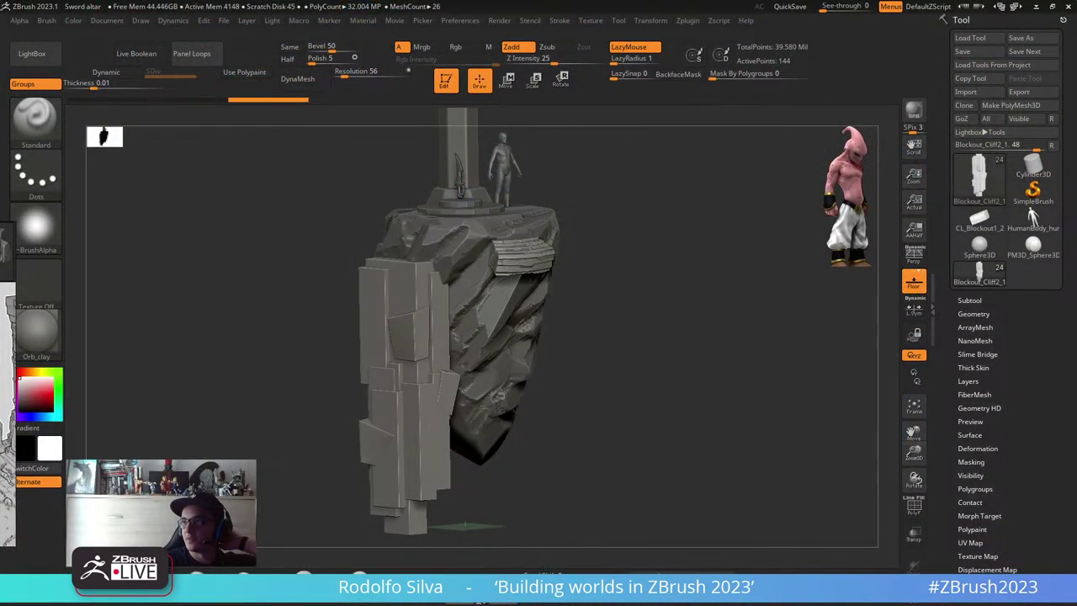
# - Select the sculpted rock cliff subtool and examine it together with the blocky cliff blockout from several sides
pyautogui.moveTo(556, 228); pyautogui.dragTo(535, 279)
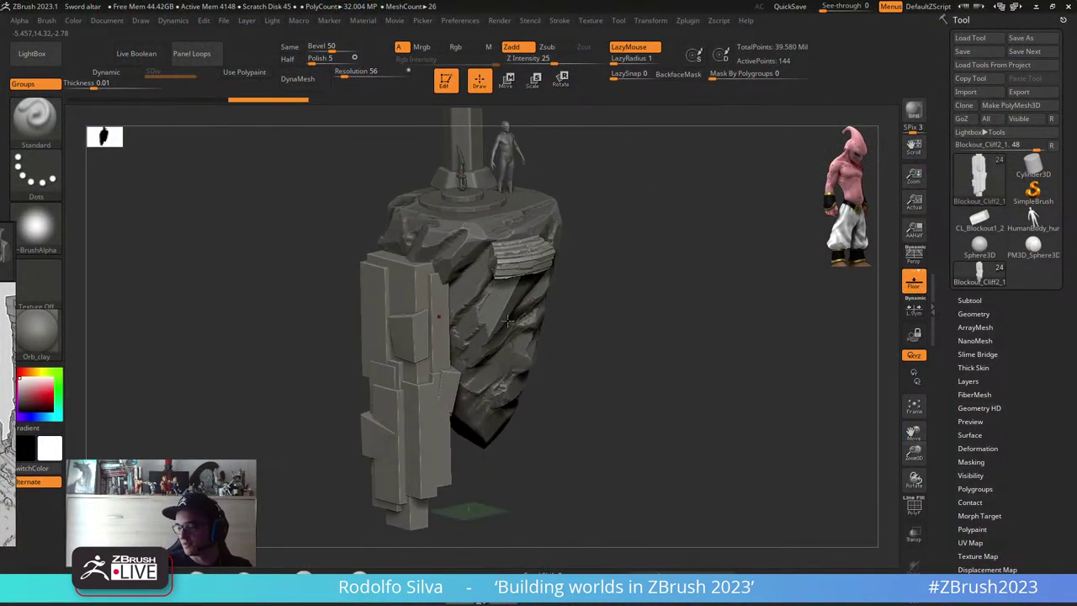
pyautogui.keyDown('alt'); pyautogui.click(508, 322); pyautogui.keyUp('alt')
pyautogui.moveTo(593, 314); pyautogui.dragTo(579, 335)
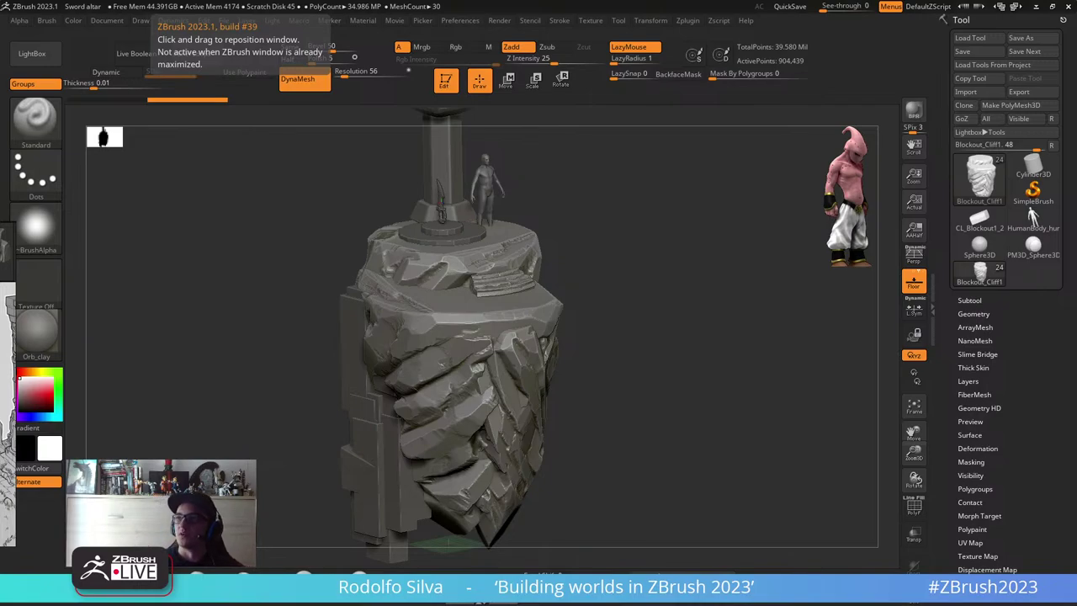
pyautogui.moveTo(577, 283)
pyautogui.mouseDown()
pyautogui.moveTo(587, 331)
pyautogui.moveTo(568, 311)
pyautogui.mouseUp()
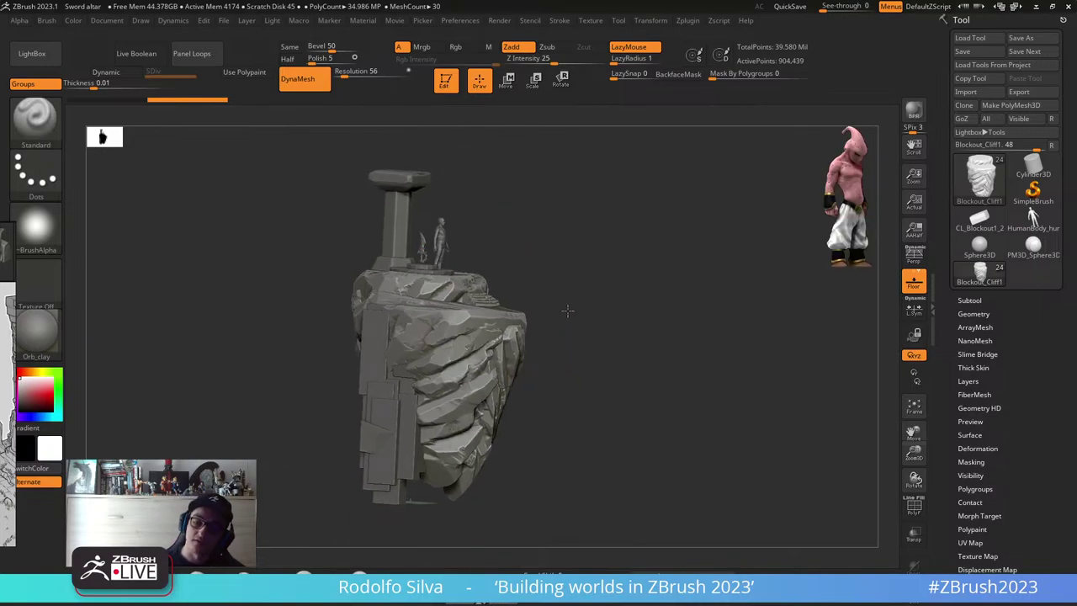
pyautogui.moveTo(500, 369)
pyautogui.mouseDown(button='right')
pyautogui.moveTo(463, 391)
pyautogui.moveTo(508, 373)
pyautogui.moveTo(464, 357)
pyautogui.moveTo(470, 398)
pyautogui.moveTo(384, 365)
pyautogui.moveTo(567, 356)
pyautogui.moveTo(515, 349)
pyautogui.moveTo(539, 368)
pyautogui.mouseUp(button='right')
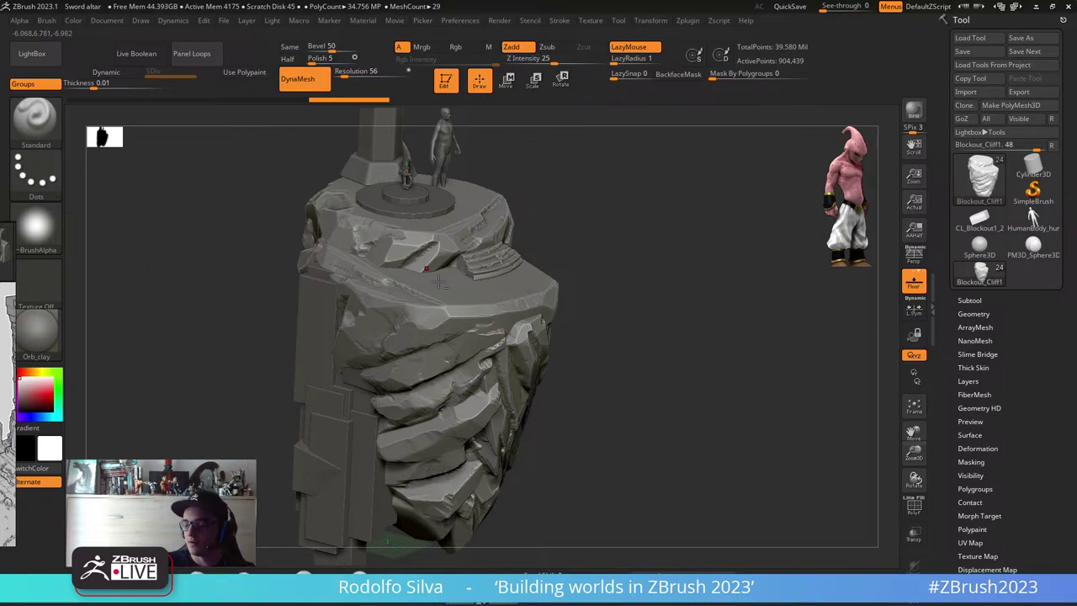
pyautogui.moveTo(449, 296)
pyautogui.keyDown('alt'); pyautogui.mouseDown(button='right')
pyautogui.moveTo(450, 341)
pyautogui.moveTo(468, 323)
pyautogui.moveTo(420, 325)
pyautogui.moveTo(431, 320)
pyautogui.mouseUp(button='right'); pyautogui.keyUp('alt')
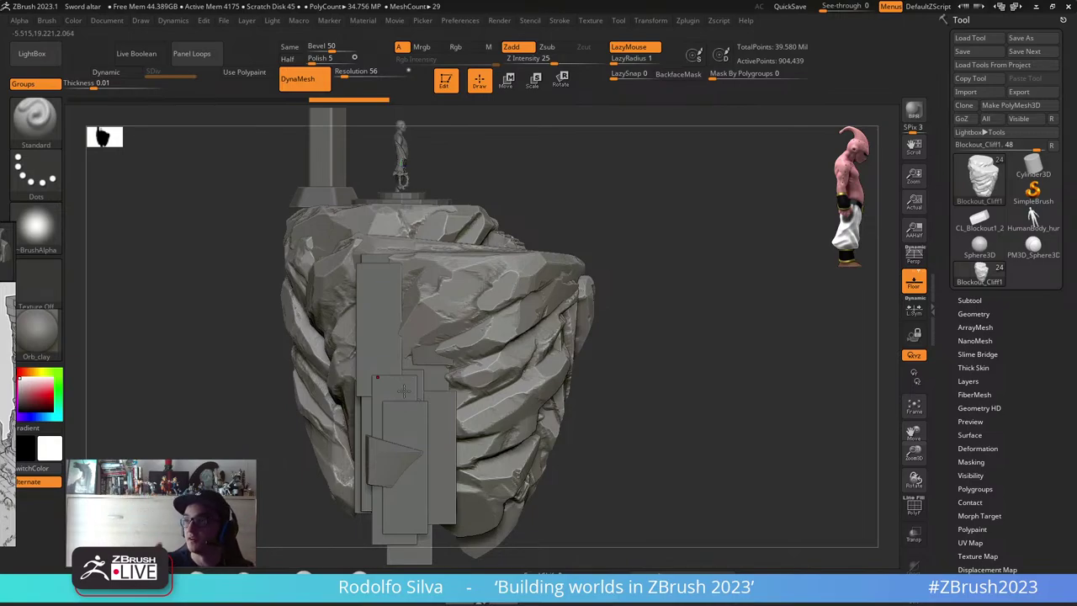
# - Make the blocky cliff blockout the active subtool and display its polygroups with PolyFrame
pyautogui.keyDown('alt'); pyautogui.click(401, 410); pyautogui.keyUp('alt')
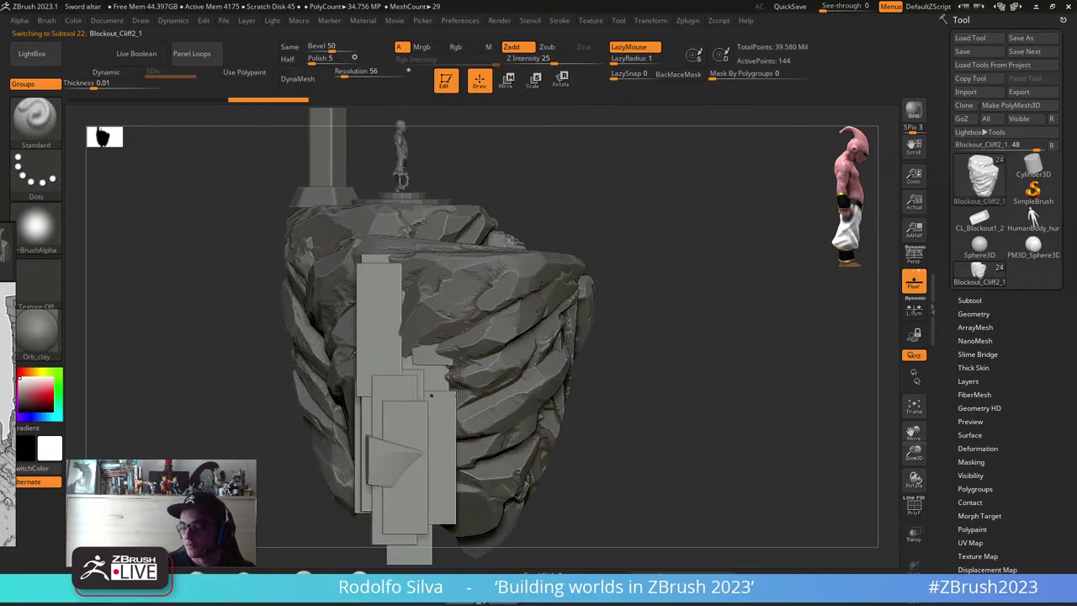
pyautogui.moveTo(551, 390); pyautogui.dragTo(477, 383, button='right')
pyautogui.moveTo(533, 342); pyautogui.dragTo(534, 250, button='right')
pyautogui.moveTo(541, 306); pyautogui.dragTo(511, 332, button='right')
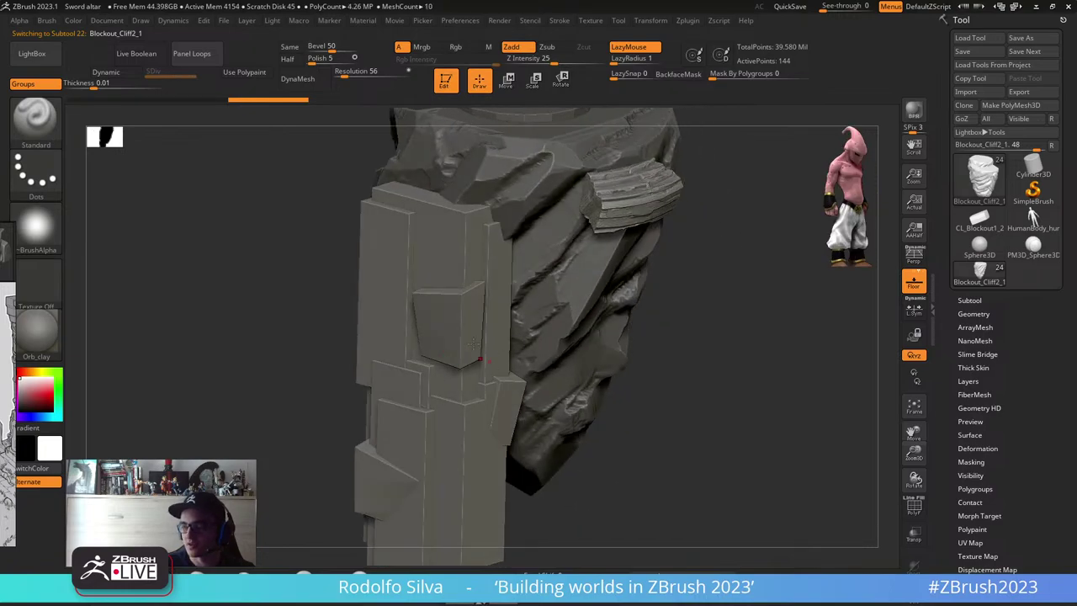
pyautogui.moveTo(487, 441)
pyautogui.keyDown('alt'); pyautogui.mouseDown(button='right')
pyautogui.moveTo(510, 384)
pyautogui.moveTo(543, 355)
pyautogui.moveTo(567, 355)
pyautogui.moveTo(492, 357)
pyautogui.mouseUp(button='right'); pyautogui.keyUp('alt')
pyautogui.hotkey('ctrl', 'shift', 'z')
pyautogui.hotkey('ctrl', 'shift', 'z')
pyautogui.hotkey('shift', 'f')
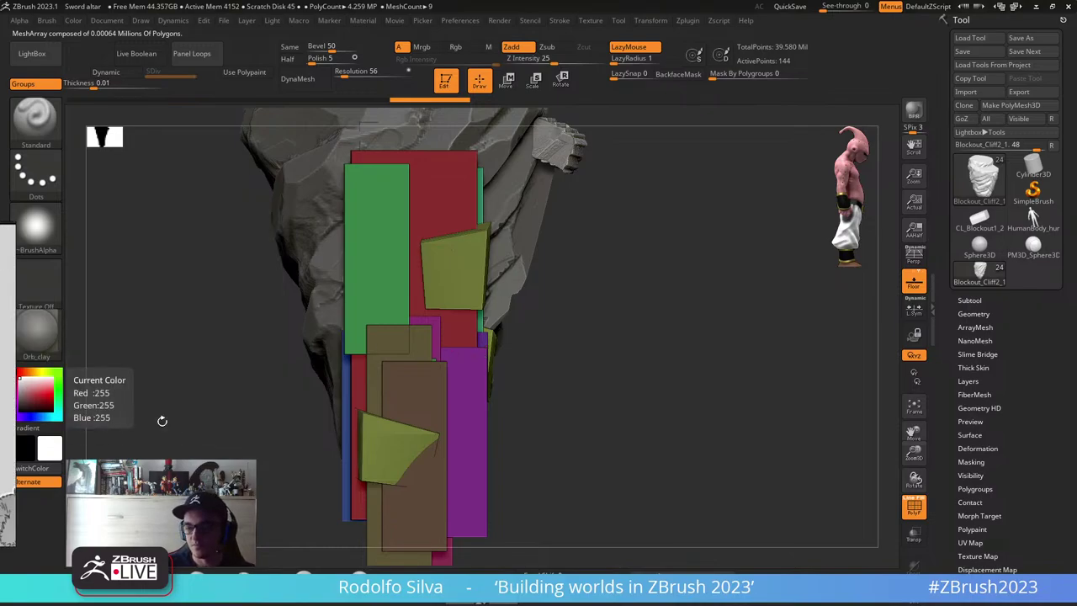
# - Isolate the blocky cliff blockout with Solo and inspect its overlapping blocks from several angles
pyautogui.moveTo(508, 455); pyautogui.dragTo(580, 504, button='right')
pyautogui.hotkey('alt', 's')
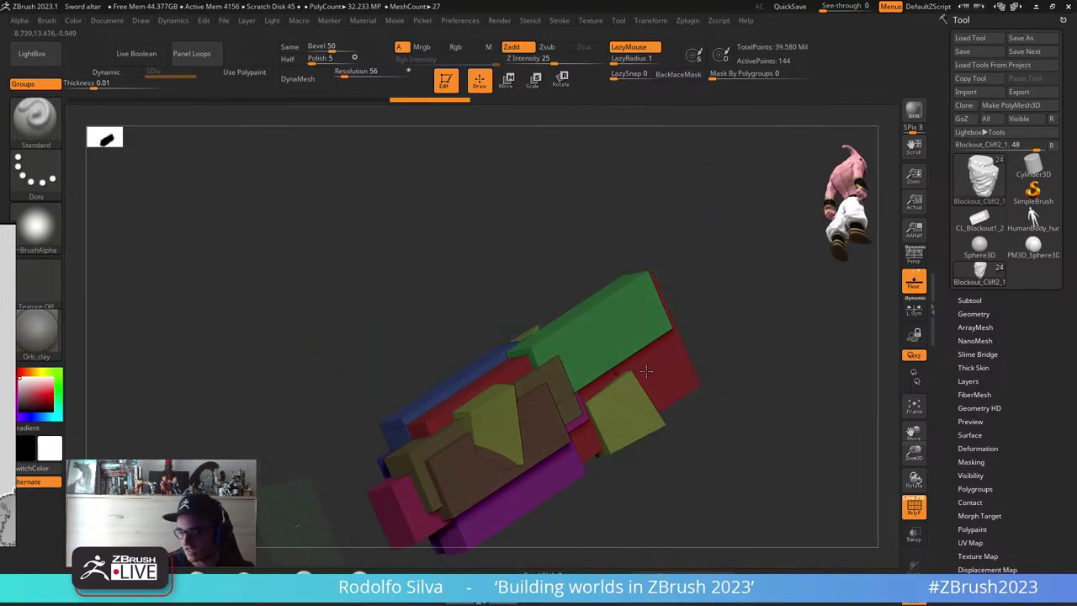
pyautogui.moveTo(606, 387); pyautogui.dragTo(514, 408, button='right')
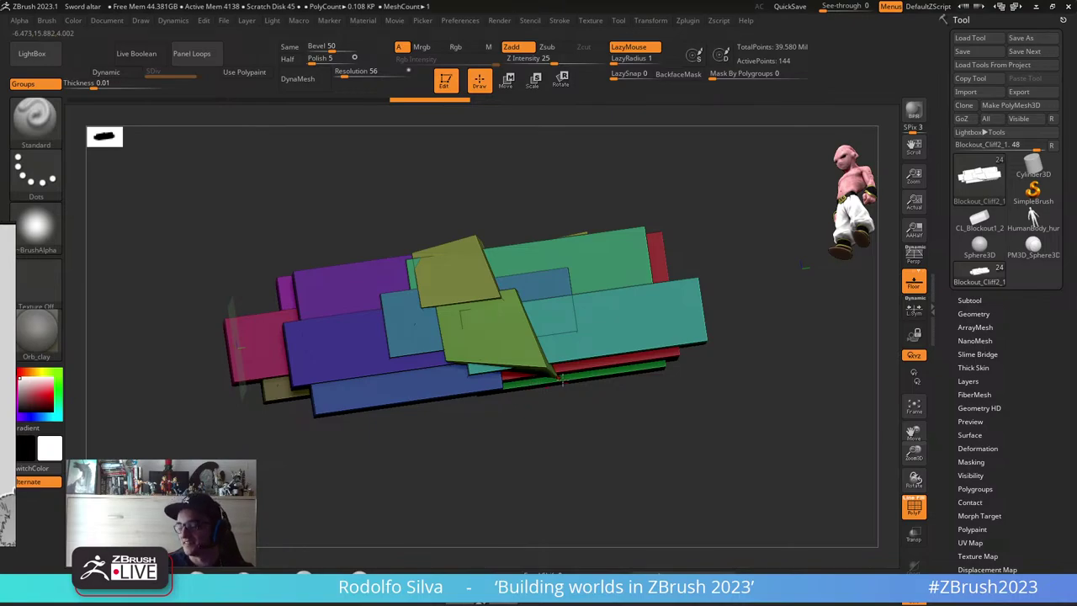
pyautogui.moveTo(562, 380)
pyautogui.mouseDown()
pyautogui.moveTo(584, 435)
pyautogui.moveTo(569, 443)
pyautogui.moveTo(594, 454)
pyautogui.moveTo(543, 347)
pyautogui.moveTo(560, 344)
pyautogui.moveTo(550, 343)
pyautogui.moveTo(569, 385)
pyautogui.mouseUp()
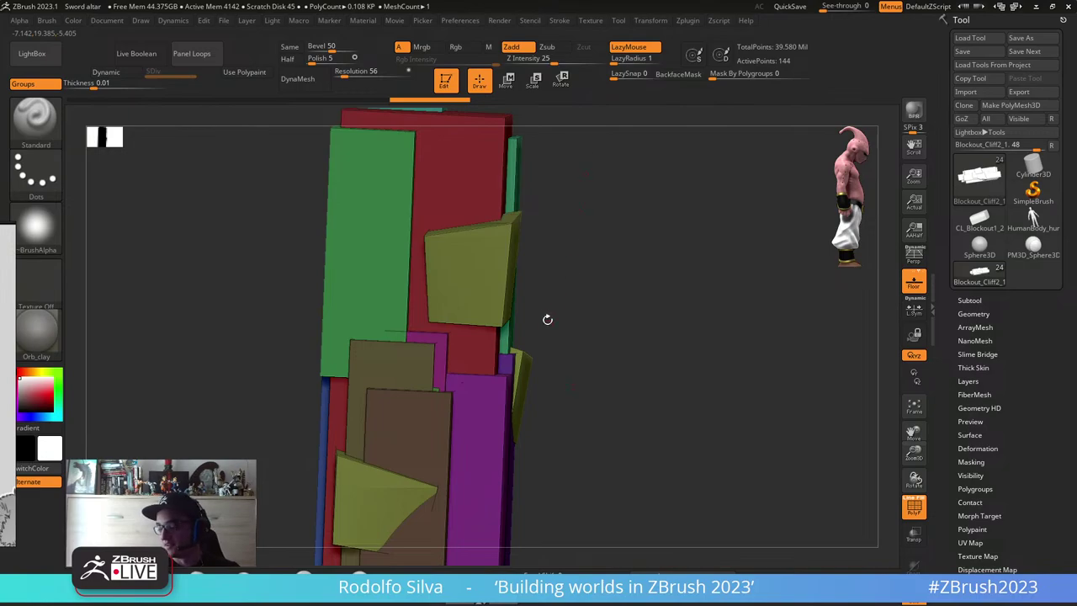
pyautogui.moveTo(512, 335); pyautogui.dragTo(469, 346, button='right')
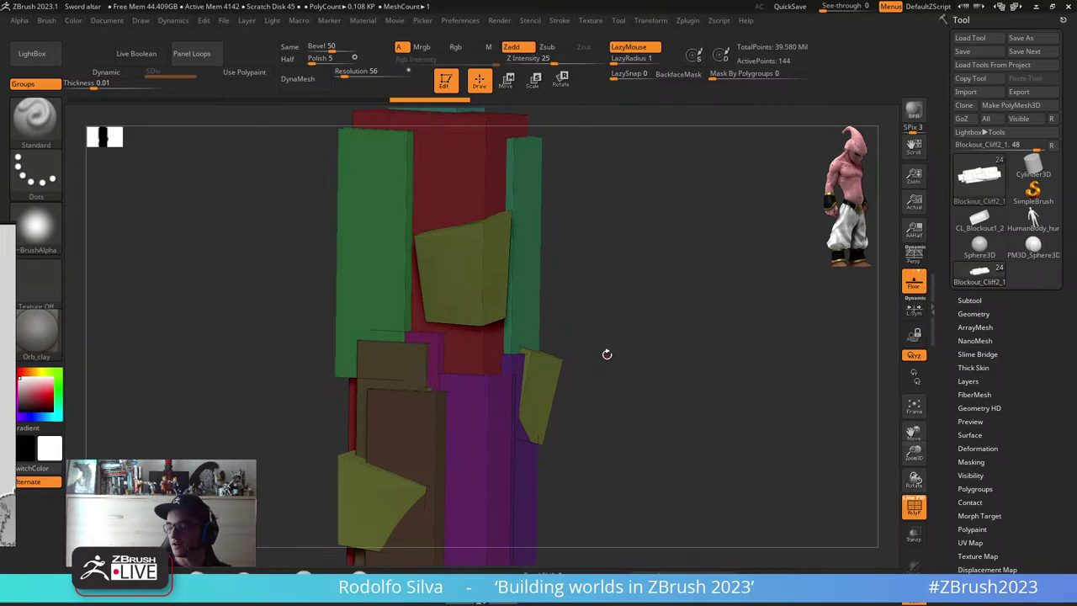
# - Activate Dynamic Subdiv on the cliff blockout, accepting automatic activation until the next restart
pyautogui.moveTo(592, 330); pyautogui.dragTo(558, 301, button='right')
pyautogui.press('d')
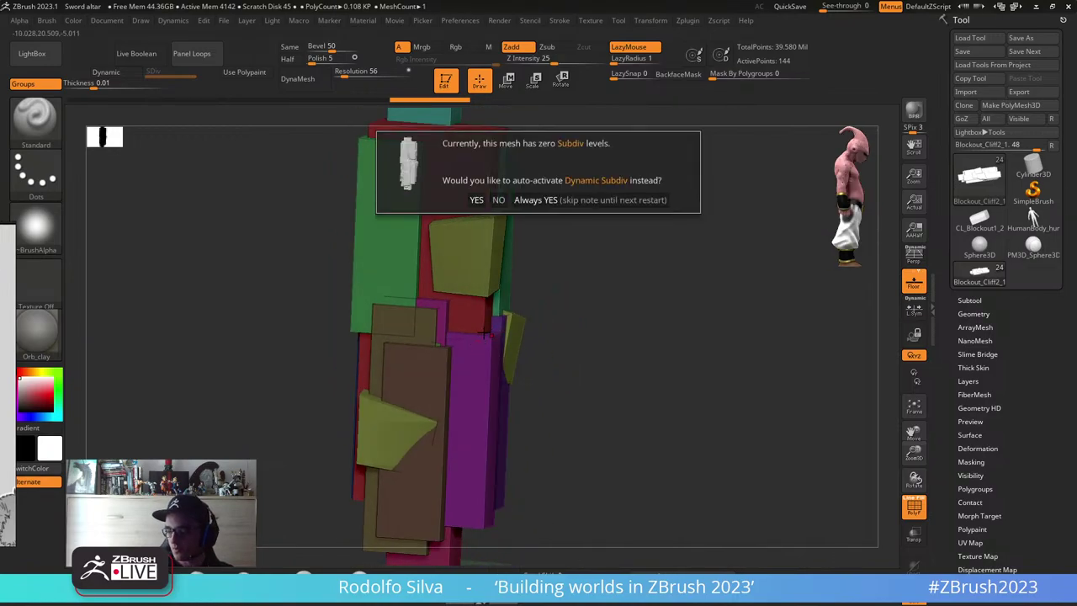
pyautogui.click(604, 202)
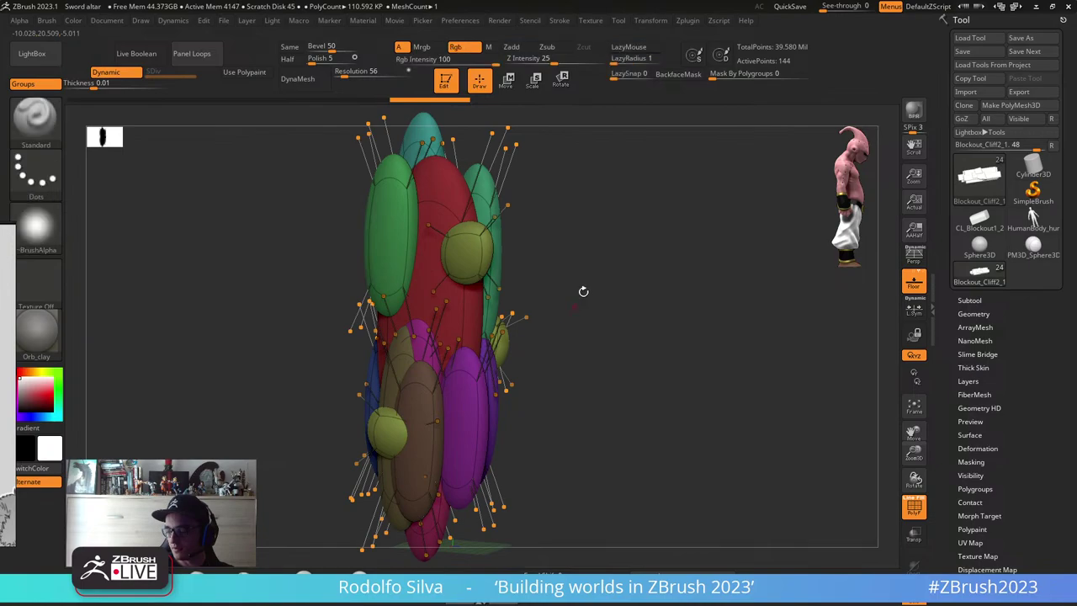
# - Restore the custom user interface from the preferences configuration
pyautogui.click(460, 20)
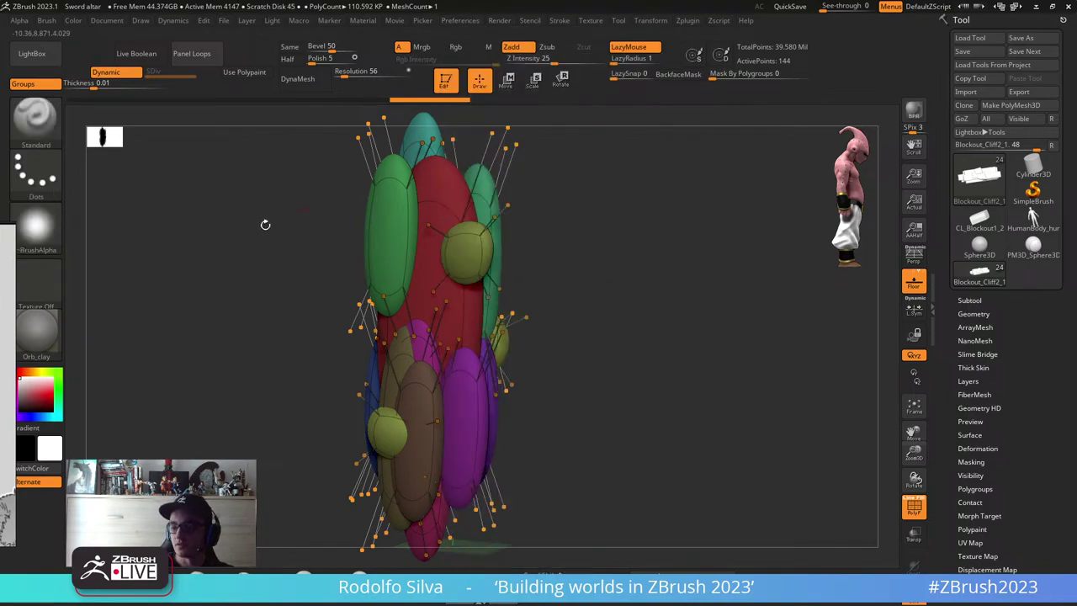
pyautogui.moveTo(35, 227)
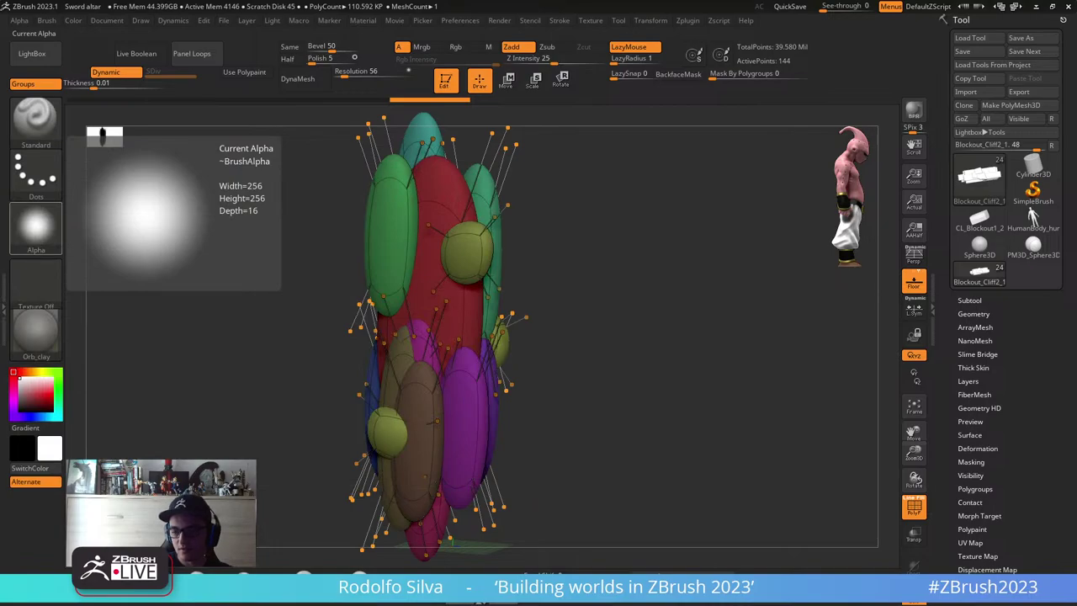
pyautogui.moveTo(567, 235); pyautogui.dragTo(544, 130)
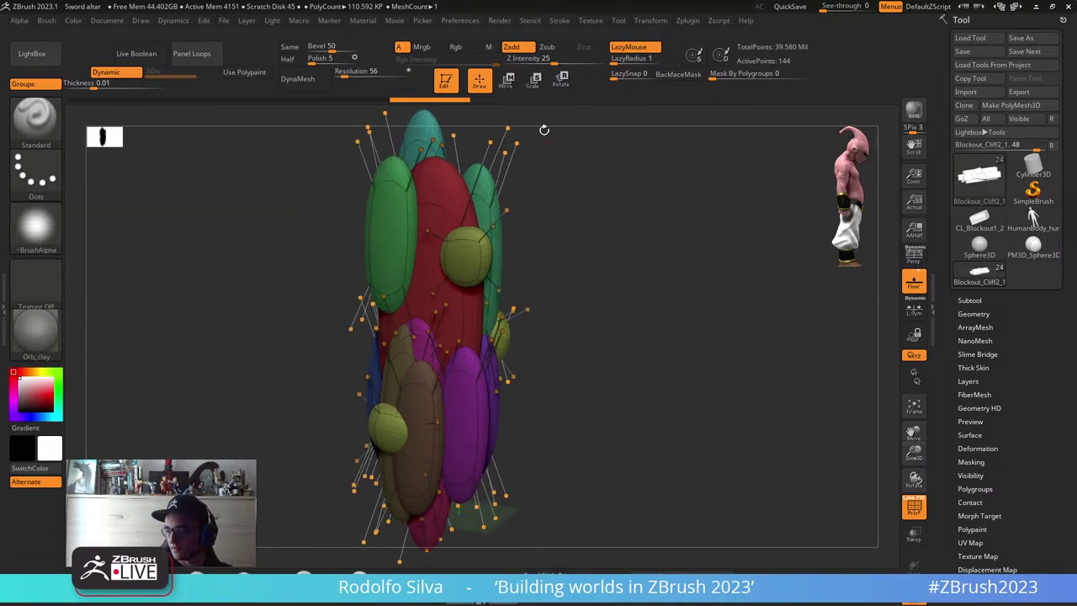
pyautogui.click(470, 24)
pyautogui.click(492, 62)
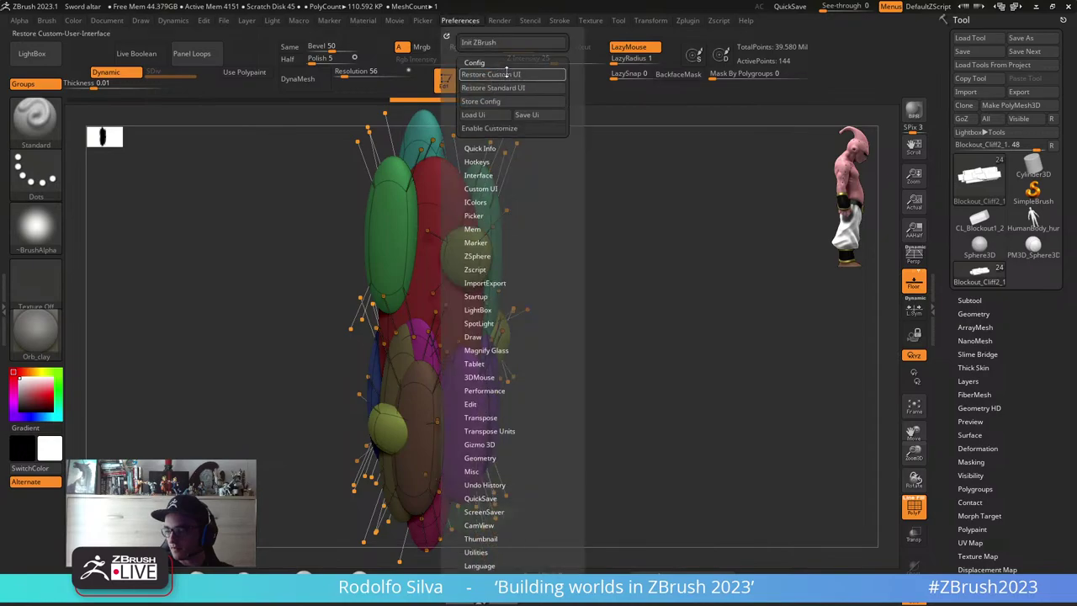
pyautogui.click(523, 84)
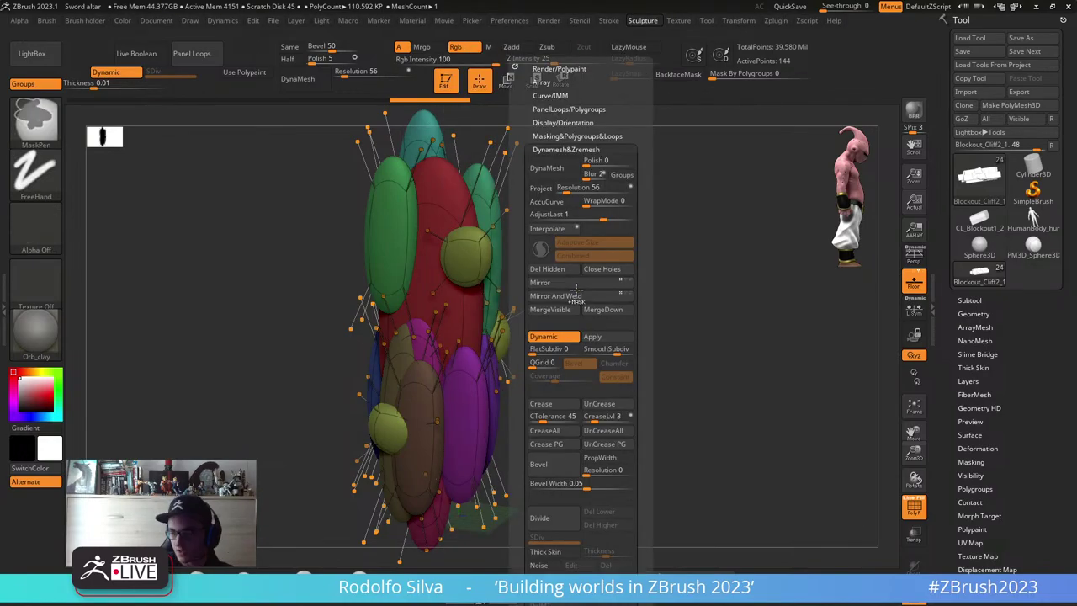
# - Enlarge the silhouette thumbnail on the canvas
pyautogui.moveTo(614, 317); pyautogui.dragTo(603, 317)
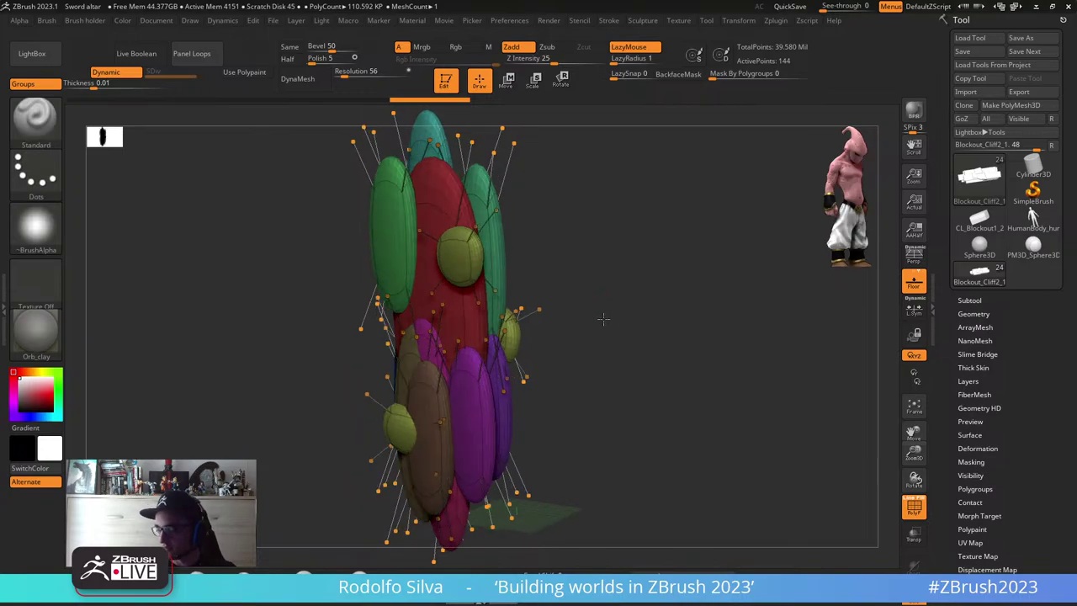
pyautogui.press('b')
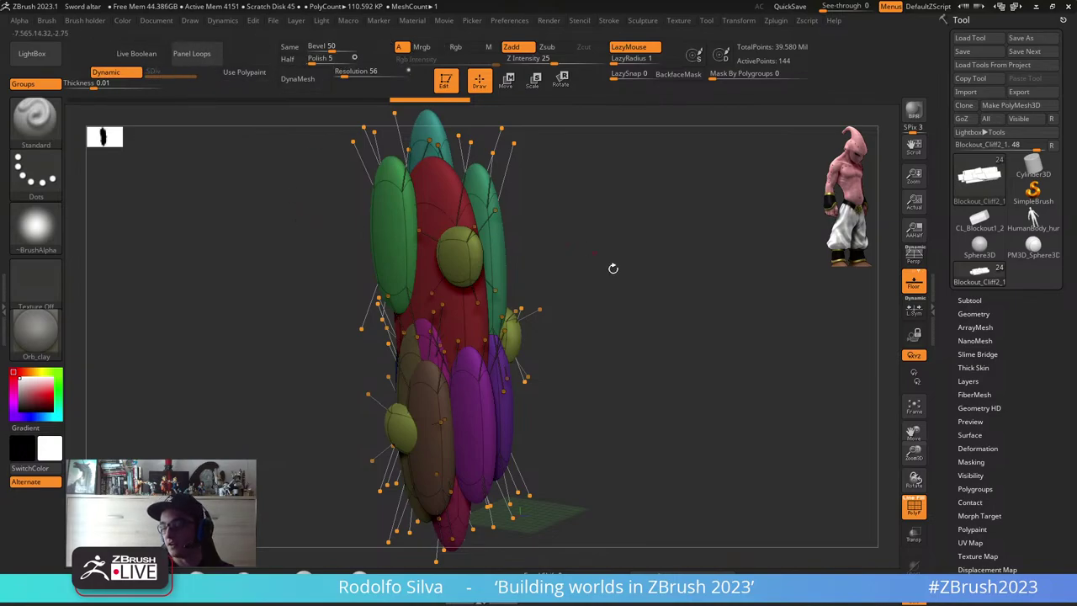
pyautogui.moveTo(105, 135); pyautogui.dragTo(211, 213)
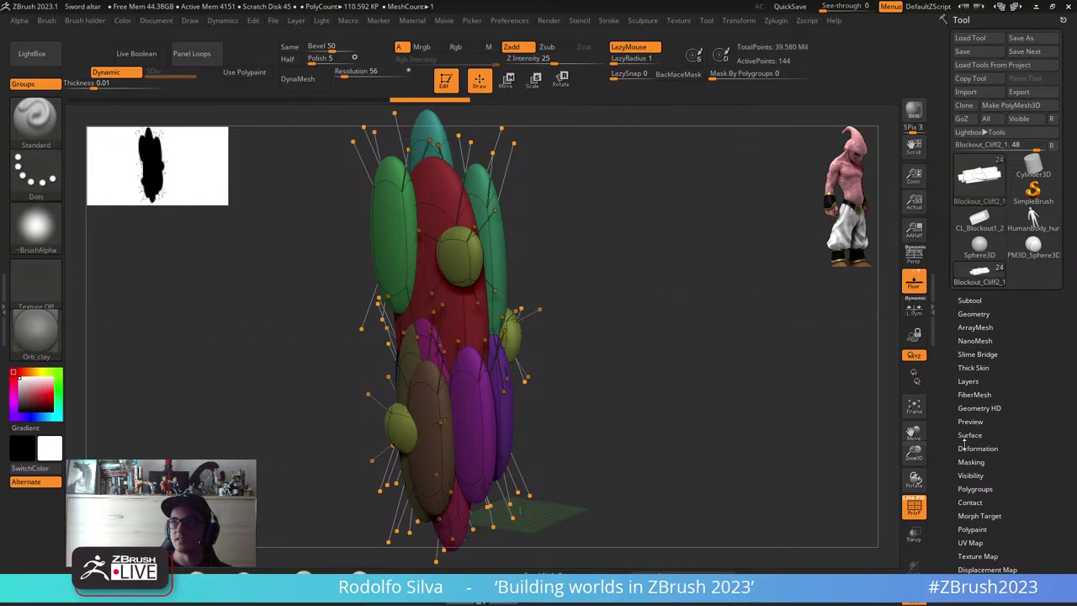
# - Examine the sections of the custom Sculpture palette, from Dynamesh&Zremesh through Masking&Polygroups&Loops to Render/Polypaint
pyautogui.hotkey('ctrl', 'q')
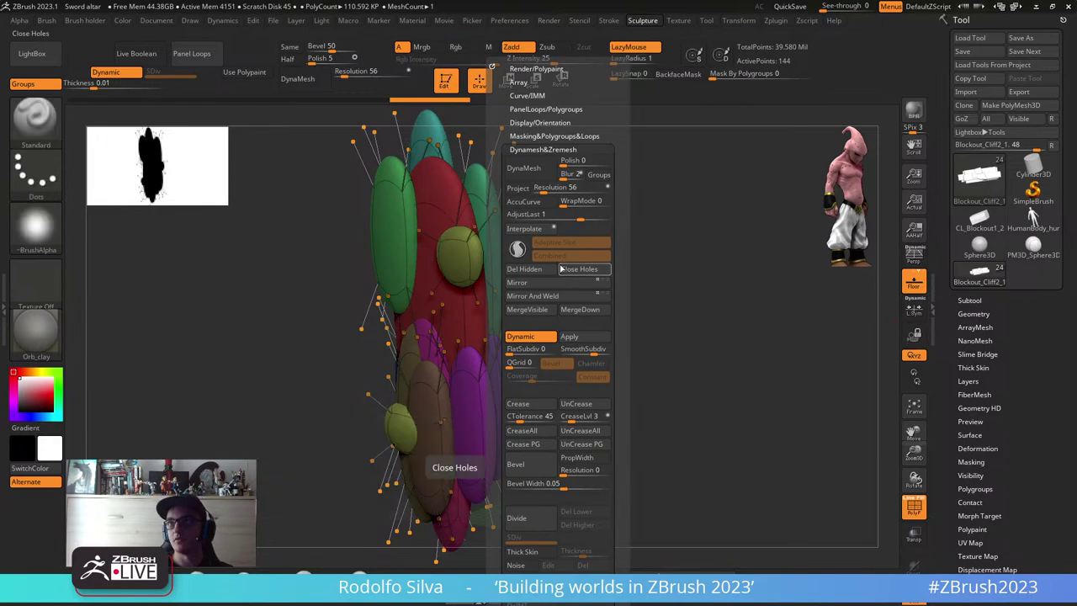
pyautogui.click(559, 149)
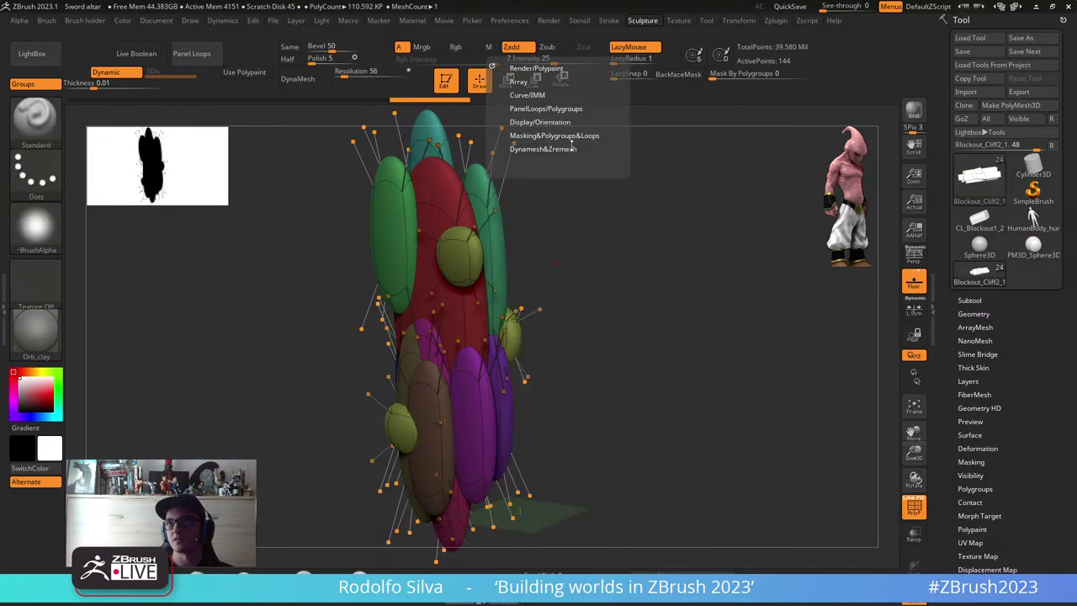
pyautogui.click(563, 135)
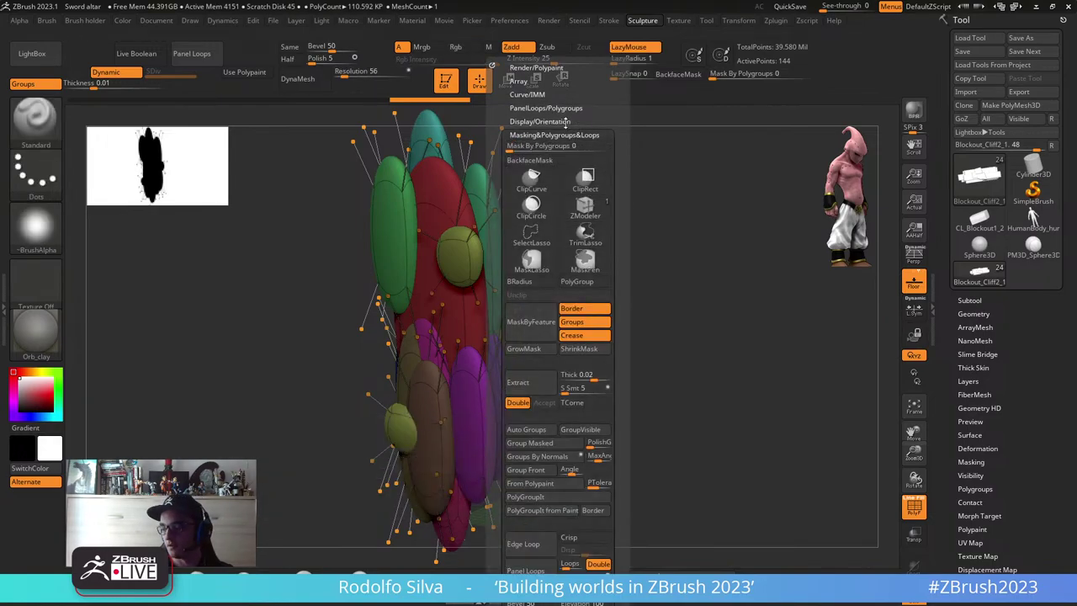
pyautogui.click(565, 122)
pyautogui.click(569, 107)
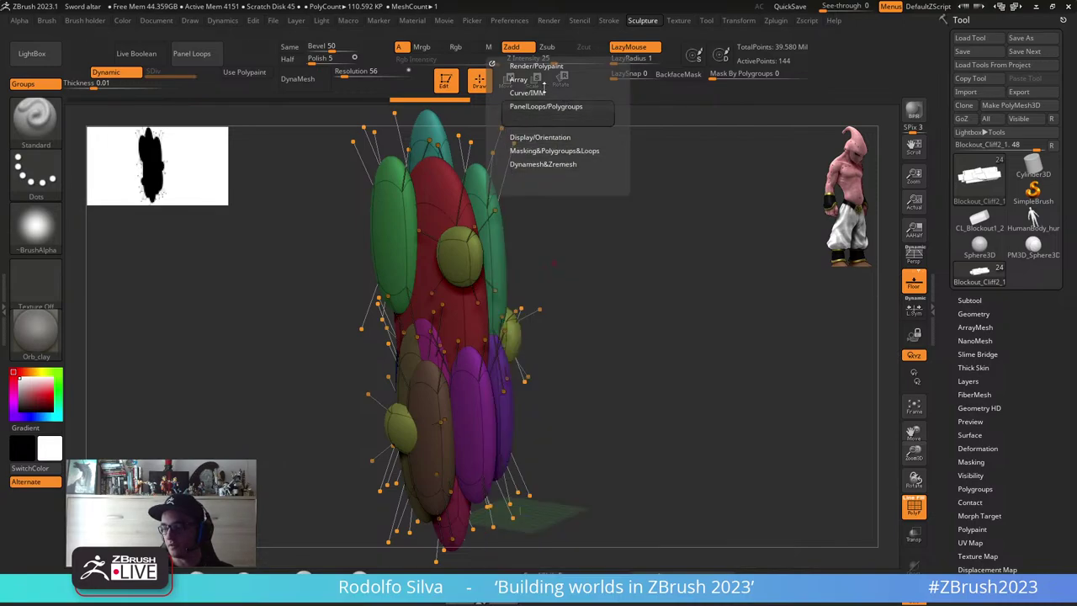
pyautogui.click(543, 92)
pyautogui.click(528, 79)
pyautogui.click(536, 66)
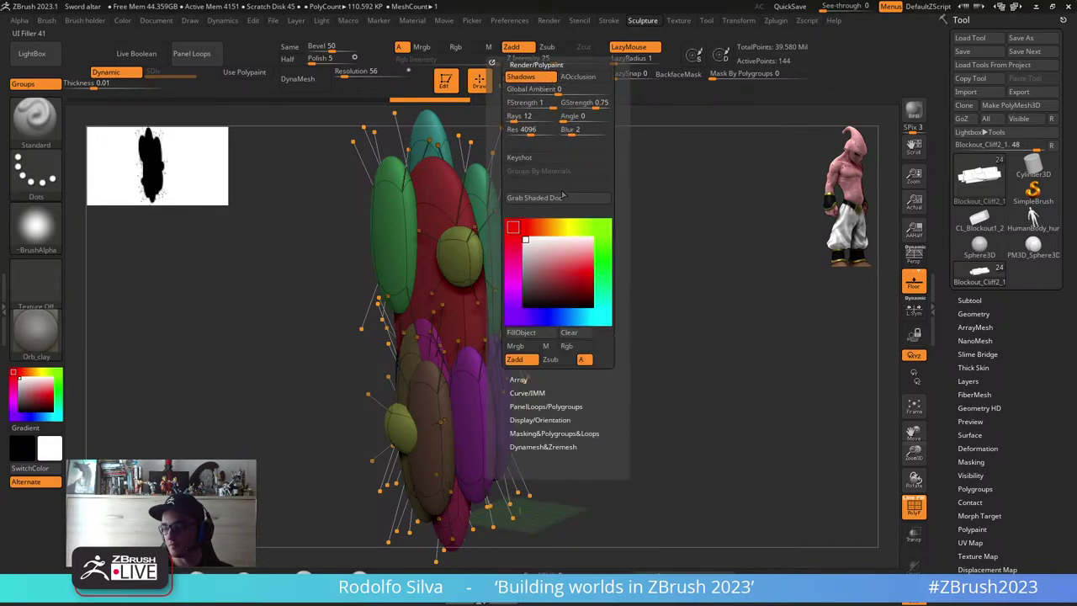
pyautogui.click(551, 443)
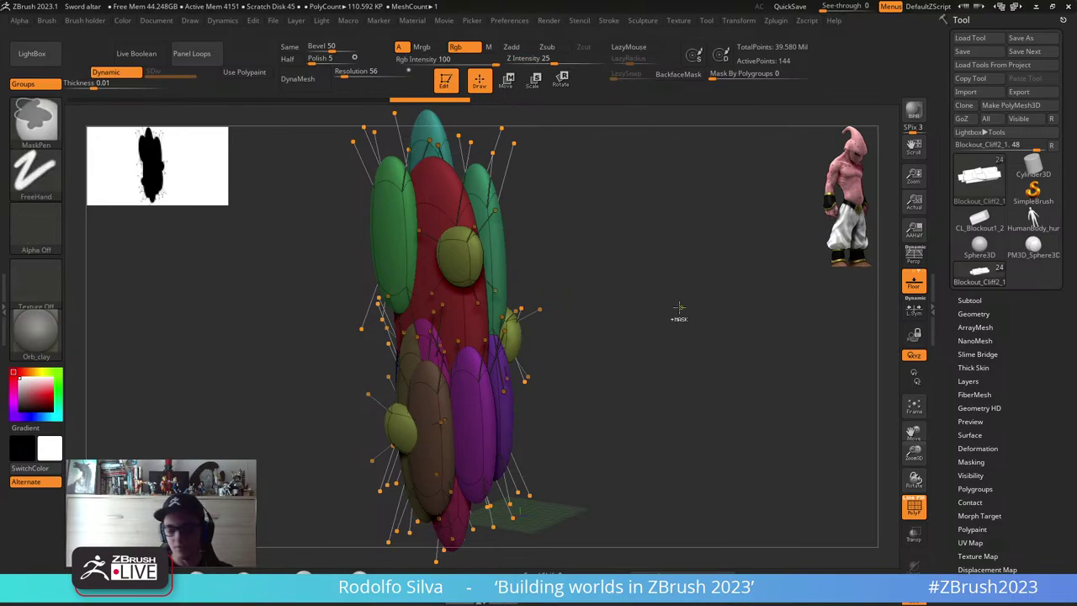
# - Examine the brush groups in the custom Brush holder palette, including BoxModeling&retopo, Curves/IMM and Sculptris
pyautogui.hotkey('ctrl', '1')
pyautogui.click(565, 280)
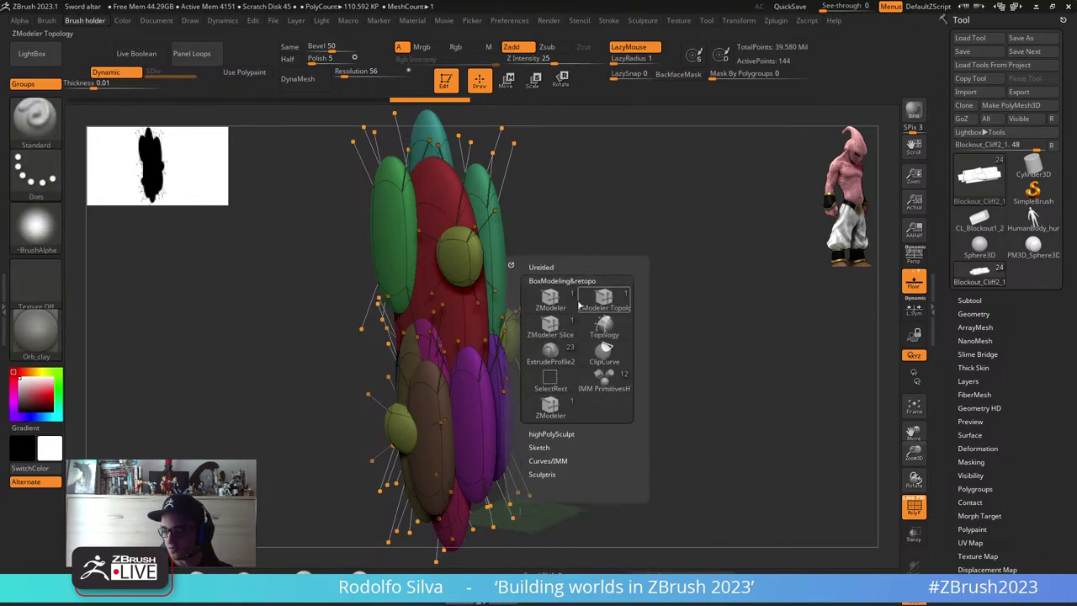
pyautogui.click(561, 380)
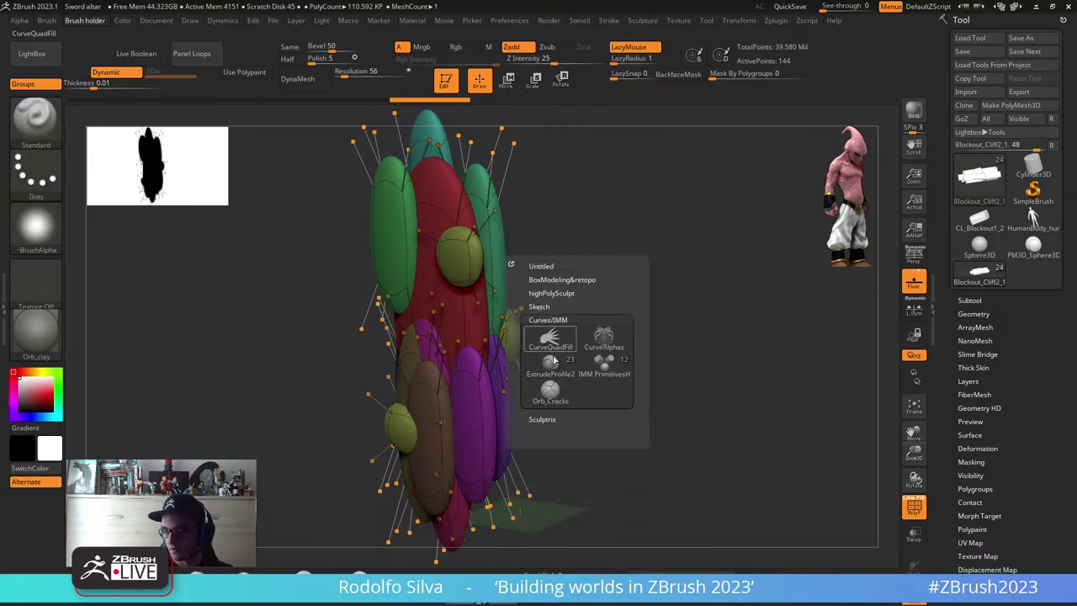
pyautogui.click(548, 419)
pyautogui.click(552, 268)
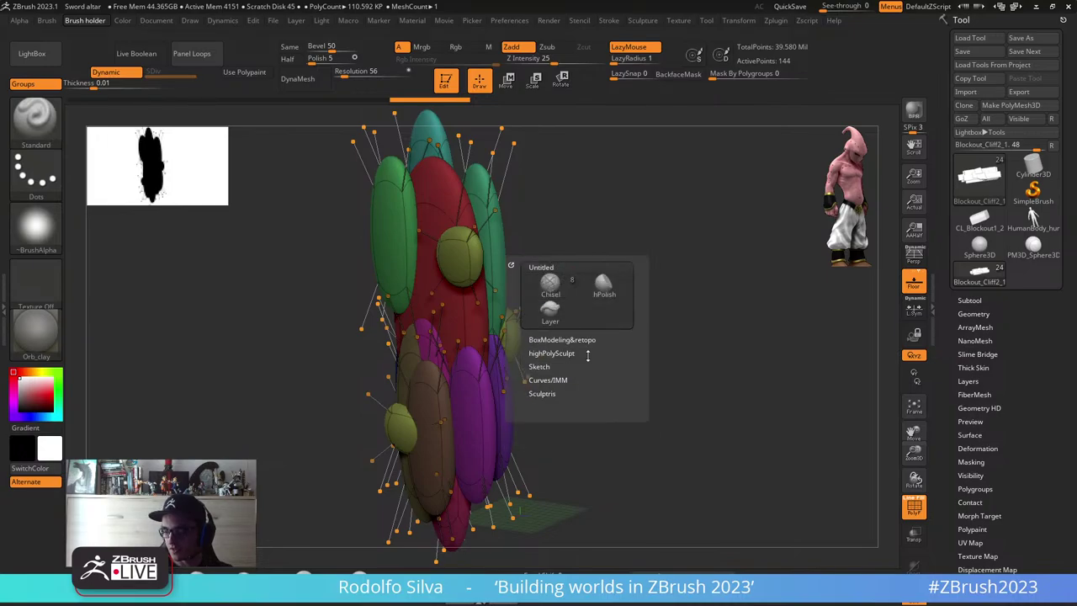
pyautogui.click(542, 393)
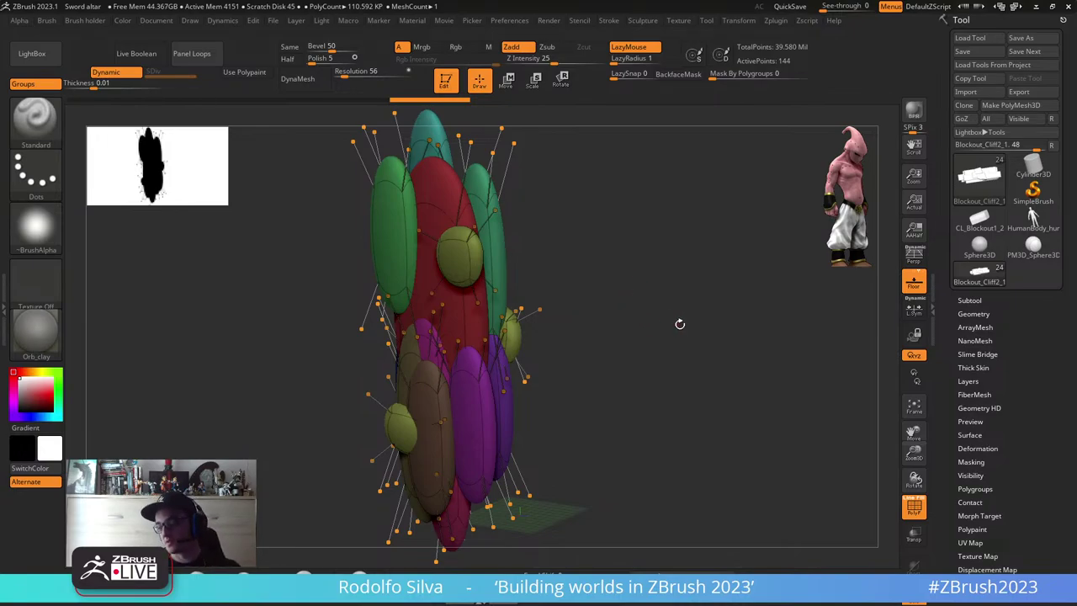
# - Expand the Custom UI section in the preferences and turn on Enable Customize in the Config section
pyautogui.moveTo(680, 324); pyautogui.dragTo(639, 329)
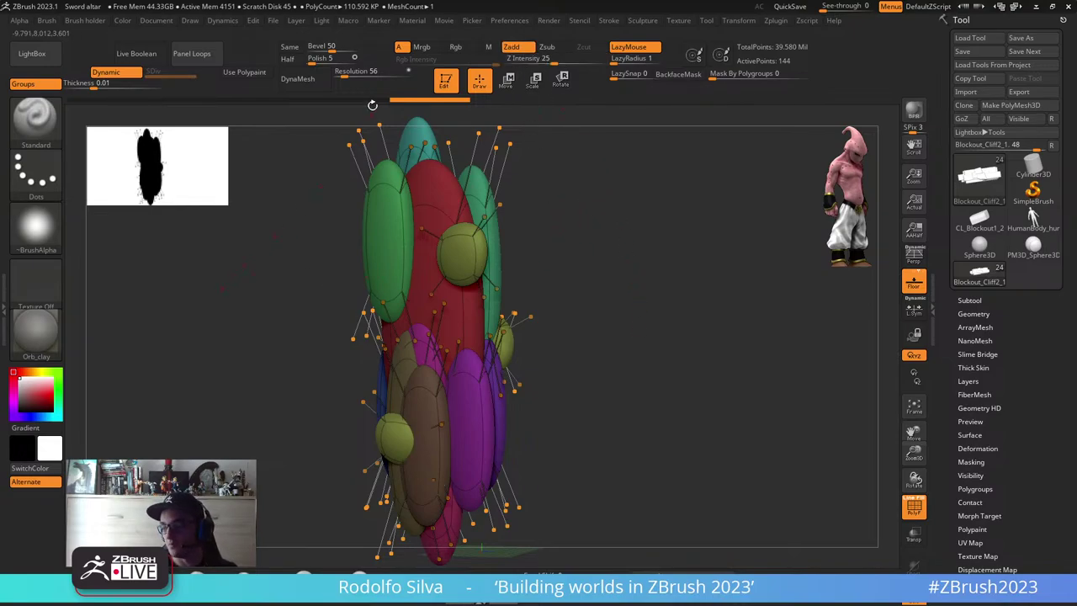
pyautogui.click(513, 23)
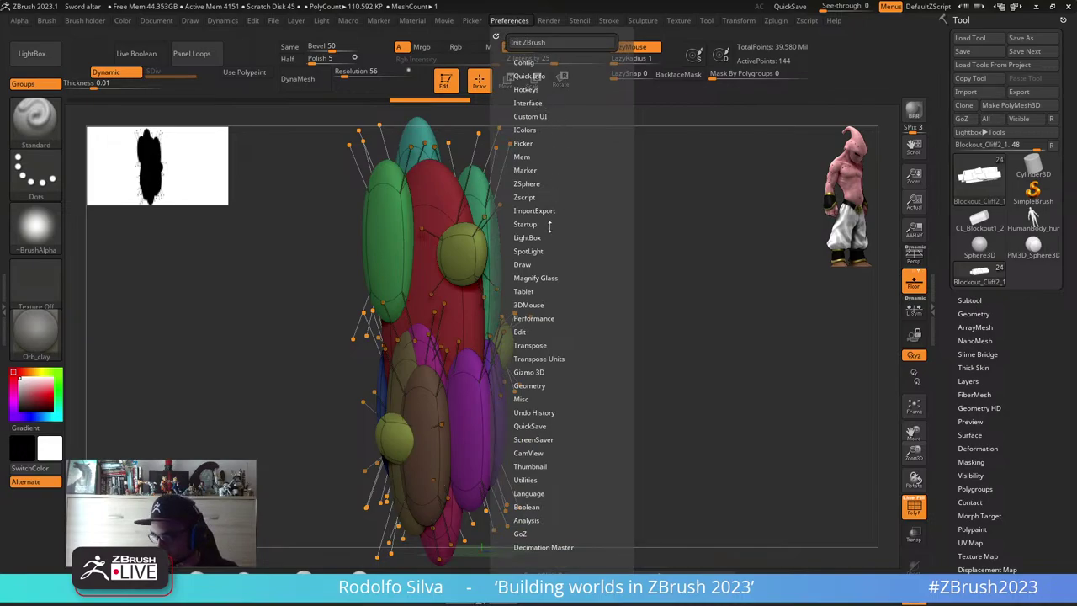
pyautogui.moveTo(562, 301); pyautogui.dragTo(570, 284)
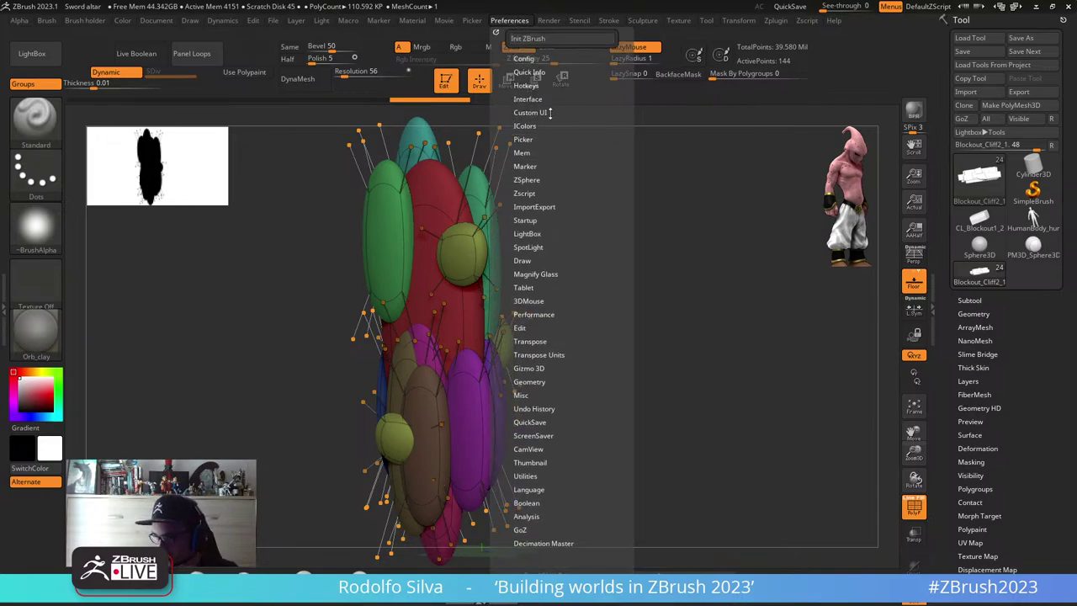
pyautogui.click(545, 112)
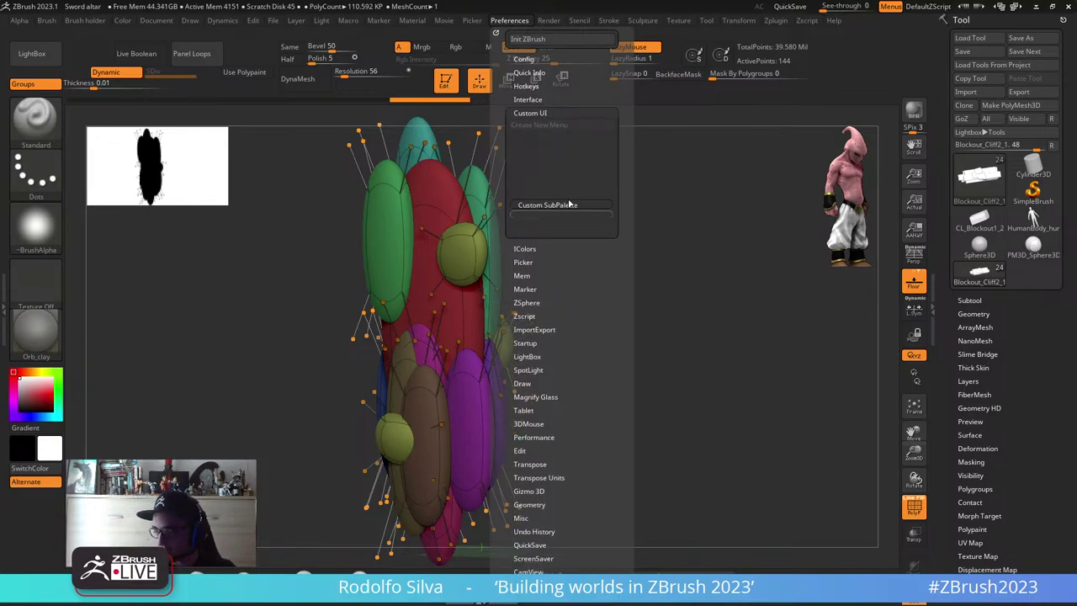
pyautogui.press('shift')
pyautogui.click(566, 87)
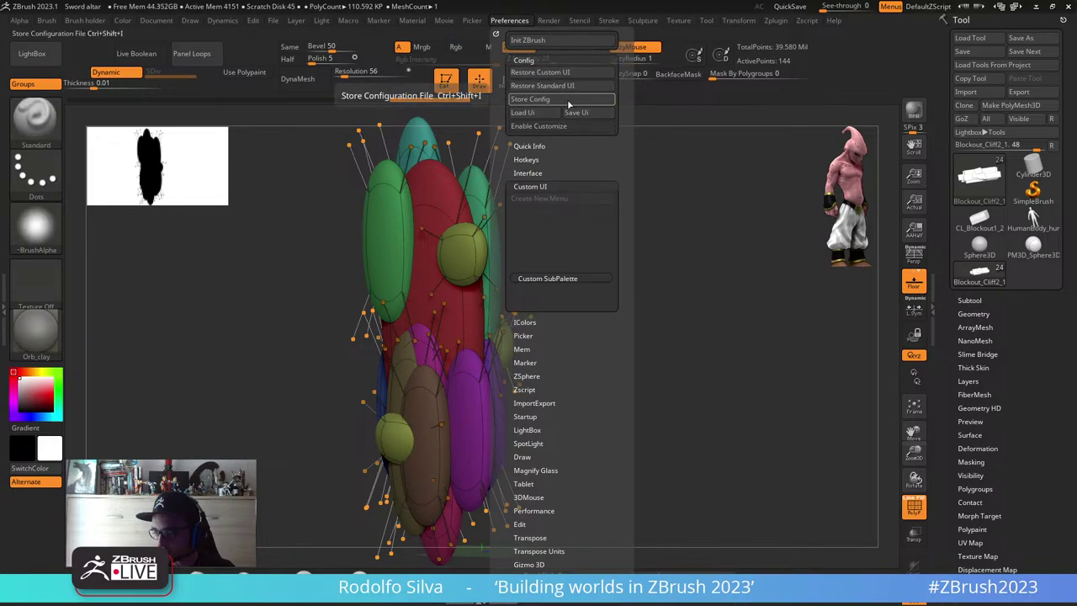
pyautogui.click(561, 126)
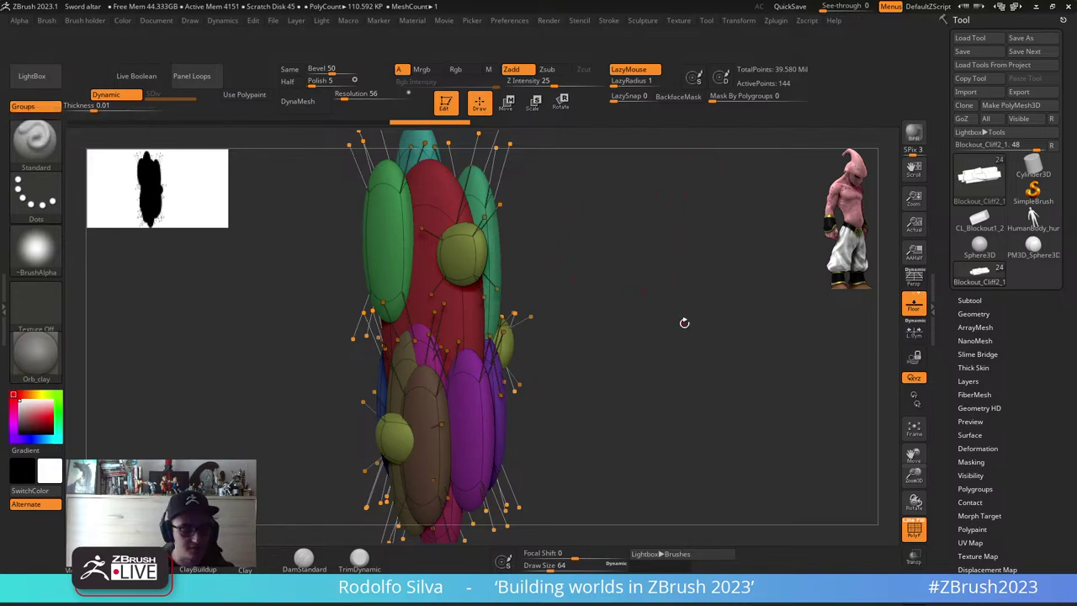
# - Turn off Dynamic Subdiv and the polyframe display on the cliff blockout, dismissing Projection Master
pyautogui.press('a')
pyautogui.press('g')
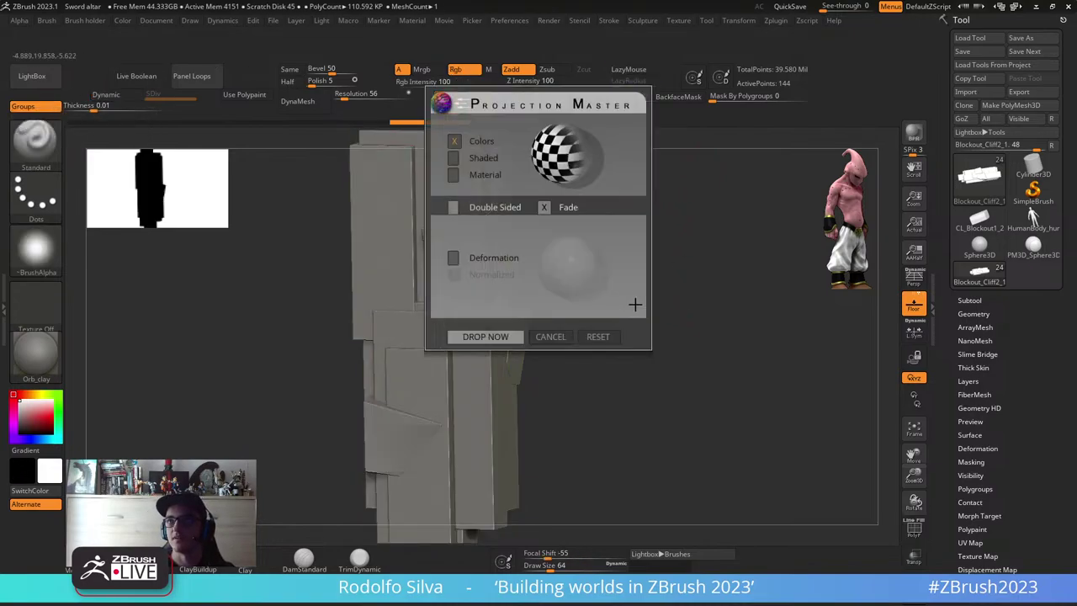
pyautogui.press('Escape')
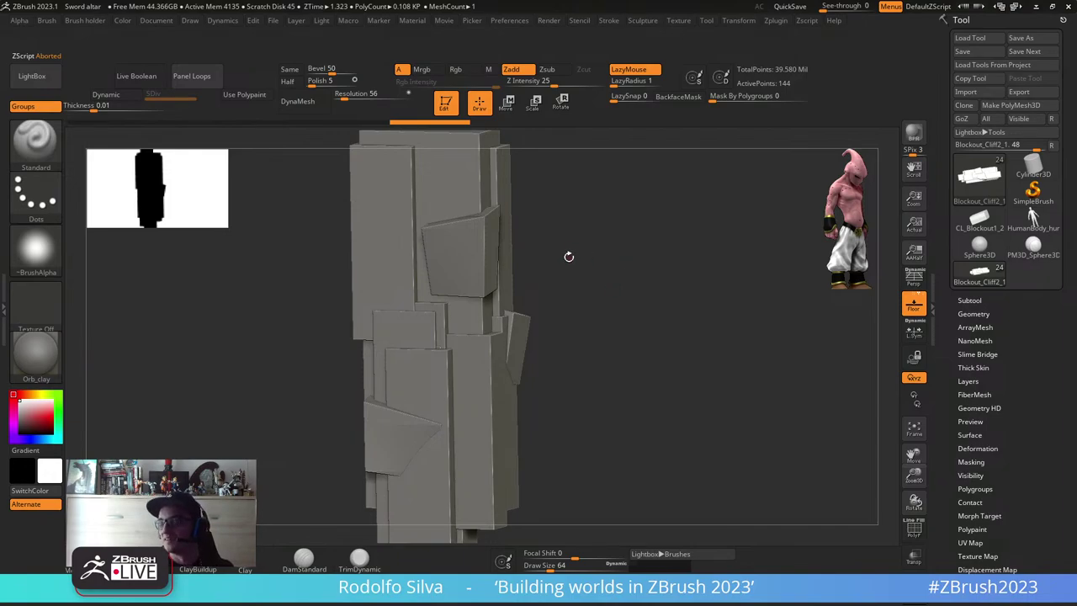
pyautogui.moveTo(567, 254); pyautogui.dragTo(632, 303, button='right')
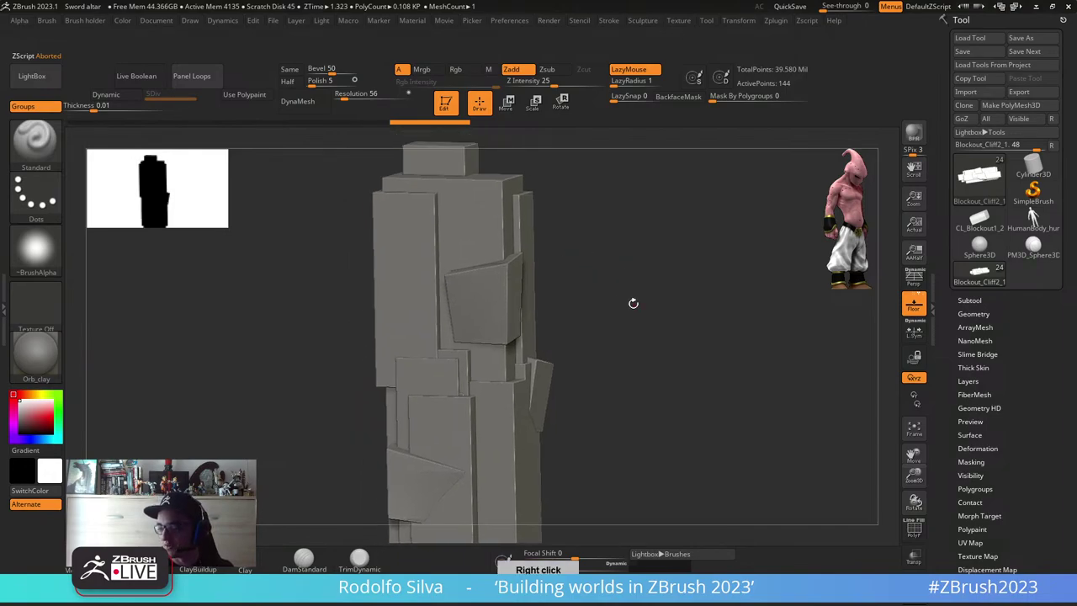
# - Toggle interface customization and look through the existing palettes, including Light and the custom Sculpture palette
pyautogui.click(509, 21)
pyautogui.click(559, 131)
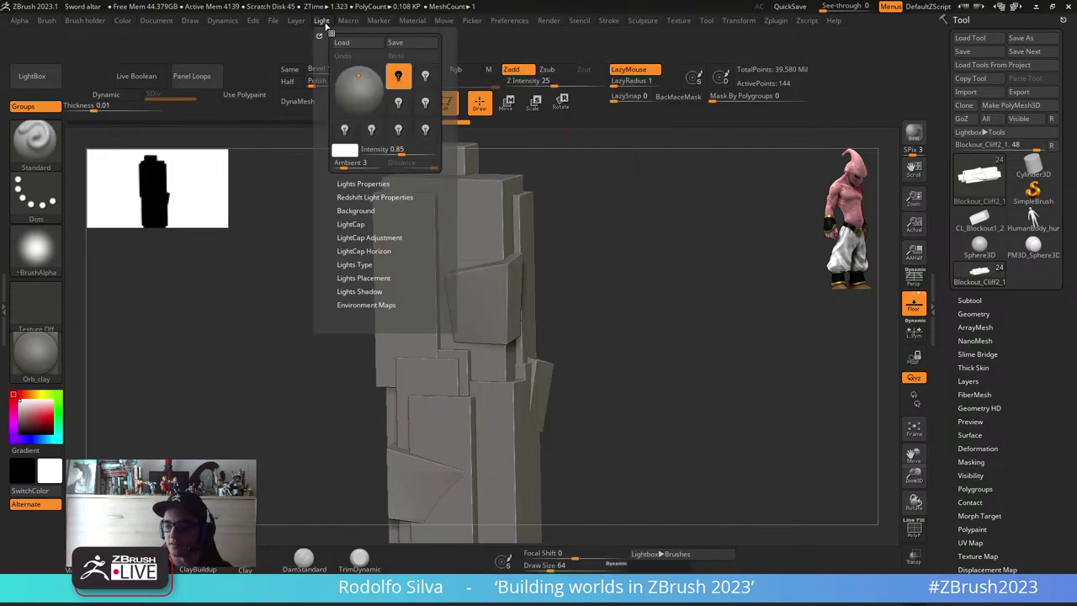
pyautogui.moveTo(638, 22)
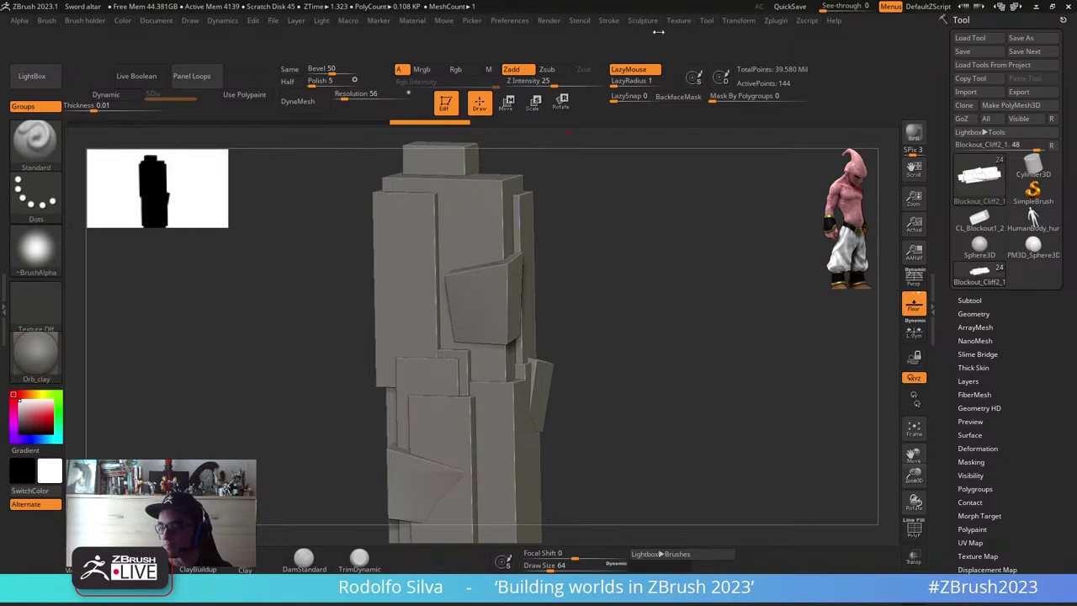
pyautogui.click(88, 20)
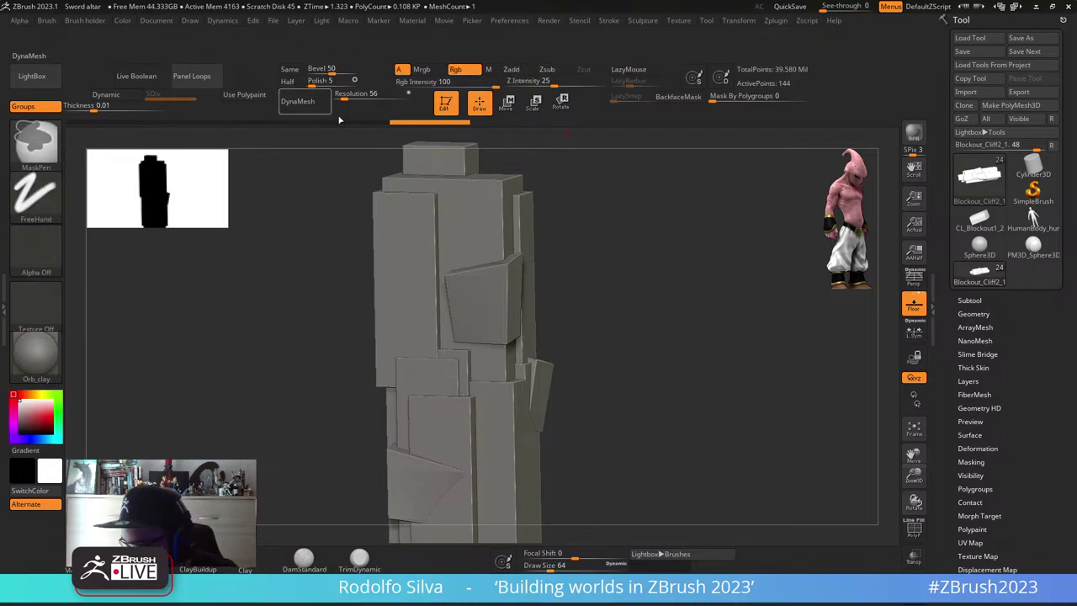
pyautogui.hotkey('ctrl', 's')
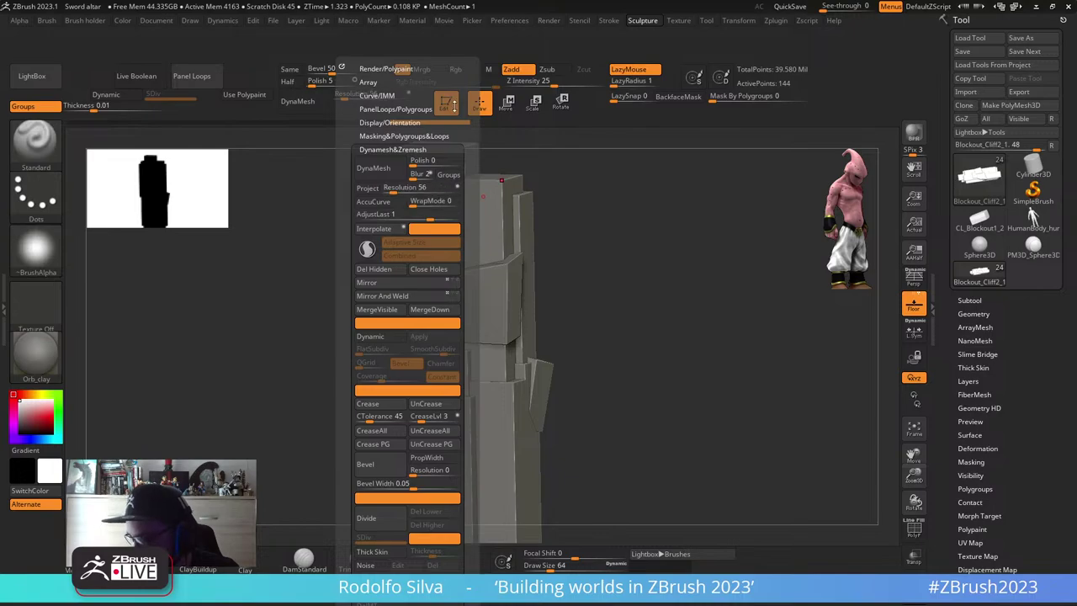
pyautogui.click(647, 21)
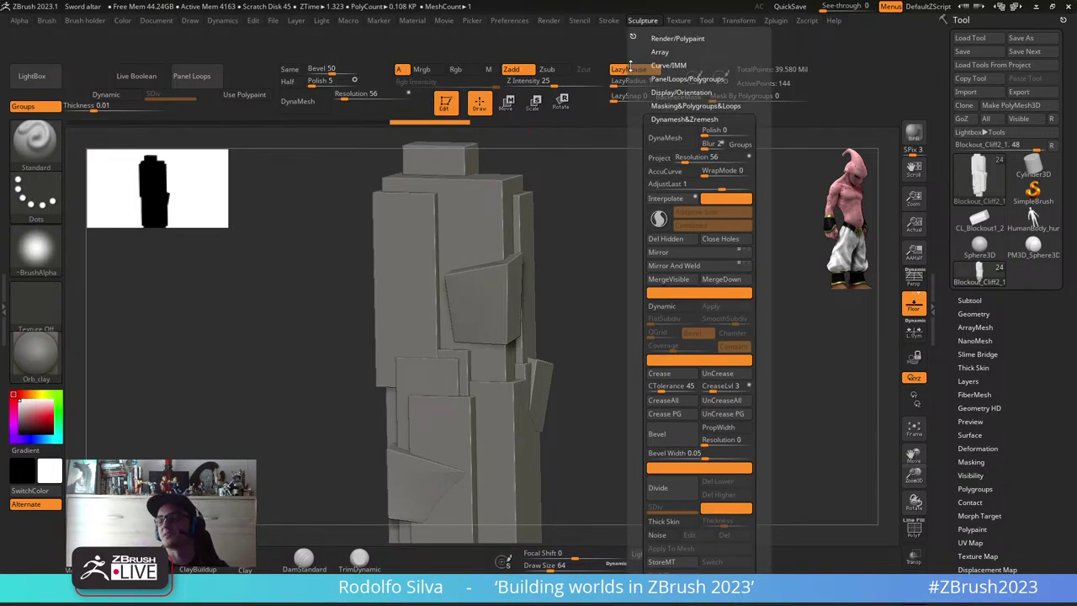
# - Create a new custom menu titled DemoMenu with interface customization enabled
pyautogui.click(509, 21)
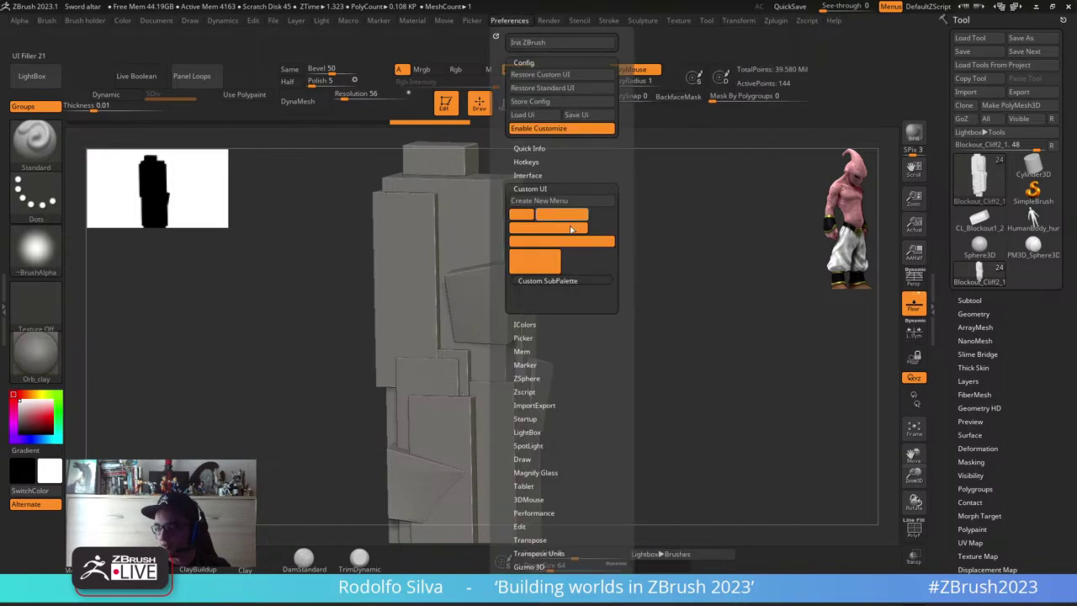
pyautogui.click(583, 202)
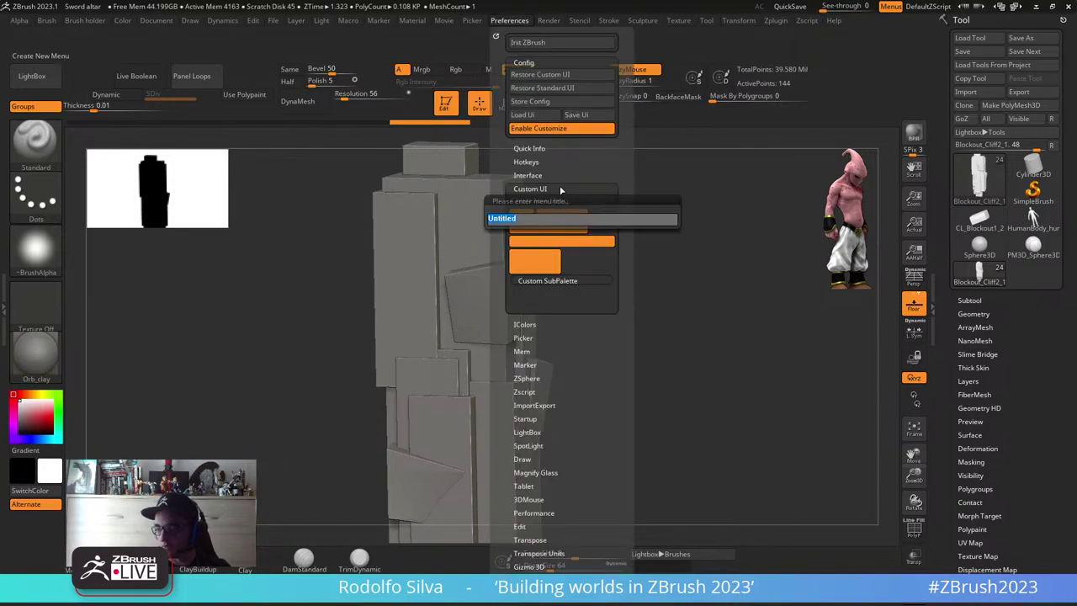
pyautogui.press('BackSpace')
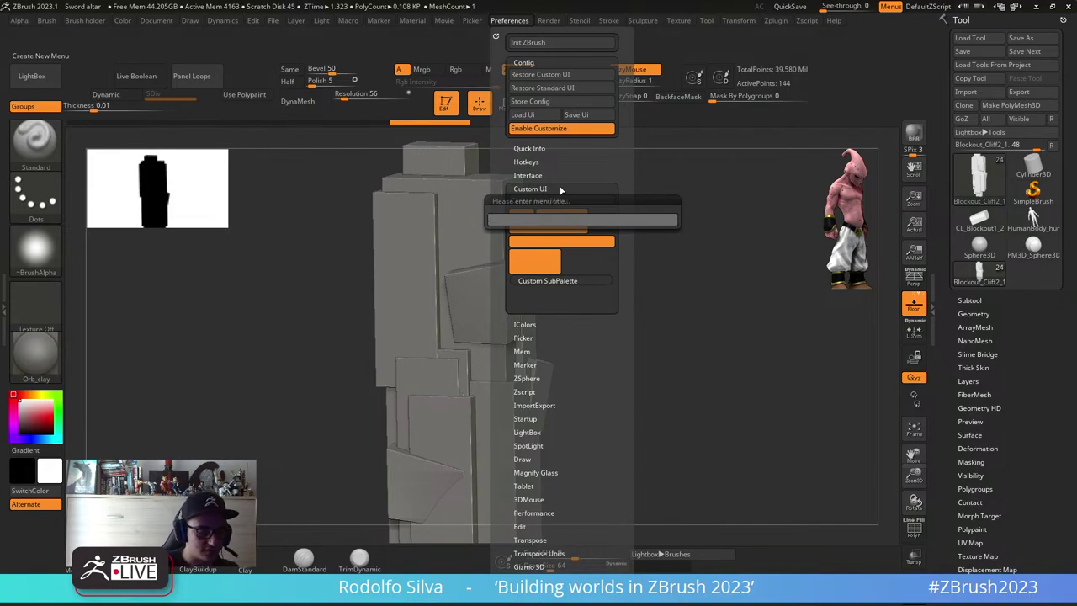
pyautogui.write('DemoM')
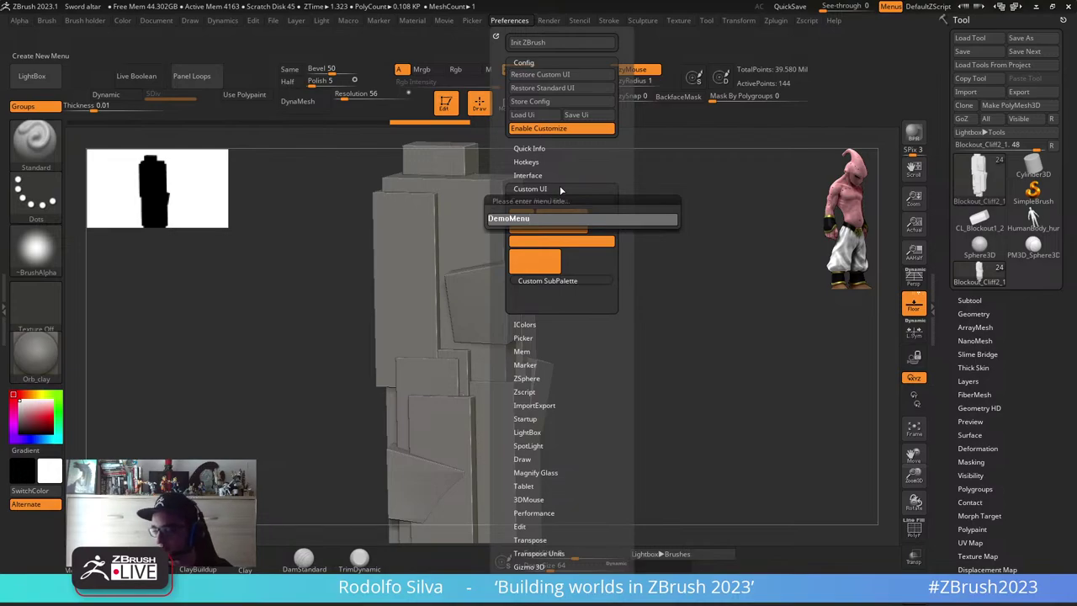
pyautogui.write('enu')
pyautogui.press('Return')
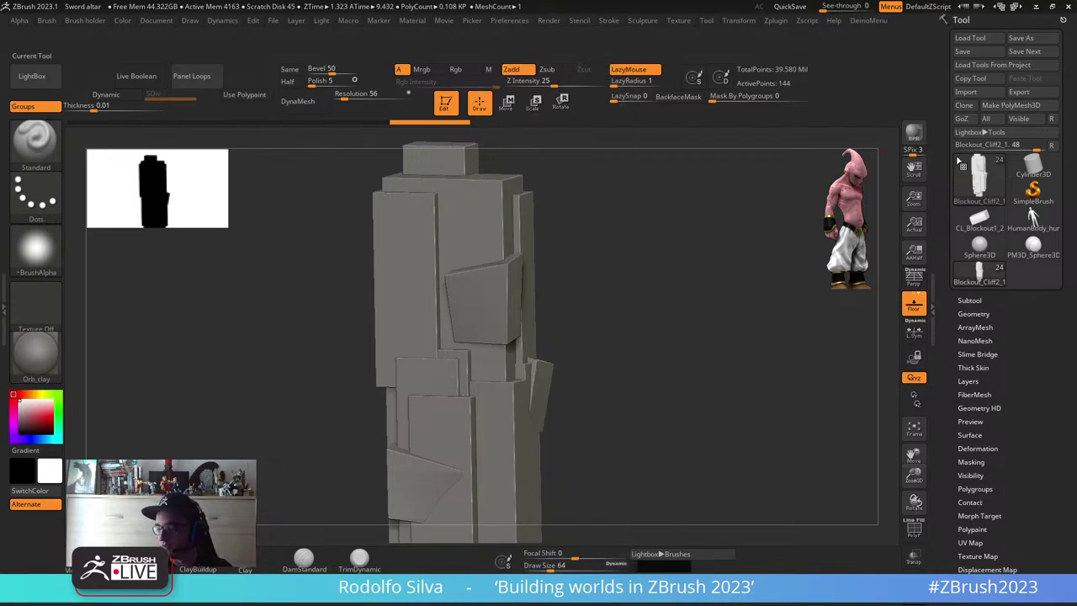
# - Open the new DemoMenu palette and toggle Enable Customize in the preferences
pyautogui.click(875, 30)
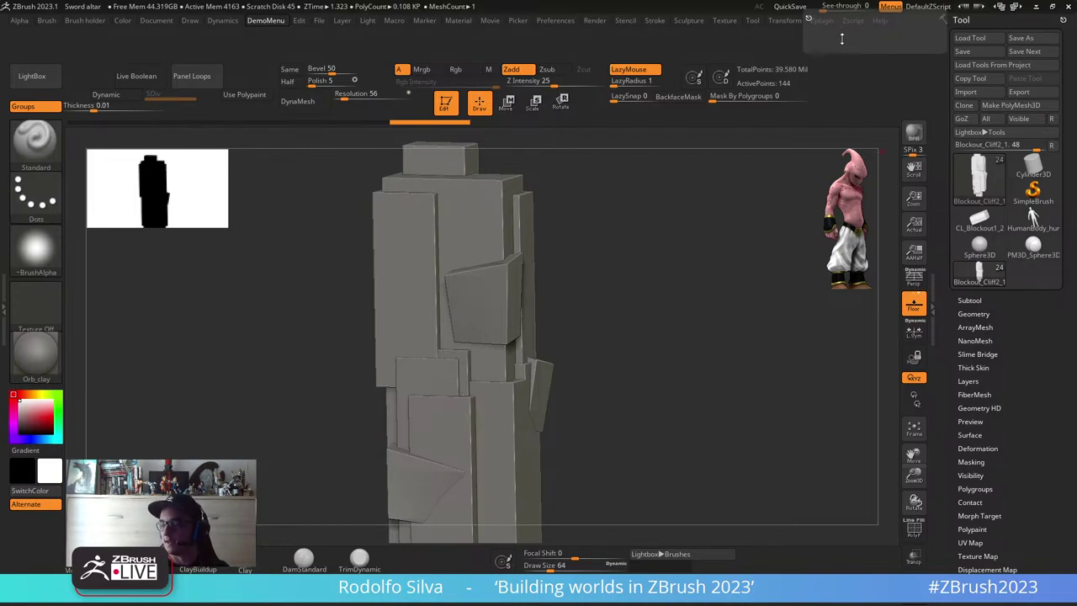
pyautogui.click(555, 20)
pyautogui.click(599, 130)
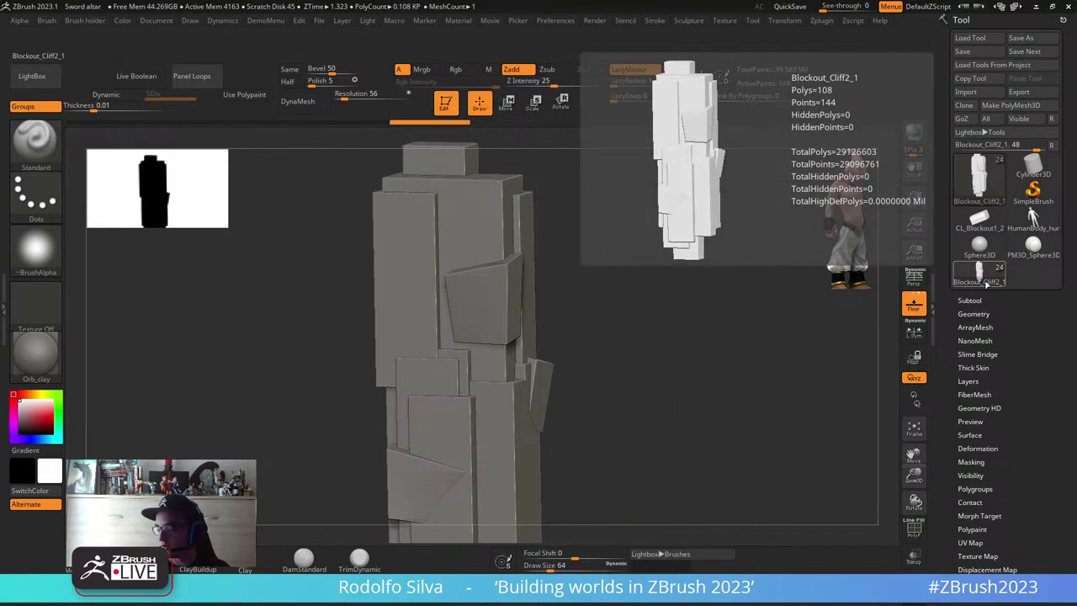
# - Expand the Subtool section, then open the docked palette tray and collapse its Sculpture palette
pyautogui.click(971, 299)
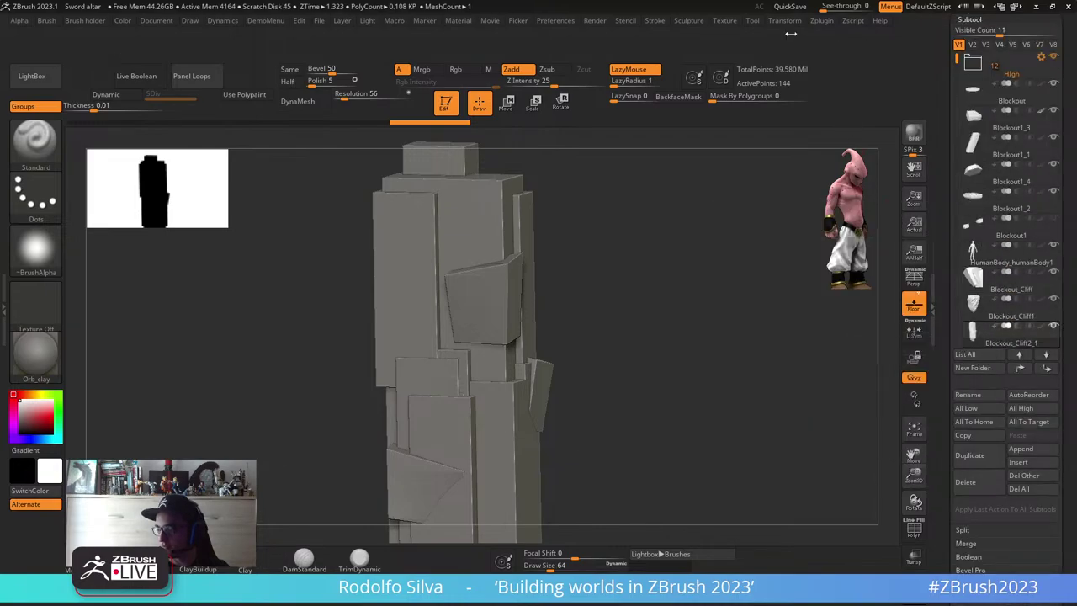
pyautogui.doubleClick(7, 94)
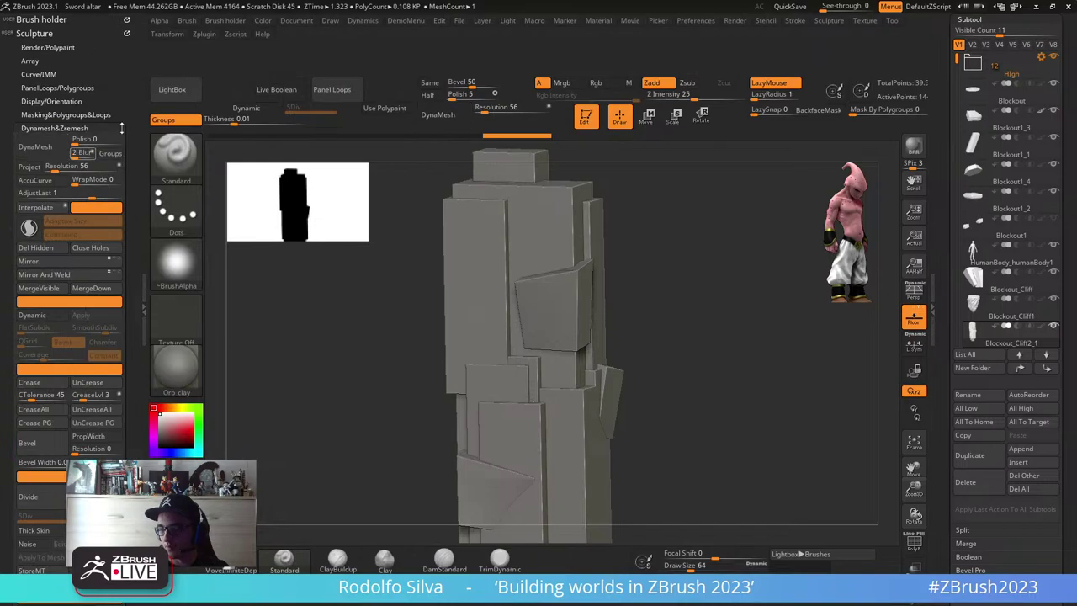
pyautogui.click(41, 32)
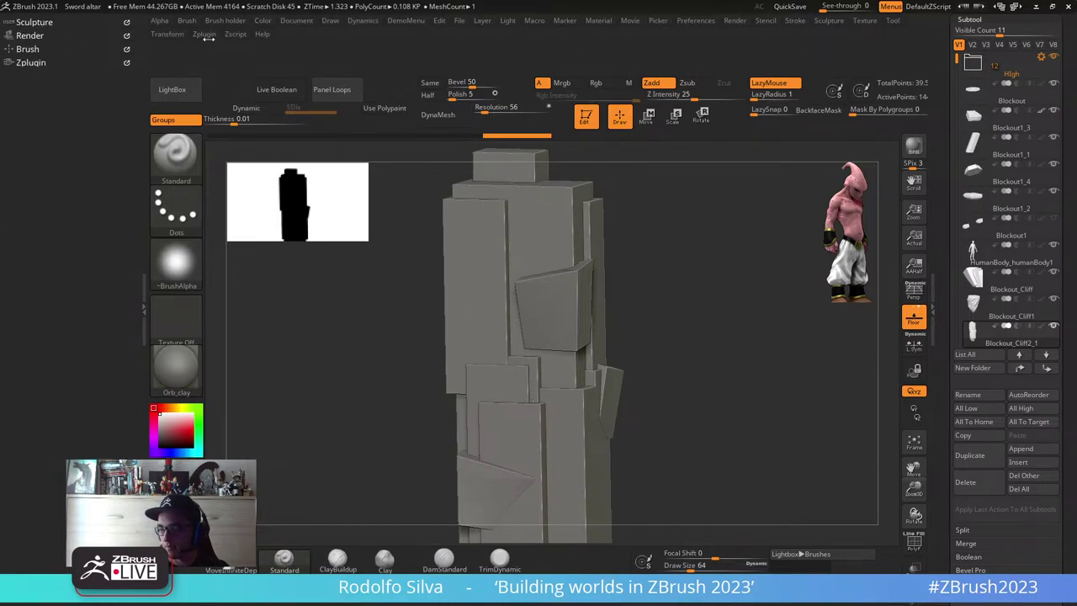
# - Dock the DemoMenu palette in the tray below Zplugin
pyautogui.click(404, 24)
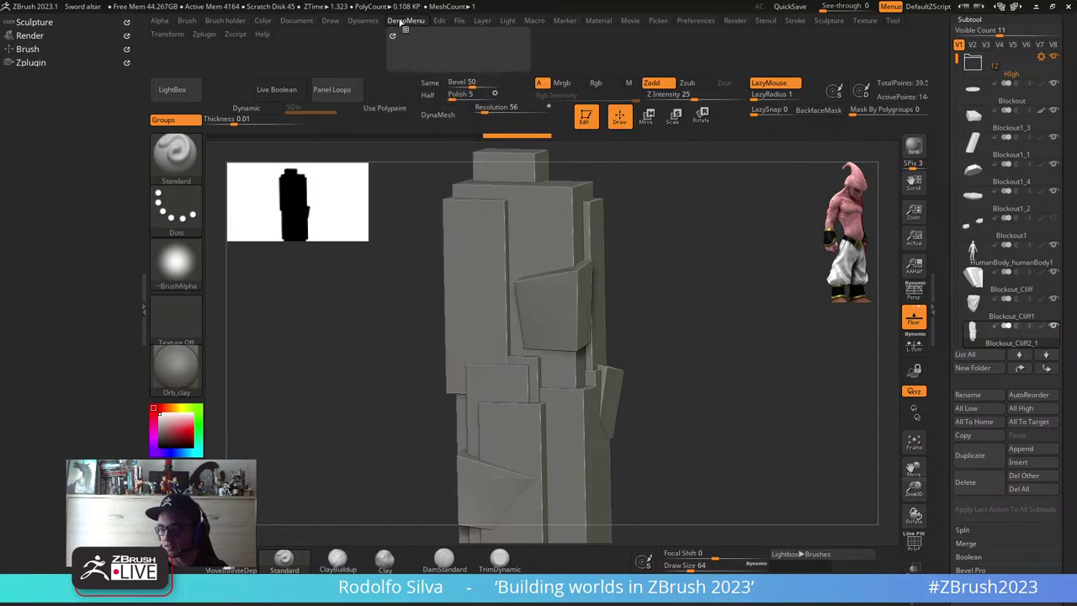
pyautogui.moveTo(373, 28)
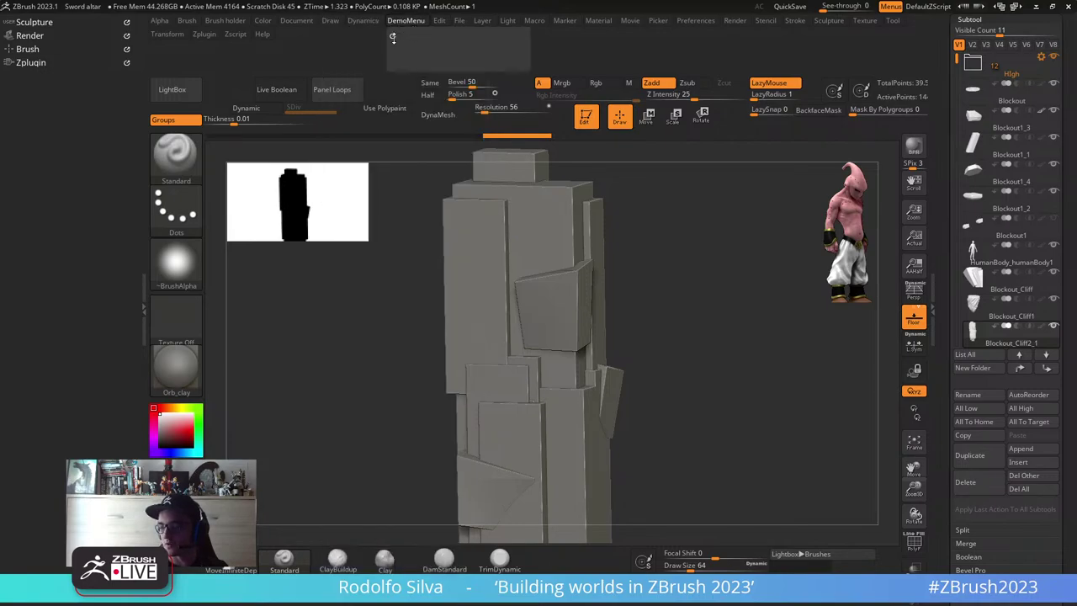
pyautogui.moveTo(391, 34); pyautogui.dragTo(59, 88)
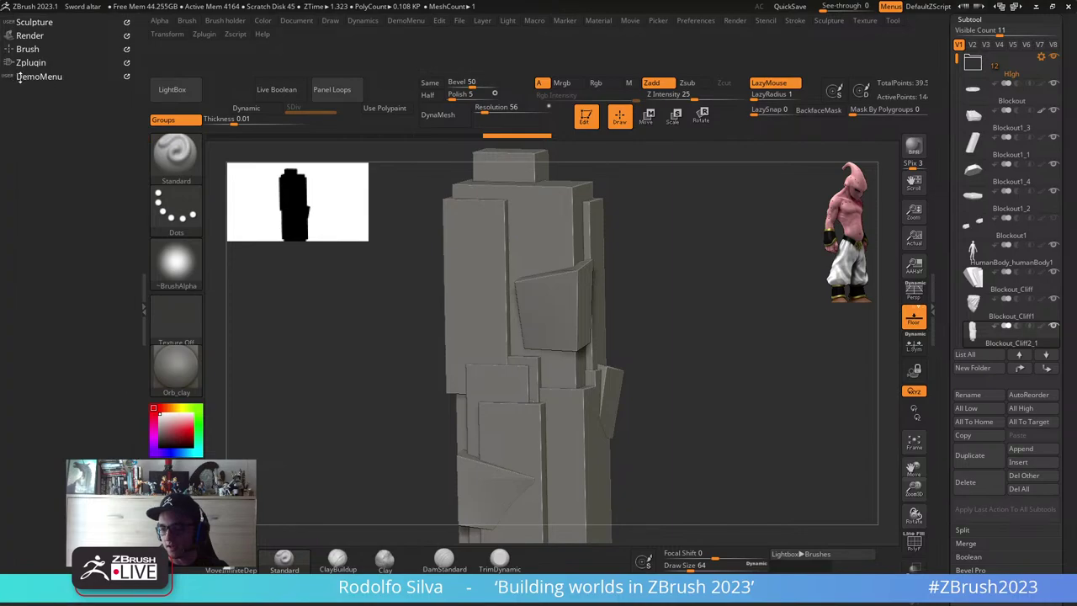
# - Expand the docked Zplugin palette to view its plugin sections and collapse it again
pyautogui.click(25, 63)
pyautogui.click(18, 64)
pyautogui.click(21, 64)
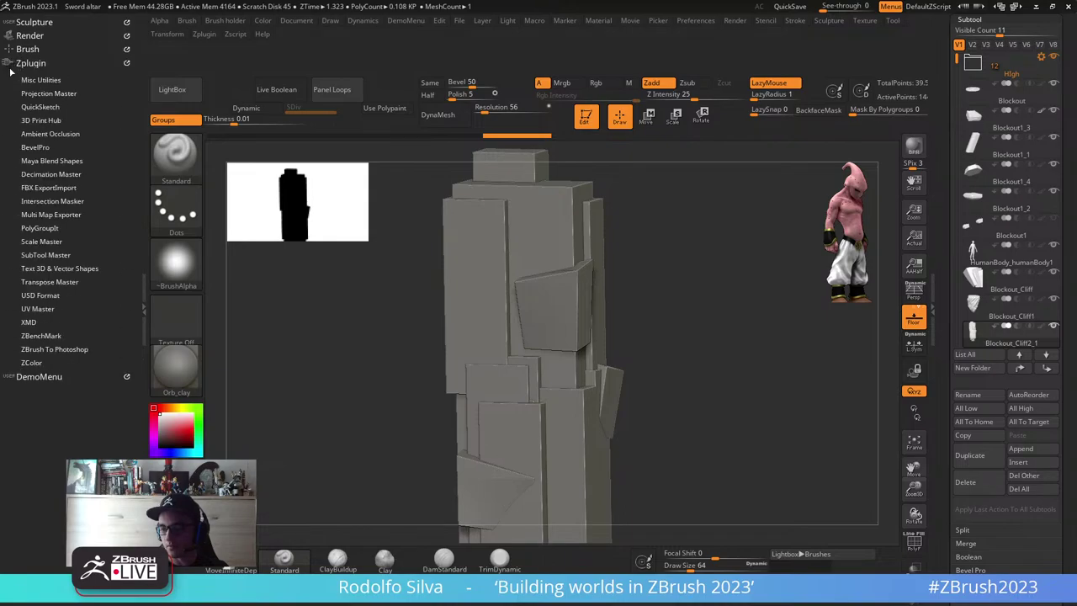
pyautogui.click(25, 64)
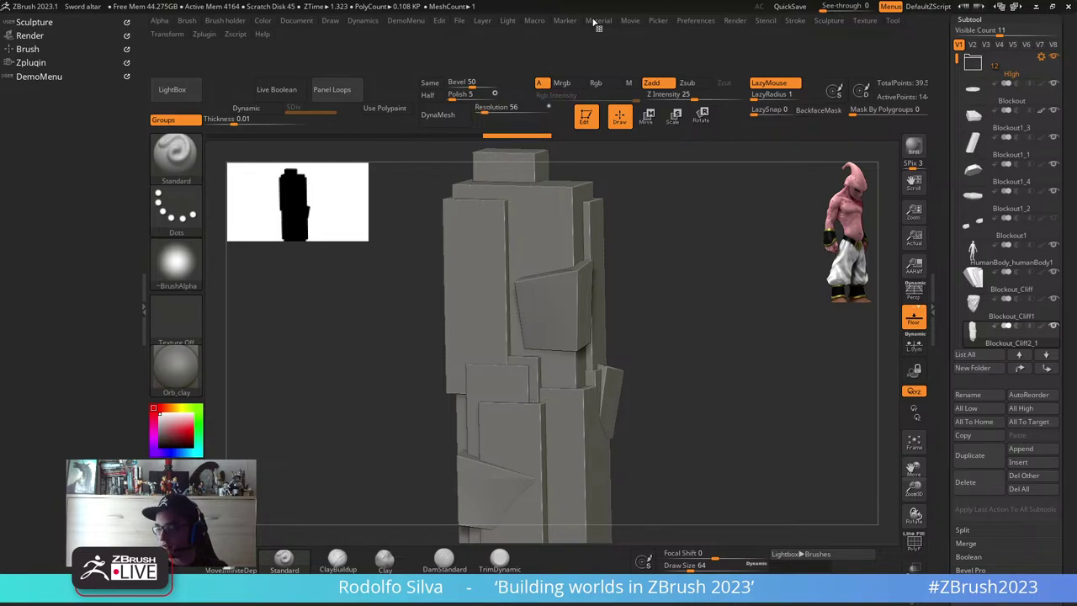
# - Add the Subtool Duplicate command to the DemoMenu palette, and collapse and expand the palette to check it
pyautogui.scroll(-3, 946, 375)
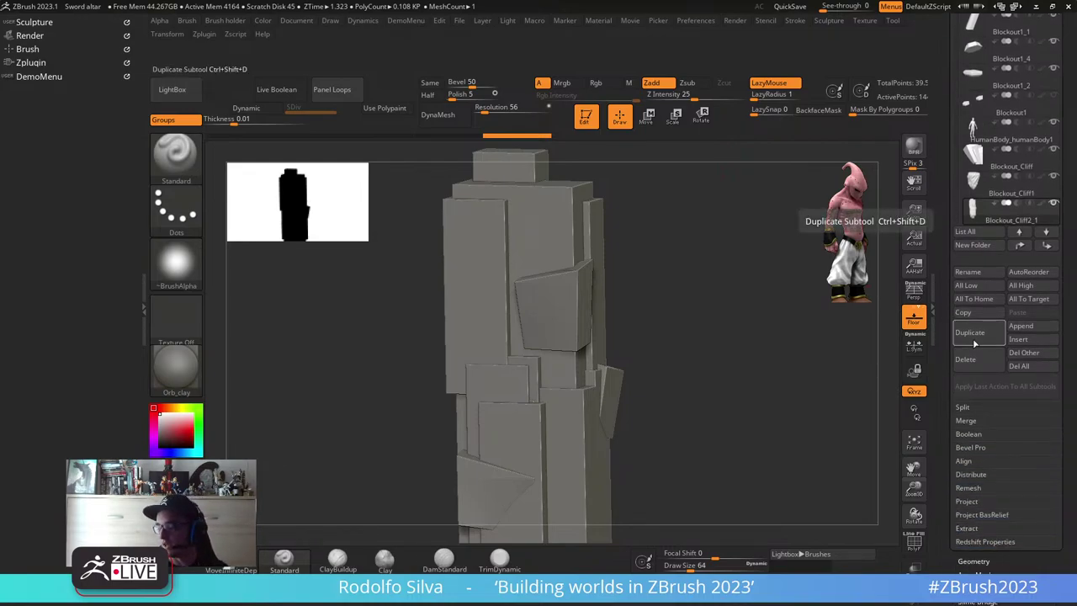
pyautogui.moveTo(973, 342)
pyautogui.keyDown('ctrl'); pyautogui.keyDown('alt'); pyautogui.mouseDown()
pyautogui.moveTo(340, 210)
pyautogui.moveTo(30, 113)
pyautogui.moveTo(40, 77)
pyautogui.moveTo(38, 94)
pyautogui.mouseUp(); pyautogui.keyUp('alt'); pyautogui.keyUp('ctrl')
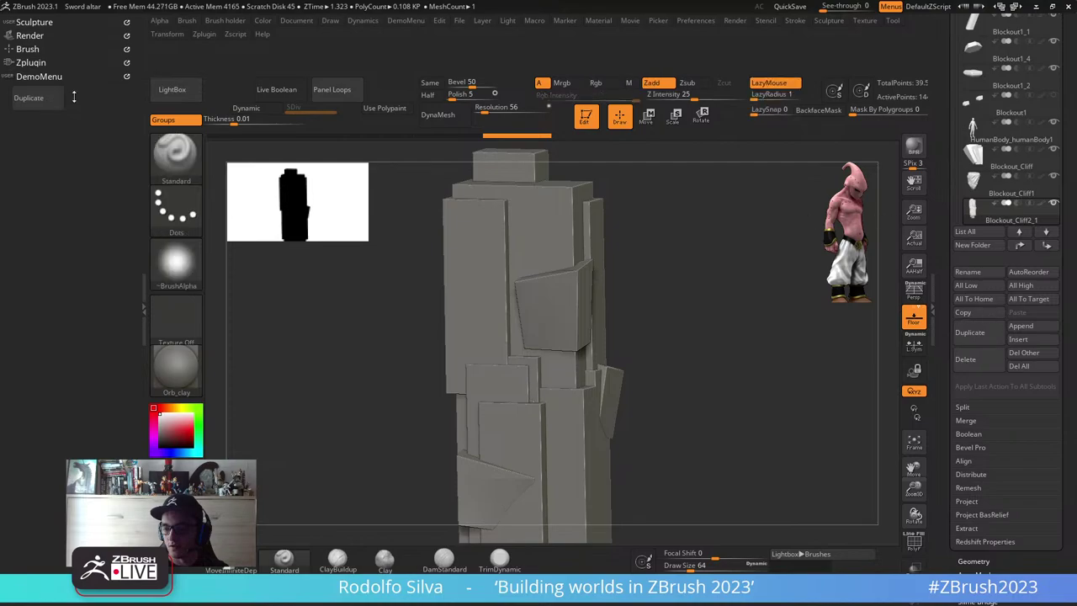
pyautogui.click(43, 77)
pyautogui.click(44, 77)
pyautogui.click(44, 77)
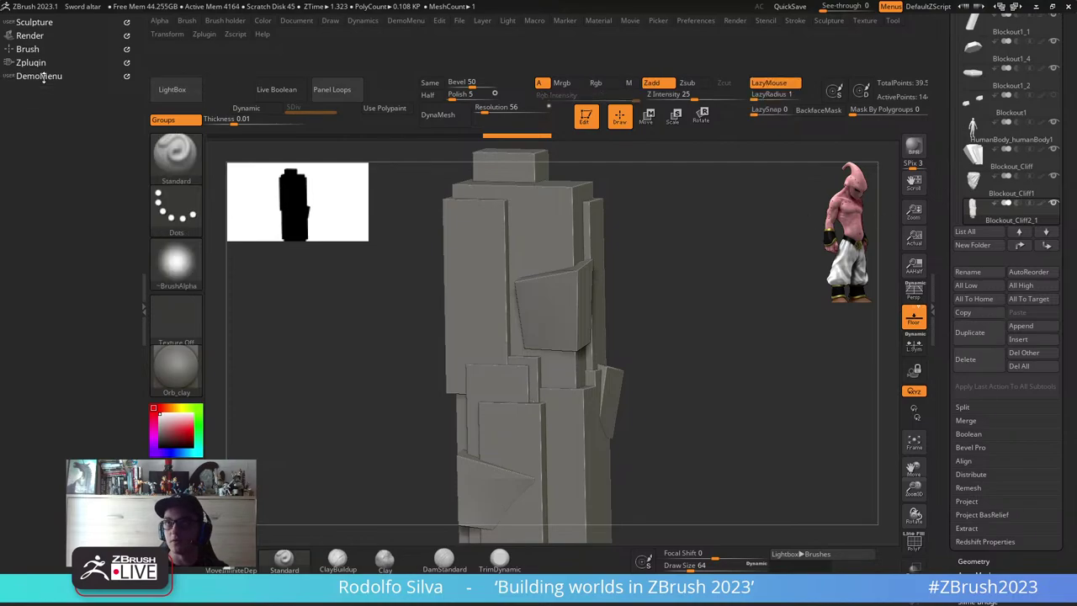
pyautogui.click(43, 78)
pyautogui.click(44, 77)
pyautogui.click(44, 77)
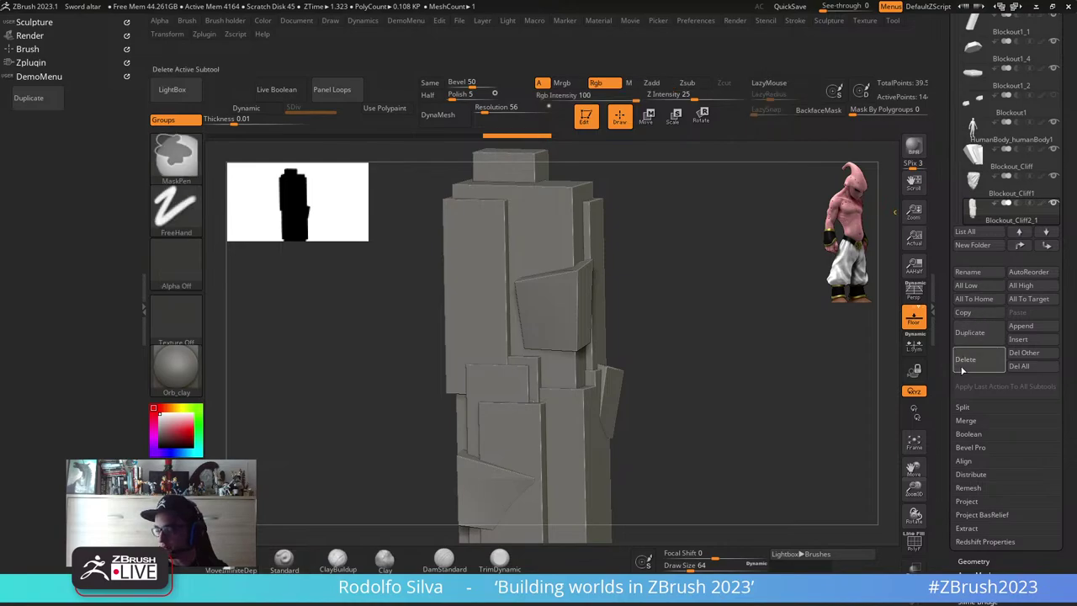
# - Add the Subtool Delete command beside Duplicate in DemoMenu, and expand the Geometry section of the Tool palette
pyautogui.keyDown('ctrl'); pyautogui.keyDown('alt'); pyautogui.moveTo(965, 359); pyautogui.dragTo(77, 100); pyautogui.keyUp('alt'); pyautogui.keyUp('ctrl')
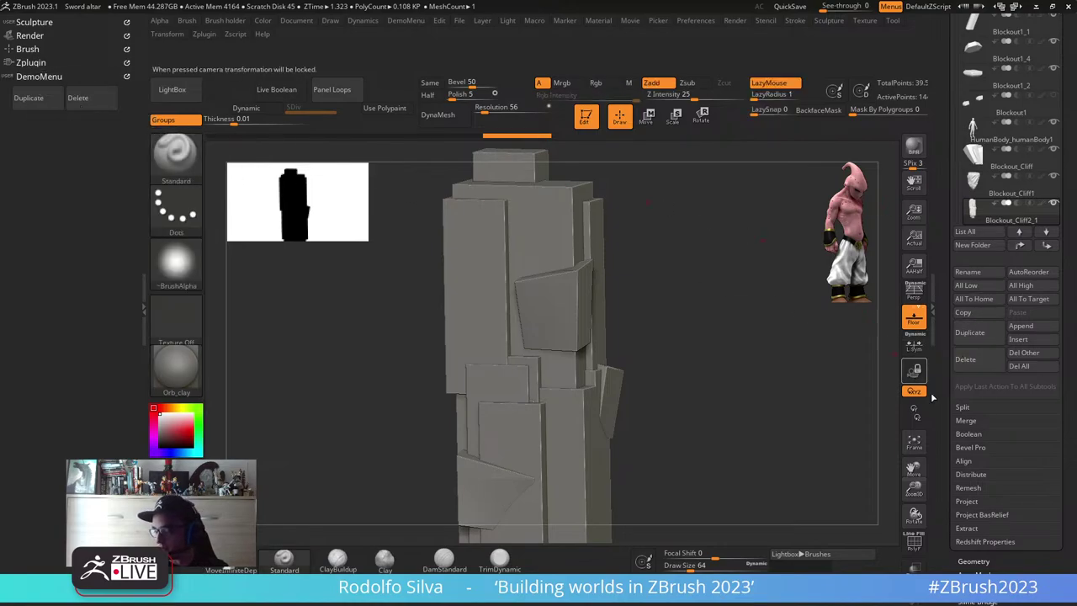
pyautogui.moveTo(984, 560); pyautogui.dragTo(984, 436)
pyautogui.click(984, 436)
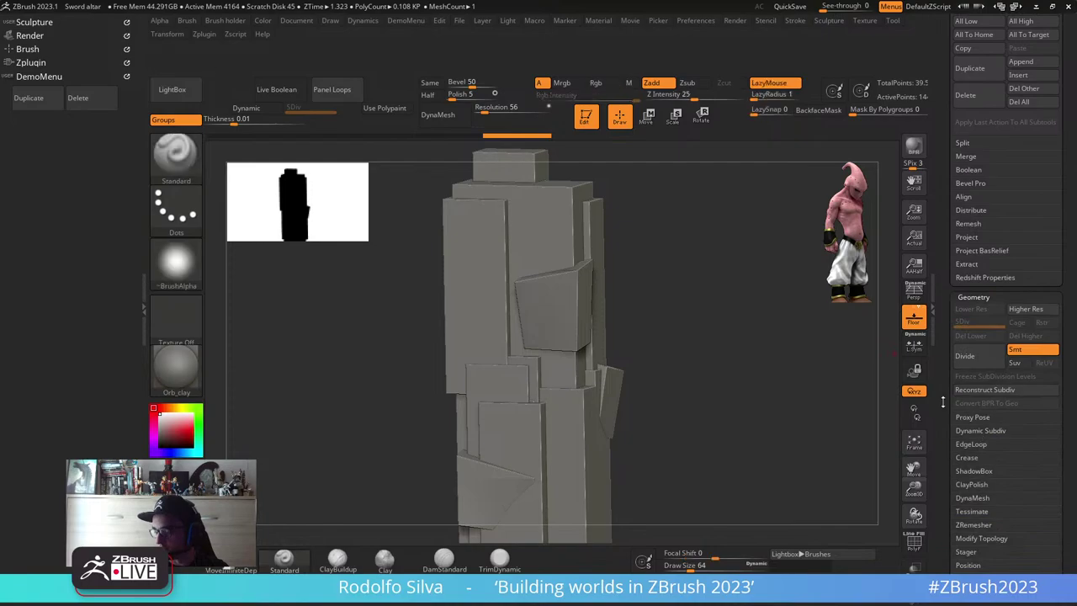
# - Add the Geometry controls Divide, Smt and SDiv to DemoMenu, in a row below Duplicate and Delete
pyautogui.scroll(-2, 980, 395)
pyautogui.keyDown('ctrl'); pyautogui.keyDown('alt'); pyautogui.moveTo(973, 331); pyautogui.dragTo(30, 103); pyautogui.keyUp('alt'); pyautogui.keyUp('ctrl')
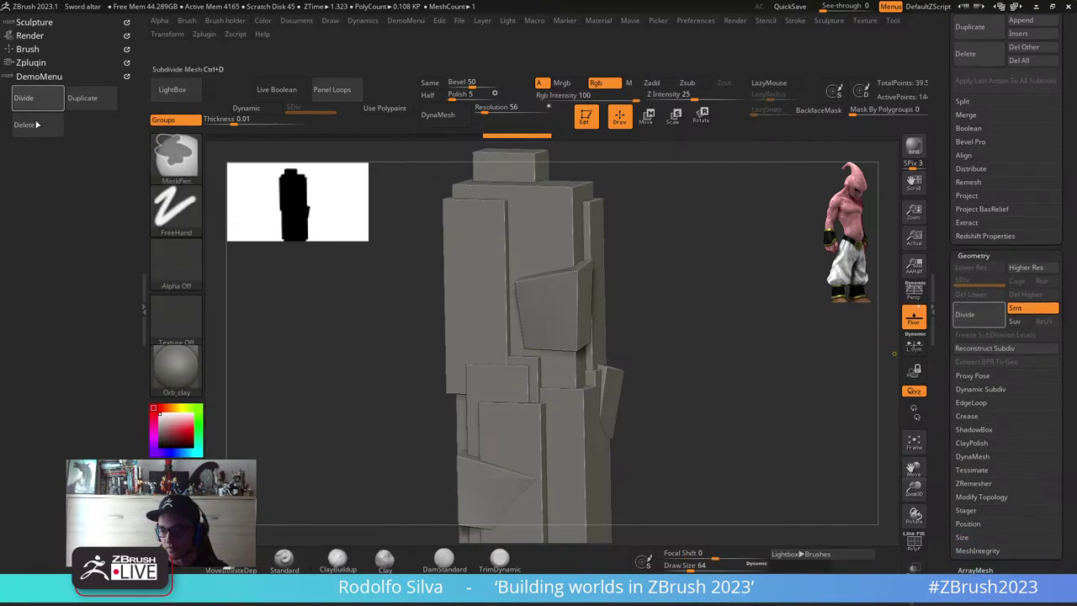
pyautogui.keyDown('ctrl'); pyautogui.keyDown('alt'); pyautogui.moveTo(25, 99); pyautogui.dragTo(48, 135); pyautogui.keyUp('alt'); pyautogui.keyUp('ctrl')
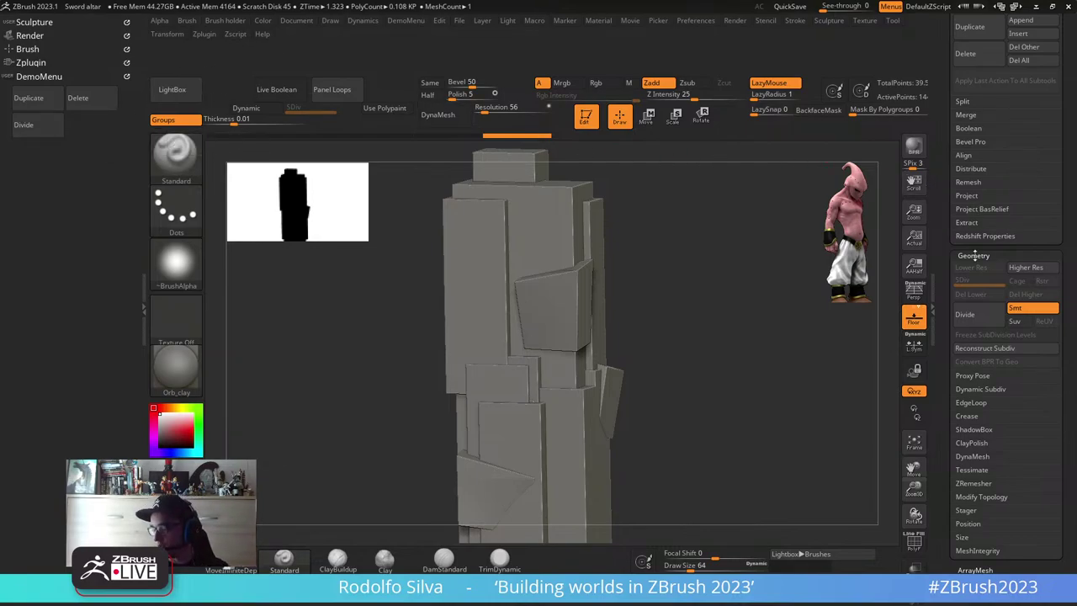
pyautogui.keyDown('ctrl'); pyautogui.keyDown('alt'); pyautogui.moveTo(1015, 308); pyautogui.dragTo(69, 120); pyautogui.keyUp('alt'); pyautogui.keyUp('ctrl')
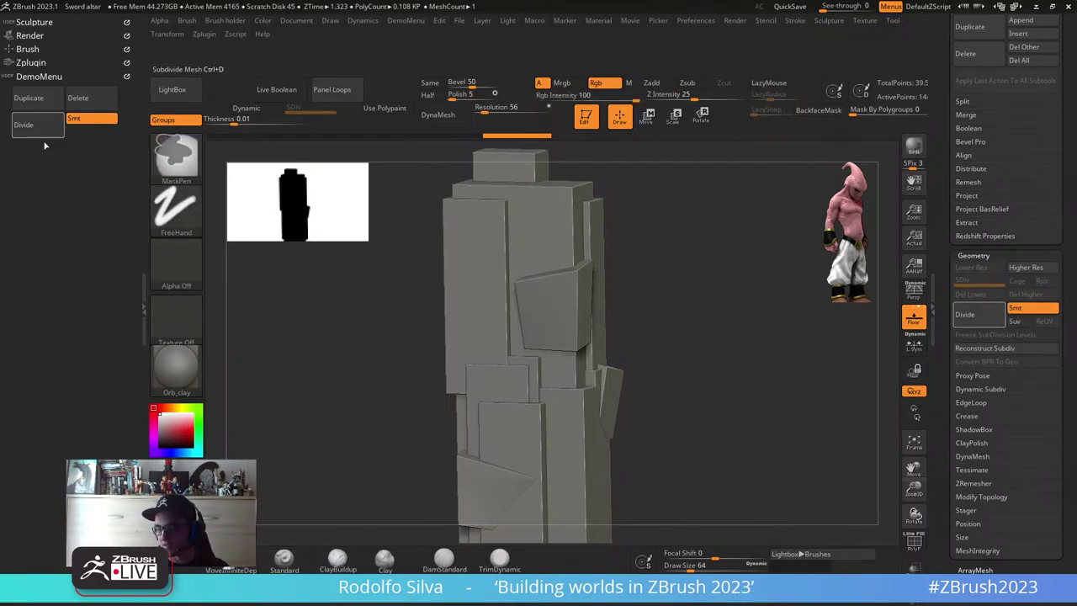
pyautogui.keyDown('ctrl'); pyautogui.keyDown('alt'); pyautogui.moveTo(975, 287); pyautogui.dragTo(82, 143); pyautogui.keyUp('alt'); pyautogui.keyUp('ctrl')
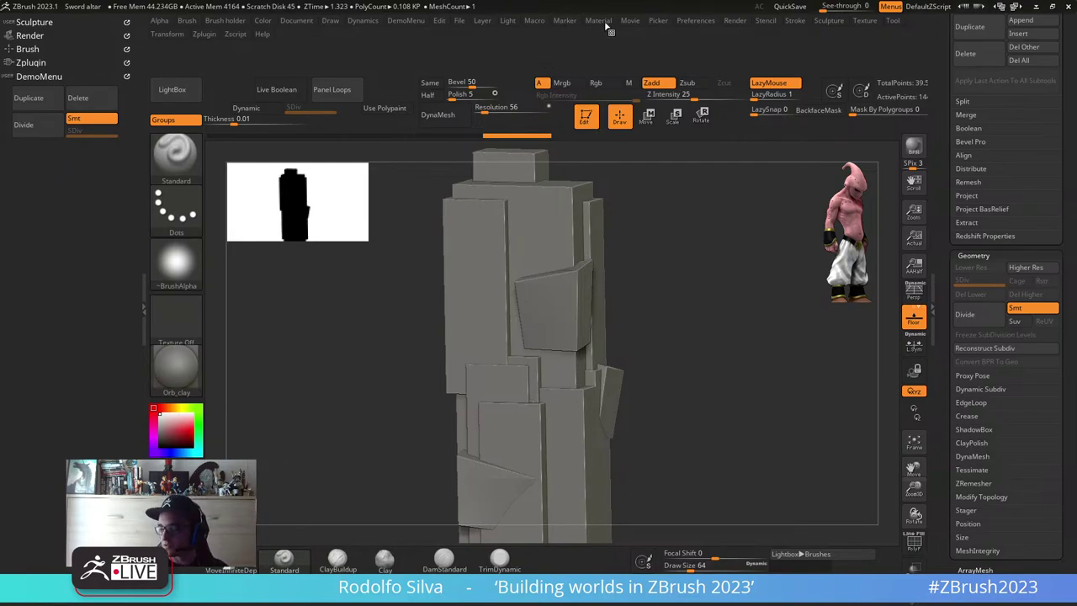
# - Insert a full-width UI filler below Divide and SDiv in DemoMenu, and check the gap with customization temporarily disabled
pyautogui.click(695, 20)
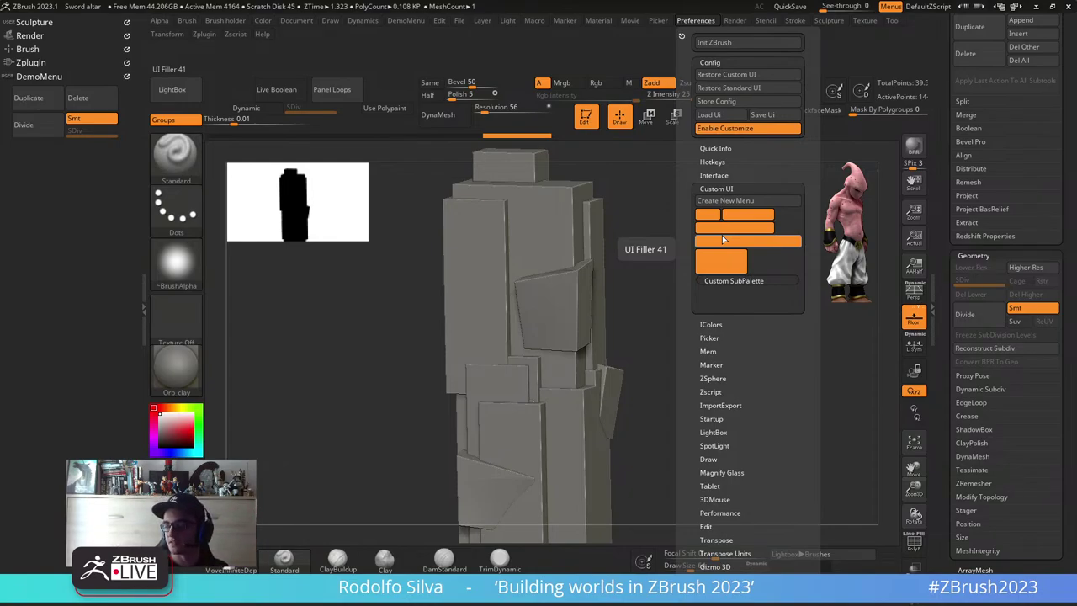
pyautogui.keyDown('ctrl'); pyautogui.keyDown('alt'); pyautogui.moveTo(722, 240); pyautogui.dragTo(62, 160); pyautogui.keyUp('alt'); pyautogui.keyUp('ctrl')
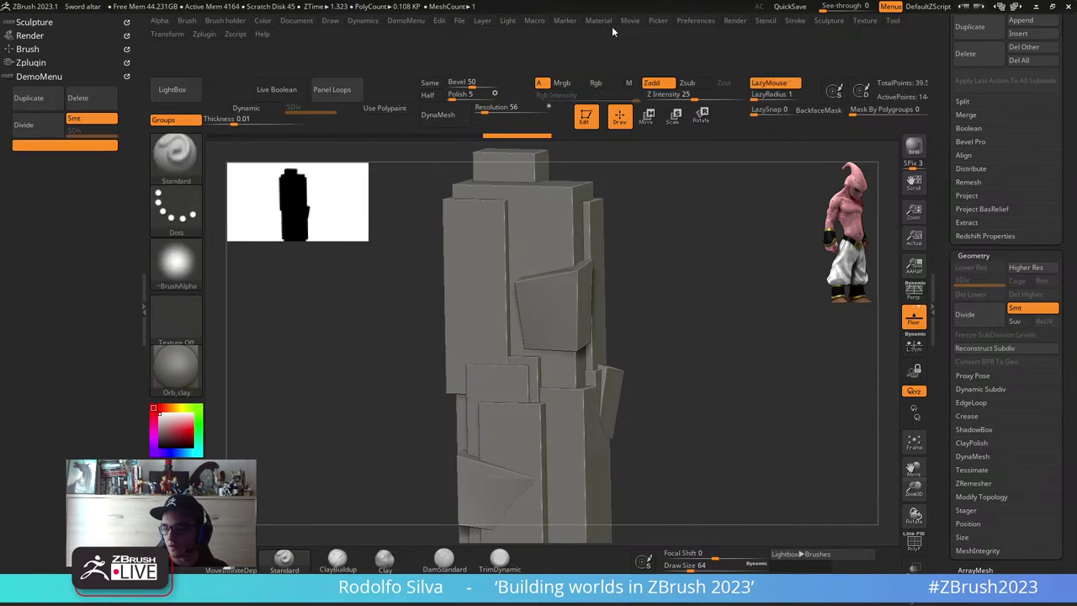
pyautogui.moveTo(694, 24)
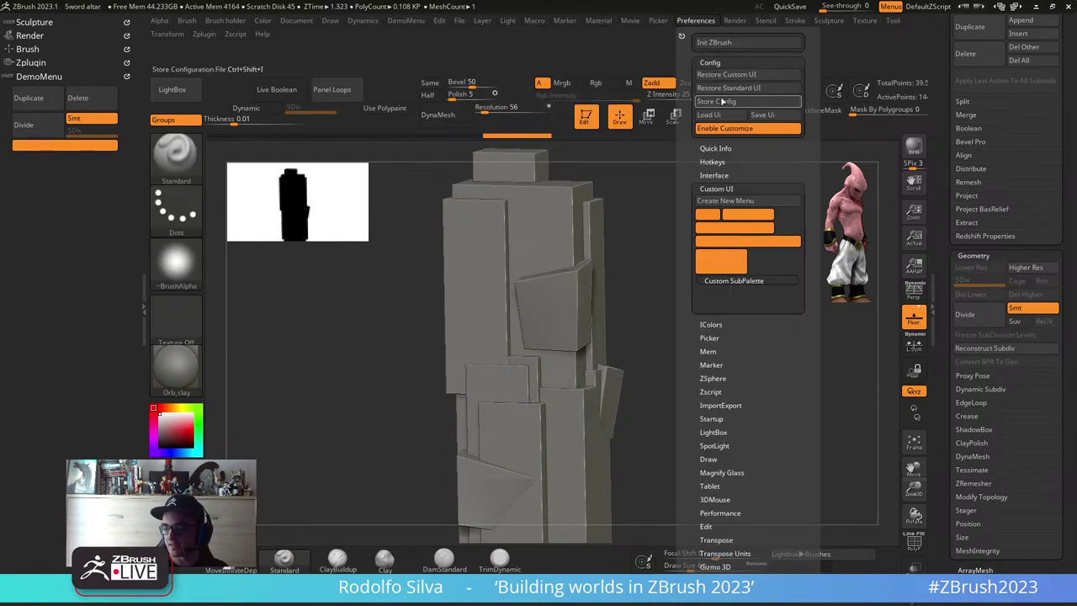
pyautogui.click(727, 129)
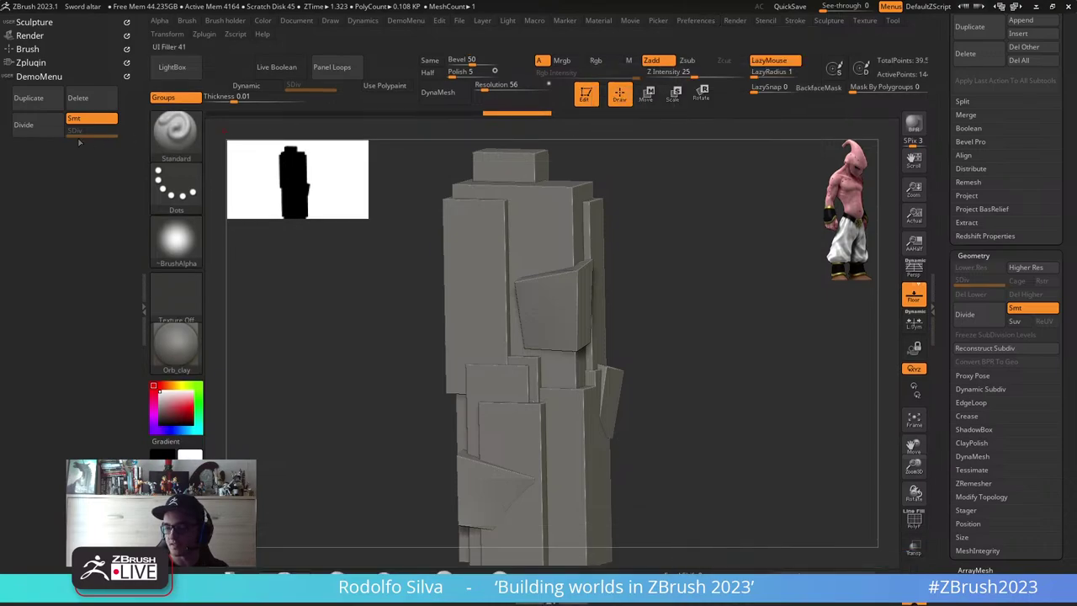
pyautogui.click(694, 20)
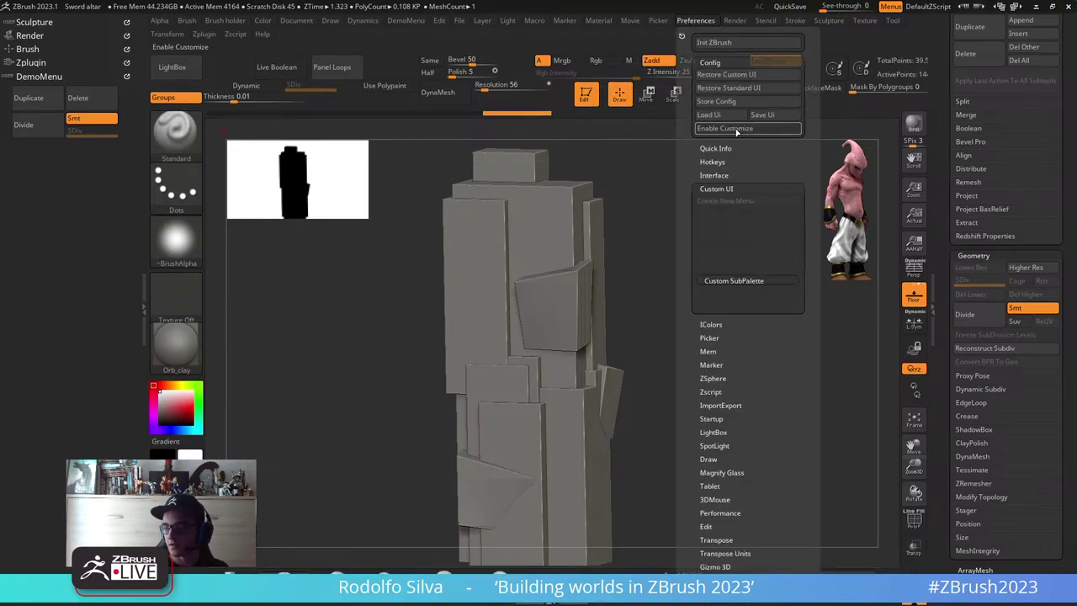
pyautogui.click(736, 131)
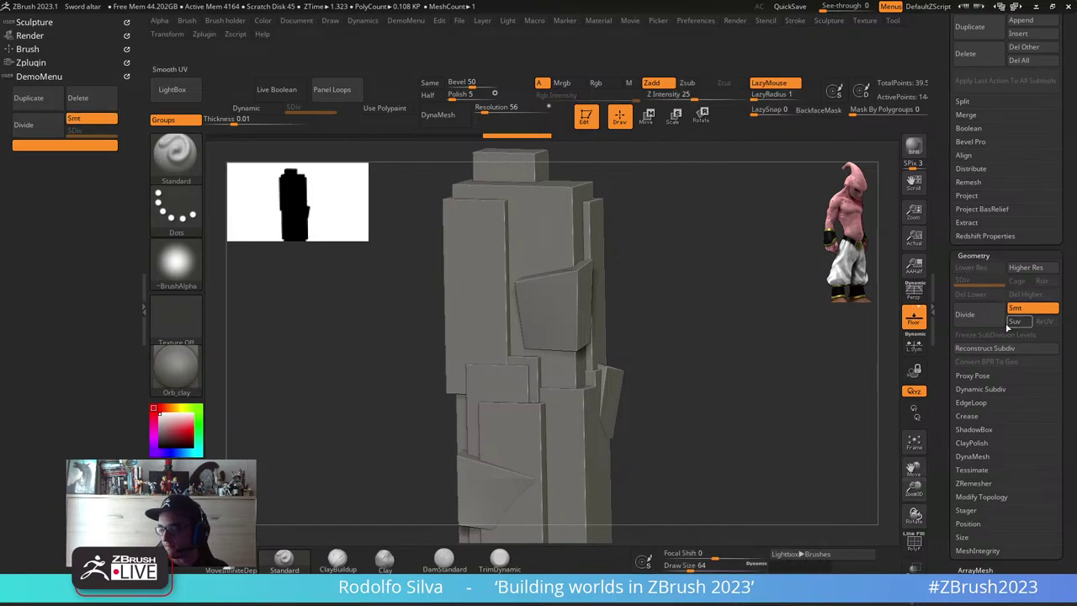
# - Expand the ZRemesher section and add its ZRemesher, Same, Half and KeepGroups controls to DemoMenu below the filler
pyautogui.keyDown('ctrl'); pyautogui.click(973, 483); pyautogui.keyUp('ctrl')
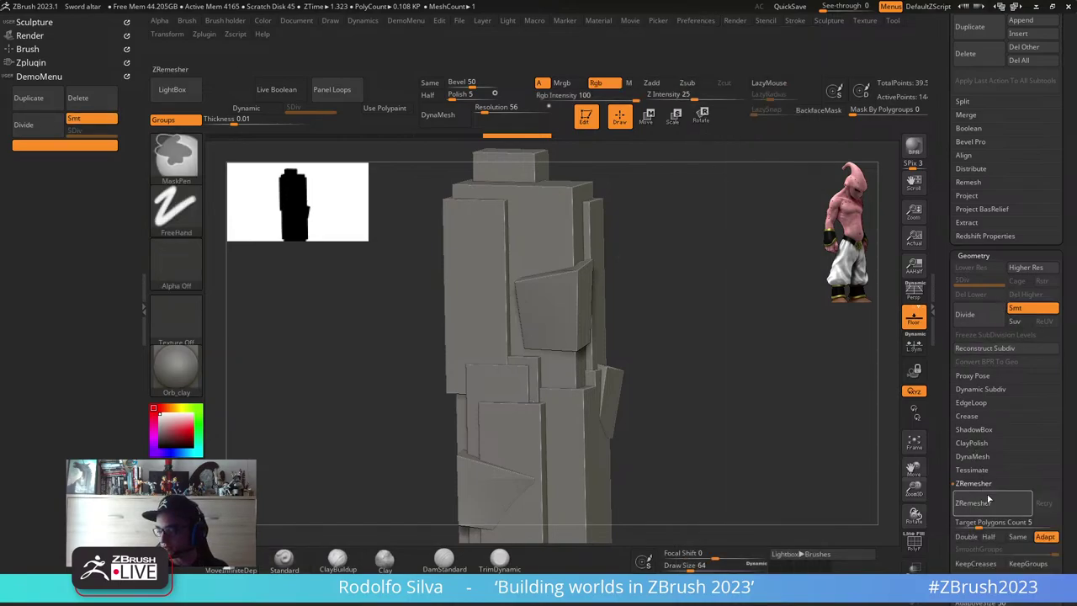
pyautogui.keyDown('ctrl'); pyautogui.keyDown('alt'); pyautogui.moveTo(988, 501); pyautogui.dragTo(54, 146); pyautogui.keyUp('alt'); pyautogui.keyUp('ctrl')
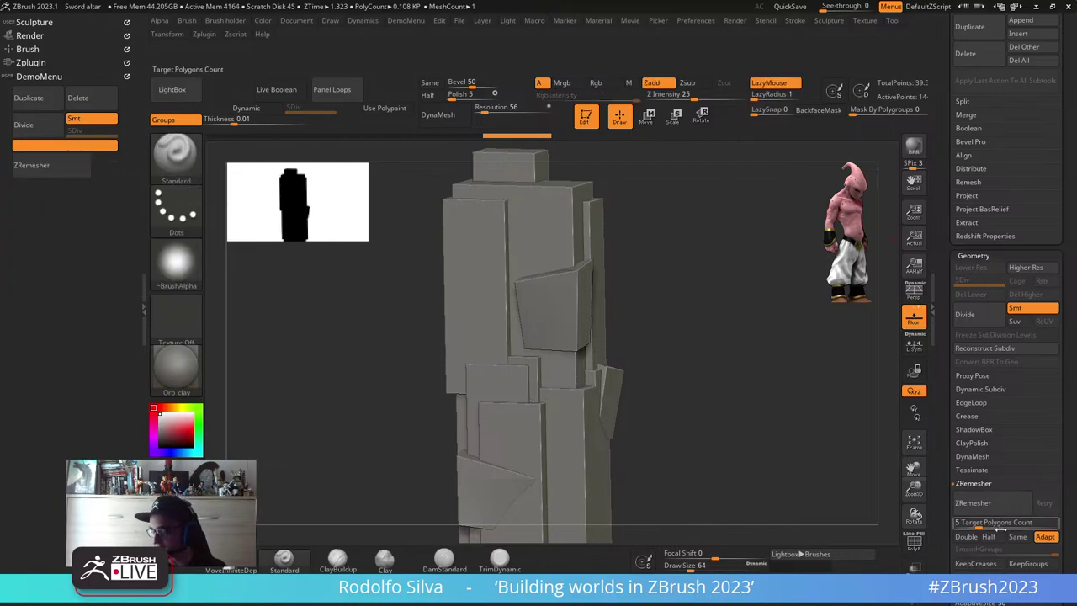
pyautogui.scroll(-3, 1000, 522)
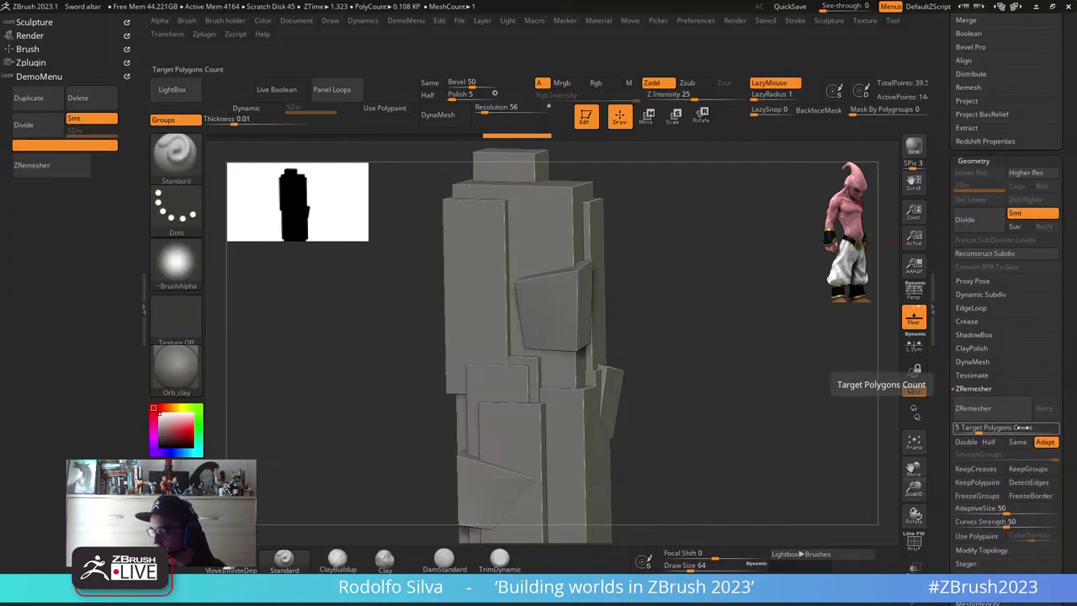
pyautogui.moveTo(1017, 441)
pyautogui.keyDown('ctrl'); pyautogui.keyDown('alt'); pyautogui.mouseDown()
pyautogui.moveTo(114, 203)
pyautogui.moveTo(104, 158)
pyautogui.moveTo(609, 345)
pyautogui.moveTo(119, 200)
pyautogui.moveTo(110, 175)
pyautogui.mouseUp(); pyautogui.keyUp('alt'); pyautogui.keyUp('ctrl')
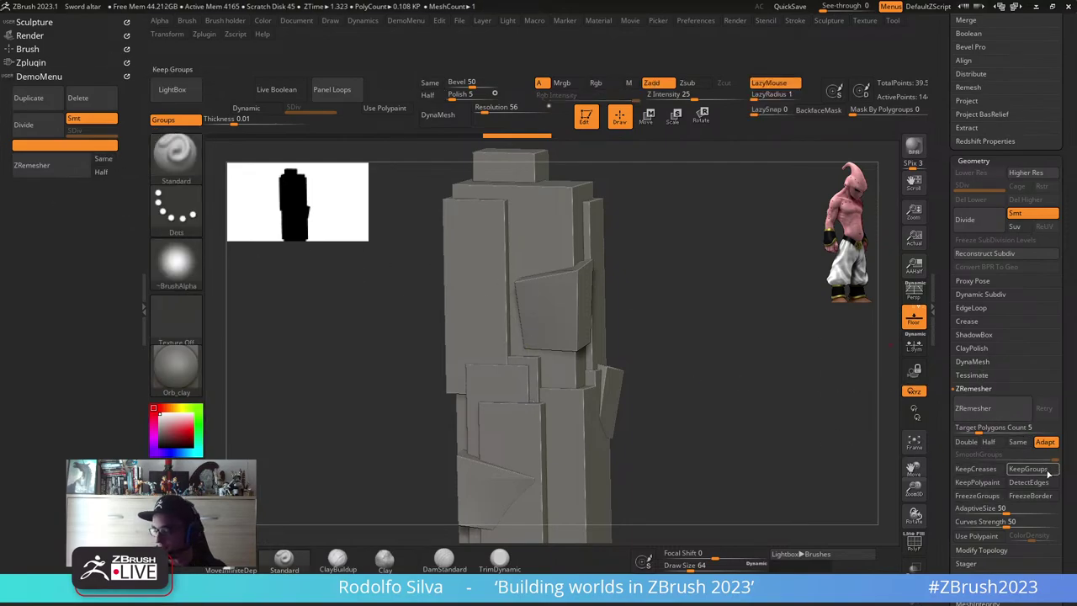
pyautogui.keyDown('ctrl'); pyautogui.keyDown('alt'); pyautogui.moveTo(1027, 469); pyautogui.dragTo(37, 178); pyautogui.keyUp('alt'); pyautogui.keyUp('ctrl')
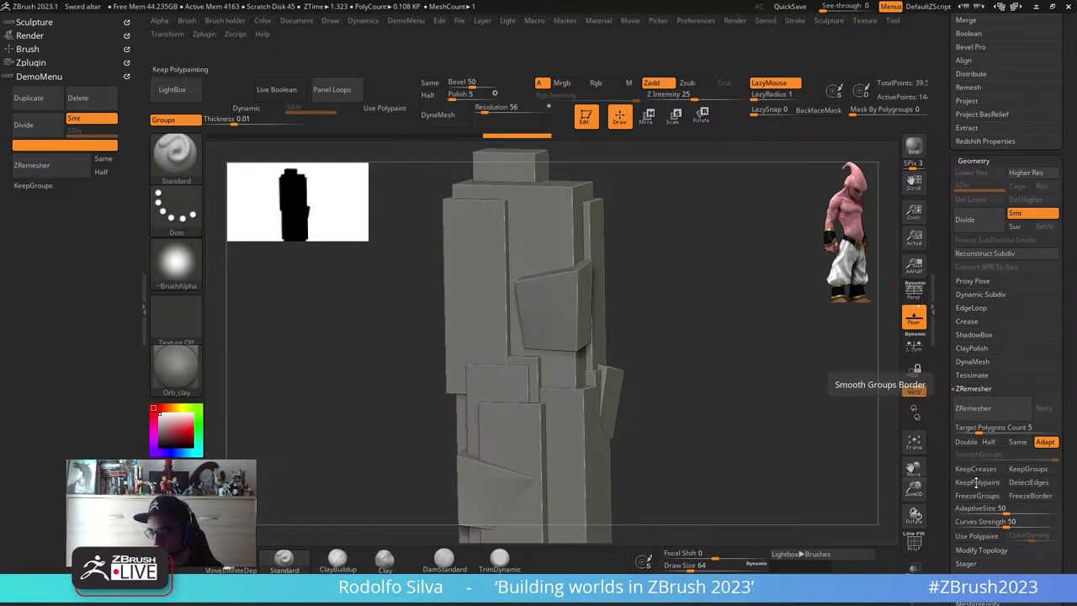
# - Turn off interface customization to check the arranged DemoMenu palette in its normal state
pyautogui.click(913, 391)
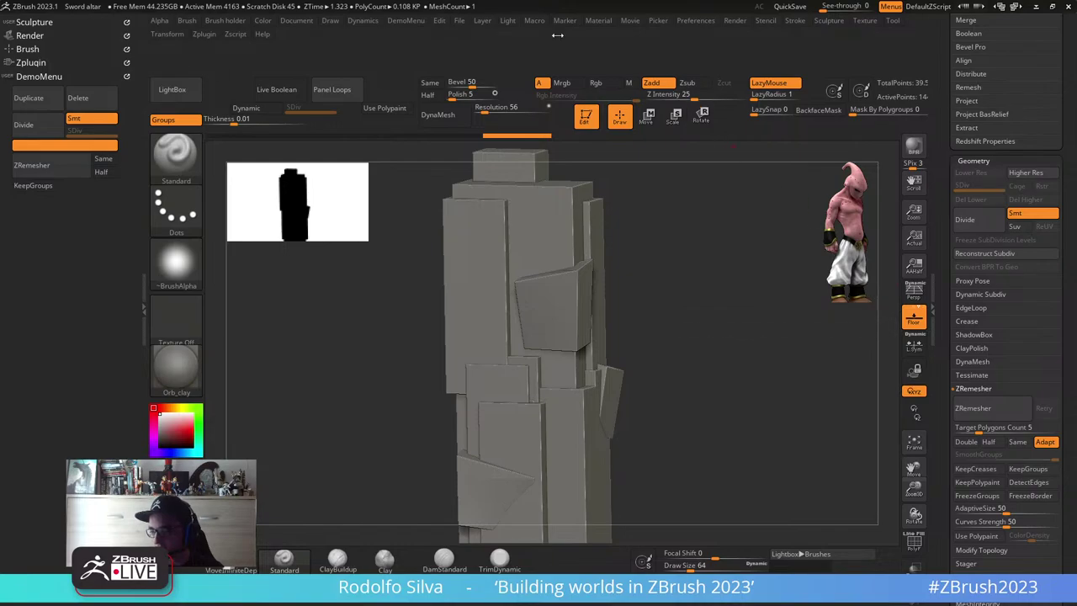
pyautogui.click(695, 21)
pyautogui.click(728, 129)
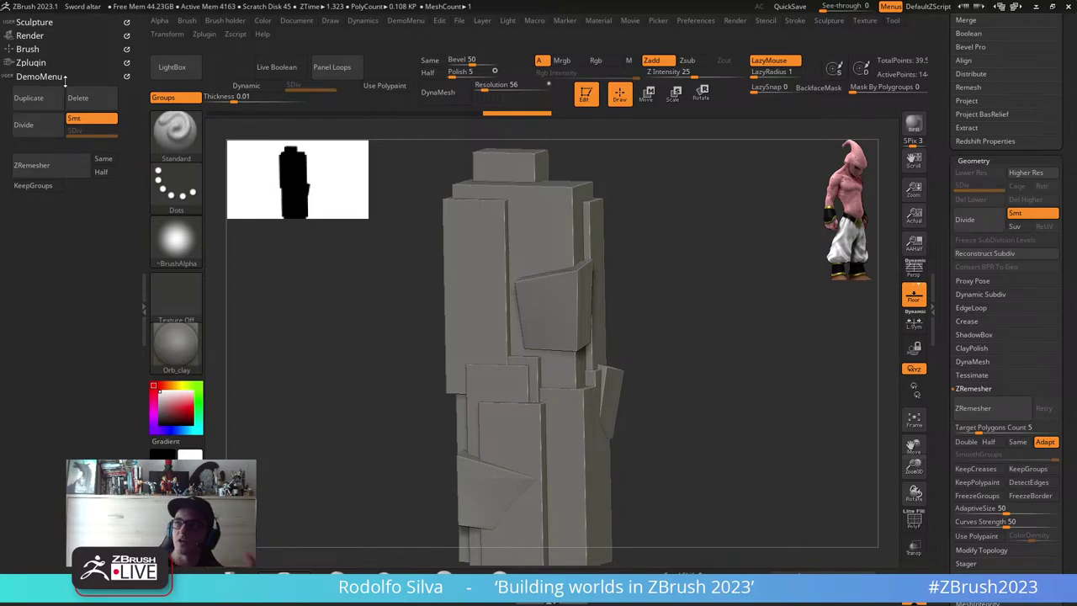
pyautogui.click(693, 21)
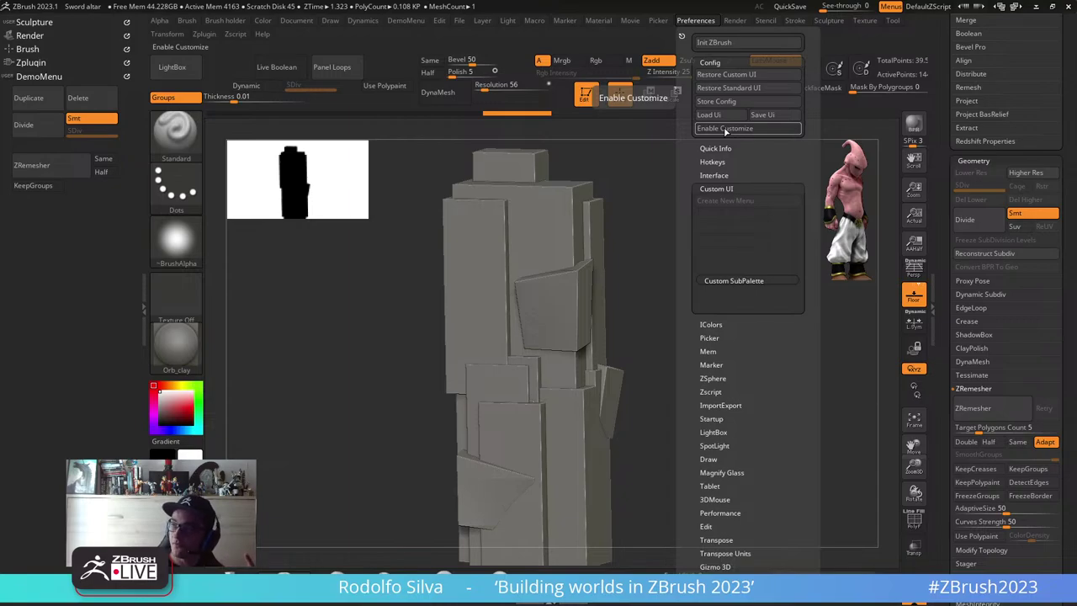
pyautogui.click(725, 130)
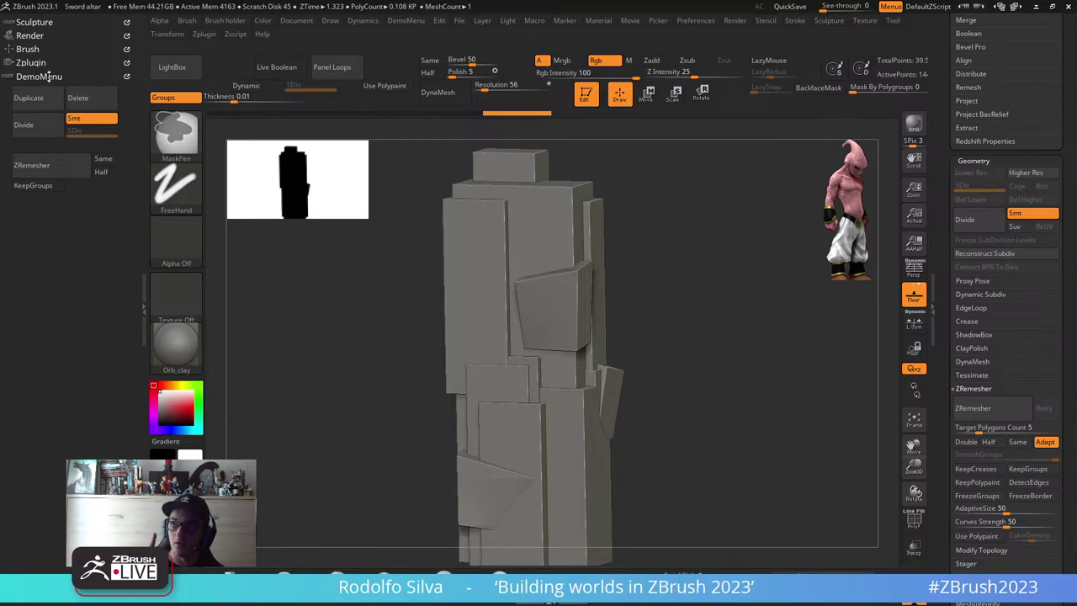
# - Try to assign Ctrl+D as the custom hotkey for DemoMenu, cancelling the reassignment
pyautogui.keyDown('ctrl'); pyautogui.keyDown('alt'); pyautogui.click(48, 75); pyautogui.keyUp('alt'); pyautogui.keyUp('ctrl')
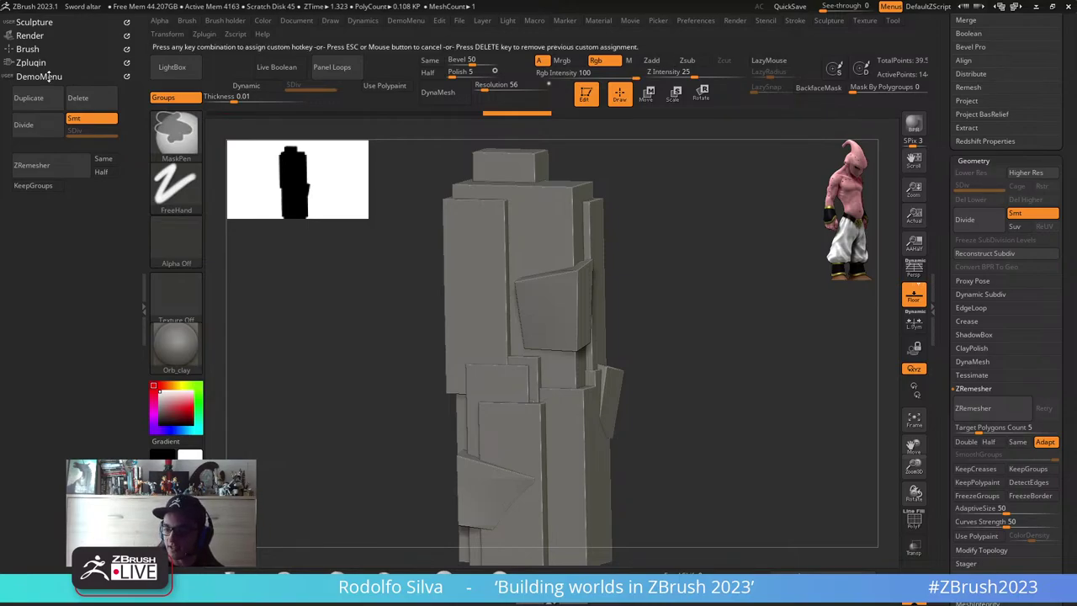
pyautogui.press('Escape')
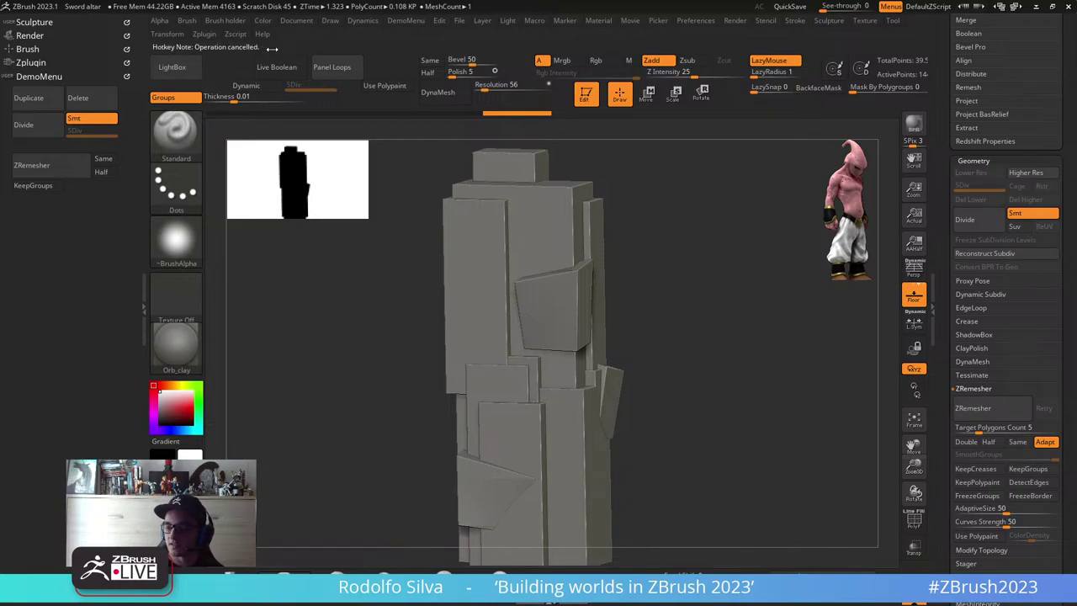
pyautogui.press('ctrl')
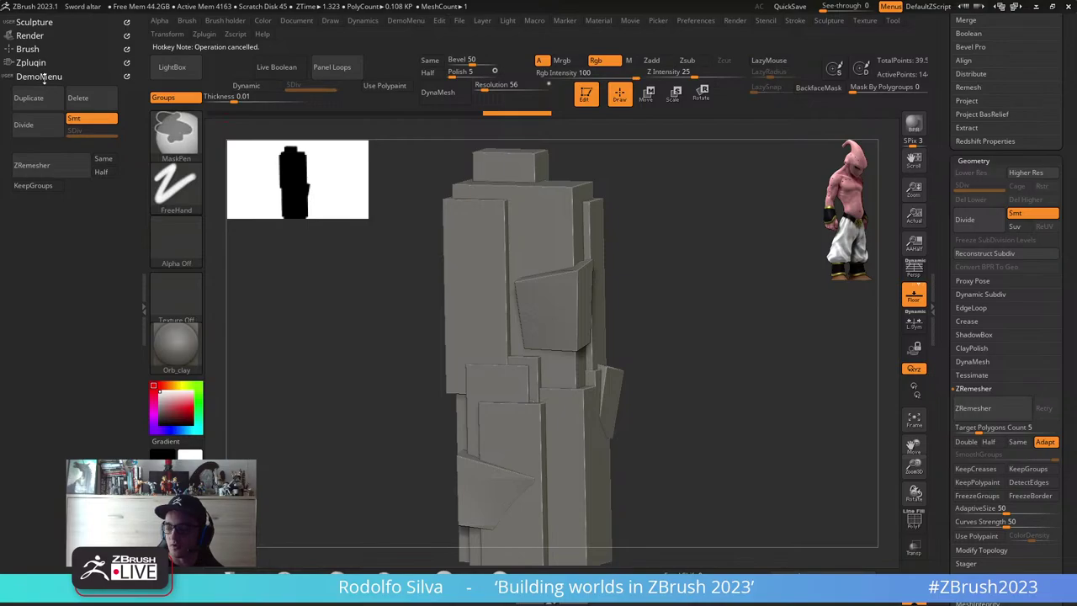
pyautogui.keyDown('ctrl'); pyautogui.keyDown('alt'); pyautogui.click(43, 78); pyautogui.keyUp('alt'); pyautogui.keyUp('ctrl')
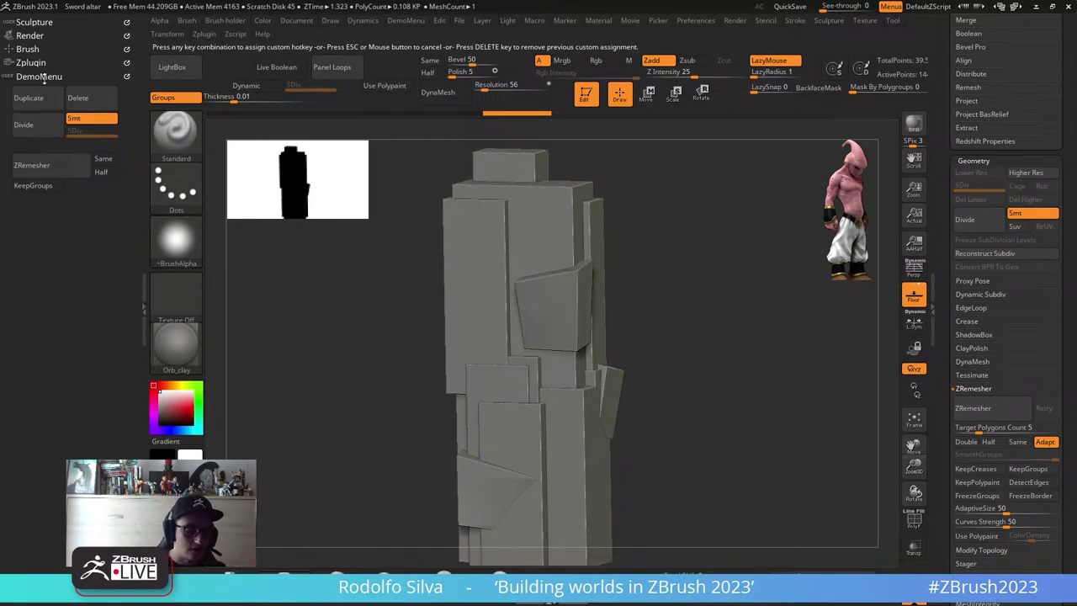
pyautogui.hotkey('ctrl', 'd')
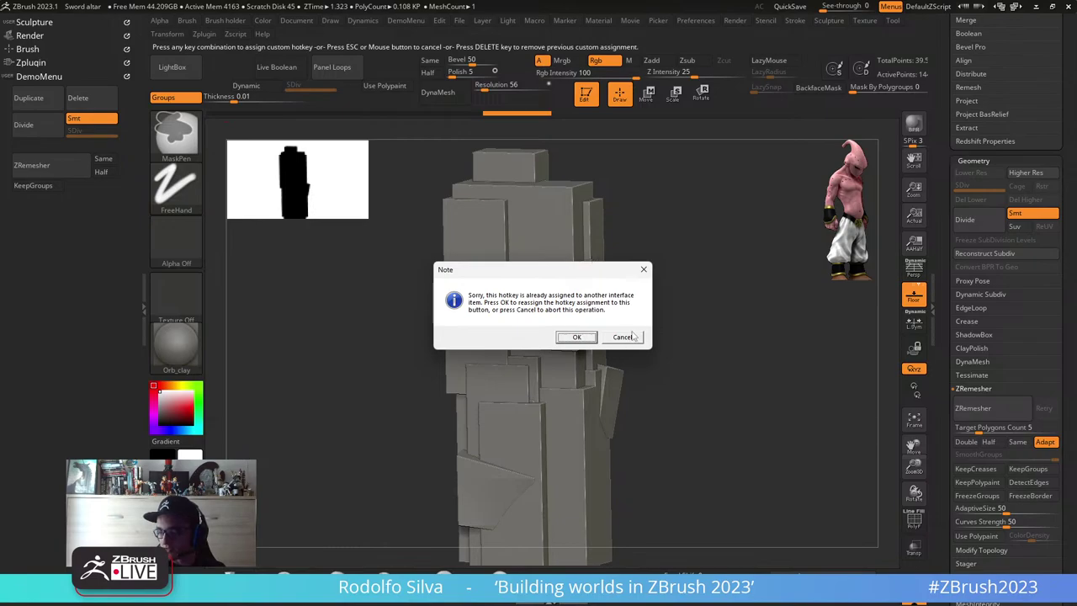
pyautogui.click(627, 337)
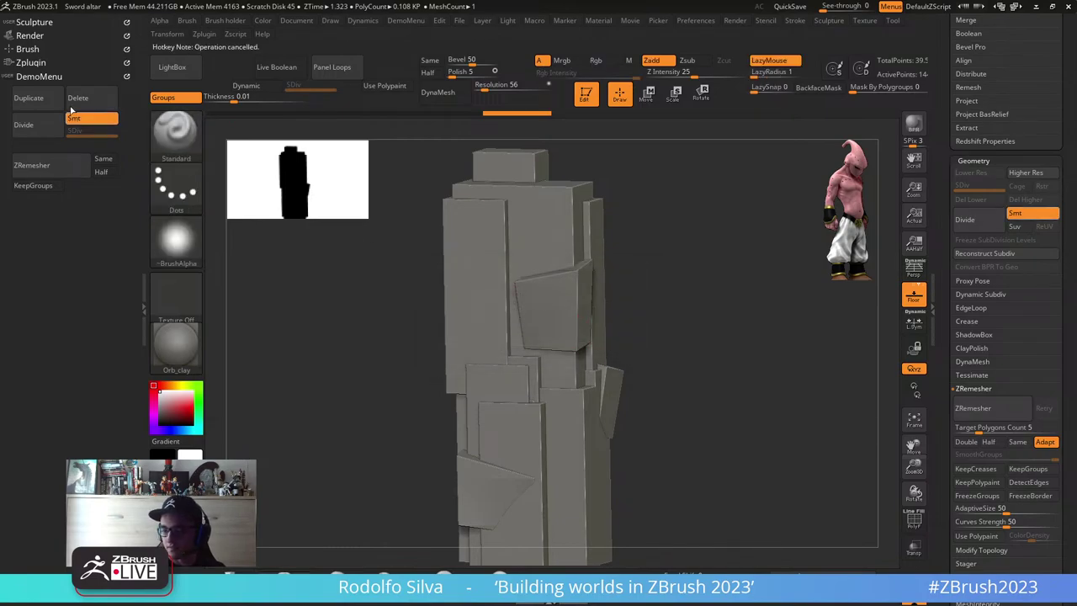
# - Assign an unused custom hotkey to DemoMenu and test it as a pop-up over the canvas with the docked tray temporarily hidden
pyautogui.keyDown('ctrl'); pyautogui.keyDown('alt'); pyautogui.click(35, 77); pyautogui.keyUp('alt'); pyautogui.keyUp('ctrl')
pyautogui.hotkey('ctrl', '1')
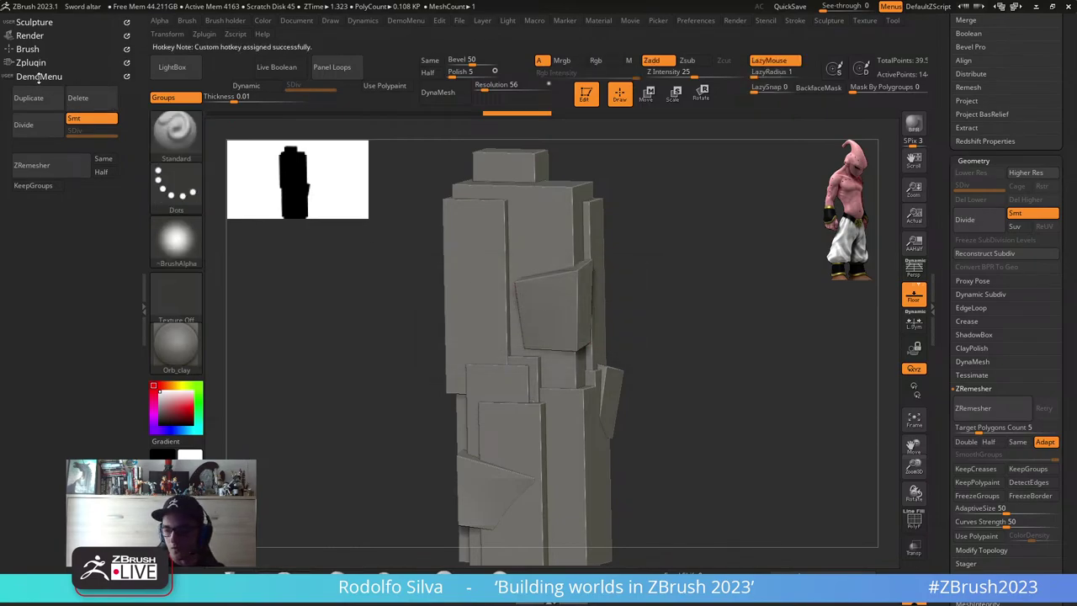
pyautogui.click(140, 146)
pyautogui.doubleClick(141, 146)
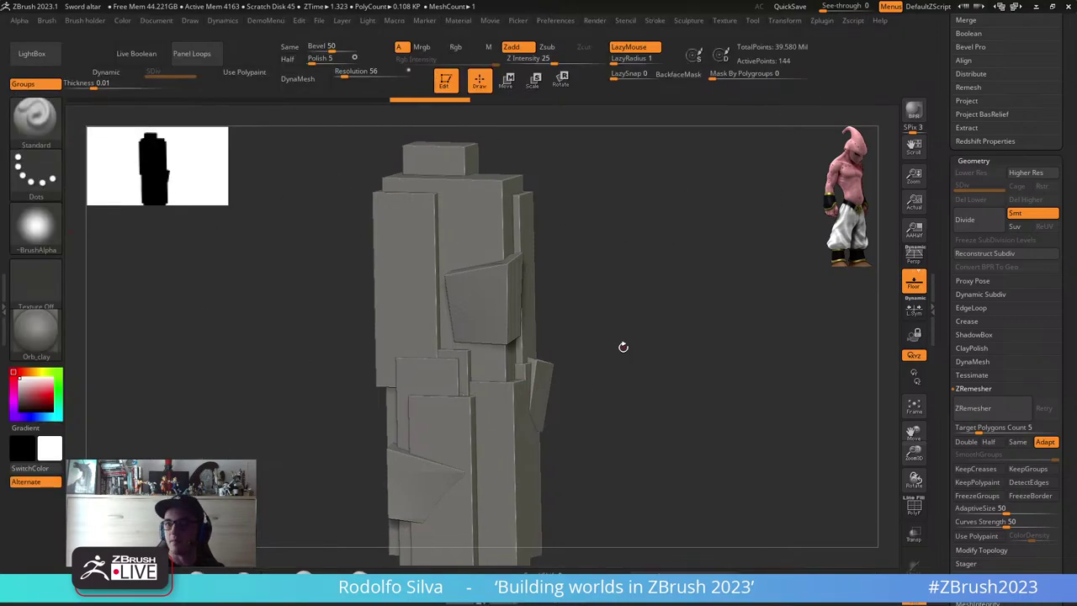
pyautogui.hotkey('ctrl', 'shift', 'd')
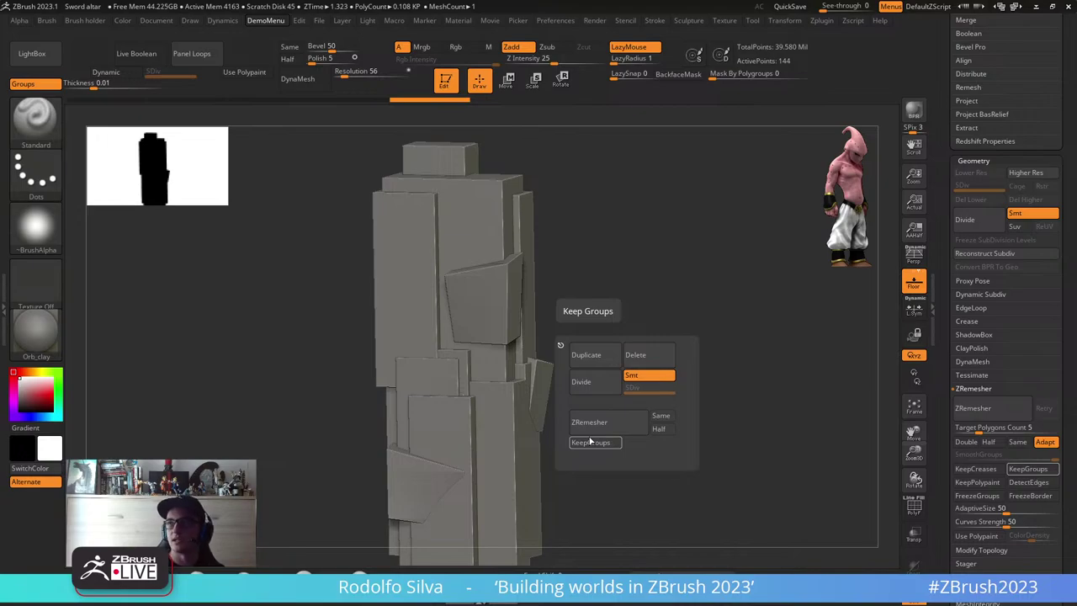
pyautogui.click(11, 206)
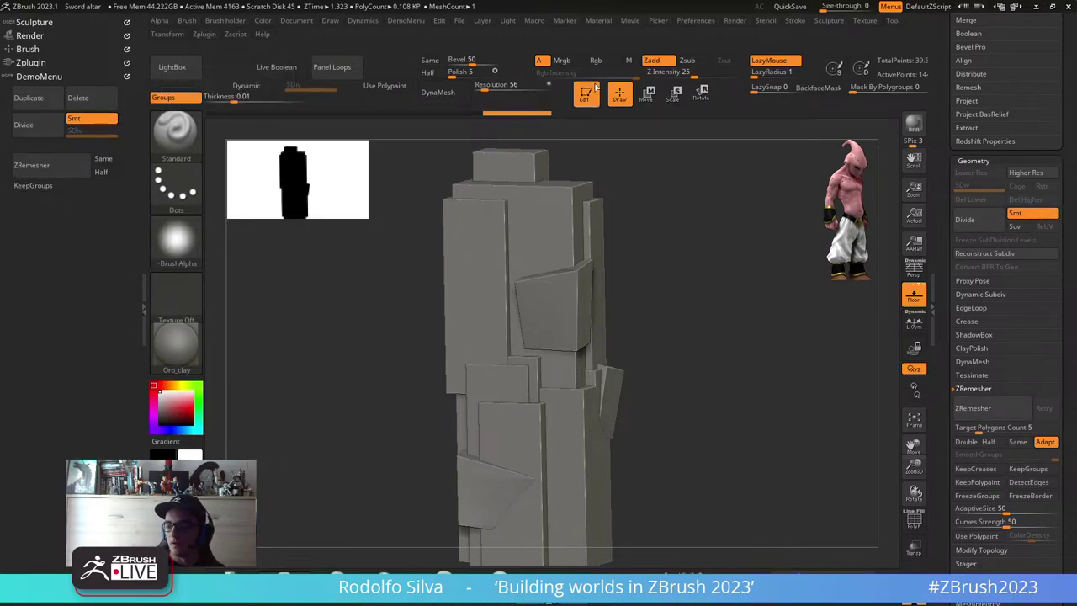
# - Re-enable interface customization, add a Custom SubPalette to DemoMenu and place it above the Duplicate and Delete commands
pyautogui.click(694, 20)
pyautogui.click(740, 128)
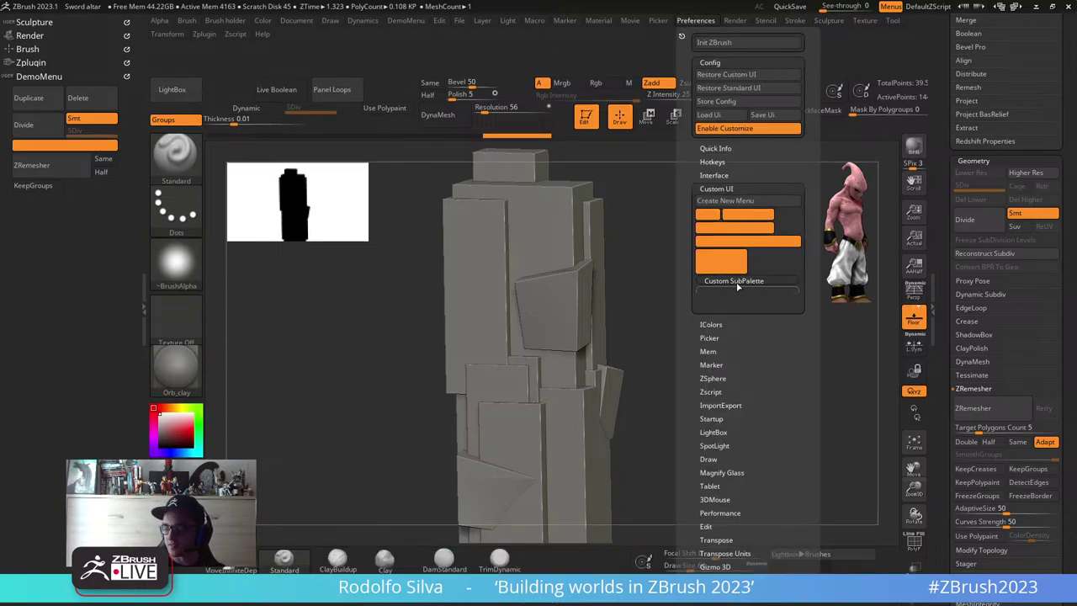
pyautogui.moveTo(741, 288)
pyautogui.keyDown('ctrl'); pyautogui.keyDown('alt'); pyautogui.mouseDown()
pyautogui.moveTo(390, 217)
pyautogui.moveTo(40, 96)
pyautogui.moveTo(45, 86)
pyautogui.mouseUp(); pyautogui.keyUp('alt'); pyautogui.keyUp('ctrl')
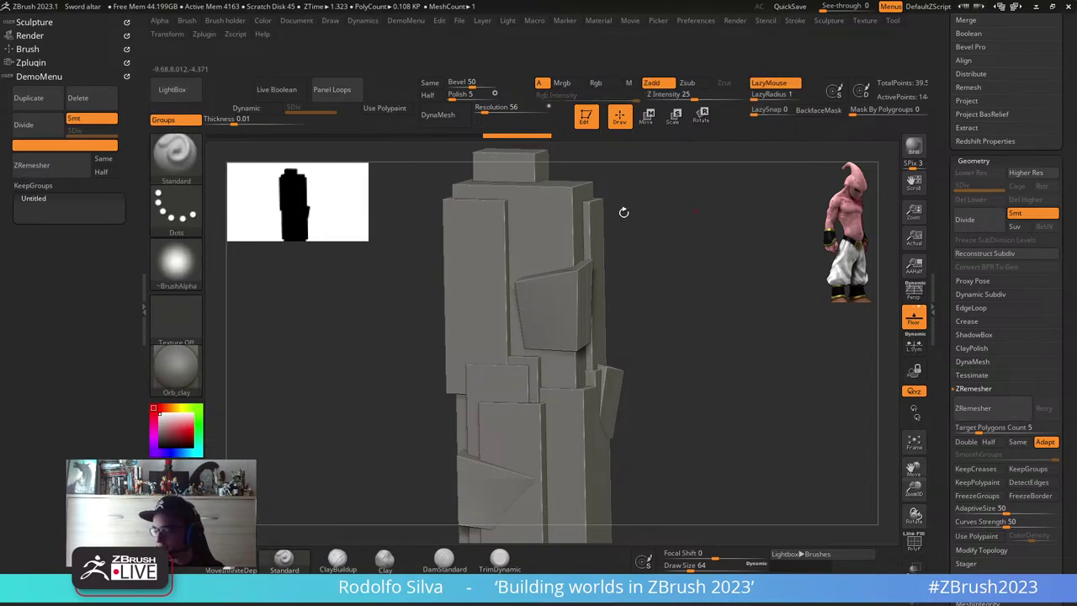
pyautogui.keyDown('ctrl'); pyautogui.keyDown('alt'); pyautogui.click(36, 202); pyautogui.keyUp('alt'); pyautogui.keyUp('ctrl')
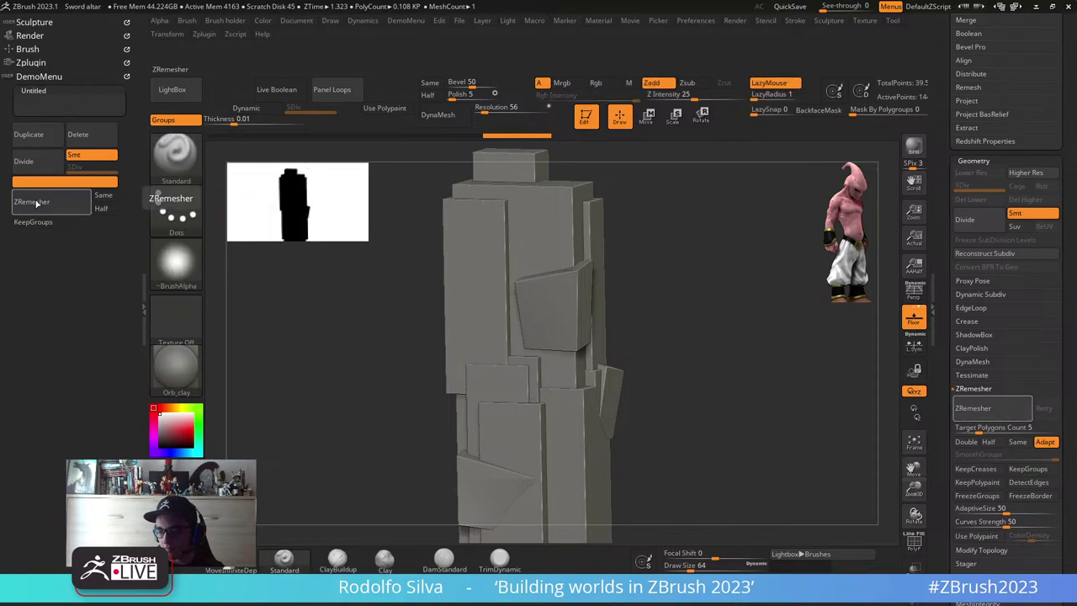
# - Add a second Custom SubPalette to DemoMenu below KeepGroups
pyautogui.click(694, 20)
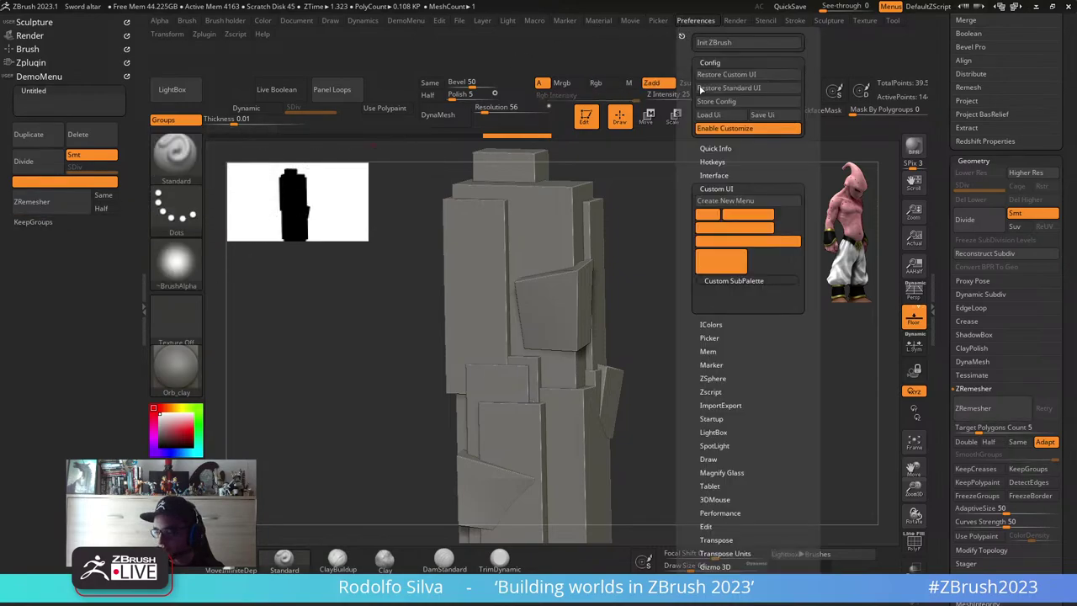
pyautogui.moveTo(734, 280)
pyautogui.keyDown('ctrl'); pyautogui.keyDown('alt'); pyautogui.mouseDown()
pyautogui.moveTo(117, 265)
pyautogui.moveTo(42, 224)
pyautogui.mouseUp(); pyautogui.keyUp('alt'); pyautogui.keyUp('ctrl')
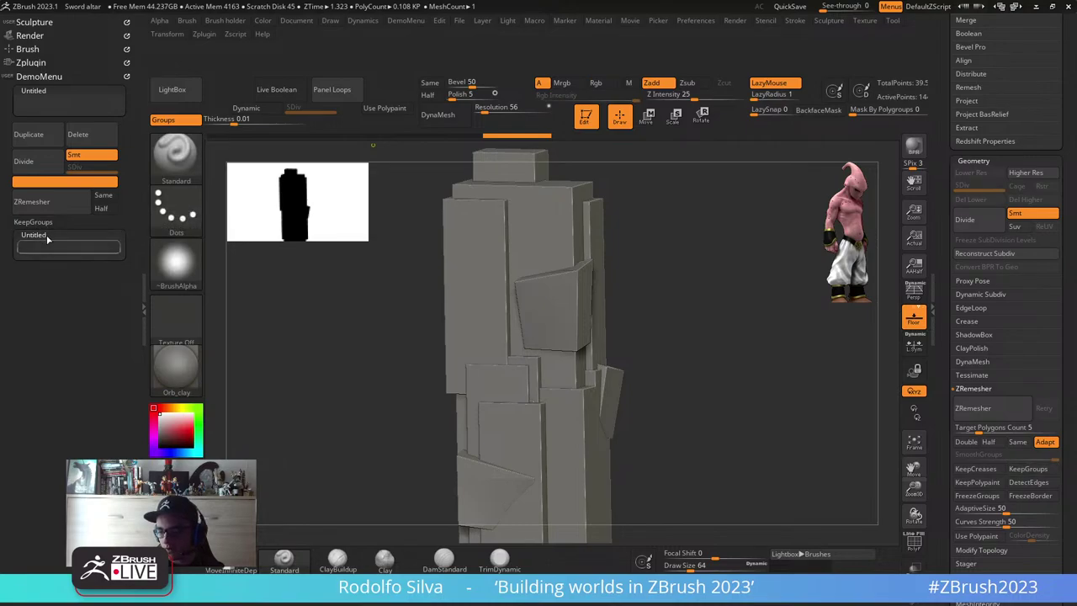
pyautogui.scroll(-3, 944, 373)
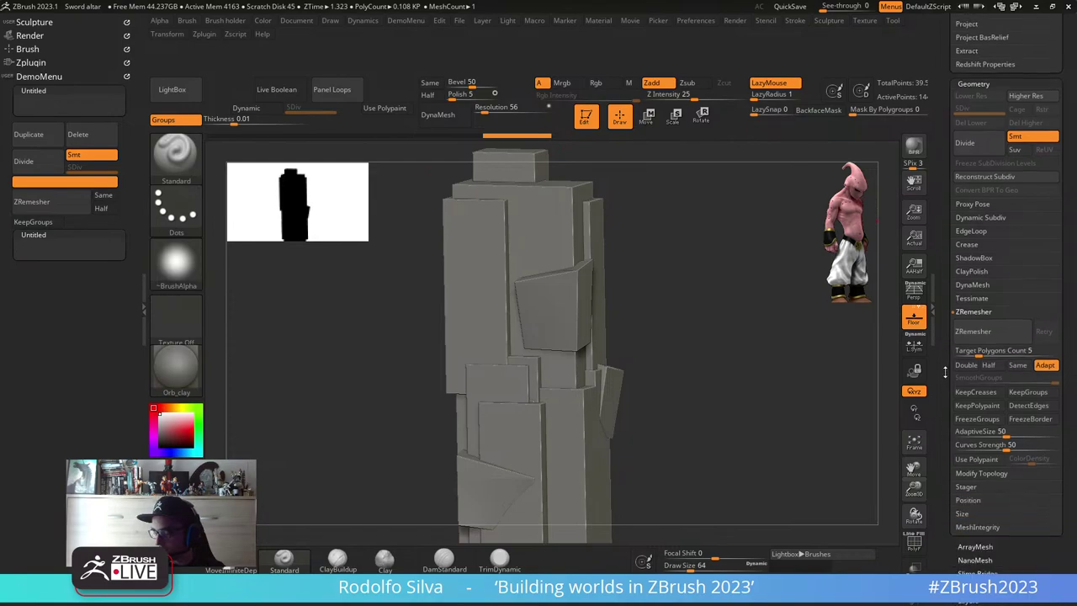
# - Expand the DynaMesh section of Geometry and add its DynaMesh command to the lower custom subpalette in DemoMenu
pyautogui.scroll(-3, 944, 373)
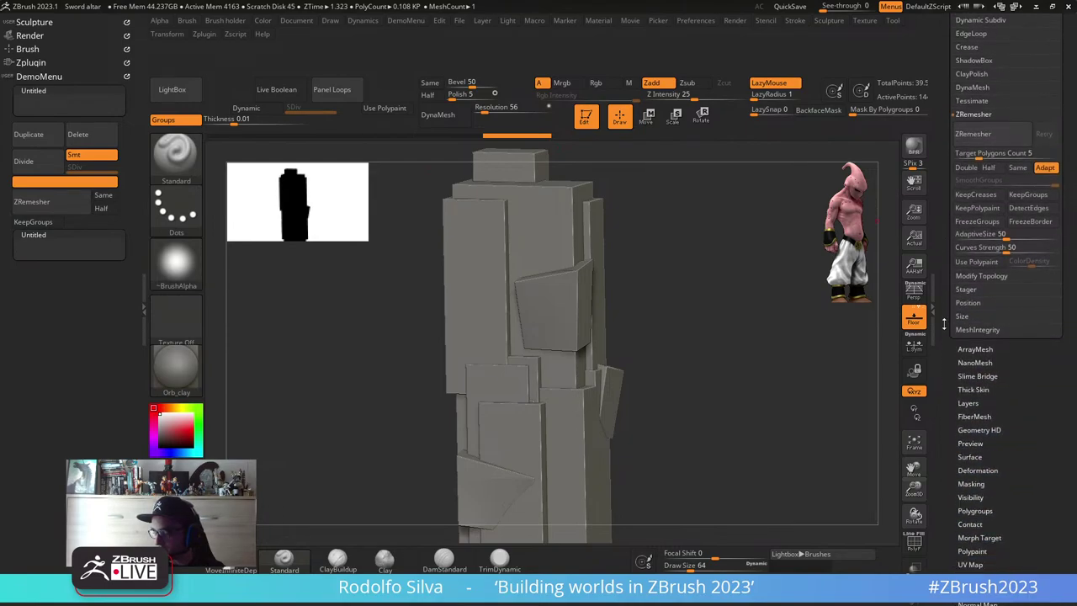
pyautogui.scroll(3, 947, 376)
pyautogui.press('shift')
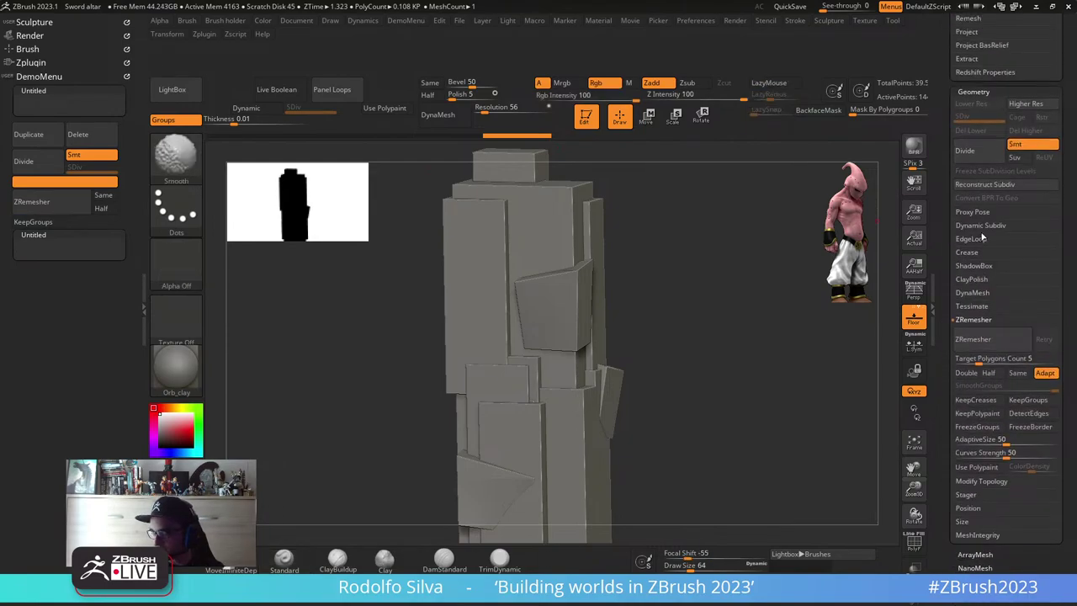
pyautogui.click(972, 291)
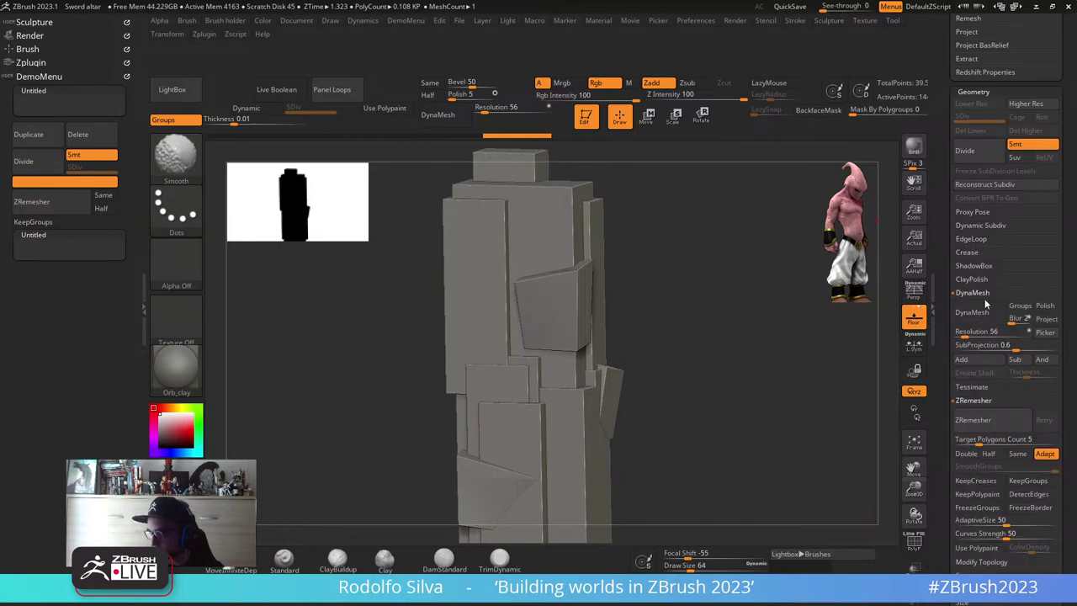
pyautogui.keyDown('ctrl'); pyautogui.keyDown('alt'); pyautogui.moveTo(971, 312); pyautogui.dragTo(72, 255); pyautogui.keyUp('alt'); pyautogui.keyUp('ctrl')
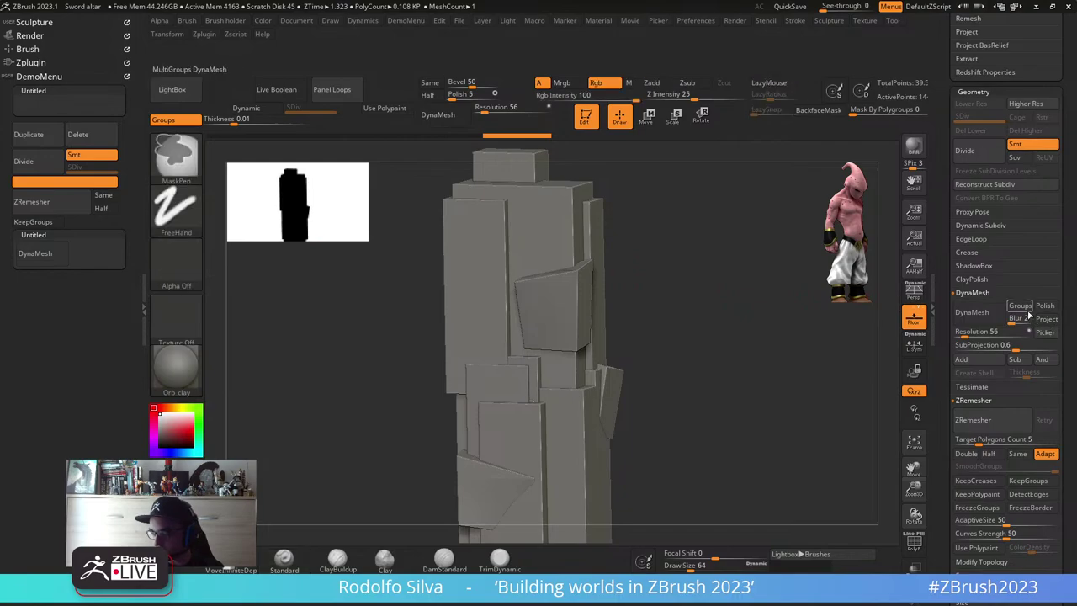
# - Add DynaMesh's Groups, Blur and Resolution controls to the lower subpalette and turn off interface customization
pyautogui.keyDown('ctrl'); pyautogui.keyDown('alt'); pyautogui.moveTo(1019, 305); pyautogui.dragTo(83, 247); pyautogui.keyUp('alt'); pyautogui.keyUp('ctrl')
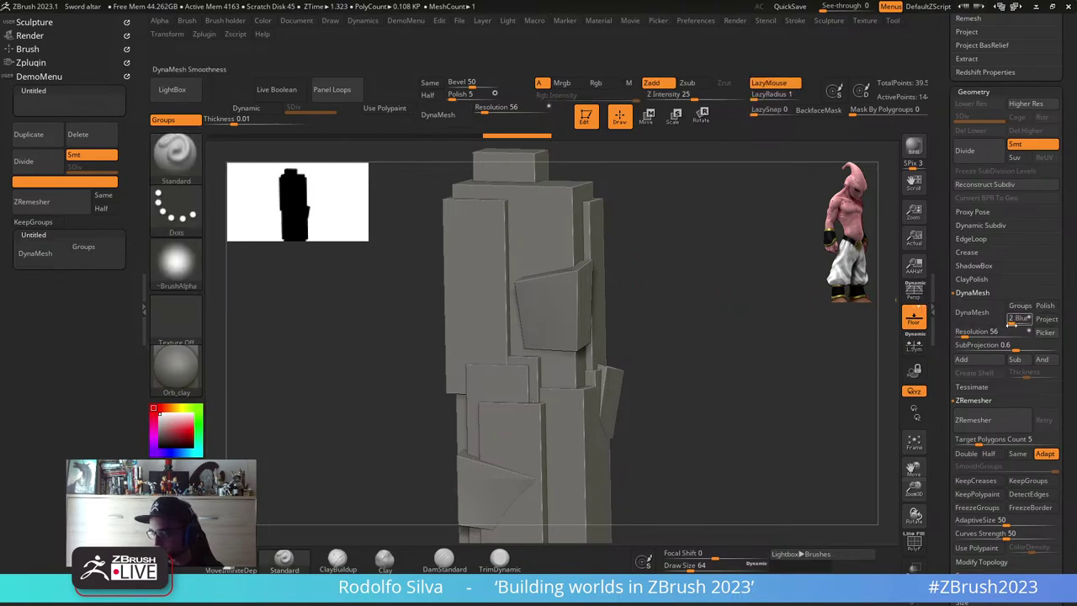
pyautogui.keyDown('ctrl'); pyautogui.keyDown('alt'); pyautogui.moveTo(1017, 318); pyautogui.dragTo(67, 246); pyautogui.keyUp('alt'); pyautogui.keyUp('ctrl')
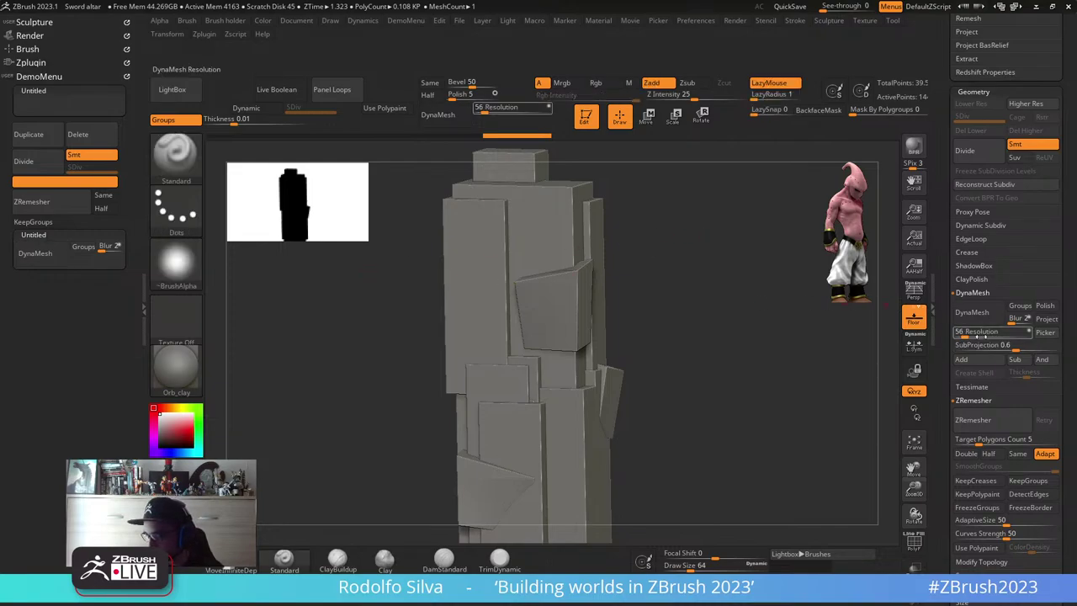
pyautogui.keyDown('ctrl'); pyautogui.keyDown('alt'); pyautogui.moveTo(984, 331); pyautogui.dragTo(46, 267); pyautogui.keyUp('alt'); pyautogui.keyUp('ctrl')
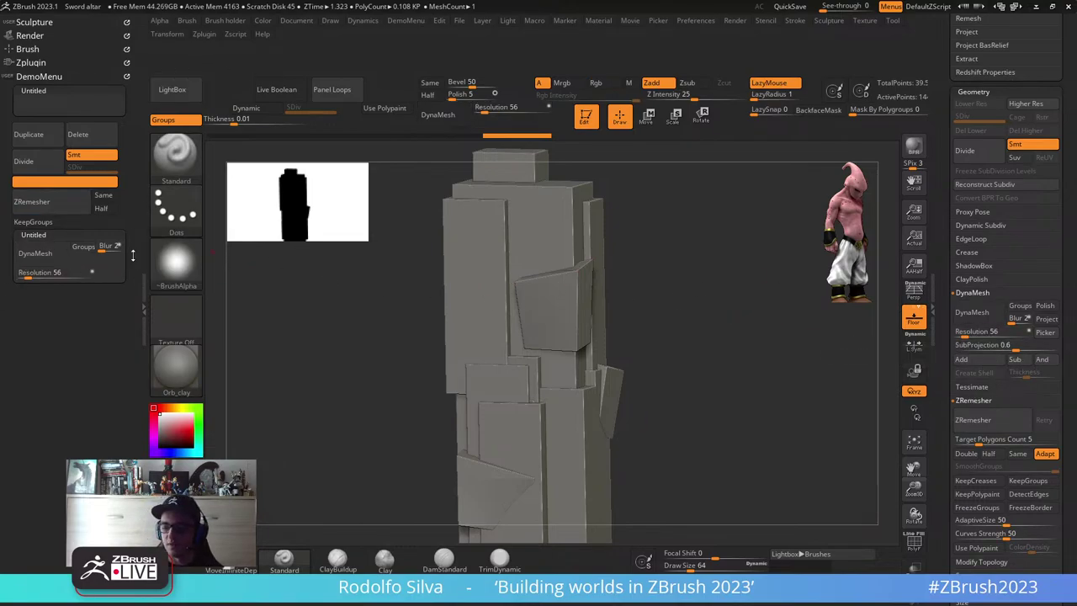
pyautogui.click(685, 21)
pyautogui.click(717, 129)
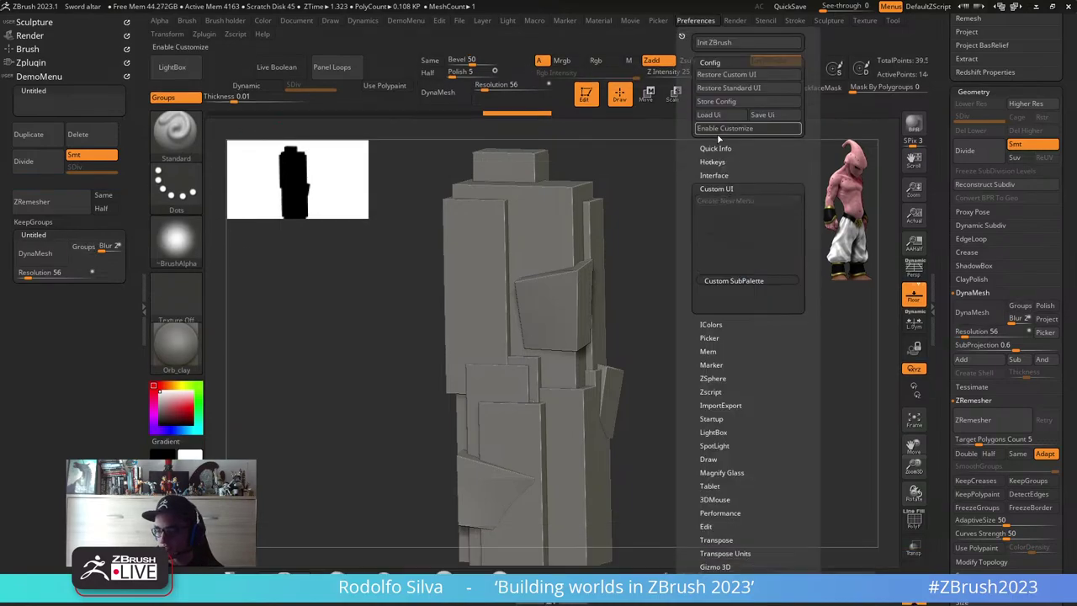
pyautogui.keyDown('ctrl'); pyautogui.keyDown('alt'); pyautogui.click(32, 235); pyautogui.keyUp('alt'); pyautogui.keyUp('ctrl')
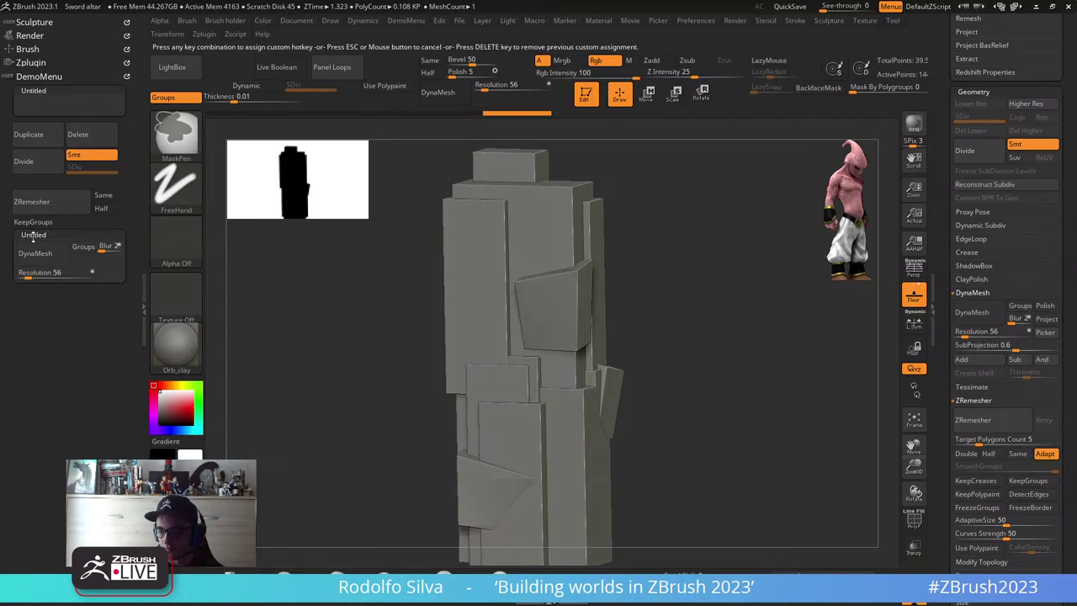
pyautogui.click(33, 237)
pyautogui.click(33, 237)
pyautogui.keyDown('ctrl'); pyautogui.click(34, 237); pyautogui.keyUp('ctrl')
pyautogui.keyDown('ctrl'); pyautogui.click(34, 237); pyautogui.keyUp('ctrl')
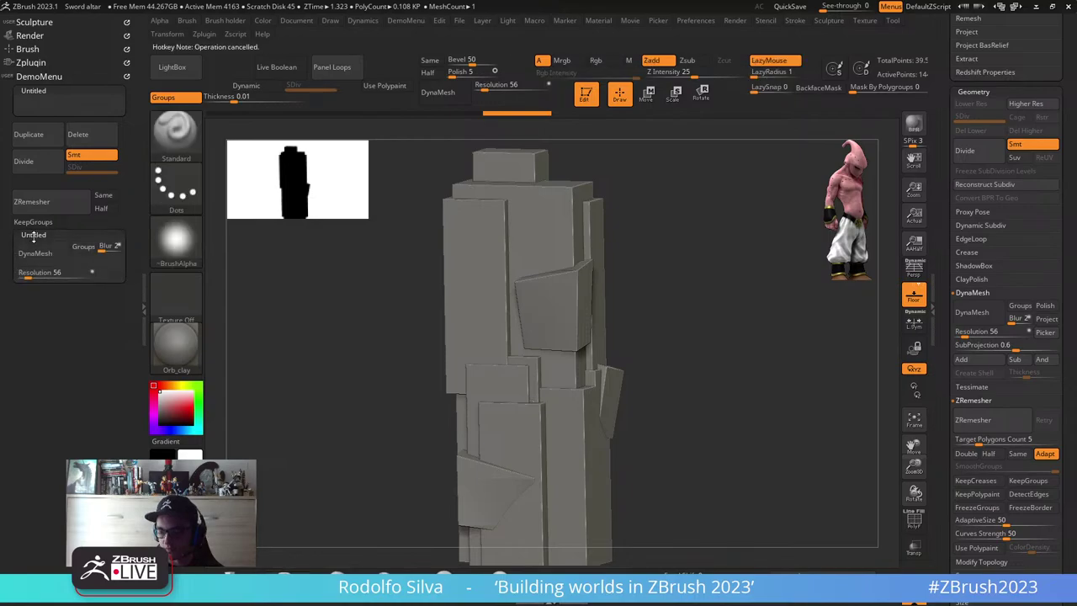
pyautogui.keyDown('ctrl'); pyautogui.keyDown('alt'); pyautogui.click(34, 236); pyautogui.keyUp('alt'); pyautogui.keyUp('ctrl')
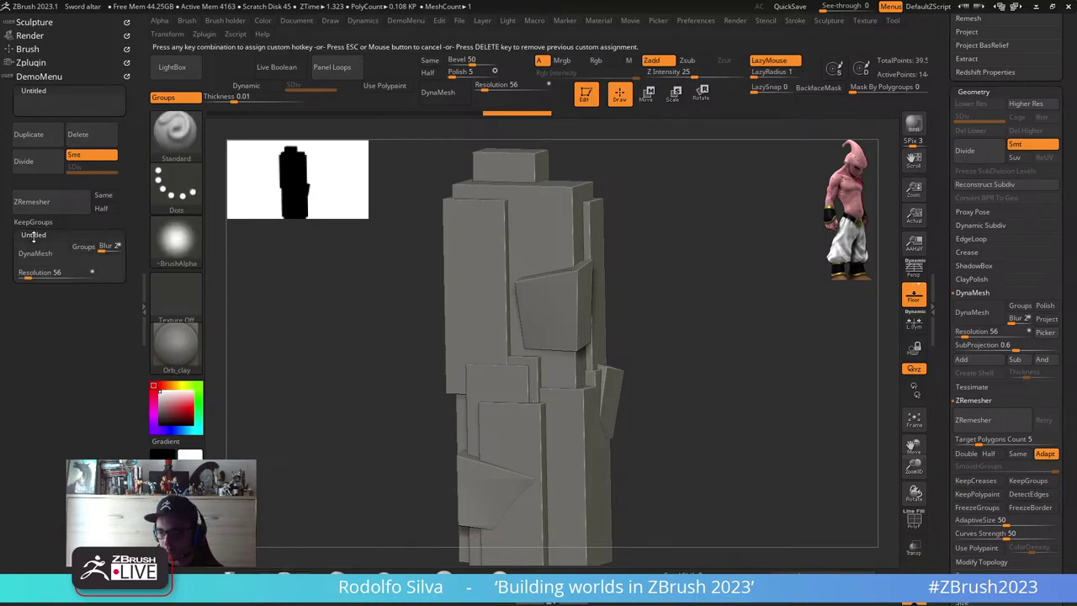
pyautogui.click(34, 236)
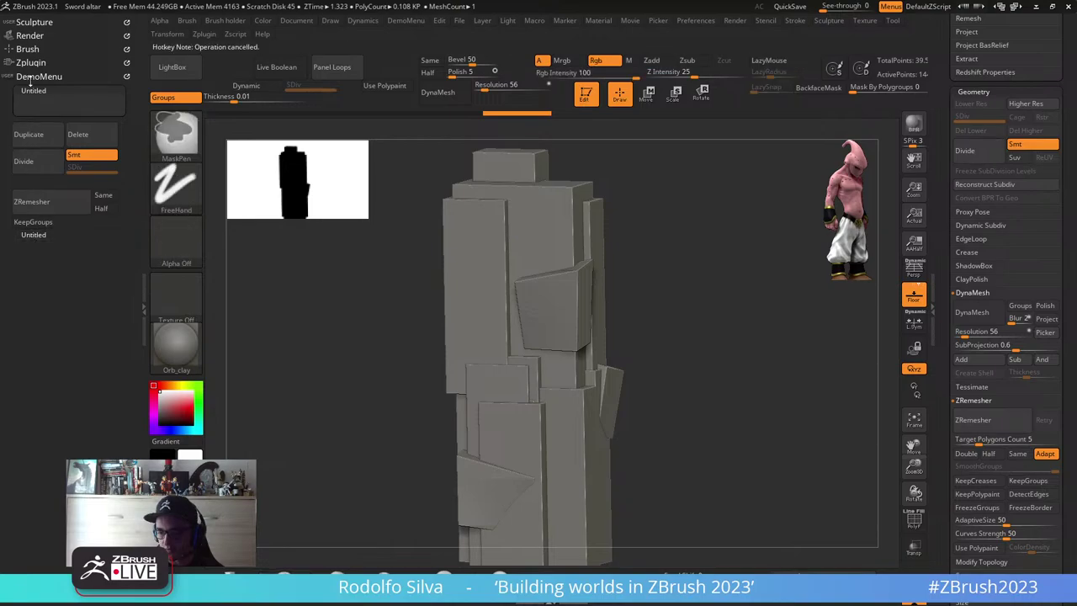
# - Re-enter DemoMenu's own custom hotkey, collapse its docked palette and test it as a pop-up over the canvas
pyautogui.keyDown('ctrl'); pyautogui.keyDown('alt'); pyautogui.click(30, 77); pyautogui.keyUp('alt'); pyautogui.keyUp('ctrl')
pyautogui.hotkey('ctrl', '1')
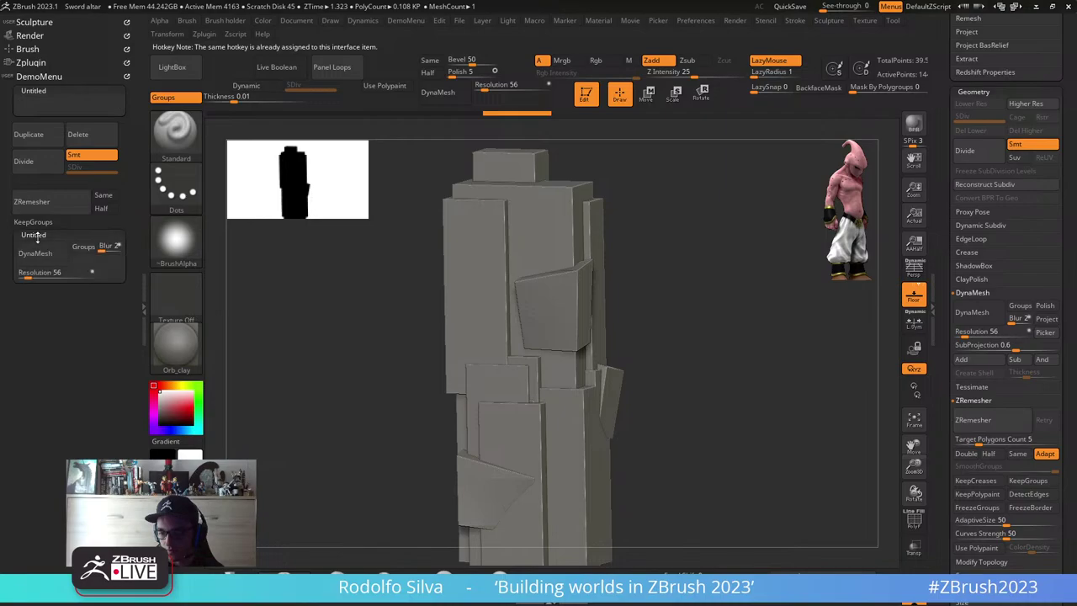
pyautogui.click(29, 76)
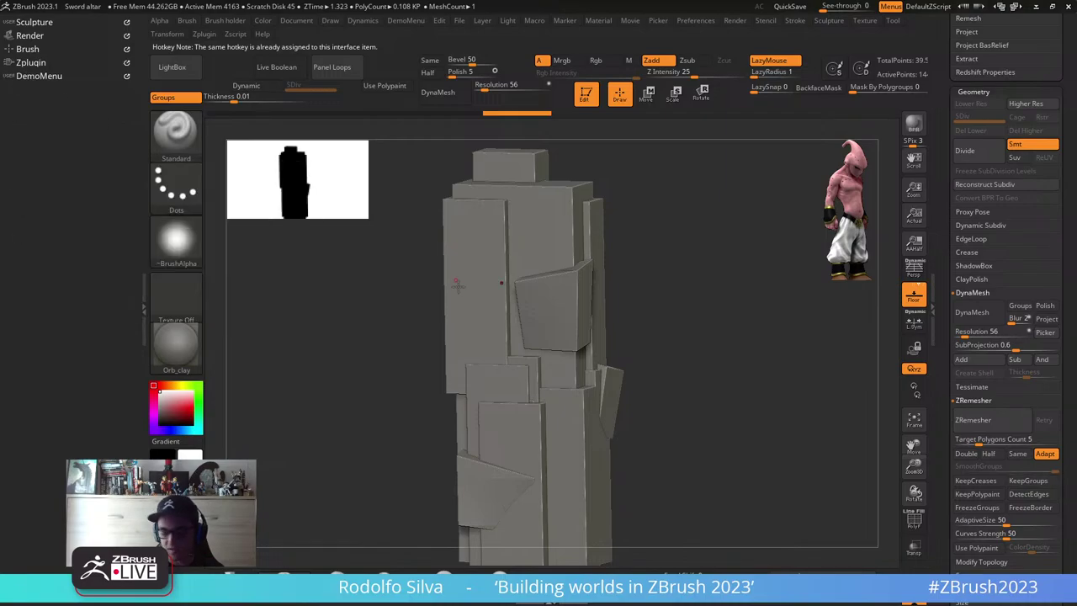
pyautogui.hotkey('ctrl', 'alt', 'd')
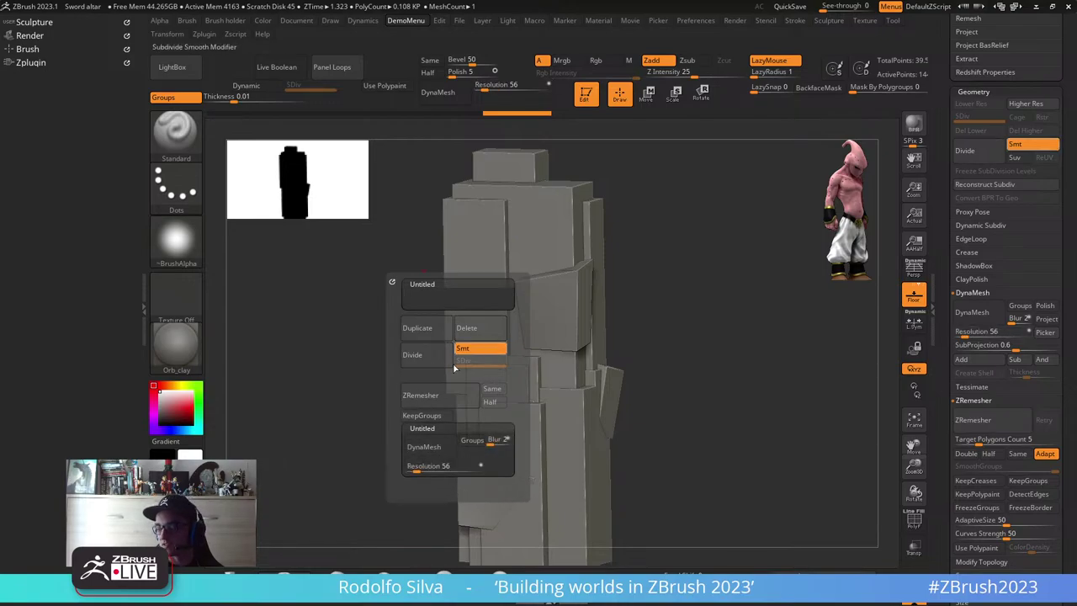
pyautogui.press('Escape')
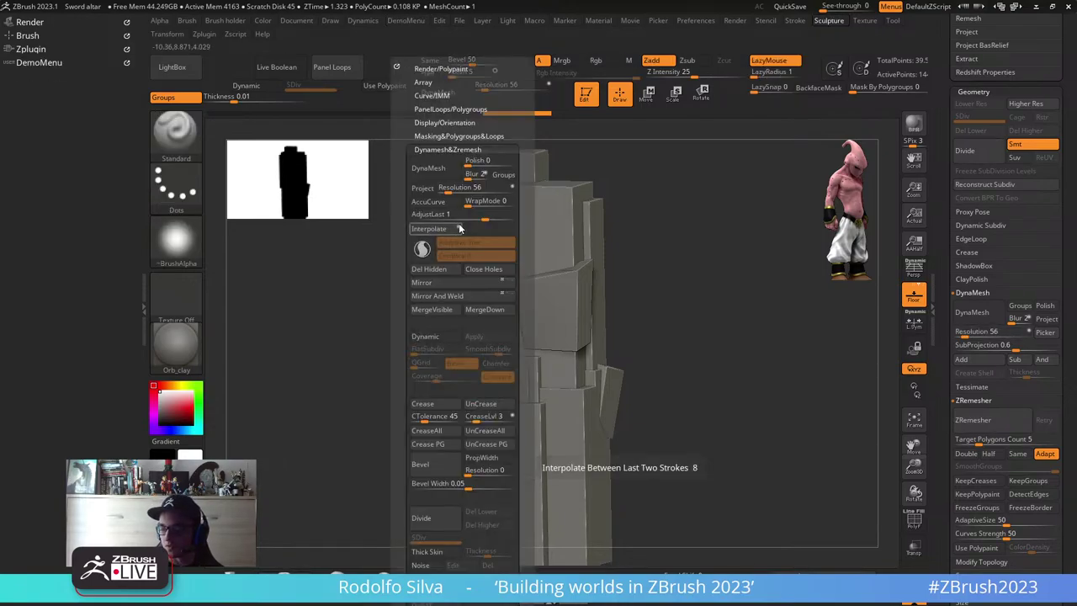
# - Examine the Sculpture pop-up palette, including its Dynamesh&Zremesh and Masking&Polygroups&Loops subpalettes
pyautogui.hotkey('ctrl', '1')
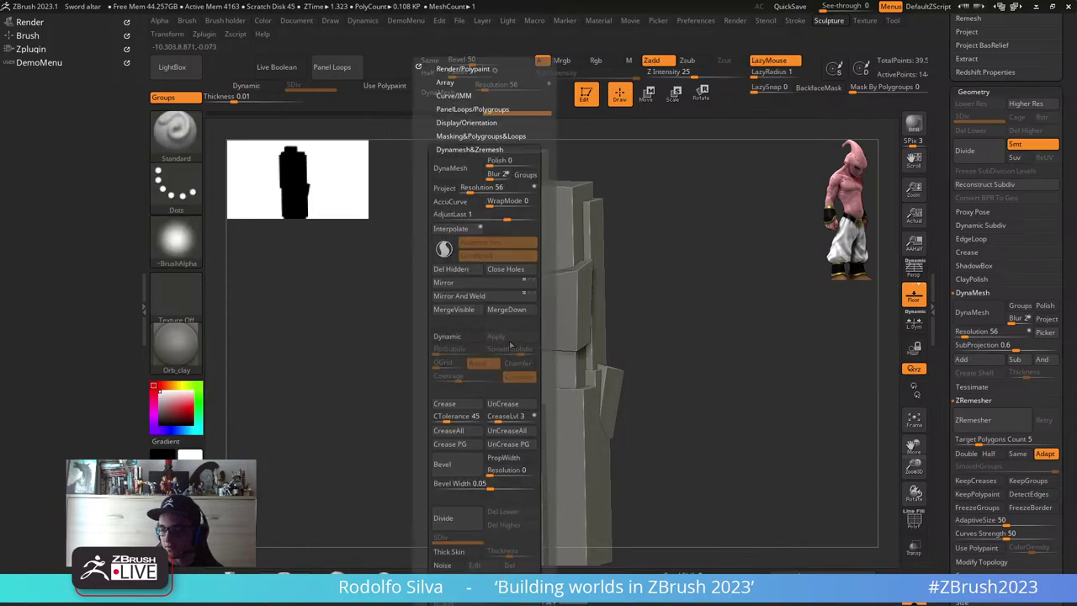
pyautogui.moveTo(550, 373); pyautogui.dragTo(547, 283)
pyautogui.scroll(9, 546, 283)
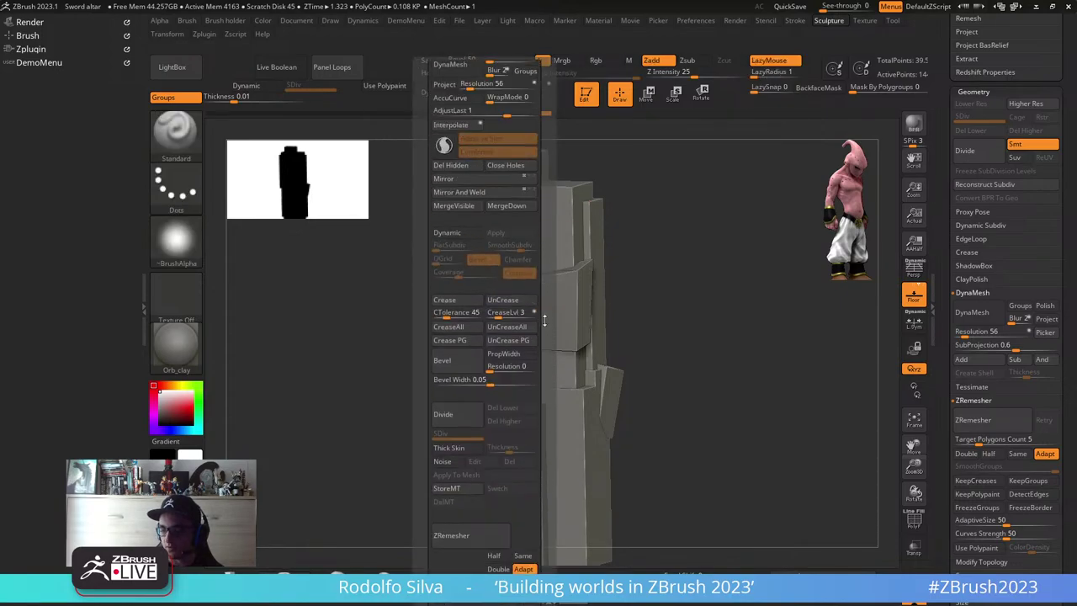
pyautogui.click(473, 136)
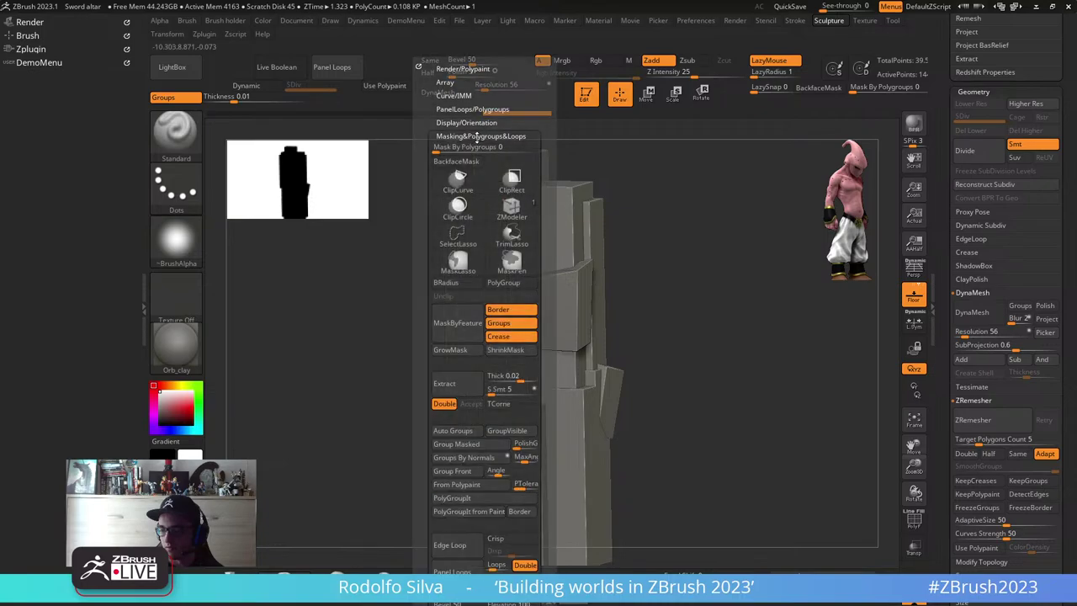
pyautogui.scroll(-2, 543, 175)
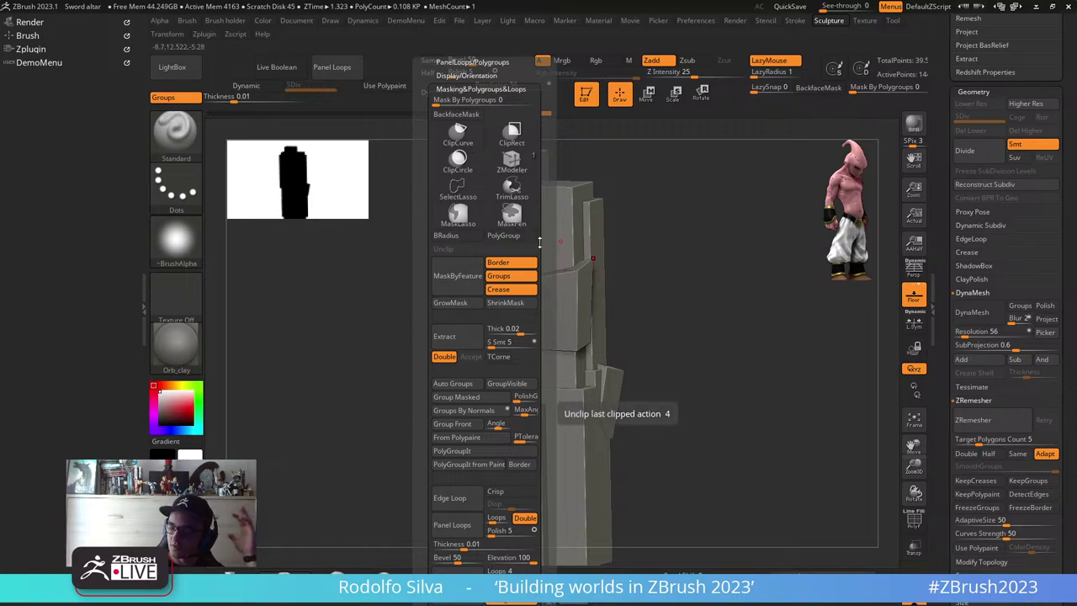
pyautogui.scroll(-1, 540, 225)
pyautogui.scroll(-5, 541, 226)
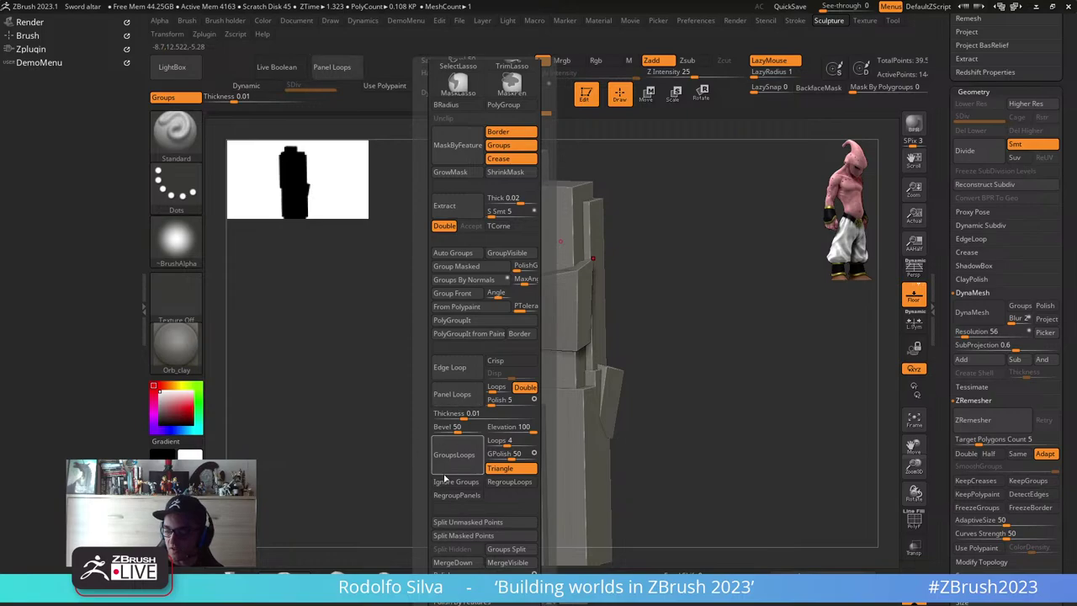
pyautogui.moveTo(425, 470); pyautogui.dragTo(427, 362)
pyautogui.scroll(14, 427, 362)
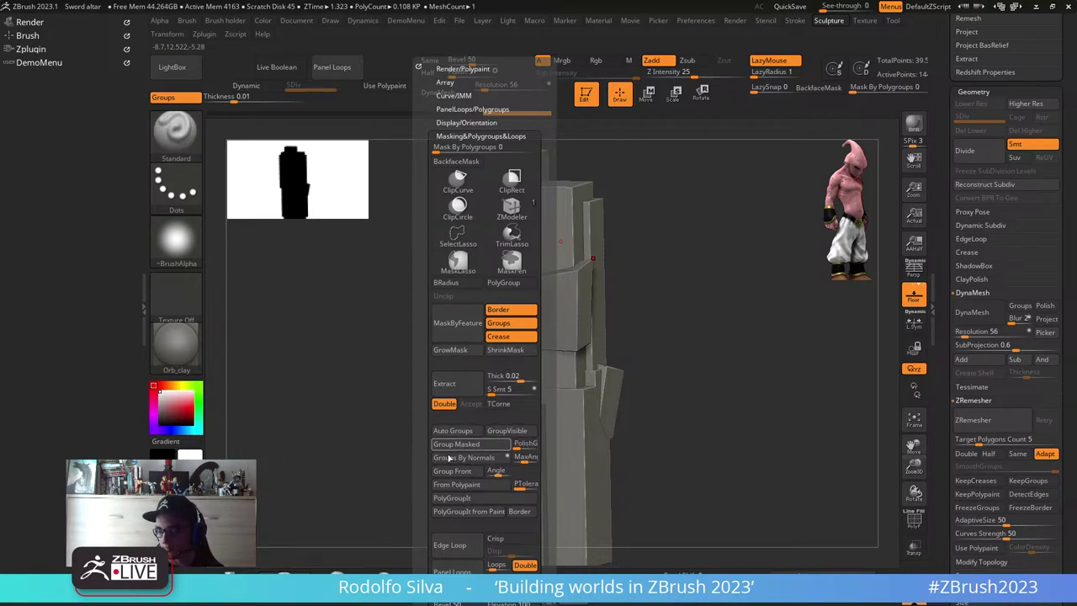
pyautogui.moveTo(549, 403); pyautogui.dragTo(551, 337)
pyautogui.scroll(-1, 552, 336)
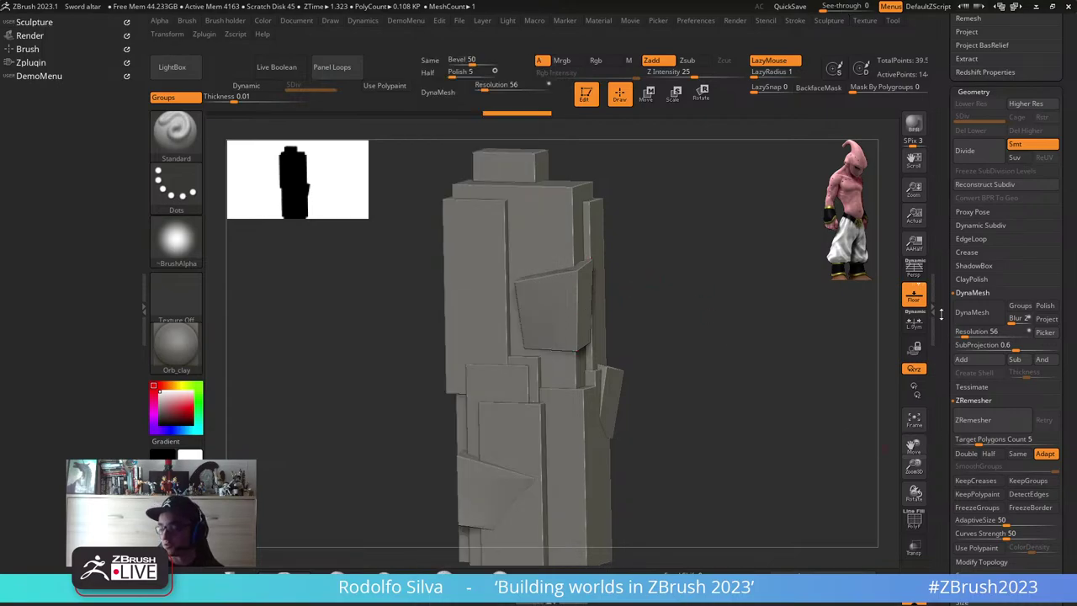
# - Collapse the DynaMesh and ZRemesher sections and review the commands under Modify Topology and Deformation
pyautogui.keyDown('shift'); pyautogui.click(963, 292); pyautogui.keyUp('shift')
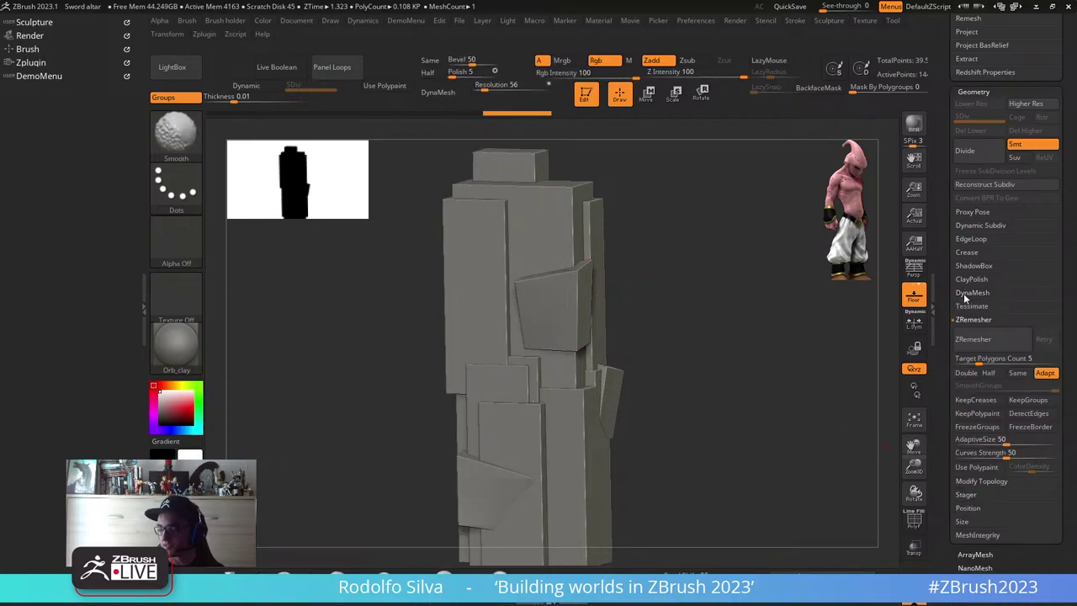
pyautogui.keyDown('shift'); pyautogui.click(973, 319); pyautogui.keyUp('shift')
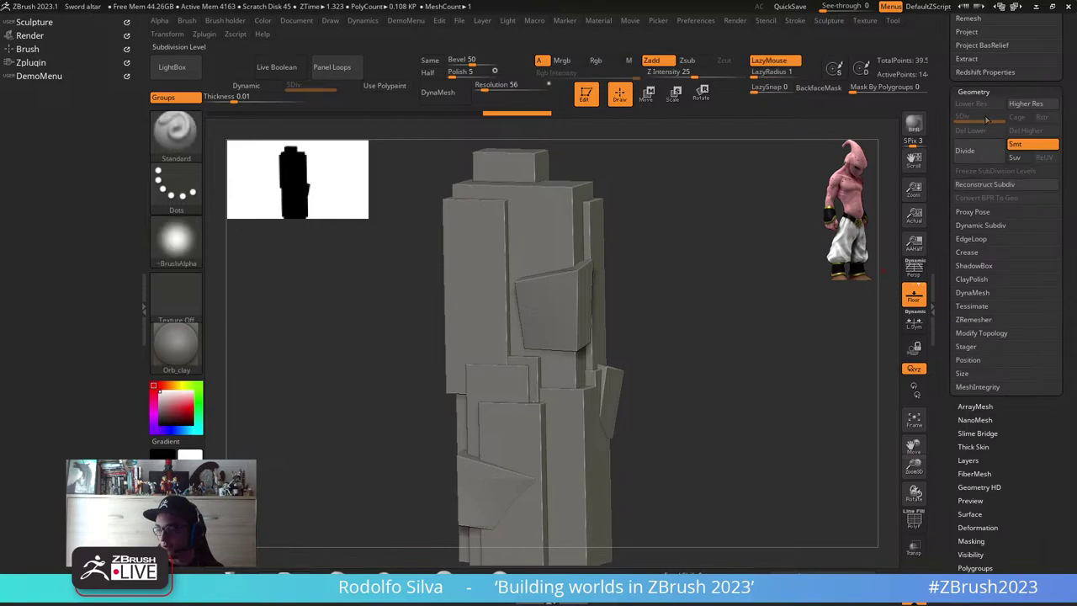
pyautogui.click(993, 333)
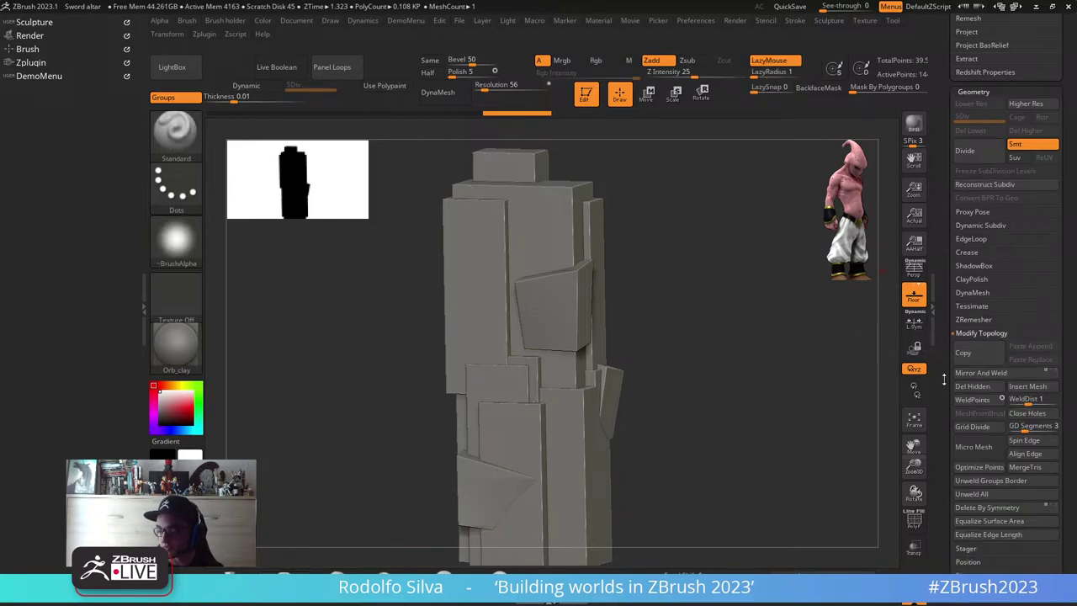
pyautogui.scroll(-5, 984, 336)
pyautogui.press('shift')
pyautogui.click(976, 273)
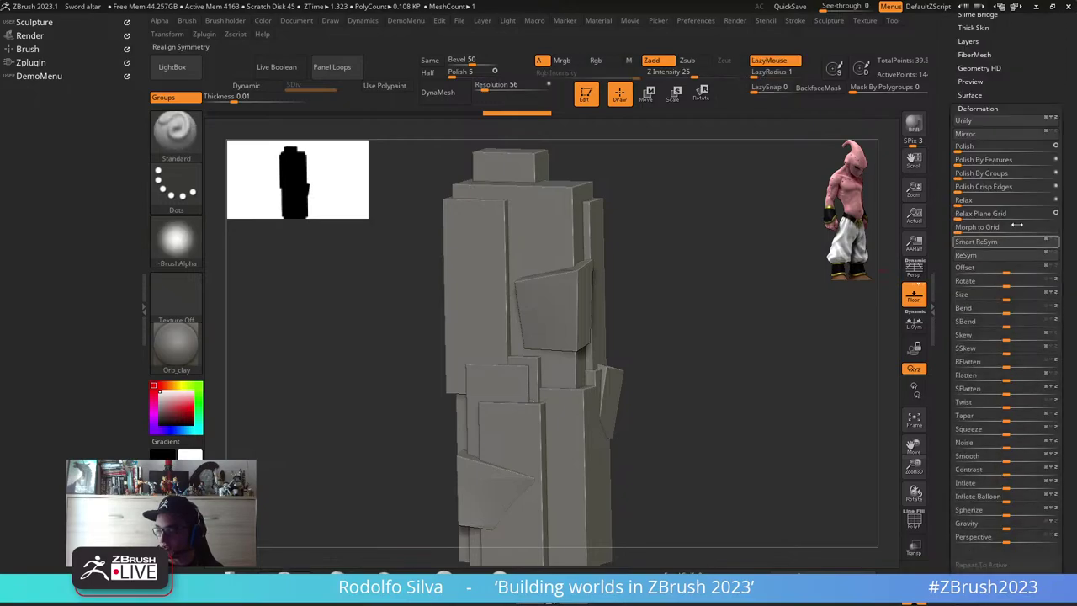
pyautogui.press('shift')
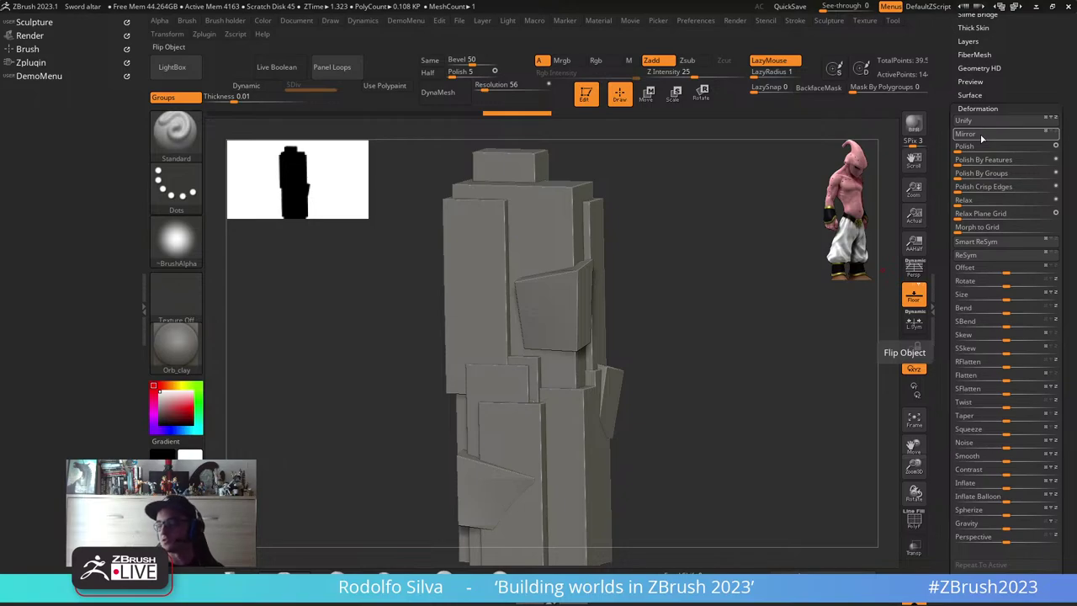
pyautogui.scroll(10, 984, 160)
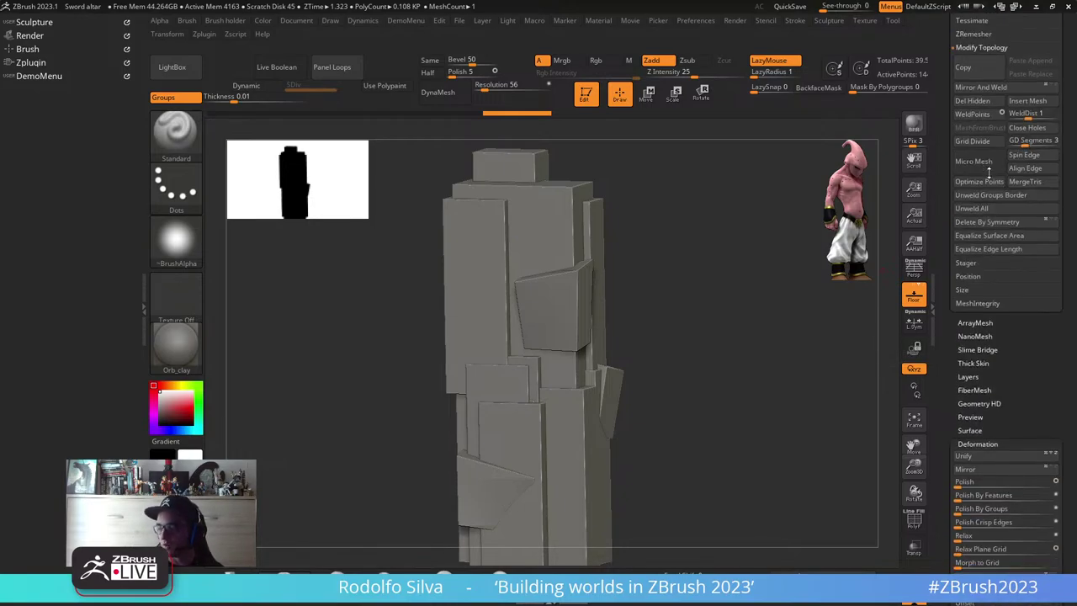
pyautogui.scroll(12, 988, 172)
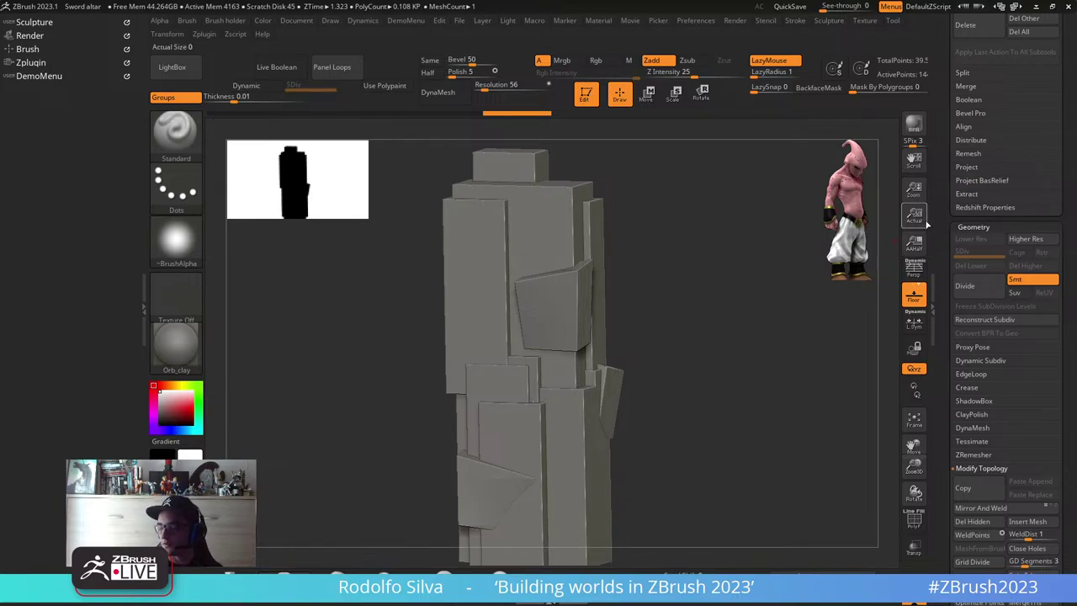
# - Hide the docked tray and the shelves around the canvas, and make Blockout_Cliff1 the active subtool
pyautogui.doubleClick(144, 284)
pyautogui.press('Tab')
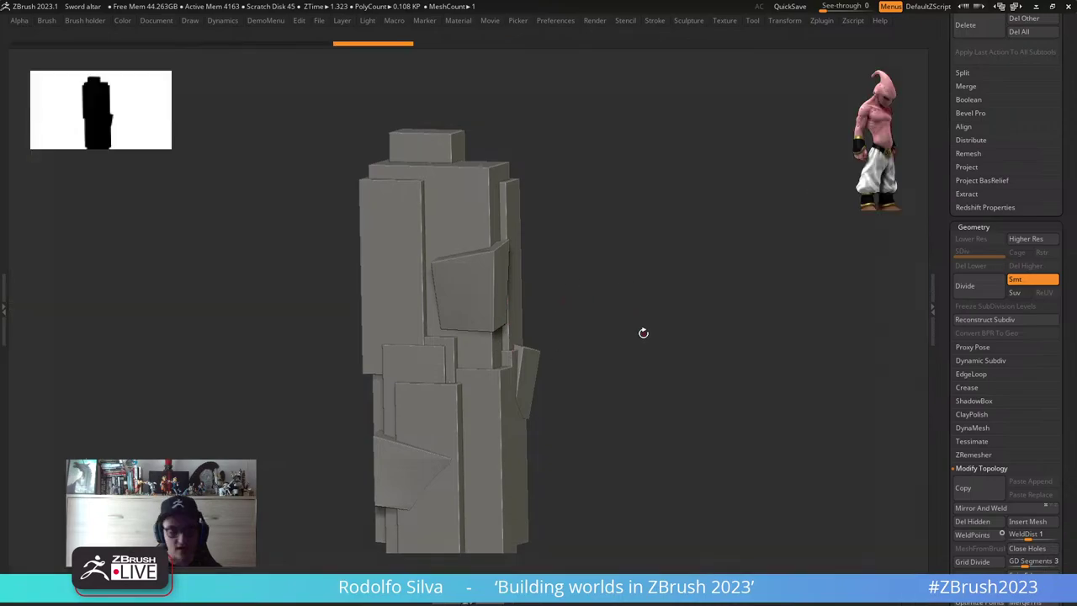
pyautogui.keyDown('alt'); pyautogui.click(599, 242); pyautogui.keyUp('alt')
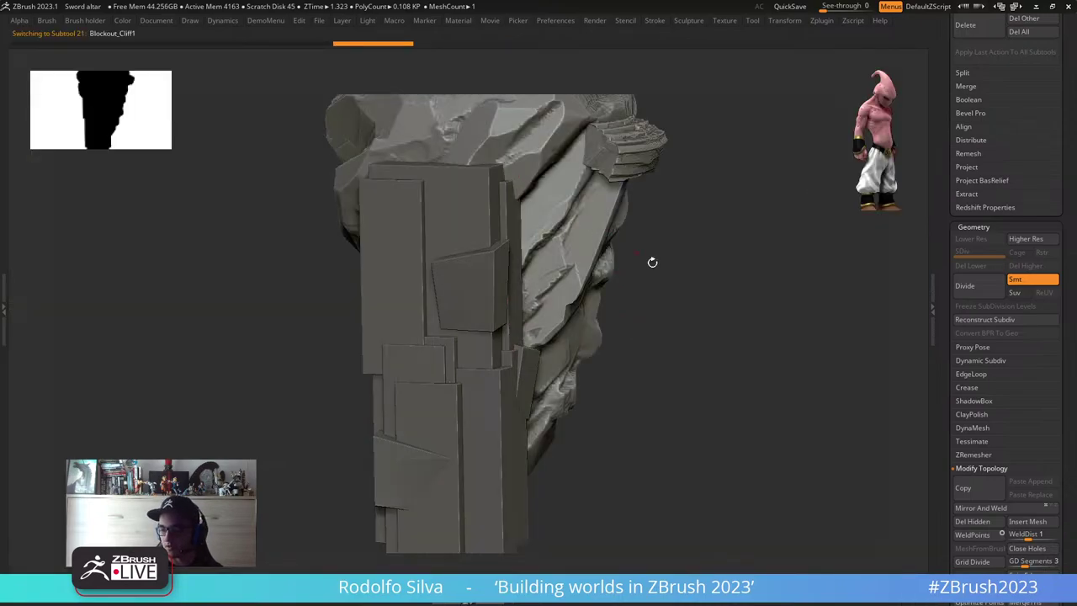
pyautogui.moveTo(655, 254); pyautogui.dragTo(671, 331)
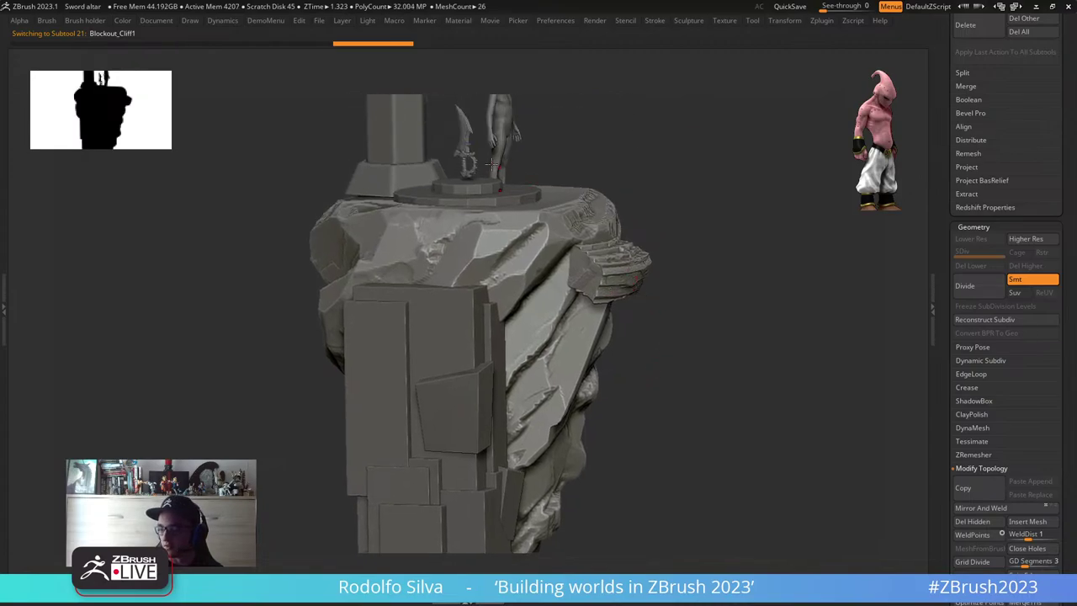
# - Make the sword subtool polySurface57 active, frame the altar scene and bring up the Subtool list
pyautogui.keyDown('alt'); pyautogui.click(463, 156); pyautogui.keyUp('alt')
pyautogui.moveTo(627, 163); pyautogui.dragTo(630, 249)
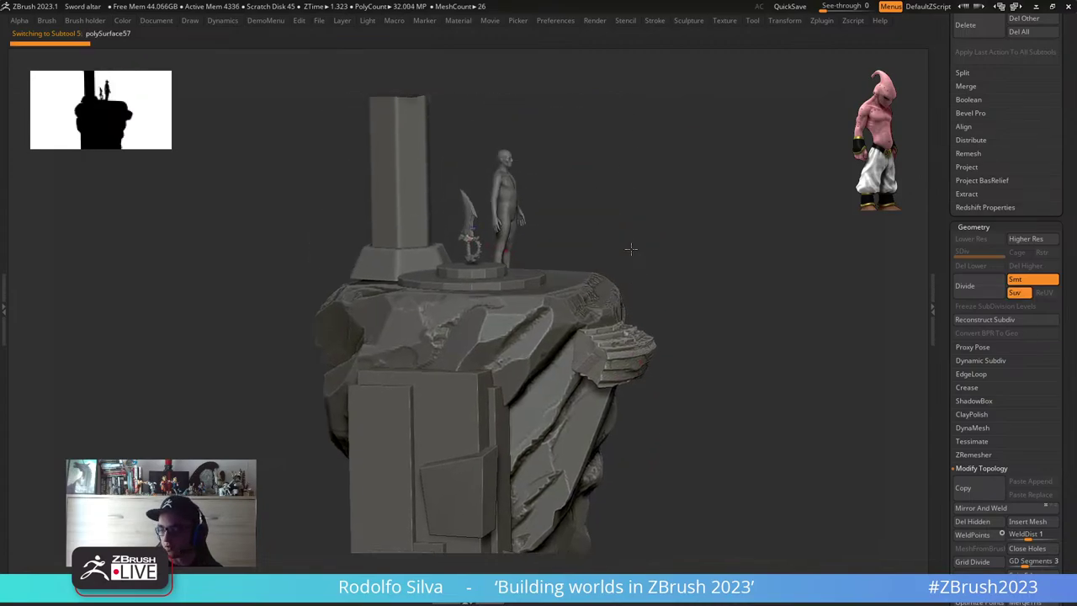
pyautogui.scroll(5, 977, 229)
pyautogui.moveTo(1009, 160)
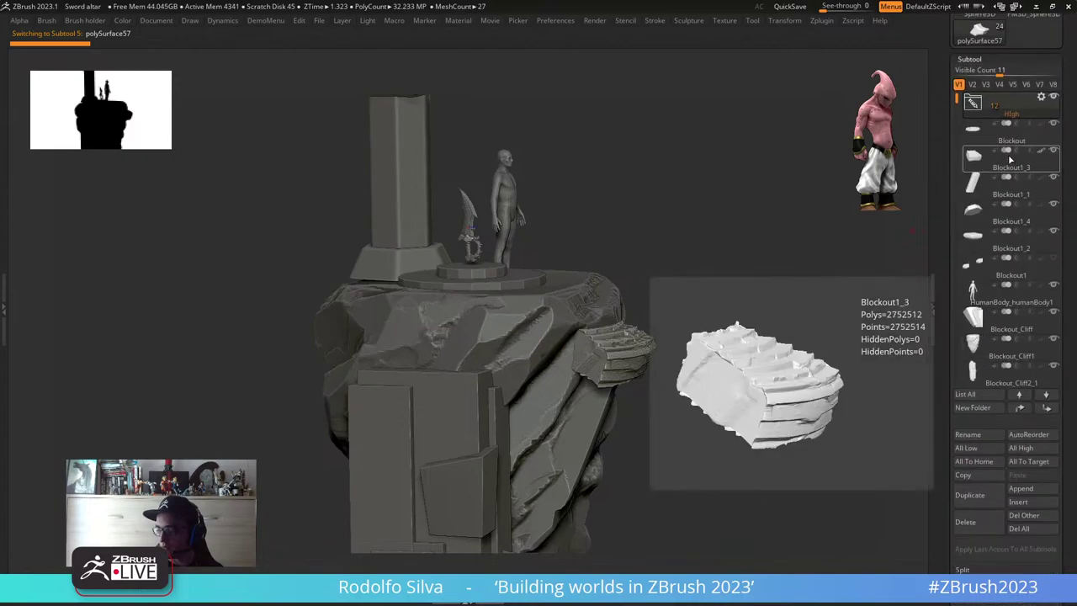
pyautogui.click(972, 102)
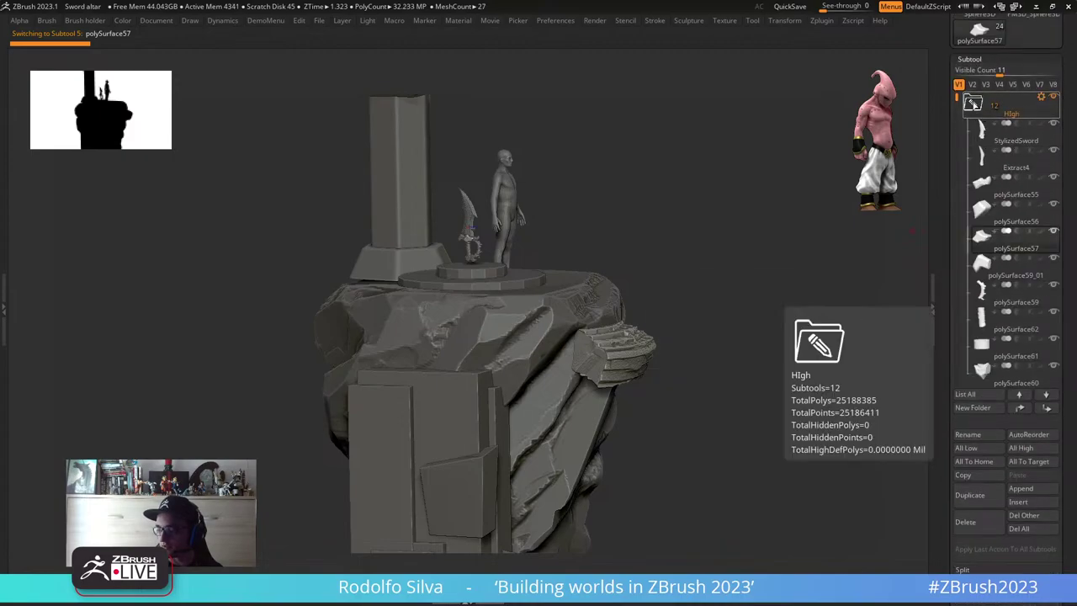
pyautogui.click(972, 102)
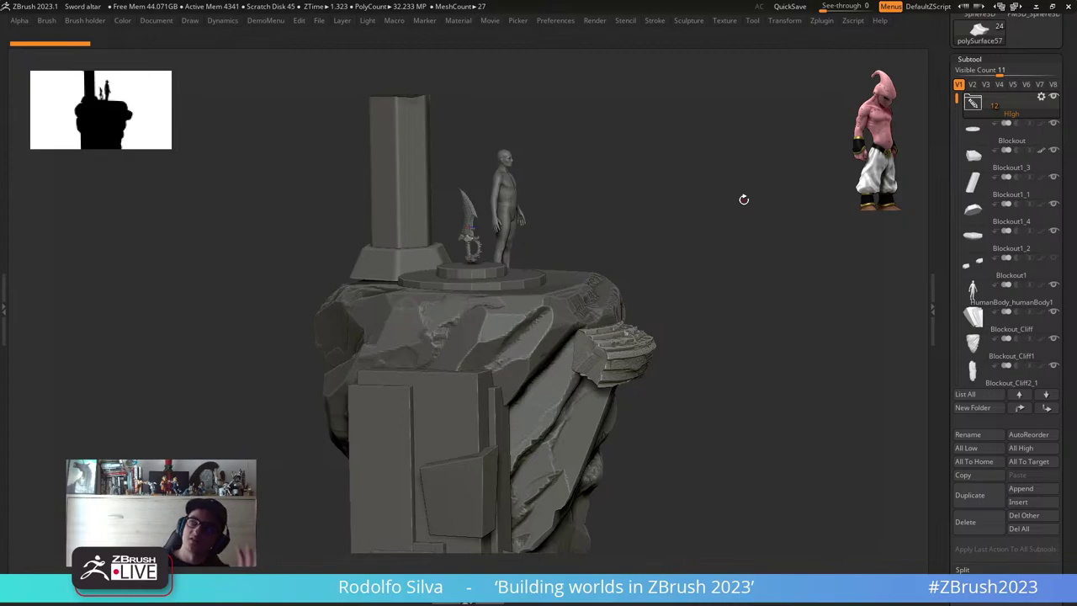
pyautogui.moveTo(1007, 195)
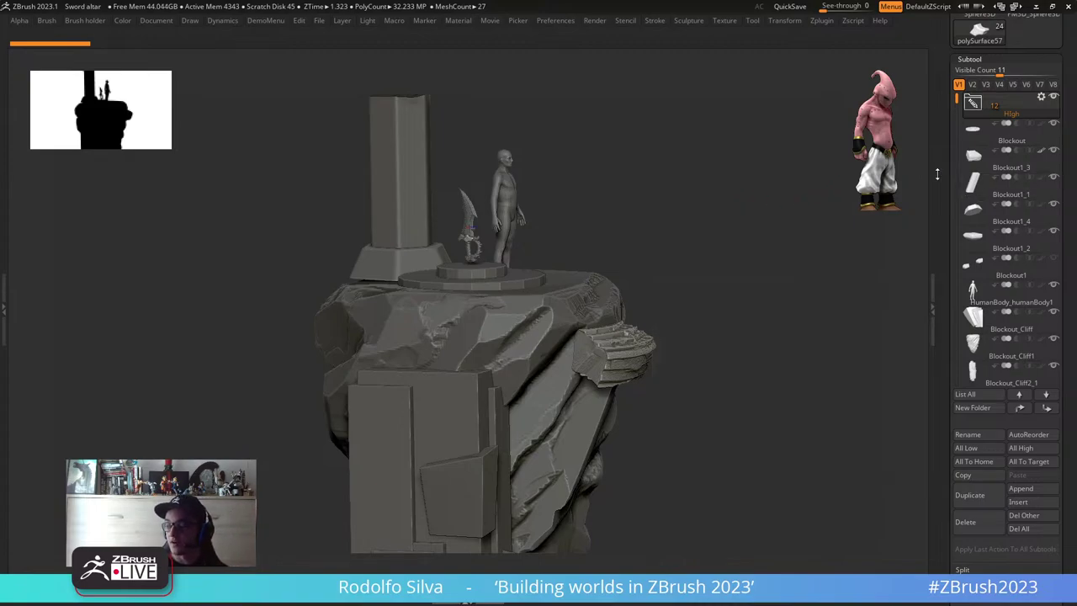
pyautogui.moveTo(937, 174); pyautogui.dragTo(942, 85)
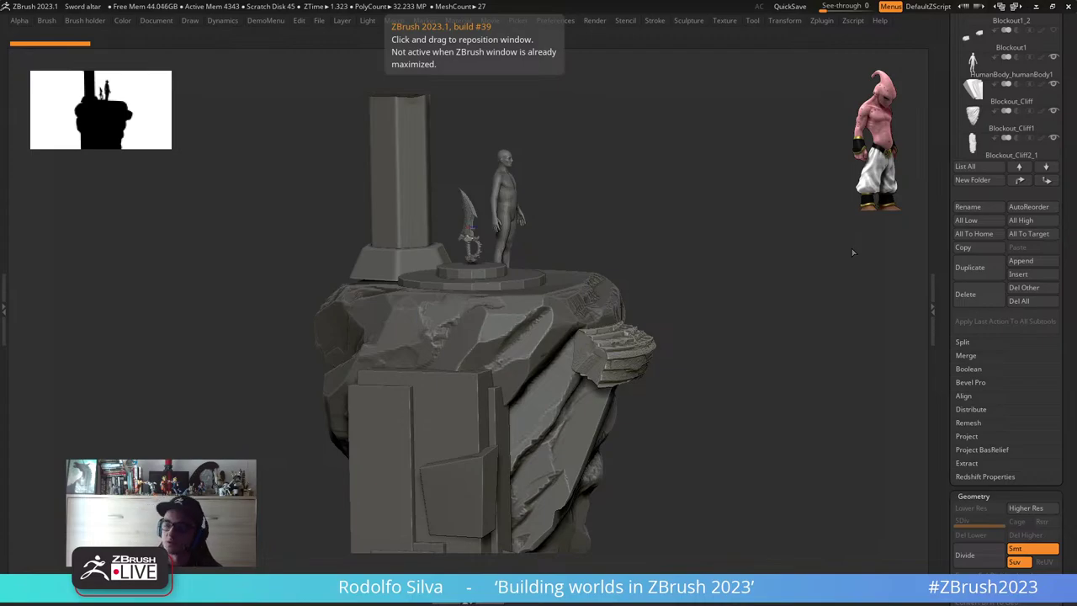
pyautogui.moveTo(852, 251); pyautogui.dragTo(844, 288)
pyautogui.moveTo(941, 172); pyautogui.dragTo(951, 277)
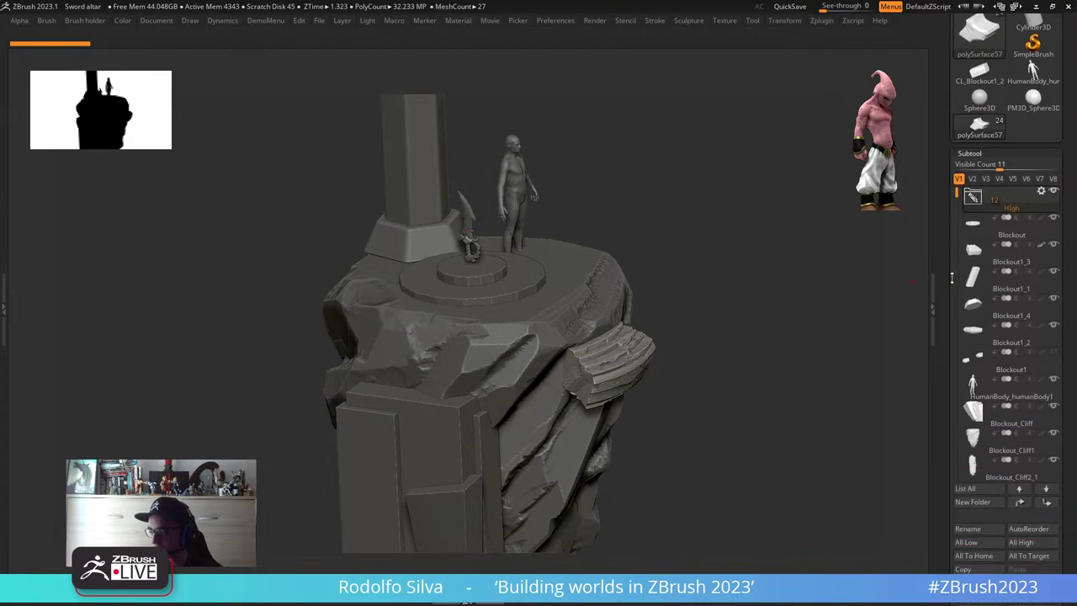
# - Expand the HIgh folder, hide all other subtools, and show the sword pieces from StylizedSword through polySurface60
pyautogui.moveTo(974, 199)
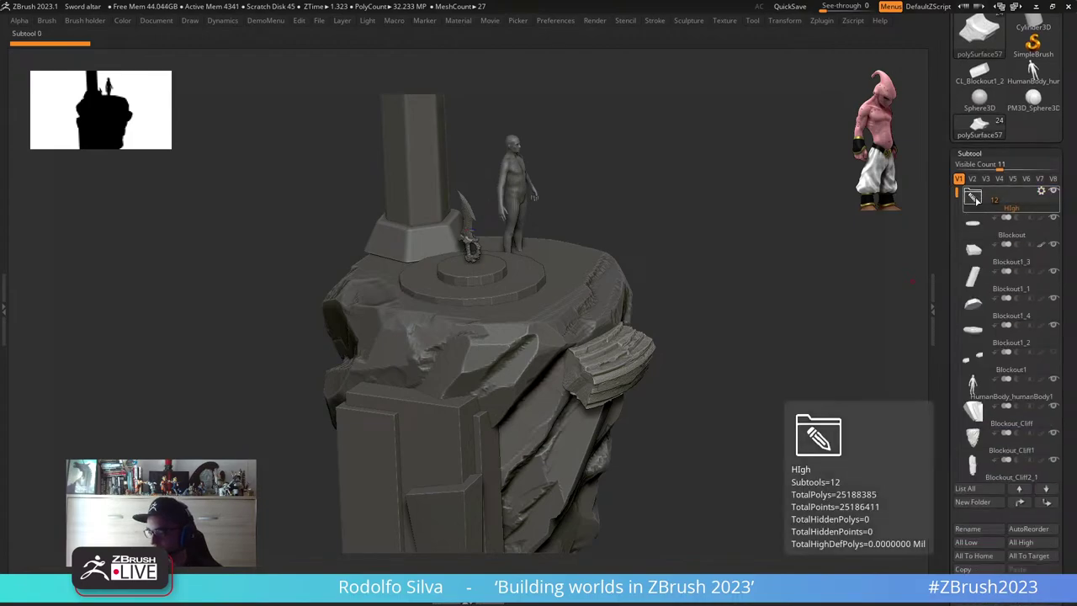
pyautogui.click(998, 235)
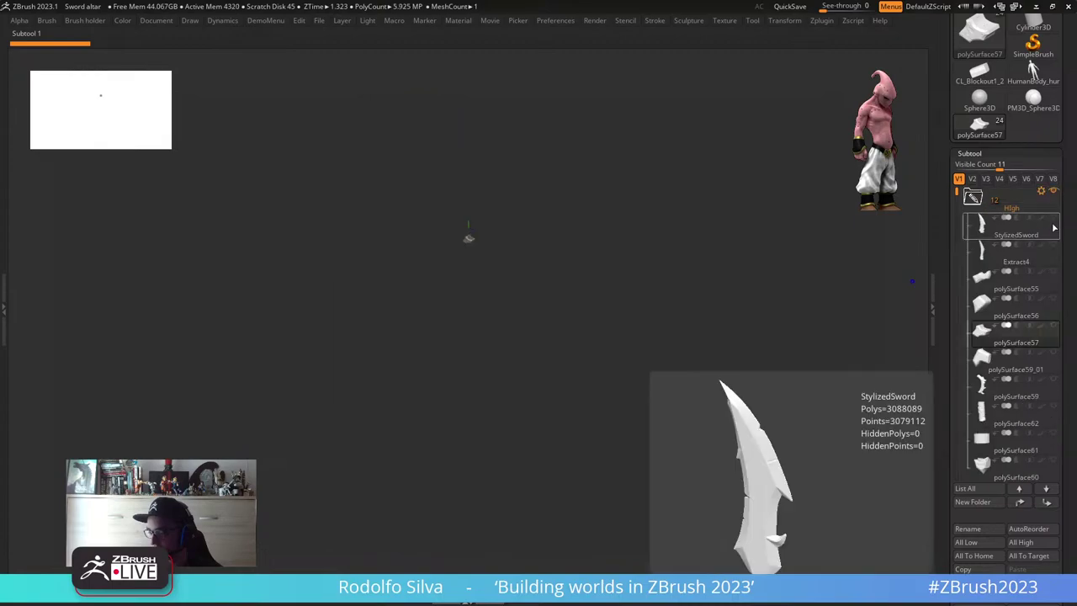
pyautogui.click(1053, 222)
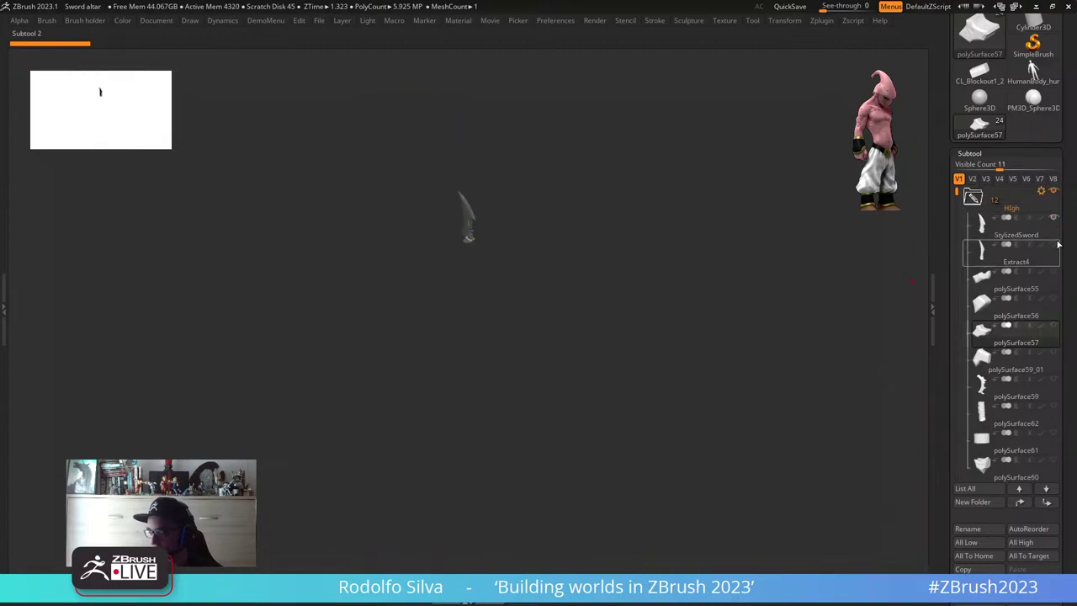
pyautogui.click(1056, 246)
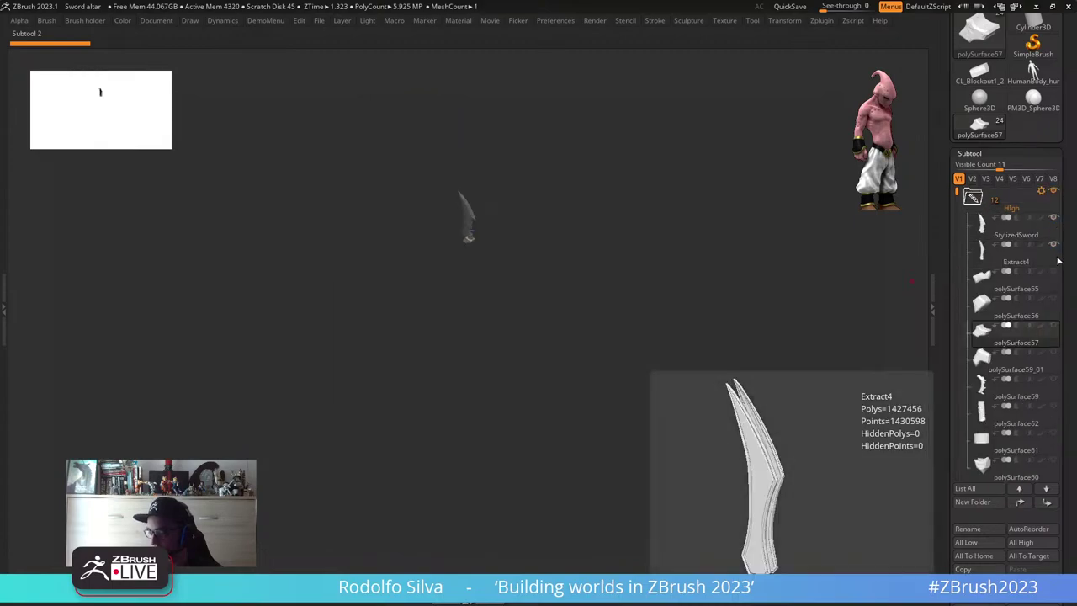
pyautogui.click(1055, 272)
pyautogui.click(1055, 299)
pyautogui.click(1055, 327)
pyautogui.click(1056, 354)
pyautogui.click(1054, 382)
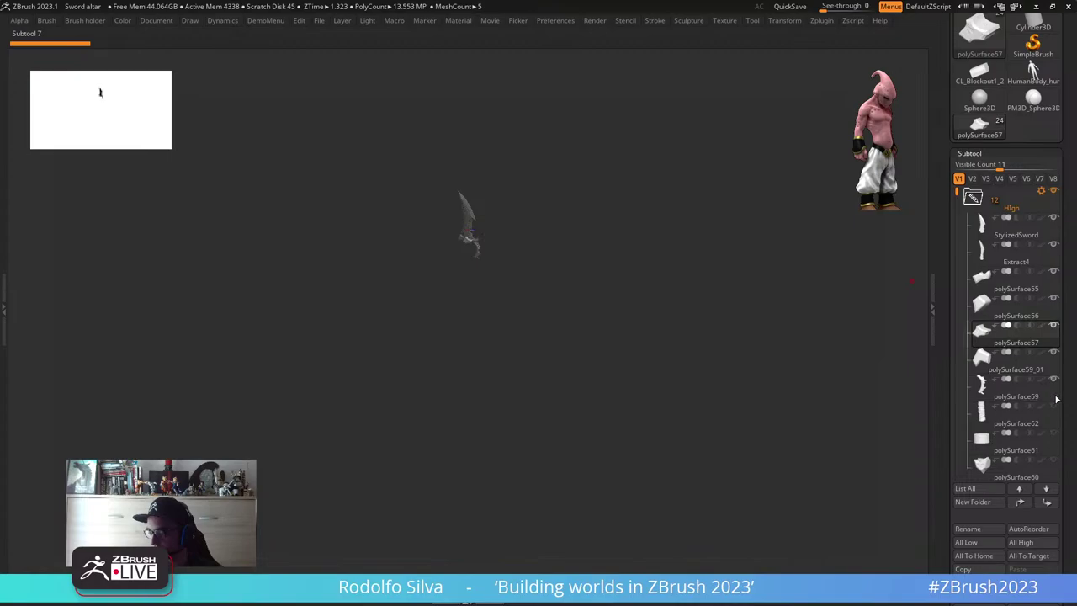
pyautogui.click(1055, 408)
pyautogui.moveTo(1056, 425); pyautogui.dragTo(1057, 467)
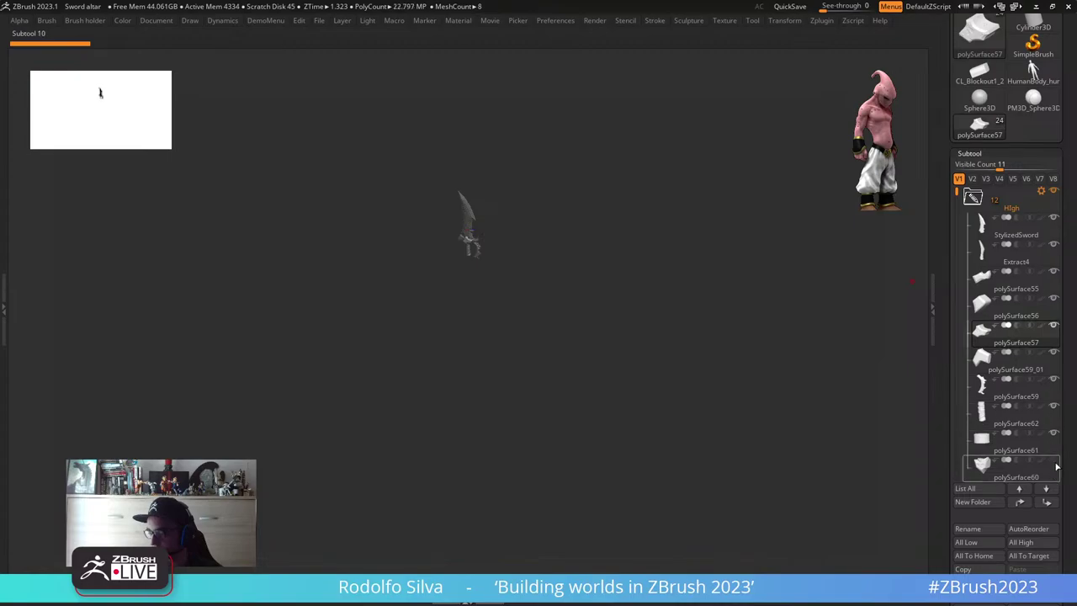
pyautogui.click(1056, 466)
# - Show PM3D_Sphere3D2_1 and the last polySurface61 in the HIgh folder, make that polySurface61 active, and frame the complete sword
pyautogui.moveTo(956, 194); pyautogui.dragTo(956, 243)
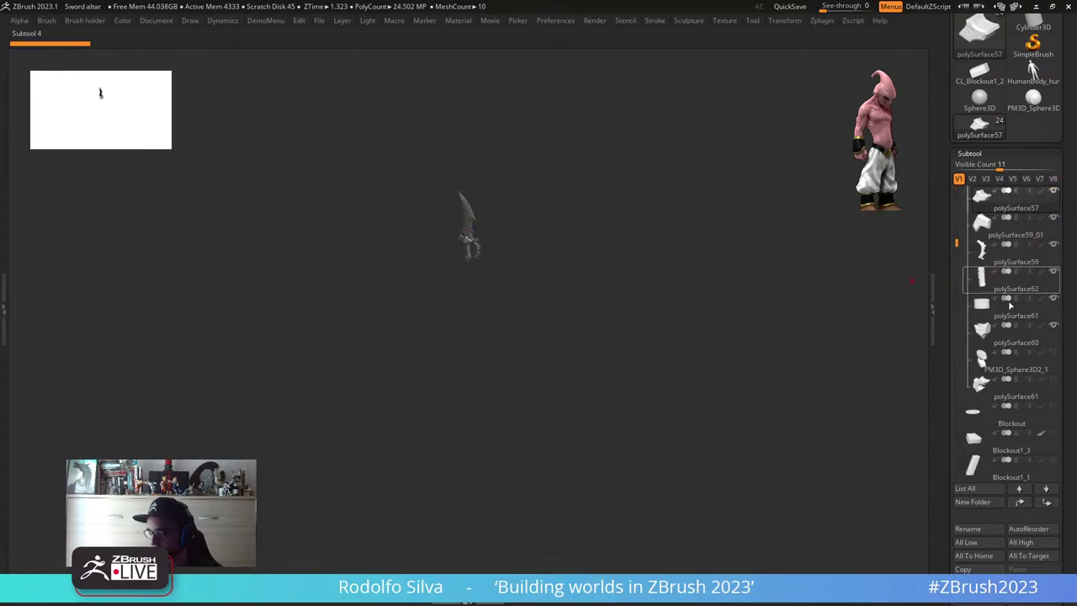
pyautogui.click(1057, 355)
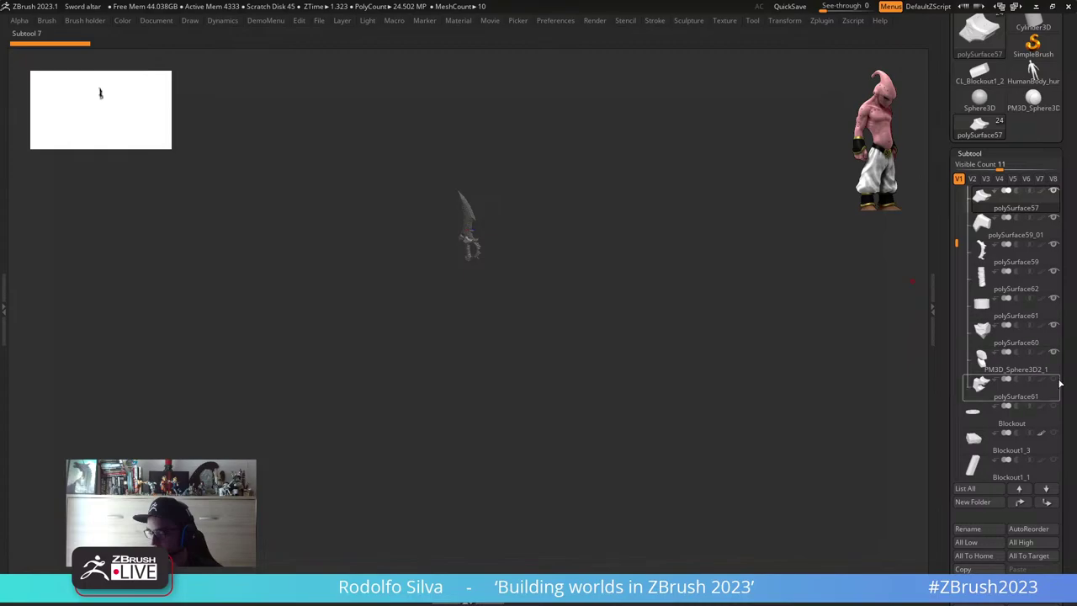
pyautogui.click(1056, 384)
pyautogui.press('f')
pyautogui.press('f')
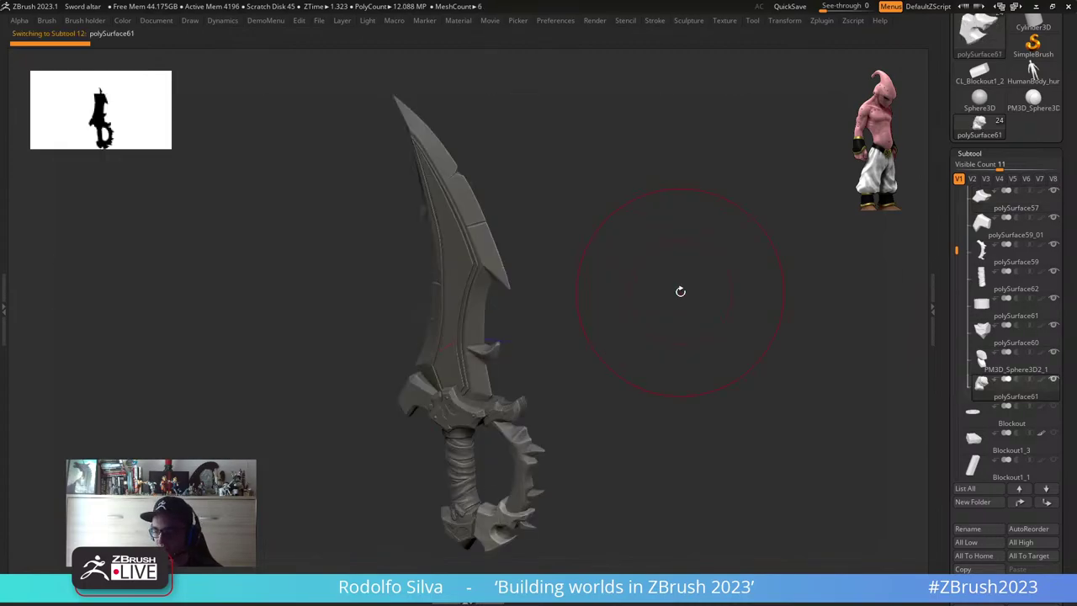
pyautogui.moveTo(679, 291)
pyautogui.mouseDown()
pyautogui.moveTo(680, 318)
pyautogui.moveTo(675, 295)
pyautogui.mouseUp()
# - Bring back the shelves around the canvas, collapse the Custom UI preferences and expand the CamView preferences
pyautogui.press('Tab')
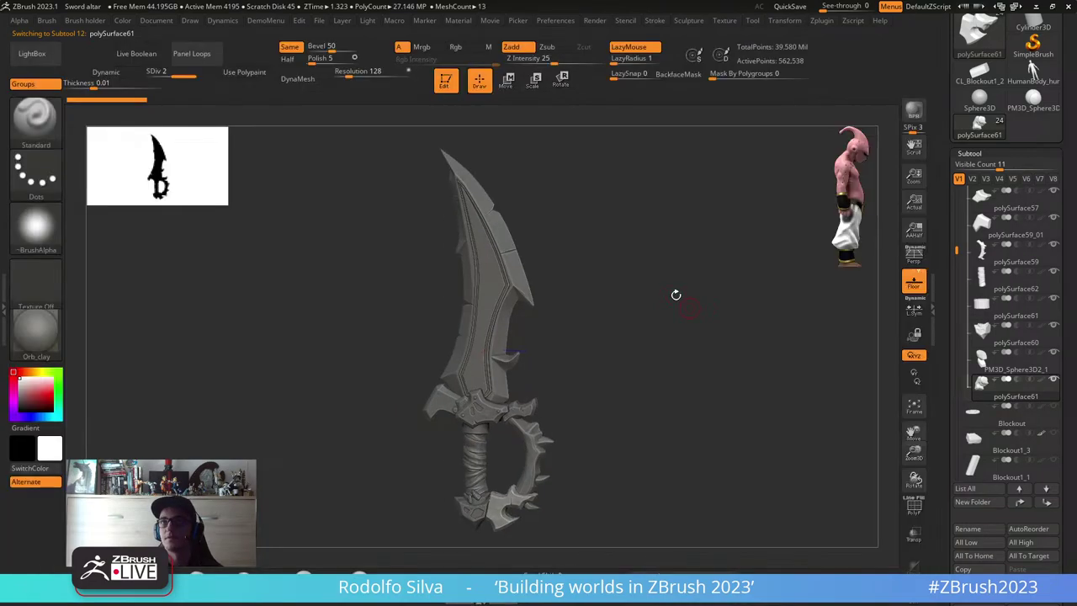
pyautogui.click(555, 20)
pyautogui.press('shift')
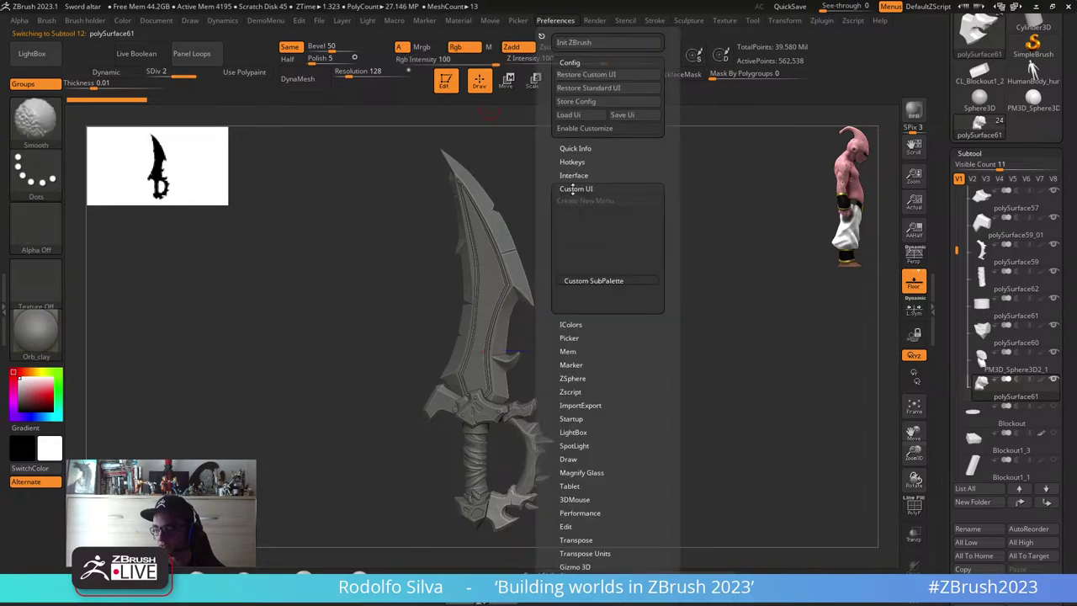
pyautogui.click(575, 188)
pyautogui.scroll(-5, 593, 201)
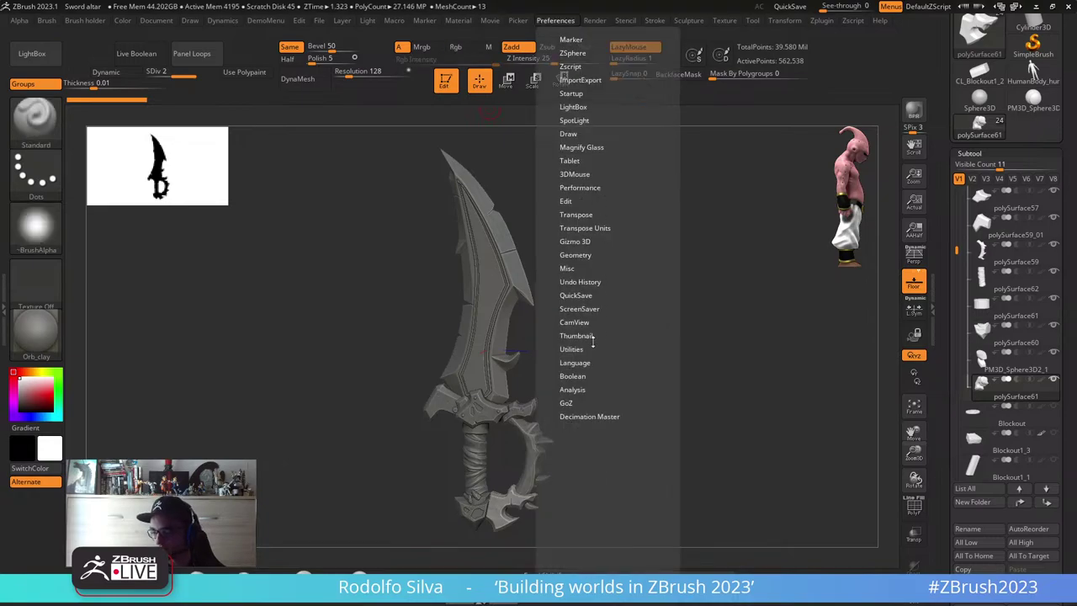
pyautogui.scroll(3, 580, 388)
pyautogui.click(575, 392)
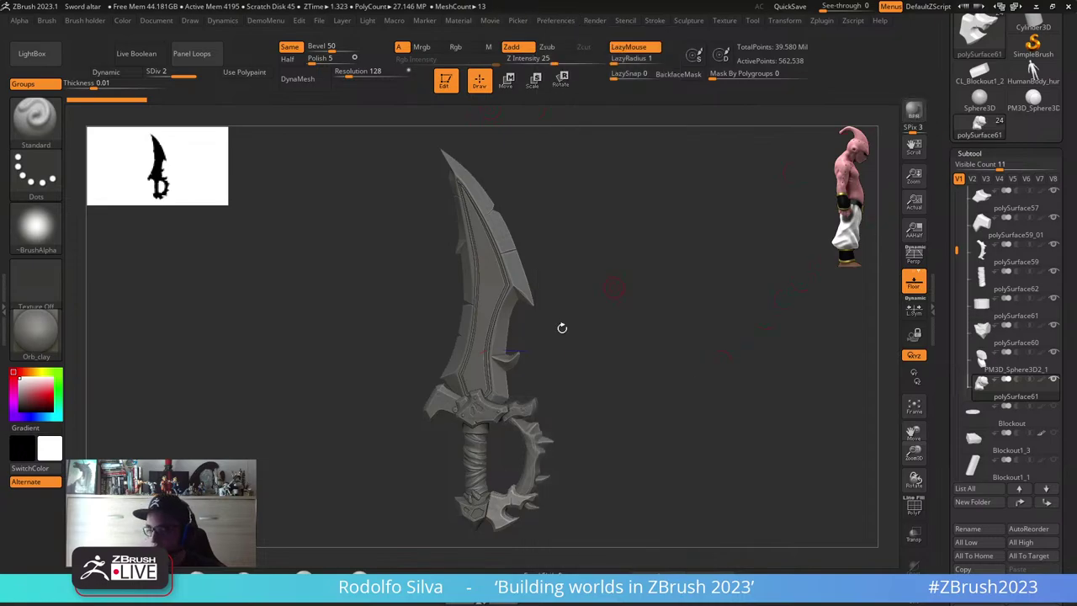
# - Make a CamView from the visible sword with the floor grid still on
pyautogui.moveTo(556, 347)
pyautogui.mouseDown()
pyautogui.moveTo(497, 343)
pyautogui.moveTo(562, 343)
pyautogui.mouseUp()
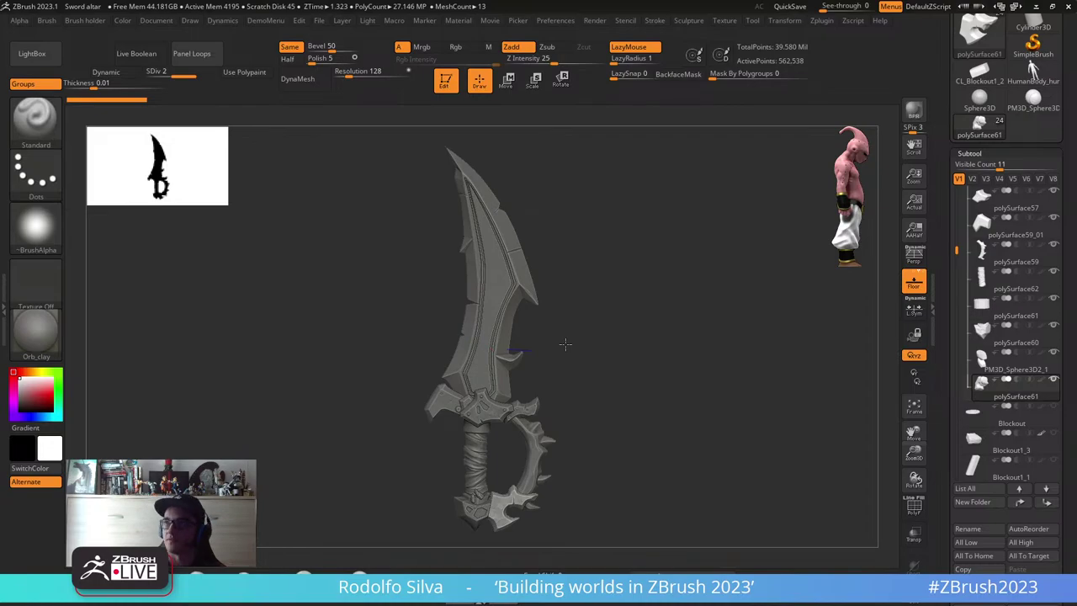
pyautogui.moveTo(565, 343); pyautogui.dragTo(555, 368)
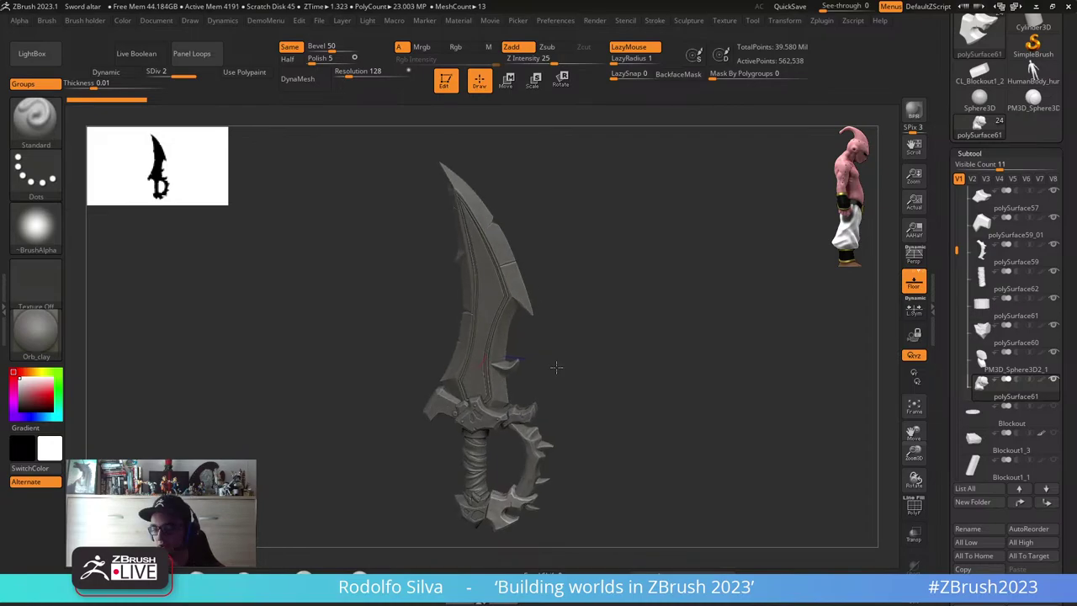
pyautogui.click(554, 20)
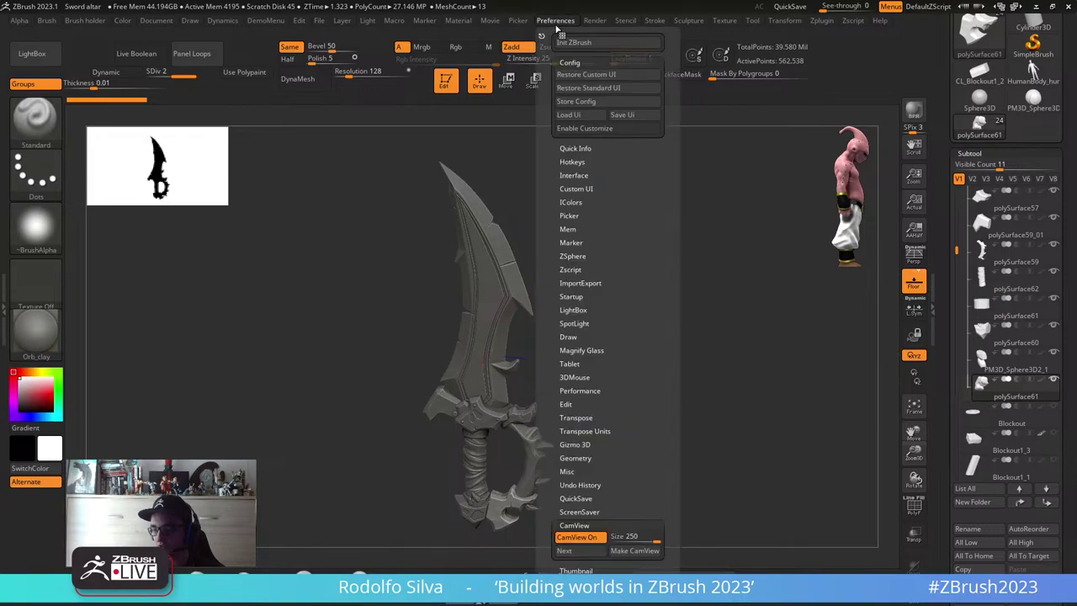
pyautogui.click(631, 550)
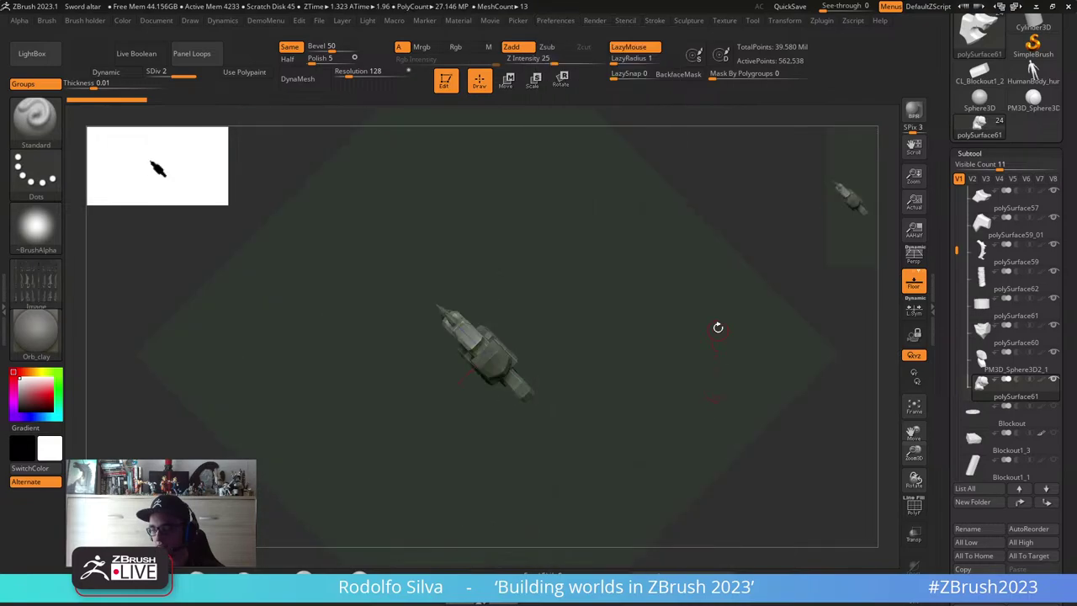
pyautogui.moveTo(725, 315)
pyautogui.mouseDown()
pyautogui.moveTo(725, 326)
pyautogui.moveTo(629, 343)
pyautogui.moveTo(640, 259)
pyautogui.moveTo(753, 295)
pyautogui.moveTo(681, 337)
pyautogui.moveTo(668, 324)
pyautogui.moveTo(600, 328)
pyautogui.moveTo(605, 188)
pyautogui.moveTo(617, 272)
pyautogui.moveTo(608, 409)
pyautogui.moveTo(598, 370)
pyautogui.mouseUp()
# - Make the sword's CamView again with the floor grid turned off, and rotate the sword to check it
pyautogui.click(545, 22)
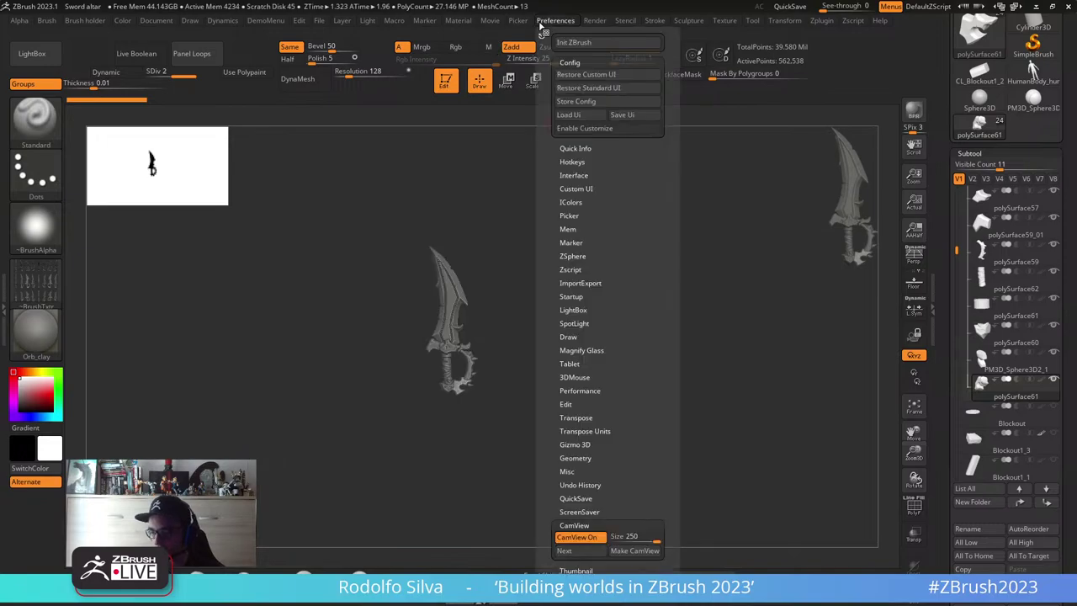
pyautogui.click(631, 551)
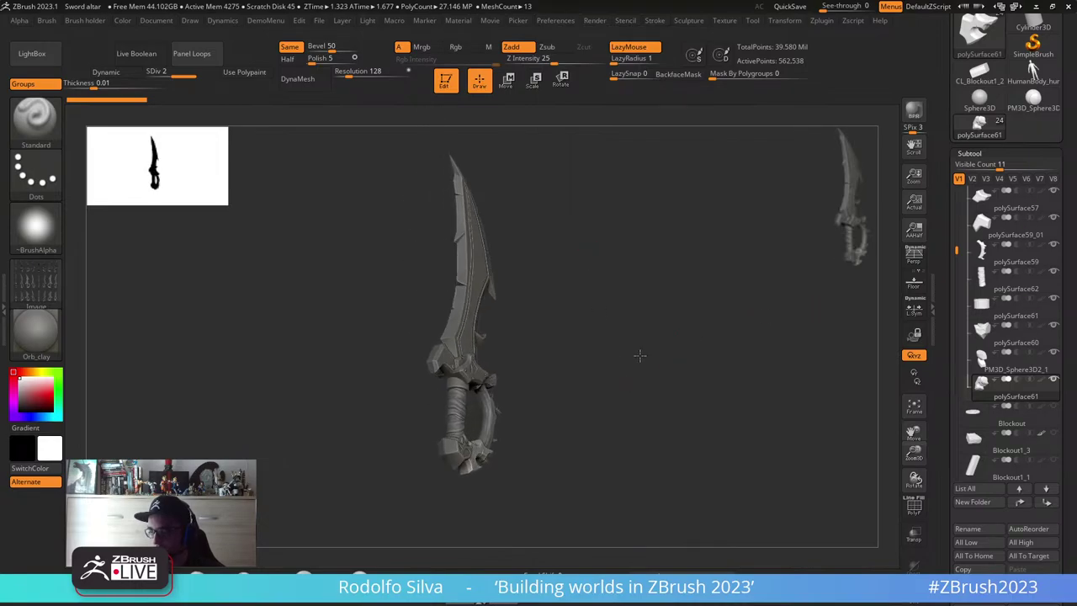
pyautogui.moveTo(639, 355); pyautogui.dragTo(648, 157)
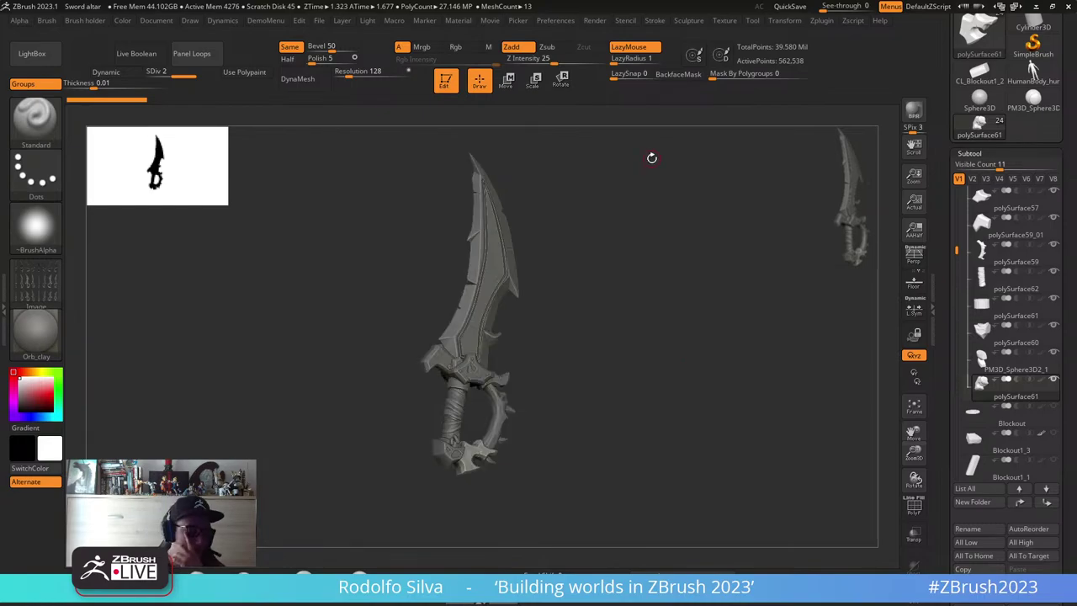
# - Turn the sword to a side-on view, reduce the silhouette Thumbnail Size to 53 and render with BPR
pyautogui.click(555, 20)
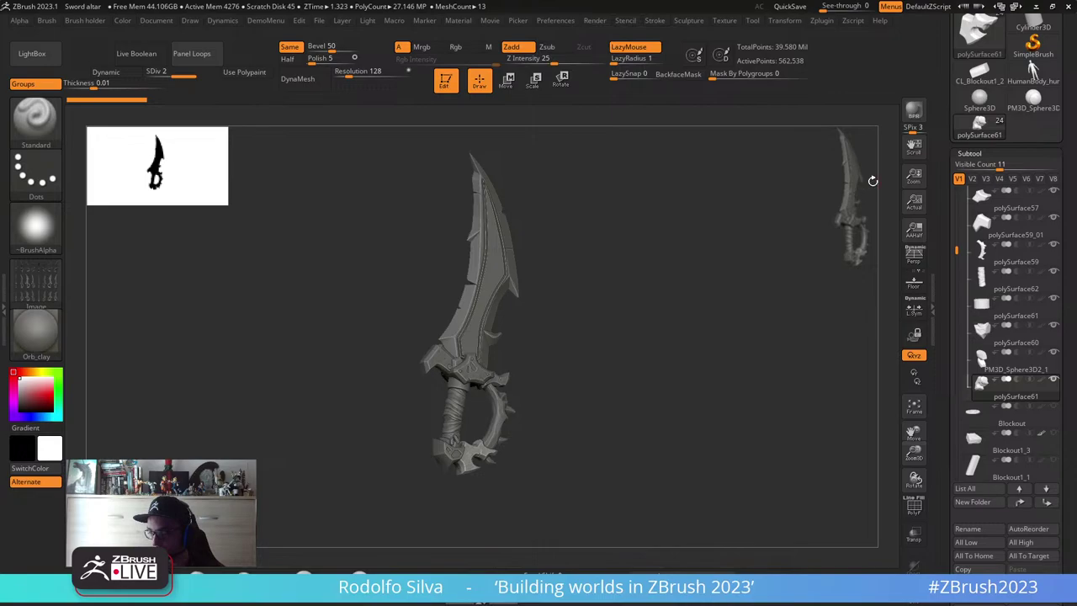
pyautogui.moveTo(872, 181); pyautogui.dragTo(620, 378)
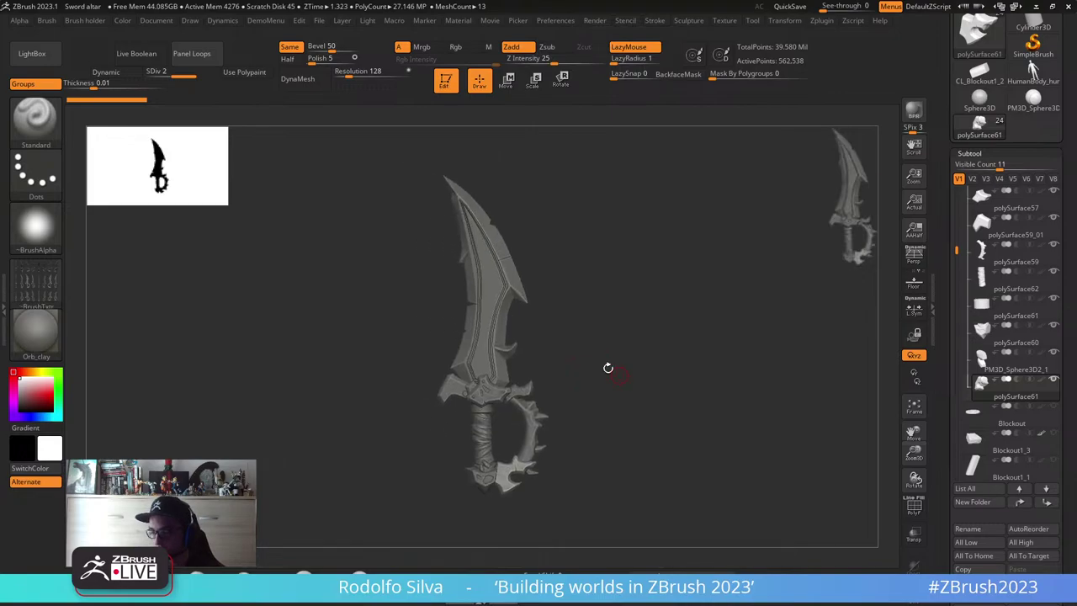
pyautogui.press('v')
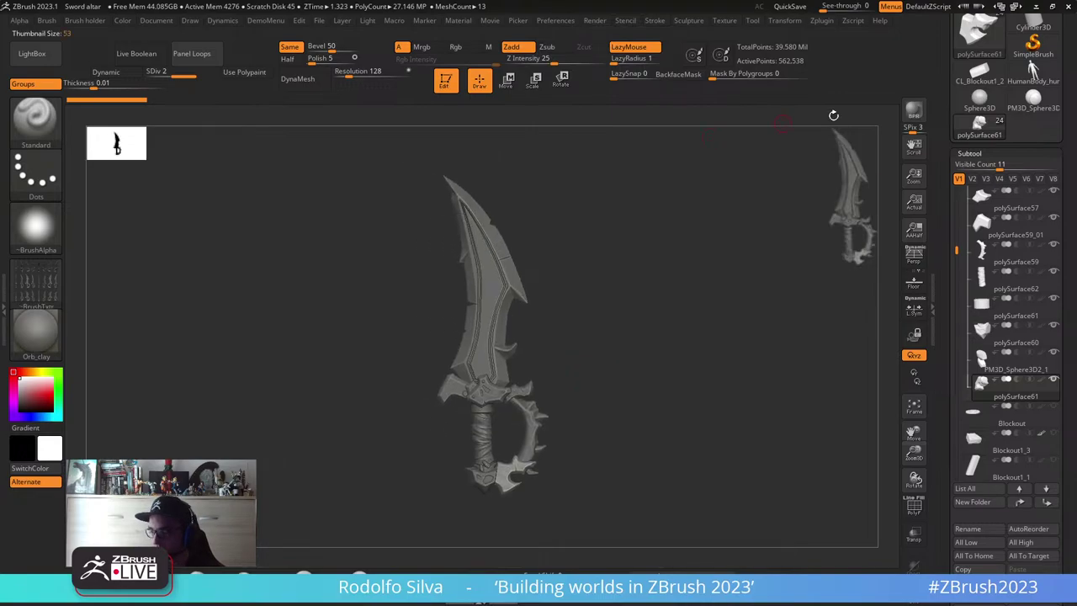
pyautogui.click(913, 110)
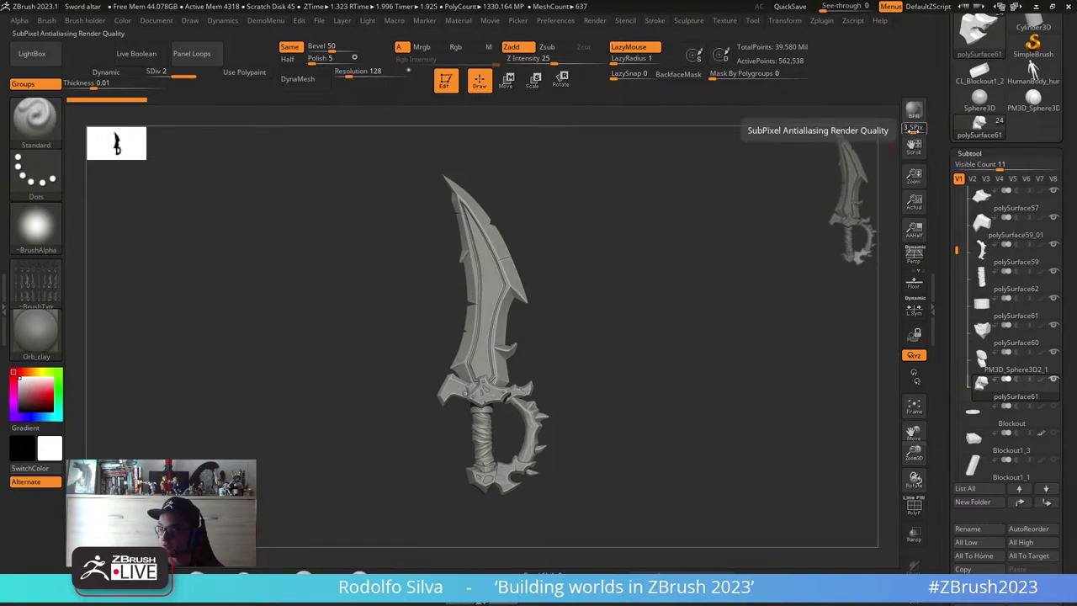
# - Set SPix to 0 and render the sword again with BPR
pyautogui.moveTo(914, 130); pyautogui.dragTo(903, 129)
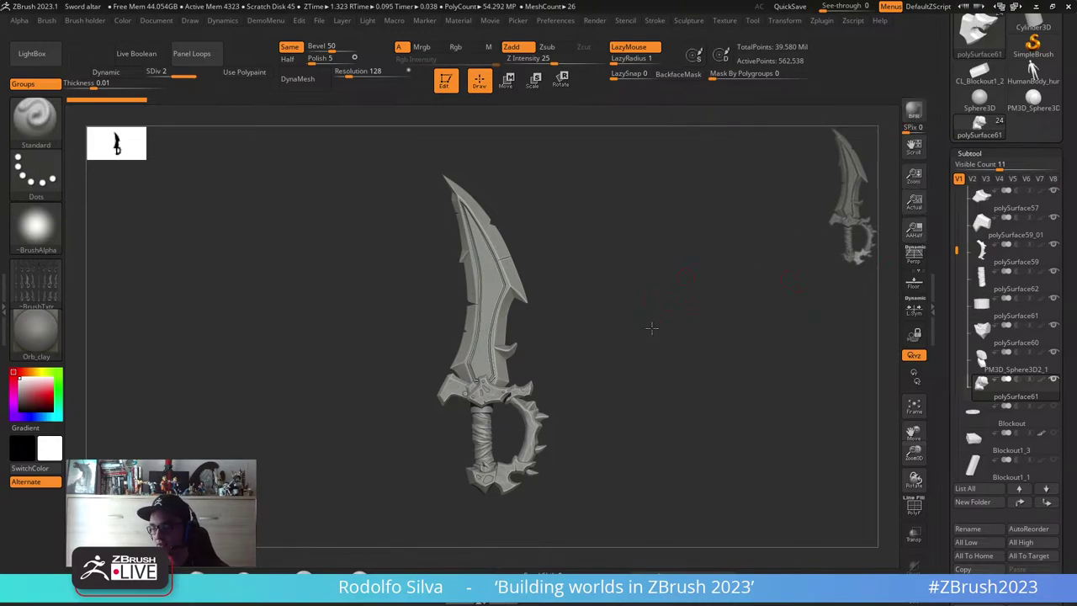
pyautogui.moveTo(652, 328); pyautogui.dragTo(621, 327)
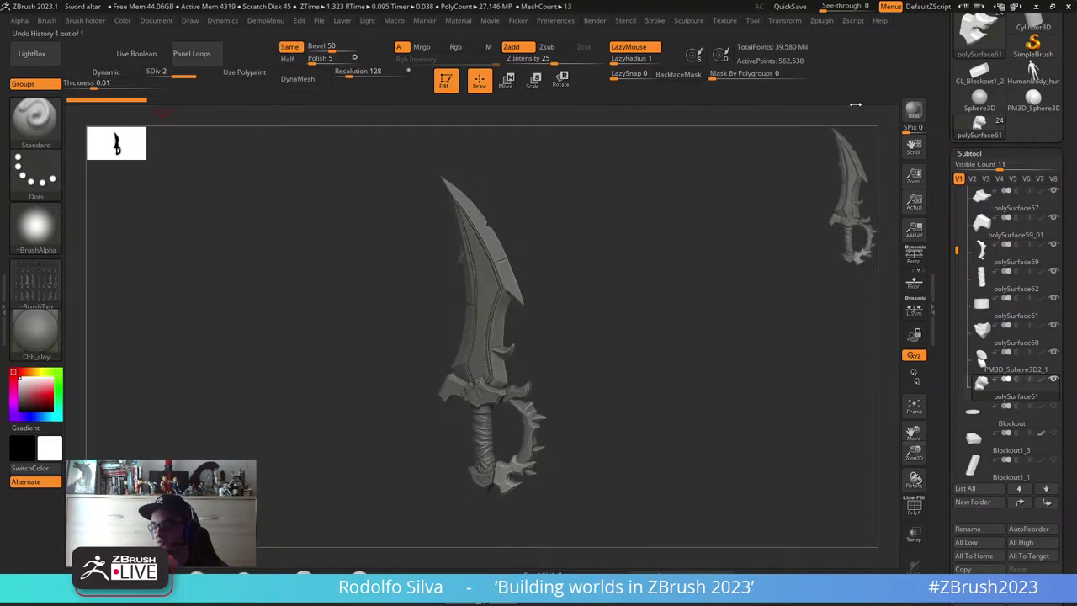
pyautogui.click(913, 111)
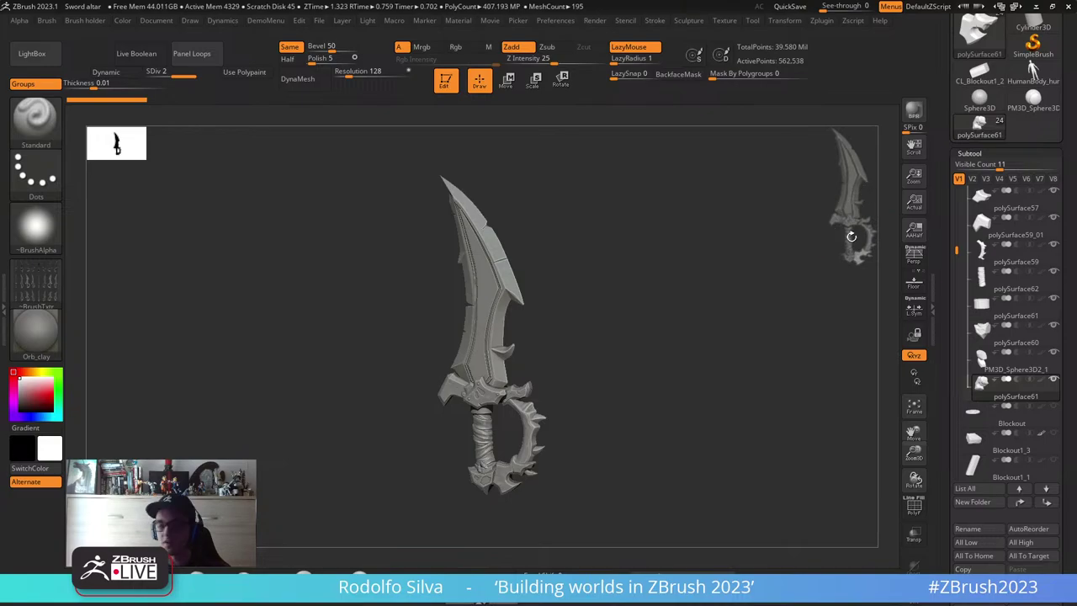
# - Turn the sword slightly, render it with BPR and make its CamView again, rotating the sword to check it
pyautogui.moveTo(697, 392); pyautogui.dragTo(723, 391)
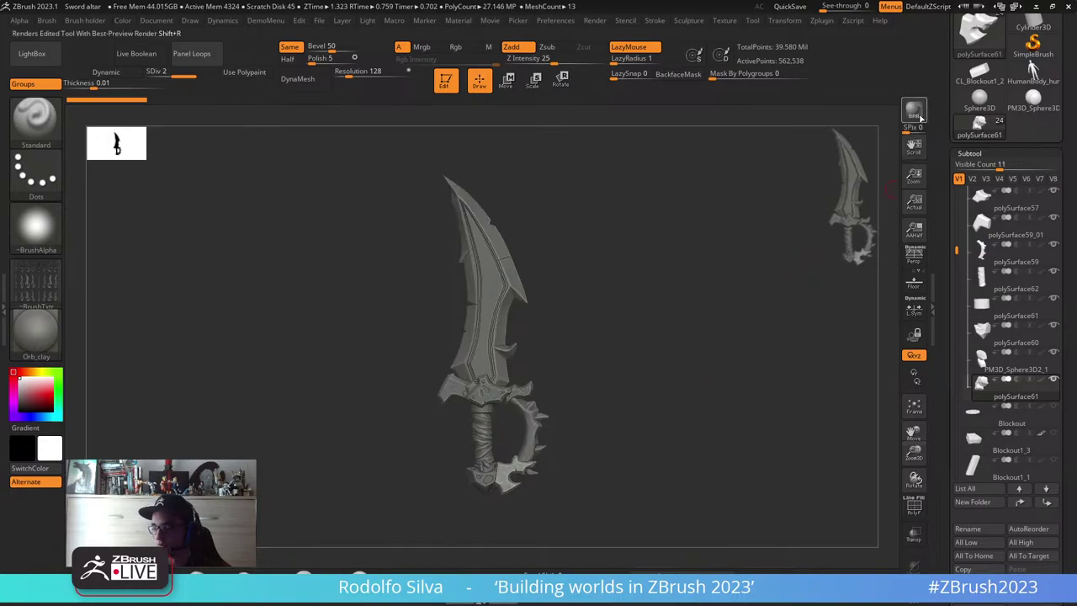
pyautogui.click(915, 112)
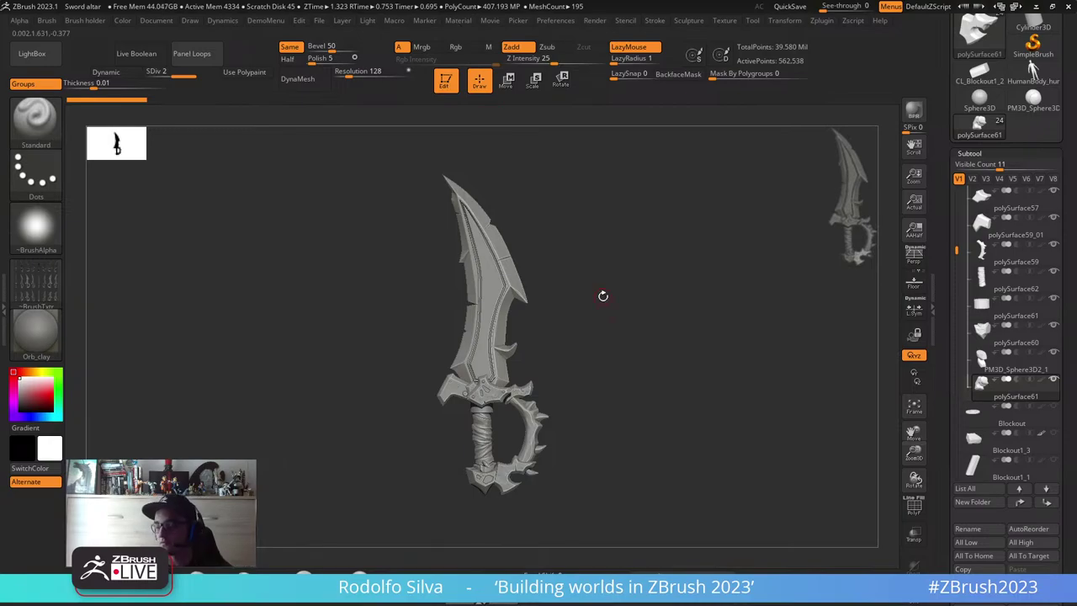
pyautogui.click(555, 20)
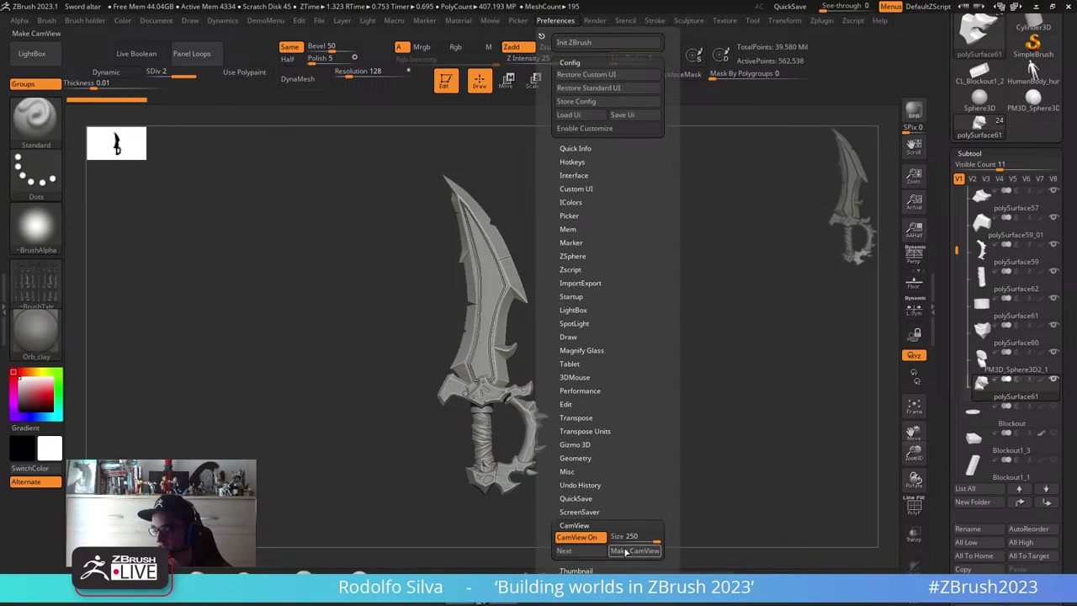
pyautogui.click(625, 551)
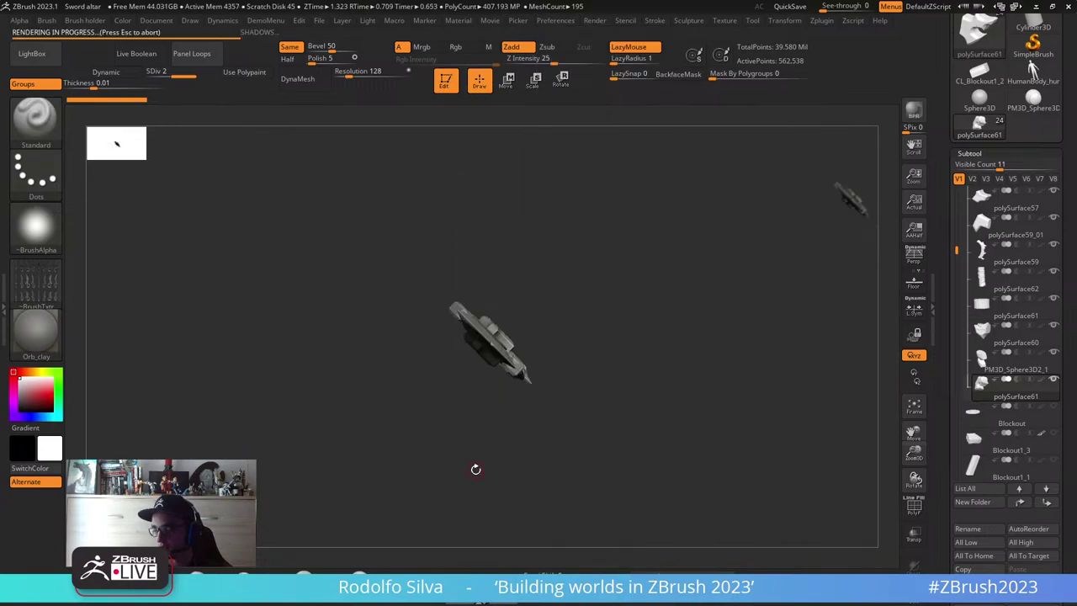
pyautogui.press('shift')
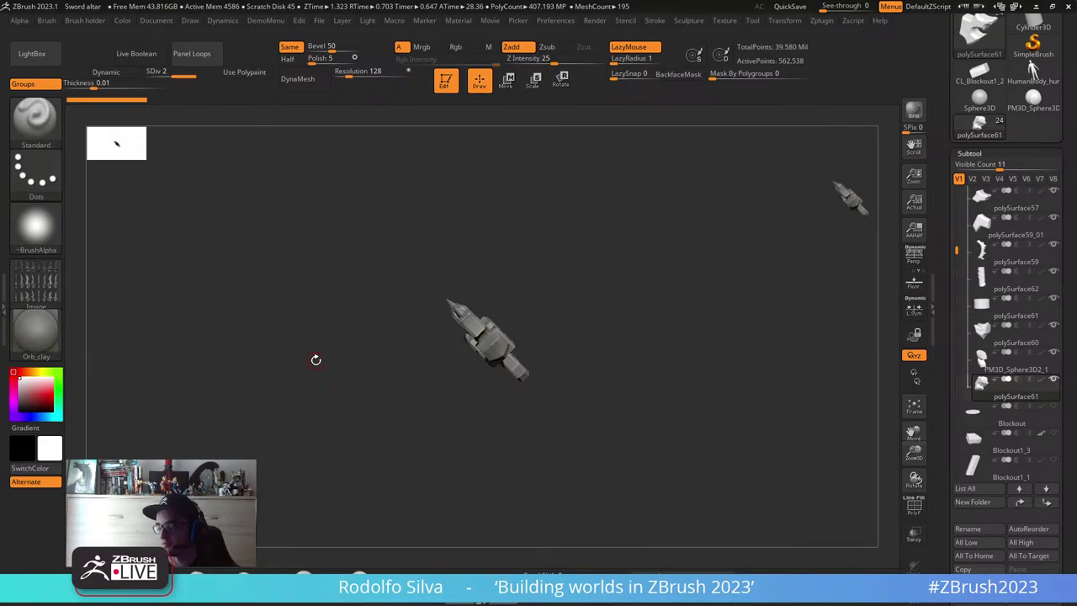
pyautogui.moveTo(316, 359); pyautogui.dragTo(523, 557)
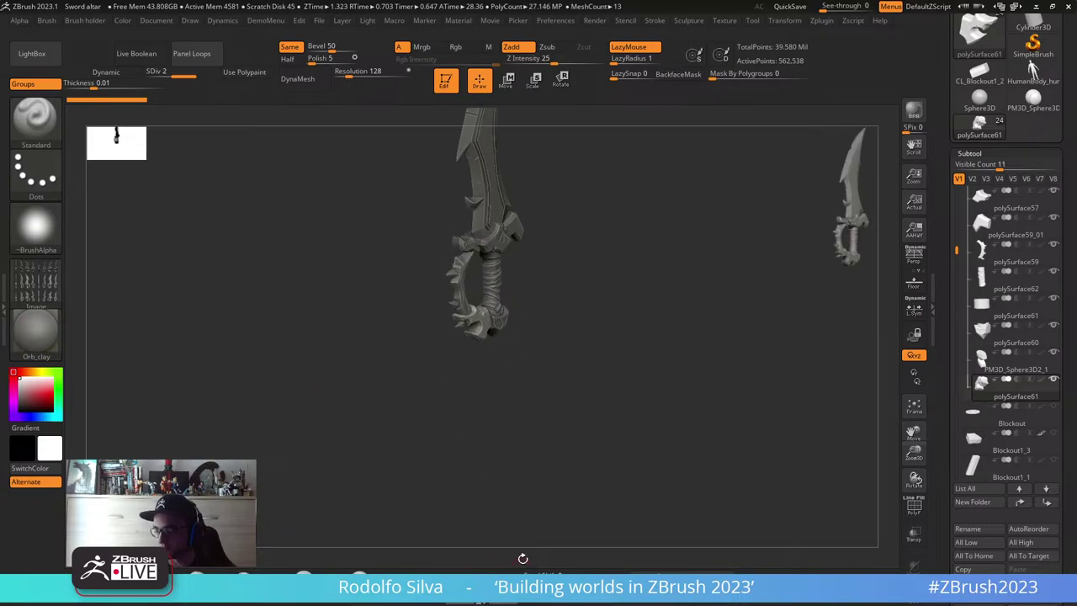
pyautogui.press('f')
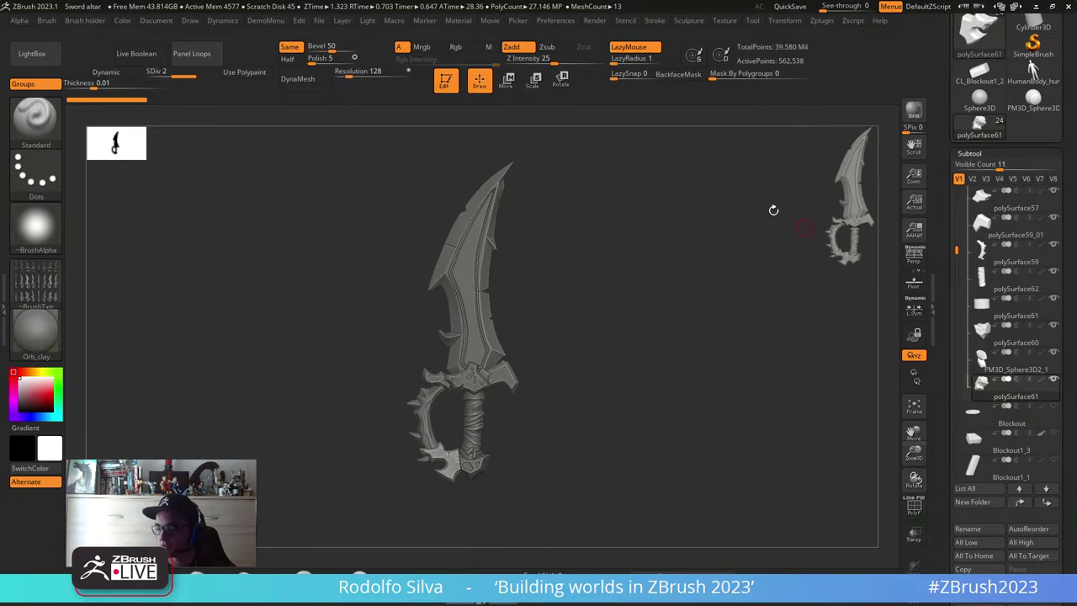
# - Cycle through the available CamViews until buucamview.psd is loaded, and rotate the sword to check it
pyautogui.click(555, 21)
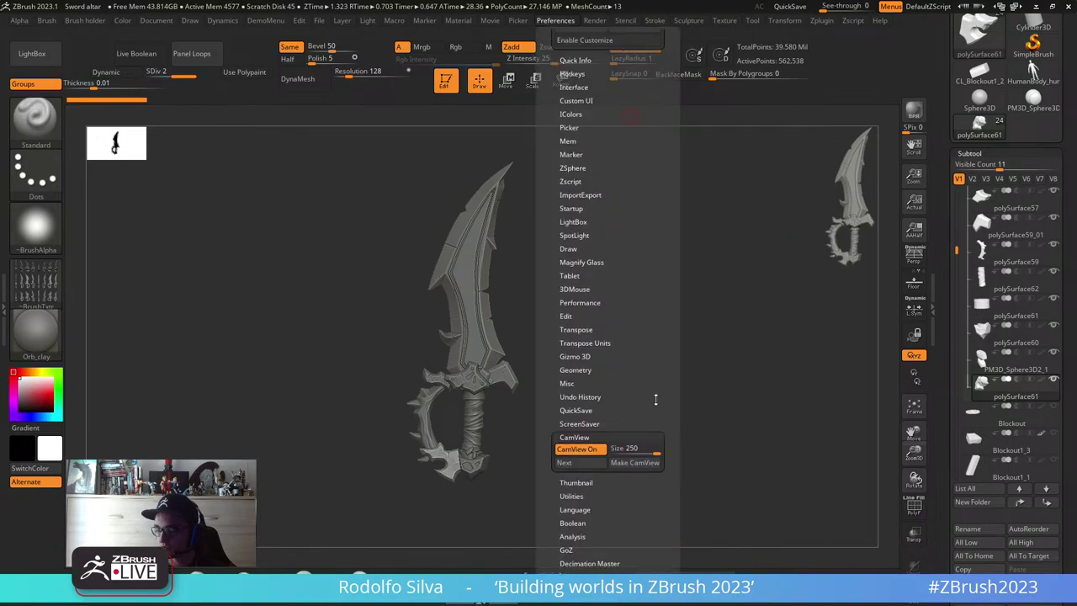
pyautogui.click(578, 360)
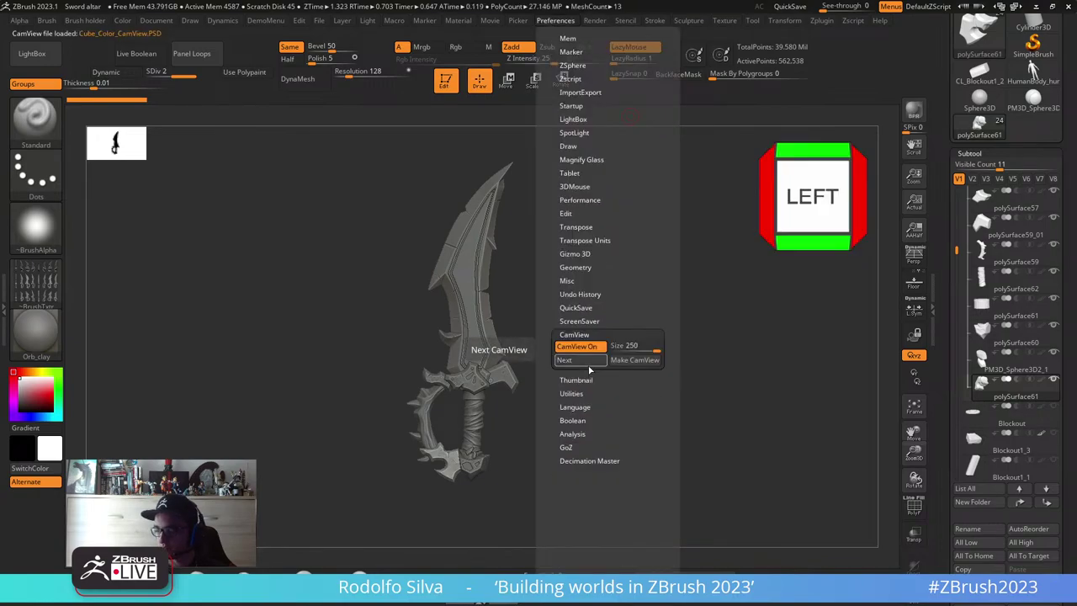
pyautogui.click(589, 367)
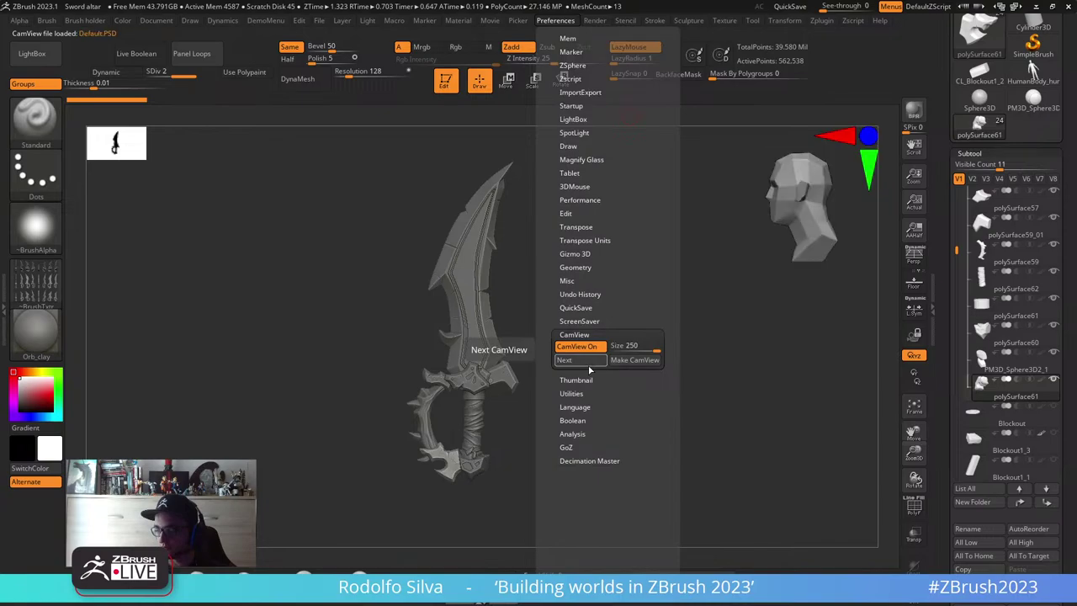
pyautogui.click(589, 368)
pyautogui.click(589, 367)
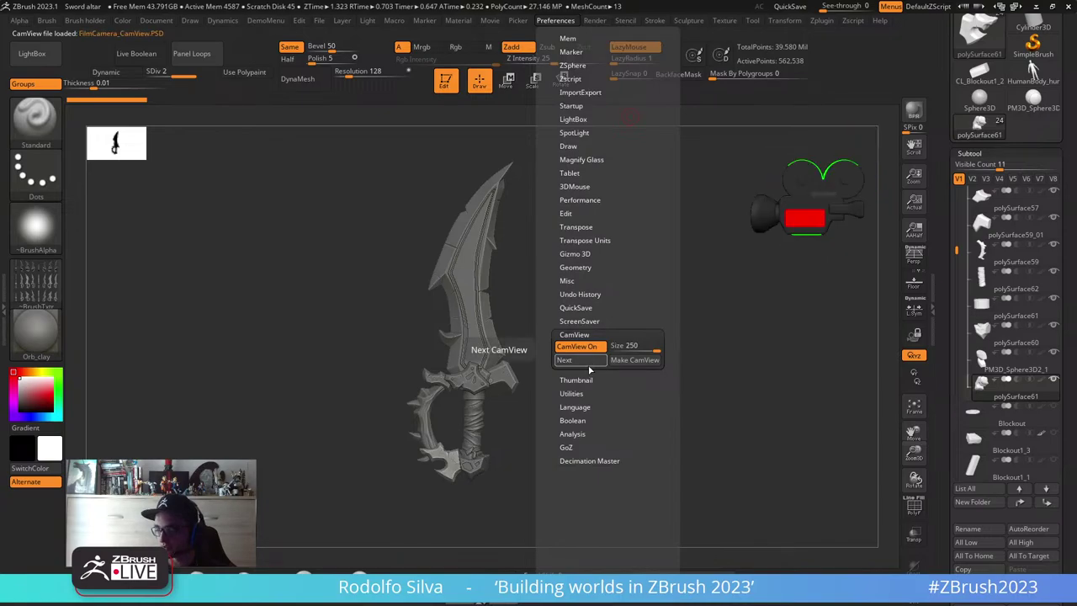
pyautogui.click(589, 367)
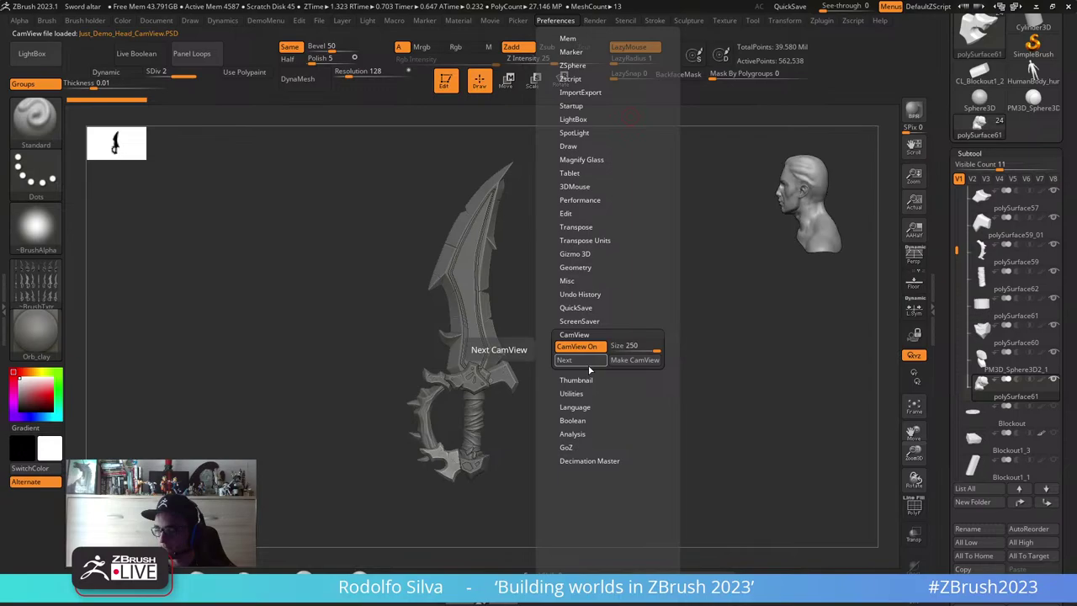
pyautogui.click(589, 367)
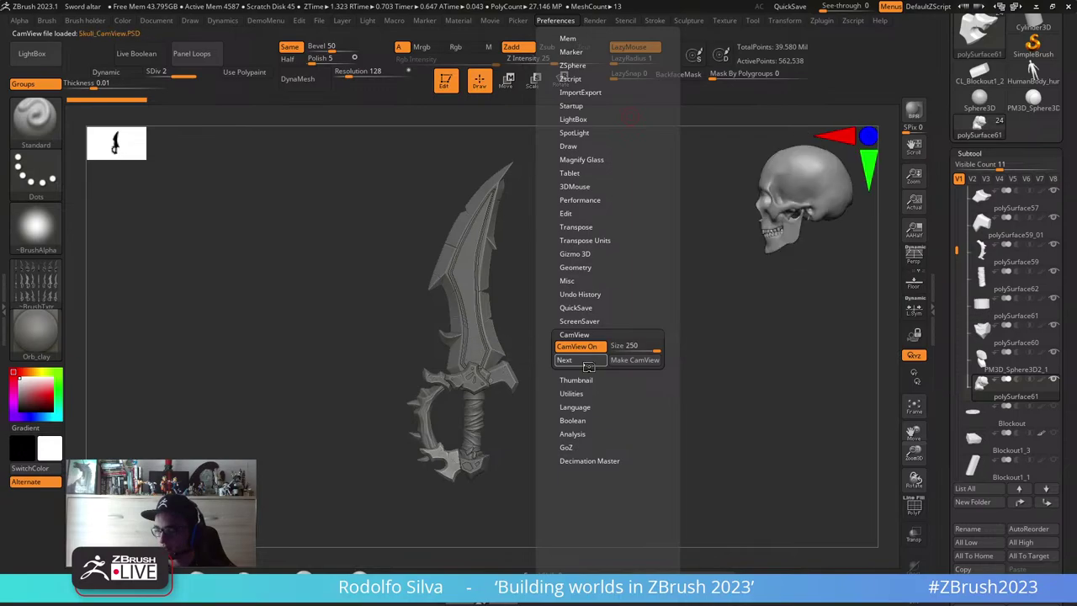
pyautogui.click(589, 367)
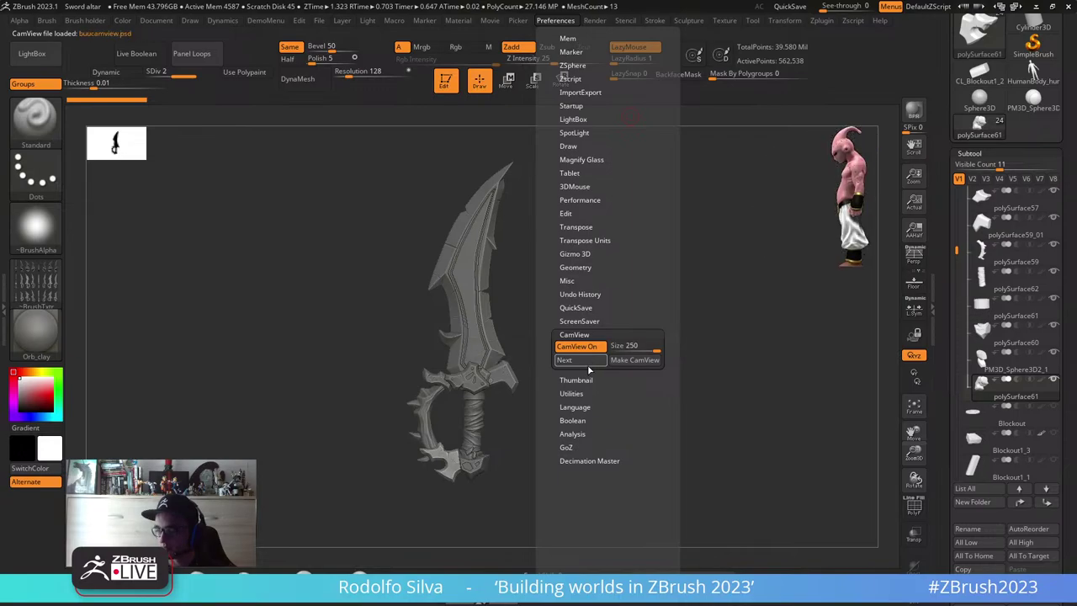
pyautogui.click(589, 368)
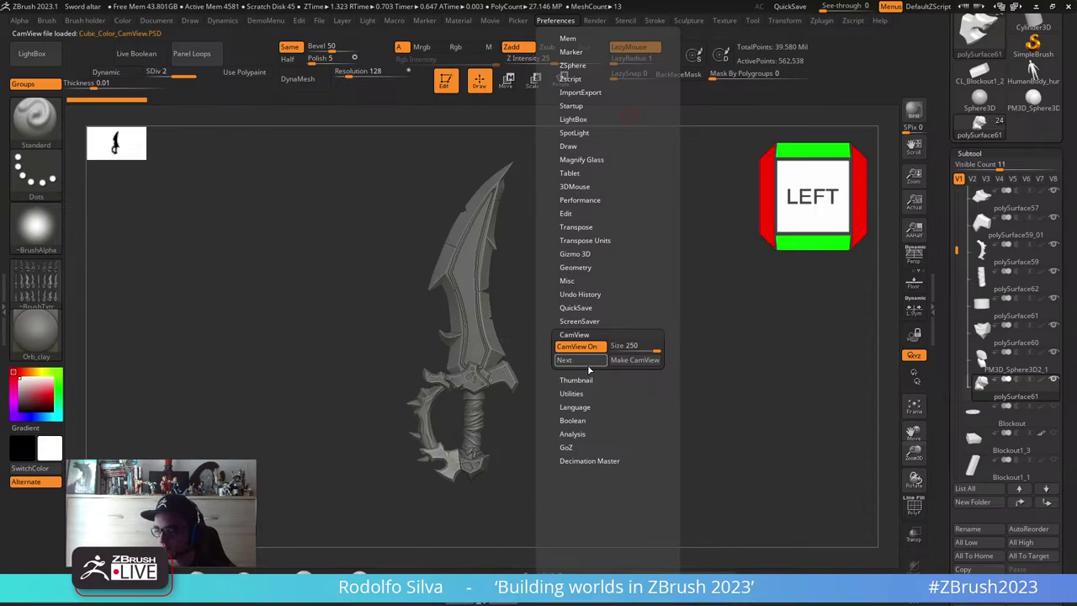
pyautogui.click(589, 368)
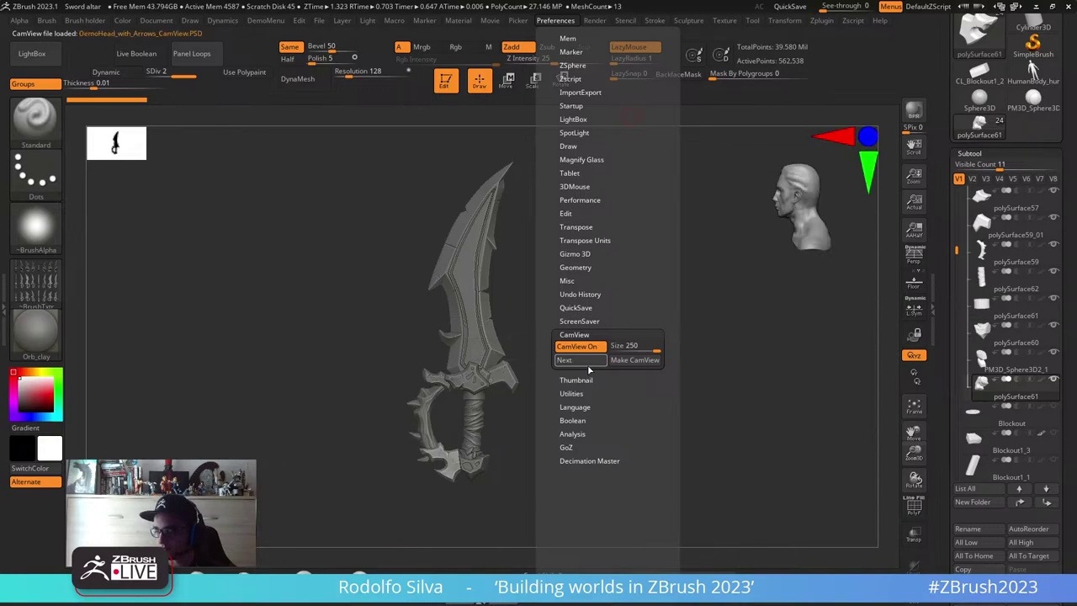
pyautogui.click(589, 367)
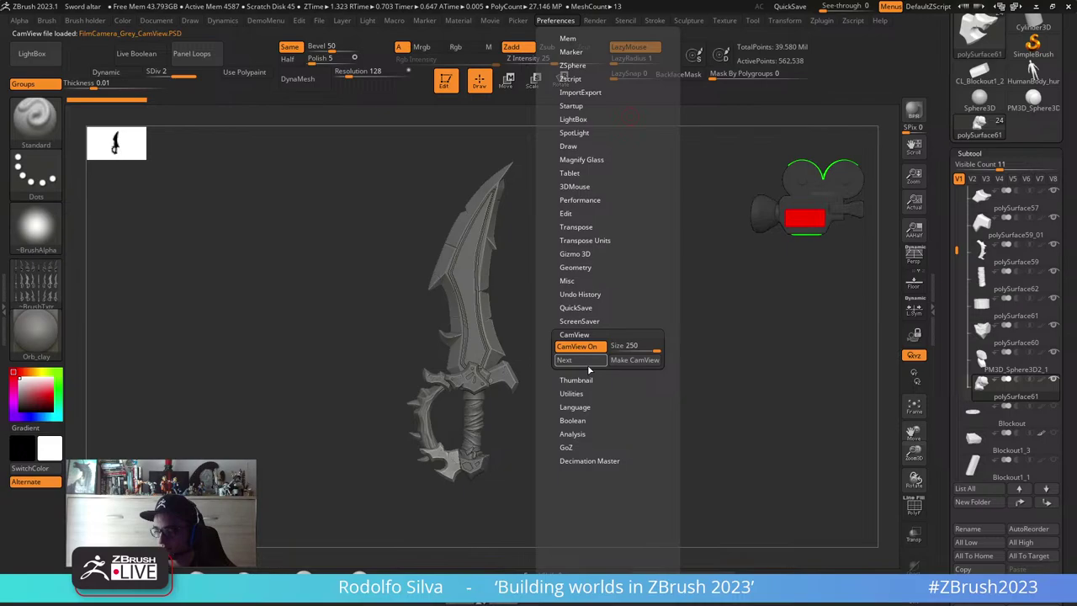
pyautogui.click(589, 368)
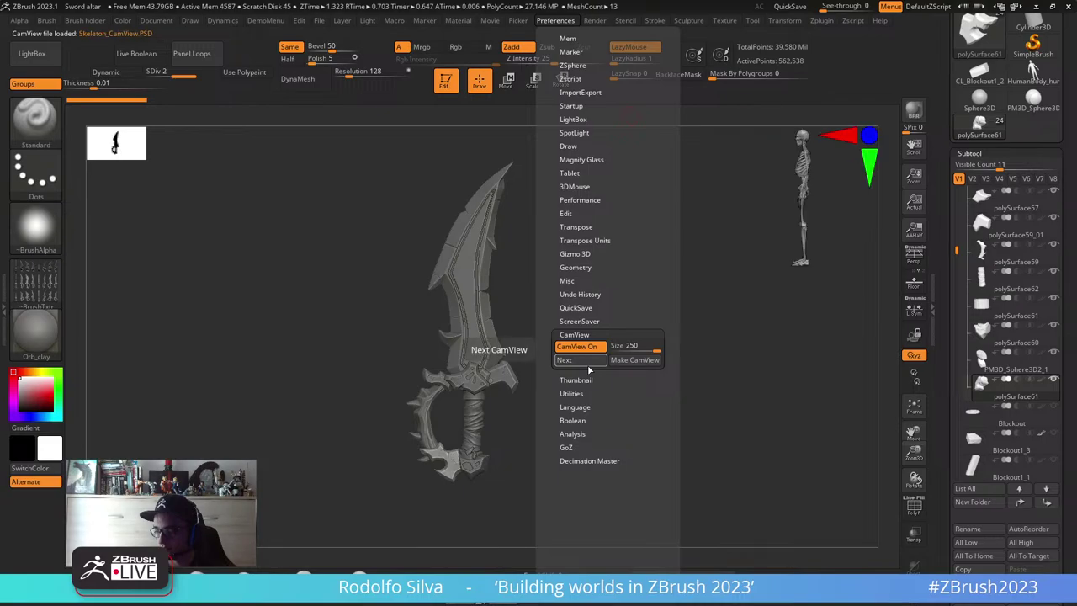
pyautogui.click(589, 368)
pyautogui.click(588, 368)
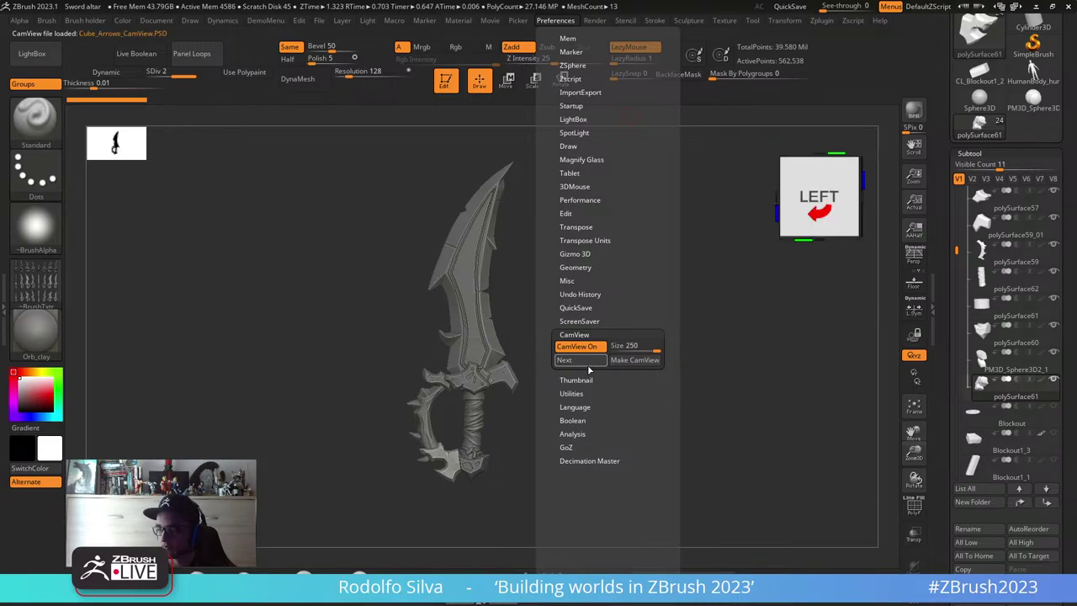
pyautogui.click(588, 367)
pyautogui.click(589, 368)
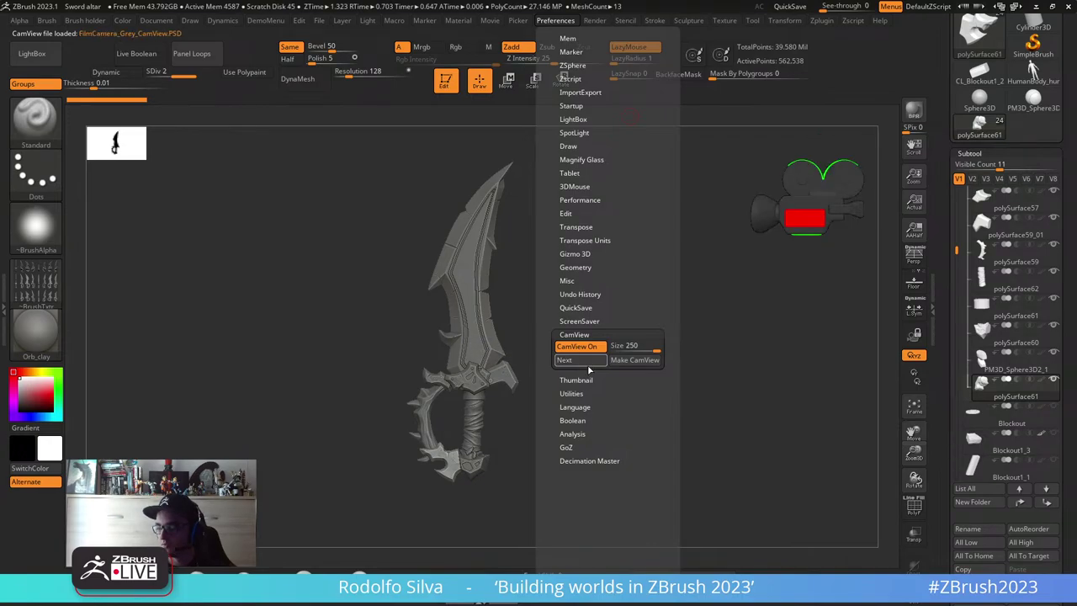
pyautogui.click(588, 368)
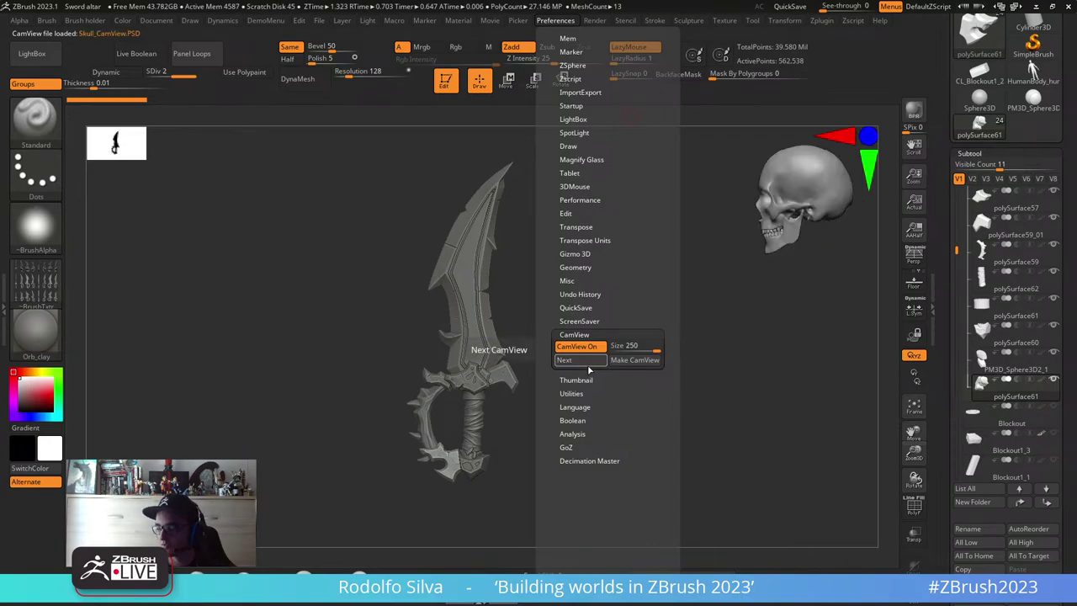
pyautogui.click(588, 367)
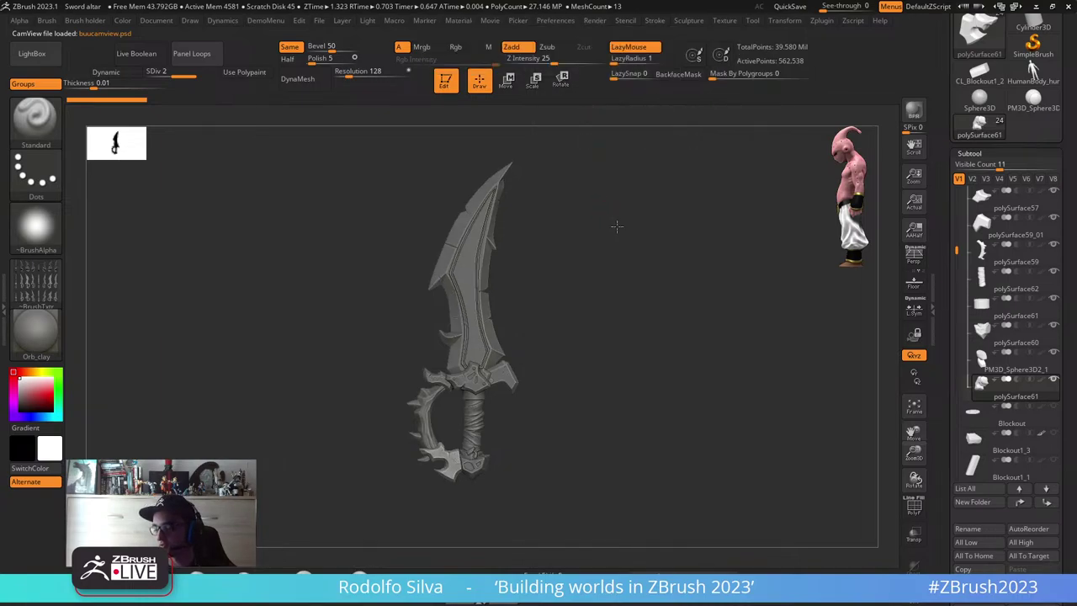
pyautogui.moveTo(616, 225); pyautogui.dragTo(723, 240)
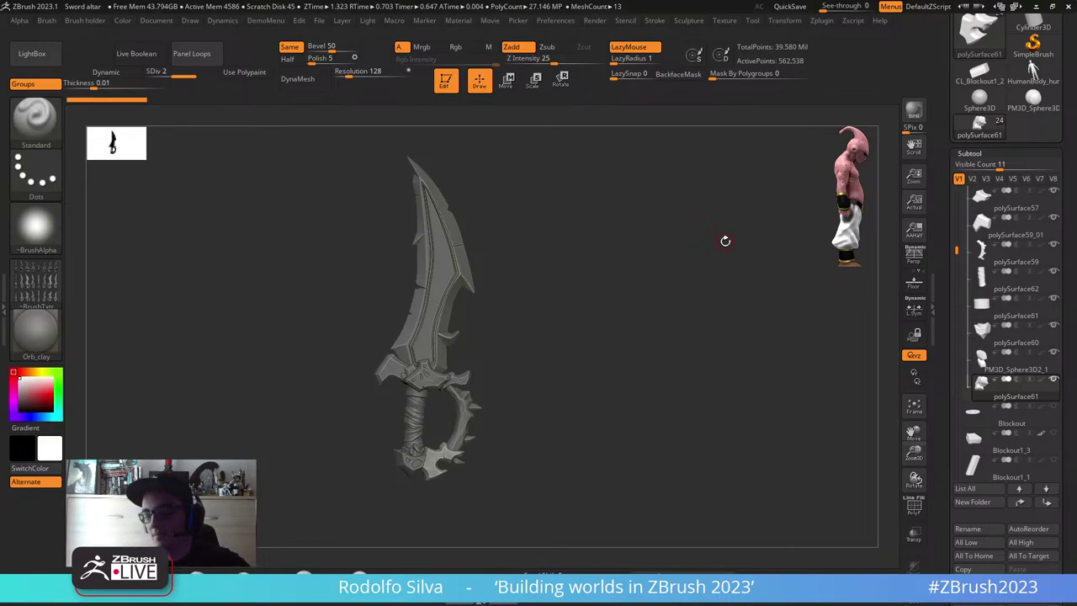
# - Try the silhouette Thumbnail Size at 147 while rotating the sword, and reduce it to 95
pyautogui.moveTo(127, 177); pyautogui.dragTo(239, 238)
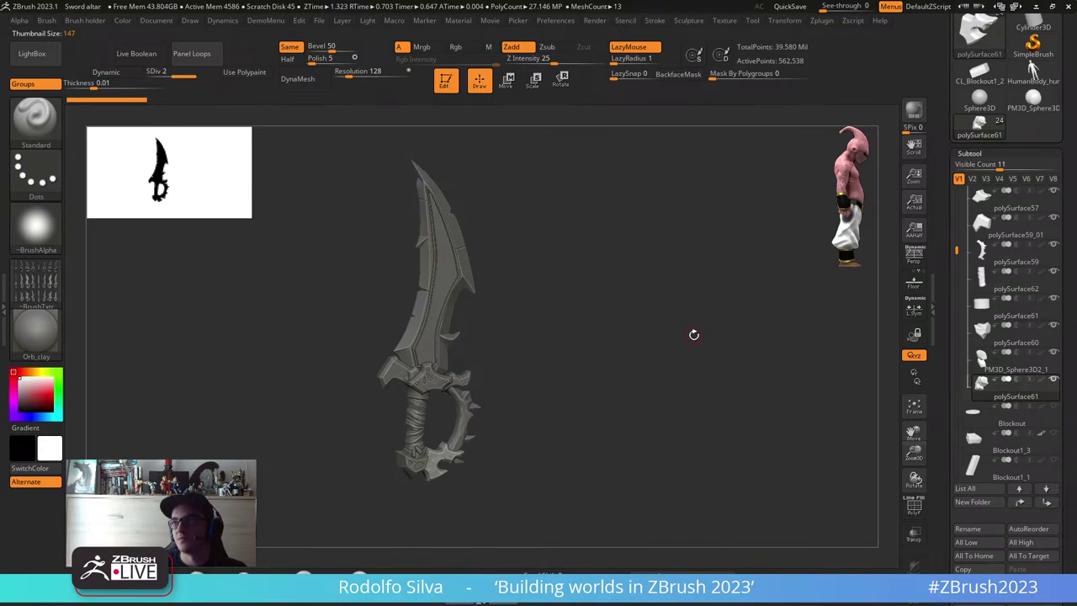
pyautogui.moveTo(694, 334); pyautogui.dragTo(615, 370)
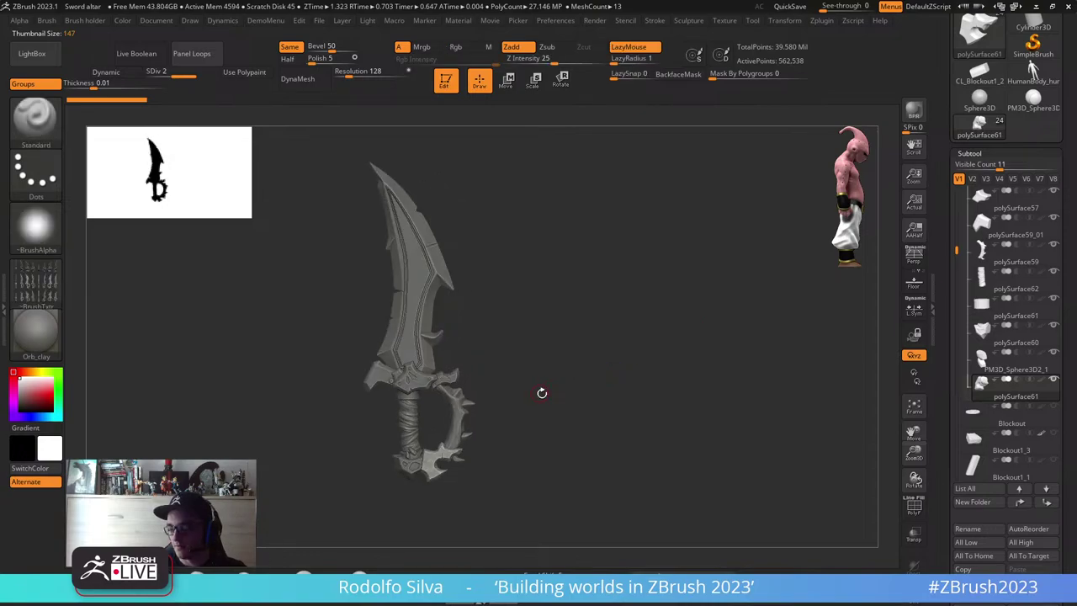
pyautogui.moveTo(541, 393); pyautogui.dragTo(566, 311)
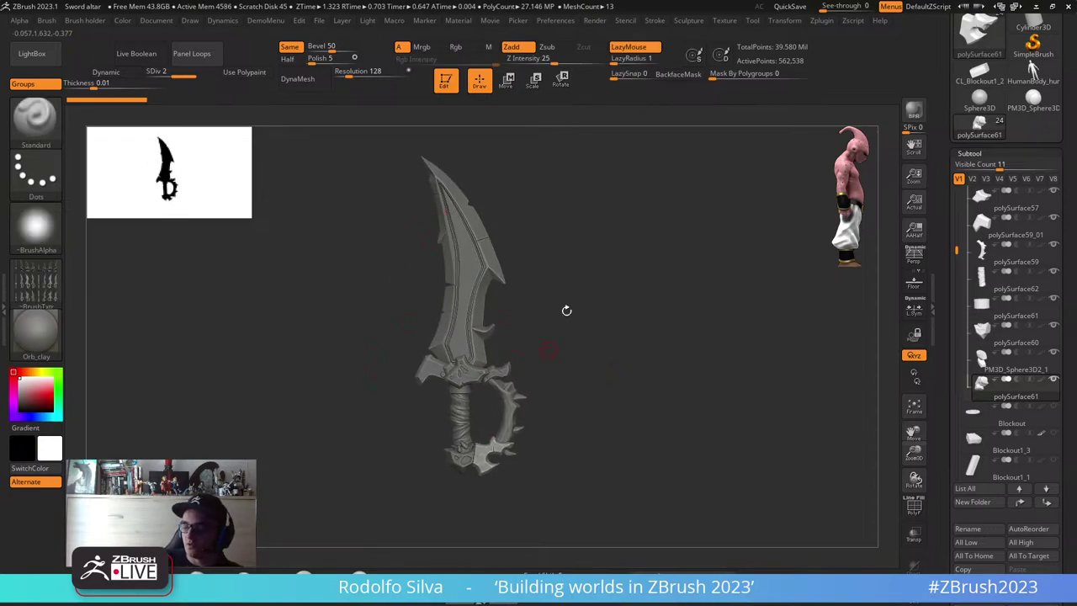
pyautogui.moveTo(205, 199); pyautogui.dragTo(146, 174)
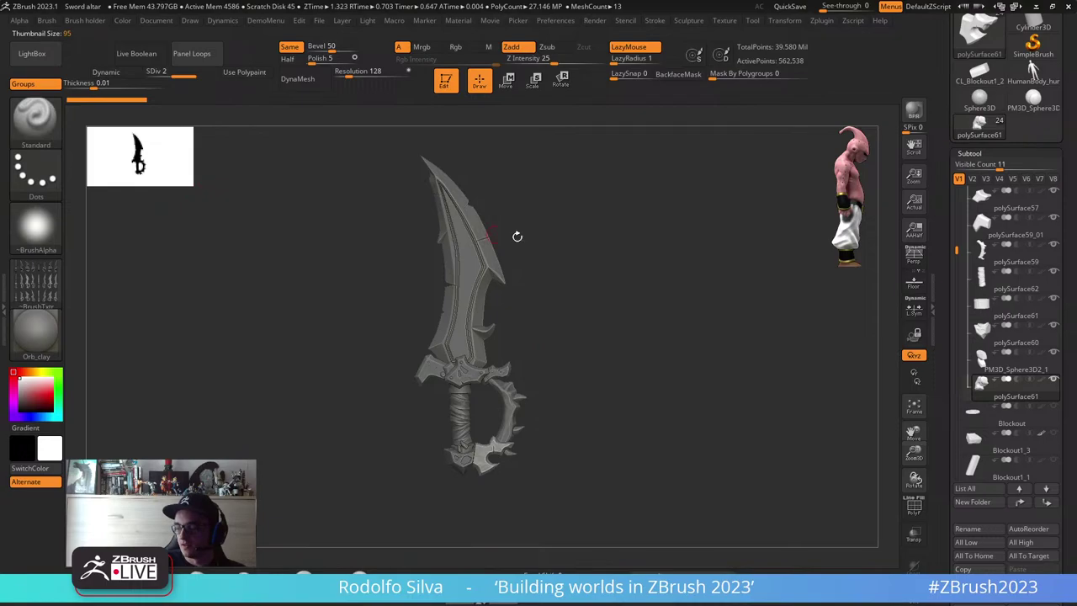
pyautogui.moveTo(517, 236); pyautogui.dragTo(665, 320)
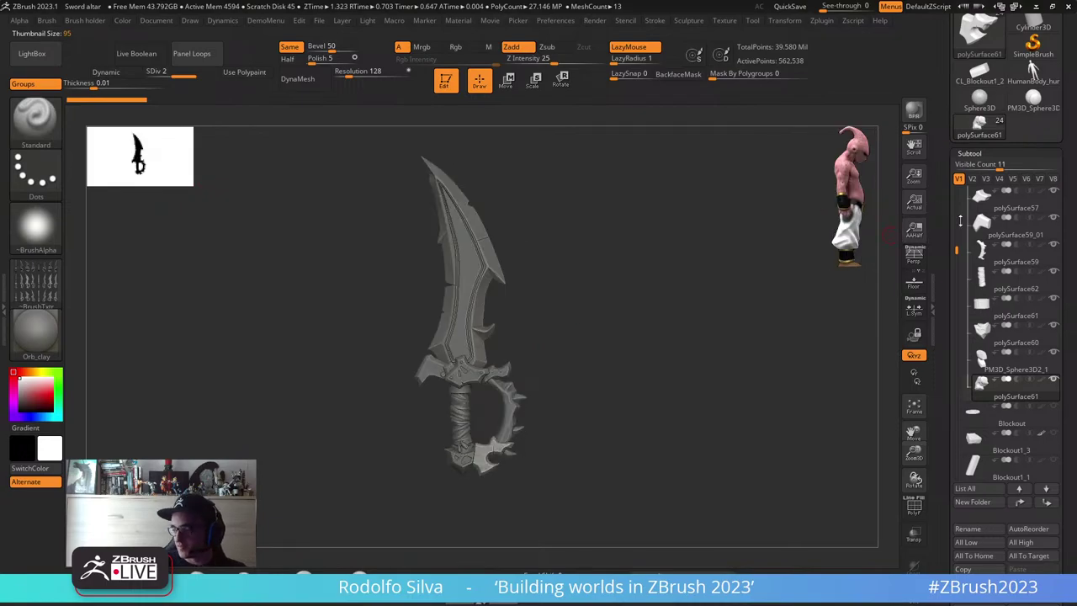
# - Make the hidden blockout subtools below polySurface61 visible to bring back the whole altar scene
pyautogui.click(972, 179)
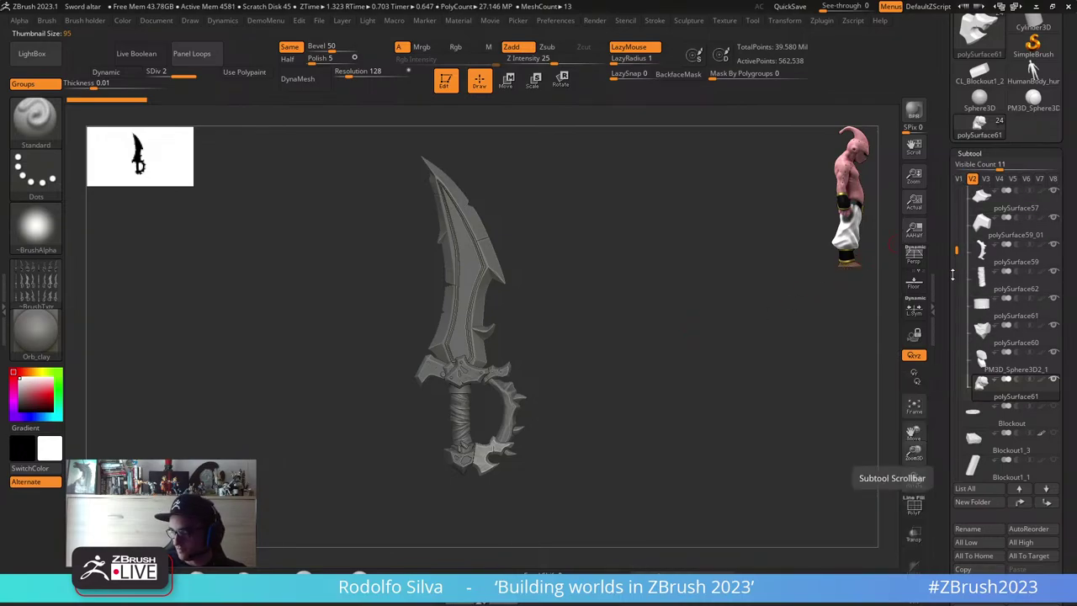
pyautogui.click(959, 178)
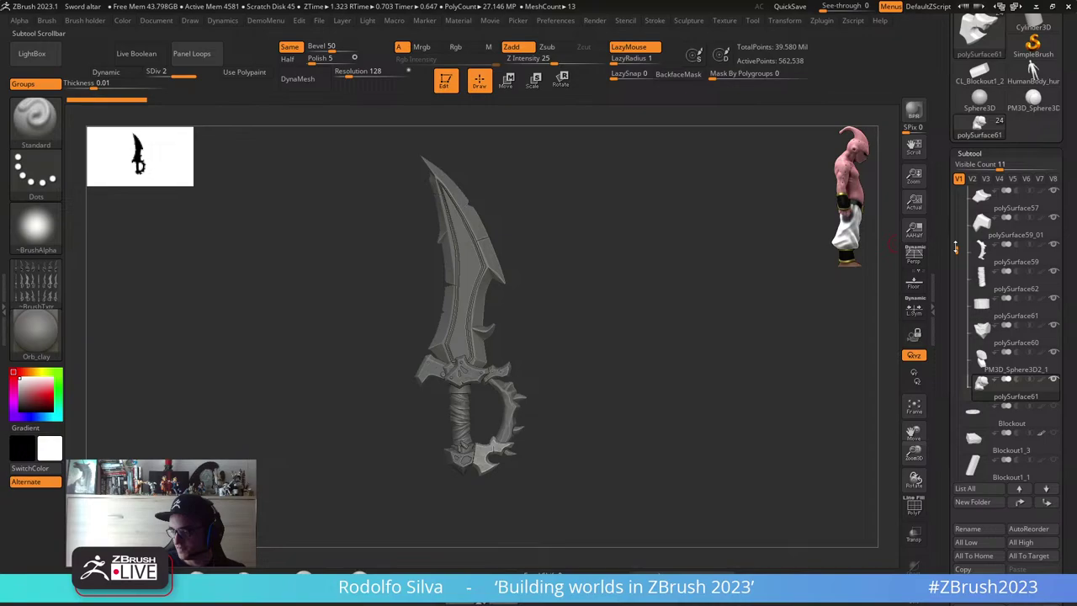
pyautogui.moveTo(955, 248); pyautogui.dragTo(956, 281)
pyautogui.keyDown('shift'); pyautogui.click(1053, 326); pyautogui.keyUp('shift')
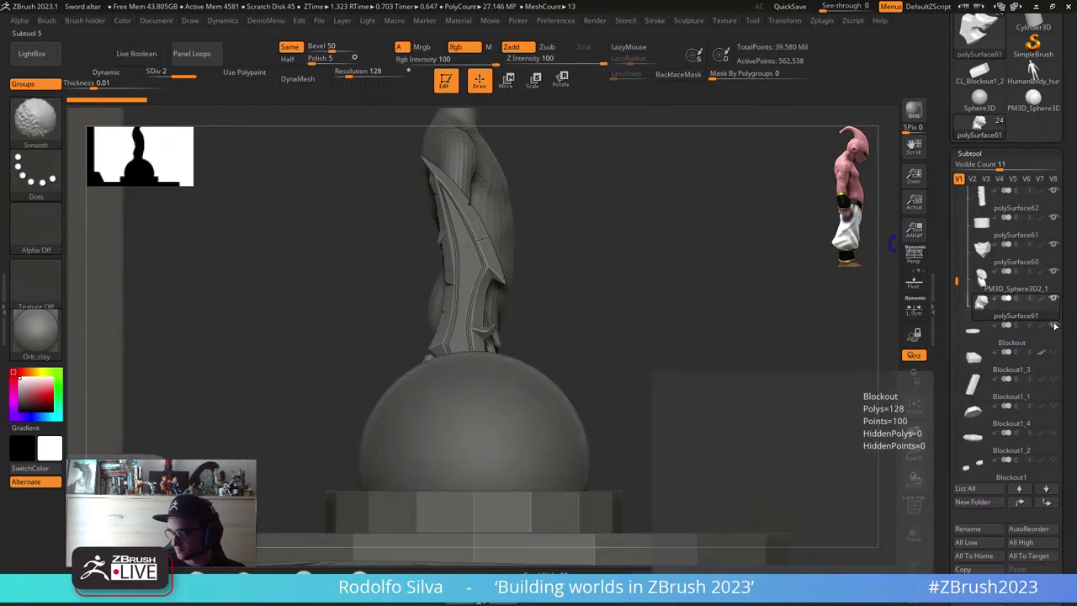
pyautogui.keyDown('shift'); pyautogui.click(1054, 325); pyautogui.keyUp('shift')
pyautogui.moveTo(790, 379); pyautogui.dragTo(695, 334)
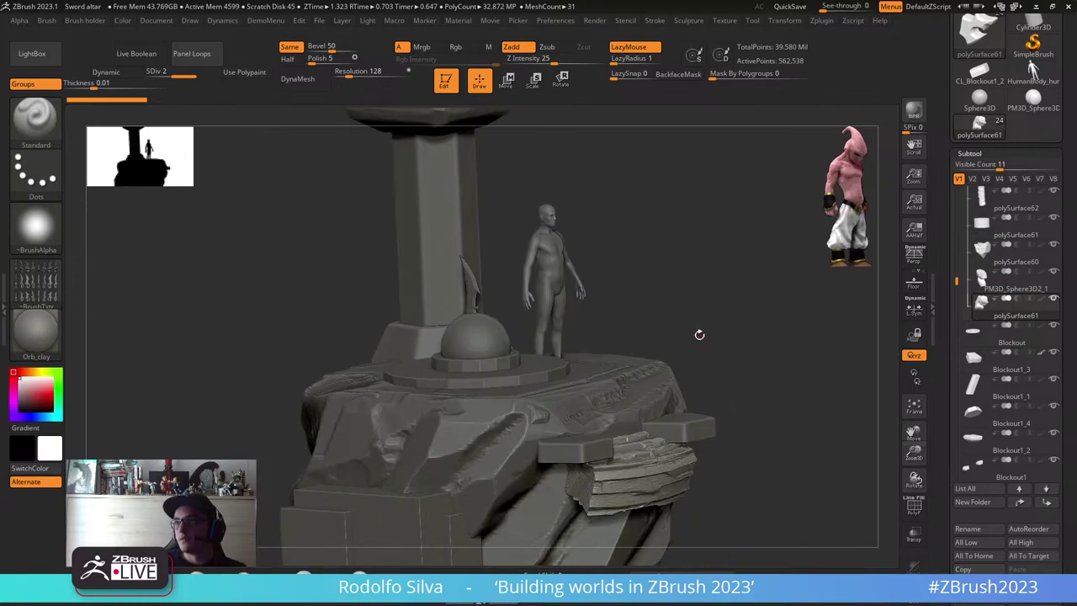
pyautogui.moveTo(740, 337); pyautogui.dragTo(748, 399)
# - Select the Blockout_Cliff2_1 subtool and frame it on its own with PolyFrame turned on
pyautogui.keyDown('alt'); pyautogui.click(496, 347); pyautogui.keyUp('alt')
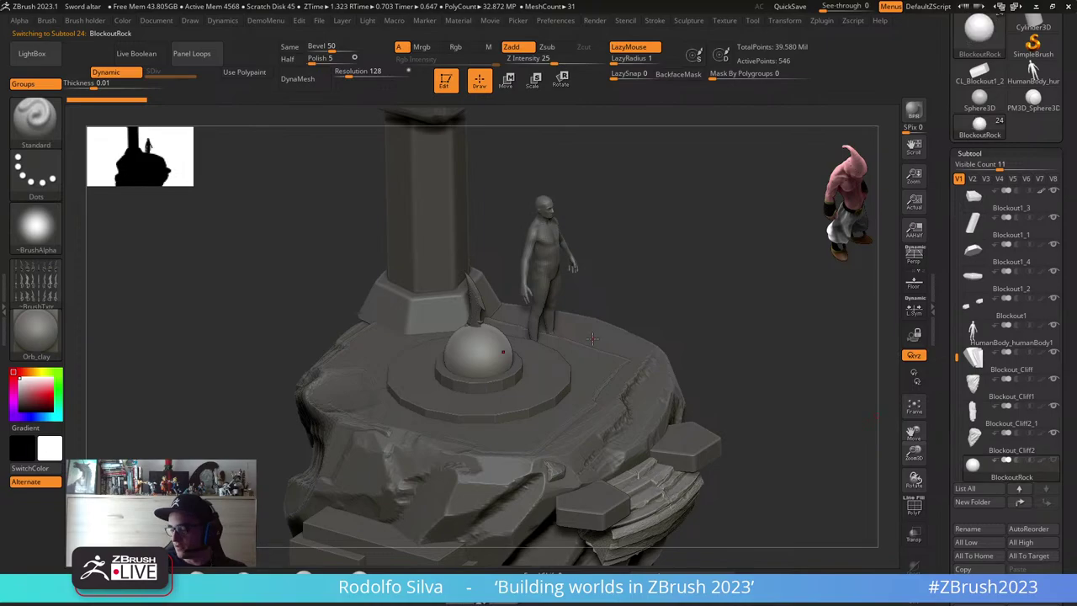
pyautogui.keyDown('alt'); pyautogui.moveTo(592, 338); pyautogui.dragTo(587, 113, button='right'); pyautogui.keyUp('alt')
pyautogui.keyDown('alt'); pyautogui.click(497, 421); pyautogui.keyUp('alt')
pyautogui.keyDown('alt'); pyautogui.moveTo(509, 434); pyautogui.dragTo(588, 336, button='right'); pyautogui.keyUp('alt')
pyautogui.hotkey('shift', 'f')
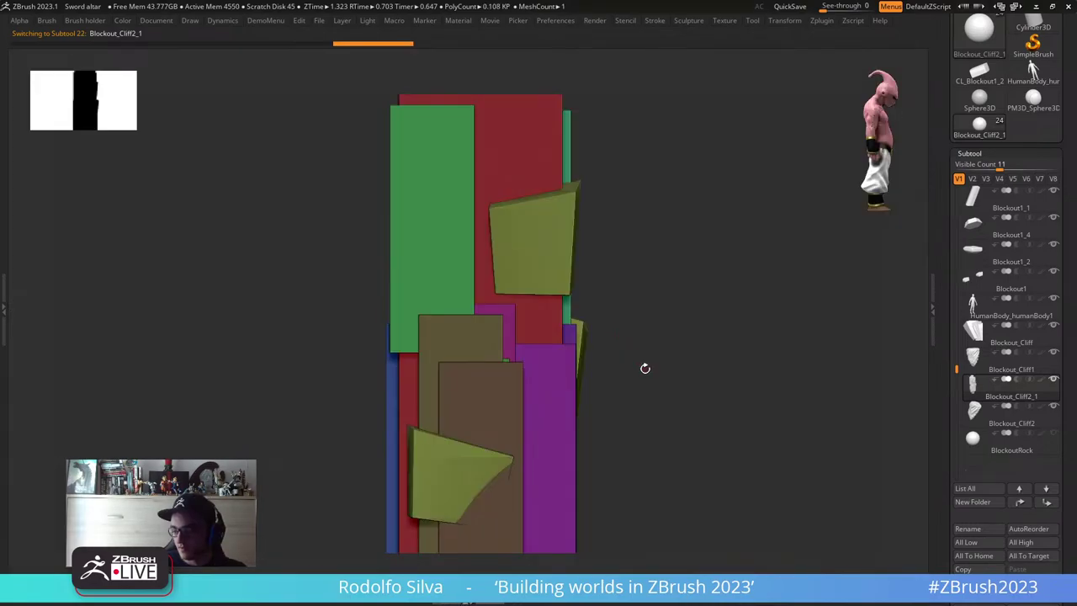
pyautogui.press('f')
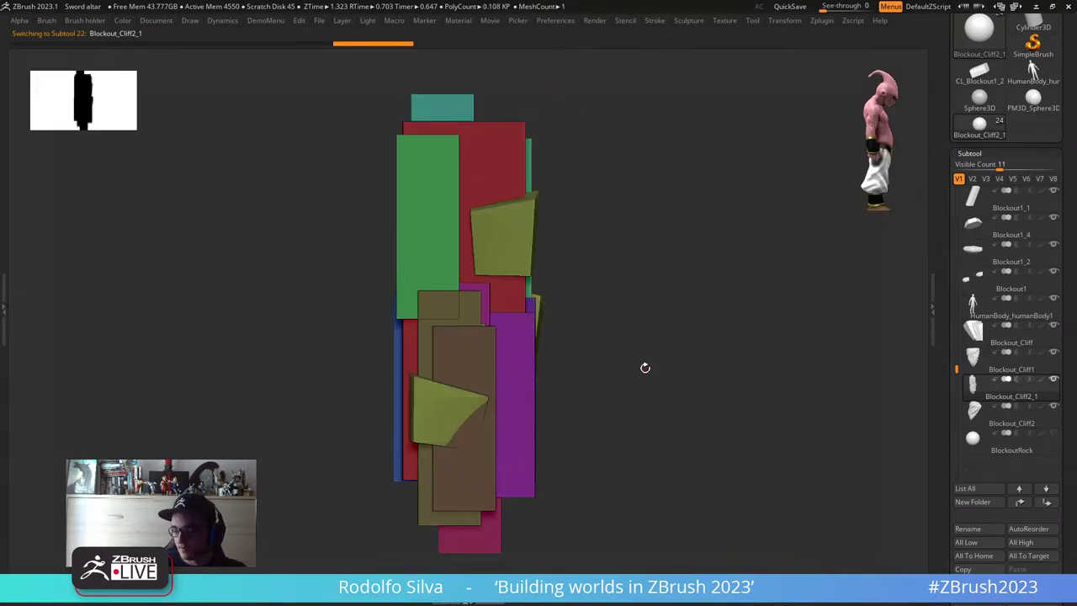
# - Bring back the interface around the canvas and examine the stacked blocks of Blockout_Cliff2_1 from several sides
pyautogui.moveTo(645, 367); pyautogui.dragTo(614, 365, button='right')
pyautogui.press('Tab')
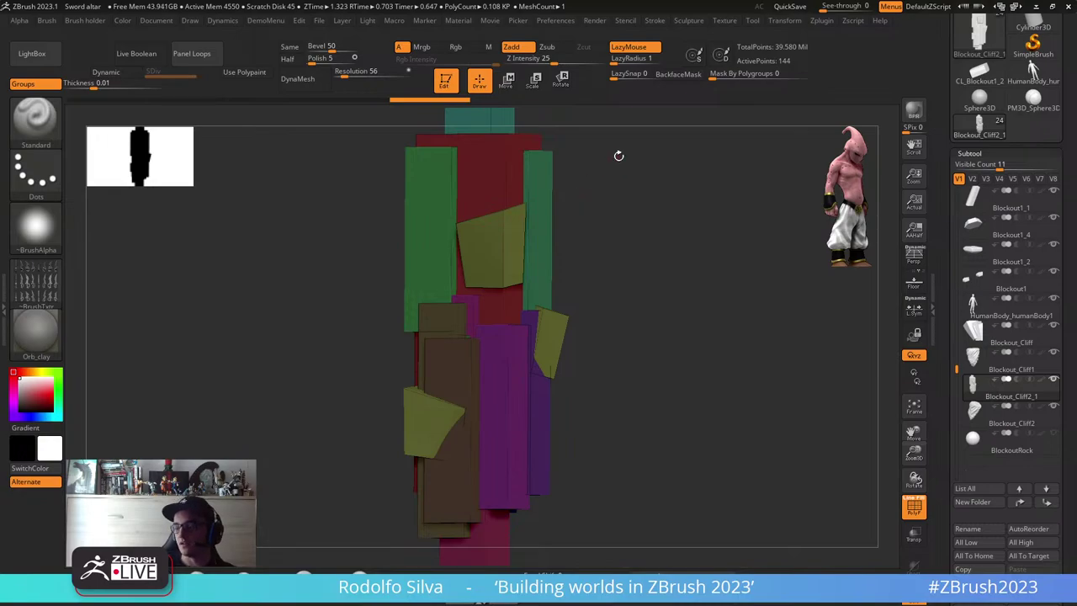
pyautogui.moveTo(613, 172); pyautogui.dragTo(528, 203)
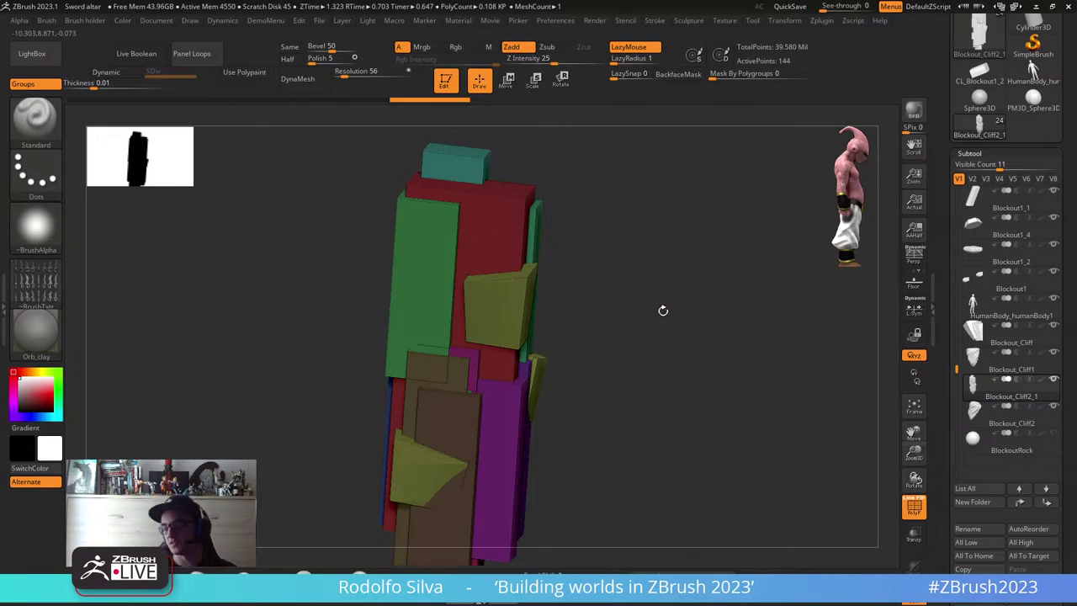
pyautogui.moveTo(663, 315); pyautogui.dragTo(605, 288)
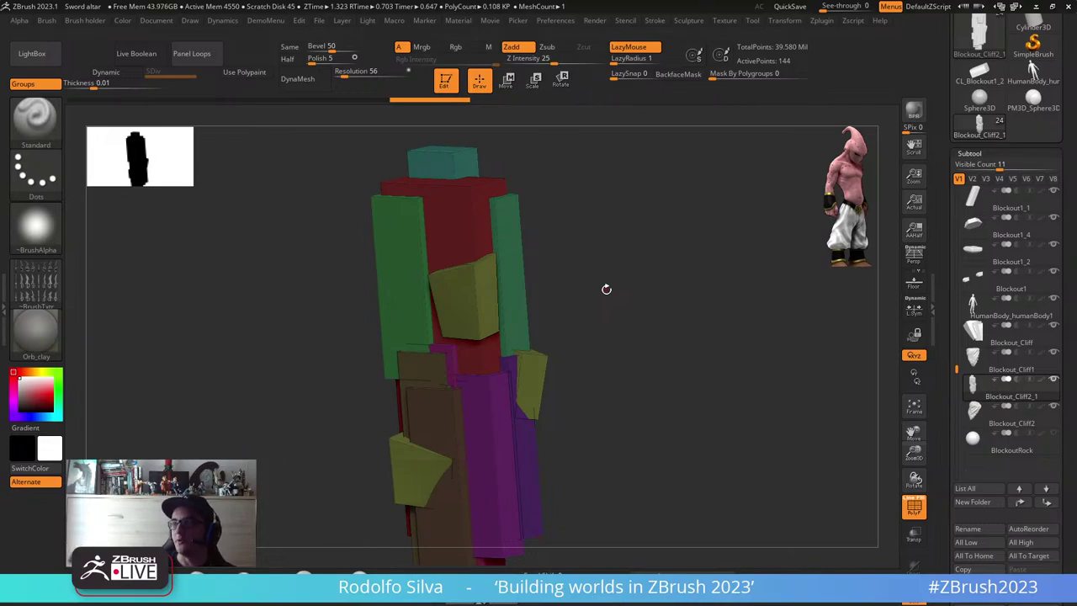
pyautogui.moveTo(606, 289); pyautogui.dragTo(626, 321)
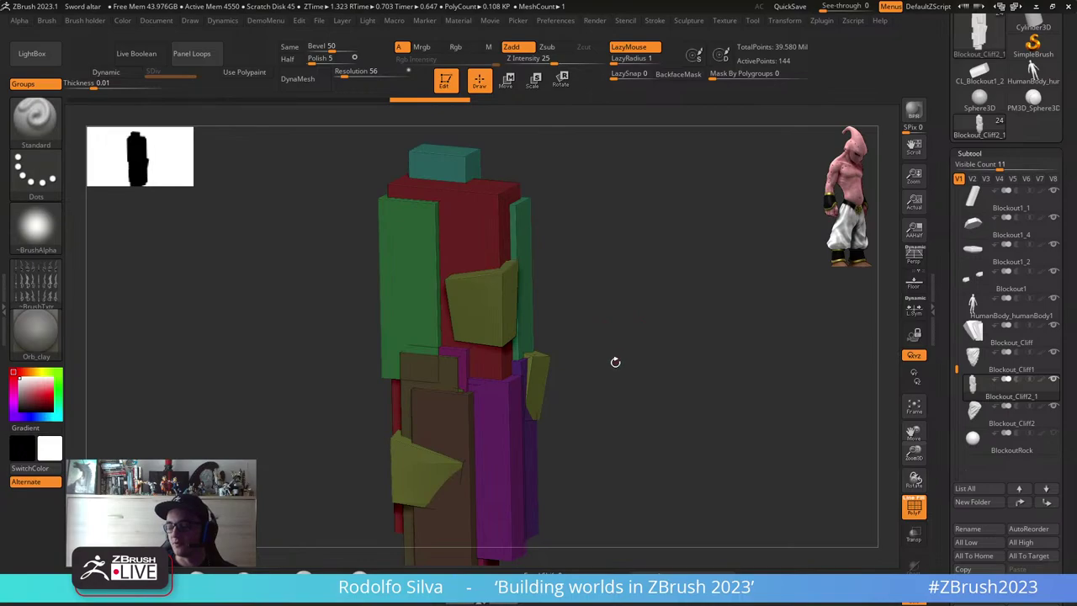
pyautogui.moveTo(615, 362); pyautogui.dragTo(621, 383)
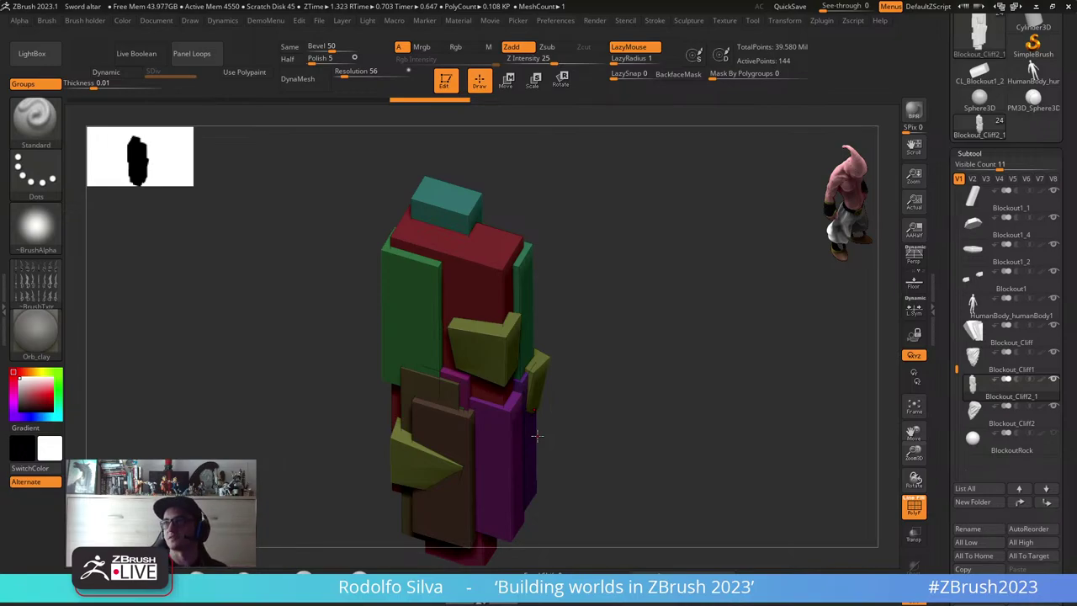
pyautogui.moveTo(537, 435); pyautogui.dragTo(640, 287)
# - Turn on Dynamic Subdivision for the Blockout_Cliff2_1 blocks
pyautogui.press('d')
pyautogui.press('ctrl')
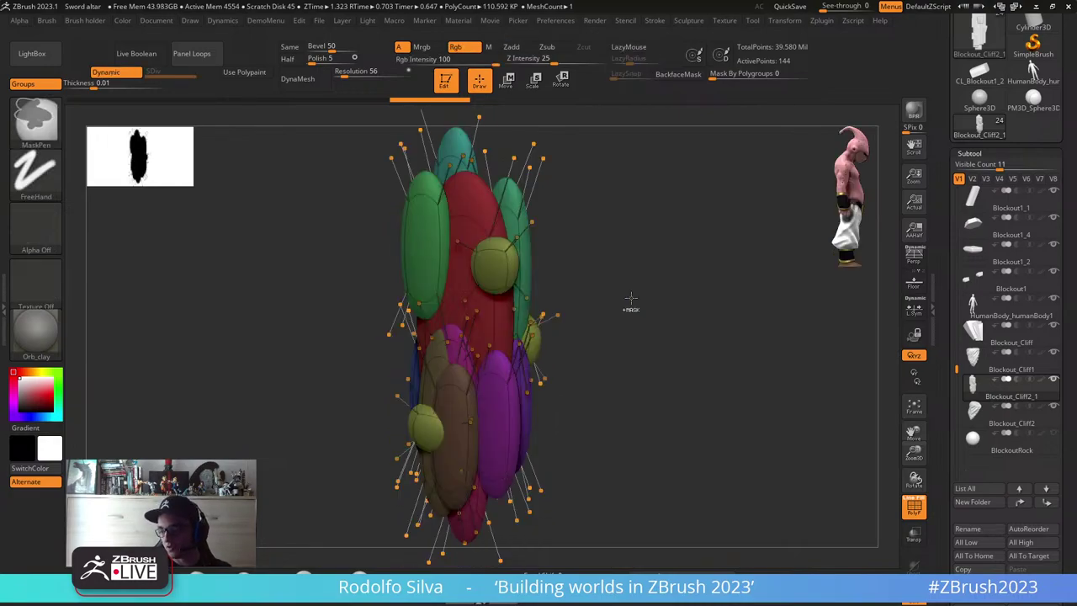
pyautogui.press('shift')
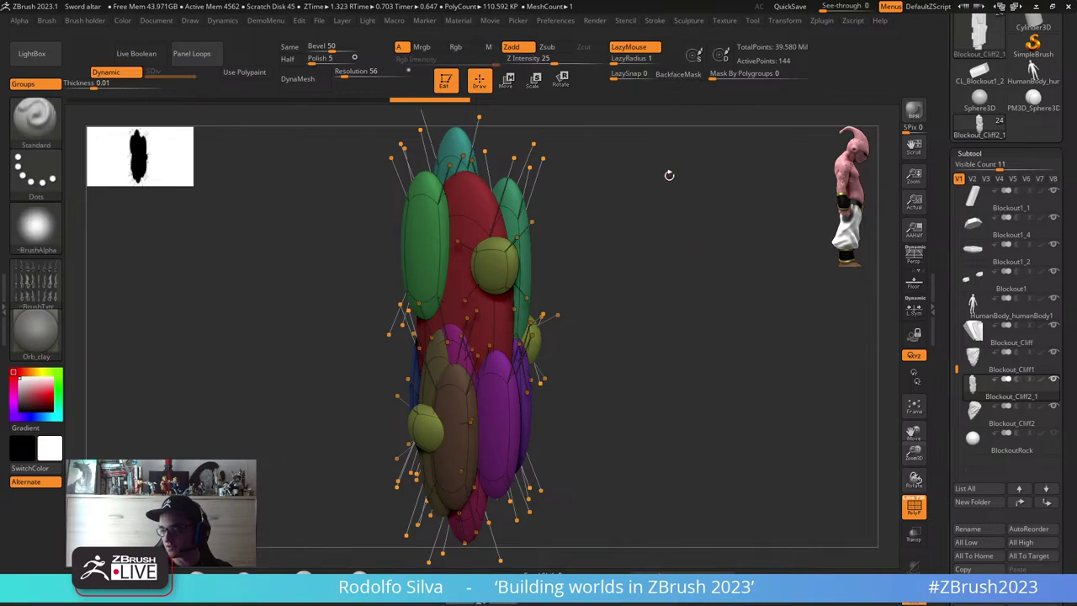
# - Crease the cliff blocks' edges with CTolerance 77, SmoothSubdiv 6 and CreaseLvl 4, and turn PolyFrame off
pyautogui.press('space')
pyautogui.moveTo(731, 253); pyautogui.dragTo(733, 230)
pyautogui.scroll(-3, 732, 229)
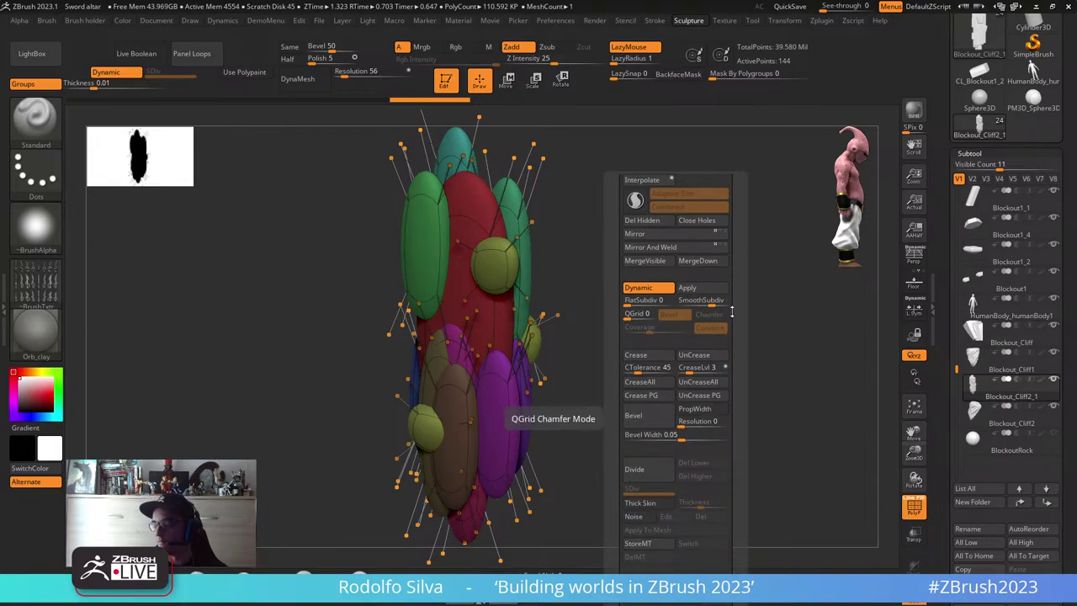
pyautogui.scroll(3, 733, 311)
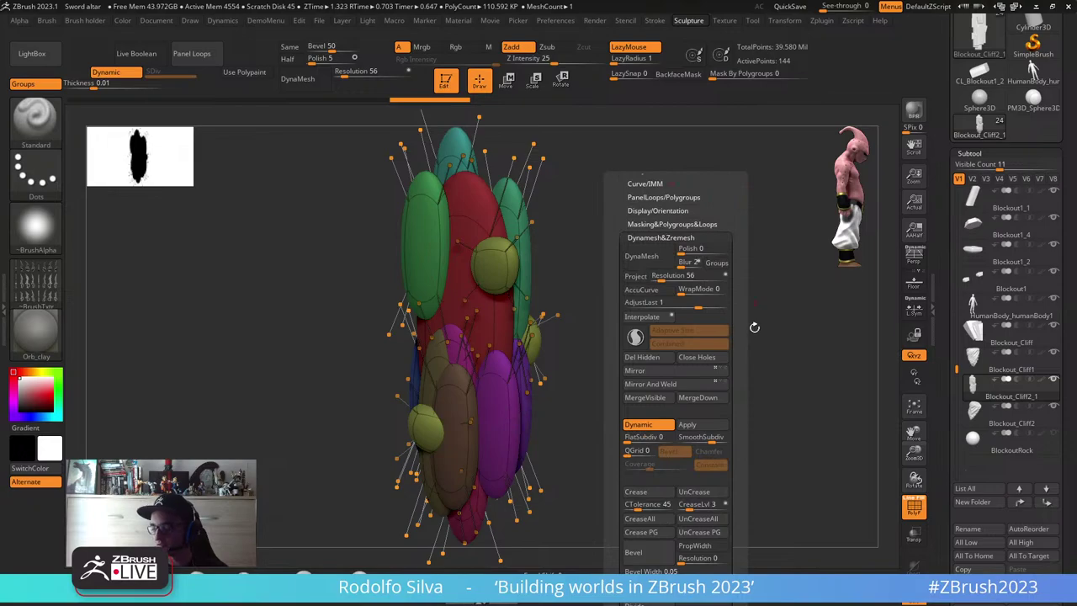
pyautogui.scroll(-3, 715, 336)
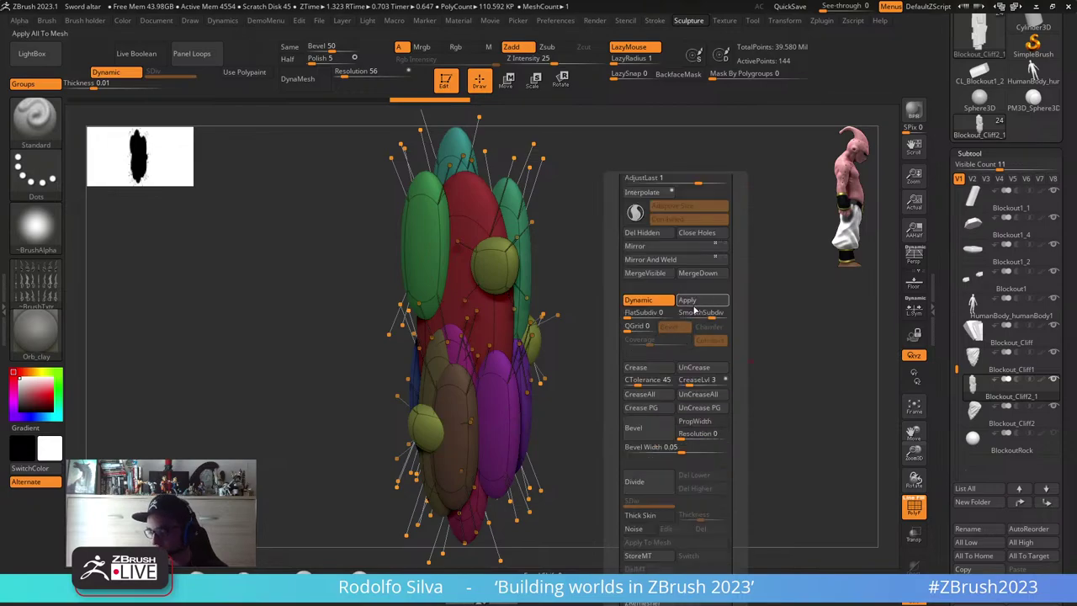
pyautogui.moveTo(669, 381); pyautogui.dragTo(646, 383)
pyautogui.click(656, 368)
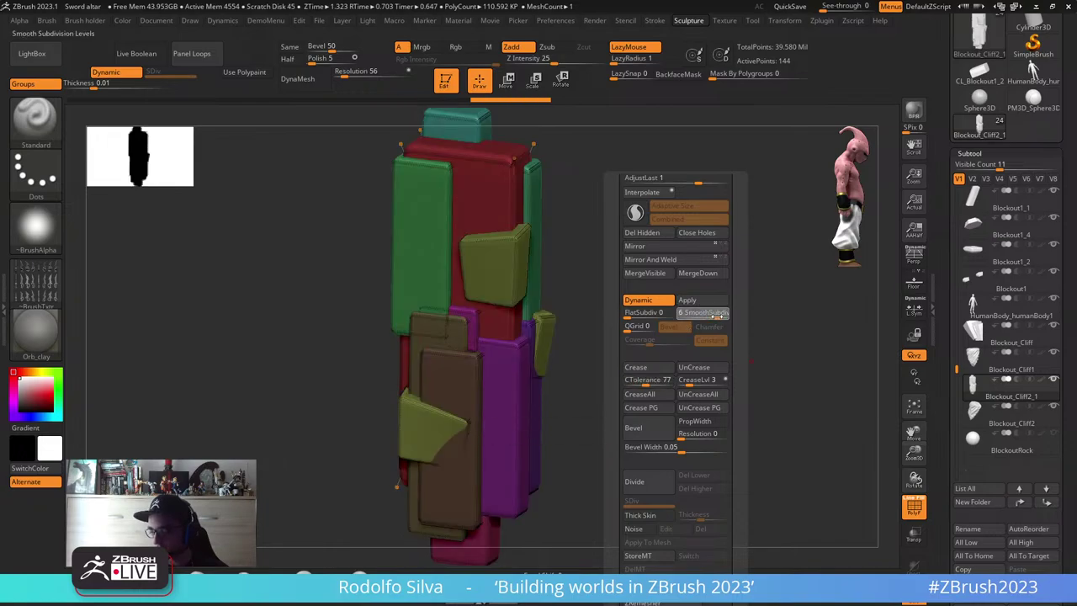
pyautogui.click(690, 383)
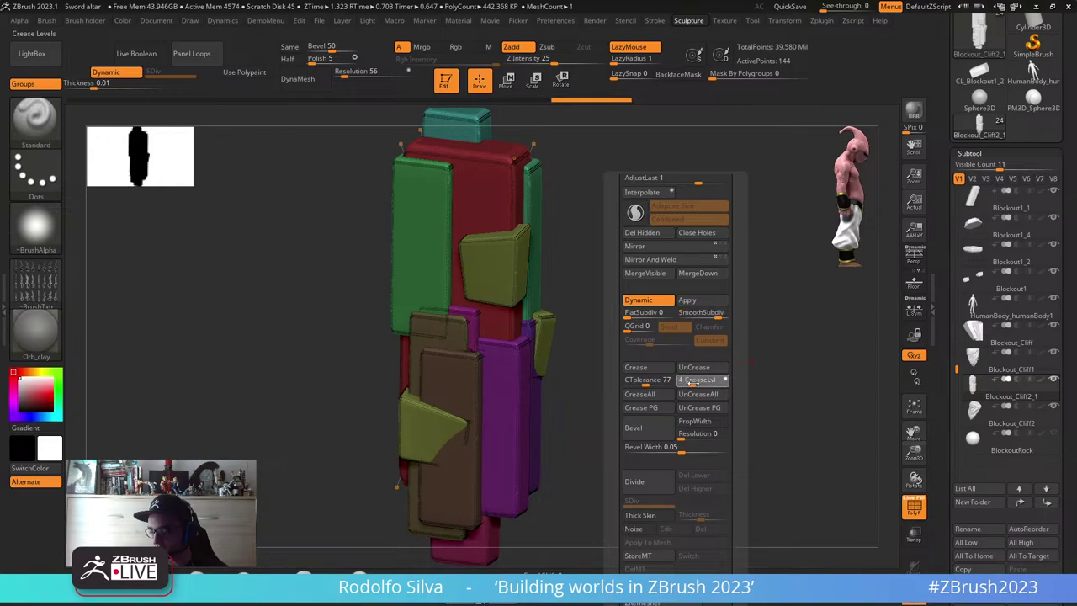
pyautogui.hotkey('shift', 'f')
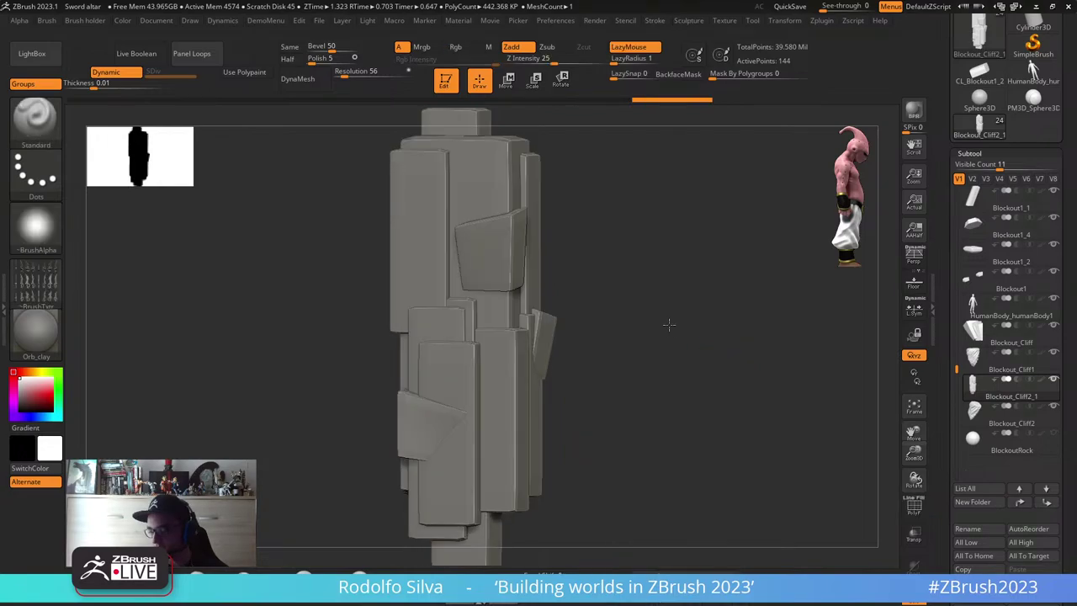
# - Try masking all the cliff blocks except the small middle one for the Move gizmo, and clear the mask
pyautogui.moveTo(668, 324); pyautogui.dragTo(690, 370)
pyautogui.press('w')
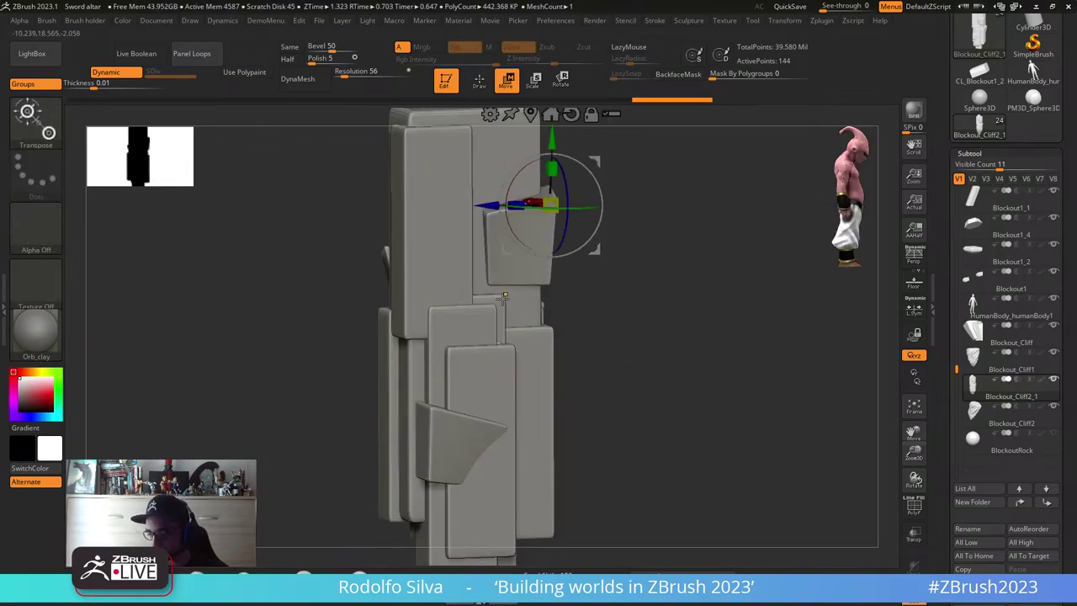
pyautogui.keyDown('ctrl'); pyautogui.click(502, 299); pyautogui.keyUp('ctrl')
pyautogui.moveTo(502, 299); pyautogui.dragTo(551, 250, button='right')
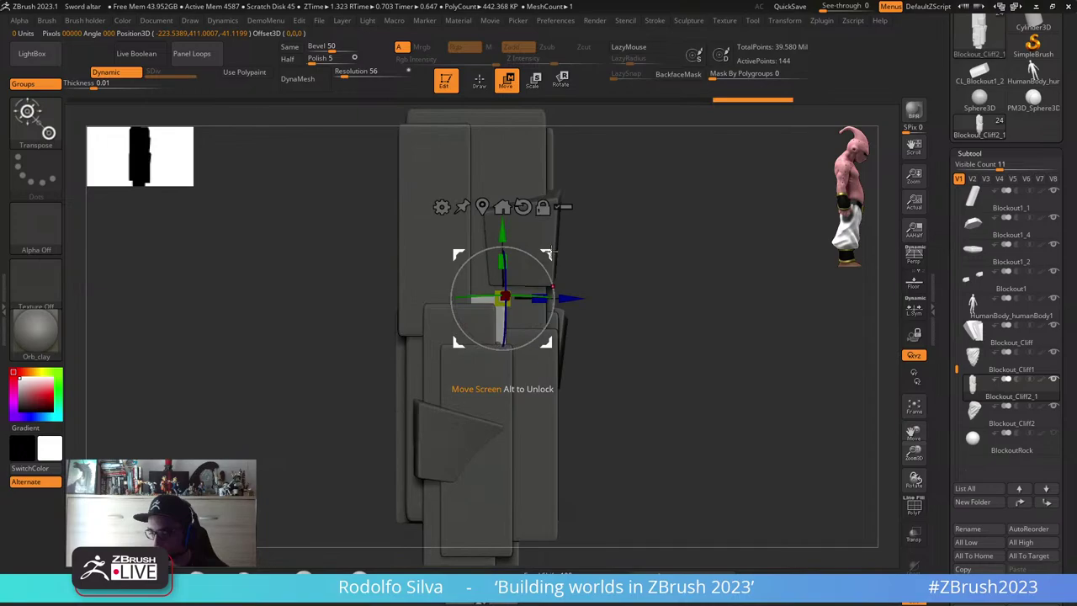
pyautogui.moveTo(589, 273); pyautogui.dragTo(629, 268)
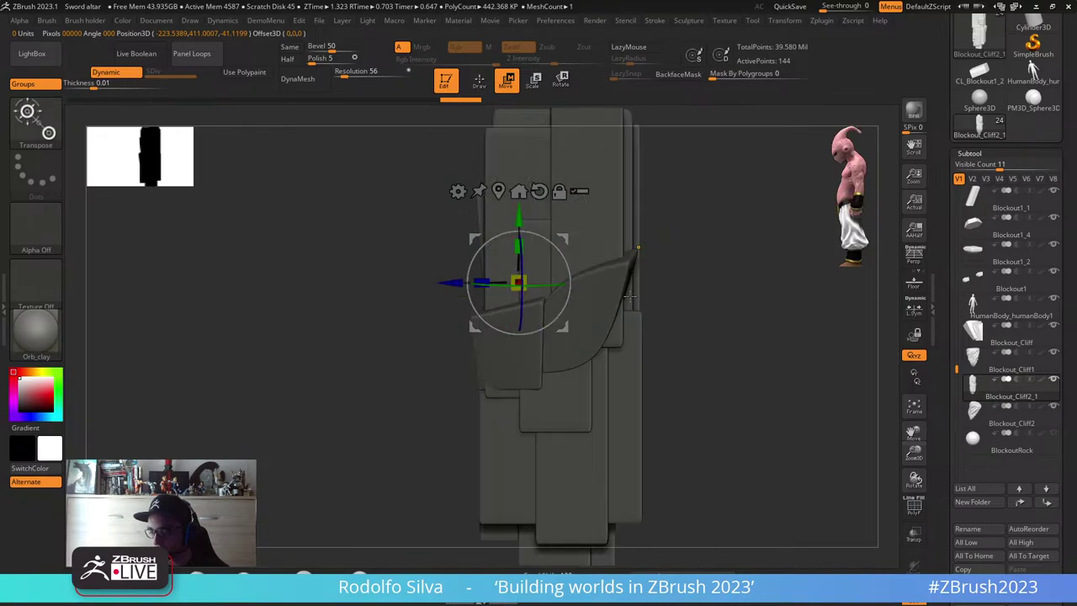
pyautogui.keyDown('ctrl'); pyautogui.moveTo(689, 304); pyautogui.dragTo(729, 317); pyautogui.keyUp('ctrl')
# - Crease the cliff mesh again and mask everything except the protruding angled slabs
pyautogui.hotkey('ctrl', 'space')
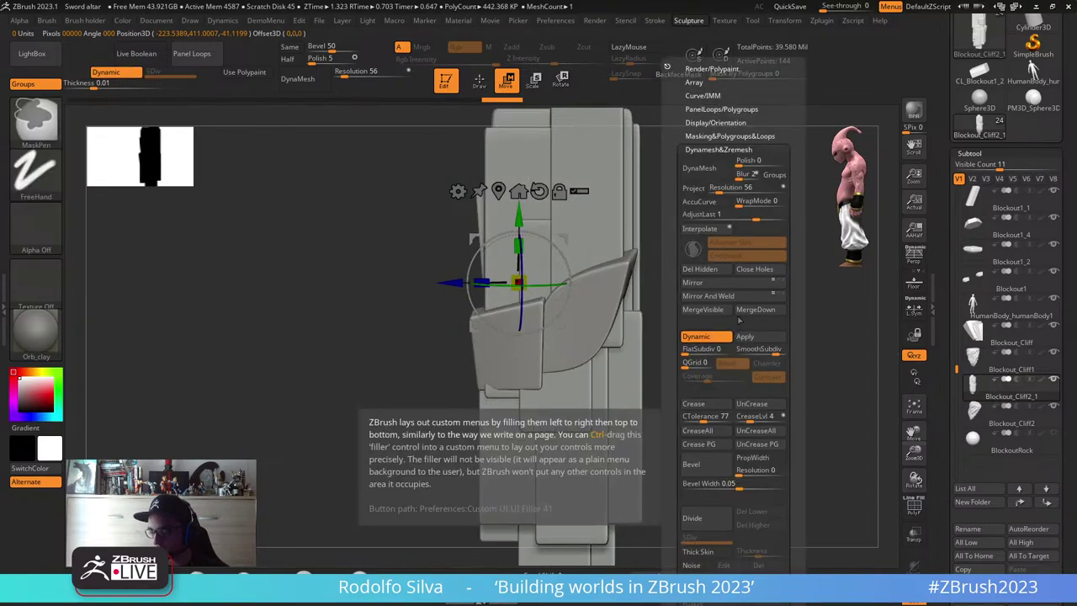
pyautogui.click(715, 404)
pyautogui.moveTo(686, 385)
pyautogui.mouseDown()
pyautogui.moveTo(755, 372)
pyautogui.moveTo(651, 356)
pyautogui.moveTo(761, 352)
pyautogui.moveTo(396, 505)
pyautogui.mouseUp()
pyautogui.press('q')
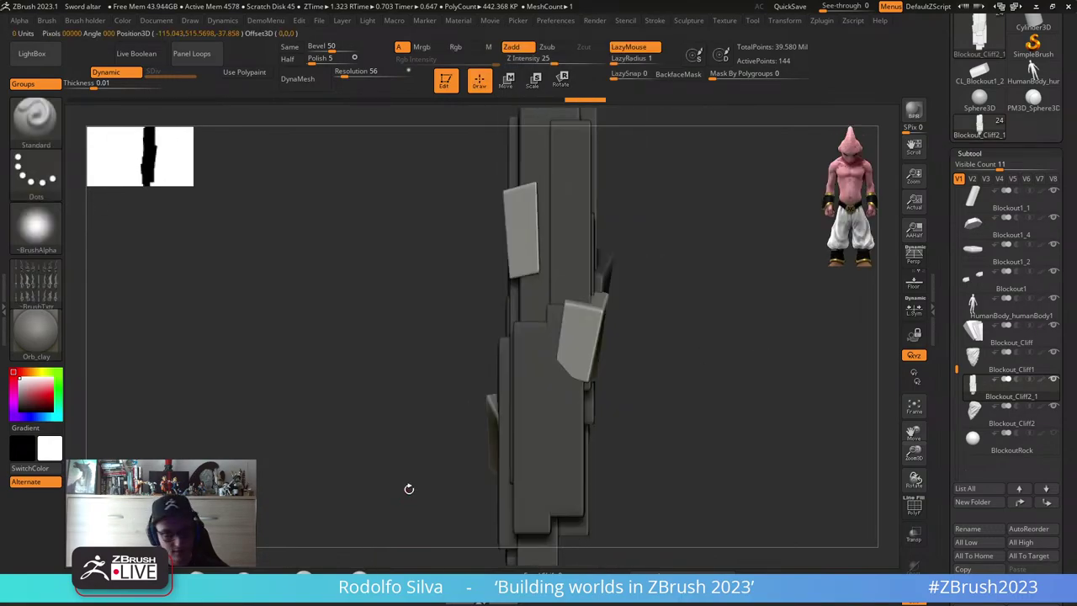
# - Pull the lower corner of the unmasked angled slab downward into a tapered point with the Move brush
pyautogui.press('b')
pyautogui.press('m')
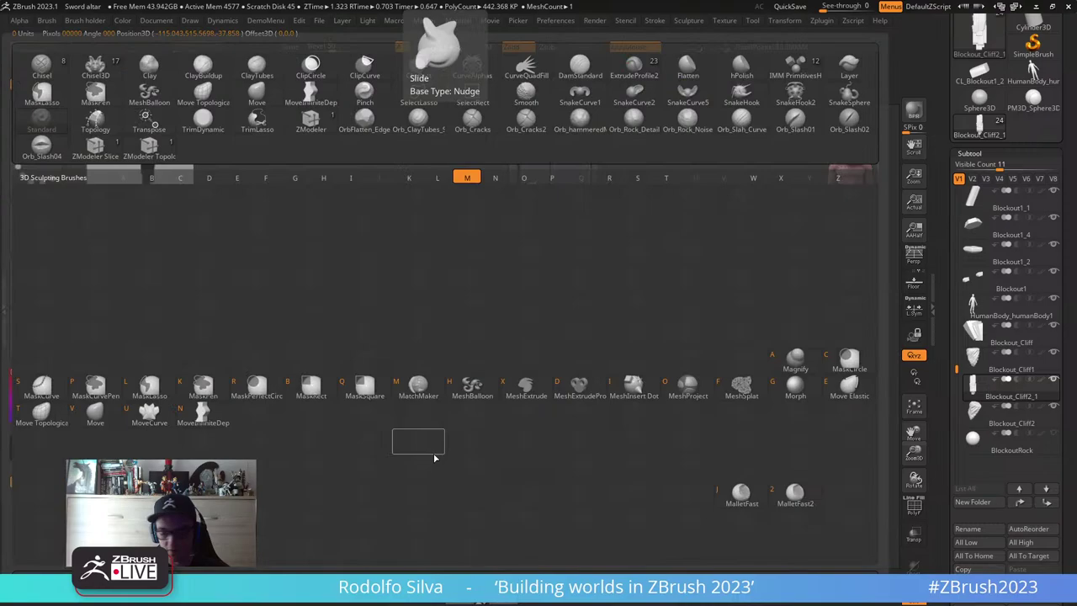
pyautogui.press('v')
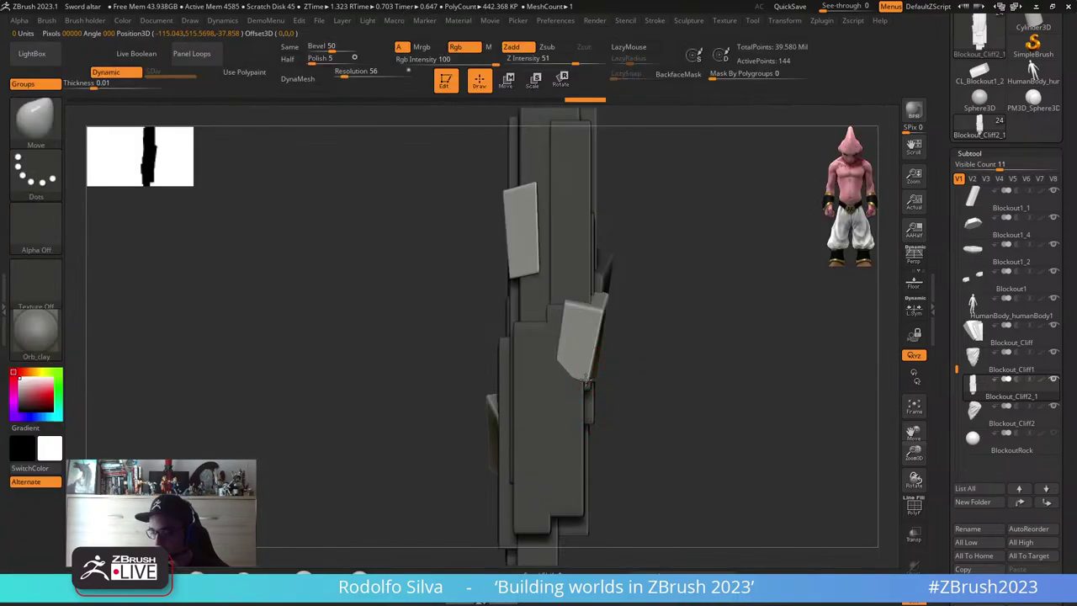
pyautogui.moveTo(583, 385)
pyautogui.mouseDown(button='right')
pyautogui.moveTo(638, 380)
pyautogui.moveTo(524, 420)
pyautogui.moveTo(536, 417)
pyautogui.moveTo(546, 346)
pyautogui.moveTo(665, 353)
pyautogui.moveTo(637, 351)
pyautogui.mouseUp(button='right')
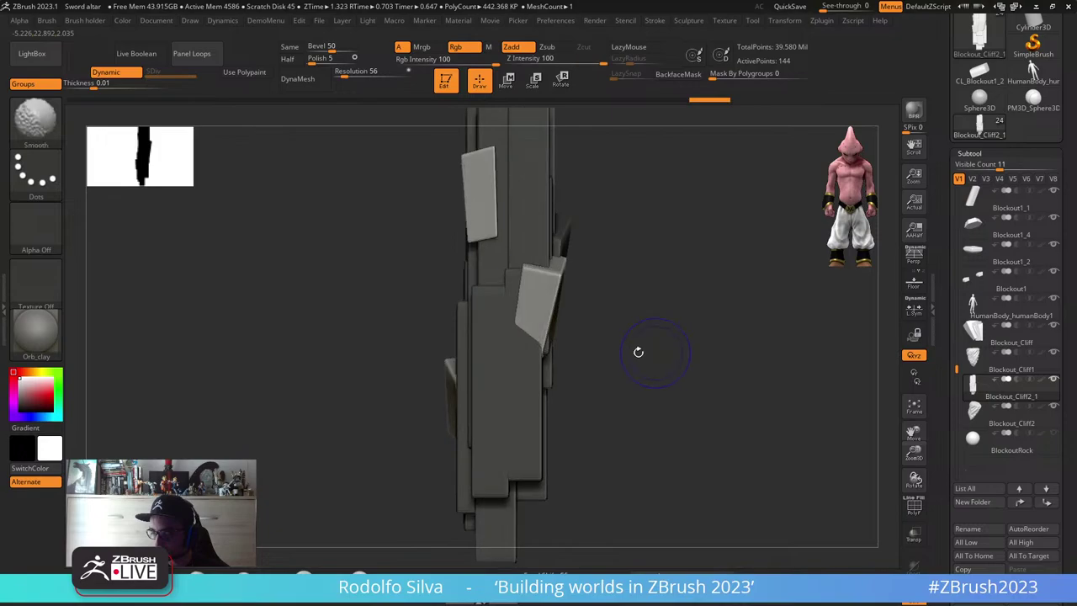
pyautogui.moveTo(547, 352); pyautogui.dragTo(547, 411)
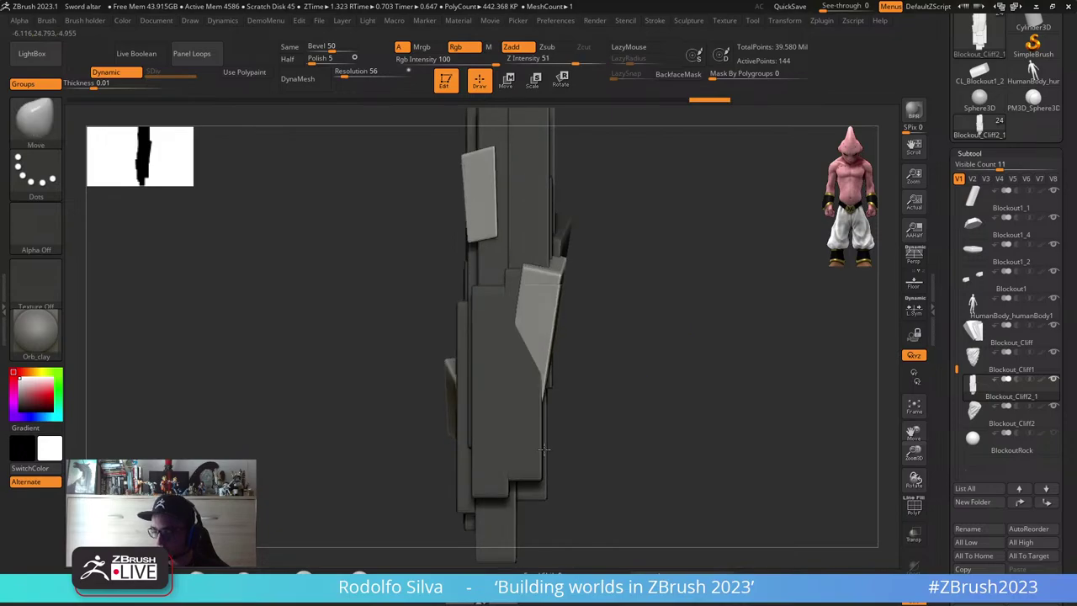
pyautogui.moveTo(545, 450); pyautogui.dragTo(702, 360, button='right')
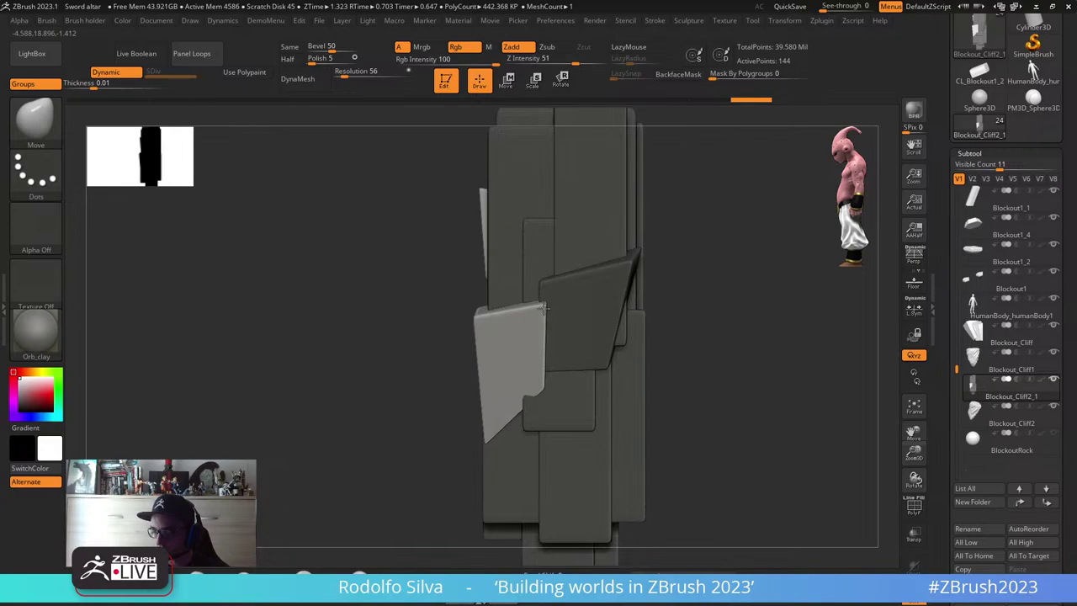
# - Clear the mask and mask every cliff block except the neighbouring angled slab, returning to the Move brush
pyautogui.keyDown('alt'); pyautogui.click(633, 304); pyautogui.keyUp('alt')
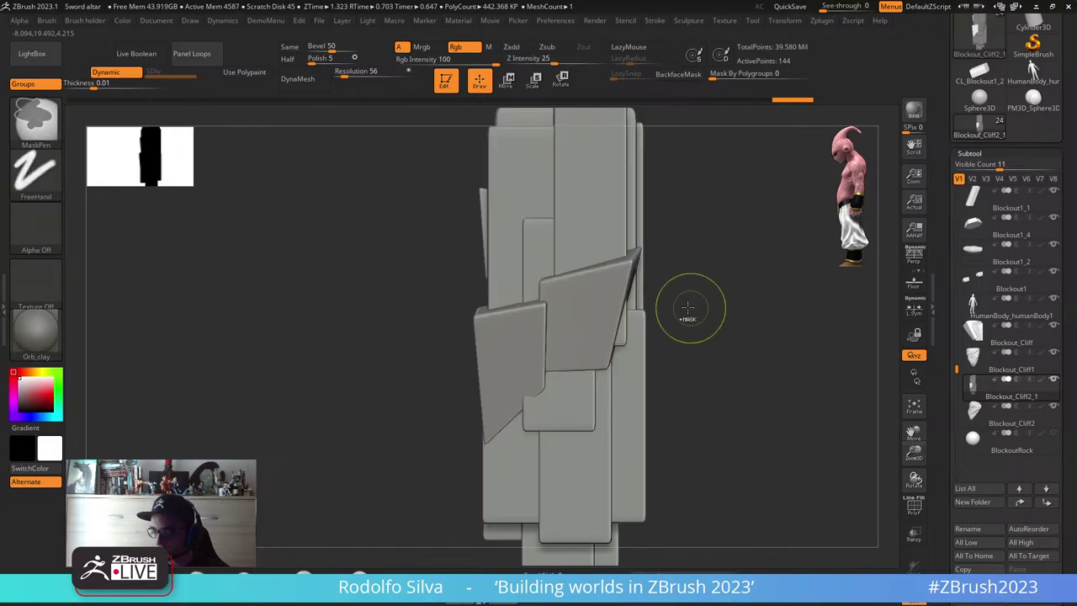
pyautogui.keyDown('alt'); pyautogui.click(639, 294); pyautogui.keyUp('alt')
pyautogui.press('w')
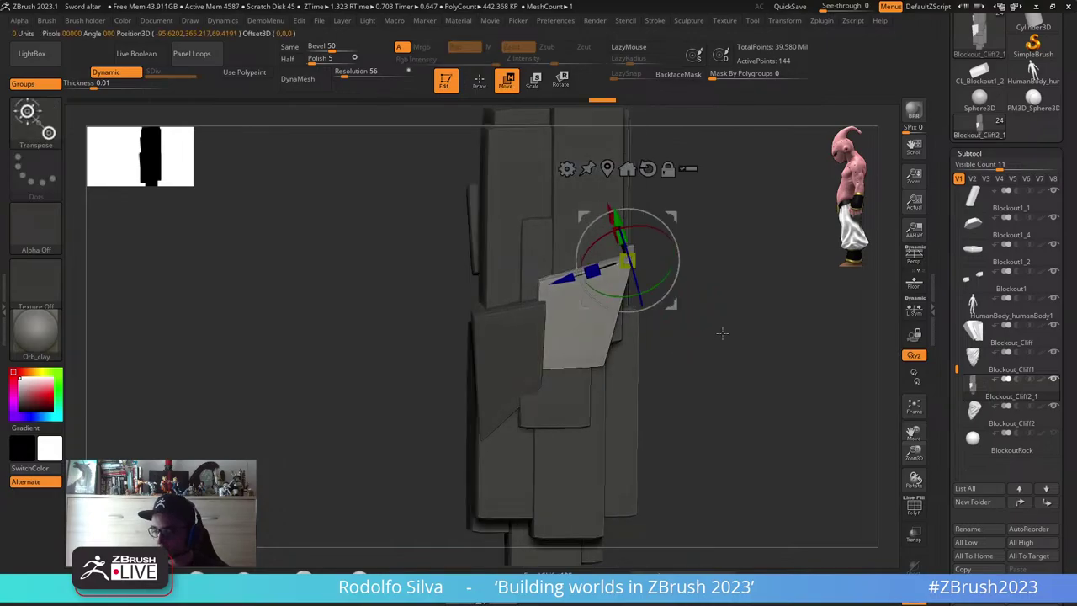
pyautogui.press('q')
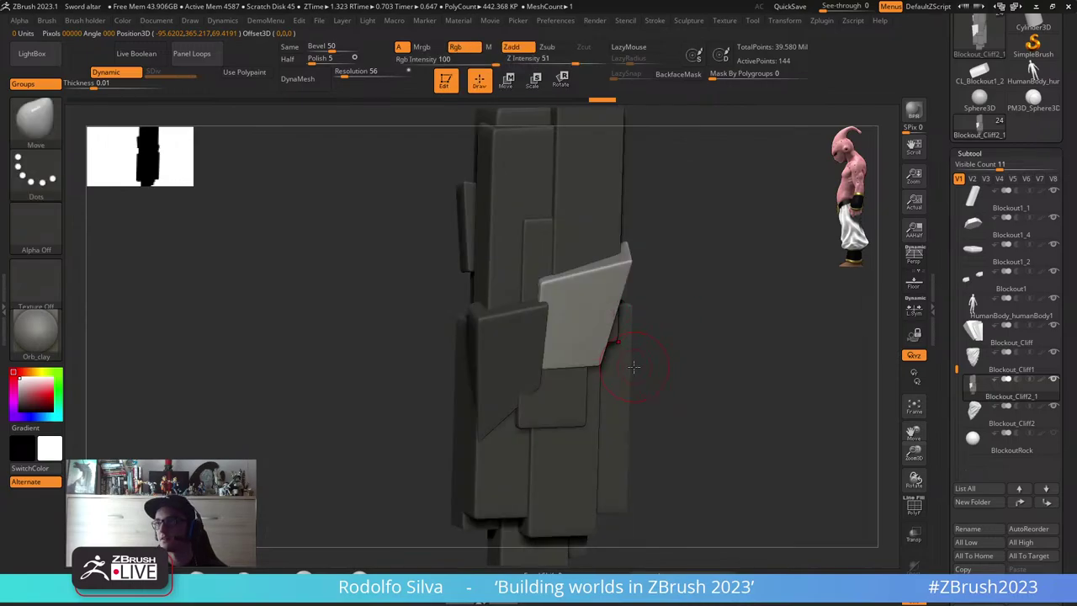
pyautogui.keyDown('shift'); pyautogui.moveTo(635, 367); pyautogui.dragTo(676, 354); pyautogui.keyUp('shift')
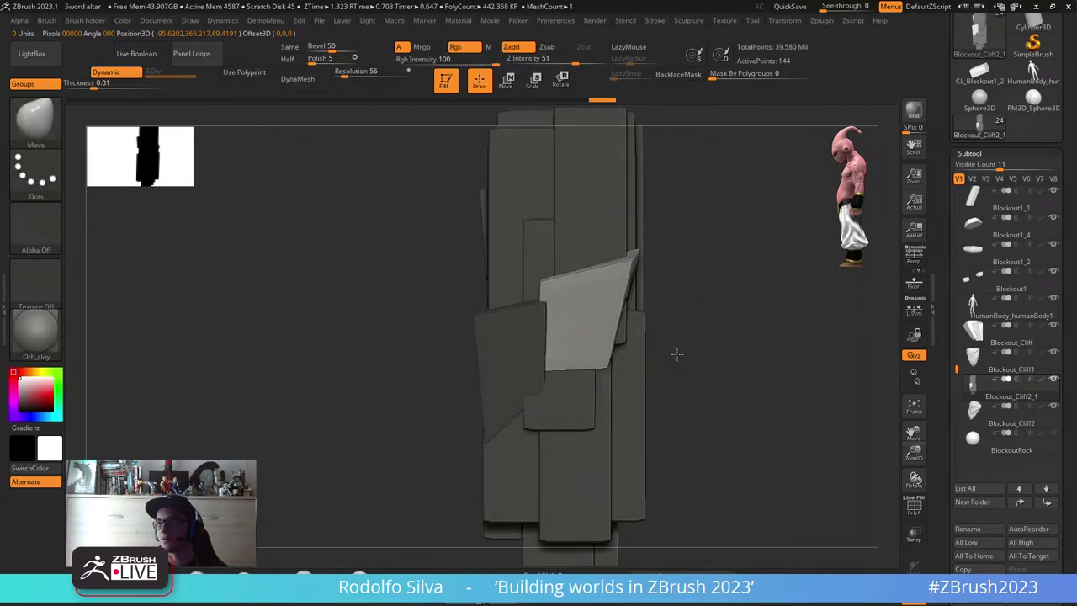
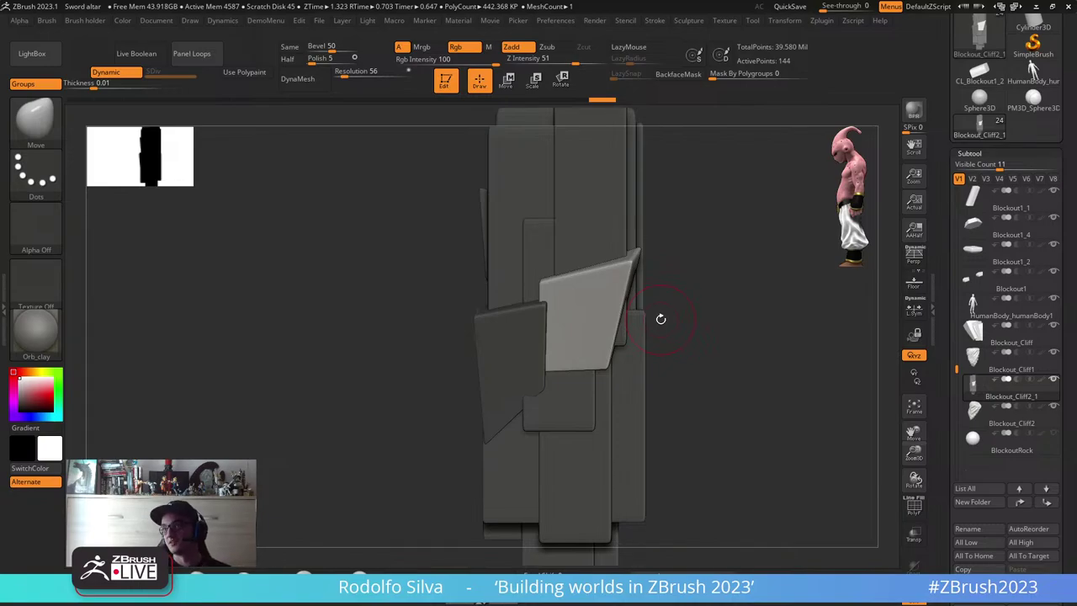
# - Stretch the lower end of the unmasked angled slab downward behind the small block with the Move brush
pyautogui.moveTo(660, 319); pyautogui.dragTo(686, 296)
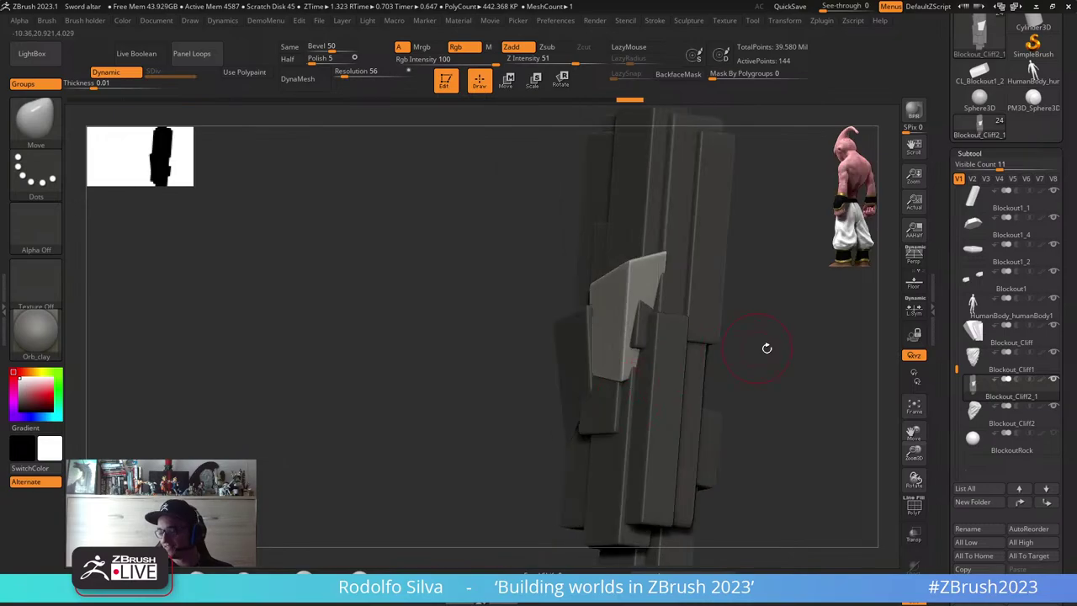
pyautogui.keyDown('shift'); pyautogui.moveTo(775, 352); pyautogui.dragTo(708, 352); pyautogui.keyUp('shift')
pyautogui.moveTo(602, 362)
pyautogui.mouseDown()
pyautogui.moveTo(603, 411)
pyautogui.moveTo(636, 434)
pyautogui.moveTo(639, 450)
pyautogui.mouseUp()
pyautogui.moveTo(735, 399)
pyautogui.mouseDown()
pyautogui.moveTo(641, 424)
pyautogui.moveTo(759, 378)
pyautogui.mouseUp()
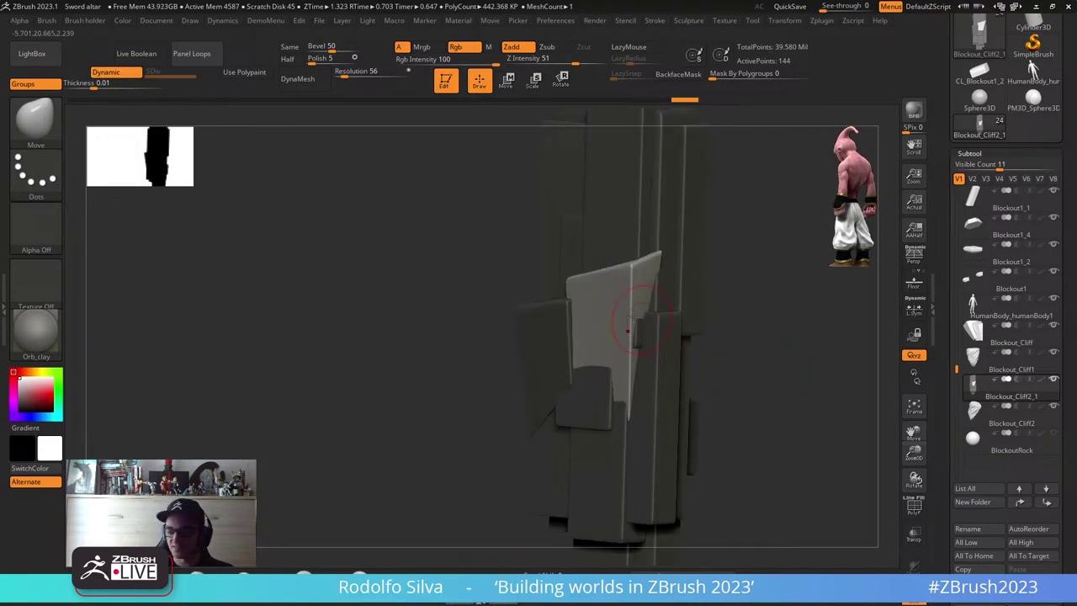
# - Isolate the angled slab, pull its remaining lower corner down to the tip, and show the whole cliff again
pyautogui.hotkey('ctrl', 'shift')
pyautogui.keyDown('ctrl'); pyautogui.keyDown('shift'); pyautogui.click(637, 316); pyautogui.keyUp('shift'); pyautogui.keyUp('ctrl')
pyautogui.moveTo(640, 319); pyautogui.dragTo(716, 324)
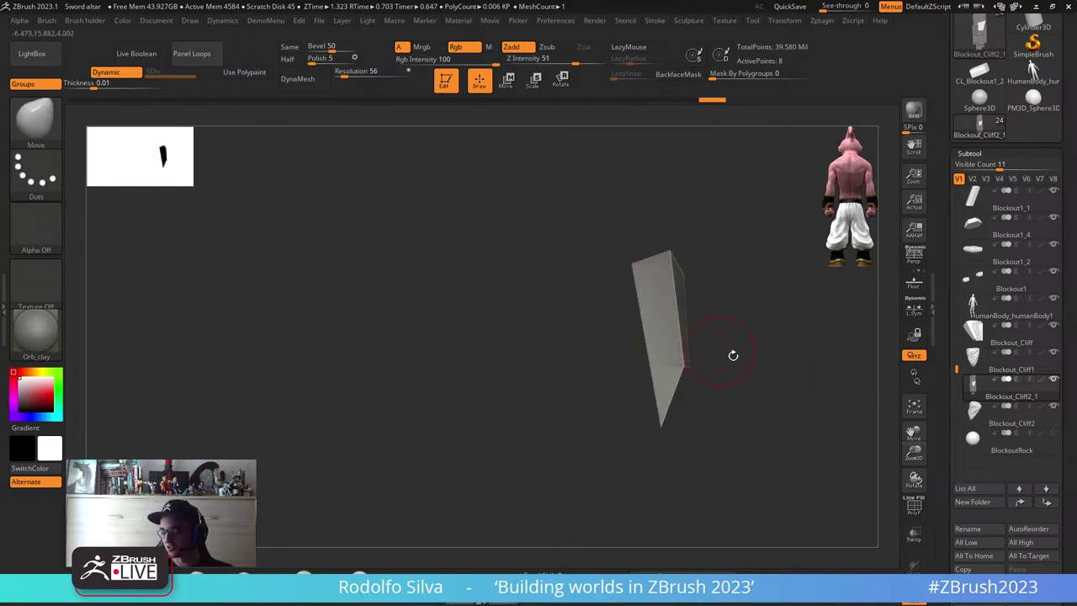
pyautogui.moveTo(685, 367)
pyautogui.mouseDown()
pyautogui.moveTo(683, 394)
pyautogui.moveTo(719, 415)
pyautogui.moveTo(713, 389)
pyautogui.moveTo(768, 378)
pyautogui.moveTo(809, 398)
pyautogui.moveTo(586, 468)
pyautogui.moveTo(628, 472)
pyautogui.moveTo(641, 461)
pyautogui.mouseUp()
pyautogui.keyDown('ctrl'); pyautogui.keyDown('shift'); pyautogui.click(809, 398); pyautogui.keyUp('shift'); pyautogui.keyUp('ctrl')
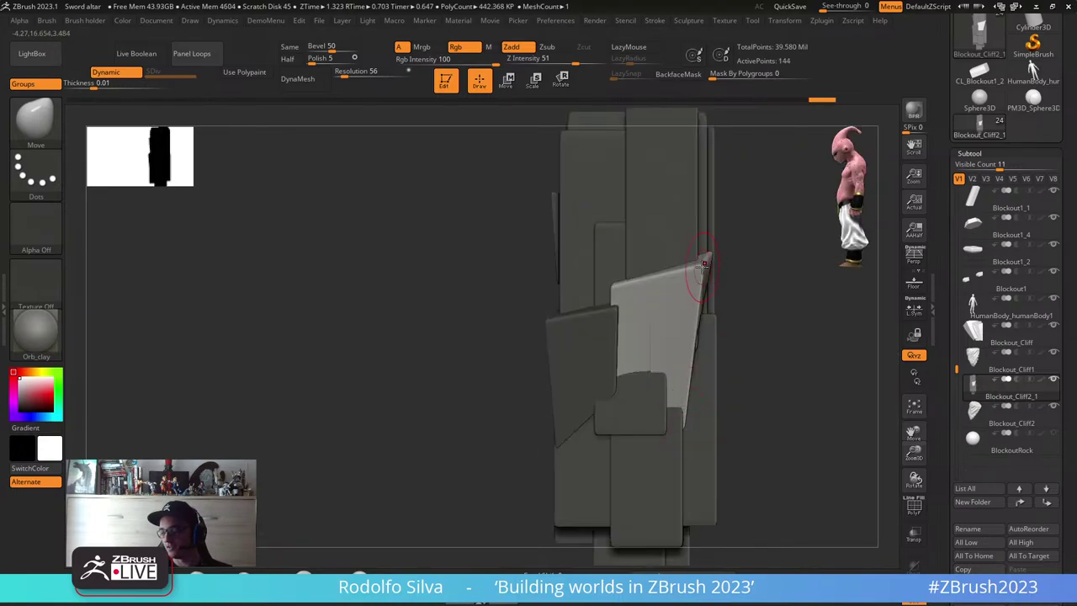
# - Adjust the angled slab's upper outer corner with the Move brush and clear the mask
pyautogui.moveTo(701, 265)
pyautogui.mouseDown()
pyautogui.moveTo(714, 259)
pyautogui.moveTo(751, 328)
pyautogui.mouseUp()
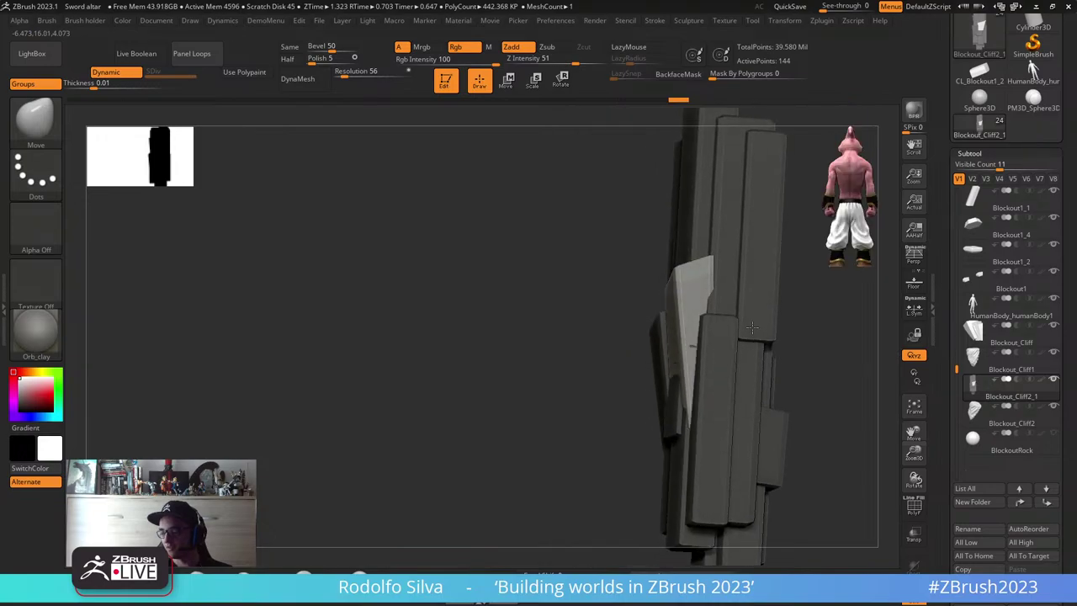
pyautogui.keyDown('shift'); pyautogui.moveTo(751, 328); pyautogui.dragTo(639, 420, button='right'); pyautogui.keyUp('shift')
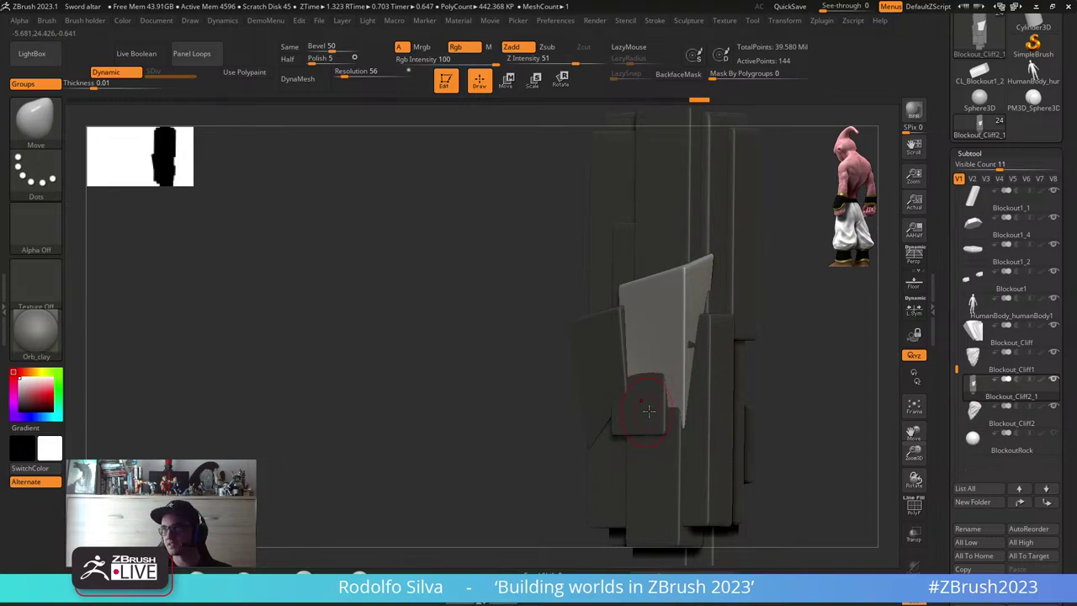
pyautogui.keyDown('ctrl'); pyautogui.moveTo(547, 461); pyautogui.dragTo(529, 471); pyautogui.keyUp('ctrl')
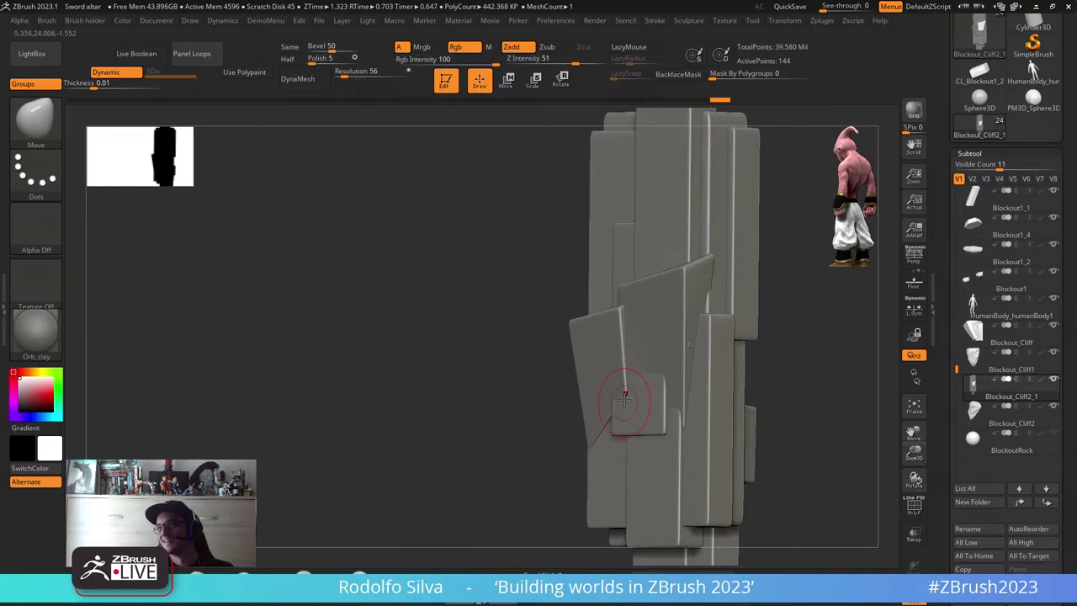
# - Try to mask every cliff block except the upper angled slab, clear the mask, and display the cliff's polygroup colours
pyautogui.moveTo(624, 395); pyautogui.dragTo(805, 306, button='right')
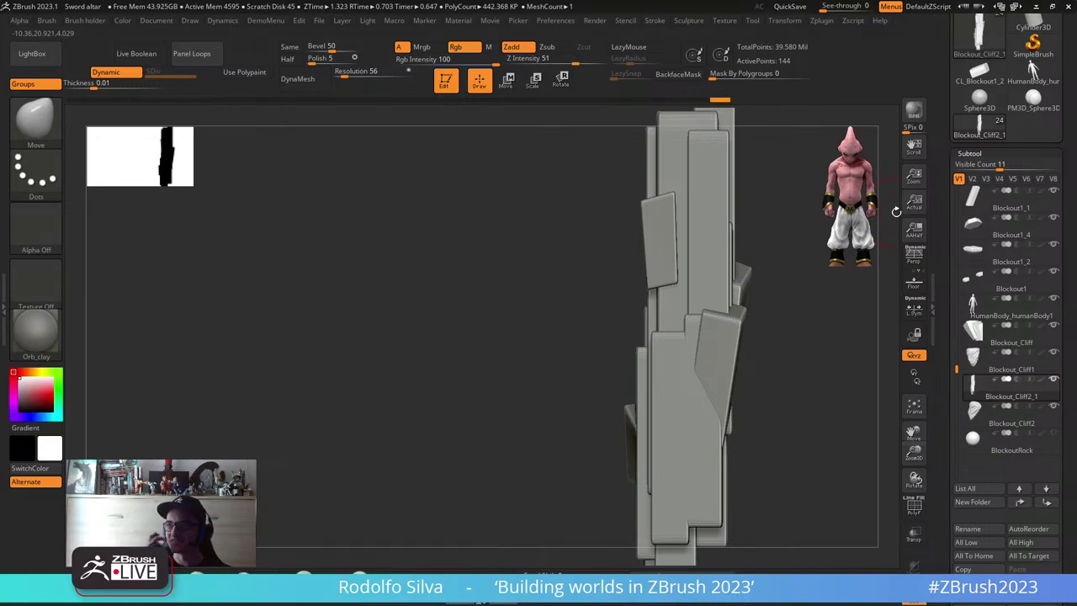
pyautogui.keyDown('alt'); pyautogui.moveTo(896, 211); pyautogui.dragTo(822, 227, button='right'); pyautogui.keyUp('alt')
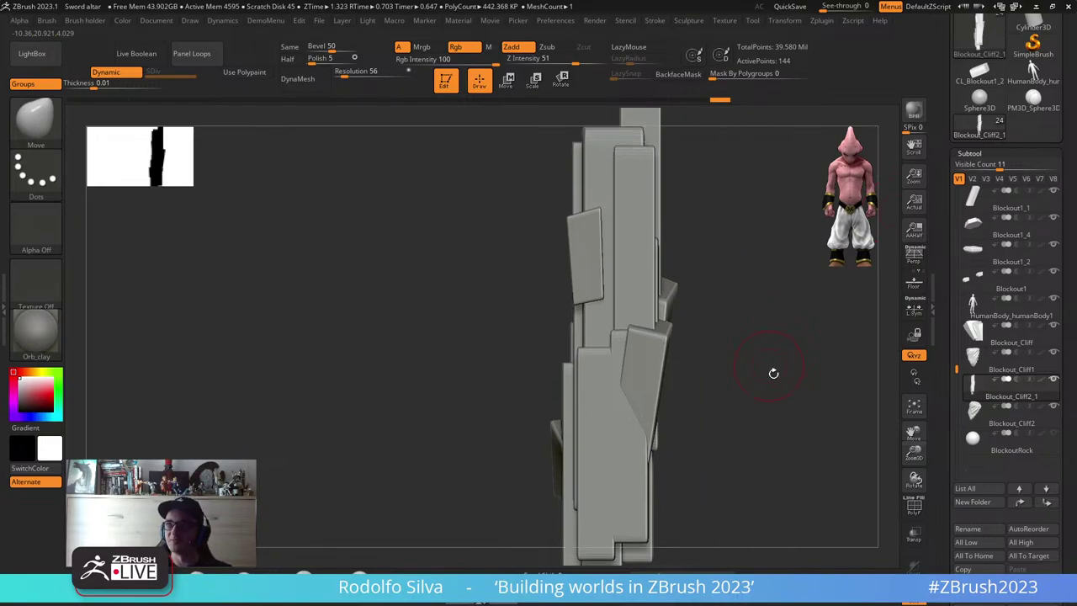
pyautogui.moveTo(773, 373); pyautogui.dragTo(696, 296, button='right')
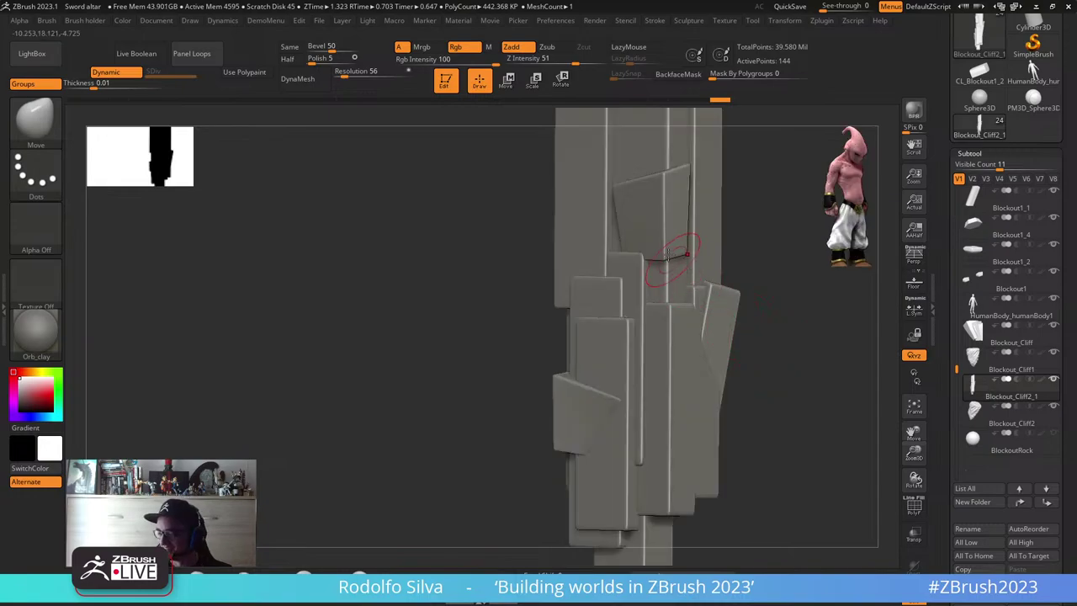
pyautogui.press('w')
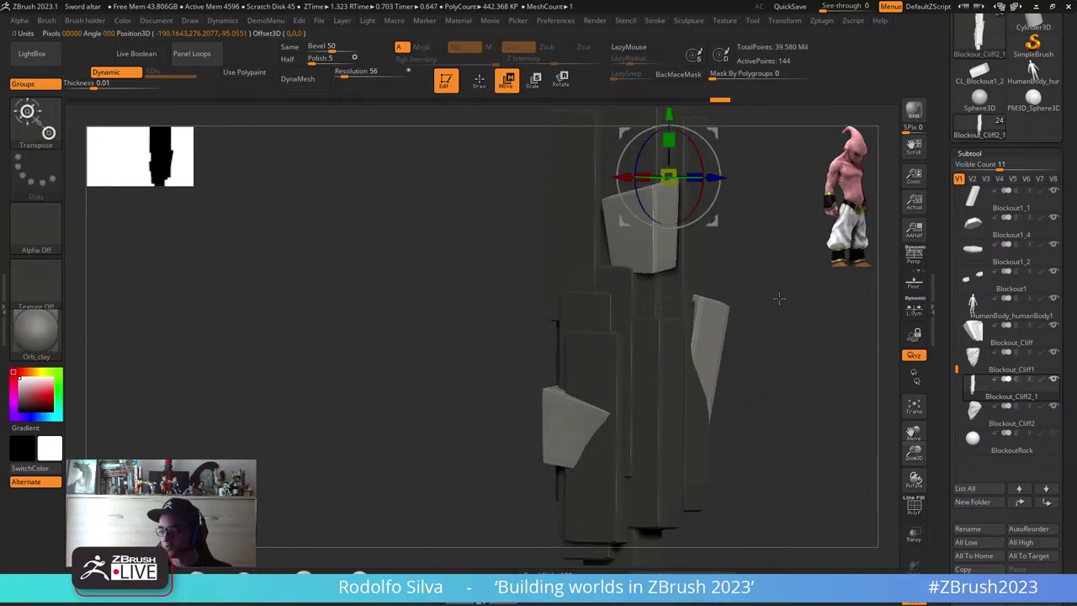
pyautogui.moveTo(778, 298); pyautogui.dragTo(781, 365, button='right')
pyautogui.hotkey('shift', 'f')
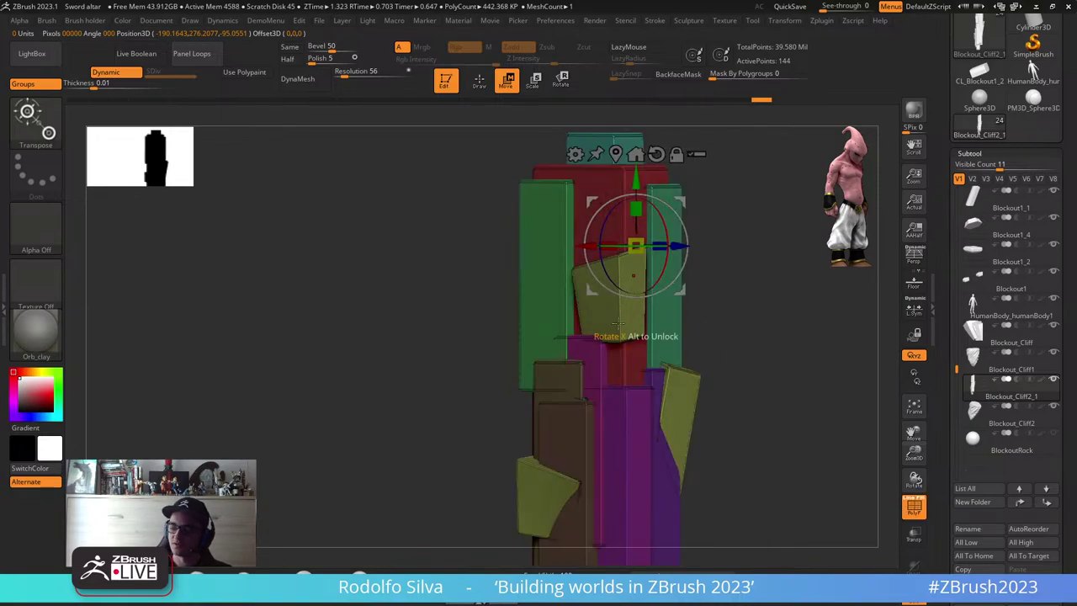
pyautogui.moveTo(593, 381); pyautogui.dragTo(802, 386, button='right')
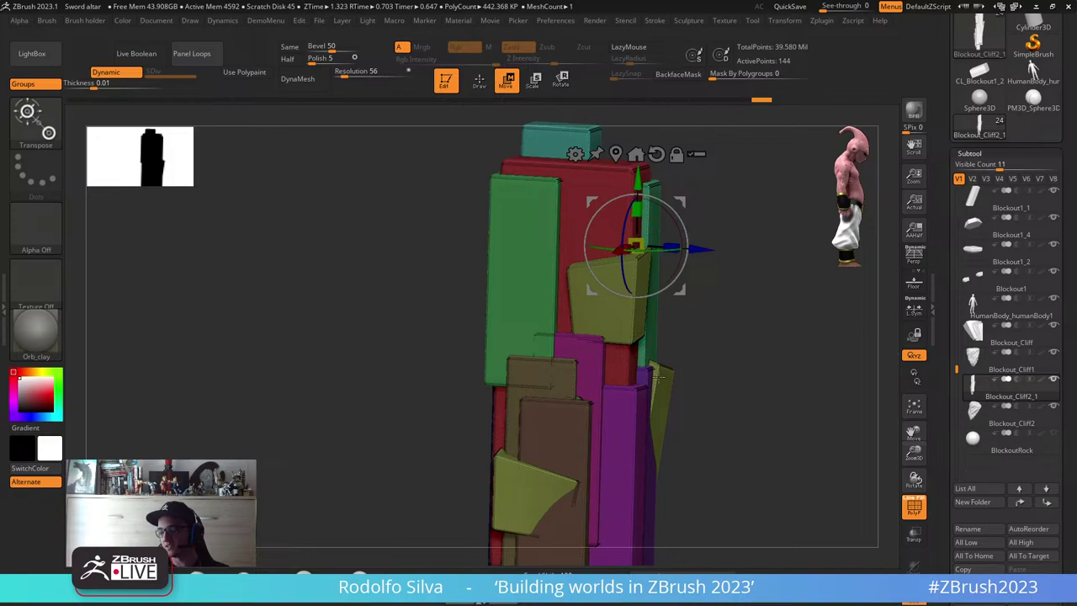
# - Try to isolate and unmask the upper angled slab by its polygroup, with the rest of the cliff shown again
pyautogui.keyDown('ctrl'); pyautogui.moveTo(658, 376); pyautogui.dragTo(658, 429, button='right'); pyautogui.keyUp('ctrl')
pyautogui.press('q')
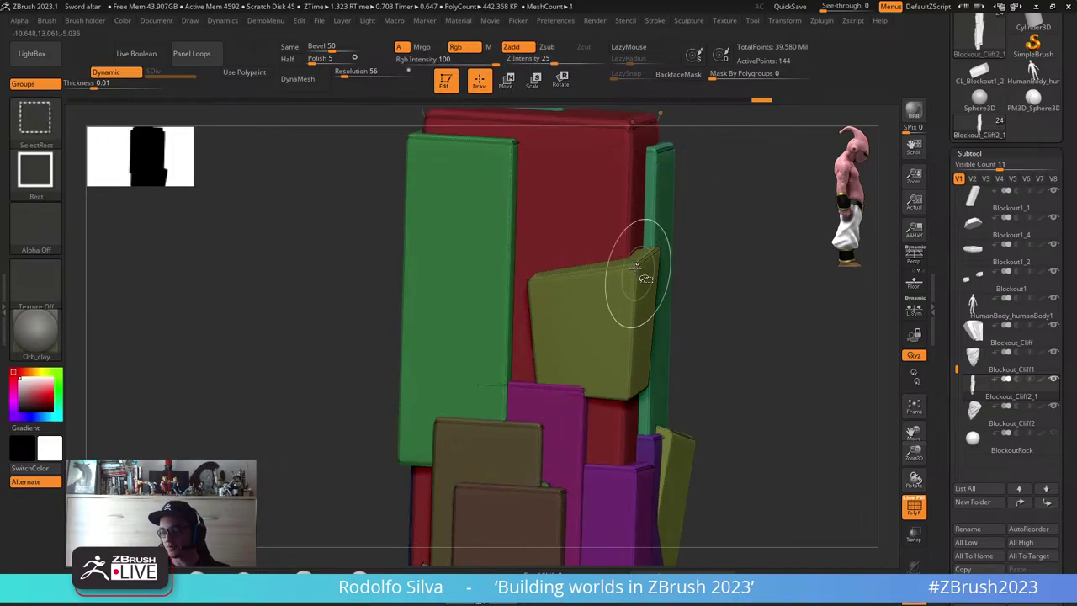
pyautogui.keyDown('ctrl'); pyautogui.keyDown('shift'); pyautogui.click(637, 265); pyautogui.keyUp('shift'); pyautogui.keyUp('ctrl')
pyautogui.moveTo(647, 282)
pyautogui.mouseDown(button='right')
pyautogui.moveTo(778, 410)
pyautogui.moveTo(700, 315)
pyautogui.mouseUp(button='right')
pyautogui.keyDown('ctrl'); pyautogui.keyDown('shift'); pyautogui.click(778, 409); pyautogui.keyUp('shift'); pyautogui.keyUp('ctrl')
pyautogui.press('w')
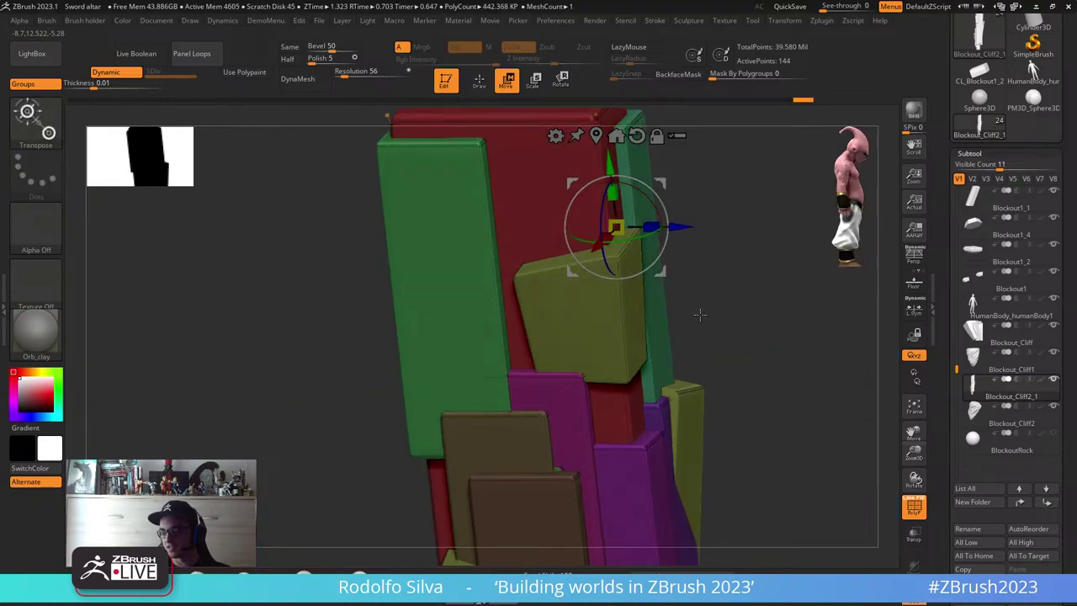
pyautogui.keyDown('ctrl'); pyautogui.click(779, 406); pyautogui.keyUp('ctrl')
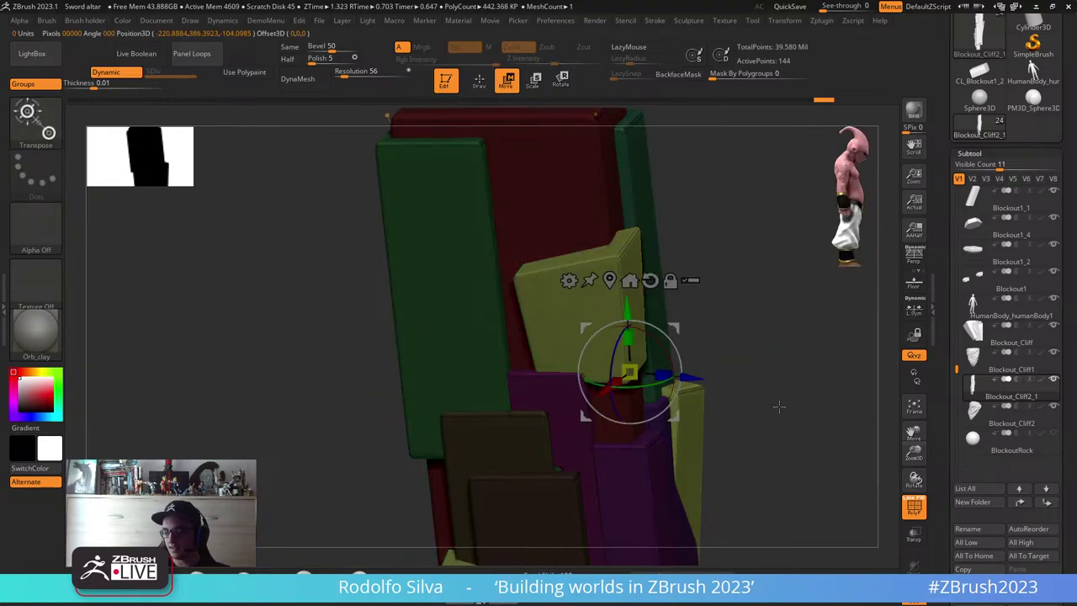
# - Clear the mask and give each separate block of the cliff its own polygroup
pyautogui.moveTo(779, 407)
pyautogui.mouseDown(button='right')
pyautogui.moveTo(756, 411)
pyautogui.moveTo(818, 416)
pyautogui.mouseUp(button='right')
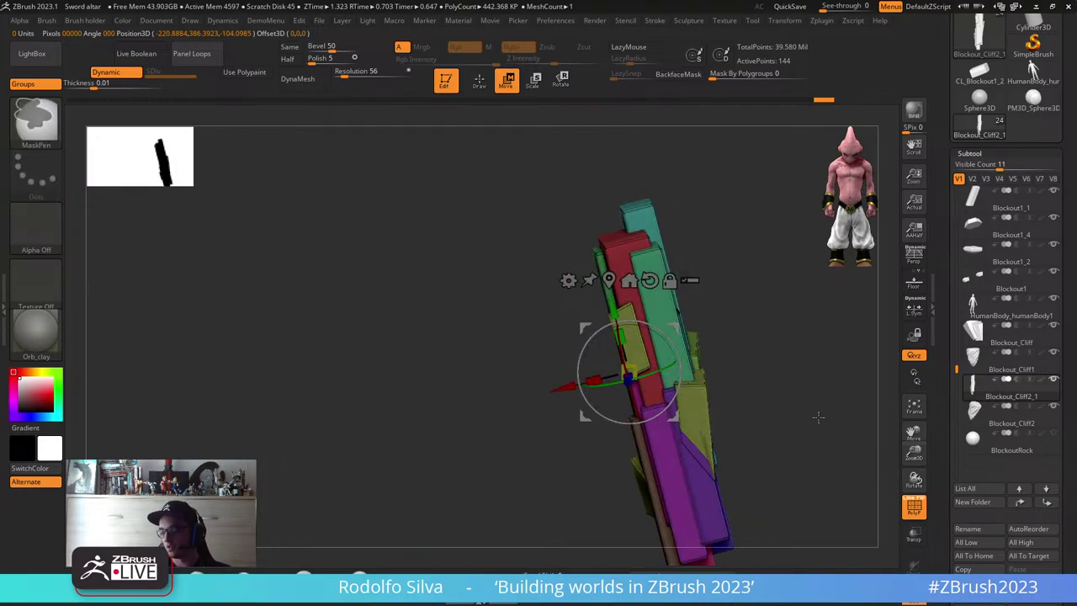
pyautogui.hotkey('ctrl', '1')
pyautogui.click(847, 135)
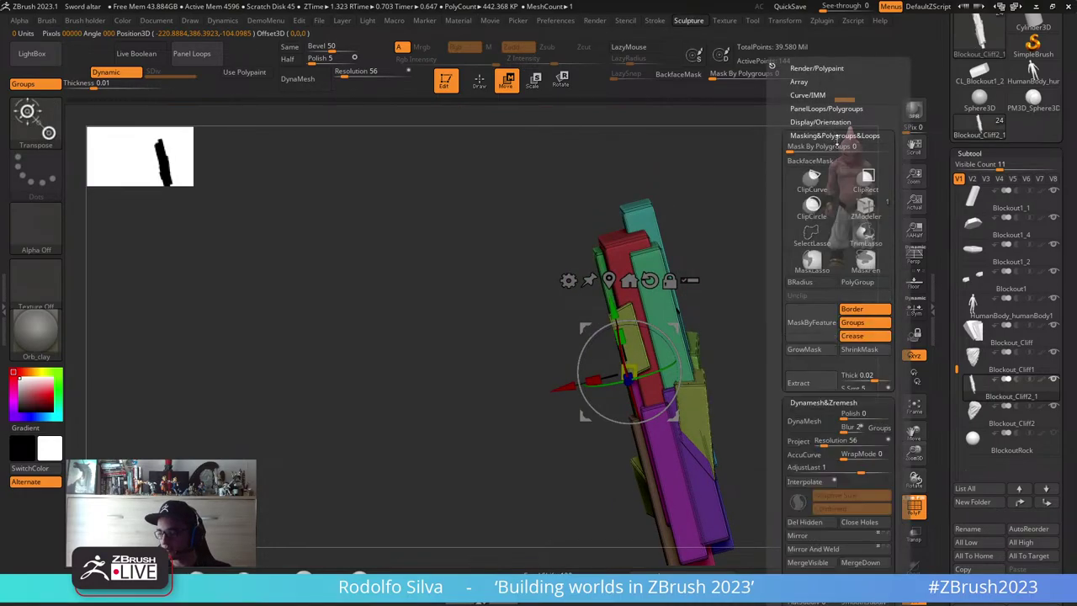
pyautogui.moveTo(848, 157); pyautogui.dragTo(844, 76)
pyautogui.click(818, 244)
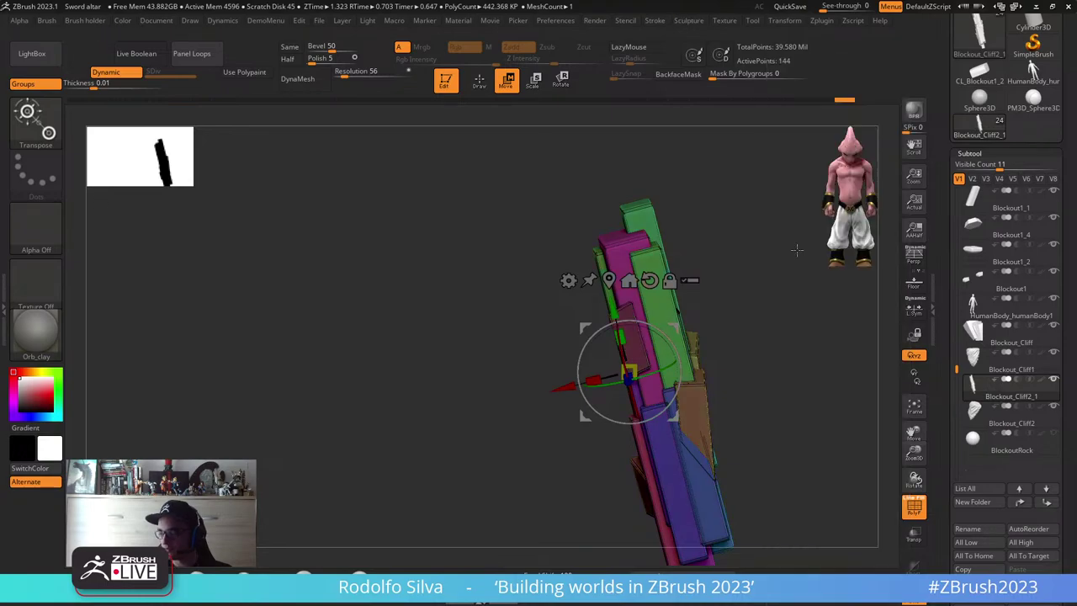
# - Mask every cliff block except the pointed angled slab on the side and return to the Move brush
pyautogui.moveTo(795, 249); pyautogui.dragTo(788, 359, button='right')
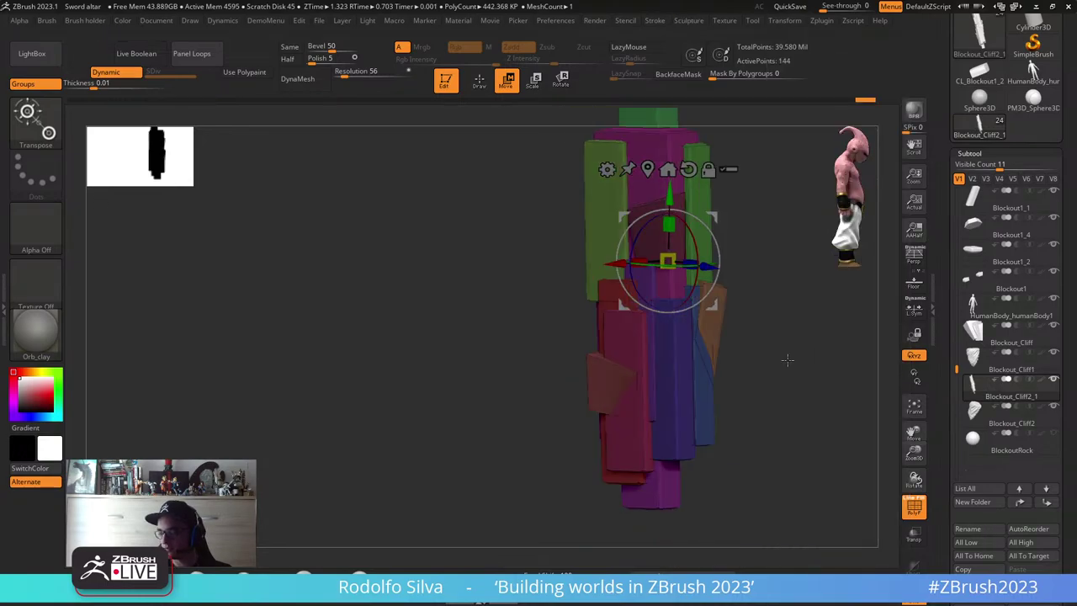
pyautogui.click(730, 288)
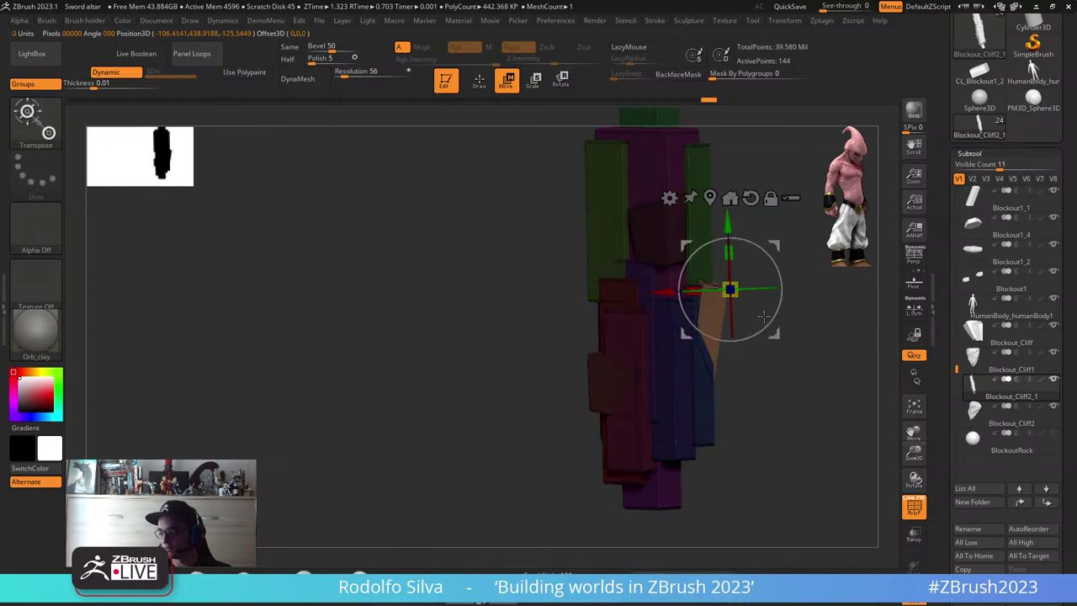
pyautogui.moveTo(779, 325); pyautogui.dragTo(741, 406, button='right')
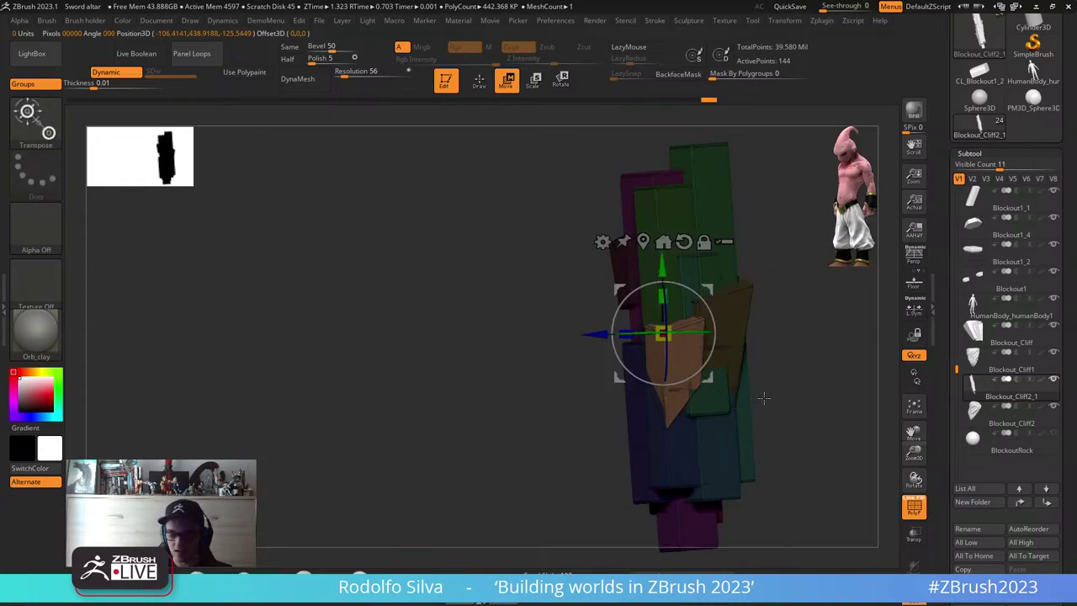
pyautogui.press('q')
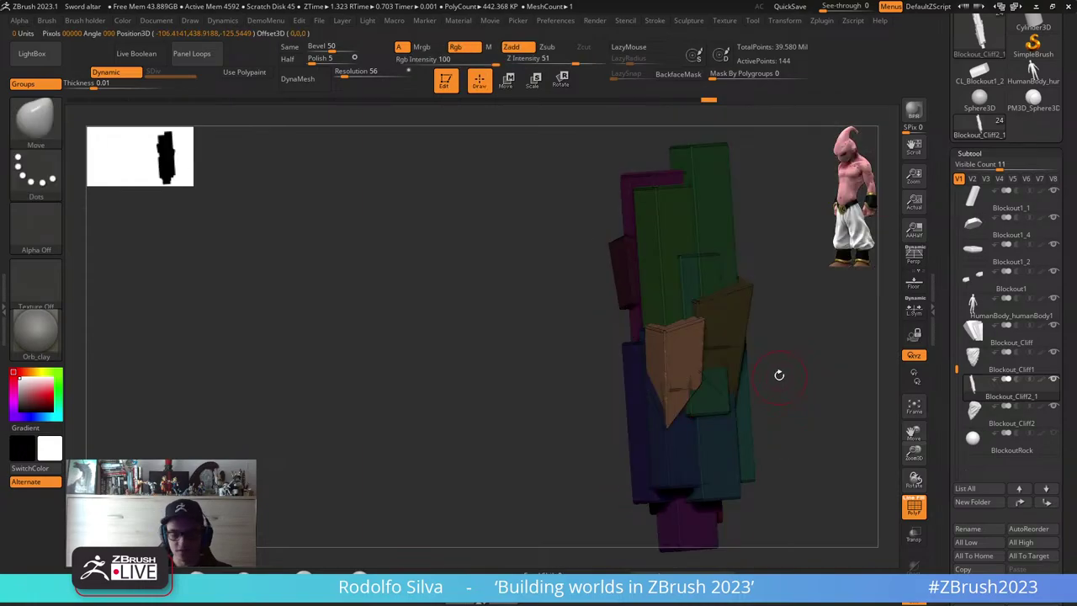
pyautogui.moveTo(778, 375)
pyautogui.mouseDown()
pyautogui.moveTo(875, 378)
pyautogui.moveTo(743, 344)
pyautogui.mouseUp()
# - Leave only the upper angled slab unmasked and reshape its lower end into a narrower, tapering form with the Move brush
pyautogui.press('w')
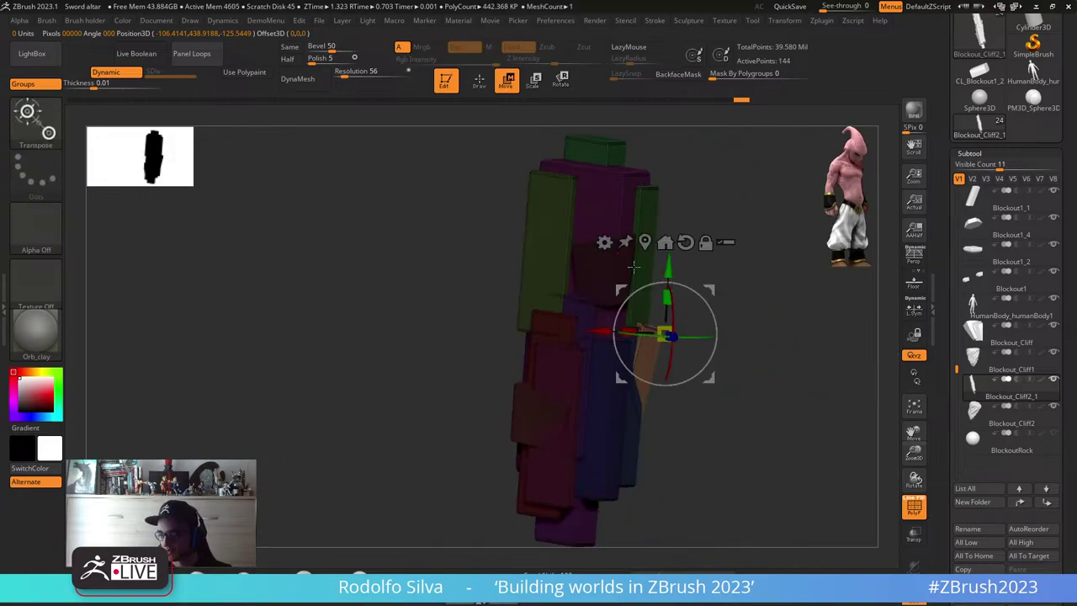
pyautogui.keyDown('ctrl'); pyautogui.click(622, 254); pyautogui.keyUp('ctrl')
pyautogui.moveTo(828, 344)
pyautogui.mouseDown()
pyautogui.moveTo(776, 346)
pyautogui.moveTo(799, 405)
pyautogui.moveTo(723, 370)
pyautogui.mouseUp()
pyautogui.press('q')
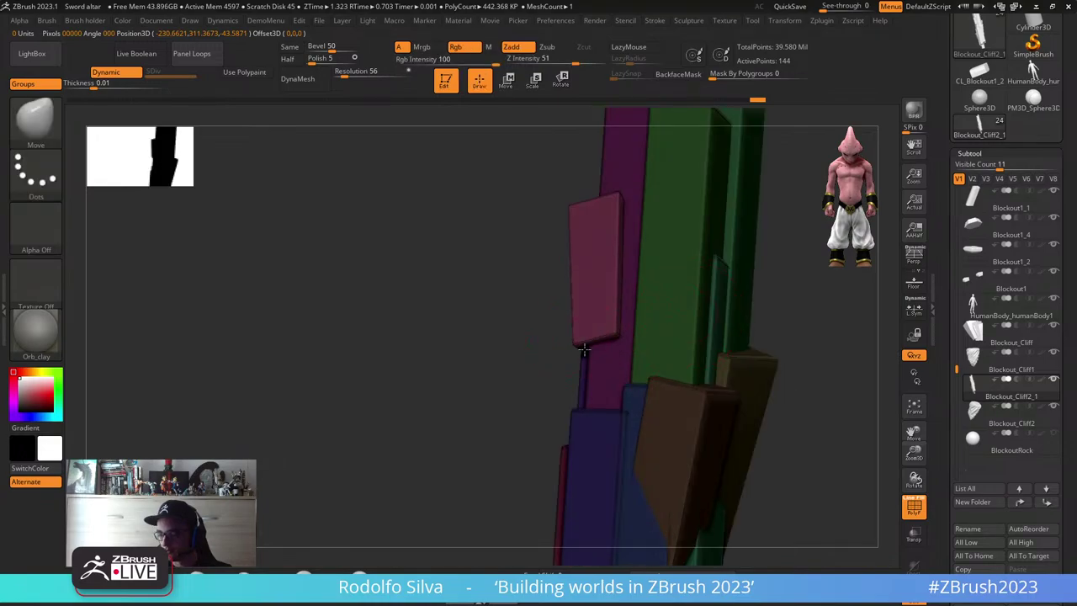
pyautogui.moveTo(585, 354); pyautogui.dragTo(550, 284)
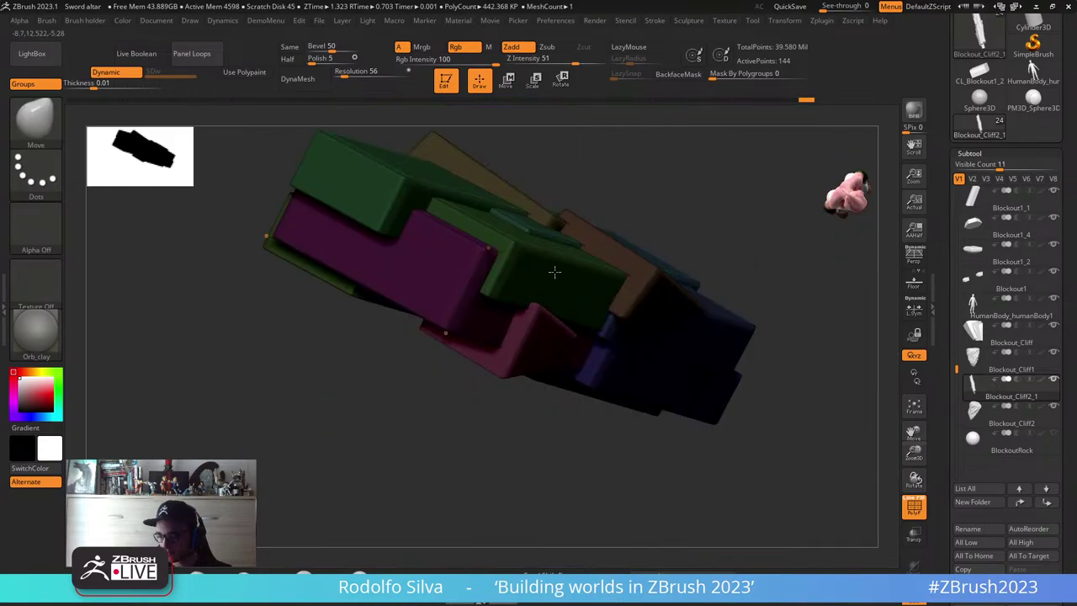
pyautogui.moveTo(554, 270); pyautogui.dragTo(679, 294, button='right')
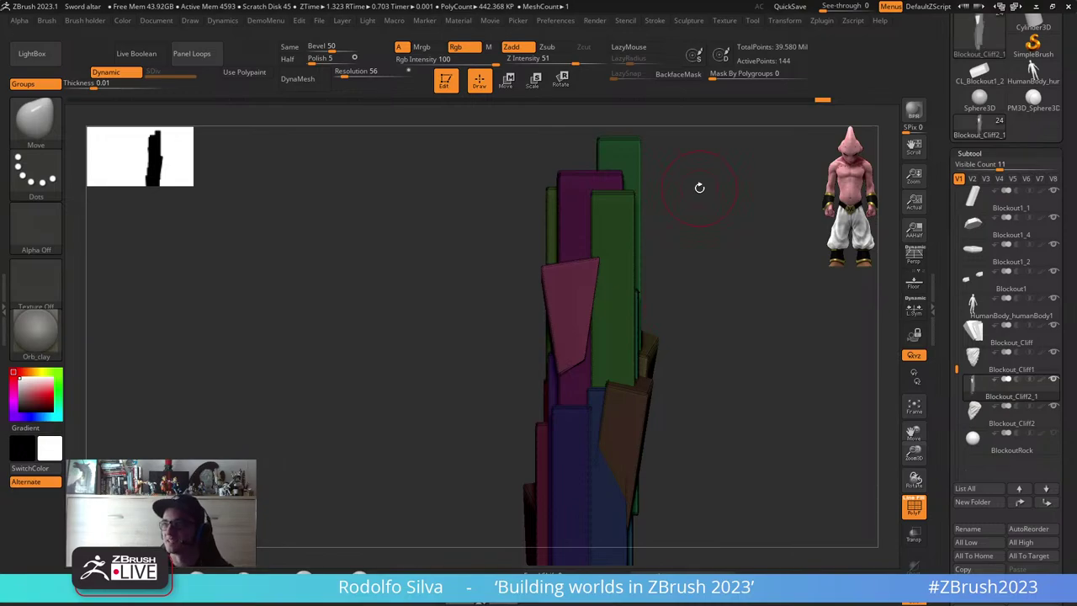
pyautogui.moveTo(699, 187); pyautogui.dragTo(666, 359, button='right')
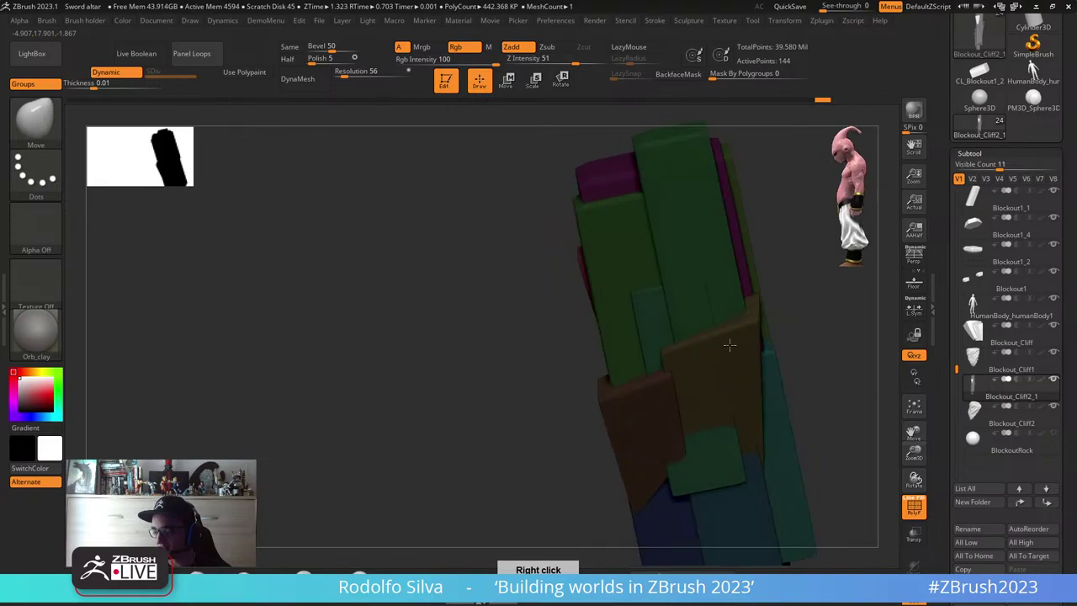
# - Mask every block except the lower angled slab on the narrow face and return to the Move brush
pyautogui.moveTo(728, 344)
pyautogui.mouseDown(button='right')
pyautogui.moveTo(584, 392)
pyautogui.moveTo(627, 358)
pyautogui.moveTo(769, 351)
pyautogui.moveTo(695, 224)
pyautogui.moveTo(671, 295)
pyautogui.moveTo(662, 282)
pyautogui.moveTo(471, 301)
pyautogui.mouseUp(button='right')
pyautogui.press('w')
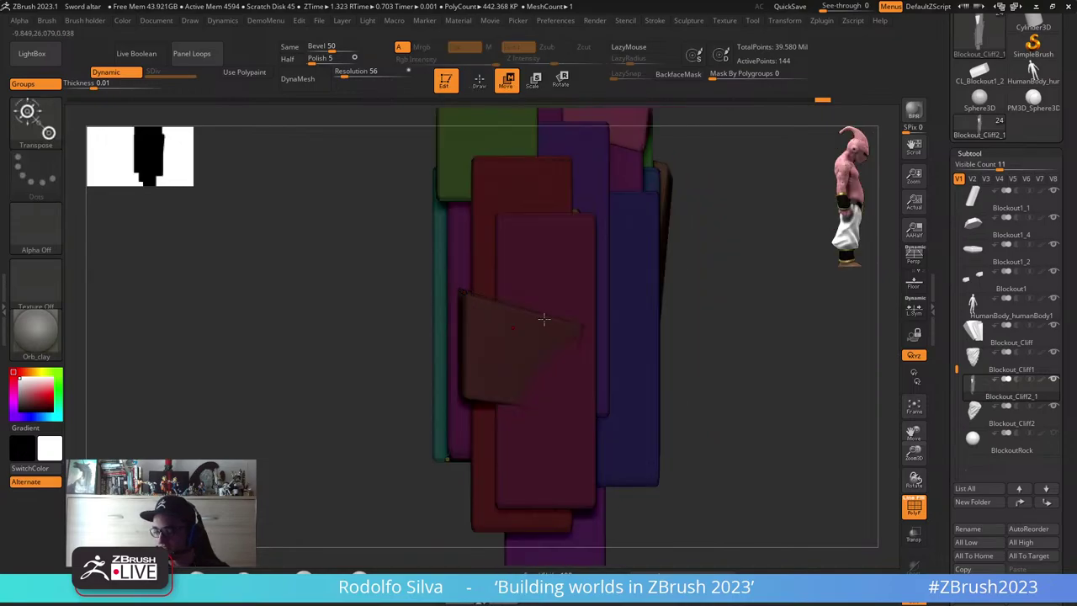
pyautogui.press('q')
pyautogui.moveTo(544, 319)
pyautogui.mouseDown(button='right')
pyautogui.moveTo(759, 266)
pyautogui.moveTo(771, 233)
pyautogui.moveTo(621, 370)
pyautogui.moveTo(787, 323)
pyautogui.moveTo(799, 296)
pyautogui.moveTo(571, 355)
pyautogui.mouseUp(button='right')
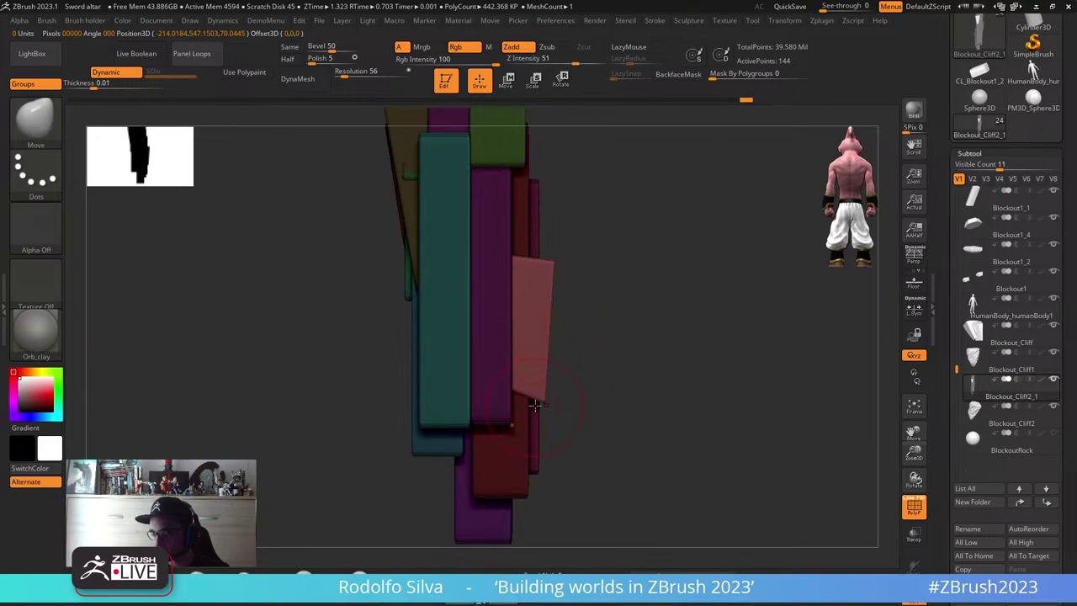
# - Stretch the lower angled slab's bottom corner downward with the Move brush, clear the mask and hide the polygroup colours
pyautogui.moveTo(535, 405); pyautogui.dragTo(566, 429, button='right')
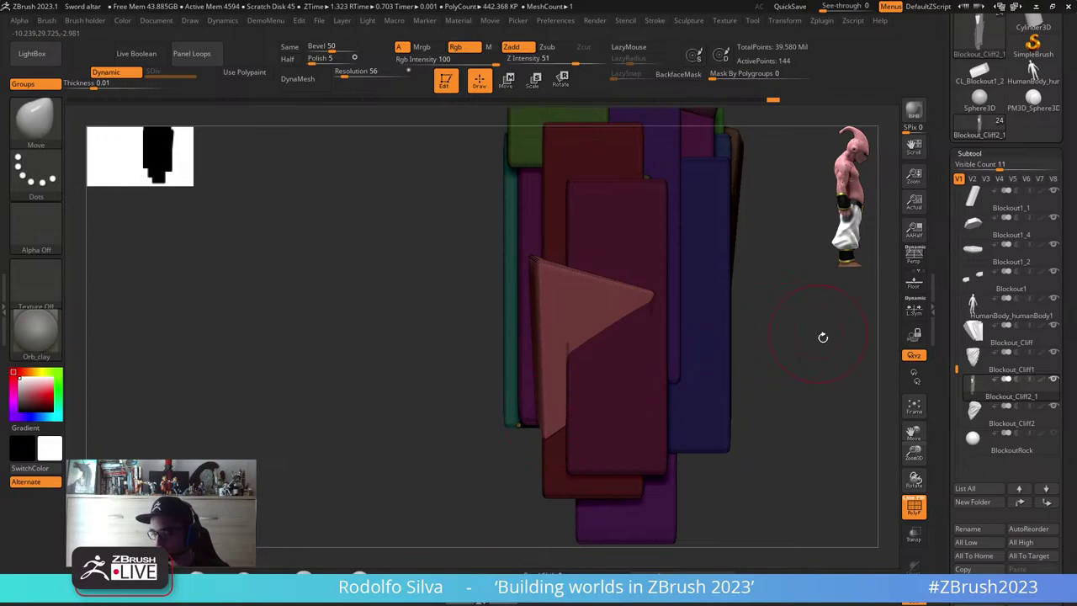
pyautogui.moveTo(822, 337); pyautogui.dragTo(497, 438, button='right')
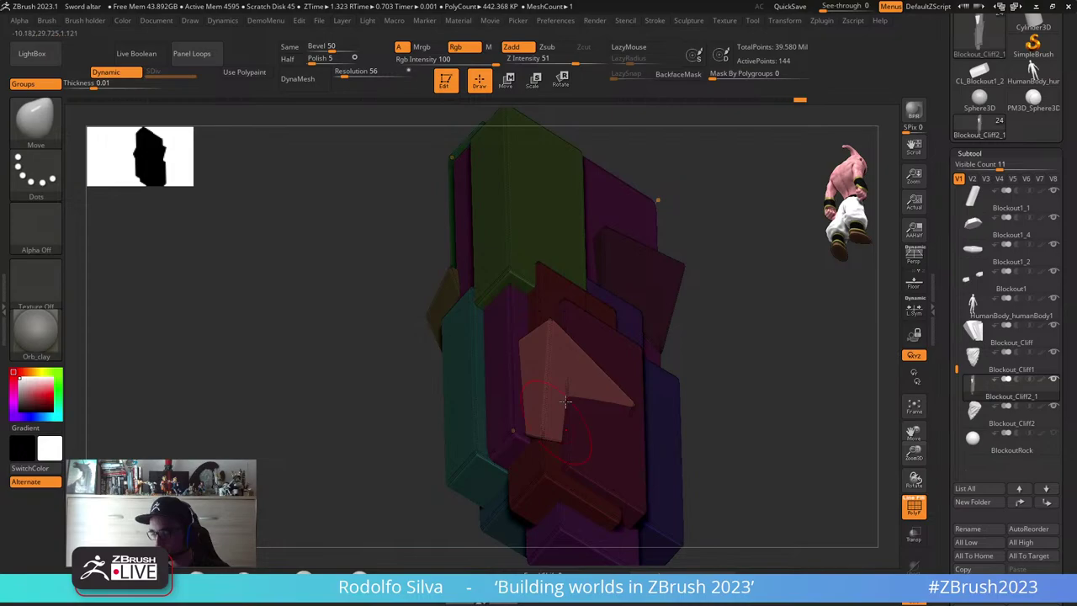
pyautogui.moveTo(591, 376); pyautogui.dragTo(751, 288, button='right')
pyautogui.hotkey('shift', 'f')
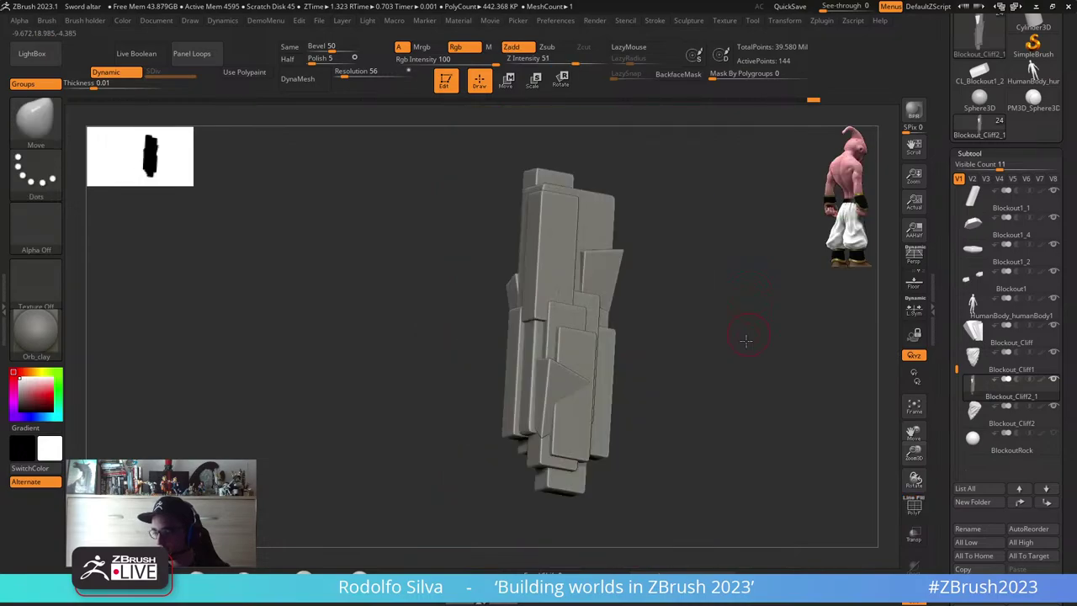
pyautogui.keyDown('shift'); pyautogui.moveTo(746, 340); pyautogui.dragTo(733, 413, button='right'); pyautogui.keyUp('shift')
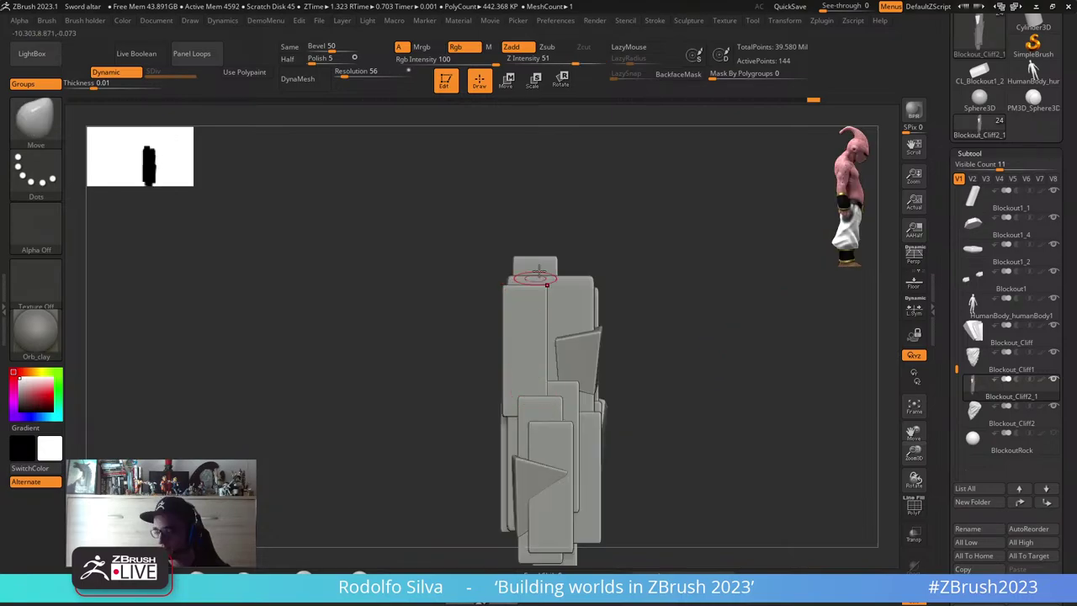
# - Show the polygroup colours again and start a Taper deformer on the whole cliff from the transform gizmo
pyautogui.hotkey('shift', 'f')
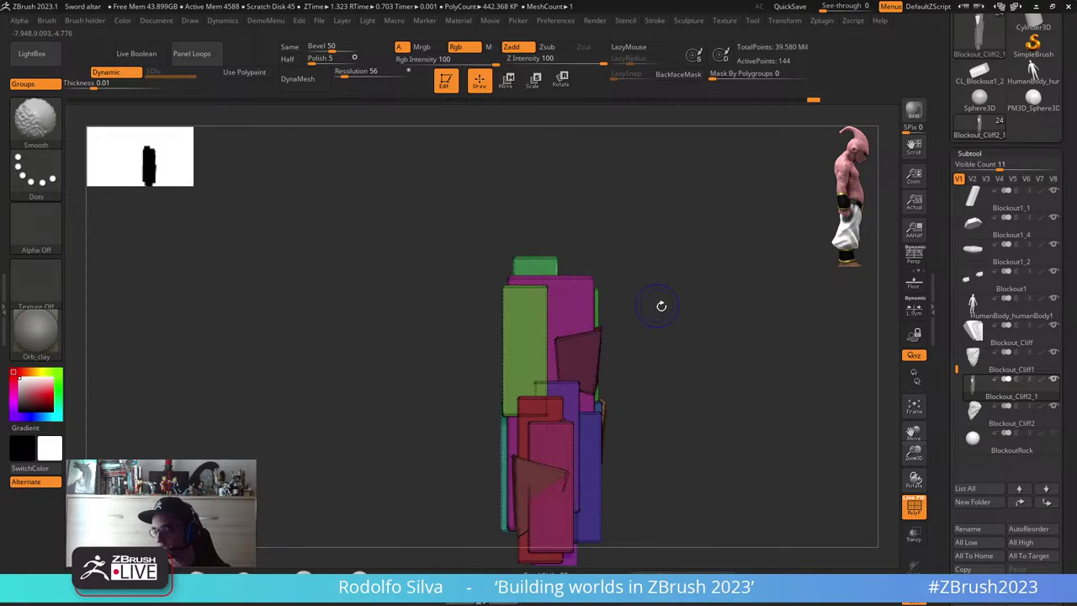
pyautogui.moveTo(663, 309); pyautogui.dragTo(699, 350, button='right')
pyautogui.press('w')
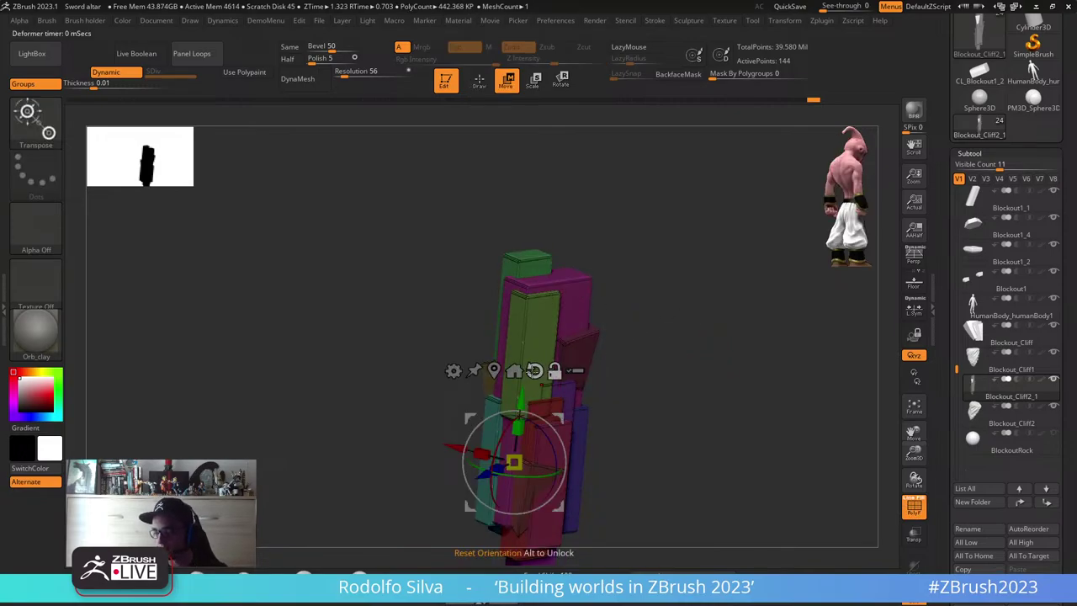
pyautogui.click(453, 370)
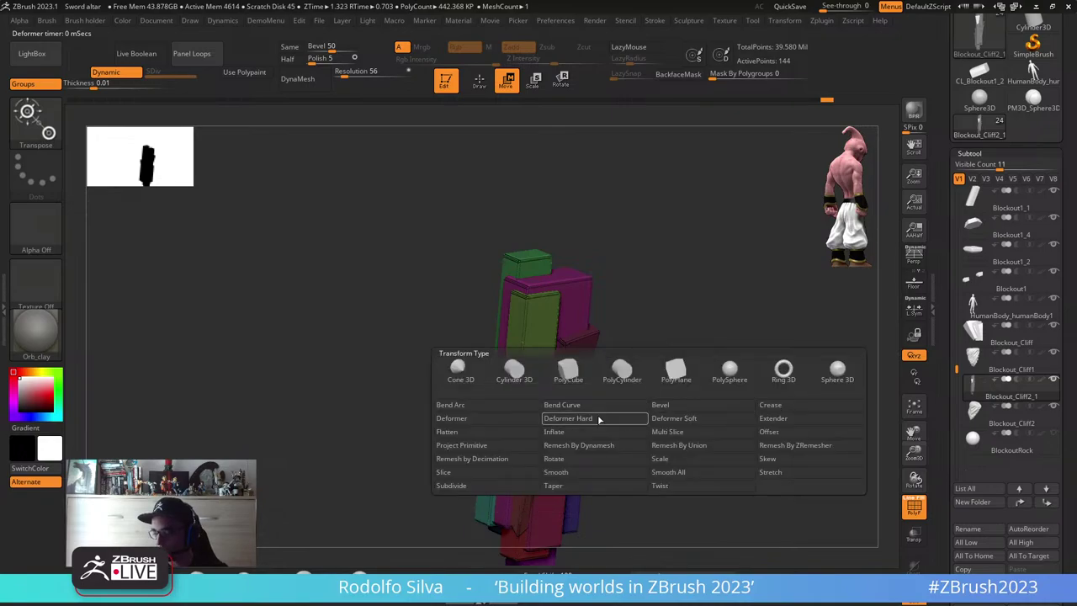
pyautogui.click(571, 418)
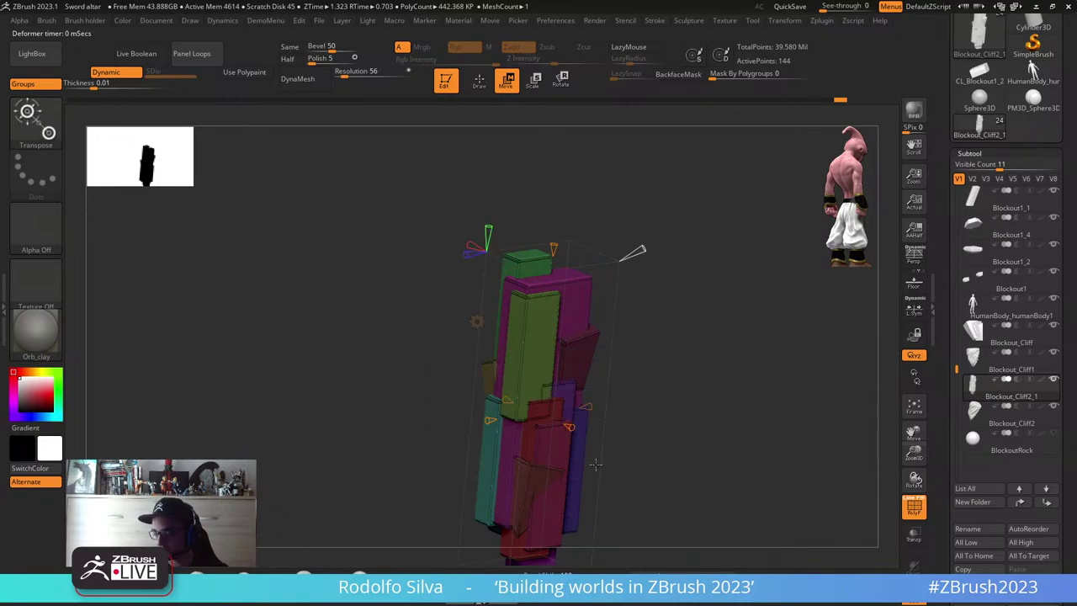
# - Taper the cliff so it narrows toward the top, set the taper exponent to about 0.87, and hide the polygroup colours
pyautogui.keyDown('shift'); pyautogui.moveTo(596, 464); pyautogui.dragTo(582, 461); pyautogui.keyUp('shift')
pyautogui.moveTo(538, 241); pyautogui.dragTo(538, 234)
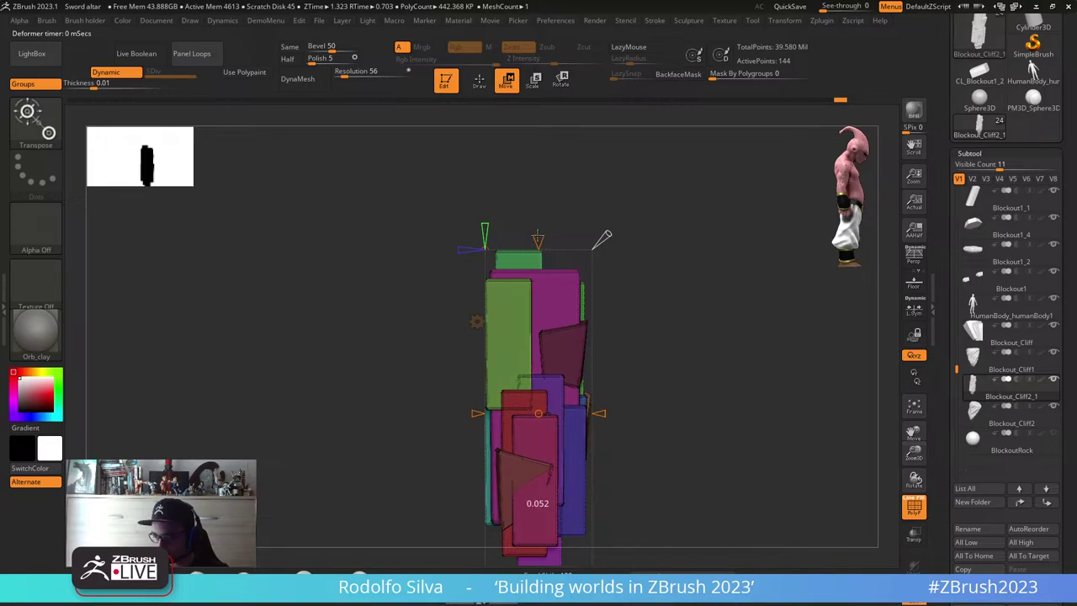
pyautogui.moveTo(602, 238); pyautogui.dragTo(614, 228)
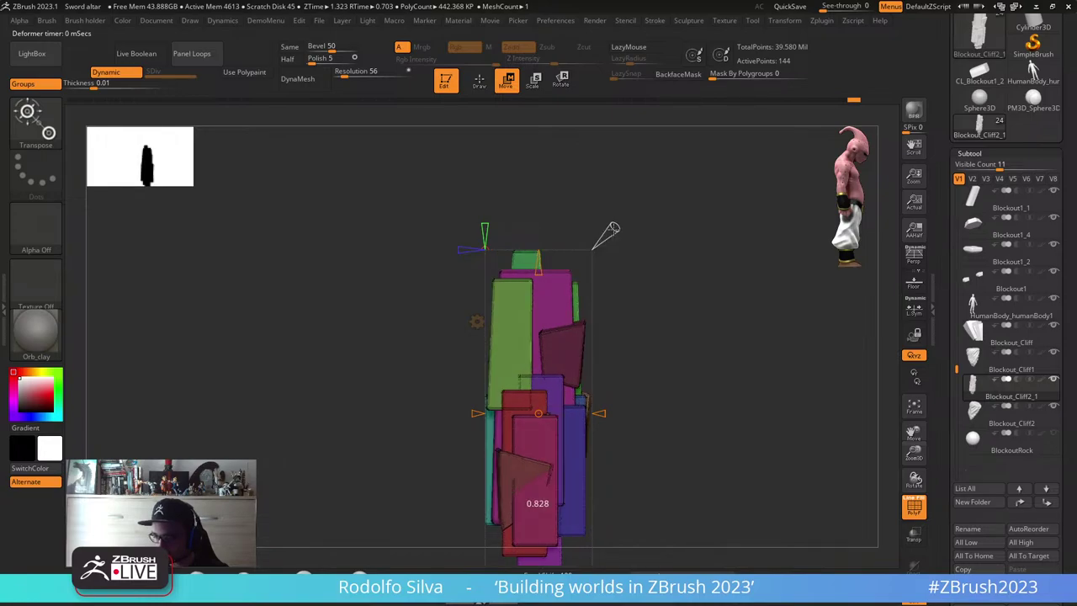
pyautogui.moveTo(676, 323); pyautogui.dragTo(727, 343)
pyautogui.moveTo(634, 227); pyautogui.dragTo(635, 229)
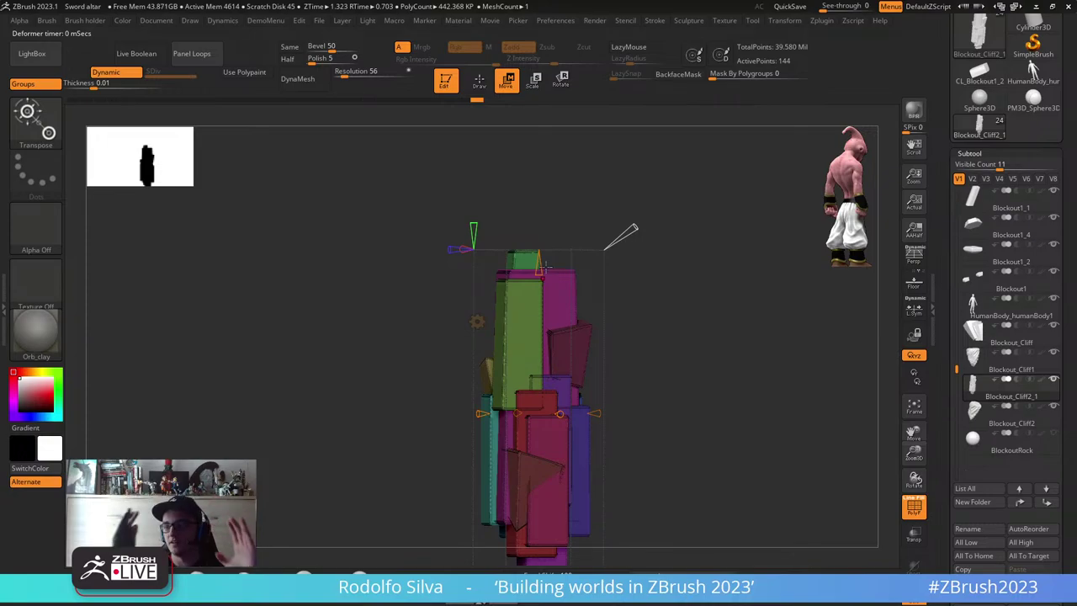
pyautogui.press('w')
pyautogui.moveTo(717, 353); pyautogui.dragTo(681, 362)
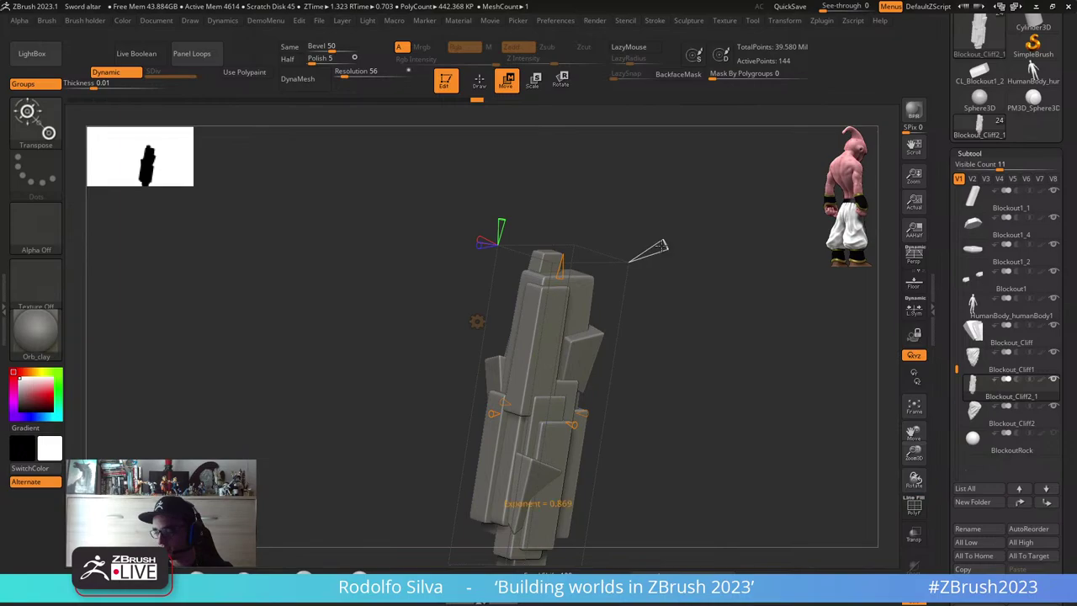
# - Duplicate the Blockout_Cliff2_1 subtool and make the copy, rather than the original, the active subtool
pyautogui.moveTo(661, 245); pyautogui.dragTo(663, 246)
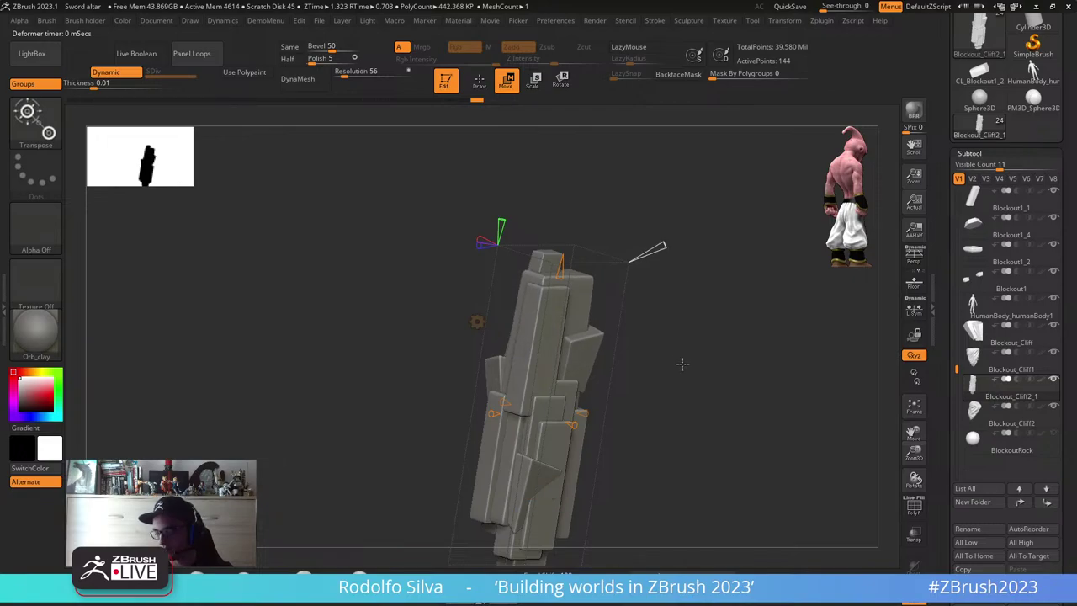
pyautogui.keyDown('shift'); pyautogui.moveTo(681, 377); pyautogui.dragTo(711, 352); pyautogui.keyUp('shift')
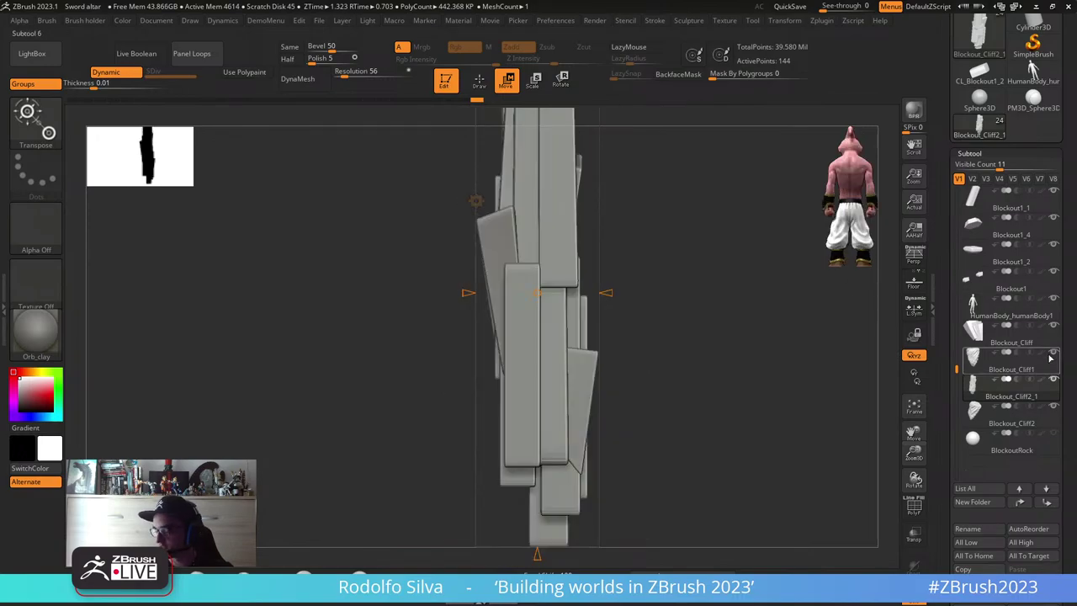
pyautogui.scroll(-3, 1042, 363)
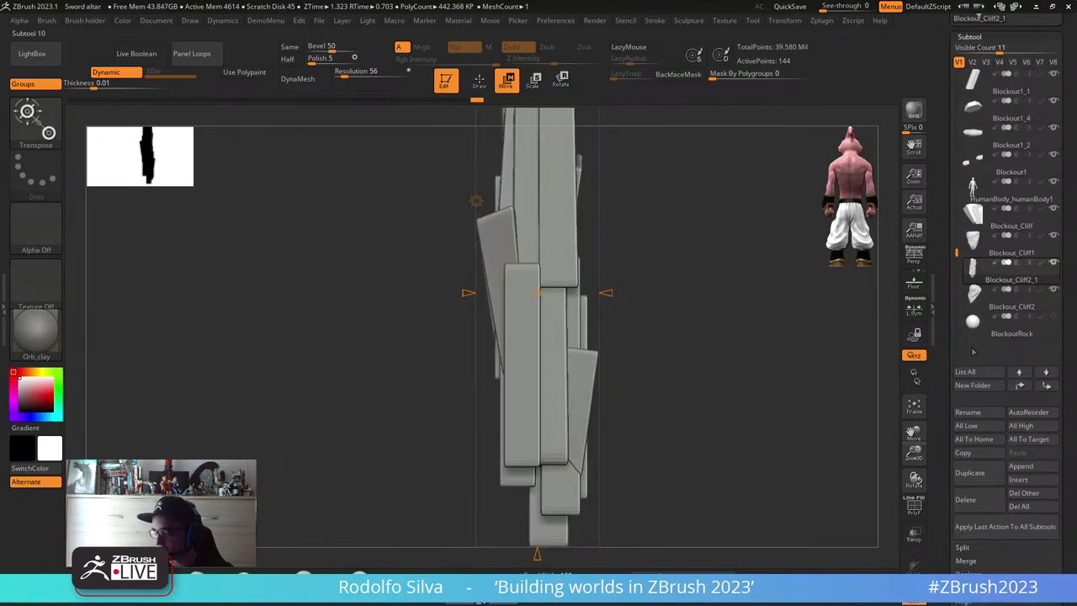
pyautogui.hotkey('ctrl', 'shift', 'd')
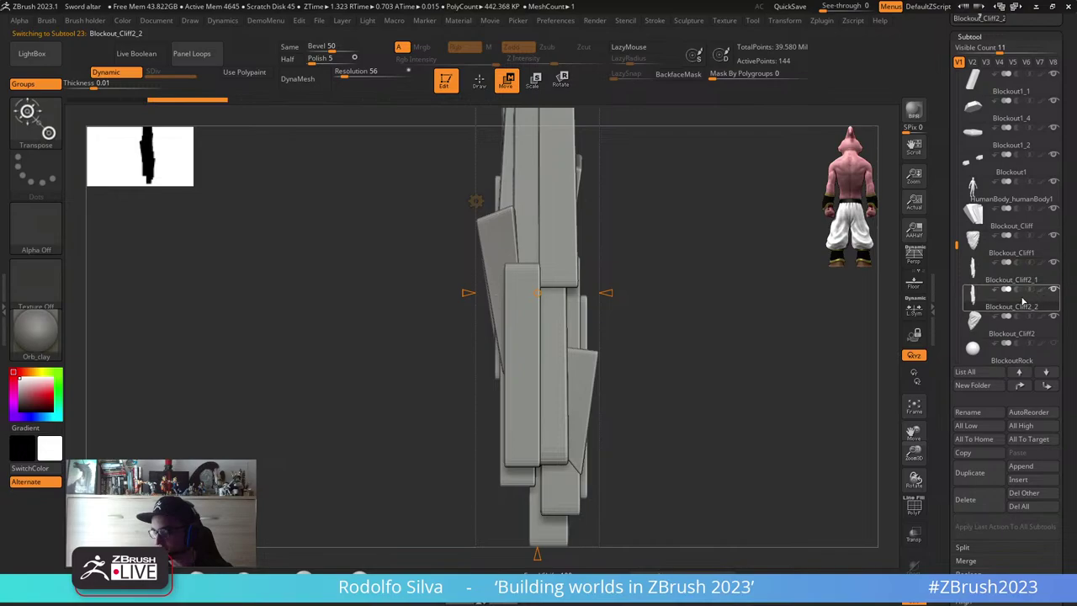
pyautogui.click(990, 280)
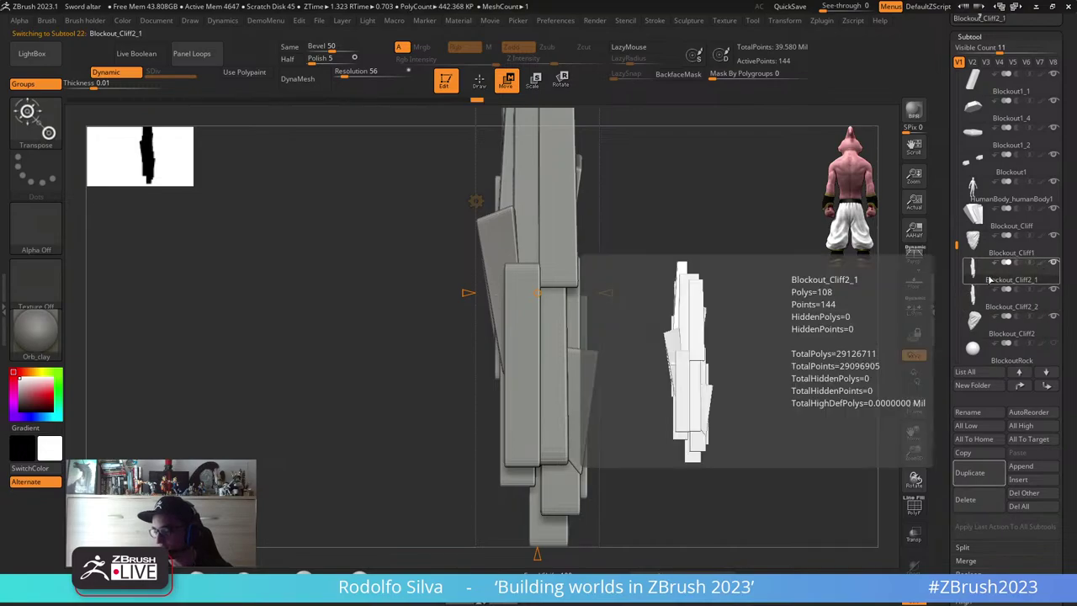
pyautogui.moveTo(883, 321); pyautogui.dragTo(823, 335)
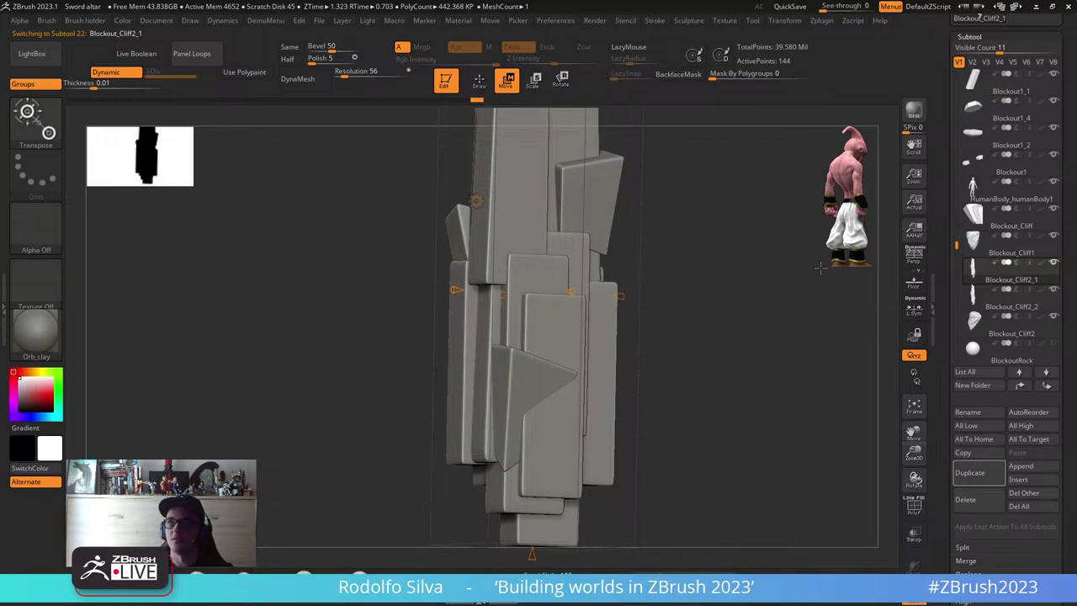
pyautogui.moveTo(820, 267); pyautogui.dragTo(649, 389)
pyautogui.press('Down')
pyautogui.hotkey('shift', 'f')
pyautogui.hotkey('shift', 'f')
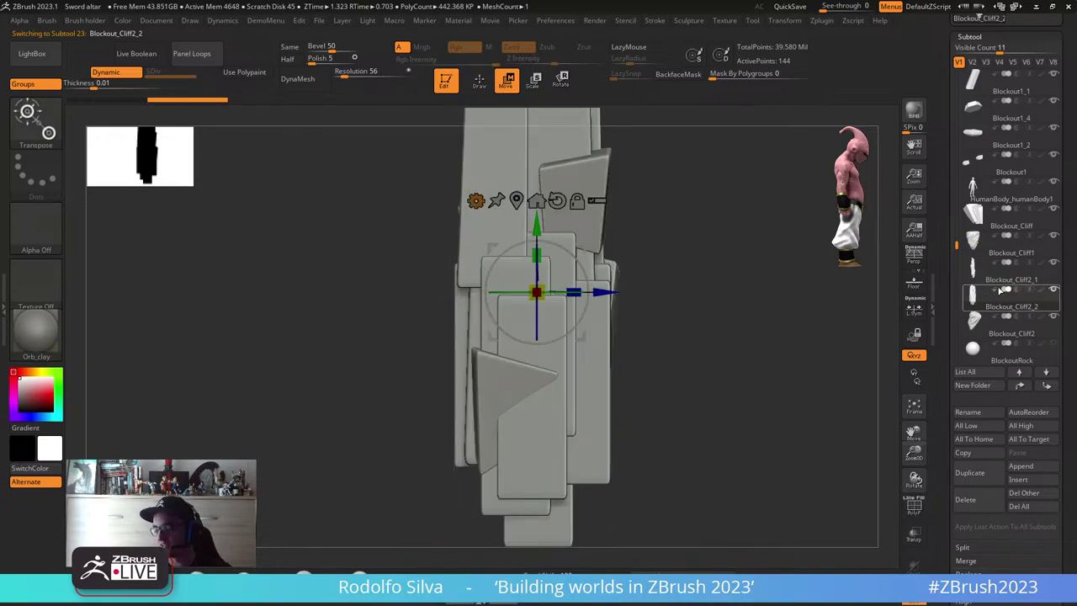
pyautogui.moveTo(813, 315); pyautogui.dragTo(782, 324)
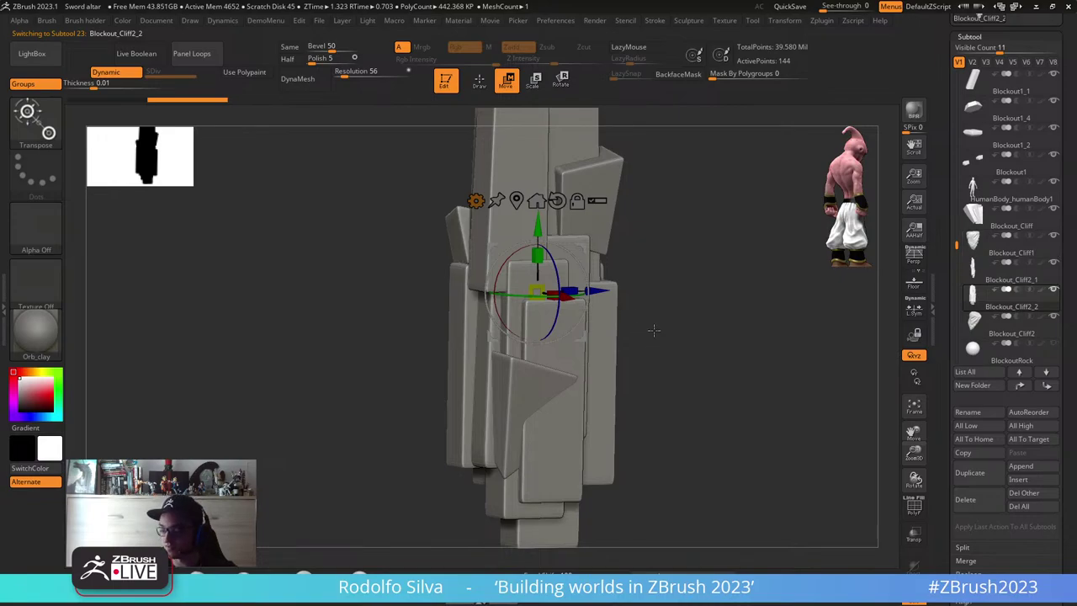
# - Apply the duplicate cliff's dynamic subdivision as real geometry and divide it once more to subdivision level 8
pyautogui.moveTo(640, 324)
pyautogui.mouseDown(button='right')
pyautogui.moveTo(593, 366)
pyautogui.moveTo(625, 366)
pyautogui.moveTo(664, 328)
pyautogui.mouseUp(button='right')
pyautogui.press('q')
pyautogui.press('space')
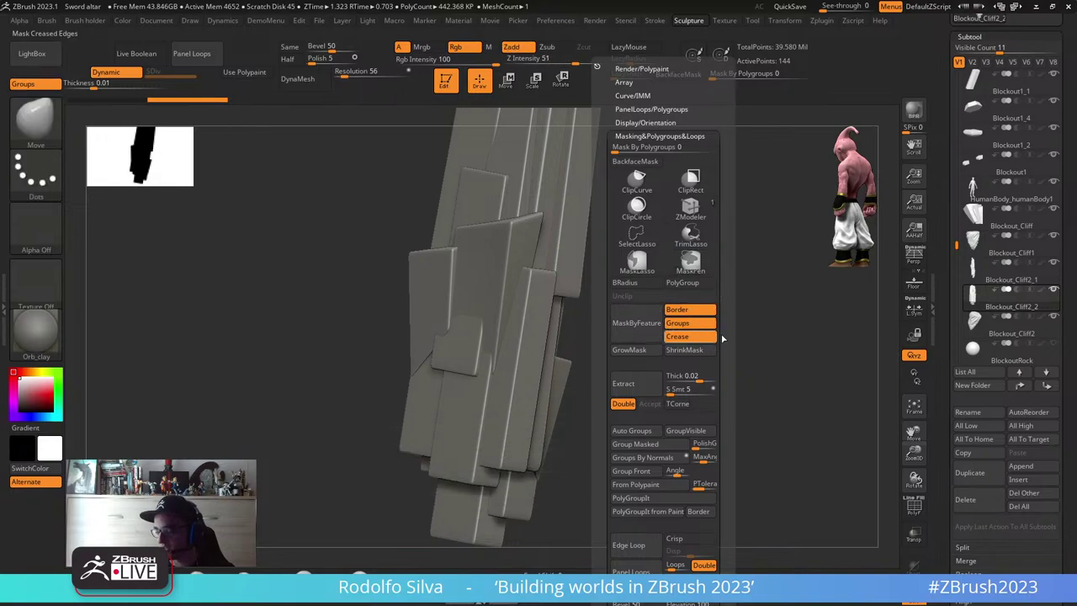
pyautogui.click(712, 140)
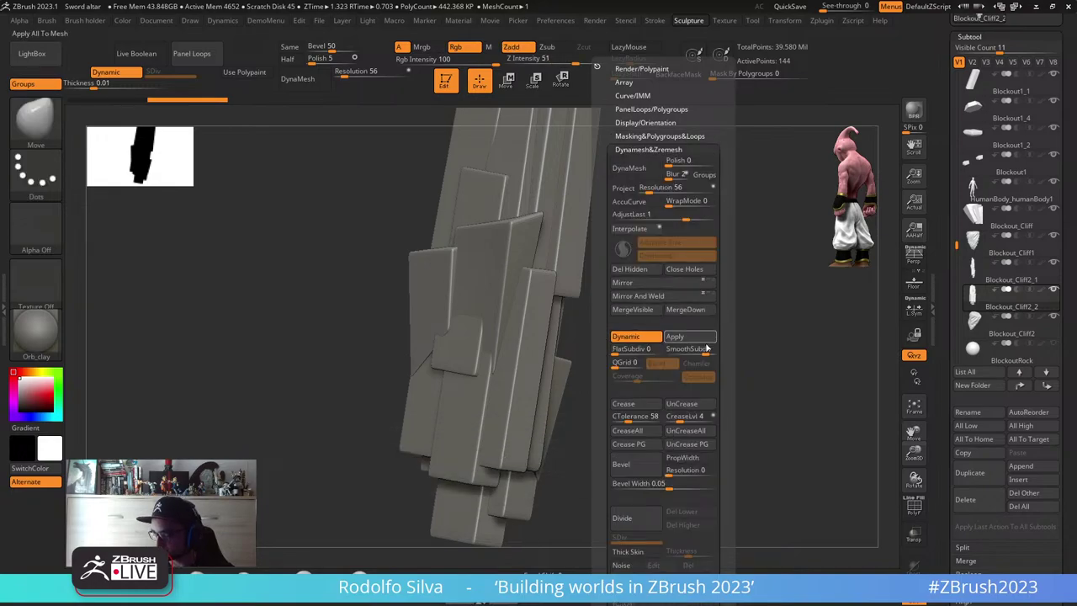
pyautogui.click(703, 337)
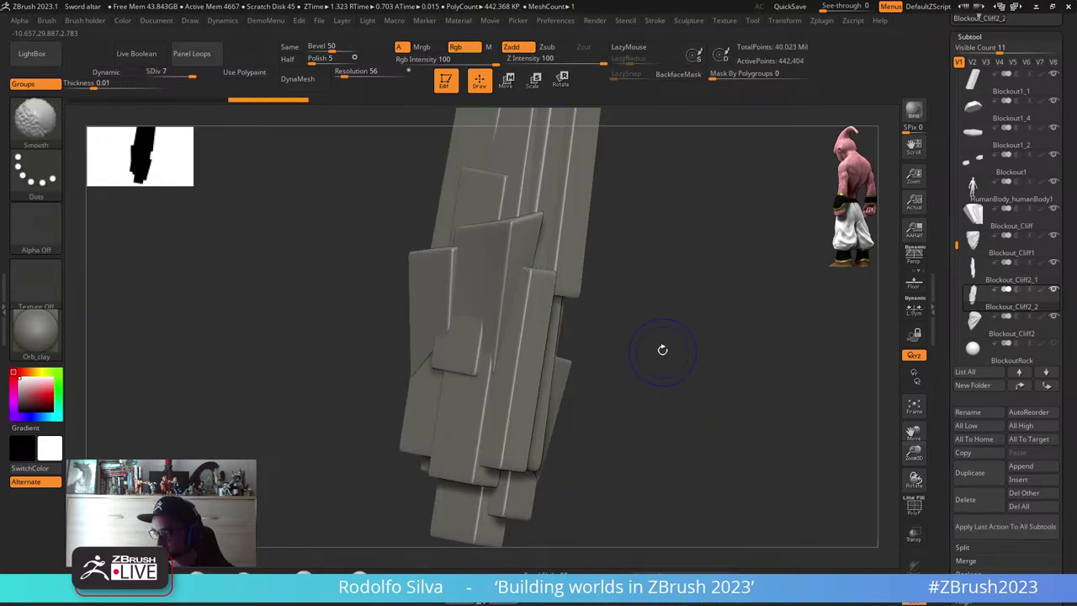
pyautogui.keyDown('shift'); pyautogui.moveTo(662, 350); pyautogui.dragTo(623, 300, button='right'); pyautogui.keyUp('shift')
pyautogui.hotkey('ctrl', 'd')
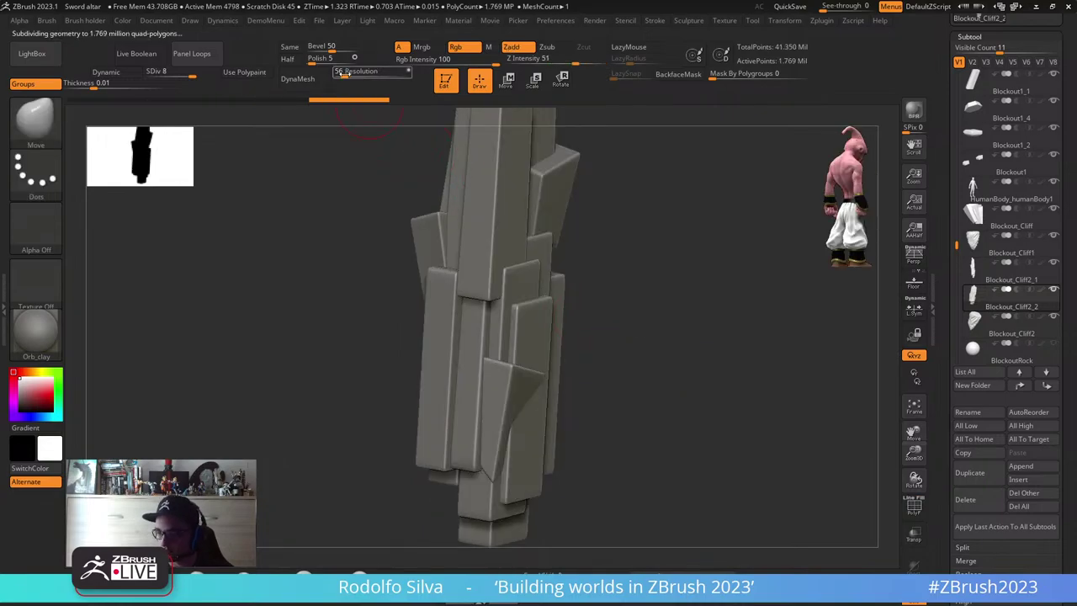
# - Try DynaMesh on the duplicate cliff at resolution 80 with Groups enabled to keep the polygroups separate
pyautogui.moveTo(343, 74)
pyautogui.mouseDown()
pyautogui.moveTo(537, 299)
pyautogui.moveTo(517, 262)
pyautogui.moveTo(551, 201)
pyautogui.moveTo(544, 177)
pyautogui.moveTo(575, 179)
pyautogui.moveTo(508, 372)
pyautogui.moveTo(507, 265)
pyautogui.mouseUp()
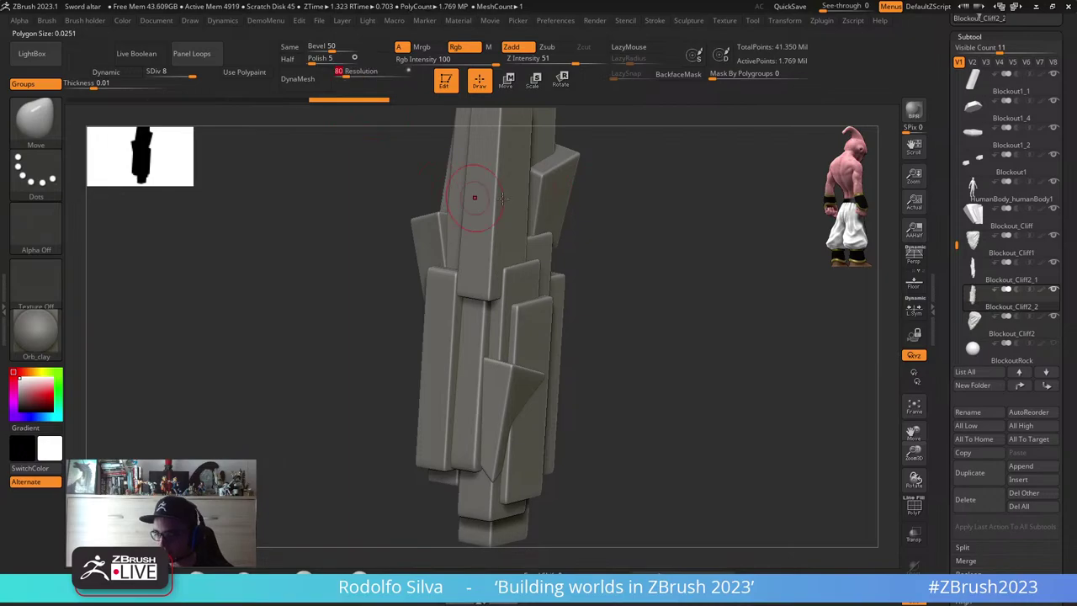
pyautogui.keyDown('alt'); pyautogui.moveTo(502, 199); pyautogui.dragTo(487, 253, button='right'); pyautogui.keyUp('alt')
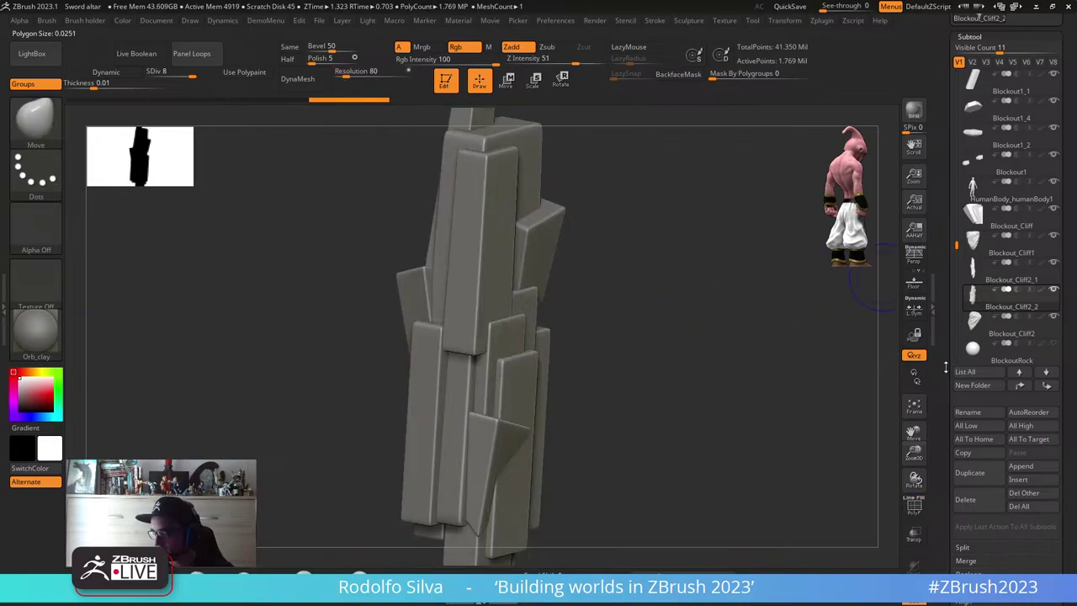
pyautogui.moveTo(947, 375); pyautogui.dragTo(946, 305)
pyautogui.scroll(-8, 946, 307)
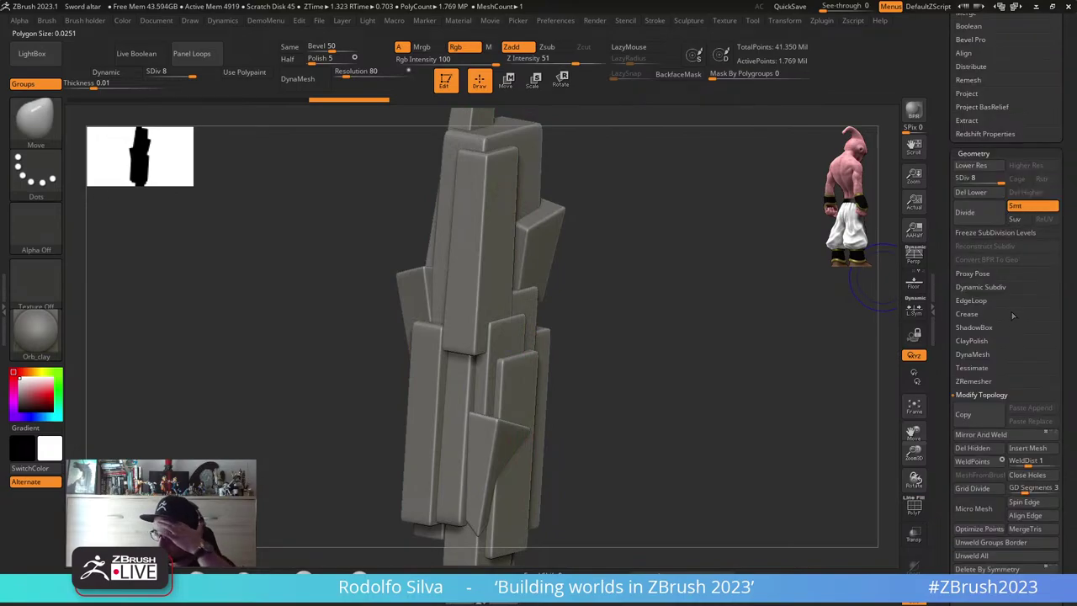
pyautogui.press('shift')
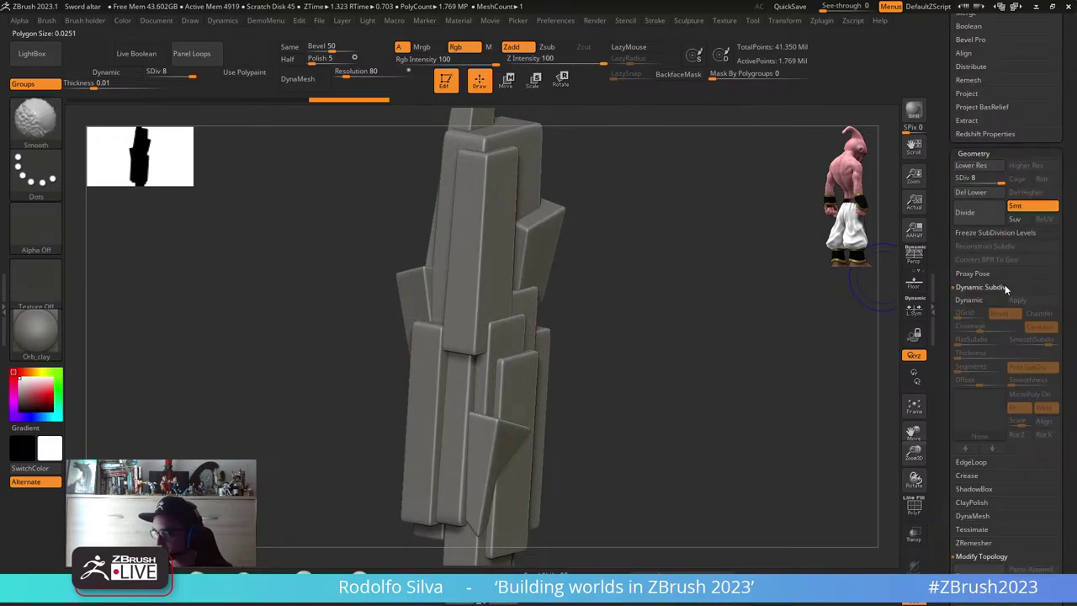
pyautogui.click(992, 354)
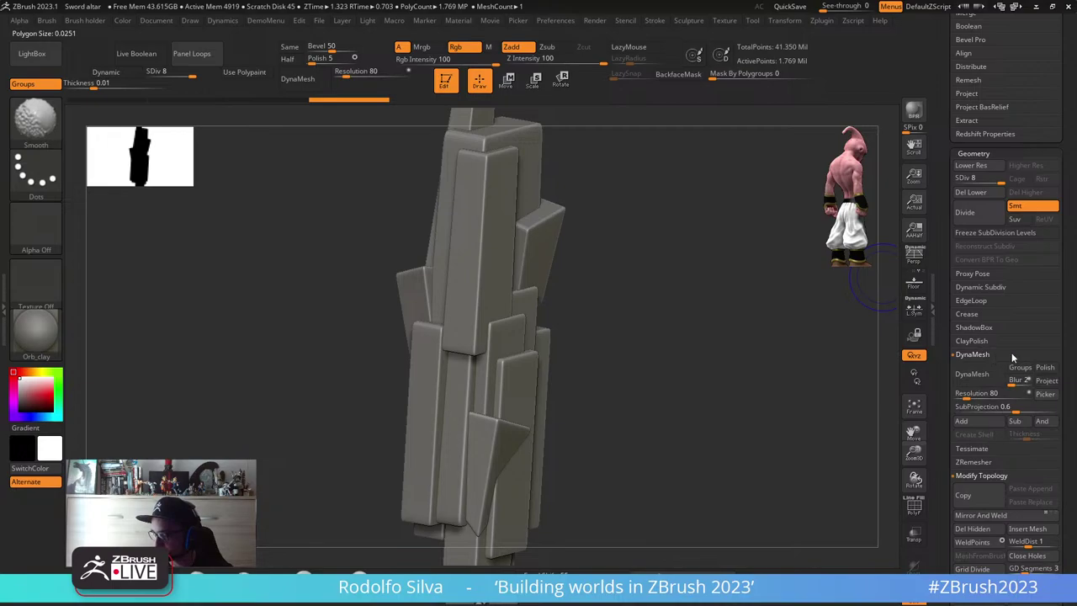
pyautogui.click(1019, 367)
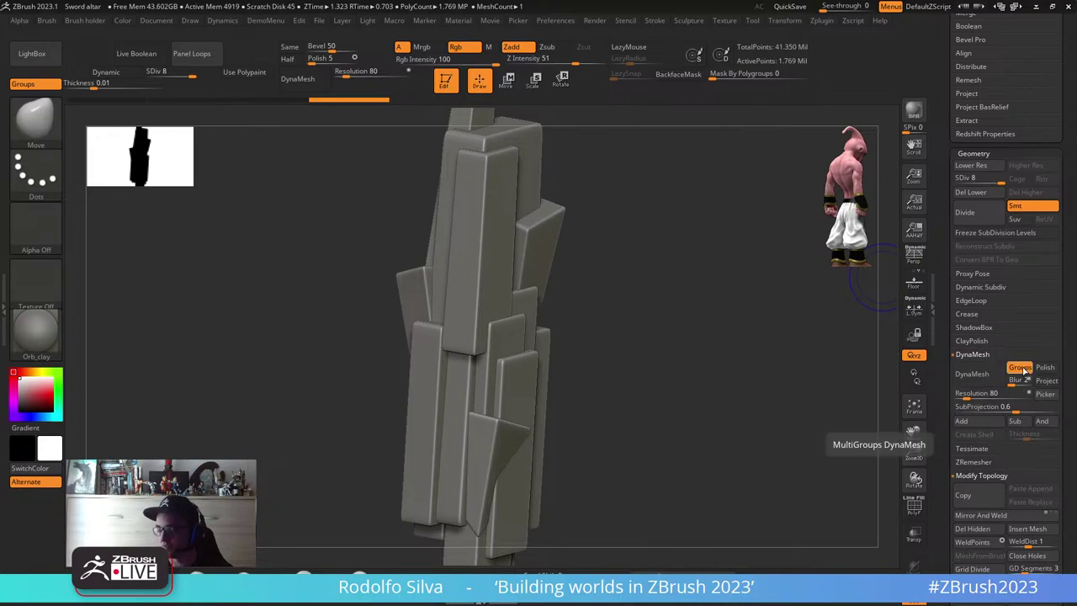
pyautogui.click(972, 374)
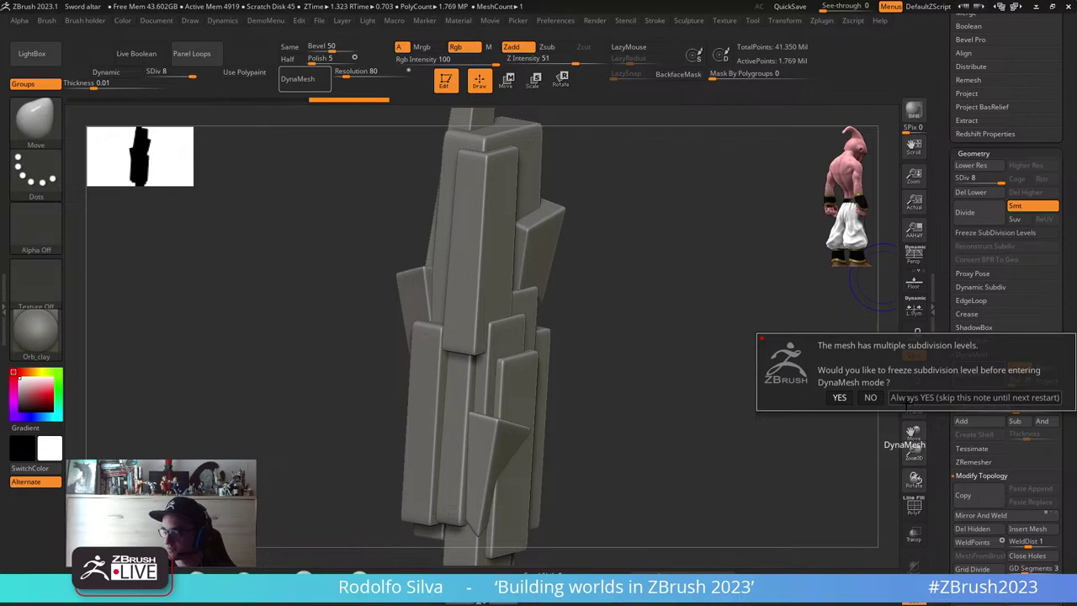
pyautogui.click(890, 400)
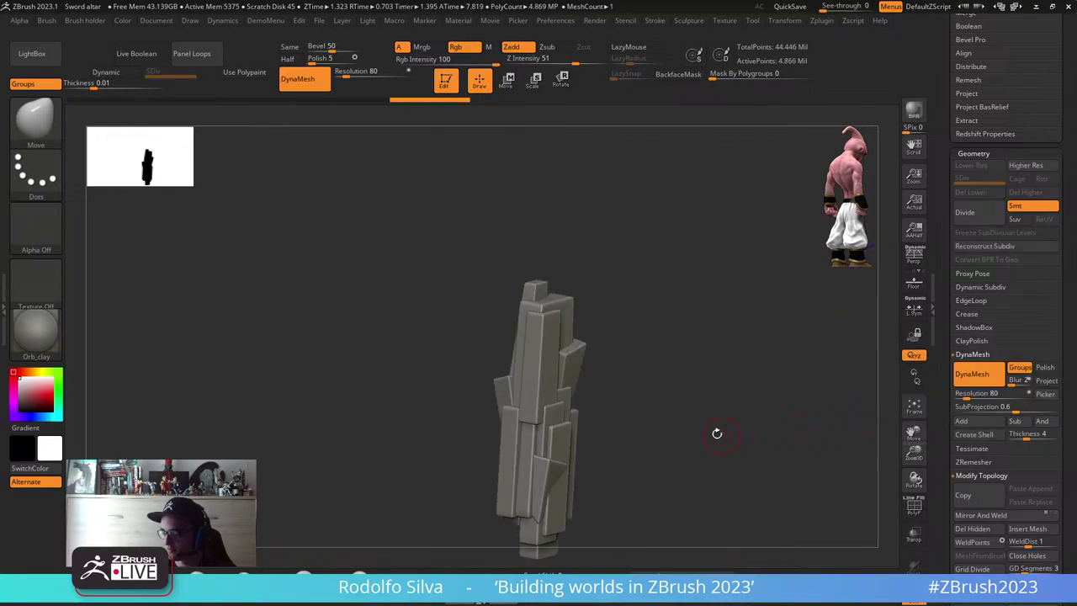
# - Check the remeshed blocks' polygroup wireframe up close, undo the DynaMesh and show the polygroup colours again
pyautogui.hotkey('shift', 'f')
pyautogui.keyDown('ctrl'); pyautogui.moveTo(716, 433); pyautogui.dragTo(706, 404, button='right'); pyautogui.keyUp('ctrl')
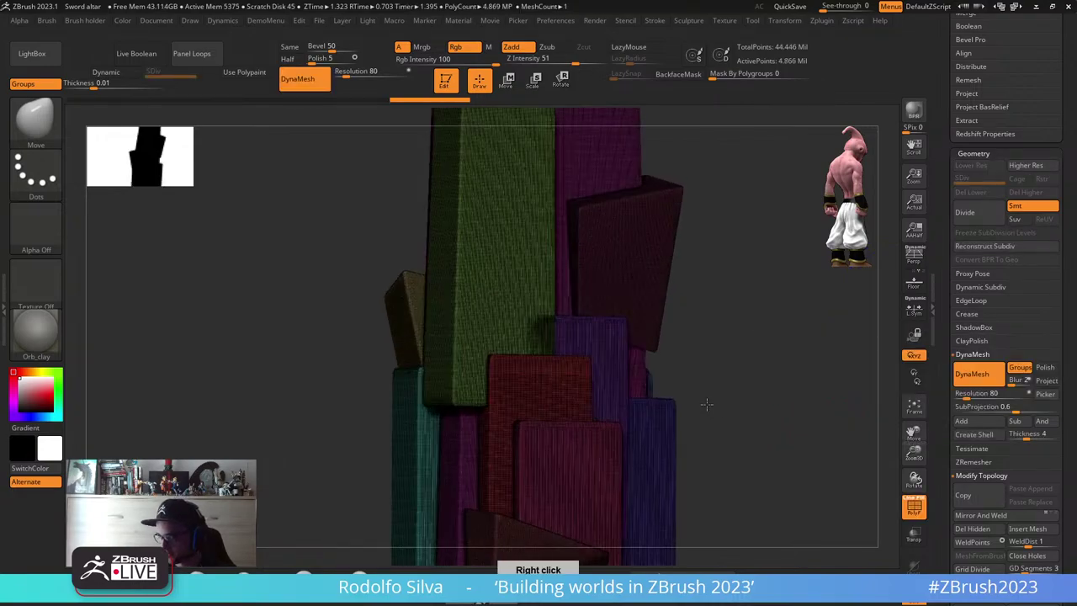
pyautogui.hotkey('ctrl', 'z')
pyautogui.hotkey('shift', 'f')
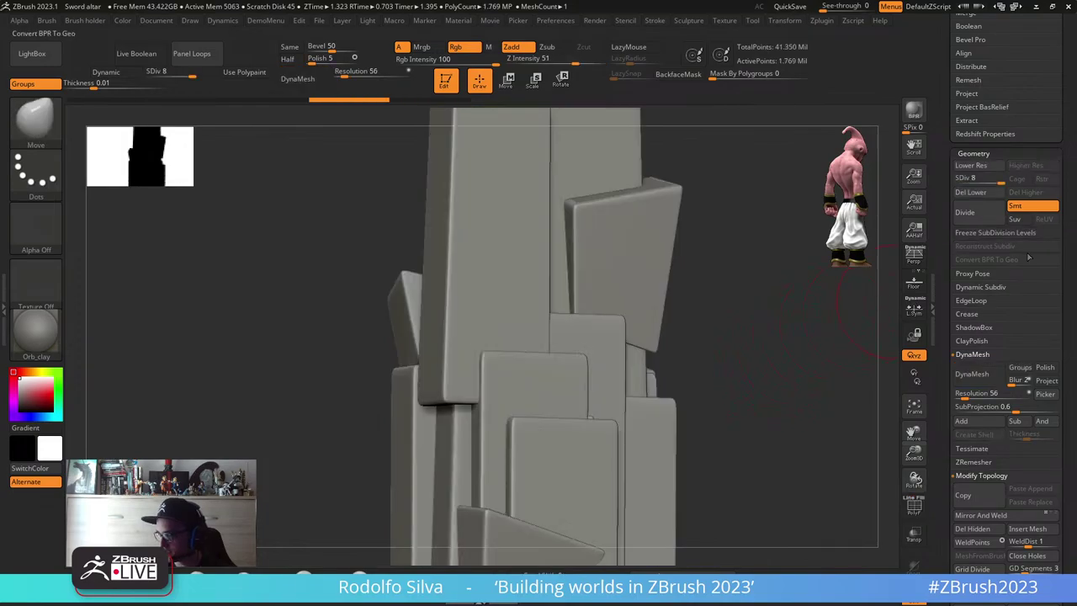
pyautogui.hotkey('shift', 'f')
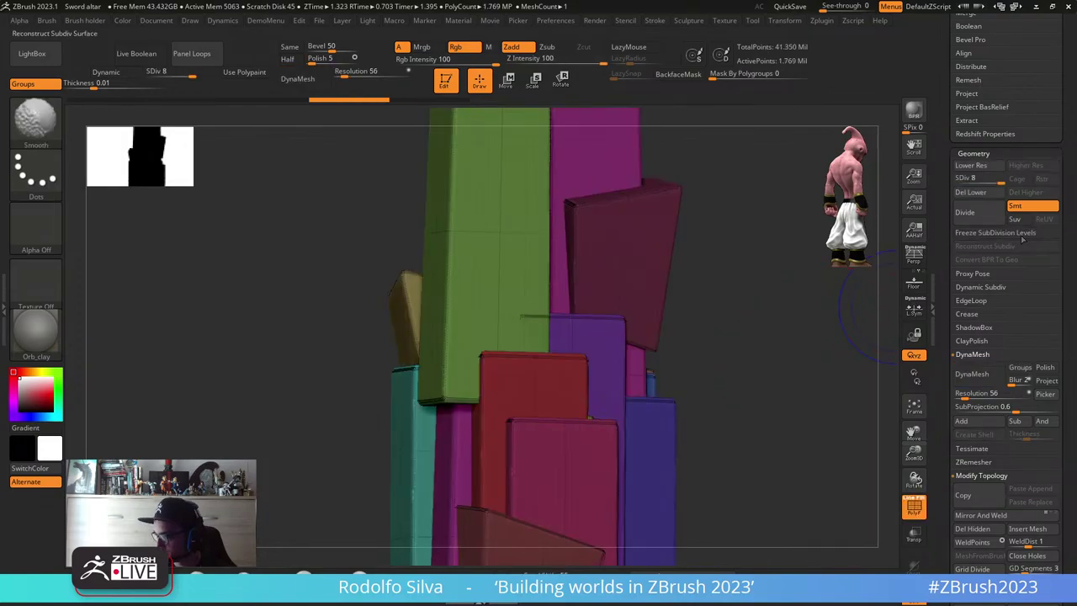
# - Delete the duplicate's lower subdivision levels and DynaMesh it at resolution 88 with Groups enabled
pyautogui.hotkey('ctrl', 'shift', 'z')
pyautogui.click(1020, 367)
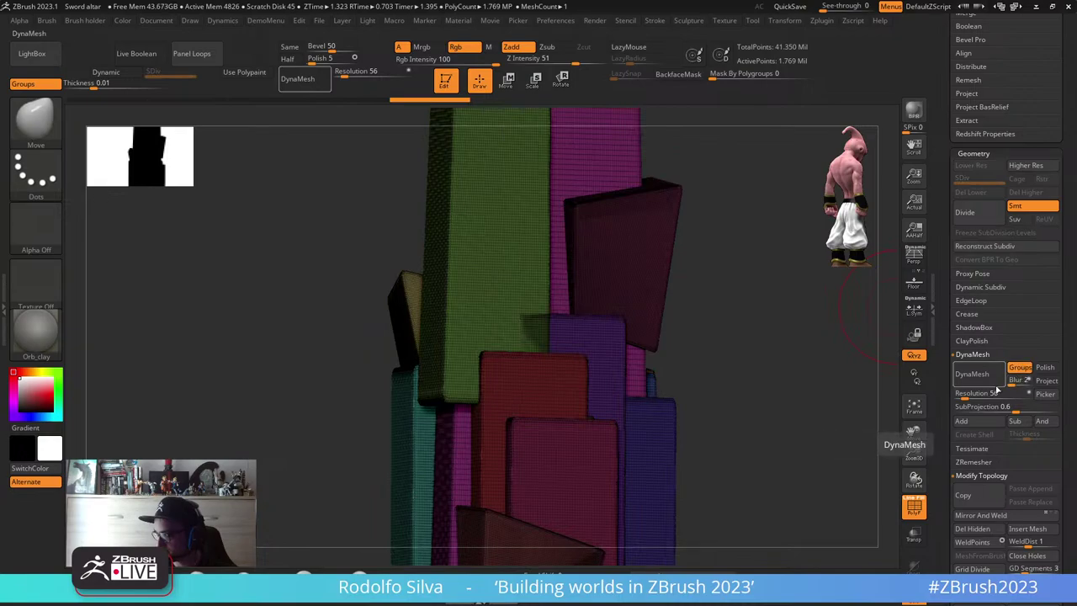
pyautogui.click(996, 392)
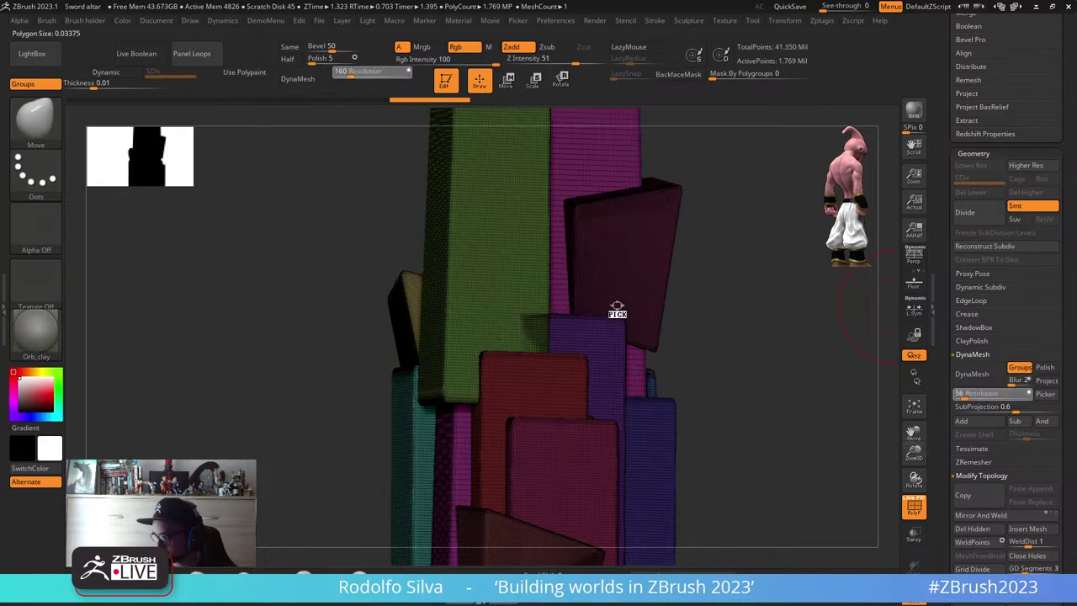
pyautogui.write('88')
pyautogui.press('Return')
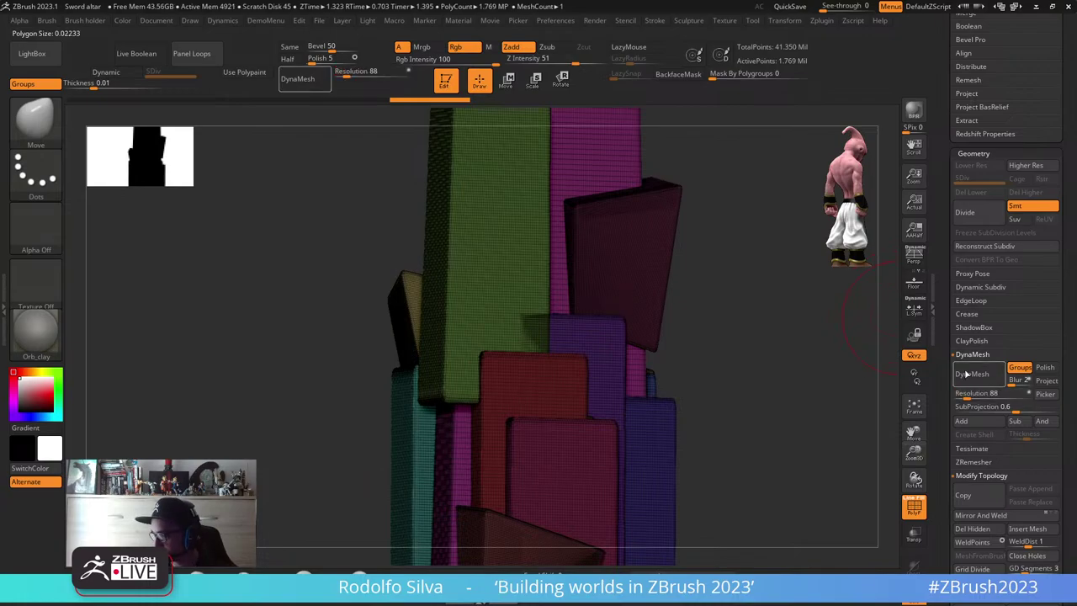
pyautogui.click(969, 373)
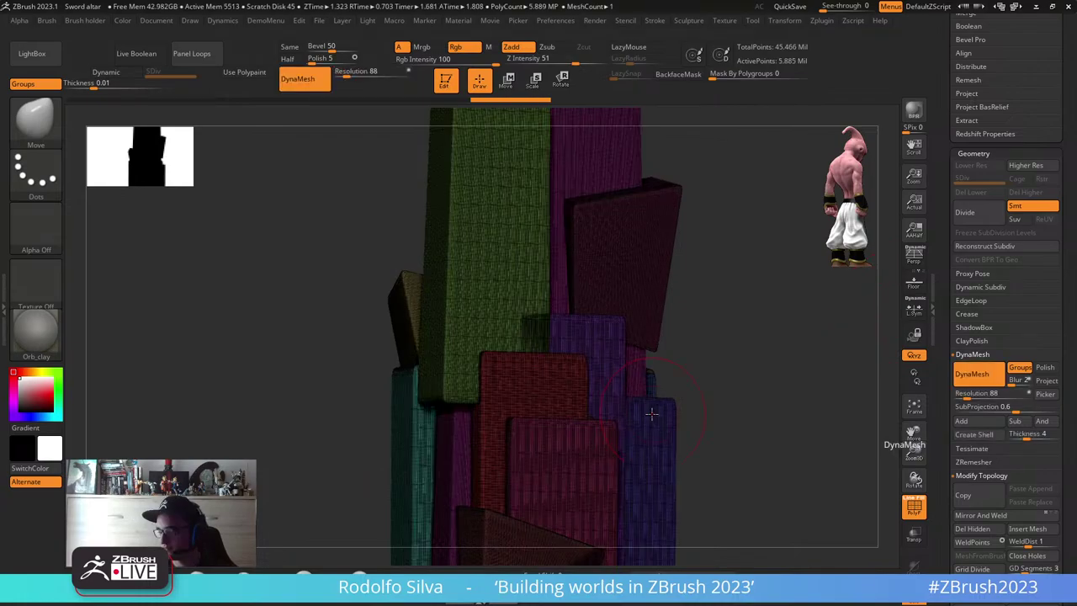
# - Inspect the remeshed cliff's slabs and edges from near and far, with and without the polygroup wireframe
pyautogui.hotkey('shift', 'f')
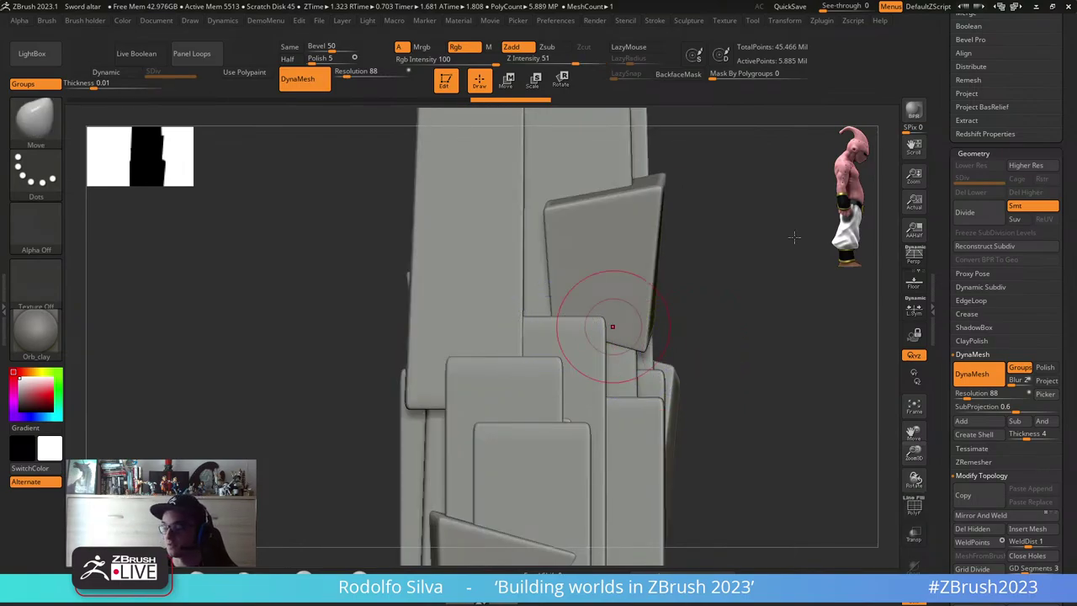
pyautogui.keyDown('ctrl'); pyautogui.moveTo(721, 340); pyautogui.dragTo(645, 268, button='right'); pyautogui.keyUp('ctrl')
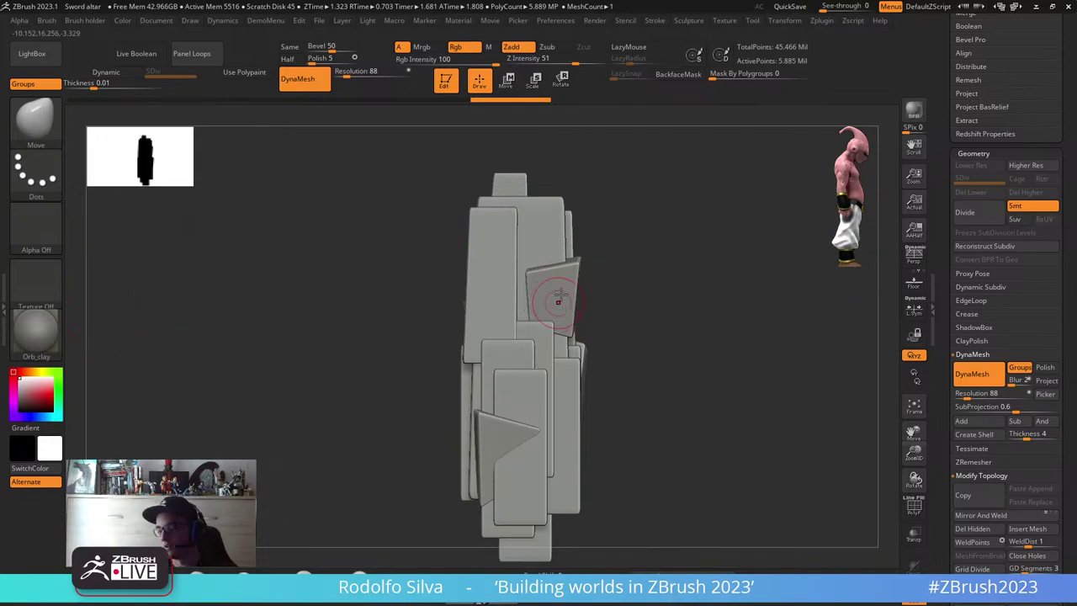
pyautogui.keyDown('ctrl'); pyautogui.moveTo(559, 301); pyautogui.dragTo(666, 364, button='right'); pyautogui.keyUp('ctrl')
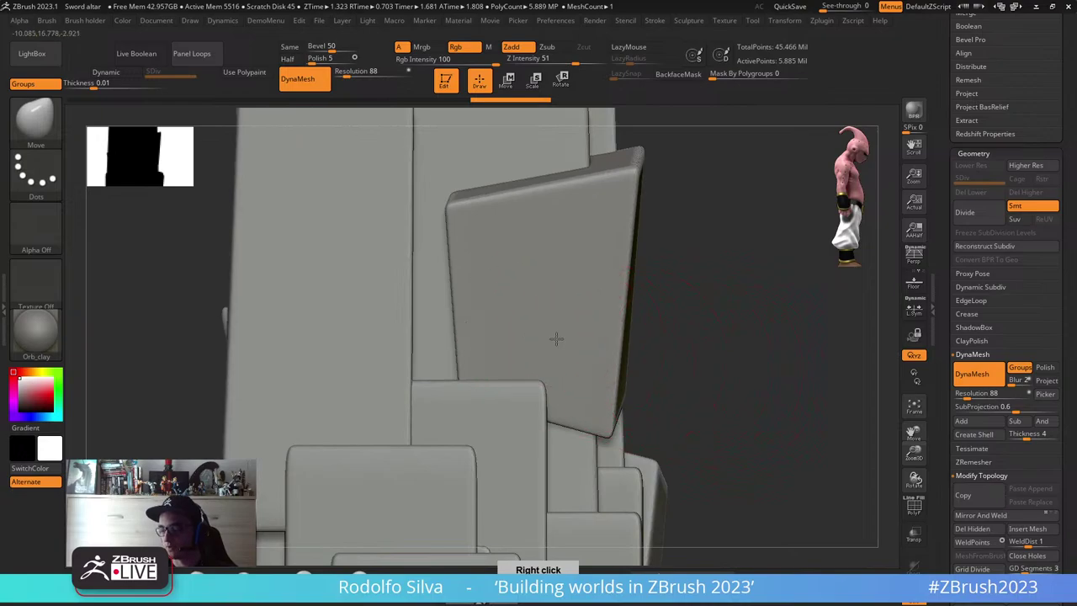
pyautogui.moveTo(557, 339); pyautogui.dragTo(628, 338, button='right')
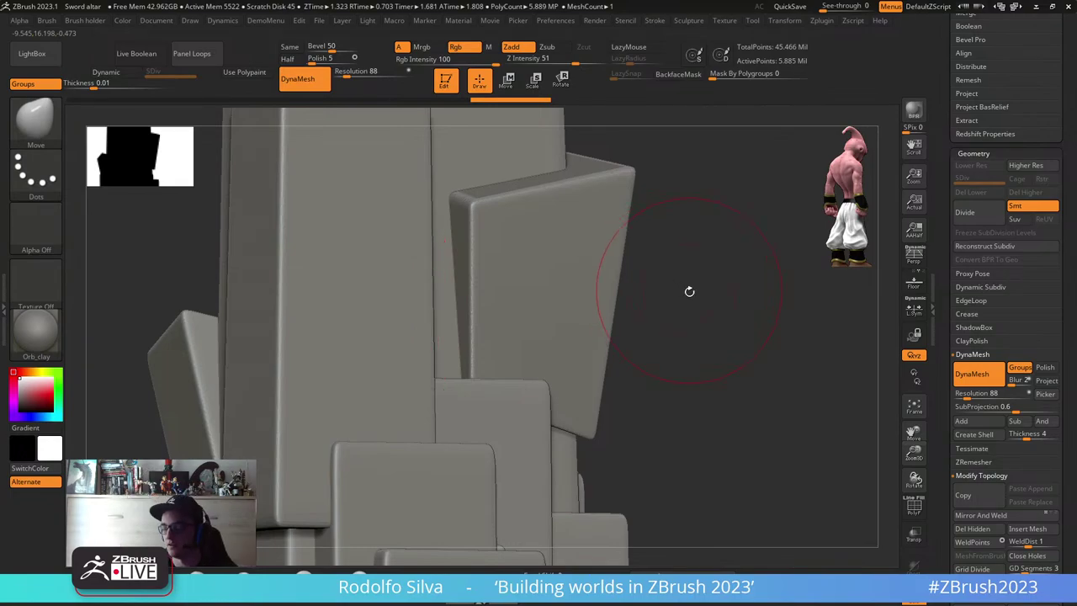
pyautogui.hotkey('shift', 'f')
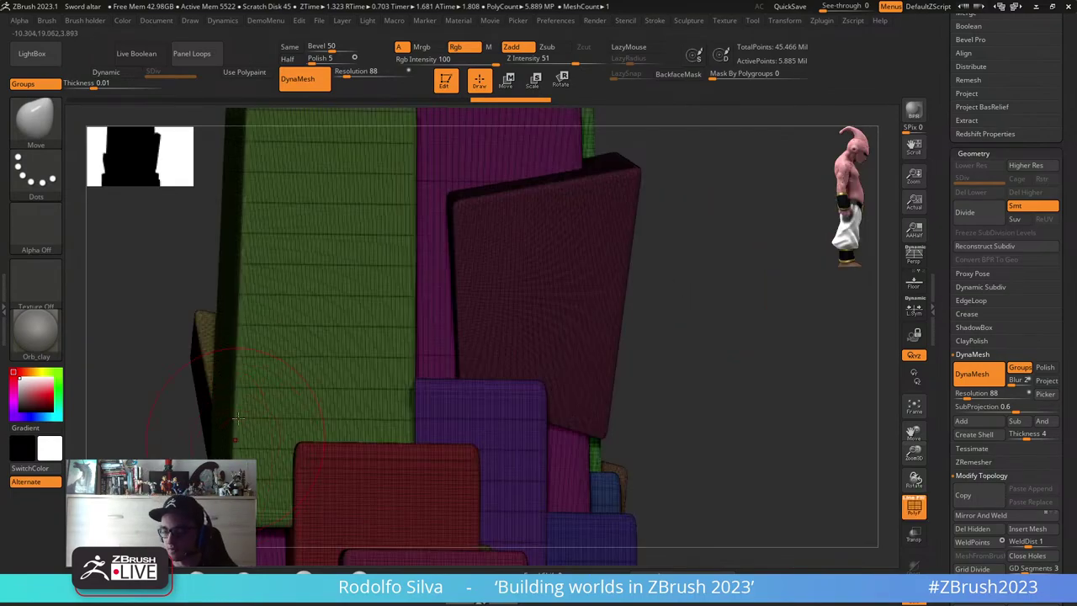
pyautogui.keyDown('ctrl'); pyautogui.moveTo(238, 418); pyautogui.dragTo(401, 364, button='right'); pyautogui.keyUp('ctrl')
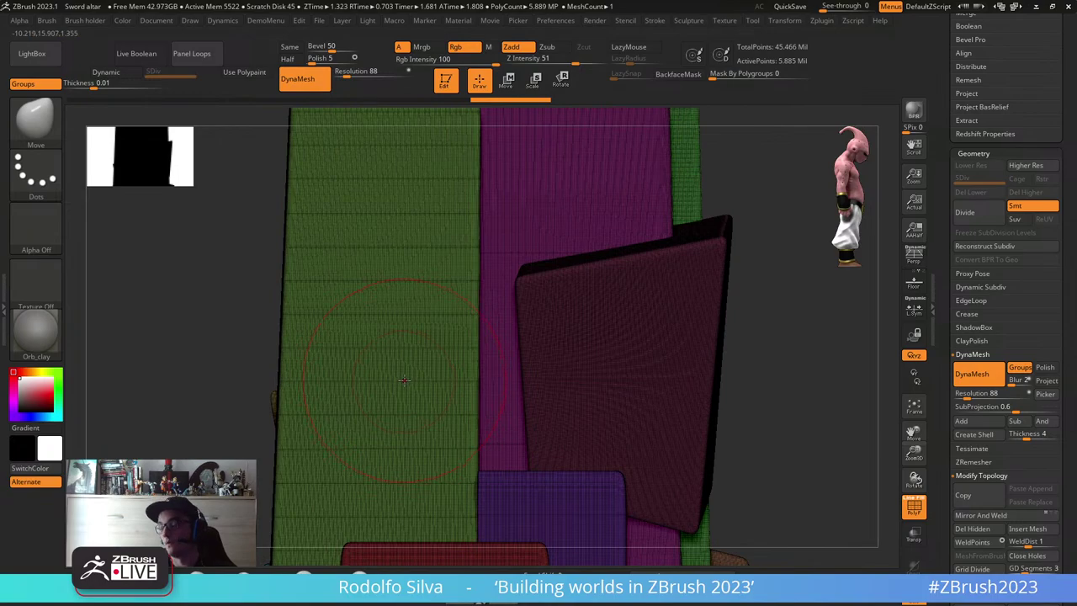
pyautogui.press('f')
pyautogui.hotkey('shift', 'f')
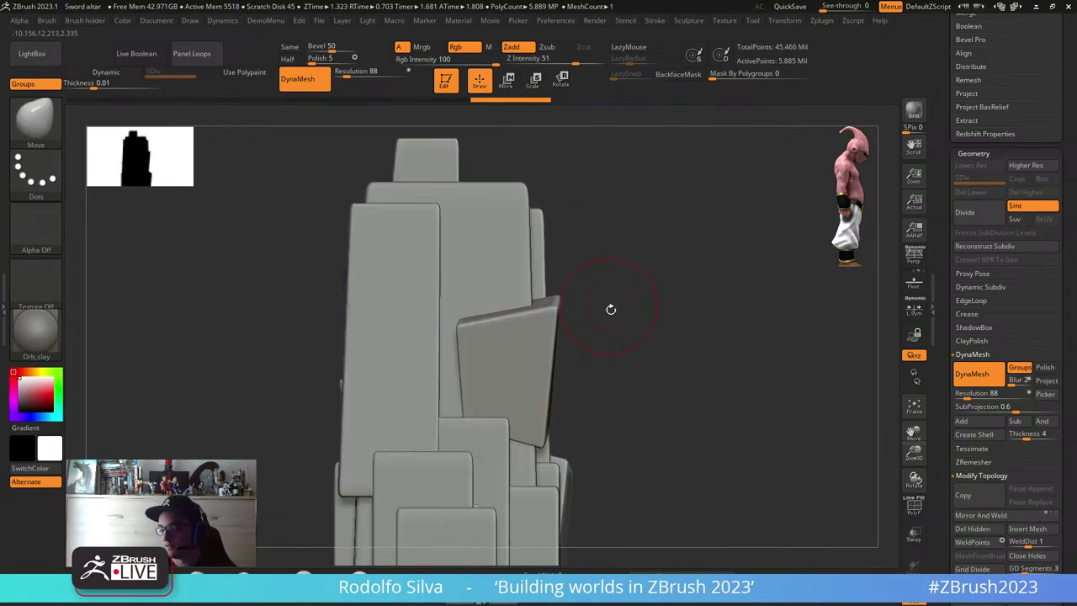
pyautogui.moveTo(611, 311); pyautogui.dragTo(428, 384, button='right')
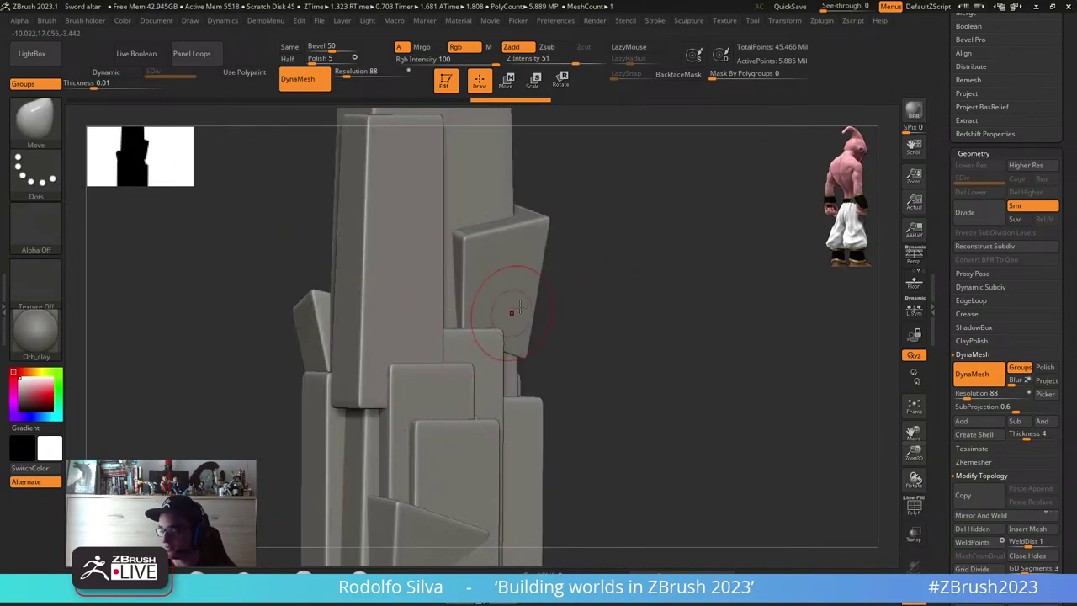
# - Examine the remeshed cliff's polygroup wireframe and test inverting the mask before hiding the wireframe again
pyautogui.moveTo(966, 399); pyautogui.dragTo(961, 402)
pyautogui.keyDown('ctrl'); pyautogui.moveTo(714, 368); pyautogui.dragTo(688, 405); pyautogui.keyUp('ctrl')
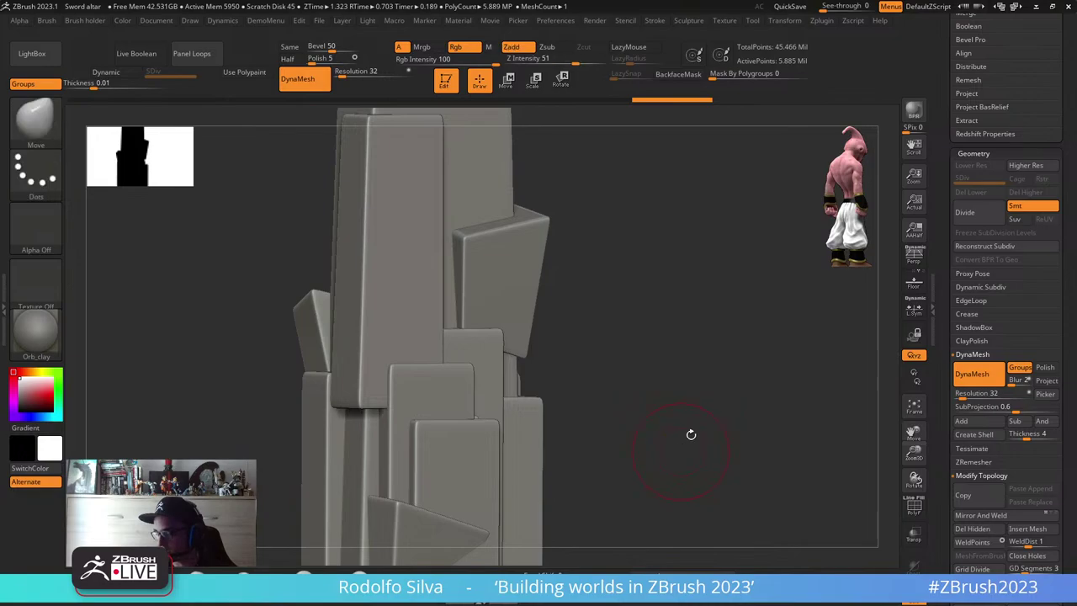
pyautogui.press('ctrl')
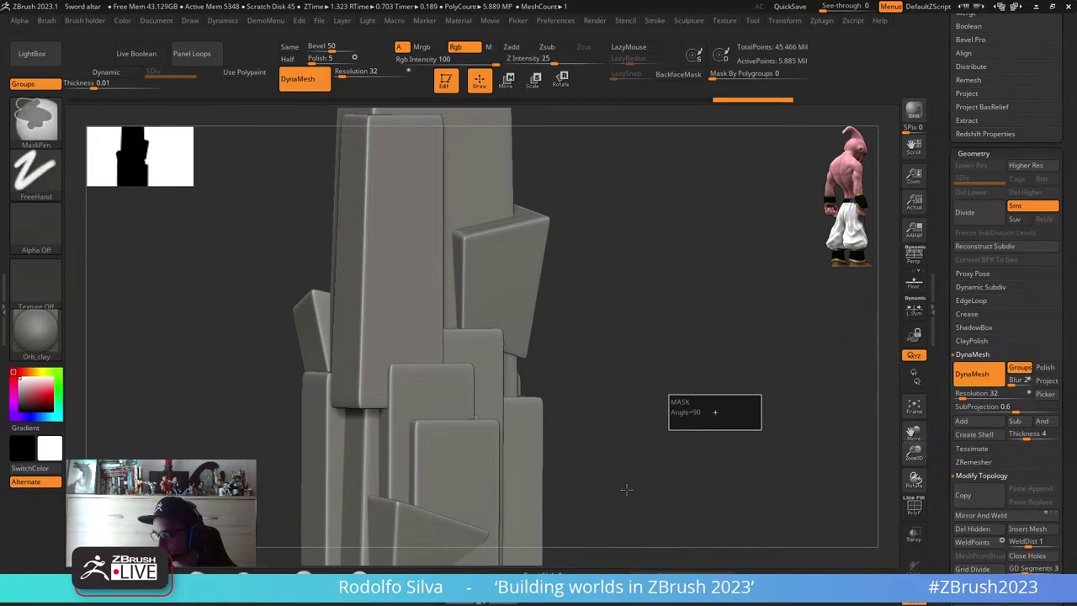
pyautogui.hotkey('shift', 'f')
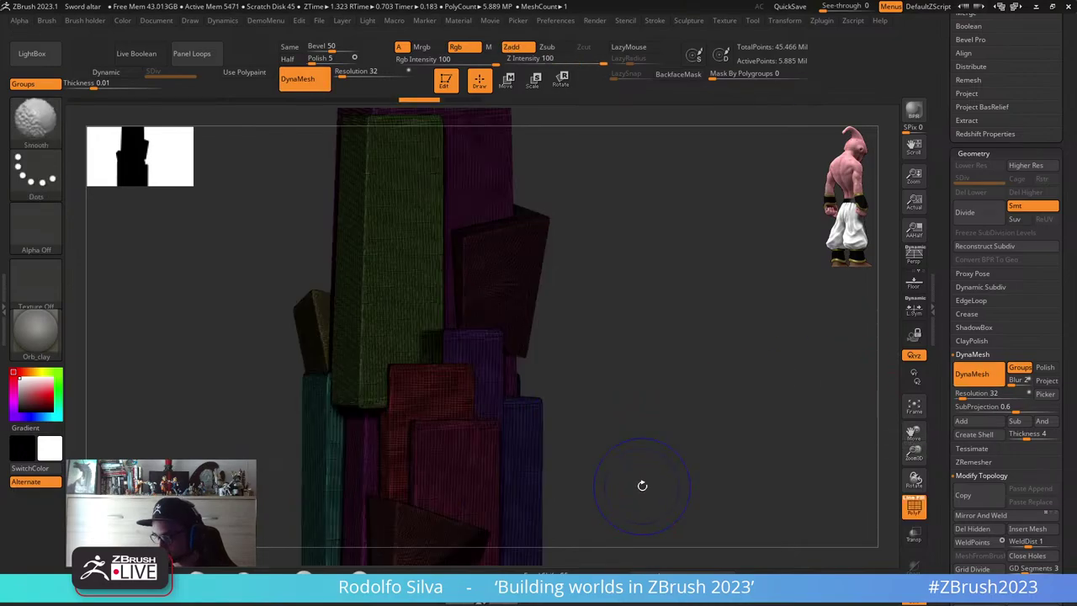
pyautogui.keyDown('ctrl'); pyautogui.click(673, 404); pyautogui.keyUp('ctrl')
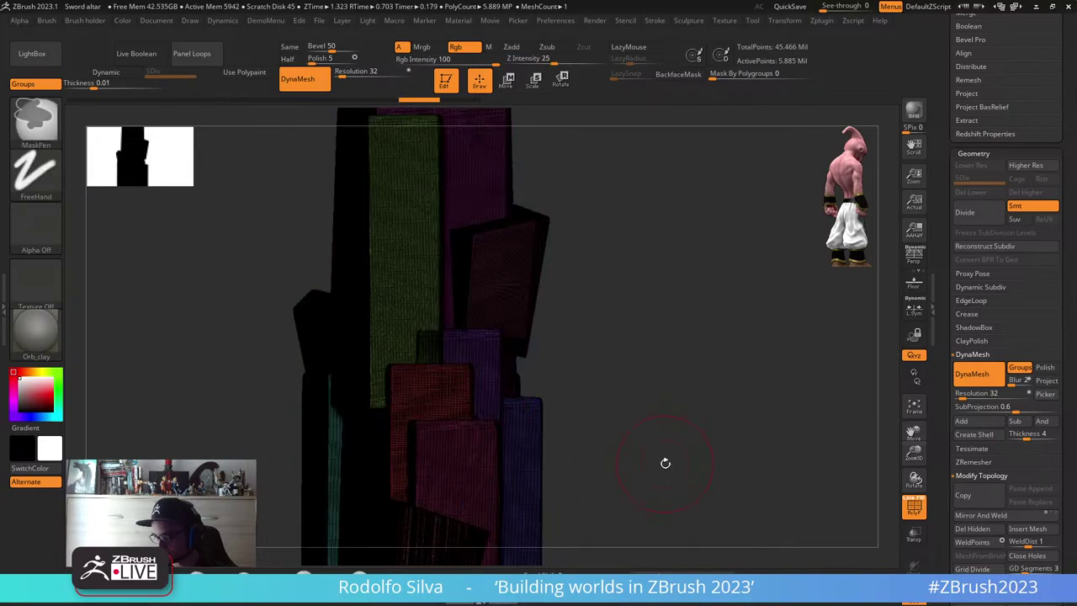
pyautogui.keyDown('ctrl'); pyautogui.click(664, 462); pyautogui.keyUp('ctrl')
pyautogui.hotkey('shift', 'f')
# - Isolate the pointed wedge block on the cliff's lower part, inspect its edges and show all blocks again
pyautogui.keyDown('alt'); pyautogui.moveTo(669, 421); pyautogui.dragTo(678, 194); pyautogui.keyUp('alt')
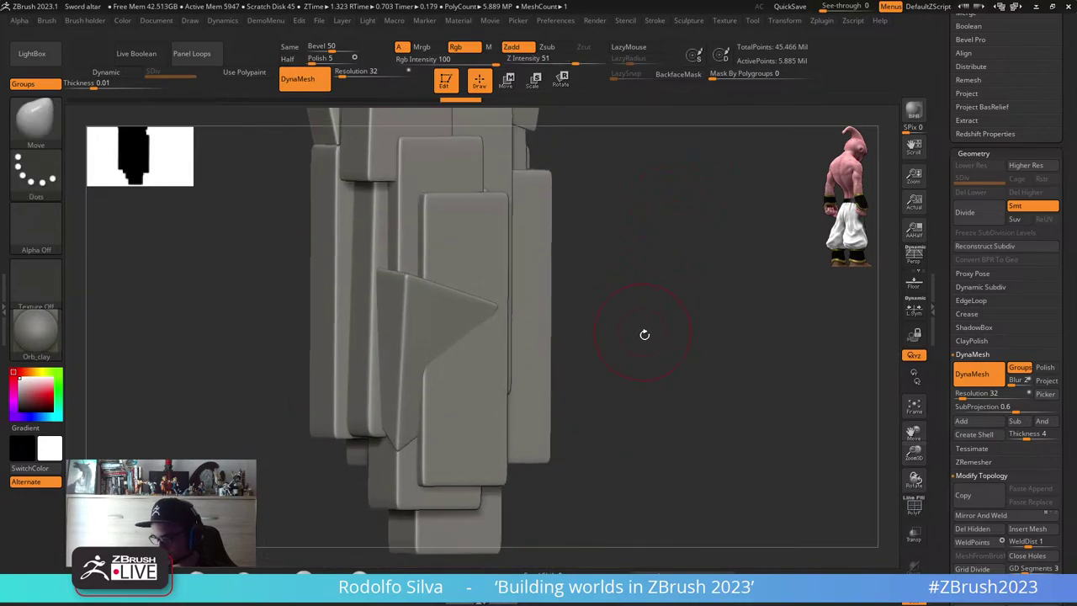
pyautogui.moveTo(644, 334); pyautogui.dragTo(640, 337)
pyautogui.moveTo(639, 336)
pyautogui.mouseDown(button='right')
pyautogui.moveTo(577, 370)
pyautogui.moveTo(570, 360)
pyautogui.moveTo(433, 379)
pyautogui.moveTo(470, 385)
pyautogui.moveTo(389, 338)
pyautogui.mouseUp(button='right')
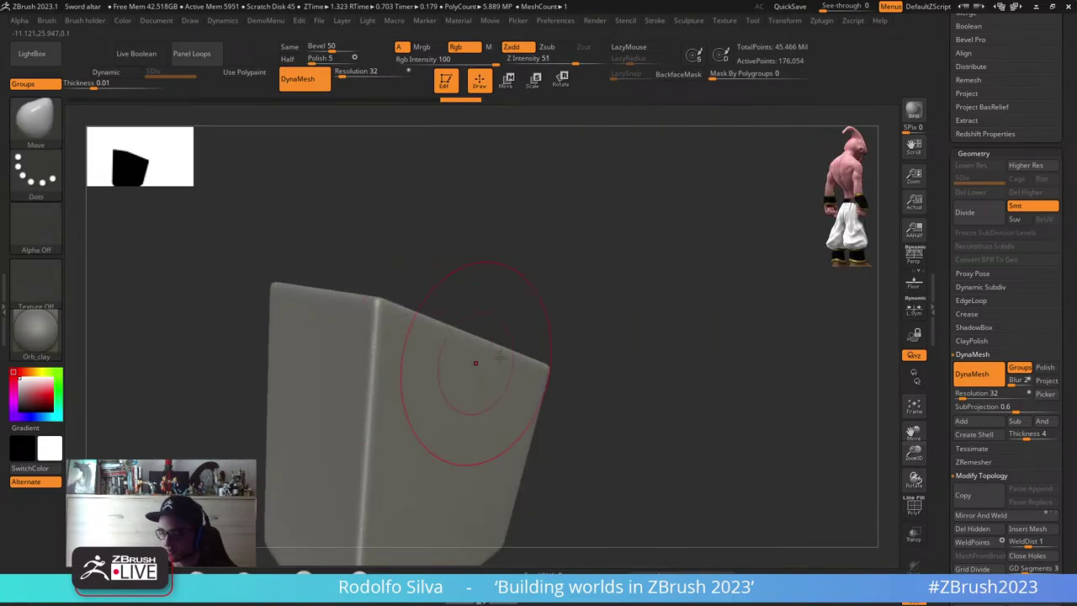
pyautogui.moveTo(524, 349)
pyautogui.mouseDown(button='right')
pyautogui.moveTo(662, 298)
pyautogui.moveTo(596, 293)
pyautogui.mouseUp(button='right')
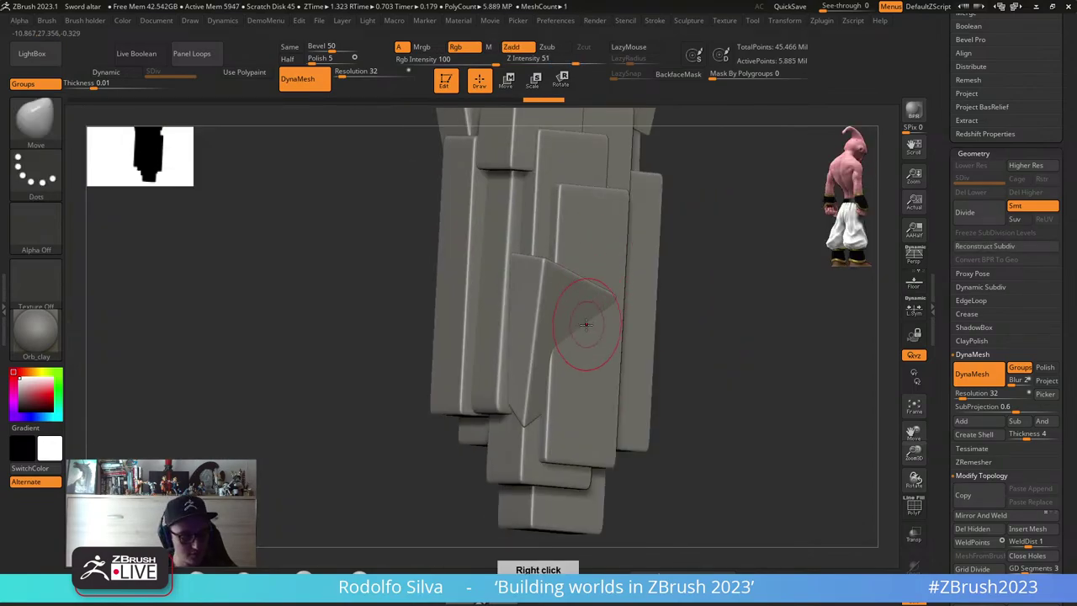
# - Select the MalletFast2 brush and chip away the lower tip of the pointed wedge block
pyautogui.press('b')
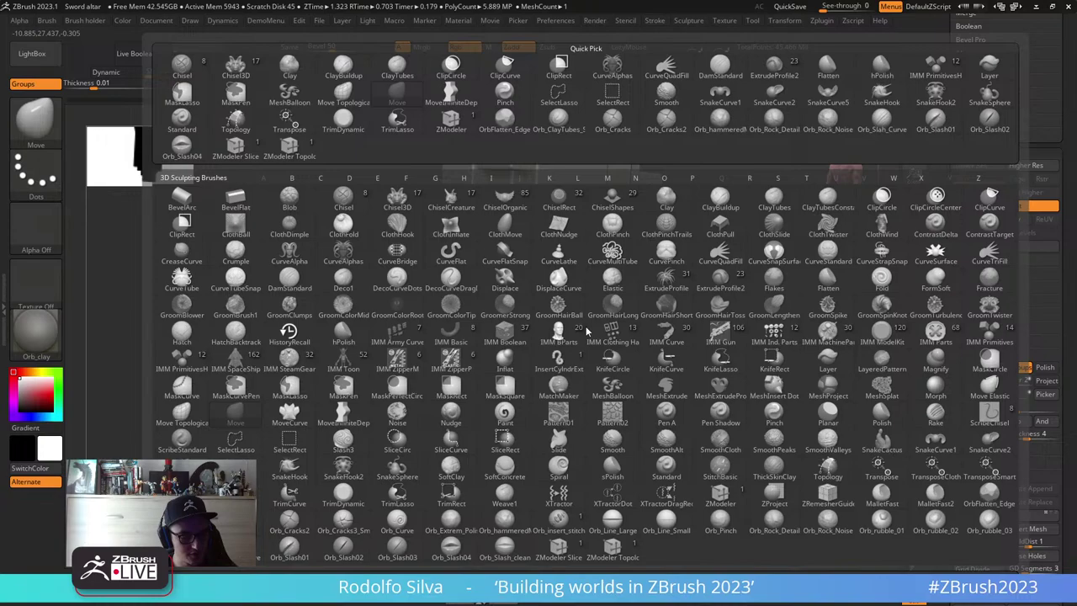
pyautogui.press('m')
pyautogui.press('f')
pyautogui.press('s')
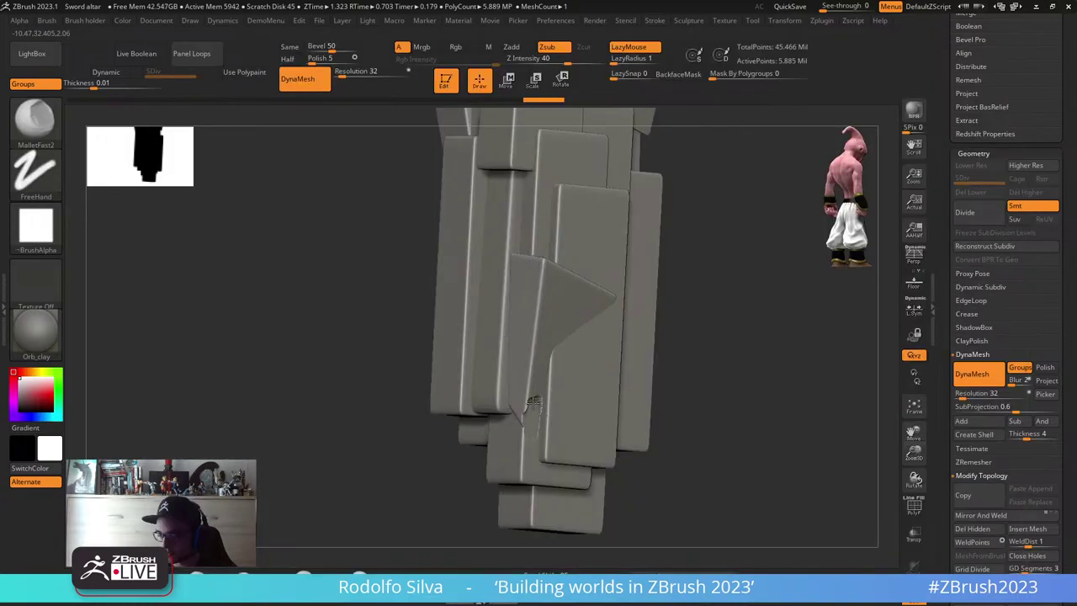
pyautogui.moveTo(534, 403); pyautogui.dragTo(516, 437)
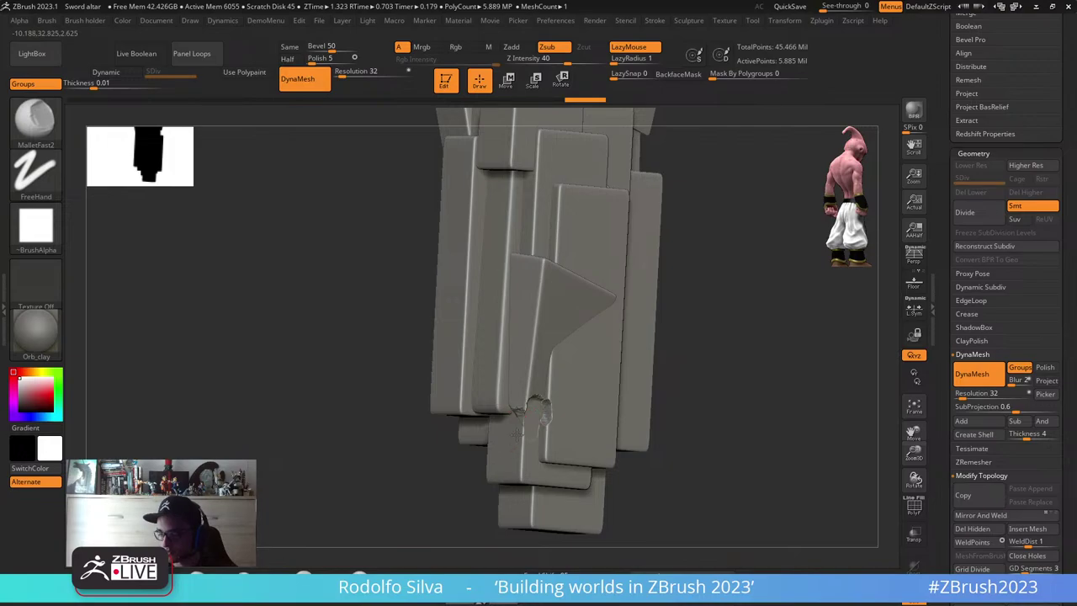
# - Try MalletFast2 at a much larger draw size on the cliff's lowest blocks, and undo the oversized dents
pyautogui.press('s')
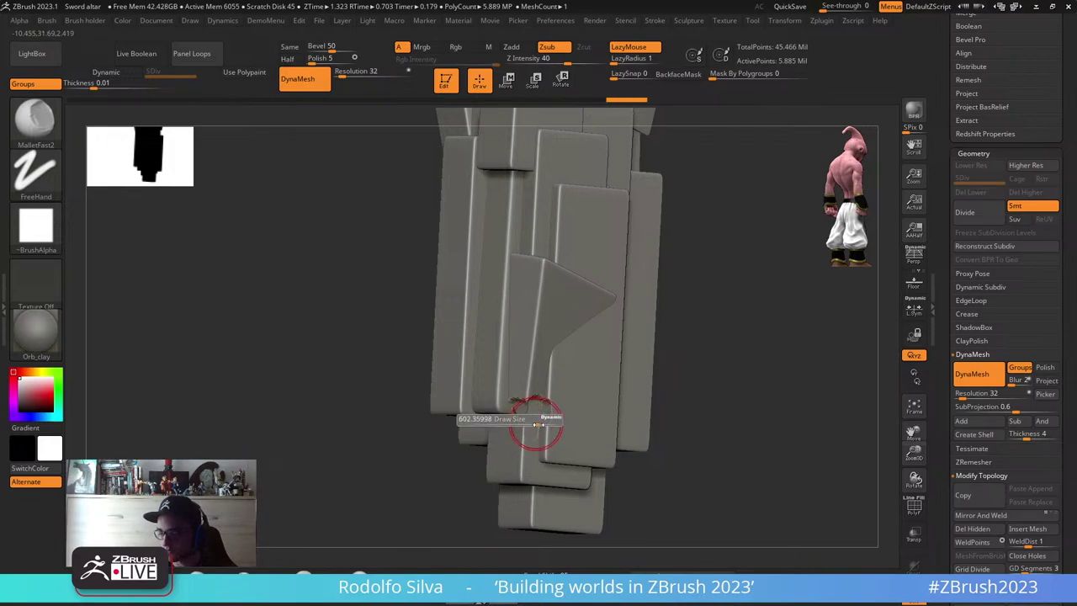
pyautogui.click(550, 417)
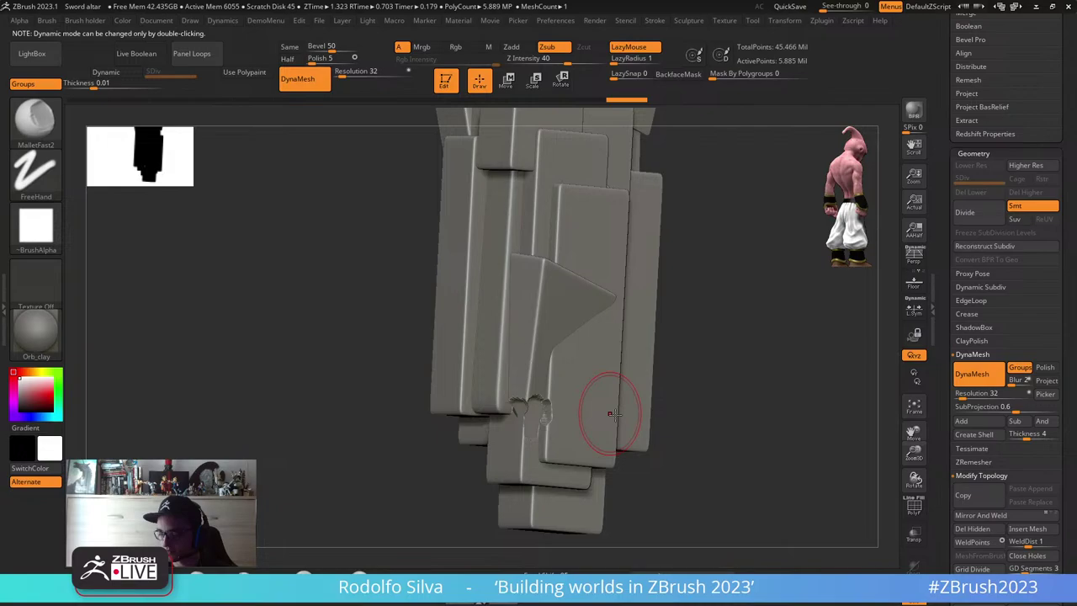
pyautogui.press('s')
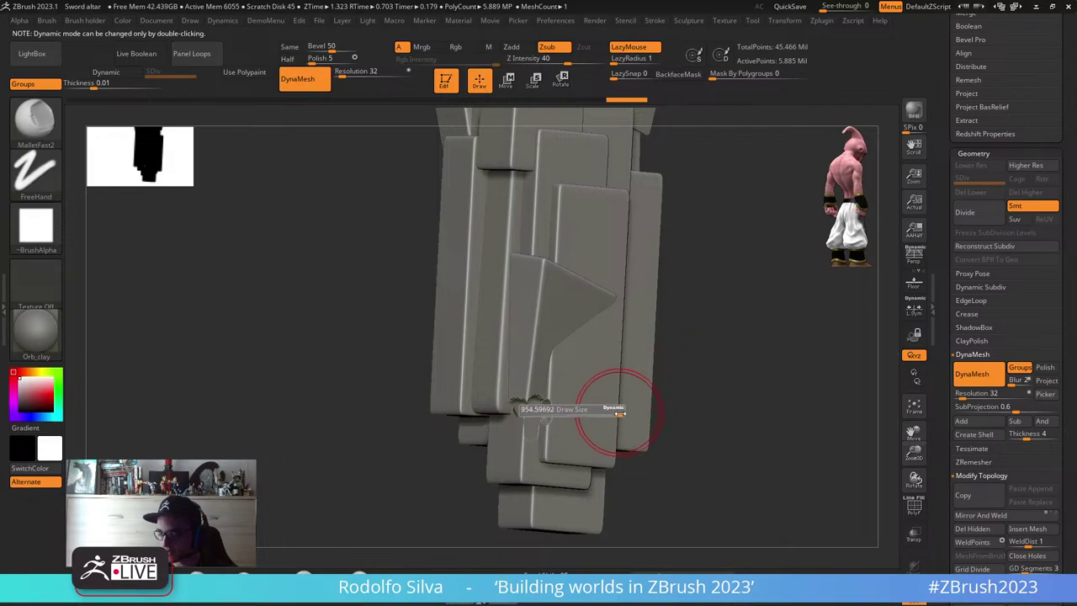
pyautogui.press('space')
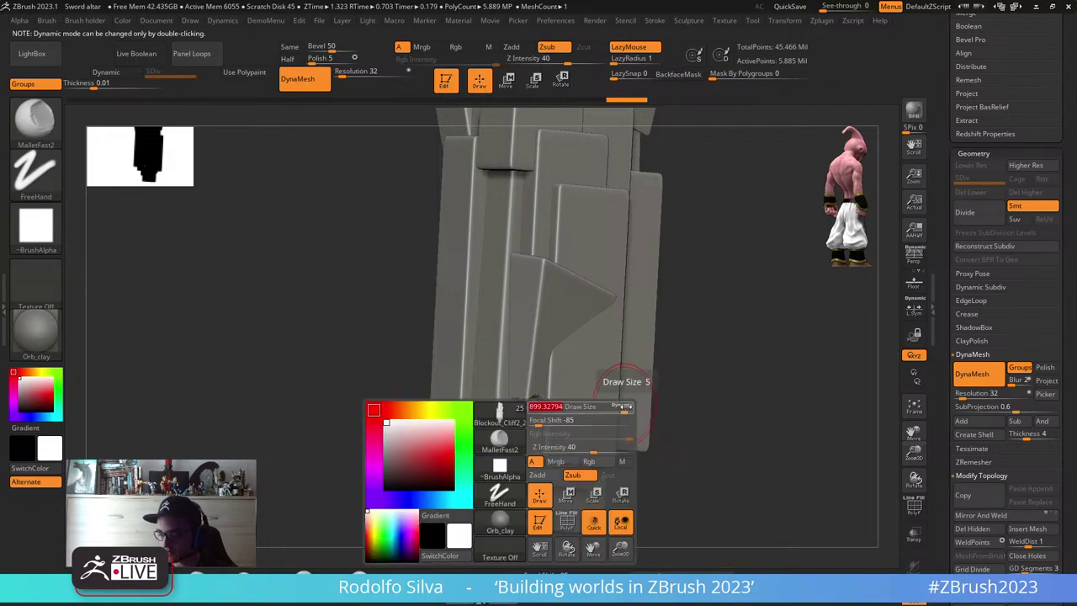
pyautogui.moveTo(623, 406)
pyautogui.mouseDown()
pyautogui.moveTo(593, 409)
pyautogui.moveTo(605, 327)
pyautogui.mouseUp()
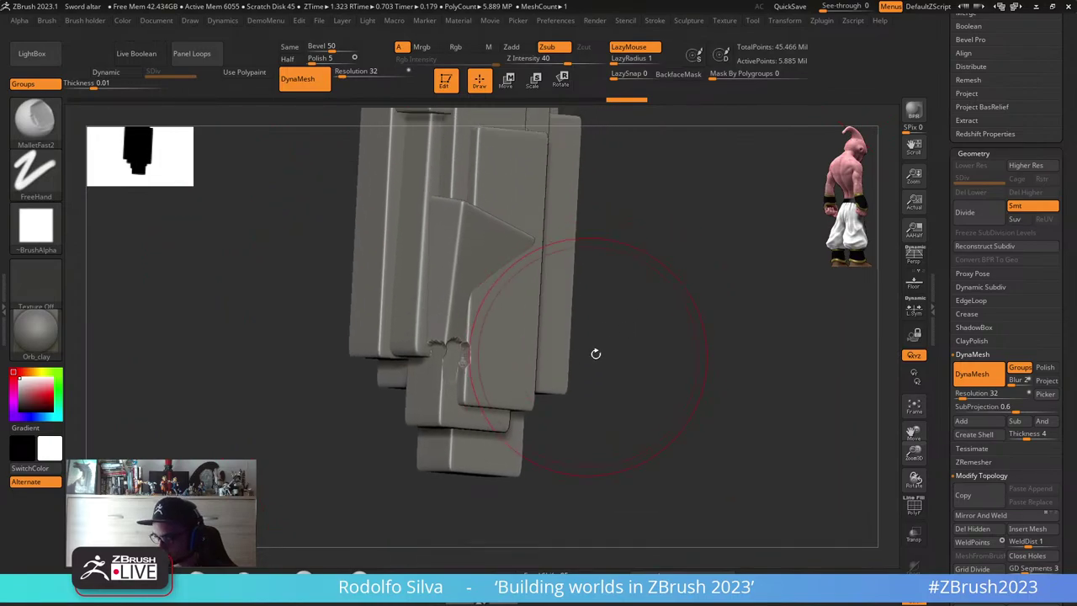
pyautogui.click(449, 424)
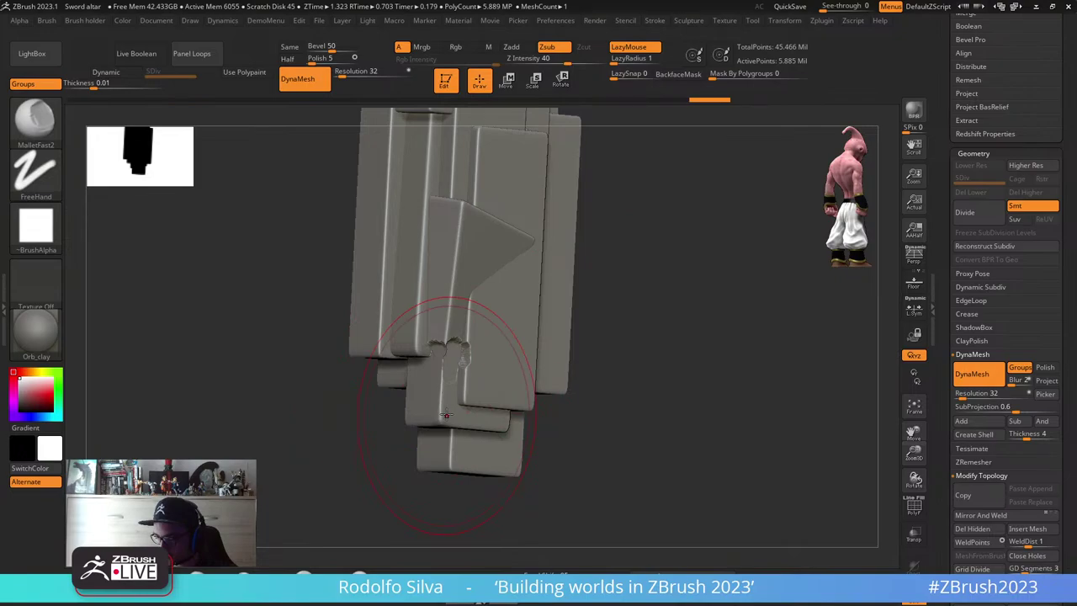
pyautogui.hotkey('ctrl', 'z')
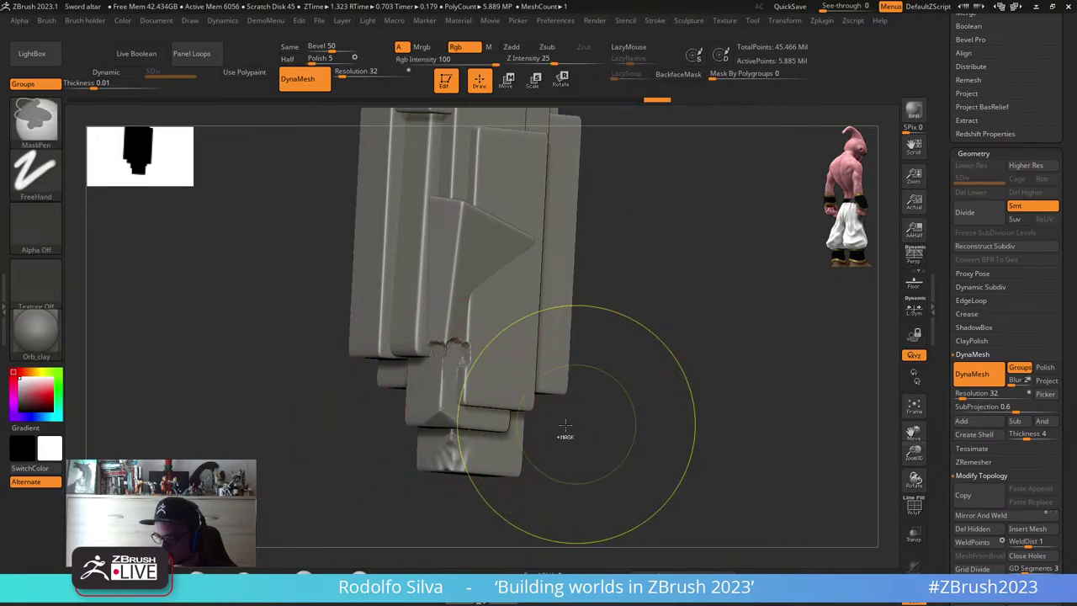
pyautogui.hotkey('ctrl', 'z')
pyautogui.press('s')
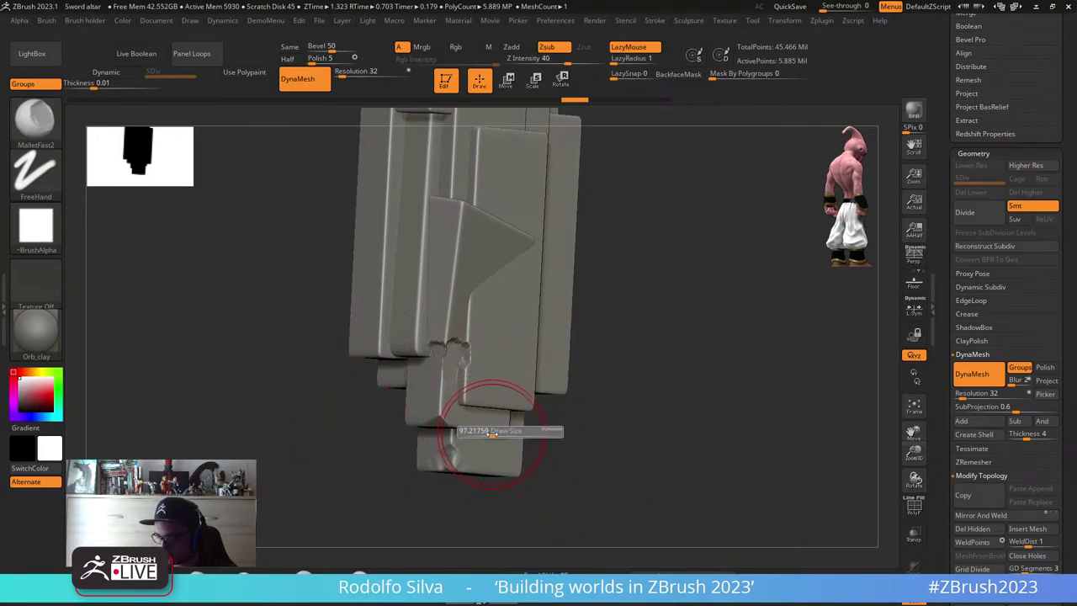
pyautogui.hotkey('ctrl', 'z')
pyautogui.hotkey('ctrl', 'z')
# - Chip the bottom corners of the cliff's lower slabs with short MalletFast2 strokes
pyautogui.moveTo(492, 433); pyautogui.dragTo(437, 420)
pyautogui.click(452, 419)
pyautogui.click(440, 422)
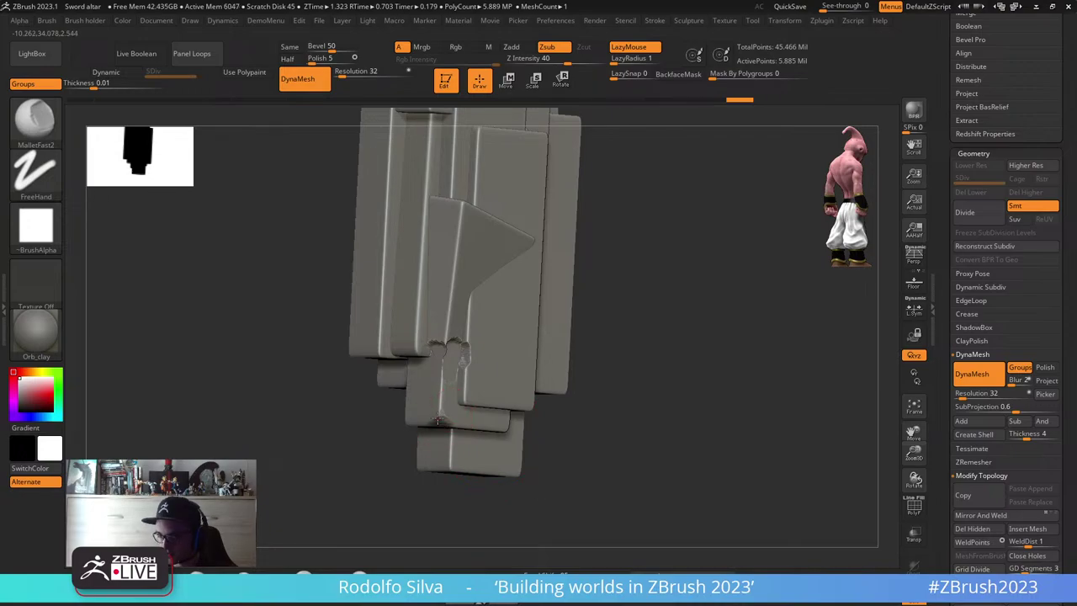
pyautogui.moveTo(439, 420); pyautogui.dragTo(383, 405, button='right')
pyautogui.moveTo(499, 422); pyautogui.dragTo(507, 417)
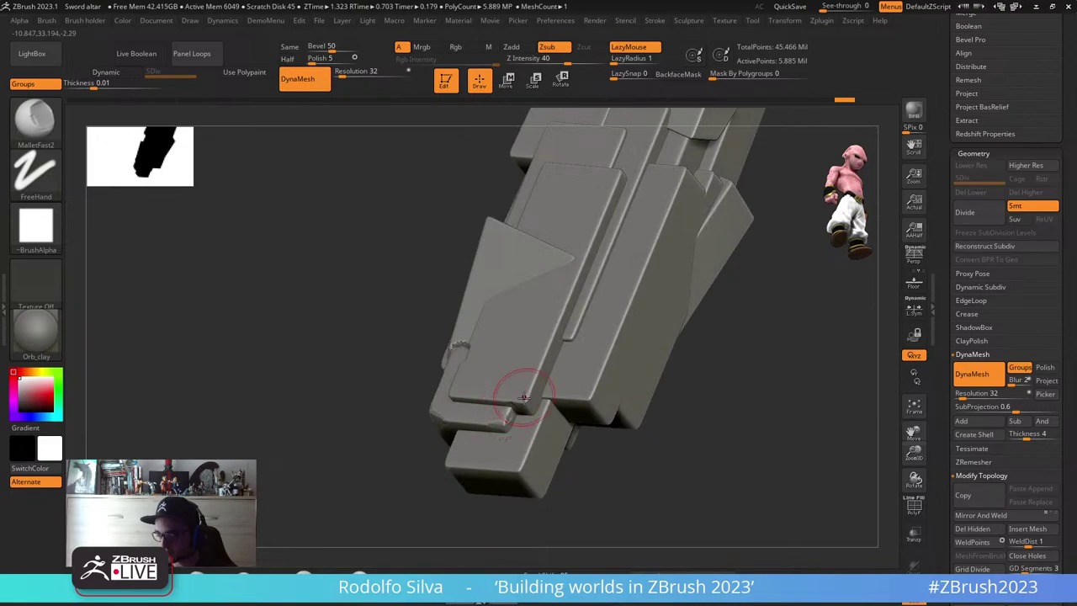
pyautogui.moveTo(523, 397)
pyautogui.mouseDown()
pyautogui.moveTo(588, 396)
pyautogui.moveTo(595, 384)
pyautogui.moveTo(596, 403)
pyautogui.moveTo(592, 395)
pyautogui.mouseUp()
# - Wear down the long vertical edge of the large side slab with a MalletFast2 stroke running up its length
pyautogui.press('s')
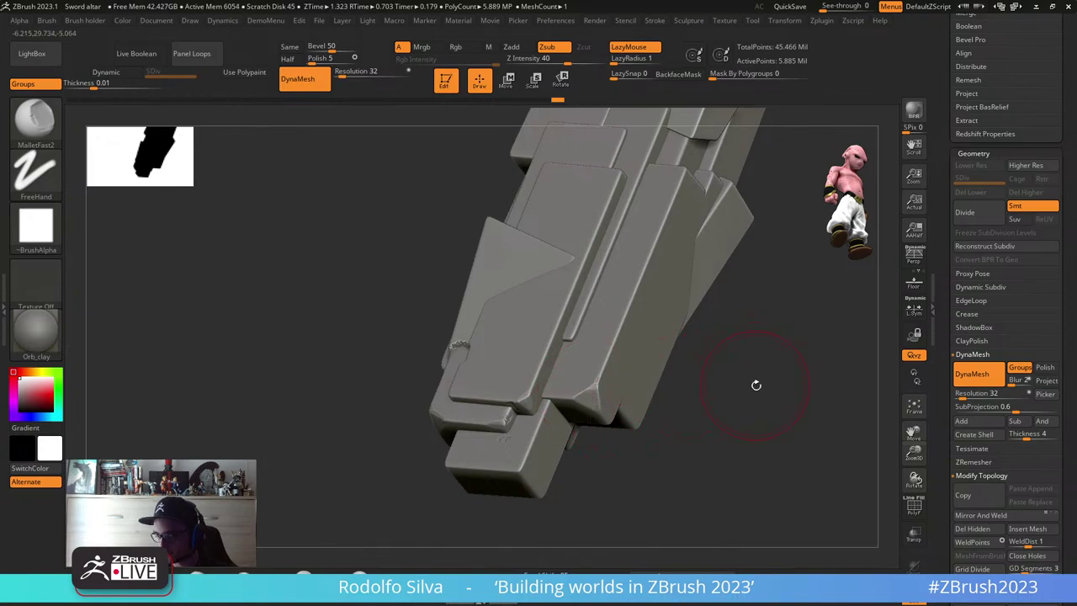
pyautogui.moveTo(755, 384)
pyautogui.mouseDown()
pyautogui.moveTo(607, 365)
pyautogui.moveTo(589, 312)
pyautogui.mouseUp()
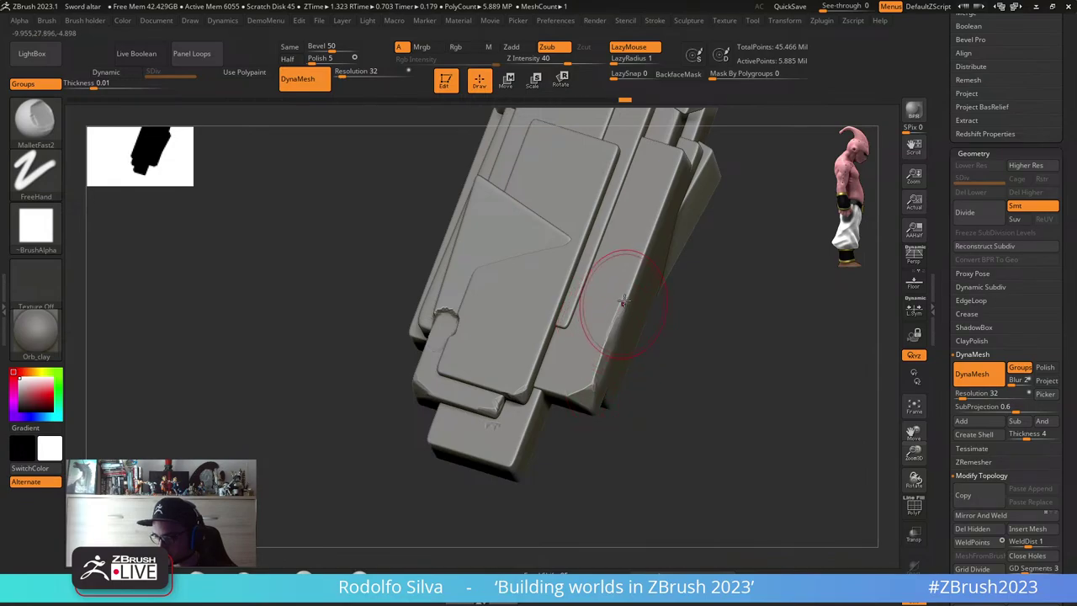
pyautogui.moveTo(622, 301); pyautogui.dragTo(677, 155)
# - Reduce the draw size to about 33 and chip the corner edge of the cliff's lowest block
pyautogui.press('s')
pyautogui.moveTo(543, 388); pyautogui.dragTo(510, 389)
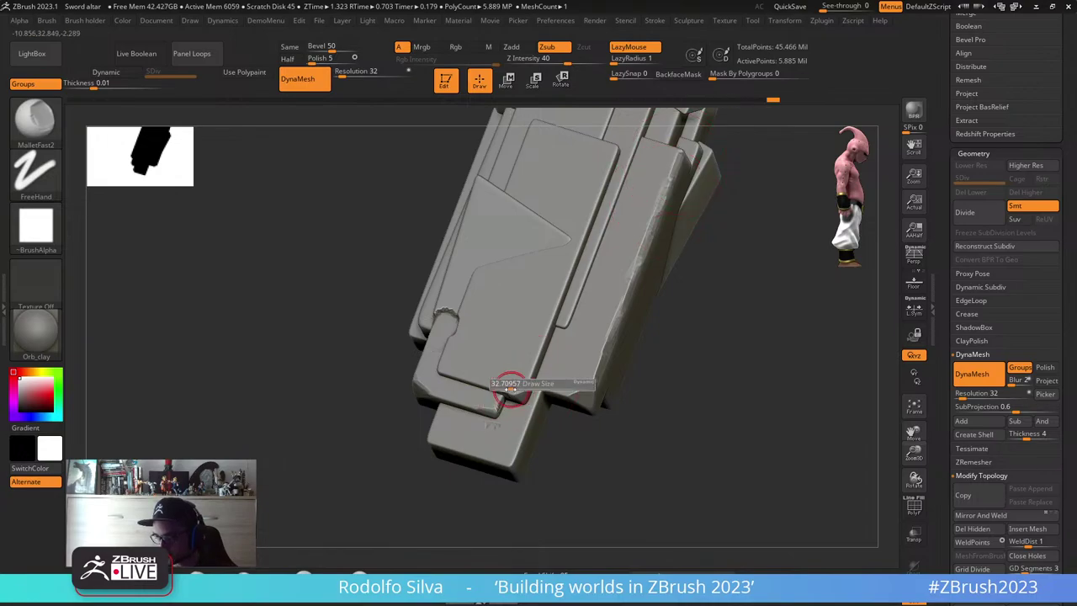
pyautogui.moveTo(508, 389); pyautogui.dragTo(511, 454, button='right')
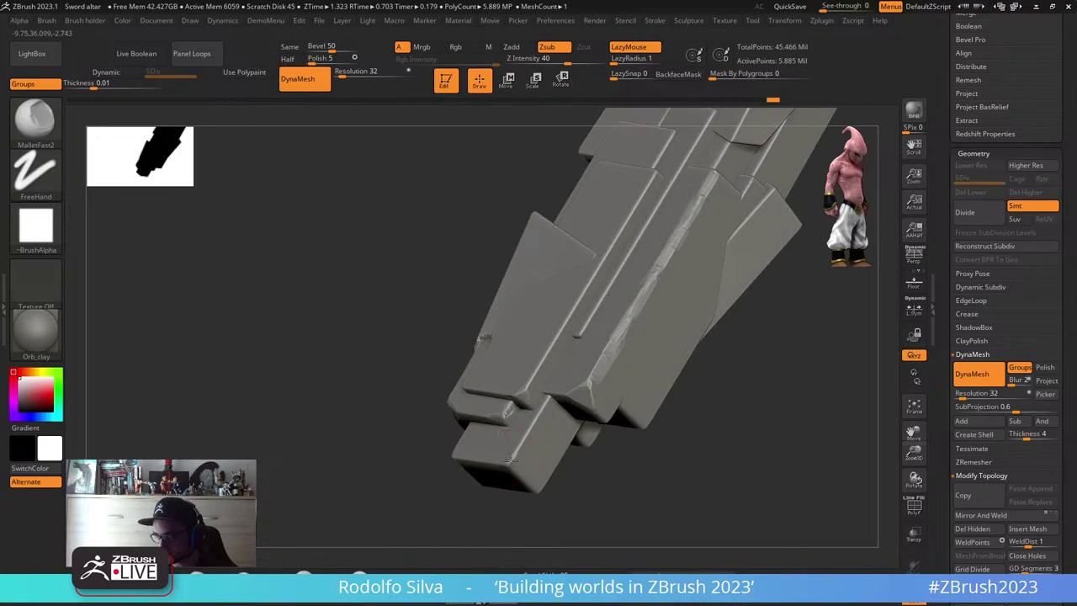
pyautogui.moveTo(511, 460); pyautogui.dragTo(509, 459)
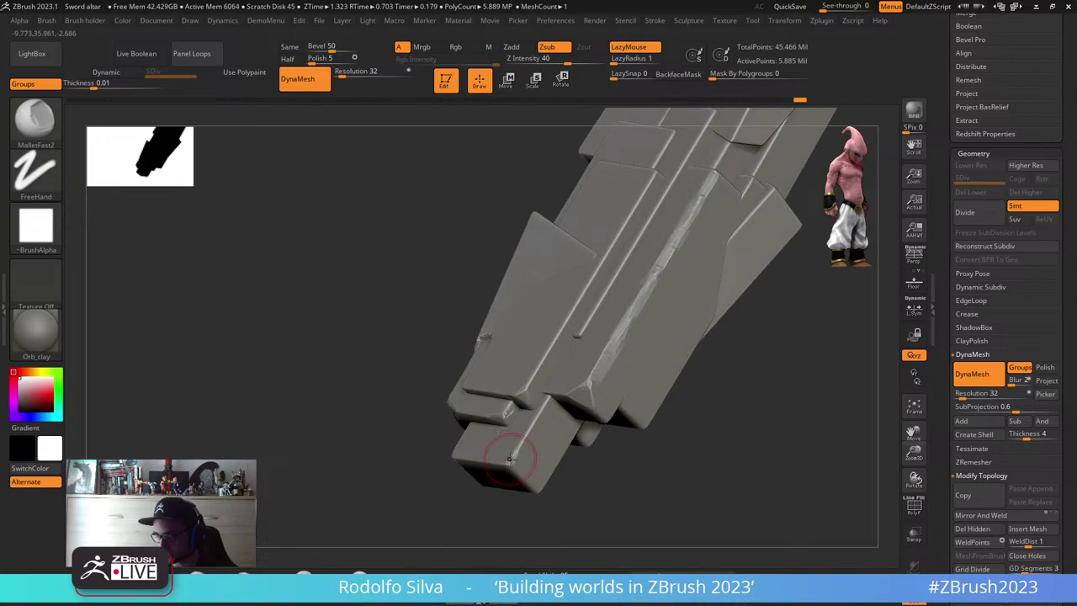
# - Mask the whole cliff except its lowest block by isolating that block and restoring the others as masked
pyautogui.keyDown('ctrl'); pyautogui.keyDown('shift'); pyautogui.click(509, 459); pyautogui.keyUp('shift'); pyautogui.keyUp('ctrl')
pyautogui.moveTo(509, 459)
pyautogui.keyDown('shift'); pyautogui.mouseDown(button='right')
pyautogui.moveTo(596, 419)
pyautogui.moveTo(547, 431)
pyautogui.moveTo(567, 441)
pyautogui.mouseUp(button='right'); pyautogui.keyUp('shift')
pyautogui.keyDown('ctrl'); pyautogui.keyDown('shift'); pyautogui.click(590, 423); pyautogui.keyUp('shift'); pyautogui.keyUp('ctrl')
pyautogui.press('w')
pyautogui.keyDown('ctrl'); pyautogui.click(535, 444); pyautogui.keyUp('ctrl')
pyautogui.press('q')
# - Choose the ClipCurve brush and slice a slanted cut along one side of the unmasked lowest block
pyautogui.keyDown('ctrl'); pyautogui.keyDown('shift'); pyautogui.click(38, 105); pyautogui.keyUp('shift'); pyautogui.keyUp('ctrl')
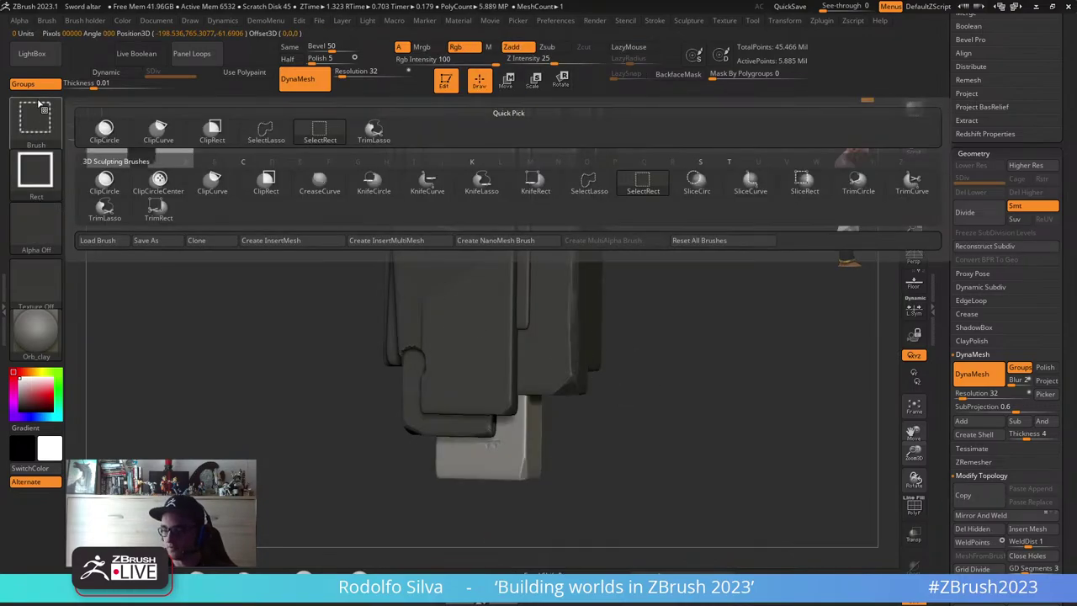
pyautogui.keyDown('ctrl'); pyautogui.keyDown('shift'); pyautogui.click(158, 131); pyautogui.keyUp('shift'); pyautogui.keyUp('ctrl')
pyautogui.moveTo(646, 406); pyautogui.dragTo(683, 404, button='right')
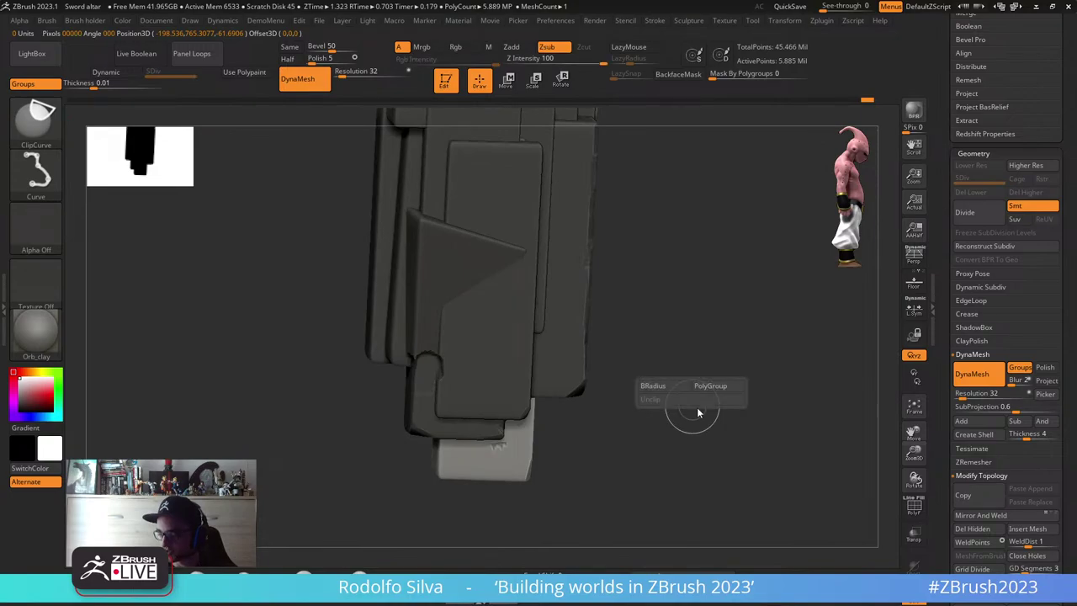
pyautogui.moveTo(697, 412)
pyautogui.mouseDown()
pyautogui.moveTo(671, 451)
pyautogui.moveTo(560, 492)
pyautogui.mouseUp()
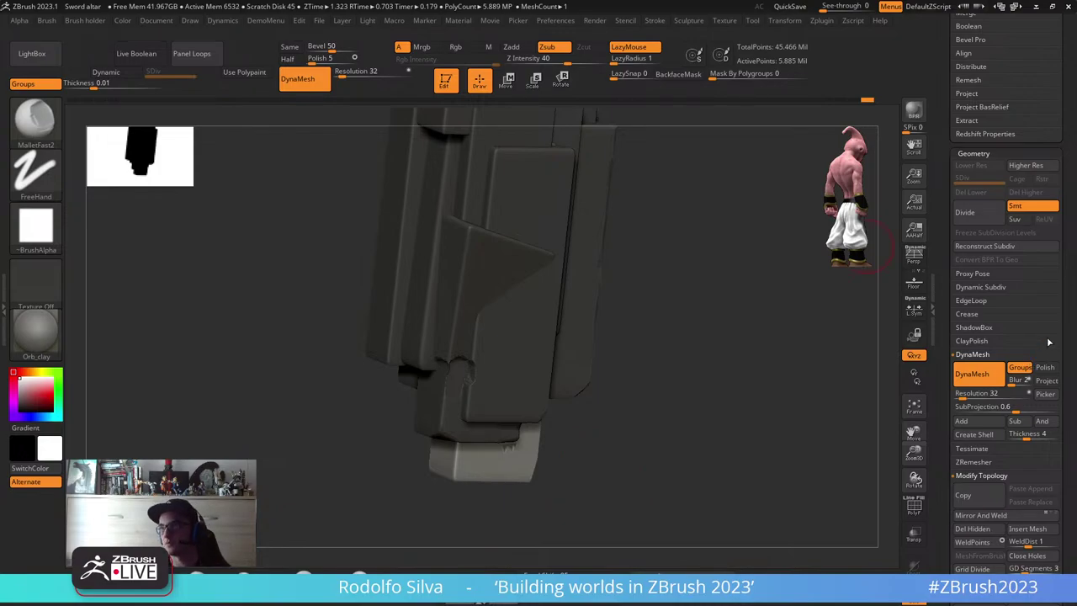
pyautogui.moveTo(705, 395); pyautogui.dragTo(674, 399)
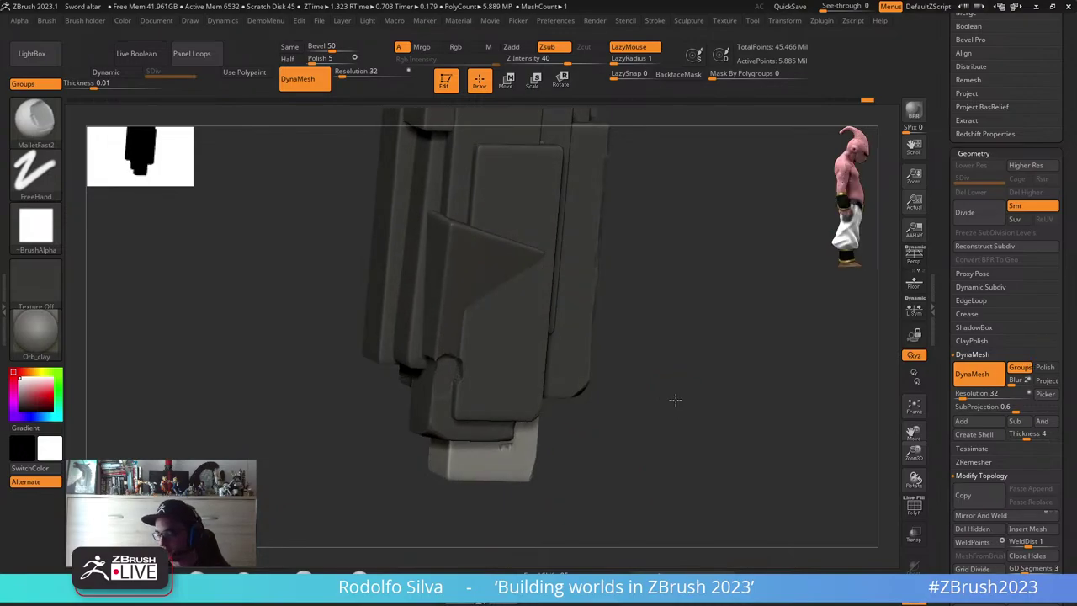
pyautogui.keyDown('ctrl'); pyautogui.keyDown('shift'); pyautogui.moveTo(647, 274); pyautogui.dragTo(484, 490); pyautogui.keyUp('shift'); pyautogui.keyUp('ctrl')
# - Clip two bottom corners off the lowest block with diagonal cuts from different sides
pyautogui.moveTo(685, 378)
pyautogui.mouseDown()
pyautogui.moveTo(682, 364)
pyautogui.moveTo(643, 368)
pyautogui.moveTo(784, 404)
pyautogui.moveTo(788, 435)
pyautogui.moveTo(720, 433)
pyautogui.mouseUp()
pyautogui.keyDown('ctrl'); pyautogui.keyDown('shift'); pyautogui.moveTo(630, 431); pyautogui.dragTo(465, 508); pyautogui.keyUp('shift'); pyautogui.keyUp('ctrl')
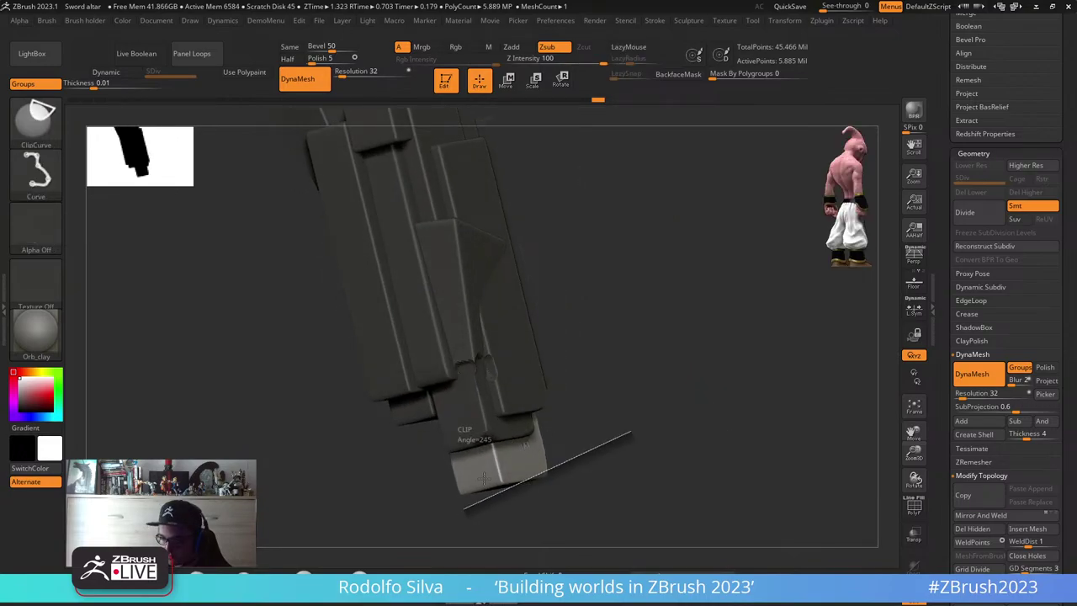
pyautogui.keyDown('ctrl'); pyautogui.keyDown('shift'); pyautogui.moveTo(631, 433); pyautogui.dragTo(631, 433); pyautogui.keyUp('shift'); pyautogui.keyUp('ctrl')
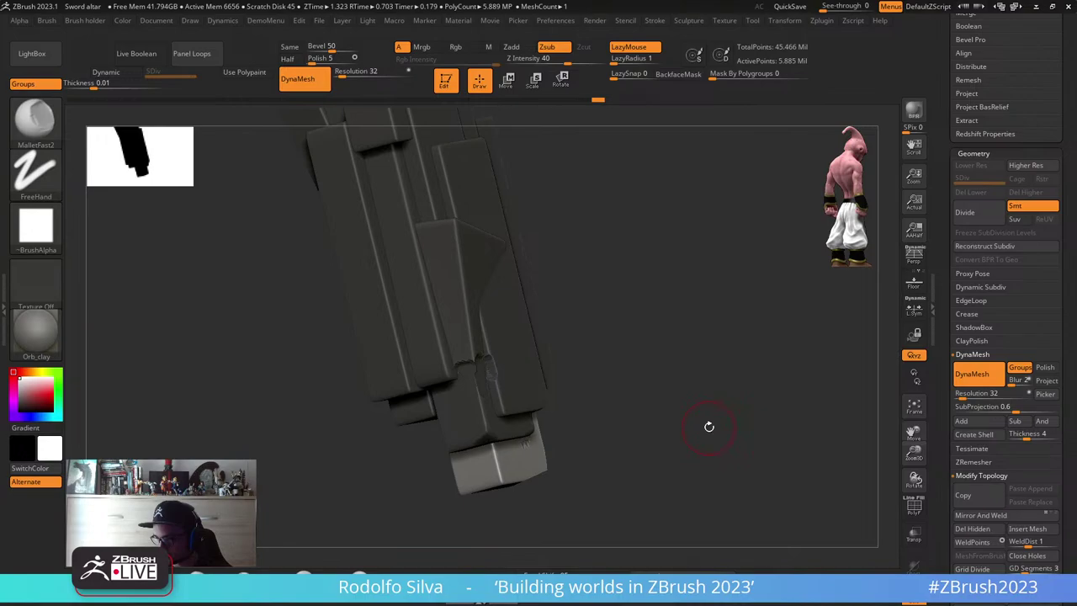
pyautogui.moveTo(709, 426); pyautogui.dragTo(619, 473)
pyautogui.keyDown('ctrl'); pyautogui.keyDown('shift'); pyautogui.moveTo(604, 414); pyautogui.dragTo(531, 502); pyautogui.keyUp('shift'); pyautogui.keyUp('ctrl')
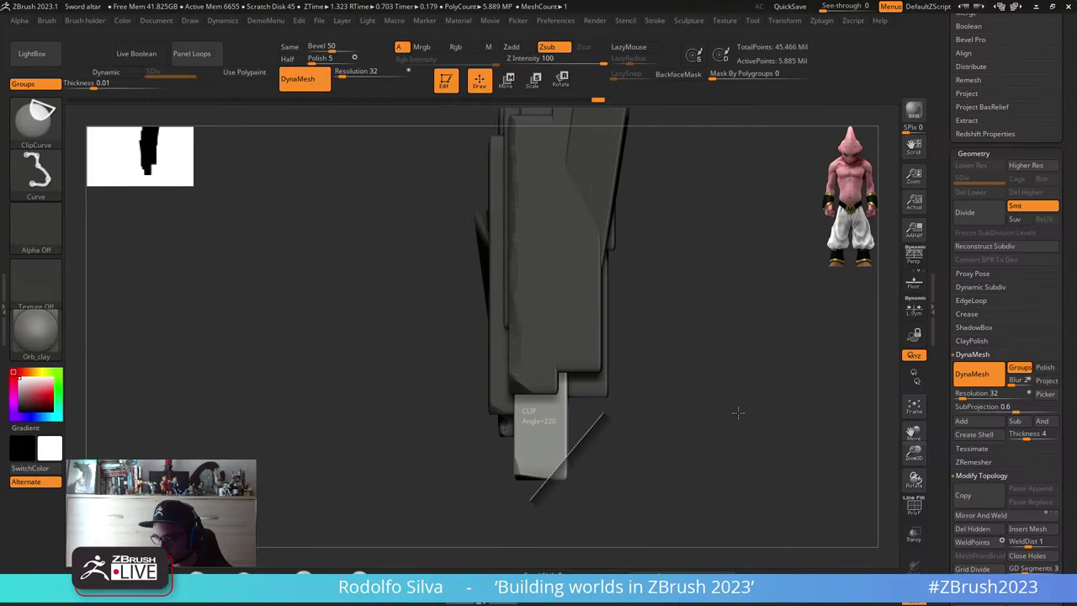
# - Bevel the underside and another lower corner of the lowest block with further ClipCurve cuts, giving it a faceted rock tip
pyautogui.moveTo(737, 412)
pyautogui.mouseDown()
pyautogui.moveTo(596, 409)
pyautogui.moveTo(704, 443)
pyautogui.moveTo(693, 448)
pyautogui.moveTo(782, 421)
pyautogui.mouseUp()
pyautogui.keyDown('ctrl'); pyautogui.keyDown('shift'); pyautogui.moveTo(548, 491); pyautogui.dragTo(706, 464); pyautogui.keyUp('shift'); pyautogui.keyUp('ctrl')
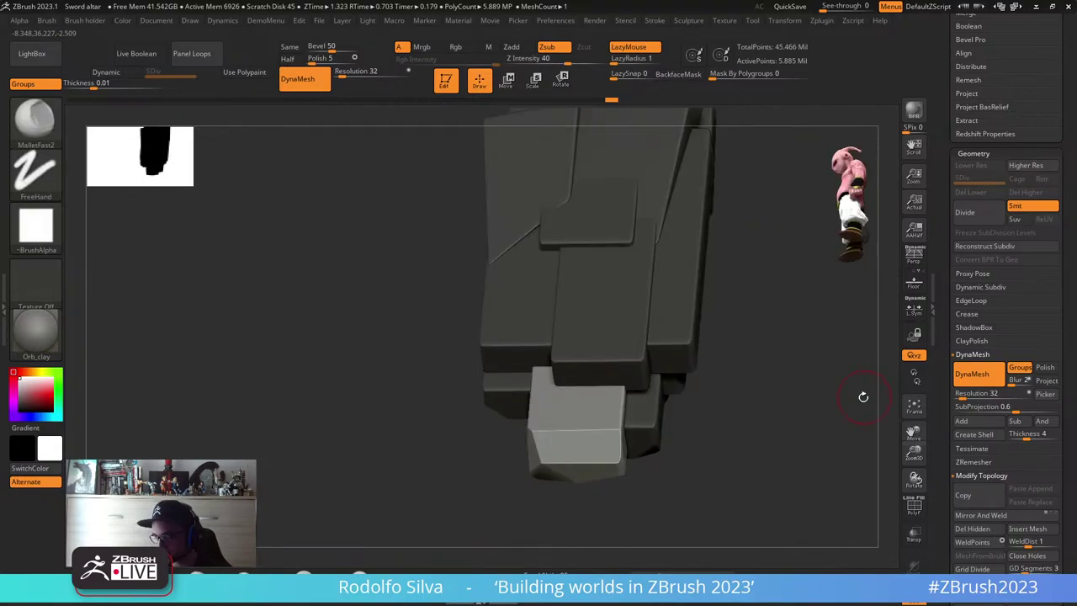
pyautogui.moveTo(862, 396); pyautogui.dragTo(803, 407)
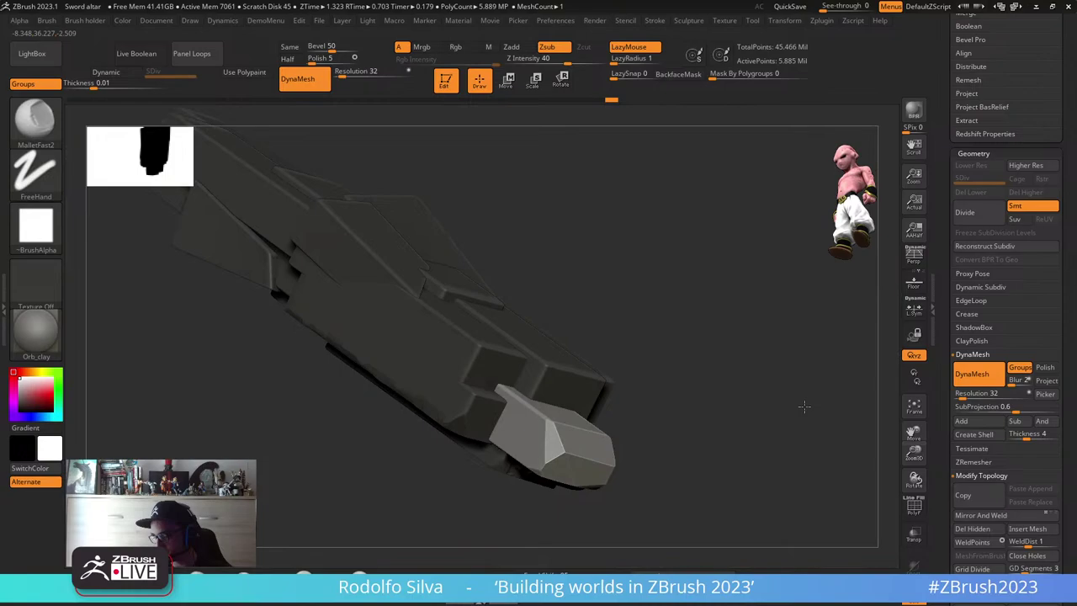
pyautogui.moveTo(728, 385)
pyautogui.keyDown('ctrl'); pyautogui.keyDown('shift'); pyautogui.mouseDown()
pyautogui.moveTo(728, 516)
pyautogui.moveTo(617, 525)
pyautogui.mouseUp(); pyautogui.keyUp('shift'); pyautogui.keyUp('ctrl')
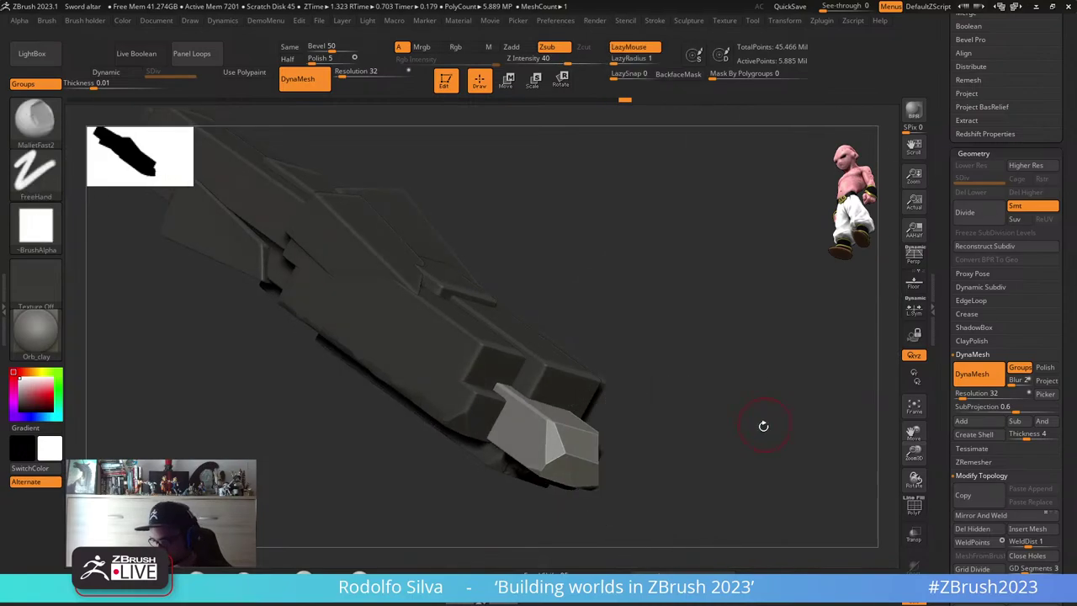
pyautogui.moveTo(762, 425); pyautogui.dragTo(716, 337)
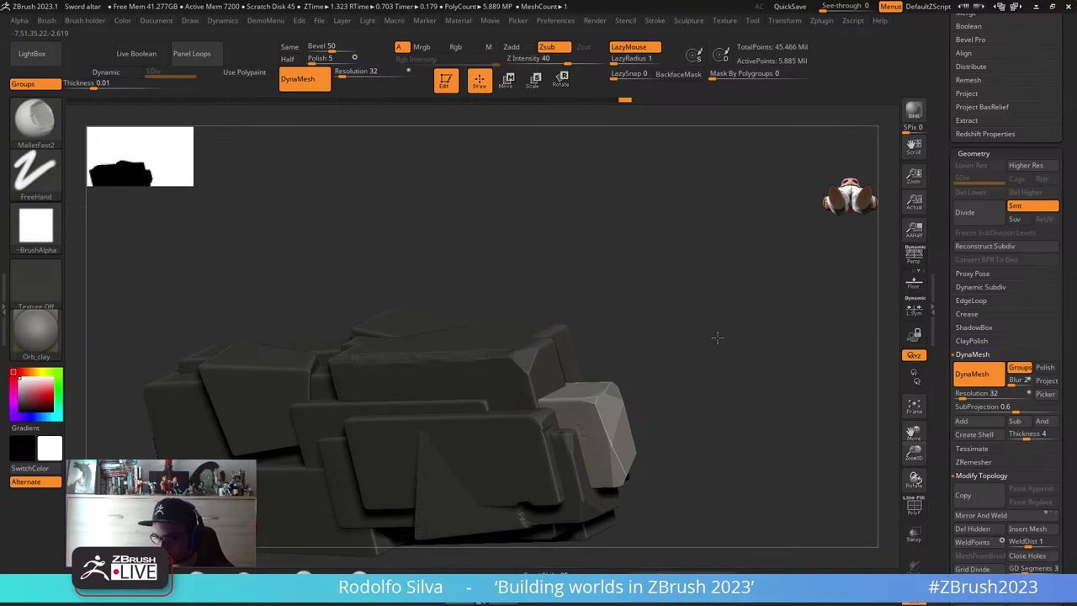
pyautogui.keyDown('alt'); pyautogui.moveTo(716, 337); pyautogui.dragTo(741, 318); pyautogui.keyUp('alt')
pyautogui.press('w')
pyautogui.keyDown('ctrl'); pyautogui.click(535, 357); pyautogui.keyUp('ctrl')
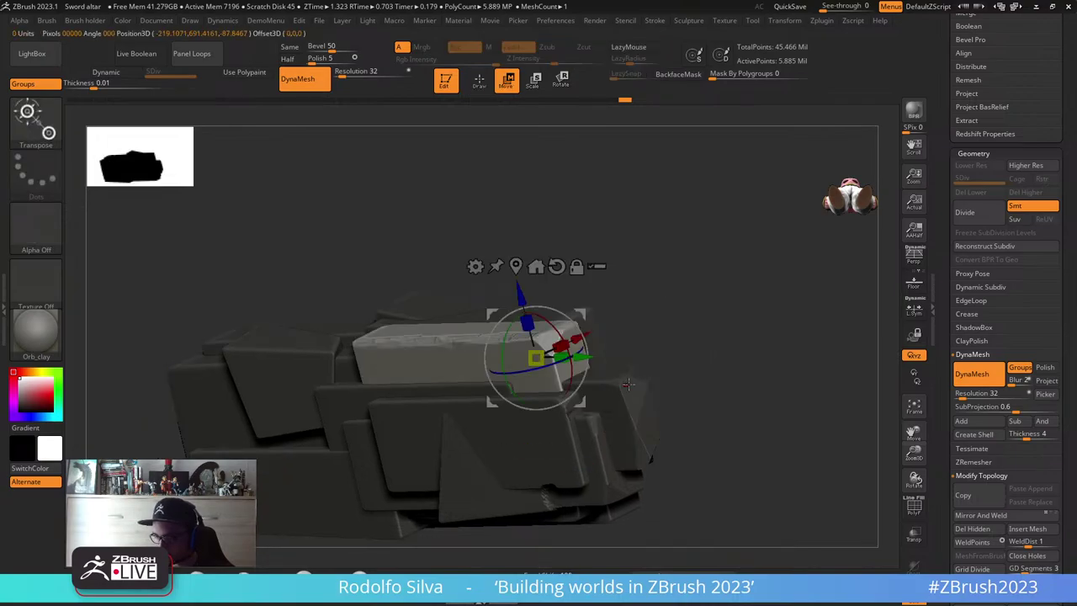
pyautogui.press('Tab')
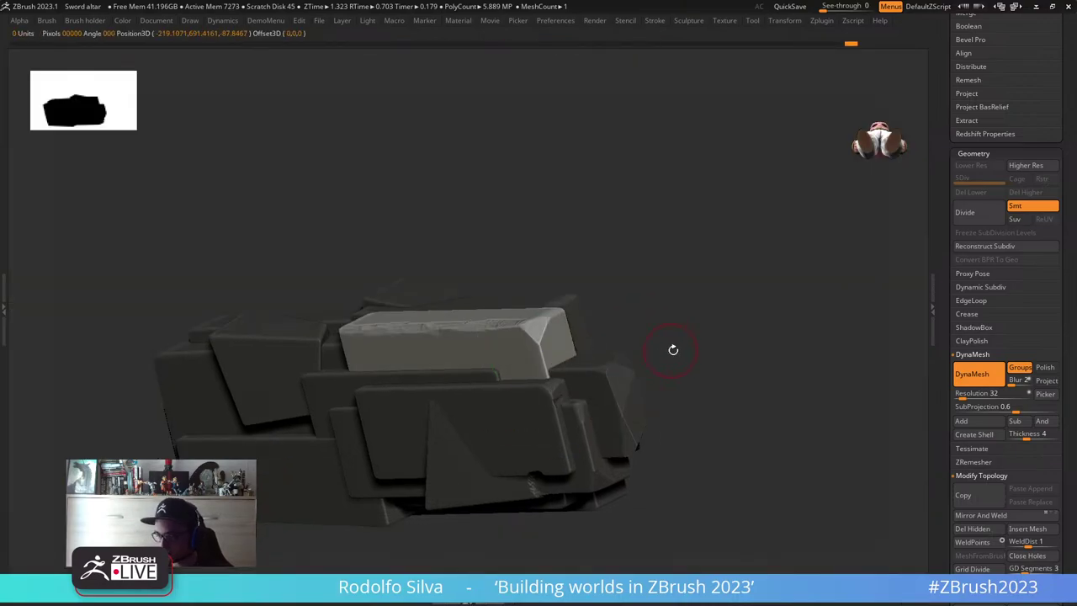
pyautogui.press('Tab')
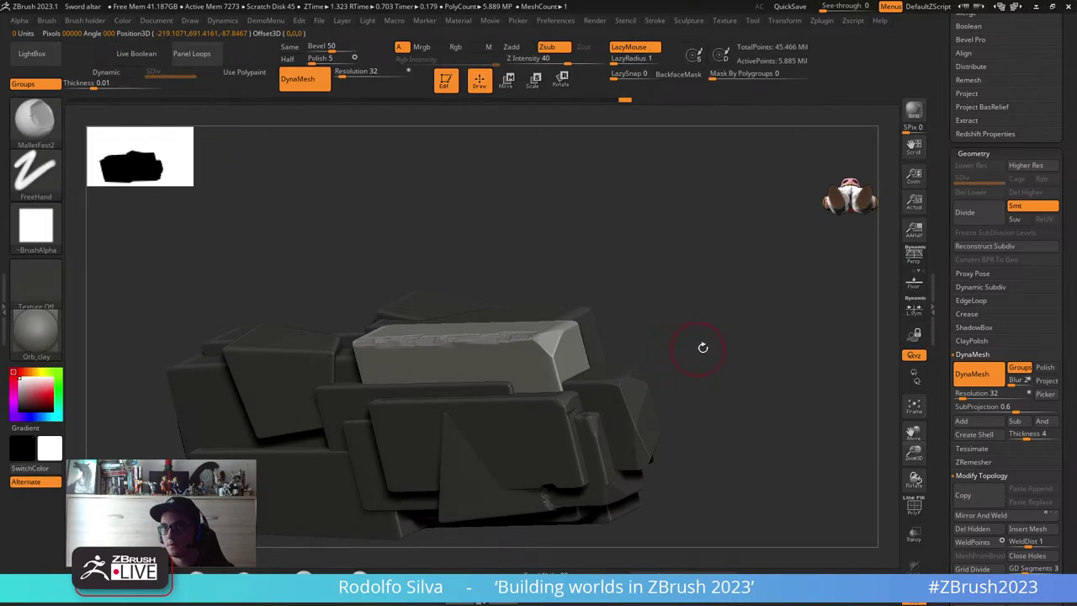
# - Mask the whole cliff except the front slab that is overlapped by the triangular block
pyautogui.moveTo(702, 347); pyautogui.dragTo(633, 360)
pyautogui.press('w')
pyautogui.keyDown('ctrl'); pyautogui.click(555, 393); pyautogui.keyUp('ctrl')
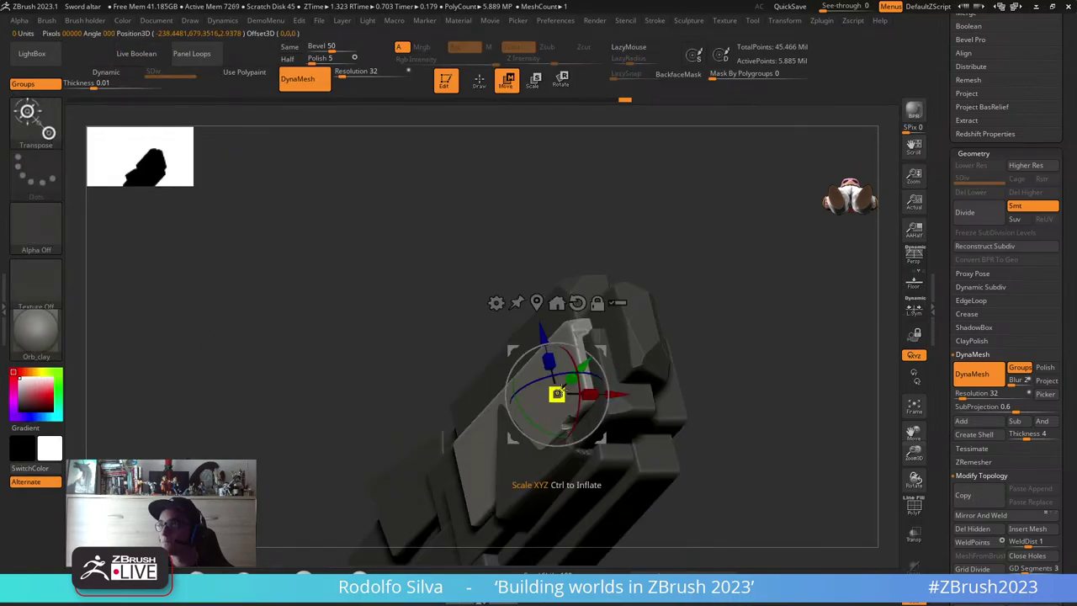
pyautogui.press('q')
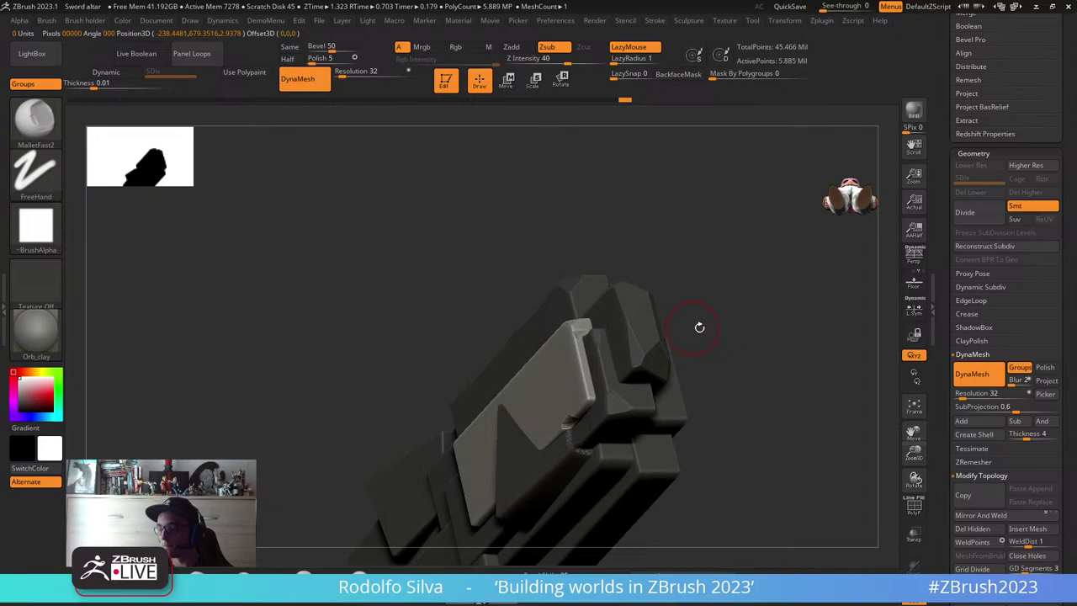
# - Clip the upper and lower corners off the tip end of the unmasked front slab with ClipCurve
pyautogui.keyDown('shift'); pyautogui.moveTo(699, 327); pyautogui.dragTo(747, 324); pyautogui.keyUp('shift')
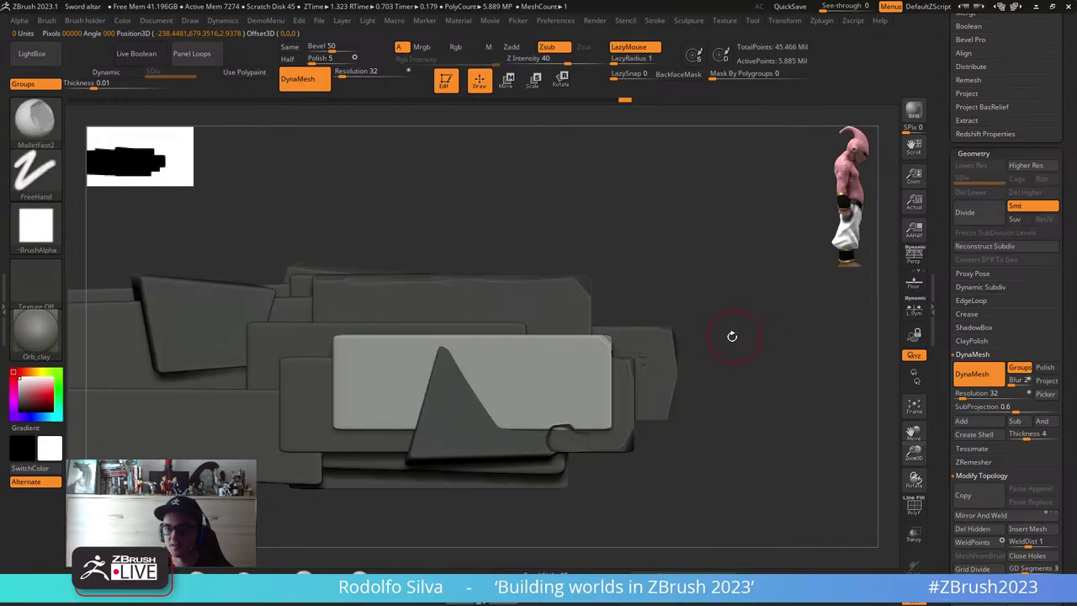
pyautogui.keyDown('ctrl'); pyautogui.keyDown('shift'); pyautogui.moveTo(743, 370); pyautogui.dragTo(560, 437); pyautogui.keyUp('shift'); pyautogui.keyUp('ctrl')
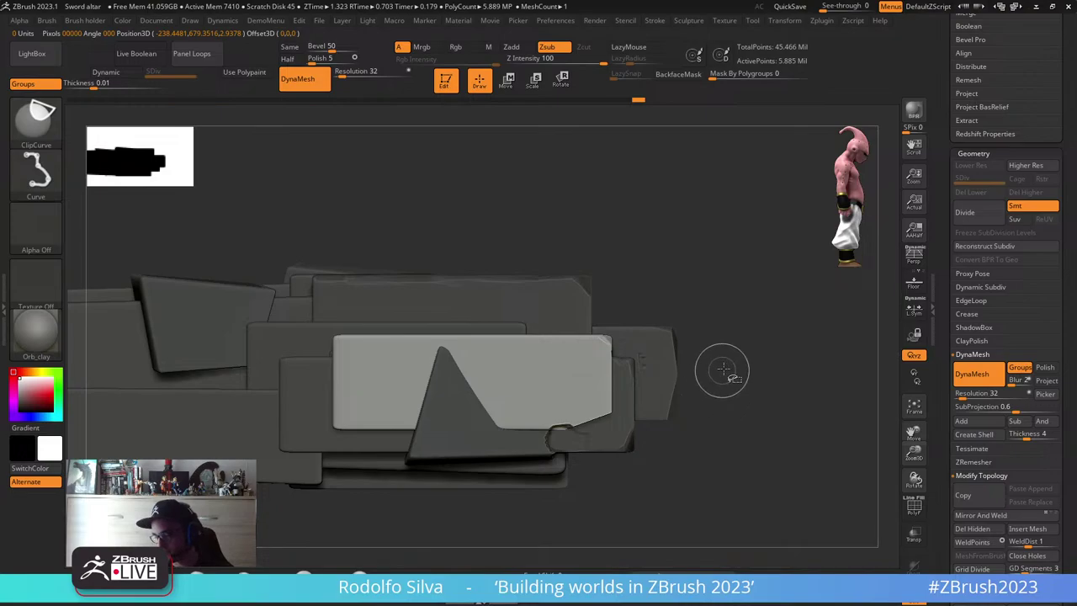
pyautogui.moveTo(590, 286)
pyautogui.keyDown('ctrl'); pyautogui.keyDown('shift'); pyautogui.mouseDown()
pyautogui.moveTo(606, 377)
pyautogui.moveTo(686, 388)
pyautogui.mouseUp(); pyautogui.keyUp('shift'); pyautogui.keyUp('ctrl')
pyautogui.moveTo(344, 310)
pyautogui.keyDown('ctrl'); pyautogui.keyDown('shift'); pyautogui.mouseDown()
pyautogui.moveTo(517, 359)
pyautogui.moveTo(581, 336)
pyautogui.moveTo(635, 376)
pyautogui.moveTo(605, 362)
pyautogui.moveTo(600, 434)
pyautogui.mouseUp(); pyautogui.keyUp('shift'); pyautogui.keyUp('ctrl')
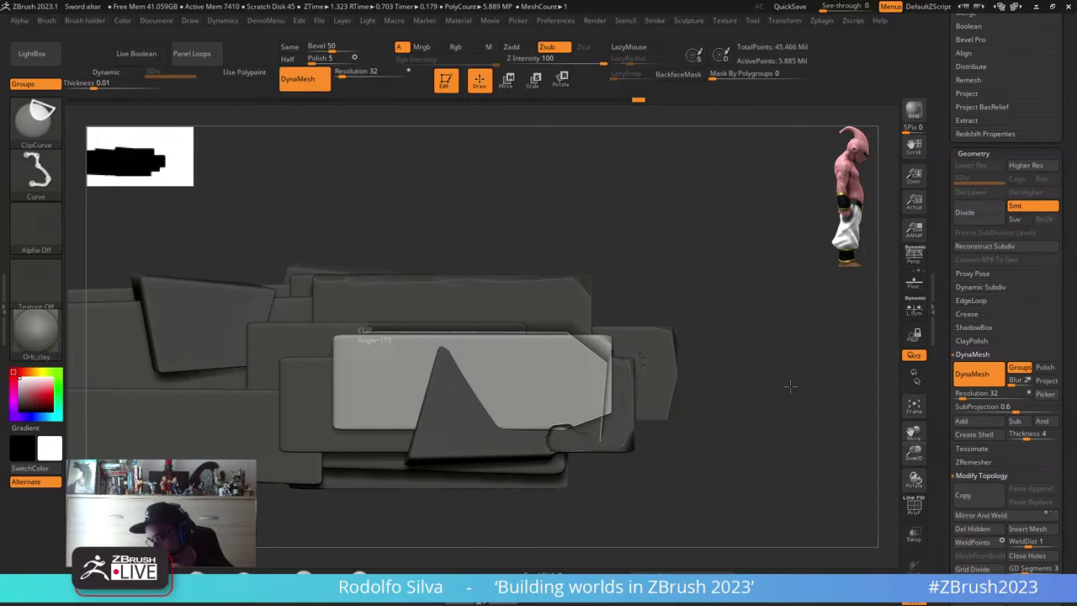
pyautogui.moveTo(789, 386)
pyautogui.mouseDown()
pyautogui.moveTo(737, 412)
pyautogui.moveTo(749, 399)
pyautogui.mouseUp()
pyautogui.keyDown('ctrl'); pyautogui.keyDown('shift'); pyautogui.moveTo(763, 363); pyautogui.dragTo(553, 444); pyautogui.keyUp('shift'); pyautogui.keyUp('ctrl')
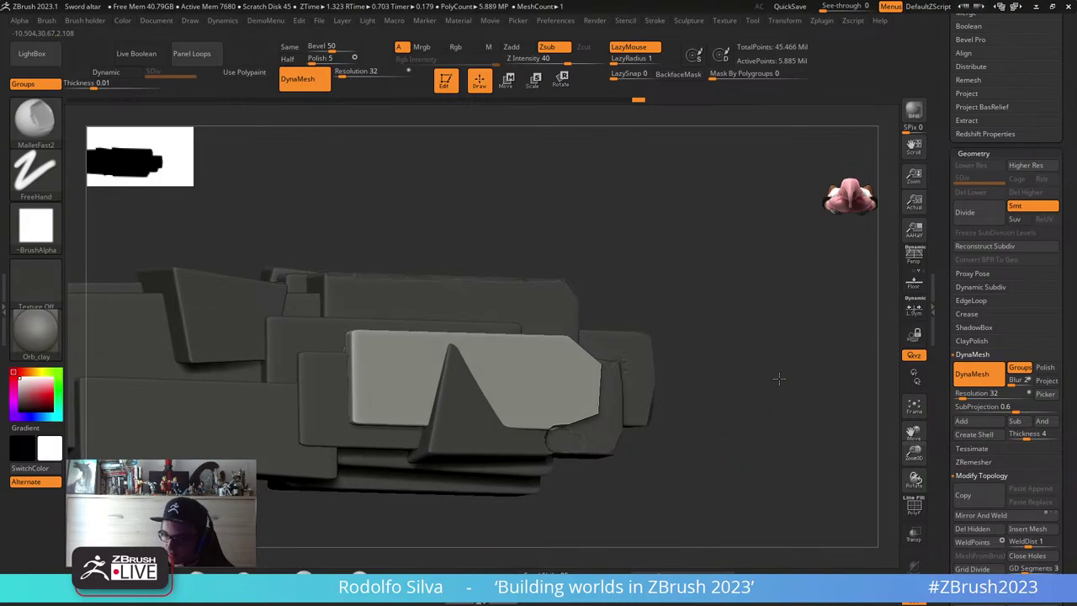
# - Clear the mask and update the DynaMesh, checking the cliff's polygroups with PolyFrame
pyautogui.moveTo(778, 379)
pyautogui.mouseDown()
pyautogui.moveTo(742, 340)
pyautogui.moveTo(740, 401)
pyautogui.mouseUp()
pyautogui.hotkey('shift', 'f')
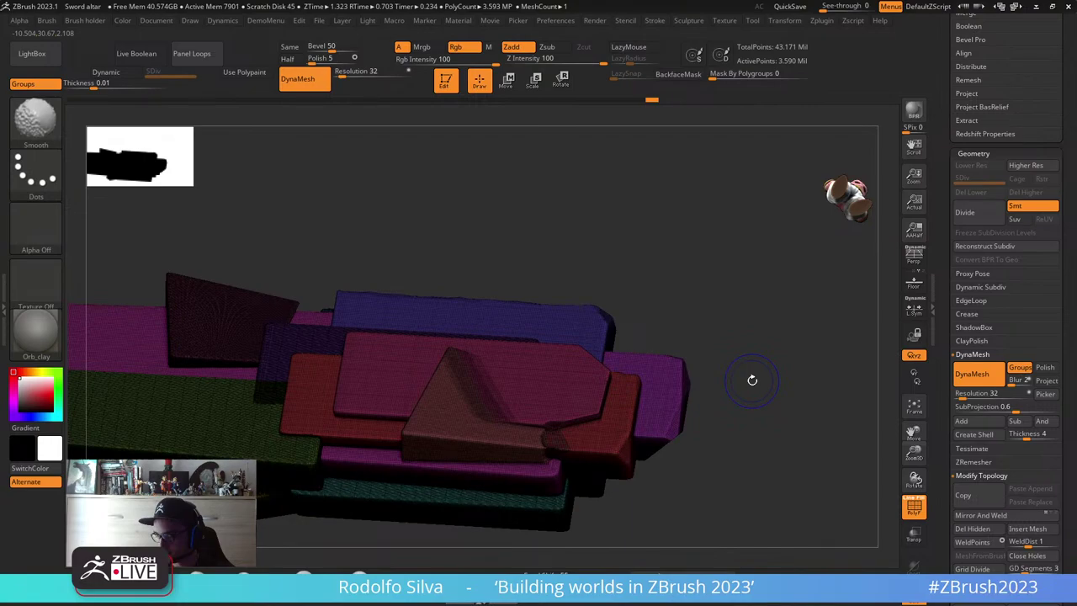
pyautogui.hotkey('shift', 'f')
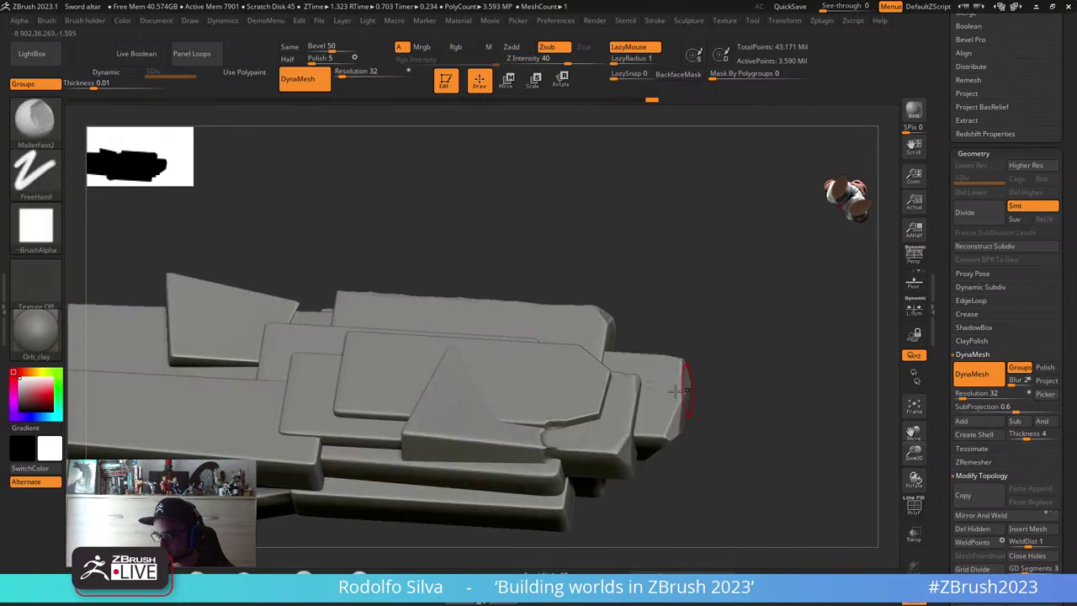
pyautogui.moveTo(677, 389); pyautogui.dragTo(685, 324)
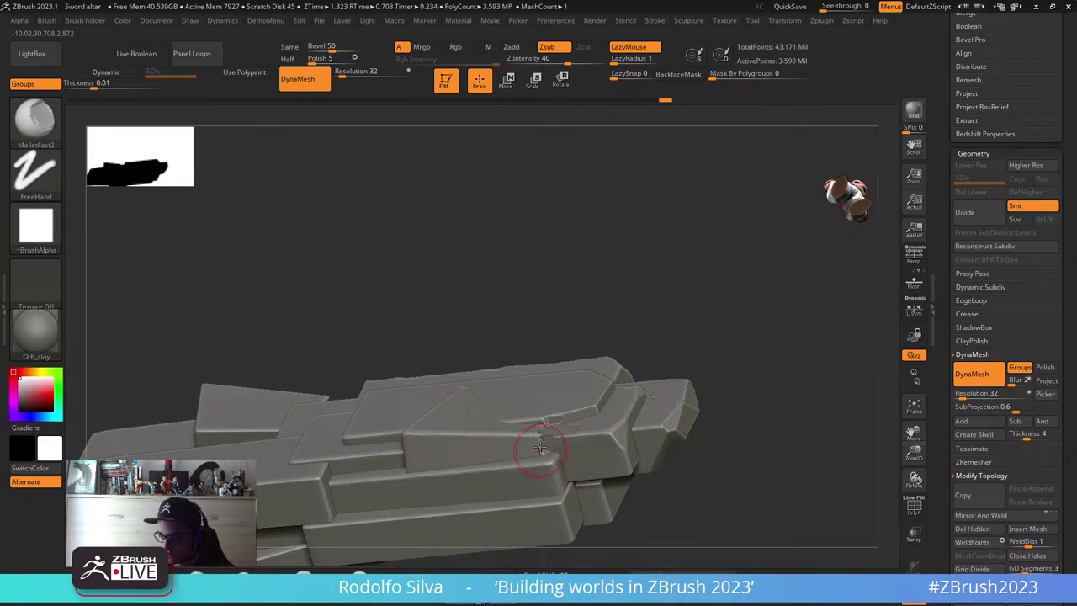
# - Mask the cliff except the narrow outer side block and clip its outer edge at a slant with ClipCurve
pyautogui.moveTo(539, 447); pyautogui.dragTo(618, 250, button='right')
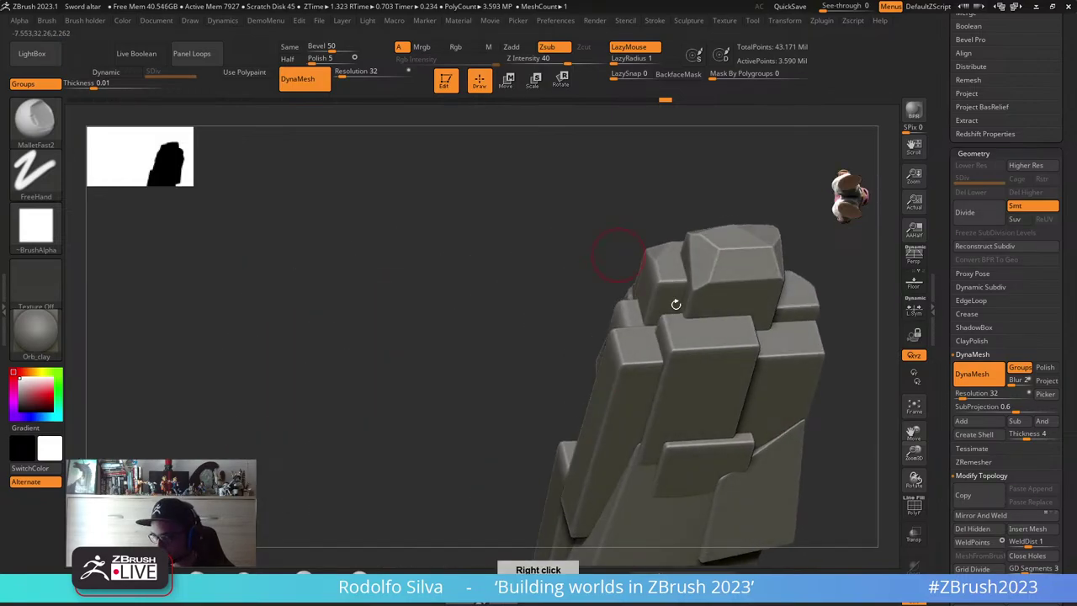
pyautogui.press('w')
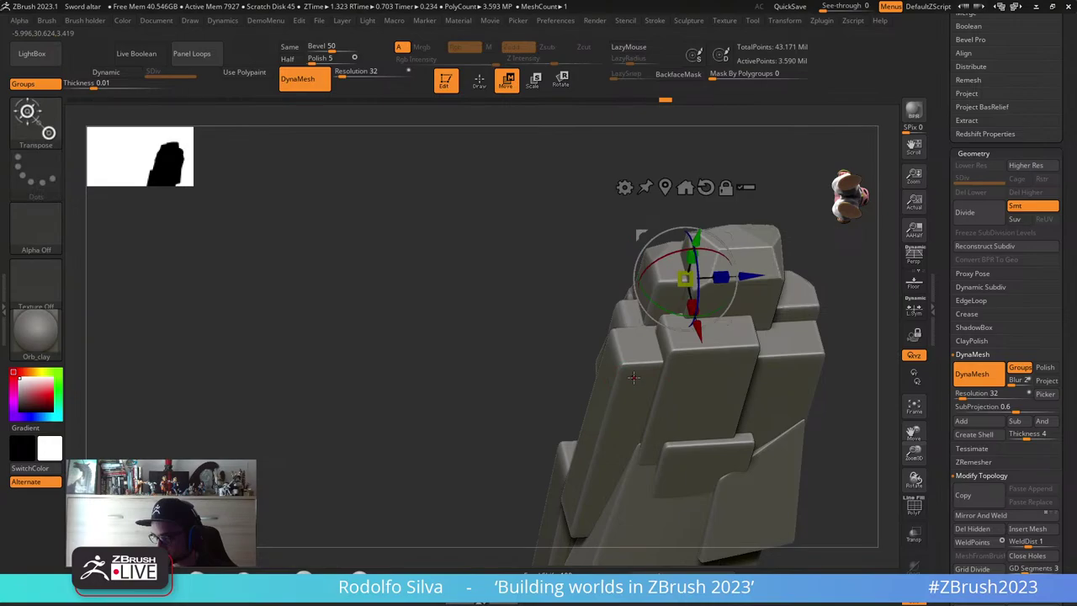
pyautogui.moveTo(633, 377); pyautogui.dragTo(693, 318, button='right')
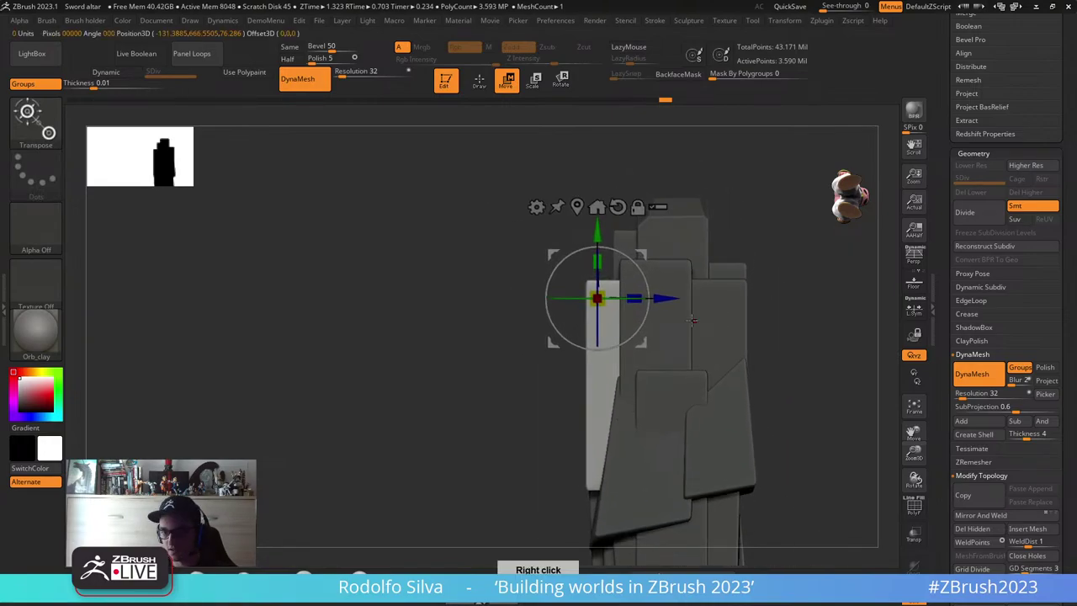
pyautogui.keyDown('ctrl'); pyautogui.keyDown('shift'); pyautogui.moveTo(565, 422); pyautogui.dragTo(592, 303); pyautogui.keyUp('shift'); pyautogui.keyUp('ctrl')
# - Clip further facets into the narrow side block with steep angled cuts from two other views
pyautogui.moveTo(732, 323); pyautogui.dragTo(757, 330, button='right')
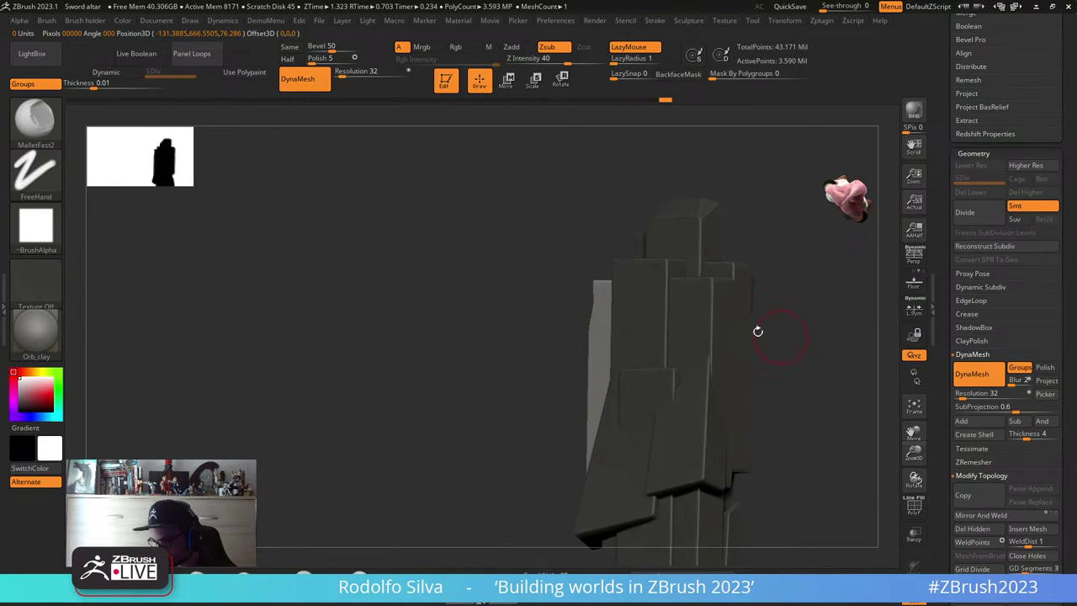
pyautogui.keyDown('ctrl'); pyautogui.keyDown('shift'); pyautogui.moveTo(555, 424); pyautogui.dragTo(608, 238); pyautogui.keyUp('shift'); pyautogui.keyUp('ctrl')
pyautogui.moveTo(763, 377)
pyautogui.mouseDown(button='right')
pyautogui.moveTo(810, 387)
pyautogui.moveTo(812, 339)
pyautogui.mouseUp(button='right')
pyautogui.moveTo(653, 233)
pyautogui.keyDown('ctrl'); pyautogui.keyDown('shift'); pyautogui.mouseDown()
pyautogui.moveTo(648, 336)
pyautogui.moveTo(633, 370)
pyautogui.moveTo(640, 428)
pyautogui.mouseUp(); pyautogui.keyUp('shift'); pyautogui.keyUp('ctrl')
# - Leave only the block on the cliff's opposite side unmasked and clip its outer corner and long edge
pyautogui.moveTo(665, 396)
pyautogui.mouseDown(button='right')
pyautogui.moveTo(693, 373)
pyautogui.moveTo(669, 377)
pyautogui.moveTo(798, 308)
pyautogui.moveTo(821, 329)
pyautogui.moveTo(734, 237)
pyautogui.mouseUp(button='right')
pyautogui.moveTo(734, 237)
pyautogui.keyDown('ctrl'); pyautogui.keyDown('shift'); pyautogui.mouseDown()
pyautogui.moveTo(772, 305)
pyautogui.moveTo(768, 330)
pyautogui.mouseUp(); pyautogui.keyUp('shift'); pyautogui.keyUp('ctrl')
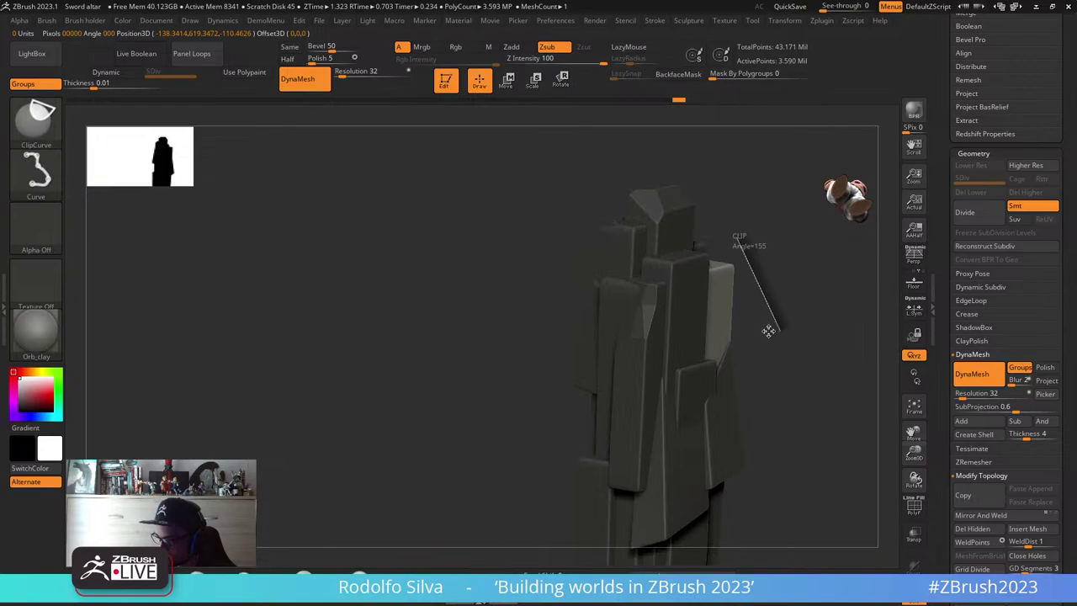
pyautogui.moveTo(768, 330)
pyautogui.mouseDown(button='right')
pyautogui.moveTo(800, 267)
pyautogui.moveTo(765, 239)
pyautogui.mouseUp(button='right')
pyautogui.moveTo(760, 234)
pyautogui.keyDown('ctrl'); pyautogui.keyDown('shift'); pyautogui.mouseDown()
pyautogui.moveTo(751, 350)
pyautogui.moveTo(716, 346)
pyautogui.moveTo(715, 545)
pyautogui.moveTo(723, 518)
pyautogui.mouseUp(); pyautogui.keyUp('shift'); pyautogui.keyUp('ctrl')
# - Cut more facets into the sides and end corner of the same unmasked block with angled ClipCurve lines
pyautogui.moveTo(782, 420)
pyautogui.mouseDown()
pyautogui.moveTo(811, 375)
pyautogui.moveTo(832, 370)
pyautogui.moveTo(841, 402)
pyautogui.moveTo(885, 390)
pyautogui.moveTo(791, 300)
pyautogui.moveTo(675, 303)
pyautogui.mouseUp()
pyautogui.moveTo(718, 480)
pyautogui.keyDown('ctrl'); pyautogui.keyDown('shift'); pyautogui.mouseDown()
pyautogui.moveTo(699, 361)
pyautogui.moveTo(679, 361)
pyautogui.moveTo(672, 316)
pyautogui.mouseUp(); pyautogui.keyUp('shift'); pyautogui.keyUp('ctrl')
pyautogui.moveTo(793, 356)
pyautogui.mouseDown()
pyautogui.moveTo(746, 308)
pyautogui.moveTo(720, 307)
pyautogui.mouseUp()
pyautogui.keyDown('ctrl'); pyautogui.keyDown('shift'); pyautogui.moveTo(508, 362); pyautogui.dragTo(635, 212); pyautogui.keyUp('shift'); pyautogui.keyUp('ctrl')
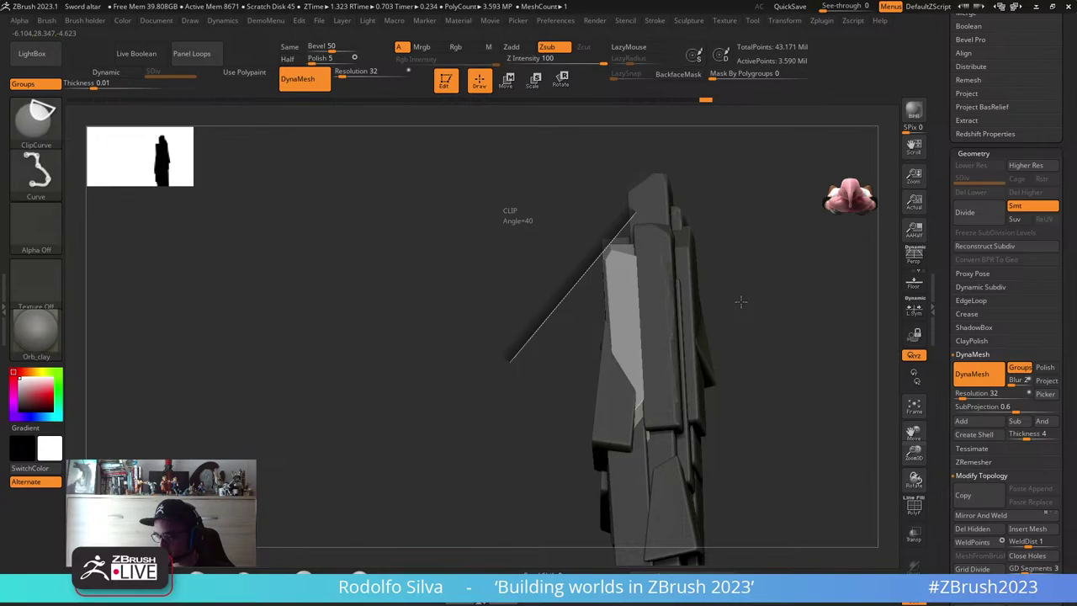
pyautogui.moveTo(741, 301)
pyautogui.mouseDown()
pyautogui.moveTo(757, 277)
pyautogui.moveTo(755, 314)
pyautogui.moveTo(545, 330)
pyautogui.mouseUp()
pyautogui.moveTo(545, 331)
pyautogui.keyDown('ctrl'); pyautogui.keyDown('shift'); pyautogui.mouseDown()
pyautogui.moveTo(606, 244)
pyautogui.moveTo(615, 195)
pyautogui.mouseUp(); pyautogui.keyUp('shift'); pyautogui.keyUp('ctrl')
pyautogui.moveTo(748, 305)
pyautogui.mouseDown()
pyautogui.moveTo(757, 312)
pyautogui.moveTo(714, 308)
pyautogui.mouseUp()
# - Mask the whole cliff except the long inner block running behind the outer slabs
pyautogui.press('w')
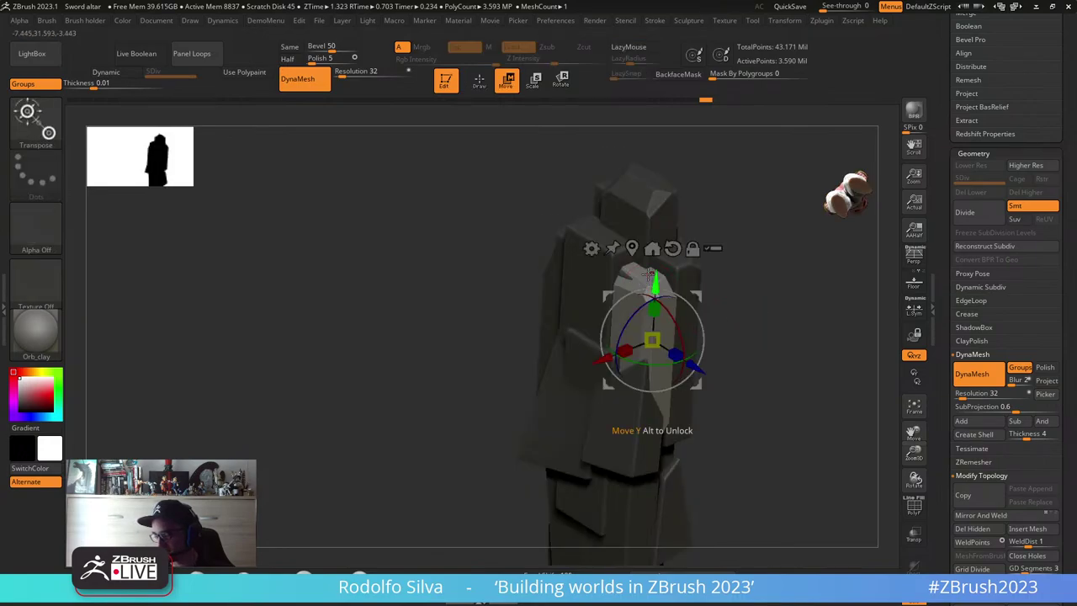
pyautogui.moveTo(649, 273); pyautogui.dragTo(621, 274)
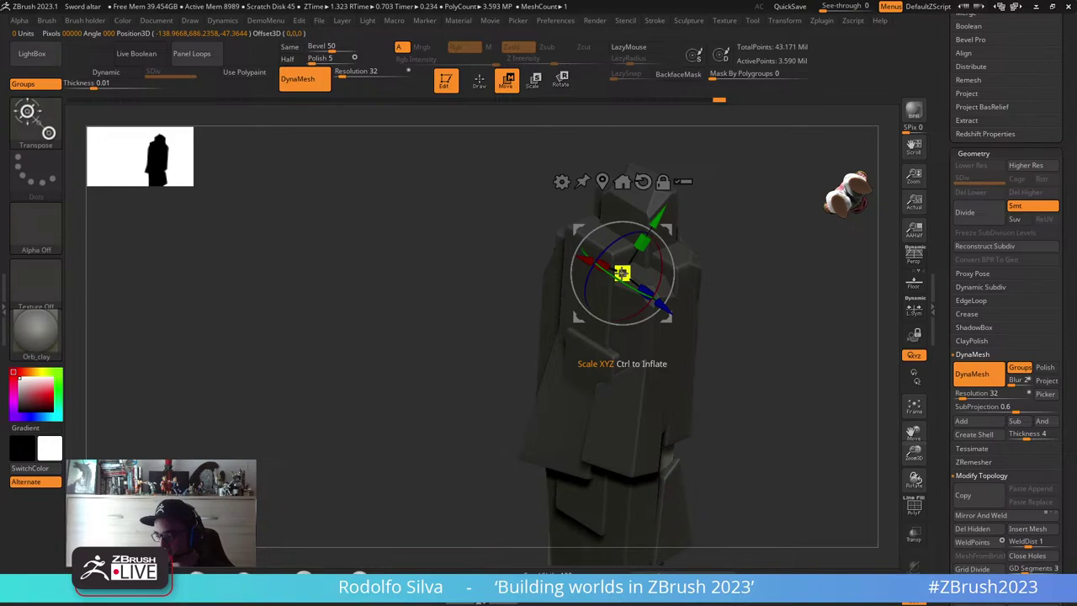
pyautogui.press('q')
pyautogui.moveTo(622, 273); pyautogui.dragTo(750, 270, button='right')
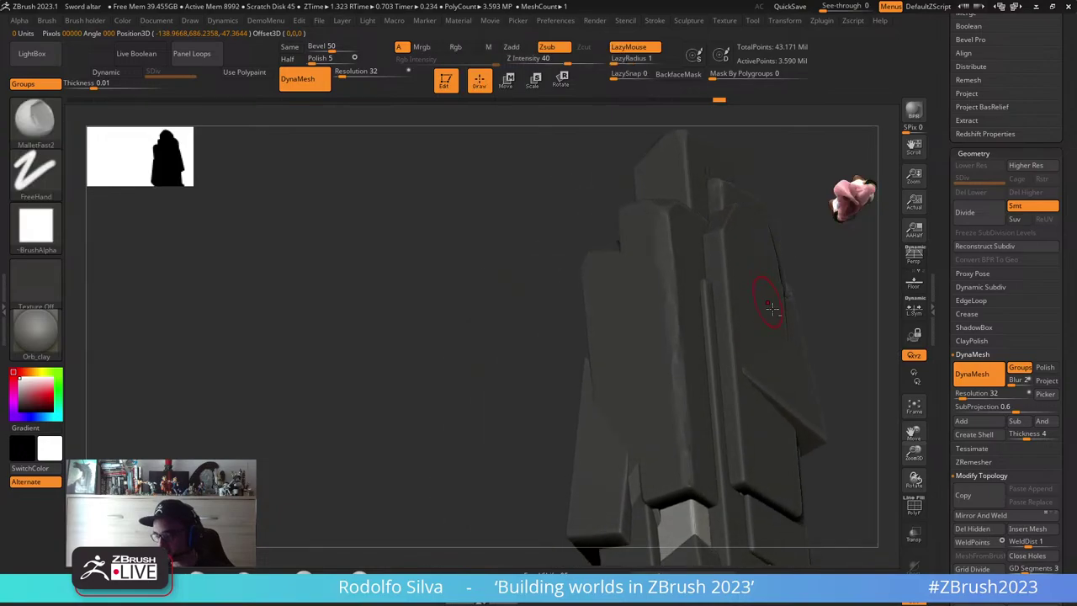
pyautogui.moveTo(772, 309)
pyautogui.mouseDown(button='right')
pyautogui.moveTo(764, 247)
pyautogui.moveTo(732, 319)
pyautogui.mouseUp(button='right')
# - Clip one end off the long inner block with a straight horizontal ClipCurve line
pyautogui.hotkey('ctrl', 'shift')
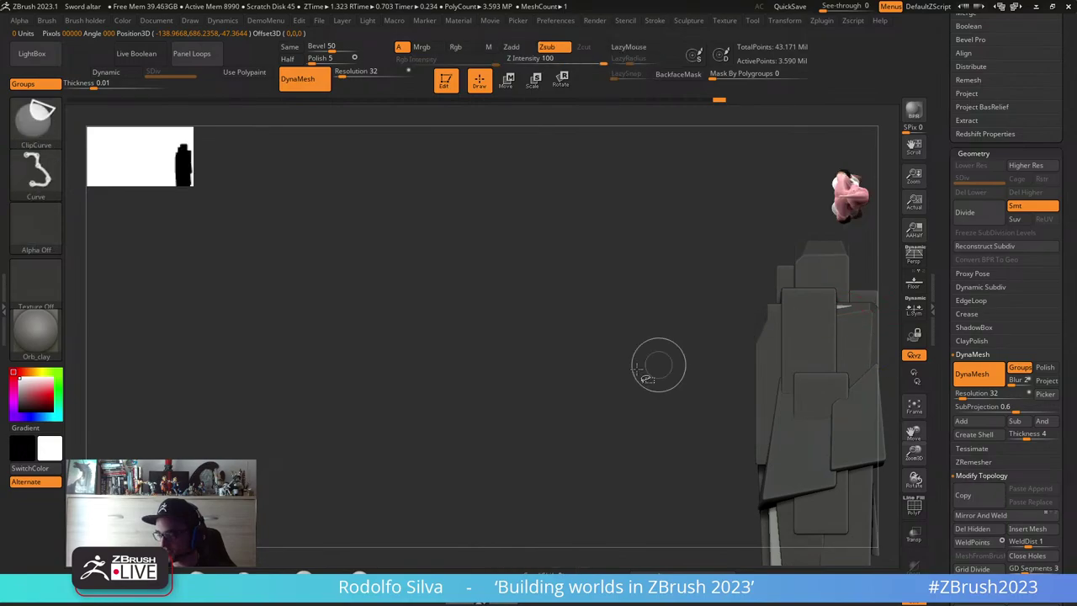
pyautogui.keyDown('ctrl'); pyautogui.keyDown('shift'); pyautogui.moveTo(619, 374); pyautogui.dragTo(895, 375); pyautogui.keyUp('shift'); pyautogui.keyUp('ctrl')
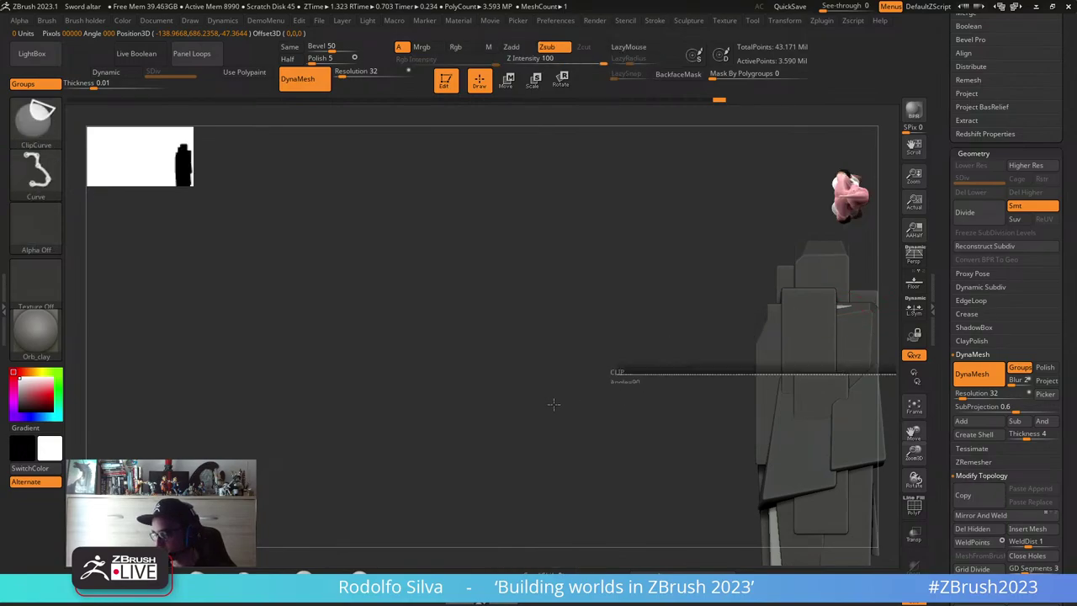
pyautogui.keyDown('ctrl'); pyautogui.keyDown('shift'); pyautogui.moveTo(553, 404); pyautogui.dragTo(555, 402); pyautogui.keyUp('shift'); pyautogui.keyUp('ctrl')
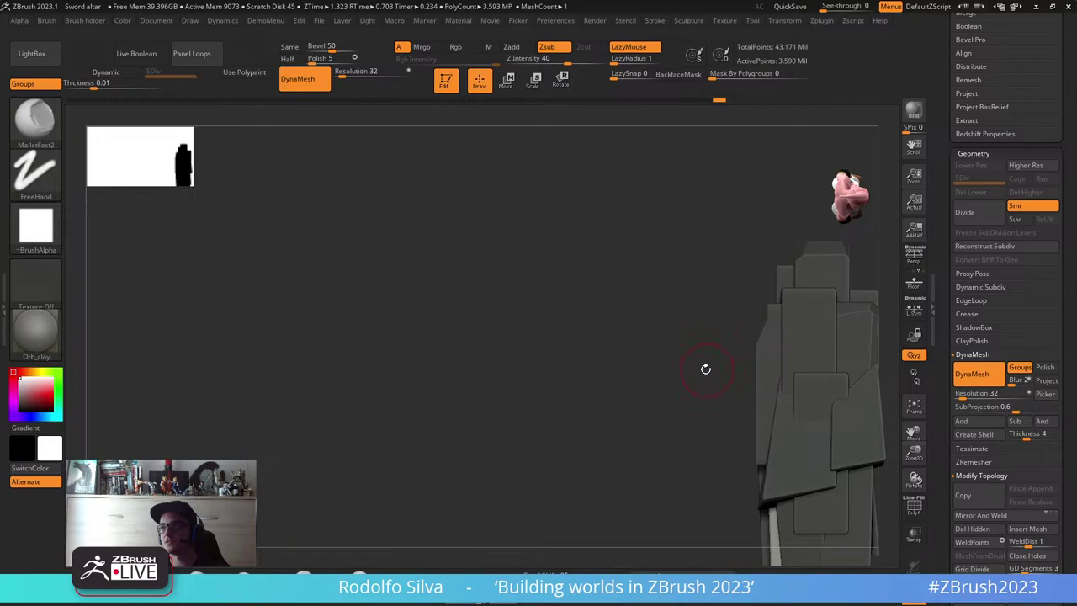
# - Enlarge the MalletFast2 brush and chip the corner and adjoining edges at the inner block's exposed end
pyautogui.press('f')
pyautogui.moveTo(743, 370); pyautogui.dragTo(667, 341)
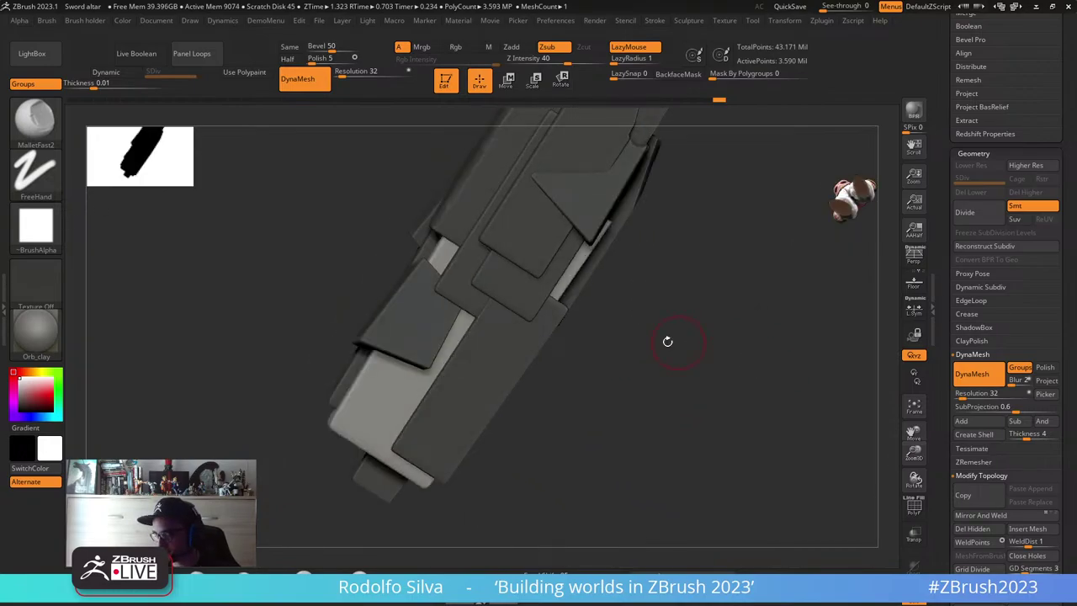
pyautogui.moveTo(667, 341)
pyautogui.mouseDown(button='right')
pyautogui.moveTo(631, 329)
pyautogui.moveTo(528, 337)
pyautogui.mouseUp(button='right')
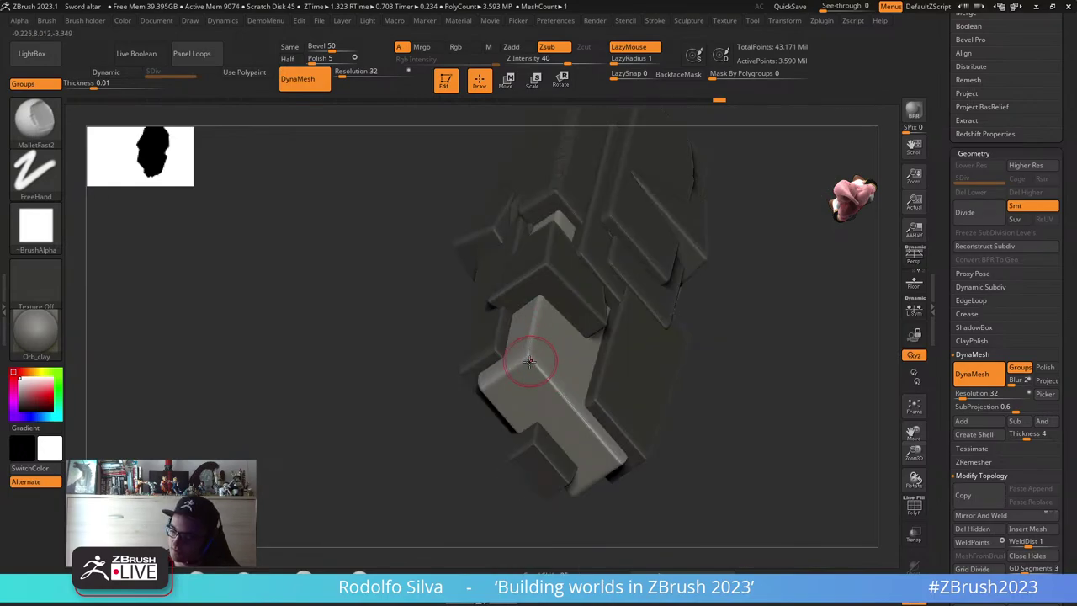
pyautogui.press('s')
pyautogui.moveTo(529, 366); pyautogui.dragTo(547, 372)
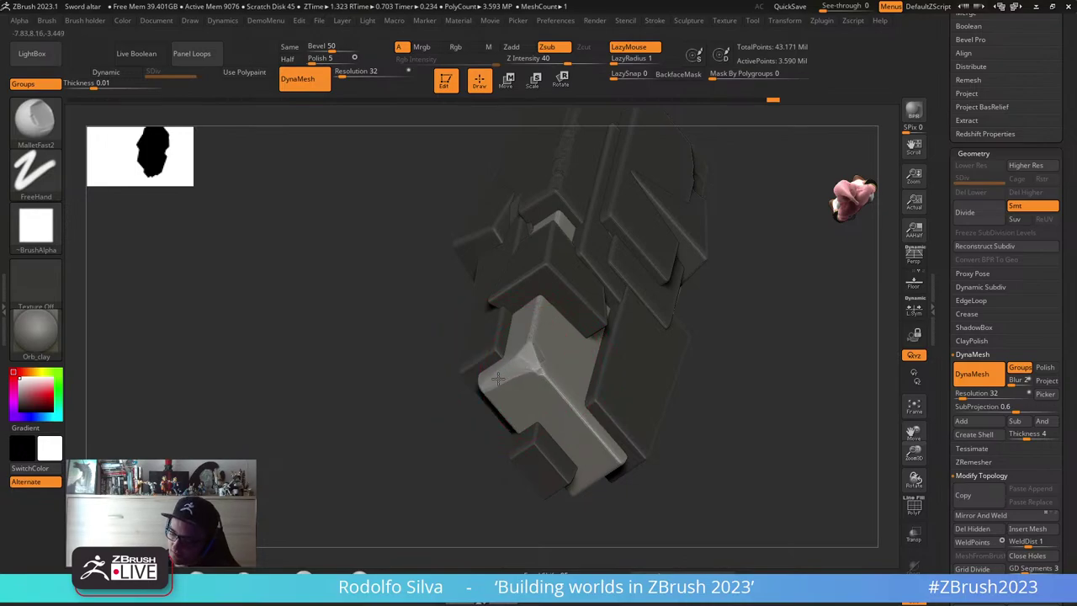
pyautogui.moveTo(497, 380)
pyautogui.mouseDown()
pyautogui.moveTo(552, 389)
pyautogui.moveTo(620, 461)
pyautogui.mouseUp()
# - Chip the remaining edges and corners around the inner block's end with MalletFast2 from several sides
pyautogui.moveTo(748, 429)
pyautogui.mouseDown()
pyautogui.moveTo(768, 323)
pyautogui.moveTo(705, 410)
pyautogui.mouseUp()
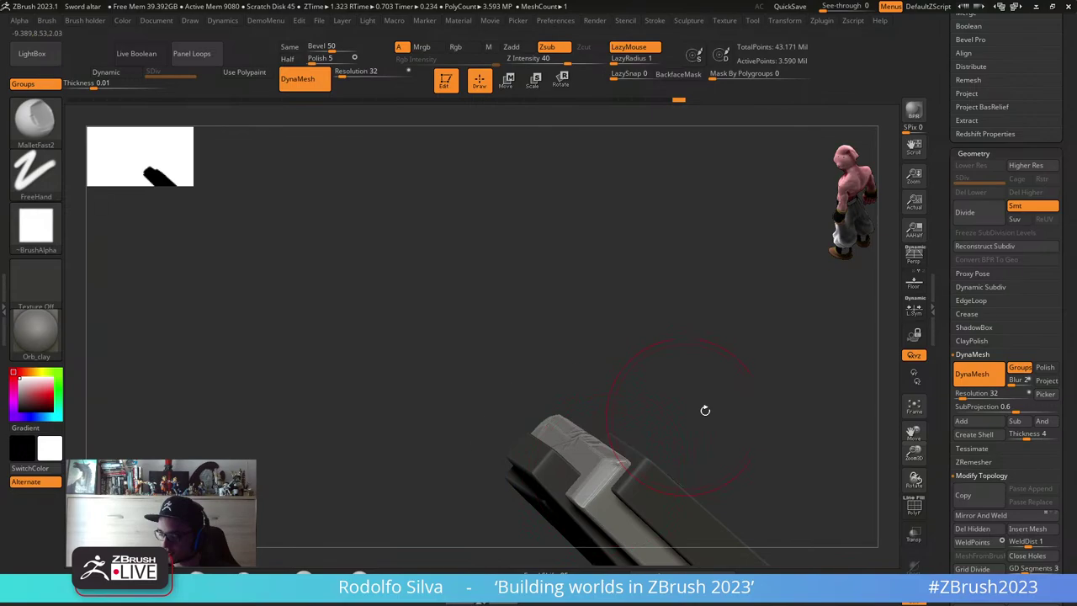
pyautogui.hotkey('ctrl', 'shift', 'z')
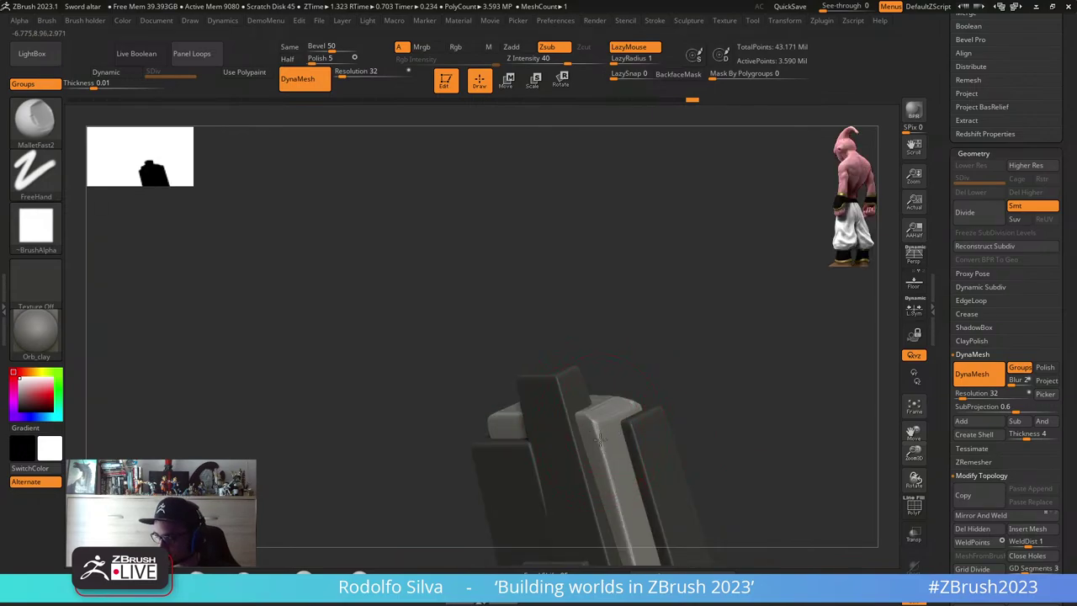
pyautogui.hotkey('ctrl', 'shift', 'z')
pyautogui.hotkey('ctrl', 'shift', 'z')
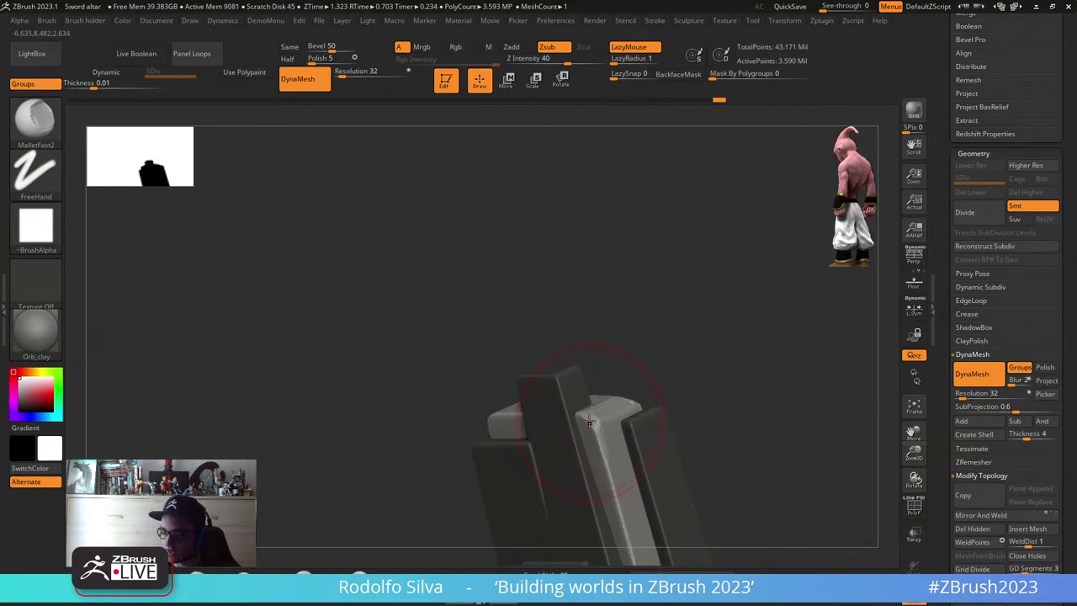
pyautogui.hotkey('ctrl', 'shift', 'z')
pyautogui.hotkey('ctrl', 'shift', 'z')
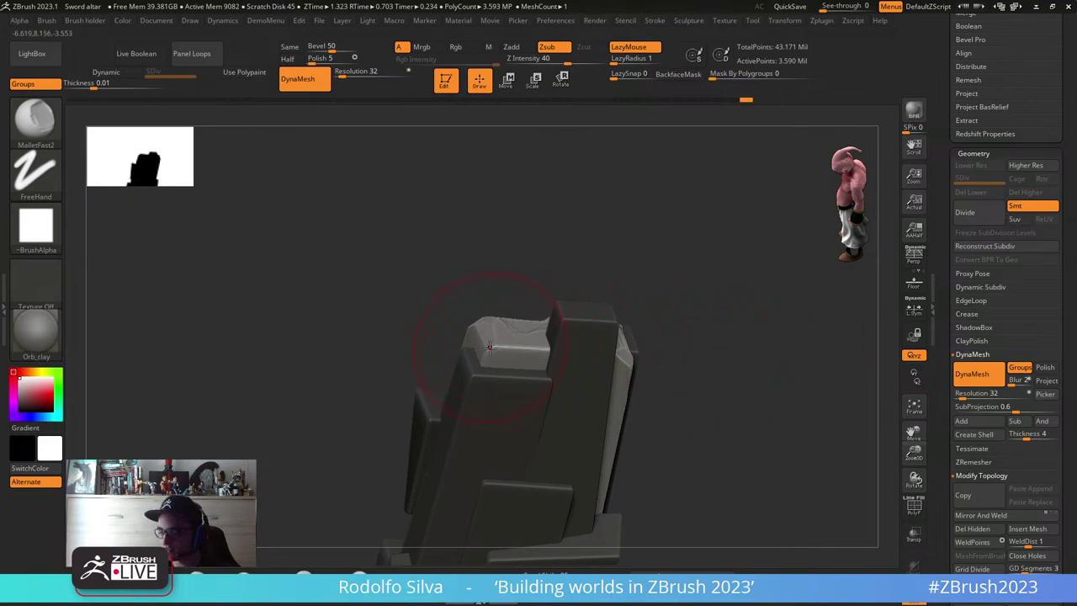
pyautogui.moveTo(489, 347); pyautogui.dragTo(495, 346)
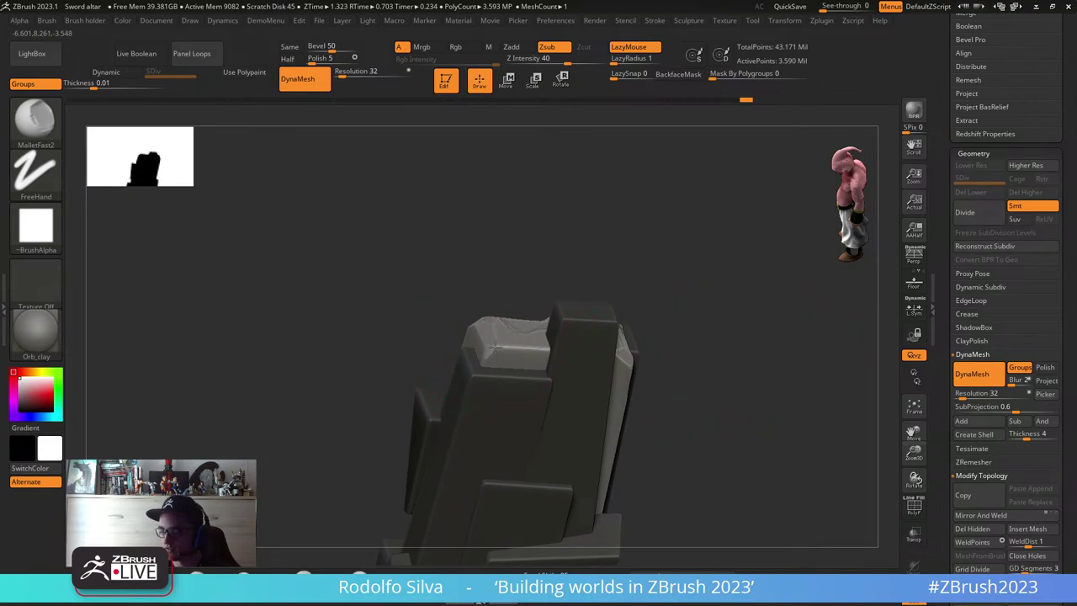
pyautogui.hotkey('ctrl', 'shift', 'z')
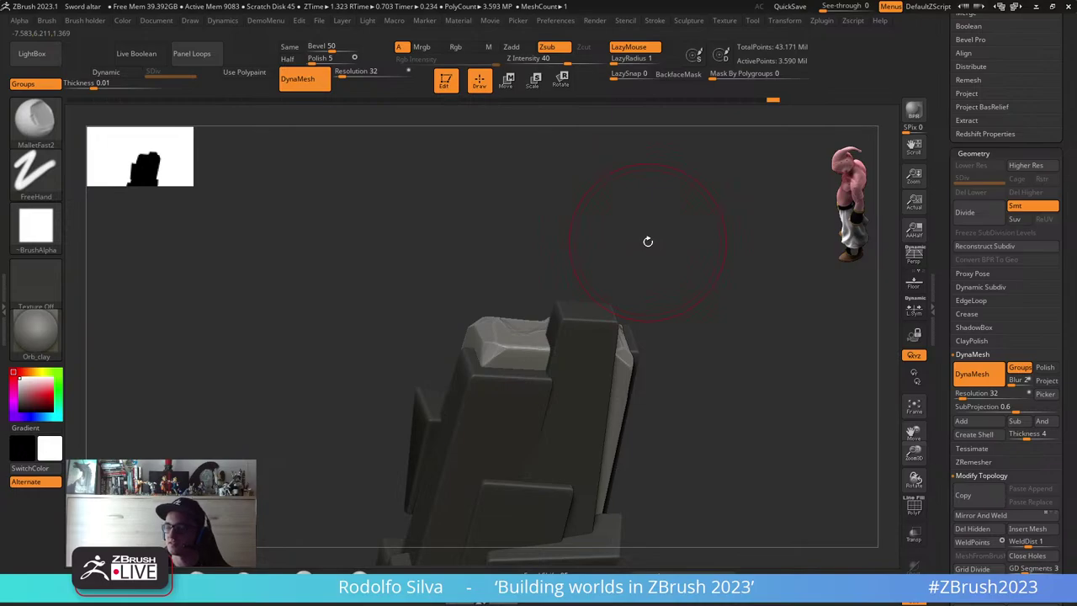
# - Chip along the inner block's long side edge with MalletFast2, isolating the block to reach the whole edge
pyautogui.moveTo(647, 241)
pyautogui.mouseDown()
pyautogui.moveTo(622, 353)
pyautogui.moveTo(763, 221)
pyautogui.mouseUp()
pyautogui.moveTo(609, 305); pyautogui.dragTo(654, 373)
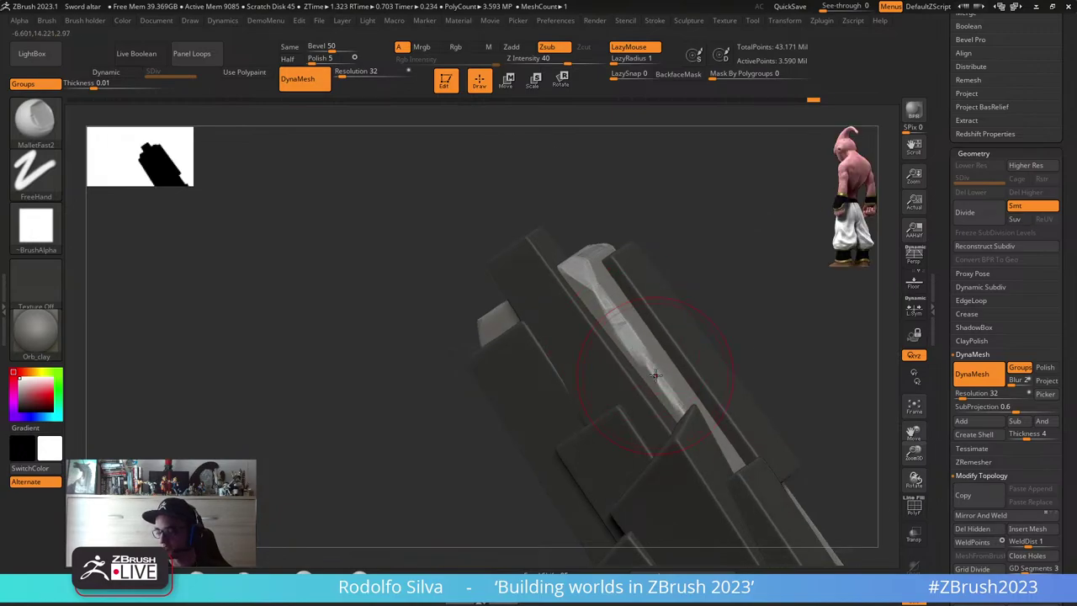
pyautogui.moveTo(656, 375); pyautogui.dragTo(769, 365, button='right')
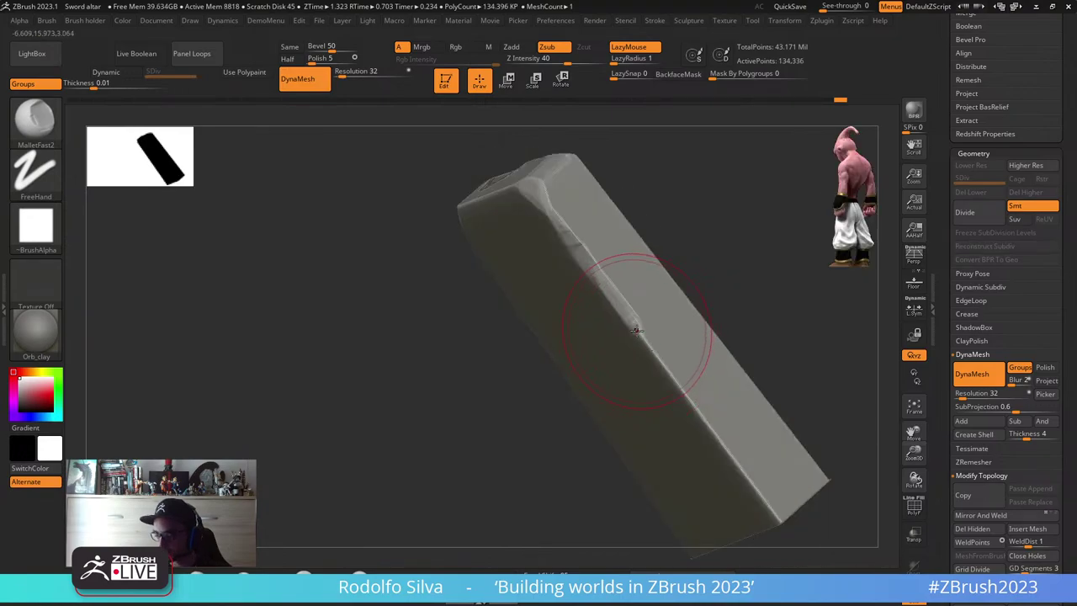
# - Chip the long edge of the isolated slab down to its lower end with the MalletFast2 brush, and bring back the surrounding slabs
pyautogui.moveTo(636, 329); pyautogui.dragTo(745, 466)
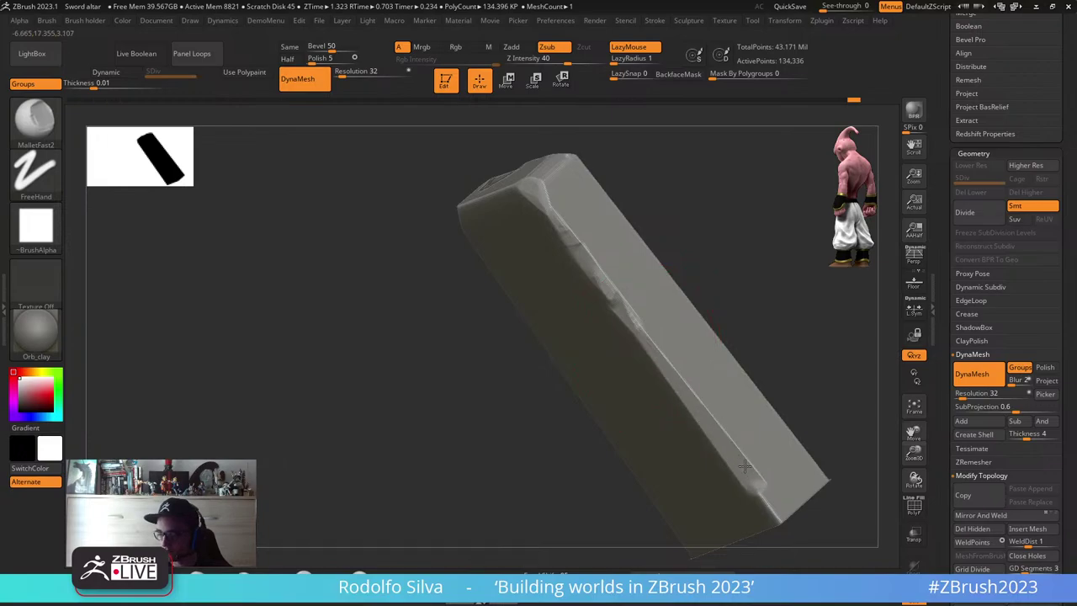
pyautogui.hotkey('ctrl', 'shift', 'z')
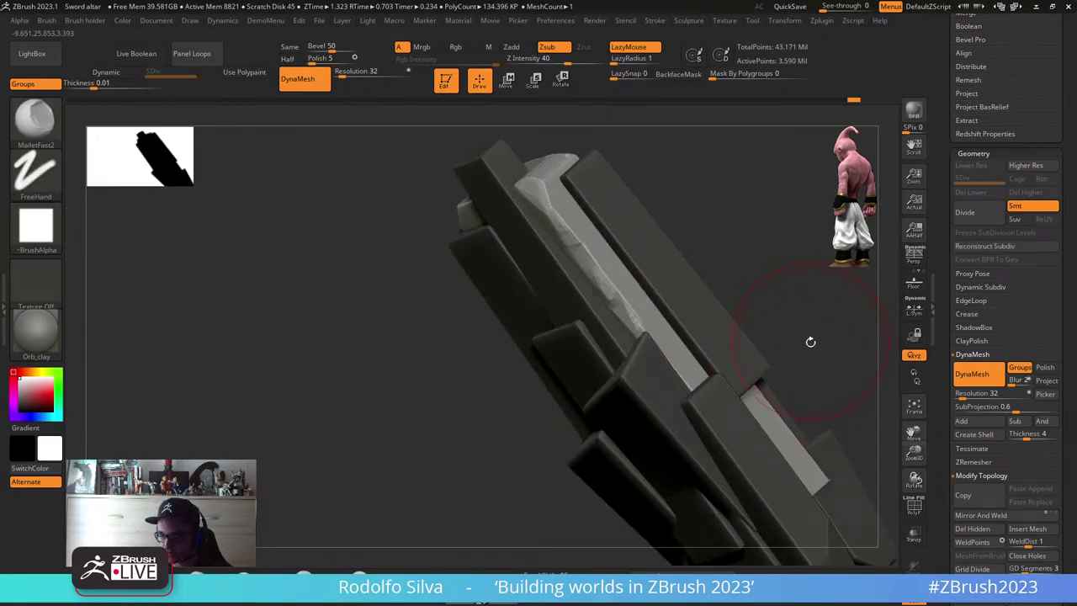
# - Mask all but the slab on the pillar's outer side, enlarge the MoveInfiniteDepth brush and pull its upper end slightly up and outward
pyautogui.moveTo(810, 342)
pyautogui.mouseDown(button='right')
pyautogui.moveTo(720, 349)
pyautogui.moveTo(774, 332)
pyautogui.mouseUp(button='right')
pyautogui.press('w')
pyautogui.keyDown('alt'); pyautogui.moveTo(774, 332); pyautogui.dragTo(762, 274, button='right'); pyautogui.keyUp('alt')
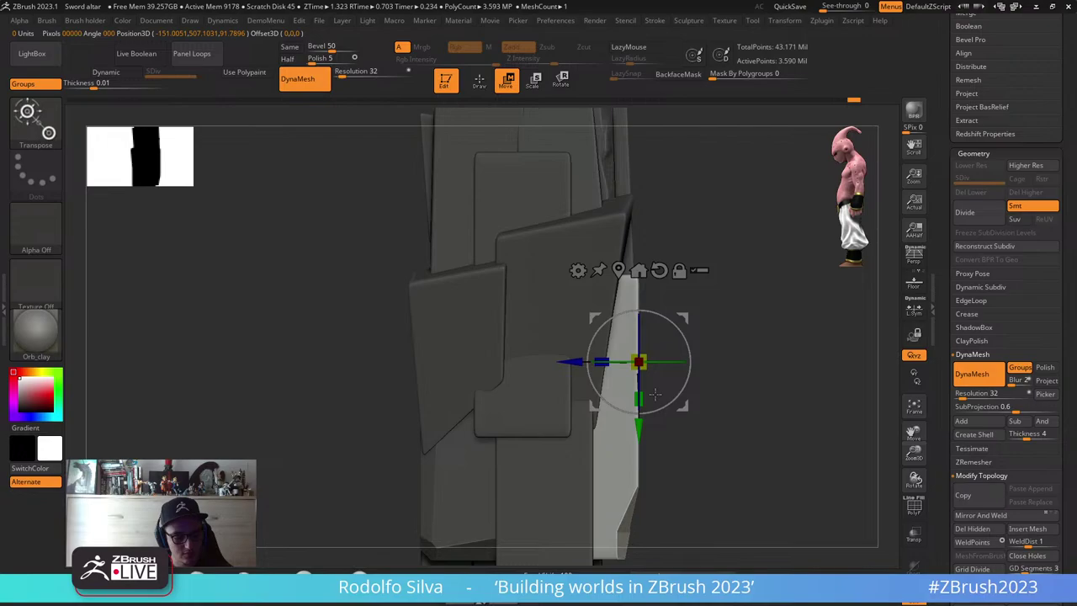
pyautogui.press('q')
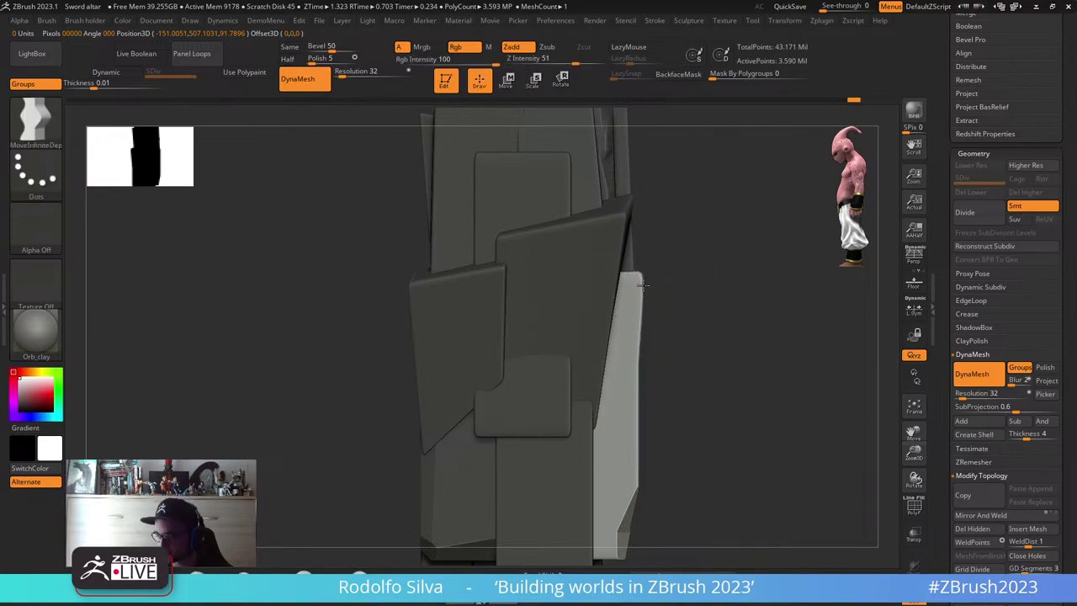
pyautogui.press('b')
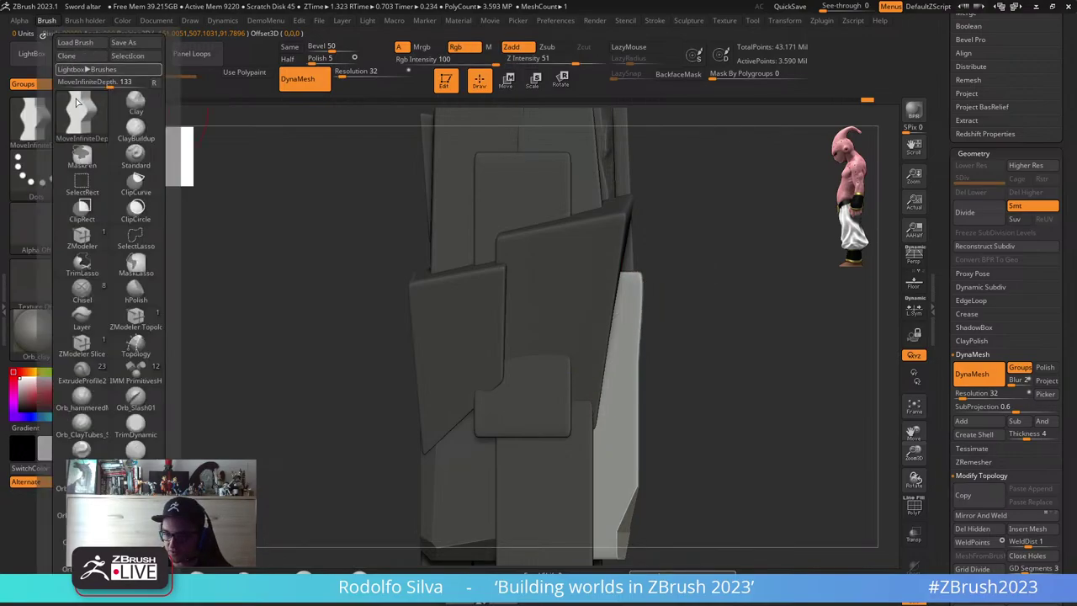
pyautogui.scroll(-5, 75, 99)
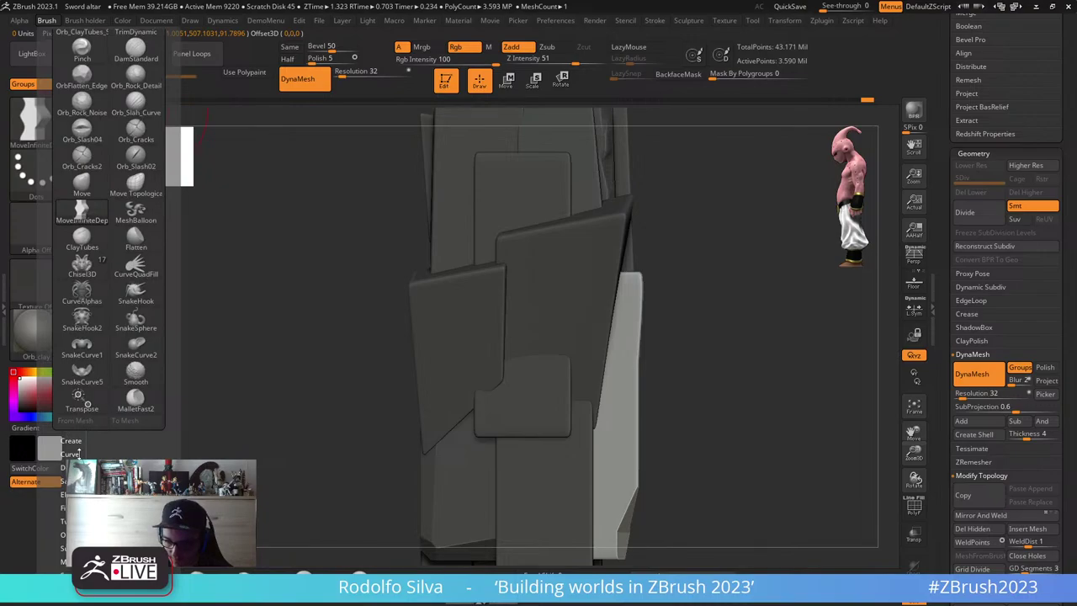
pyautogui.click(79, 453)
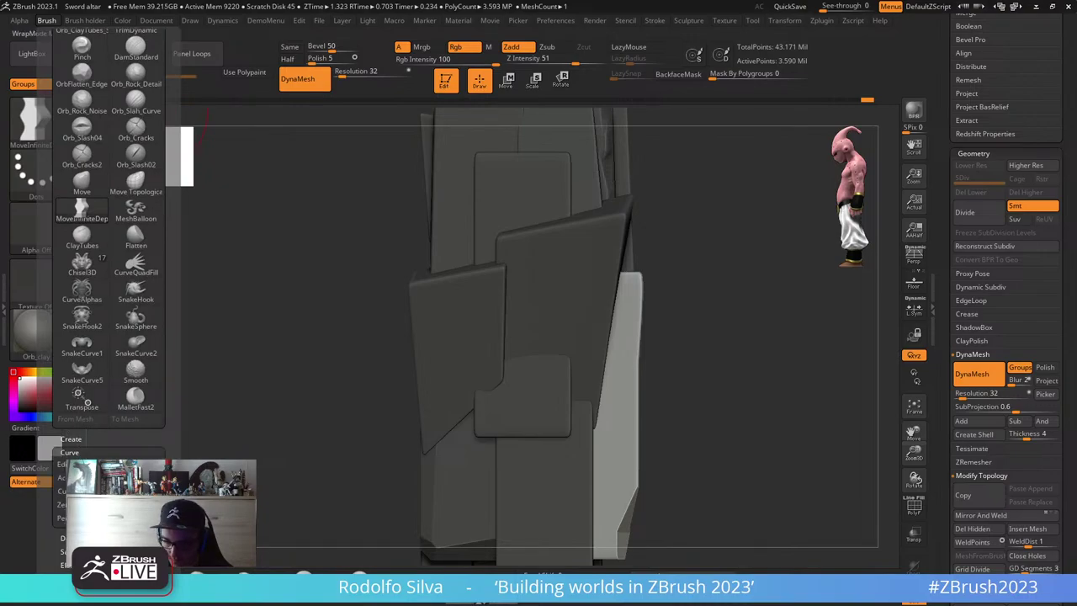
pyautogui.press('s')
pyautogui.moveTo(673, 319); pyautogui.dragTo(685, 320)
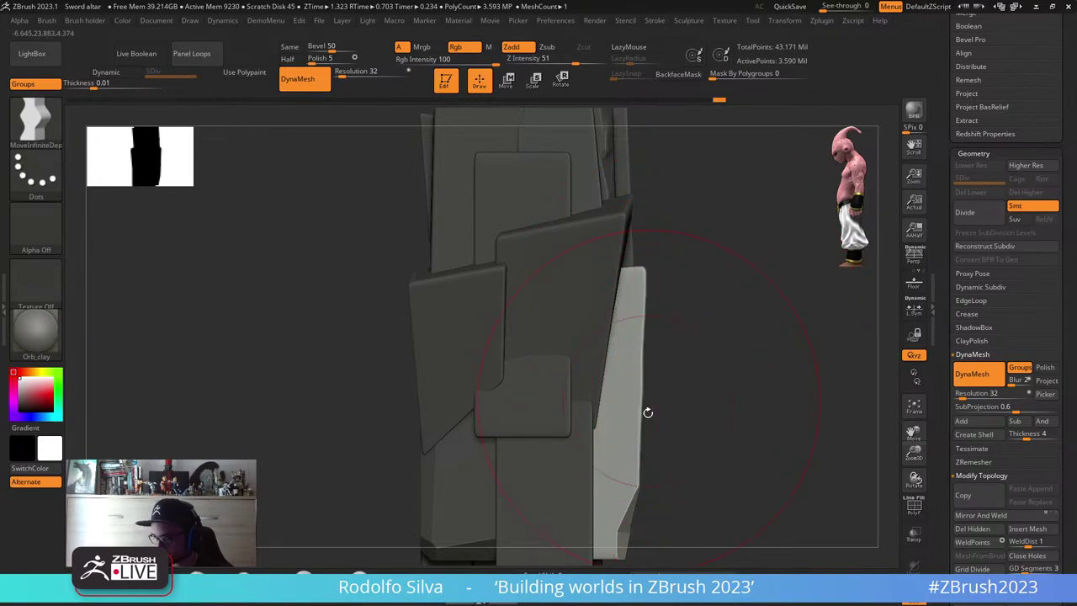
pyautogui.keyDown('alt'); pyautogui.moveTo(697, 466); pyautogui.dragTo(664, 290); pyautogui.keyUp('alt')
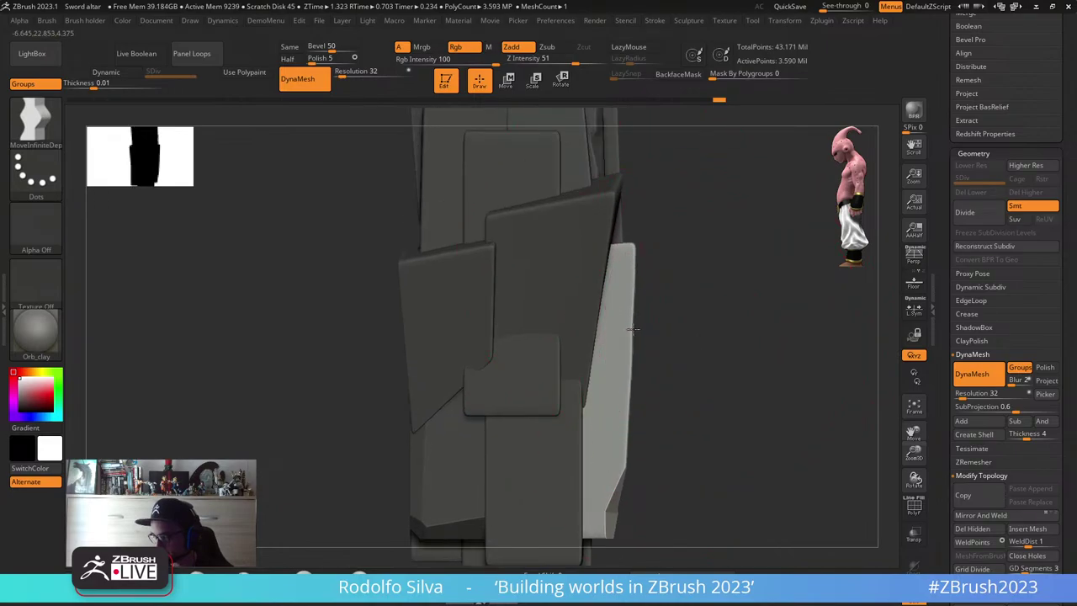
pyautogui.moveTo(630, 328); pyautogui.dragTo(740, 357)
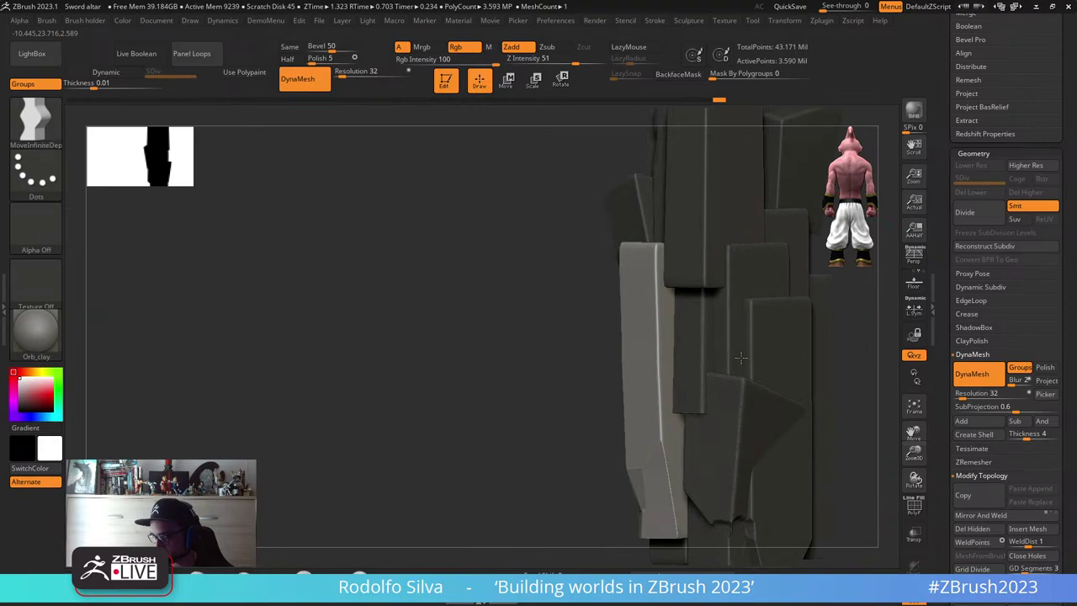
# - Isolate the lower corner slab by masking the rest, shift it with the gizmo and pull its side outward with MoveInfiniteDepth
pyautogui.moveTo(741, 357); pyautogui.dragTo(718, 241, button='right')
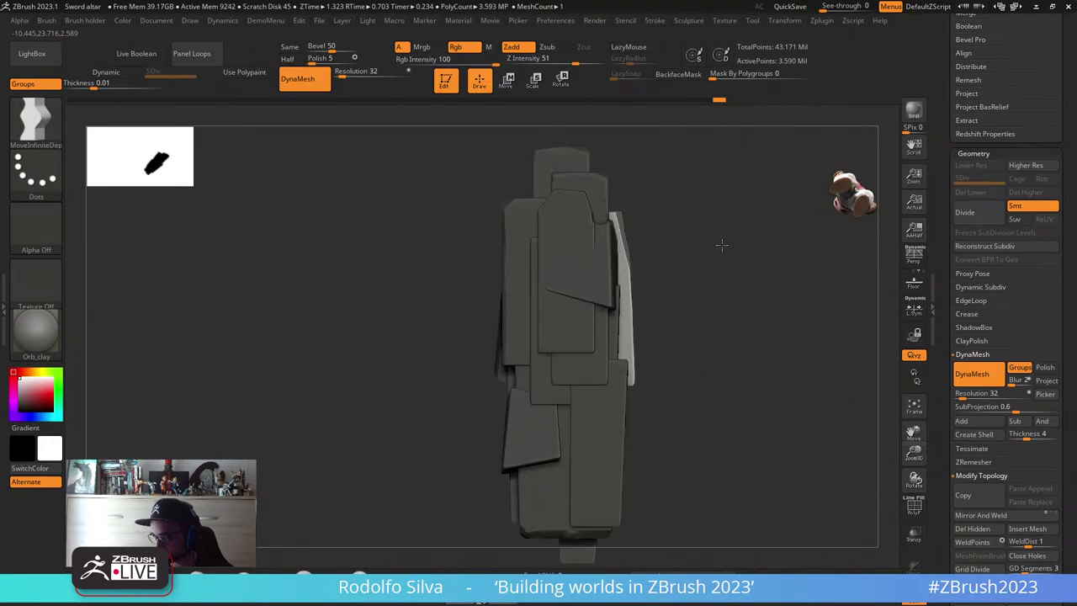
pyautogui.press('w')
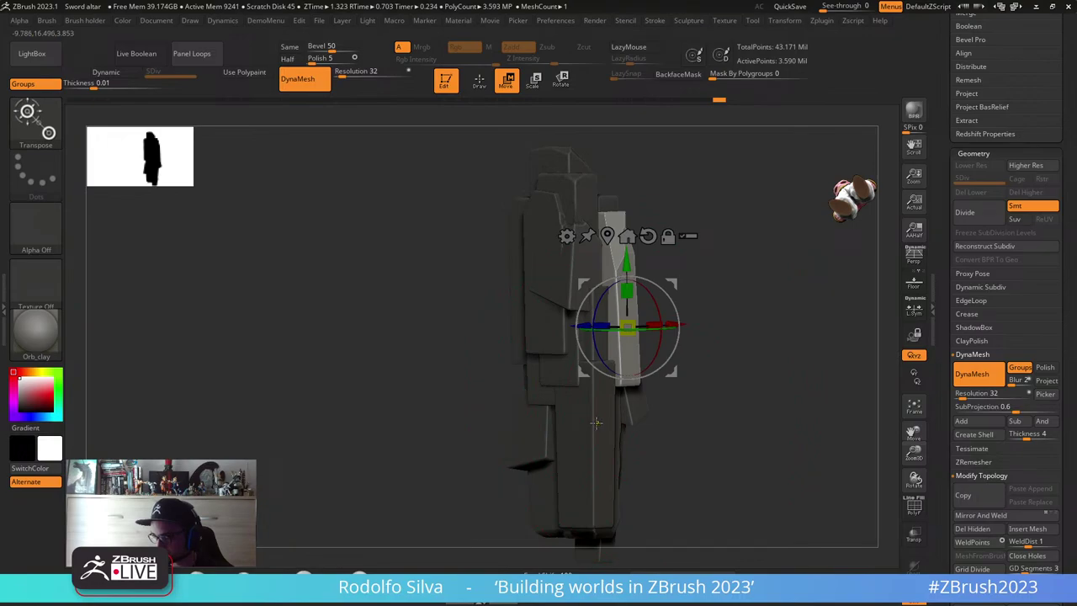
pyautogui.keyDown('shift'); pyautogui.moveTo(596, 422); pyautogui.dragTo(740, 291, button='right'); pyautogui.keyUp('shift')
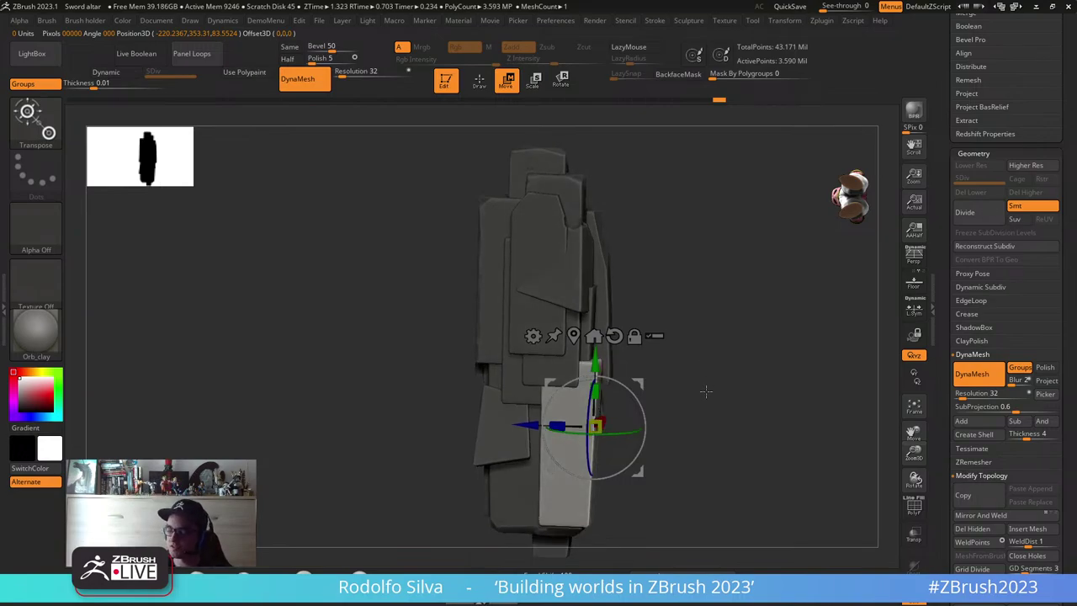
pyautogui.moveTo(706, 391)
pyautogui.mouseDown(button='right')
pyautogui.moveTo(697, 365)
pyautogui.moveTo(705, 394)
pyautogui.moveTo(709, 386)
pyautogui.mouseUp(button='right')
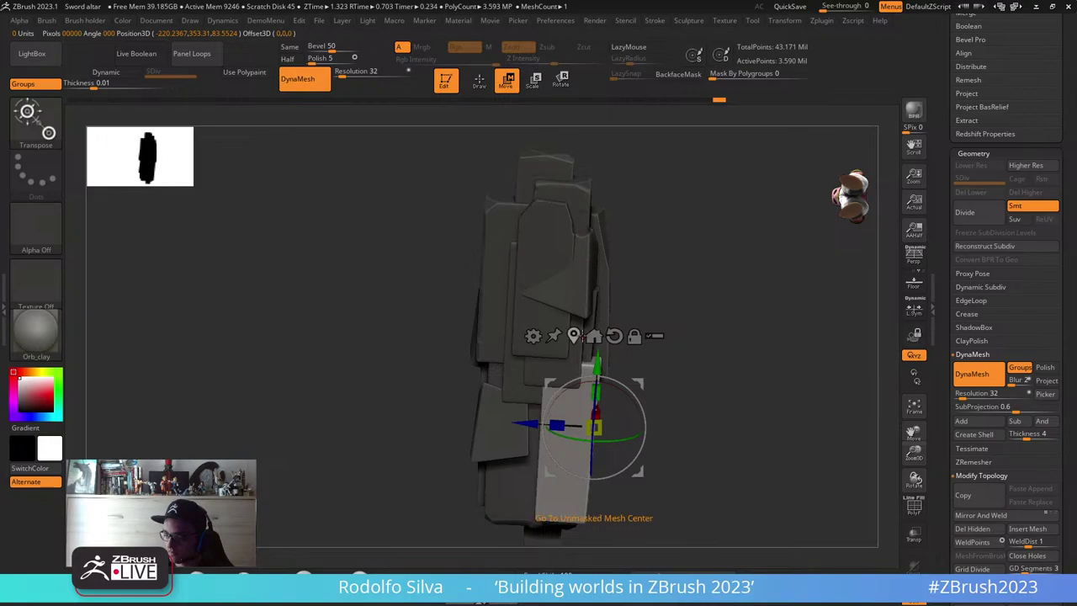
pyautogui.click(594, 336)
pyautogui.press('q')
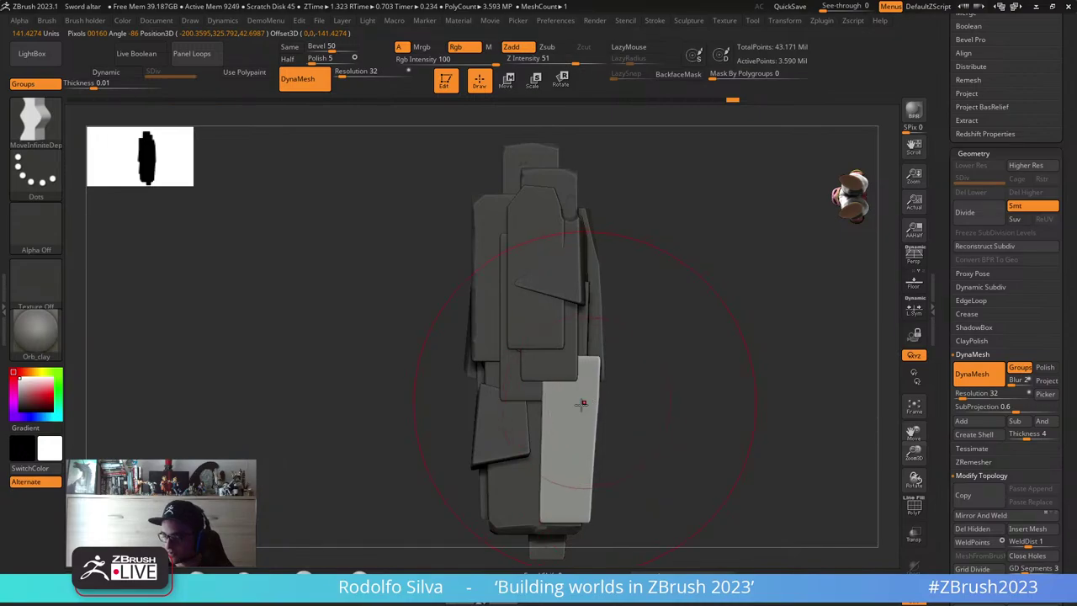
pyautogui.moveTo(581, 404); pyautogui.dragTo(600, 409)
pyautogui.moveTo(715, 395)
pyautogui.mouseDown()
pyautogui.moveTo(666, 392)
pyautogui.moveTo(567, 436)
pyautogui.moveTo(711, 392)
pyautogui.moveTo(651, 391)
pyautogui.moveTo(725, 368)
pyautogui.moveTo(624, 375)
pyautogui.mouseUp()
# - Mask all but the upper front slab, centre the gizmo on the unmasked mesh and shift the slab about 0.24 along the red axis
pyautogui.press('w')
pyautogui.press('q')
pyautogui.press('w')
pyautogui.keyDown('ctrl'); pyautogui.click(555, 339); pyautogui.keyUp('ctrl')
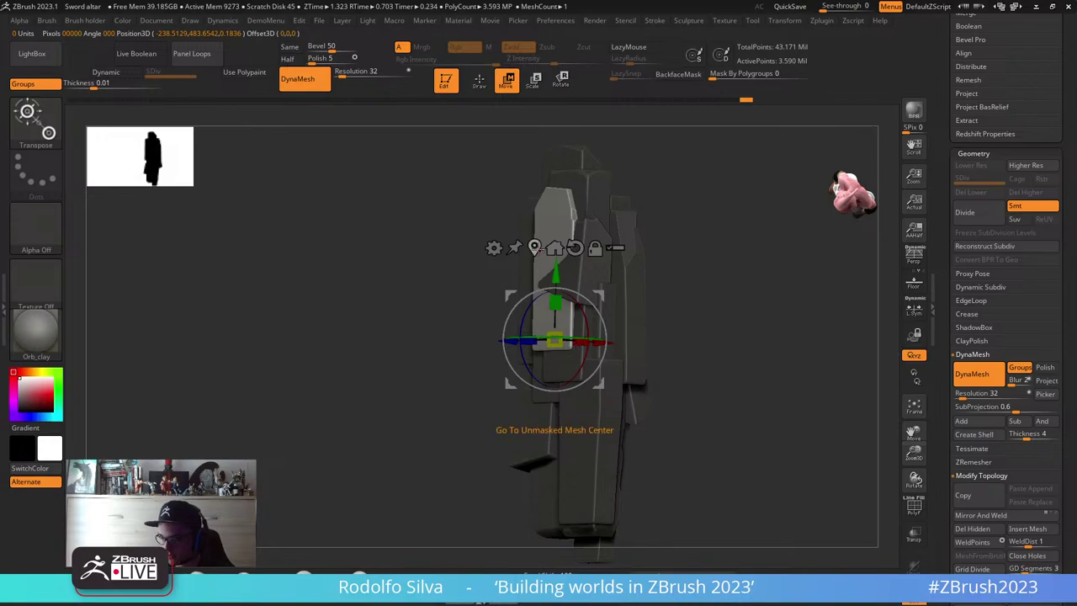
pyautogui.click(537, 248)
pyautogui.keyDown('shift'); pyautogui.moveTo(672, 269); pyautogui.dragTo(644, 252); pyautogui.keyUp('shift')
pyautogui.moveTo(615, 244); pyautogui.dragTo(616, 249)
pyautogui.moveTo(636, 269); pyautogui.dragTo(634, 268)
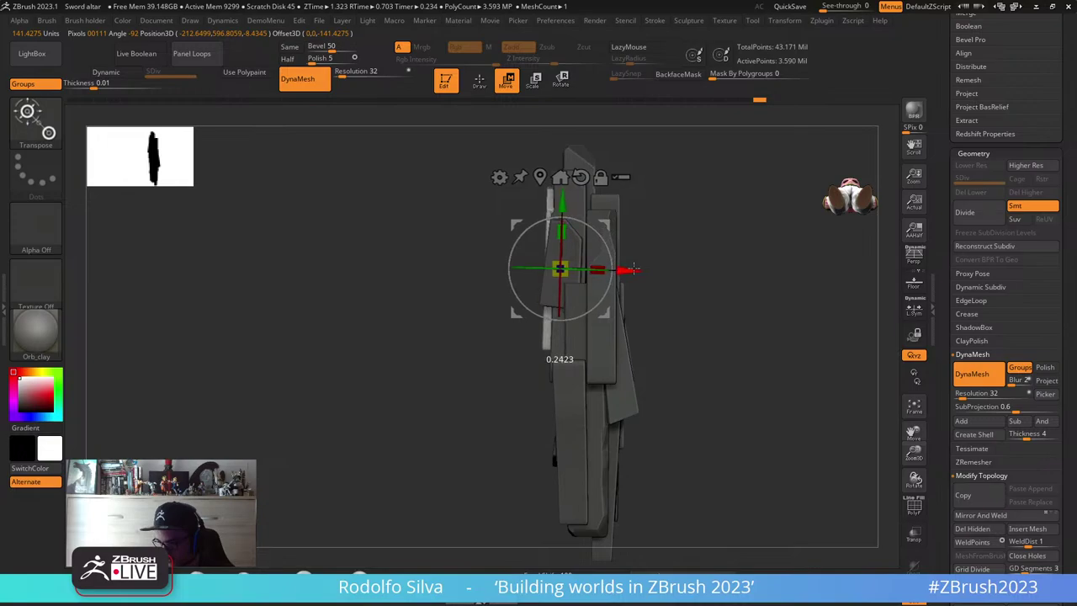
# - Clear the mask to inspect how the upper front slab sits among its neighbours
pyautogui.press('q')
pyautogui.moveTo(688, 306)
pyautogui.mouseDown()
pyautogui.moveTo(762, 330)
pyautogui.moveTo(748, 355)
pyautogui.mouseUp()
pyautogui.moveTo(750, 349); pyautogui.dragTo(656, 342)
pyautogui.press('w')
pyautogui.hotkey('ctrl', 'z')
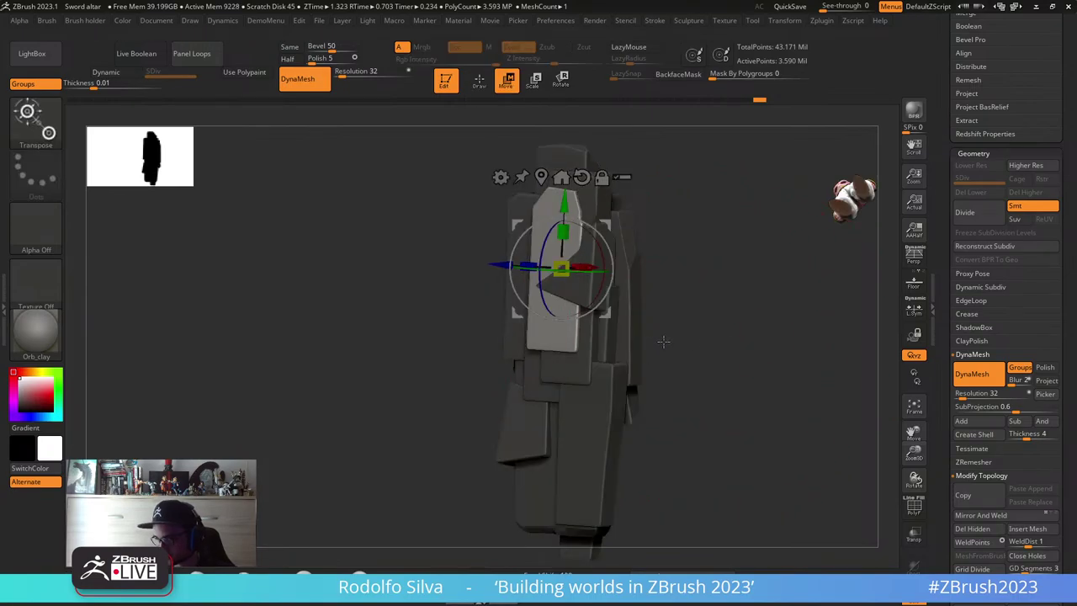
pyautogui.press('q')
pyautogui.keyDown('ctrl'); pyautogui.moveTo(662, 340); pyautogui.dragTo(677, 324); pyautogui.keyUp('ctrl')
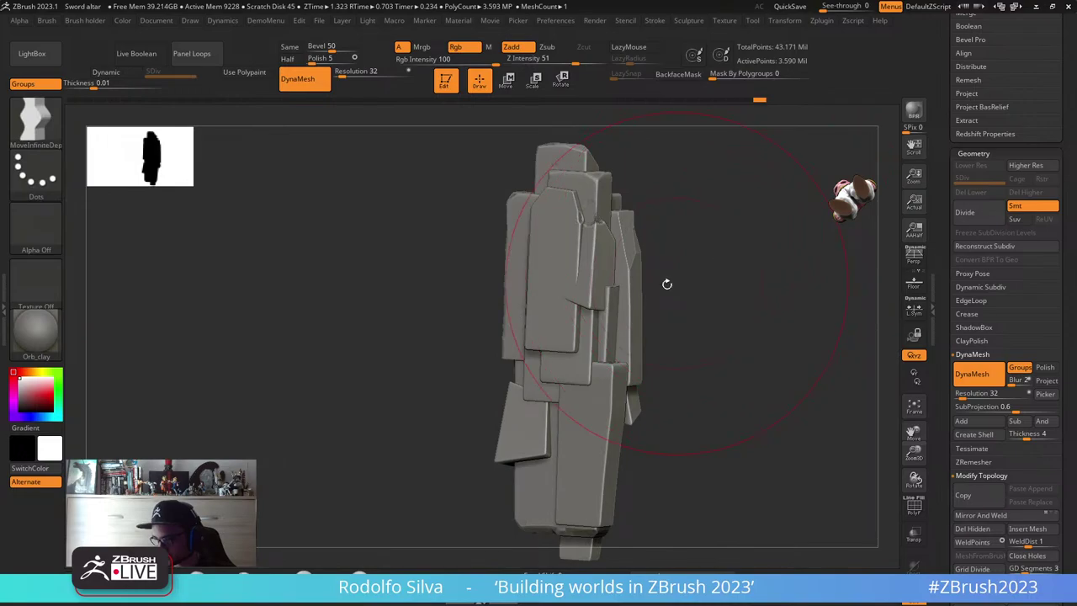
pyautogui.hotkey('ctrl', 'z')
# - Isolate the pointed slab beside the upper front one, push it outward about 0.08 along the red axis and clear the mask
pyautogui.press('w')
pyautogui.moveTo(667, 285); pyautogui.dragTo(714, 296)
pyautogui.click(628, 203)
pyautogui.click(607, 203)
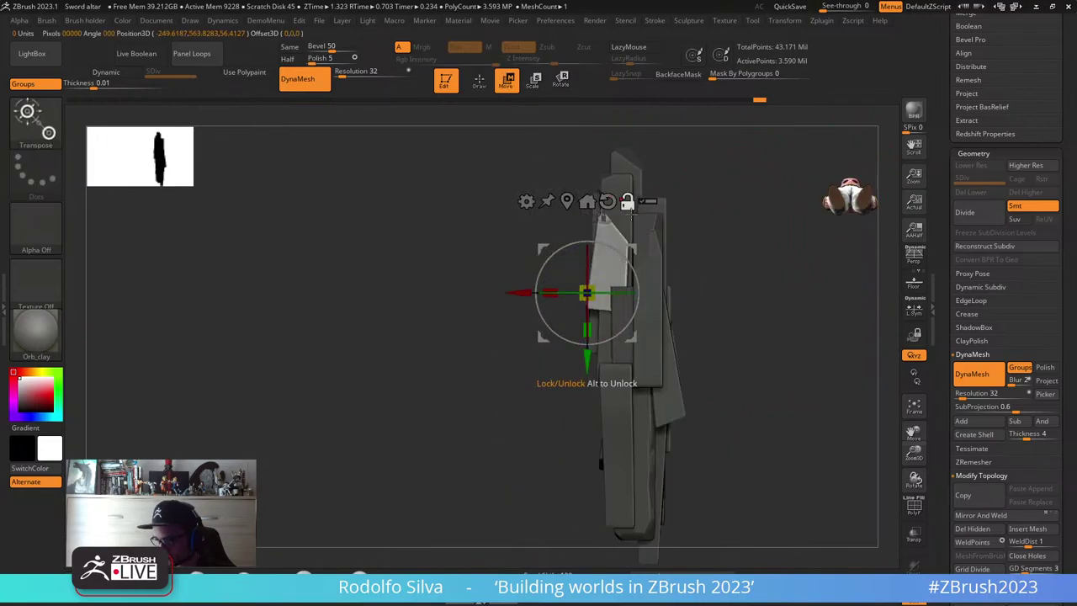
pyautogui.moveTo(525, 292); pyautogui.dragTo(523, 291)
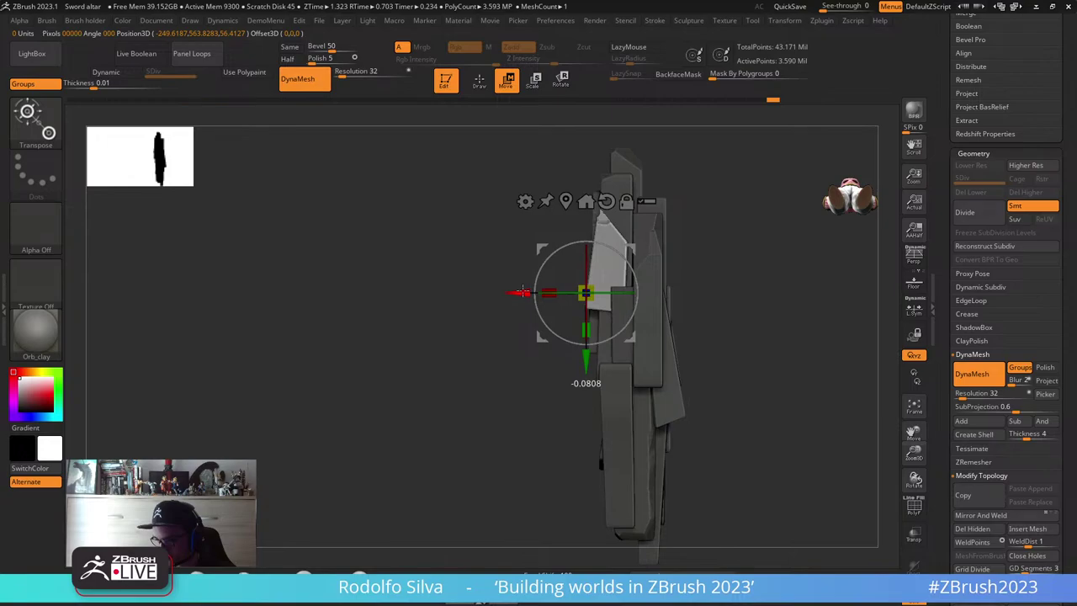
pyautogui.press('q')
pyautogui.keyDown('ctrl'); pyautogui.moveTo(781, 305); pyautogui.dragTo(794, 317); pyautogui.keyUp('ctrl')
# - Mask all but the lower corner slab and cut its upper outer corner diagonally with ClipCurve
pyautogui.moveTo(794, 317)
pyautogui.mouseDown()
pyautogui.moveTo(826, 315)
pyautogui.moveTo(692, 336)
pyautogui.moveTo(675, 352)
pyautogui.mouseUp()
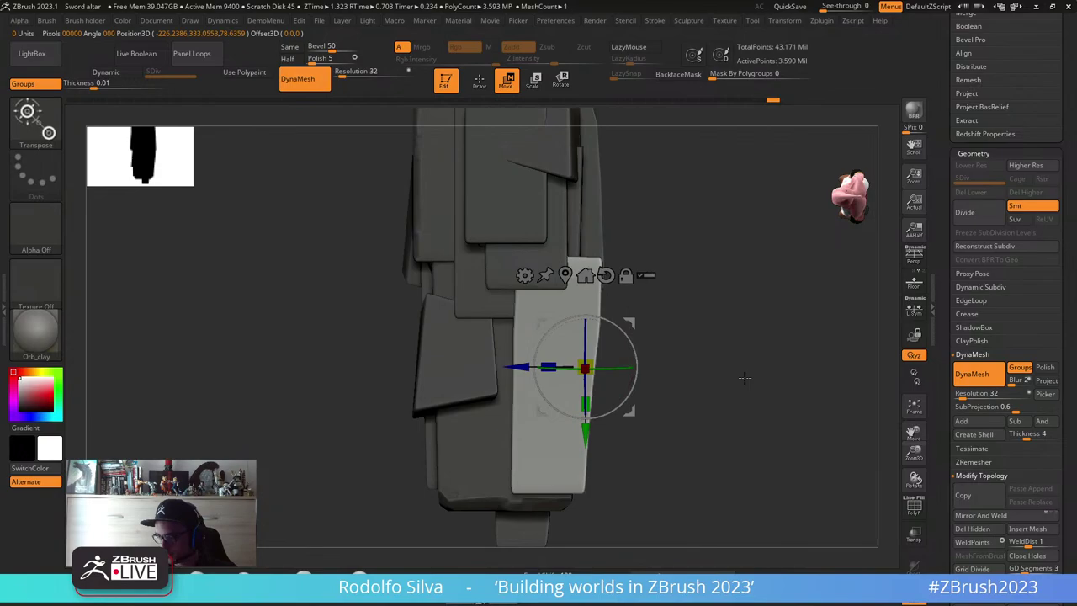
pyautogui.press('q')
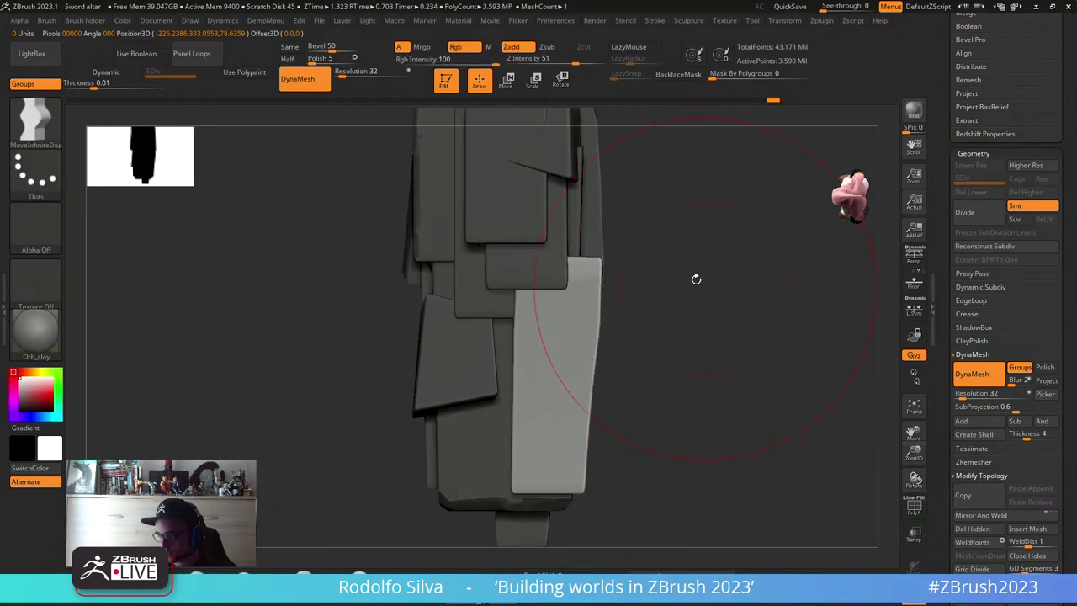
pyautogui.keyDown('ctrl'); pyautogui.keyDown('shift'); pyautogui.moveTo(649, 344); pyautogui.dragTo(577, 216); pyautogui.keyUp('shift'); pyautogui.keyUp('ctrl')
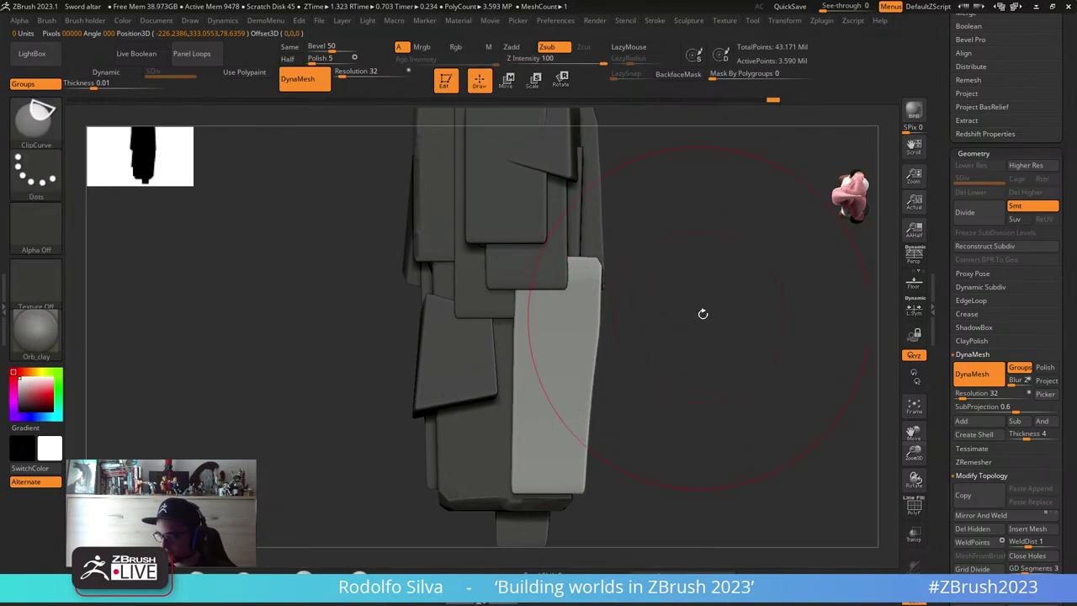
pyautogui.moveTo(702, 314); pyautogui.dragTo(741, 309)
pyautogui.keyDown('ctrl'); pyautogui.keyDown('shift'); pyautogui.moveTo(581, 229); pyautogui.dragTo(613, 305); pyautogui.keyUp('shift'); pyautogui.keyUp('ctrl')
pyautogui.moveTo(630, 306); pyautogui.dragTo(666, 305)
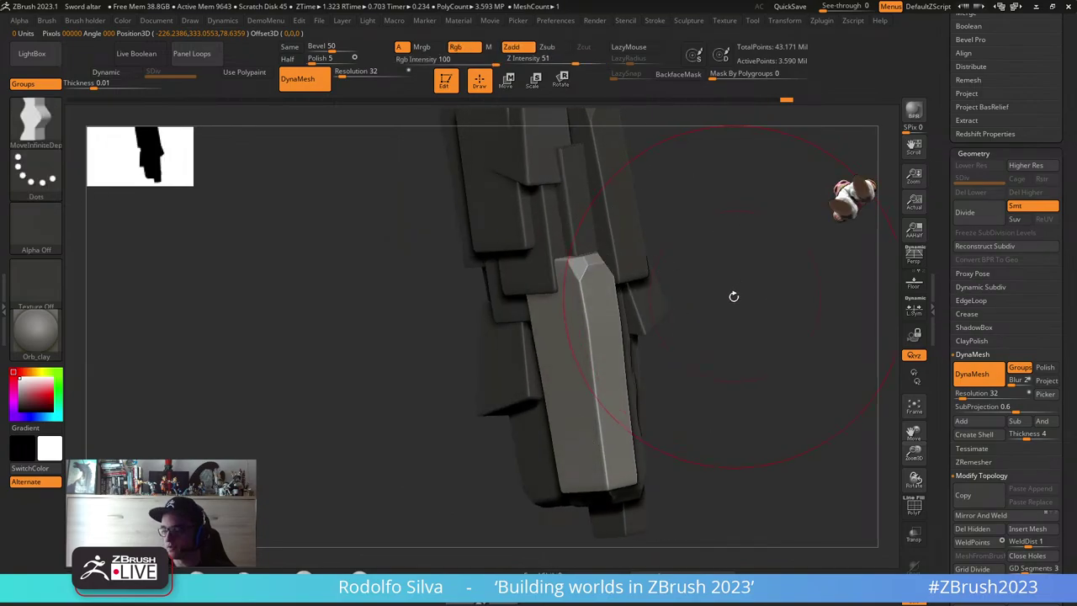
pyautogui.moveTo(734, 296); pyautogui.dragTo(769, 340)
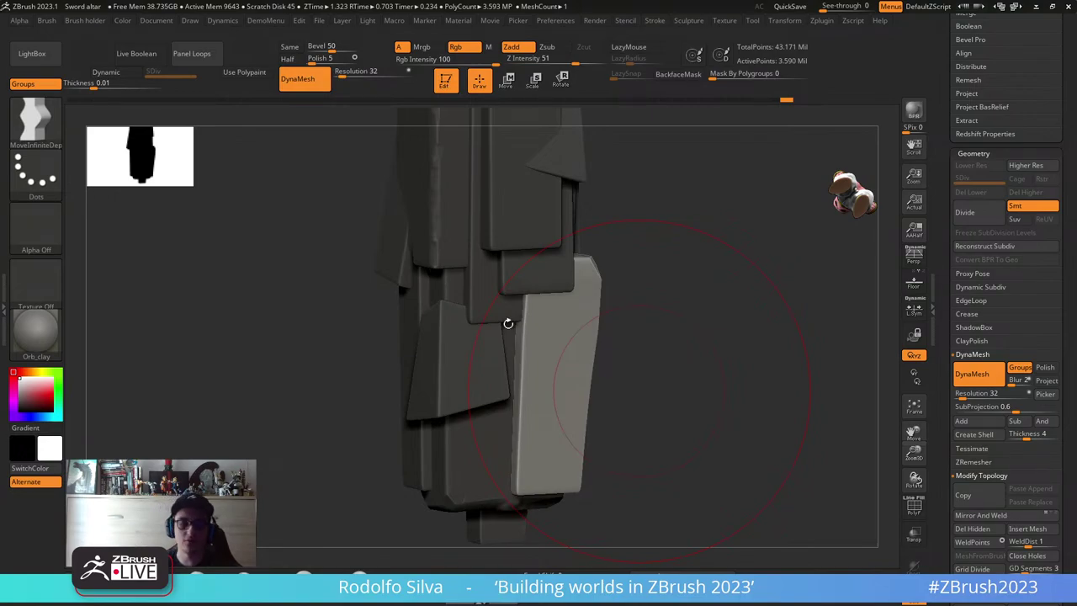
pyautogui.hotkey('alt', 'Tab')
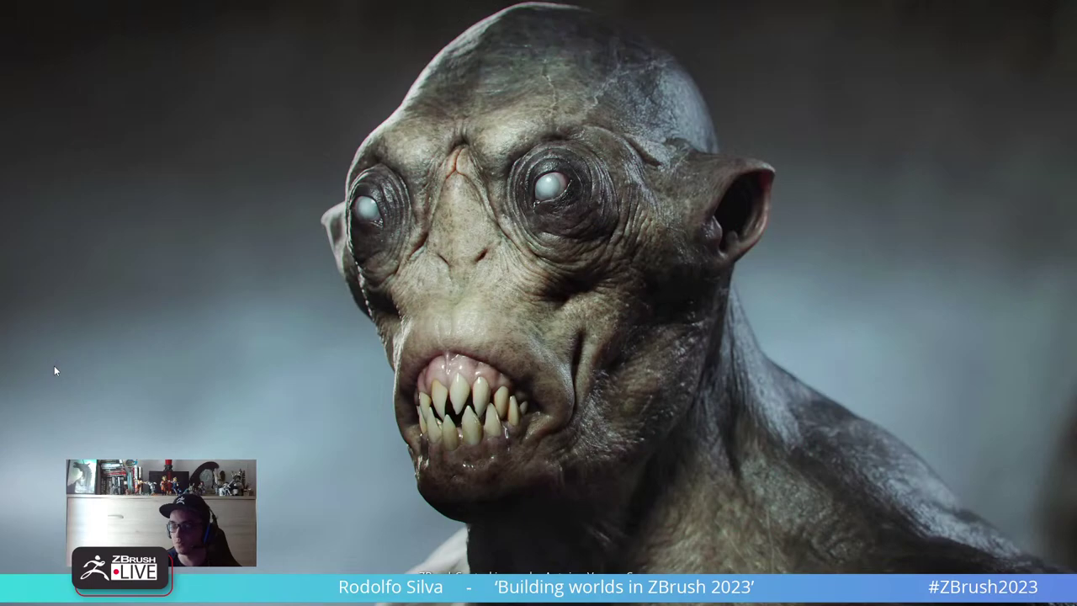
pyautogui.hotkey('alt', 'Tab')
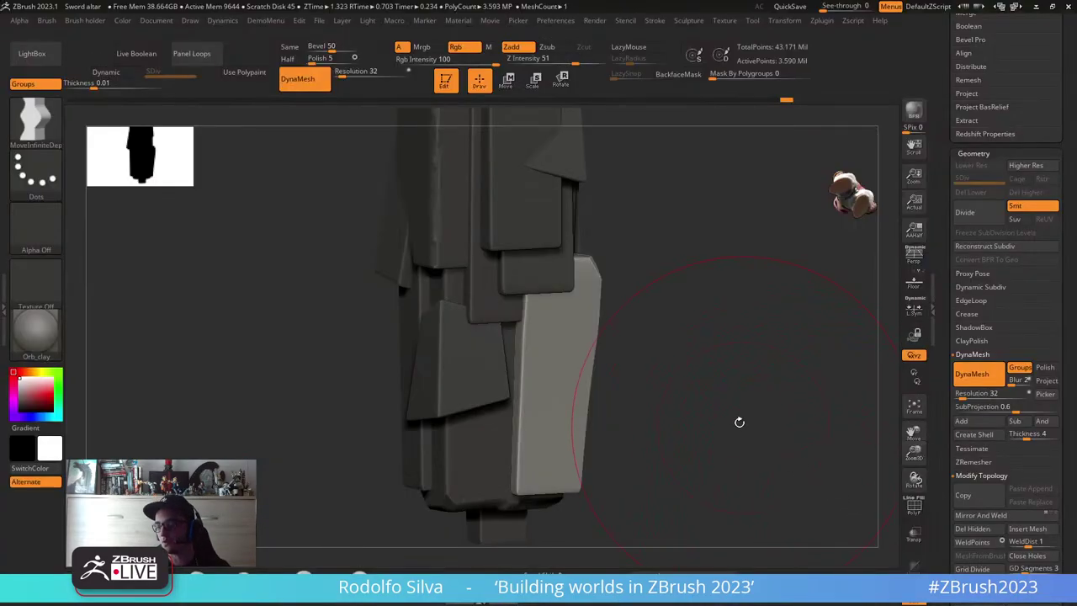
pyautogui.moveTo(738, 422); pyautogui.dragTo(616, 433)
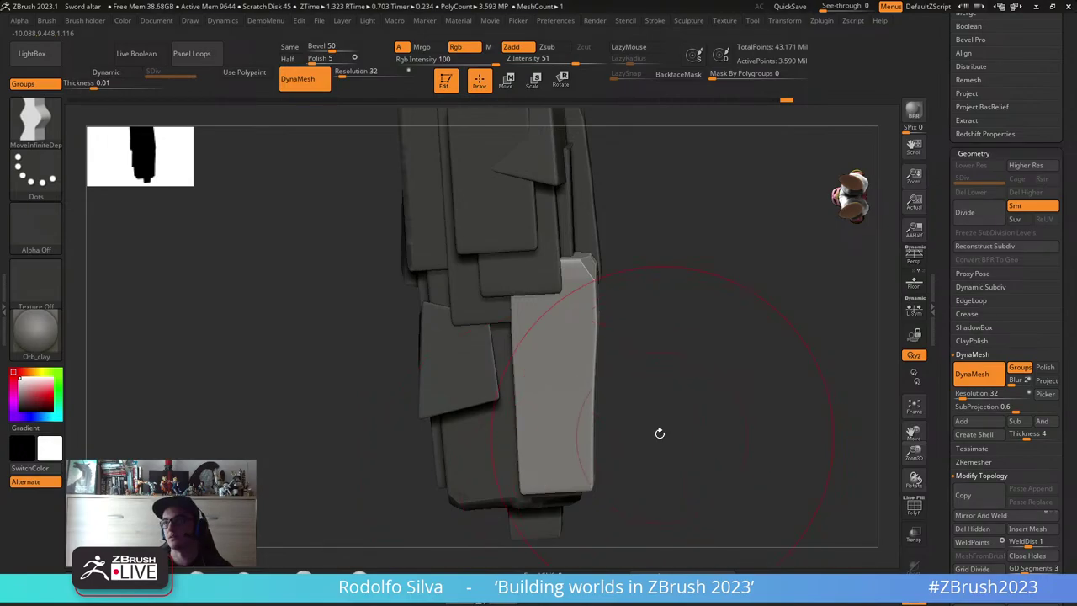
pyautogui.moveTo(659, 433); pyautogui.dragTo(621, 444)
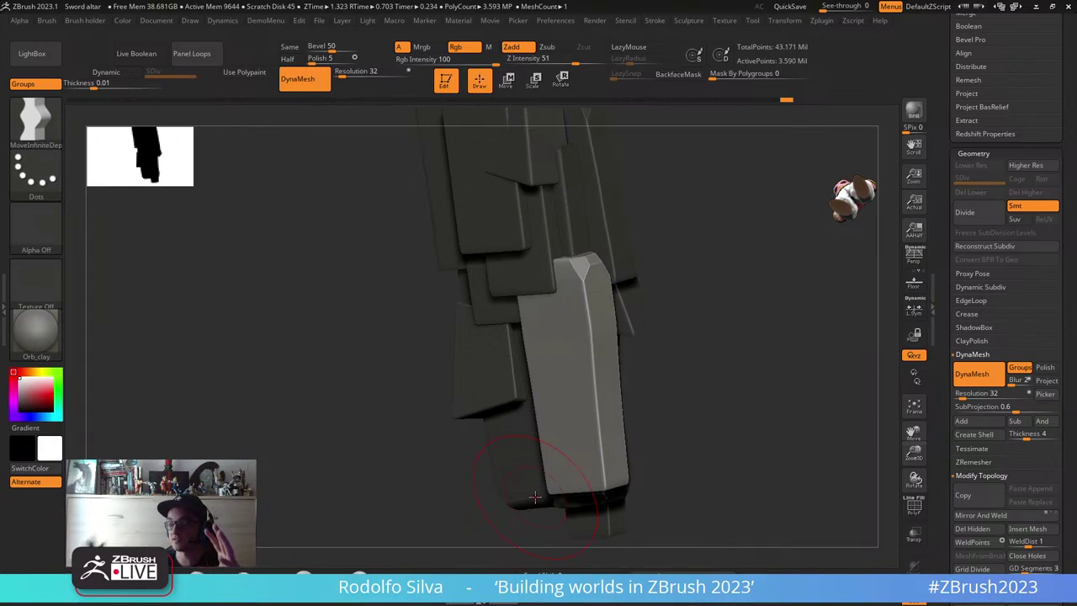
pyautogui.moveTo(703, 364); pyautogui.dragTo(721, 392)
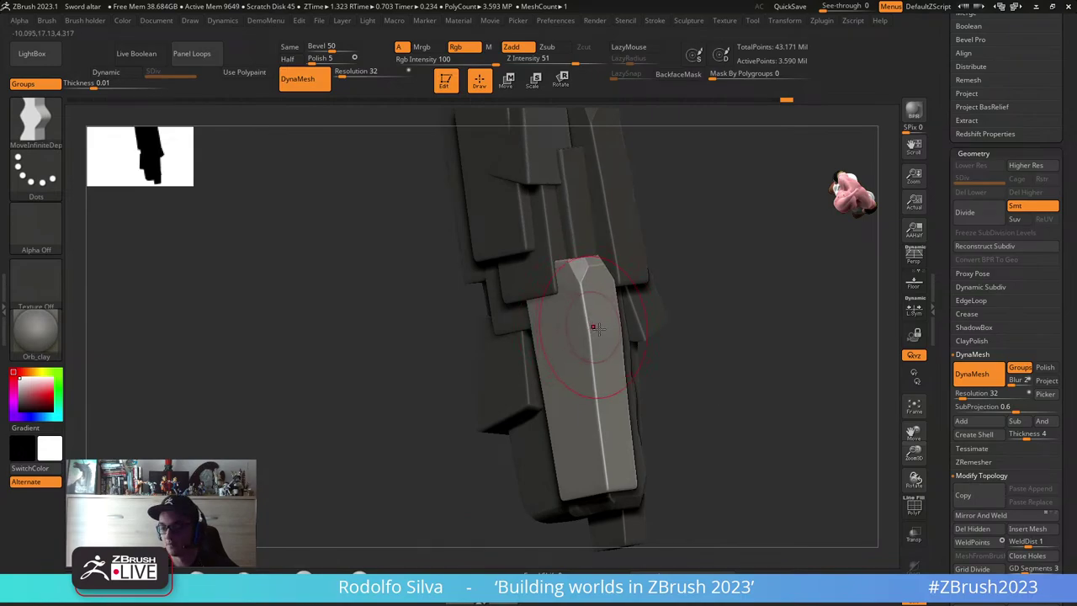
pyautogui.keyDown('shift'); pyautogui.moveTo(598, 328); pyautogui.dragTo(650, 374, button='right'); pyautogui.keyUp('shift')
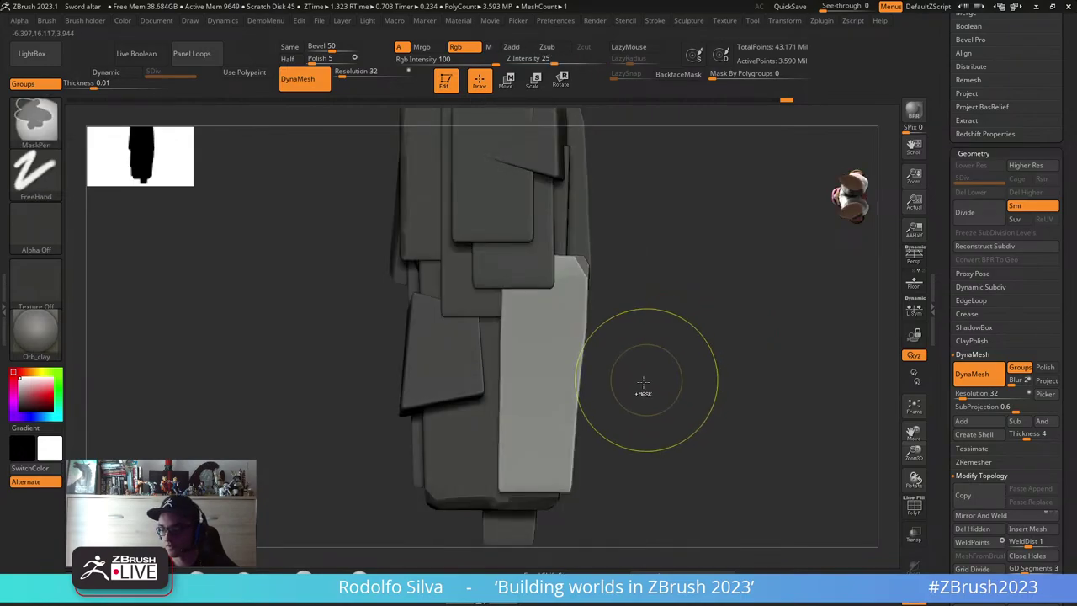
pyautogui.press('ctrl')
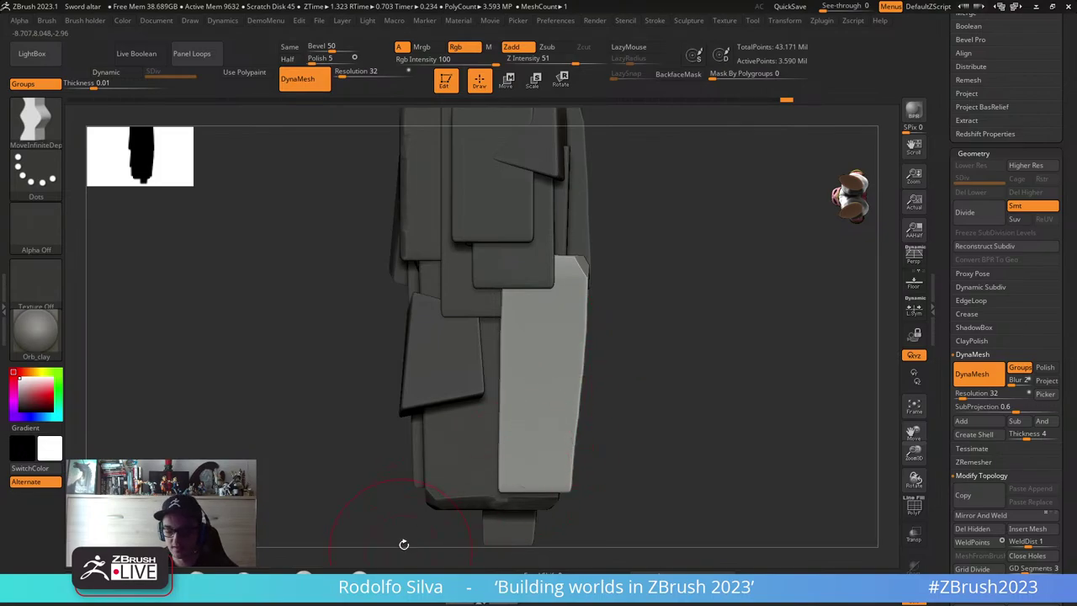
# - Switch to the MalletFast2 brush and chip the long front edge of the unmasked lower corner slab
pyautogui.hotkey('ctrl', 'space')
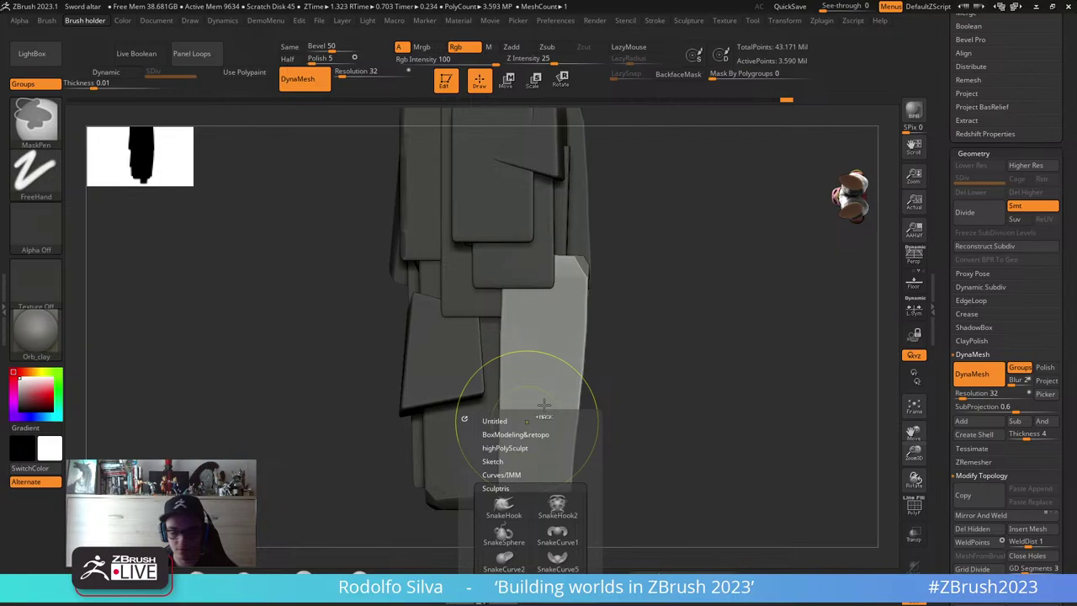
pyautogui.press('b')
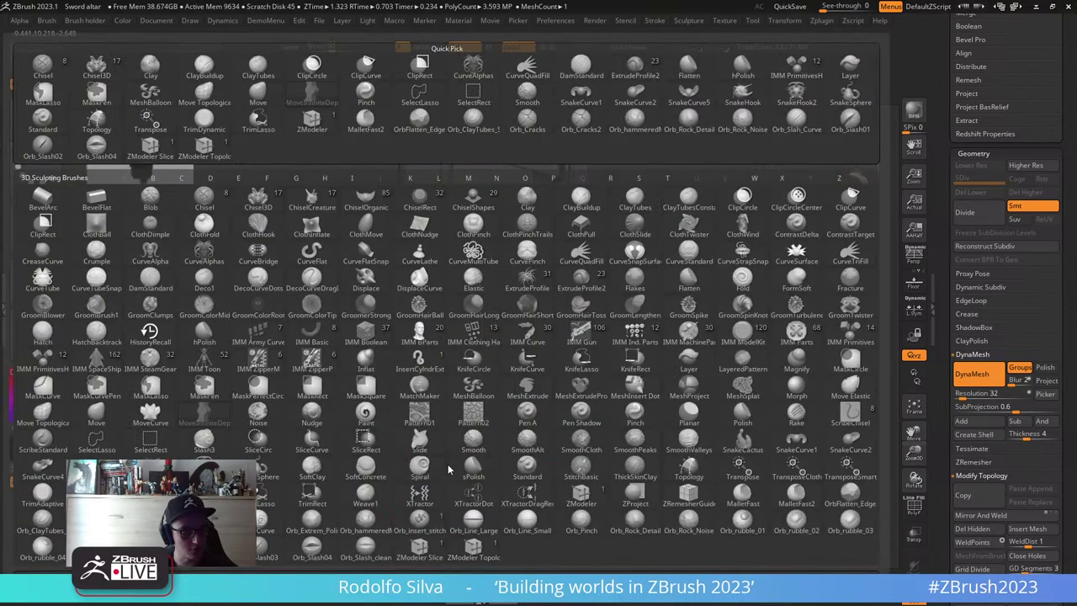
pyautogui.click(796, 494)
pyautogui.moveTo(673, 339); pyautogui.dragTo(621, 353)
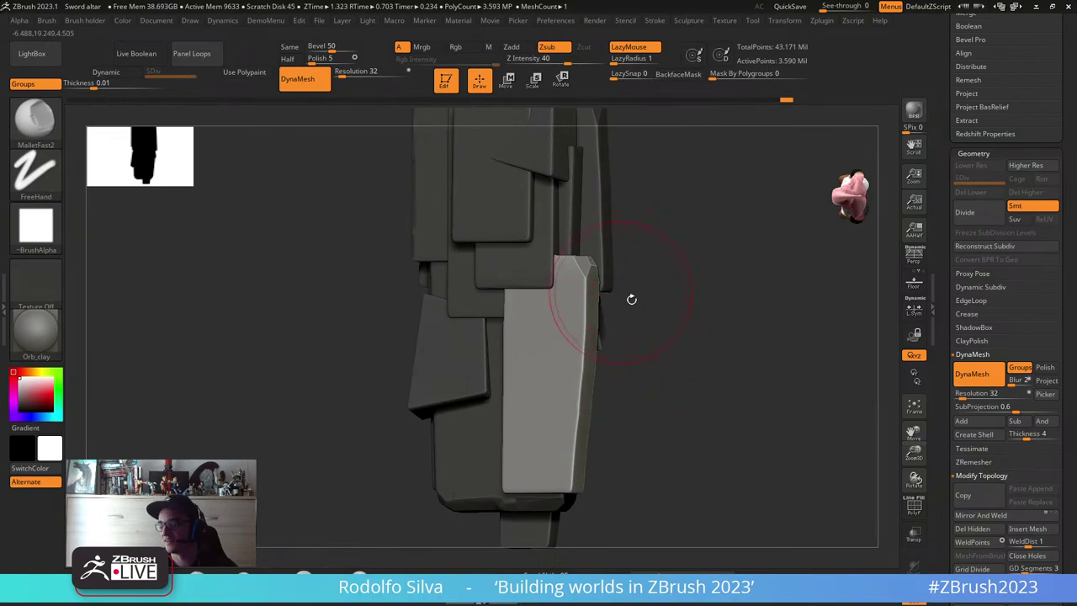
pyautogui.moveTo(630, 298)
pyautogui.mouseDown()
pyautogui.moveTo(639, 296)
pyautogui.moveTo(590, 306)
pyautogui.moveTo(577, 357)
pyautogui.mouseUp()
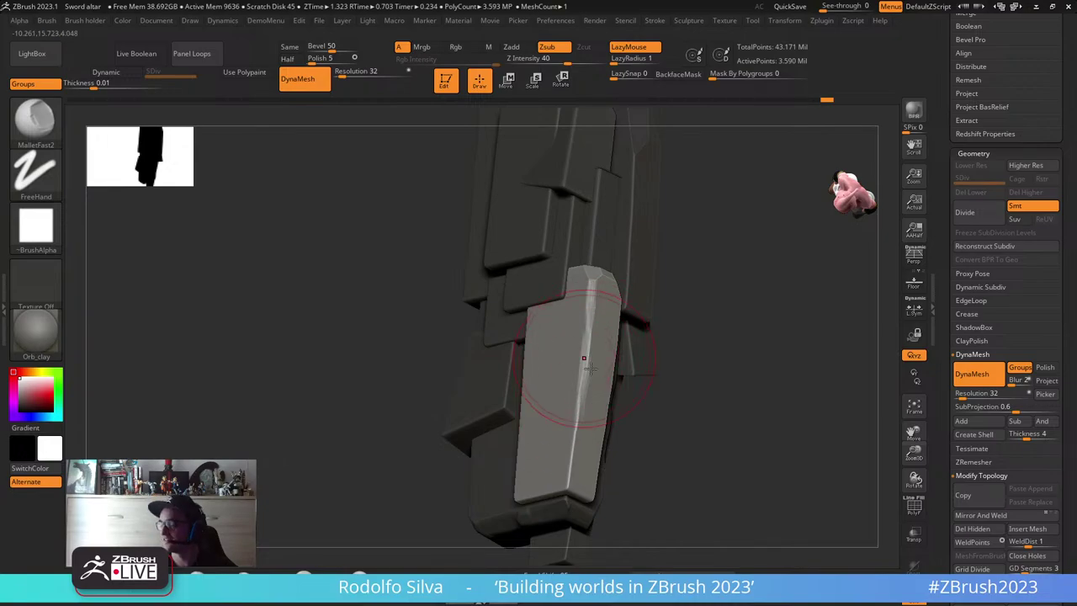
pyautogui.moveTo(566, 370); pyautogui.dragTo(567, 480)
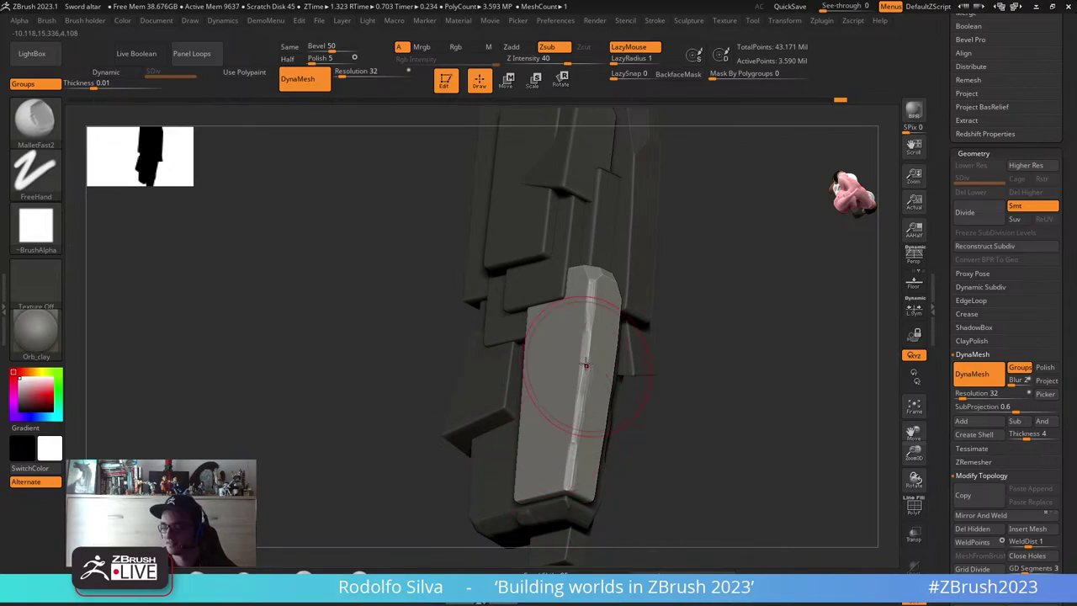
pyautogui.moveTo(586, 340)
pyautogui.mouseDown()
pyautogui.moveTo(593, 283)
pyautogui.moveTo(617, 252)
pyautogui.mouseUp()
pyautogui.moveTo(618, 253); pyautogui.dragTo(647, 323, button='right')
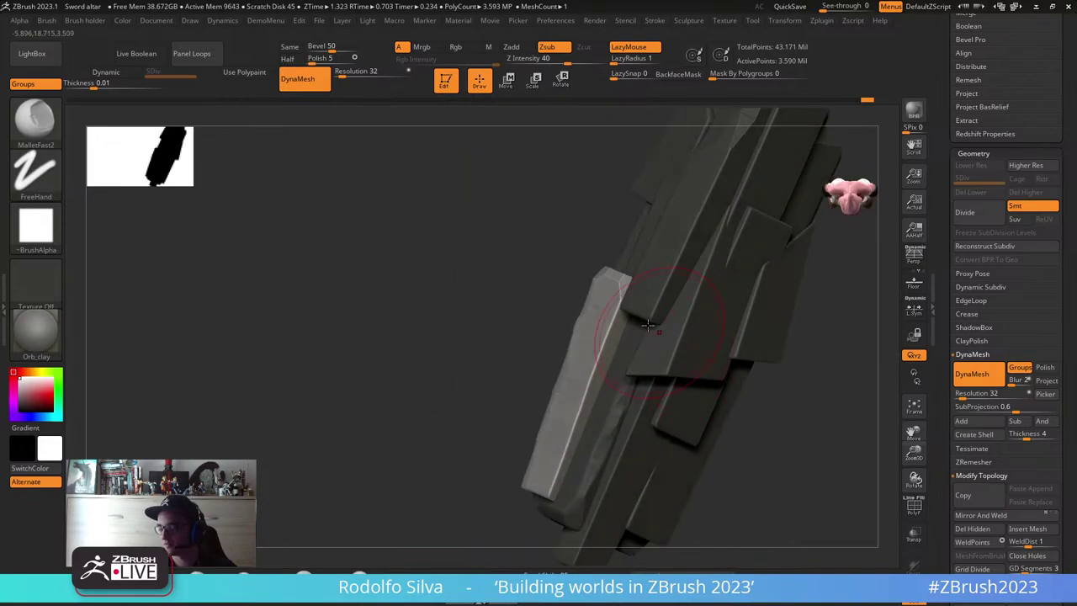
# - Isolate the lower corner slab and chip irregular facets along its next long outer edge
pyautogui.moveTo(626, 281); pyautogui.dragTo(622, 312)
pyautogui.keyDown('ctrl'); pyautogui.keyDown('shift'); pyautogui.click(622, 311); pyautogui.keyUp('shift'); pyautogui.keyUp('ctrl')
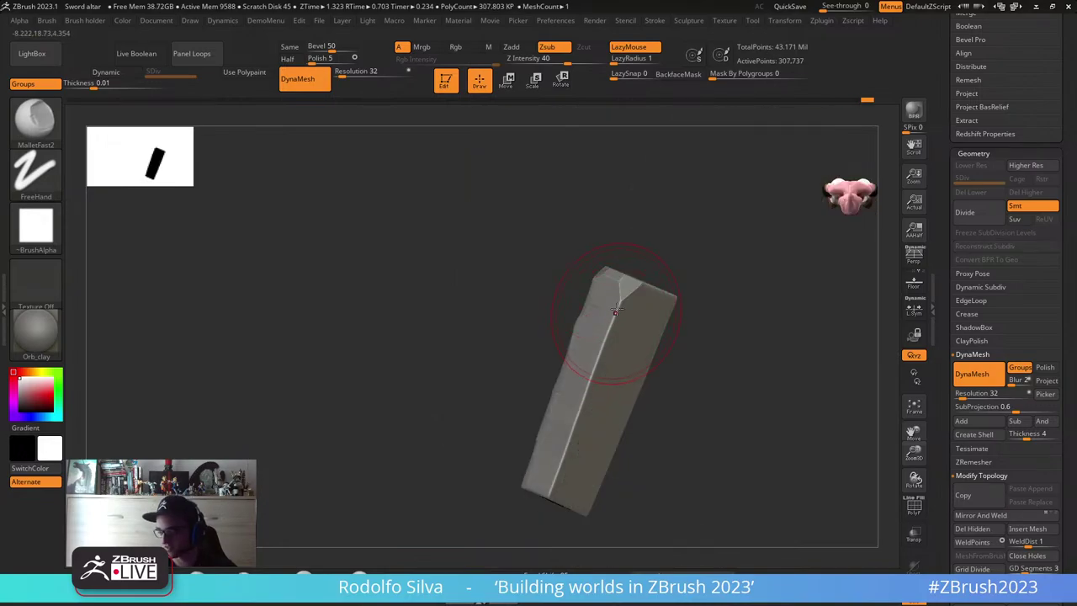
pyautogui.moveTo(627, 296); pyautogui.dragTo(551, 501)
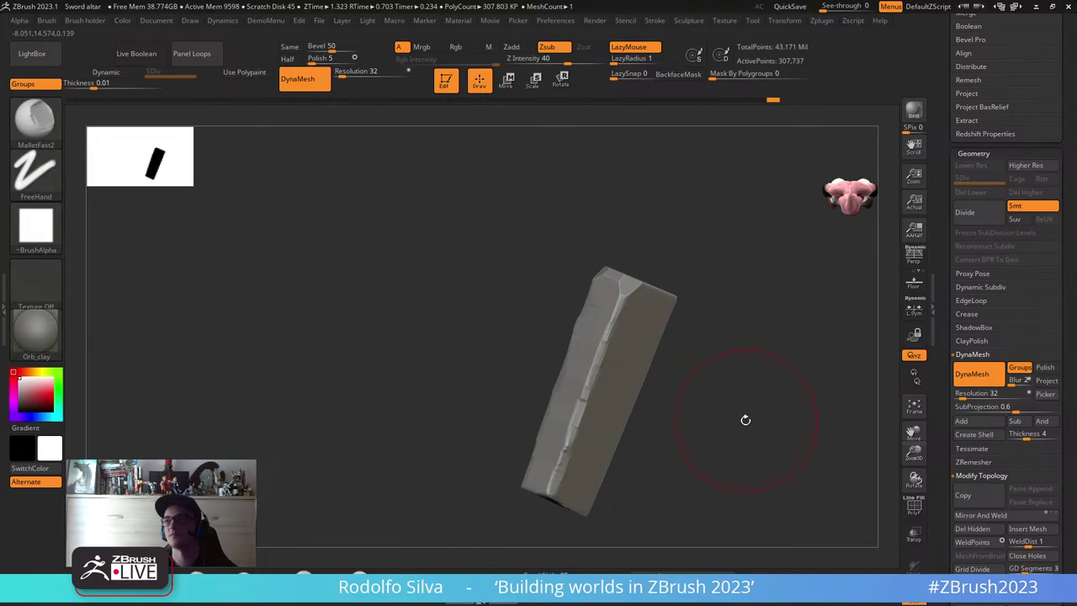
# - Chip the rim edges at one end of the isolated slab and the start of its adjoining long edge
pyautogui.moveTo(744, 419); pyautogui.dragTo(664, 351)
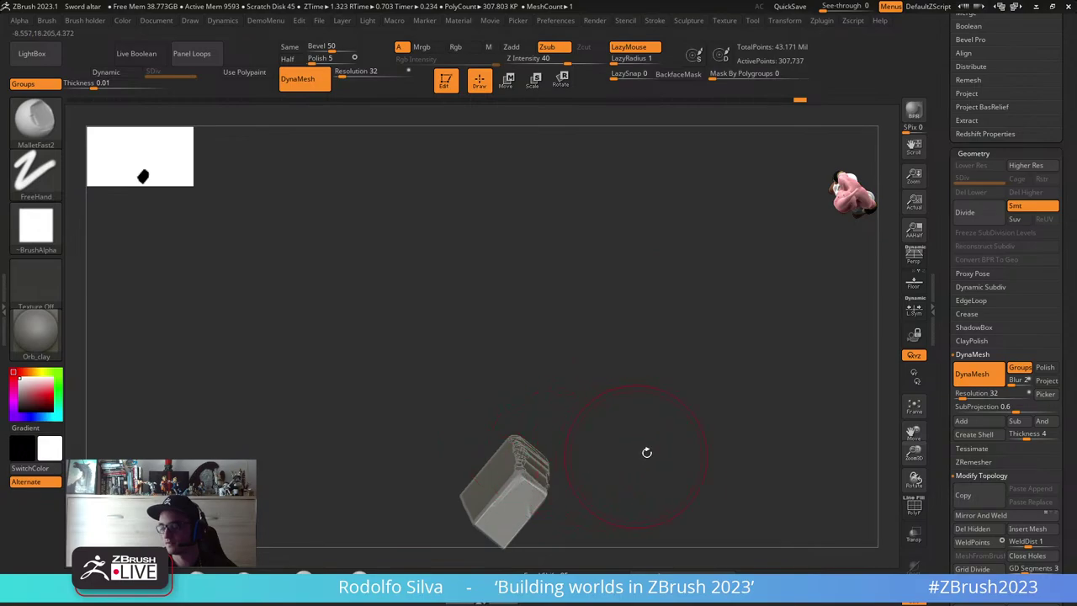
pyautogui.moveTo(646, 452); pyautogui.dragTo(581, 360)
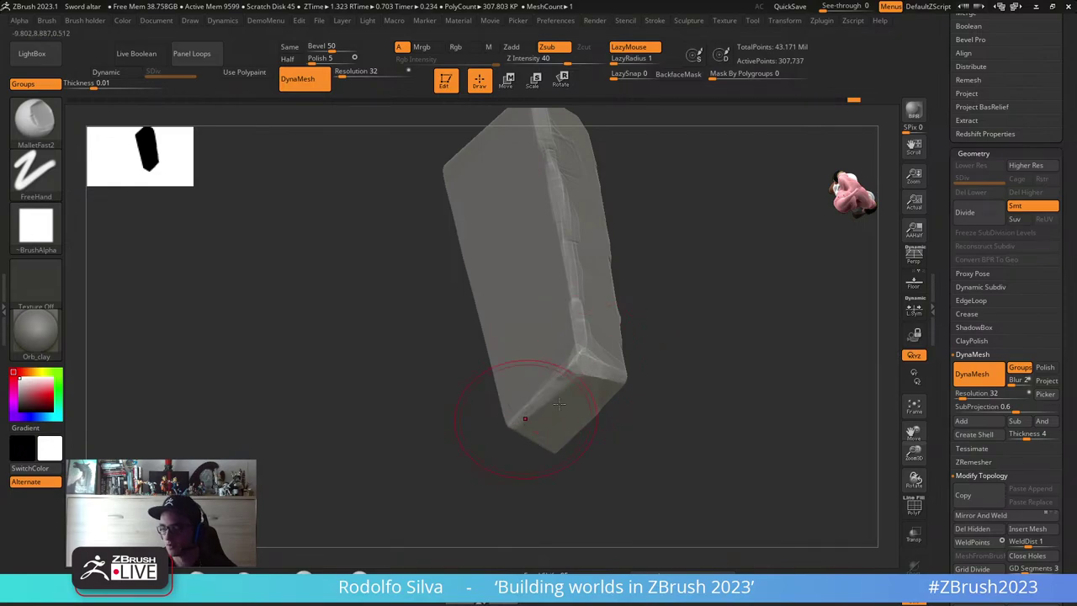
pyautogui.moveTo(756, 377); pyautogui.dragTo(528, 384)
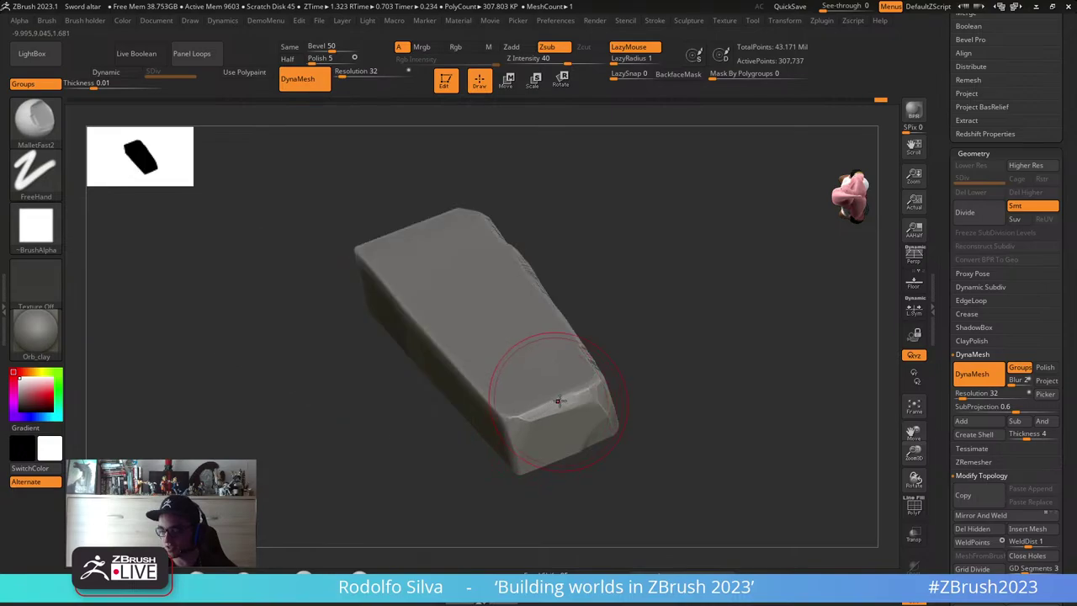
pyautogui.moveTo(658, 367); pyautogui.dragTo(632, 408)
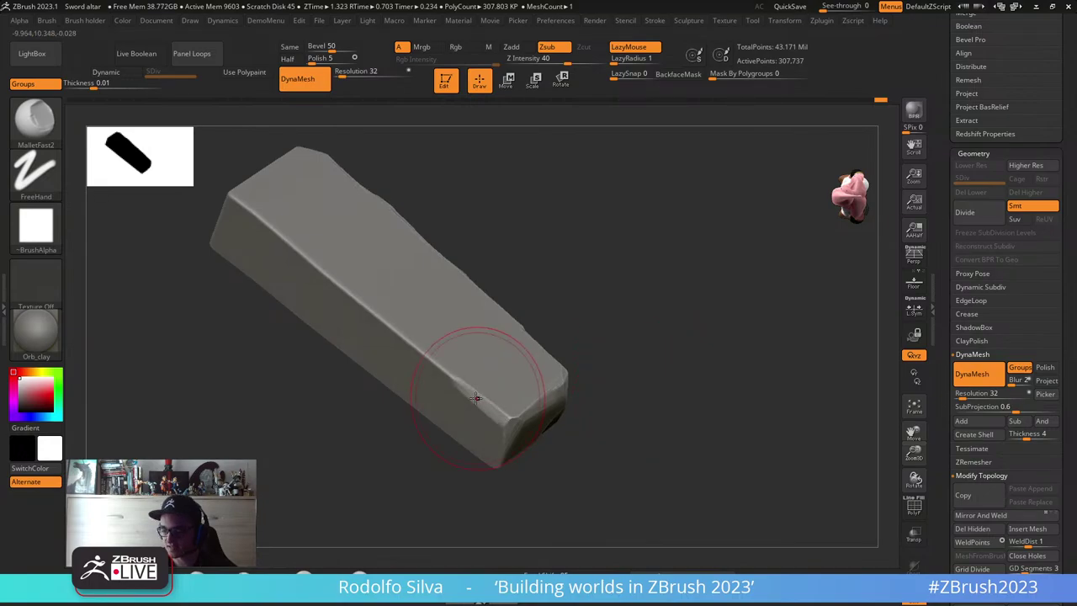
pyautogui.moveTo(478, 399); pyautogui.dragTo(448, 372)
# - Chip the sharp corner and adjoining rim edges at the opposite end of the isolated slab
pyautogui.moveTo(589, 345)
pyautogui.mouseDown()
pyautogui.moveTo(637, 315)
pyautogui.moveTo(651, 331)
pyautogui.moveTo(643, 362)
pyautogui.mouseUp()
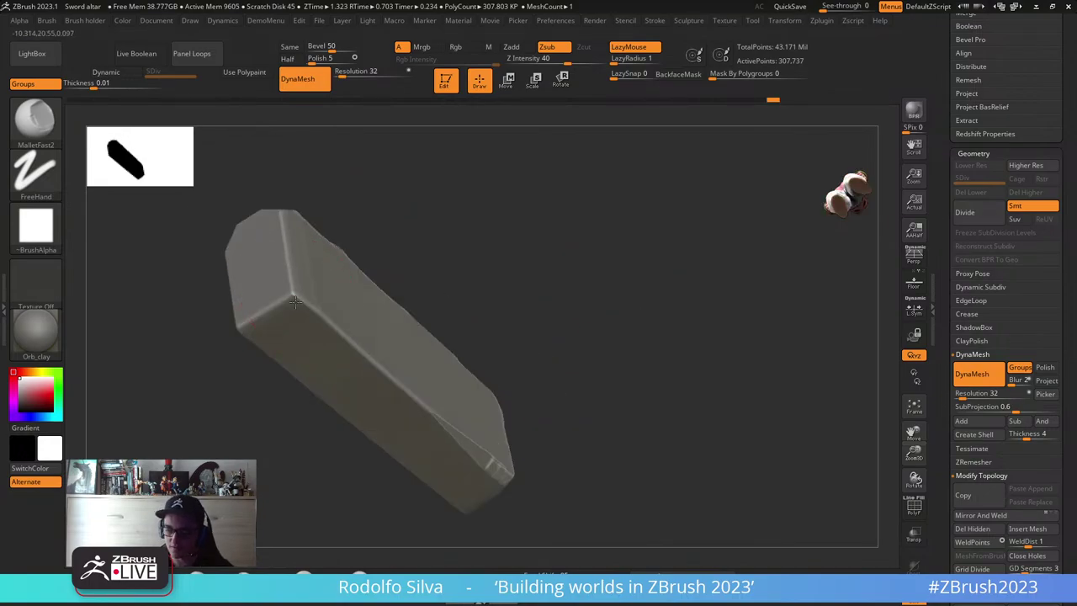
pyautogui.moveTo(292, 296)
pyautogui.mouseDown()
pyautogui.moveTo(294, 286)
pyautogui.moveTo(244, 326)
pyautogui.mouseUp()
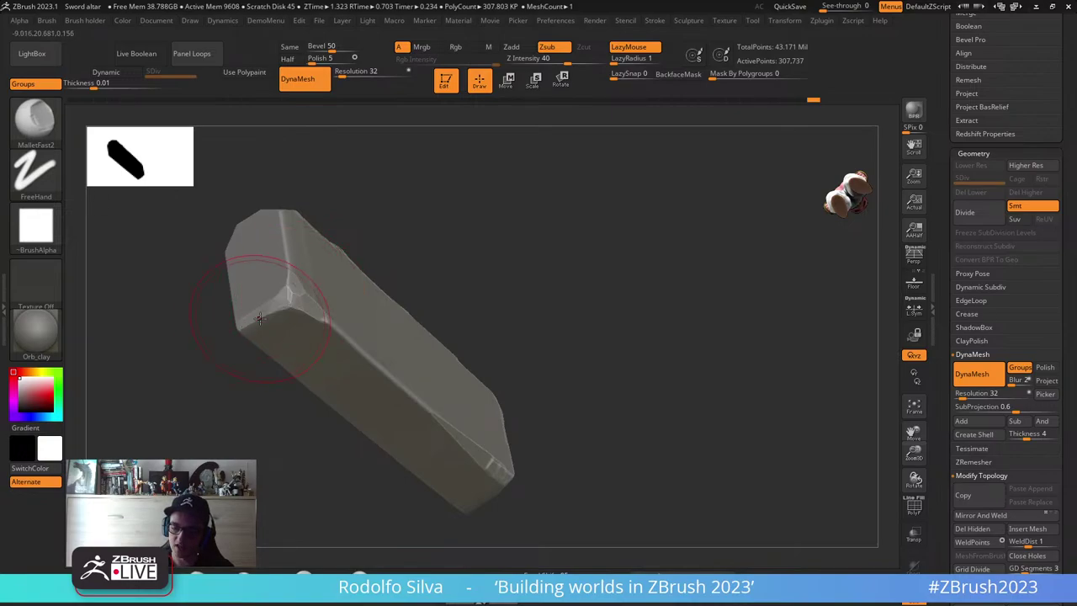
pyautogui.moveTo(291, 269); pyautogui.dragTo(285, 243)
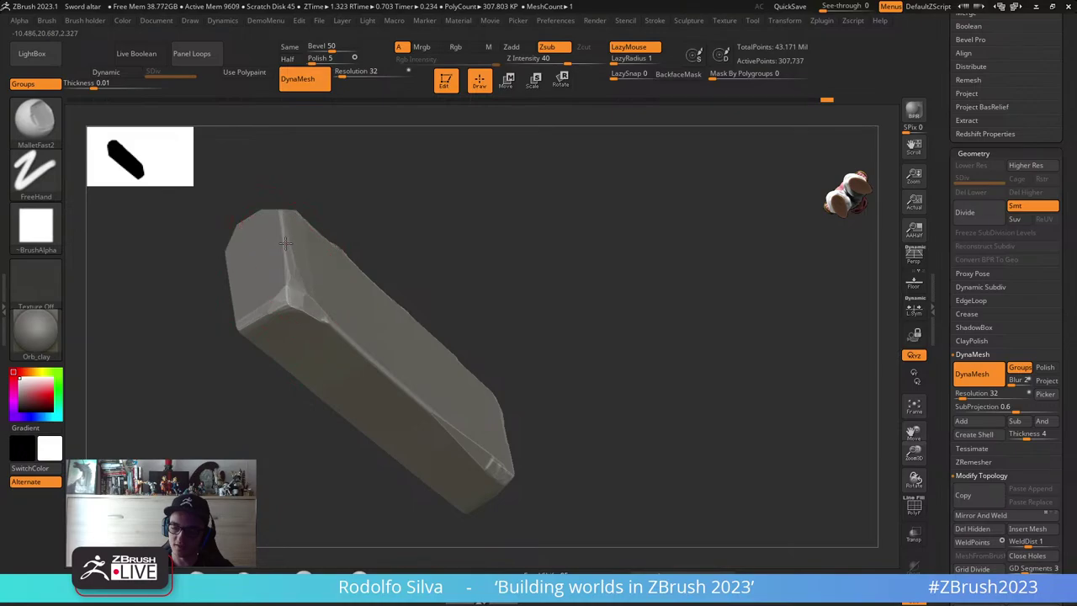
pyautogui.moveTo(580, 269)
pyautogui.mouseDown()
pyautogui.moveTo(648, 341)
pyautogui.moveTo(670, 343)
pyautogui.mouseUp()
pyautogui.moveTo(286, 291); pyautogui.dragTo(287, 261)
pyautogui.moveTo(710, 316)
pyautogui.mouseDown()
pyautogui.moveTo(682, 322)
pyautogui.moveTo(286, 268)
pyautogui.mouseUp()
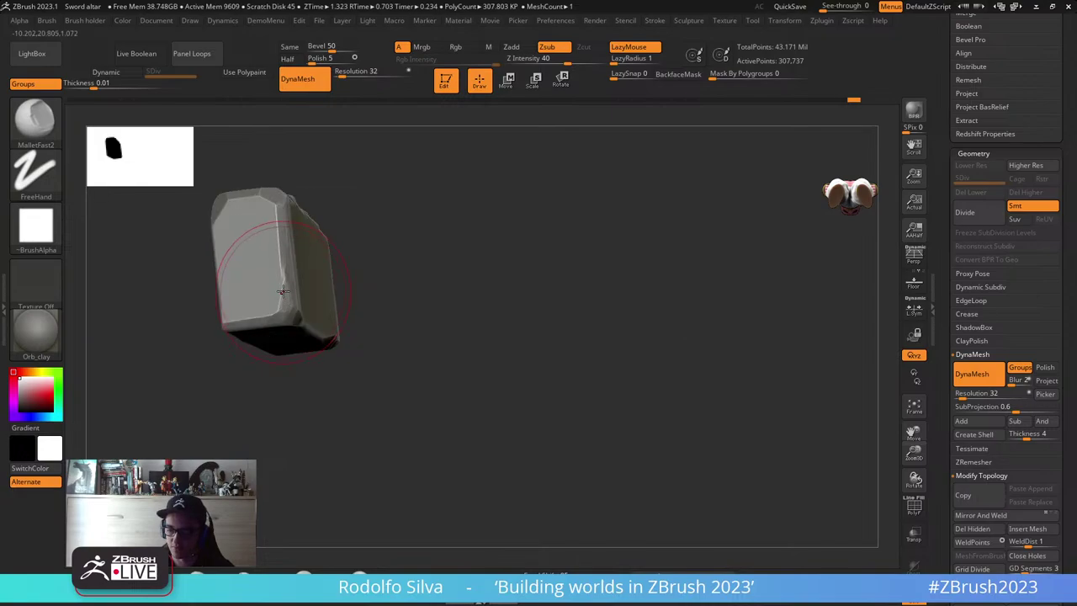
# - Bevel the remaining end edge of the isolated slab unevenly and chip the long edge running down from its corner
pyautogui.moveTo(616, 370)
pyautogui.mouseDown()
pyautogui.moveTo(643, 431)
pyautogui.moveTo(471, 395)
pyautogui.mouseUp()
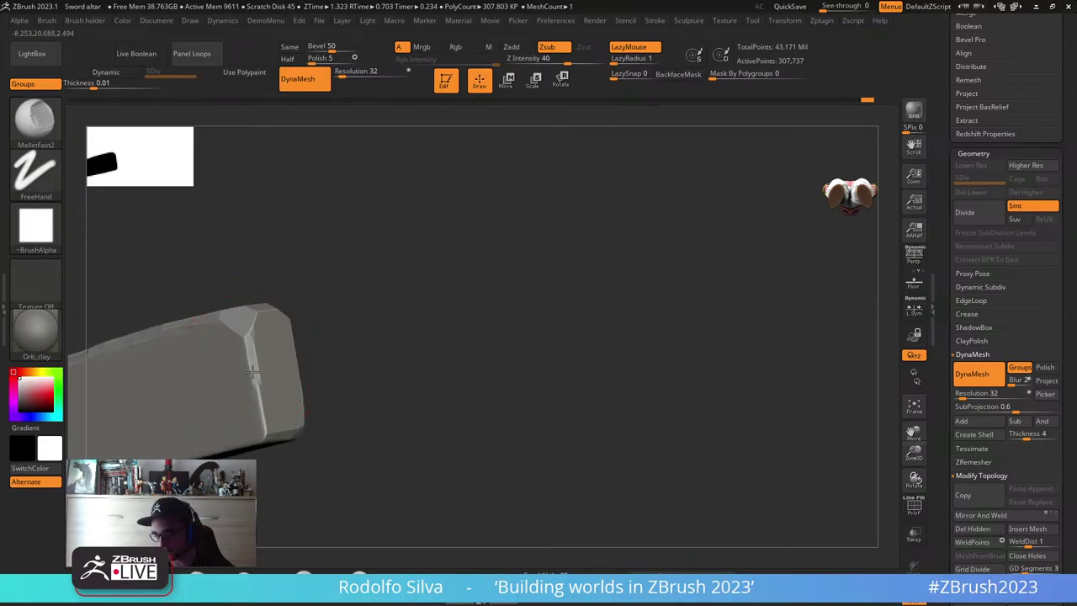
pyautogui.moveTo(265, 430); pyautogui.dragTo(253, 339)
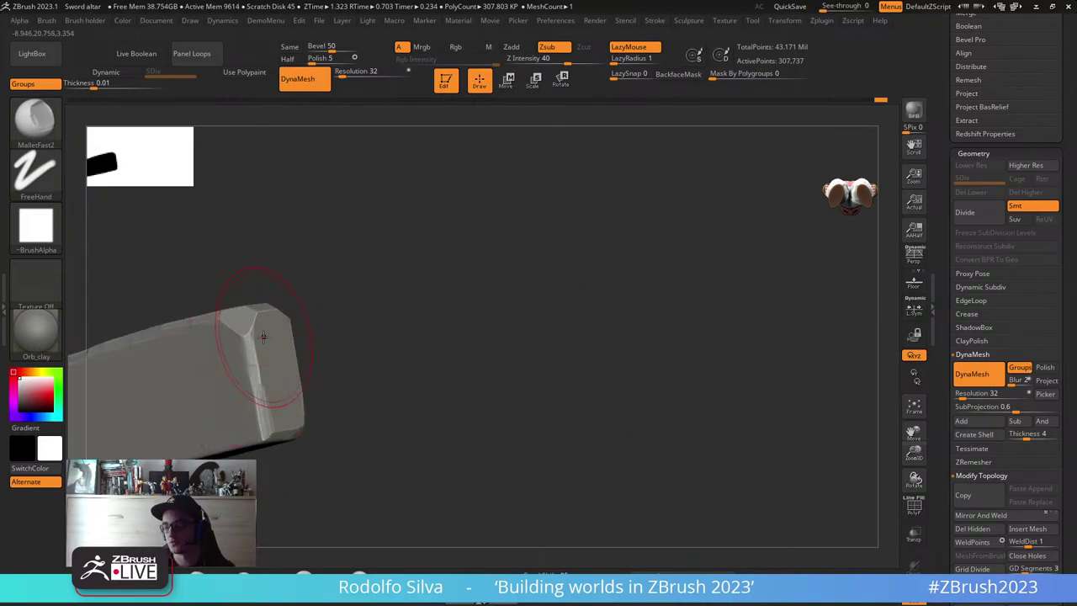
pyautogui.moveTo(580, 347); pyautogui.dragTo(656, 343)
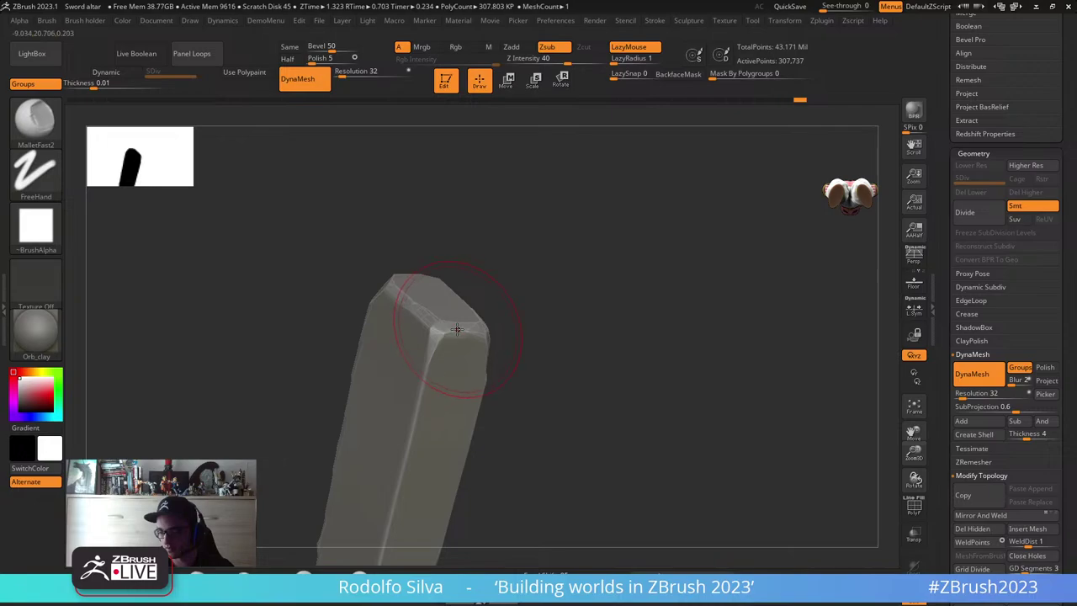
pyautogui.moveTo(437, 339); pyautogui.dragTo(413, 431)
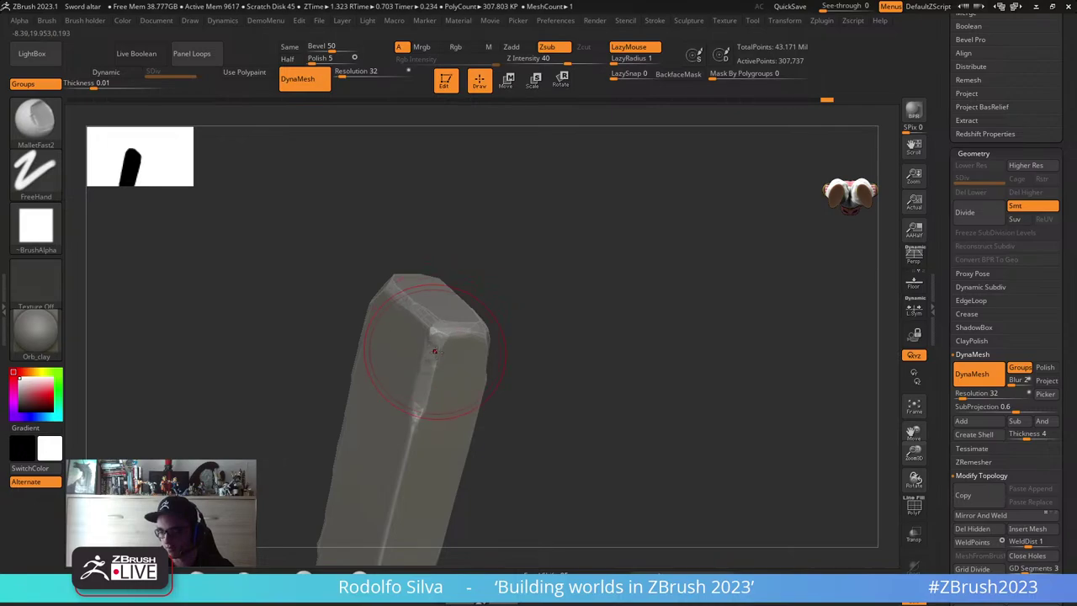
# - Chip facets down the full length of the slab's remaining smooth long edge and show all the slabs again
pyautogui.moveTo(555, 387)
pyautogui.mouseDown()
pyautogui.moveTo(668, 337)
pyautogui.moveTo(725, 342)
pyautogui.moveTo(622, 283)
pyautogui.mouseUp()
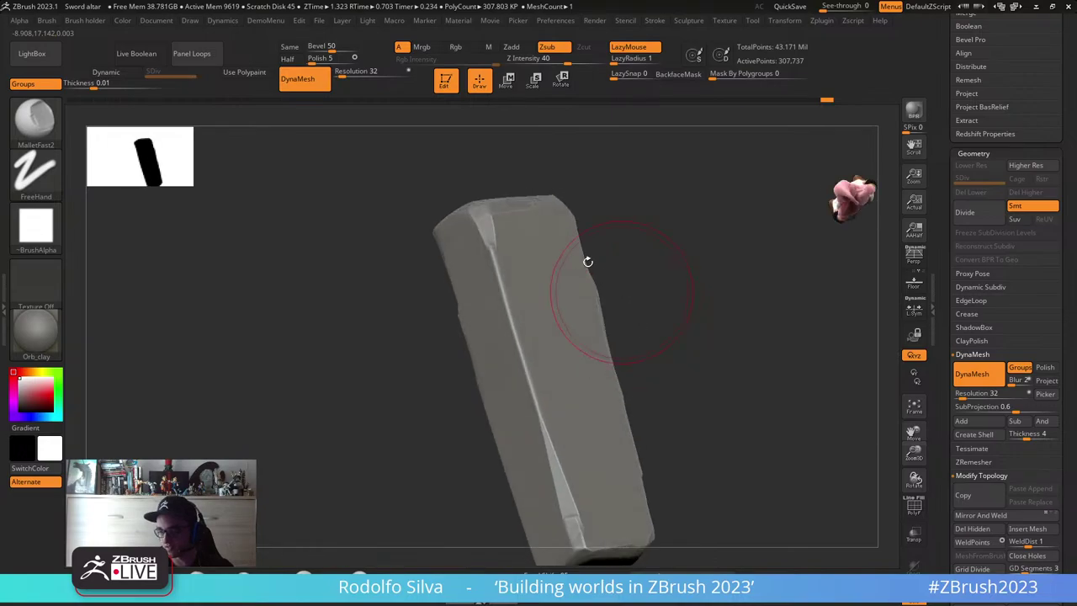
pyautogui.moveTo(494, 267); pyautogui.dragTo(560, 452)
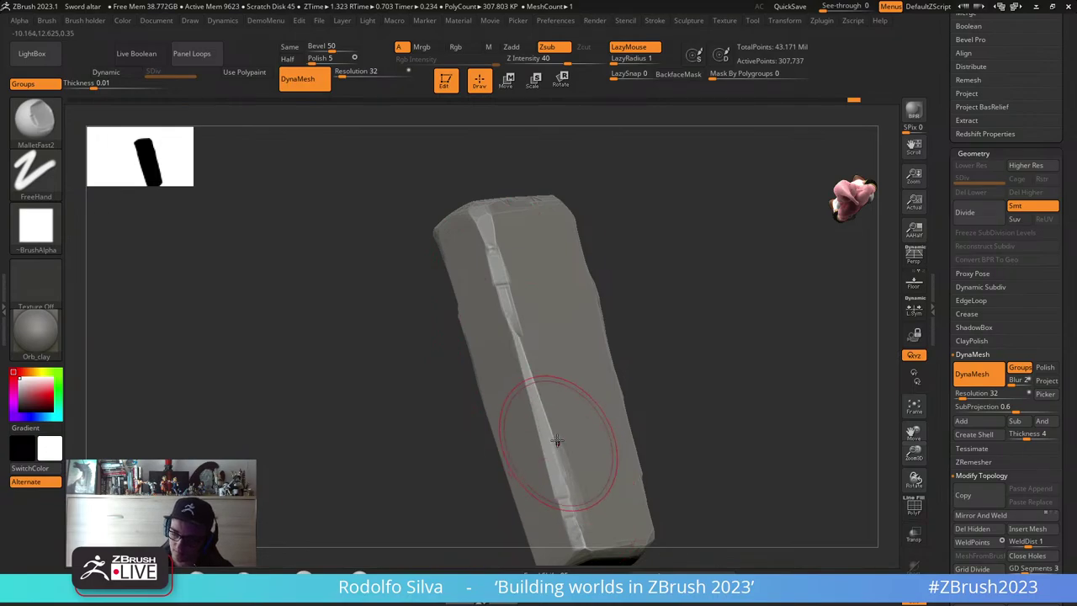
pyautogui.moveTo(664, 397); pyautogui.dragTo(767, 423)
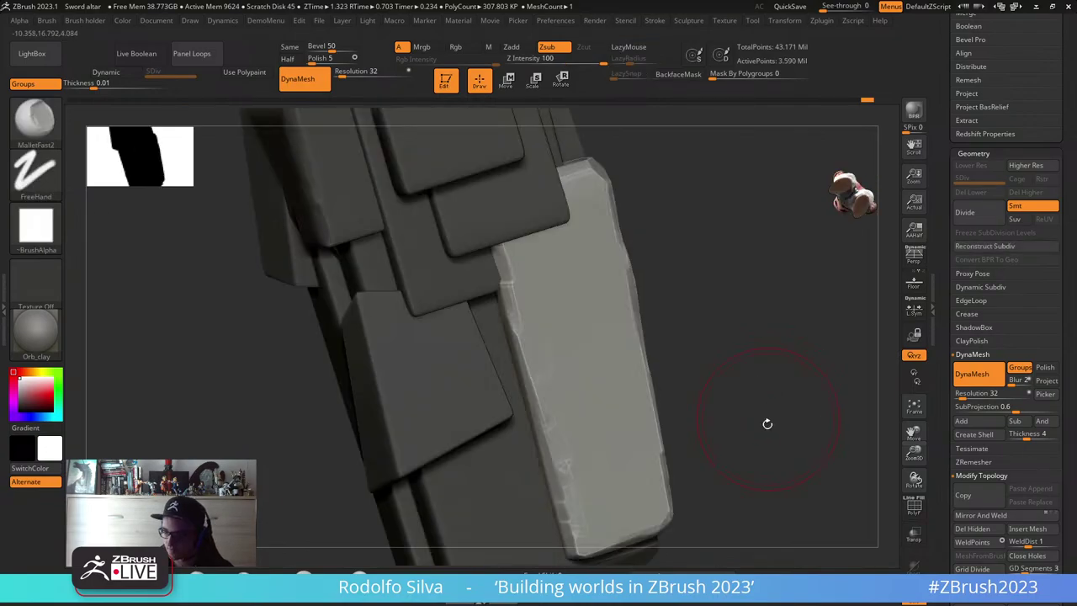
# - Carve a deep jagged chip into the lower corner slab's outer edge with a smaller MalletFast2 brush, clear the mask and remesh with DynaMesh
pyautogui.press('f')
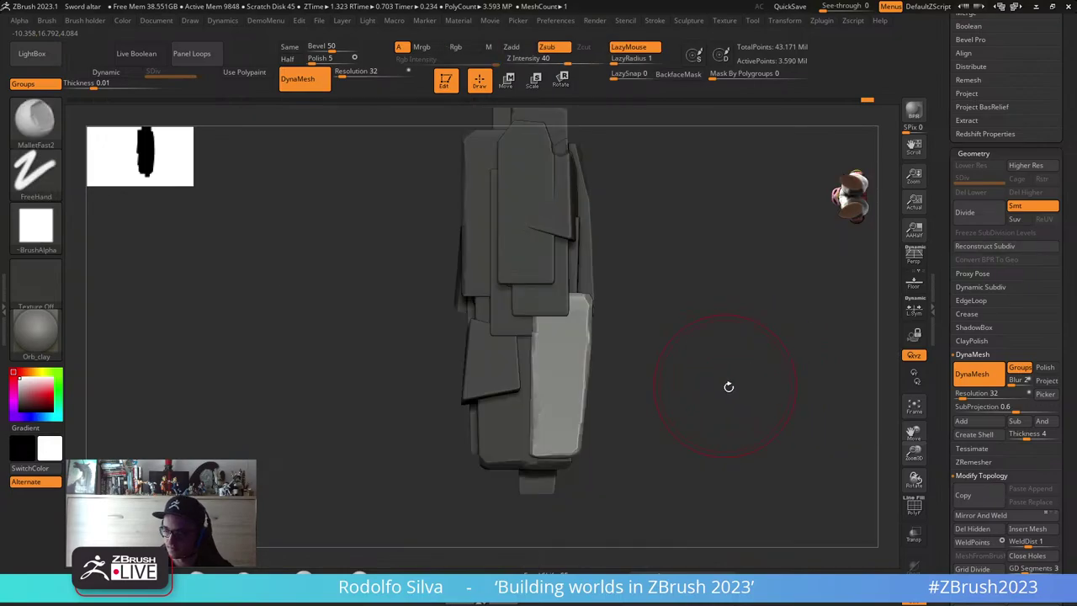
pyautogui.moveTo(729, 384)
pyautogui.mouseDown()
pyautogui.moveTo(694, 395)
pyautogui.moveTo(725, 505)
pyautogui.mouseUp()
pyautogui.moveTo(726, 504)
pyautogui.mouseDown()
pyautogui.moveTo(707, 404)
pyautogui.moveTo(739, 418)
pyautogui.moveTo(712, 412)
pyautogui.moveTo(711, 388)
pyautogui.moveTo(685, 430)
pyautogui.moveTo(681, 420)
pyautogui.moveTo(664, 431)
pyautogui.moveTo(715, 434)
pyautogui.mouseUp()
pyautogui.press('s')
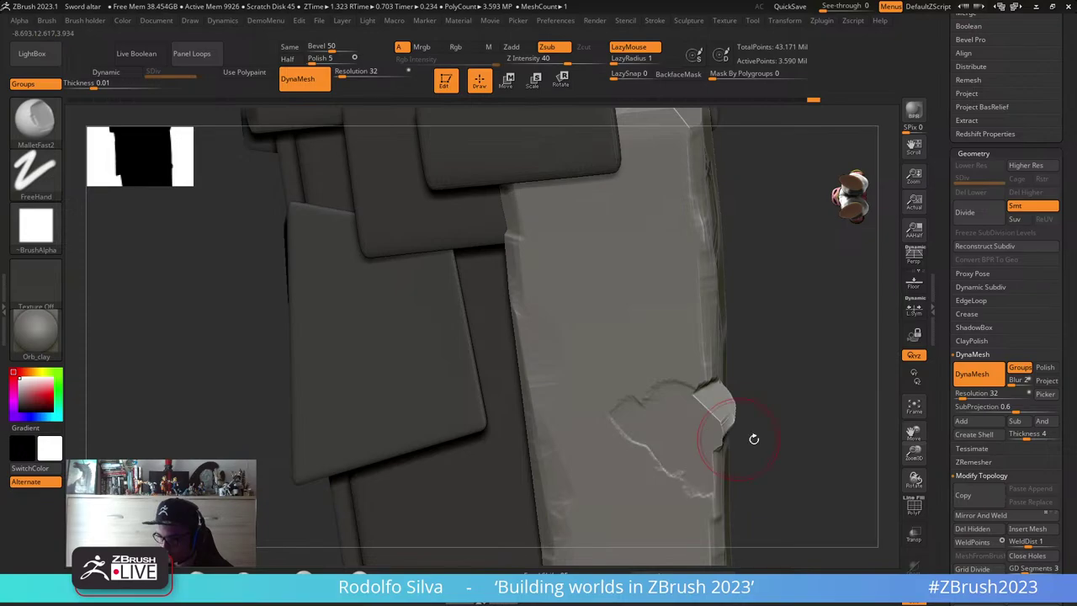
pyautogui.moveTo(775, 434); pyautogui.dragTo(693, 459)
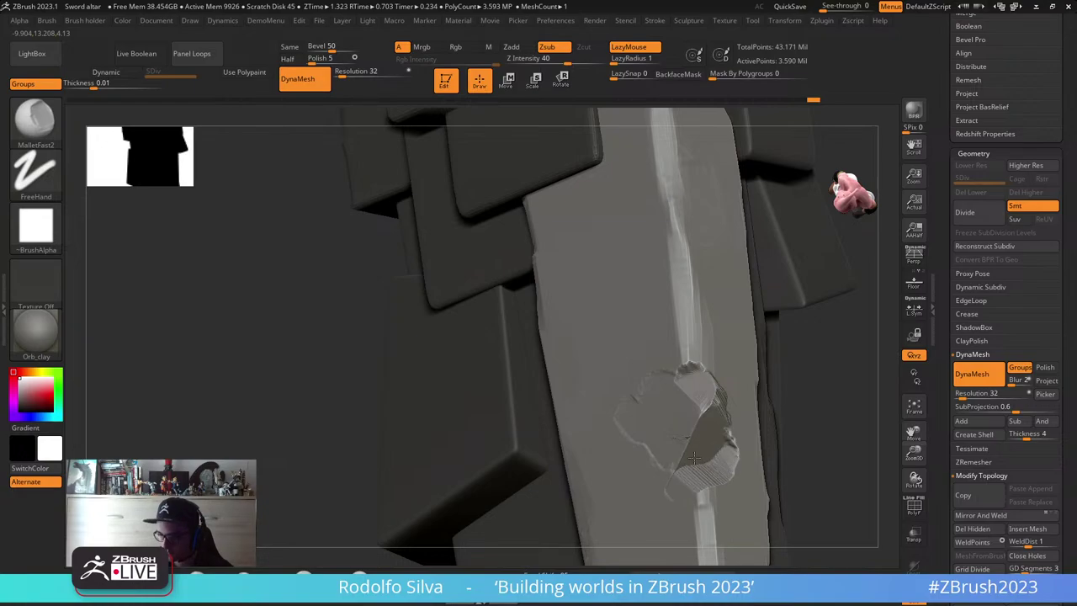
pyautogui.moveTo(786, 455); pyautogui.dragTo(759, 435)
pyautogui.keyDown('ctrl'); pyautogui.moveTo(823, 449); pyautogui.dragTo(838, 433); pyautogui.keyUp('ctrl')
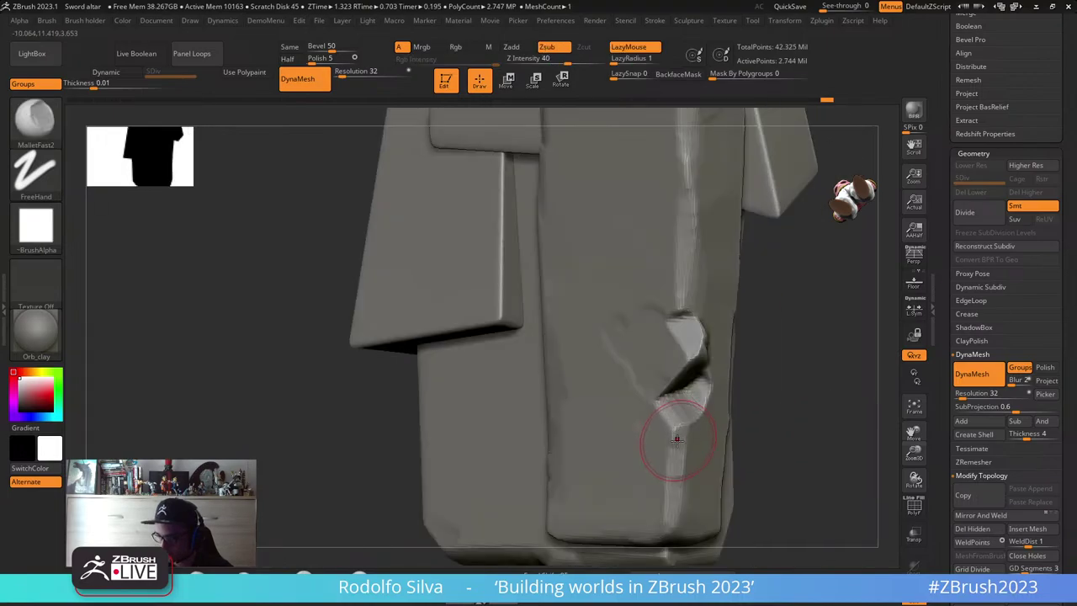
# - Chip the edge below the deep gouge and extend the gouge diagonally across the slab's side face
pyautogui.moveTo(681, 446); pyautogui.dragTo(671, 503)
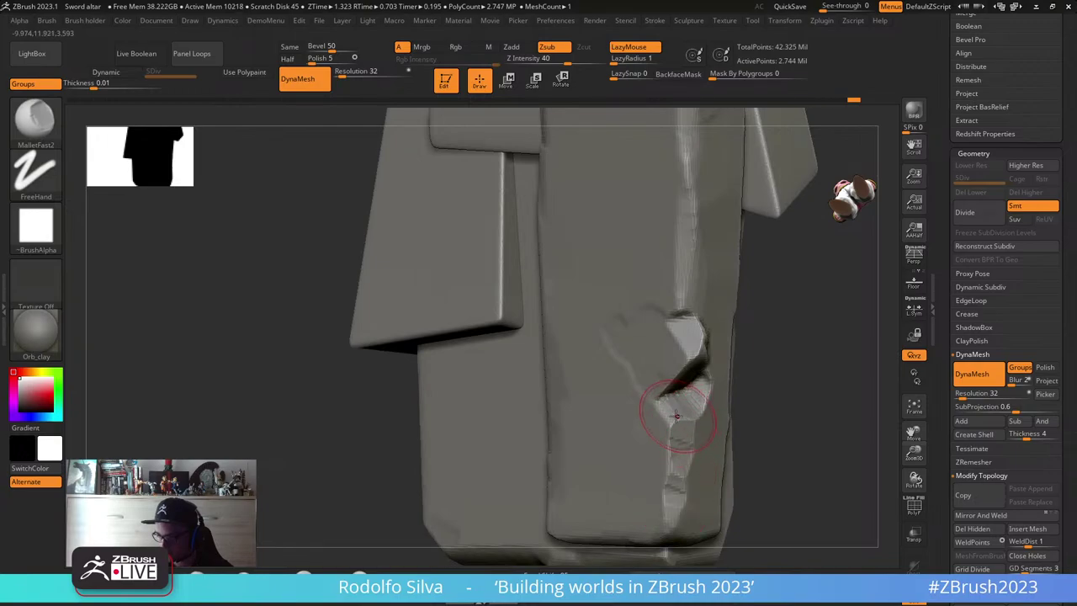
pyautogui.moveTo(690, 403); pyautogui.dragTo(778, 339)
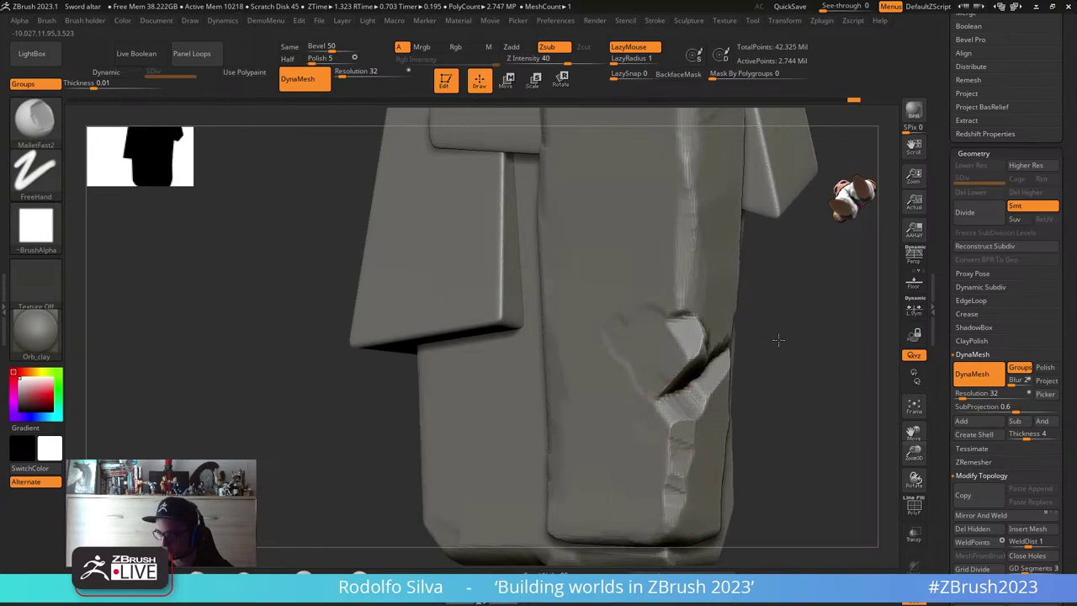
pyautogui.moveTo(778, 383)
pyautogui.keyDown('alt'); pyautogui.mouseDown()
pyautogui.moveTo(762, 330)
pyautogui.moveTo(745, 429)
pyautogui.mouseUp(); pyautogui.keyUp('alt')
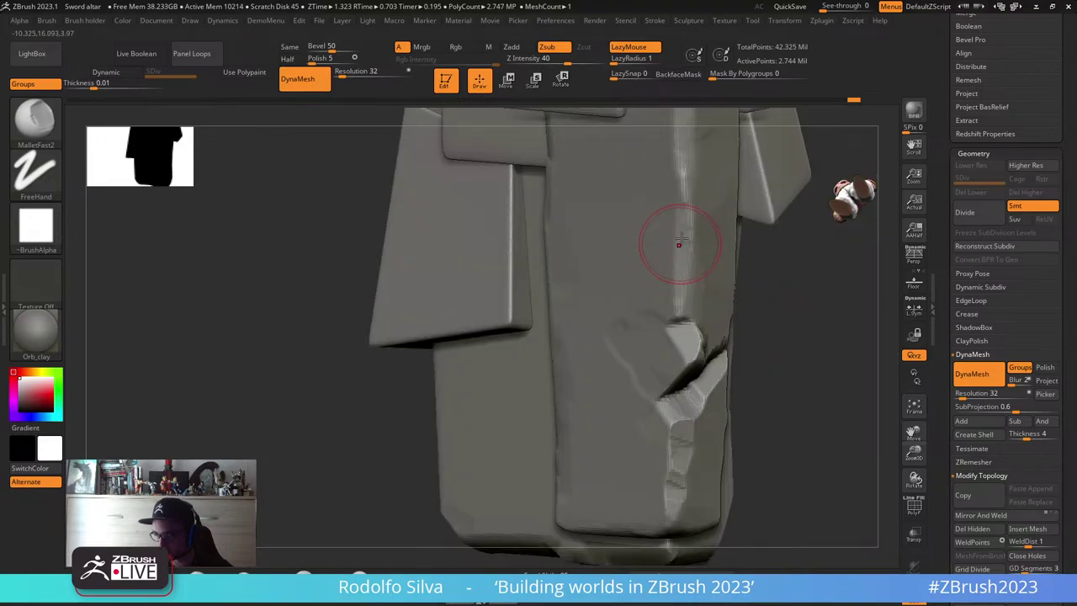
# - Chip facets into the tapered side slab's outer long edge, lower corner and bottom edge with the MalletFast2 brush
pyautogui.moveTo(679, 257)
pyautogui.mouseDown(button='right')
pyautogui.moveTo(665, 332)
pyautogui.moveTo(653, 307)
pyautogui.moveTo(685, 336)
pyautogui.moveTo(679, 356)
pyautogui.moveTo(567, 338)
pyautogui.mouseUp(button='right')
pyautogui.hotkey('shift', 'f')
pyautogui.press('w')
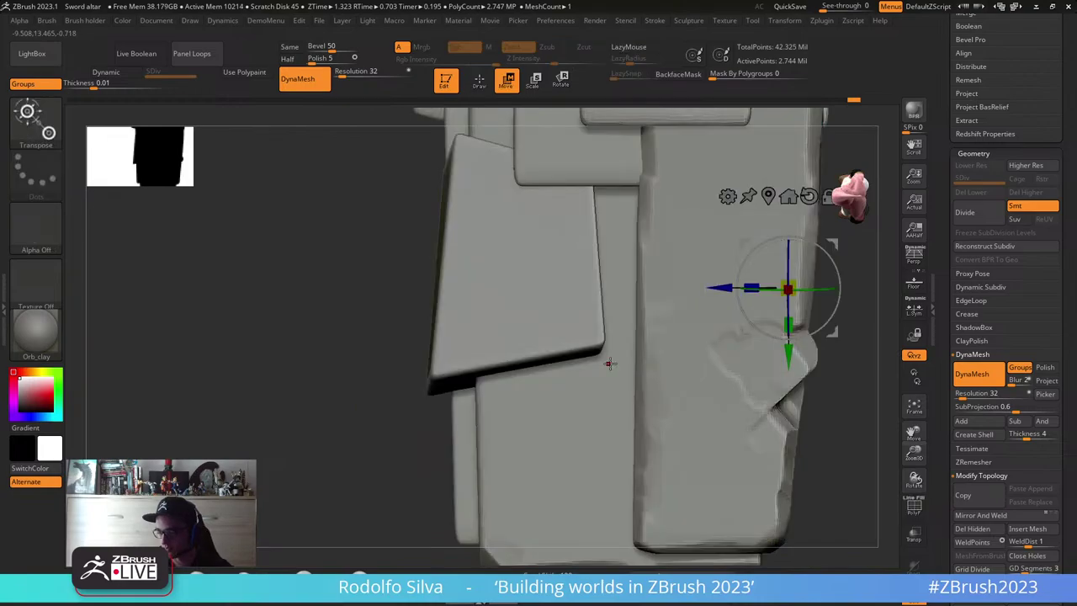
pyautogui.press('q')
pyautogui.moveTo(609, 364)
pyautogui.mouseDown(button='right')
pyautogui.moveTo(455, 337)
pyautogui.moveTo(530, 338)
pyautogui.moveTo(504, 312)
pyautogui.mouseUp(button='right')
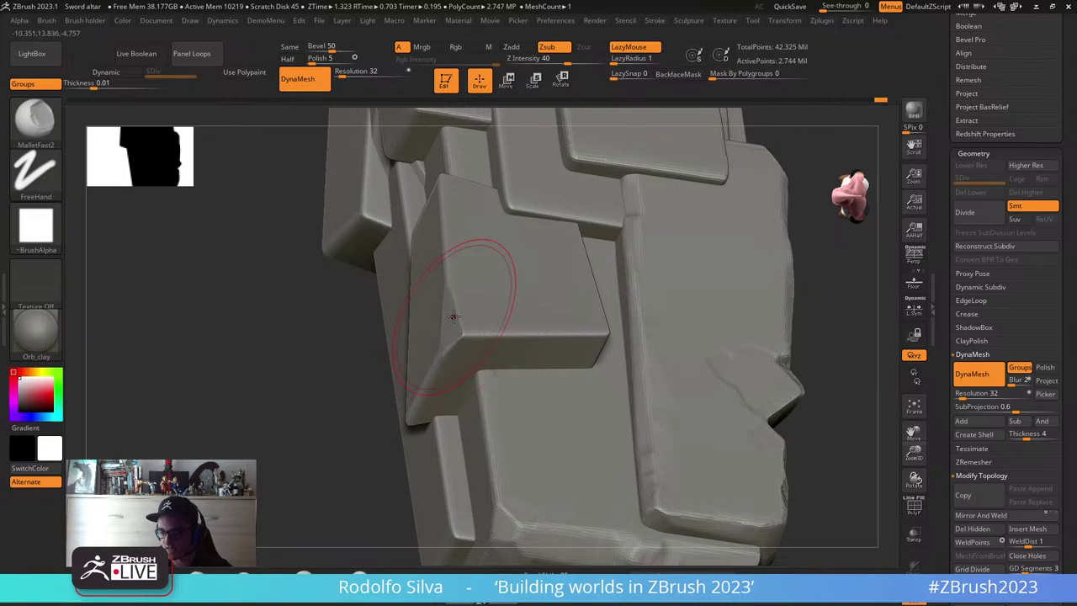
pyautogui.moveTo(454, 316); pyautogui.dragTo(443, 198)
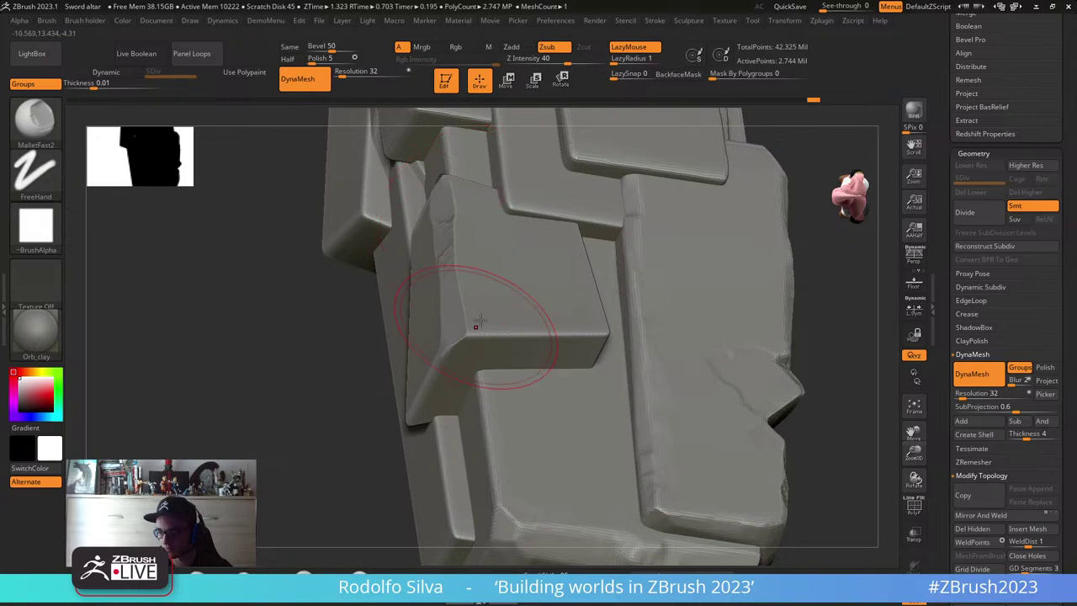
pyautogui.moveTo(477, 326); pyautogui.dragTo(447, 226)
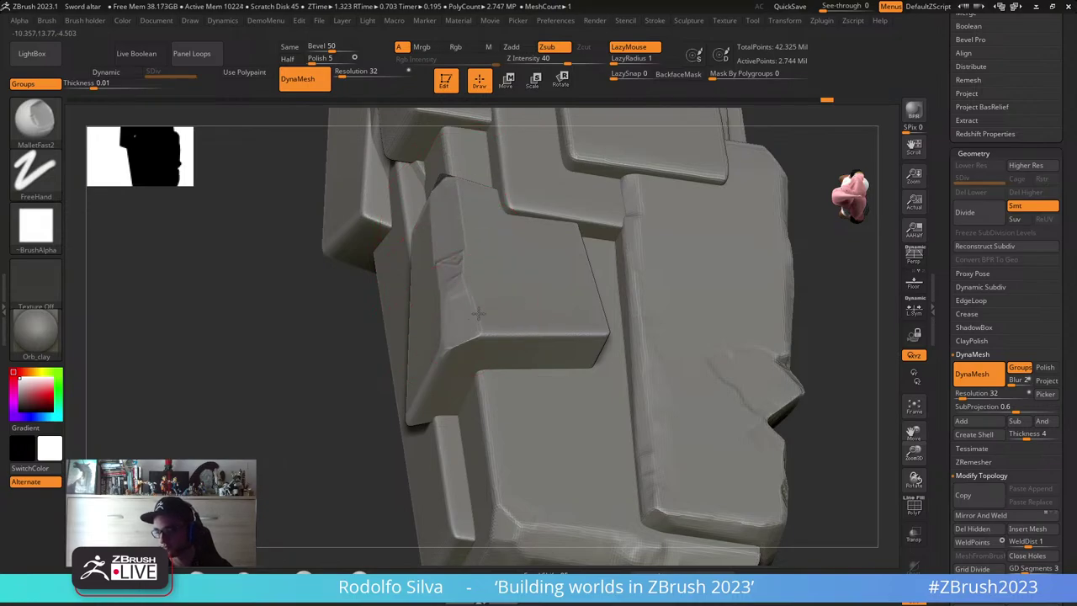
pyautogui.moveTo(475, 325)
pyautogui.mouseDown()
pyautogui.moveTo(560, 328)
pyautogui.moveTo(514, 324)
pyautogui.moveTo(458, 343)
pyautogui.mouseUp()
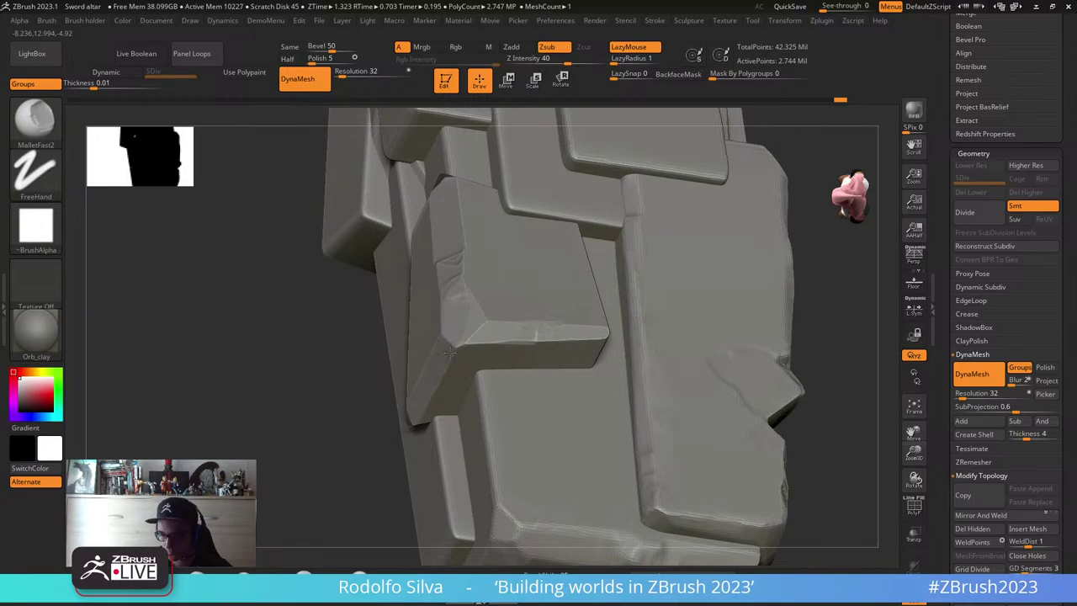
# - Undo the chip that cut into the neighbouring slab, mask everything except the tapered slab and chip its inner long edge
pyautogui.moveTo(299, 476); pyautogui.dragTo(720, 316)
pyautogui.moveTo(720, 317); pyautogui.dragTo(595, 325, button='right')
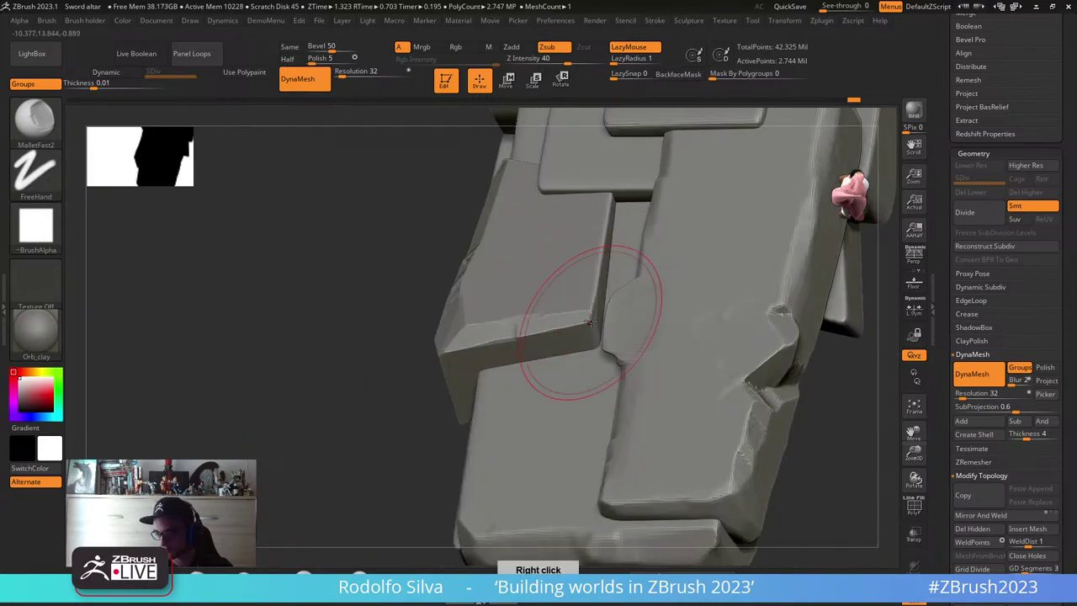
pyautogui.moveTo(593, 326); pyautogui.dragTo(587, 315)
pyautogui.hotkey('ctrl', 'z')
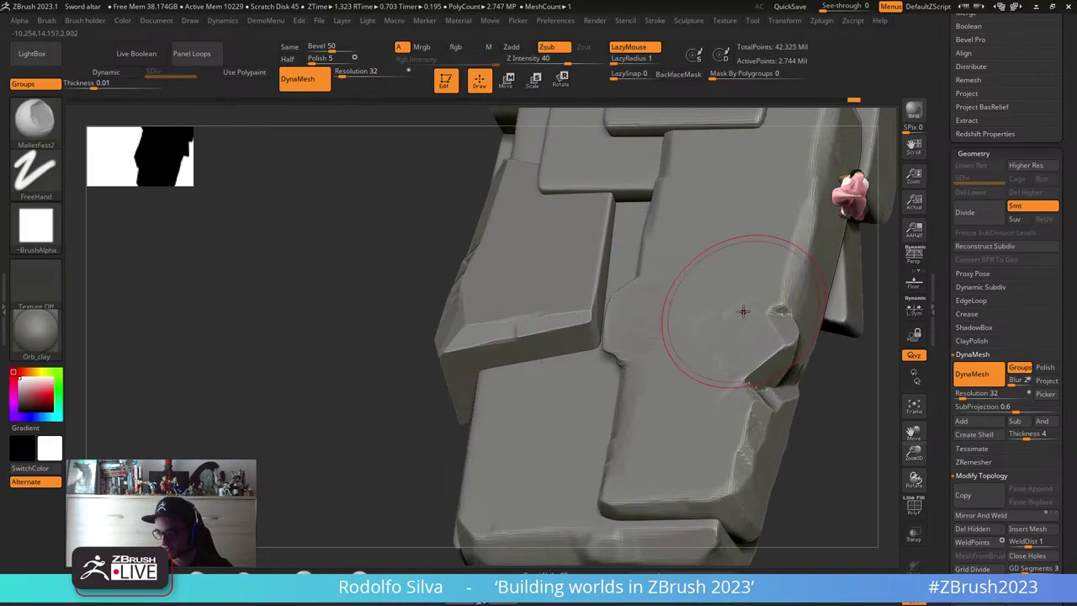
pyautogui.press('w')
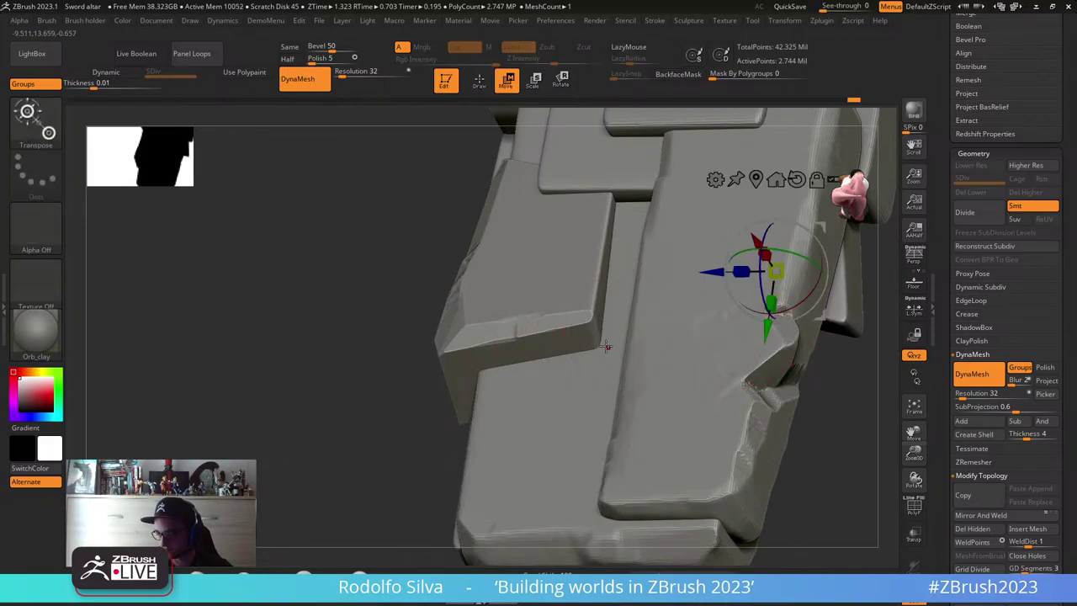
pyautogui.keyDown('ctrl'); pyautogui.click(598, 339); pyautogui.keyUp('ctrl')
pyautogui.press('q')
pyautogui.moveTo(586, 318); pyautogui.dragTo(605, 216)
pyautogui.moveTo(282, 468); pyautogui.dragTo(331, 480)
pyautogui.moveTo(331, 480); pyautogui.dragTo(578, 273, button='right')
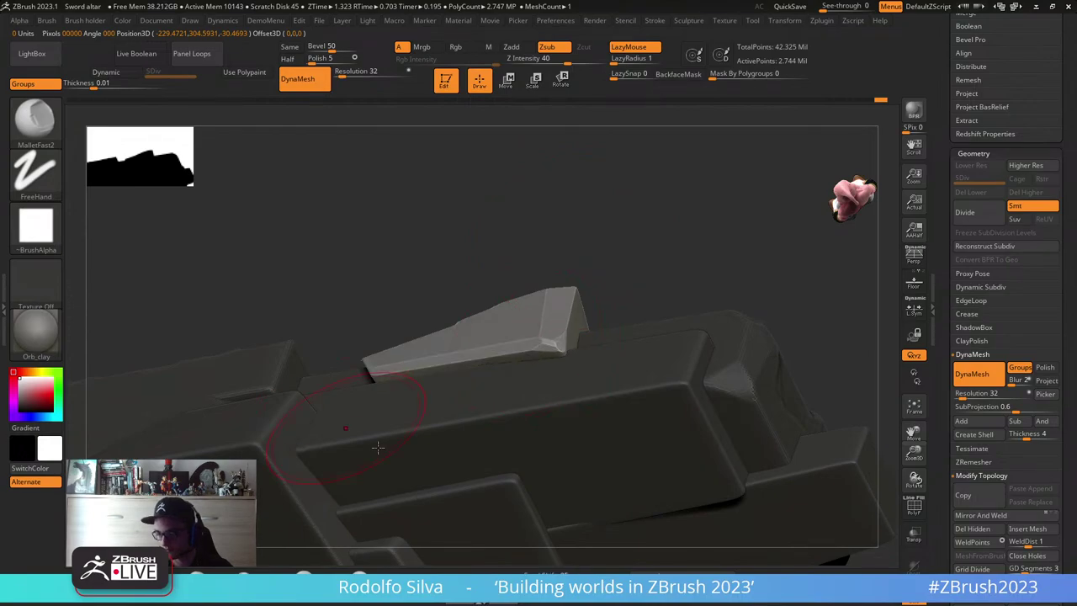
# - Reshape the unmasked tapered slab's narrow end with small pulls of the MoveInfiniteDepth brush and clear the mask
pyautogui.moveTo(687, 293)
pyautogui.mouseDown(button='right')
pyautogui.moveTo(732, 315)
pyautogui.moveTo(704, 469)
pyautogui.moveTo(699, 312)
pyautogui.mouseUp(button='right')
pyautogui.press('b')
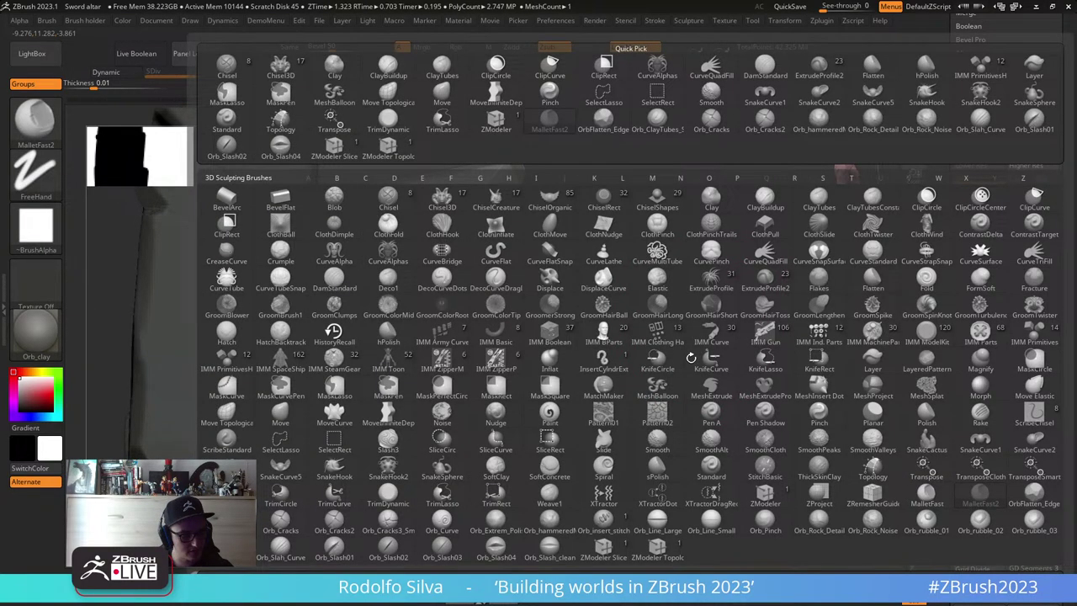
pyautogui.press('m')
pyautogui.press('i')
pyautogui.moveTo(498, 391)
pyautogui.mouseDown()
pyautogui.moveTo(491, 433)
pyautogui.moveTo(467, 424)
pyautogui.mouseUp()
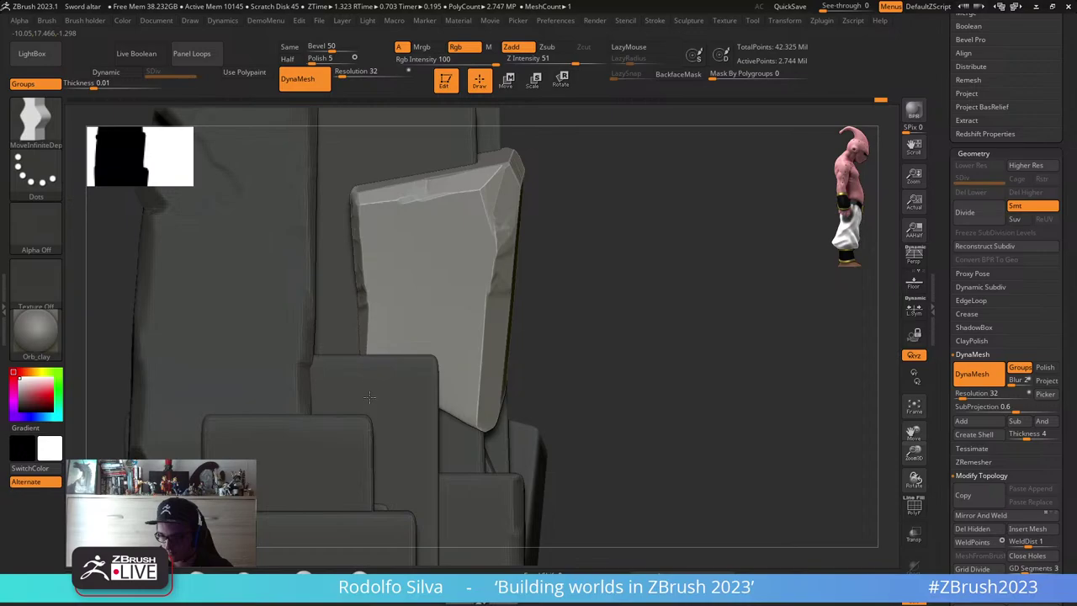
pyautogui.moveTo(369, 397); pyautogui.dragTo(366, 397)
pyautogui.moveTo(481, 432); pyautogui.dragTo(470, 439)
pyautogui.moveTo(673, 362); pyautogui.dragTo(555, 362)
pyautogui.moveTo(525, 396); pyautogui.dragTo(543, 387)
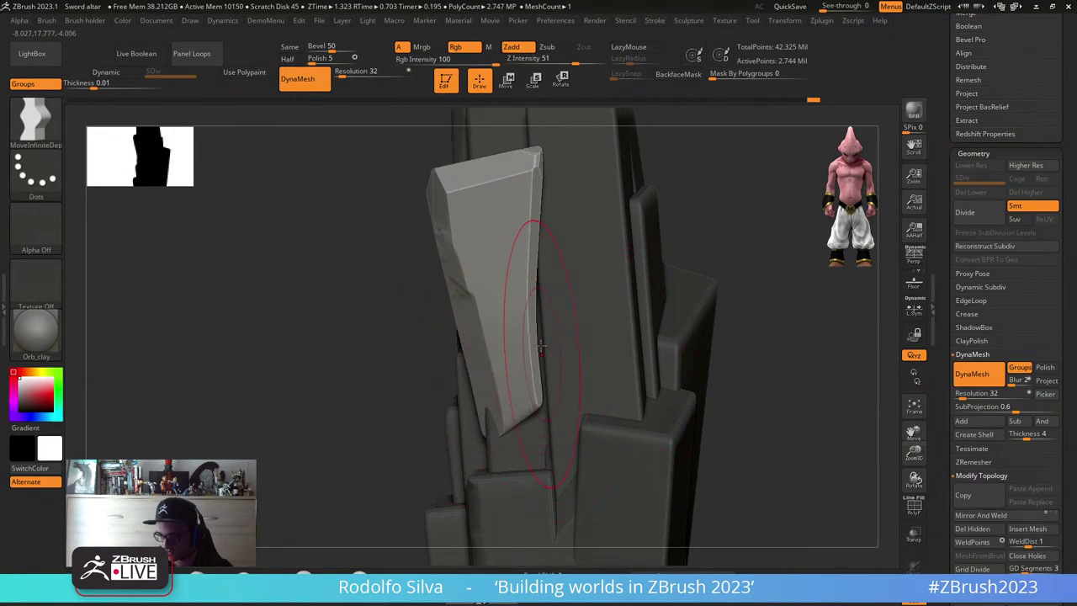
pyautogui.moveTo(540, 340)
pyautogui.mouseDown(button='right')
pyautogui.moveTo(733, 312)
pyautogui.moveTo(745, 377)
pyautogui.moveTo(789, 375)
pyautogui.mouseUp(button='right')
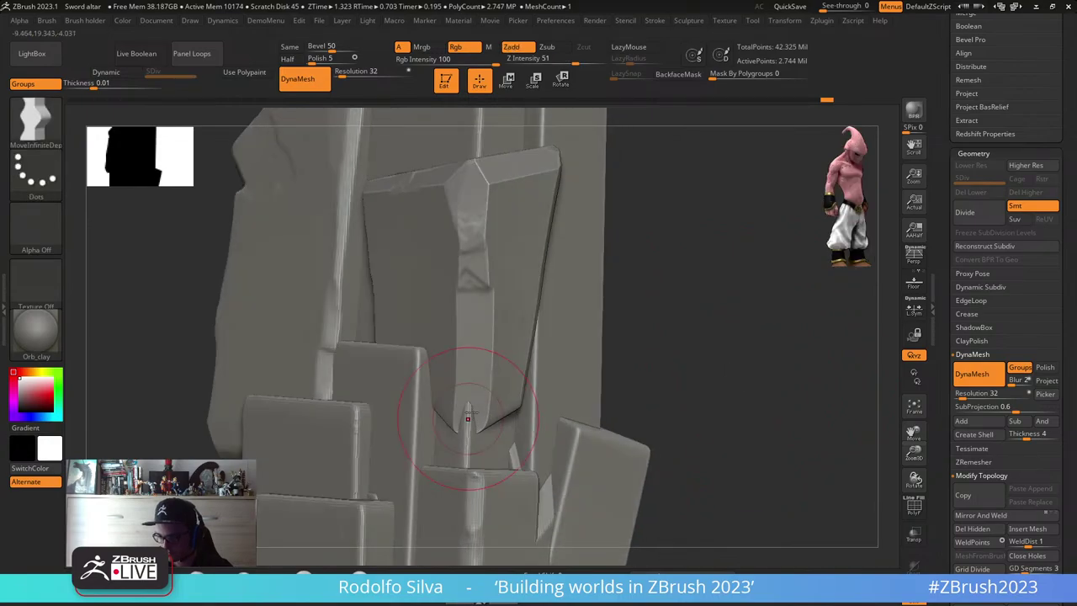
pyautogui.press('n')
pyautogui.press(',')
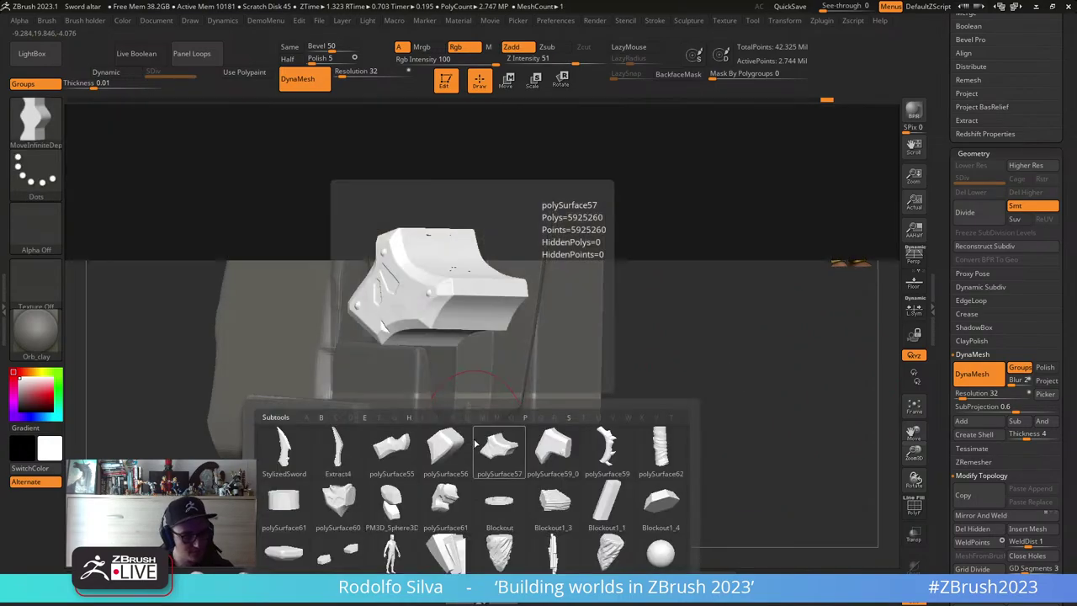
pyautogui.click(486, 443)
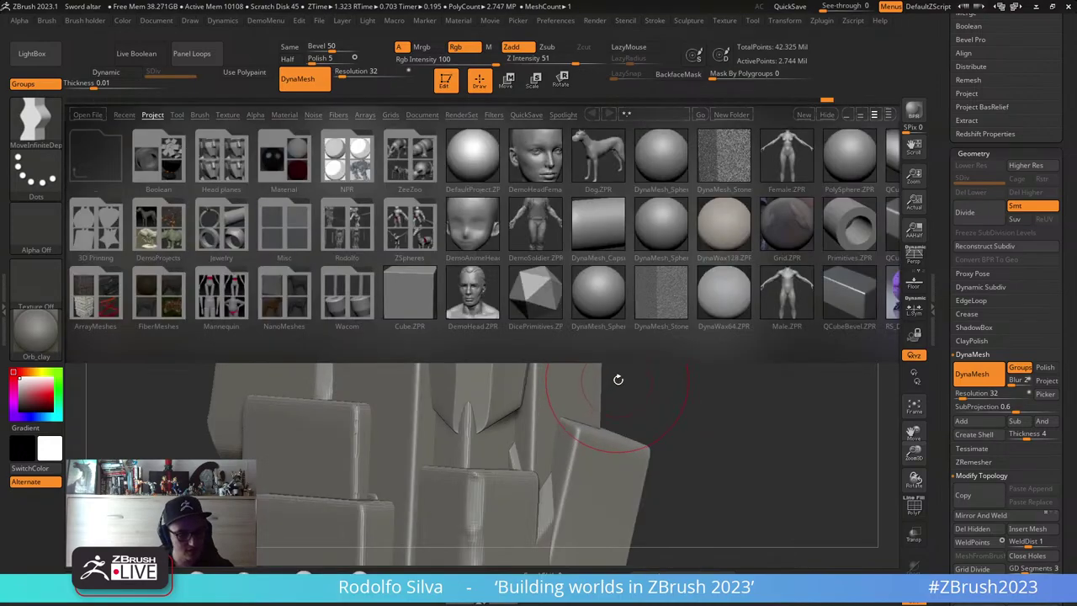
pyautogui.press(',')
# - Chip the tapered slab's narrow tip with MalletFast2 and carve a jagged gouge through its corner into the slabs beneath
pyautogui.press('b')
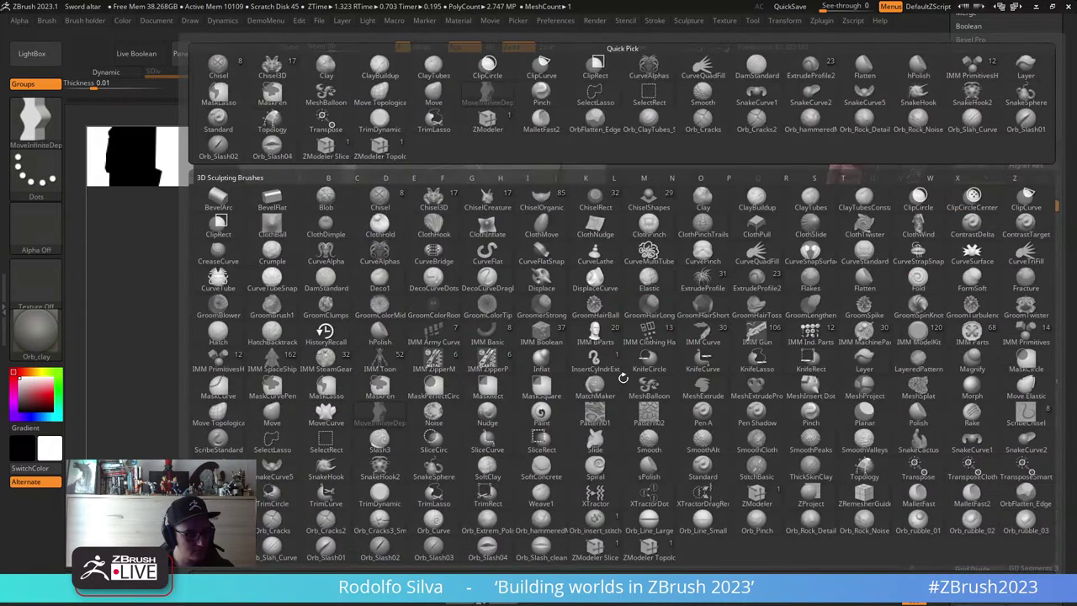
pyautogui.press('m')
pyautogui.press('f')
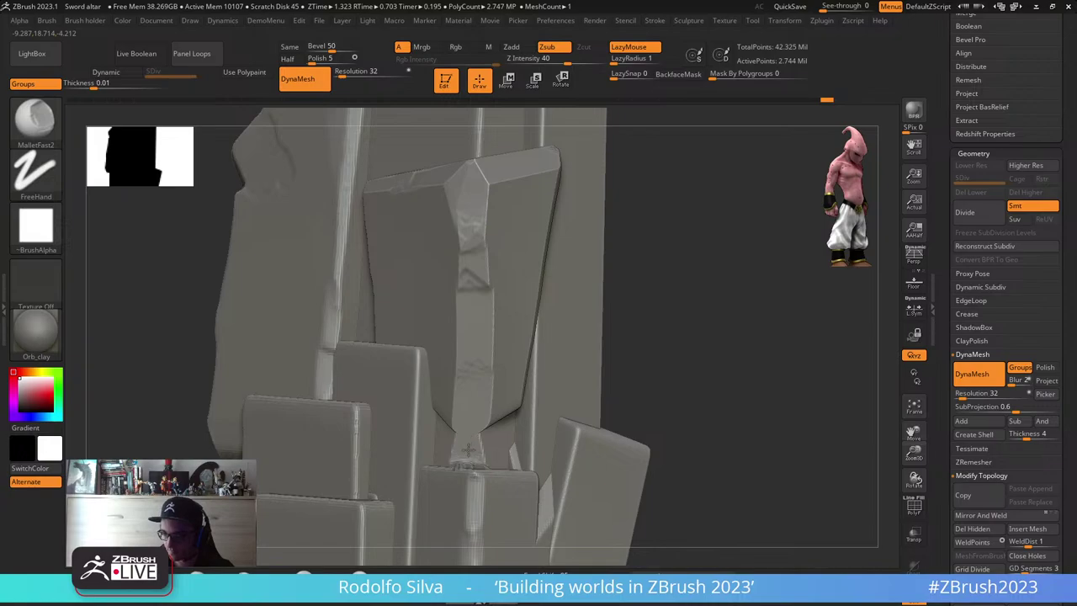
pyautogui.moveTo(472, 434)
pyautogui.mouseDown(button='right')
pyautogui.moveTo(679, 401)
pyautogui.moveTo(672, 382)
pyautogui.moveTo(712, 339)
pyautogui.moveTo(805, 344)
pyautogui.mouseUp(button='right')
pyautogui.moveTo(492, 433)
pyautogui.mouseDown()
pyautogui.moveTo(497, 416)
pyautogui.moveTo(525, 400)
pyautogui.moveTo(512, 406)
pyautogui.mouseUp()
pyautogui.moveTo(514, 406); pyautogui.dragTo(555, 413, button='right')
pyautogui.moveTo(534, 433)
pyautogui.mouseDown()
pyautogui.moveTo(517, 457)
pyautogui.moveTo(535, 500)
pyautogui.mouseUp()
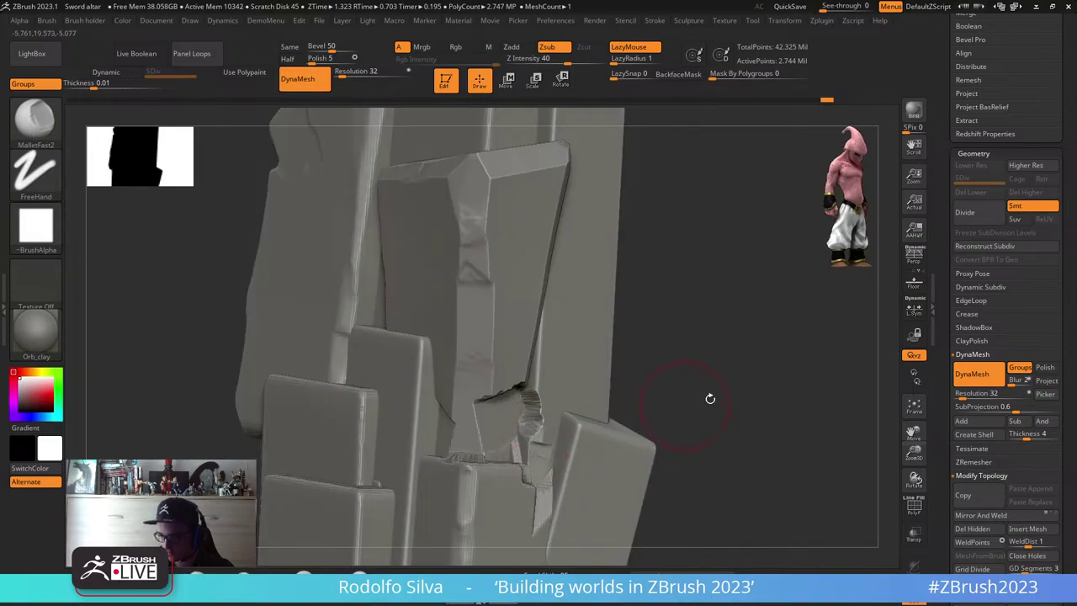
pyautogui.moveTo(730, 392); pyautogui.dragTo(552, 409, button='right')
pyautogui.moveTo(552, 409); pyautogui.dragTo(568, 434)
# - Isolate the slab below the lower corner slab and chip its end corner, short end edge and the start of the adjoining edge
pyautogui.moveTo(568, 434)
pyautogui.mouseDown(button='right')
pyautogui.moveTo(779, 375)
pyautogui.moveTo(525, 242)
pyautogui.mouseUp(button='right')
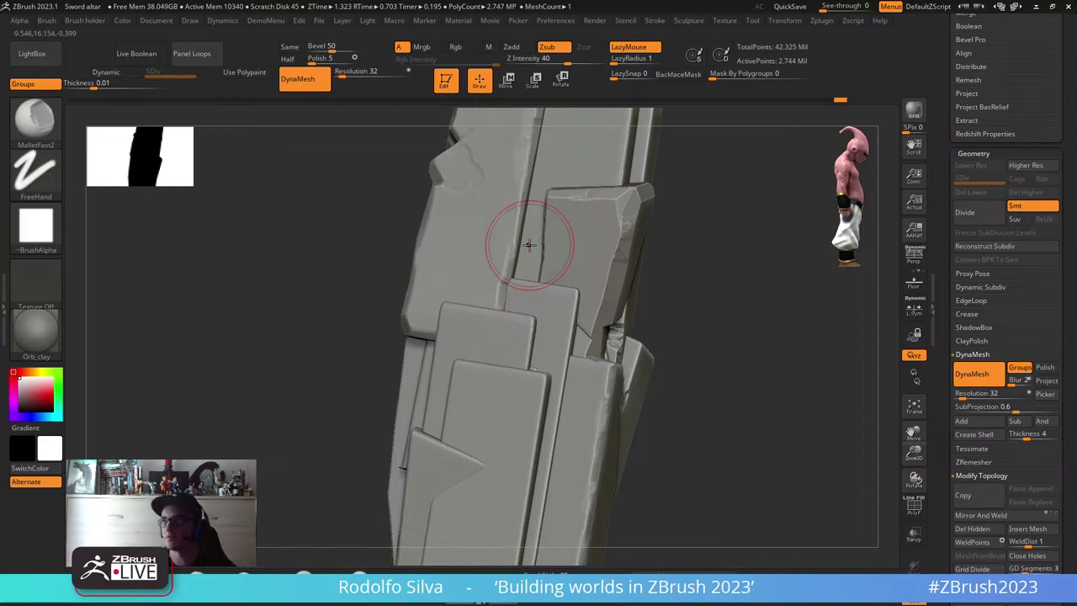
pyautogui.moveTo(524, 242); pyautogui.dragTo(531, 252)
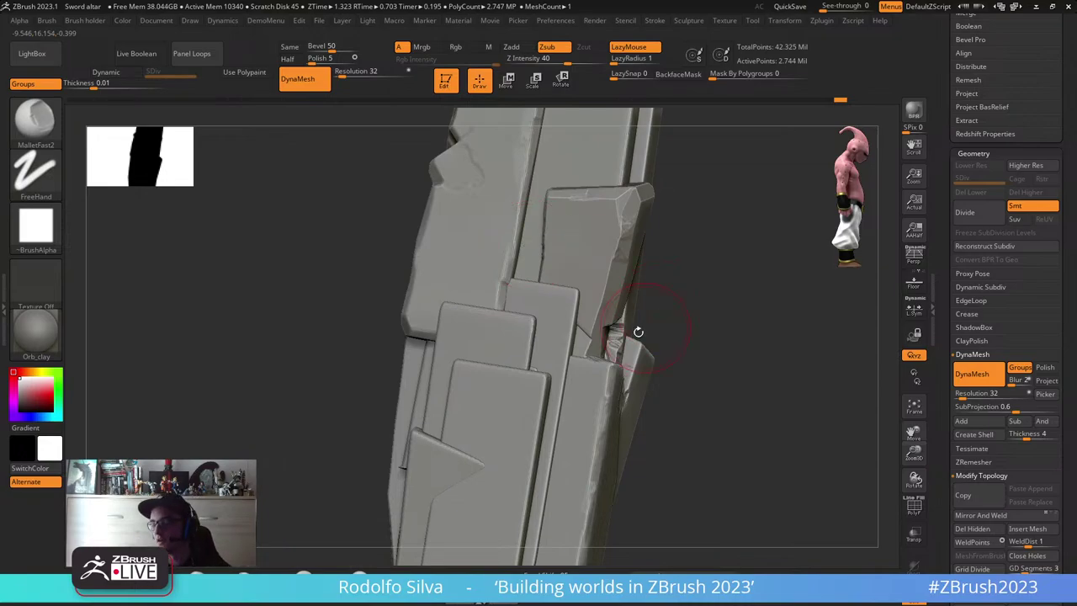
pyautogui.moveTo(638, 332)
pyautogui.mouseDown(button='right')
pyautogui.moveTo(713, 354)
pyautogui.moveTo(730, 332)
pyautogui.mouseUp(button='right')
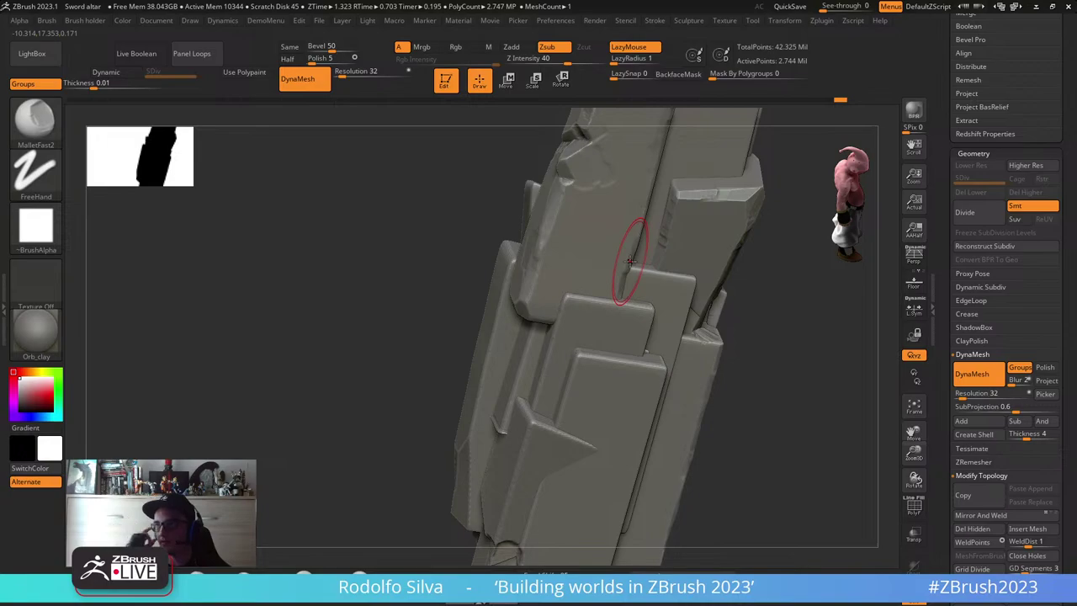
pyautogui.moveTo(629, 260)
pyautogui.mouseDown(button='right')
pyautogui.moveTo(637, 360)
pyautogui.moveTo(513, 360)
pyautogui.mouseUp(button='right')
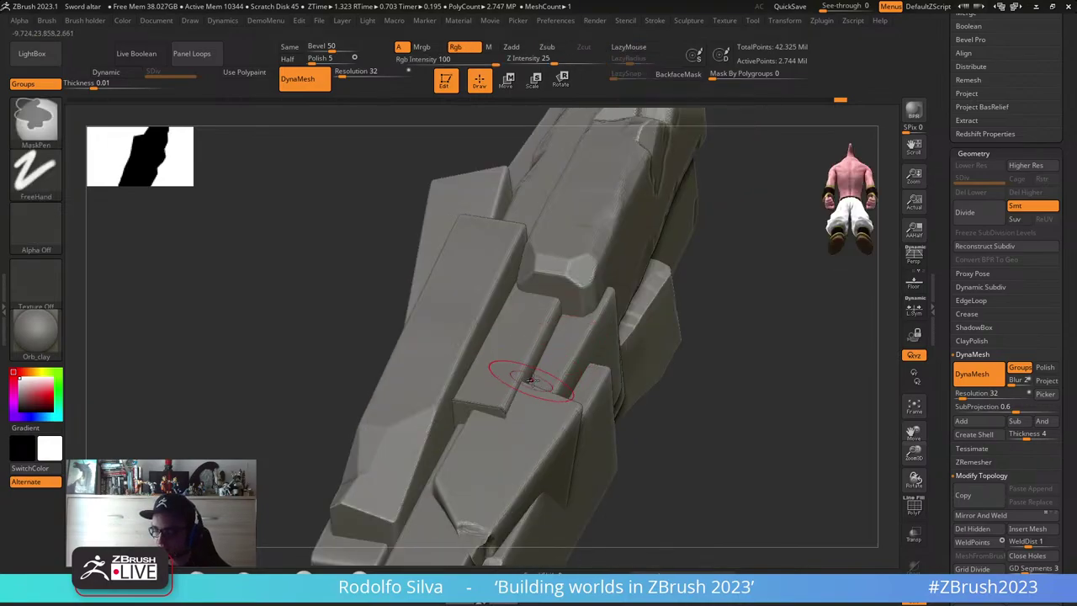
pyautogui.keyDown('alt'); pyautogui.click(533, 378); pyautogui.keyUp('alt')
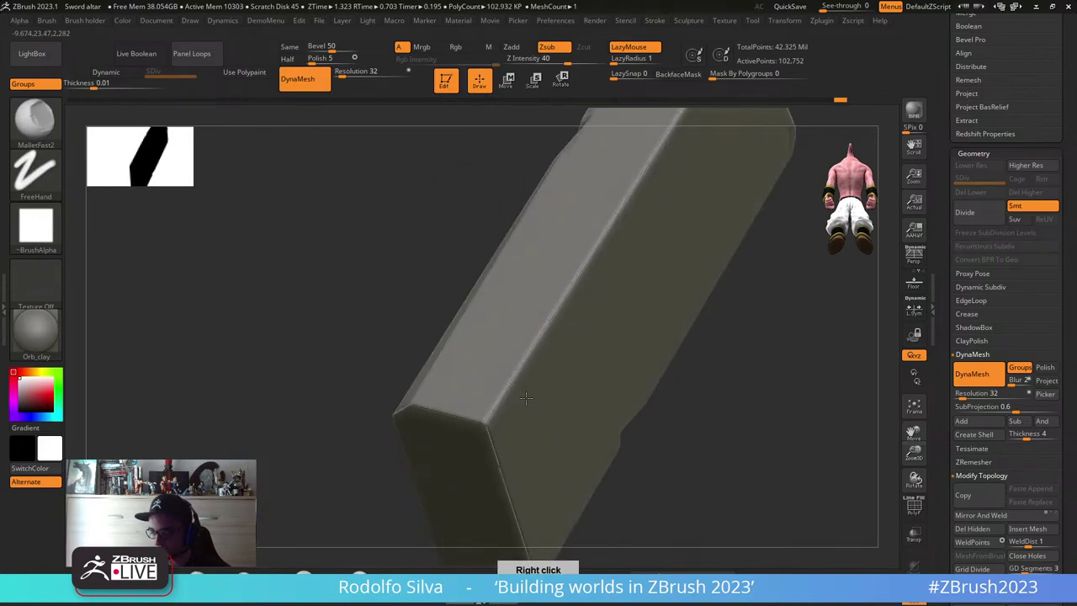
pyautogui.moveTo(525, 398); pyautogui.dragTo(471, 420, button='right')
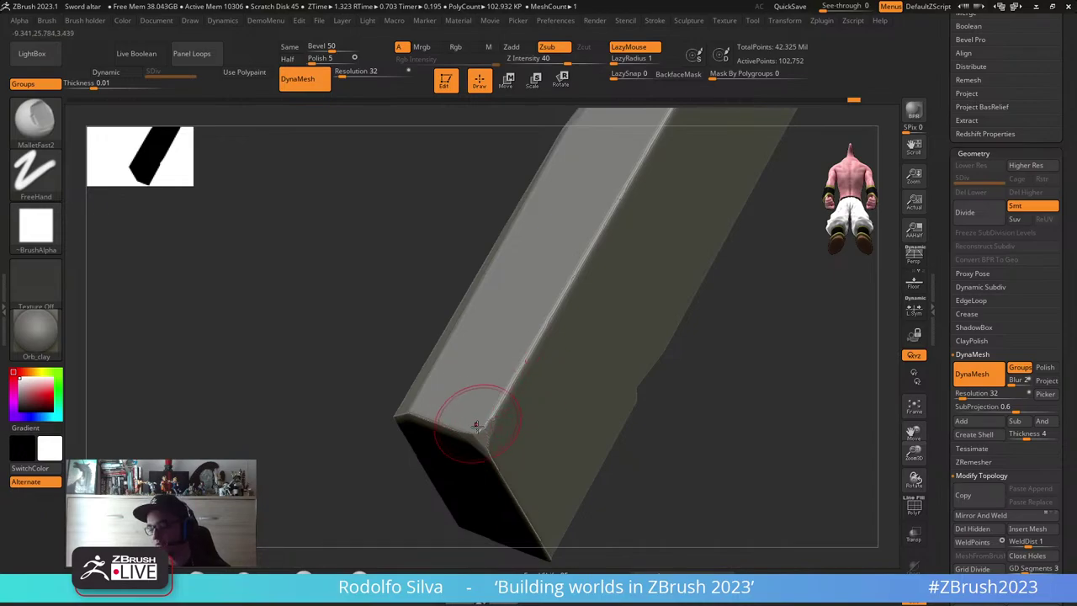
pyautogui.moveTo(477, 430); pyautogui.dragTo(412, 416)
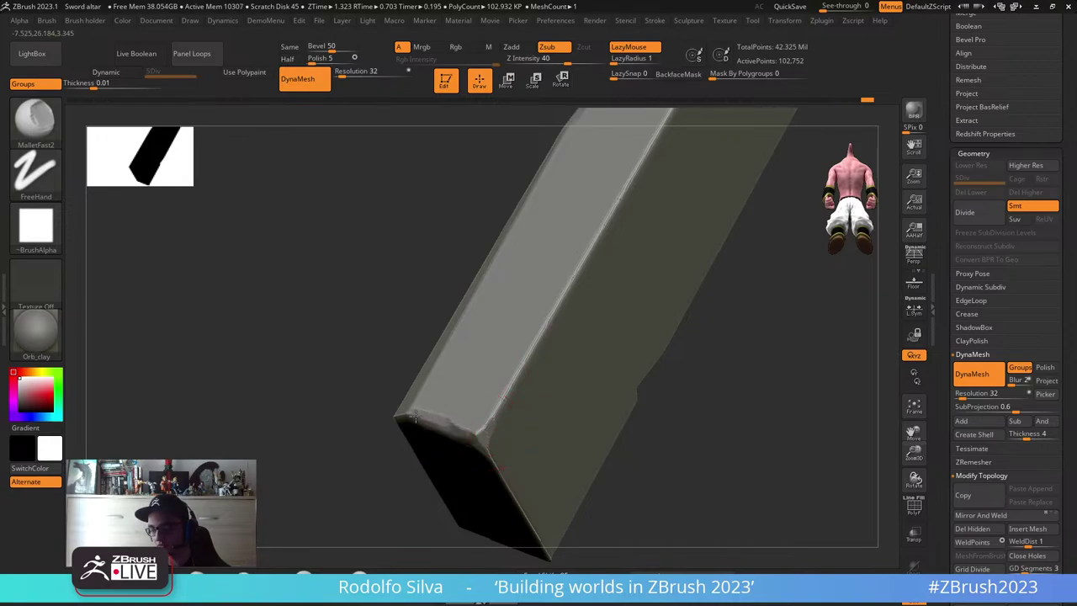
pyautogui.moveTo(412, 416); pyautogui.dragTo(384, 413, button='right')
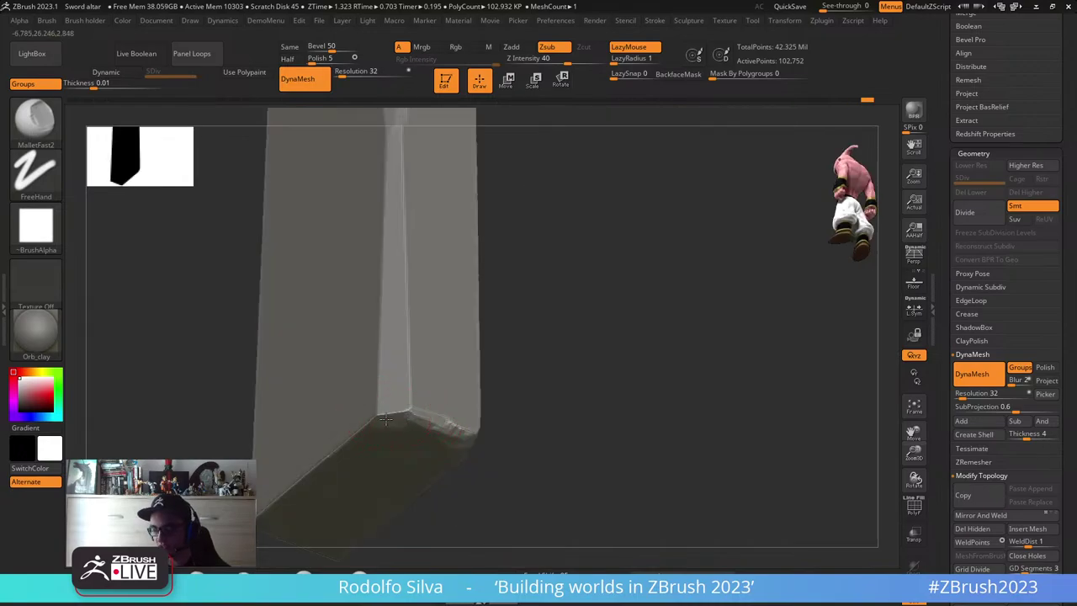
pyautogui.moveTo(389, 412); pyautogui.dragTo(336, 450)
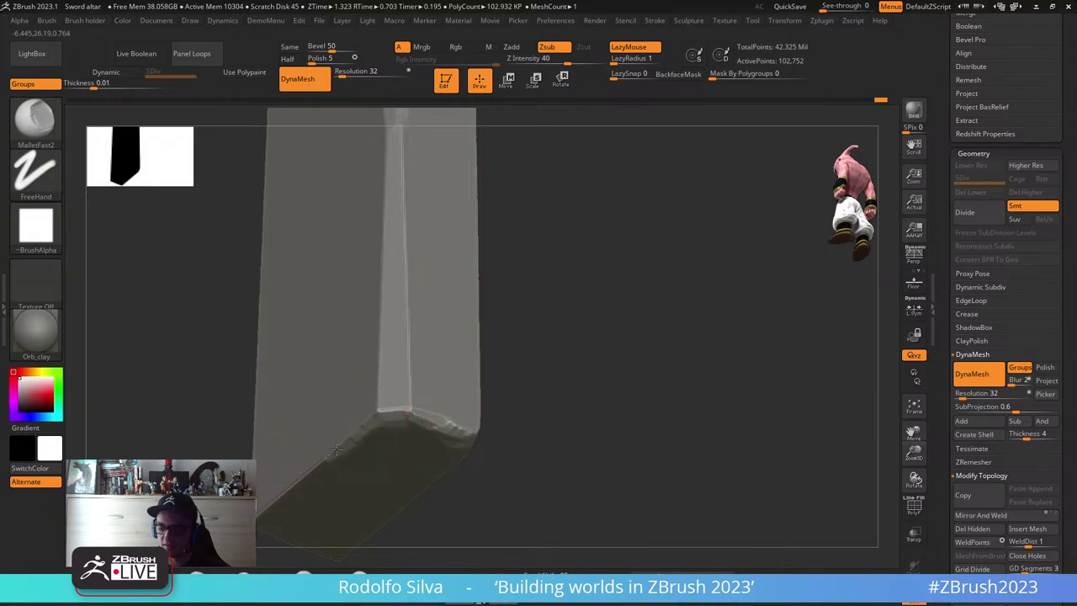
# - Continue the chips along the rest of the isolated slab's long end edge
pyautogui.moveTo(335, 450); pyautogui.dragTo(627, 317, button='right')
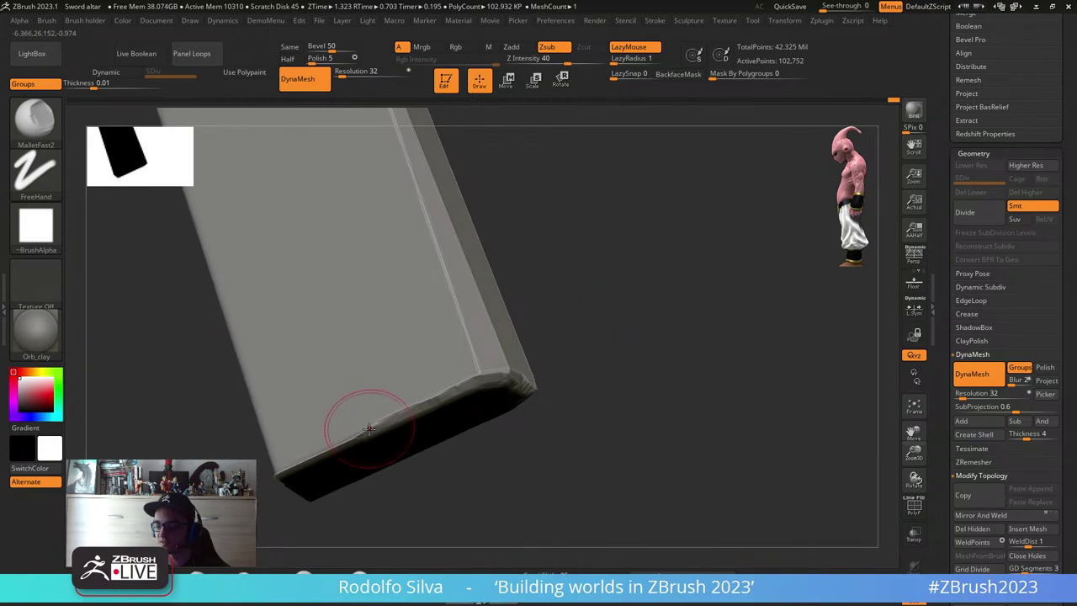
pyautogui.moveTo(364, 432)
pyautogui.mouseDown()
pyautogui.moveTo(294, 455)
pyautogui.moveTo(300, 461)
pyautogui.mouseUp()
pyautogui.moveTo(300, 461); pyautogui.dragTo(308, 300, button='right')
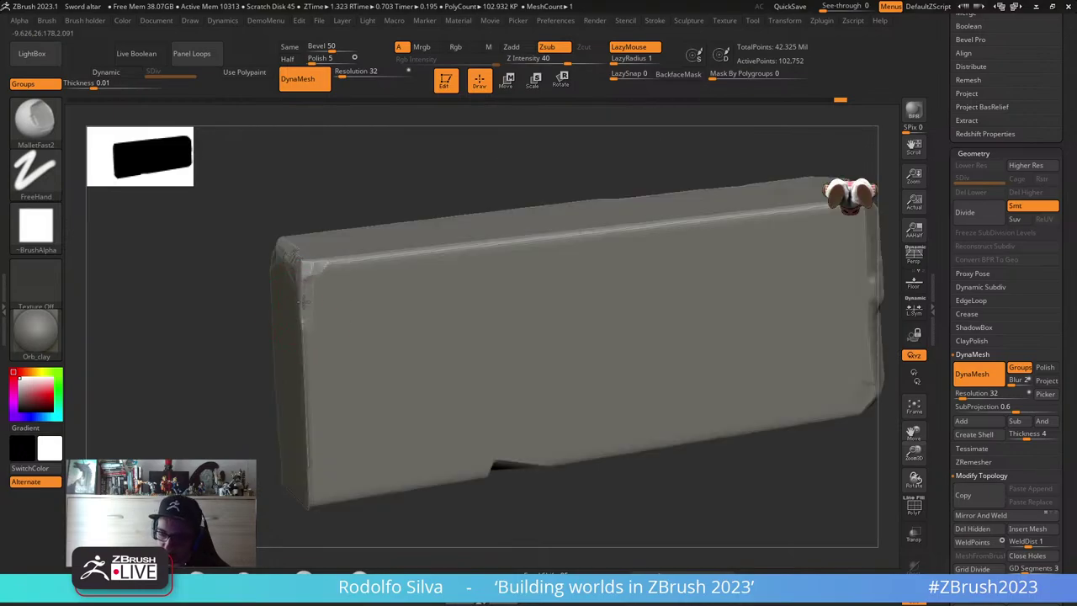
pyautogui.moveTo(302, 312); pyautogui.dragTo(312, 438)
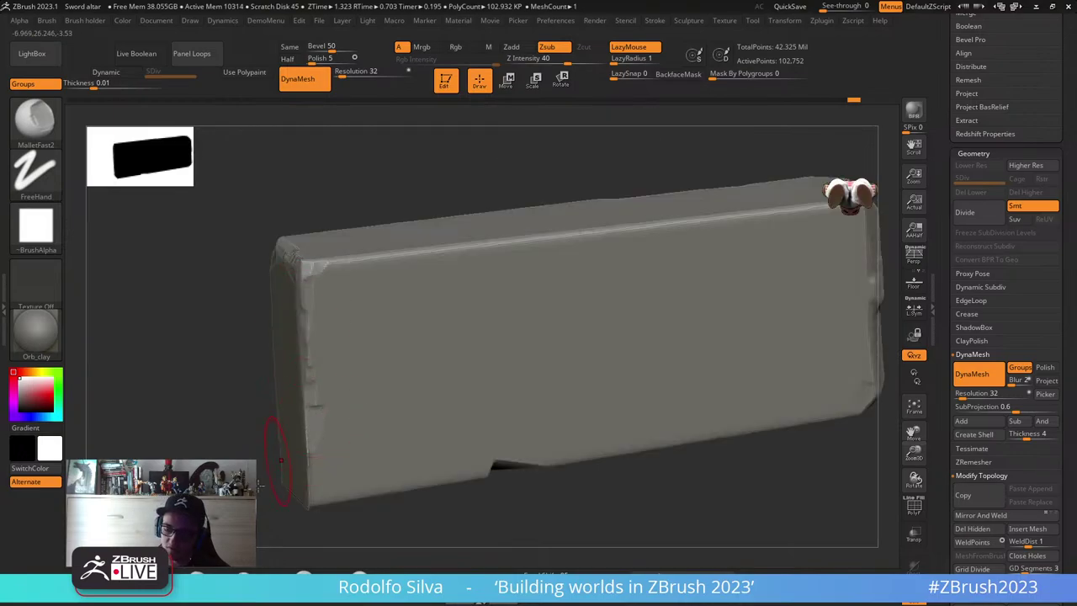
# - Chip the far corner of the isolated slab's end face and carve notches along its remaining short edge
pyautogui.keyDown('alt'); pyautogui.moveTo(290, 458); pyautogui.dragTo(343, 367, button='right'); pyautogui.keyUp('alt')
pyautogui.moveTo(377, 358); pyautogui.dragTo(377, 371)
pyautogui.moveTo(377, 370)
pyautogui.mouseDown(button='right')
pyautogui.moveTo(397, 401)
pyautogui.moveTo(360, 397)
pyautogui.moveTo(362, 423)
pyautogui.mouseUp(button='right')
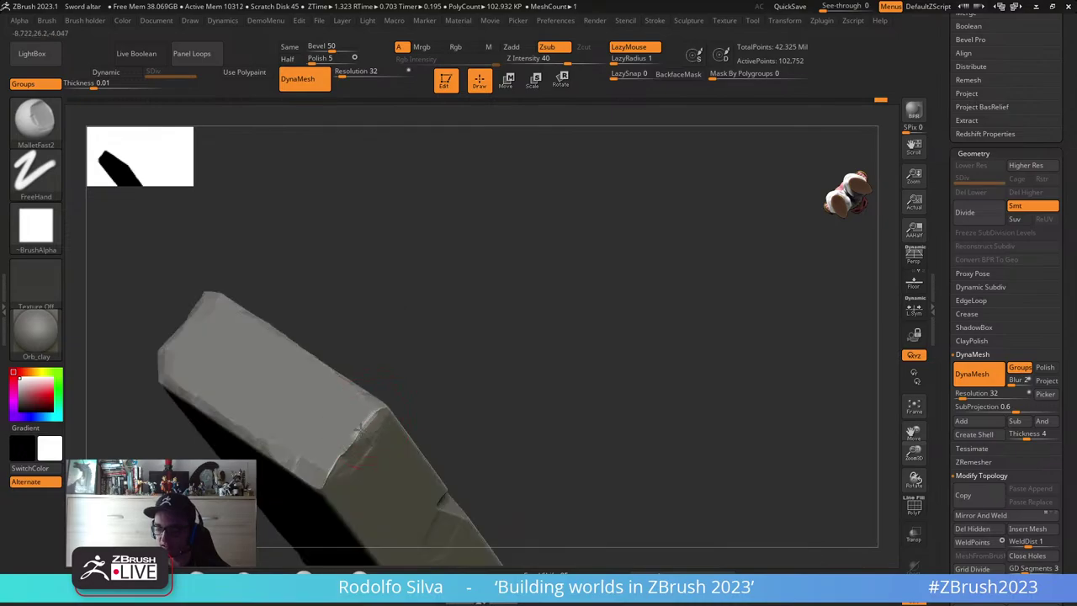
pyautogui.moveTo(358, 431); pyautogui.dragTo(326, 471)
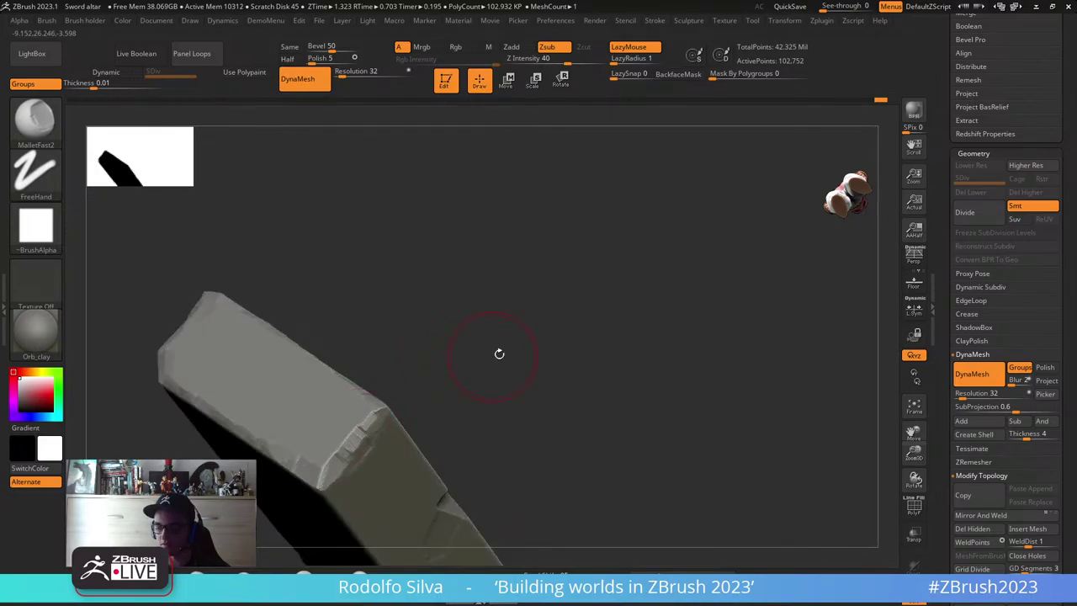
pyautogui.moveTo(506, 359); pyautogui.dragTo(497, 360, button='right')
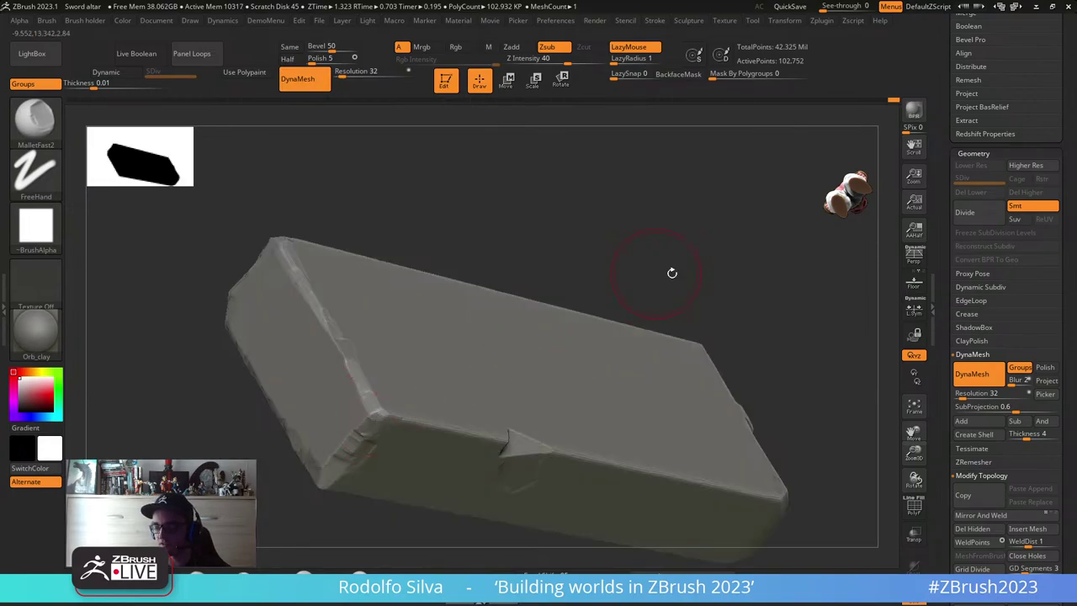
pyautogui.moveTo(670, 272); pyautogui.dragTo(672, 225, button='right')
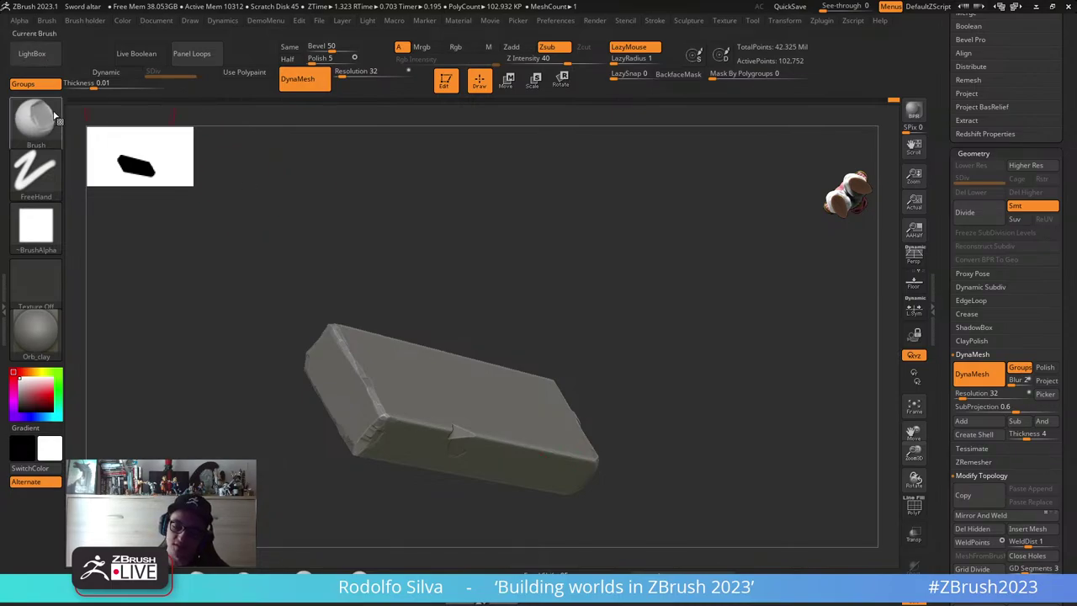
pyautogui.moveTo(61, 111)
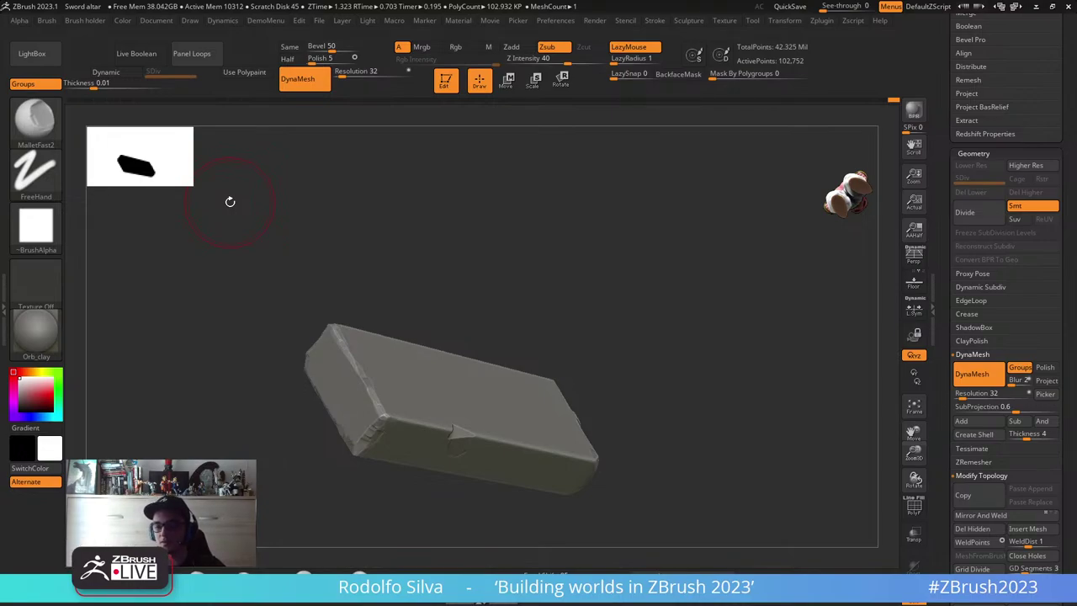
# - Browse the Mallet folder of the brush library for the MalletFast2 brush file
pyautogui.click(46, 52)
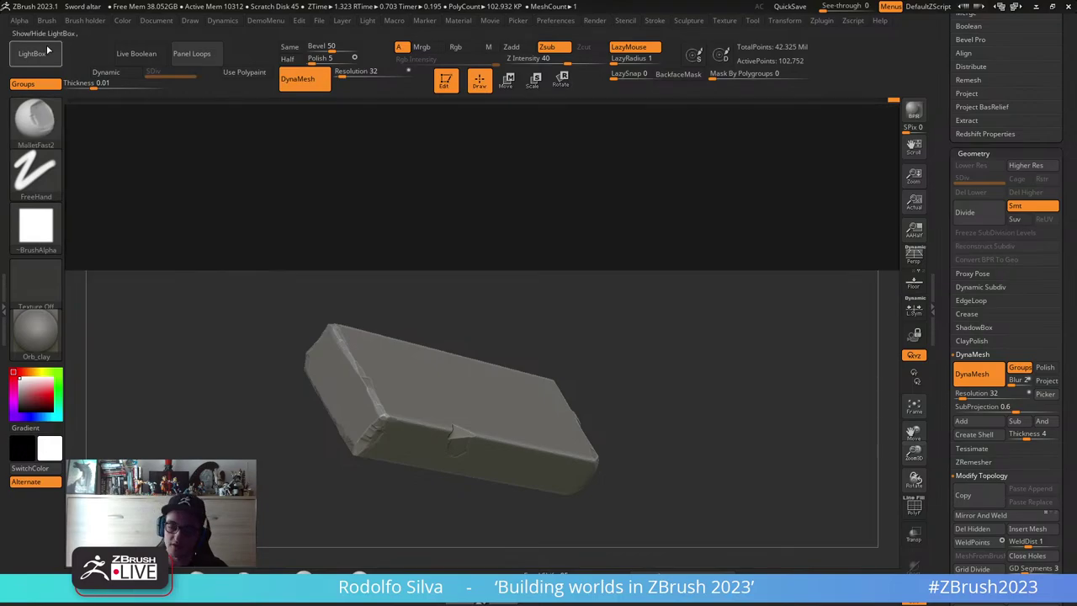
pyautogui.click(203, 116)
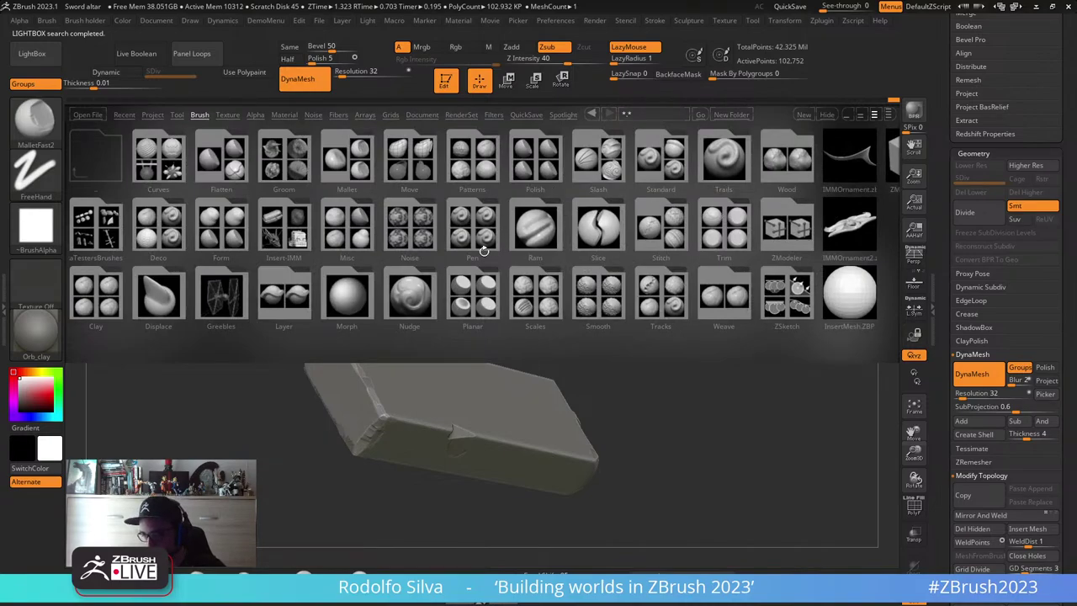
pyautogui.doubleClick(354, 165)
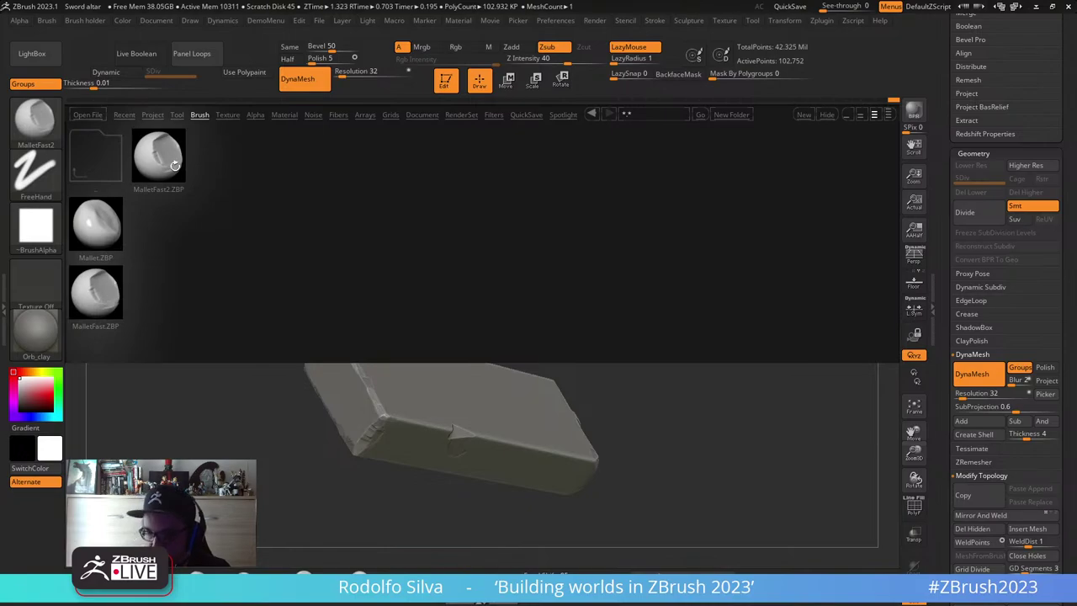
pyautogui.click(50, 59)
# - Chip the isolated slab's long edge with MalletFast2 on both sides of its existing notch
pyautogui.moveTo(550, 344); pyautogui.dragTo(662, 345, button='right')
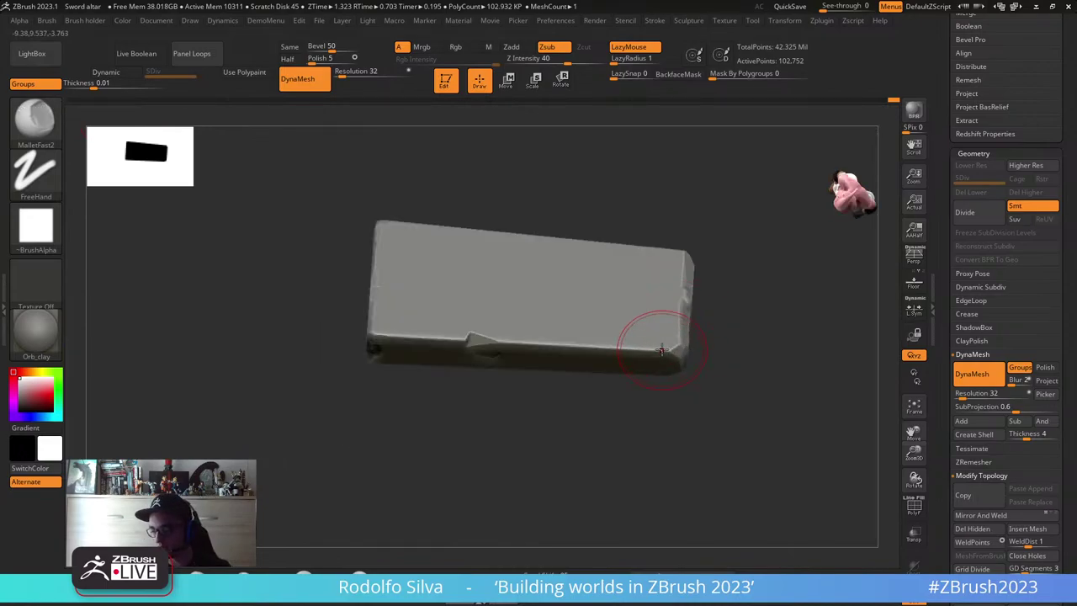
pyautogui.moveTo(662, 349); pyautogui.dragTo(487, 341)
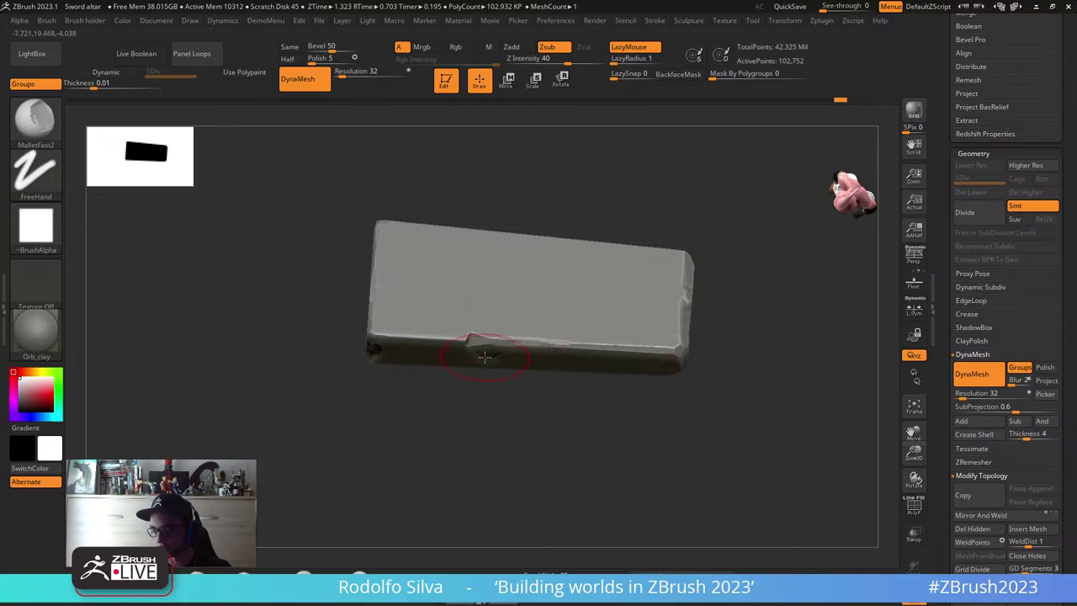
pyautogui.moveTo(782, 368); pyautogui.dragTo(620, 312)
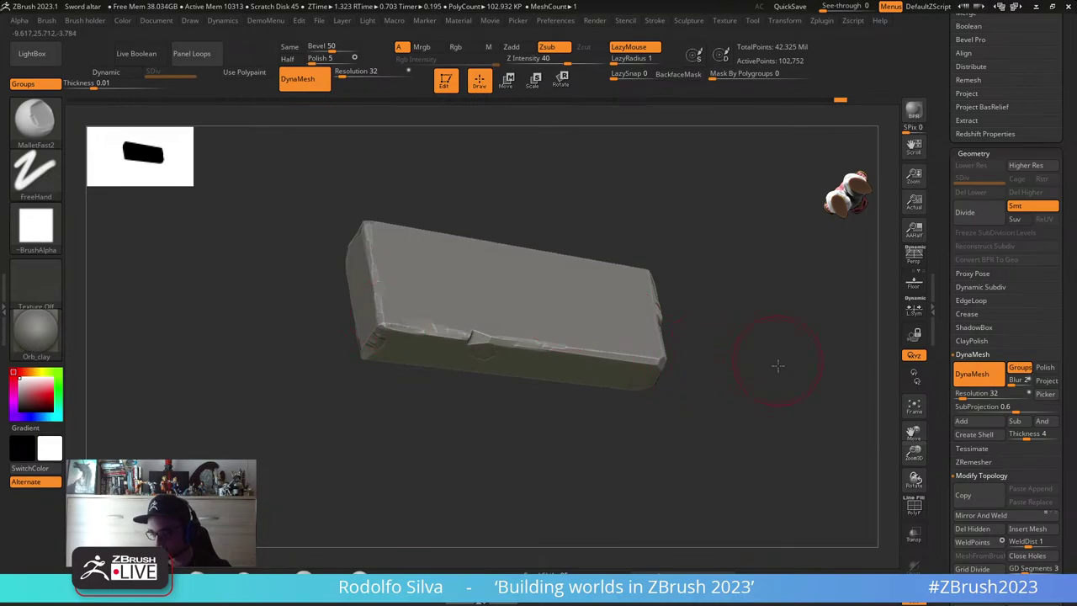
pyautogui.moveTo(774, 365)
pyautogui.mouseDown()
pyautogui.moveTo(748, 373)
pyautogui.moveTo(596, 180)
pyautogui.mouseUp()
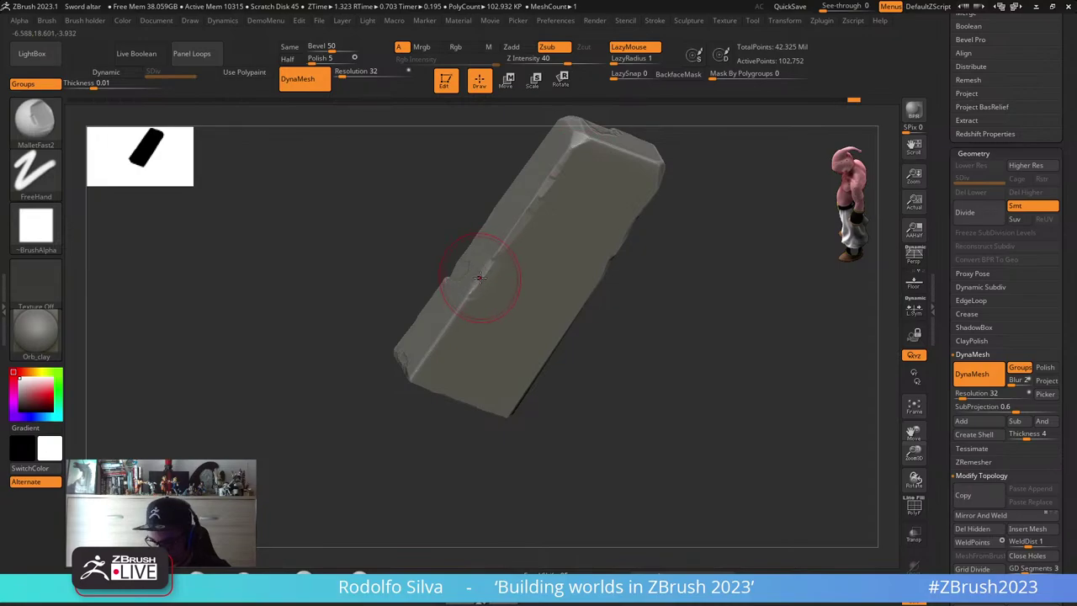
# - Widen and deepen the notch on the opposite side of the isolated slab's narrow face into a broad angular break
pyautogui.moveTo(479, 276); pyautogui.dragTo(475, 284)
pyautogui.moveTo(473, 284); pyautogui.dragTo(533, 288, button='right')
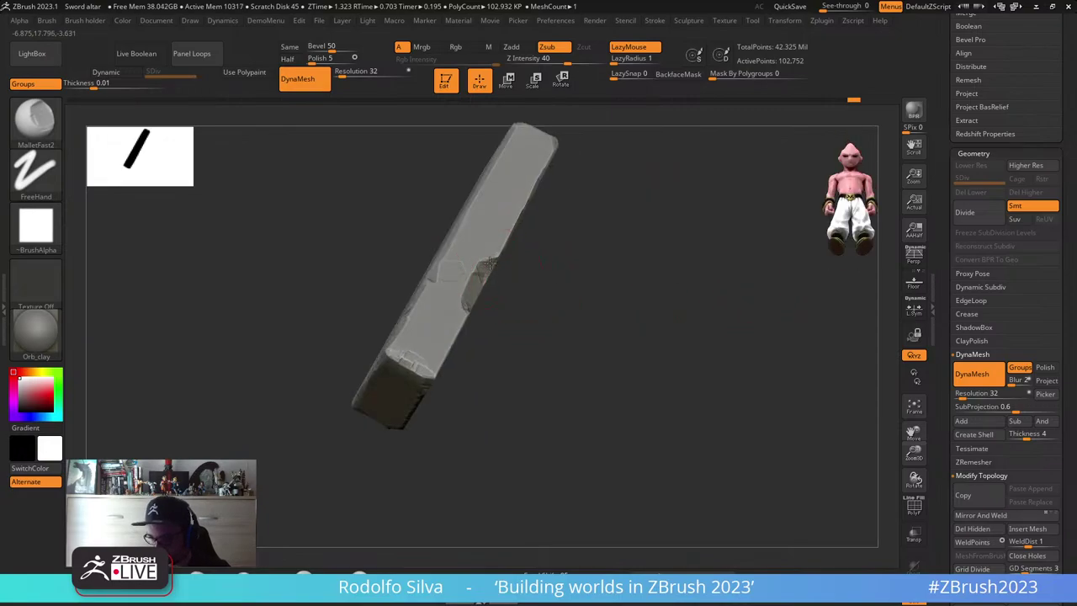
pyautogui.moveTo(492, 261); pyautogui.dragTo(483, 272)
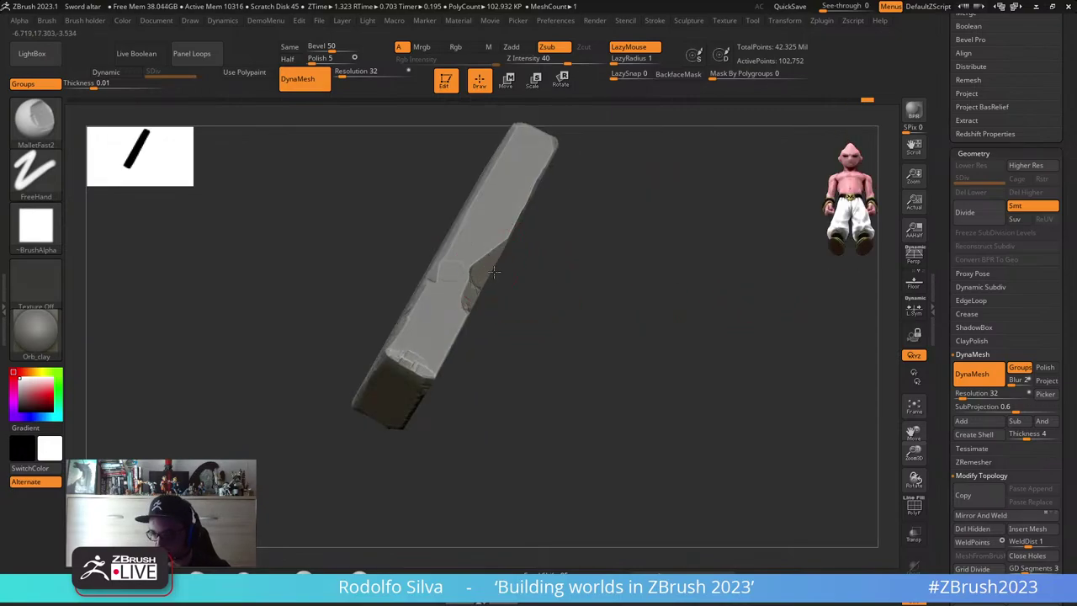
pyautogui.moveTo(495, 274); pyautogui.dragTo(493, 272, button='right')
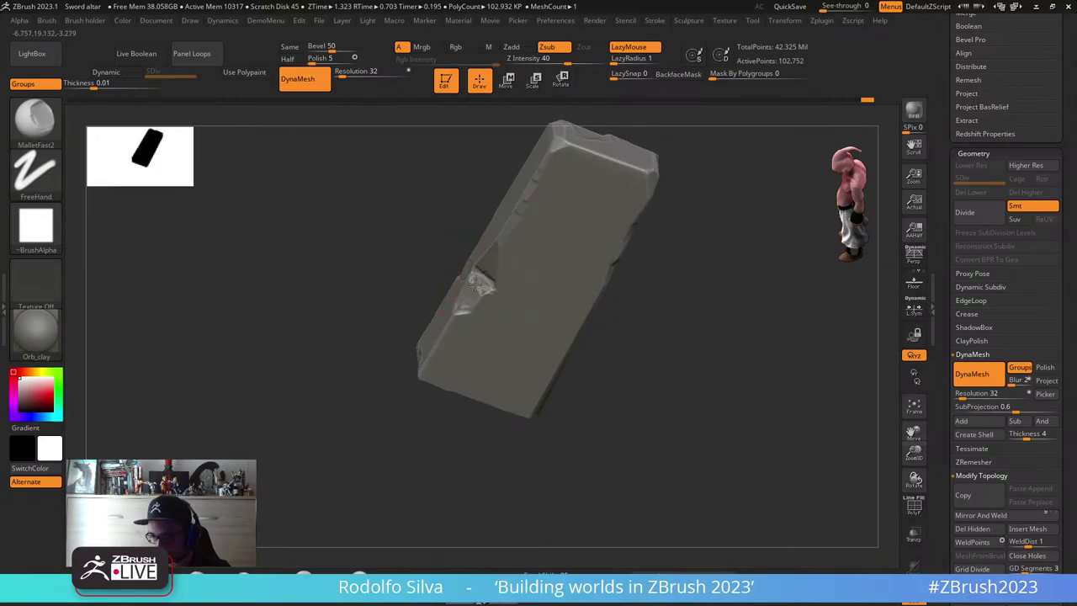
pyautogui.moveTo(476, 286); pyautogui.dragTo(481, 288)
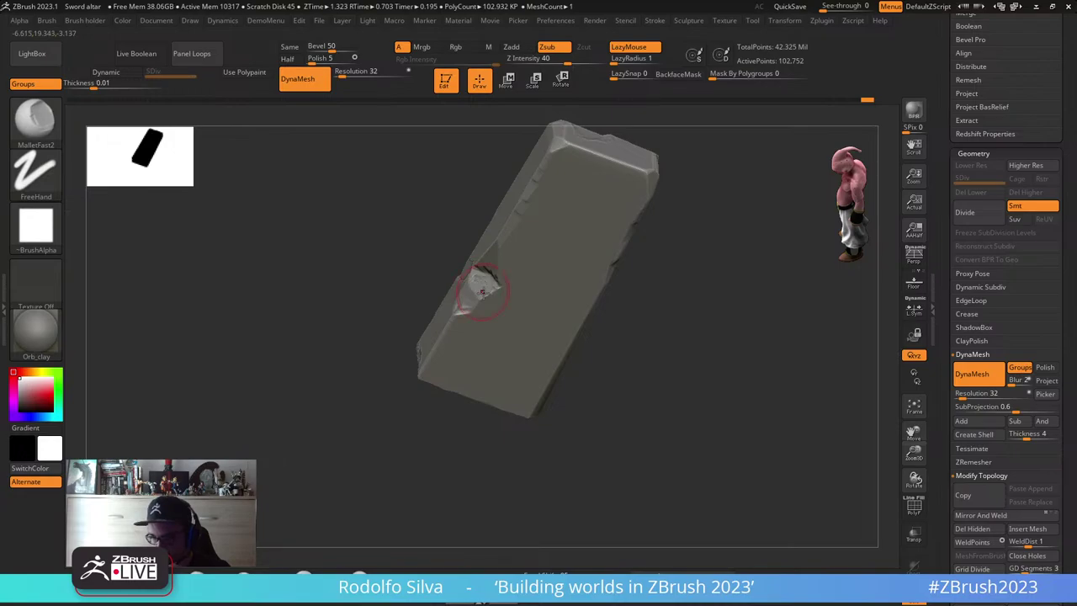
pyautogui.moveTo(396, 409); pyautogui.dragTo(438, 395)
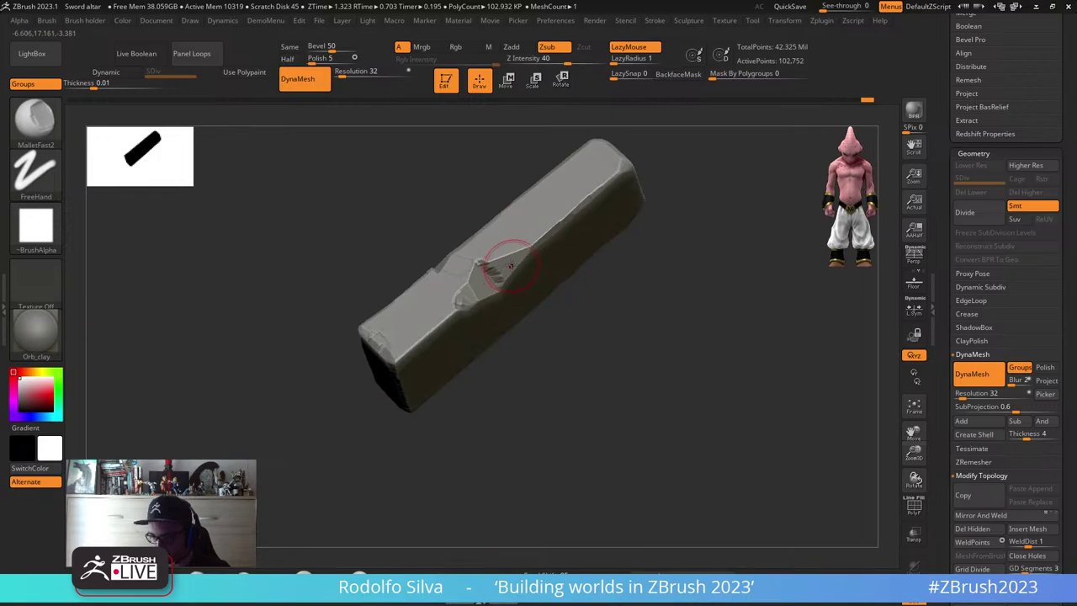
pyautogui.moveTo(511, 266)
pyautogui.mouseDown()
pyautogui.moveTo(486, 269)
pyautogui.moveTo(507, 284)
pyautogui.moveTo(495, 276)
pyautogui.moveTo(503, 252)
pyautogui.moveTo(485, 259)
pyautogui.mouseUp()
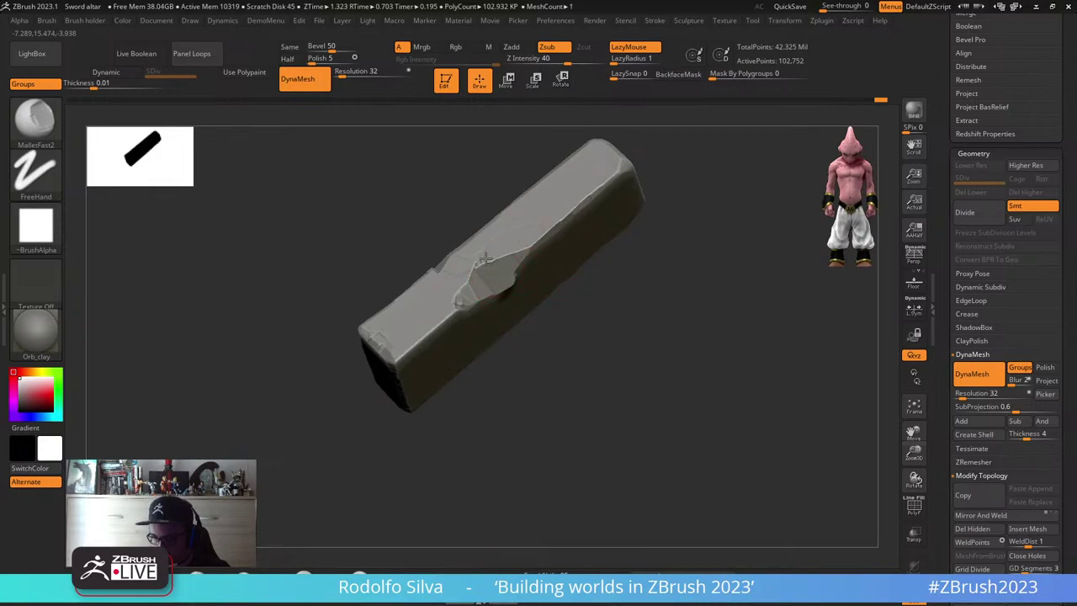
# - Extend the break into the slab's adjoining broad face as a ragged gouge and smooth its rough rim
pyautogui.moveTo(562, 330); pyautogui.dragTo(522, 284)
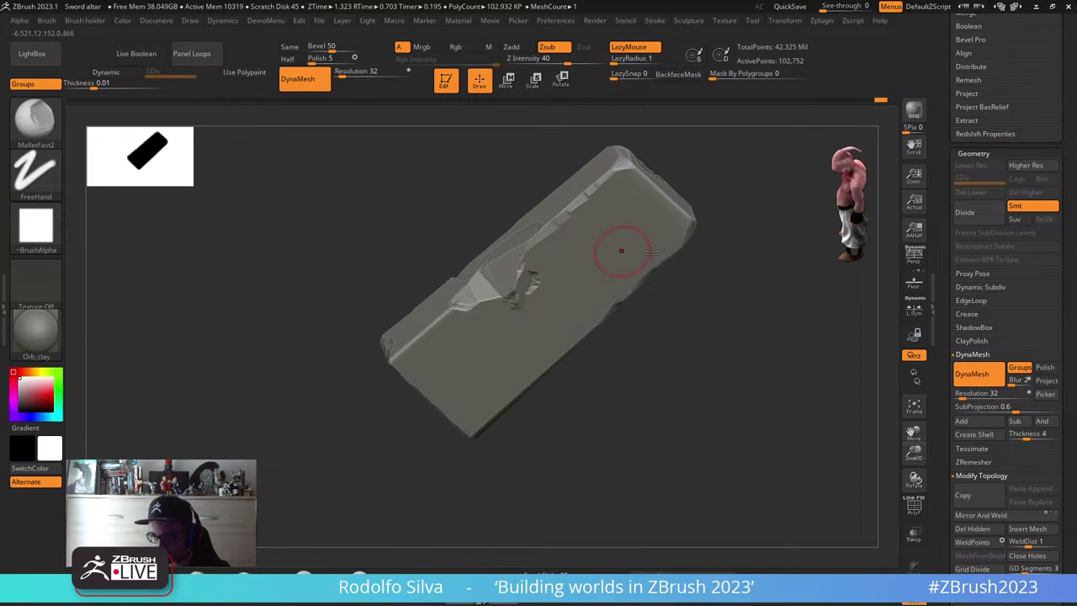
pyautogui.moveTo(679, 271); pyautogui.dragTo(526, 269, button='right')
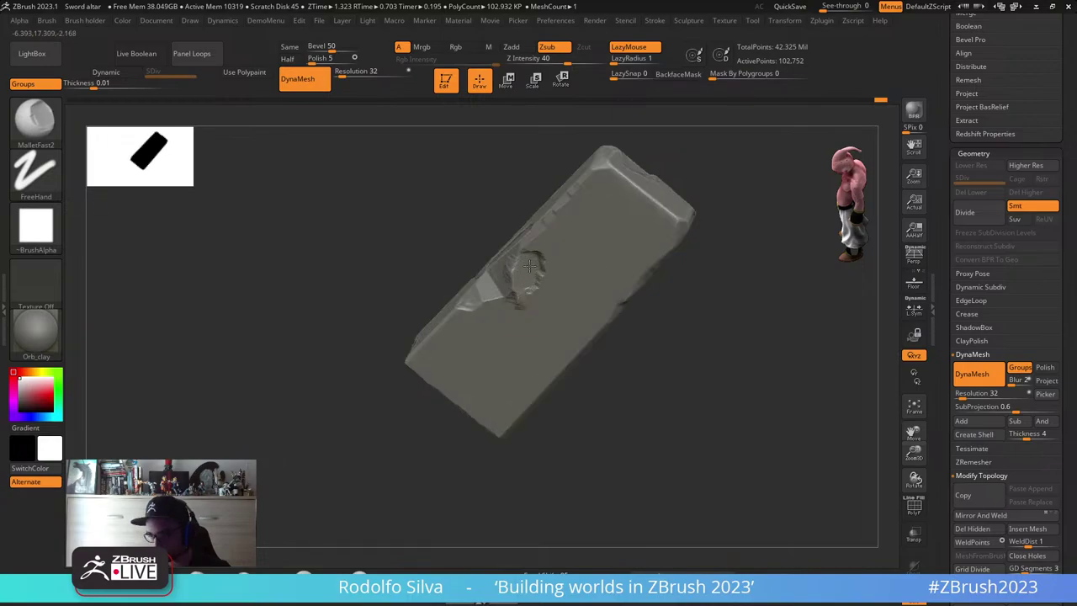
pyautogui.moveTo(433, 305)
pyautogui.mouseDown(button='right')
pyautogui.moveTo(497, 271)
pyautogui.moveTo(526, 274)
pyautogui.mouseUp(button='right')
pyautogui.moveTo(525, 277); pyautogui.dragTo(508, 276)
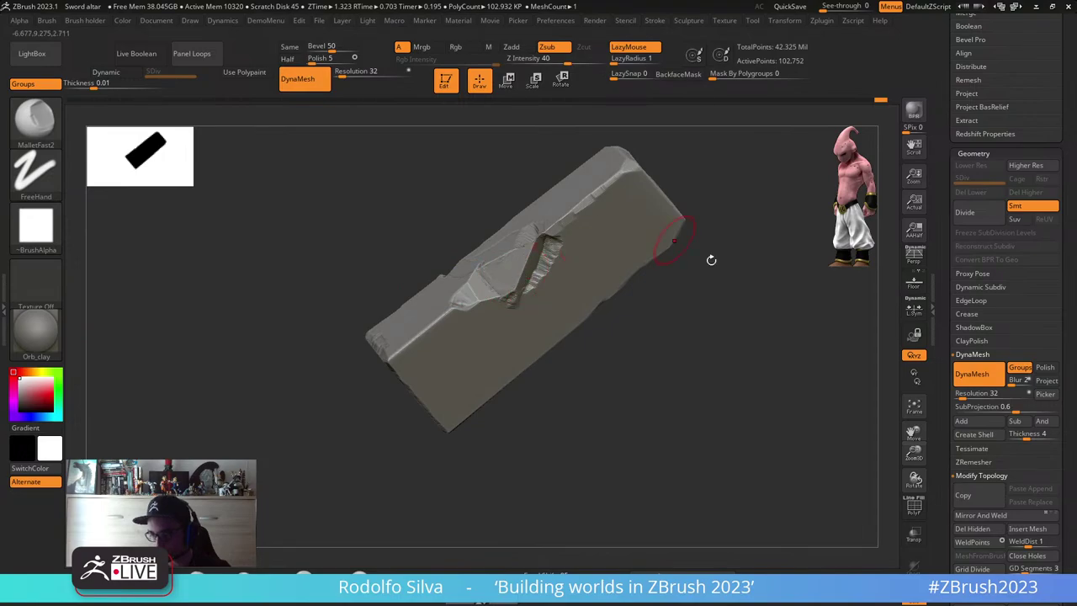
pyautogui.moveTo(739, 277); pyautogui.dragTo(732, 271, button='right')
pyautogui.keyDown('ctrl'); pyautogui.moveTo(730, 278); pyautogui.dragTo(694, 311); pyautogui.keyUp('ctrl')
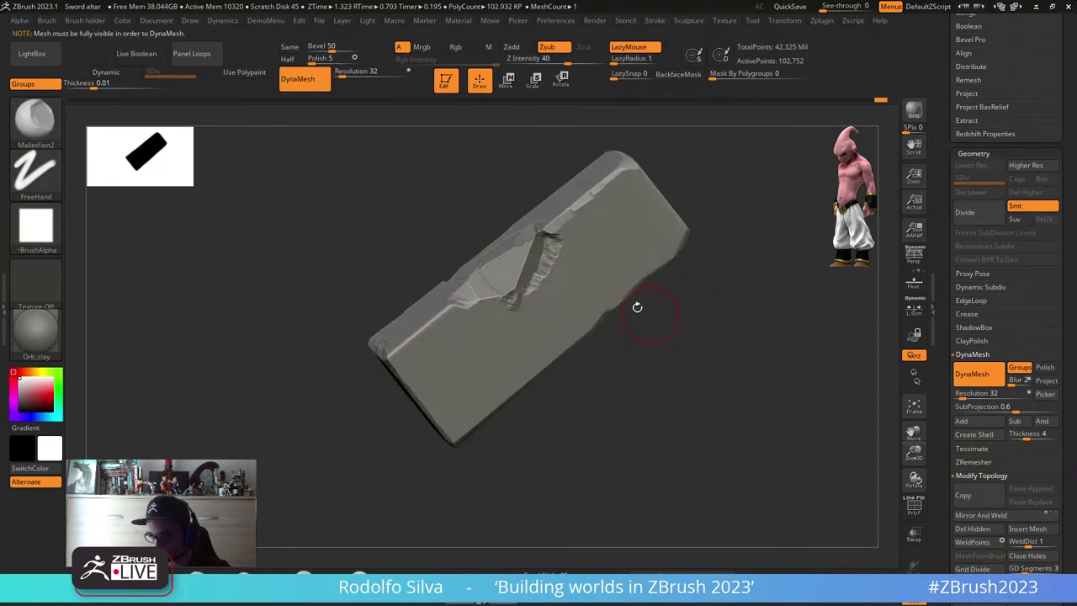
pyautogui.keyDown('shift'); pyautogui.moveTo(555, 235); pyautogui.dragTo(548, 286); pyautogui.keyUp('shift')
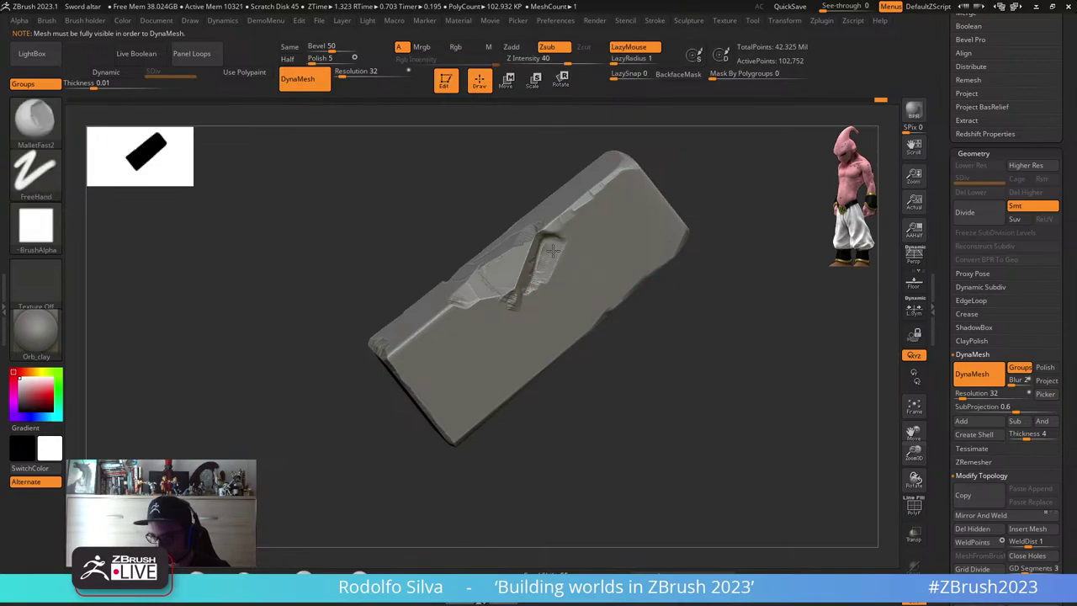
# - Carve a long tapering crack diagonally across the broad face and extend its upper end to the slab's long edge
pyautogui.moveTo(551, 259); pyautogui.dragTo(521, 343)
pyautogui.moveTo(646, 402)
pyautogui.mouseDown()
pyautogui.moveTo(606, 409)
pyautogui.moveTo(631, 402)
pyautogui.moveTo(701, 341)
pyautogui.mouseUp()
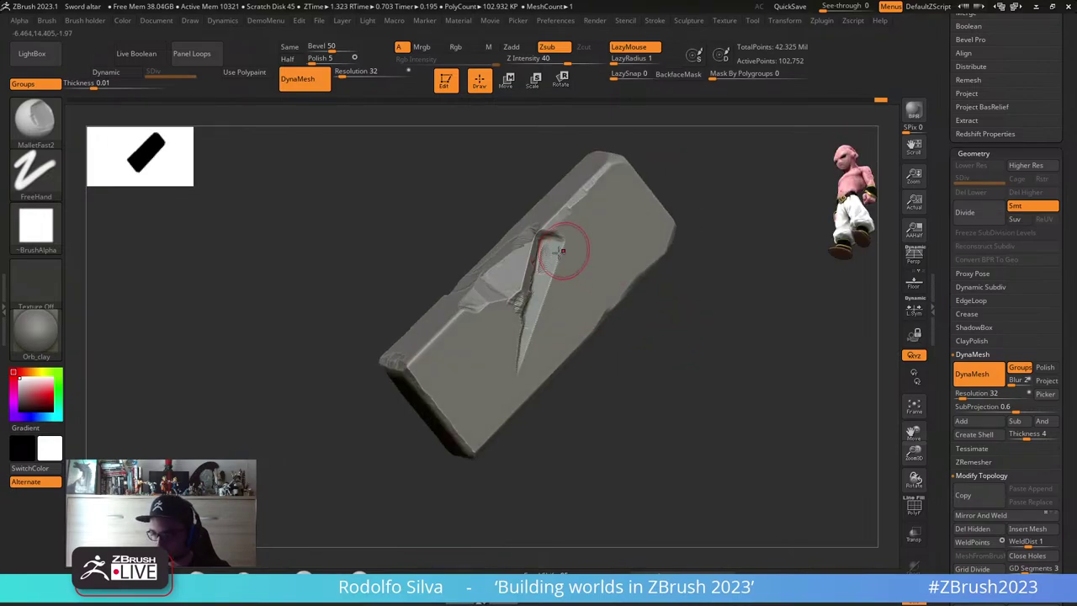
pyautogui.moveTo(554, 227); pyautogui.dragTo(566, 207)
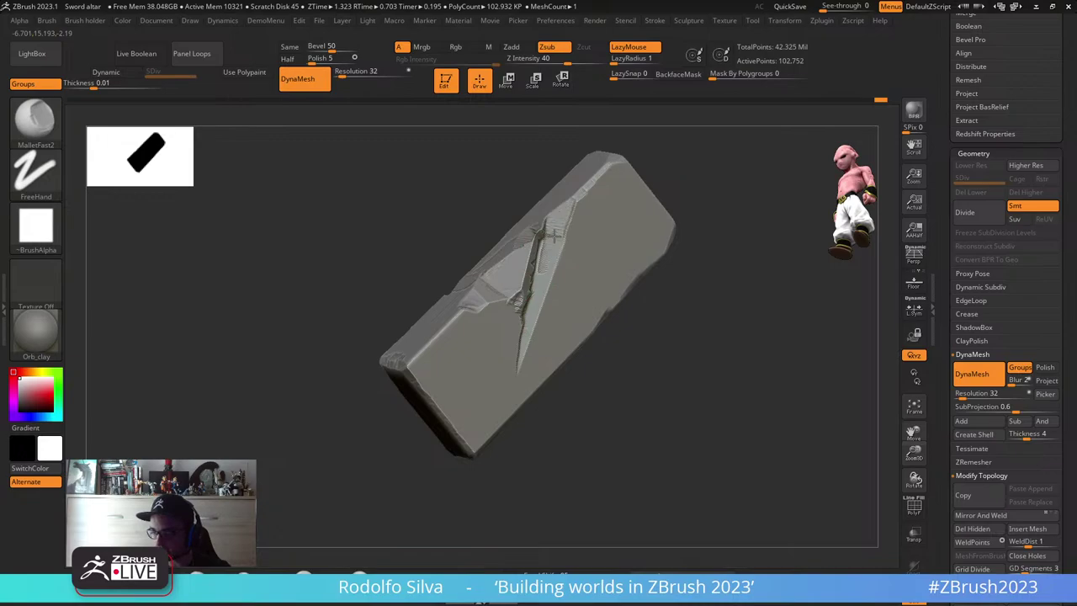
pyautogui.moveTo(692, 318)
pyautogui.mouseDown()
pyautogui.moveTo(713, 376)
pyautogui.moveTo(700, 328)
pyautogui.mouseUp()
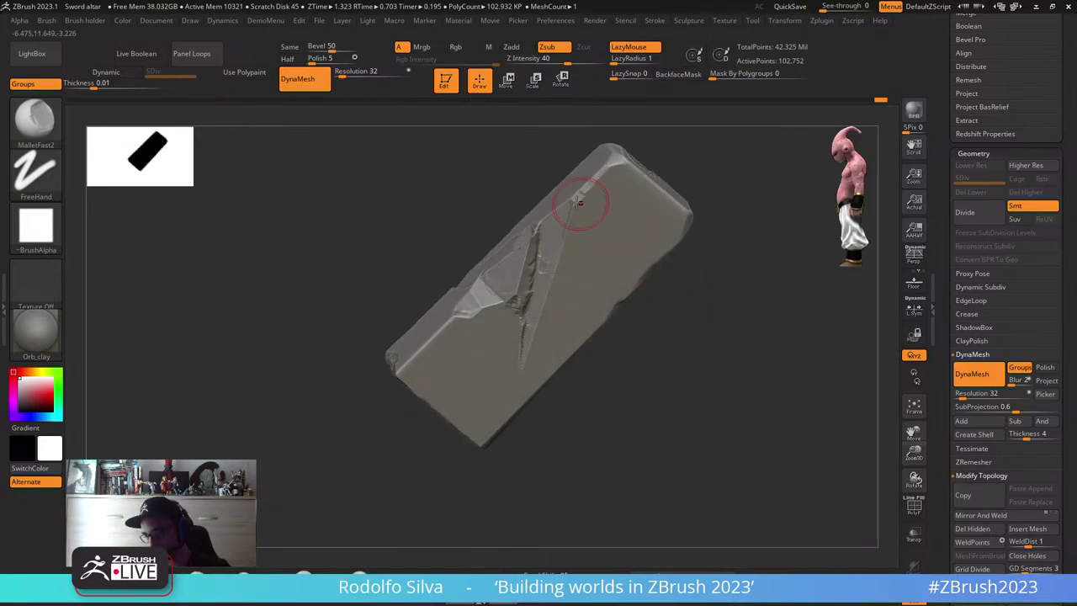
# - Chip the slab's long edge on both sides of the break and roughen the corner at its lower end
pyautogui.moveTo(578, 197); pyautogui.dragTo(611, 165)
pyautogui.moveTo(610, 165); pyautogui.dragTo(468, 312, button='right')
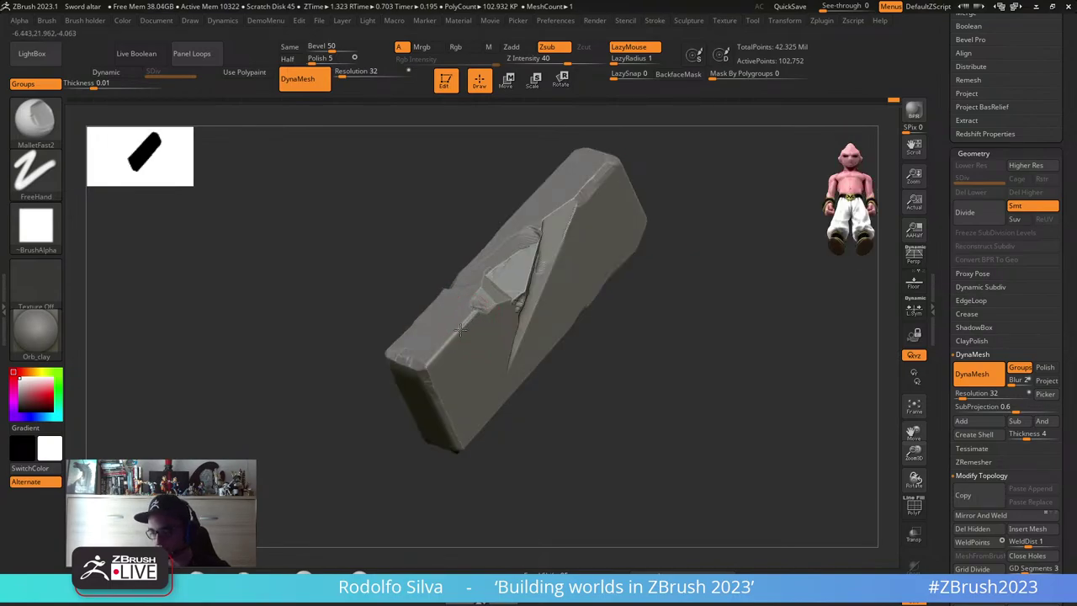
pyautogui.moveTo(465, 318)
pyautogui.mouseDown()
pyautogui.moveTo(447, 329)
pyautogui.moveTo(453, 339)
pyautogui.mouseUp()
pyautogui.moveTo(453, 338)
pyautogui.mouseDown(button='right')
pyautogui.moveTo(714, 377)
pyautogui.moveTo(719, 399)
pyautogui.moveTo(606, 351)
pyautogui.moveTo(632, 351)
pyautogui.moveTo(396, 356)
pyautogui.mouseUp(button='right')
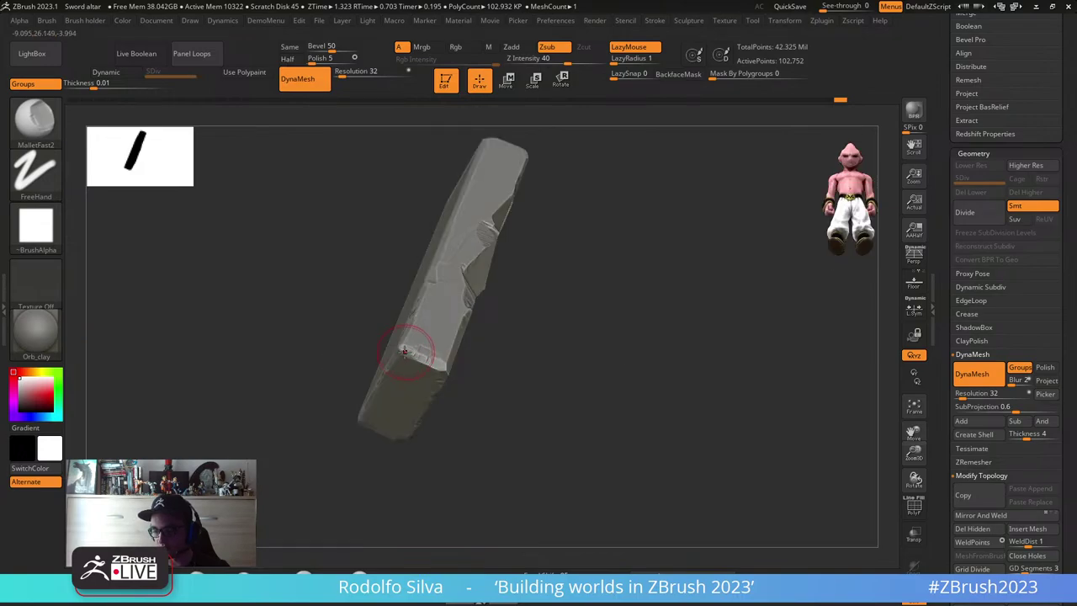
pyautogui.moveTo(480, 367)
pyautogui.mouseDown(button='right')
pyautogui.moveTo(501, 367)
pyautogui.moveTo(401, 352)
pyautogui.moveTo(615, 307)
pyautogui.moveTo(615, 370)
pyautogui.moveTo(560, 356)
pyautogui.moveTo(582, 360)
pyautogui.mouseUp(button='right')
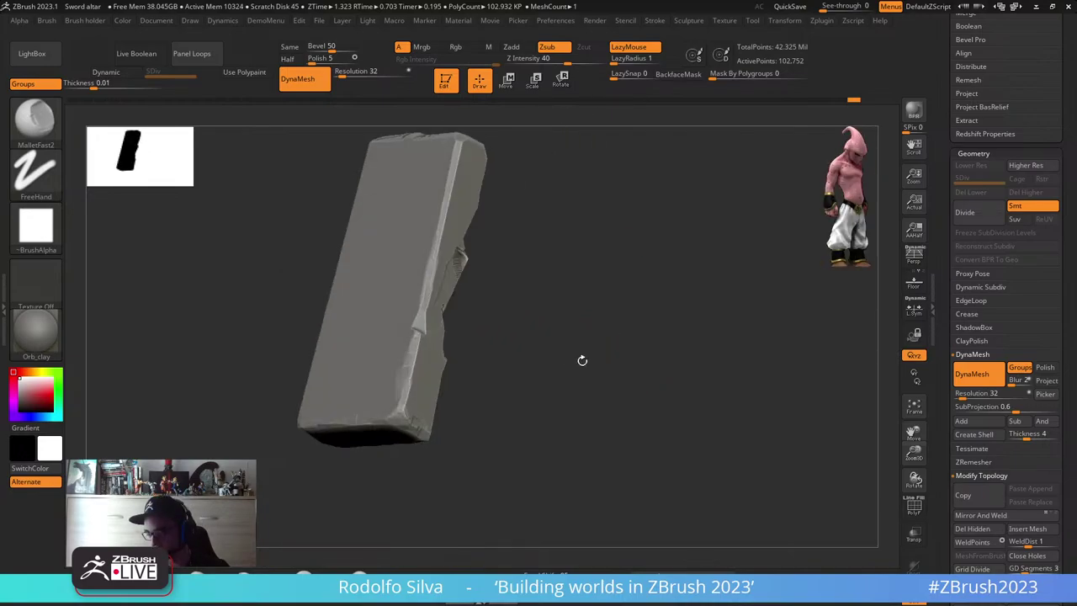
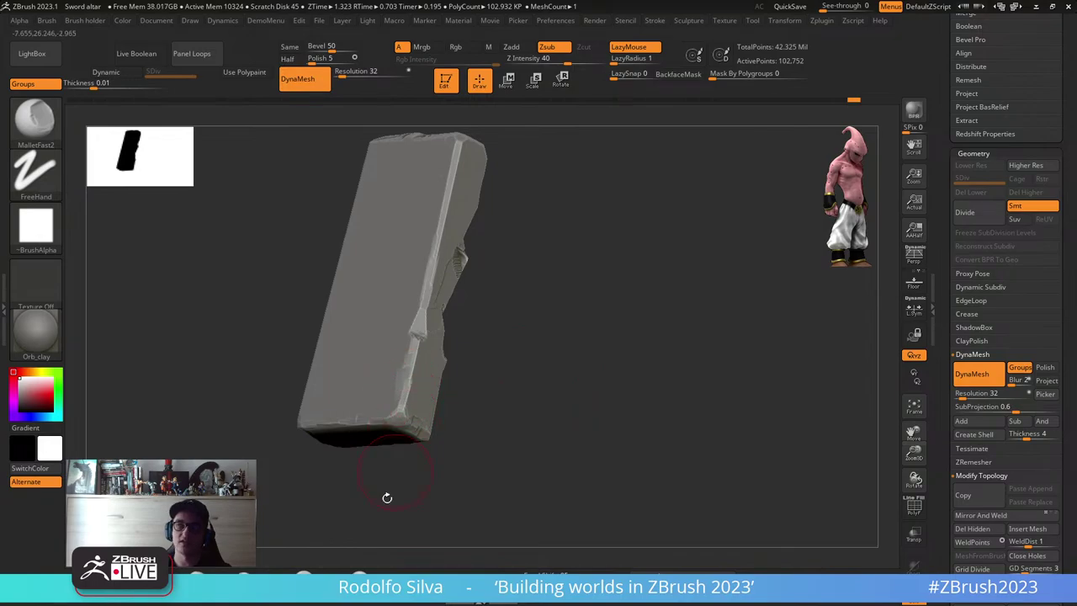
# - Bring back all hidden slabs and review the complete rock pillar from several sides
pyautogui.hotkey('ctrl', 'shift')
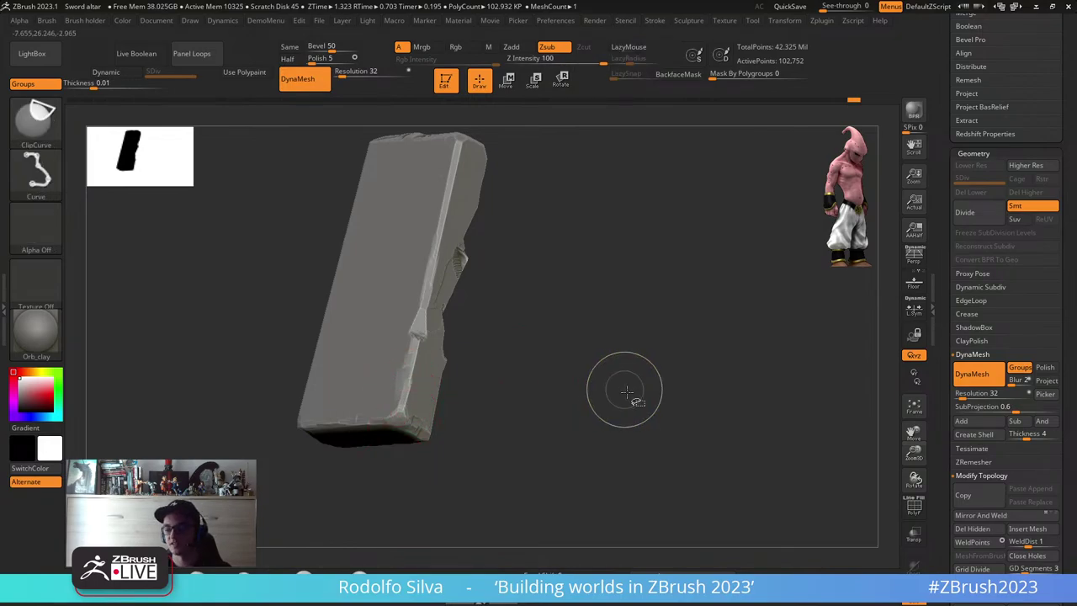
pyautogui.keyDown('ctrl'); pyautogui.keyDown('shift'); pyautogui.click(627, 391); pyautogui.keyUp('shift'); pyautogui.keyUp('ctrl')
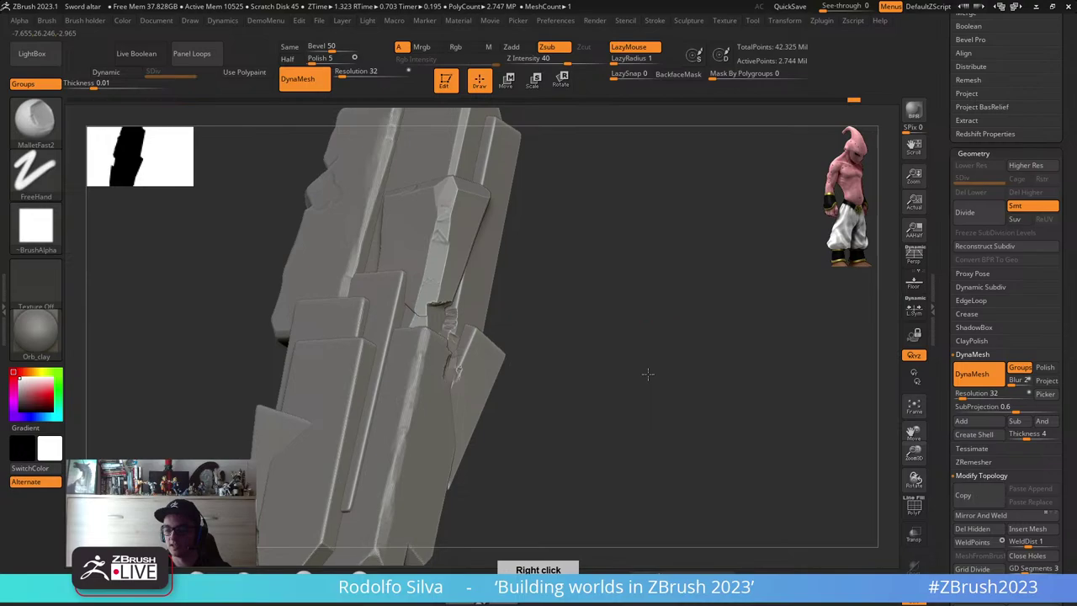
pyautogui.keyDown('shift'); pyautogui.moveTo(648, 374); pyautogui.dragTo(649, 399, button='right'); pyautogui.keyUp('shift')
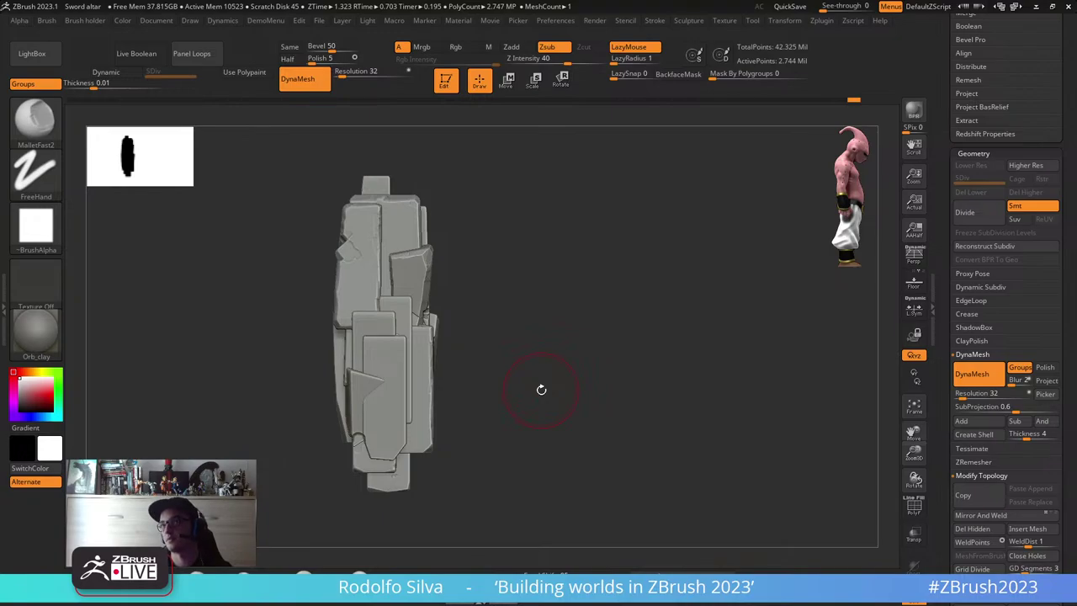
pyautogui.moveTo(541, 389)
pyautogui.mouseDown()
pyautogui.moveTo(555, 396)
pyautogui.moveTo(541, 401)
pyautogui.mouseUp()
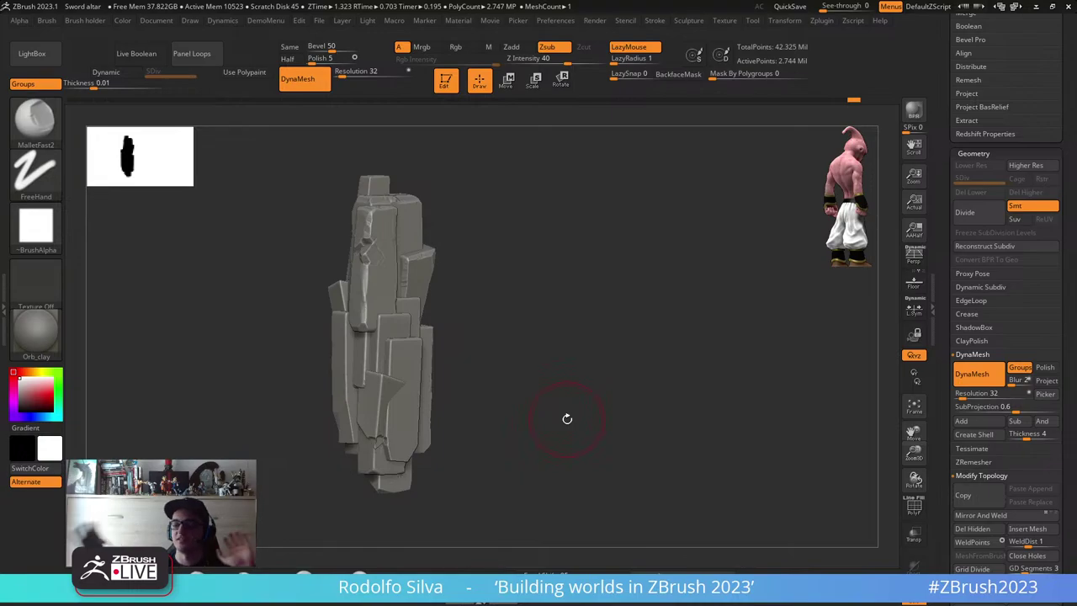
pyautogui.moveTo(515, 401)
pyautogui.mouseDown()
pyautogui.moveTo(558, 384)
pyautogui.moveTo(589, 417)
pyautogui.moveTo(516, 405)
pyautogui.mouseUp()
# - Mask everything except the narrow slab at the pillar's lower outer side and chip along its long edge with MalletFast2
pyautogui.press('w')
pyautogui.keyDown('ctrl'); pyautogui.click(449, 414); pyautogui.keyUp('ctrl')
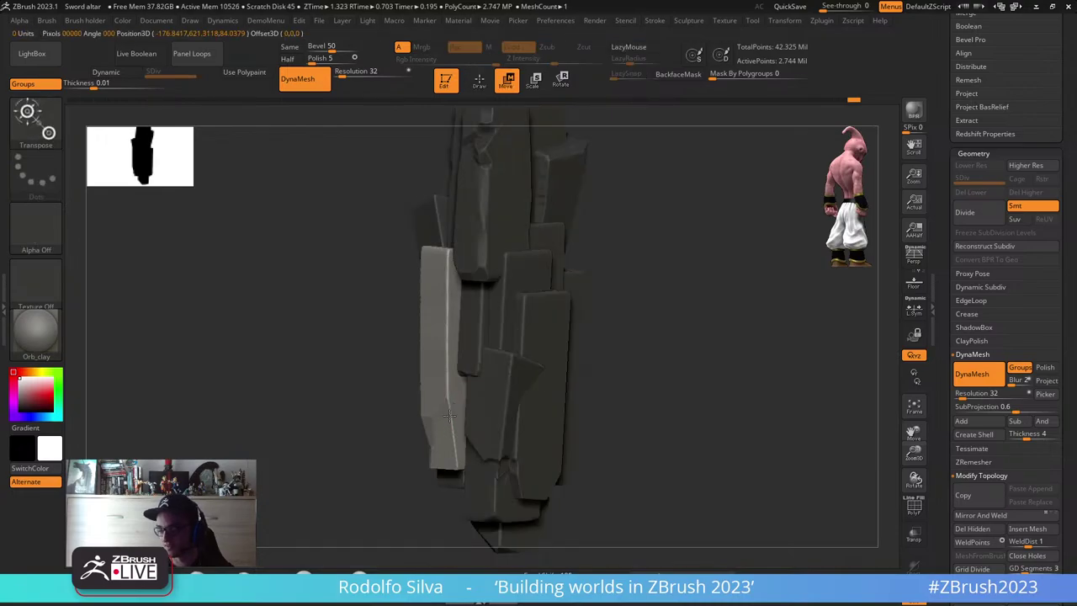
pyautogui.press('q')
pyautogui.moveTo(622, 383)
pyautogui.mouseDown()
pyautogui.moveTo(709, 365)
pyautogui.moveTo(639, 361)
pyautogui.moveTo(636, 372)
pyautogui.mouseUp()
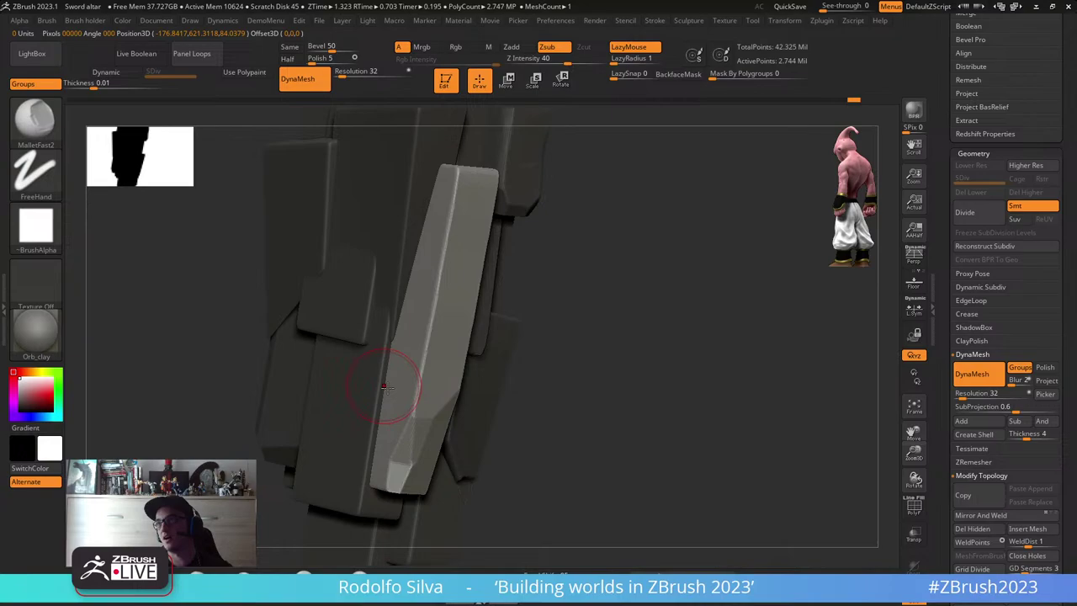
pyautogui.keyDown('alt'); pyautogui.moveTo(434, 378); pyautogui.dragTo(451, 437, button='right'); pyautogui.keyUp('alt')
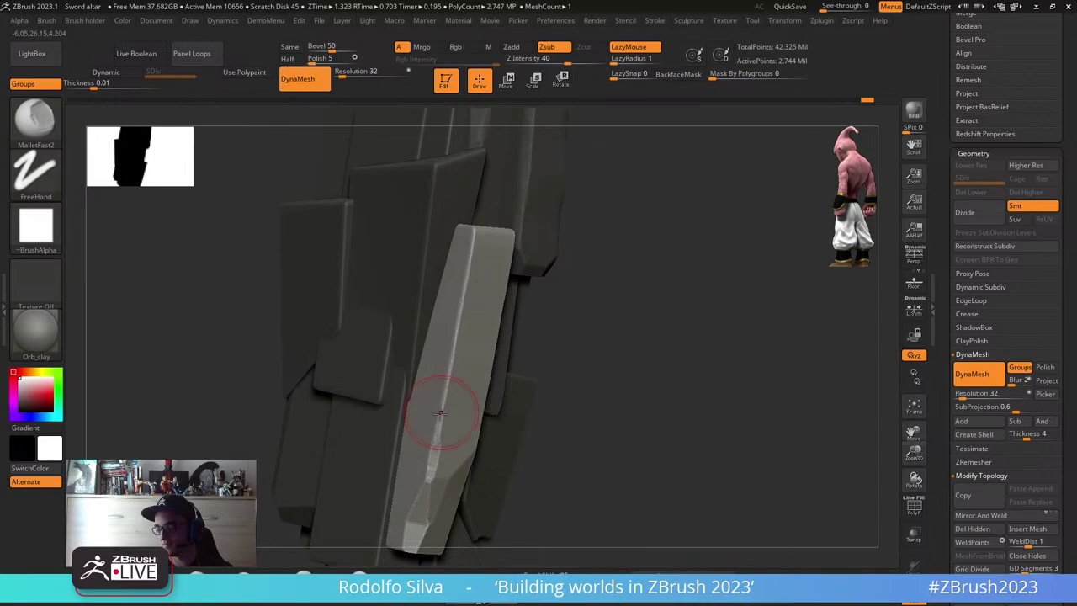
pyautogui.moveTo(440, 412); pyautogui.dragTo(475, 240)
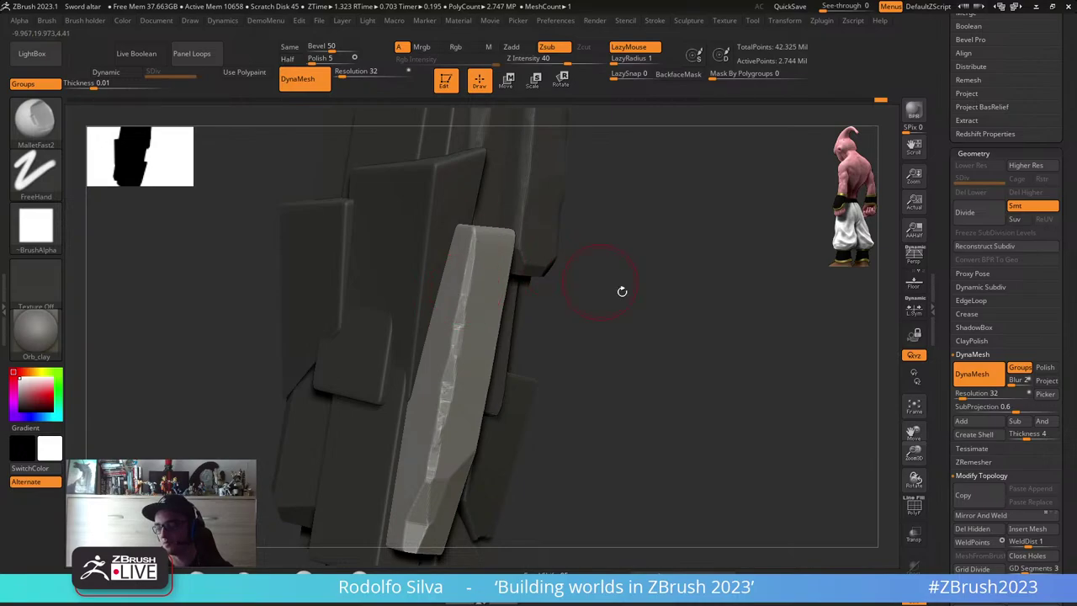
# - Isolate the narrow slab and chip the edge and corner of its upper end
pyautogui.moveTo(621, 291); pyautogui.dragTo(458, 221)
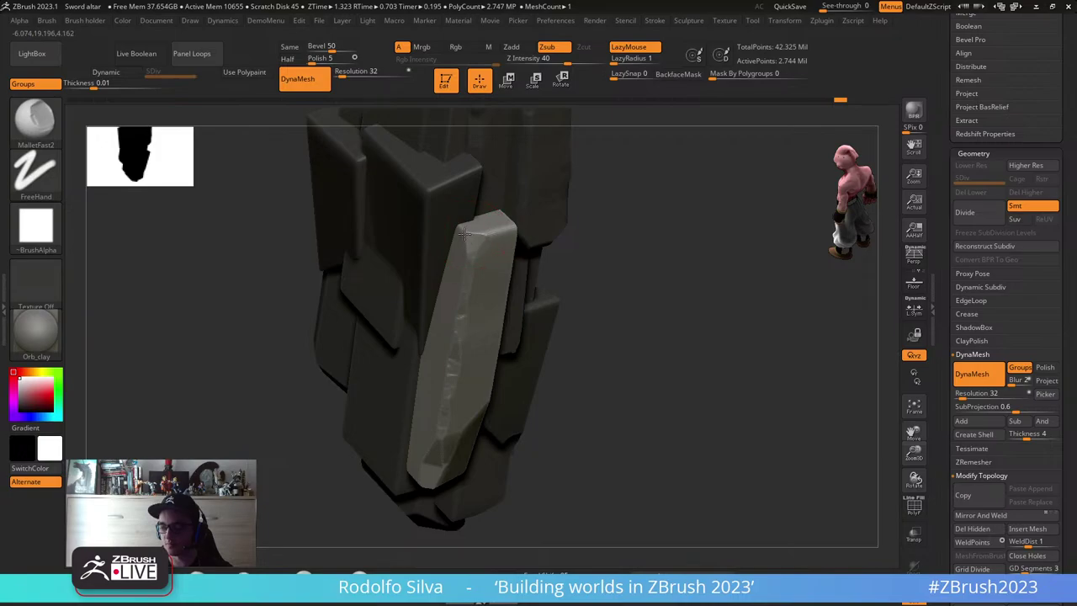
pyautogui.hotkey('ctrl', 'shift')
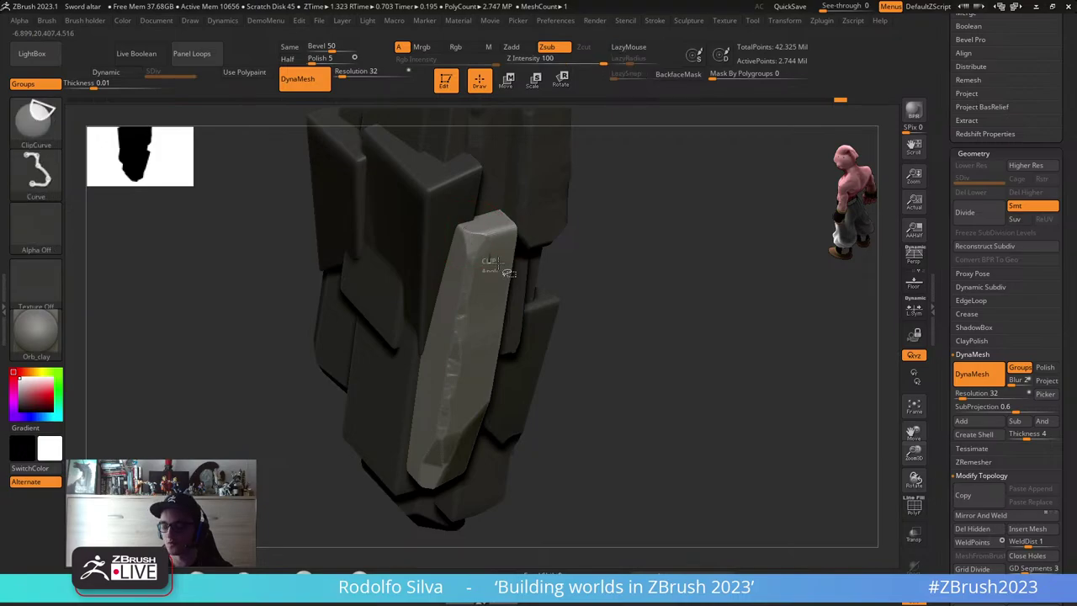
pyautogui.keyDown('ctrl'); pyautogui.keyDown('shift'); pyautogui.click(502, 271); pyautogui.keyUp('shift'); pyautogui.keyUp('ctrl')
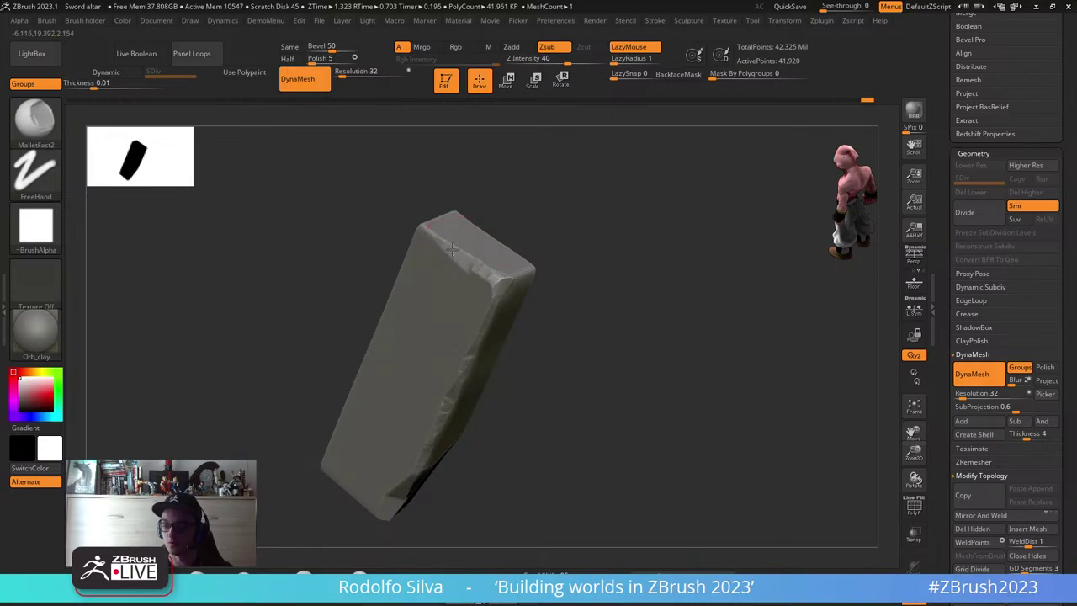
pyautogui.moveTo(469, 166)
pyautogui.mouseDown()
pyautogui.moveTo(594, 327)
pyautogui.moveTo(580, 328)
pyautogui.moveTo(480, 241)
pyautogui.mouseUp()
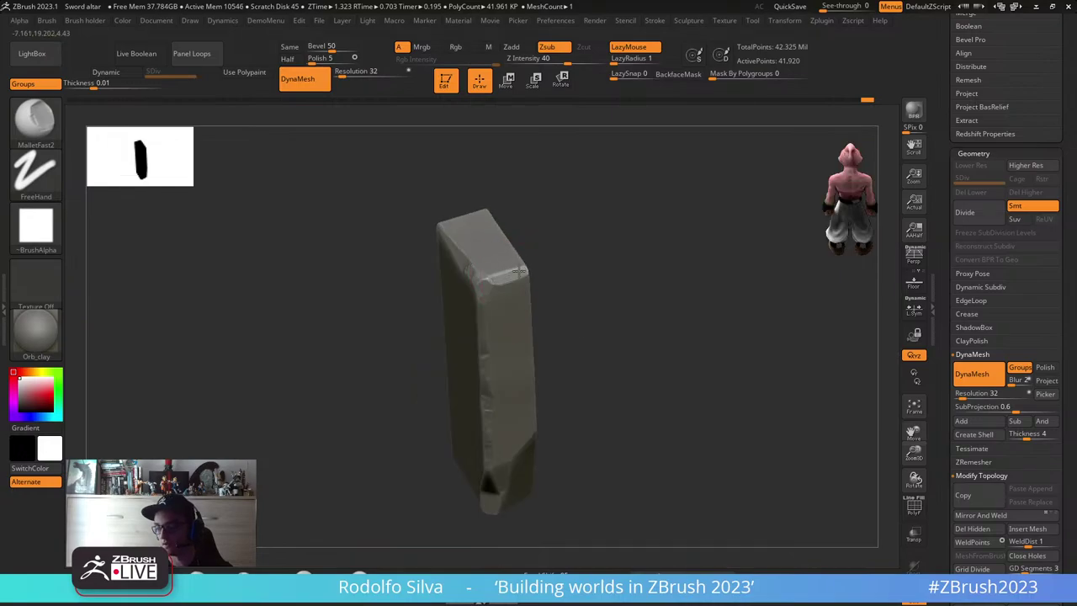
pyautogui.keyDown('ctrl'); pyautogui.keyDown('shift'); pyautogui.click(619, 309); pyautogui.keyUp('shift'); pyautogui.keyUp('ctrl')
# - Chip the opposite corner and adjoining edges of the slab's upper end, and bring back the rest of the pillar
pyautogui.moveTo(637, 311); pyautogui.dragTo(664, 281)
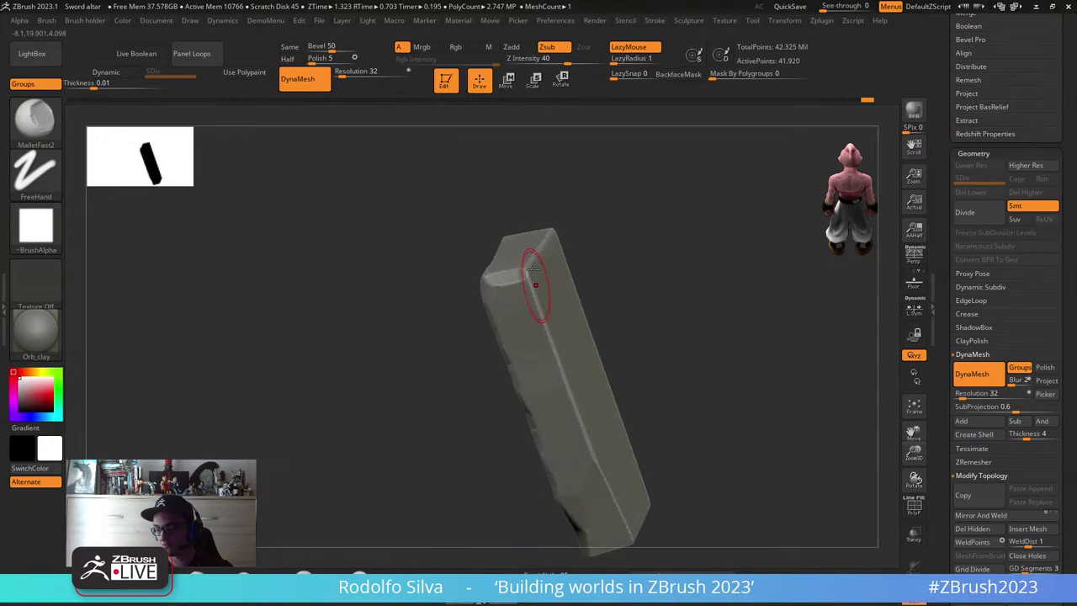
pyautogui.moveTo(531, 276); pyautogui.dragTo(496, 276)
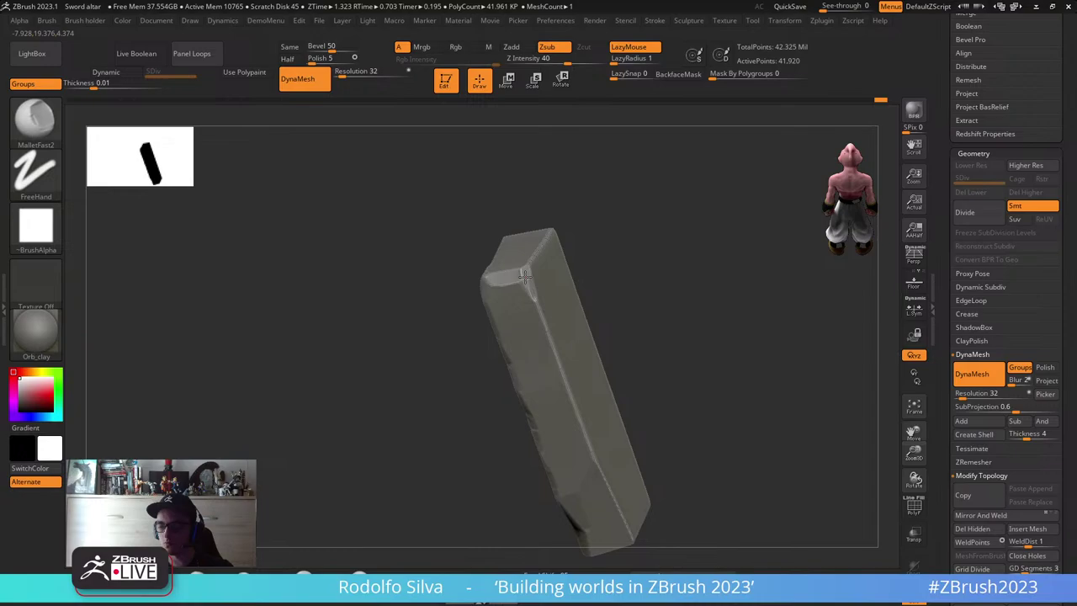
pyautogui.moveTo(632, 227); pyautogui.dragTo(627, 316)
pyautogui.moveTo(534, 264)
pyautogui.mouseDown()
pyautogui.moveTo(534, 290)
pyautogui.moveTo(537, 277)
pyautogui.mouseUp()
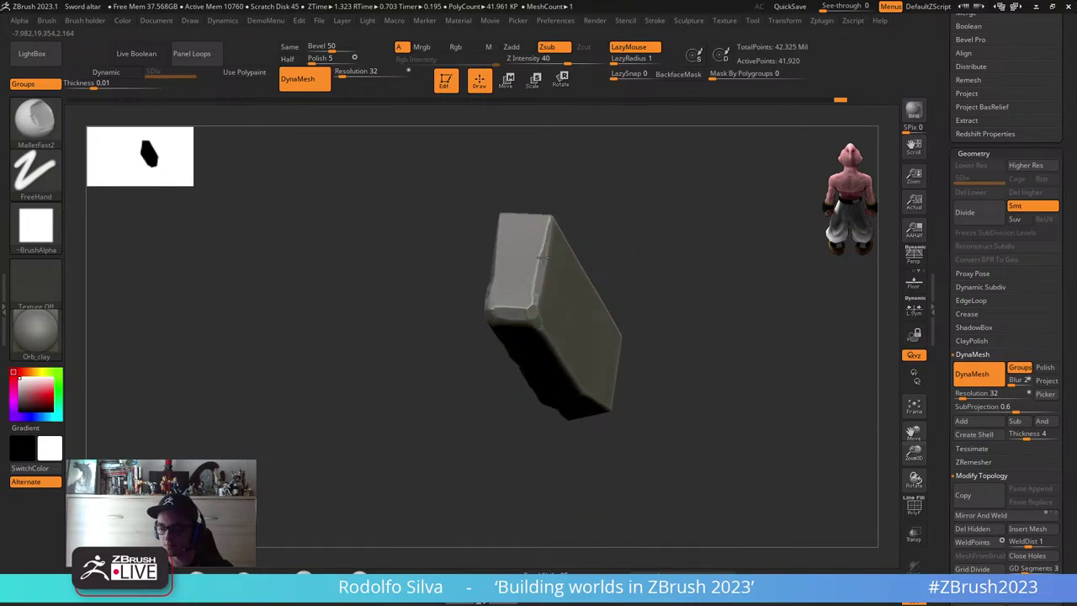
pyautogui.moveTo(543, 258); pyautogui.dragTo(543, 211, button='right')
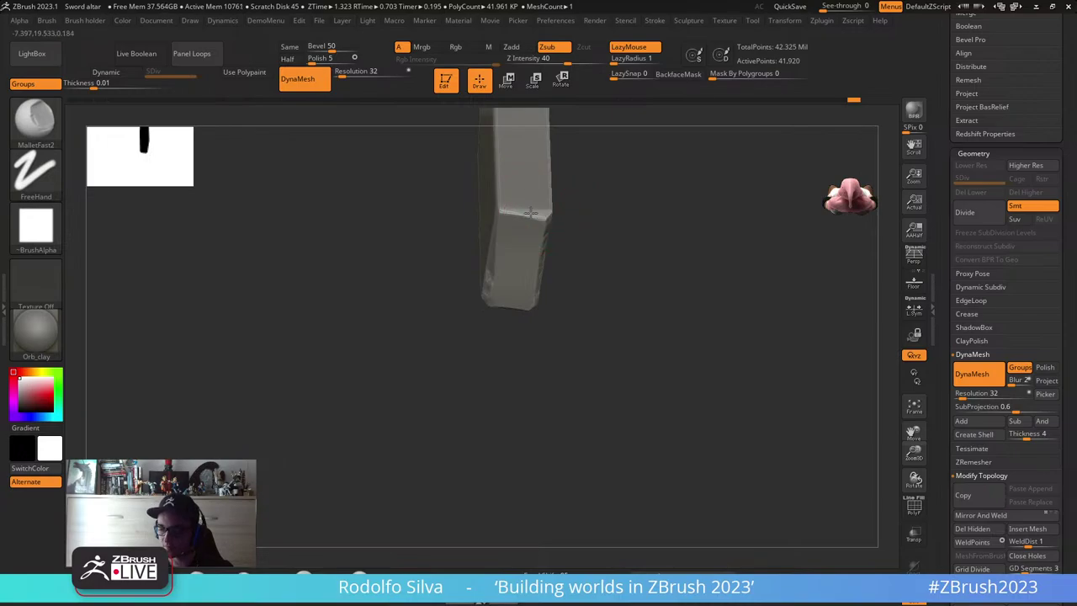
pyautogui.moveTo(530, 213); pyautogui.dragTo(524, 344, button='right')
# - Mask everything except the recessed inner slab and chip the lower end and long edge of its exposed strip
pyautogui.press('w')
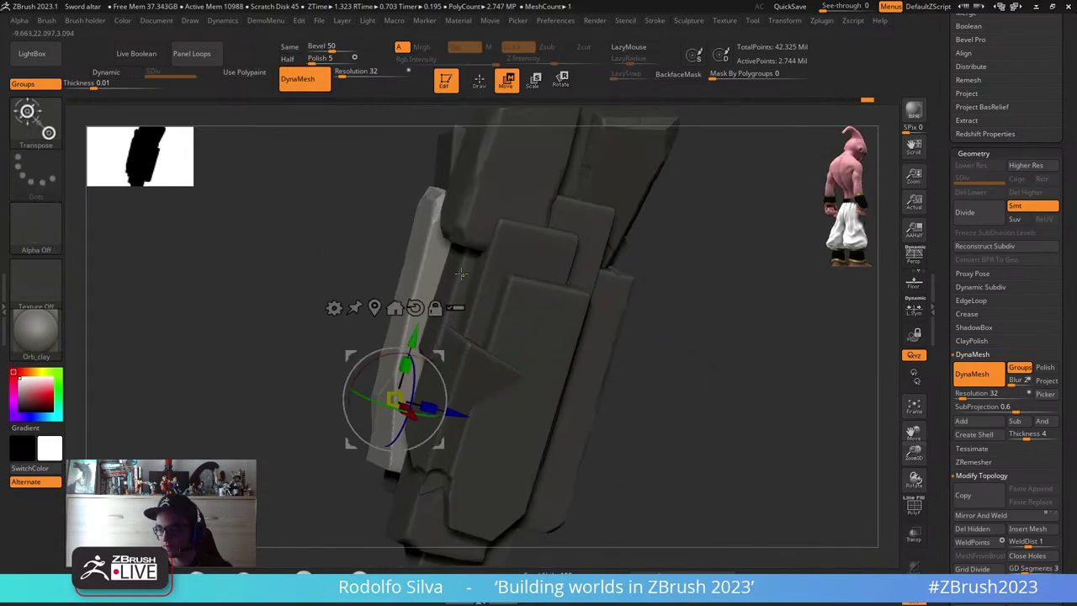
pyautogui.keyDown('alt'); pyautogui.click(456, 269); pyautogui.keyUp('alt')
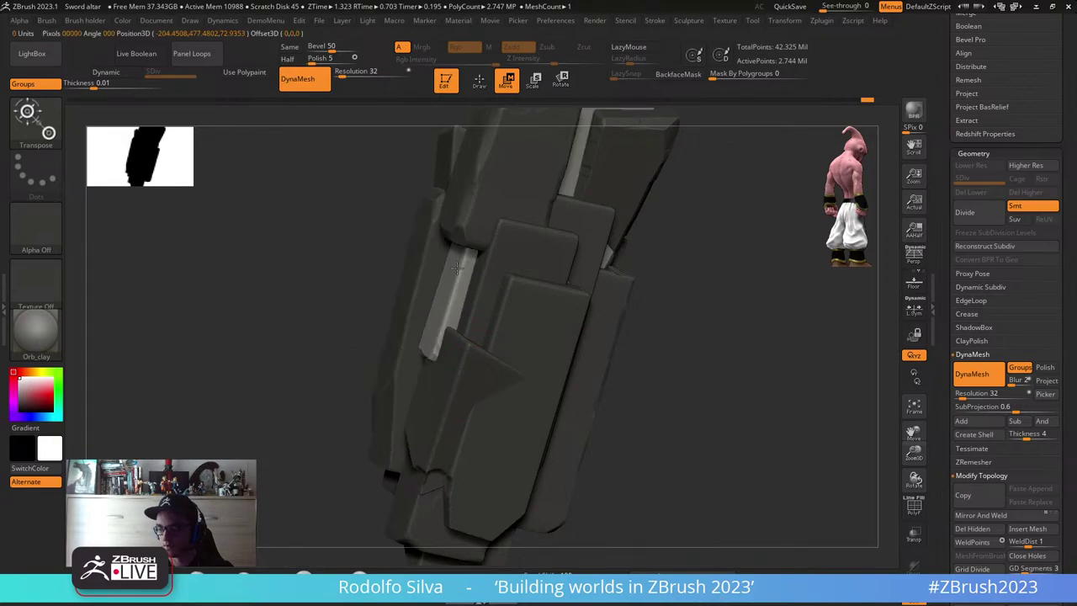
pyautogui.press('q')
pyautogui.moveTo(664, 283)
pyautogui.mouseDown(button='right')
pyautogui.moveTo(689, 320)
pyautogui.moveTo(732, 330)
pyautogui.moveTo(755, 269)
pyautogui.moveTo(755, 223)
pyautogui.mouseUp(button='right')
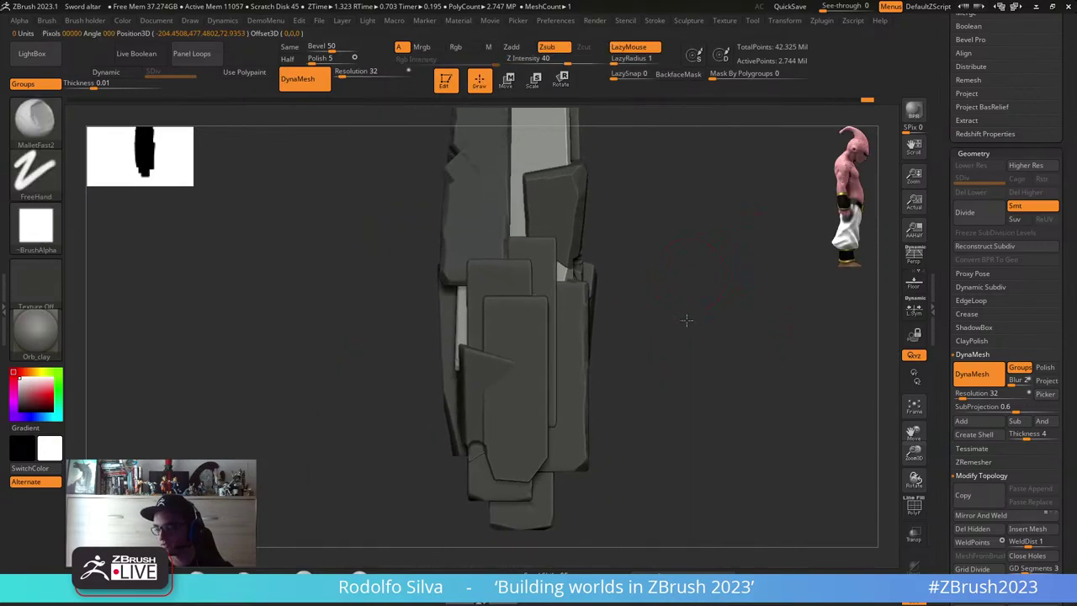
pyautogui.moveTo(686, 319)
pyautogui.mouseDown(button='right')
pyautogui.moveTo(682, 361)
pyautogui.moveTo(703, 376)
pyautogui.moveTo(682, 344)
pyautogui.mouseUp(button='right')
pyautogui.press('w')
pyautogui.keyDown('alt'); pyautogui.moveTo(505, 392); pyautogui.dragTo(554, 387); pyautogui.keyUp('alt')
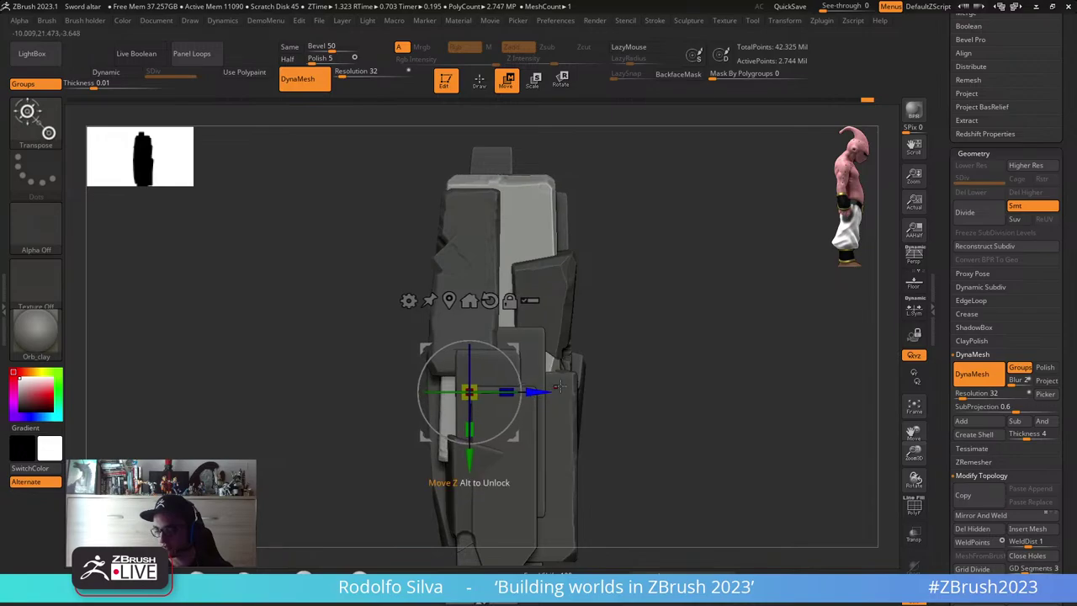
pyautogui.press('q')
pyautogui.moveTo(618, 364)
pyautogui.mouseDown(button='right')
pyautogui.moveTo(716, 337)
pyautogui.moveTo(692, 347)
pyautogui.mouseUp(button='right')
pyautogui.keyDown('ctrl'); pyautogui.moveTo(691, 346); pyautogui.dragTo(693, 396, button='right'); pyautogui.keyUp('ctrl')
pyautogui.moveTo(408, 413); pyautogui.dragTo(406, 415)
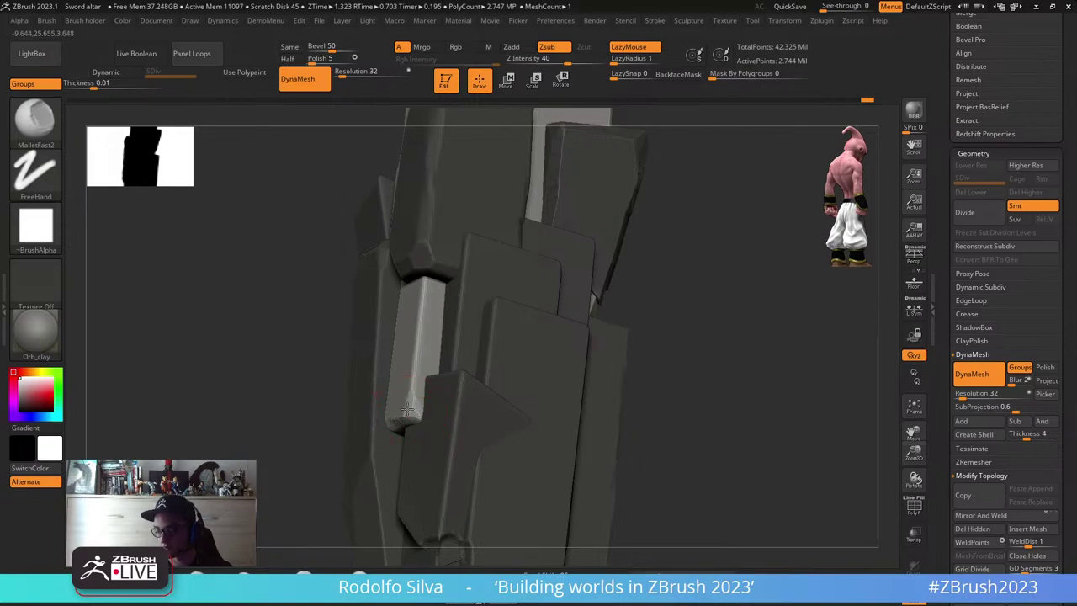
pyautogui.moveTo(407, 410); pyautogui.dragTo(420, 311)
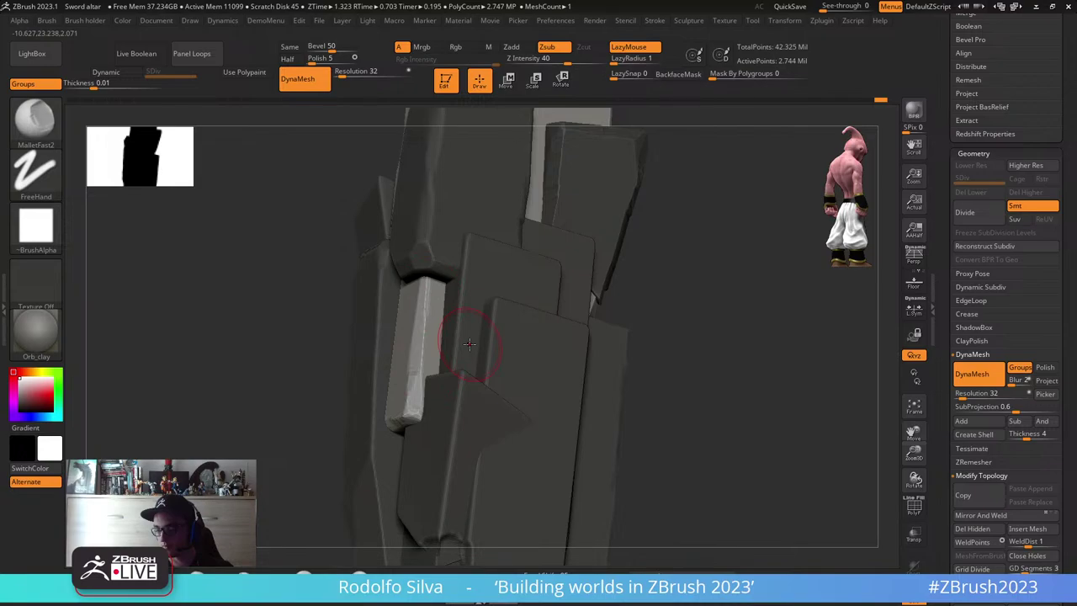
pyautogui.moveTo(673, 340); pyautogui.dragTo(640, 344)
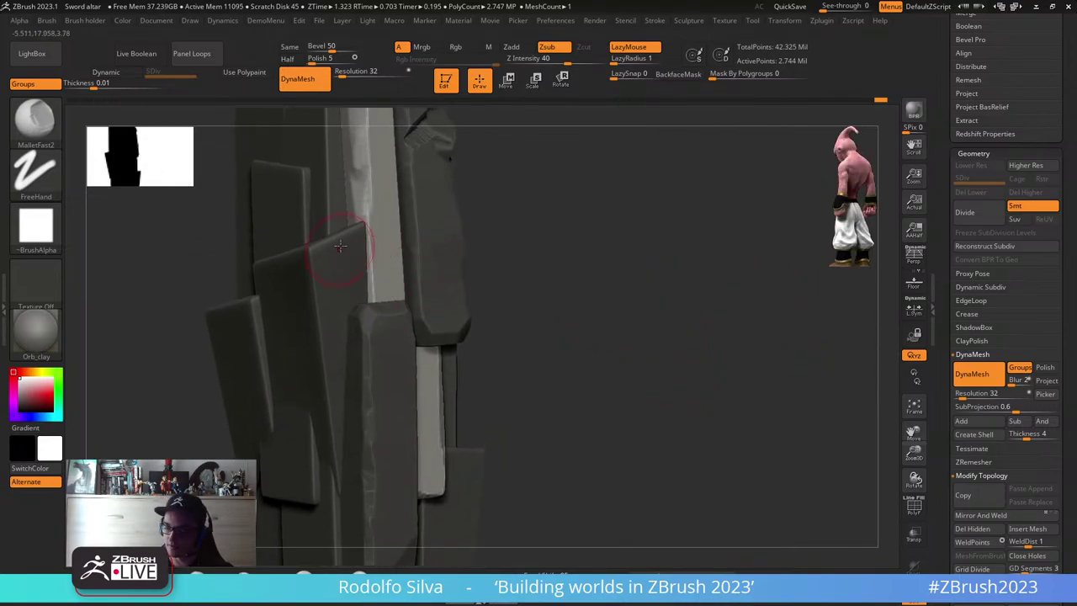
pyautogui.moveTo(381, 281); pyautogui.dragTo(377, 248)
pyautogui.hotkey('ctrl', 'z')
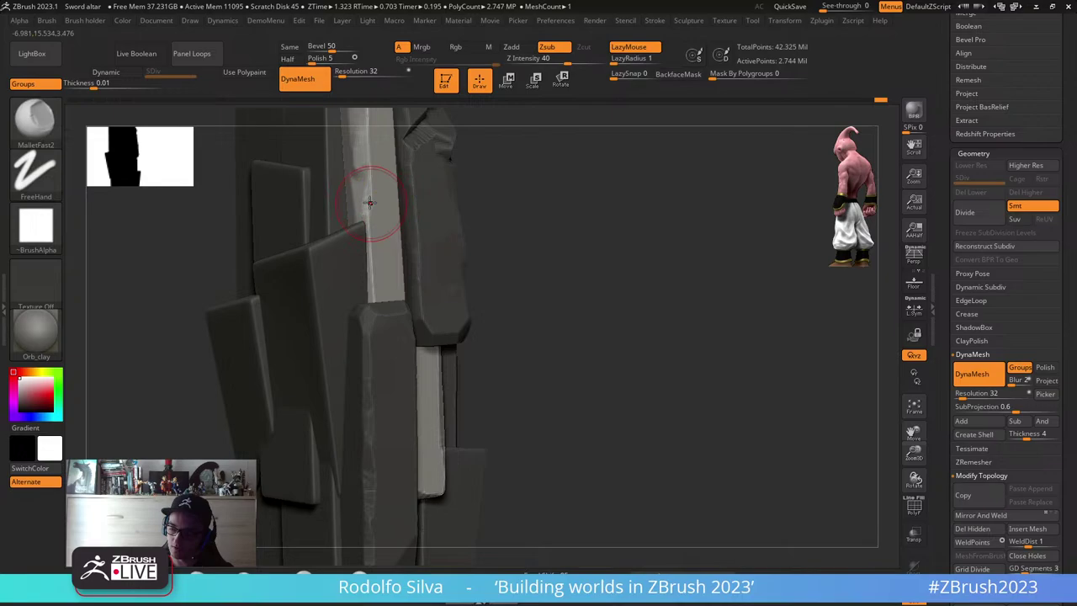
# - Mask everything except the slanted-top slab and pull its upper corner outward with an enlarged MoveInfiniteDepth brush
pyautogui.moveTo(581, 281)
pyautogui.mouseDown(button='right')
pyautogui.moveTo(533, 283)
pyautogui.moveTo(656, 284)
pyautogui.moveTo(597, 266)
pyautogui.moveTo(585, 274)
pyautogui.mouseUp(button='right')
pyautogui.press('w')
pyautogui.keyDown('ctrl'); pyautogui.click(334, 337); pyautogui.keyUp('ctrl')
pyautogui.press('q')
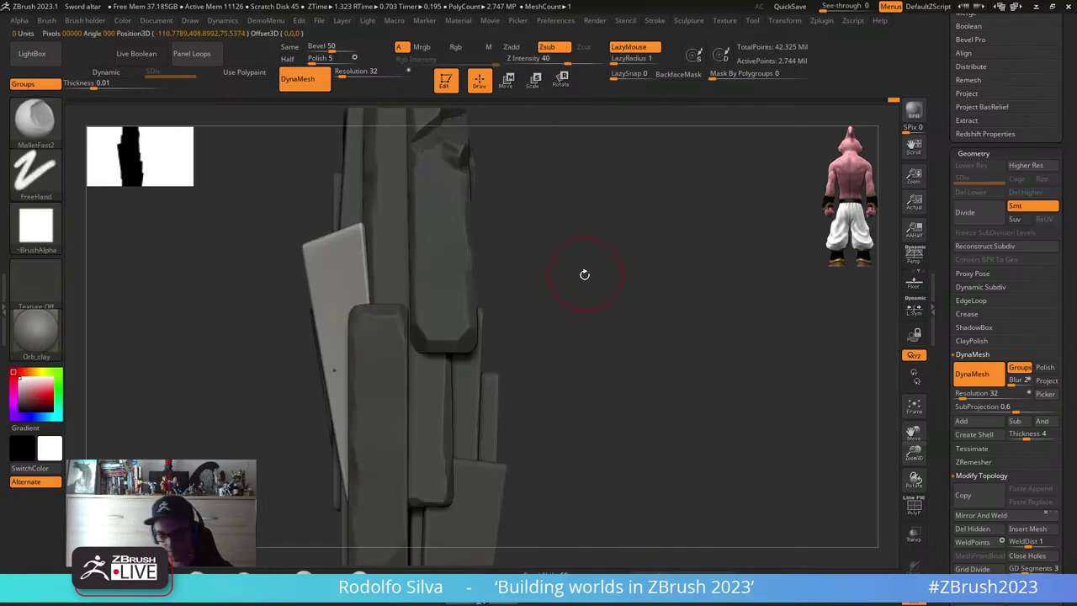
pyautogui.press('b')
pyautogui.press('m')
pyautogui.press('i')
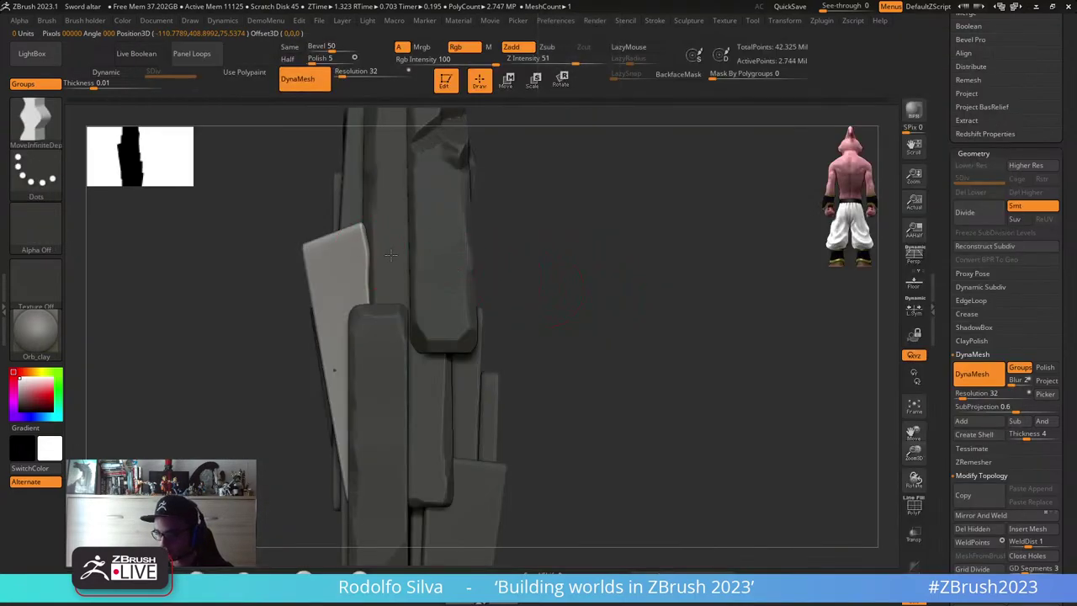
pyautogui.press('s')
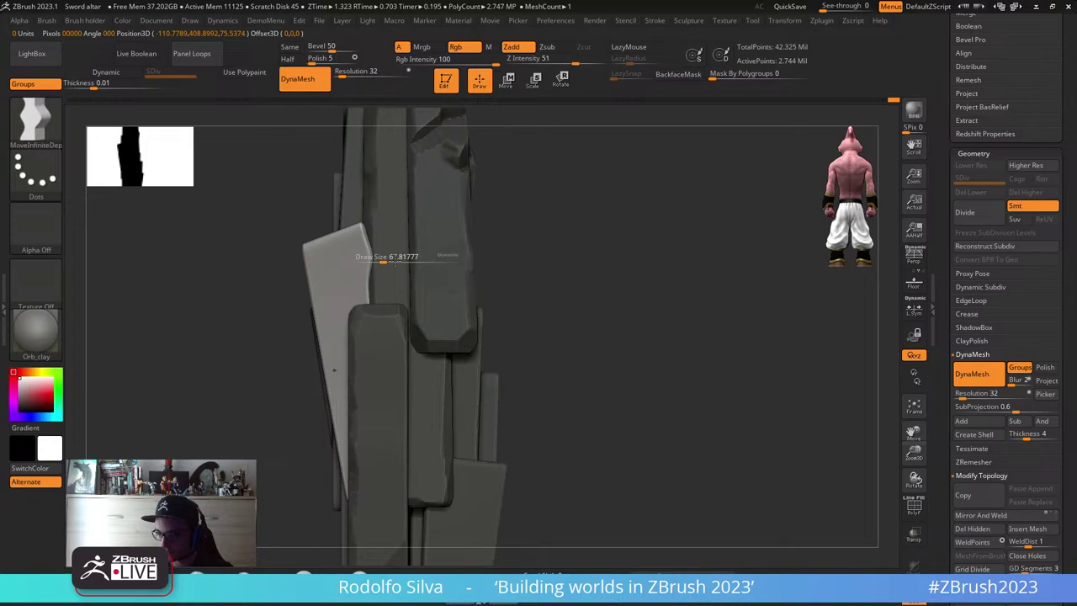
pyautogui.press('s')
pyautogui.moveTo(389, 250)
pyautogui.mouseDown()
pyautogui.moveTo(371, 237)
pyautogui.moveTo(376, 216)
pyautogui.mouseUp()
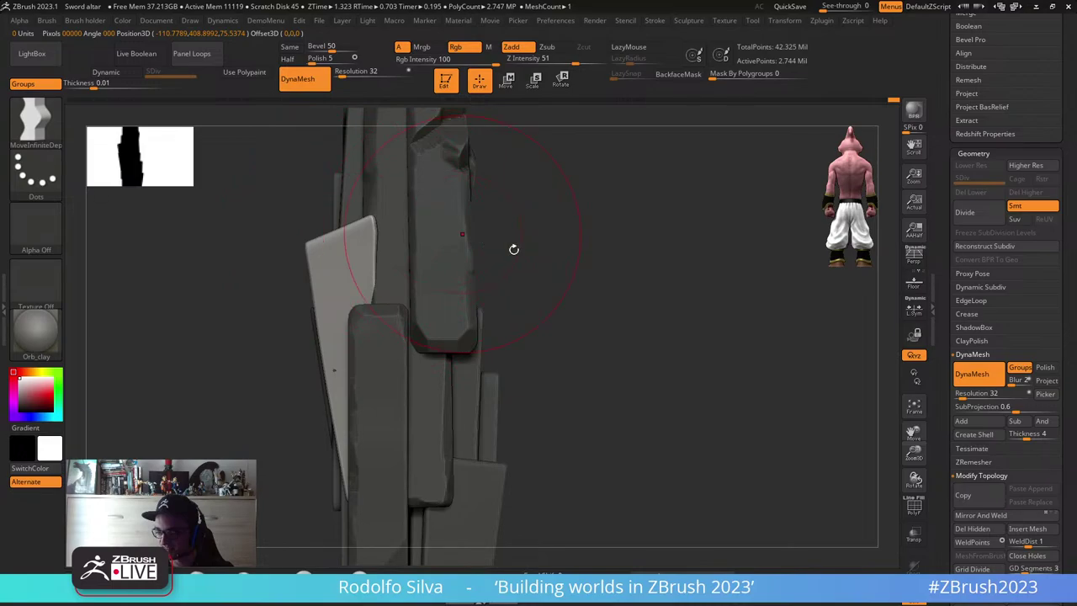
# - Reshape the slanted-top slab's long tapering side edge so it runs straighter towards its lower tip
pyautogui.moveTo(513, 249); pyautogui.dragTo(396, 278)
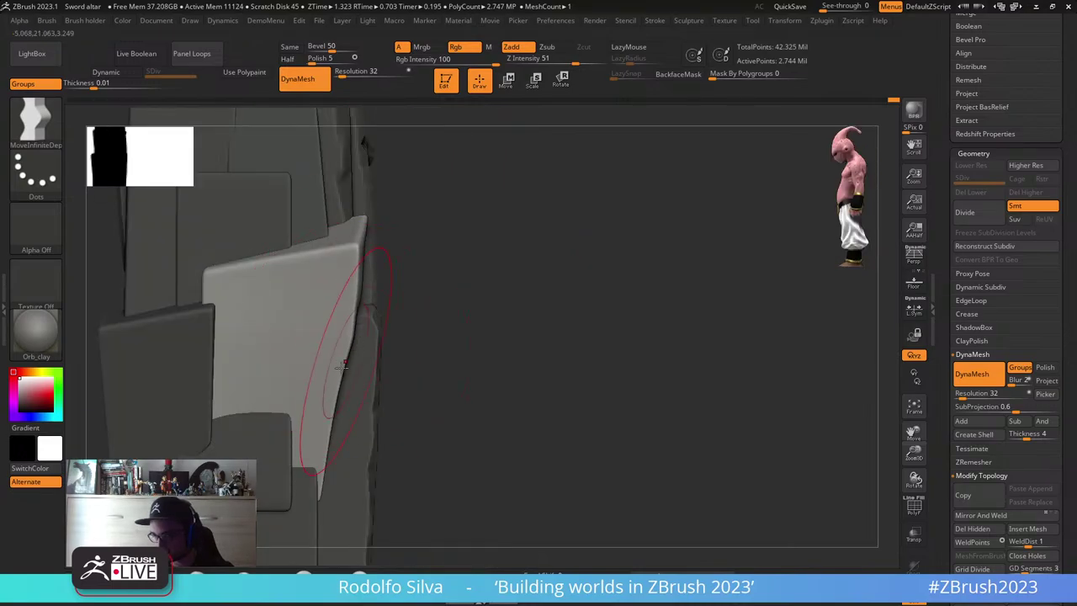
pyautogui.moveTo(343, 364); pyautogui.dragTo(341, 429)
pyautogui.moveTo(534, 370)
pyautogui.keyDown('alt'); pyautogui.mouseDown()
pyautogui.moveTo(531, 312)
pyautogui.moveTo(557, 288)
pyautogui.mouseUp(); pyautogui.keyUp('alt')
pyautogui.click(36, 118)
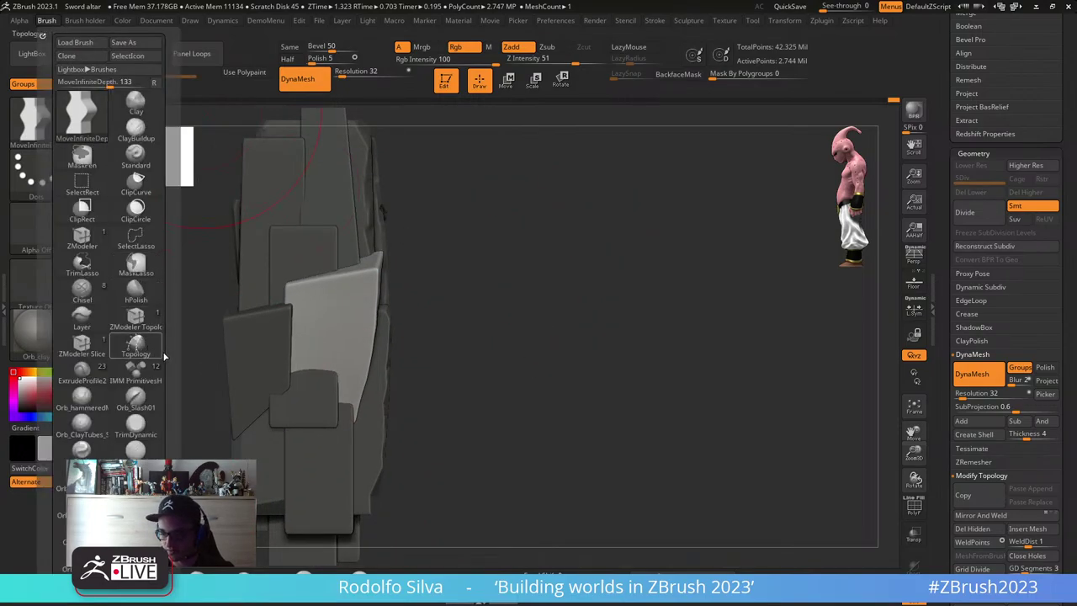
pyautogui.scroll(-10, 164, 357)
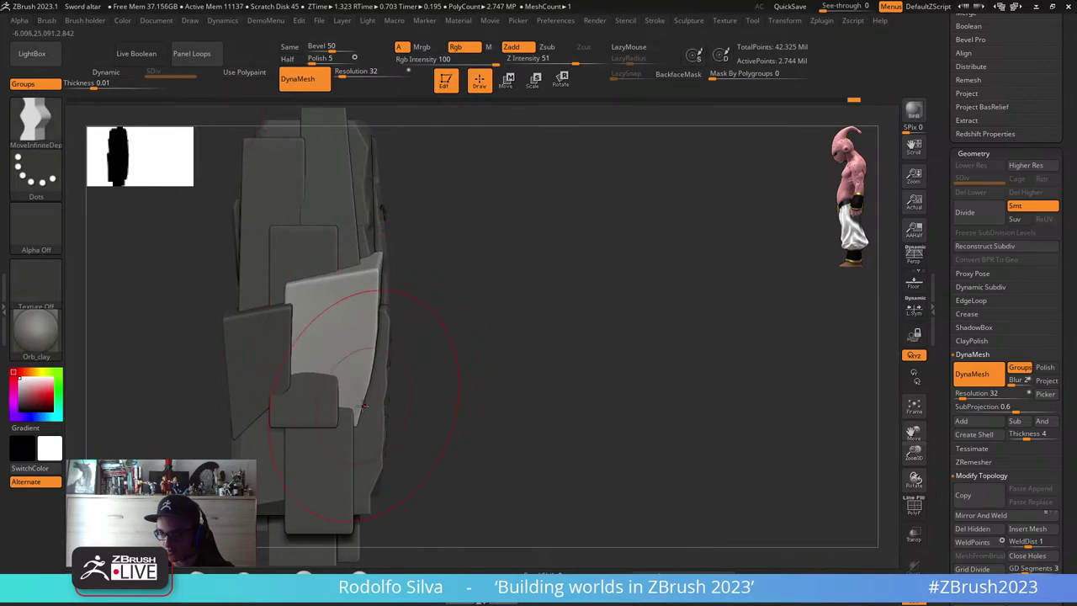
pyautogui.moveTo(370, 336)
pyautogui.mouseDown()
pyautogui.moveTo(379, 303)
pyautogui.moveTo(372, 353)
pyautogui.mouseUp()
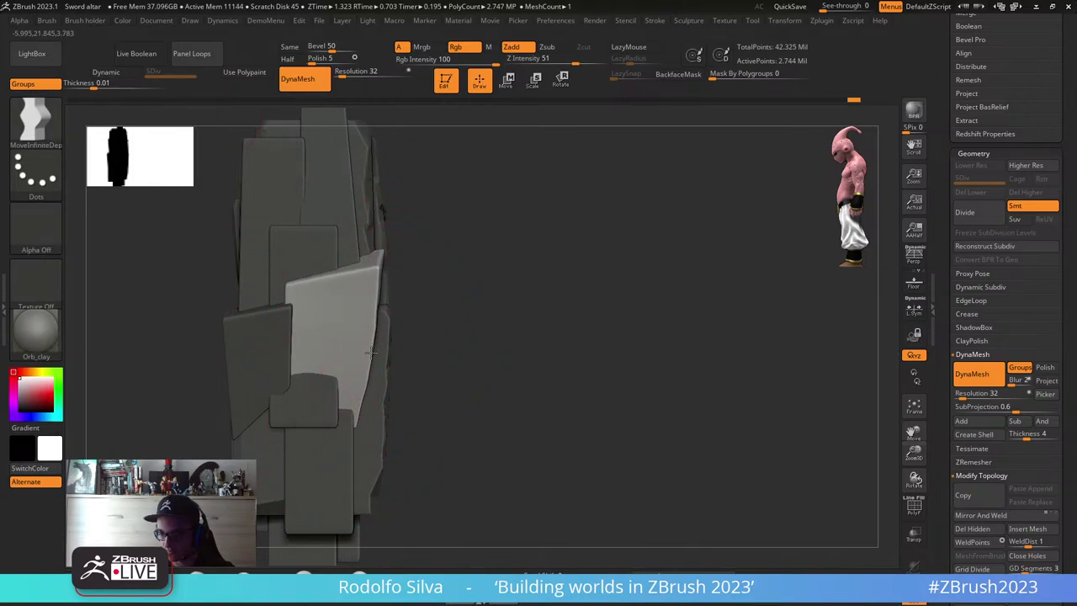
pyautogui.moveTo(473, 310); pyautogui.dragTo(541, 329)
# - Mask everything but the slanted-top slab again and switch to the MalletFast2 brush, framing its outer vertical edge
pyautogui.press('w')
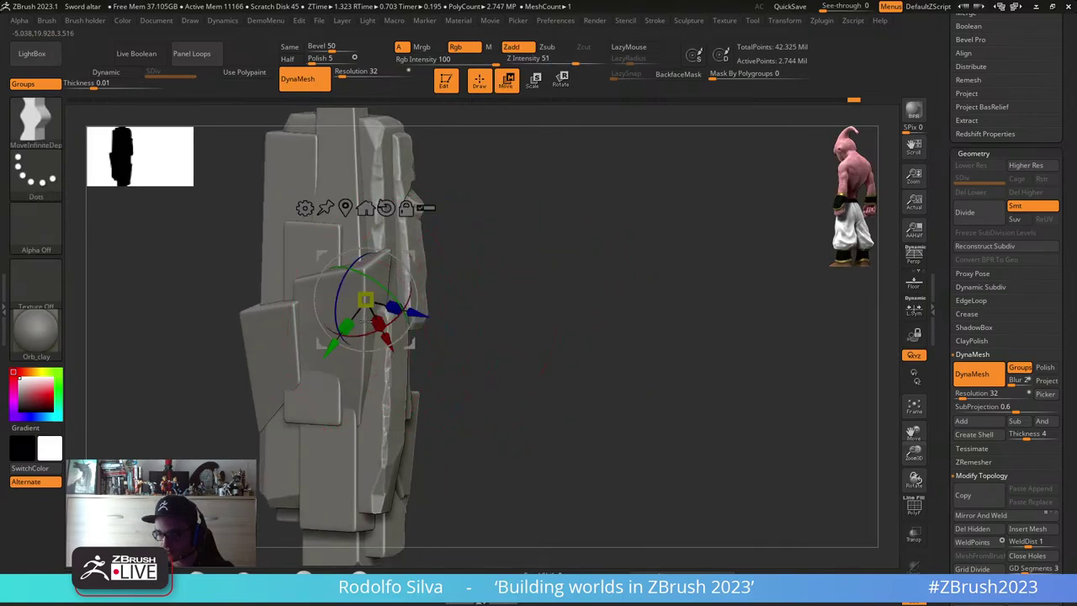
pyautogui.keyDown('ctrl'); pyautogui.click(352, 344); pyautogui.keyUp('ctrl')
pyautogui.keyDown('ctrl'); pyautogui.moveTo(527, 339); pyautogui.dragTo(529, 373, button='right'); pyautogui.keyUp('ctrl')
pyautogui.press('q')
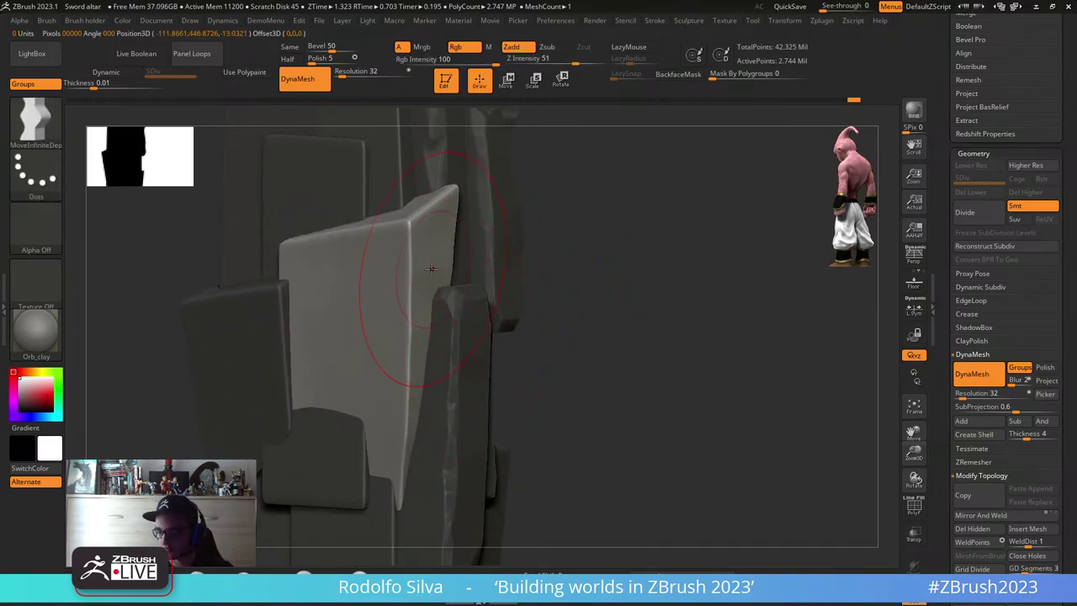
pyautogui.press('b')
pyautogui.press('m')
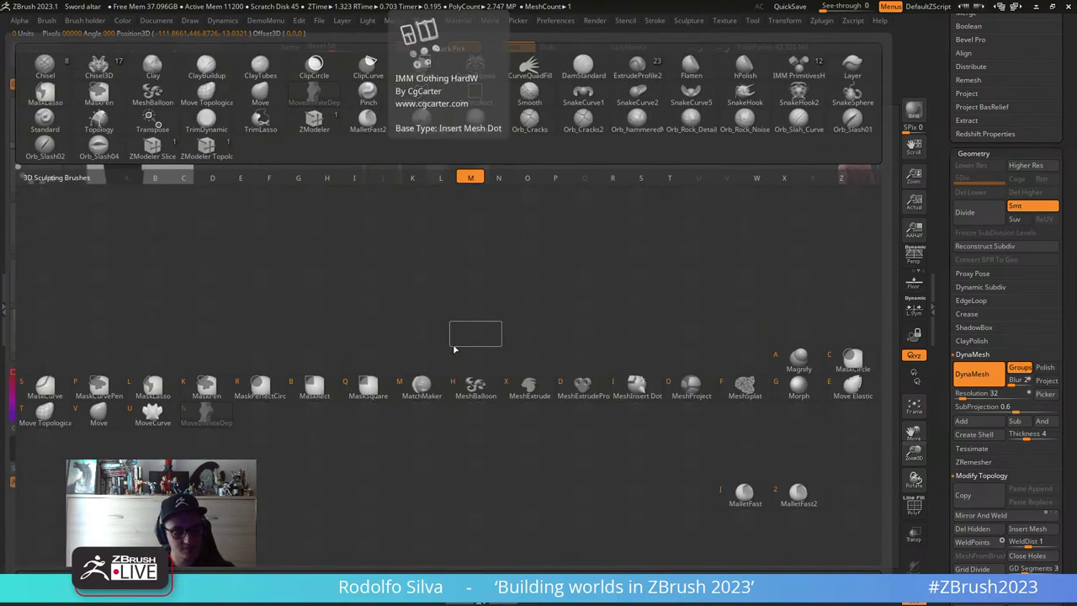
pyautogui.press('2')
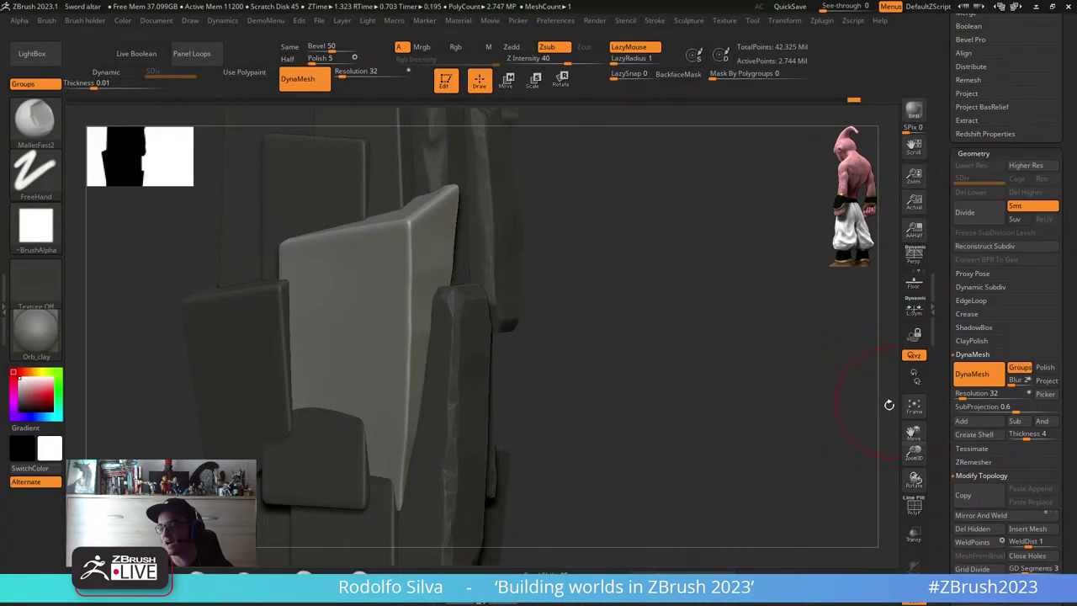
pyautogui.moveTo(853, 408)
pyautogui.mouseDown()
pyautogui.moveTo(833, 413)
pyautogui.moveTo(817, 384)
pyautogui.mouseUp()
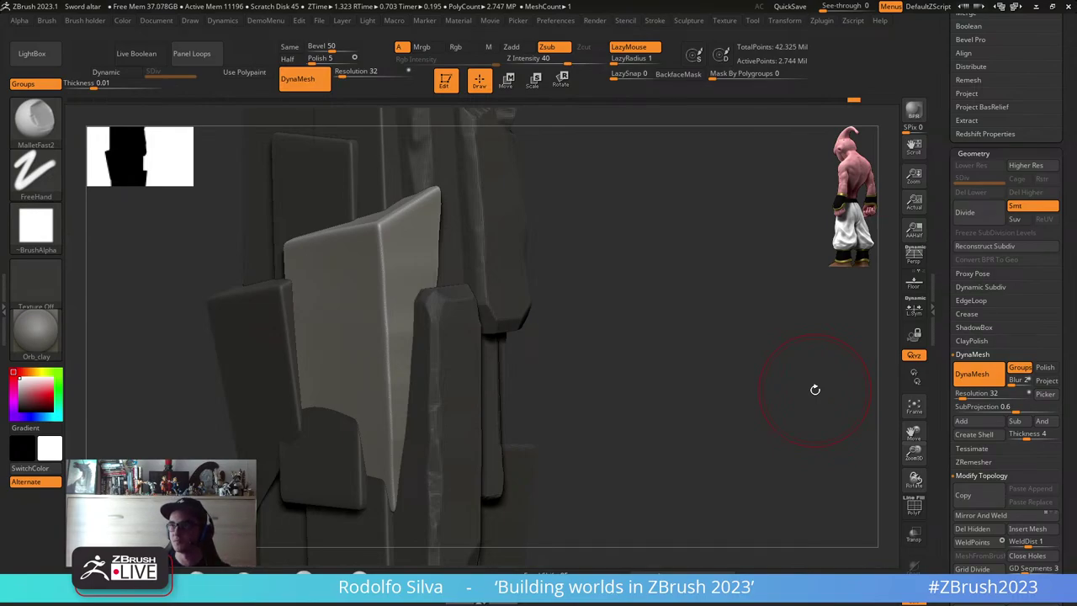
pyautogui.moveTo(814, 389); pyautogui.dragTo(689, 403)
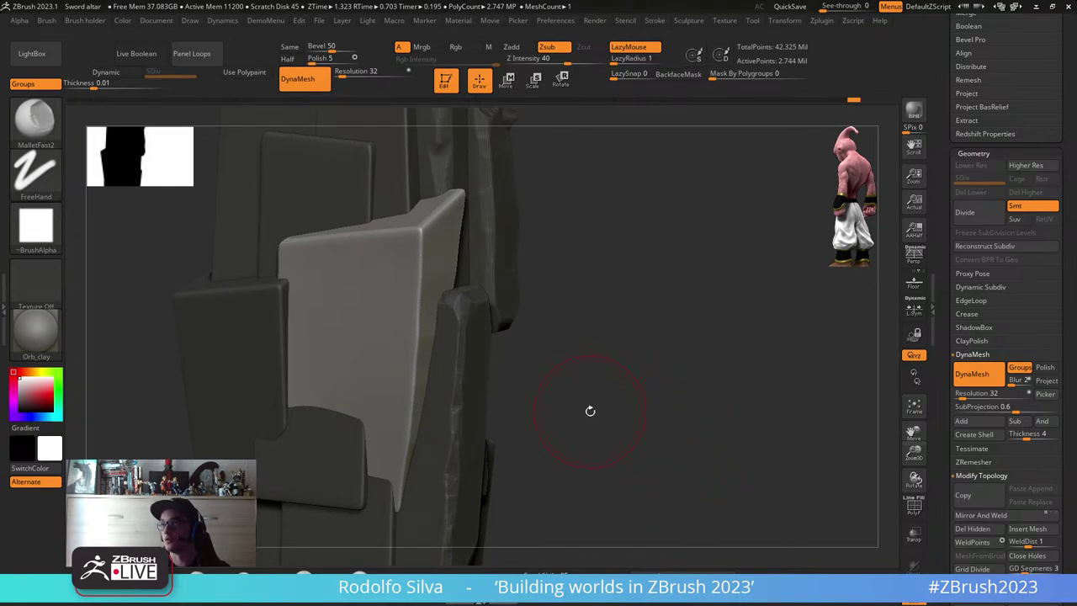
pyautogui.moveTo(647, 398)
pyautogui.mouseDown(button='right')
pyautogui.moveTo(665, 387)
pyautogui.moveTo(698, 282)
pyautogui.mouseUp(button='right')
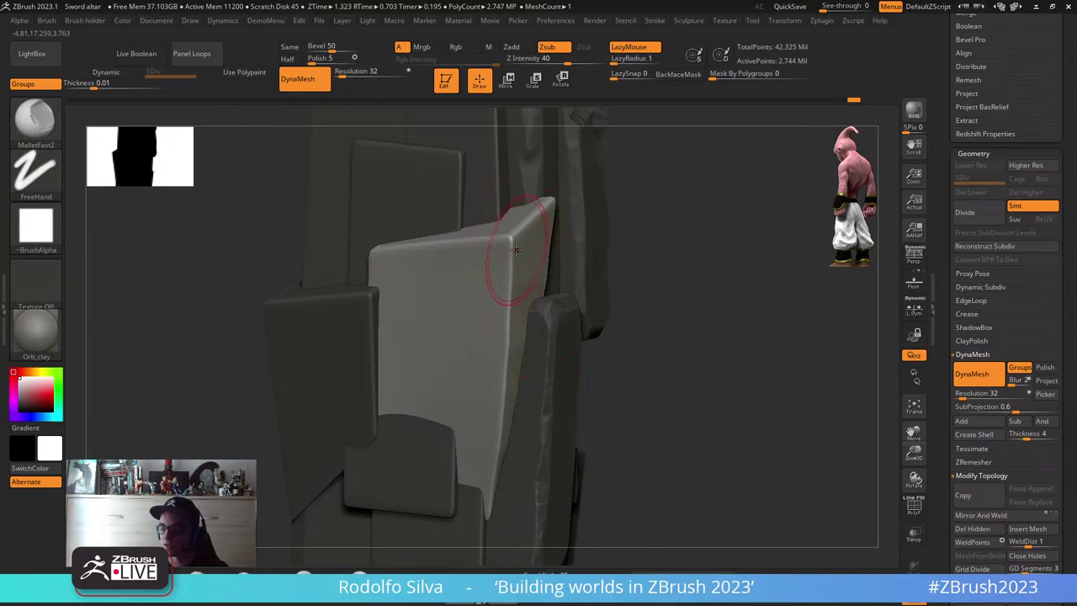
# - Chip the slanted-top slab's upper corner, top edge and outer side edge down to its lower tip with the MalletFast2 brush
pyautogui.moveTo(514, 256)
pyautogui.mouseDown()
pyautogui.moveTo(509, 239)
pyautogui.moveTo(550, 200)
pyautogui.mouseUp()
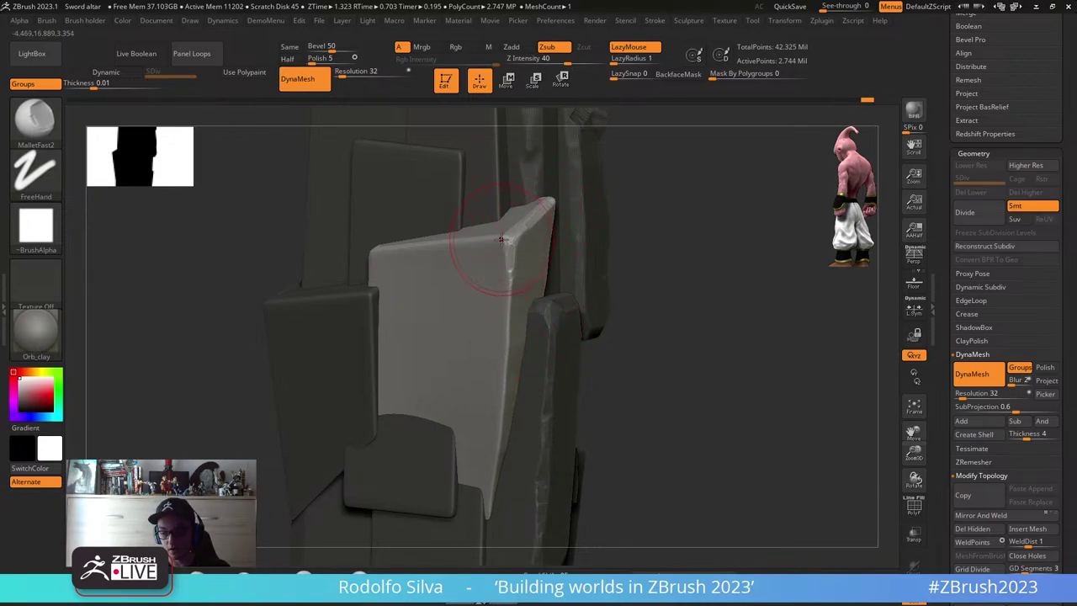
pyautogui.moveTo(501, 239); pyautogui.dragTo(445, 242)
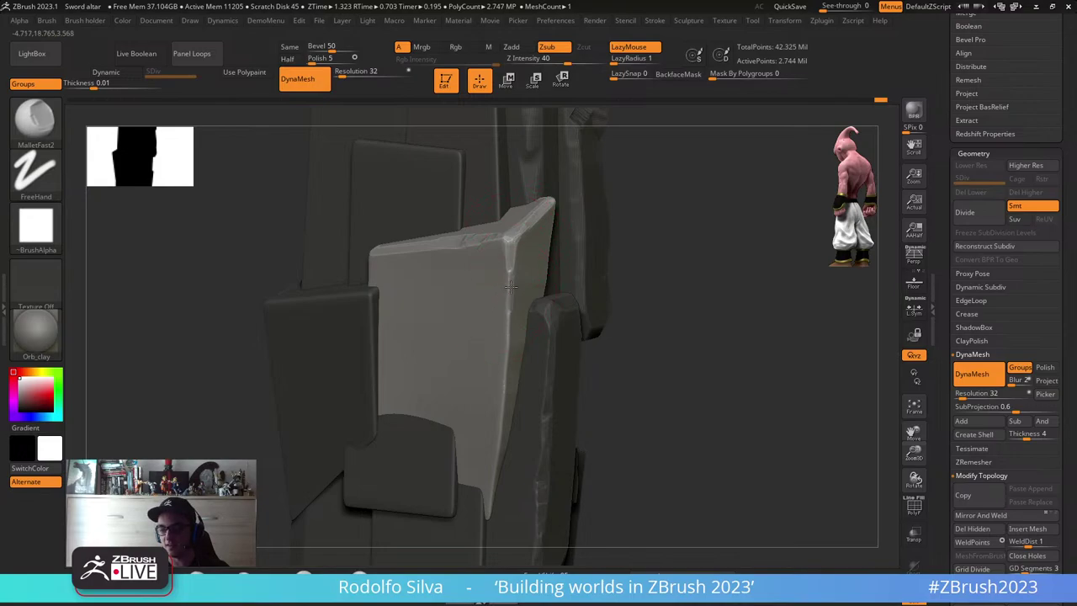
pyautogui.moveTo(509, 331); pyautogui.dragTo(496, 456)
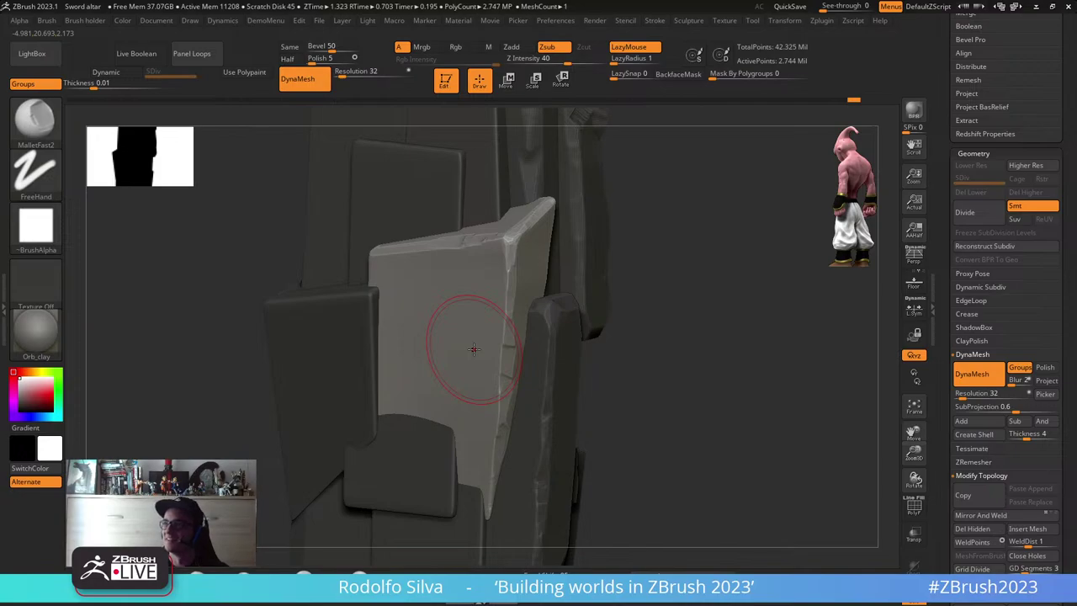
pyautogui.moveTo(754, 321); pyautogui.dragTo(719, 330)
pyautogui.moveTo(494, 391); pyautogui.dragTo(492, 508)
pyautogui.moveTo(661, 413)
pyautogui.mouseDown()
pyautogui.moveTo(728, 421)
pyautogui.moveTo(459, 357)
pyautogui.mouseUp()
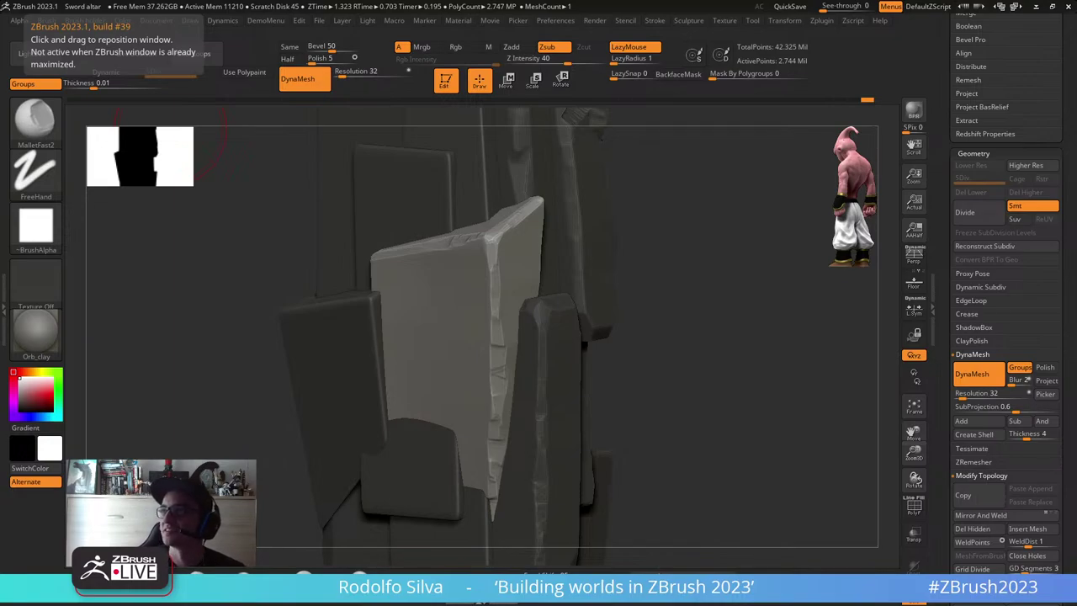
# - Isolate the slanted-top slab and chip along its hidden long side edge as far as the lower corner
pyautogui.moveTo(730, 358); pyautogui.dragTo(677, 390)
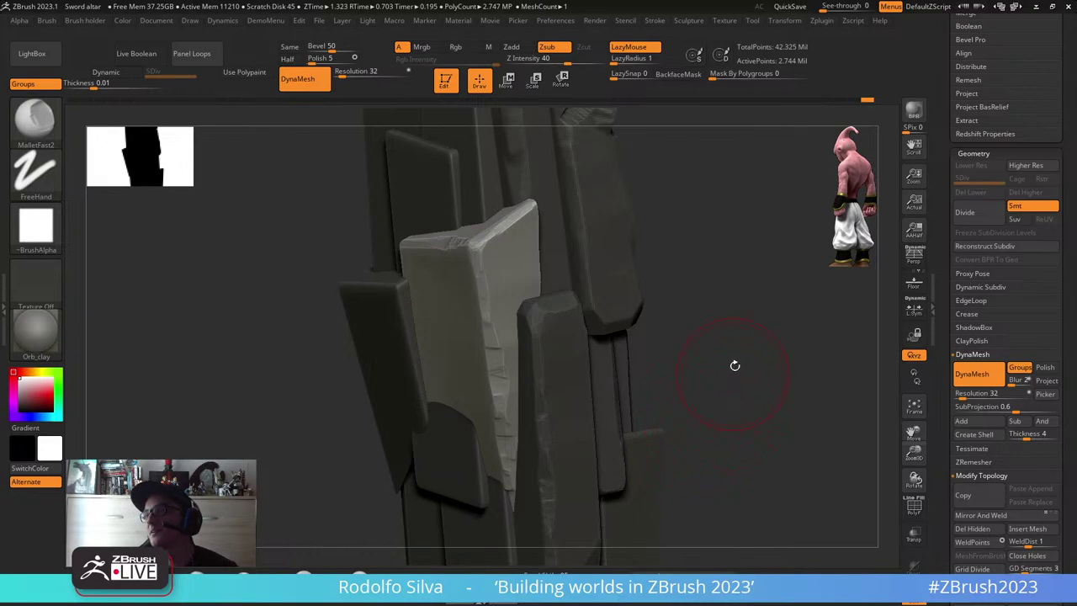
pyautogui.moveTo(729, 378); pyautogui.dragTo(696, 383)
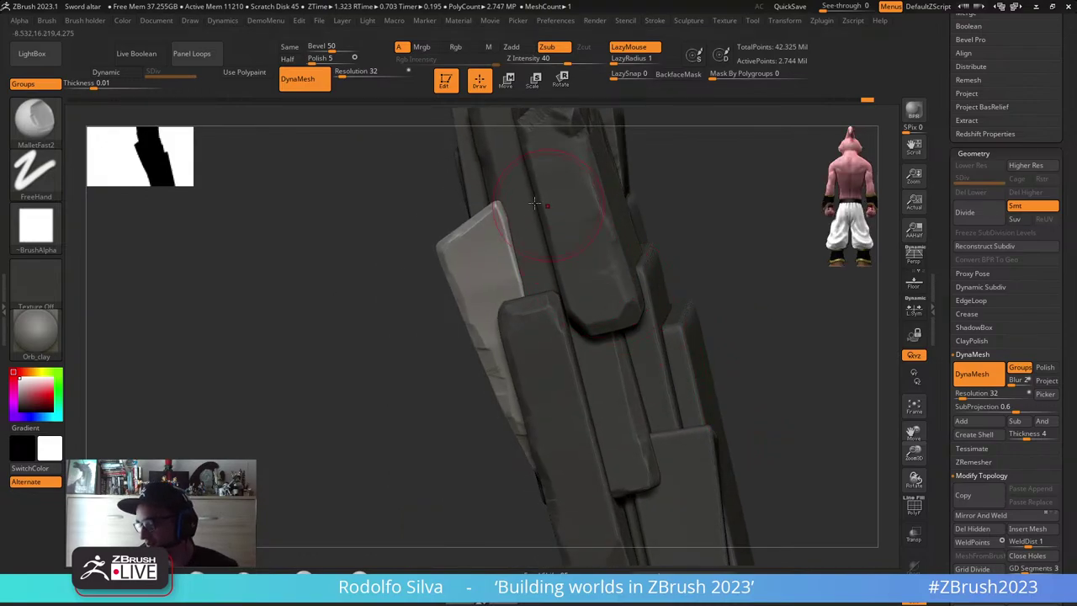
pyautogui.keyDown('ctrl'); pyautogui.keyDown('shift'); pyautogui.click(505, 266); pyautogui.keyUp('shift'); pyautogui.keyUp('ctrl')
pyautogui.moveTo(700, 278); pyautogui.dragTo(671, 277)
pyautogui.moveTo(500, 235)
pyautogui.mouseDown()
pyautogui.moveTo(490, 203)
pyautogui.moveTo(539, 353)
pyautogui.moveTo(589, 441)
pyautogui.moveTo(571, 444)
pyautogui.moveTo(559, 383)
pyautogui.moveTo(594, 454)
pyautogui.mouseUp()
pyautogui.moveTo(680, 482); pyautogui.dragTo(649, 430)
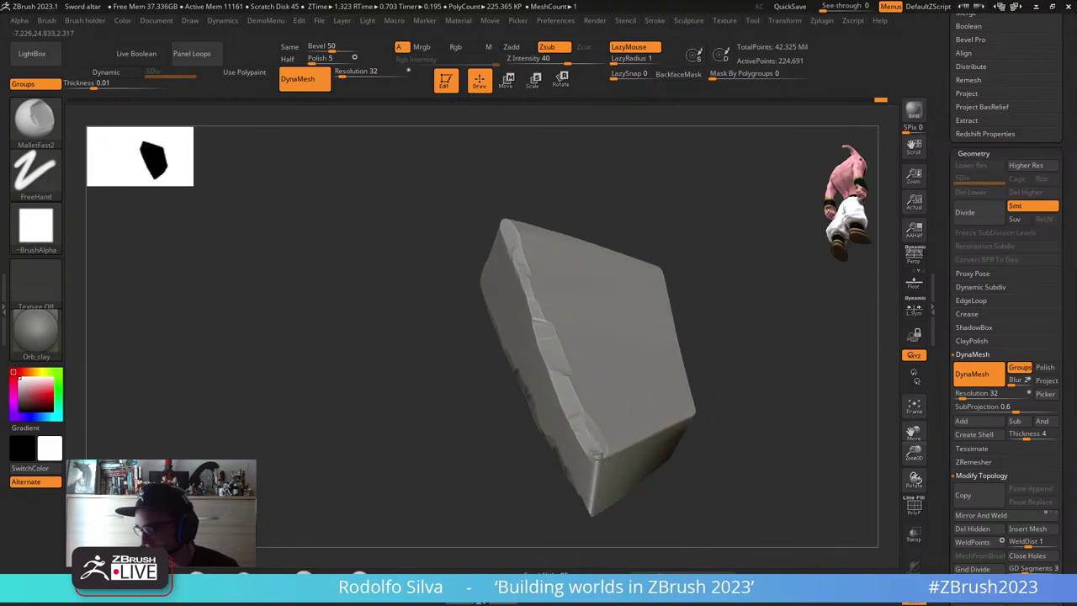
# - Chip the isolated slab's lower edge, its rear long edge and the short edge across its top end
pyautogui.moveTo(598, 459)
pyautogui.mouseDown()
pyautogui.moveTo(594, 503)
pyautogui.moveTo(608, 459)
pyautogui.moveTo(683, 419)
pyautogui.mouseUp()
pyautogui.moveTo(683, 419); pyautogui.dragTo(715, 402, button='right')
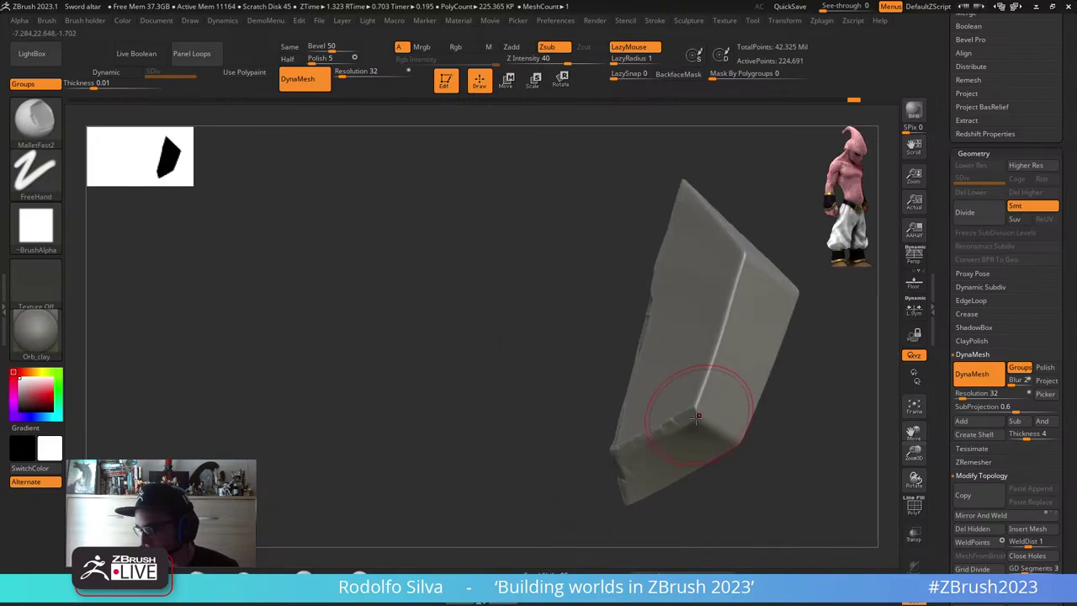
pyautogui.moveTo(697, 410)
pyautogui.mouseDown()
pyautogui.moveTo(709, 319)
pyautogui.moveTo(746, 251)
pyautogui.mouseUp()
pyautogui.moveTo(778, 328); pyautogui.dragTo(815, 390, button='right')
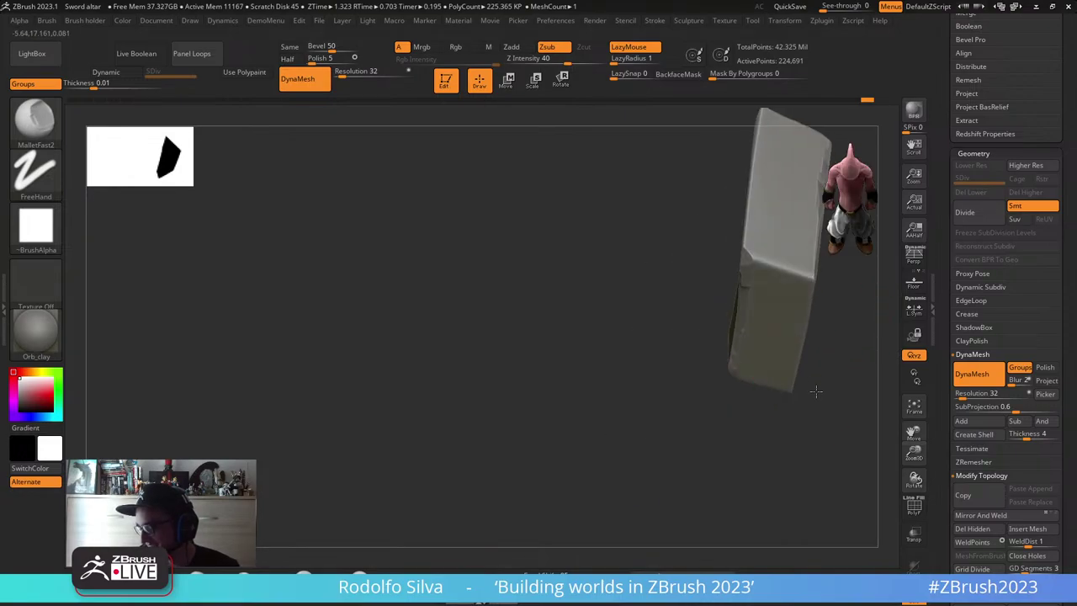
pyautogui.moveTo(749, 256); pyautogui.dragTo(811, 275)
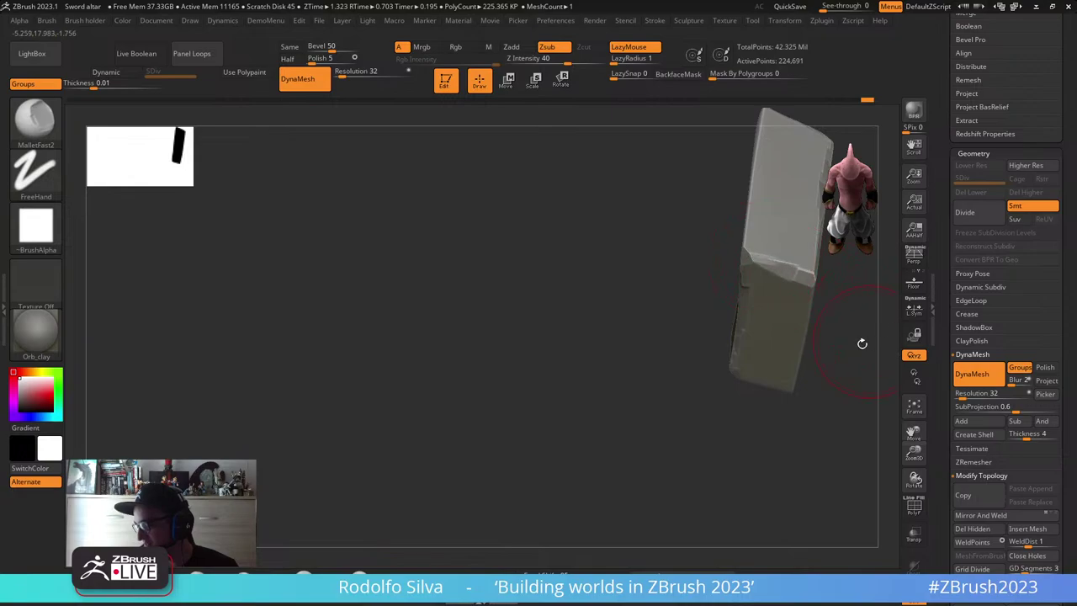
pyautogui.moveTo(860, 344)
pyautogui.mouseDown(button='right')
pyautogui.moveTo(793, 264)
pyautogui.moveTo(663, 375)
pyautogui.moveTo(589, 413)
pyautogui.moveTo(620, 307)
pyautogui.mouseUp(button='right')
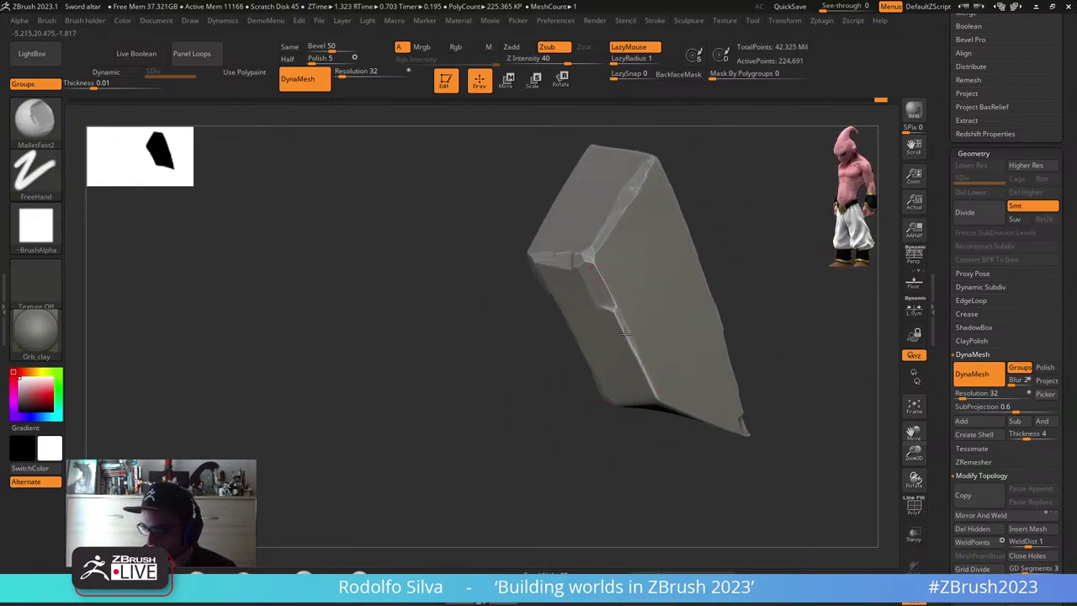
# - Chip the remaining back edge of the isolated slab and the slanted edge running to its pointed tip
pyautogui.moveTo(623, 330)
pyautogui.mouseDown()
pyautogui.moveTo(659, 394)
pyautogui.moveTo(646, 368)
pyautogui.mouseUp()
pyautogui.moveTo(799, 463); pyautogui.dragTo(791, 438)
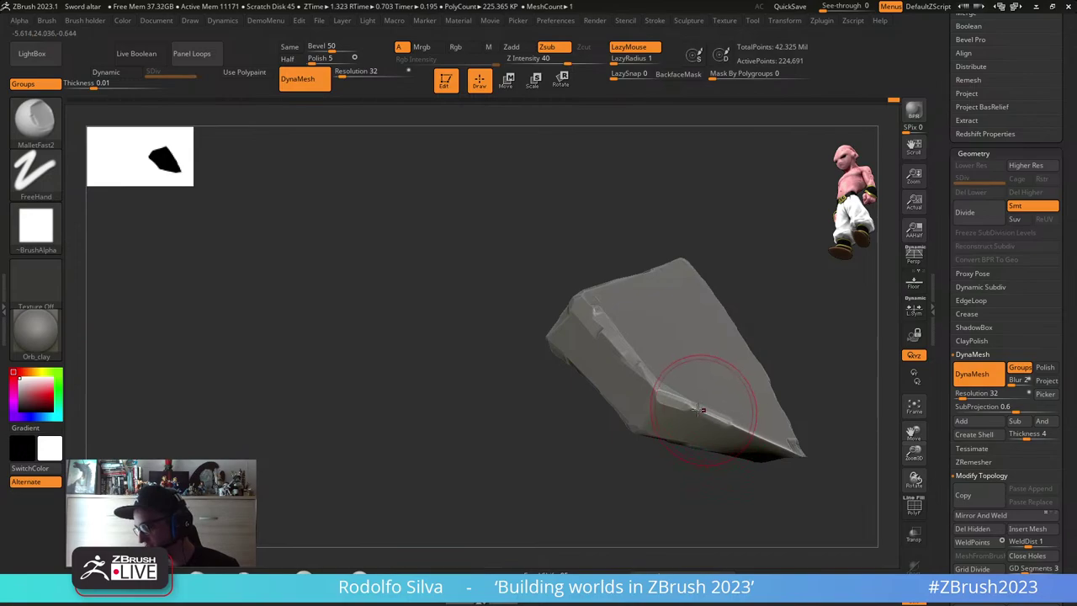
pyautogui.moveTo(706, 410); pyautogui.dragTo(774, 445)
pyautogui.press('ctrl')
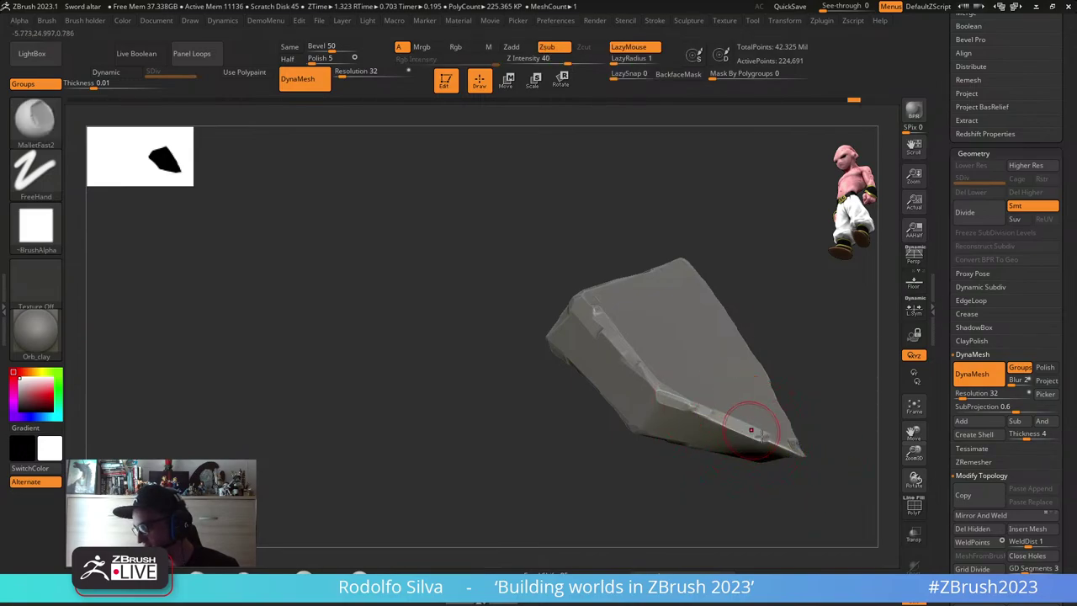
pyautogui.moveTo(753, 430)
pyautogui.mouseDown()
pyautogui.moveTo(789, 446)
pyautogui.moveTo(752, 361)
pyautogui.moveTo(801, 391)
pyautogui.mouseUp()
pyautogui.moveTo(743, 311)
pyautogui.keyDown('ctrl'); pyautogui.keyDown('shift'); pyautogui.mouseDown()
pyautogui.moveTo(699, 427)
pyautogui.moveTo(663, 407)
pyautogui.mouseUp(); pyautogui.keyUp('shift'); pyautogui.keyUp('ctrl')
pyautogui.moveTo(765, 396); pyautogui.dragTo(745, 408)
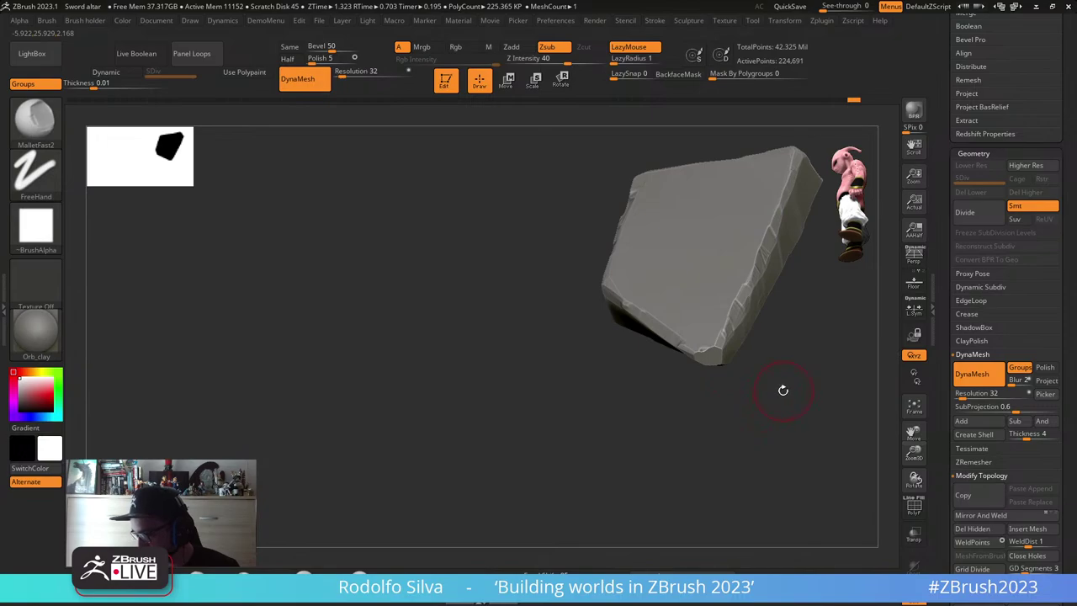
# - Bring back the whole pillar and carve chips into the slanted-top slab's narrow outer side face near its upper corner
pyautogui.hotkey('alt', 's')
pyautogui.hotkey('alt', 's')
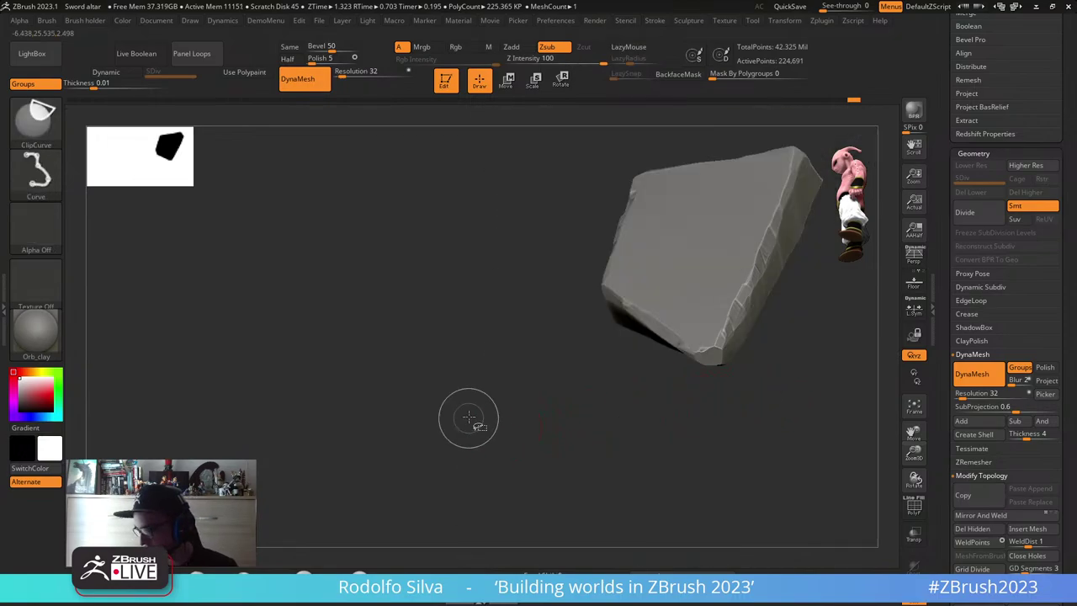
pyautogui.keyDown('ctrl'); pyautogui.keyDown('shift'); pyautogui.click(464, 437); pyautogui.keyUp('shift'); pyautogui.keyUp('ctrl')
pyautogui.moveTo(462, 444); pyautogui.dragTo(434, 477)
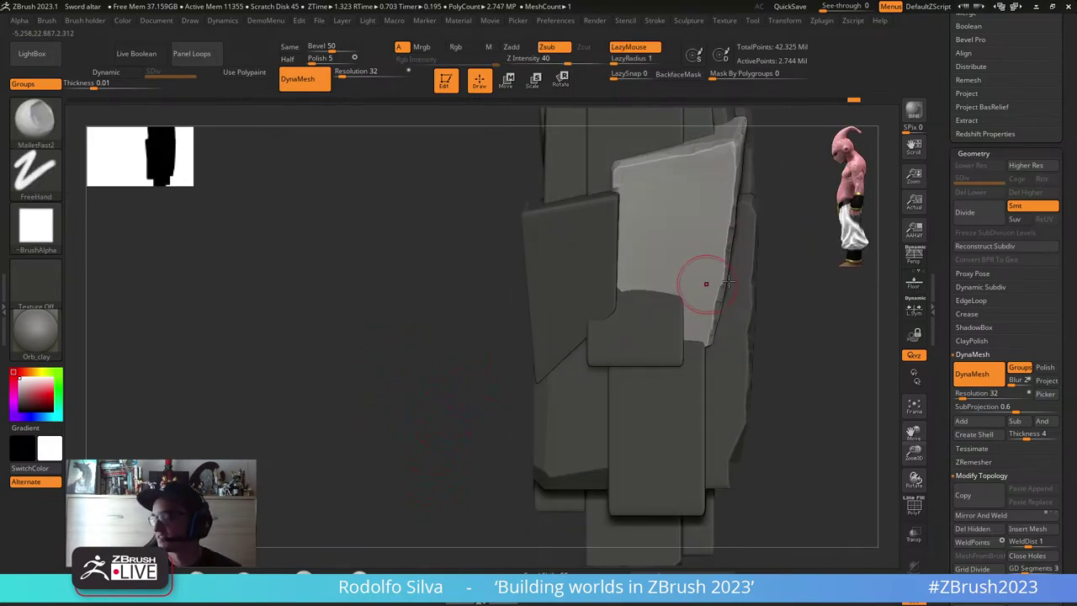
pyautogui.moveTo(701, 281)
pyautogui.mouseDown()
pyautogui.moveTo(769, 356)
pyautogui.moveTo(772, 384)
pyautogui.moveTo(791, 378)
pyautogui.moveTo(776, 379)
pyautogui.moveTo(788, 420)
pyautogui.moveTo(778, 411)
pyautogui.mouseUp()
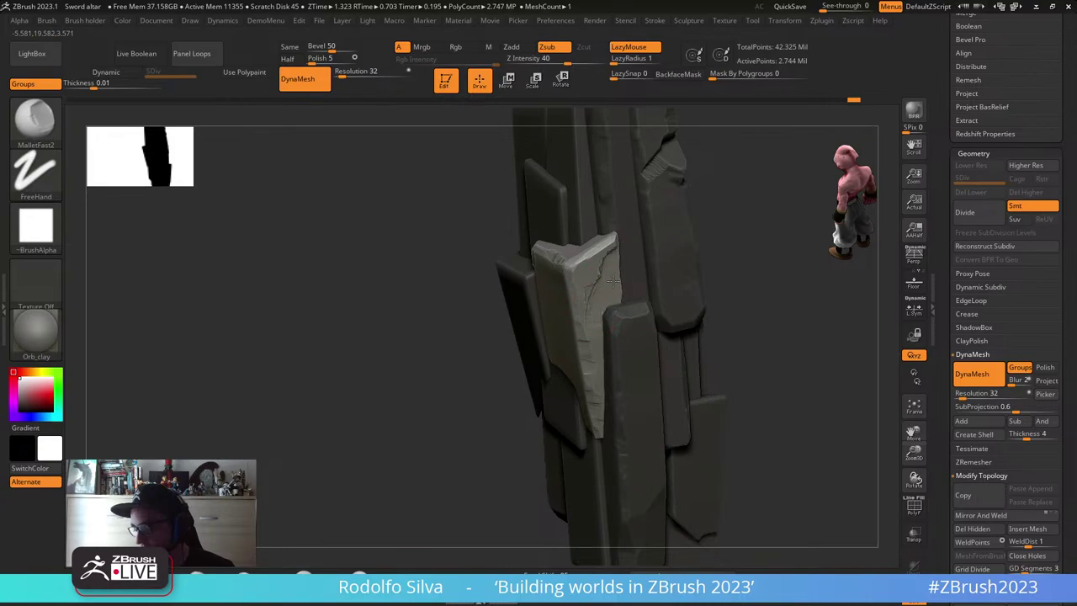
pyautogui.moveTo(612, 281)
pyautogui.mouseDown()
pyautogui.moveTo(607, 269)
pyautogui.moveTo(590, 281)
pyautogui.moveTo(600, 298)
pyautogui.moveTo(582, 264)
pyautogui.mouseUp()
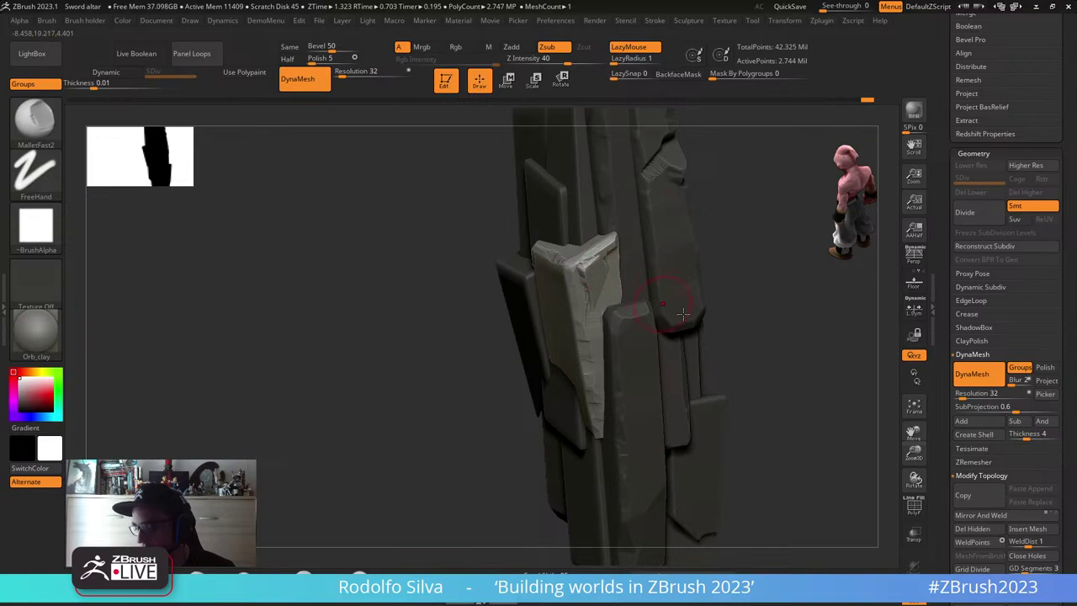
pyautogui.moveTo(779, 320); pyautogui.dragTo(757, 290)
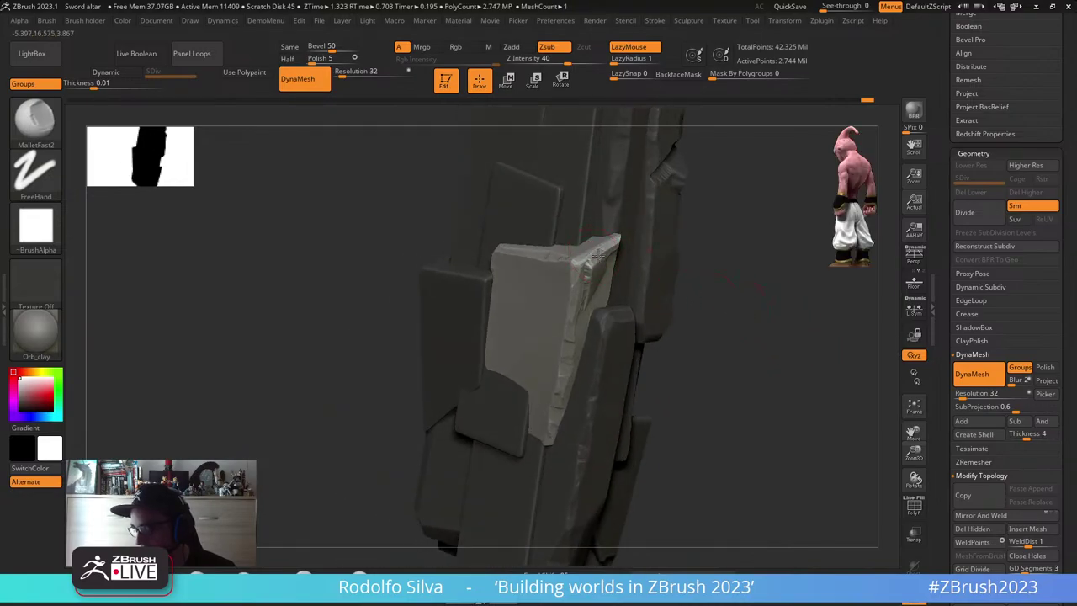
pyautogui.moveTo(616, 238)
pyautogui.mouseDown()
pyautogui.moveTo(698, 265)
pyautogui.moveTo(712, 283)
pyautogui.moveTo(742, 264)
pyautogui.moveTo(759, 308)
pyautogui.moveTo(661, 264)
pyautogui.mouseUp()
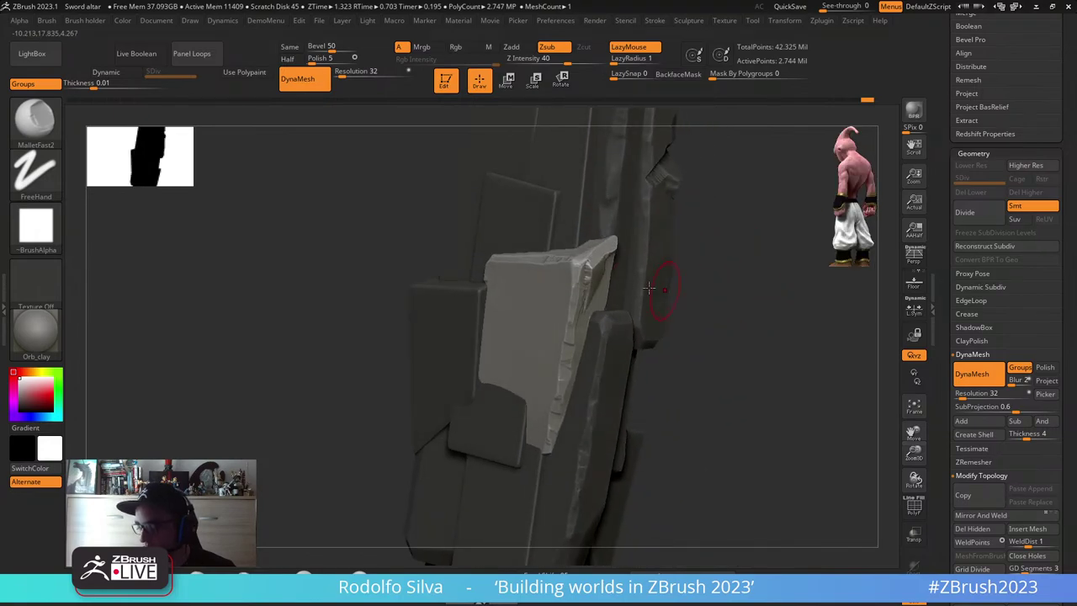
# - Mask everything except the upright rectangular slab that runs behind the slanted-top slab
pyautogui.moveTo(623, 355)
pyautogui.mouseDown()
pyautogui.moveTo(724, 361)
pyautogui.moveTo(663, 463)
pyautogui.mouseUp()
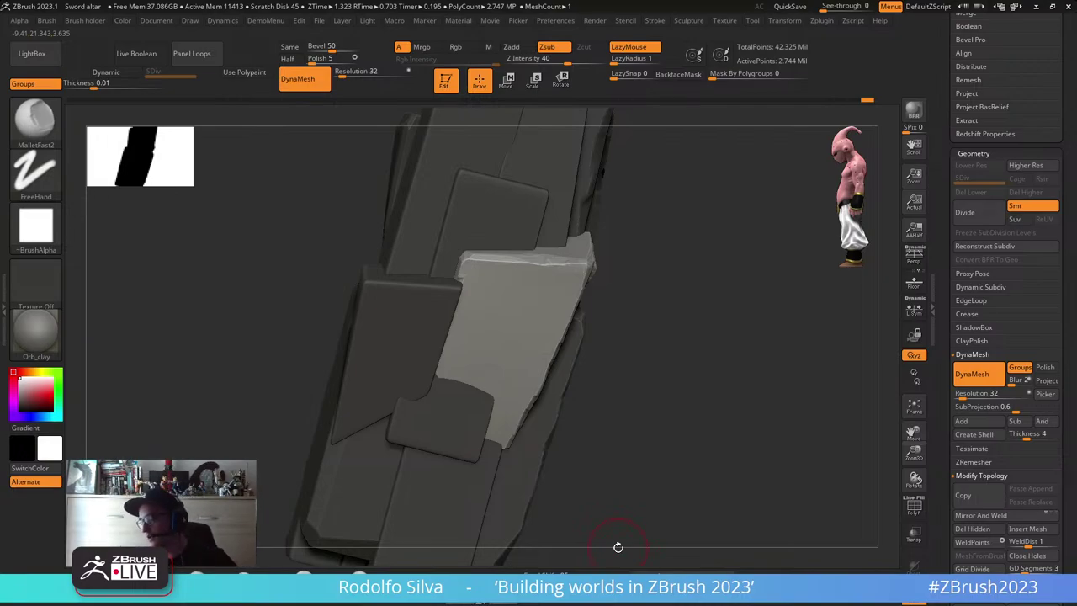
pyautogui.moveTo(642, 385)
pyautogui.mouseDown()
pyautogui.moveTo(620, 381)
pyautogui.moveTo(631, 382)
pyautogui.mouseUp()
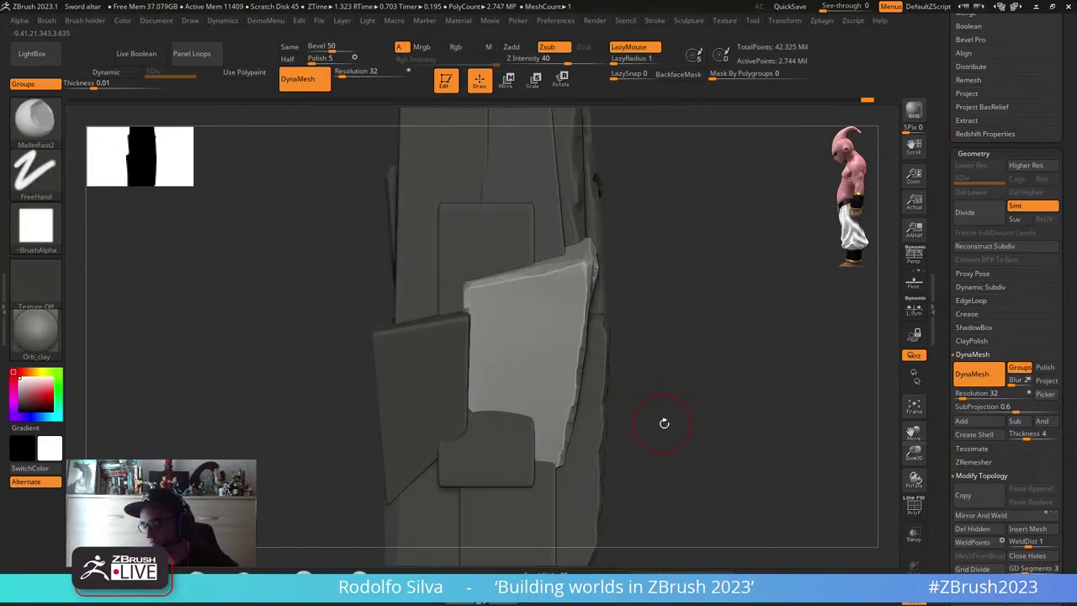
pyautogui.moveTo(664, 423)
pyautogui.mouseDown()
pyautogui.moveTo(698, 384)
pyautogui.moveTo(677, 415)
pyautogui.mouseUp()
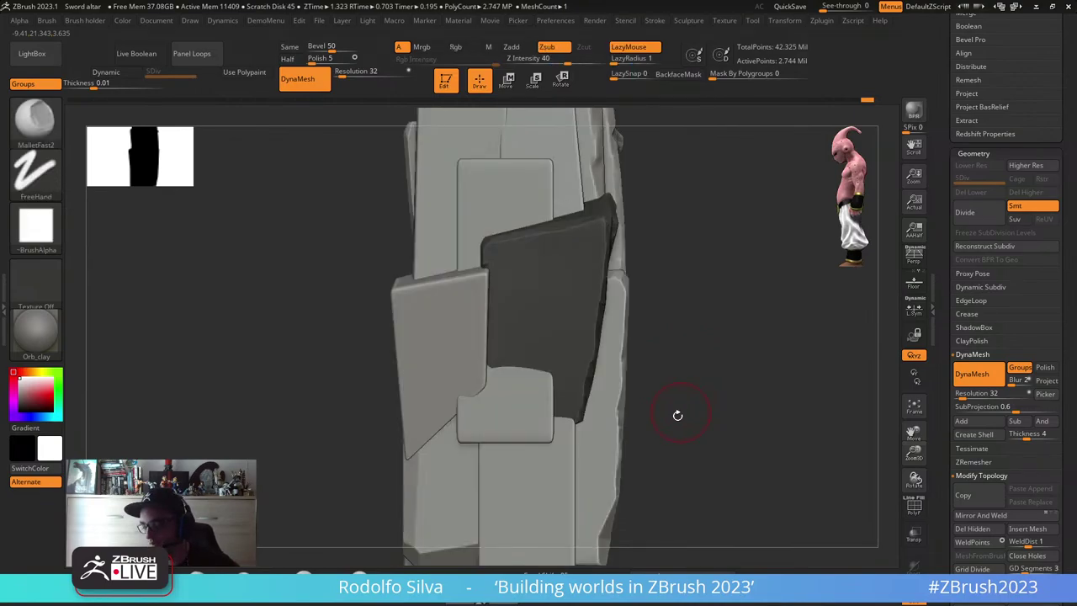
pyautogui.press('w')
pyautogui.keyDown('ctrl'); pyautogui.click(539, 433); pyautogui.keyUp('ctrl')
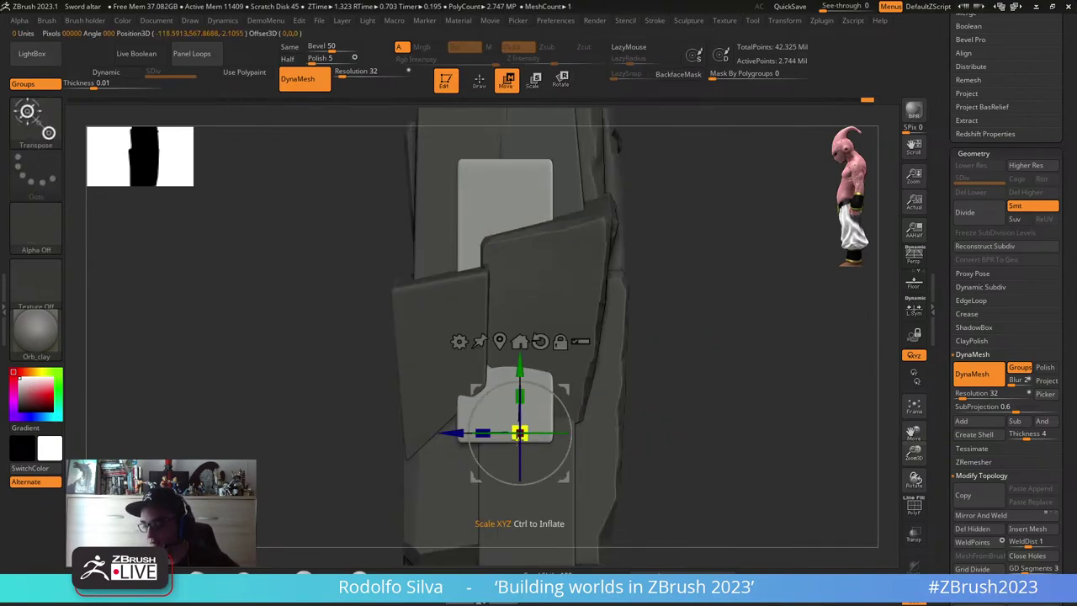
pyautogui.press('q')
pyautogui.moveTo(698, 421)
pyautogui.mouseDown()
pyautogui.moveTo(733, 432)
pyautogui.moveTo(728, 370)
pyautogui.moveTo(701, 404)
pyautogui.mouseUp()
# - Clip the rectangular slab's side with a bent ClipCurve, narrowing its upper part and leaving a wider foot
pyautogui.moveTo(372, 505)
pyautogui.keyDown('ctrl'); pyautogui.keyDown('shift'); pyautogui.mouseDown()
pyautogui.moveTo(458, 414)
pyautogui.moveTo(470, 383)
pyautogui.moveTo(466, 125)
pyautogui.mouseUp(); pyautogui.keyUp('shift'); pyautogui.keyUp('ctrl')
pyautogui.press('alt')
pyautogui.press('alt')
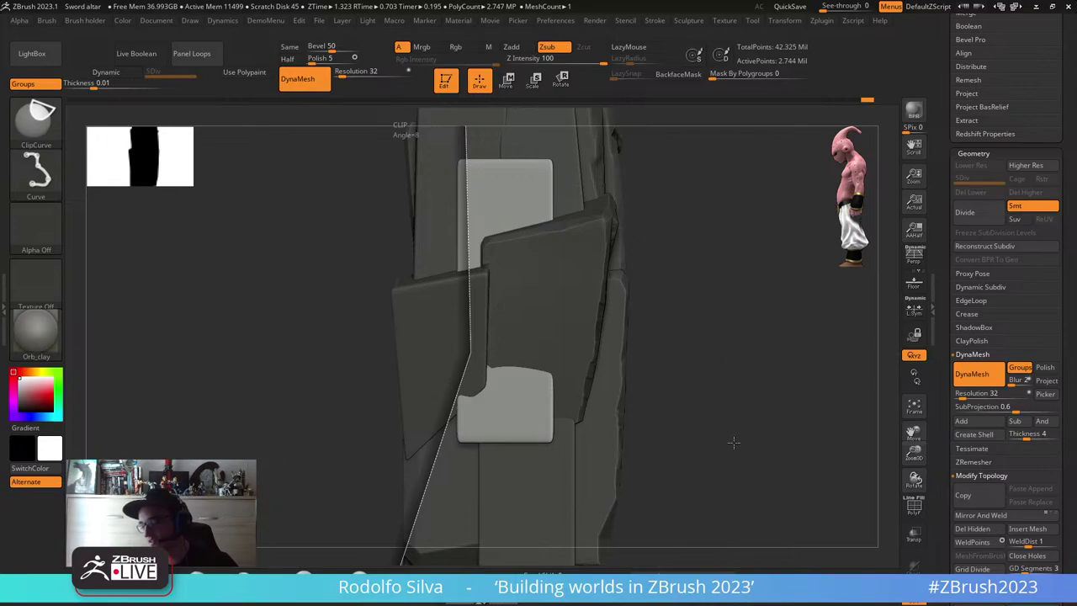
pyautogui.moveTo(720, 426); pyautogui.dragTo(747, 439)
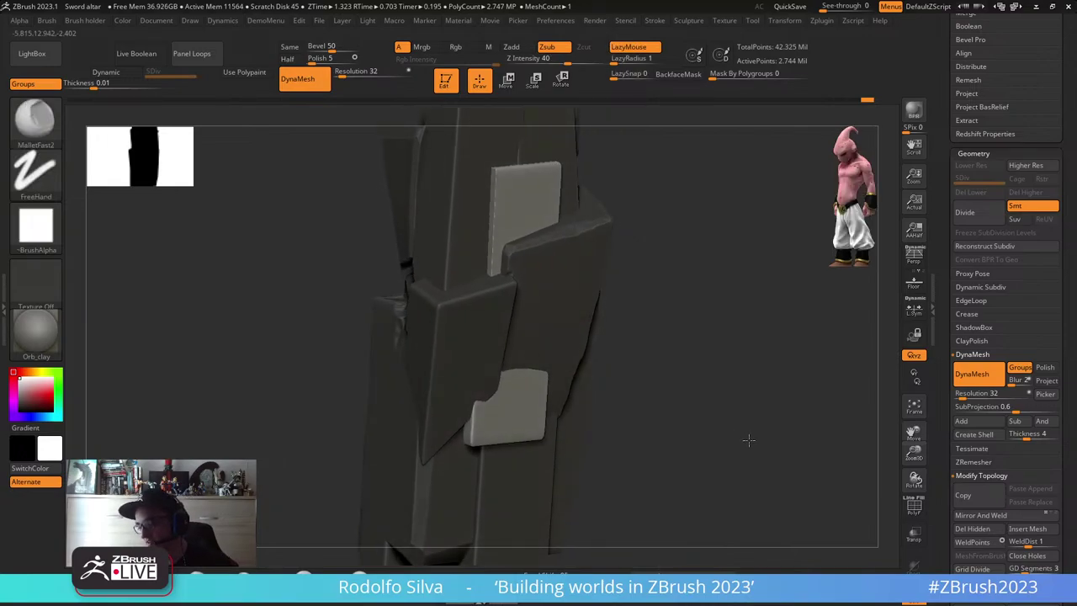
pyautogui.click(657, 430)
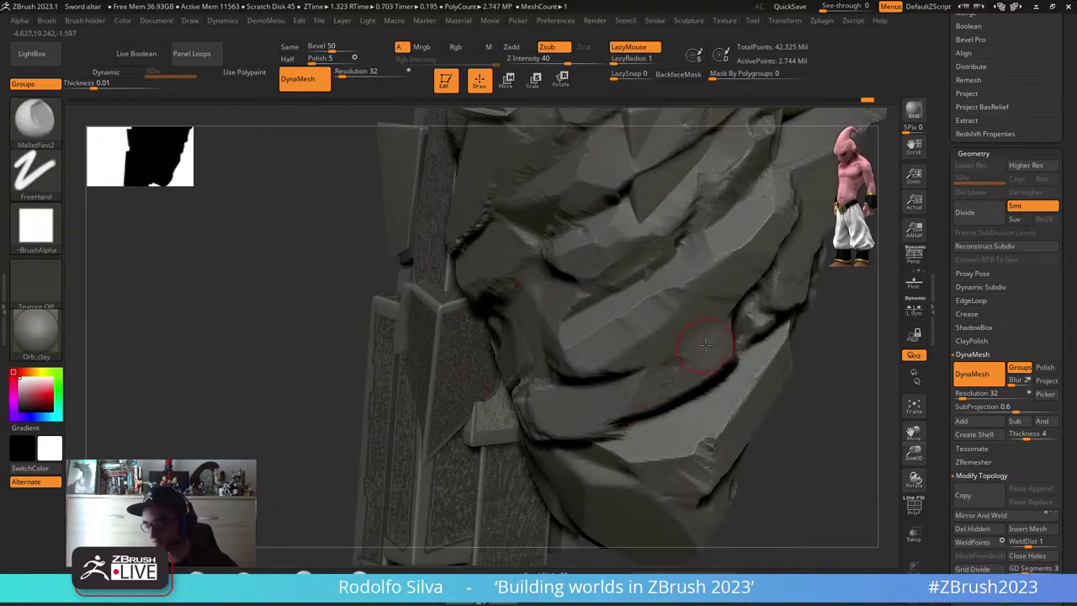
pyautogui.hotkey('alt', 's')
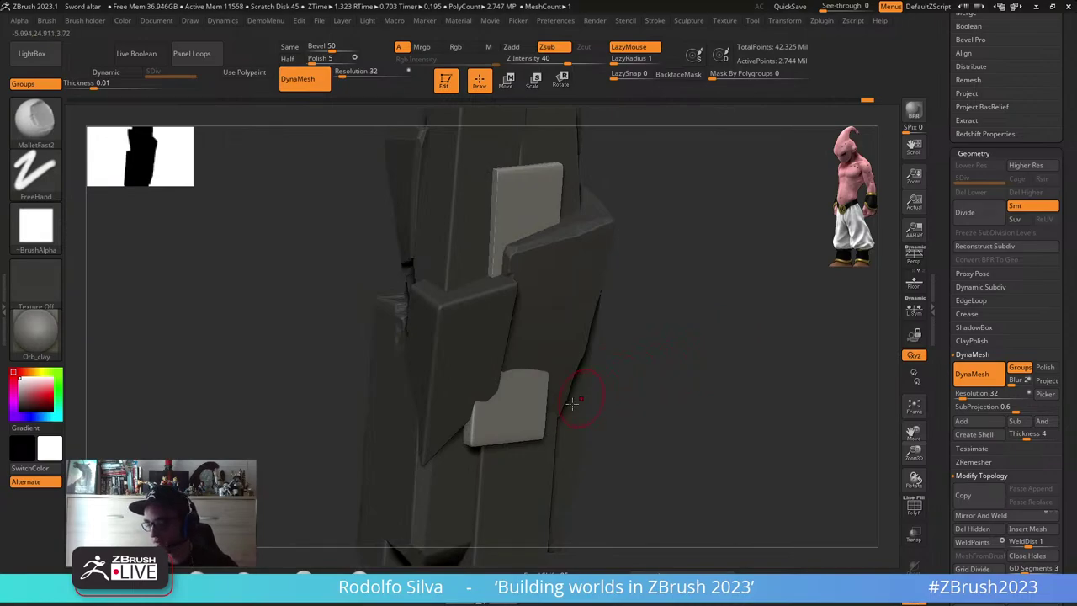
# - Isolate the rectangular slab and cut its side again with a bent ClipCurve from a rotated angle
pyautogui.keyDown('ctrl'); pyautogui.keyDown('shift'); pyautogui.click(533, 419); pyautogui.keyUp('shift'); pyautogui.keyUp('ctrl')
pyautogui.moveTo(630, 420); pyautogui.dragTo(599, 383)
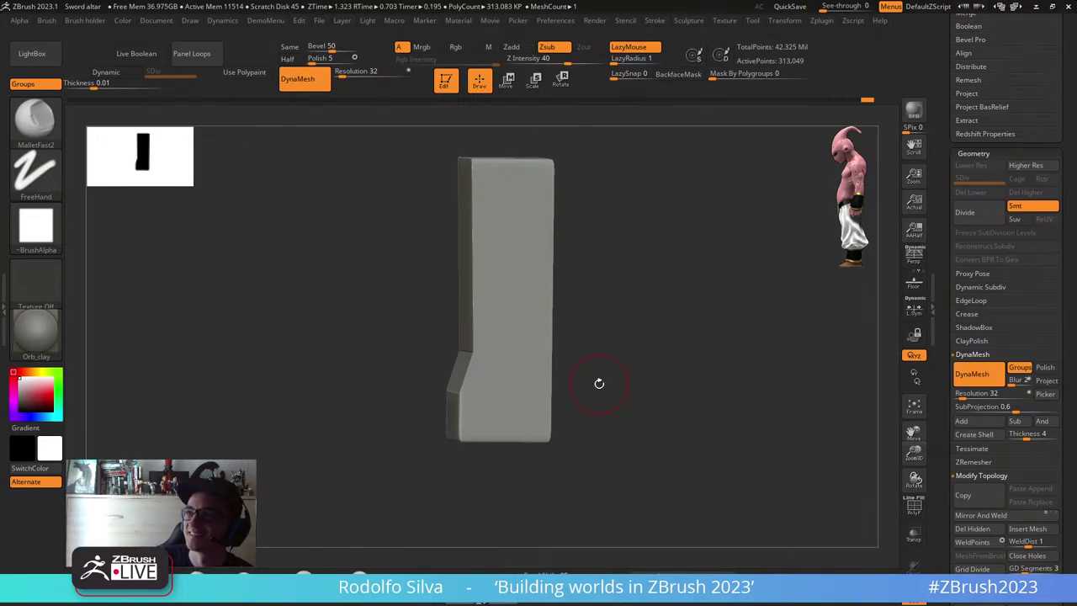
pyautogui.moveTo(603, 408); pyautogui.dragTo(569, 417)
pyautogui.moveTo(445, 429)
pyautogui.keyDown('ctrl'); pyautogui.keyDown('shift'); pyautogui.mouseDown()
pyautogui.moveTo(481, 348)
pyautogui.moveTo(437, 167)
pyautogui.mouseUp(); pyautogui.keyUp('shift'); pyautogui.keyUp('ctrl')
pyautogui.press('alt')
pyautogui.press('alt')
pyautogui.moveTo(638, 429); pyautogui.dragTo(681, 451)
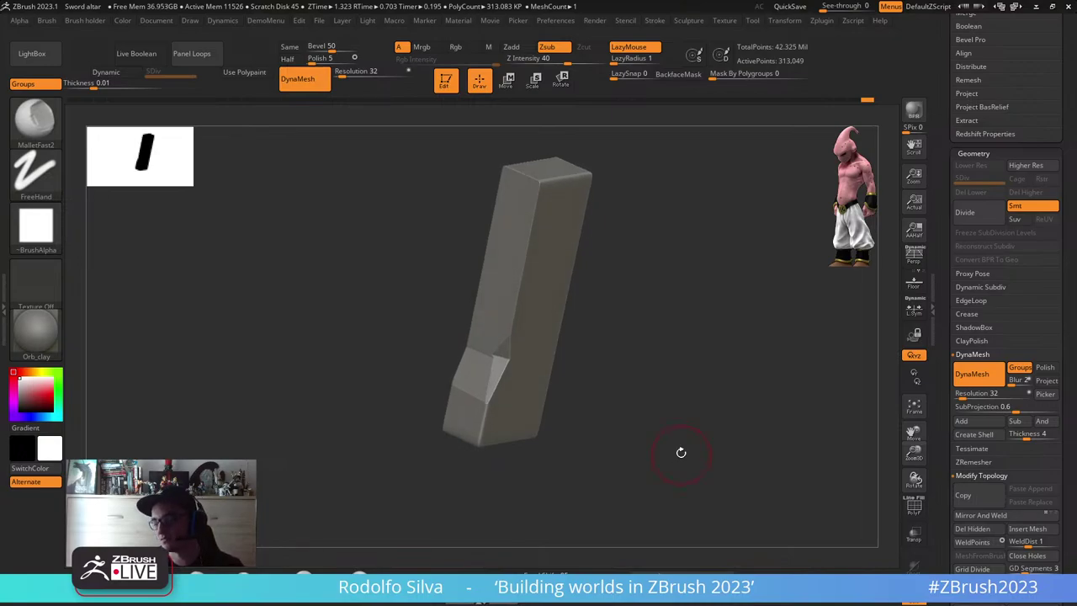
# - Chip the sloped step between the rectangular slab's narrow upper part and its foot with the MalletFast2 brush
pyautogui.click(495, 370)
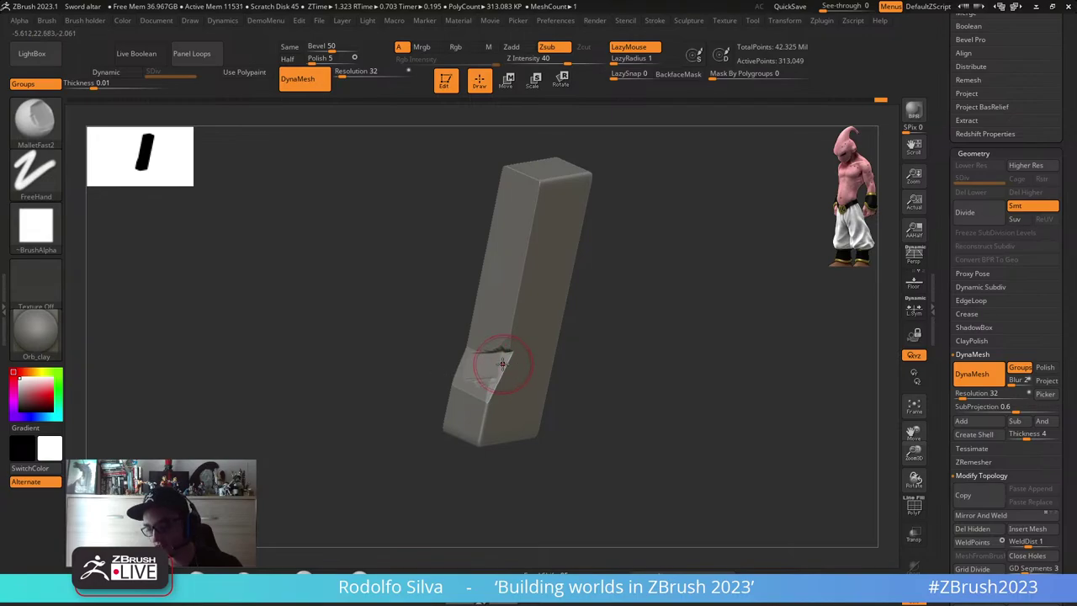
pyautogui.moveTo(607, 351); pyautogui.dragTo(666, 364)
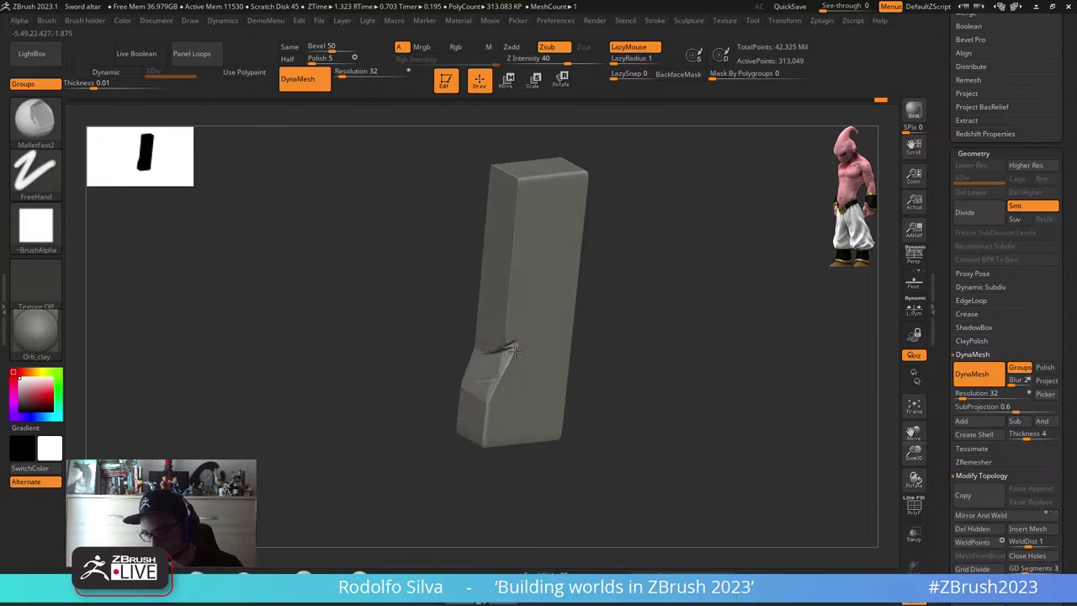
pyautogui.moveTo(641, 368); pyautogui.dragTo(684, 368)
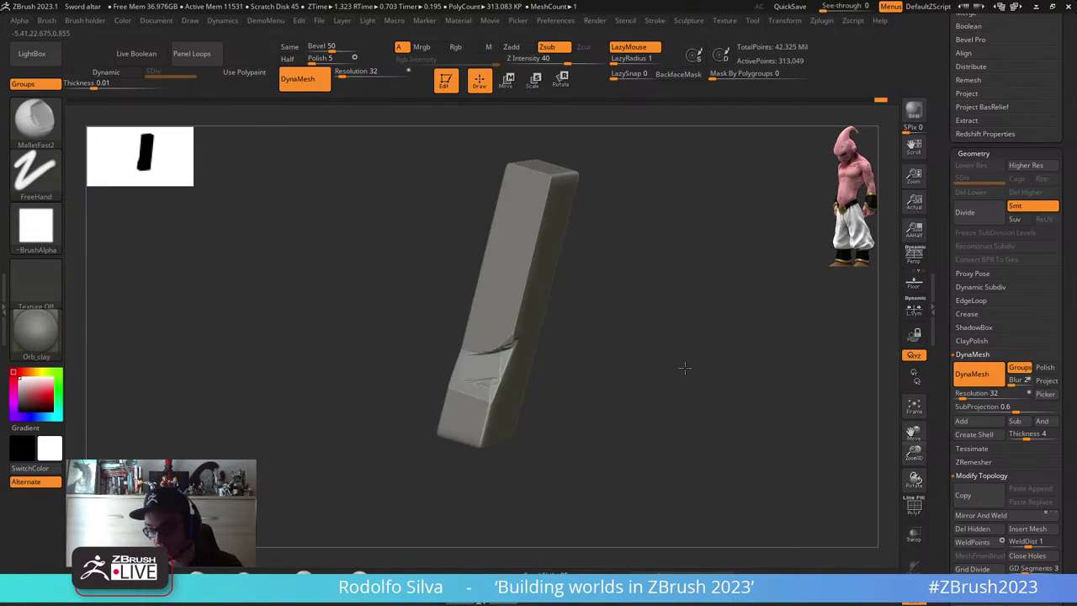
pyautogui.moveTo(498, 365); pyautogui.dragTo(485, 367)
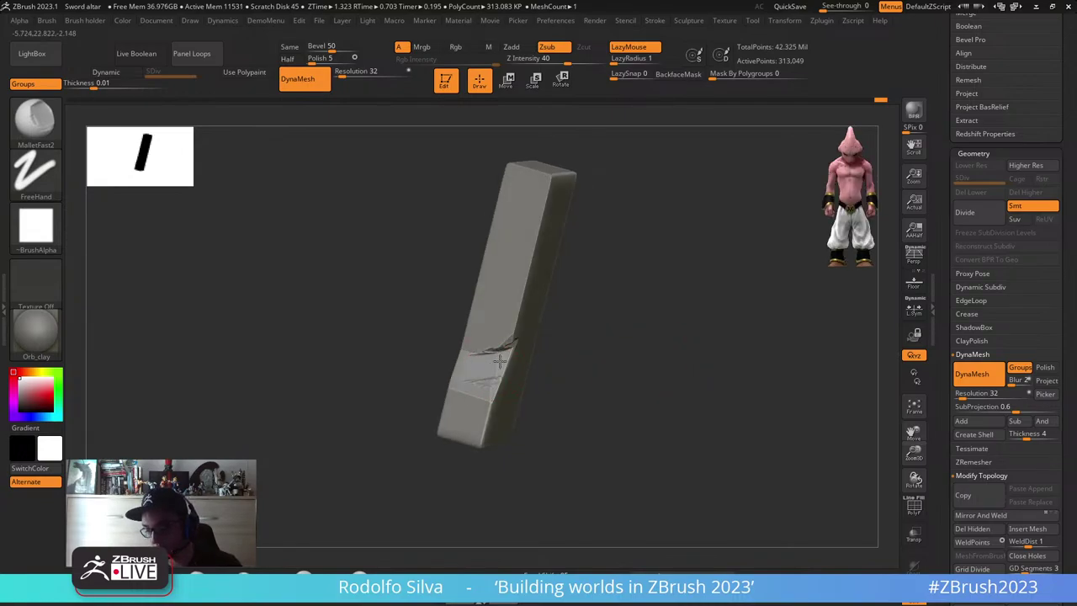
pyautogui.moveTo(588, 353)
pyautogui.mouseDown()
pyautogui.moveTo(610, 378)
pyautogui.moveTo(583, 373)
pyautogui.mouseUp()
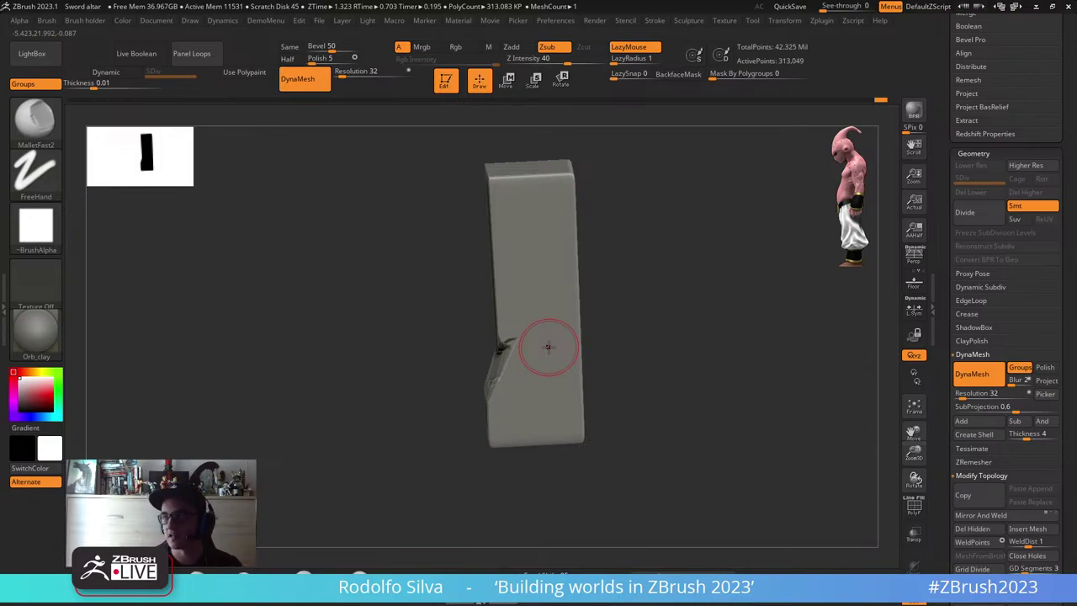
# - Chip the long edge along the rectangular slab's stepped side, from the foot up to the top, with the MalletFast2 brush
pyautogui.moveTo(614, 362); pyautogui.dragTo(630, 409)
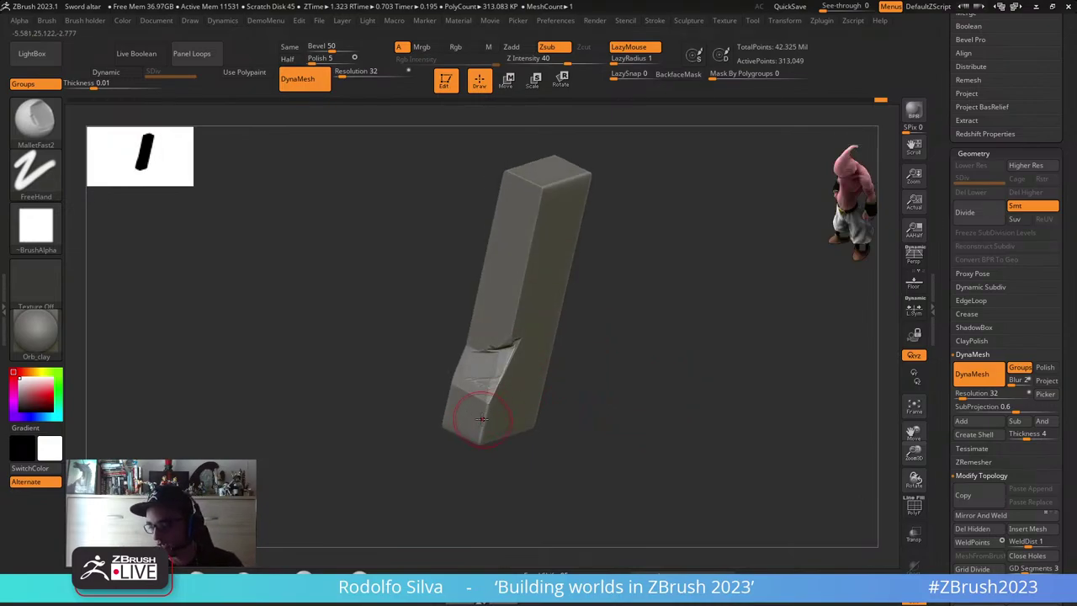
pyautogui.moveTo(490, 407); pyautogui.dragTo(482, 418)
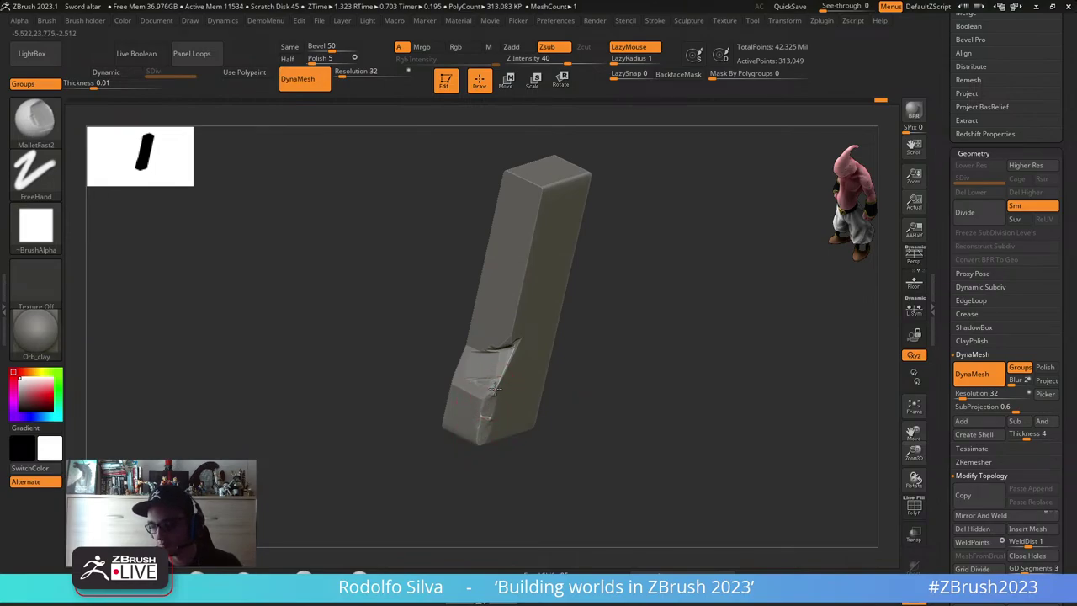
pyautogui.moveTo(639, 384)
pyautogui.mouseDown()
pyautogui.moveTo(637, 365)
pyautogui.moveTo(567, 308)
pyautogui.moveTo(516, 307)
pyautogui.moveTo(542, 180)
pyautogui.mouseUp()
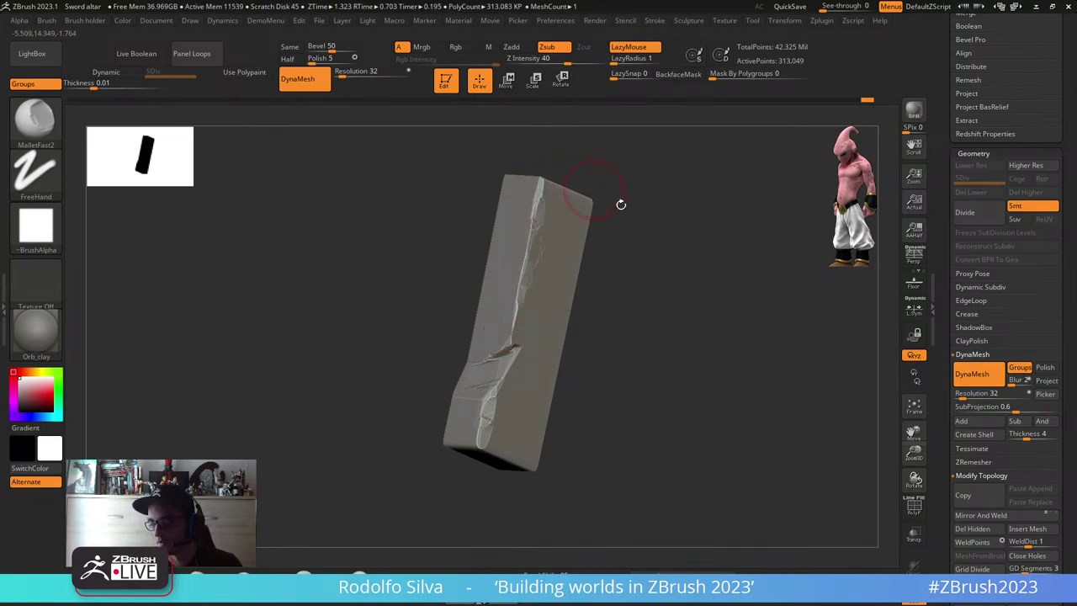
pyautogui.moveTo(620, 202)
pyautogui.mouseDown()
pyautogui.moveTo(649, 360)
pyautogui.moveTo(547, 341)
pyautogui.mouseUp()
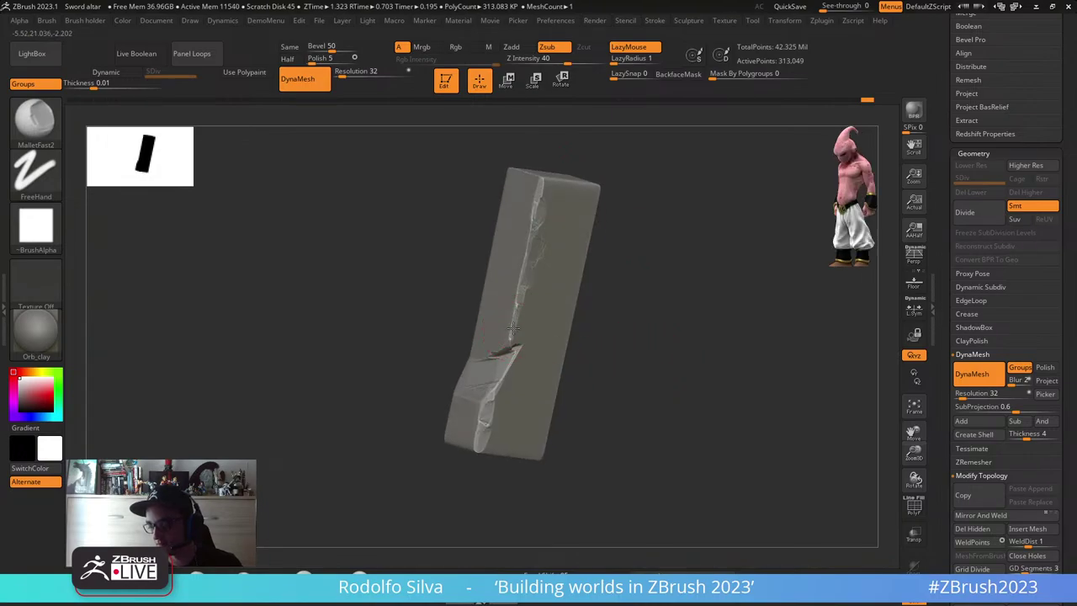
# - Chip the bottom edges of the slab's foot where the underside meets the broad face and the uncut narrow side
pyautogui.moveTo(625, 361); pyautogui.dragTo(521, 441)
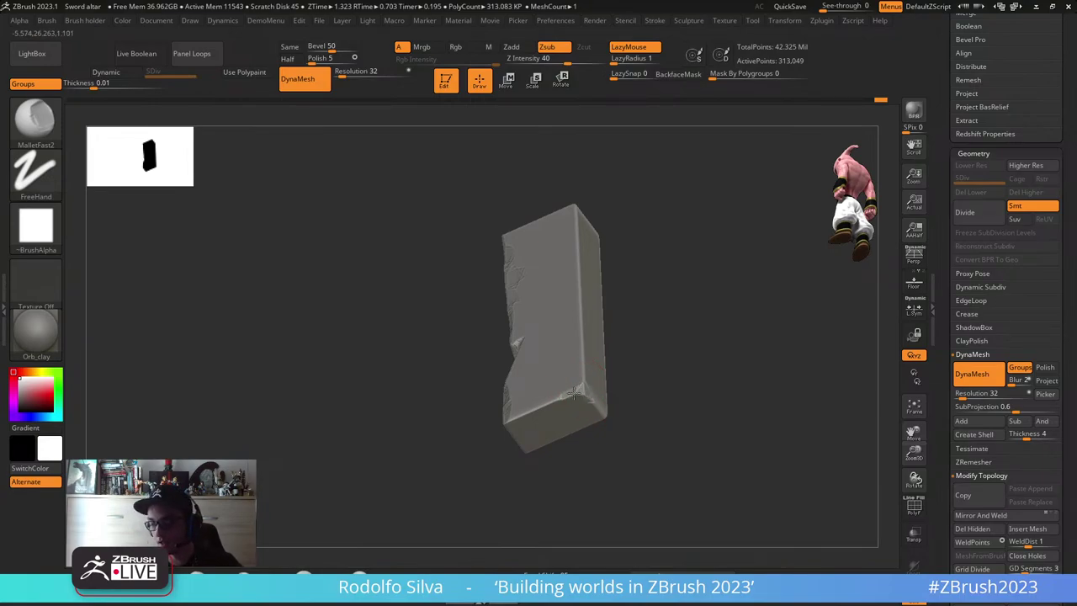
pyautogui.moveTo(544, 406); pyautogui.dragTo(528, 414)
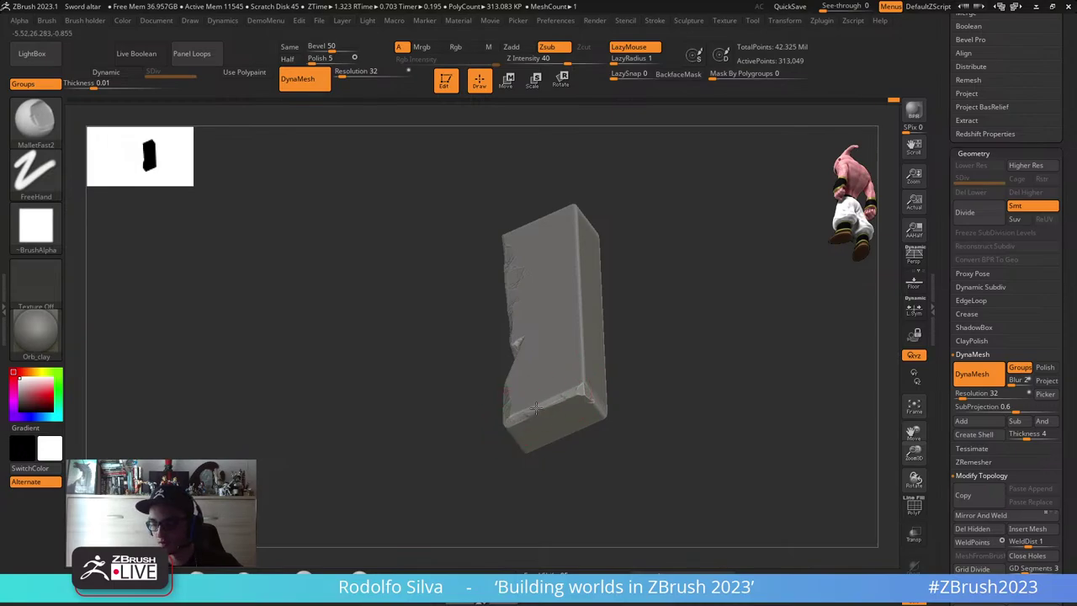
pyautogui.moveTo(571, 393)
pyautogui.mouseDown(button='right')
pyautogui.moveTo(589, 384)
pyautogui.moveTo(673, 401)
pyautogui.moveTo(680, 368)
pyautogui.mouseUp(button='right')
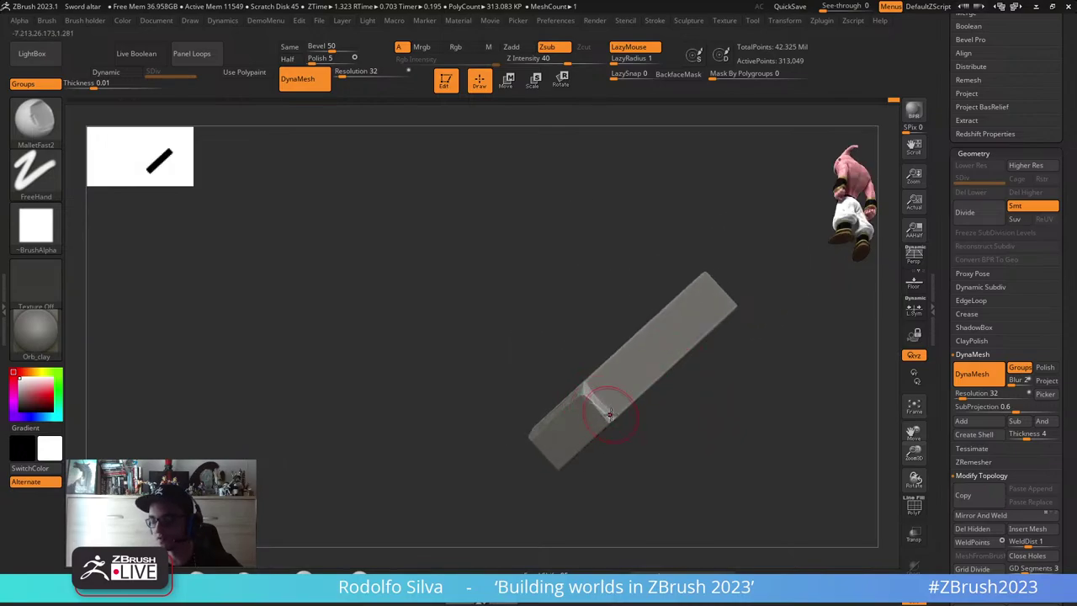
pyautogui.moveTo(721, 392)
pyautogui.mouseDown(button='right')
pyautogui.moveTo(729, 401)
pyautogui.moveTo(690, 410)
pyautogui.moveTo(694, 355)
pyautogui.moveTo(721, 378)
pyautogui.moveTo(701, 401)
pyautogui.moveTo(725, 434)
pyautogui.moveTo(626, 412)
pyautogui.mouseUp(button='right')
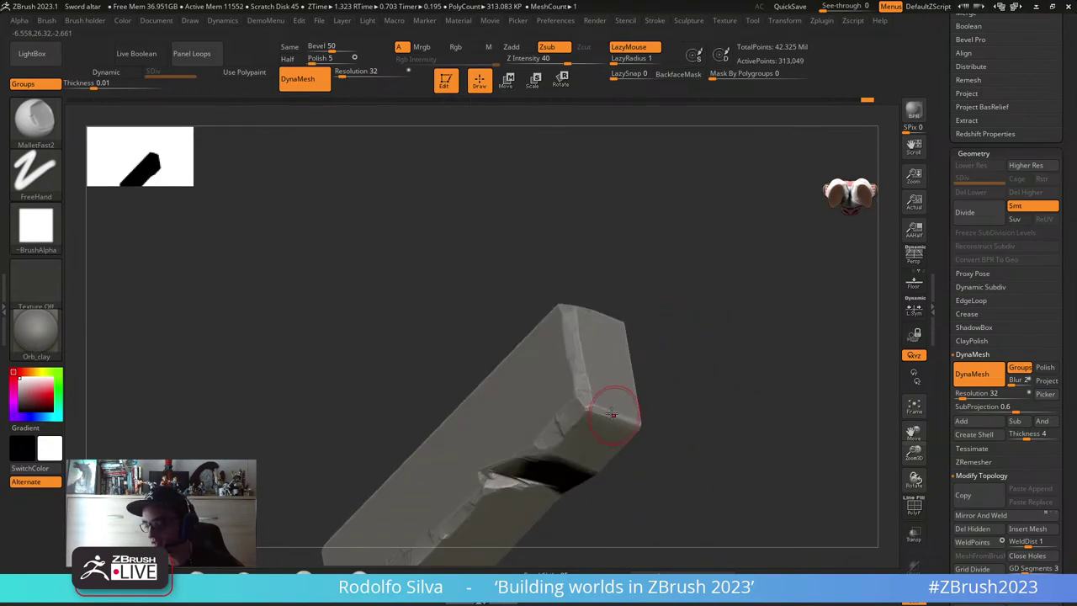
# - Break up the foot's remaining underside edges and corners, and chip the short foot edge below the step
pyautogui.moveTo(696, 425); pyautogui.dragTo(638, 415, button='right')
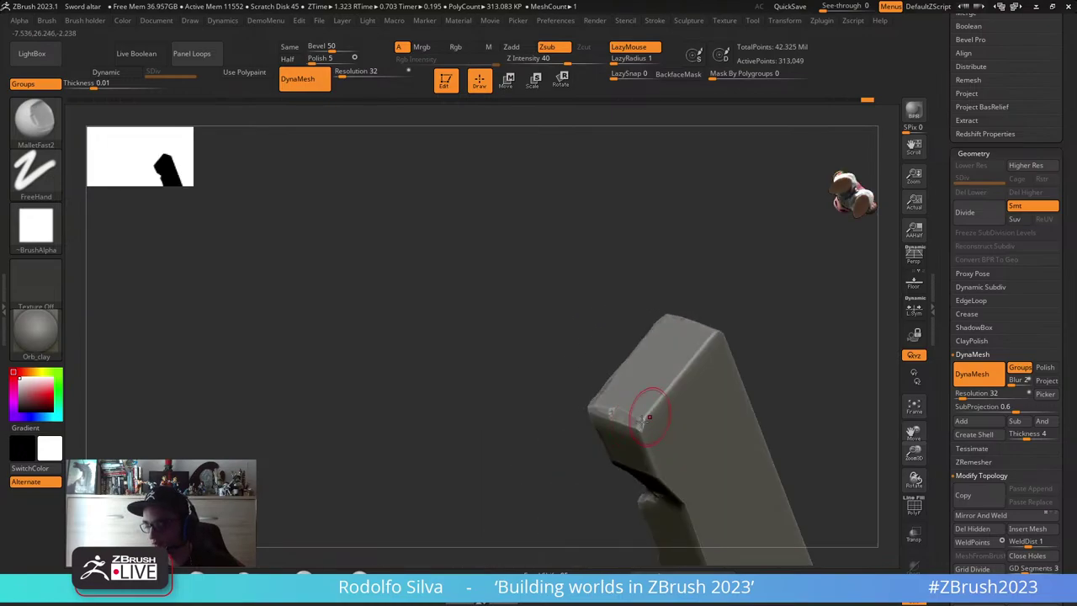
pyautogui.moveTo(646, 410)
pyautogui.mouseDown()
pyautogui.moveTo(717, 331)
pyautogui.moveTo(687, 365)
pyautogui.moveTo(692, 341)
pyautogui.moveTo(639, 428)
pyautogui.mouseUp()
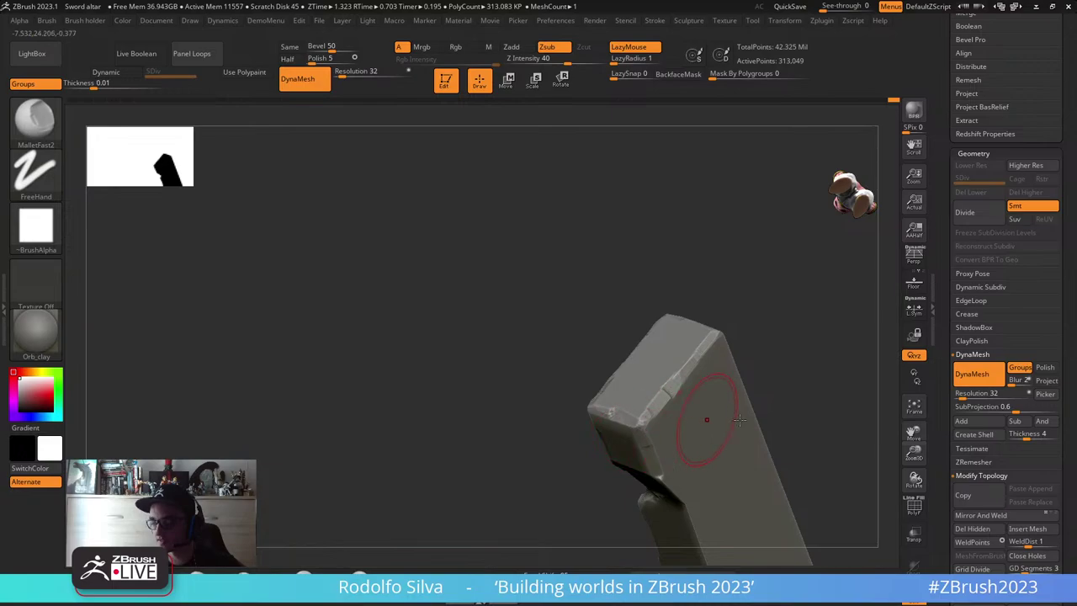
pyautogui.moveTo(742, 419); pyautogui.dragTo(660, 429)
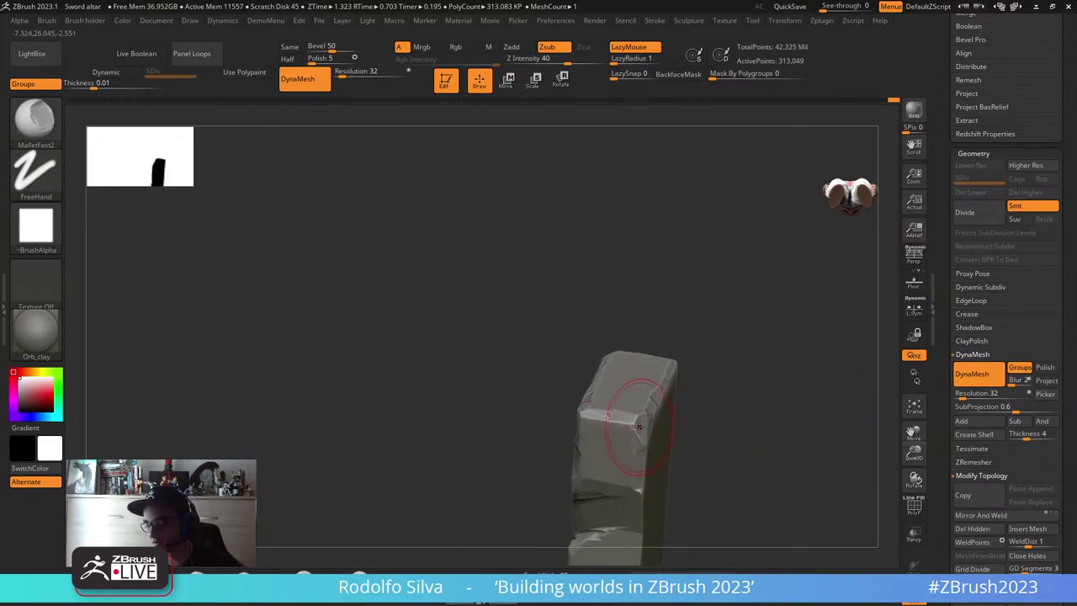
pyautogui.moveTo(685, 442)
pyautogui.mouseDown()
pyautogui.moveTo(697, 435)
pyautogui.moveTo(675, 392)
pyautogui.moveTo(671, 449)
pyautogui.moveTo(663, 385)
pyautogui.moveTo(692, 421)
pyautogui.moveTo(639, 446)
pyautogui.moveTo(699, 426)
pyautogui.moveTo(694, 385)
pyautogui.moveTo(699, 417)
pyautogui.mouseUp()
pyautogui.moveTo(612, 456); pyautogui.dragTo(616, 458)
pyautogui.moveTo(710, 457)
pyautogui.mouseDown()
pyautogui.moveTo(712, 474)
pyautogui.moveTo(699, 446)
pyautogui.mouseUp()
# - Chip the long edge on the slab's uncut side, opposite the step, widening the damage near the foot
pyautogui.moveTo(606, 448); pyautogui.dragTo(630, 259)
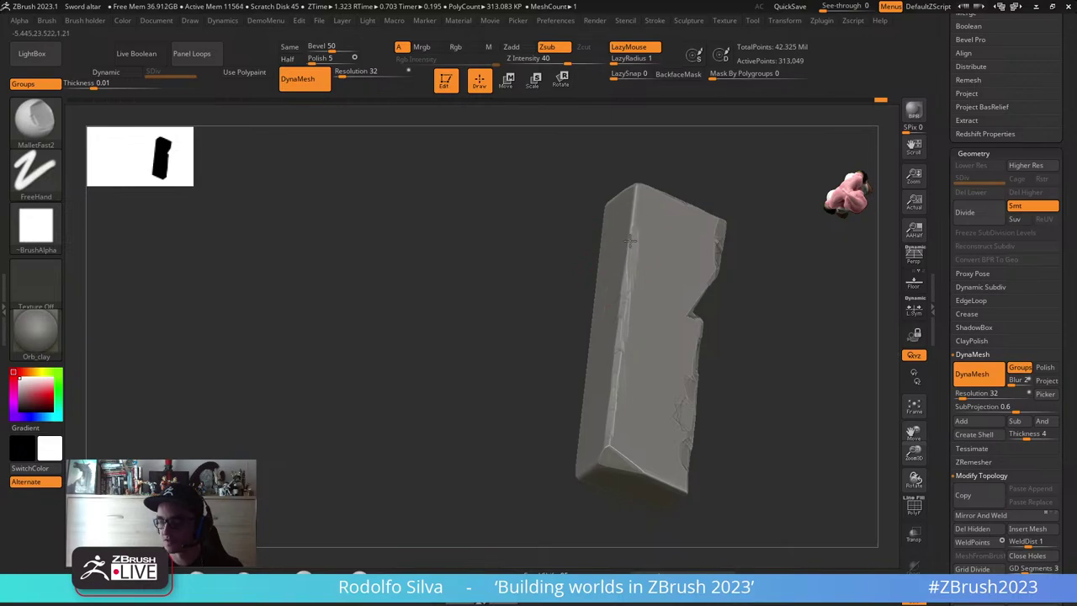
pyautogui.moveTo(620, 305); pyautogui.dragTo(626, 250, button='right')
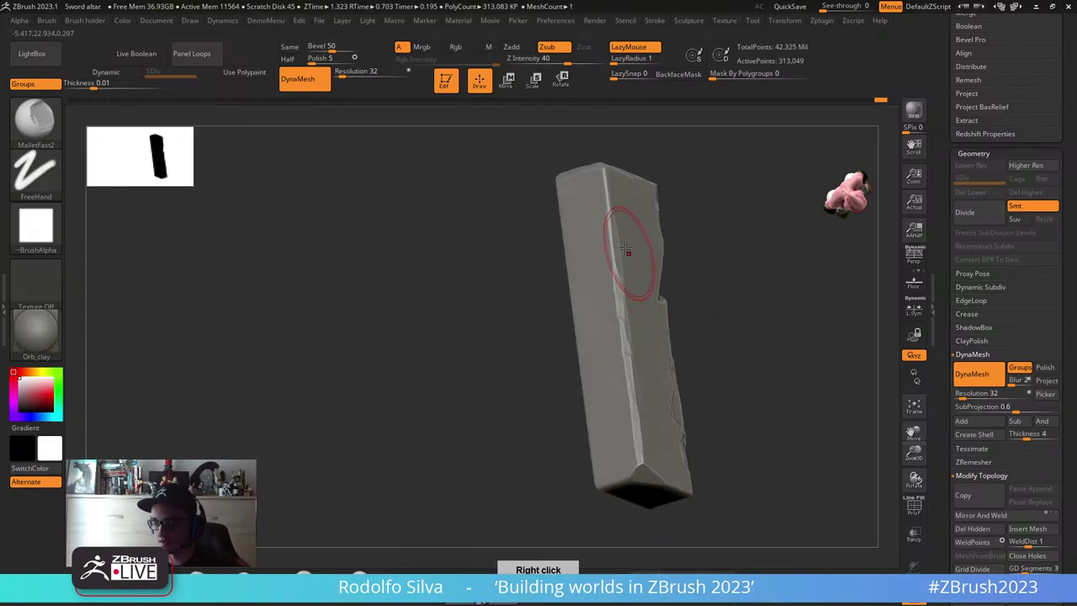
pyautogui.moveTo(614, 265); pyautogui.dragTo(602, 170)
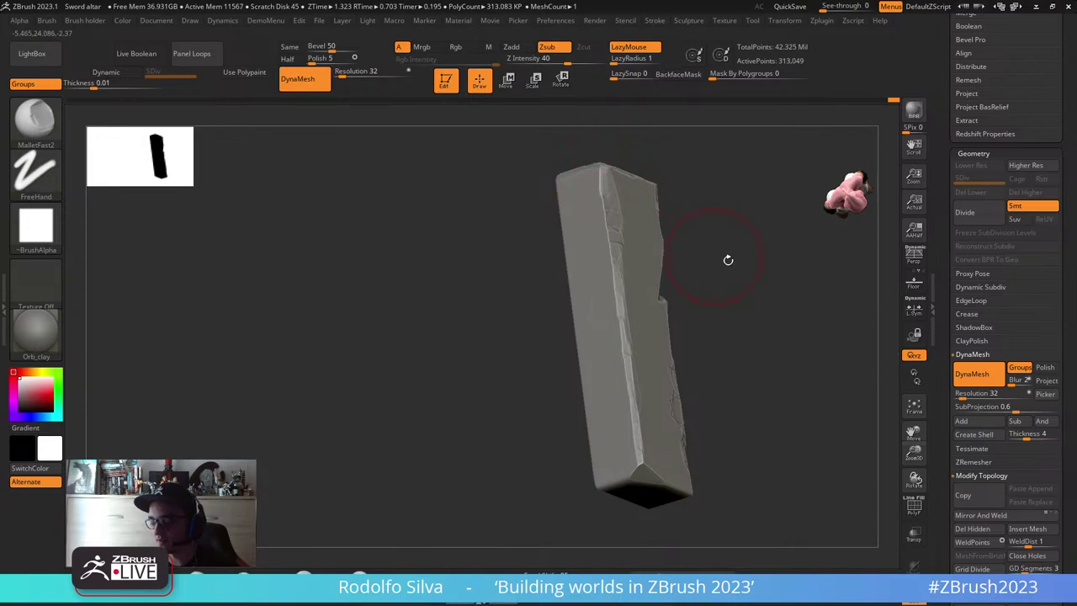
pyautogui.moveTo(728, 260); pyautogui.dragTo(716, 264)
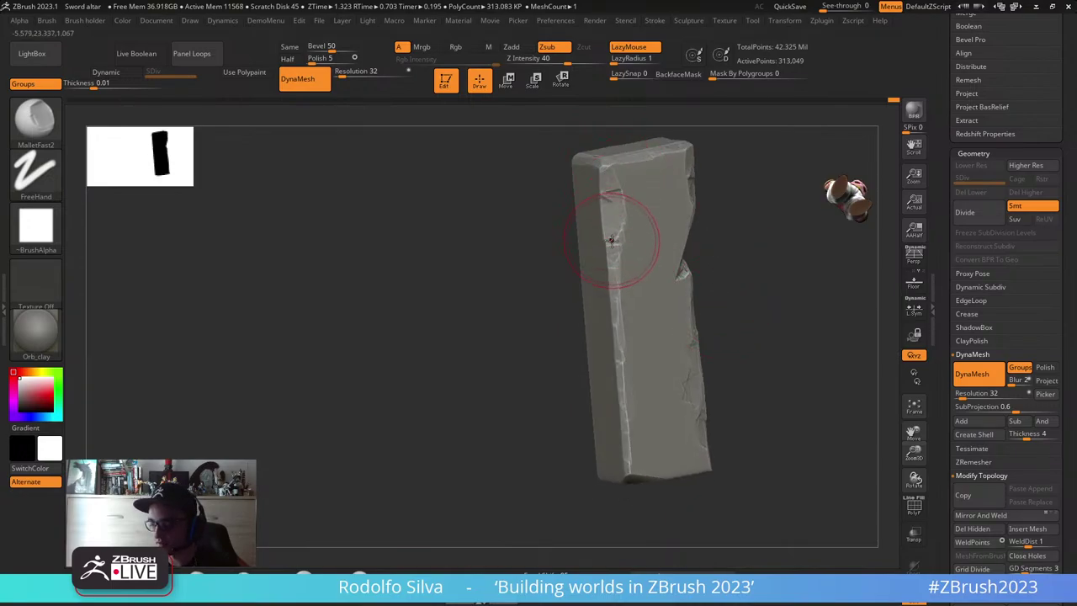
pyautogui.moveTo(577, 336); pyautogui.dragTo(754, 364)
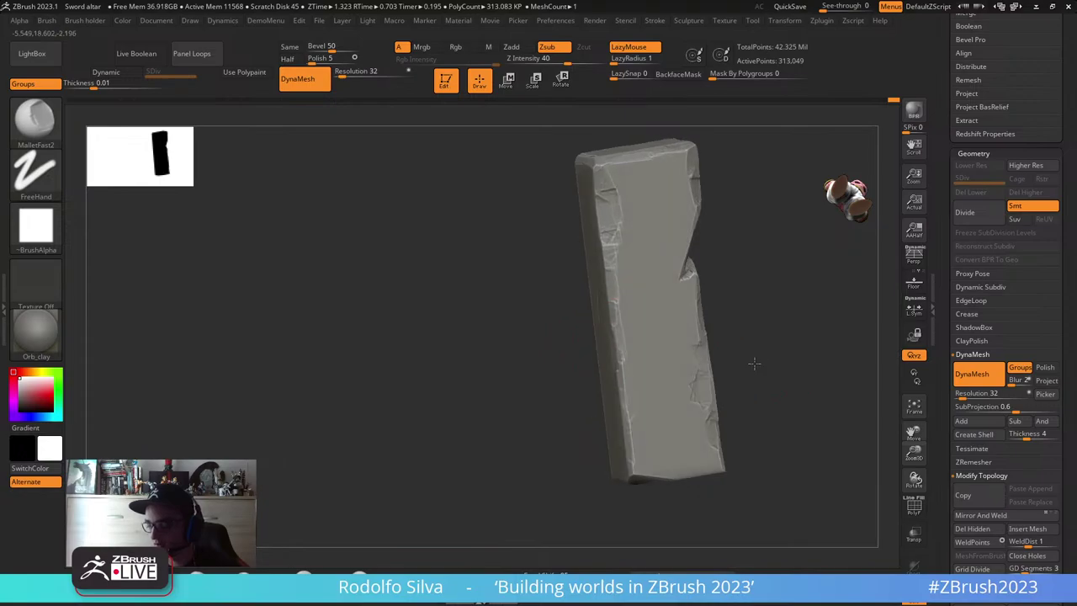
# - Adjust the brush size and carve deeper notches midway along the slab's uncut long edge
pyautogui.moveTo(629, 356); pyautogui.dragTo(613, 367)
pyautogui.press('s')
pyautogui.moveTo(543, 403); pyautogui.dragTo(565, 409)
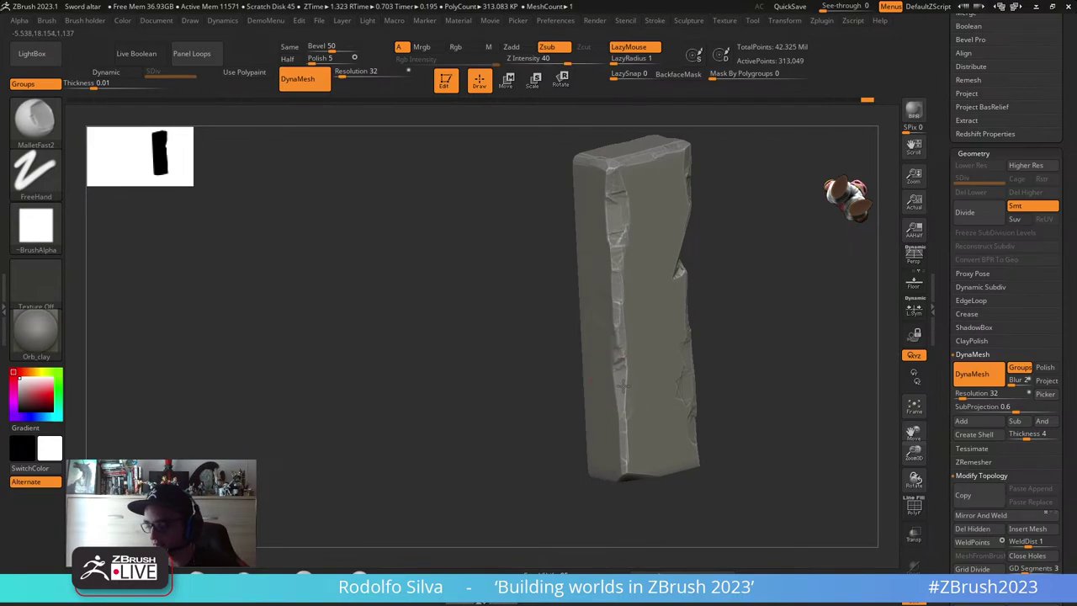
pyautogui.moveTo(774, 356); pyautogui.dragTo(753, 349)
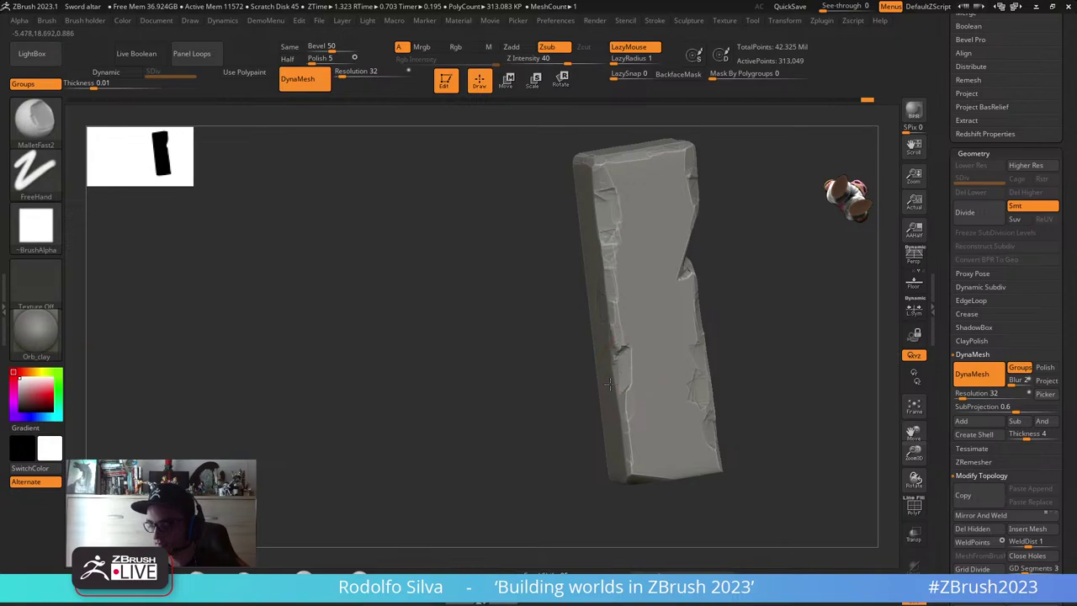
pyautogui.moveTo(641, 344); pyautogui.dragTo(644, 345)
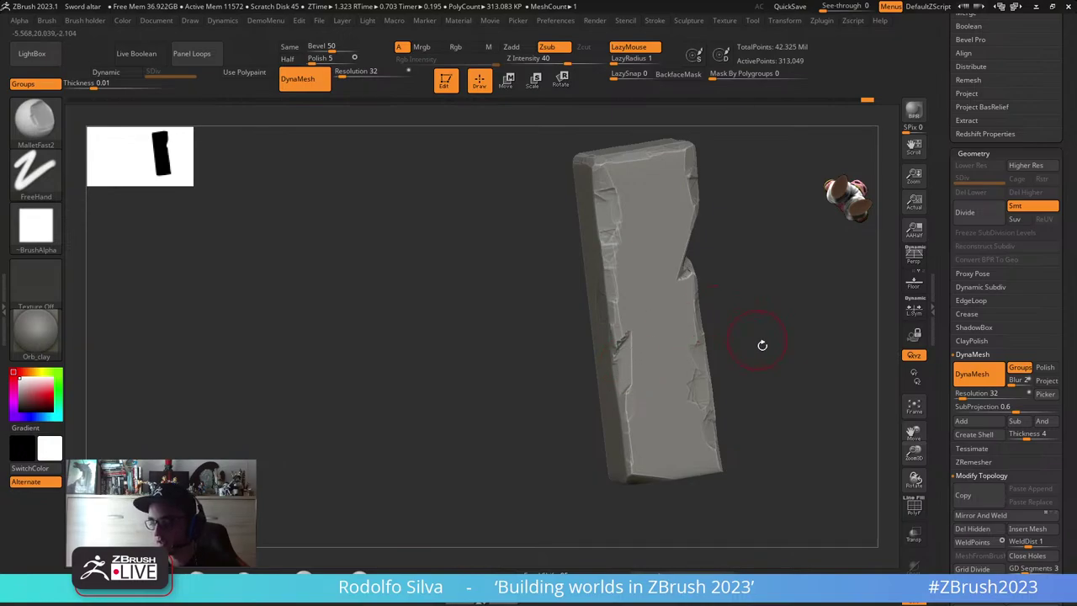
# - Deepen the chips along the stepped side's long edge, between the step and the slab's top end
pyautogui.moveTo(762, 344); pyautogui.dragTo(738, 384, button='right')
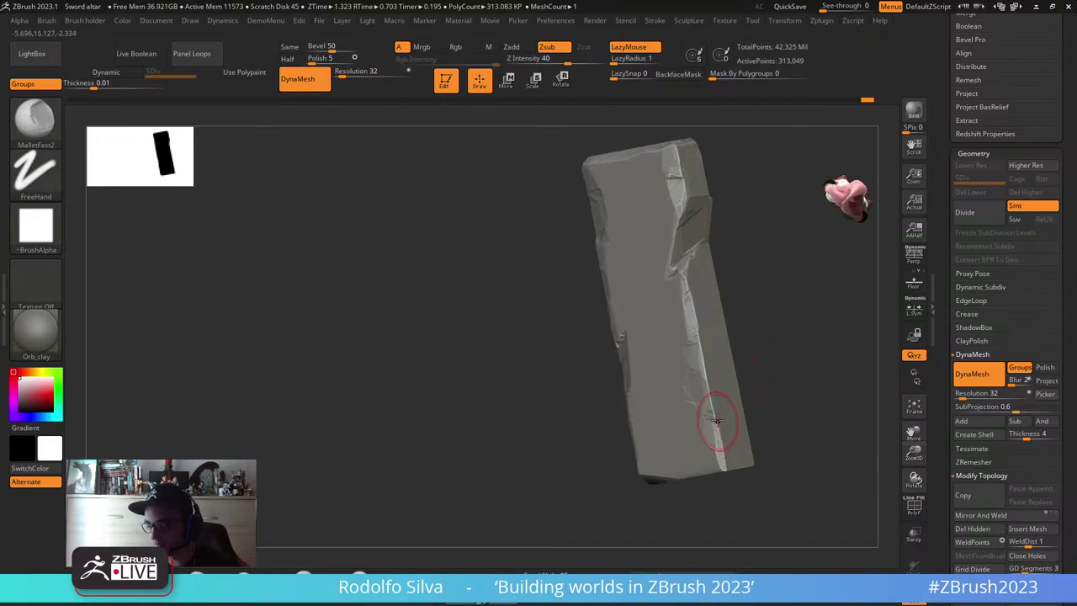
pyautogui.moveTo(716, 420); pyautogui.dragTo(707, 386)
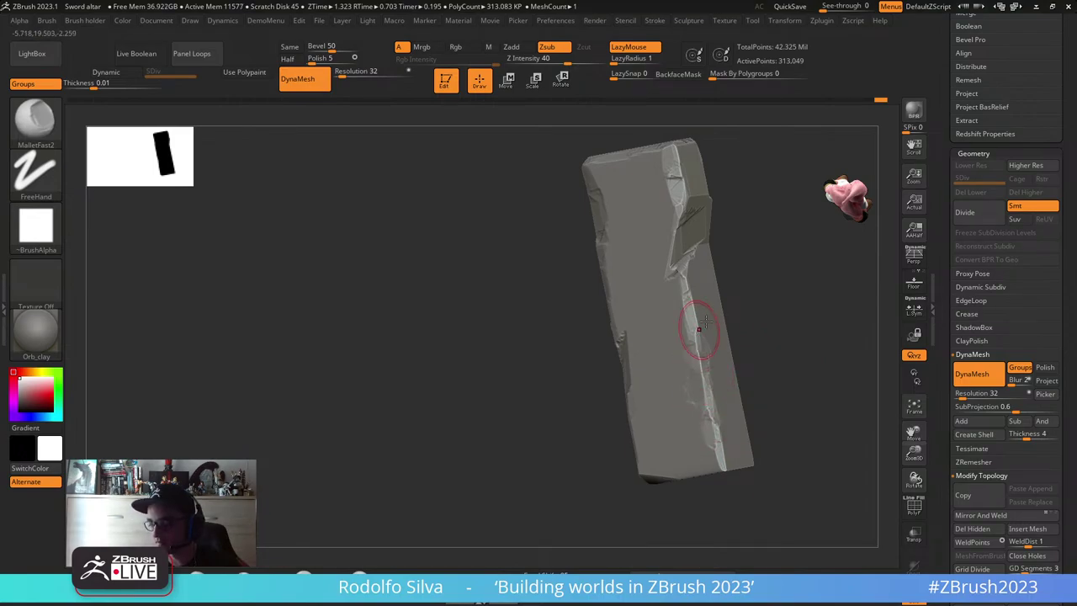
pyautogui.moveTo(698, 328); pyautogui.dragTo(732, 373, button='right')
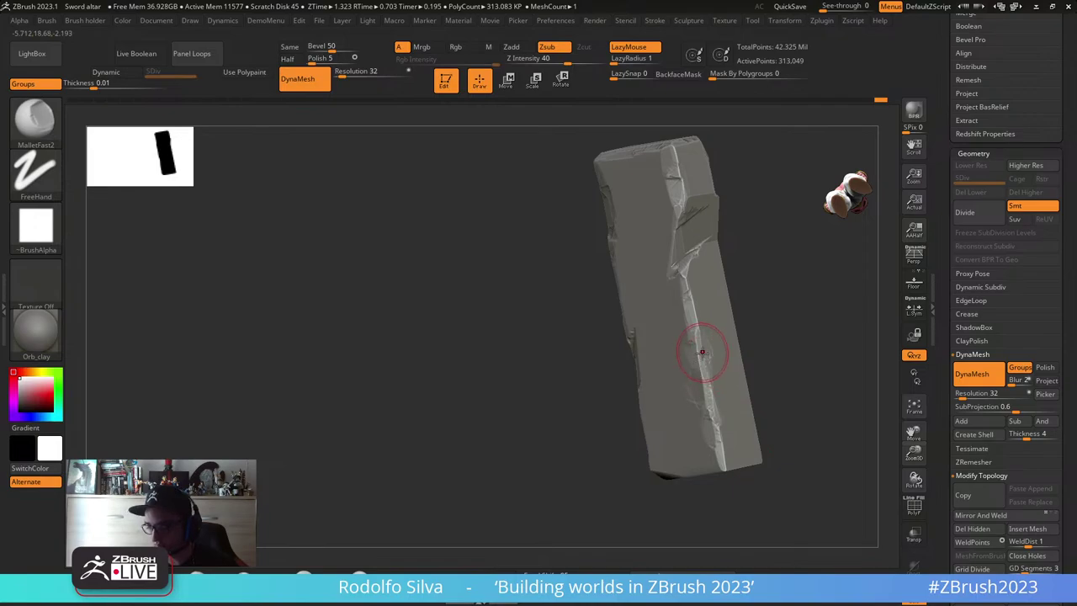
pyautogui.moveTo(816, 359); pyautogui.dragTo(817, 385, button='right')
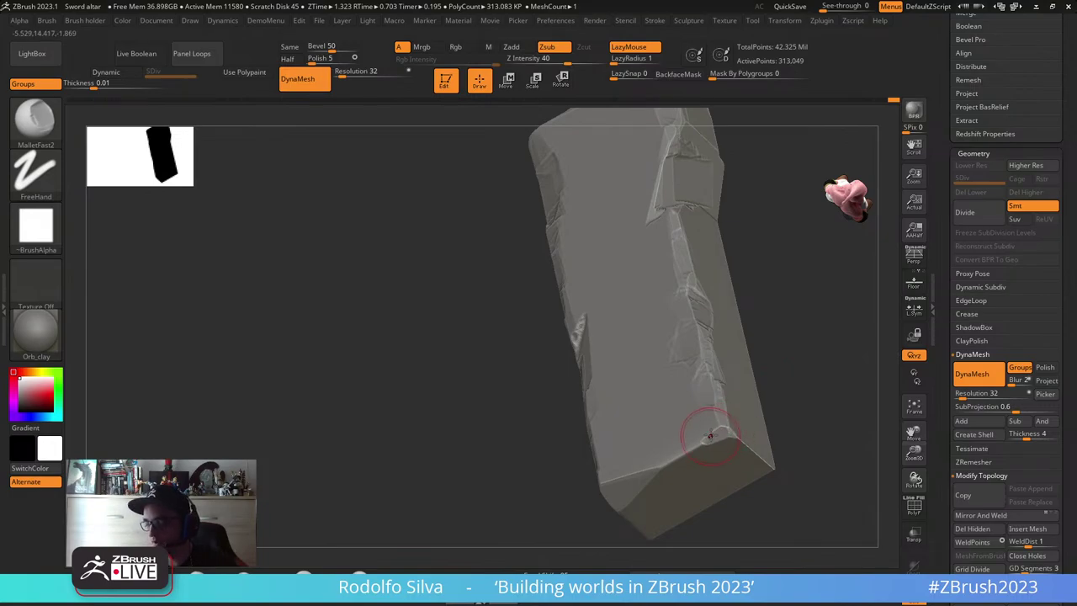
# - Chip the corner and short edges of the slab's top end face beside the stepped side
pyautogui.moveTo(677, 455); pyautogui.dragTo(715, 440)
pyautogui.moveTo(813, 446); pyautogui.dragTo(741, 444, button='right')
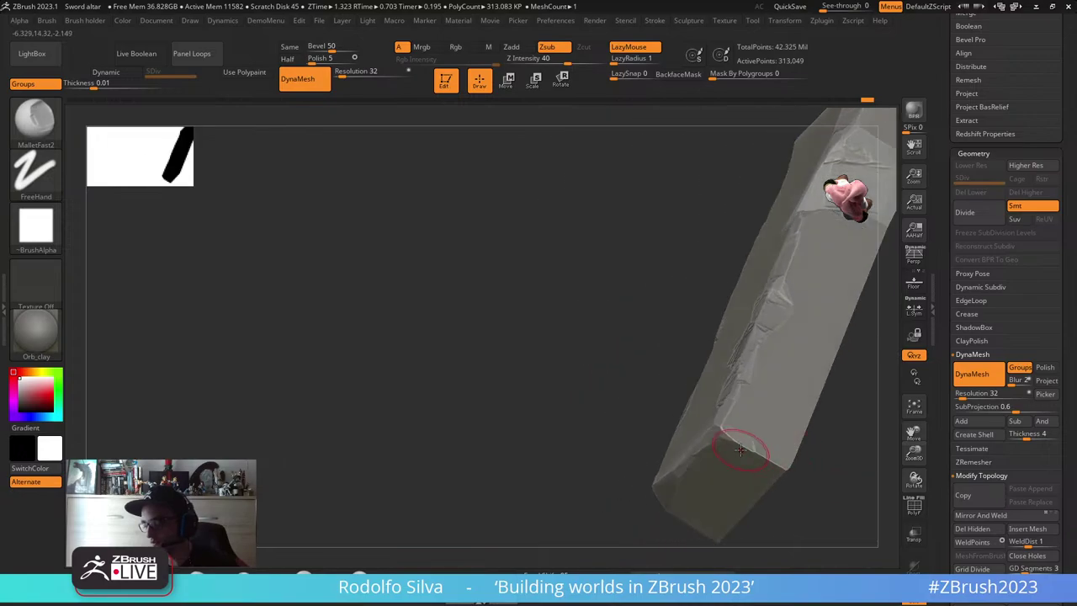
pyautogui.moveTo(743, 445)
pyautogui.mouseDown()
pyautogui.moveTo(769, 463)
pyautogui.moveTo(598, 396)
pyautogui.mouseUp()
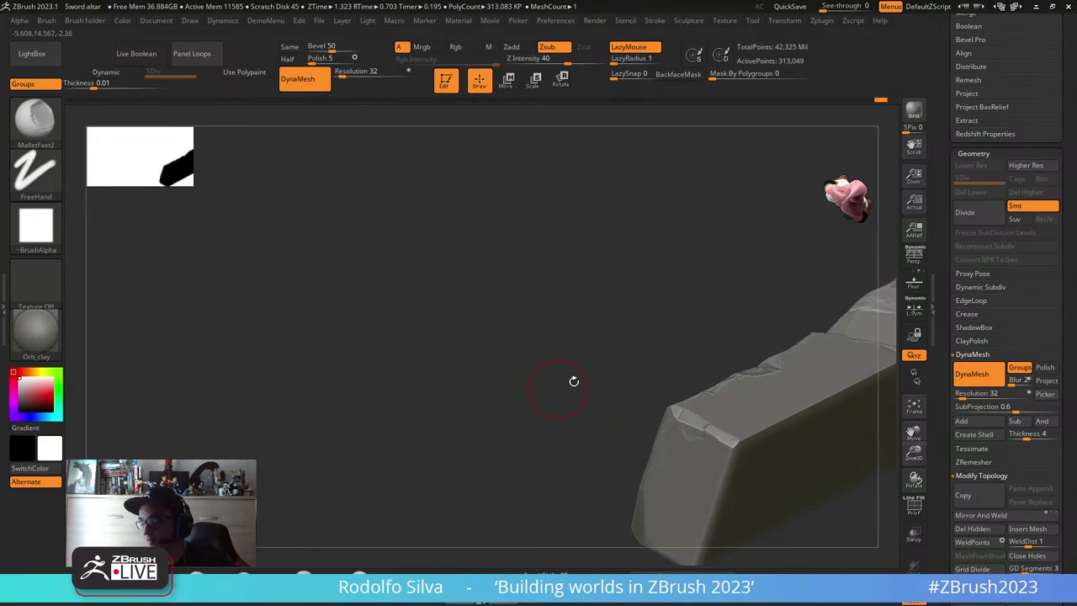
pyautogui.moveTo(629, 428); pyautogui.dragTo(589, 348)
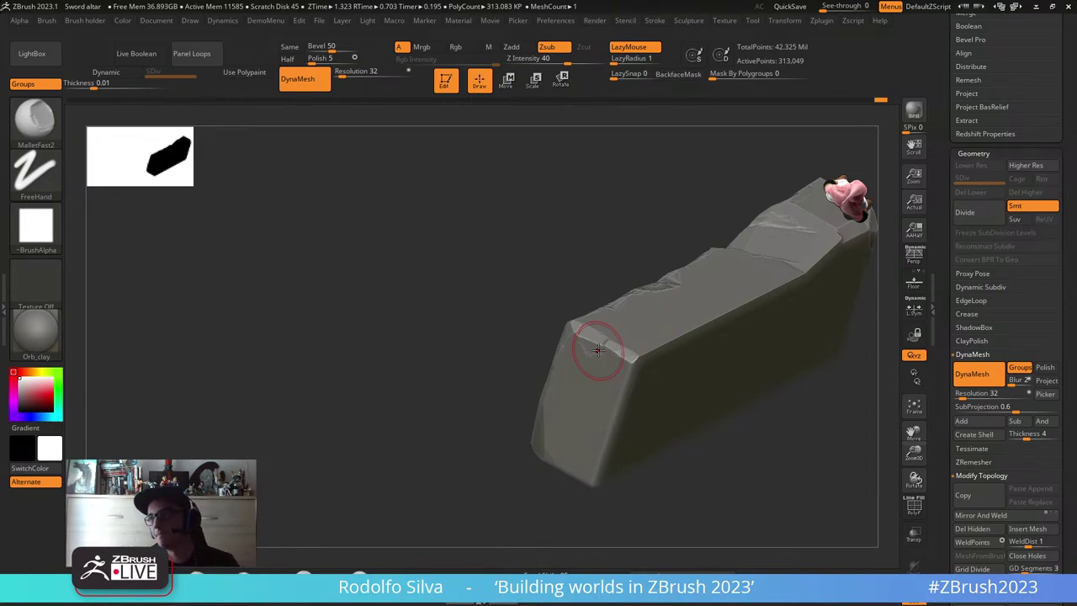
# - Chip the stepped side's other long edge, from the slab's top corner along the narrow part and over the step
pyautogui.moveTo(768, 464); pyautogui.dragTo(660, 404)
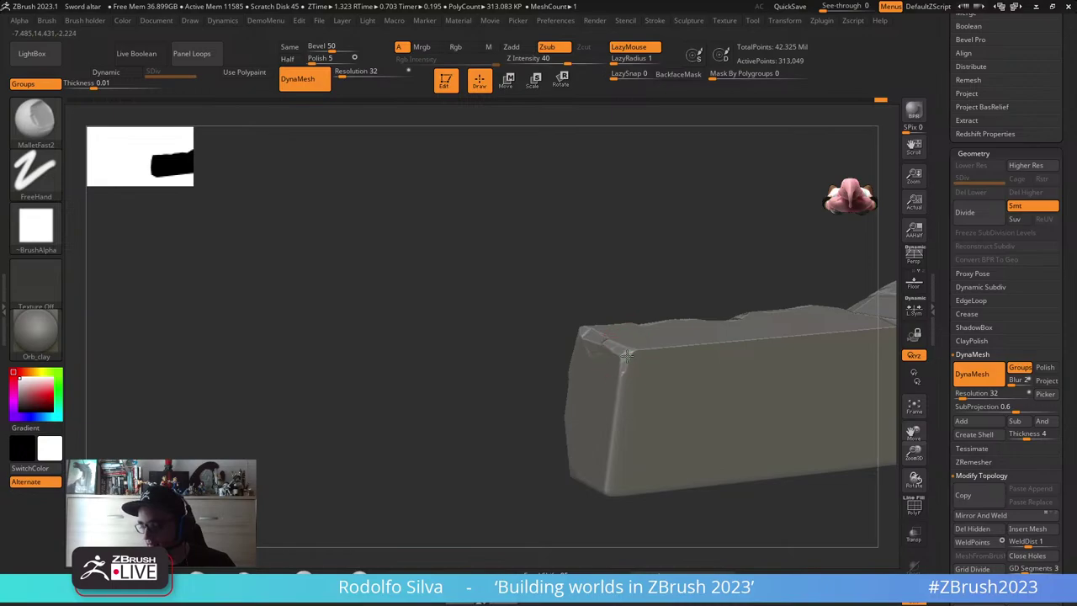
pyautogui.moveTo(637, 349); pyautogui.dragTo(811, 334)
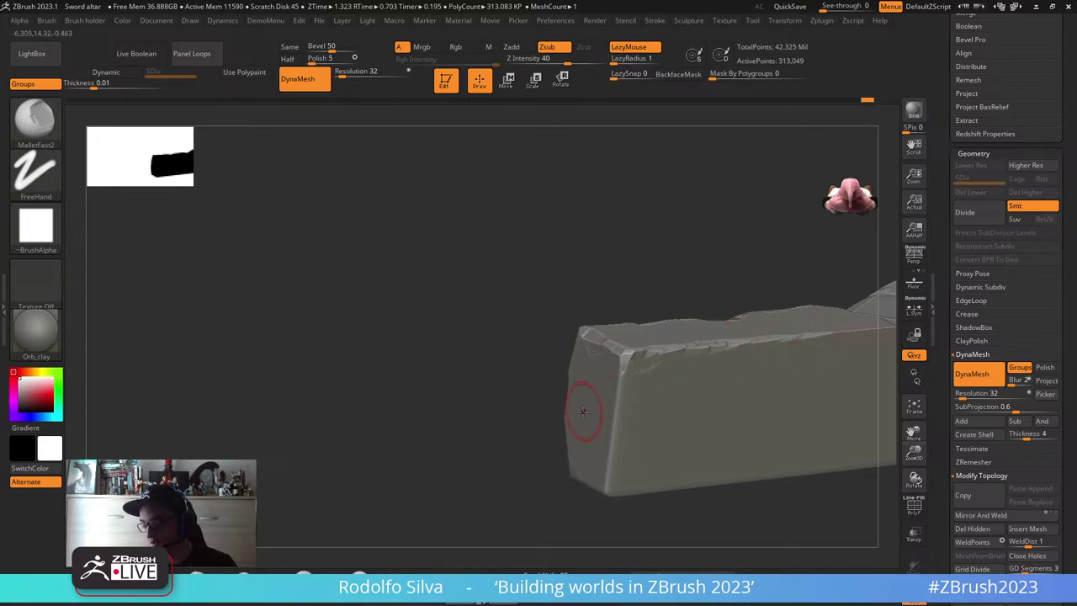
pyautogui.keyDown('alt'); pyautogui.moveTo(773, 494); pyautogui.dragTo(515, 481); pyautogui.keyUp('alt')
pyautogui.moveTo(665, 466); pyautogui.dragTo(666, 496)
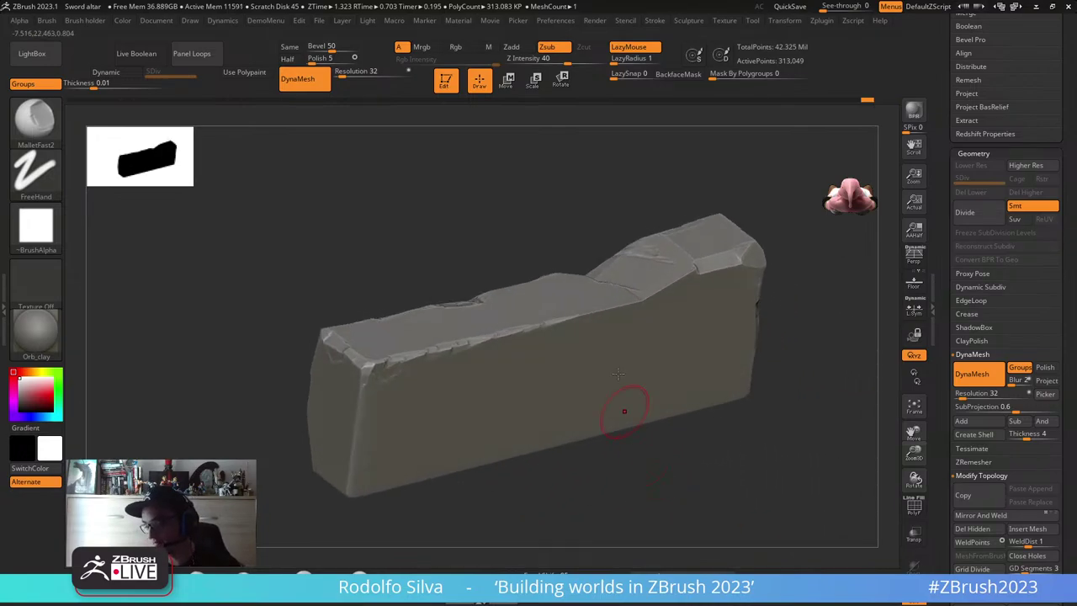
pyautogui.moveTo(581, 314); pyautogui.dragTo(678, 277)
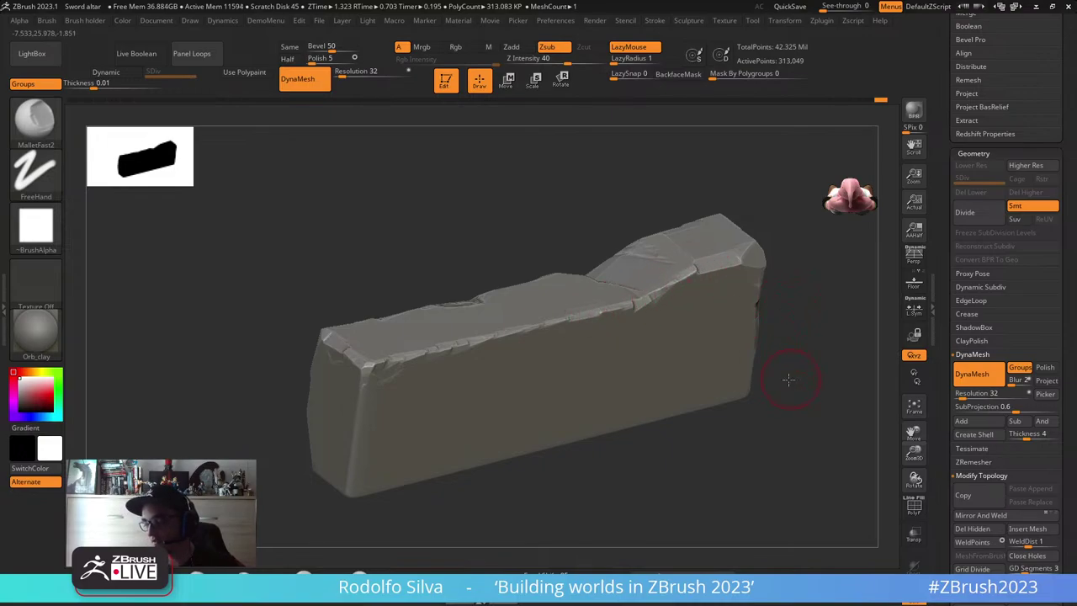
pyautogui.moveTo(788, 377); pyautogui.dragTo(741, 384)
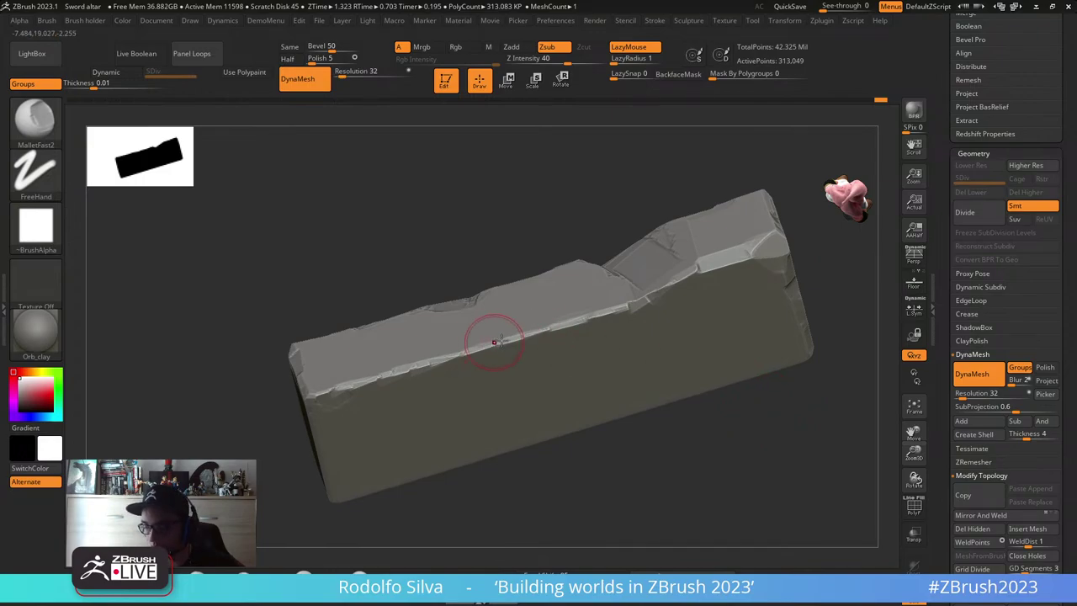
pyautogui.moveTo(444, 355); pyautogui.dragTo(315, 398)
# - Chip the two unworked short edges around the slab's top end face, along the broad face and the uncut side
pyautogui.moveTo(345, 381)
pyautogui.mouseDown(button='right')
pyautogui.moveTo(382, 393)
pyautogui.moveTo(404, 432)
pyautogui.moveTo(360, 345)
pyautogui.mouseUp(button='right')
pyautogui.moveTo(322, 383)
pyautogui.mouseDown()
pyautogui.moveTo(302, 402)
pyautogui.moveTo(300, 390)
pyautogui.moveTo(313, 394)
pyautogui.moveTo(286, 450)
pyautogui.mouseUp()
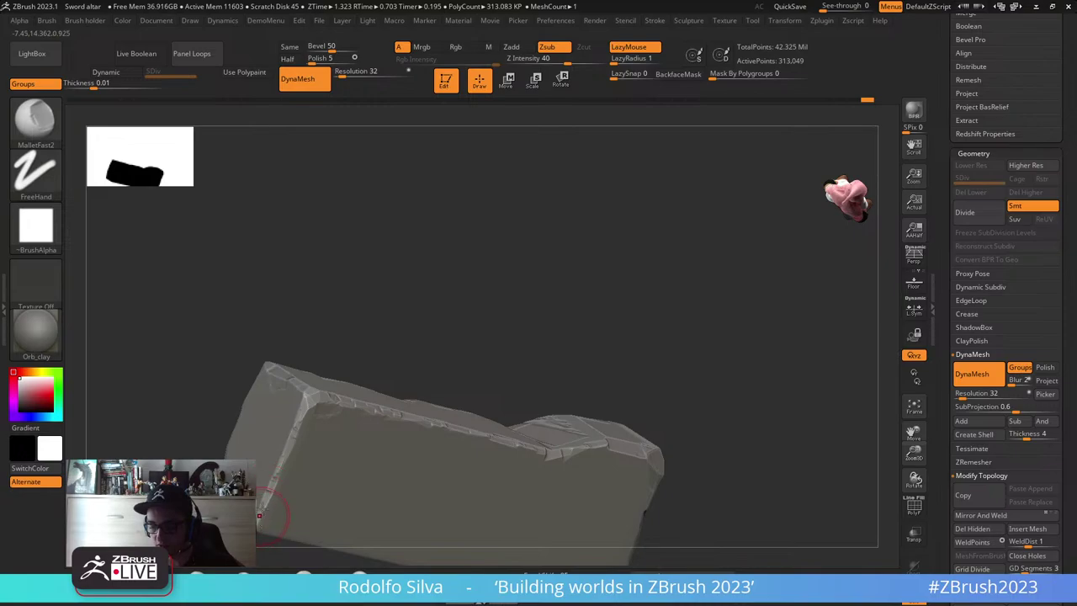
pyautogui.keyDown('alt'); pyautogui.moveTo(479, 374); pyautogui.dragTo(524, 296); pyautogui.keyUp('alt')
pyautogui.moveTo(357, 465); pyautogui.dragTo(366, 349)
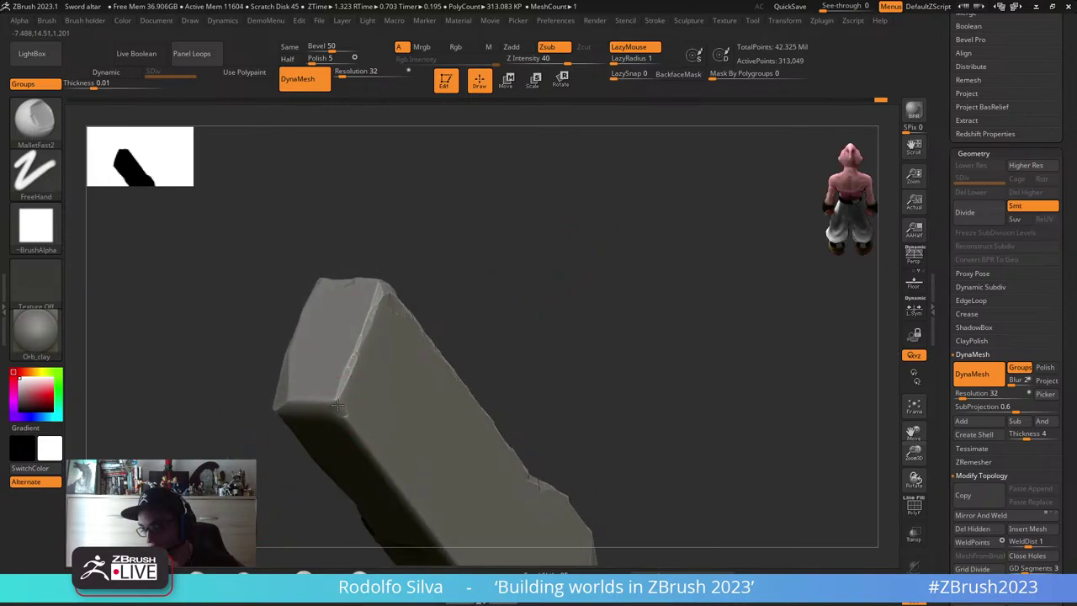
pyautogui.moveTo(333, 401); pyautogui.dragTo(287, 405)
# - Chip the remaining sharp long edge of the slab, from the corner of its top end down to its other end
pyautogui.moveTo(511, 369); pyautogui.dragTo(541, 327)
pyautogui.moveTo(382, 363)
pyautogui.mouseDown()
pyautogui.moveTo(485, 394)
pyautogui.moveTo(513, 331)
pyautogui.moveTo(520, 233)
pyautogui.mouseUp()
pyautogui.press('s')
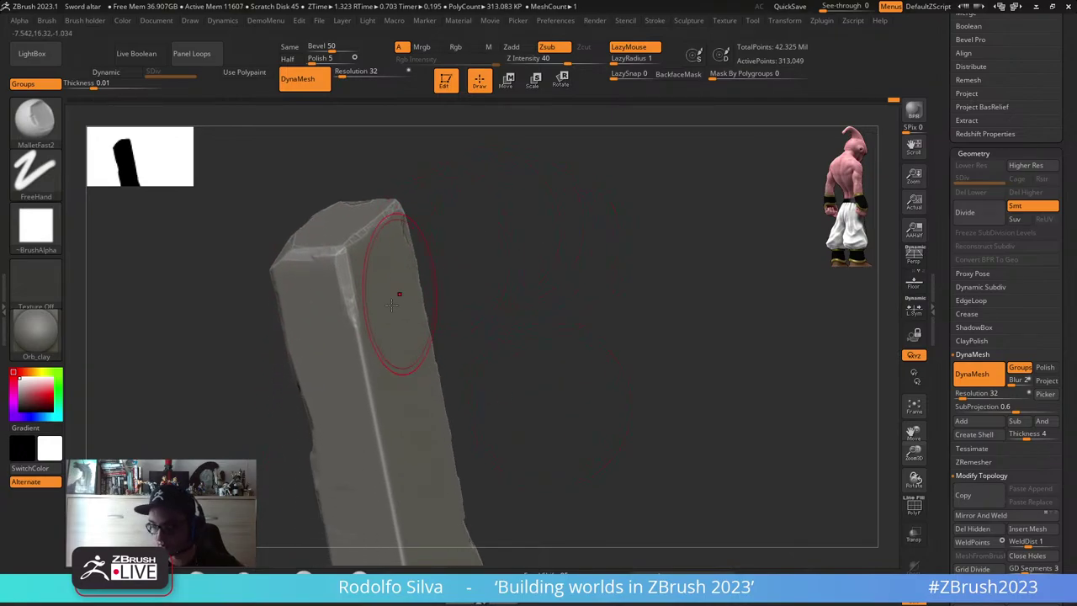
pyautogui.moveTo(357, 318)
pyautogui.mouseDown()
pyautogui.moveTo(368, 416)
pyautogui.moveTo(358, 390)
pyautogui.moveTo(363, 408)
pyautogui.mouseUp()
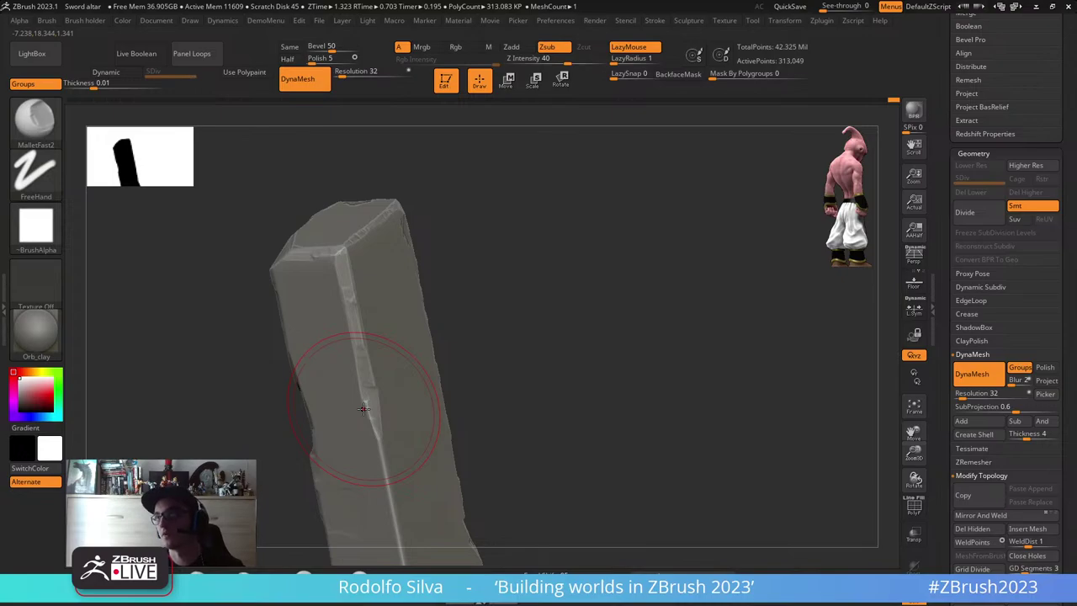
pyautogui.keyDown('alt'); pyautogui.moveTo(536, 418); pyautogui.dragTo(626, 252); pyautogui.keyUp('alt')
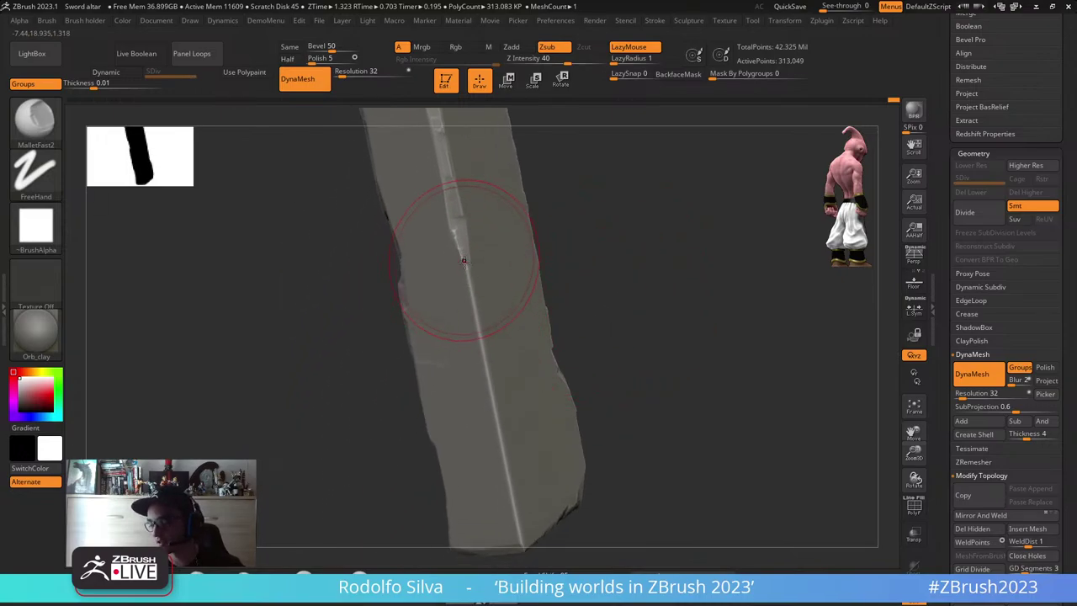
pyautogui.moveTo(465, 268); pyautogui.dragTo(520, 537)
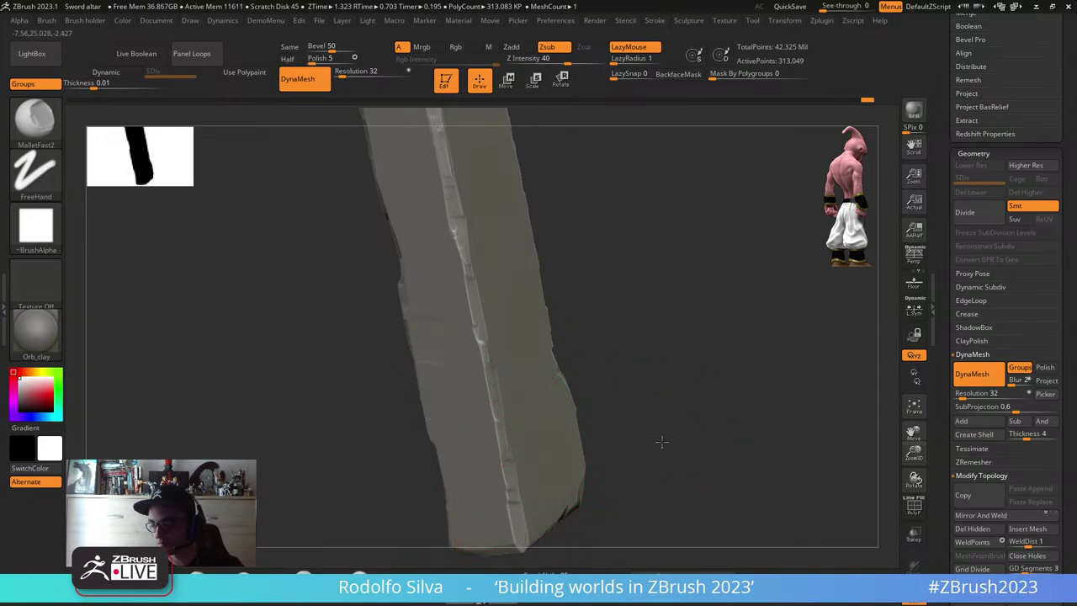
# - Chip the corner where the long edge meets the slab's lower end, and the stepped side's edge beside the step
pyautogui.moveTo(661, 440); pyautogui.dragTo(637, 385)
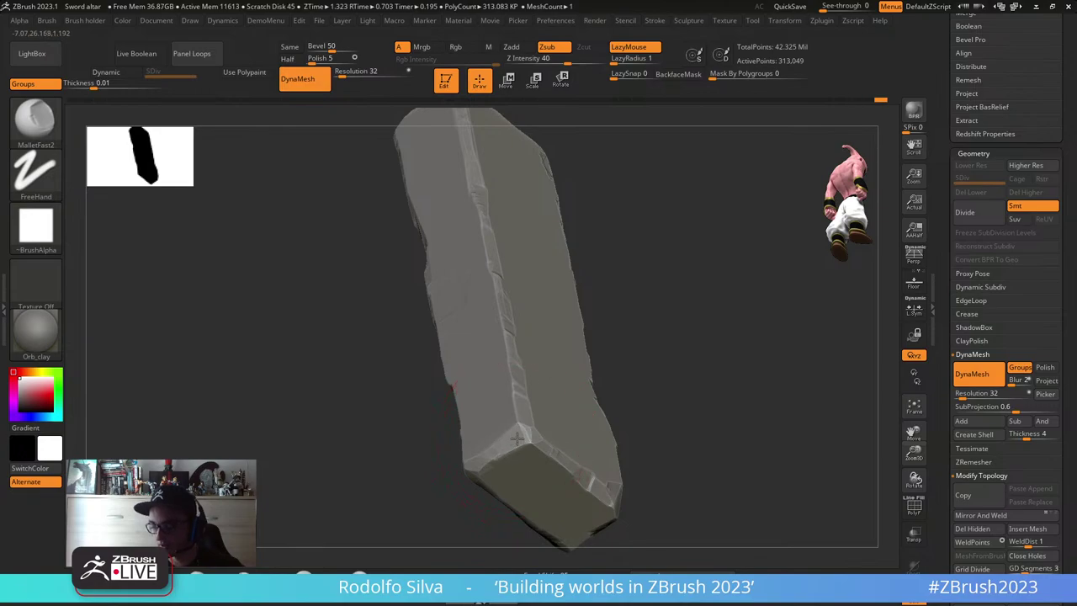
pyautogui.moveTo(517, 438); pyautogui.dragTo(535, 442)
pyautogui.moveTo(721, 440); pyautogui.dragTo(684, 445)
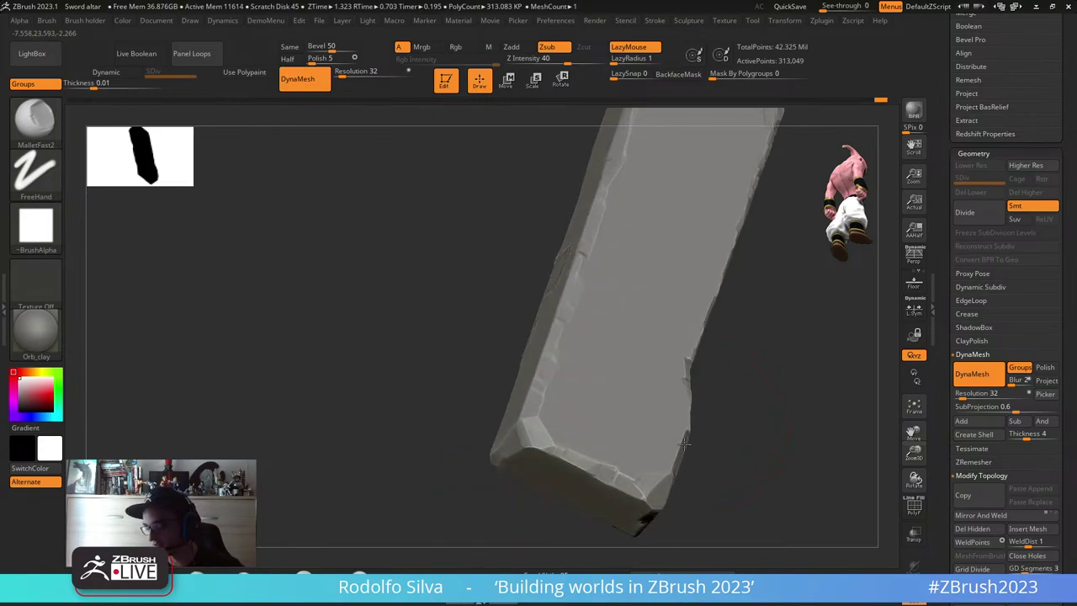
pyautogui.moveTo(683, 444)
pyautogui.mouseDown(button='right')
pyautogui.moveTo(740, 442)
pyautogui.moveTo(640, 435)
pyautogui.moveTo(613, 360)
pyautogui.moveTo(709, 423)
pyautogui.moveTo(679, 372)
pyautogui.mouseUp(button='right')
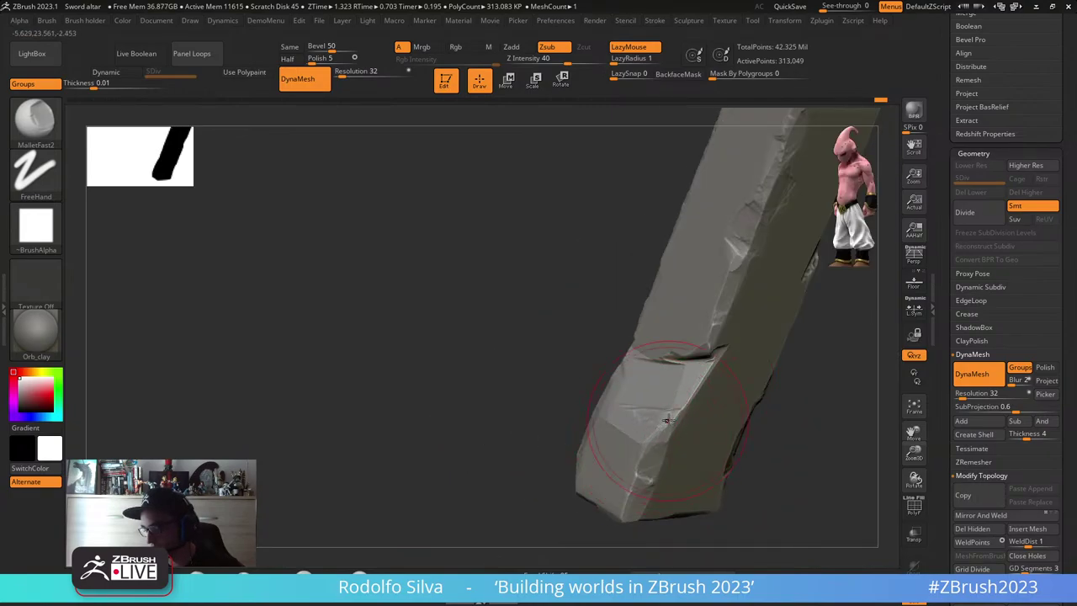
pyautogui.moveTo(667, 421)
pyautogui.mouseDown()
pyautogui.moveTo(691, 394)
pyautogui.moveTo(670, 419)
pyautogui.mouseUp()
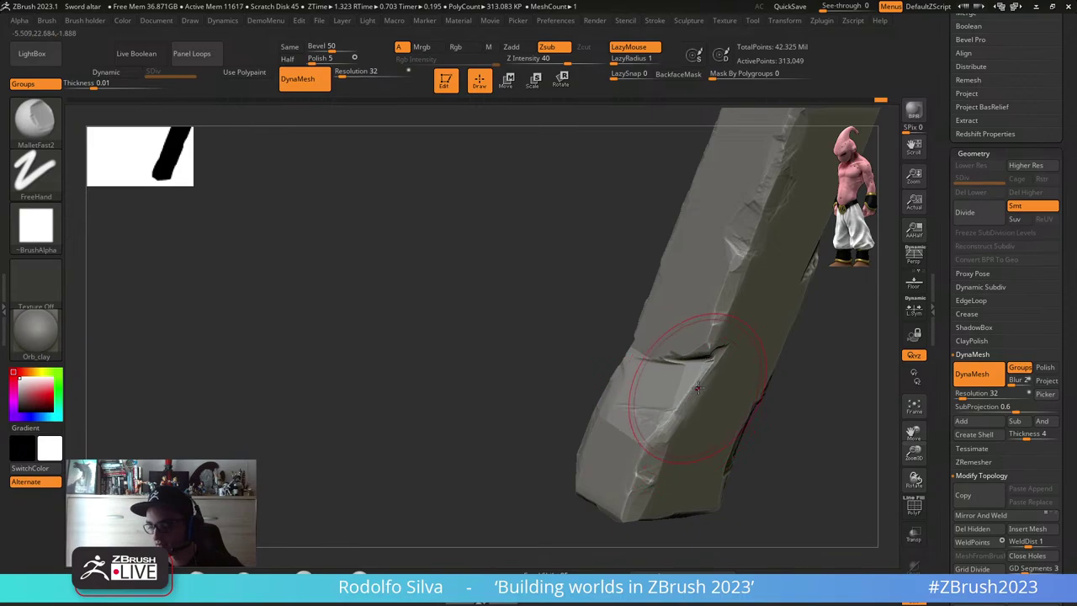
pyautogui.moveTo(418, 483); pyautogui.dragTo(555, 390)
pyautogui.keyDown('alt'); pyautogui.moveTo(736, 438); pyautogui.dragTo(719, 401); pyautogui.keyUp('alt')
pyautogui.moveTo(799, 439); pyautogui.dragTo(717, 362)
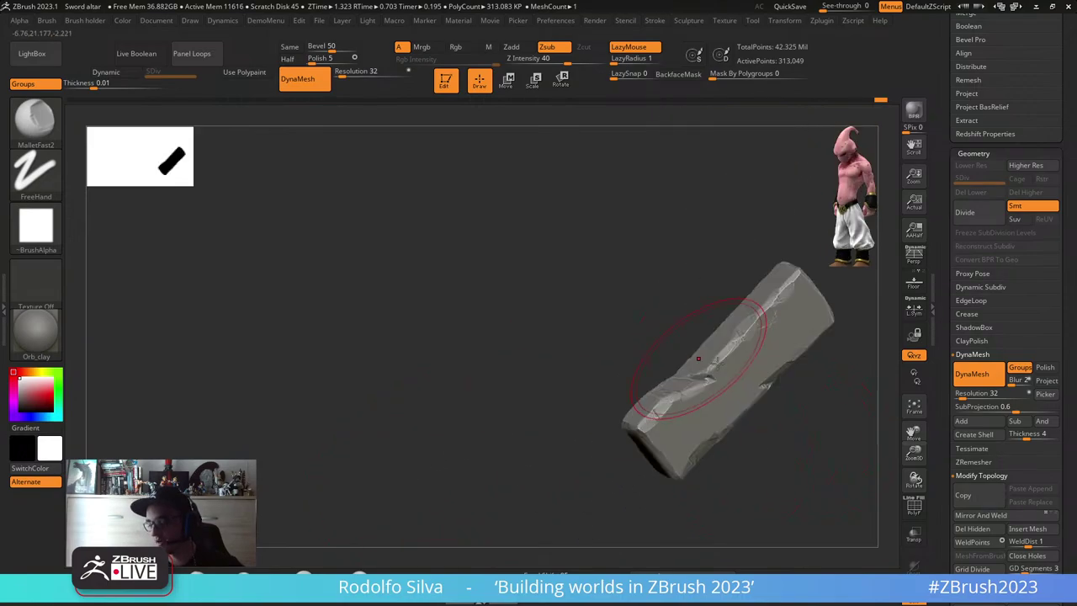
# - Show all slabs again and move only the chipped slab along its length, adjusting its depth within the pillar
pyautogui.moveTo(697, 358)
pyautogui.mouseDown(button='right')
pyautogui.moveTo(625, 397)
pyautogui.moveTo(698, 319)
pyautogui.moveTo(695, 365)
pyautogui.moveTo(675, 328)
pyautogui.moveTo(686, 320)
pyautogui.moveTo(633, 364)
pyautogui.moveTo(732, 368)
pyautogui.moveTo(704, 401)
pyautogui.moveTo(673, 354)
pyautogui.mouseUp(button='right')
pyautogui.hotkey('alt', 'shift', 's')
pyautogui.hotkey('alt', 'shift', 's')
pyautogui.keyDown('ctrl'); pyautogui.keyDown('shift'); pyautogui.click(732, 367); pyautogui.keyUp('shift'); pyautogui.keyUp('ctrl')
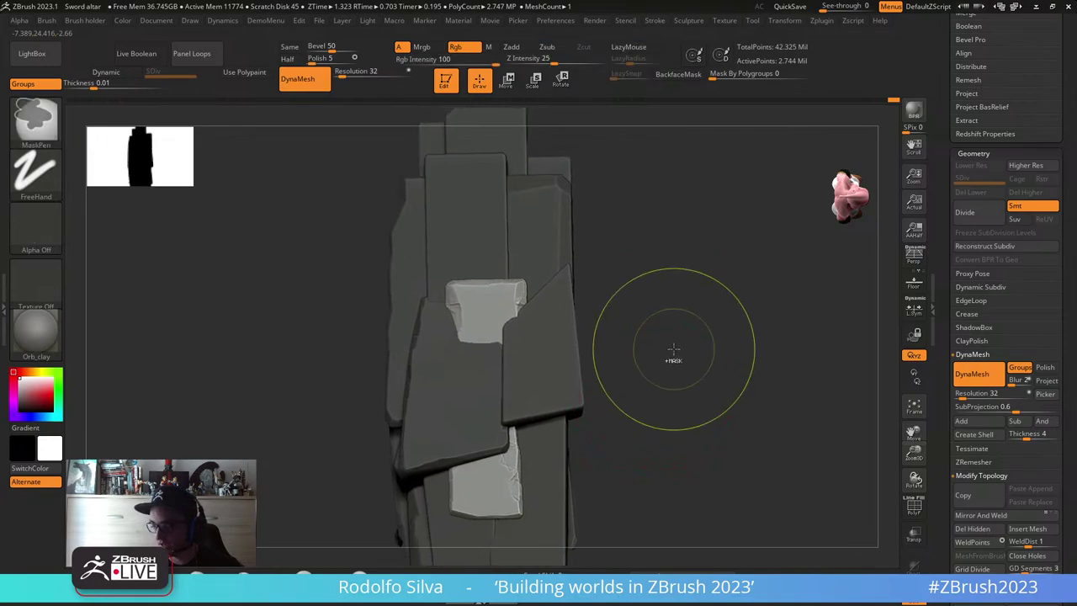
pyautogui.press('w')
pyautogui.moveTo(579, 301); pyautogui.dragTo(569, 306, button='right')
pyautogui.moveTo(472, 351); pyautogui.dragTo(476, 320)
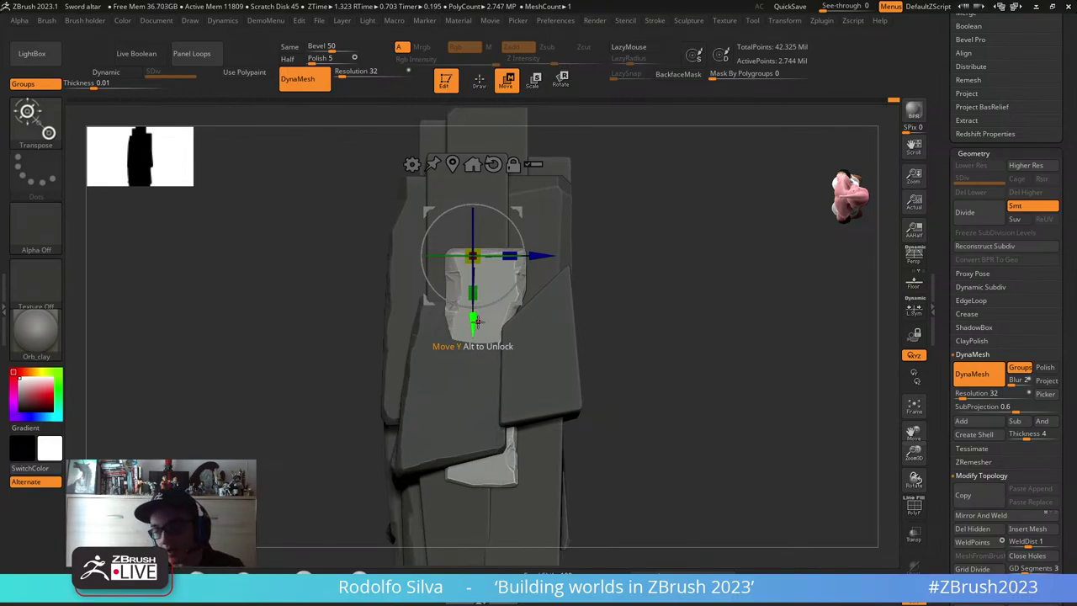
pyautogui.moveTo(644, 357)
pyautogui.mouseDown()
pyautogui.moveTo(627, 385)
pyautogui.moveTo(645, 368)
pyautogui.moveTo(642, 379)
pyautogui.mouseUp()
pyautogui.press('q')
pyautogui.press('w')
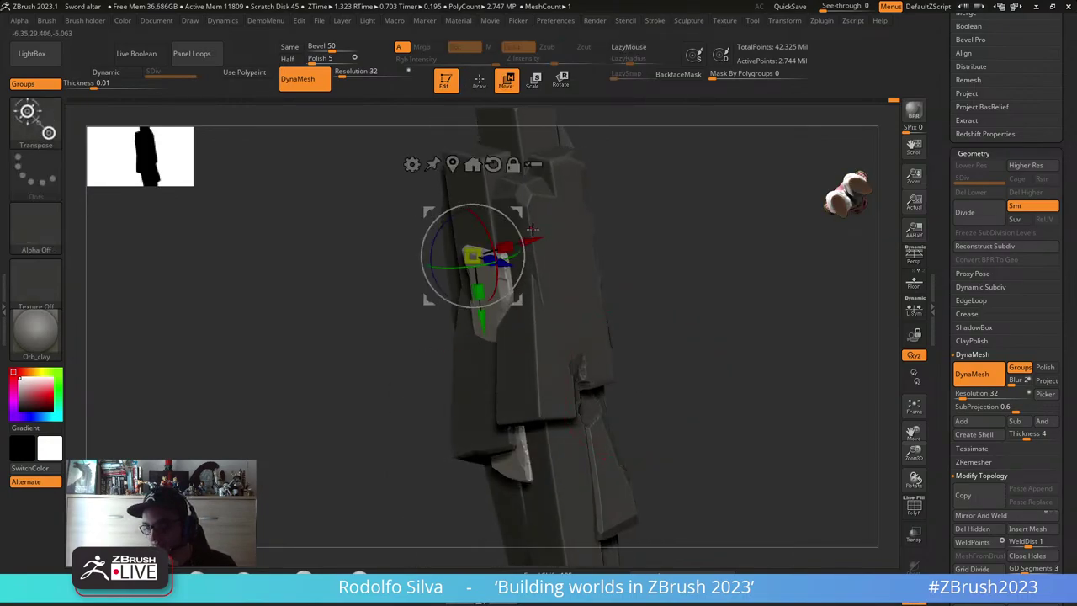
pyautogui.moveTo(533, 240); pyautogui.dragTo(527, 241)
# - Carve a wedge-shaped chip across the outer corner slab and onto the neighbouring front slab, undoing and redoing the first strokes
pyautogui.press('f')
pyautogui.press('q')
pyautogui.moveTo(678, 372)
pyautogui.mouseDown()
pyautogui.moveTo(697, 344)
pyautogui.moveTo(690, 375)
pyautogui.moveTo(714, 302)
pyautogui.moveTo(647, 336)
pyautogui.moveTo(644, 300)
pyautogui.moveTo(603, 382)
pyautogui.moveTo(648, 375)
pyautogui.moveTo(580, 362)
pyautogui.moveTo(596, 423)
pyautogui.mouseUp()
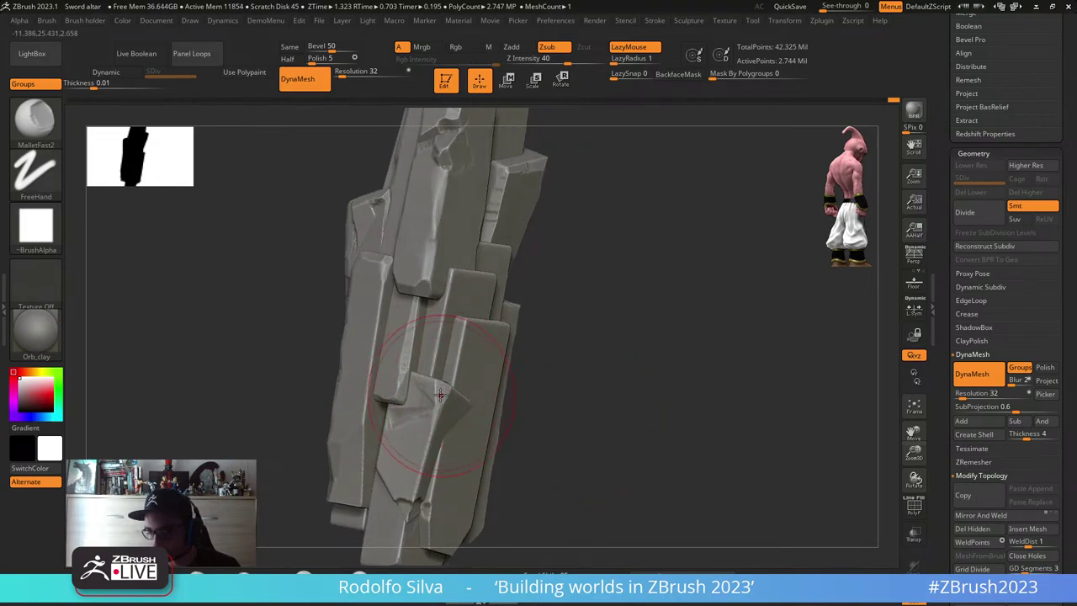
pyautogui.moveTo(626, 405); pyautogui.dragTo(505, 427)
pyautogui.press('s')
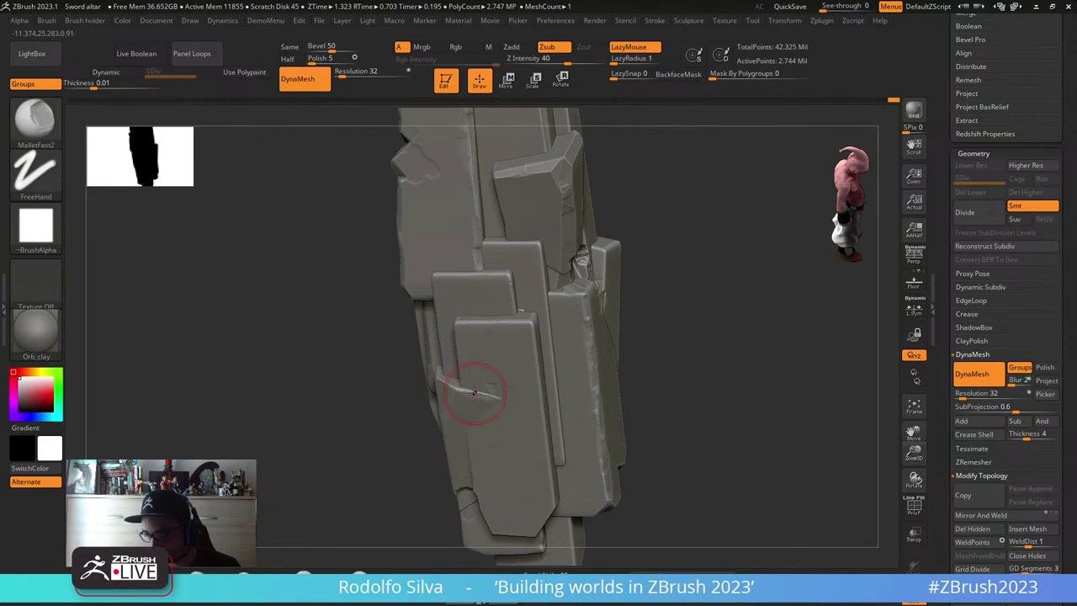
pyautogui.hotkey('ctrl', 'z')
pyautogui.hotkey('ctrl', 'z')
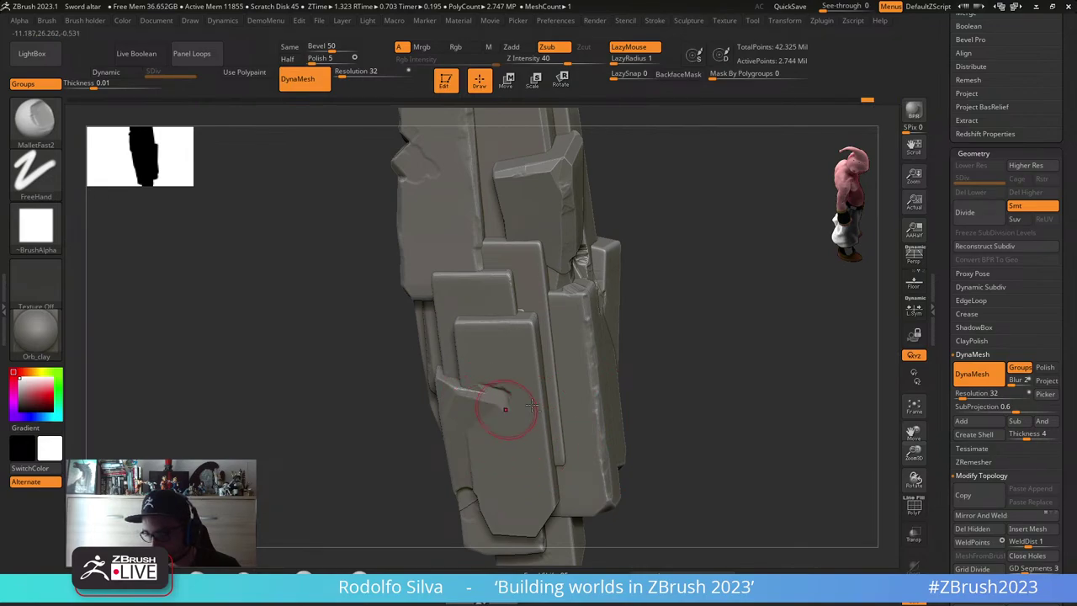
pyautogui.keyDown('ctrl'); pyautogui.moveTo(499, 413); pyautogui.dragTo(494, 445, button='right'); pyautogui.keyUp('ctrl')
pyautogui.press('s')
pyautogui.moveTo(487, 412); pyautogui.dragTo(475, 410)
pyautogui.moveTo(422, 376); pyautogui.dragTo(526, 405)
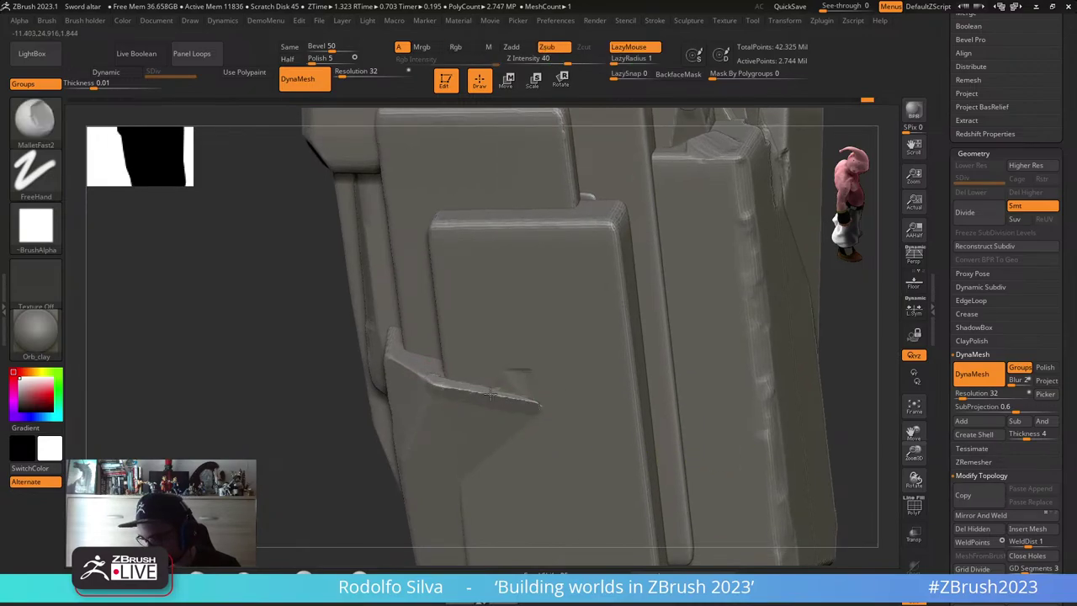
pyautogui.moveTo(453, 383); pyautogui.dragTo(518, 396)
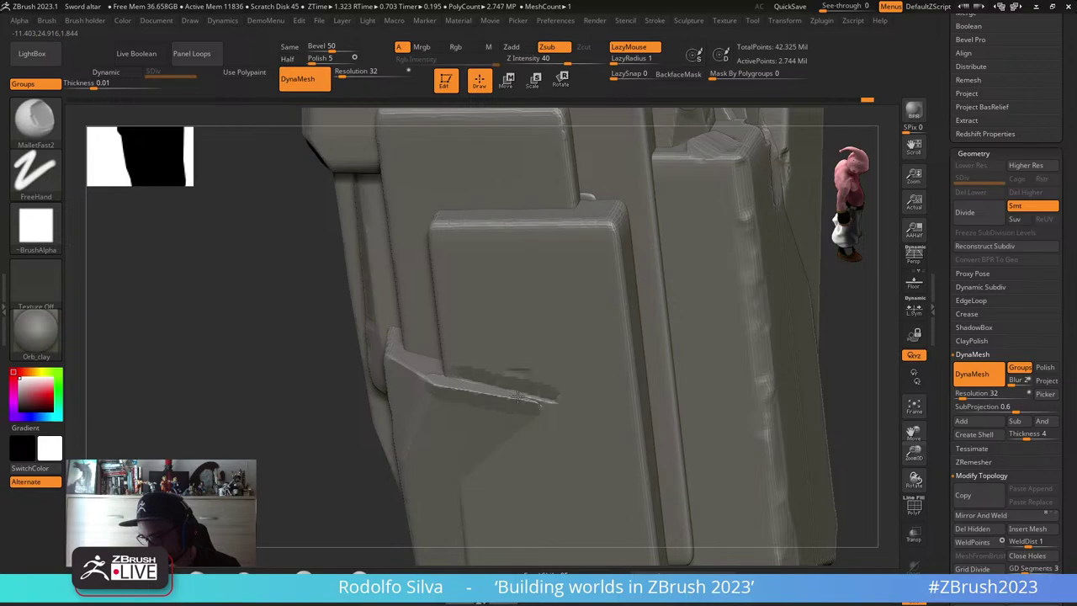
# - Deepen the wedge chip's upper ledge and its pointed end on the front slab
pyautogui.moveTo(314, 468); pyautogui.dragTo(492, 416)
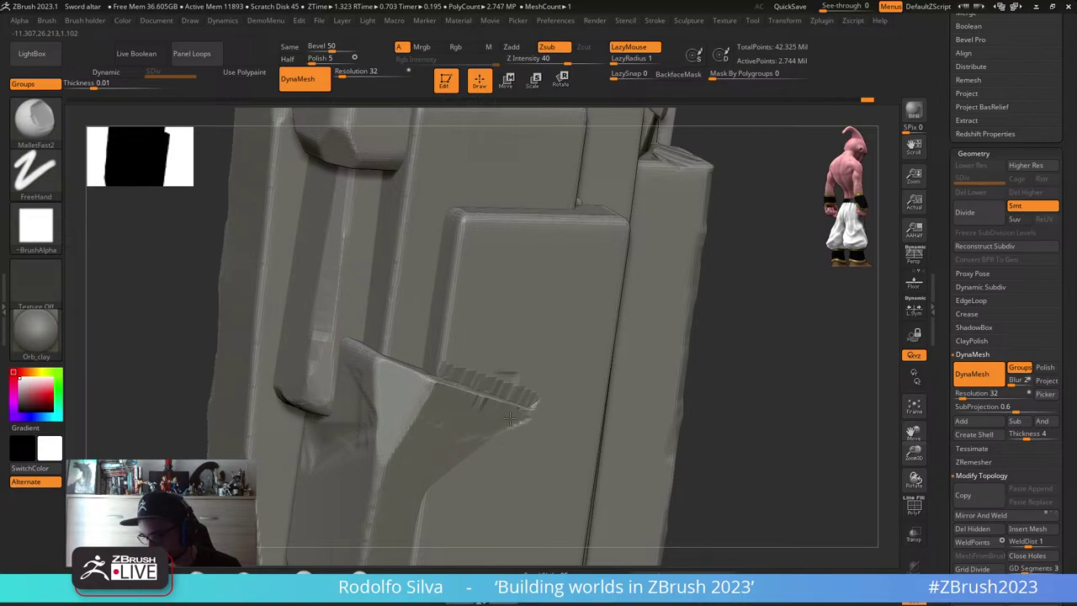
pyautogui.moveTo(510, 418)
pyautogui.mouseDown()
pyautogui.moveTo(482, 434)
pyautogui.moveTo(502, 449)
pyautogui.mouseUp()
pyautogui.press('s')
# - Remesh the slabs with a DynaMesh resolution of 56 and smooth the surface of the wedge chip
pyautogui.keyDown('alt'); pyautogui.moveTo(747, 419); pyautogui.dragTo(722, 337); pyautogui.keyUp('alt')
pyautogui.moveTo(356, 77); pyautogui.dragTo(343, 74)
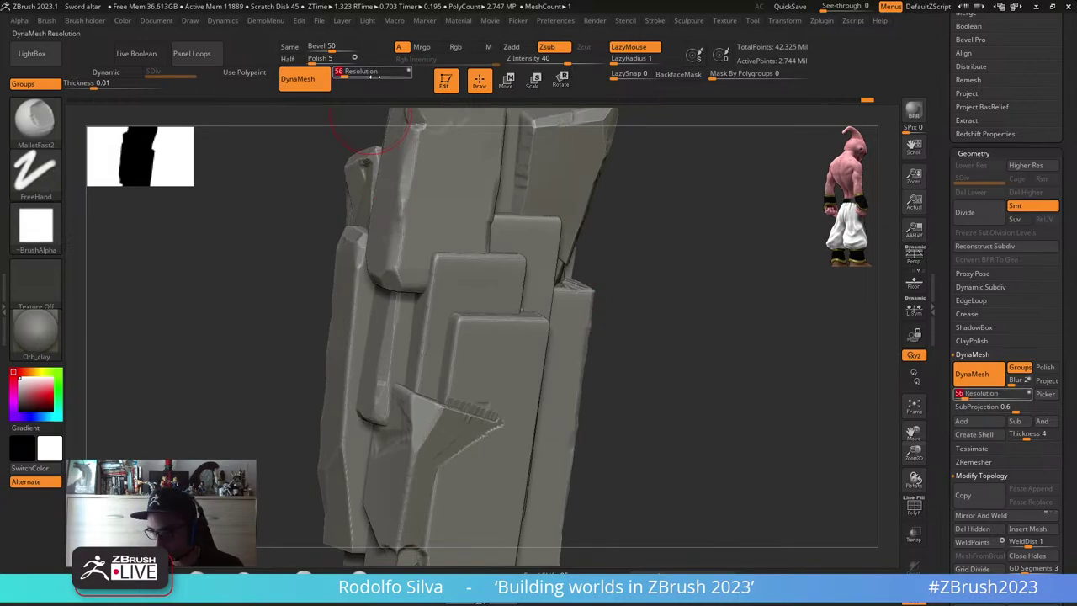
pyautogui.press('ctrl')
pyautogui.keyDown('ctrl'); pyautogui.moveTo(666, 417); pyautogui.dragTo(660, 411); pyautogui.keyUp('ctrl')
pyautogui.moveTo(483, 403)
pyautogui.keyDown('shift'); pyautogui.mouseDown()
pyautogui.moveTo(503, 413)
pyautogui.moveTo(439, 460)
pyautogui.moveTo(428, 414)
pyautogui.mouseUp(); pyautogui.keyUp('shift')
pyautogui.moveTo(643, 387)
pyautogui.mouseDown()
pyautogui.moveTo(637, 356)
pyautogui.moveTo(631, 415)
pyautogui.moveTo(682, 452)
pyautogui.moveTo(636, 315)
pyautogui.mouseUp()
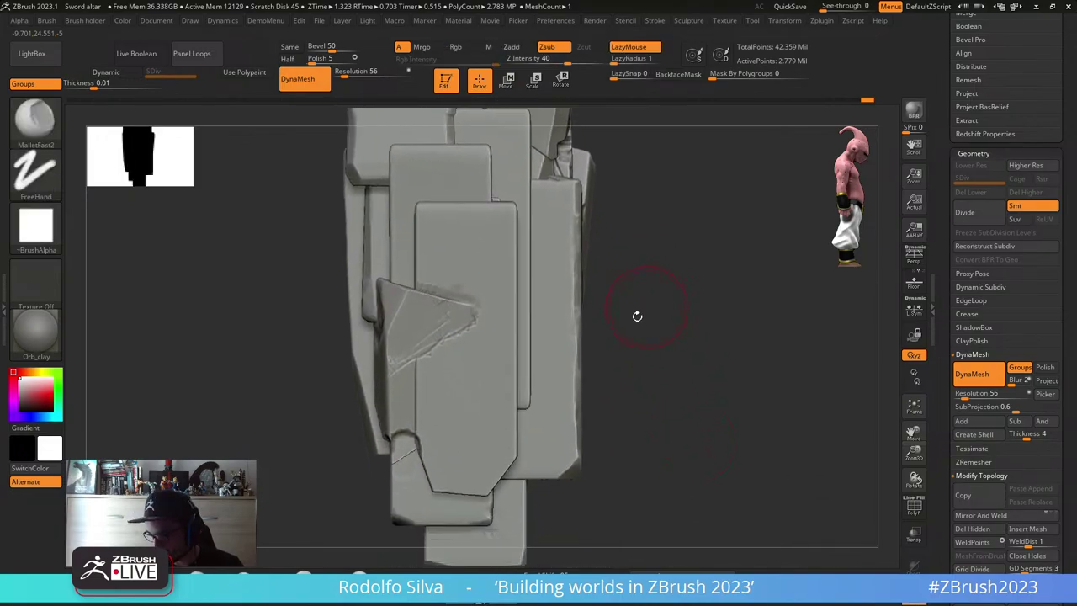
# - Mask everything except the front slab and clip off its upper corner diagonally with ClipCurve
pyautogui.press('w')
pyautogui.keyDown('ctrl'); pyautogui.click(493, 444); pyautogui.keyUp('ctrl')
pyautogui.moveTo(641, 395)
pyautogui.keyDown('alt'); pyautogui.mouseDown()
pyautogui.moveTo(648, 426)
pyautogui.moveTo(685, 425)
pyautogui.moveTo(683, 410)
pyautogui.mouseUp(); pyautogui.keyUp('alt')
pyautogui.press('q')
pyautogui.keyDown('alt'); pyautogui.moveTo(683, 410); pyautogui.dragTo(670, 464); pyautogui.keyUp('alt')
pyautogui.moveTo(612, 243)
pyautogui.keyDown('ctrl'); pyautogui.keyDown('shift'); pyautogui.mouseDown()
pyautogui.moveTo(524, 250)
pyautogui.moveTo(517, 260)
pyautogui.mouseUp(); pyautogui.keyUp('shift'); pyautogui.keyUp('ctrl')
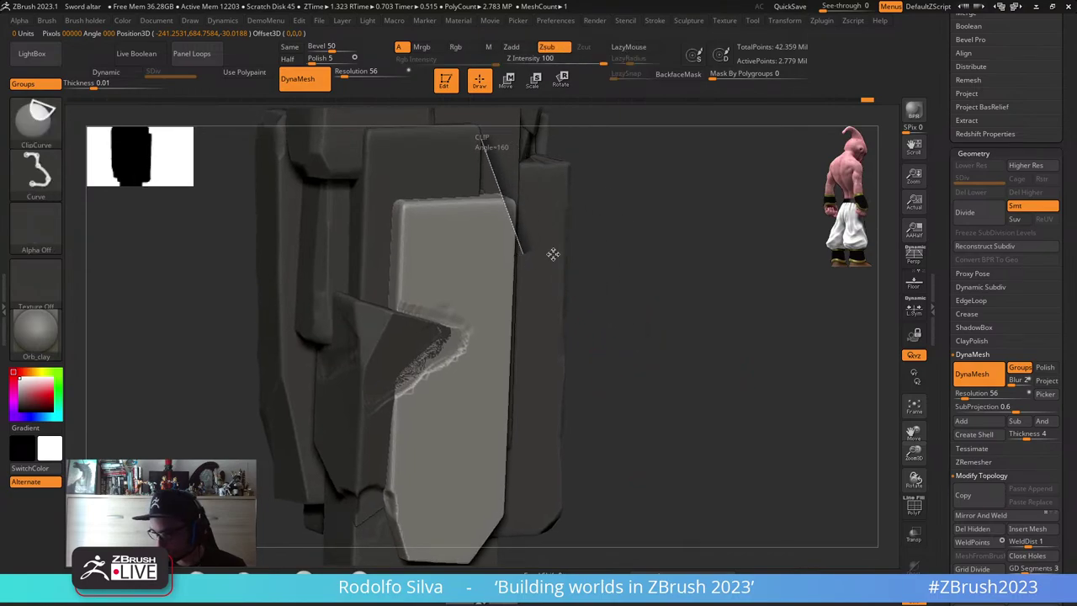
pyautogui.moveTo(644, 329)
pyautogui.mouseDown()
pyautogui.moveTo(609, 363)
pyautogui.moveTo(572, 370)
pyautogui.moveTo(614, 327)
pyautogui.moveTo(654, 342)
pyautogui.mouseUp()
# - Isolate the front slab to clip a bevel along its top outer edge, and bring back the other slabs unmasked
pyautogui.keyDown('ctrl'); pyautogui.keyDown('shift'); pyautogui.click(481, 363); pyautogui.keyUp('shift'); pyautogui.keyUp('ctrl')
pyautogui.moveTo(630, 376); pyautogui.dragTo(730, 370)
pyautogui.moveTo(484, 241)
pyautogui.keyDown('ctrl'); pyautogui.keyDown('shift'); pyautogui.mouseDown()
pyautogui.moveTo(503, 273)
pyautogui.moveTo(496, 296)
pyautogui.mouseUp(); pyautogui.keyUp('shift'); pyautogui.keyUp('ctrl')
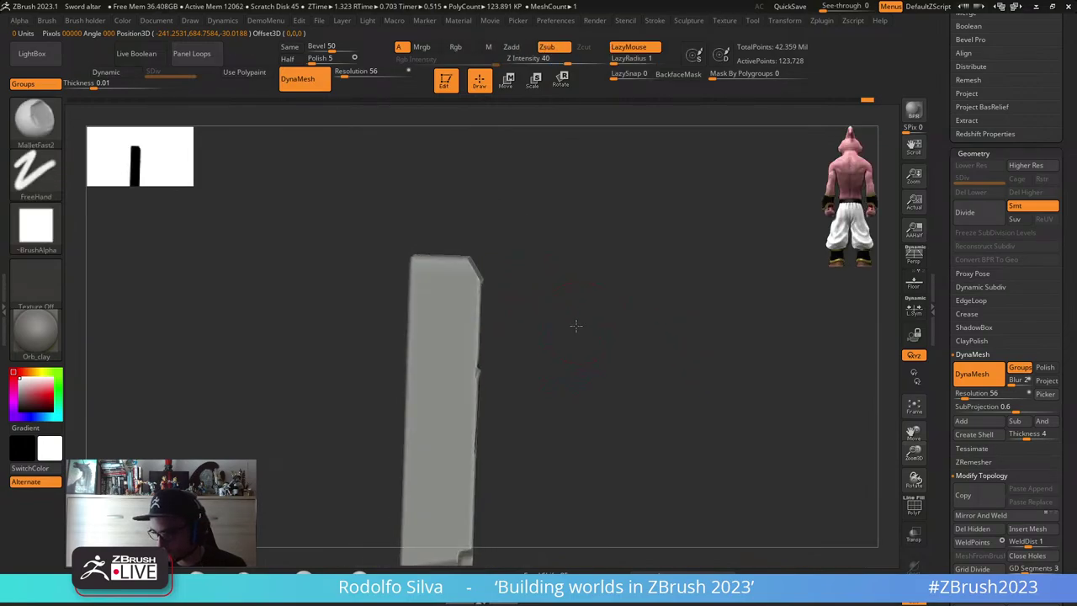
pyautogui.moveTo(574, 322); pyautogui.dragTo(563, 388)
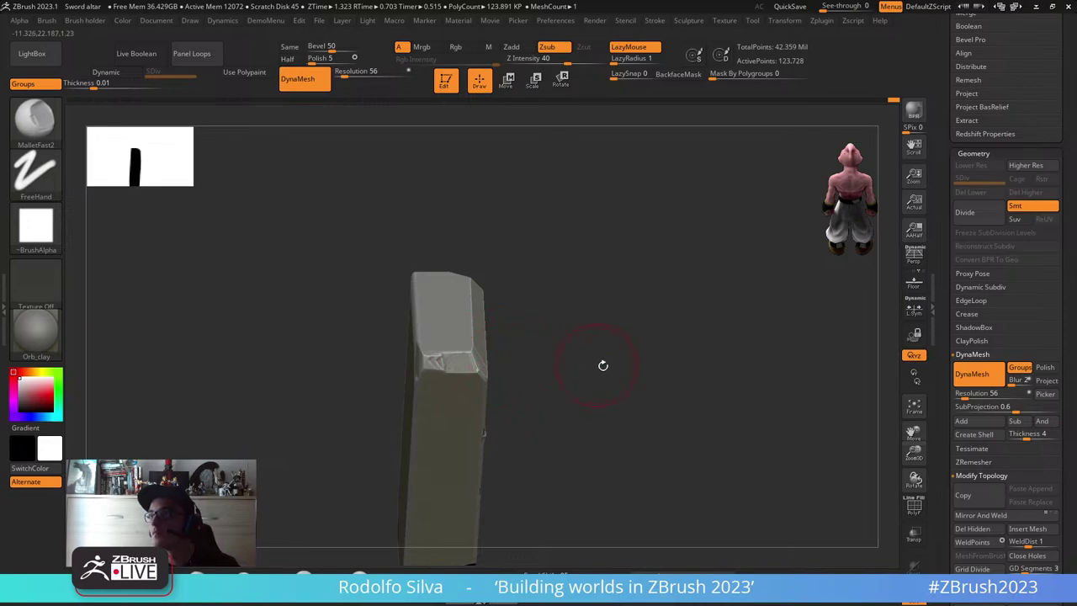
pyautogui.moveTo(600, 365)
pyautogui.mouseDown()
pyautogui.moveTo(594, 377)
pyautogui.moveTo(592, 359)
pyautogui.mouseUp()
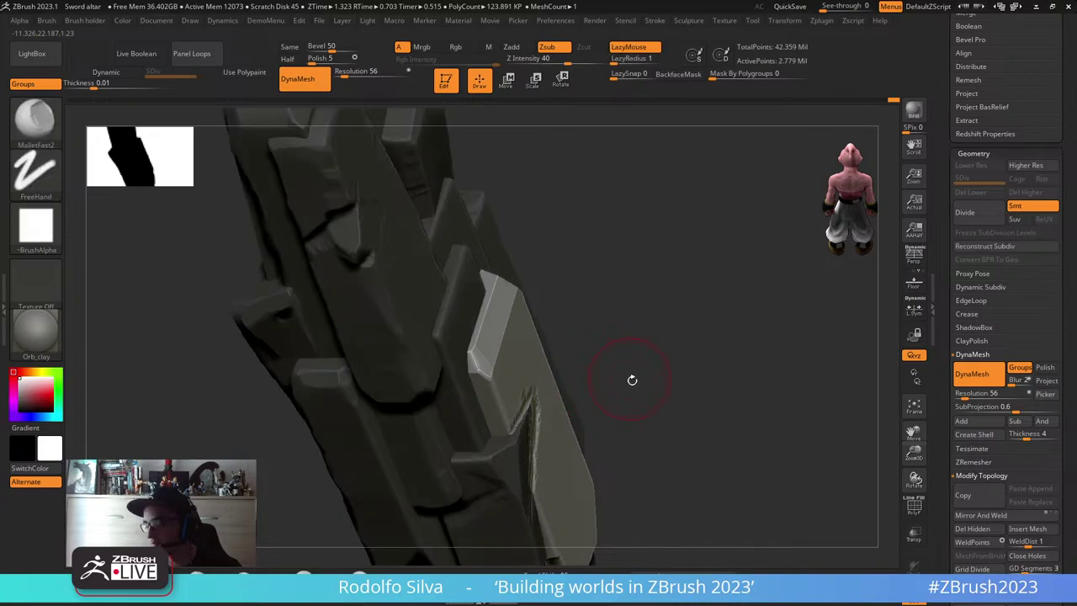
pyautogui.moveTo(630, 379); pyautogui.dragTo(614, 295)
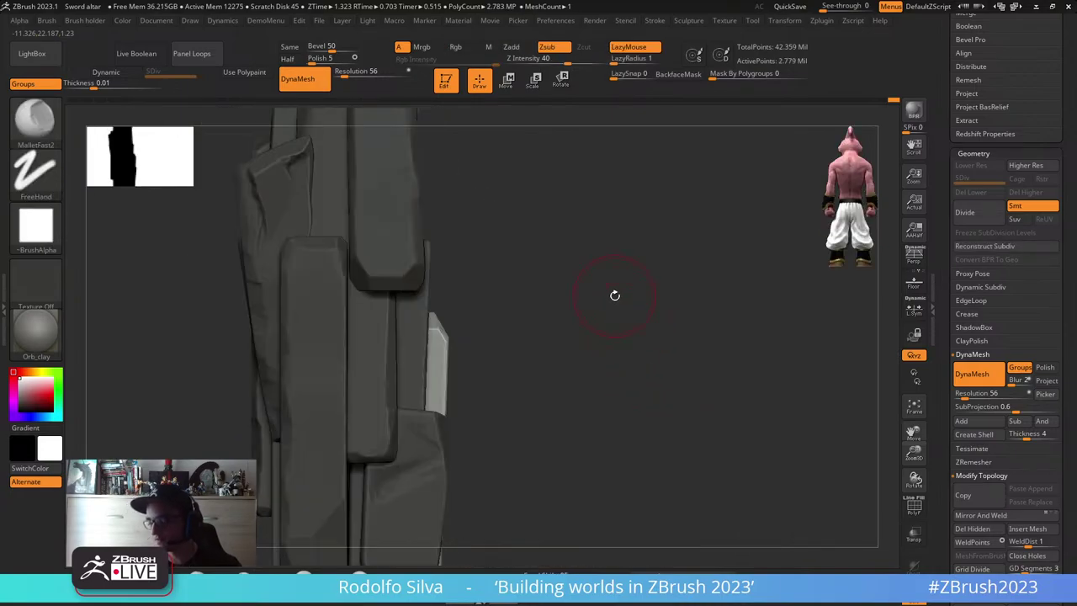
pyautogui.moveTo(542, 431)
pyautogui.mouseDown()
pyautogui.moveTo(577, 433)
pyautogui.moveTo(690, 365)
pyautogui.moveTo(715, 290)
pyautogui.mouseUp()
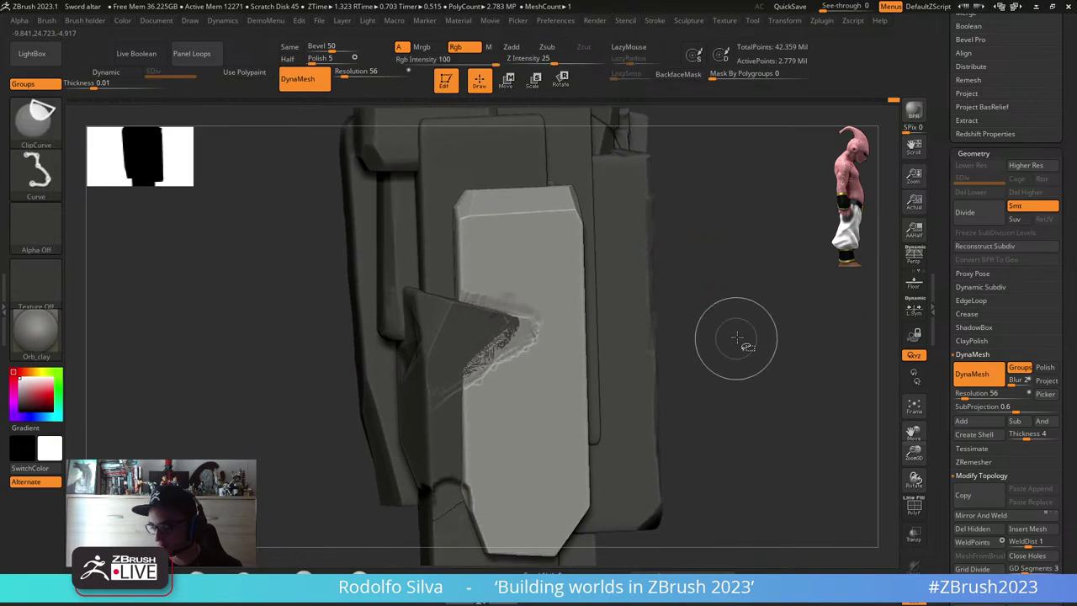
pyautogui.moveTo(734, 346)
pyautogui.keyDown('ctrl'); pyautogui.mouseDown()
pyautogui.moveTo(714, 367)
pyautogui.moveTo(740, 364)
pyautogui.moveTo(629, 346)
pyautogui.mouseUp(); pyautogui.keyUp('ctrl')
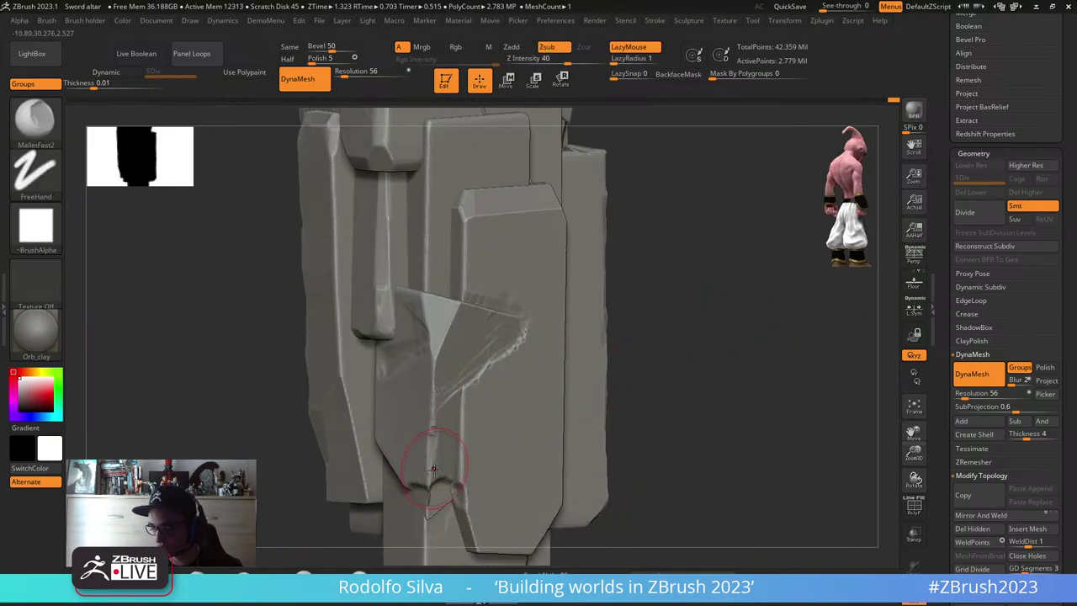
# - Chip the corner slab's vertical edge between the wedge chip and the notch at its lower end
pyautogui.moveTo(433, 449); pyautogui.dragTo(430, 414)
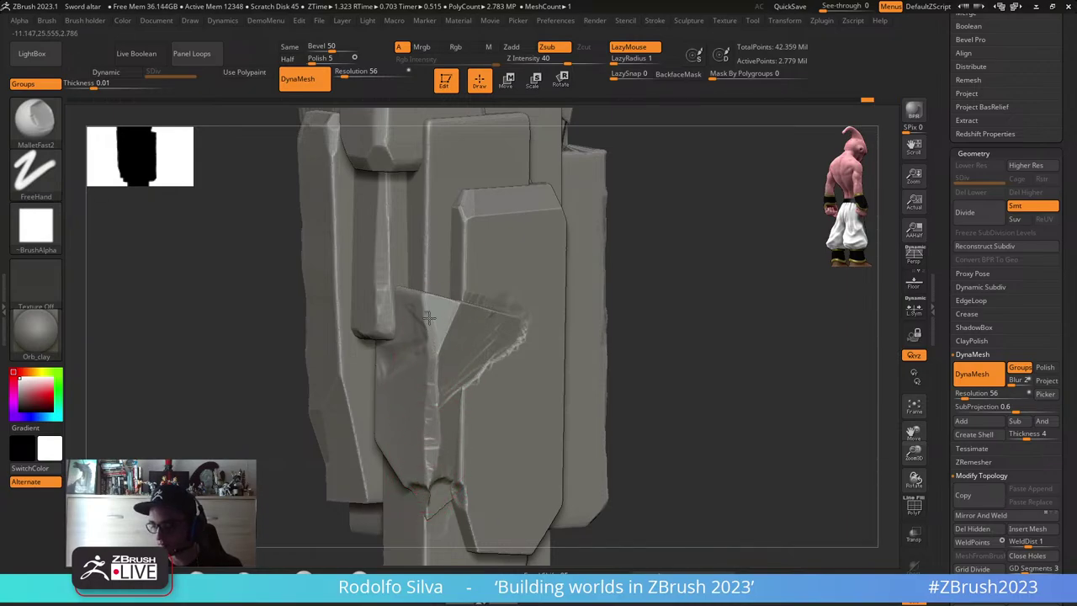
pyautogui.moveTo(653, 375); pyautogui.dragTo(613, 344)
pyautogui.moveTo(654, 385); pyautogui.dragTo(514, 395)
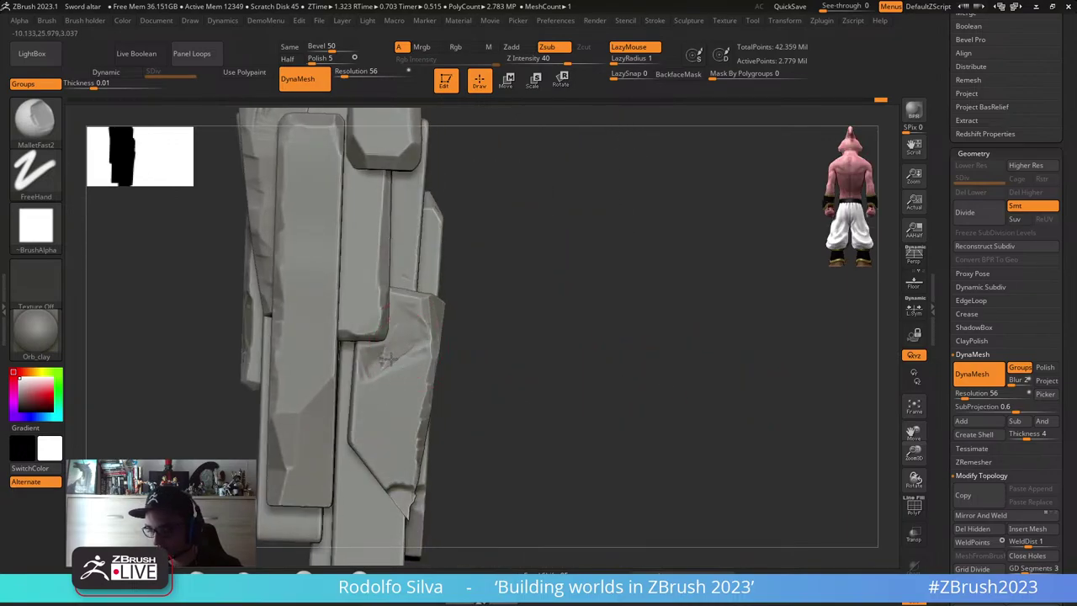
# - Carve a jagged recess into the corner slab's side face, just beneath the narrow hanging slab, isolating pieces to check them
pyautogui.moveTo(373, 396)
pyautogui.mouseDown()
pyautogui.moveTo(359, 418)
pyautogui.moveTo(355, 356)
pyautogui.mouseUp()
pyautogui.moveTo(615, 378); pyautogui.dragTo(389, 399)
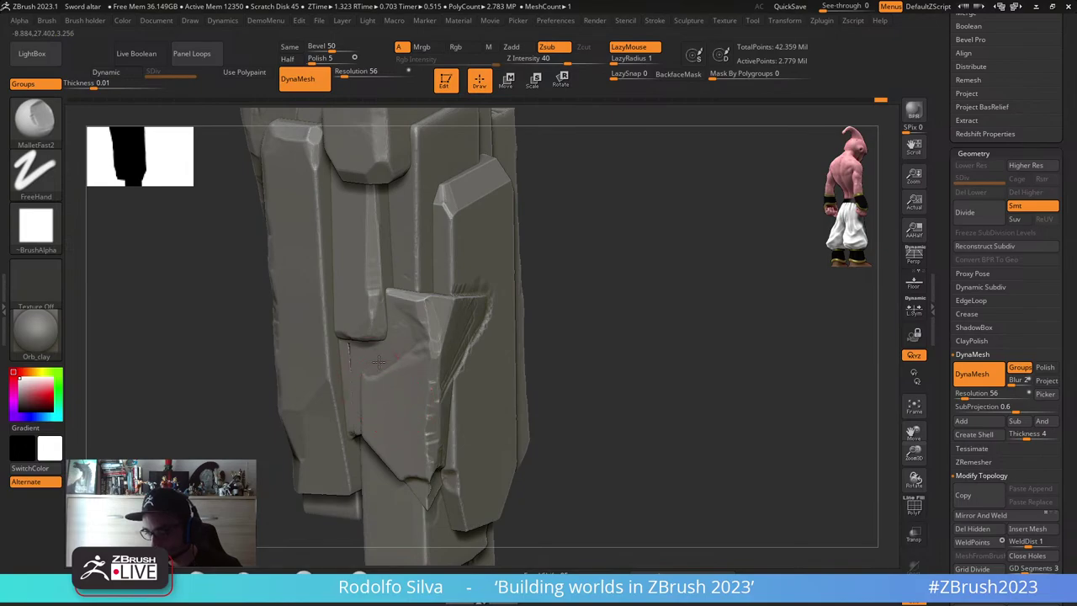
pyautogui.hotkey('shift', 'f')
pyautogui.hotkey('shift', 'f')
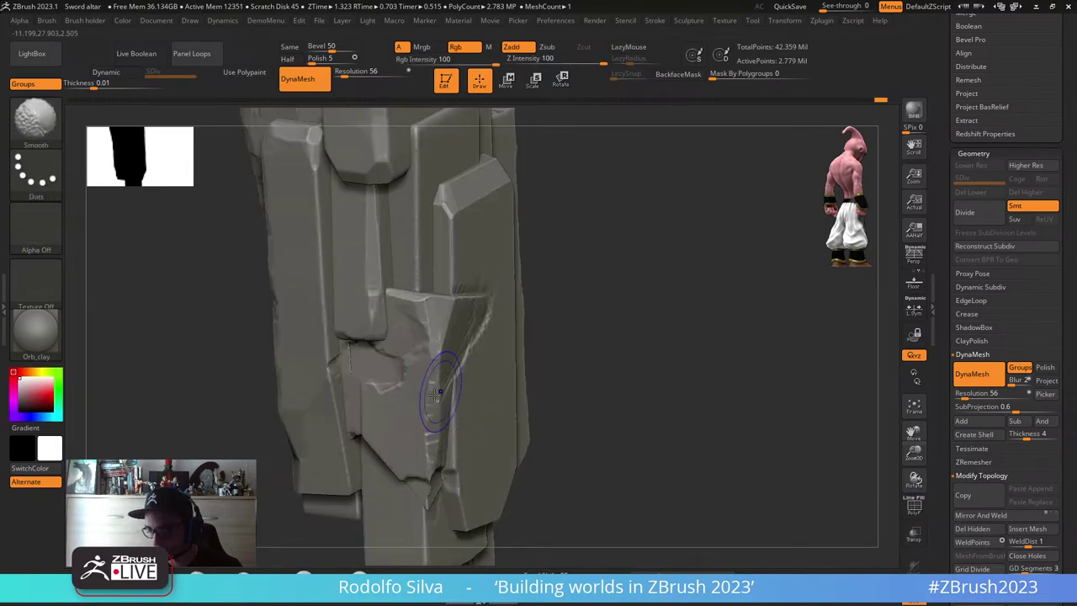
pyautogui.keyDown('ctrl'); pyautogui.keyDown('shift'); pyautogui.click(429, 370); pyautogui.keyUp('shift'); pyautogui.keyUp('ctrl')
pyautogui.moveTo(580, 404); pyautogui.dragTo(630, 404)
pyautogui.keyDown('ctrl'); pyautogui.keyDown('shift'); pyautogui.click(608, 397); pyautogui.keyUp('shift'); pyautogui.keyUp('ctrl')
pyautogui.keyDown('ctrl'); pyautogui.keyDown('shift'); pyautogui.click(341, 442); pyautogui.keyUp('shift'); pyautogui.keyUp('ctrl')
pyautogui.keyDown('ctrl'); pyautogui.keyDown('shift'); pyautogui.click(591, 397); pyautogui.keyUp('shift'); pyautogui.keyUp('ctrl')
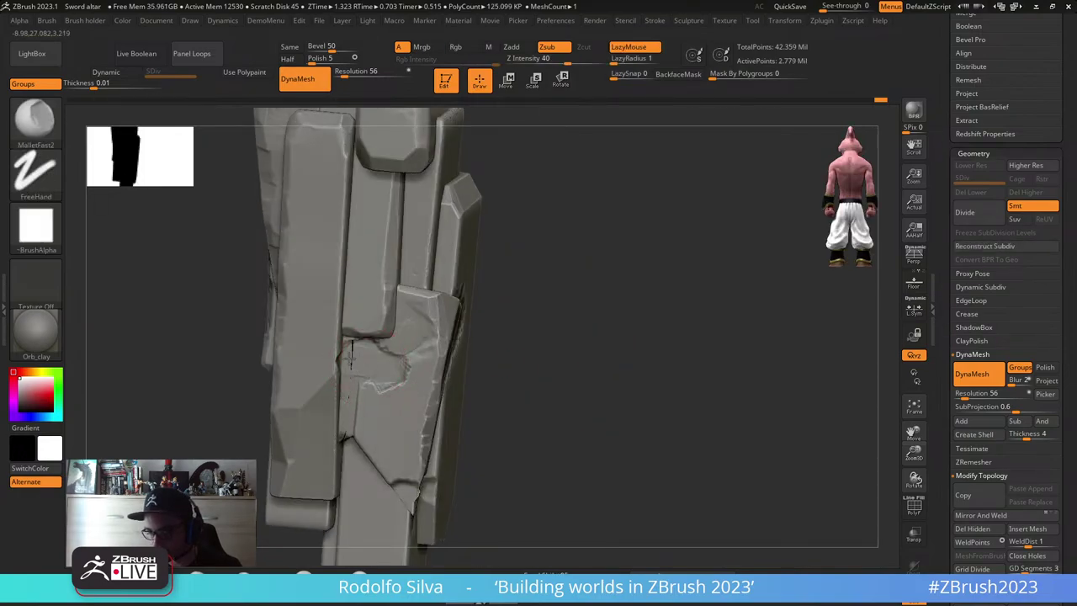
# - Chip further into the corner slab's recess and along the vertical edge running down from its lower notch
pyautogui.moveTo(353, 352); pyautogui.dragTo(383, 360)
pyautogui.moveTo(636, 380); pyautogui.dragTo(573, 382)
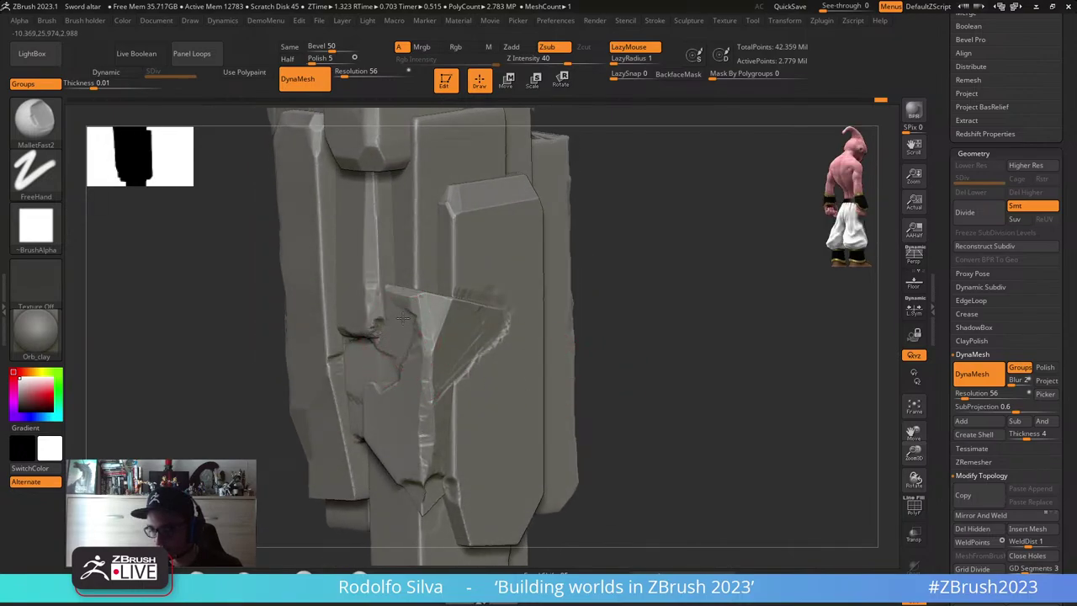
pyautogui.moveTo(407, 337)
pyautogui.mouseDown()
pyautogui.moveTo(656, 392)
pyautogui.moveTo(684, 381)
pyautogui.moveTo(673, 385)
pyautogui.mouseUp()
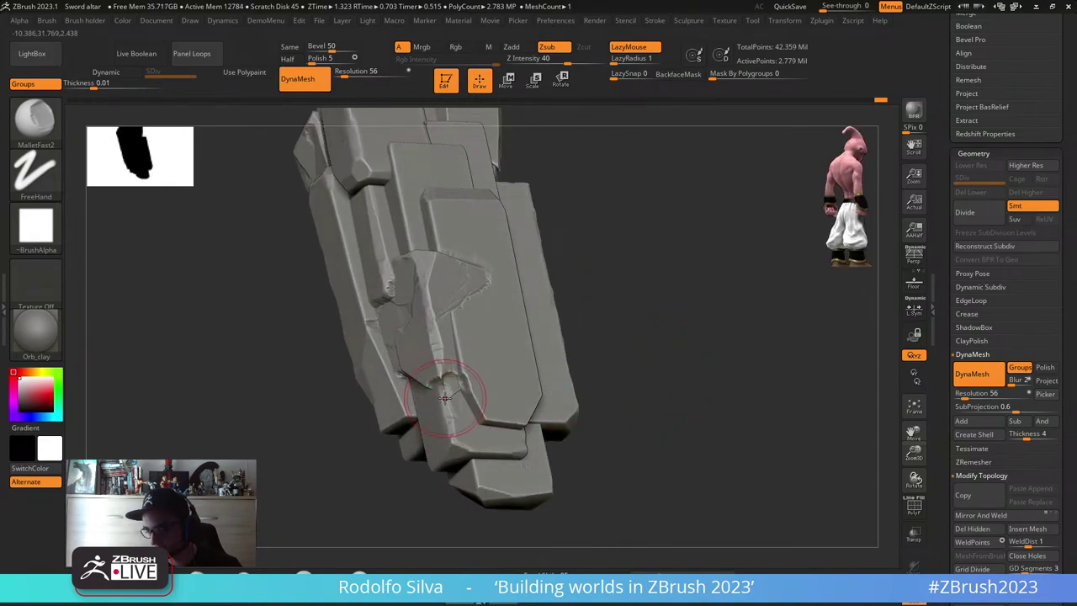
pyautogui.moveTo(651, 405); pyautogui.dragTo(450, 429)
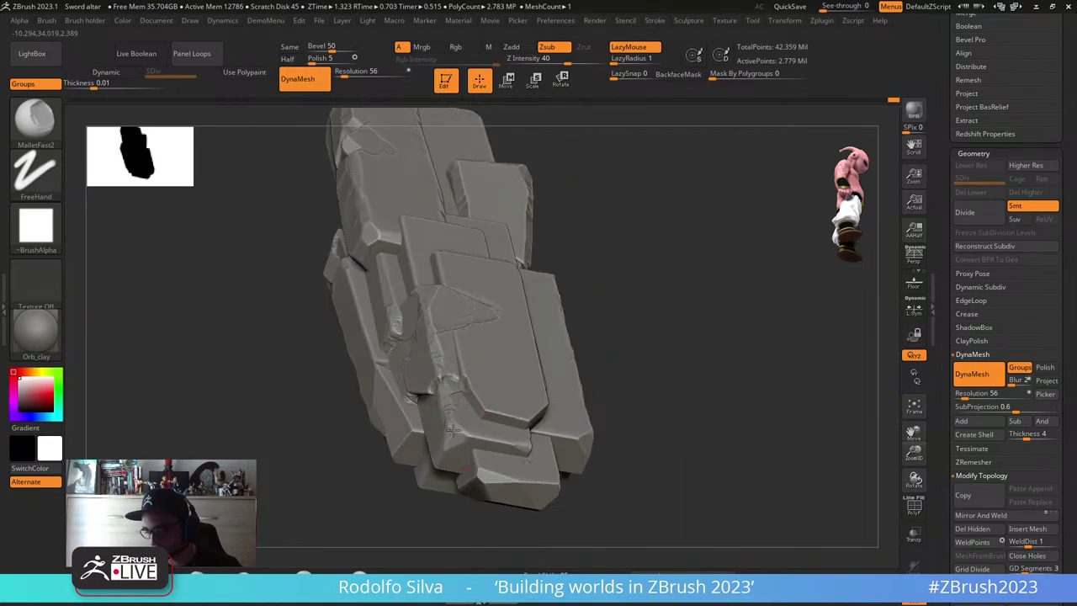
pyautogui.moveTo(452, 429); pyautogui.dragTo(568, 379)
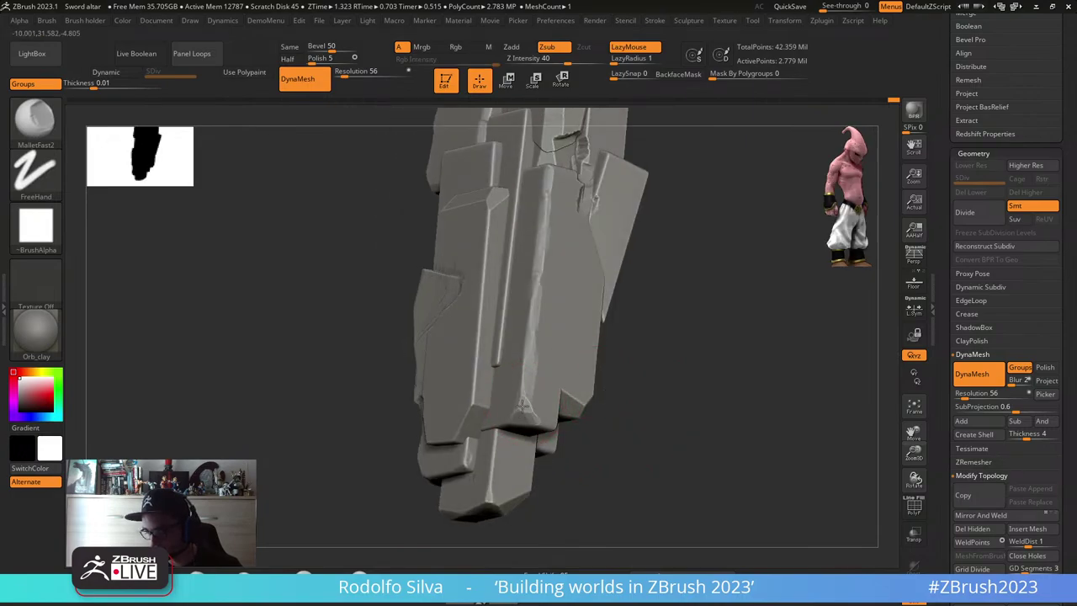
# - Chip the lower end of the front slab along its bottom bevel and corners, adjusting the brush size
pyautogui.press('s')
pyautogui.moveTo(525, 409)
pyautogui.mouseDown()
pyautogui.moveTo(561, 409)
pyautogui.moveTo(588, 358)
pyautogui.mouseUp()
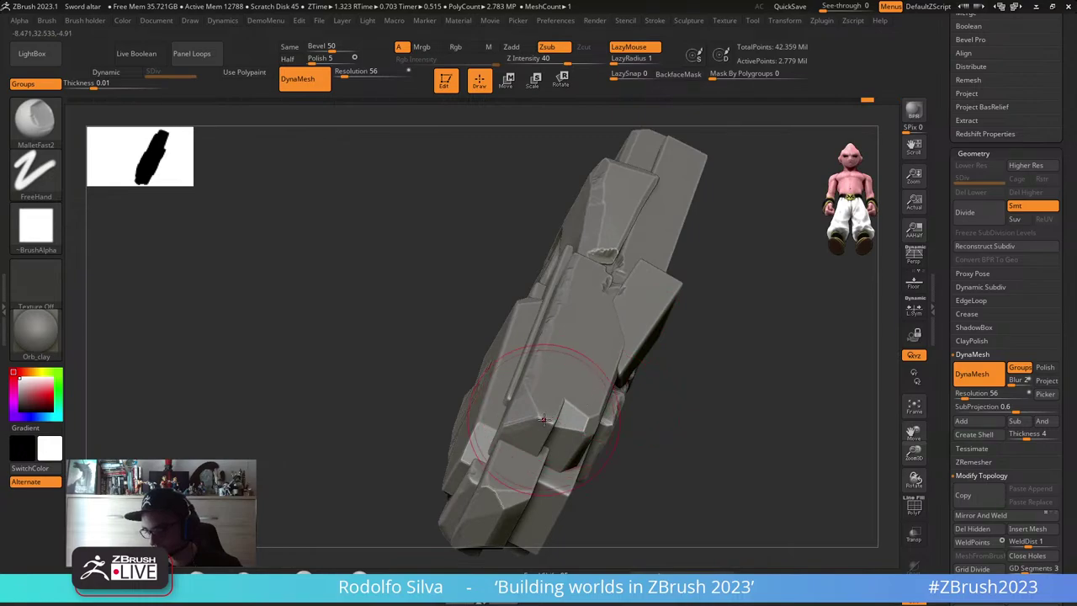
pyautogui.moveTo(545, 418); pyautogui.dragTo(545, 418)
pyautogui.moveTo(716, 431); pyautogui.dragTo(680, 439)
pyautogui.press('s')
pyautogui.moveTo(605, 411); pyautogui.dragTo(628, 387)
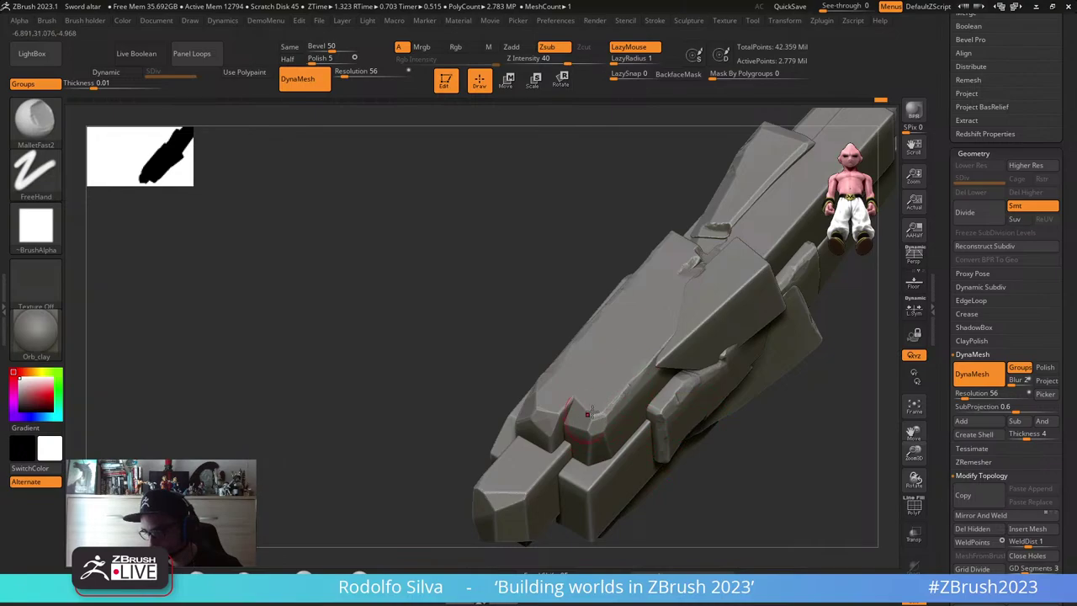
# - Chip the bottom corner and long edge of the block beside the front slab's lower end, undoing an unwanted stroke
pyautogui.moveTo(817, 432); pyautogui.dragTo(815, 442)
pyautogui.moveTo(815, 443); pyautogui.dragTo(538, 336, button='right')
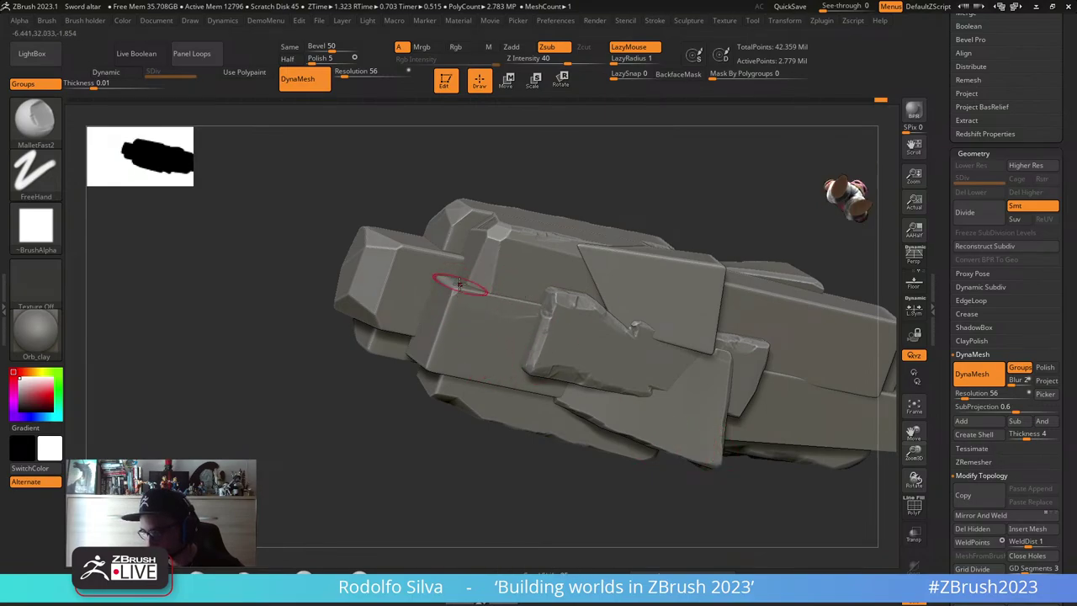
pyautogui.moveTo(458, 291); pyautogui.dragTo(456, 293)
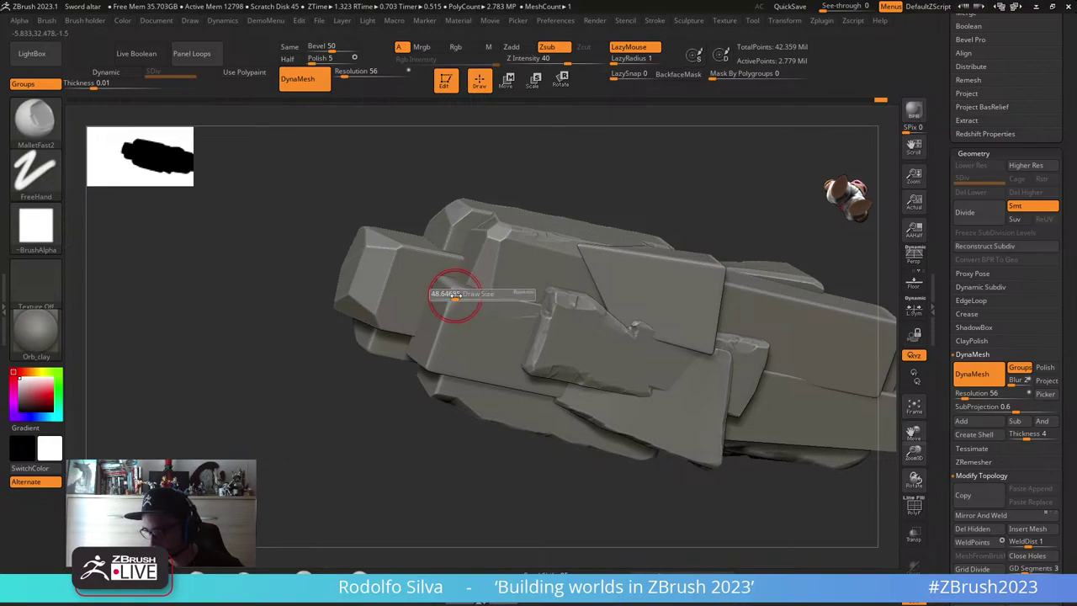
pyautogui.hotkey('ctrl', 'z')
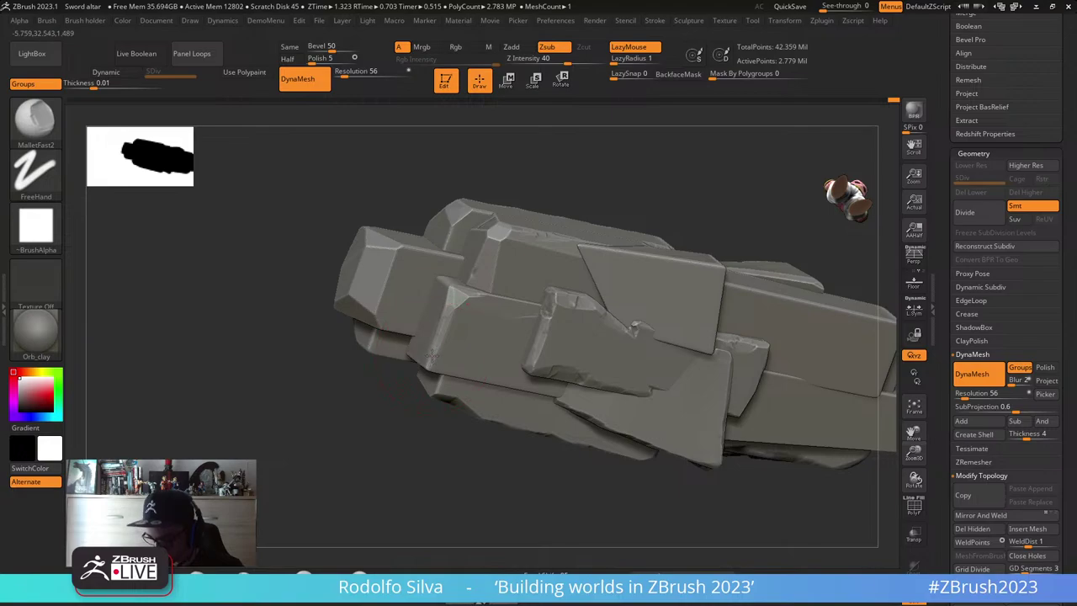
pyautogui.moveTo(351, 419); pyautogui.dragTo(402, 424)
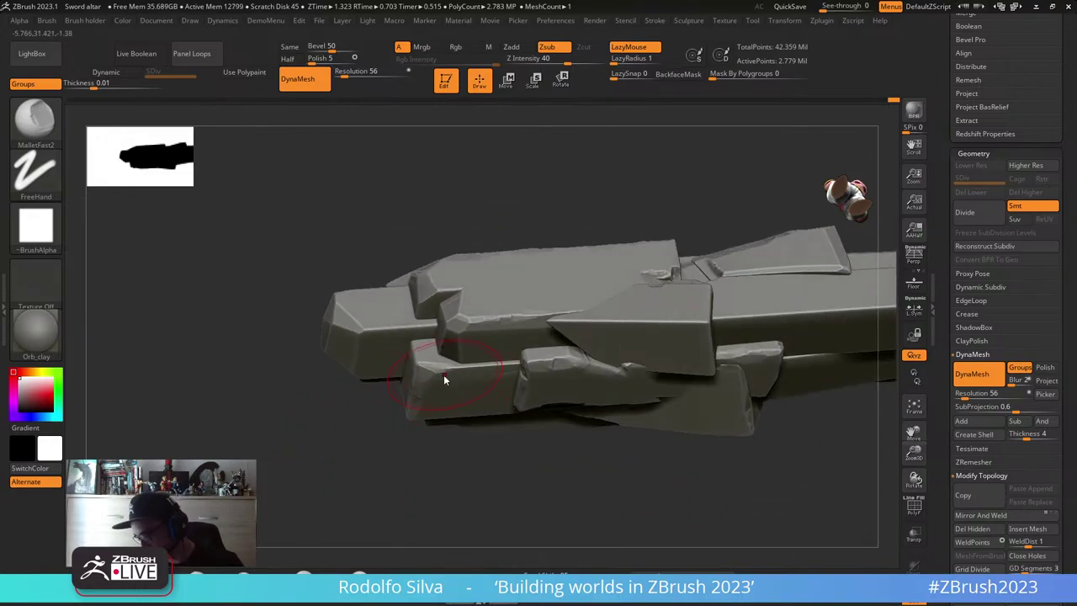
pyautogui.moveTo(447, 366); pyautogui.dragTo(503, 364)
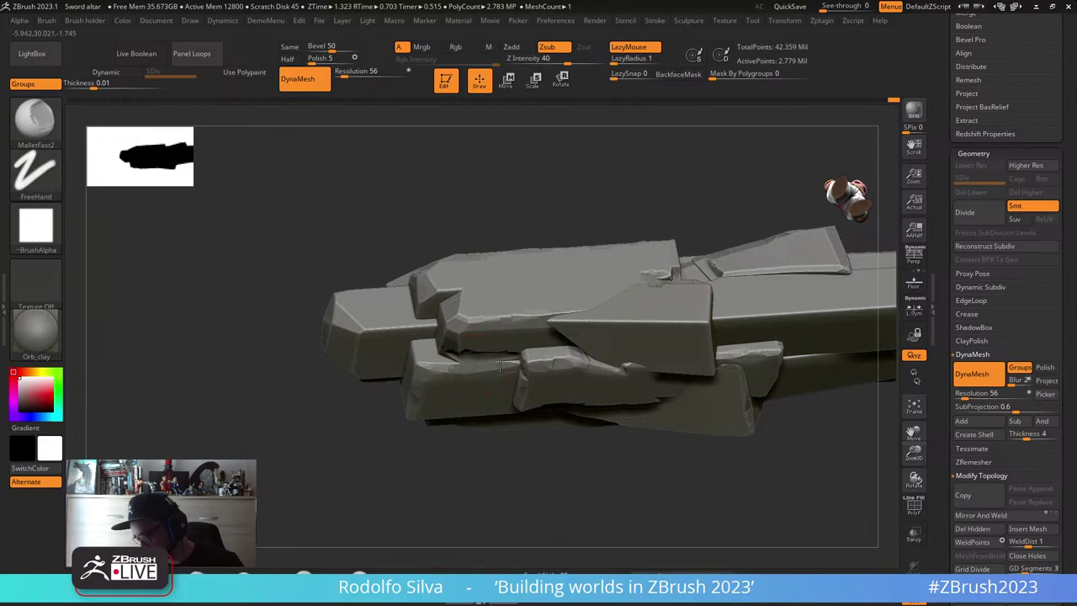
pyautogui.moveTo(541, 445); pyautogui.dragTo(526, 402)
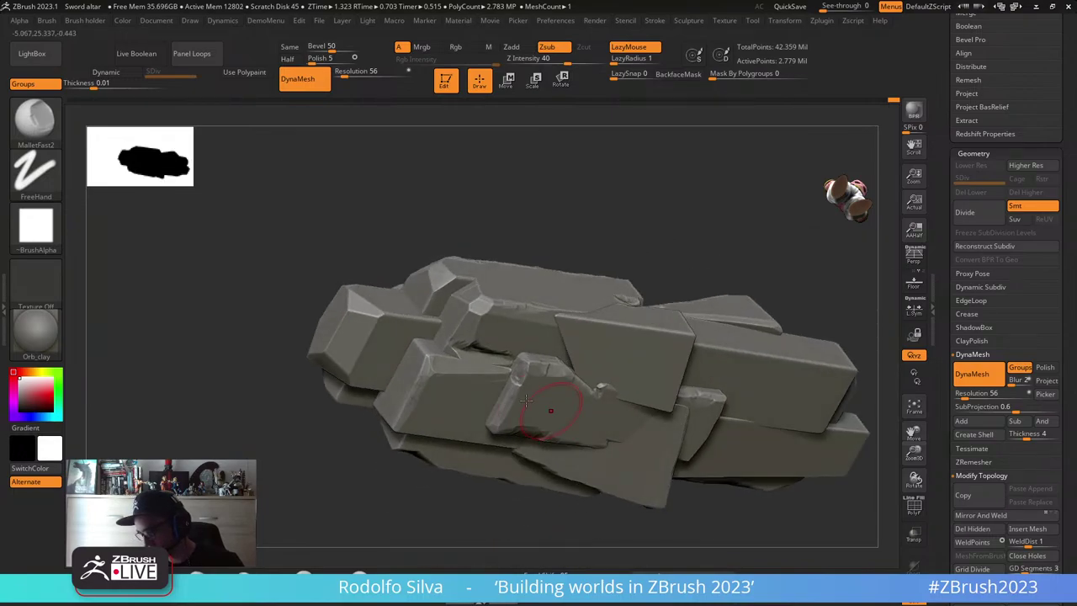
pyautogui.moveTo(443, 353); pyautogui.dragTo(472, 355)
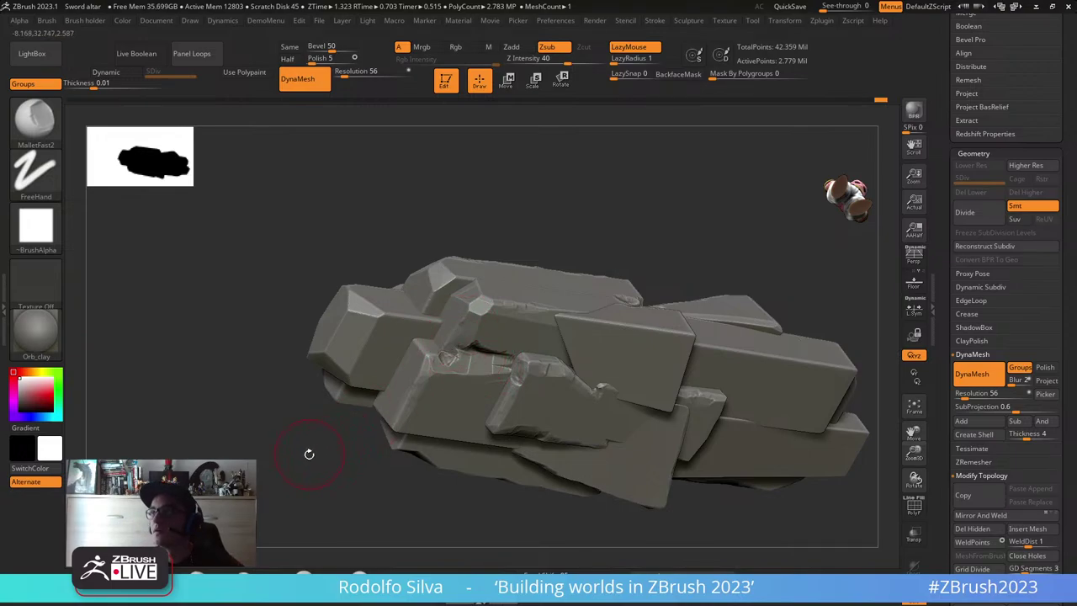
# - Mask every piece except the tall slab rising at the pillar's top and return to sculpting
pyautogui.moveTo(472, 416)
pyautogui.mouseDown(button='right')
pyautogui.moveTo(559, 328)
pyautogui.moveTo(557, 308)
pyautogui.moveTo(553, 384)
pyautogui.moveTo(630, 424)
pyautogui.moveTo(595, 406)
pyautogui.moveTo(572, 370)
pyautogui.moveTo(603, 413)
pyautogui.moveTo(571, 384)
pyautogui.moveTo(628, 359)
pyautogui.moveTo(633, 390)
pyautogui.moveTo(593, 337)
pyautogui.moveTo(643, 383)
pyautogui.moveTo(684, 348)
pyautogui.moveTo(512, 390)
pyautogui.moveTo(557, 392)
pyautogui.moveTo(540, 357)
pyautogui.moveTo(547, 398)
pyautogui.mouseUp(button='right')
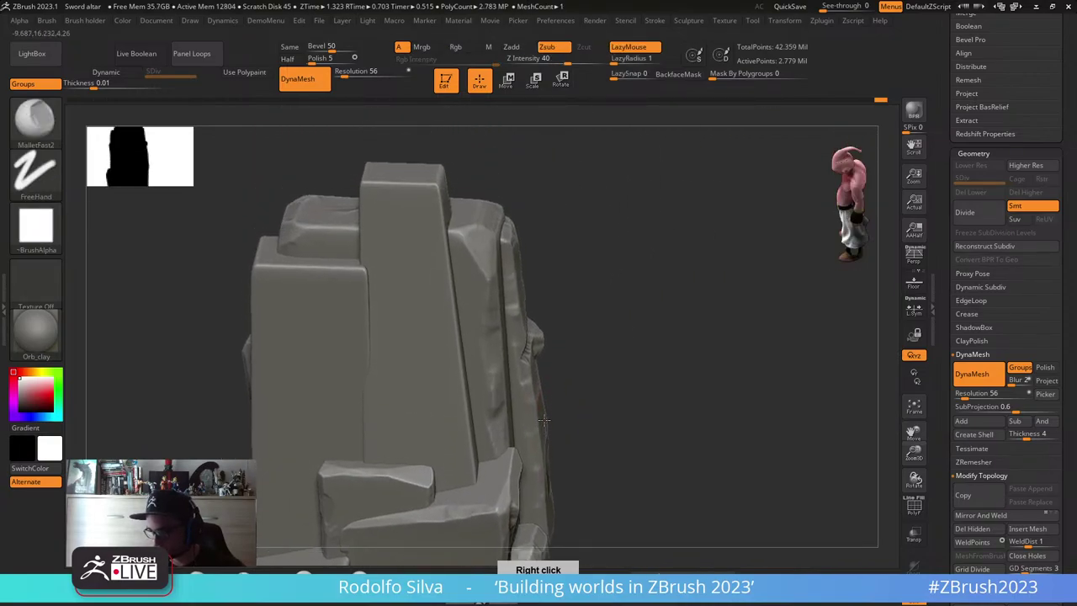
pyautogui.press('w')
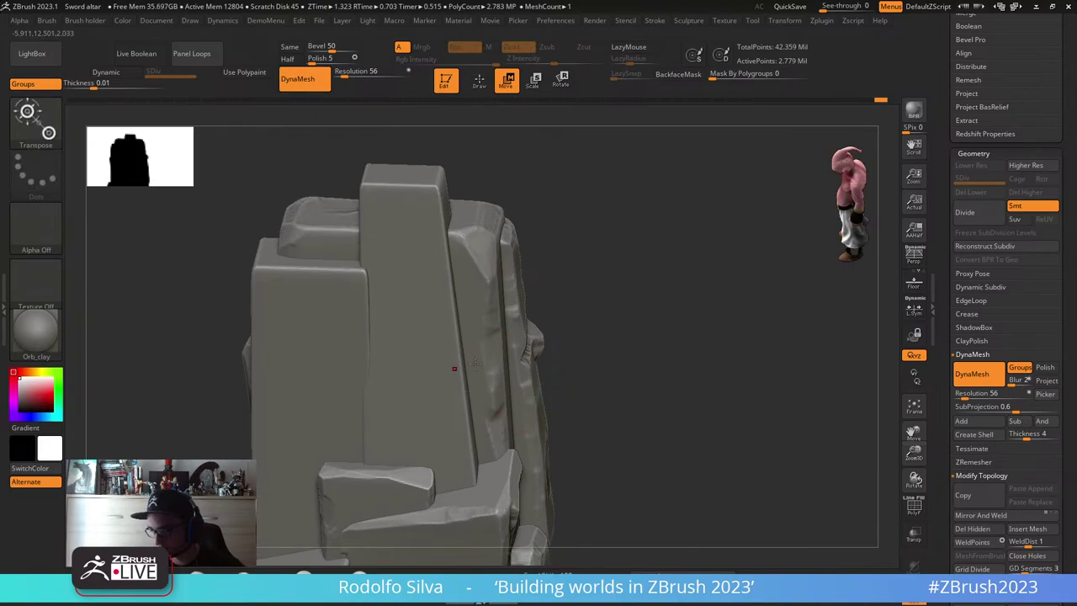
pyautogui.moveTo(453, 368)
pyautogui.mouseDown(button='right')
pyautogui.moveTo(560, 380)
pyautogui.moveTo(622, 303)
pyautogui.moveTo(380, 376)
pyautogui.mouseUp(button='right')
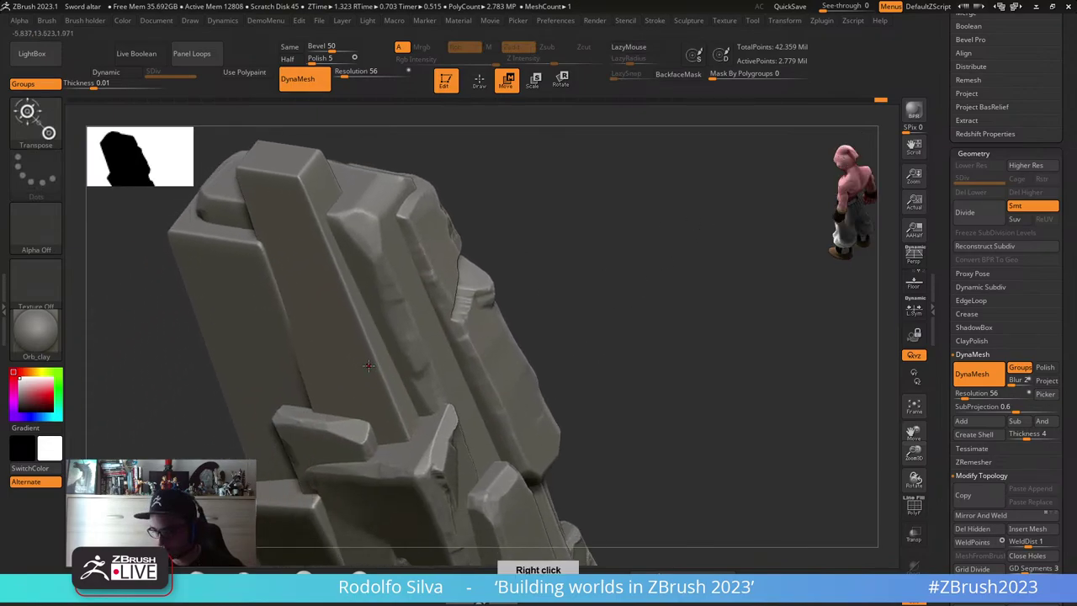
pyautogui.keyDown('alt'); pyautogui.click(368, 365); pyautogui.keyUp('alt')
pyautogui.press('q')
pyautogui.moveTo(550, 349)
pyautogui.keyDown('shift'); pyautogui.mouseDown(button='right')
pyautogui.moveTo(531, 316)
pyautogui.moveTo(555, 332)
pyautogui.moveTo(559, 353)
pyautogui.moveTo(541, 375)
pyautogui.moveTo(559, 375)
pyautogui.moveTo(522, 378)
pyautogui.mouseUp(button='right'); pyautogui.keyUp('shift')
pyautogui.moveTo(368, 531)
pyautogui.mouseDown(button='right')
pyautogui.moveTo(320, 503)
pyautogui.moveTo(263, 500)
pyautogui.mouseUp(button='right')
# - Build up rough layers over the tall slab's lower face and outer edge with the ClayBuildup brush
pyautogui.press('b')
pyautogui.press('c')
pyautogui.press('b')
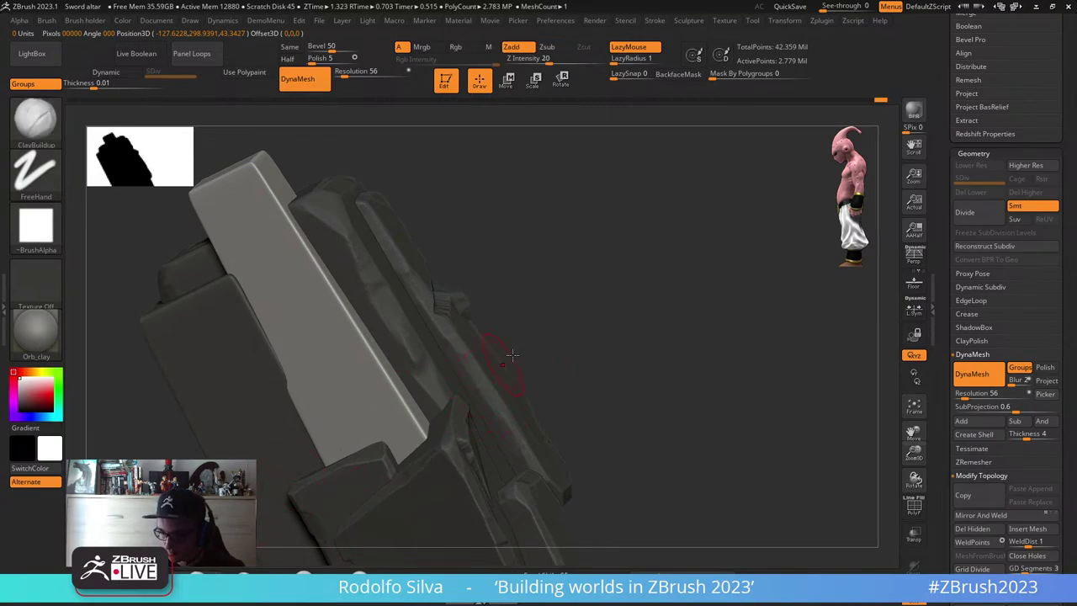
pyautogui.moveTo(504, 356); pyautogui.dragTo(568, 366, button='right')
pyautogui.moveTo(407, 452)
pyautogui.mouseDown()
pyautogui.moveTo(362, 371)
pyautogui.moveTo(331, 350)
pyautogui.moveTo(329, 382)
pyautogui.moveTo(291, 352)
pyautogui.mouseUp()
pyautogui.moveTo(370, 420)
pyautogui.mouseDown()
pyautogui.moveTo(307, 340)
pyautogui.moveTo(312, 361)
pyautogui.mouseUp()
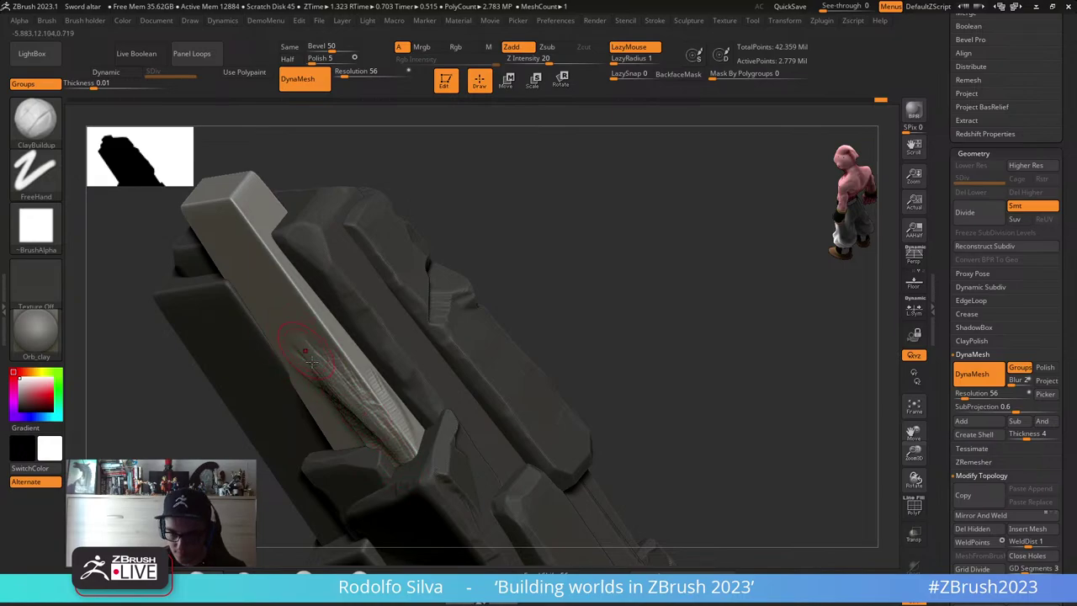
pyautogui.moveTo(362, 395); pyautogui.dragTo(304, 305)
pyautogui.moveTo(326, 372)
pyautogui.mouseDown()
pyautogui.moveTo(265, 278)
pyautogui.moveTo(284, 291)
pyautogui.mouseUp()
pyautogui.moveTo(279, 368)
pyautogui.mouseDown()
pyautogui.moveTo(352, 379)
pyautogui.moveTo(315, 421)
pyautogui.mouseUp()
pyautogui.moveTo(427, 373); pyautogui.dragTo(477, 377, button='right')
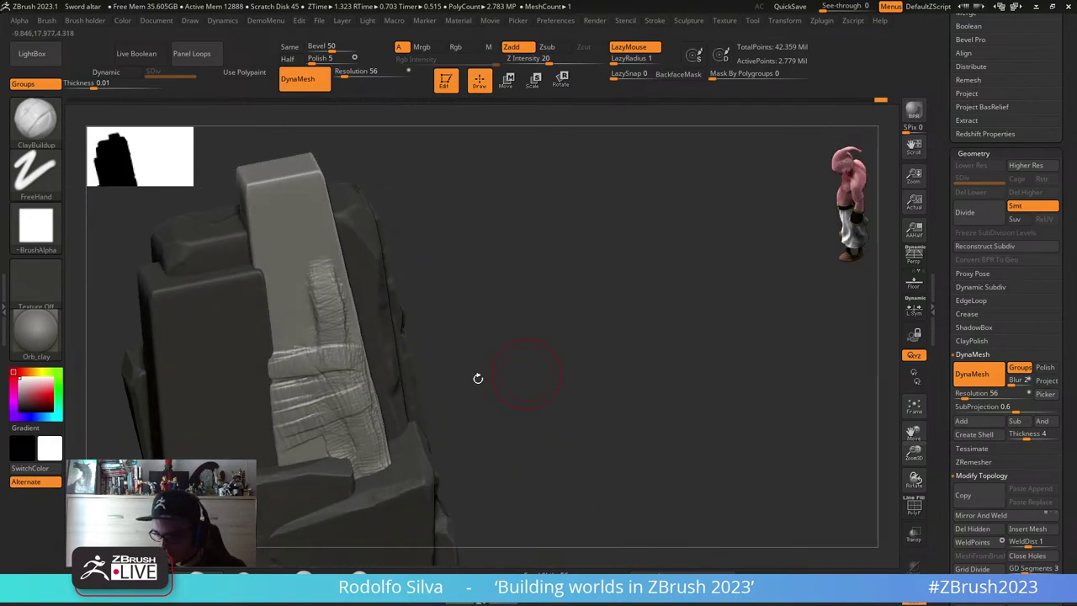
pyautogui.moveTo(352, 409)
pyautogui.mouseDown()
pyautogui.moveTo(283, 424)
pyautogui.moveTo(285, 436)
pyautogui.mouseUp()
pyautogui.moveTo(355, 434)
pyautogui.mouseDown()
pyautogui.moveTo(290, 449)
pyautogui.moveTo(294, 464)
pyautogui.moveTo(291, 405)
pyautogui.moveTo(347, 362)
pyautogui.mouseUp()
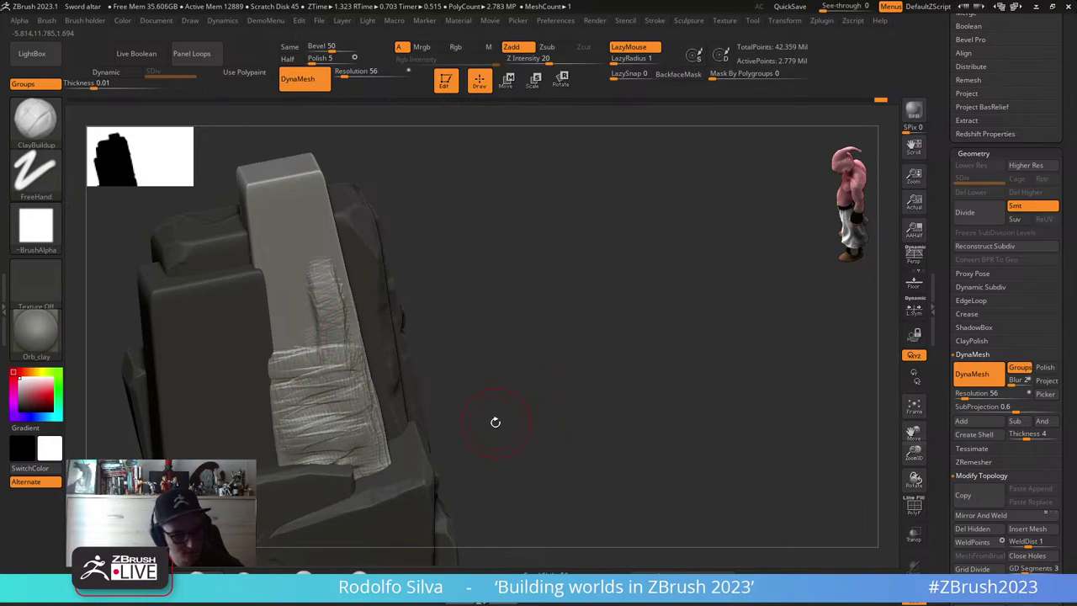
# - Try to flatten the built-up clay on the tall slab with the hPolish brush
pyautogui.press('b')
pyautogui.press('h')
pyautogui.press('p')
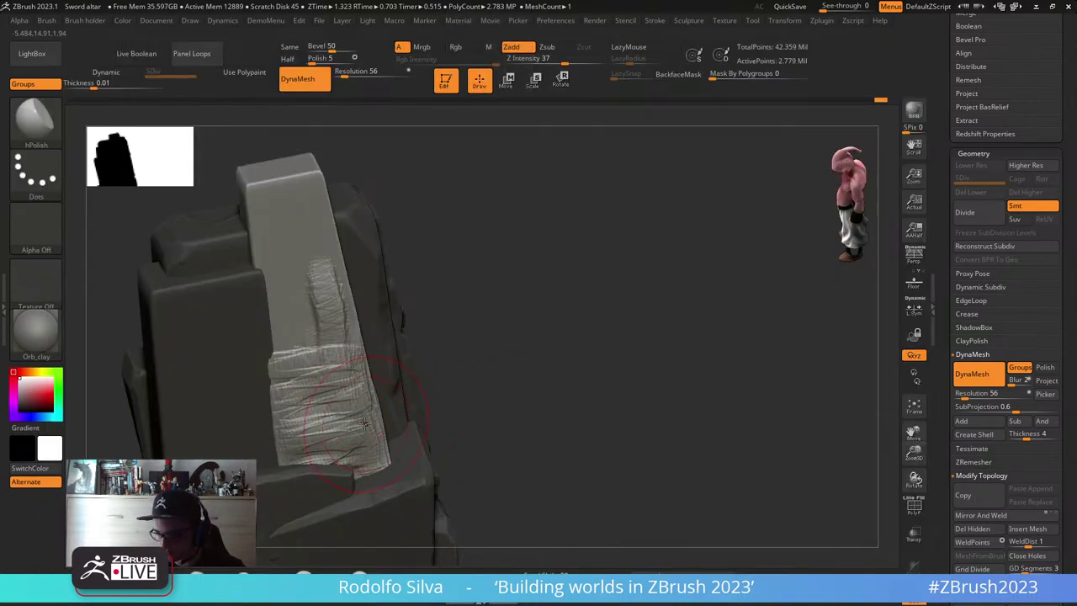
pyautogui.moveTo(349, 427)
pyautogui.mouseDown()
pyautogui.moveTo(318, 425)
pyautogui.moveTo(323, 385)
pyautogui.moveTo(356, 396)
pyautogui.mouseUp()
pyautogui.moveTo(389, 432)
pyautogui.mouseDown(button='right')
pyautogui.moveTo(508, 404)
pyautogui.moveTo(496, 403)
pyautogui.mouseUp(button='right')
pyautogui.moveTo(678, 371); pyautogui.dragTo(581, 383, button='right')
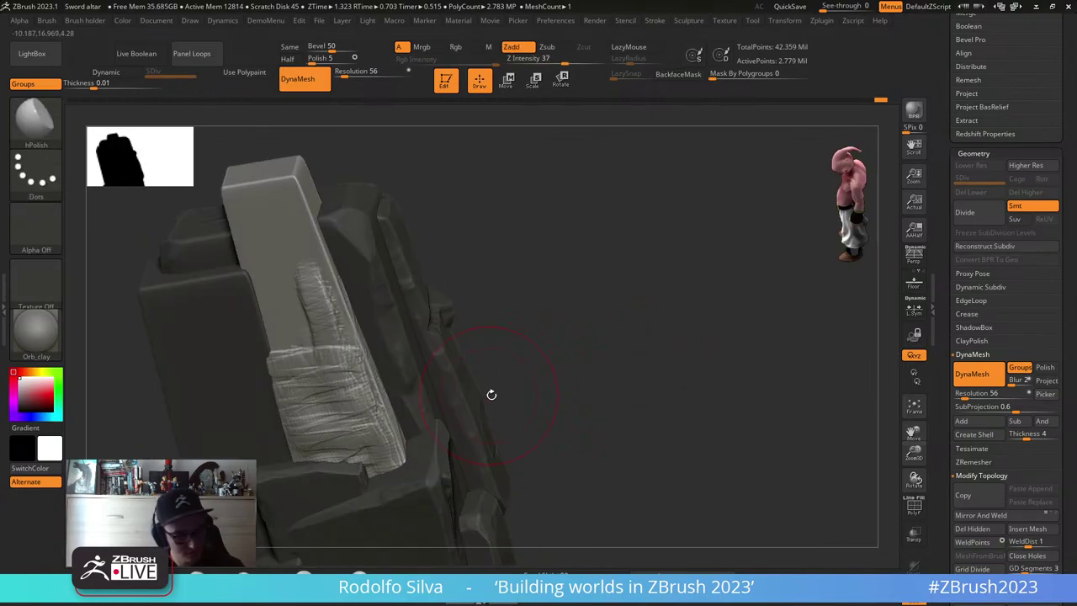
# - Chip the tall slab's outer vertical edge from the built-up base to near its top with MalletFast2
pyautogui.press('b')
pyautogui.press('m')
pyautogui.press('f')
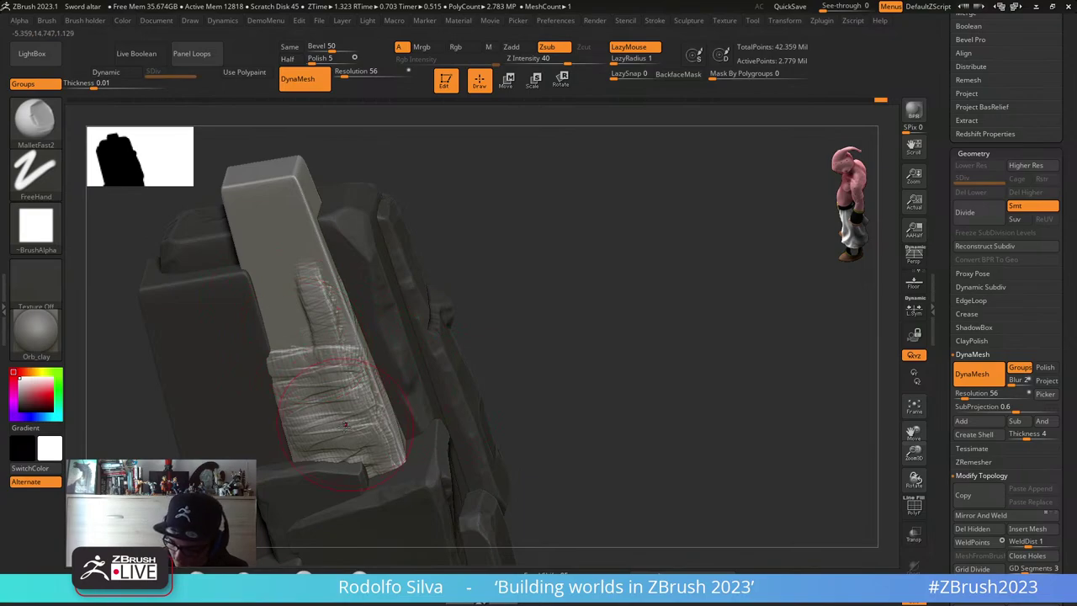
pyautogui.moveTo(345, 423)
pyautogui.mouseDown()
pyautogui.moveTo(311, 242)
pyautogui.moveTo(330, 246)
pyautogui.mouseUp()
pyautogui.moveTo(359, 247); pyautogui.dragTo(497, 246, button='right')
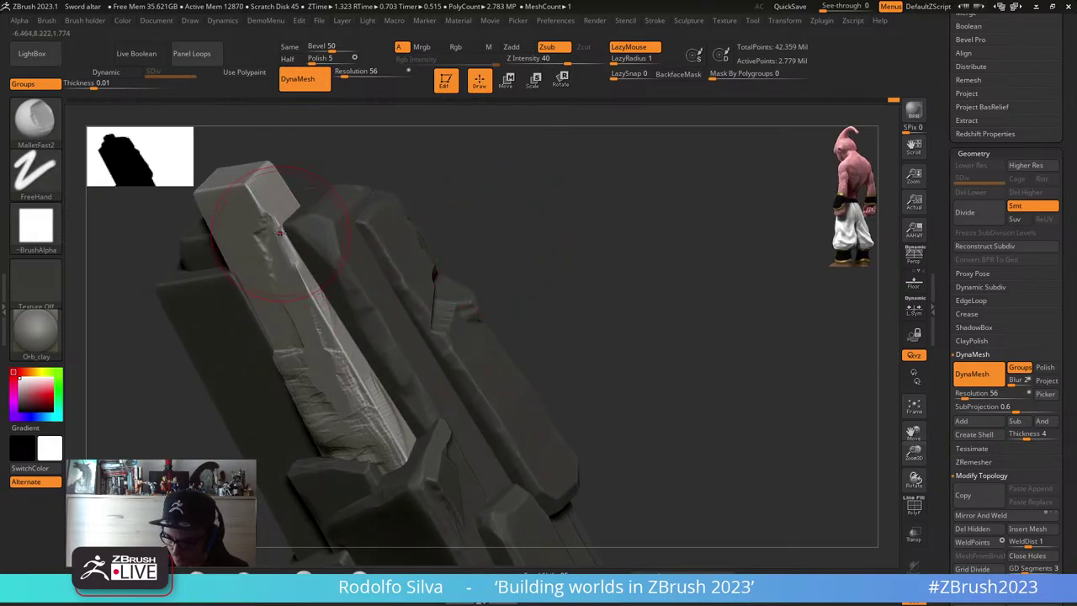
pyautogui.moveTo(444, 234); pyautogui.dragTo(274, 280, button='right')
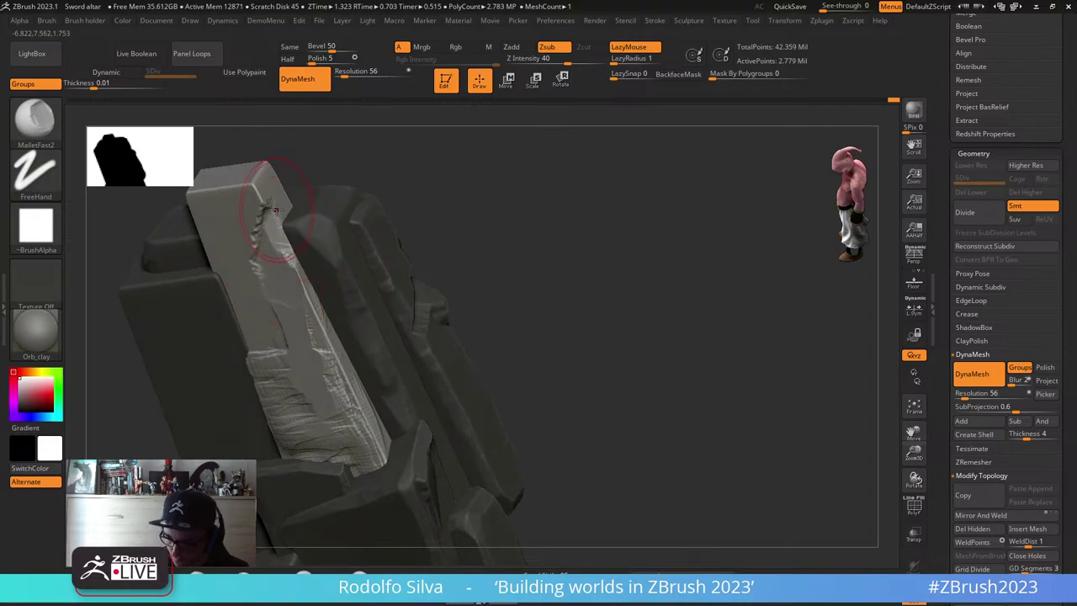
pyautogui.moveTo(288, 266)
pyautogui.mouseDown()
pyautogui.moveTo(268, 231)
pyautogui.moveTo(278, 261)
pyautogui.mouseUp()
pyautogui.moveTo(278, 311); pyautogui.dragTo(370, 437)
# - Try to carve a wide diagonal cut from the tall slab's upper outer edge across its front face
pyautogui.moveTo(602, 313); pyautogui.dragTo(560, 299)
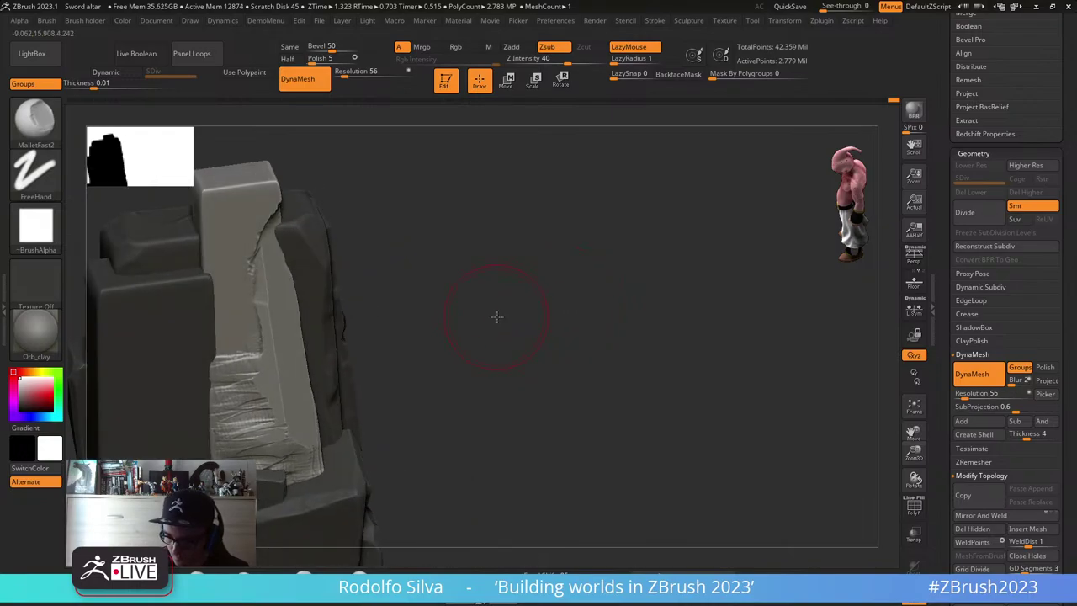
pyautogui.moveTo(491, 311)
pyautogui.mouseDown()
pyautogui.moveTo(426, 269)
pyautogui.moveTo(382, 267)
pyautogui.mouseUp()
pyautogui.moveTo(279, 225); pyautogui.dragTo(259, 202)
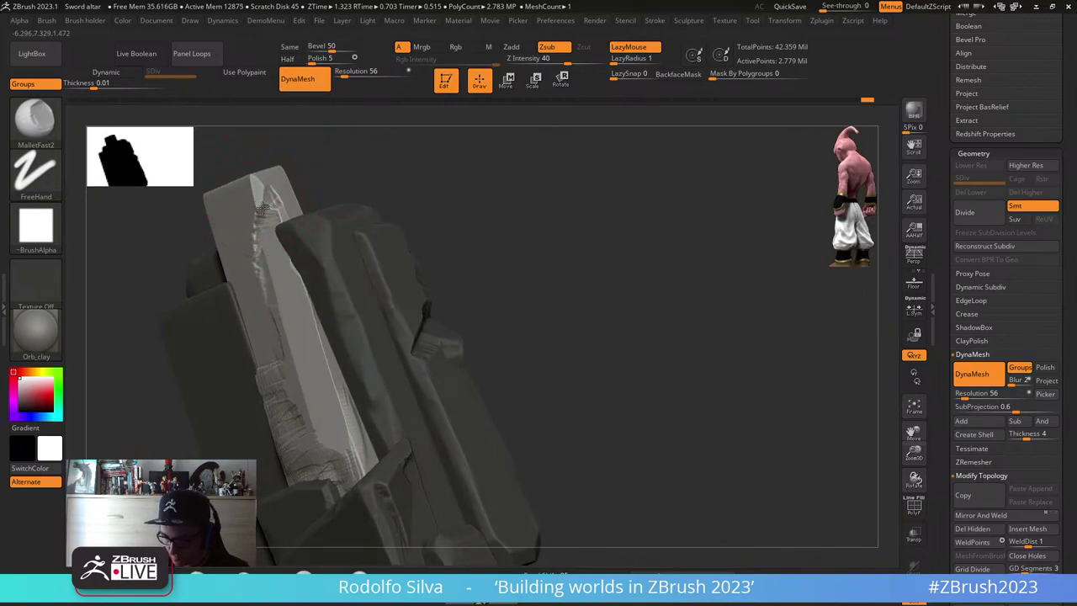
pyautogui.moveTo(247, 269); pyautogui.dragTo(241, 304)
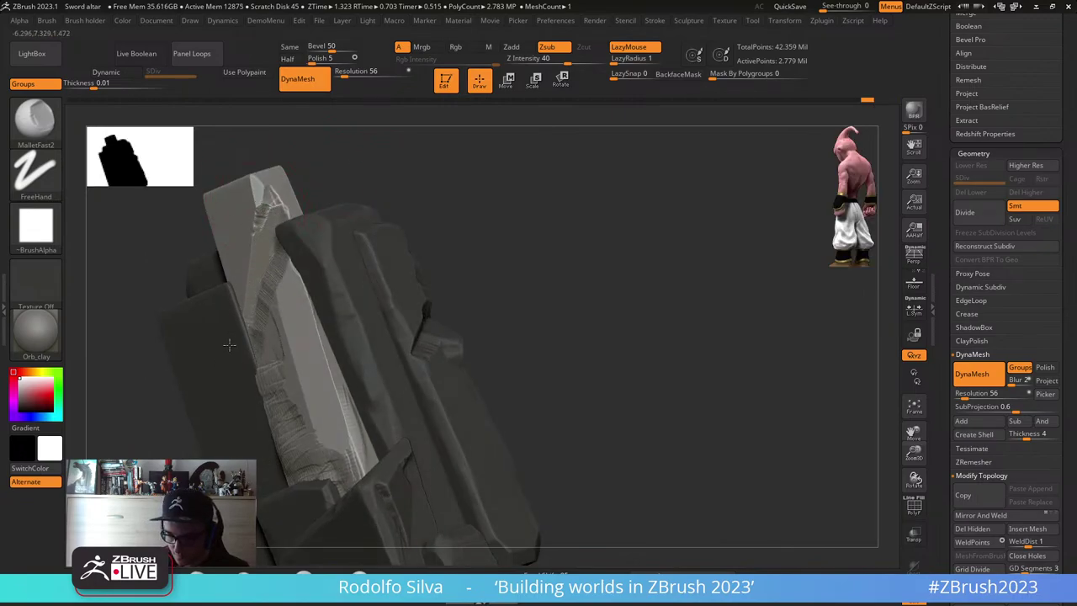
pyautogui.moveTo(529, 298)
pyautogui.mouseDown()
pyautogui.moveTo(575, 308)
pyautogui.moveTo(547, 308)
pyautogui.moveTo(523, 278)
pyautogui.mouseUp()
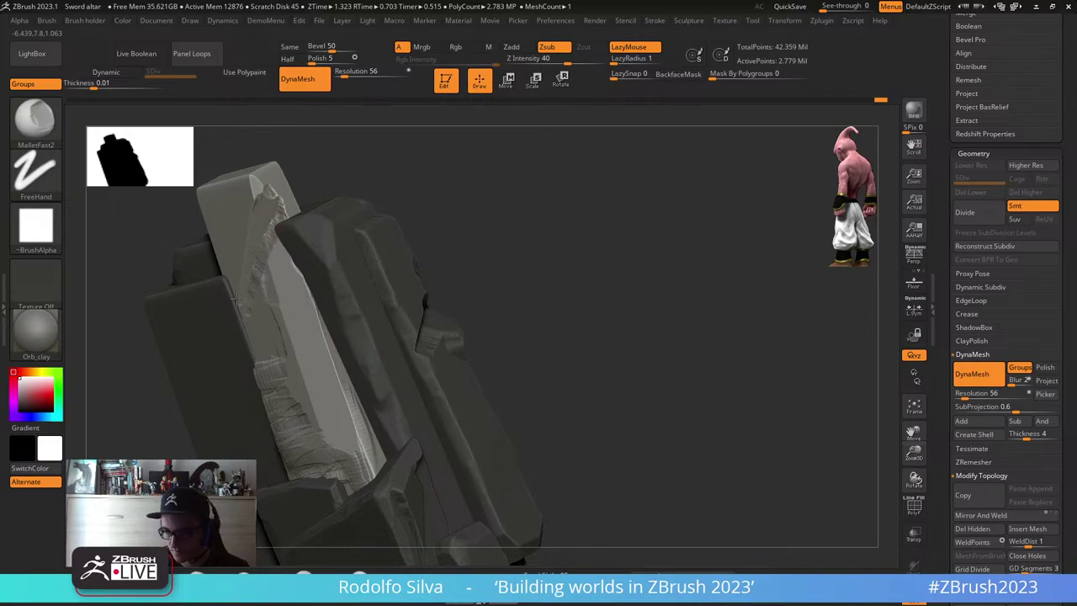
pyautogui.moveTo(496, 290)
pyautogui.mouseDown()
pyautogui.moveTo(556, 306)
pyautogui.moveTo(512, 319)
pyautogui.moveTo(461, 271)
pyautogui.moveTo(516, 257)
pyautogui.moveTo(543, 315)
pyautogui.moveTo(529, 378)
pyautogui.moveTo(589, 382)
pyautogui.moveTo(565, 380)
pyautogui.moveTo(572, 260)
pyautogui.moveTo(493, 367)
pyautogui.moveTo(589, 308)
pyautogui.moveTo(483, 283)
pyautogui.moveTo(293, 275)
pyautogui.mouseUp()
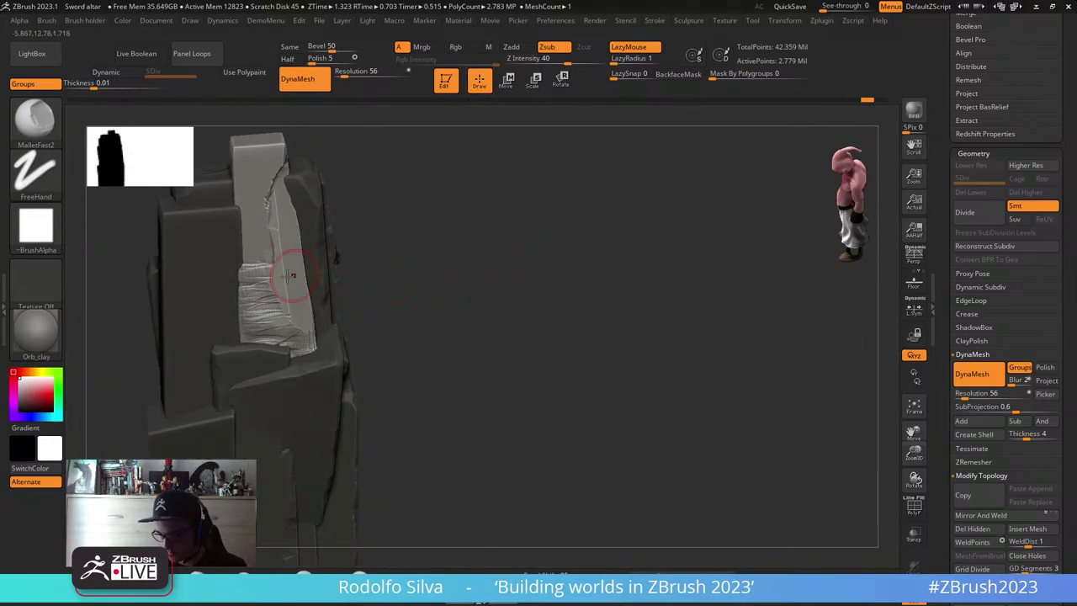
# - Break the built-up clay on the tall slab's lower front face into rocky facets with the MalletFast brush
pyautogui.press('b')
pyautogui.press('m')
pyautogui.click(314, 390)
pyautogui.press('s')
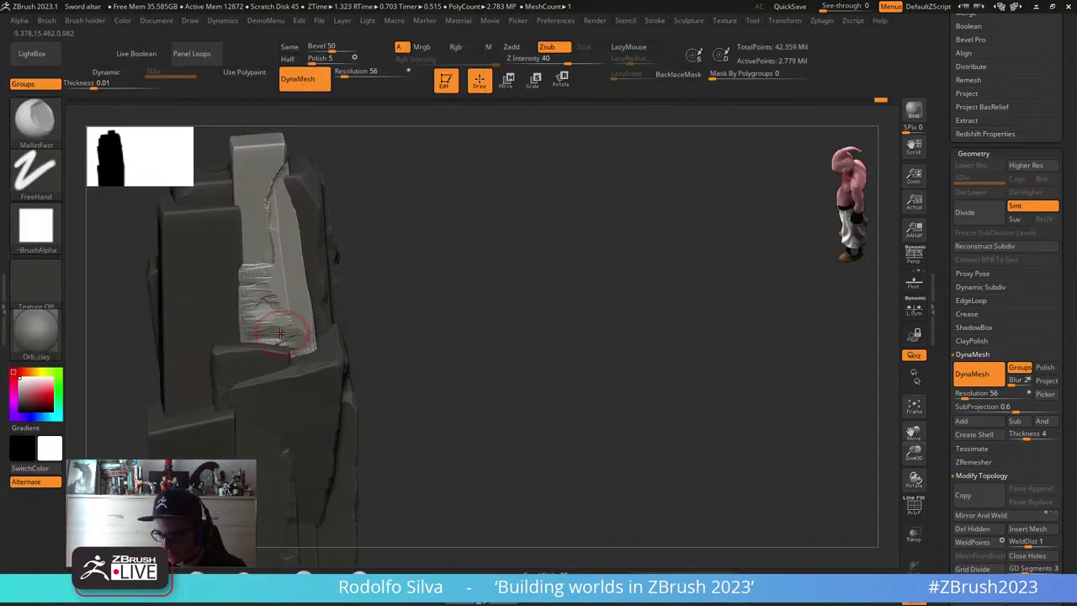
pyautogui.press('s')
pyautogui.moveTo(275, 329); pyautogui.dragTo(261, 274)
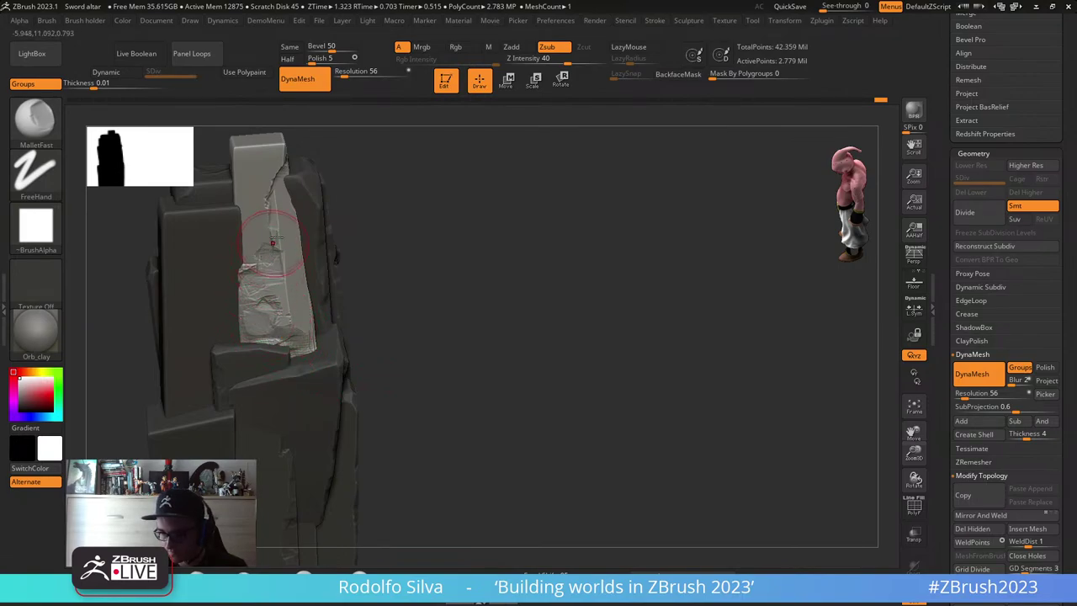
# - Chip the tall slab's top front edge, its front corner and the vertical edge below it
pyautogui.moveTo(365, 200); pyautogui.dragTo(277, 244)
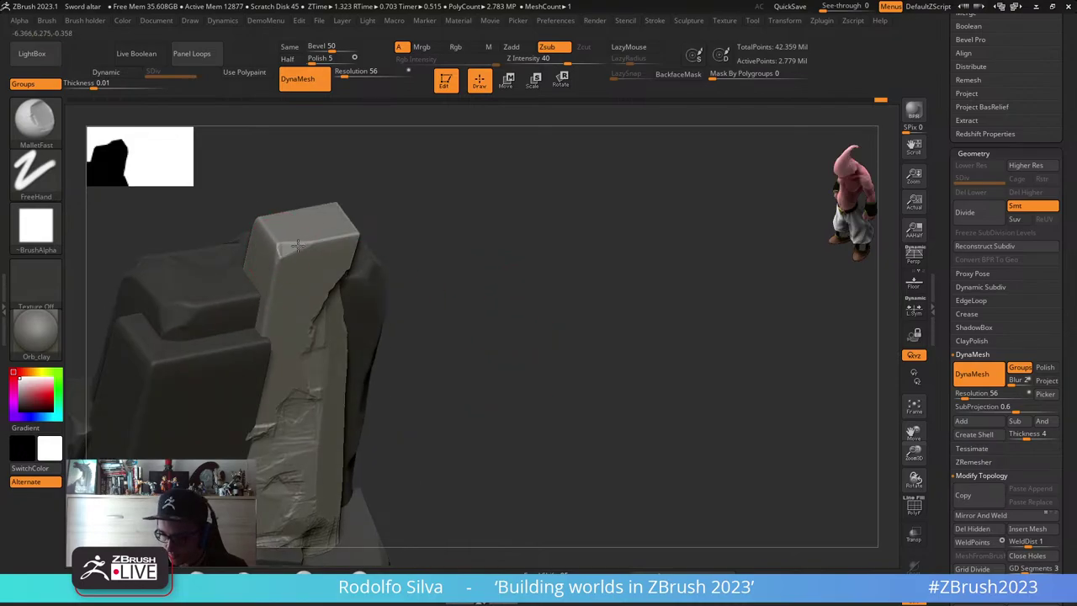
pyautogui.moveTo(340, 235); pyautogui.dragTo(352, 233)
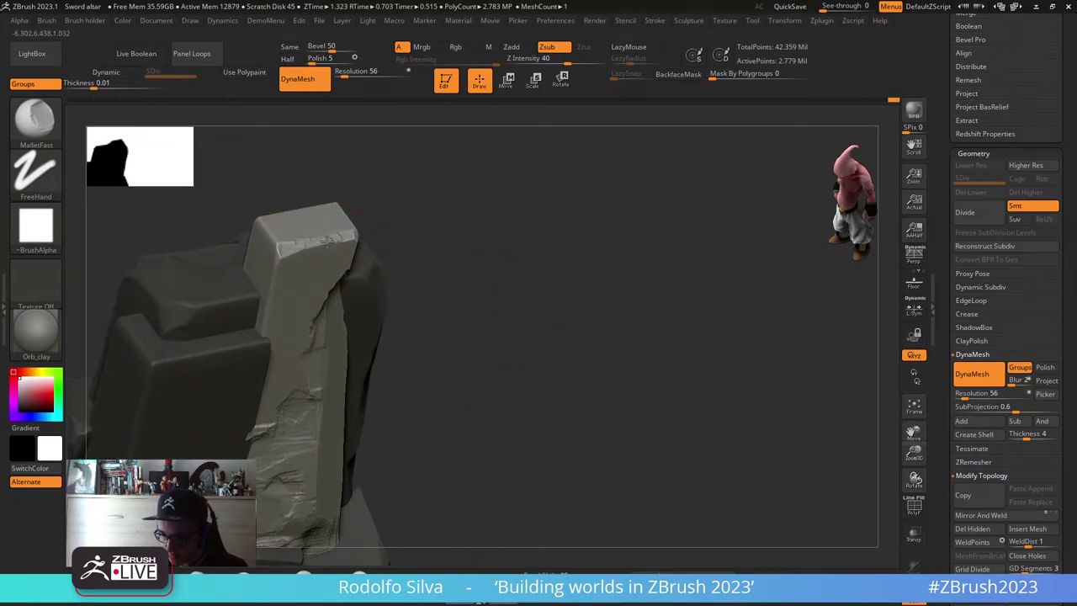
pyautogui.press('s')
pyautogui.moveTo(273, 235); pyautogui.dragTo(277, 266)
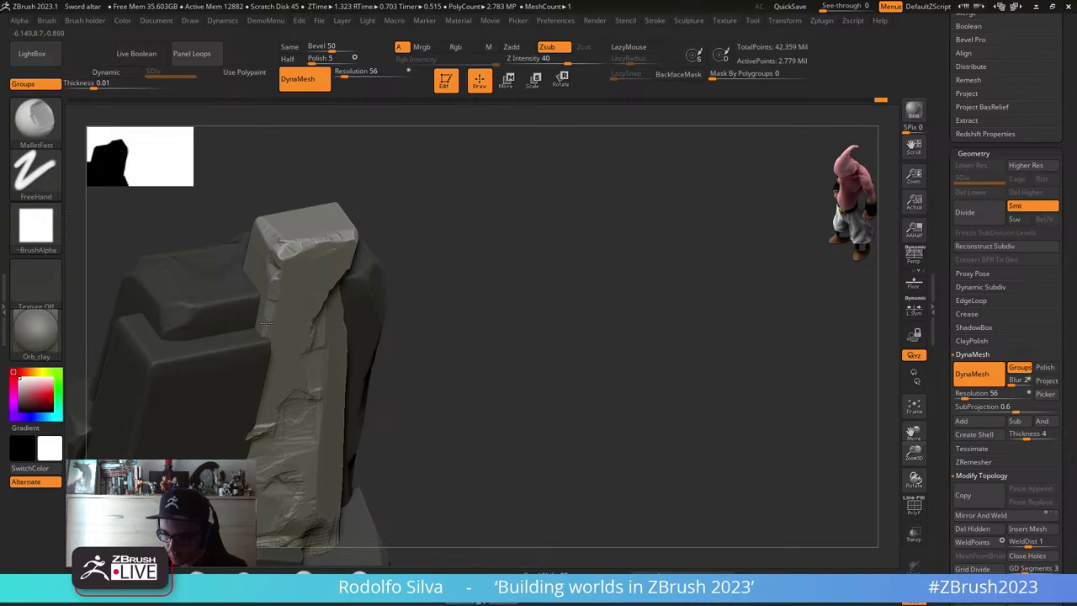
# - Chip the tall slab's top front corner with MalletFast and try a rough strip of chips along its top front edge
pyautogui.moveTo(538, 326); pyautogui.dragTo(486, 304)
pyautogui.keyDown('shift'); pyautogui.moveTo(311, 271); pyautogui.dragTo(287, 251); pyautogui.keyUp('shift')
pyautogui.moveTo(502, 278); pyautogui.dragTo(552, 321)
pyautogui.moveTo(294, 238); pyautogui.dragTo(285, 252)
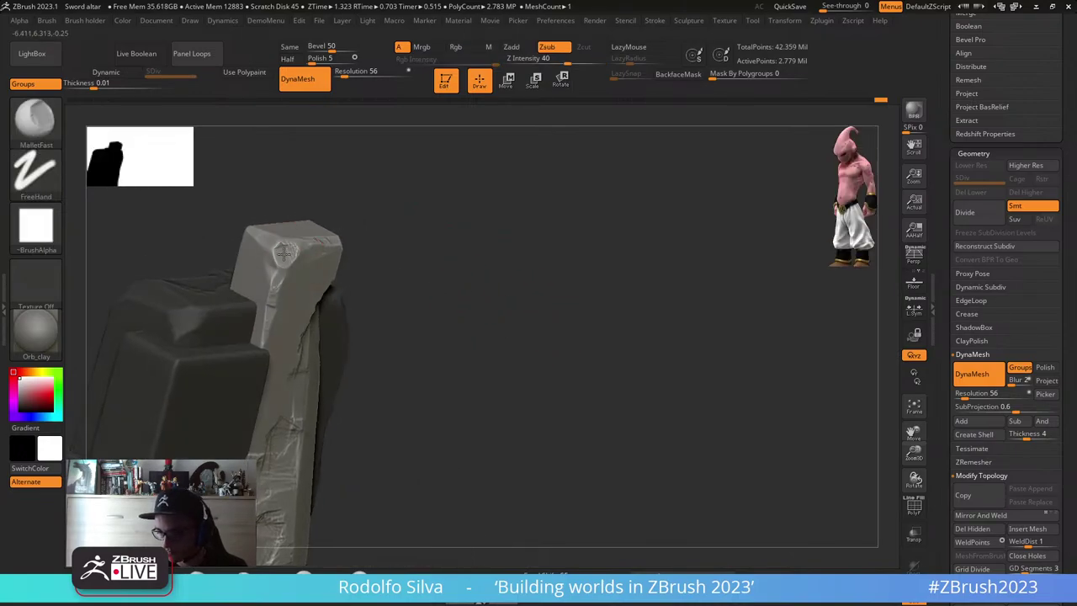
pyautogui.moveTo(406, 239); pyautogui.dragTo(370, 238)
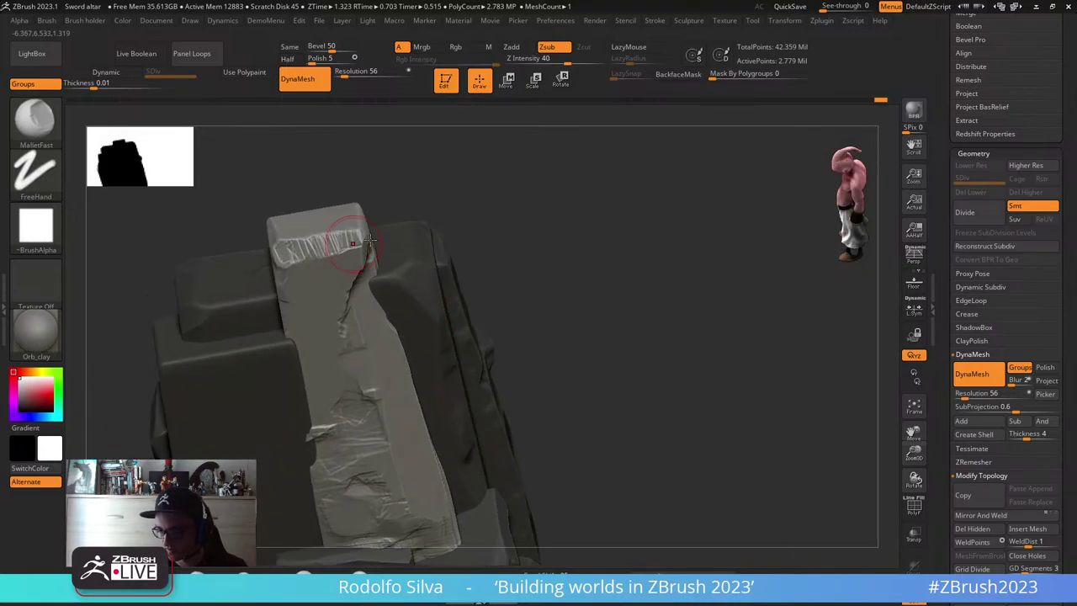
# - Switch to the MalletFast2 brush and chip the tall slab's top front edge and the corner at its end
pyautogui.press('b')
pyautogui.press('m')
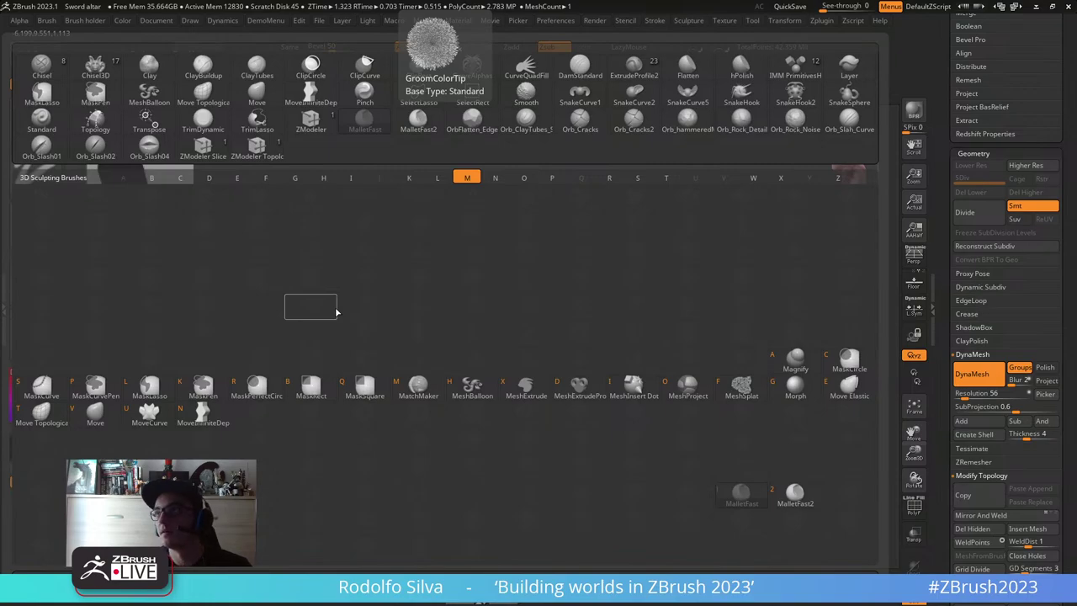
pyautogui.press('2')
pyautogui.moveTo(470, 269)
pyautogui.mouseDown()
pyautogui.moveTo(493, 296)
pyautogui.moveTo(420, 278)
pyautogui.mouseUp()
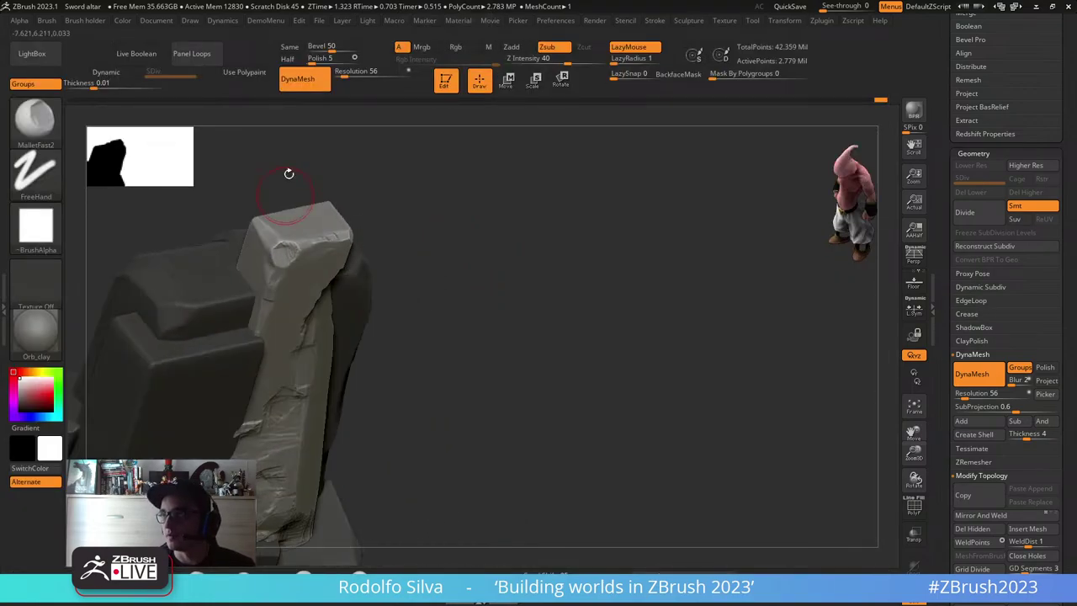
pyautogui.moveTo(311, 240); pyautogui.dragTo(337, 235)
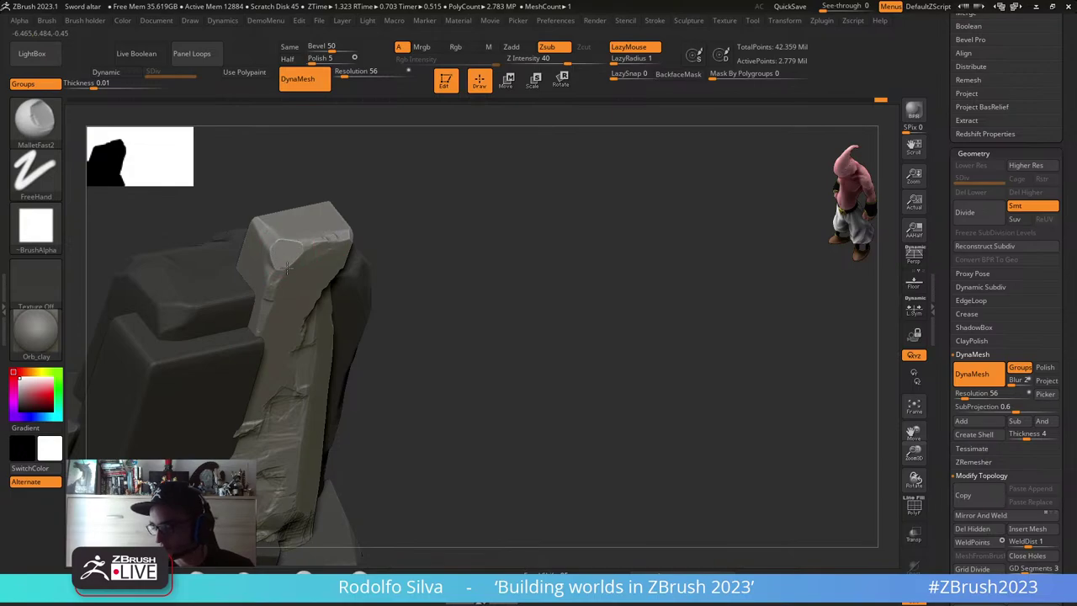
pyautogui.moveTo(451, 260); pyautogui.dragTo(370, 239)
pyautogui.moveTo(303, 242); pyautogui.dragTo(347, 233)
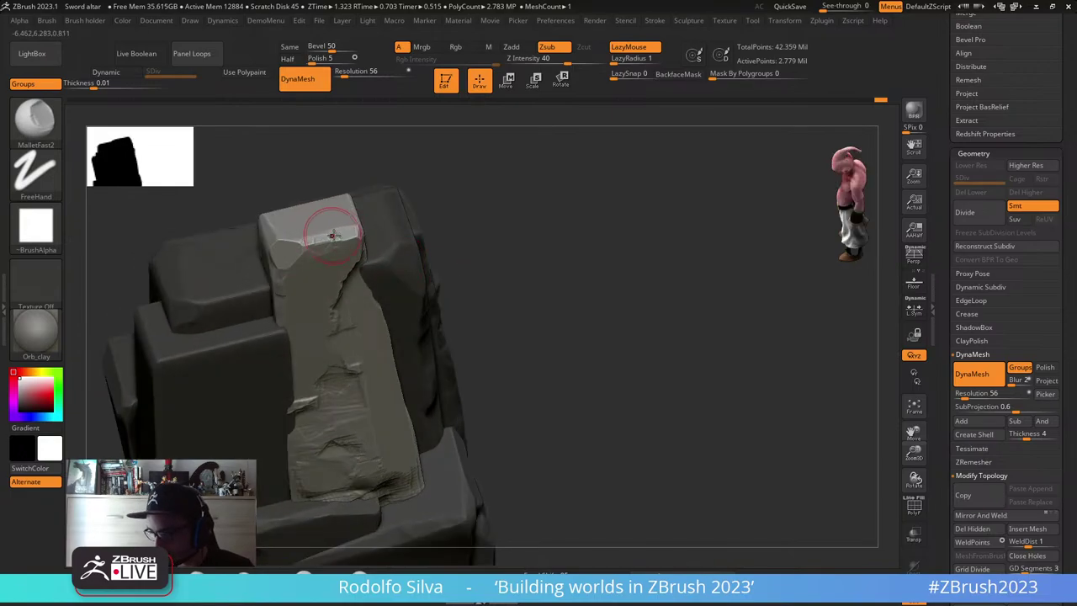
pyautogui.moveTo(471, 294); pyautogui.dragTo(376, 234)
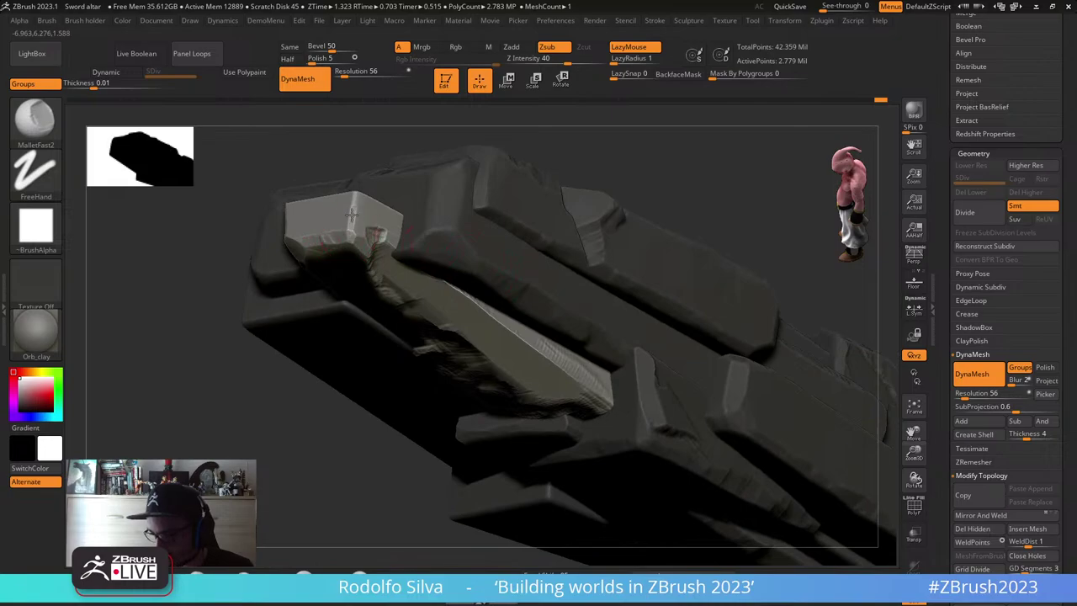
pyautogui.moveTo(366, 198); pyautogui.dragTo(374, 256, button='right')
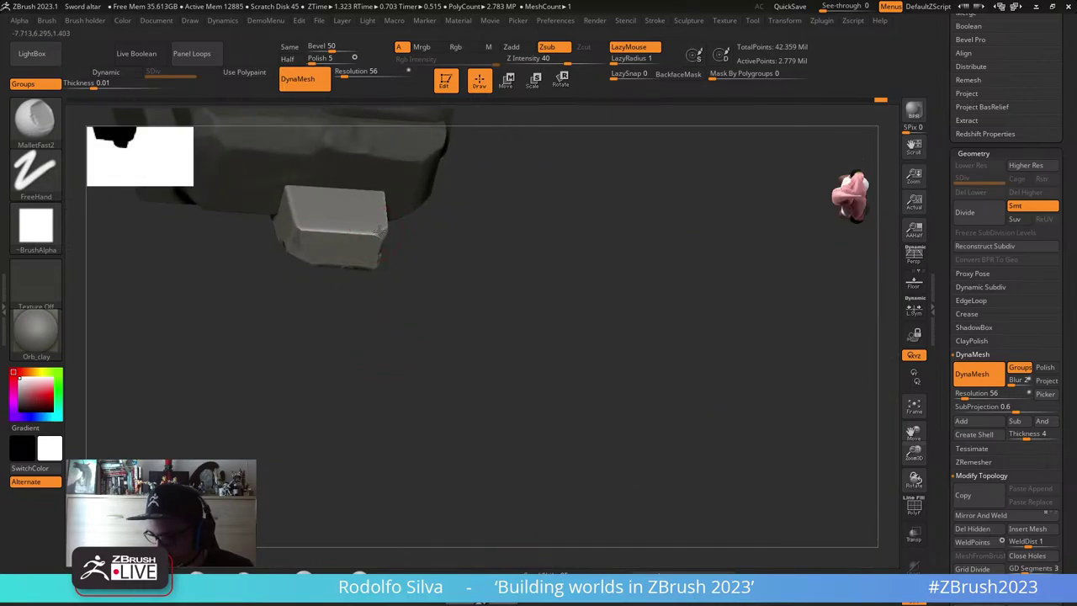
# - Cut the corners of the tall slab's top face at slants with ClipCurve
pyautogui.moveTo(464, 284)
pyautogui.mouseDown()
pyautogui.moveTo(480, 286)
pyautogui.moveTo(446, 268)
pyautogui.mouseUp()
pyautogui.keyDown('ctrl'); pyautogui.keyDown('shift'); pyautogui.moveTo(371, 187); pyautogui.dragTo(368, 253); pyautogui.keyUp('shift'); pyautogui.keyUp('ctrl')
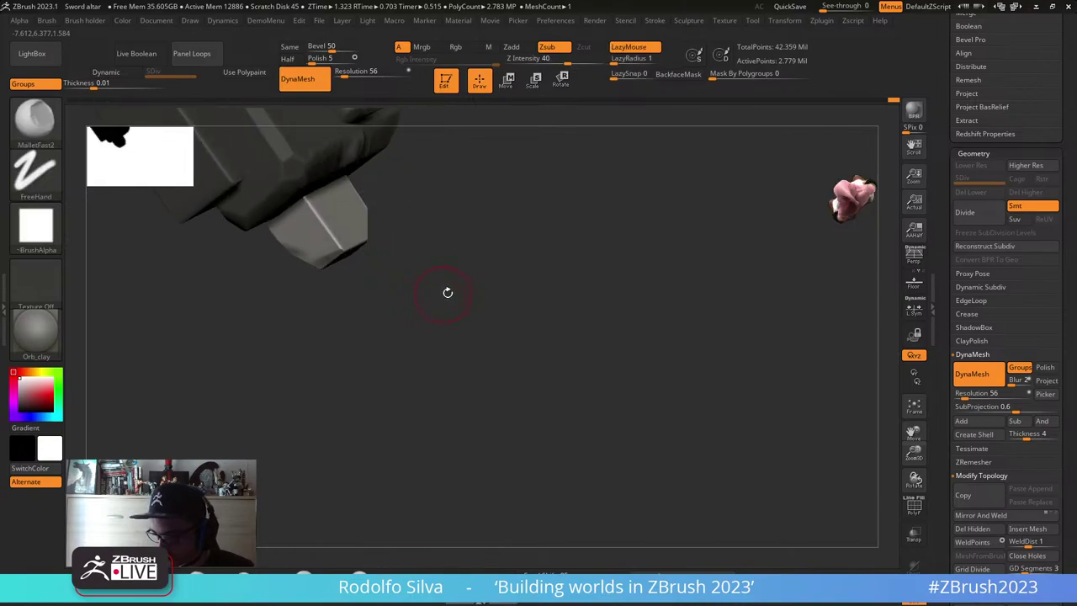
pyautogui.moveTo(448, 293); pyautogui.dragTo(360, 294)
pyautogui.moveTo(354, 303)
pyautogui.keyDown('ctrl'); pyautogui.keyDown('shift'); pyautogui.mouseDown()
pyautogui.moveTo(355, 216)
pyautogui.moveTo(325, 190)
pyautogui.mouseUp(); pyautogui.keyUp('shift'); pyautogui.keyUp('ctrl')
pyautogui.moveTo(471, 292)
pyautogui.mouseDown()
pyautogui.moveTo(484, 304)
pyautogui.moveTo(468, 323)
pyautogui.mouseUp()
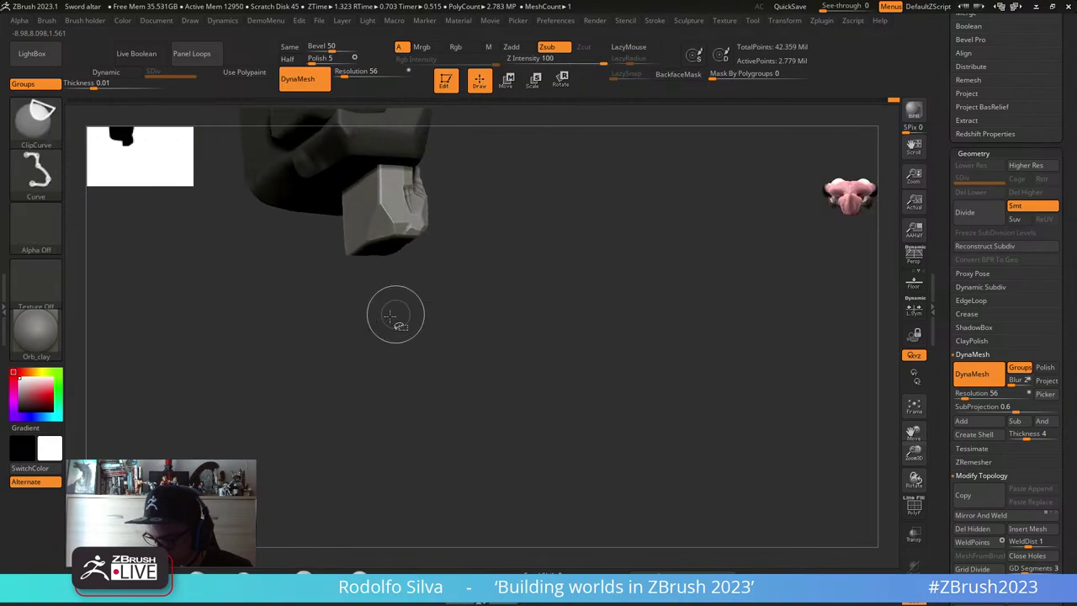
pyautogui.moveTo(390, 316)
pyautogui.keyDown('ctrl'); pyautogui.keyDown('shift'); pyautogui.mouseDown()
pyautogui.moveTo(328, 218)
pyautogui.moveTo(327, 196)
pyautogui.mouseUp(); pyautogui.keyUp('shift'); pyautogui.keyUp('ctrl')
pyautogui.moveTo(464, 290)
pyautogui.mouseDown()
pyautogui.moveTo(463, 232)
pyautogui.moveTo(501, 245)
pyautogui.mouseUp()
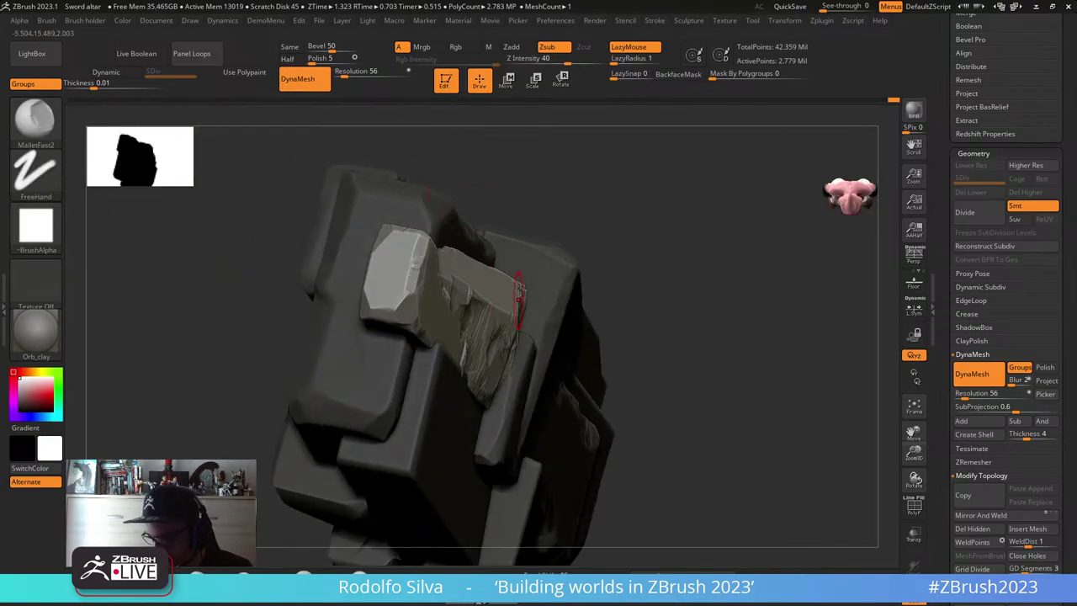
# - Clip the tall slab's upper end from several angles to add slanted facets around its top edges
pyautogui.moveTo(520, 291)
pyautogui.mouseDown(button='right')
pyautogui.moveTo(457, 253)
pyautogui.moveTo(535, 241)
pyautogui.moveTo(444, 207)
pyautogui.mouseUp(button='right')
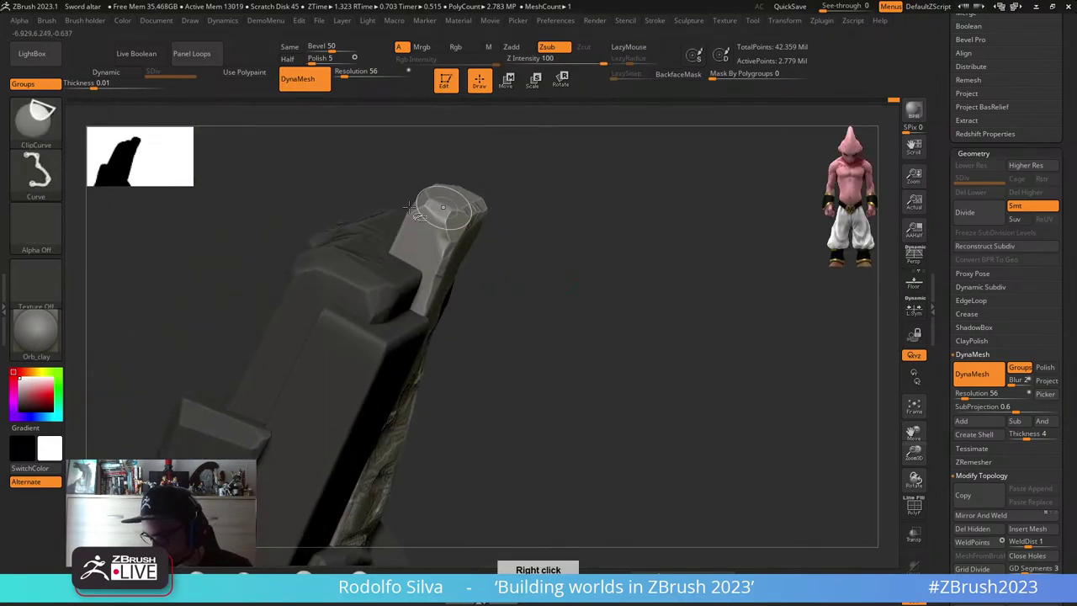
pyautogui.moveTo(409, 206)
pyautogui.keyDown('ctrl'); pyautogui.keyDown('shift'); pyautogui.mouseDown()
pyautogui.moveTo(457, 177)
pyautogui.moveTo(478, 178)
pyautogui.mouseUp(); pyautogui.keyUp('shift'); pyautogui.keyUp('ctrl')
pyautogui.moveTo(627, 305)
pyautogui.mouseDown(button='right')
pyautogui.moveTo(575, 368)
pyautogui.moveTo(562, 404)
pyautogui.moveTo(594, 423)
pyautogui.moveTo(620, 406)
pyautogui.mouseUp(button='right')
pyautogui.keyDown('ctrl'); pyautogui.keyDown('shift'); pyautogui.moveTo(513, 220); pyautogui.dragTo(591, 334); pyautogui.keyUp('shift'); pyautogui.keyUp('ctrl')
pyautogui.moveTo(591, 362); pyautogui.dragTo(608, 348, button='right')
pyautogui.moveTo(519, 250)
pyautogui.keyDown('ctrl'); pyautogui.keyDown('shift'); pyautogui.mouseDown()
pyautogui.moveTo(553, 314)
pyautogui.moveTo(501, 301)
pyautogui.mouseUp(); pyautogui.keyUp('shift'); pyautogui.keyUp('ctrl')
# - Chip the tall slab's clipped top edges with MalletFast2 and clear the mask from the surrounding slabs
pyautogui.moveTo(605, 336); pyautogui.dragTo(549, 350, button='right')
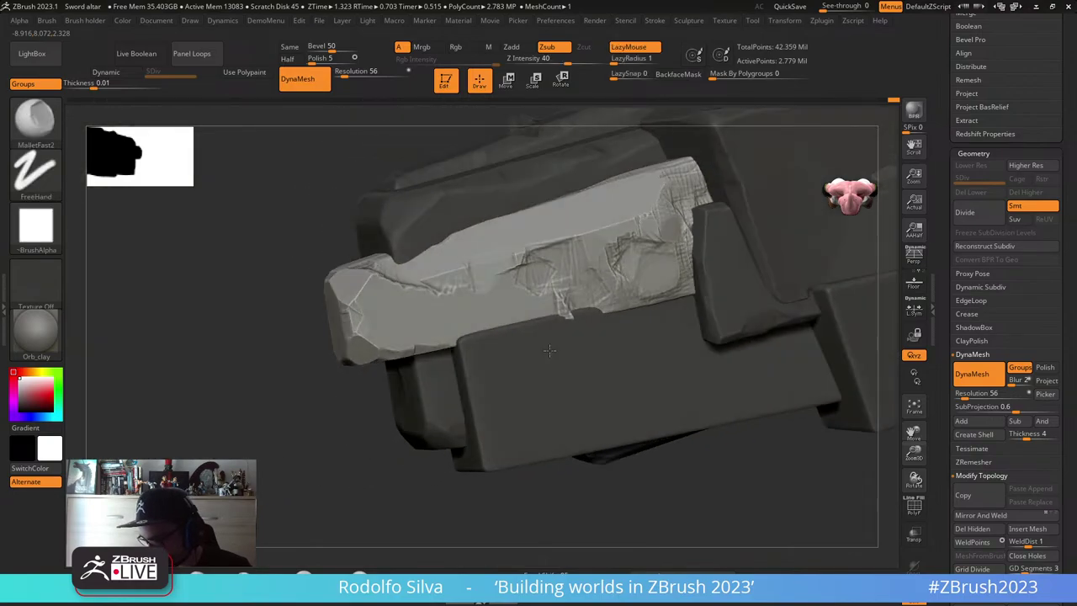
pyautogui.moveTo(288, 404)
pyautogui.mouseDown(button='right')
pyautogui.moveTo(337, 374)
pyautogui.moveTo(336, 353)
pyautogui.mouseUp(button='right')
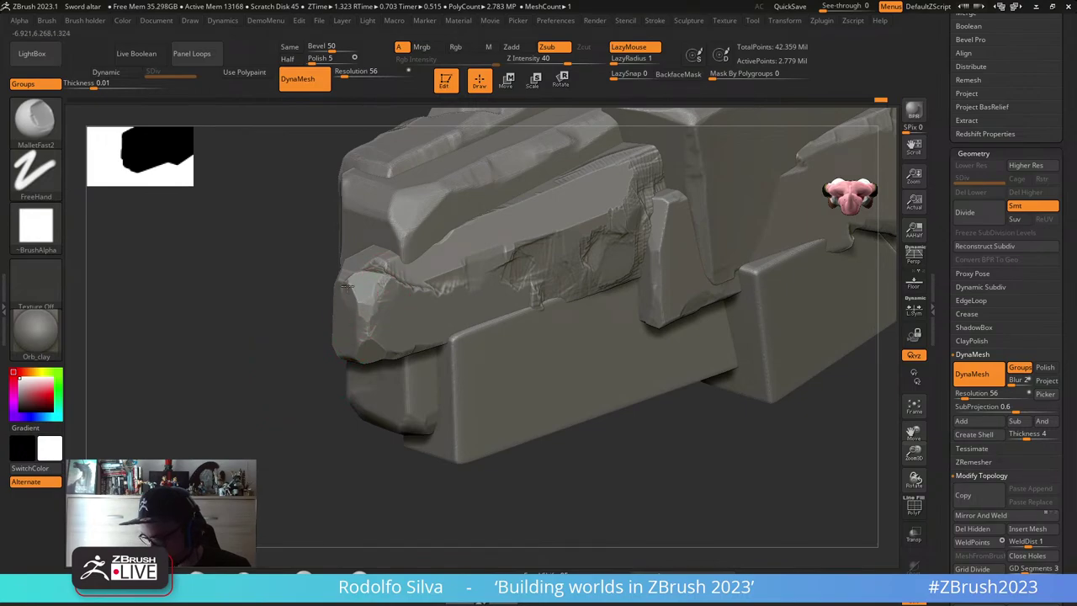
pyautogui.moveTo(239, 412); pyautogui.dragTo(510, 372, button='right')
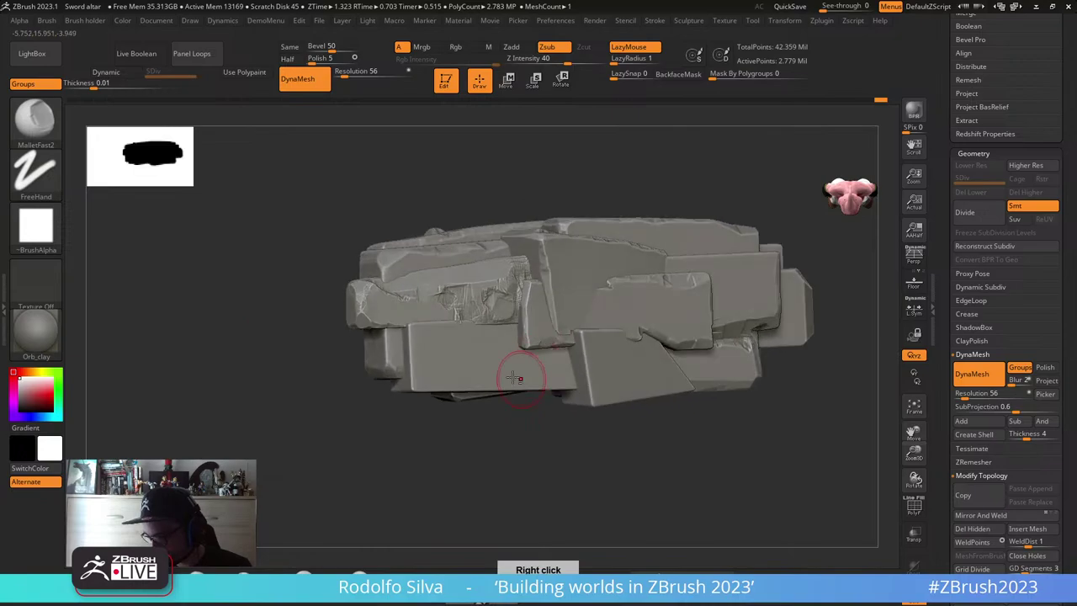
pyautogui.hotkey('shift', 'f')
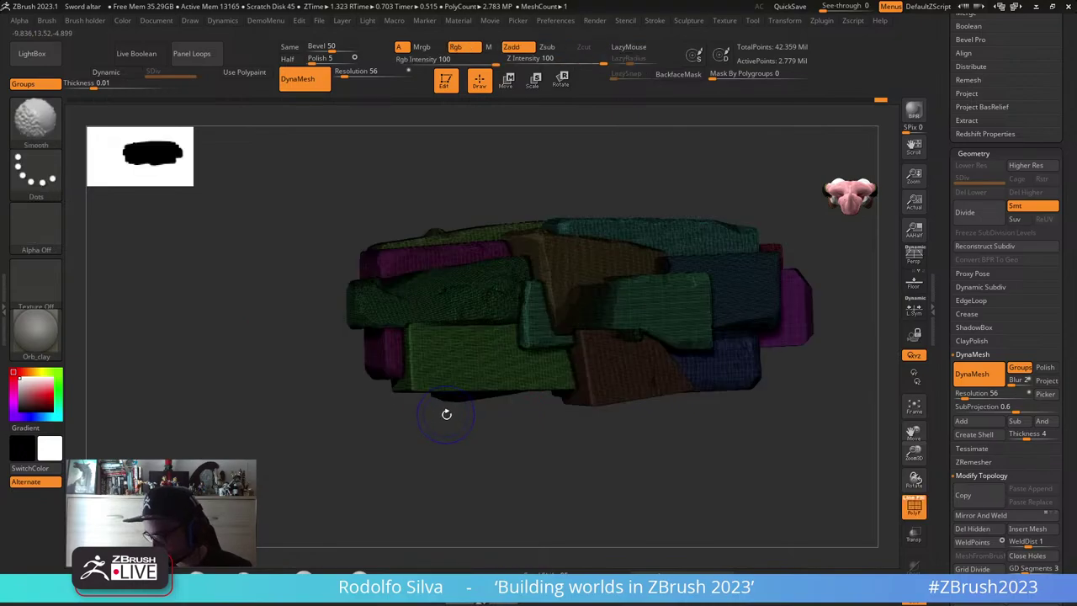
pyautogui.hotkey('shift', 'f')
# - Chip the upper corners of the wide slab beside the tall one and of the block behind it
pyautogui.moveTo(445, 412)
pyautogui.mouseDown(button='right')
pyautogui.moveTo(474, 393)
pyautogui.moveTo(374, 277)
pyautogui.mouseUp(button='right')
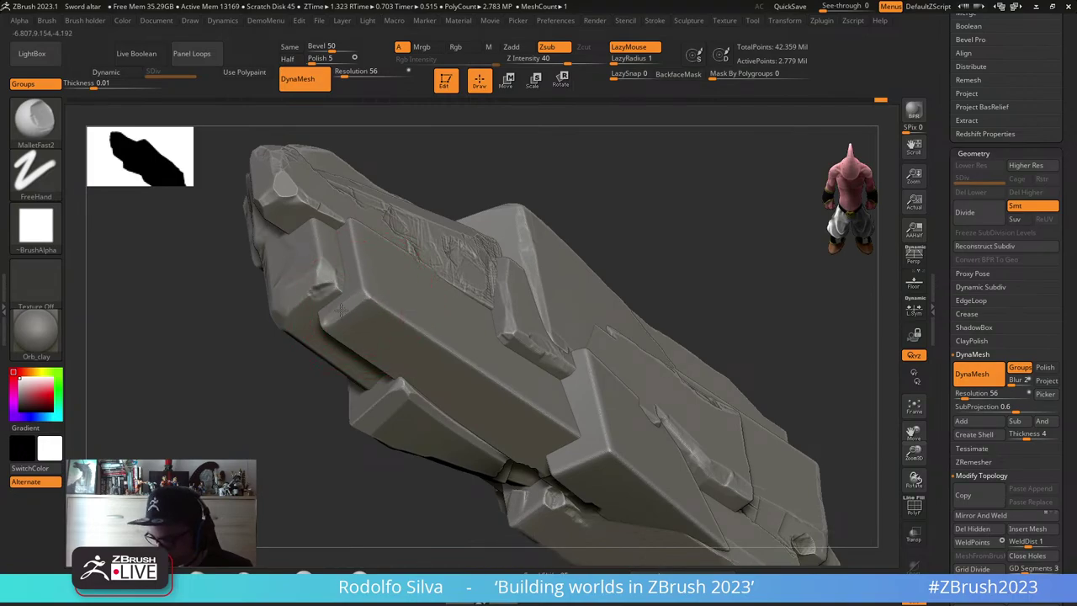
pyautogui.moveTo(340, 311)
pyautogui.mouseDown()
pyautogui.moveTo(307, 313)
pyautogui.moveTo(326, 324)
pyautogui.mouseUp()
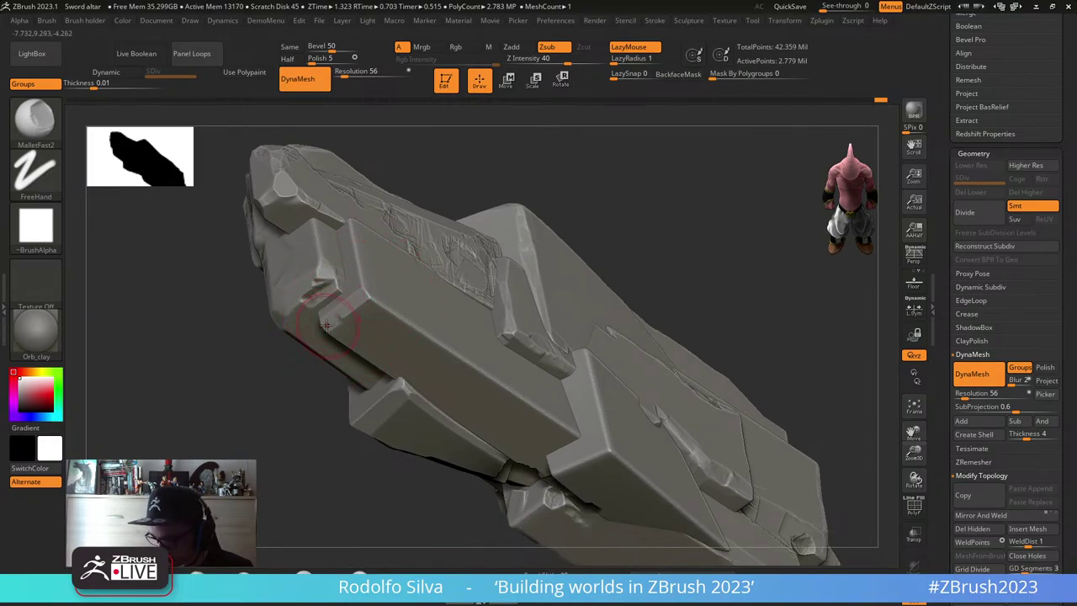
pyautogui.moveTo(226, 368); pyautogui.dragTo(313, 335, button='right')
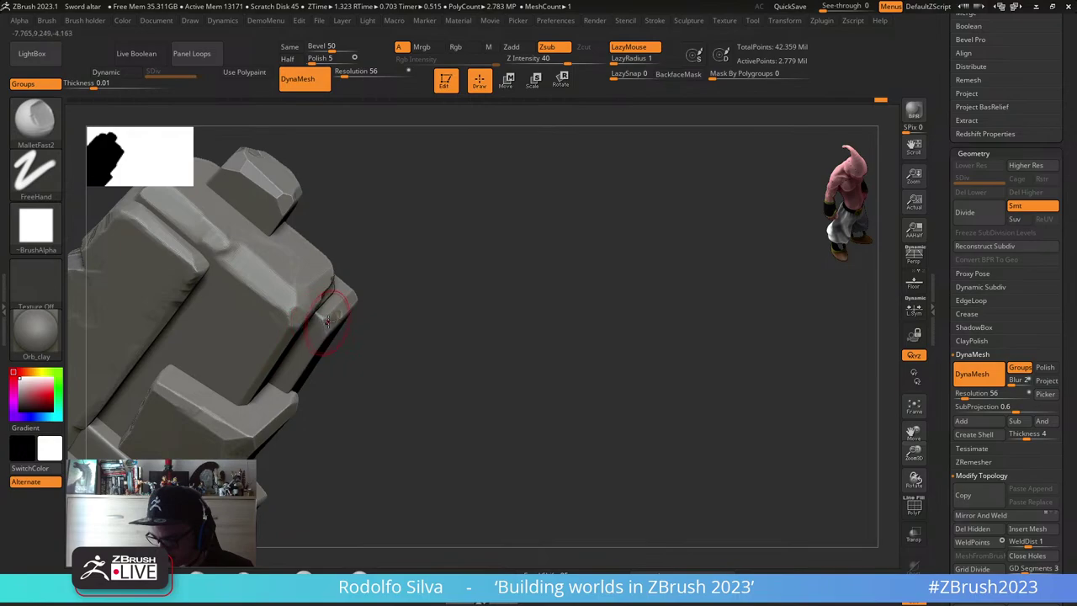
pyautogui.moveTo(496, 357); pyautogui.dragTo(339, 295, button='right')
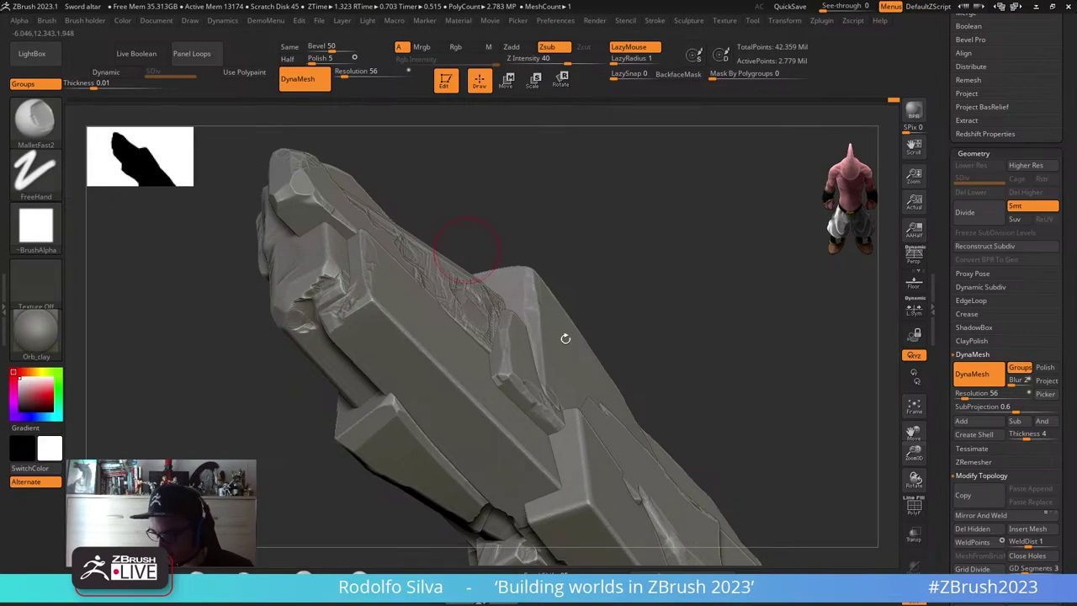
# - Chip the wide slab's long outer edge from its upper corner down to its lower end
pyautogui.moveTo(565, 338); pyautogui.dragTo(286, 383, button='right')
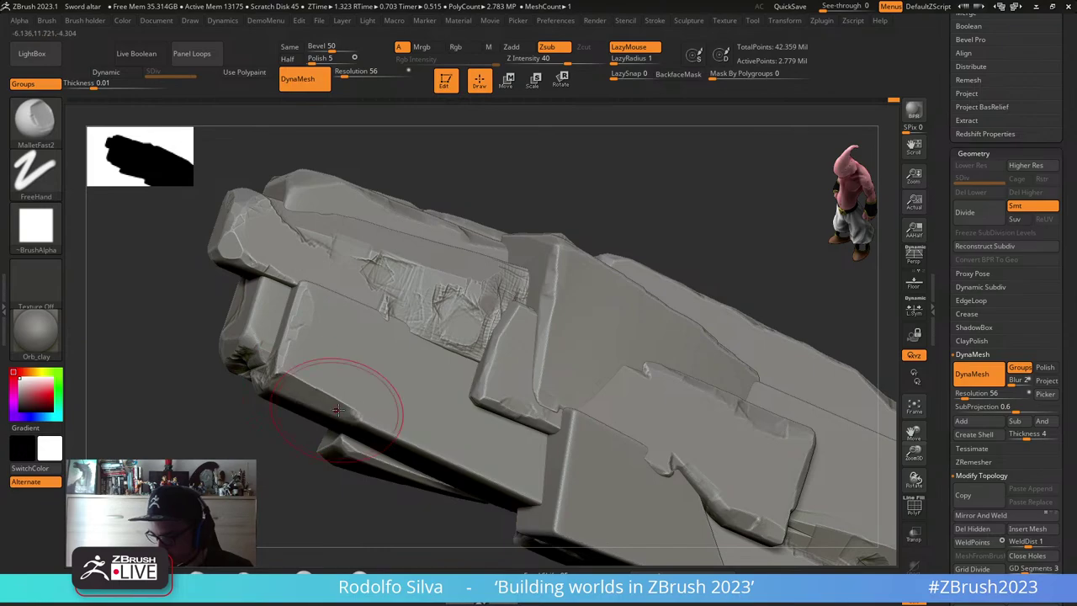
pyautogui.moveTo(337, 410); pyautogui.dragTo(518, 475)
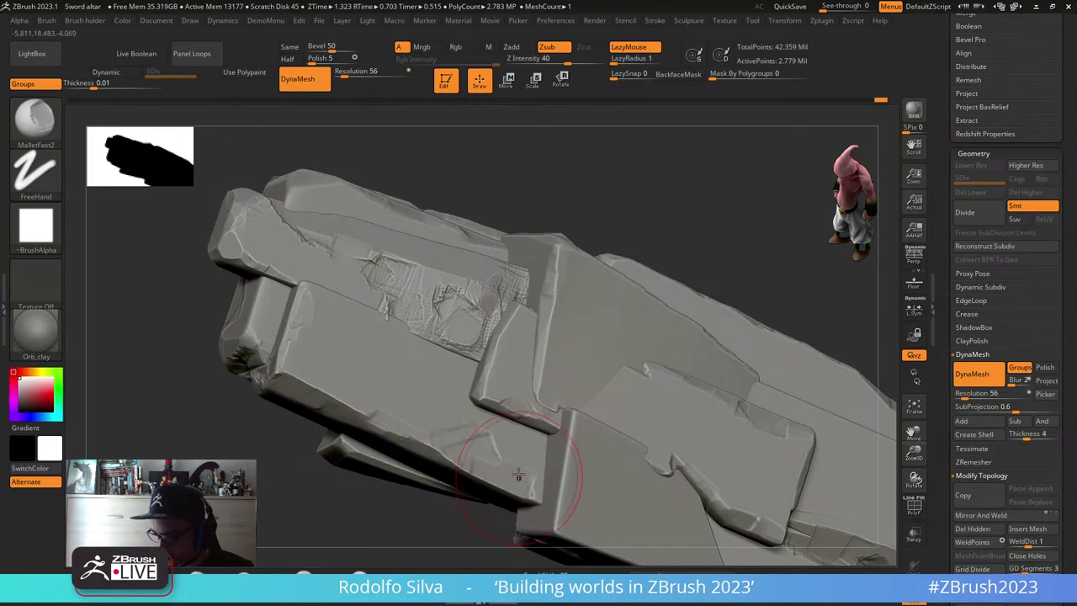
pyautogui.moveTo(518, 475); pyautogui.dragTo(454, 362, button='right')
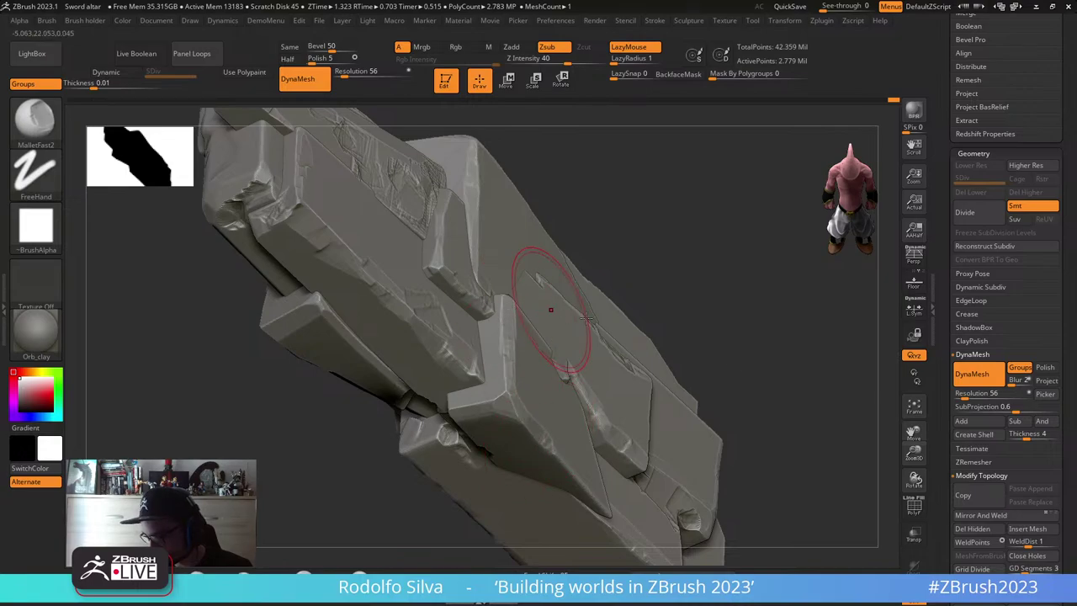
# - Chip the top edge and long front edge of the pointed slab below the wide one
pyautogui.moveTo(551, 302); pyautogui.dragTo(547, 340, button='right')
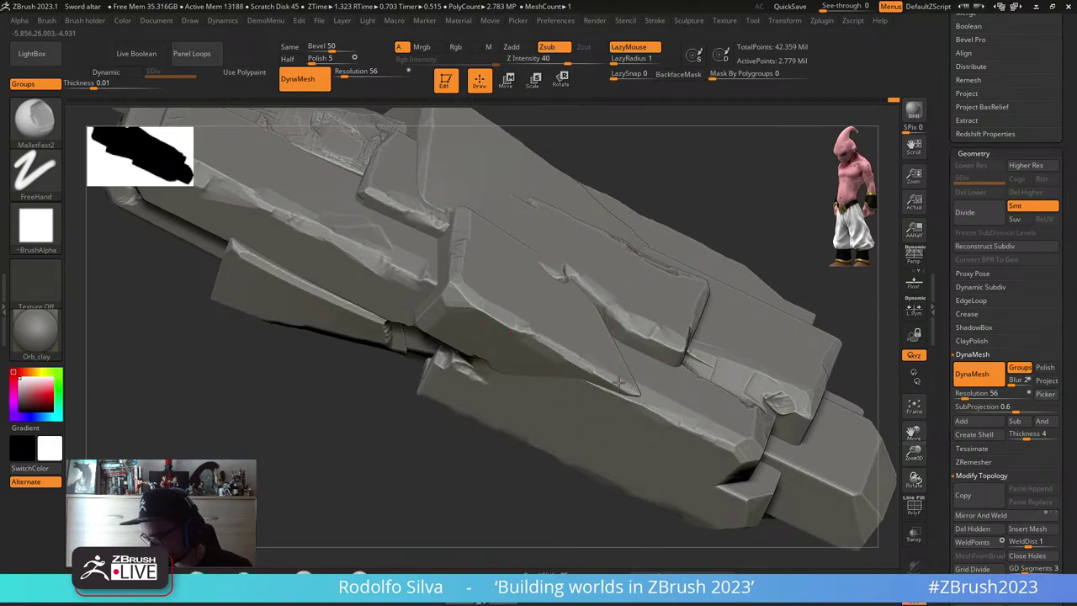
pyautogui.moveTo(413, 387)
pyautogui.mouseDown(button='right')
pyautogui.moveTo(516, 193)
pyautogui.moveTo(341, 418)
pyautogui.moveTo(492, 409)
pyautogui.moveTo(625, 298)
pyautogui.moveTo(625, 365)
pyautogui.moveTo(597, 351)
pyautogui.moveTo(591, 313)
pyautogui.moveTo(609, 364)
pyautogui.moveTo(677, 351)
pyautogui.moveTo(639, 349)
pyautogui.mouseUp(button='right')
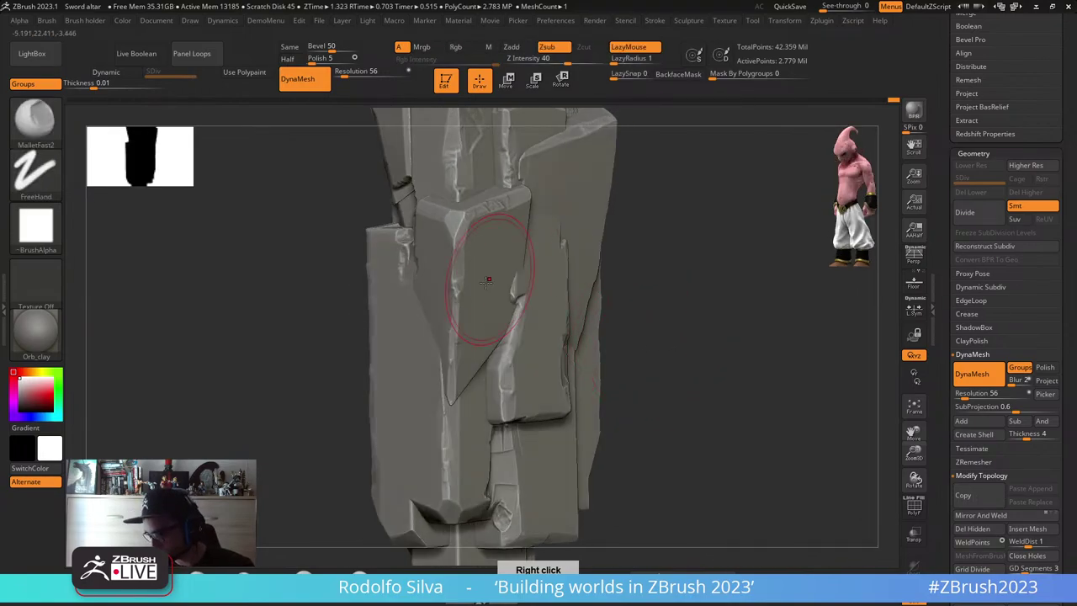
pyautogui.moveTo(469, 271)
pyautogui.mouseDown(button='right')
pyautogui.moveTo(709, 339)
pyautogui.moveTo(719, 353)
pyautogui.mouseUp(button='right')
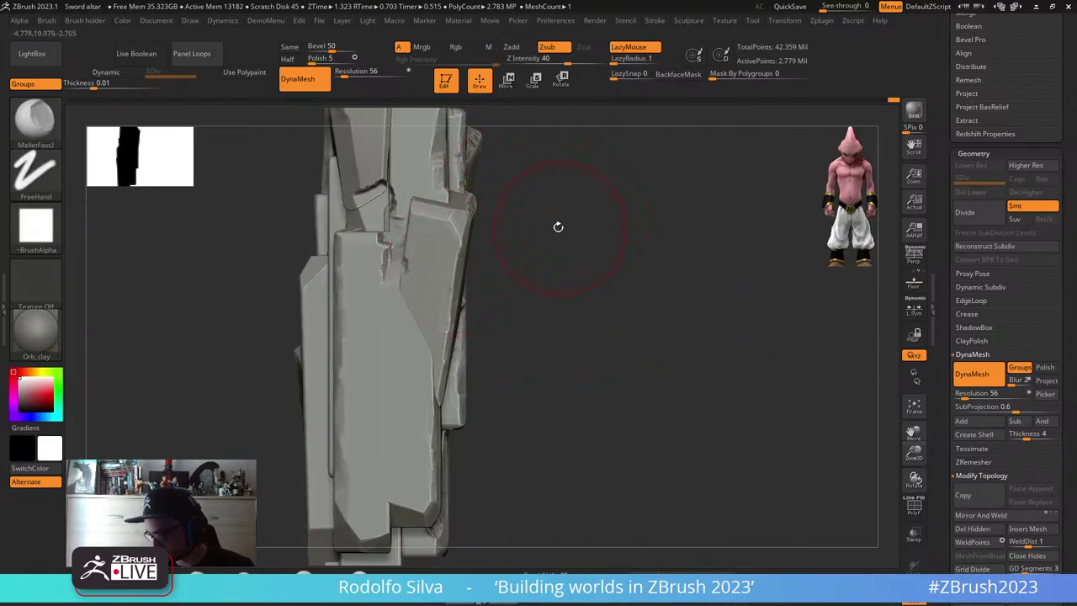
# - Mask everything except the pointed slab and clip its protruding outer edge straight with ClipCurve
pyautogui.moveTo(558, 227); pyautogui.dragTo(606, 236, button='right')
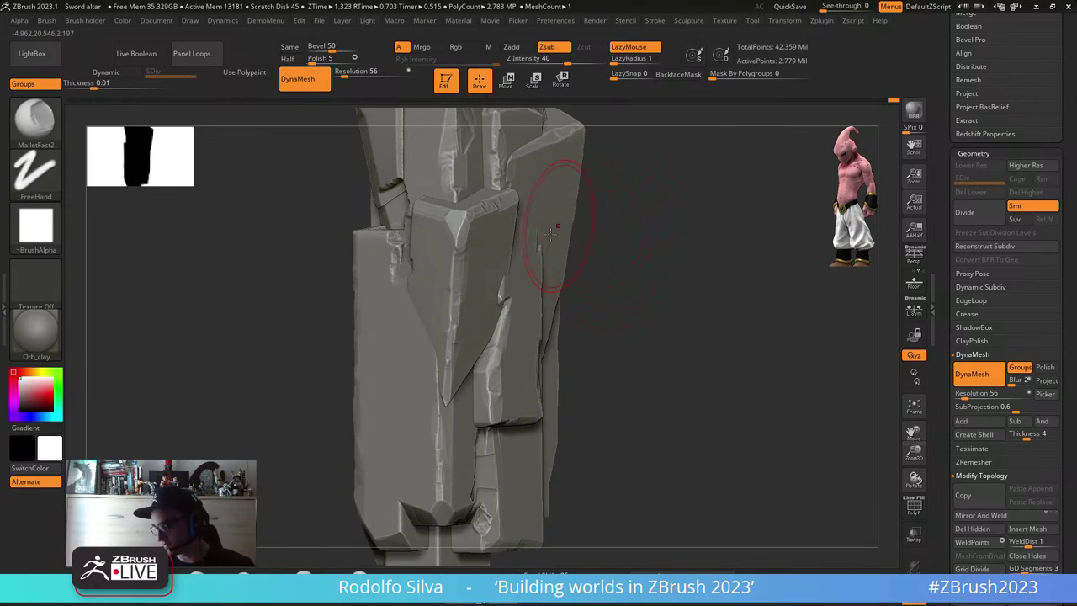
pyautogui.moveTo(645, 295); pyautogui.dragTo(671, 311, button='right')
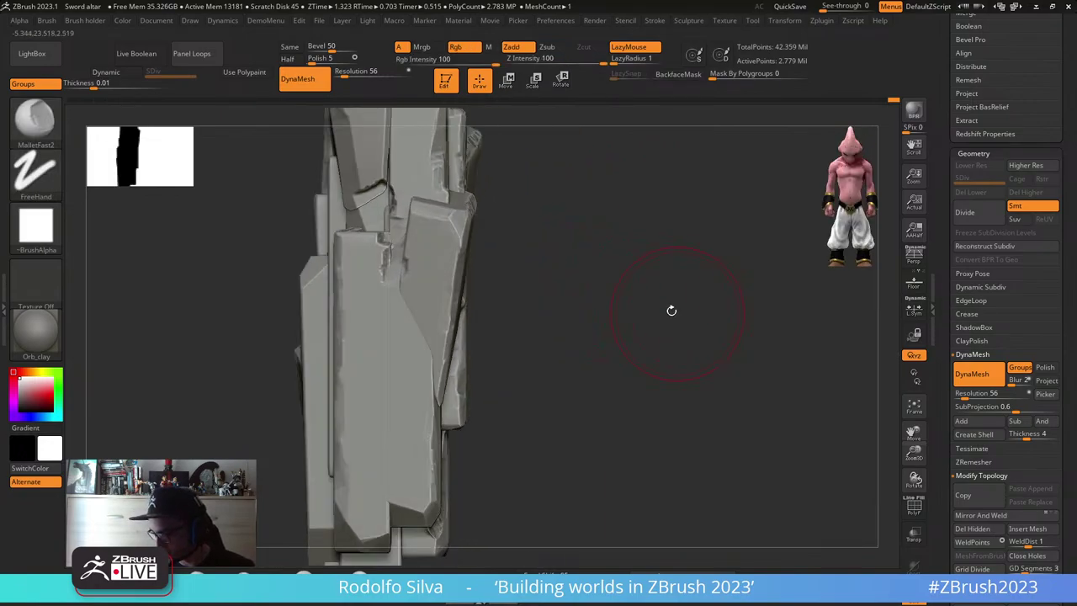
pyautogui.press('w')
pyautogui.keyDown('ctrl'); pyautogui.click(445, 292); pyautogui.keyUp('ctrl')
pyautogui.press('q')
pyautogui.moveTo(536, 195)
pyautogui.keyDown('ctrl'); pyautogui.keyDown('shift'); pyautogui.mouseDown()
pyautogui.moveTo(538, 300)
pyautogui.moveTo(465, 339)
pyautogui.mouseUp(); pyautogui.keyUp('shift'); pyautogui.keyUp('ctrl')
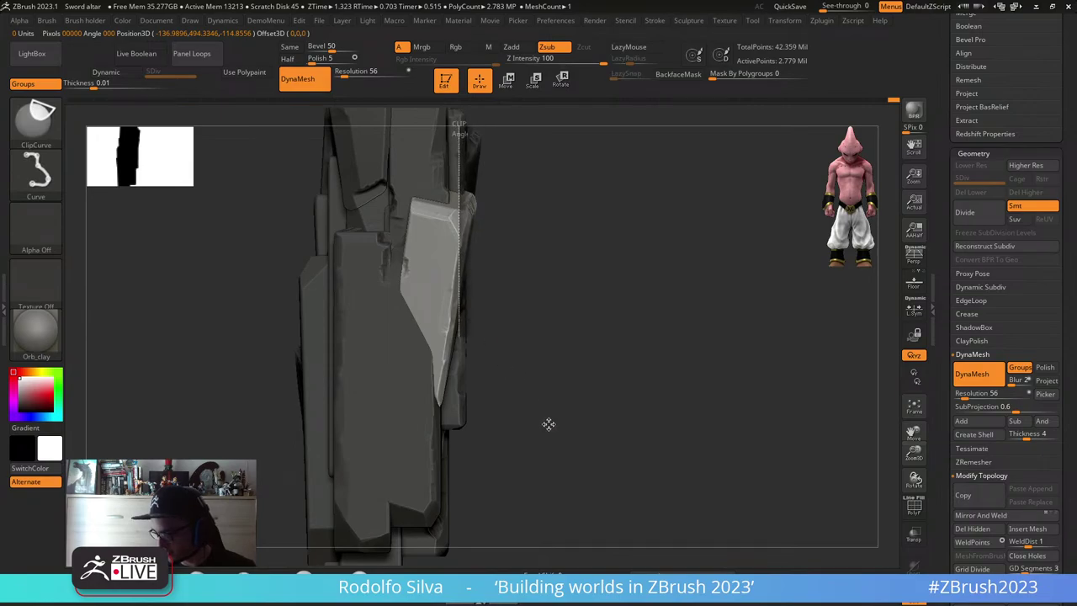
# - Chip the pointed slab's clipped front face and, with the slab isolated, break up its slanted underside
pyautogui.moveTo(561, 413); pyautogui.dragTo(322, 427)
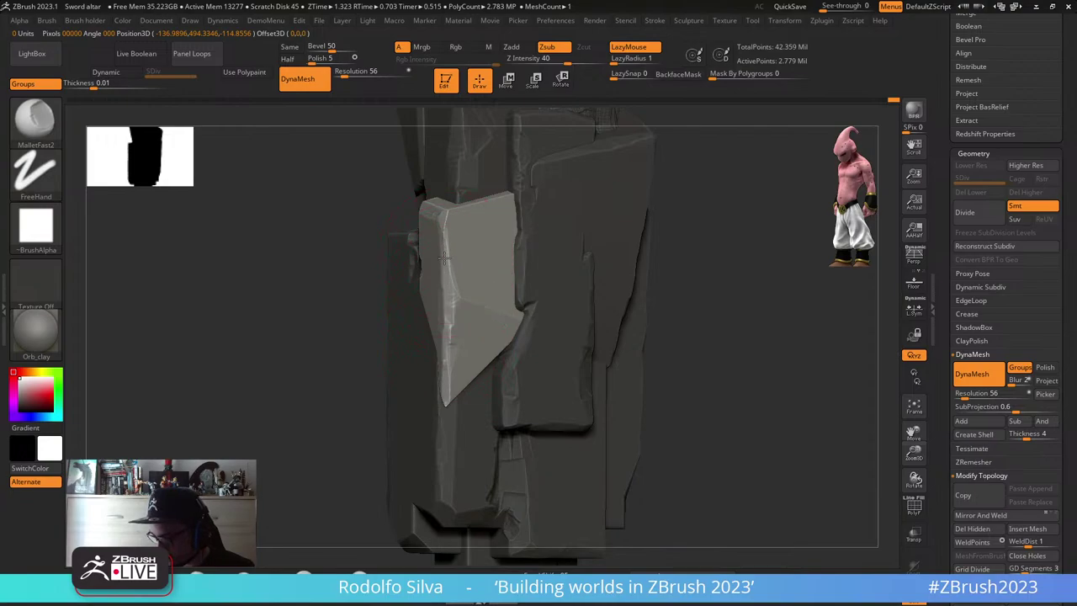
pyautogui.moveTo(429, 354); pyautogui.dragTo(476, 292, button='right')
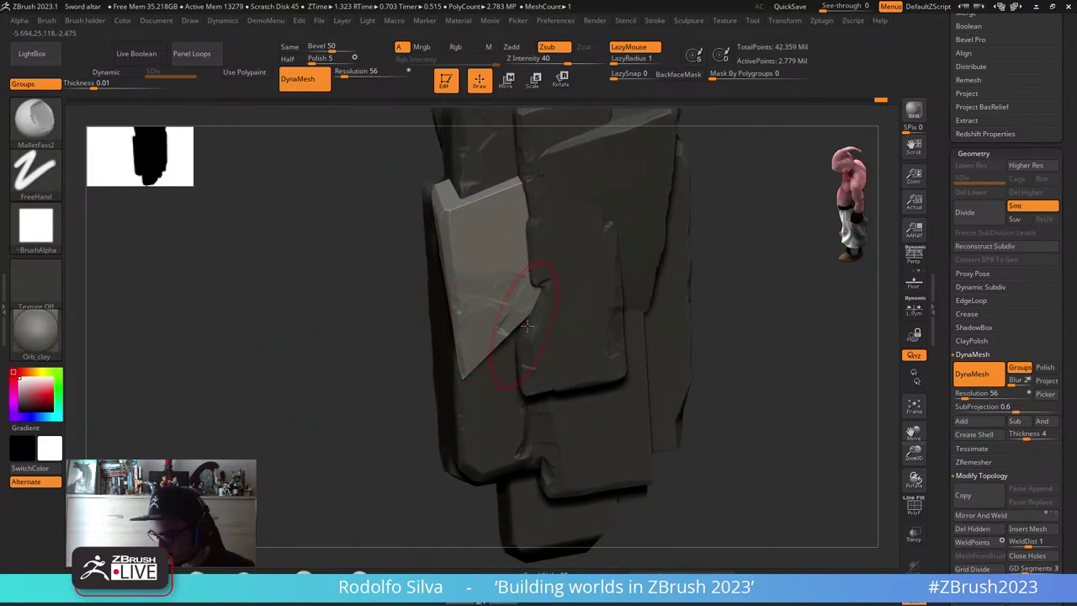
pyautogui.keyDown('ctrl'); pyautogui.keyDown('shift'); pyautogui.click(457, 336); pyautogui.keyUp('shift'); pyautogui.keyUp('ctrl')
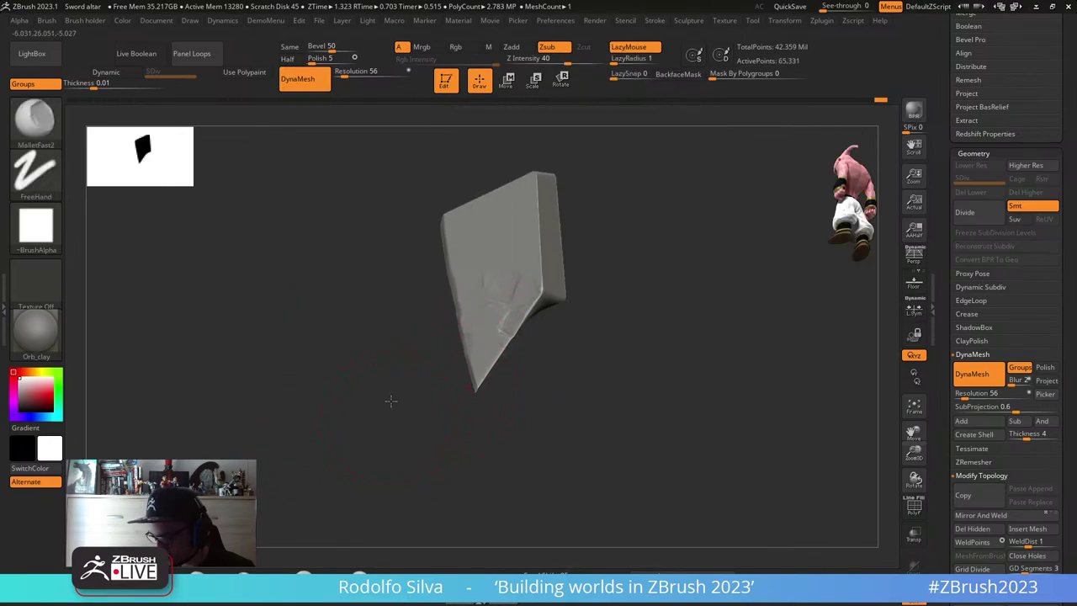
pyautogui.moveTo(390, 400)
pyautogui.mouseDown(button='right')
pyautogui.moveTo(510, 333)
pyautogui.moveTo(538, 341)
pyautogui.mouseUp(button='right')
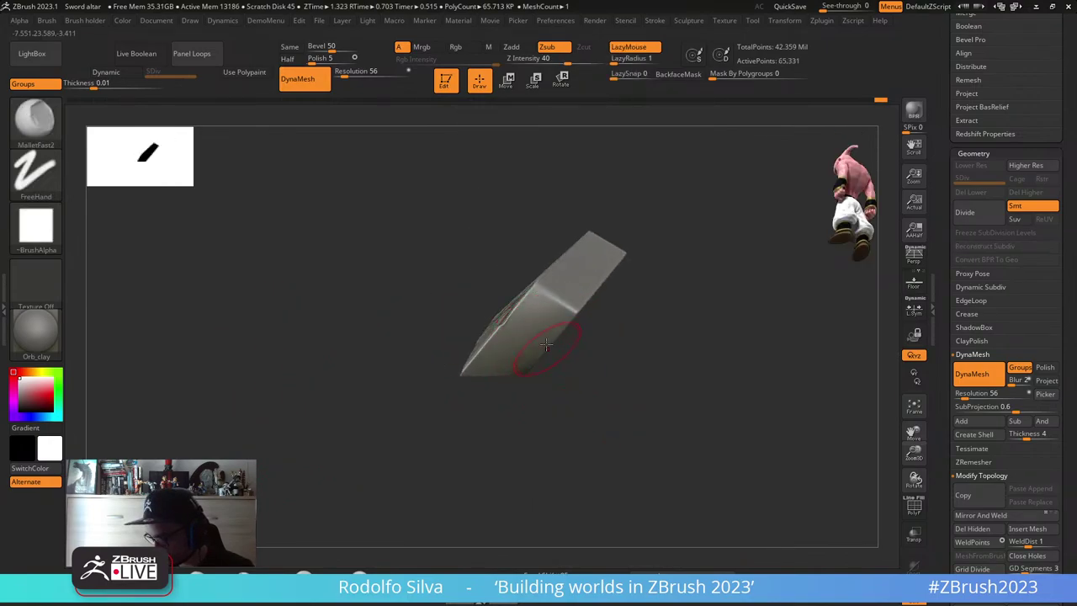
pyautogui.moveTo(548, 308)
pyautogui.mouseDown()
pyautogui.moveTo(520, 360)
pyautogui.moveTo(533, 353)
pyautogui.moveTo(524, 348)
pyautogui.mouseUp()
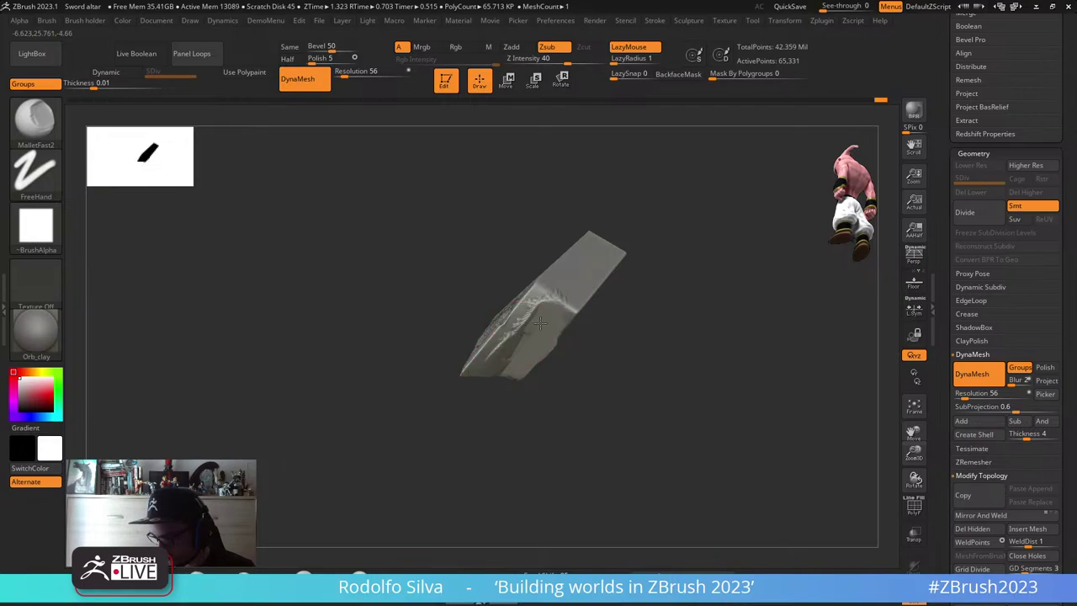
pyautogui.moveTo(530, 330); pyautogui.dragTo(584, 354, button='right')
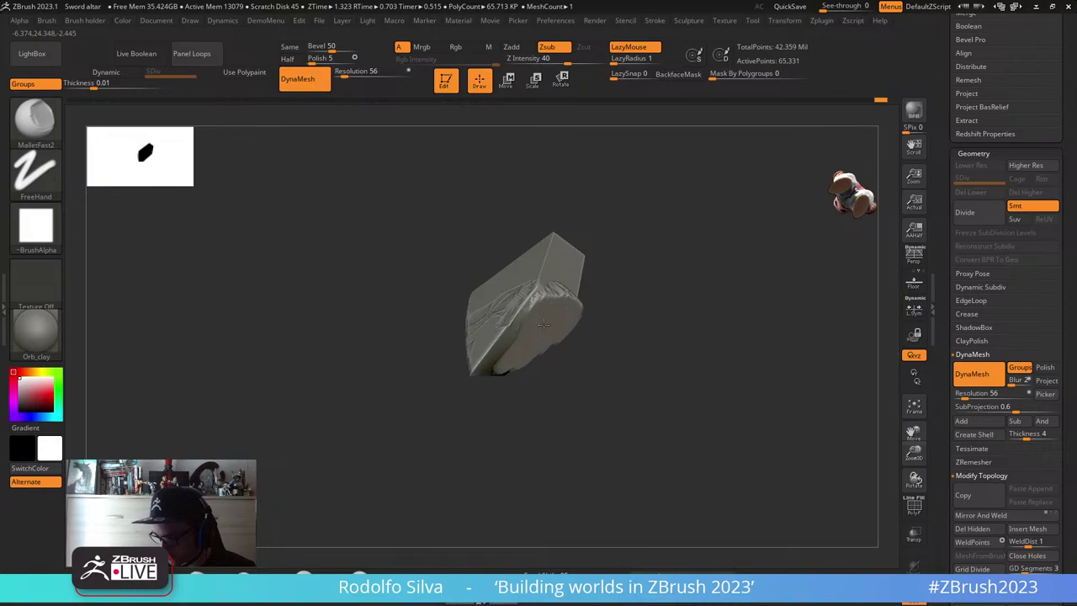
# - Build up the pointed slab's broken, slanted underside with ClayBuildup strokes
pyautogui.moveTo(543, 324); pyautogui.dragTo(580, 299, button='right')
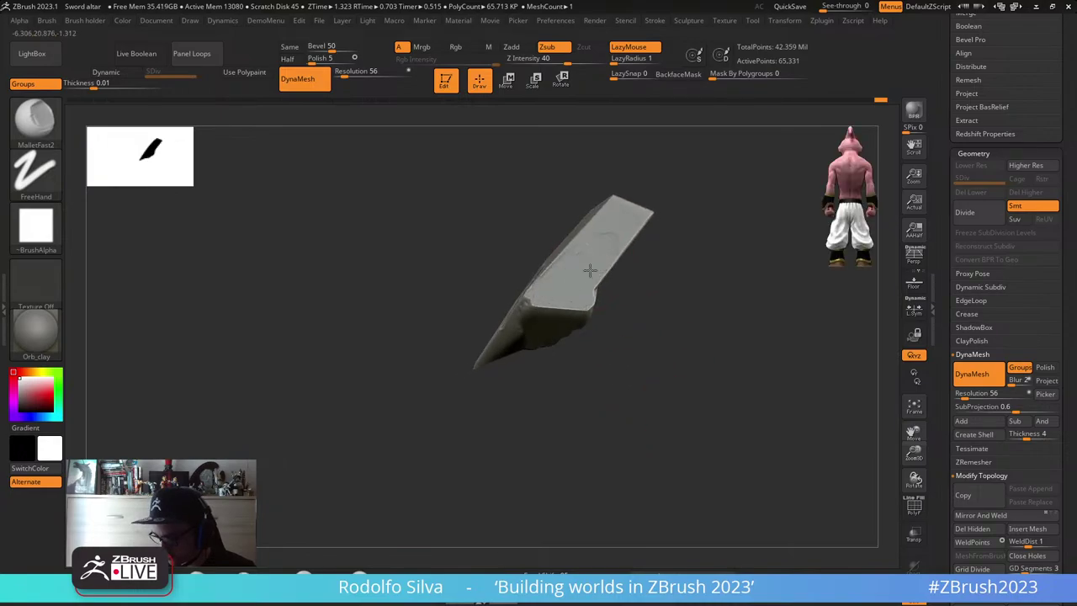
pyautogui.moveTo(641, 354); pyautogui.dragTo(639, 423, button='right')
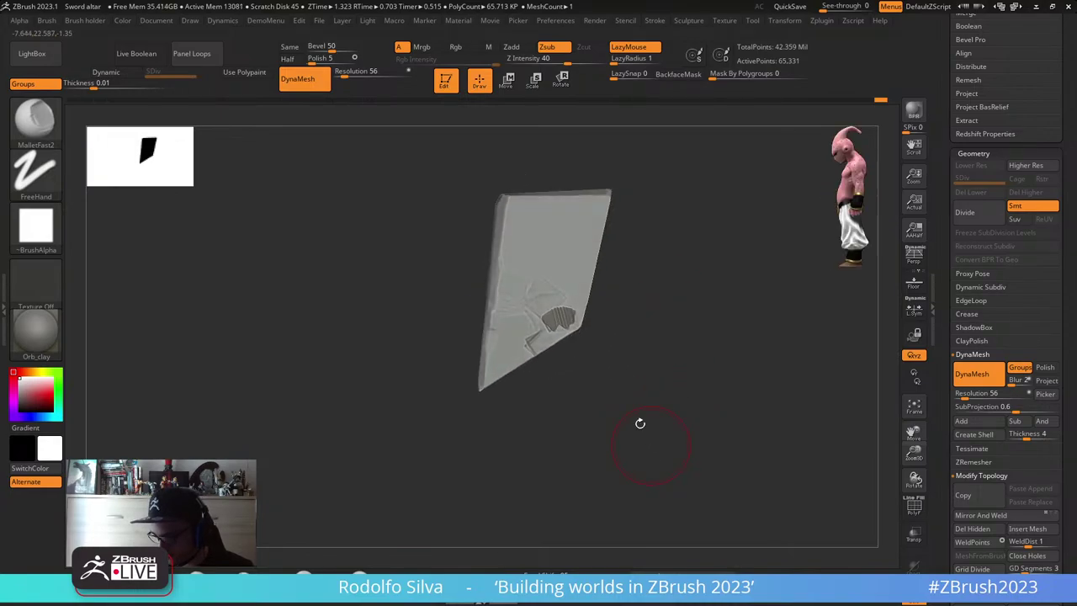
pyautogui.moveTo(529, 312); pyautogui.dragTo(541, 421, button='right')
pyautogui.press('b')
pyautogui.press('c')
pyautogui.press('b')
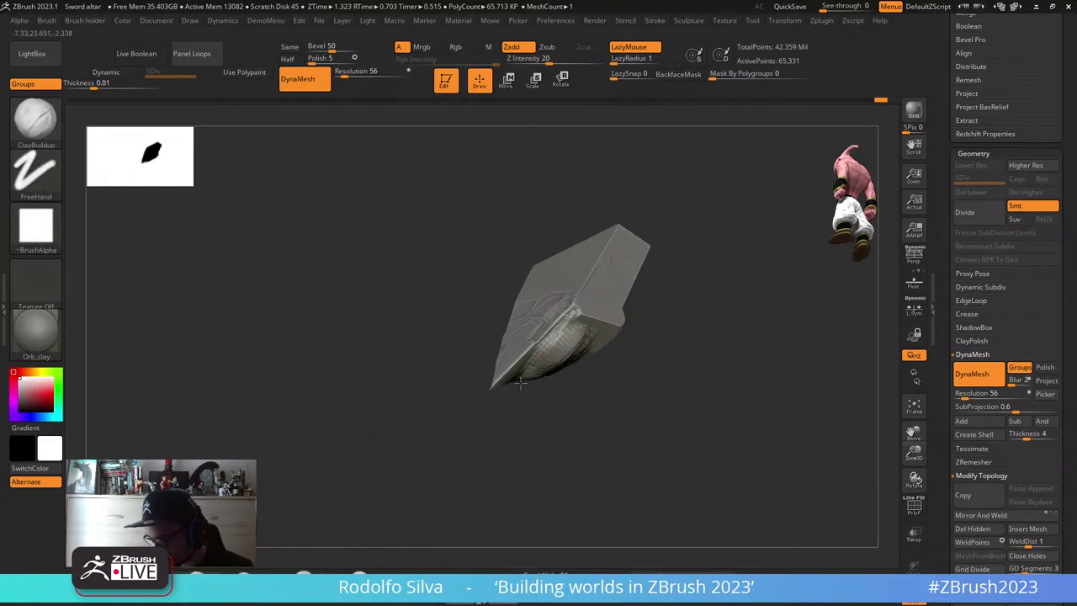
pyautogui.moveTo(521, 383); pyautogui.dragTo(581, 334, button='right')
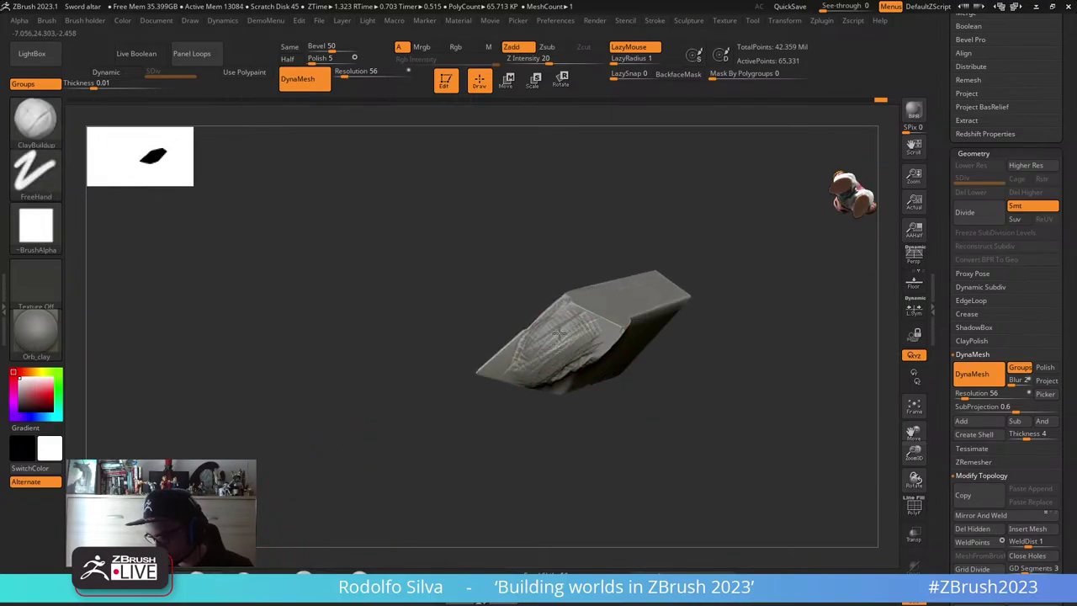
pyautogui.moveTo(559, 334); pyautogui.dragTo(509, 363)
pyautogui.moveTo(430, 410)
pyautogui.mouseDown()
pyautogui.moveTo(499, 488)
pyautogui.moveTo(507, 464)
pyautogui.mouseUp()
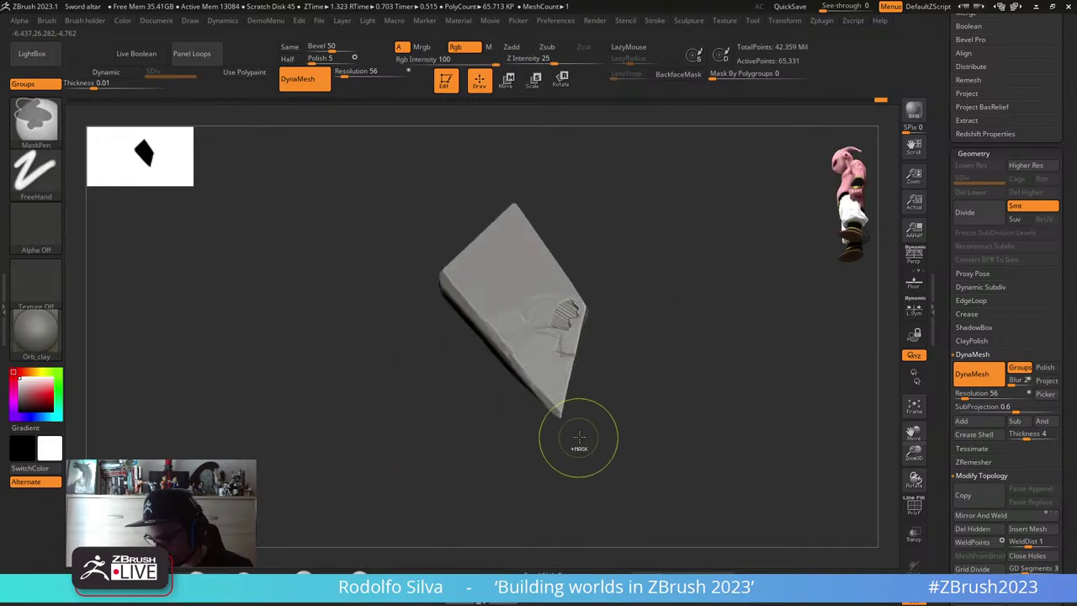
# - Undo the last two clay strokes on the slab's underside and enable BackfaceMask for ClayBuildup
pyautogui.moveTo(644, 390); pyautogui.dragTo(573, 361, button='right')
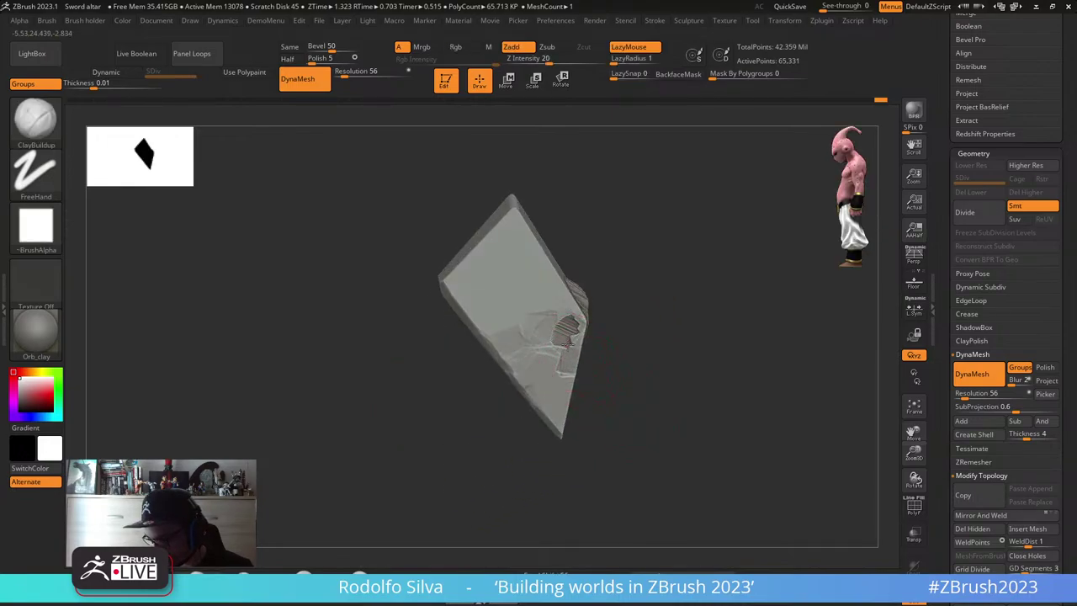
pyautogui.press('shift')
pyautogui.moveTo(637, 394)
pyautogui.mouseDown()
pyautogui.moveTo(690, 413)
pyautogui.moveTo(687, 426)
pyautogui.moveTo(732, 312)
pyautogui.moveTo(694, 244)
pyautogui.mouseUp()
pyautogui.hotkey('ctrl', 'z')
pyautogui.hotkey('ctrl', 'z')
pyautogui.click(678, 75)
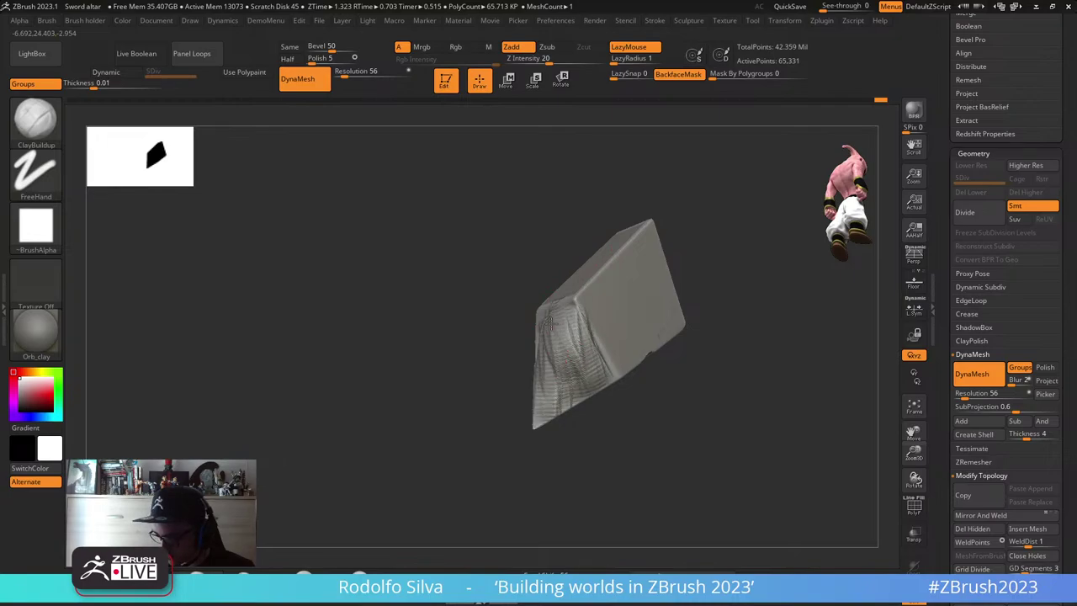
# - Flatten the built-up underside and bevel the isolated slab's adjoining long edges with TrimDynamic
pyautogui.moveTo(508, 367)
pyautogui.mouseDown(button='right')
pyautogui.moveTo(517, 425)
pyautogui.moveTo(529, 428)
pyautogui.moveTo(500, 383)
pyautogui.moveTo(531, 338)
pyautogui.moveTo(631, 379)
pyautogui.moveTo(559, 381)
pyautogui.mouseUp(button='right')
pyautogui.press('b')
pyautogui.press('t')
pyautogui.press('d')
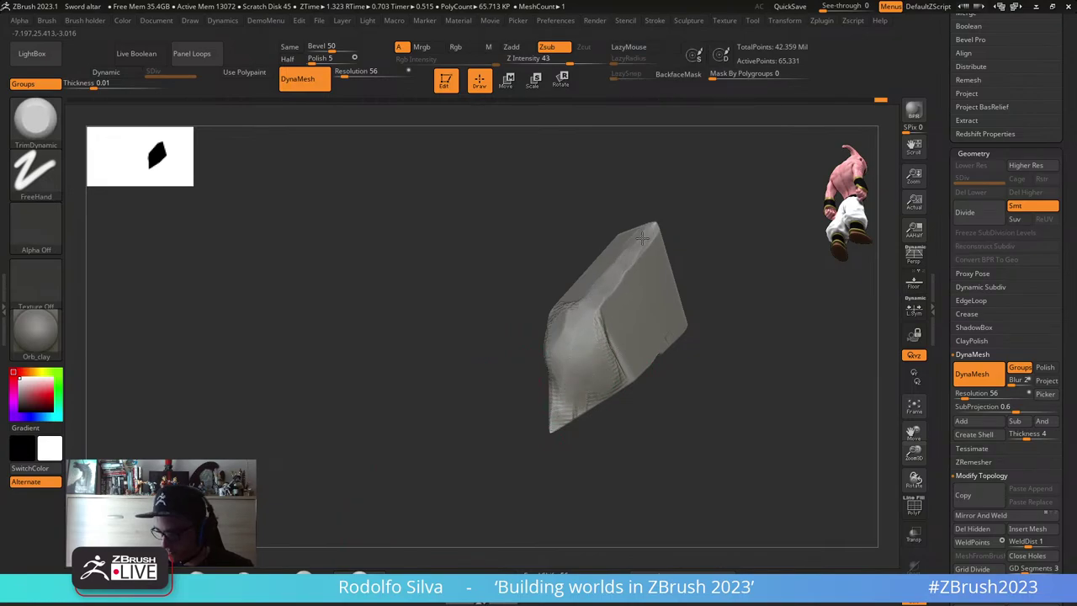
pyautogui.moveTo(684, 404); pyautogui.dragTo(632, 385, button='right')
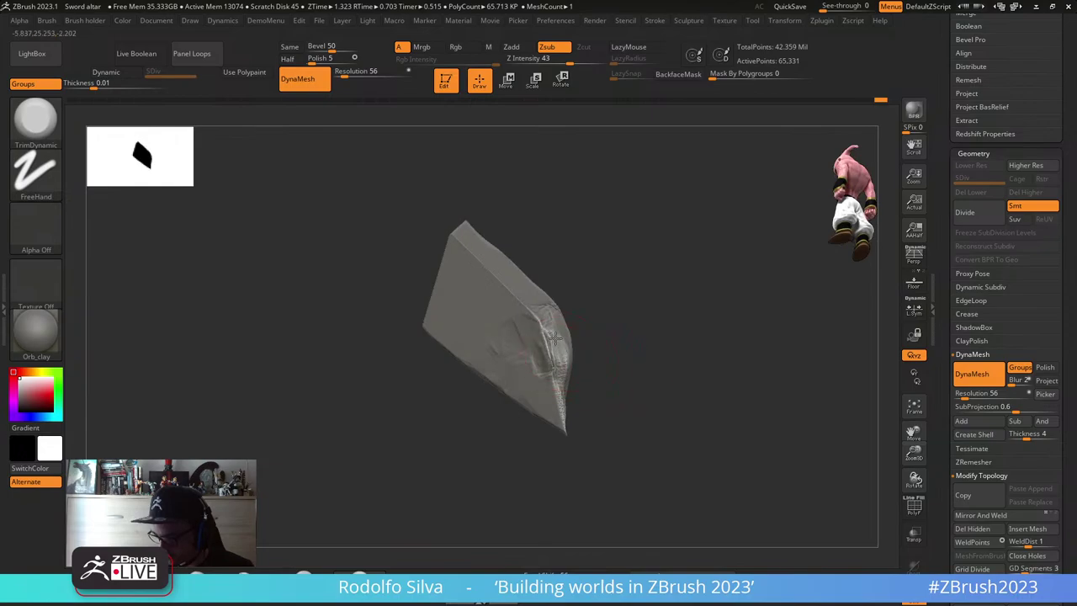
pyautogui.moveTo(543, 292); pyautogui.dragTo(565, 382, button='right')
pyautogui.moveTo(563, 431)
pyautogui.mouseDown(button='right')
pyautogui.moveTo(618, 435)
pyautogui.moveTo(613, 339)
pyautogui.moveTo(636, 408)
pyautogui.moveTo(597, 410)
pyautogui.mouseUp(button='right')
# - Cut off the slab's sharp protruding tip with ClipCurve and show all the other slabs again
pyautogui.hotkey('ctrl', 'shift')
pyautogui.keyDown('ctrl'); pyautogui.keyDown('shift'); pyautogui.moveTo(598, 410); pyautogui.dragTo(604, 435); pyautogui.keyUp('shift'); pyautogui.keyUp('ctrl')
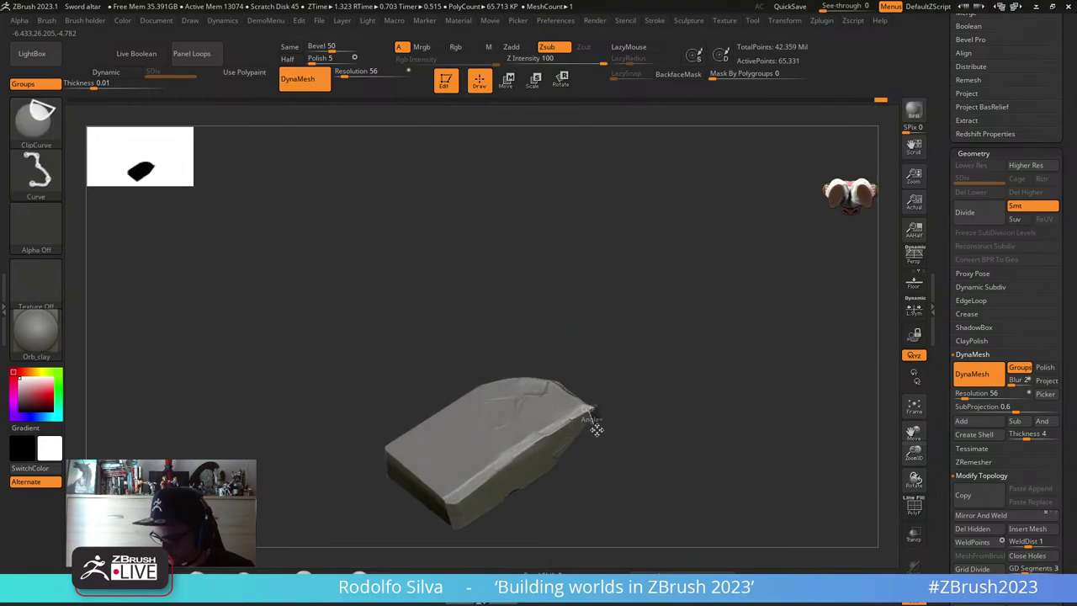
pyautogui.moveTo(588, 373)
pyautogui.keyDown('ctrl'); pyautogui.keyDown('shift'); pyautogui.mouseDown()
pyautogui.moveTo(620, 449)
pyautogui.moveTo(607, 458)
pyautogui.mouseUp(); pyautogui.keyUp('shift'); pyautogui.keyUp('ctrl')
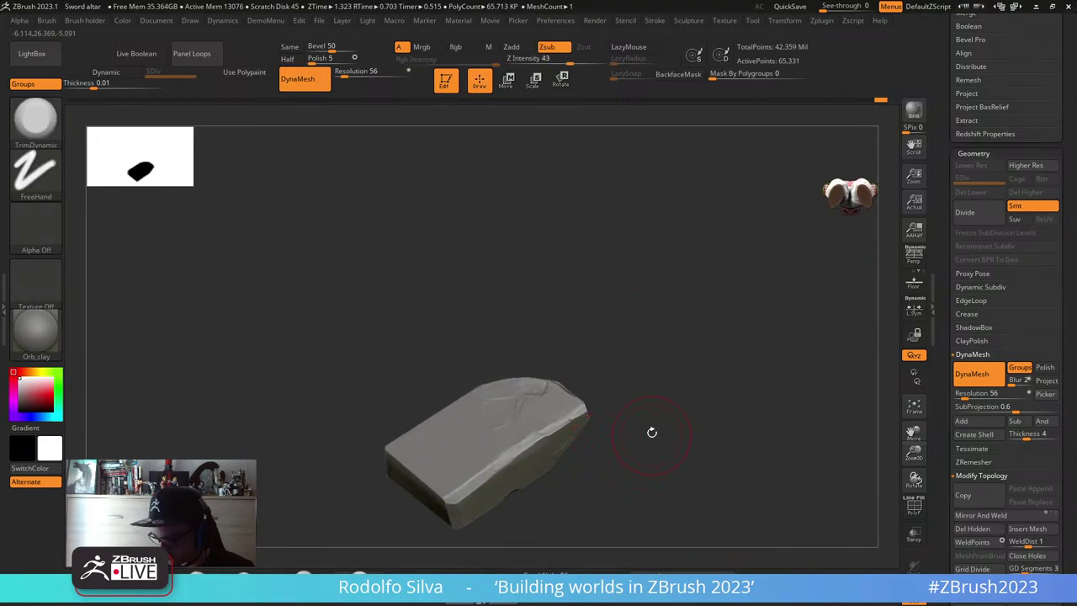
pyautogui.moveTo(651, 432)
pyautogui.mouseDown(button='right')
pyautogui.moveTo(768, 408)
pyautogui.moveTo(683, 421)
pyautogui.mouseUp(button='right')
pyautogui.keyDown('ctrl'); pyautogui.keyDown('shift'); pyautogui.click(665, 435); pyautogui.keyUp('shift'); pyautogui.keyUp('ctrl')
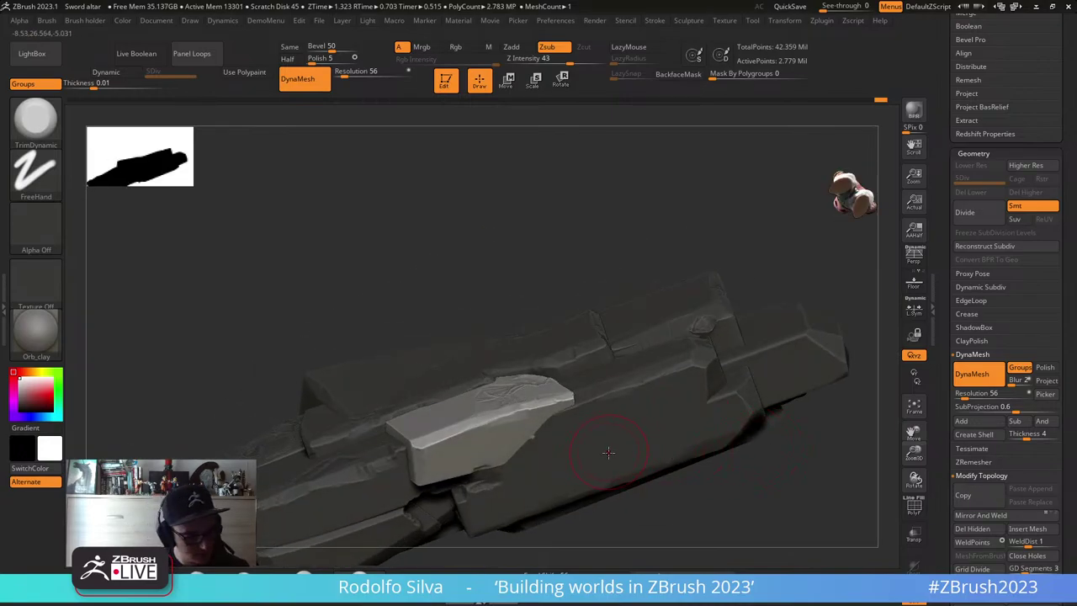
# - Chip the pointed slab's end corners and outer edges with MalletFast2 among the surrounding slabs
pyautogui.press('b')
pyautogui.press('m')
pyautogui.press('l')
pyautogui.press('s')
pyautogui.click(546, 402)
pyautogui.moveTo(547, 405)
pyautogui.mouseDown(button='right')
pyautogui.moveTo(547, 440)
pyautogui.moveTo(505, 394)
pyautogui.mouseUp(button='right')
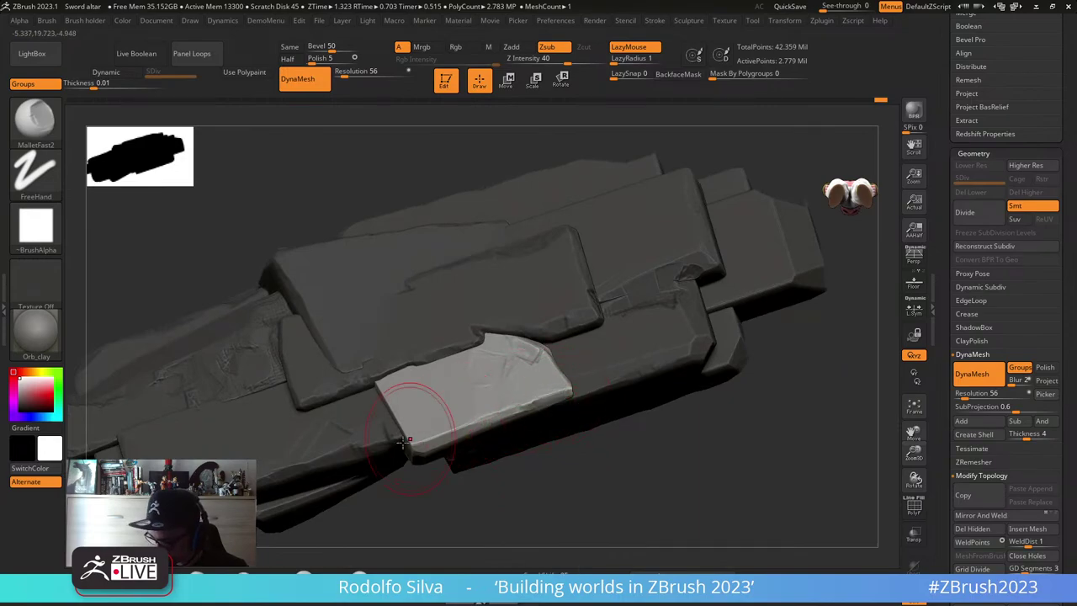
pyautogui.moveTo(405, 440); pyautogui.dragTo(416, 408, button='right')
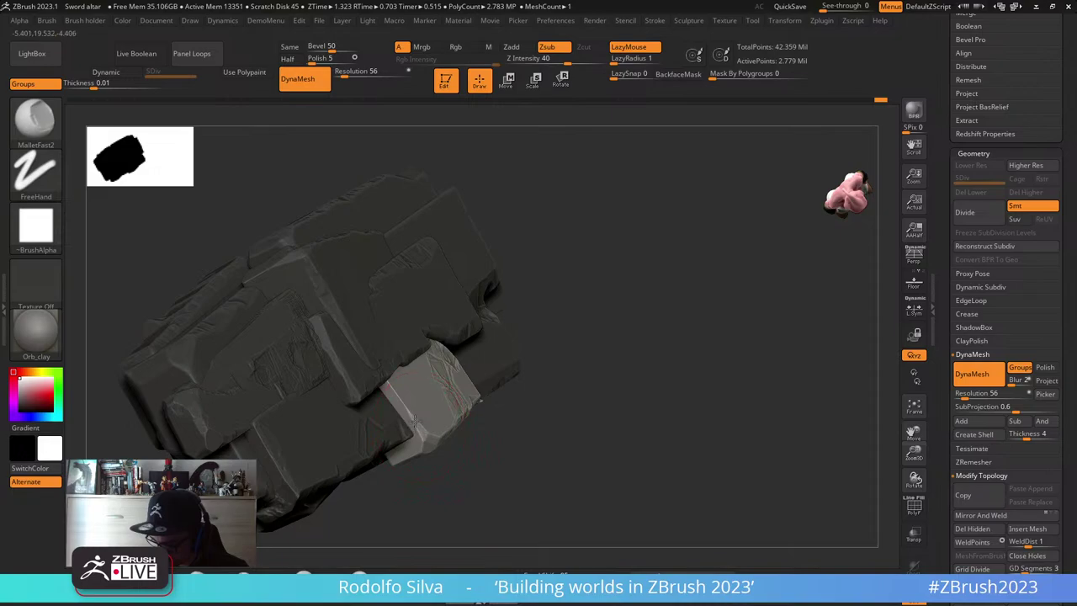
pyautogui.moveTo(415, 397); pyautogui.dragTo(465, 390, button='right')
pyautogui.moveTo(636, 441); pyautogui.dragTo(446, 356, button='right')
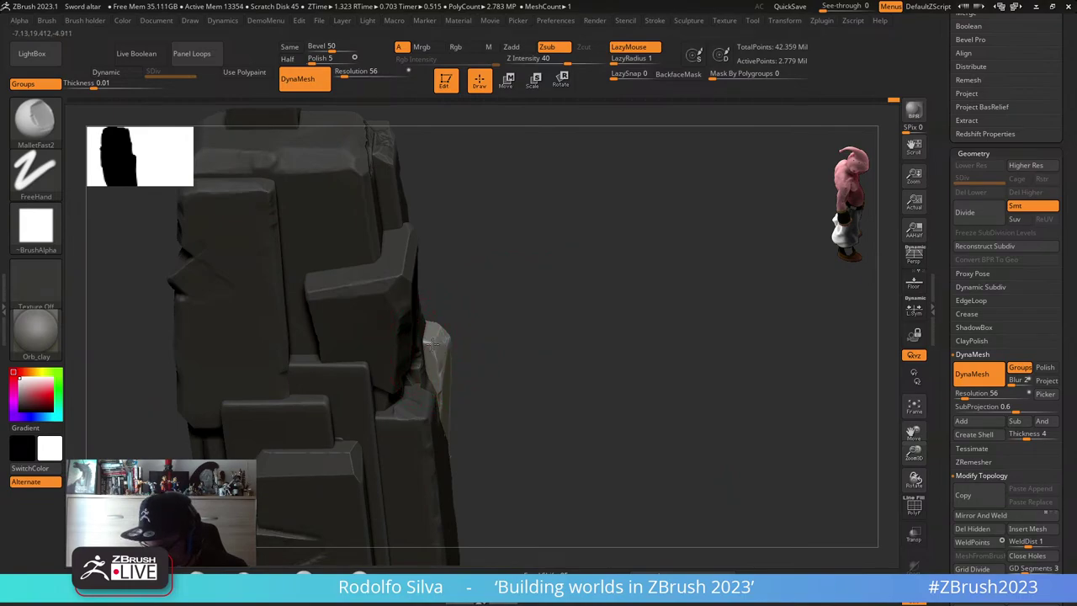
pyautogui.moveTo(440, 383); pyautogui.dragTo(615, 410, button='right')
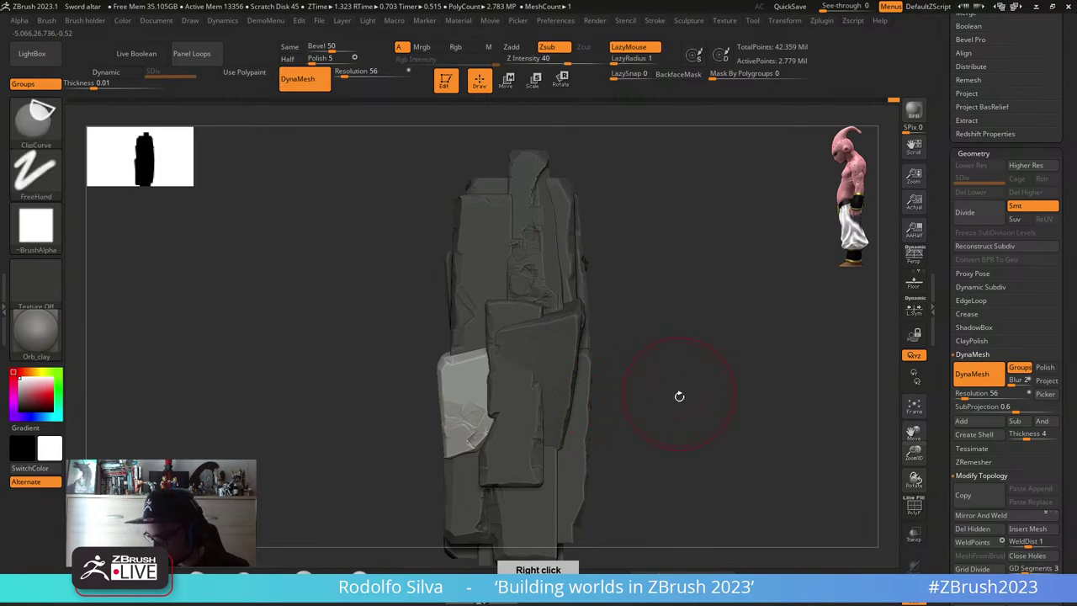
# - Clear the mask and mask everything except the long narrow slab beside the pointed one
pyautogui.moveTo(682, 392)
pyautogui.keyDown('ctrl'); pyautogui.mouseDown()
pyautogui.moveTo(689, 423)
pyautogui.moveTo(728, 425)
pyautogui.mouseUp(); pyautogui.keyUp('ctrl')
pyautogui.moveTo(728, 425)
pyautogui.keyDown('alt'); pyautogui.mouseDown()
pyautogui.moveTo(691, 383)
pyautogui.moveTo(655, 399)
pyautogui.moveTo(679, 412)
pyautogui.mouseUp(); pyautogui.keyUp('alt')
pyautogui.press('w')
pyautogui.keyDown('ctrl'); pyautogui.click(516, 390); pyautogui.keyUp('ctrl')
pyautogui.press('q')
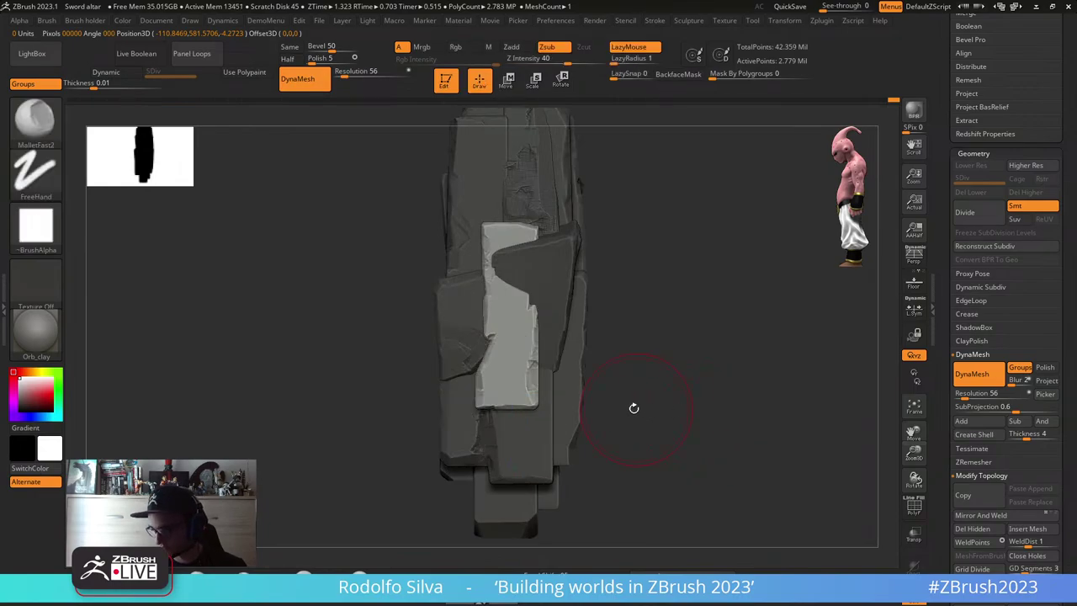
pyautogui.press('n')
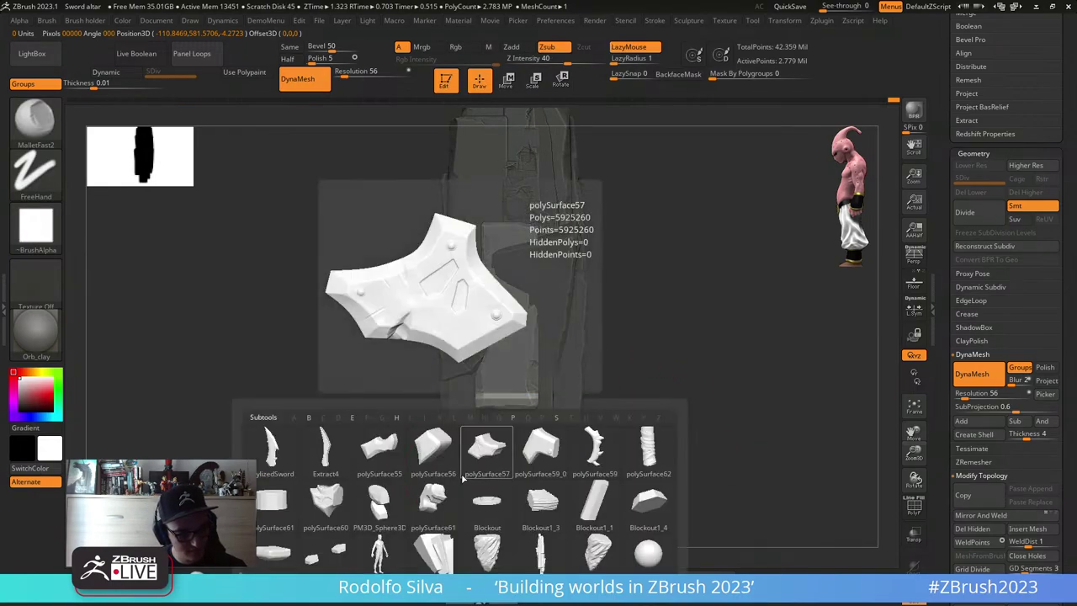
# - Widen the narrow slab's lower end to both sides with a larger MoveInfiniteDepth brush
pyautogui.press('b')
pyautogui.press('m')
pyautogui.press('i')
pyautogui.press('s')
pyautogui.moveTo(540, 411); pyautogui.dragTo(557, 411)
pyautogui.moveTo(476, 396); pyautogui.dragTo(459, 397)
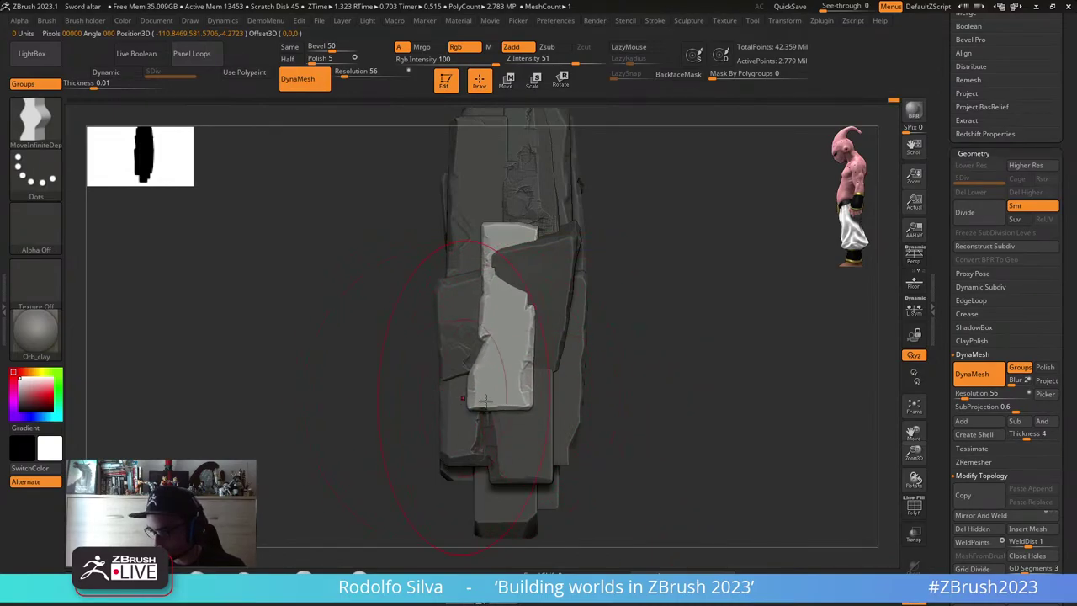
pyautogui.moveTo(542, 402); pyautogui.dragTo(565, 405)
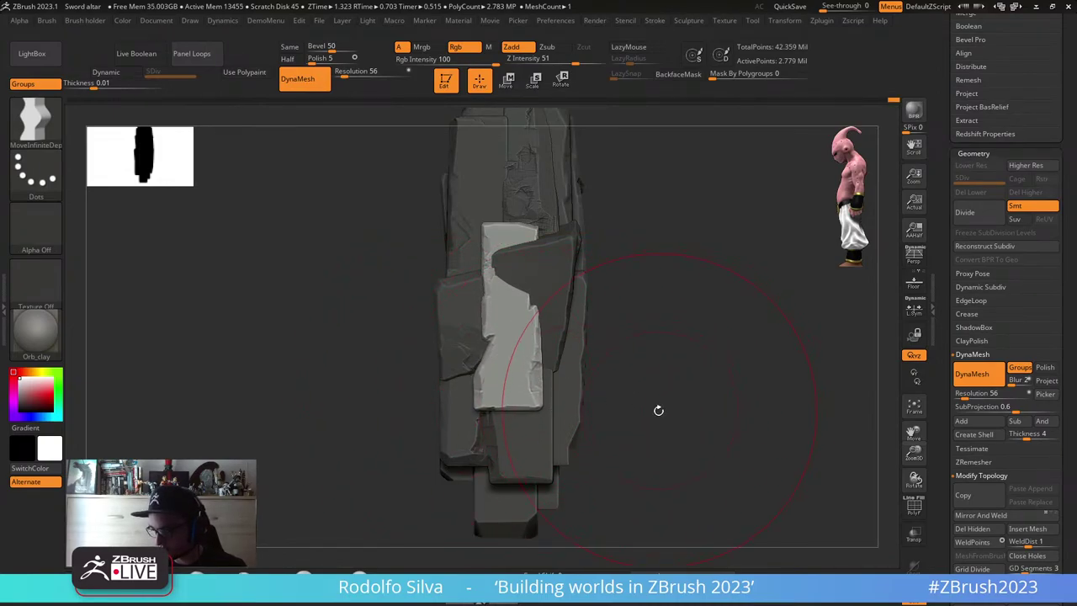
# - Look through the gizmo's deformer types, such as Bend Curve, and return to Draw mode
pyautogui.press('w')
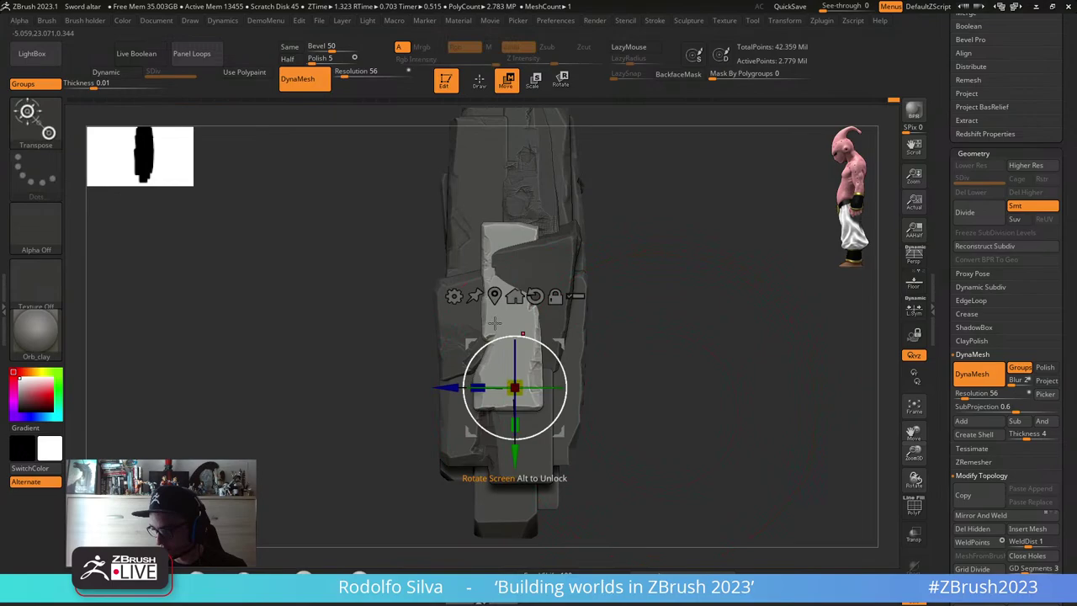
pyautogui.click(454, 296)
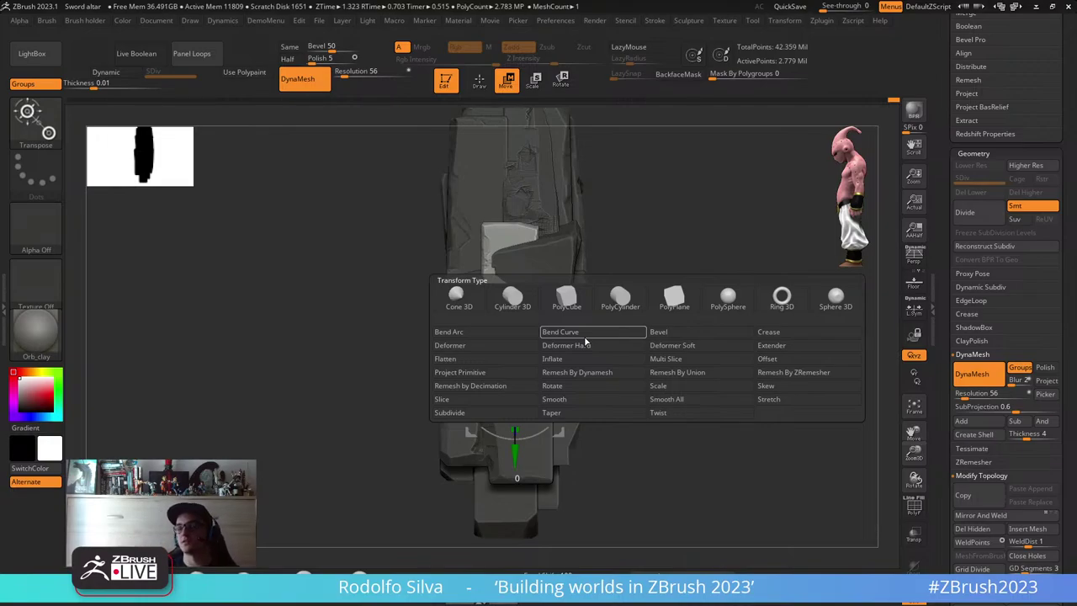
pyautogui.click(621, 329)
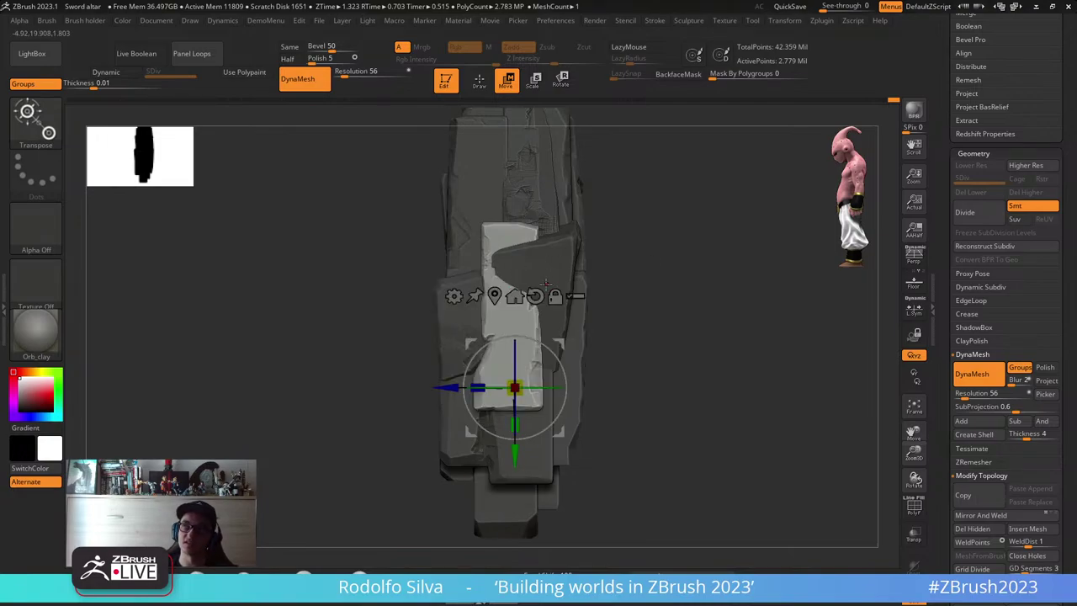
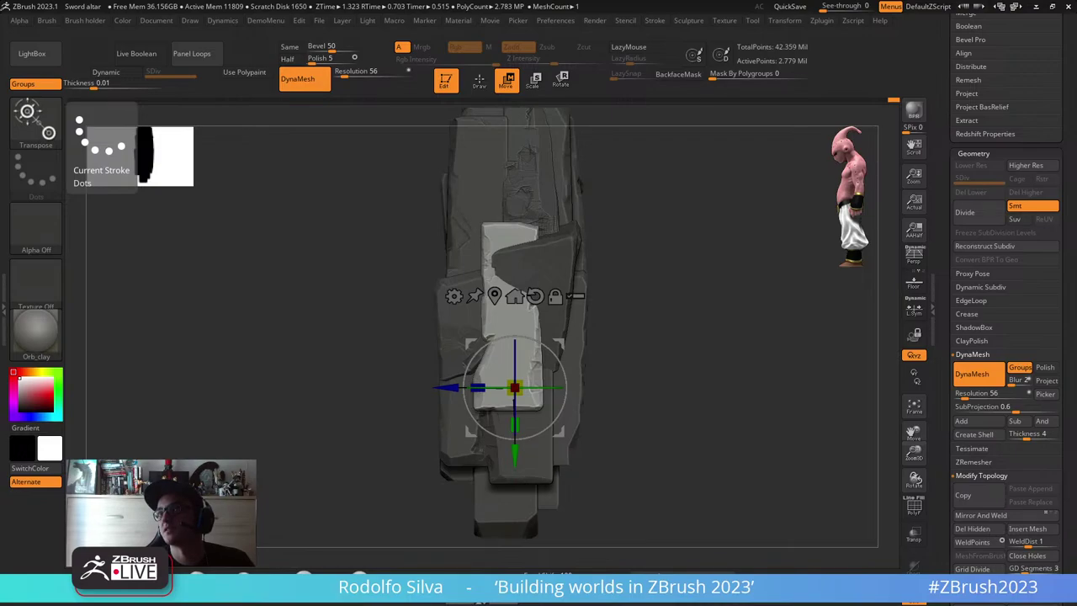
pyautogui.moveTo(625, 157); pyautogui.dragTo(623, 254)
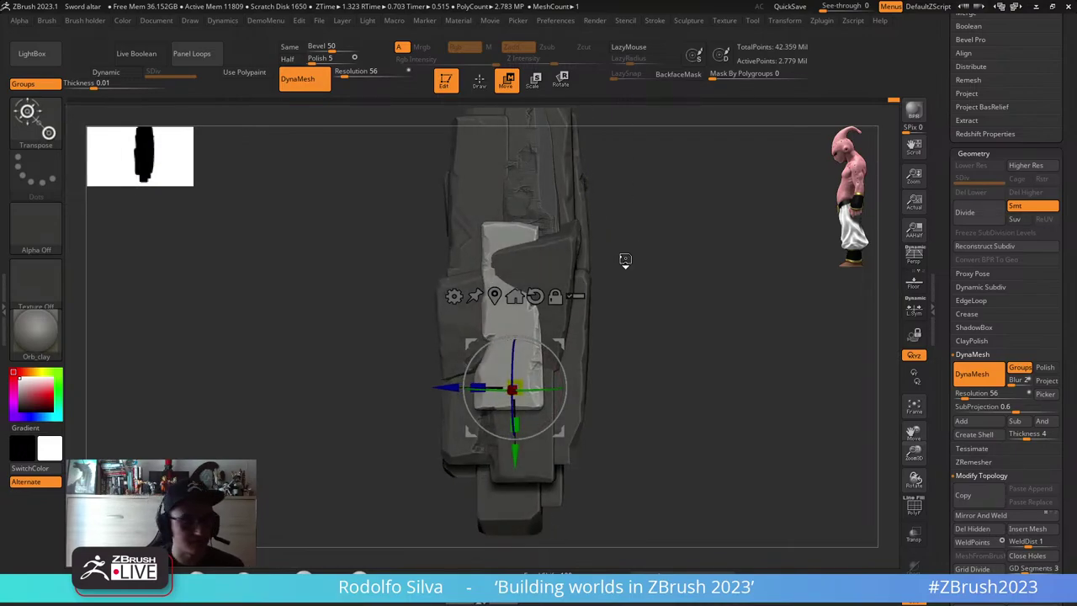
pyautogui.press('q')
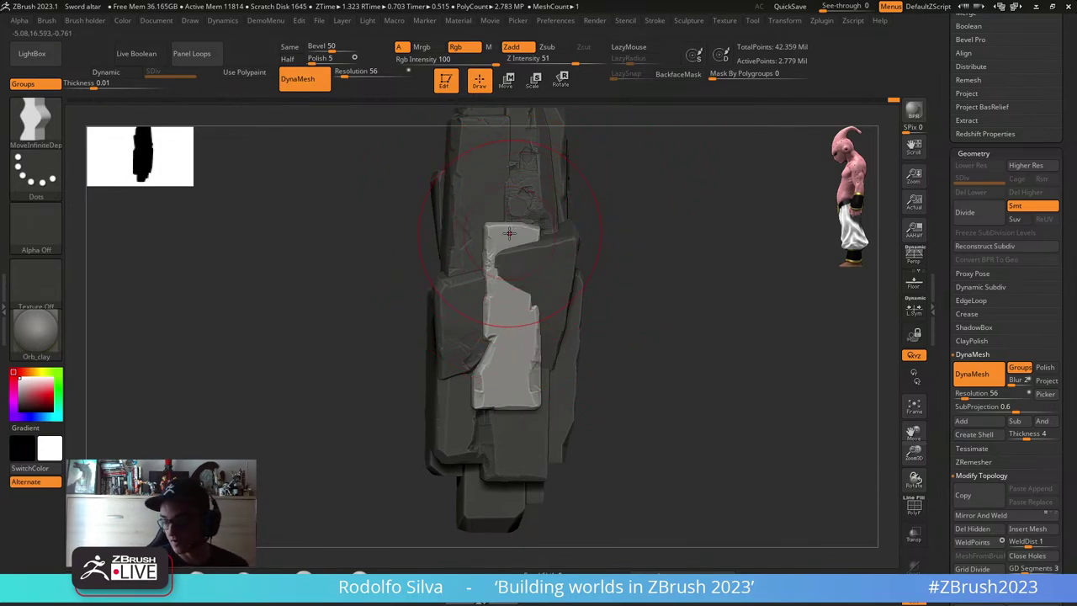
# - Chip the narrow slab's upper corner and top edge with a smaller MalletFast brush
pyautogui.moveTo(679, 401); pyautogui.dragTo(650, 393)
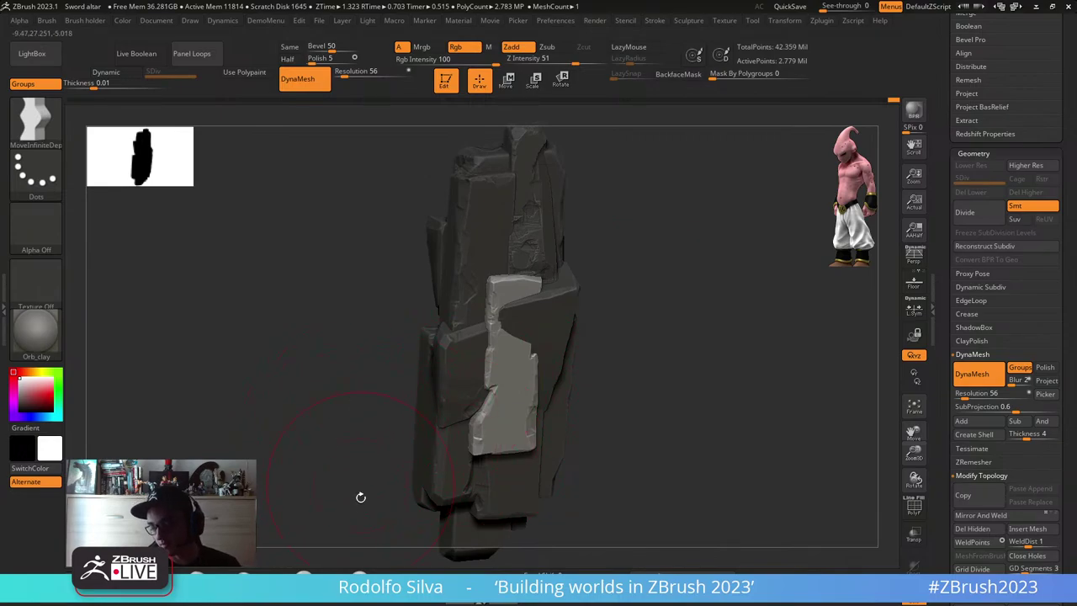
pyautogui.press('b')
pyautogui.press('m')
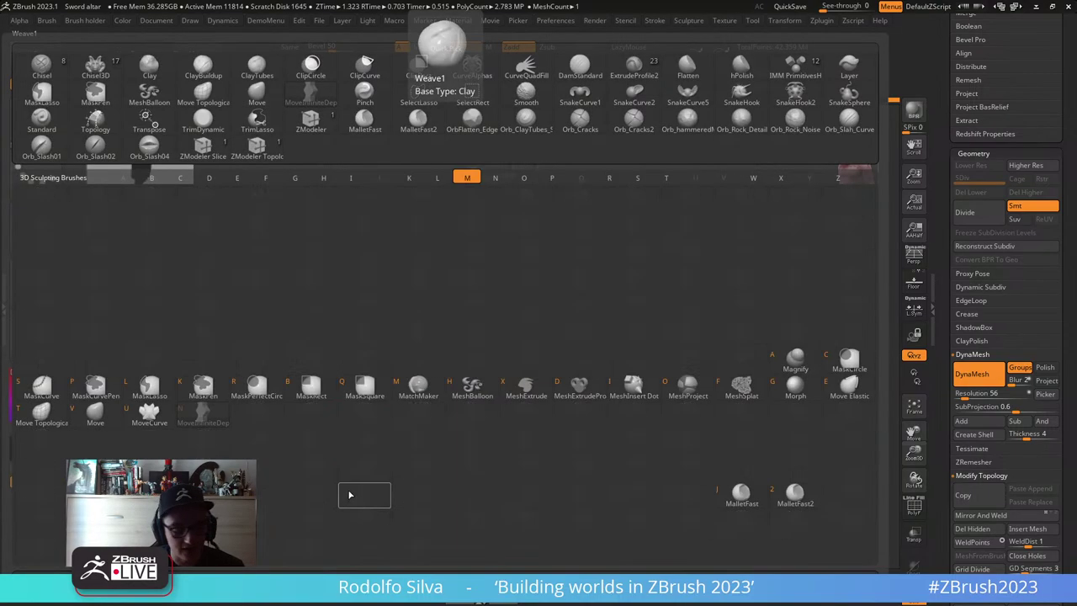
pyautogui.press('f')
pyautogui.press('s')
pyautogui.moveTo(497, 384); pyautogui.dragTo(482, 384)
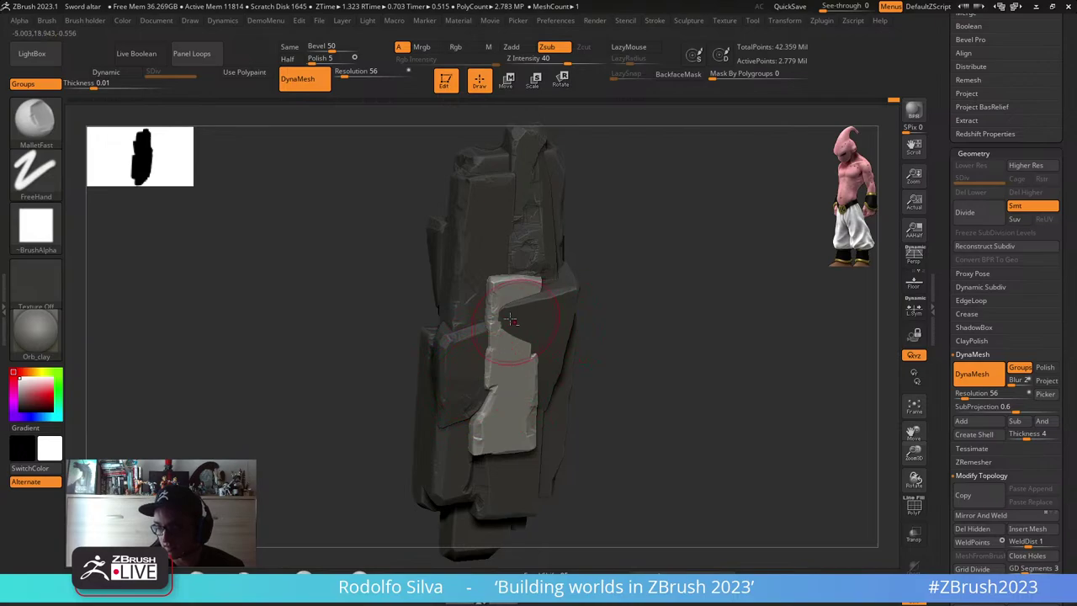
pyautogui.moveTo(510, 311)
pyautogui.keyDown('ctrl'); pyautogui.mouseDown(button='right')
pyautogui.moveTo(532, 378)
pyautogui.moveTo(505, 277)
pyautogui.mouseUp(button='right'); pyautogui.keyUp('ctrl')
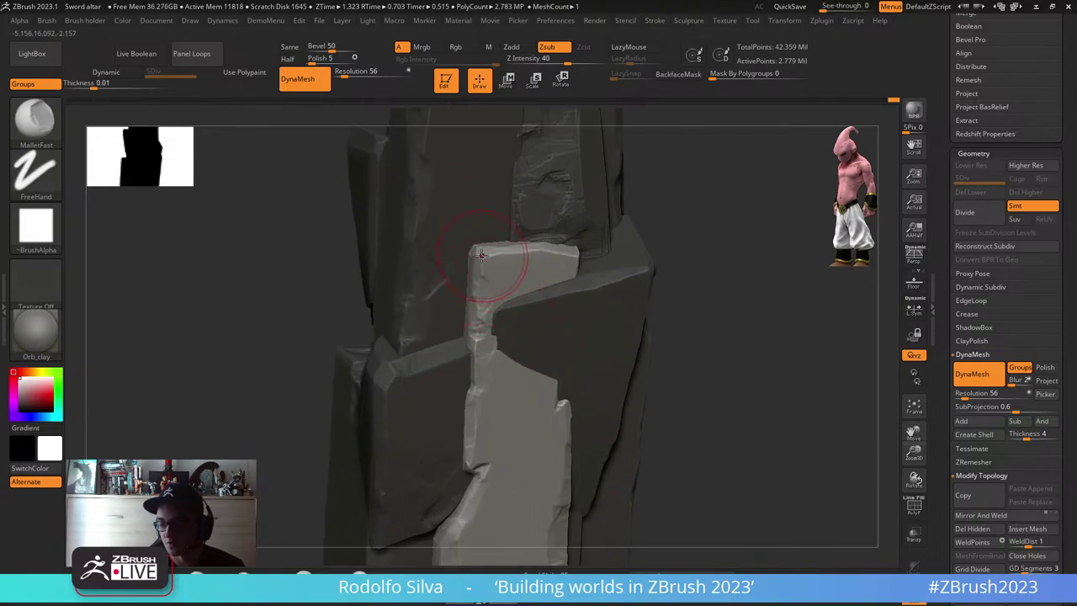
pyautogui.moveTo(480, 255)
pyautogui.mouseDown()
pyautogui.moveTo(480, 309)
pyautogui.moveTo(488, 255)
pyautogui.moveTo(560, 252)
pyautogui.mouseUp()
pyautogui.hotkey('ctrl', 'z')
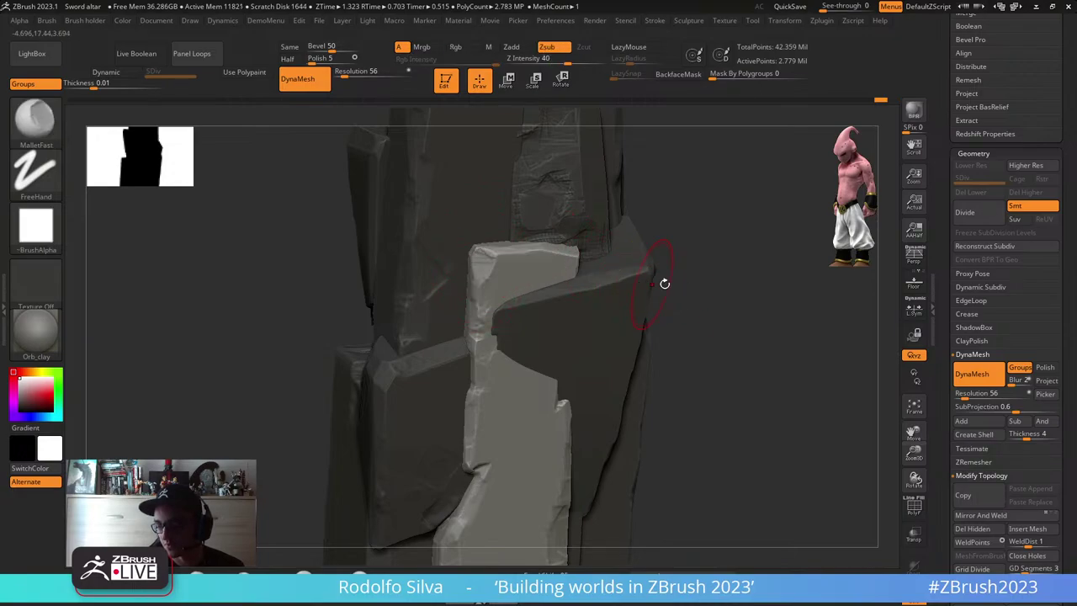
pyautogui.moveTo(665, 281); pyautogui.dragTo(713, 334)
pyautogui.moveTo(513, 251); pyautogui.dragTo(558, 244)
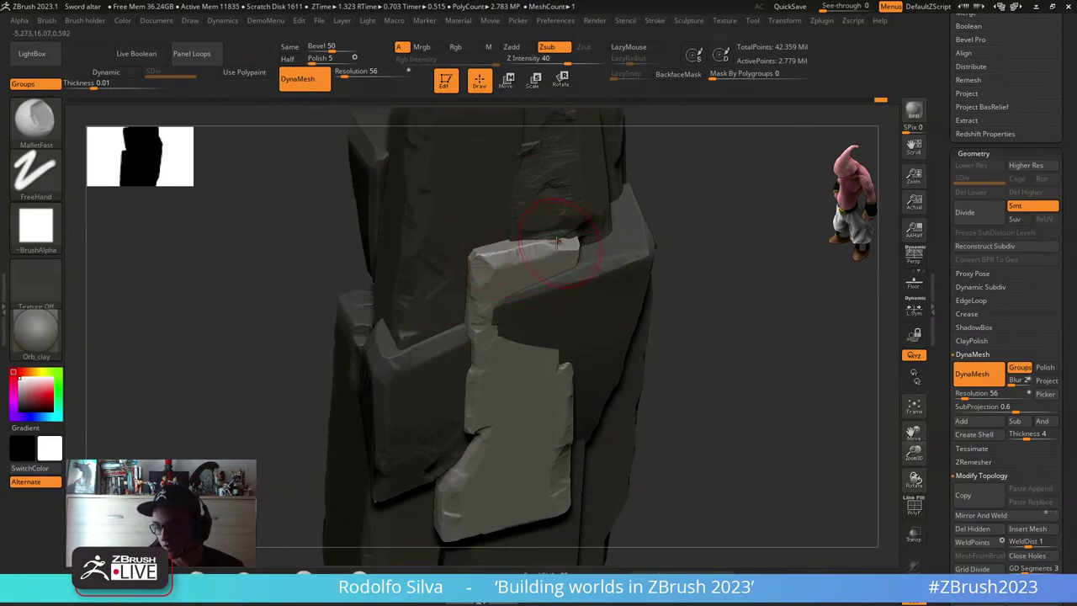
# - Chip the narrow slab's long side edge down to its lower corner with MalletFast
pyautogui.moveTo(690, 318); pyautogui.dragTo(687, 267)
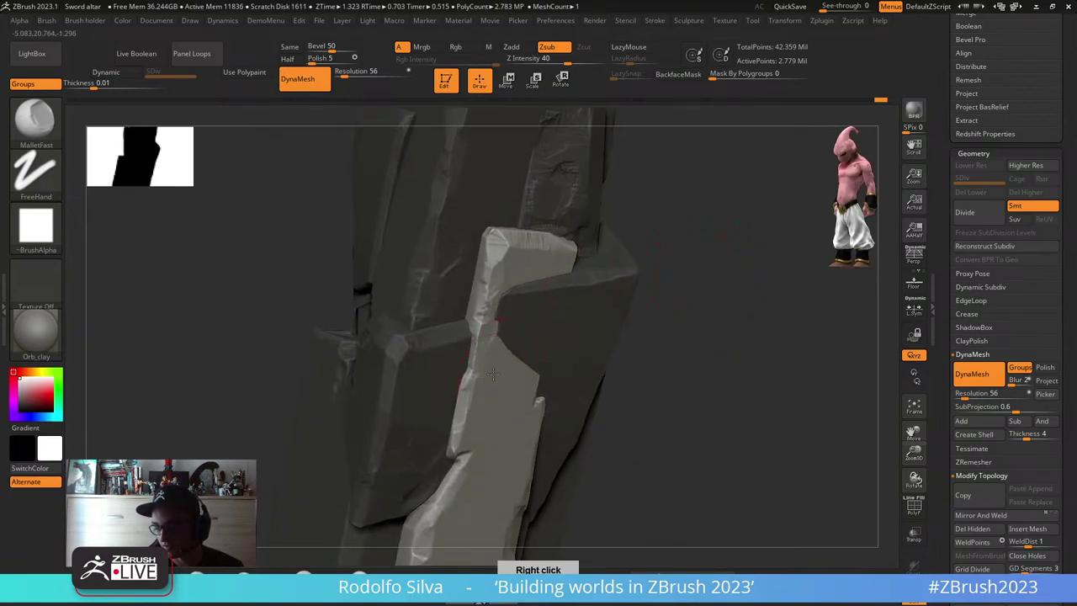
pyautogui.keyDown('alt'); pyautogui.moveTo(531, 373); pyautogui.dragTo(539, 286, button='right'); pyautogui.keyUp('alt')
pyautogui.moveTo(481, 367); pyautogui.dragTo(425, 496)
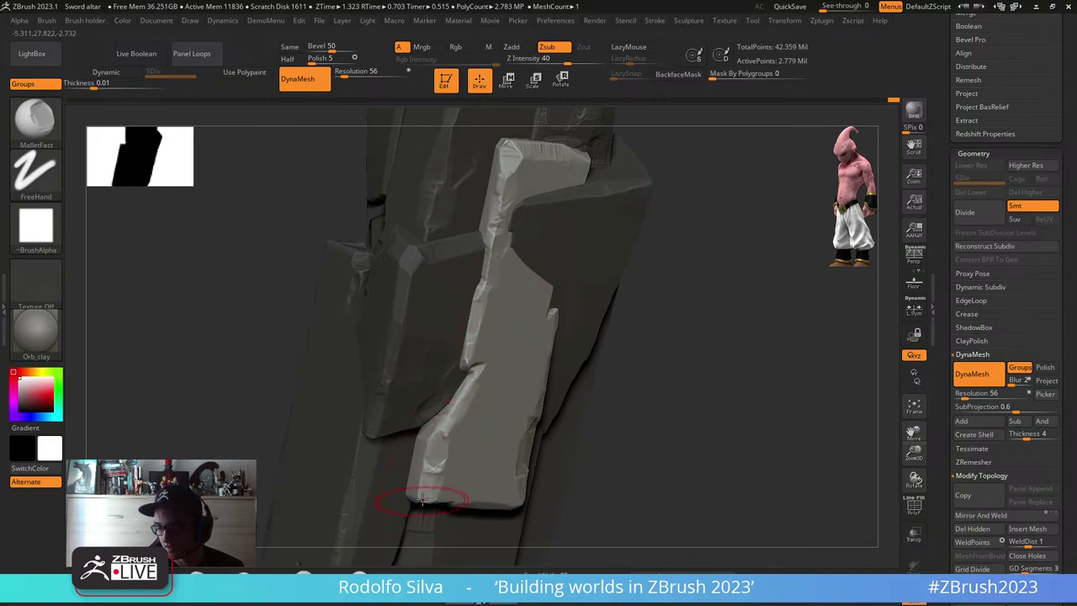
pyautogui.moveTo(598, 430)
pyautogui.mouseDown(button='right')
pyautogui.moveTo(639, 322)
pyautogui.moveTo(421, 379)
pyautogui.mouseUp(button='right')
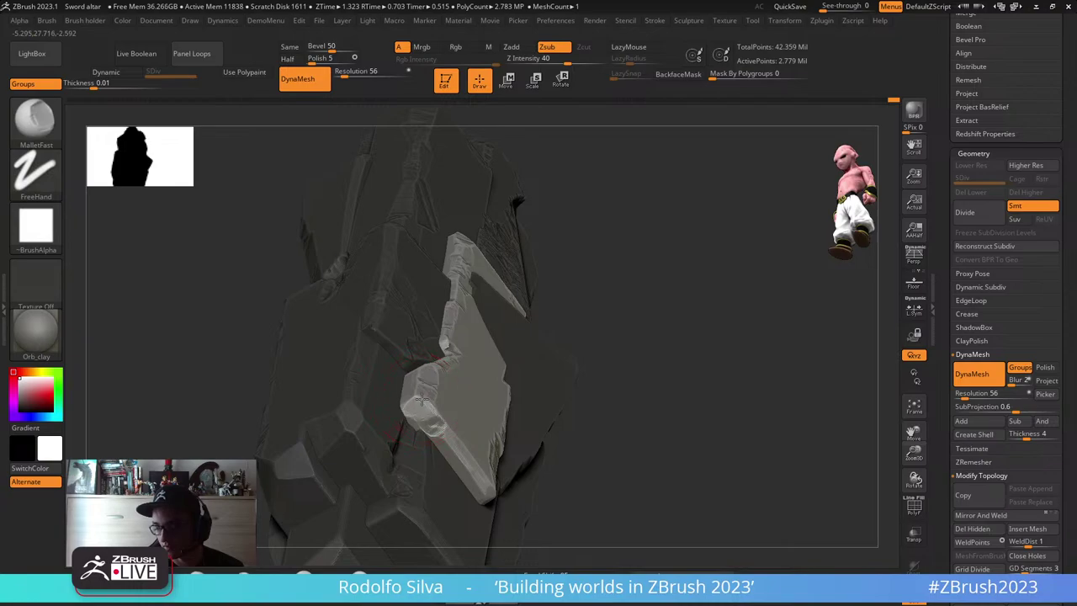
# - Chip the narrow slab's lower end edge and bottom corner with MalletFast, and clear the mask from the surrounding slabs
pyautogui.moveTo(426, 408); pyautogui.dragTo(451, 446)
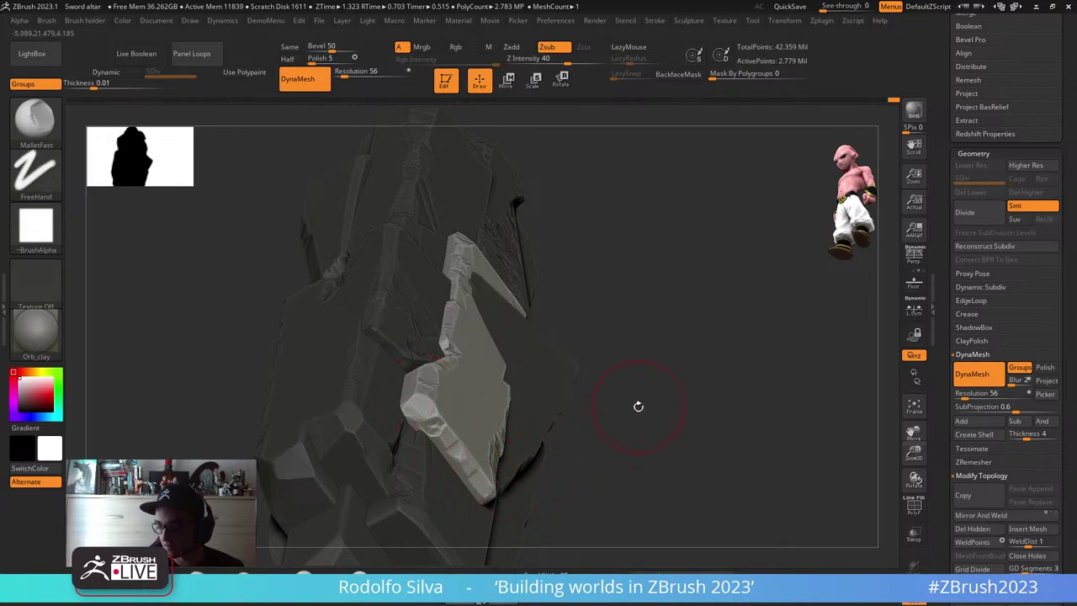
pyautogui.moveTo(636, 404)
pyautogui.mouseDown(button='right')
pyautogui.moveTo(637, 349)
pyautogui.moveTo(572, 345)
pyautogui.mouseUp(button='right')
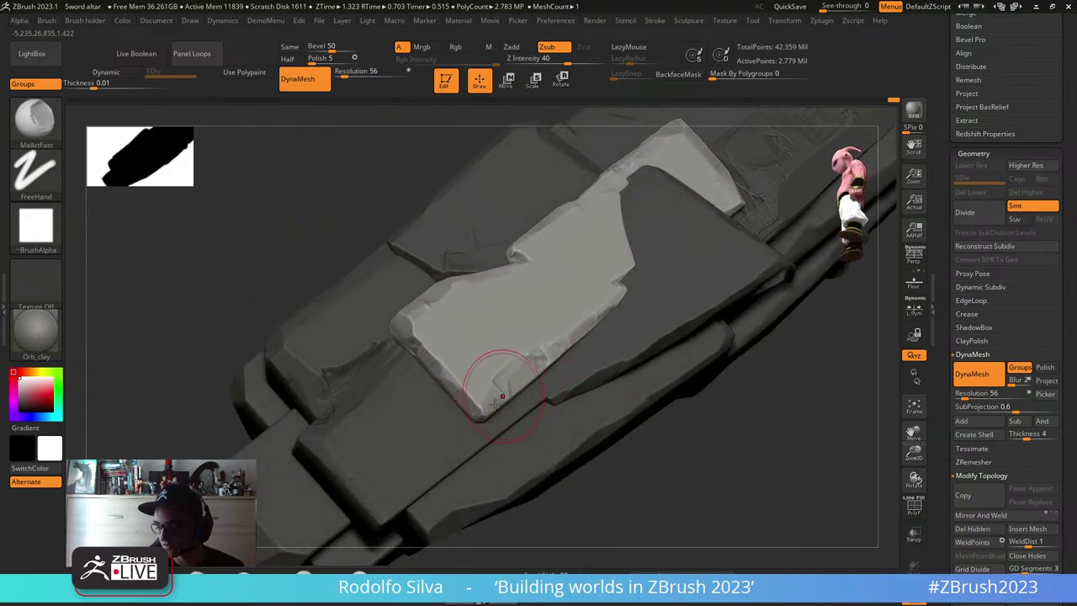
pyautogui.moveTo(503, 387)
pyautogui.mouseDown()
pyautogui.moveTo(627, 310)
pyautogui.moveTo(616, 307)
pyautogui.moveTo(585, 347)
pyautogui.moveTo(486, 420)
pyautogui.moveTo(500, 418)
pyautogui.mouseUp()
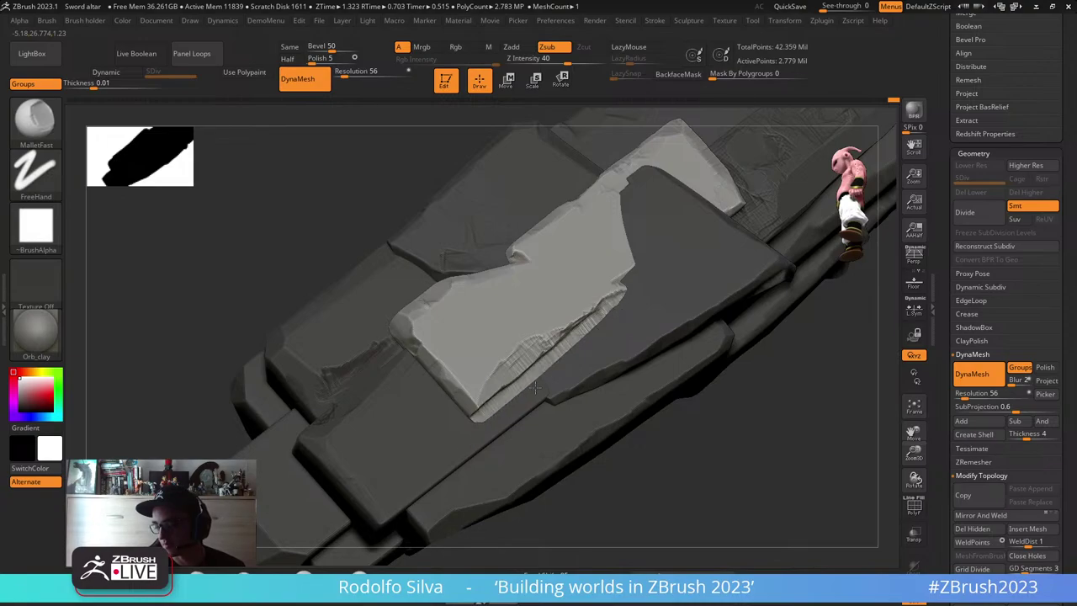
pyautogui.moveTo(653, 349); pyautogui.dragTo(665, 396, button='right')
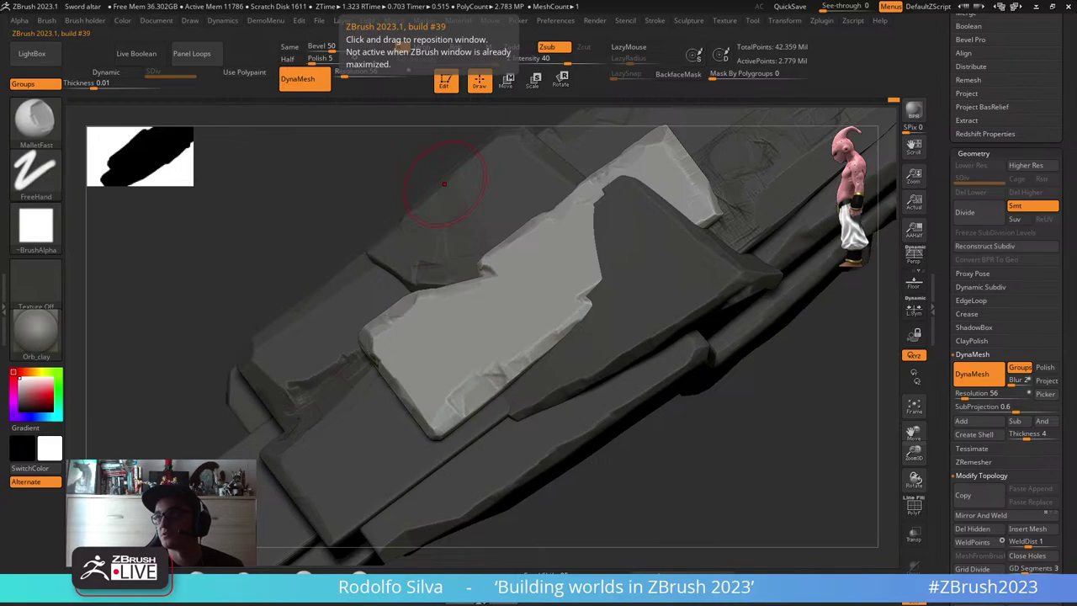
pyautogui.keyDown('ctrl'); pyautogui.click(732, 428); pyautogui.keyUp('ctrl')
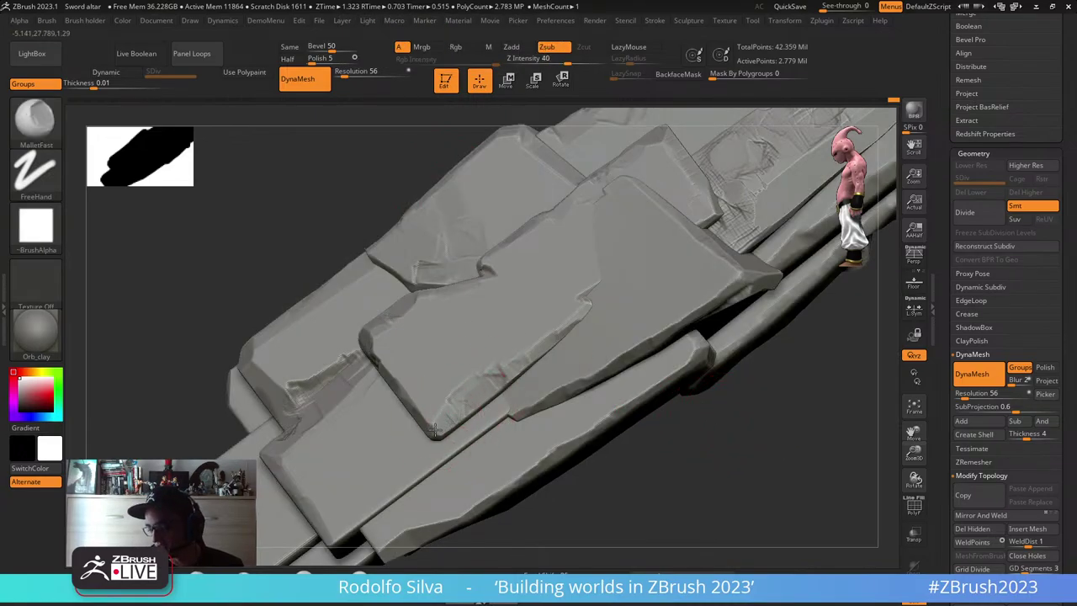
# - Chip the end corner of the slab beneath the narrow one with MalletFast
pyautogui.moveTo(427, 424); pyautogui.dragTo(375, 374, button='right')
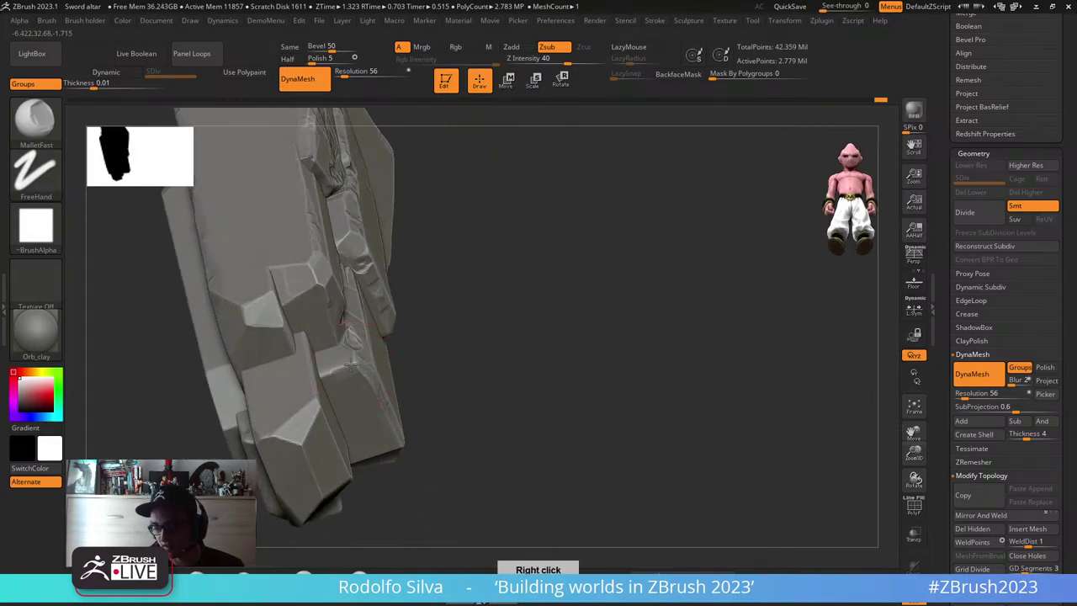
pyautogui.moveTo(359, 369); pyautogui.dragTo(340, 371)
pyautogui.moveTo(539, 417); pyautogui.dragTo(396, 379, button='right')
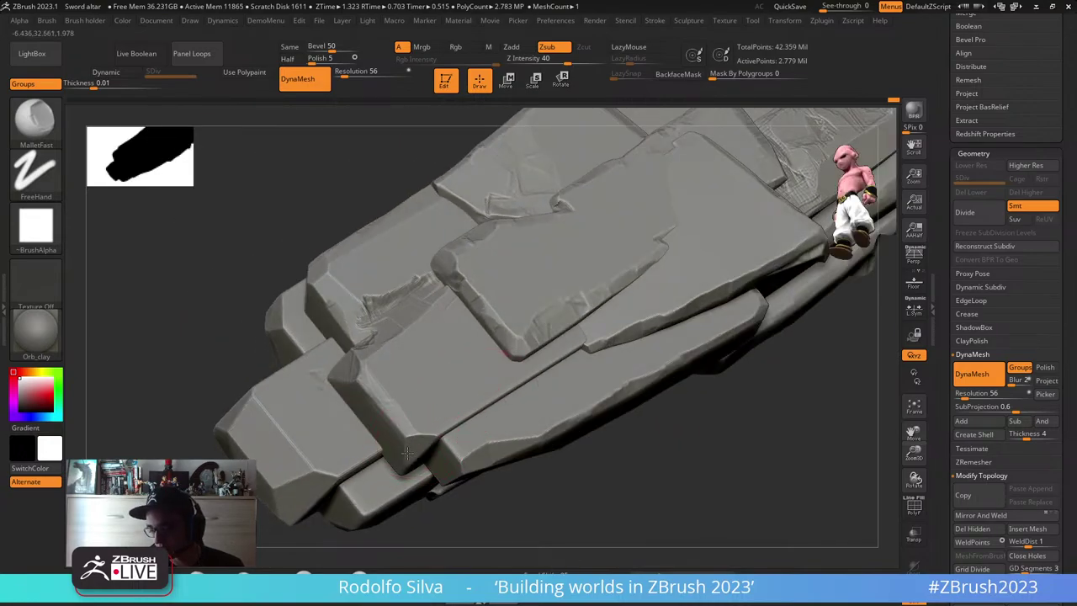
pyautogui.moveTo(406, 446); pyautogui.dragTo(426, 397, button='right')
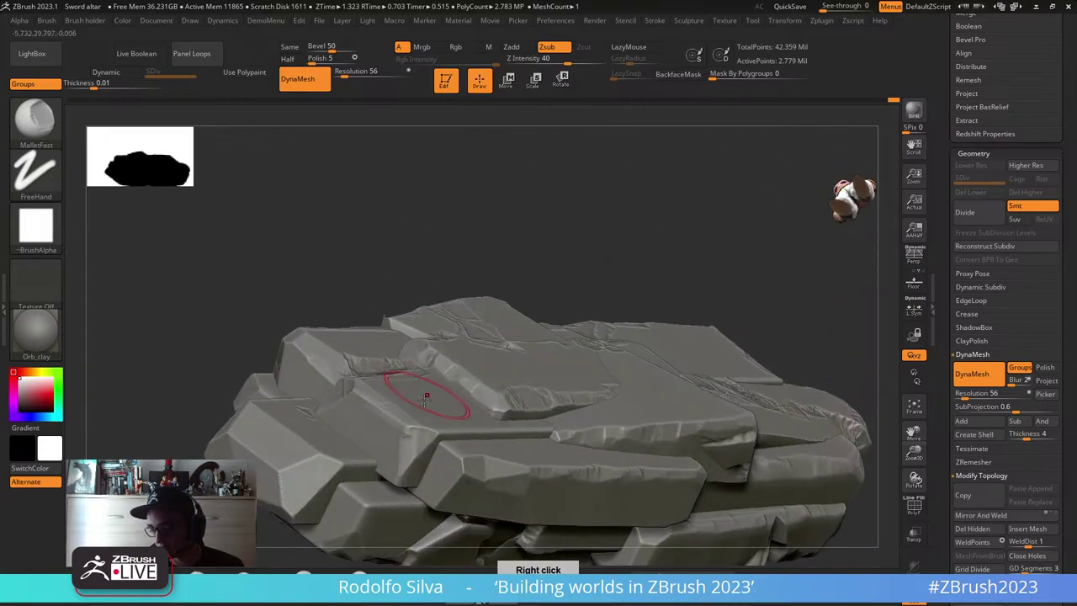
pyautogui.press('w')
pyautogui.keyDown('ctrl'); pyautogui.click(412, 454); pyautogui.keyUp('ctrl')
pyautogui.keyDown('shift'); pyautogui.moveTo(421, 455); pyautogui.dragTo(572, 404, button='right'); pyautogui.keyUp('shift')
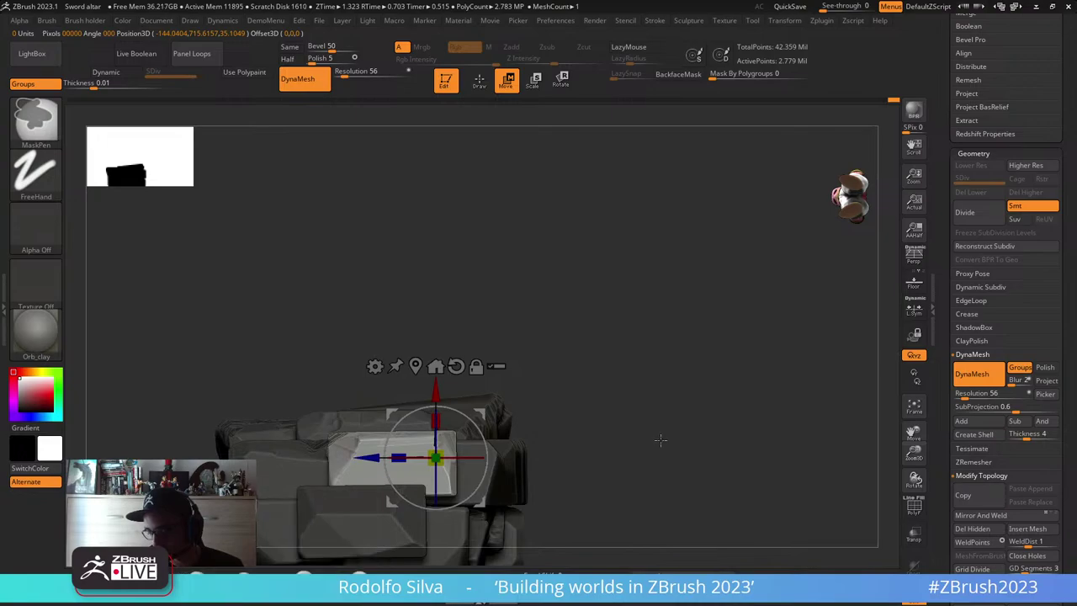
pyautogui.moveTo(641, 461)
pyautogui.keyDown('ctrl'); pyautogui.mouseDown()
pyautogui.moveTo(507, 378)
pyautogui.moveTo(320, 323)
pyautogui.moveTo(303, 336)
pyautogui.mouseUp(); pyautogui.keyUp('ctrl')
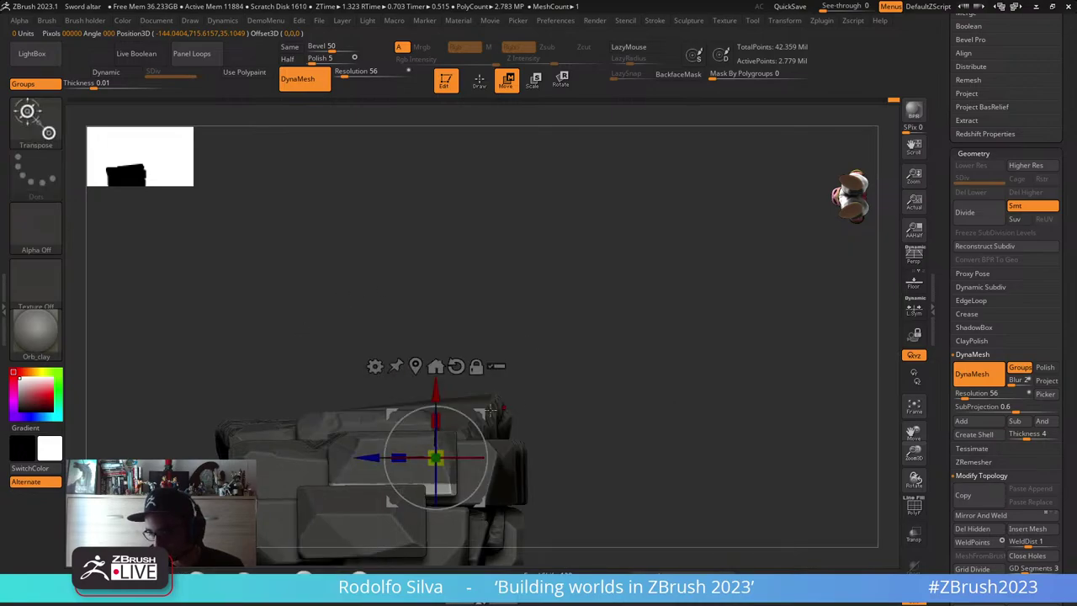
pyautogui.keyDown('ctrl'); pyautogui.moveTo(648, 383); pyautogui.dragTo(692, 409); pyautogui.keyUp('ctrl')
pyautogui.moveTo(692, 409); pyautogui.dragTo(513, 450, button='right')
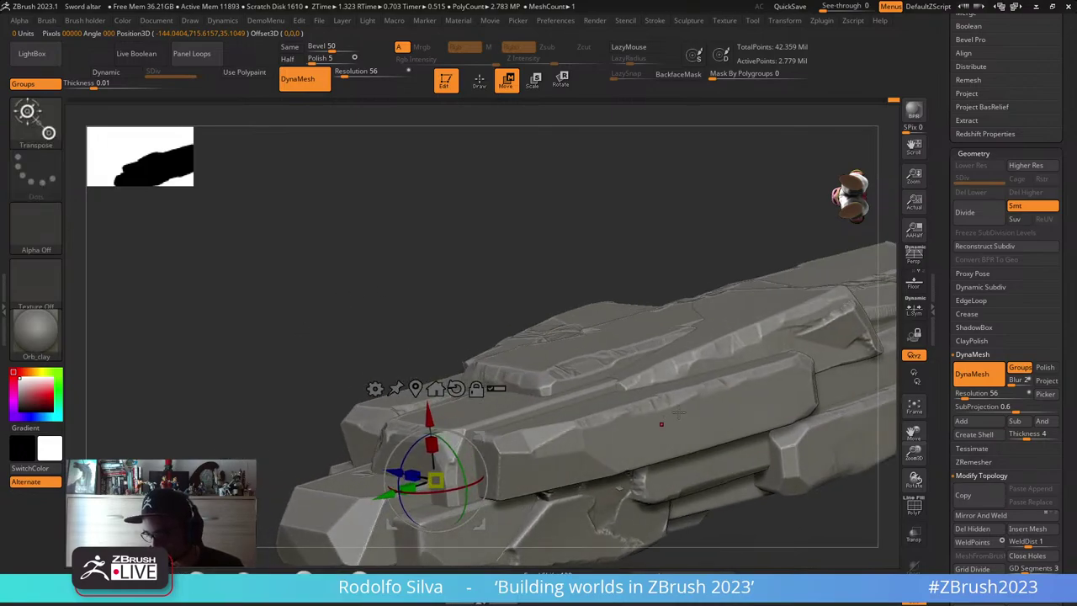
# - Return to Draw mode and rebuild the rock mesh with DynaMesh at resolution 56
pyautogui.press('q')
pyautogui.keyDown('ctrl'); pyautogui.moveTo(361, 348); pyautogui.dragTo(393, 309); pyautogui.keyUp('ctrl')
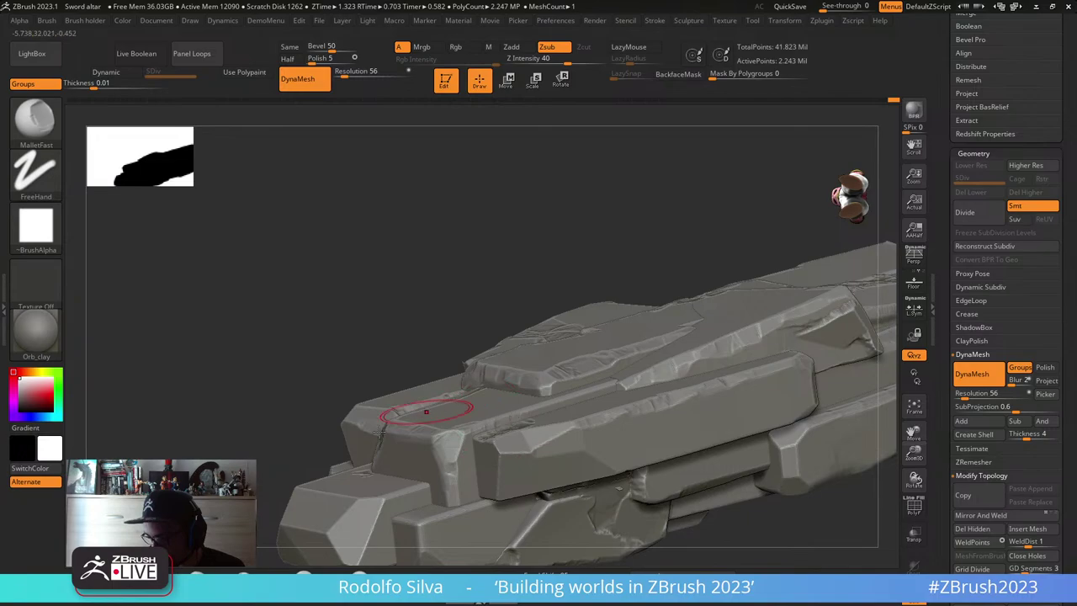
# - Adjust the MalletFast draw size and carve cracks and chipped patches along the upper face of the lowest front slab
pyautogui.moveTo(577, 372); pyautogui.dragTo(642, 427, button='right')
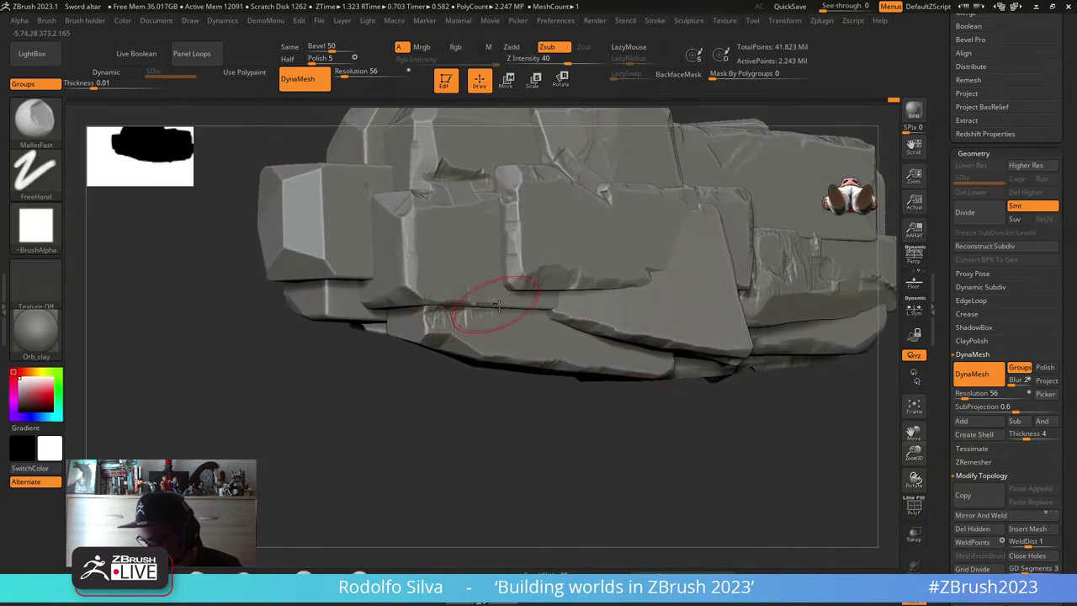
pyautogui.press('s')
pyautogui.moveTo(380, 418); pyautogui.dragTo(344, 409)
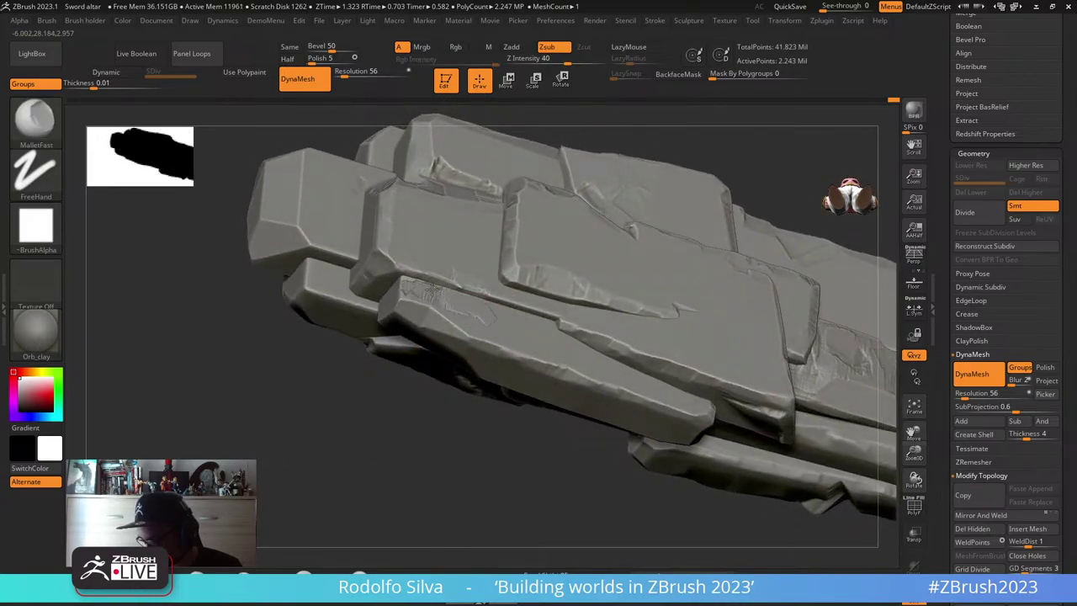
pyautogui.moveTo(349, 386)
pyautogui.mouseDown()
pyautogui.moveTo(337, 440)
pyautogui.moveTo(361, 433)
pyautogui.mouseUp()
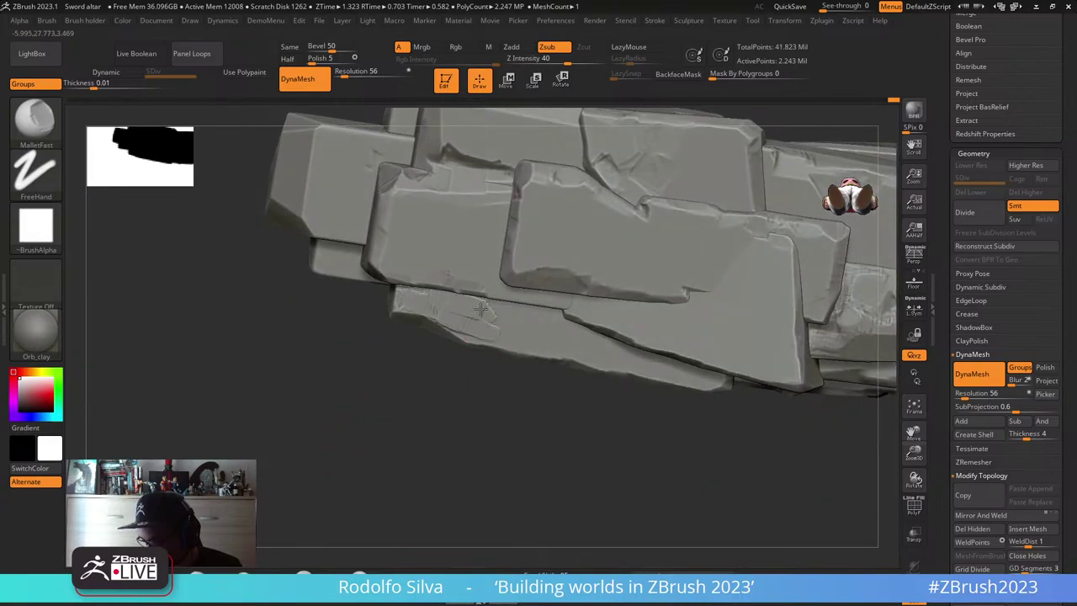
pyautogui.moveTo(479, 308)
pyautogui.mouseDown()
pyautogui.moveTo(530, 338)
pyautogui.moveTo(589, 347)
pyautogui.moveTo(547, 333)
pyautogui.moveTo(722, 376)
pyautogui.mouseUp()
pyautogui.moveTo(445, 435)
pyautogui.mouseDown()
pyautogui.moveTo(469, 426)
pyautogui.moveTo(449, 432)
pyautogui.moveTo(456, 454)
pyautogui.mouseUp()
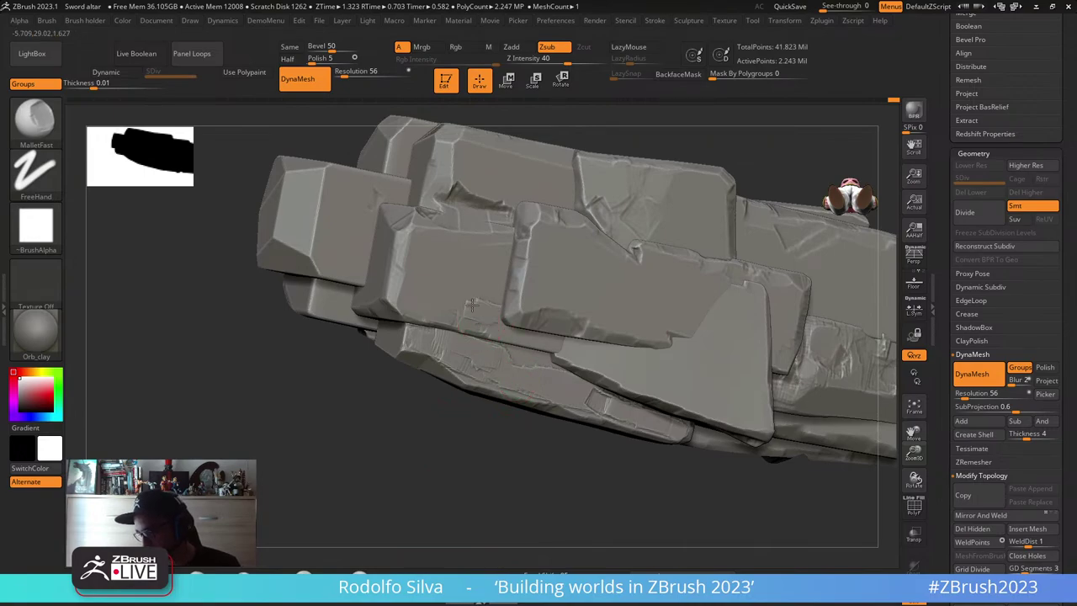
# - Carve layered cracks with MalletFast along the lower edge and across the face of the small slab above it
pyautogui.moveTo(472, 305)
pyautogui.mouseDown()
pyautogui.moveTo(459, 301)
pyautogui.moveTo(459, 326)
pyautogui.moveTo(617, 358)
pyautogui.mouseUp()
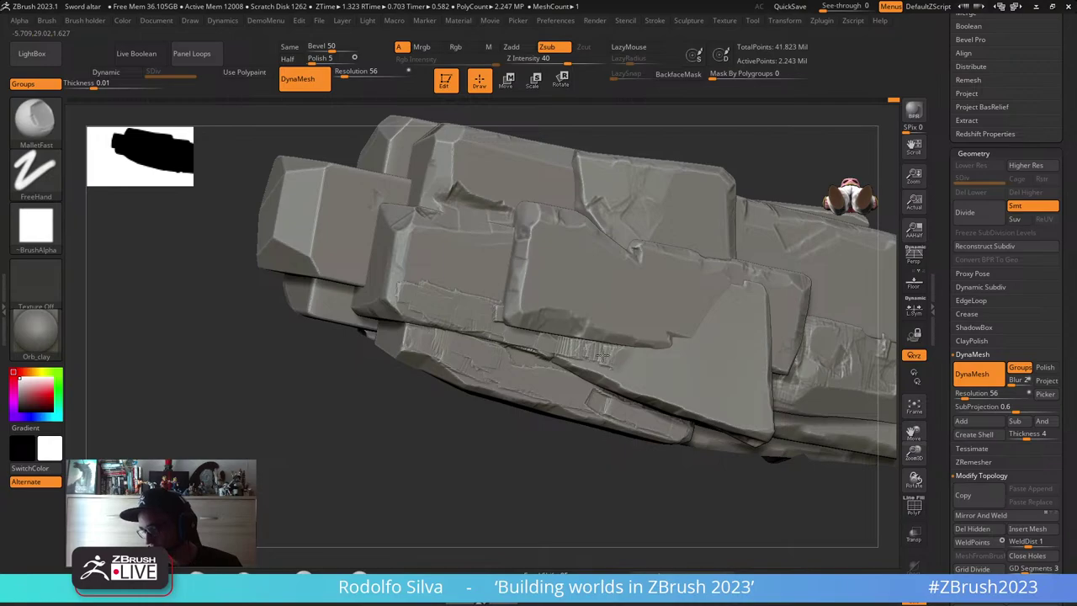
pyautogui.moveTo(318, 396)
pyautogui.mouseDown()
pyautogui.moveTo(325, 409)
pyautogui.moveTo(418, 446)
pyautogui.moveTo(429, 438)
pyautogui.mouseUp()
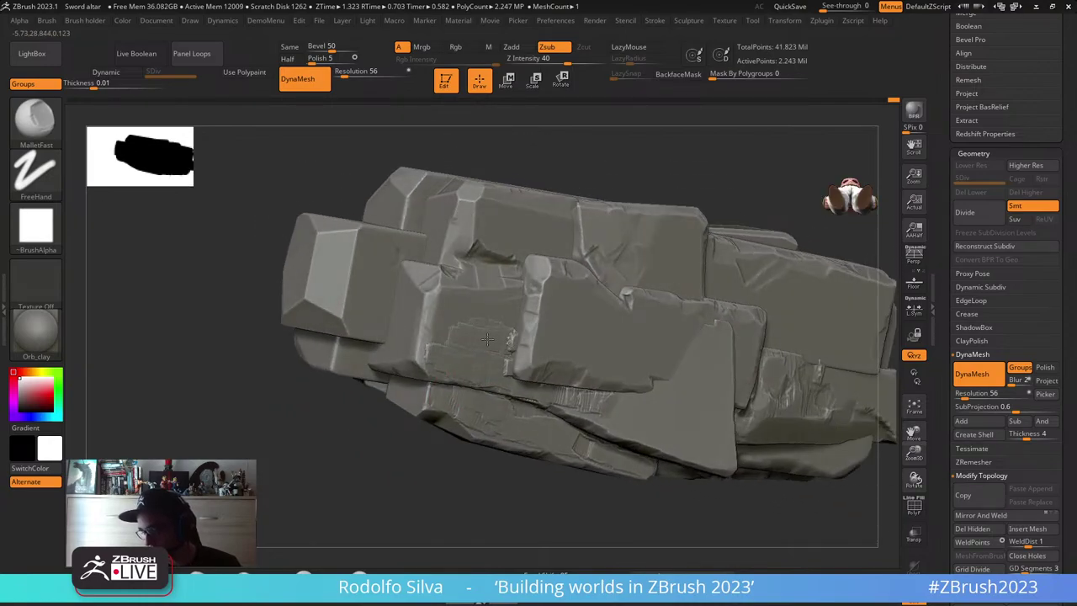
pyautogui.moveTo(334, 416); pyautogui.dragTo(349, 423)
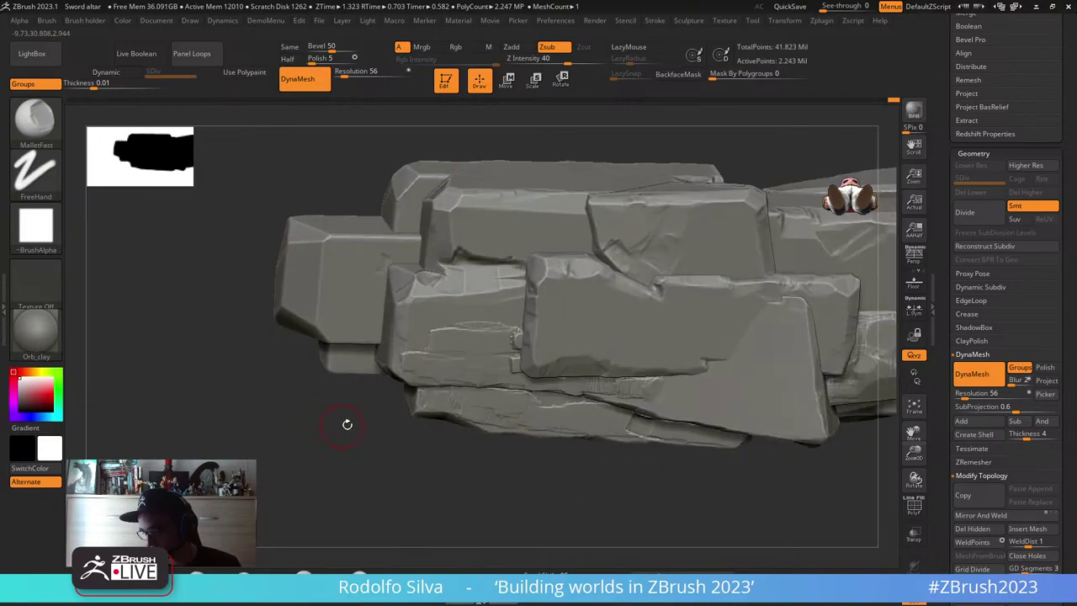
pyautogui.moveTo(421, 340); pyautogui.dragTo(464, 356)
pyautogui.moveTo(312, 399)
pyautogui.mouseDown()
pyautogui.moveTo(270, 459)
pyautogui.moveTo(357, 387)
pyautogui.mouseUp()
# - Switch to the MalletFast2 brush, roughen the small slab's lower corner and update the DynaMesh at resolution 56
pyautogui.press('b')
pyautogui.press('m')
pyautogui.press('2')
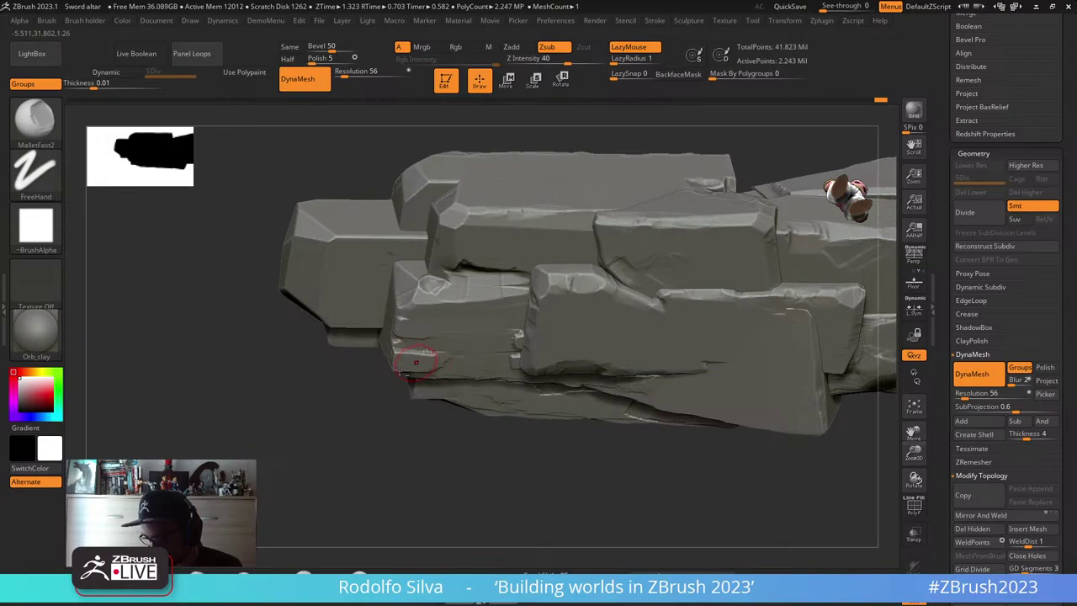
pyautogui.moveTo(284, 389); pyautogui.dragTo(357, 397)
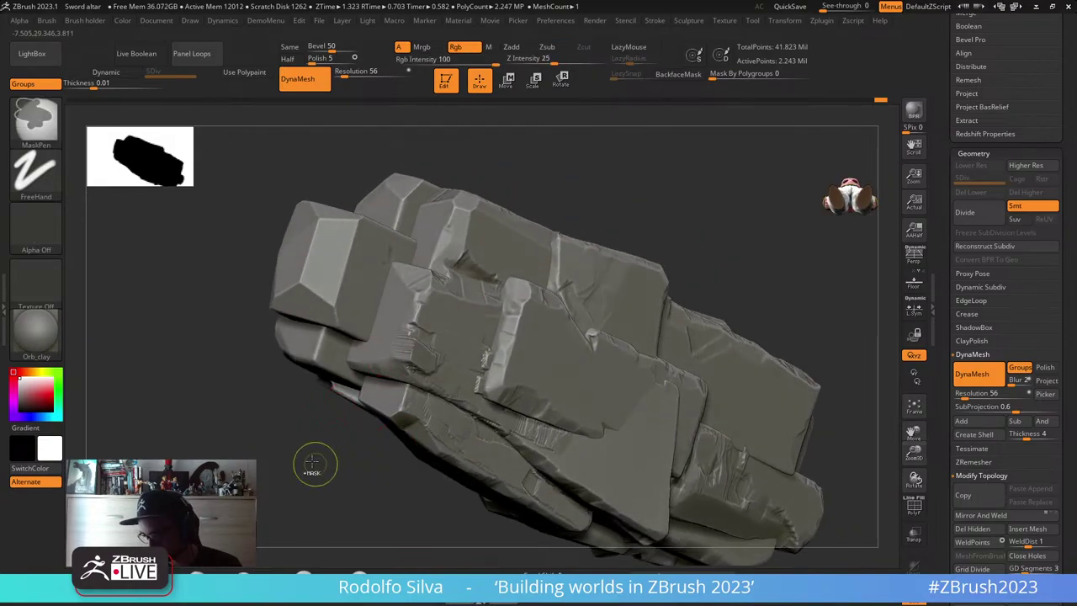
pyautogui.keyDown('ctrl'); pyautogui.moveTo(312, 461); pyautogui.dragTo(261, 495); pyautogui.keyUp('ctrl')
# - Carve a broken, stepped edge around the outer corner and face of the small slab with MalletFast2
pyautogui.moveTo(385, 349); pyautogui.dragTo(404, 346)
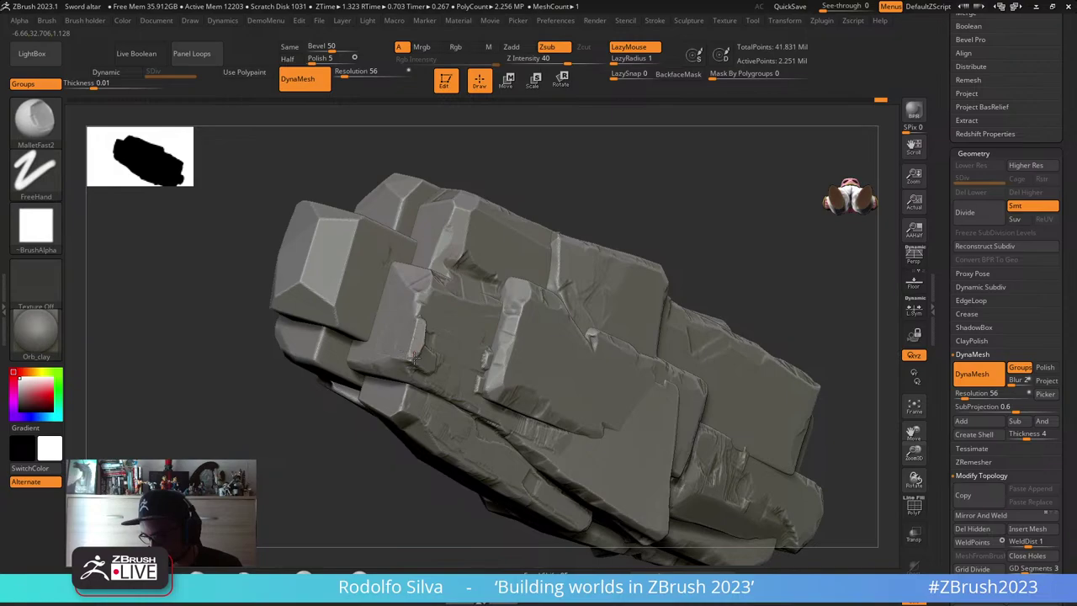
pyautogui.moveTo(413, 358)
pyautogui.mouseDown(button='right')
pyautogui.moveTo(383, 395)
pyautogui.moveTo(431, 368)
pyautogui.mouseUp(button='right')
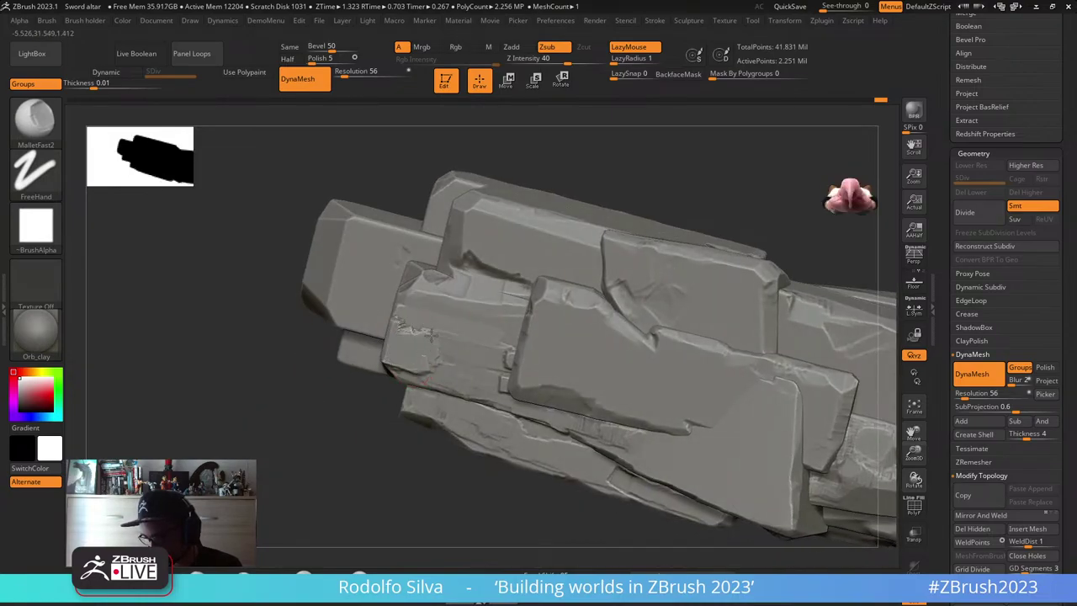
pyautogui.moveTo(405, 332); pyautogui.dragTo(428, 335)
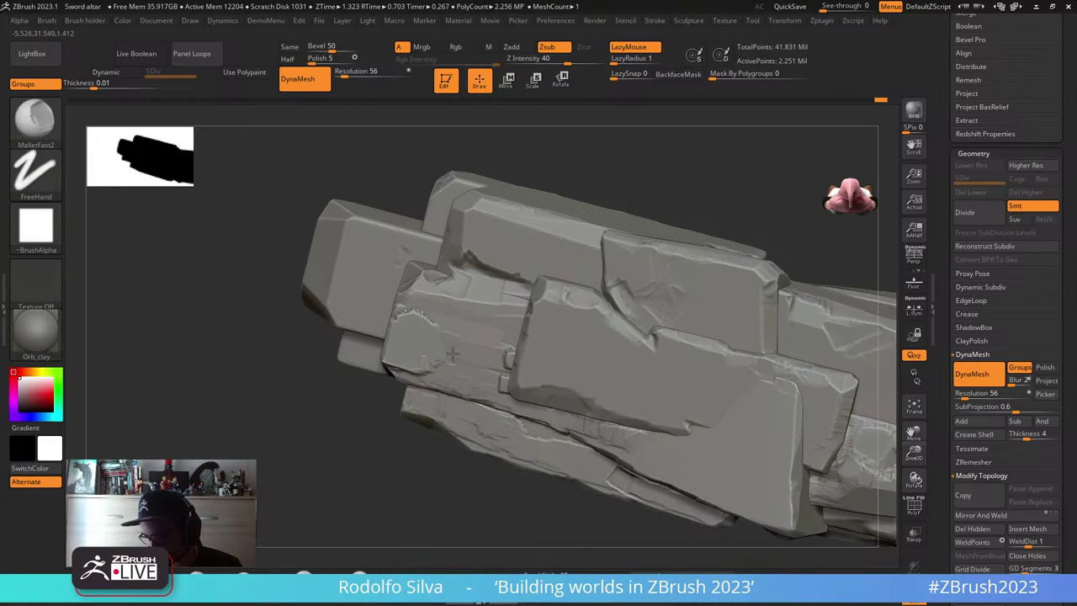
pyautogui.moveTo(289, 425)
pyautogui.mouseDown()
pyautogui.moveTo(295, 440)
pyautogui.moveTo(344, 395)
pyautogui.moveTo(395, 373)
pyautogui.moveTo(386, 357)
pyautogui.mouseUp()
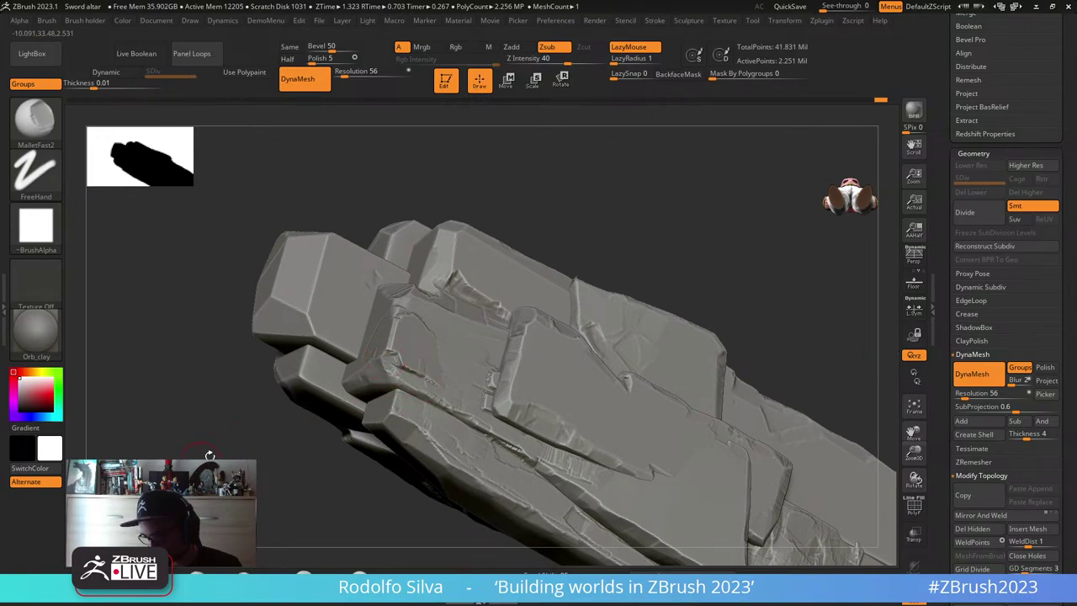
pyautogui.moveTo(385, 357); pyautogui.dragTo(357, 429, button='right')
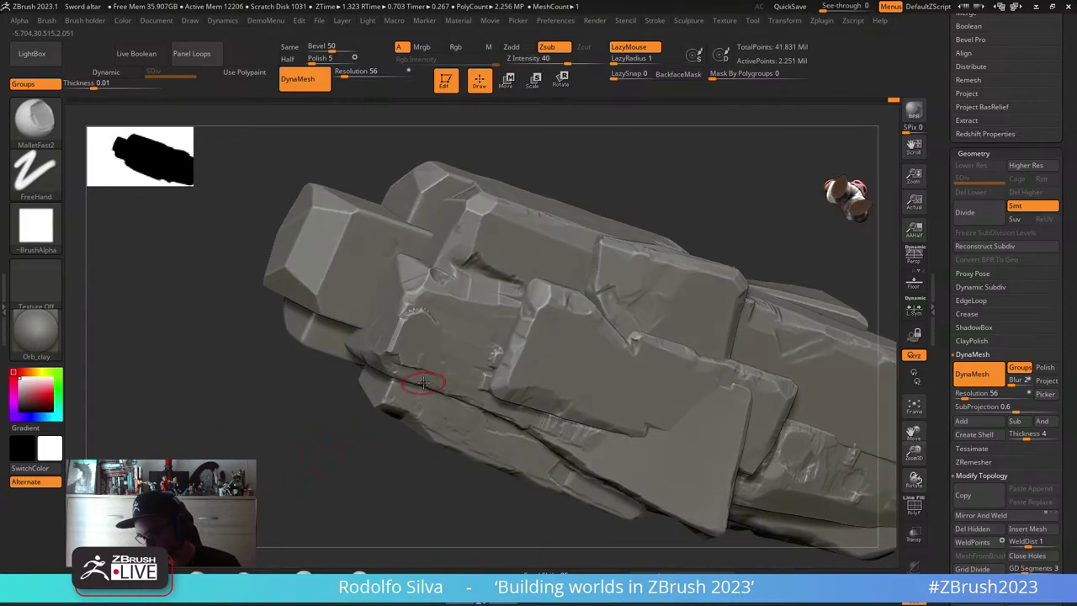
pyautogui.moveTo(439, 384); pyautogui.dragTo(437, 383)
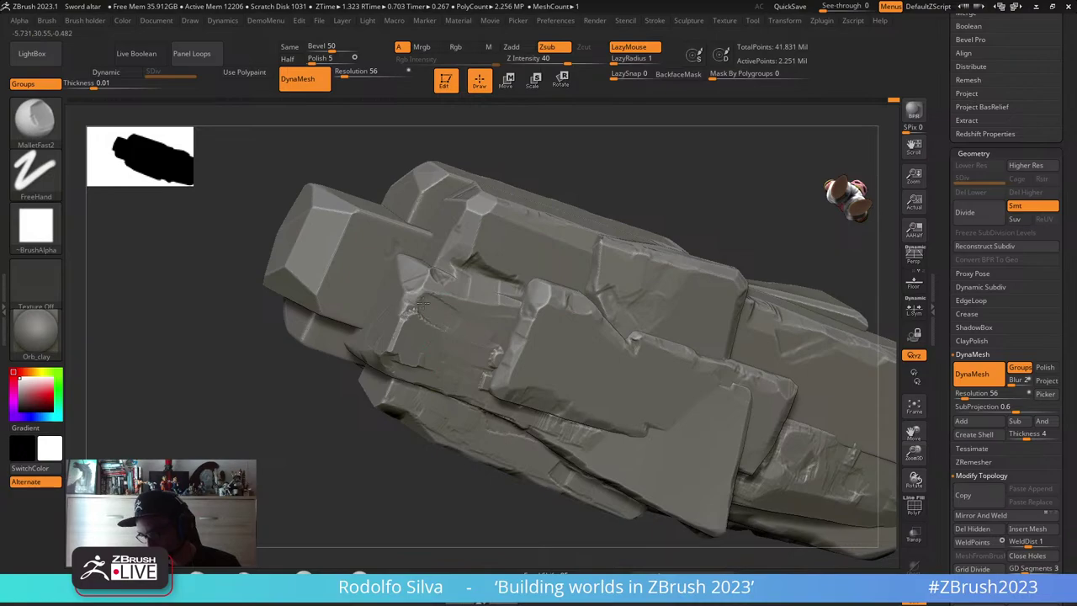
pyautogui.moveTo(420, 429); pyautogui.dragTo(546, 398, button='right')
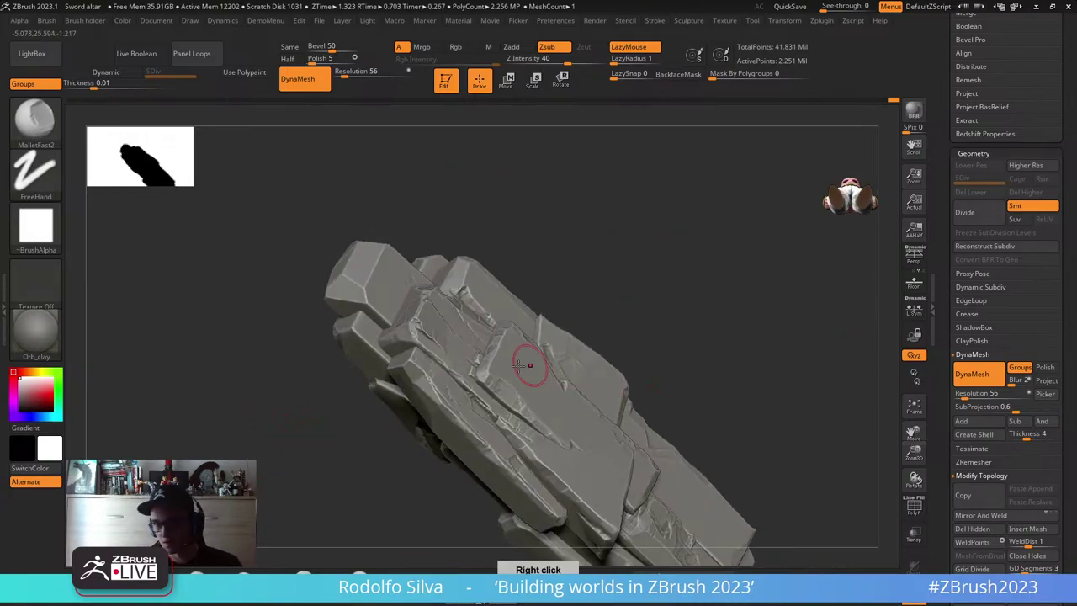
# - Chip the long side edge of the narrow lower slab and the adjoining rock edges using a draw size of about 83
pyautogui.keyDown('ctrl'); pyautogui.moveTo(543, 435); pyautogui.dragTo(435, 311, button='right'); pyautogui.keyUp('ctrl')
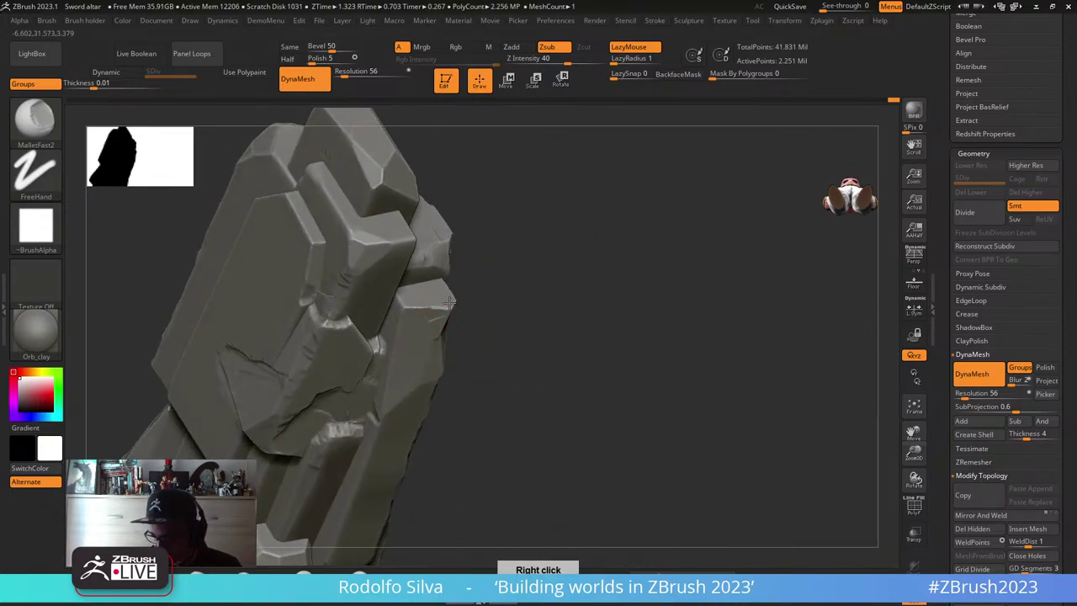
pyautogui.moveTo(502, 292); pyautogui.dragTo(455, 304, button='right')
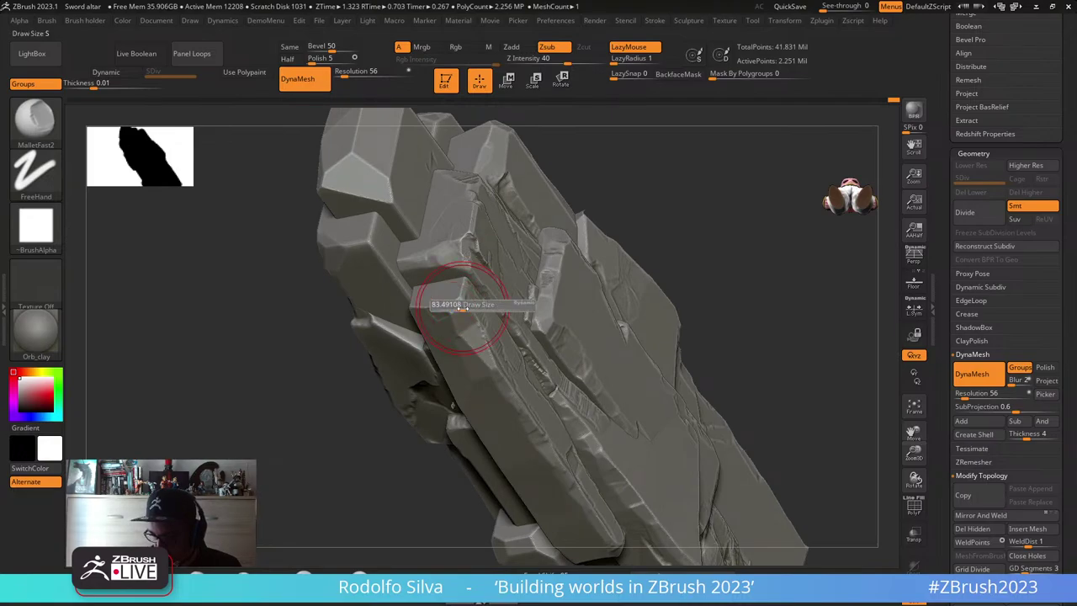
pyautogui.moveTo(314, 409); pyautogui.dragTo(348, 362)
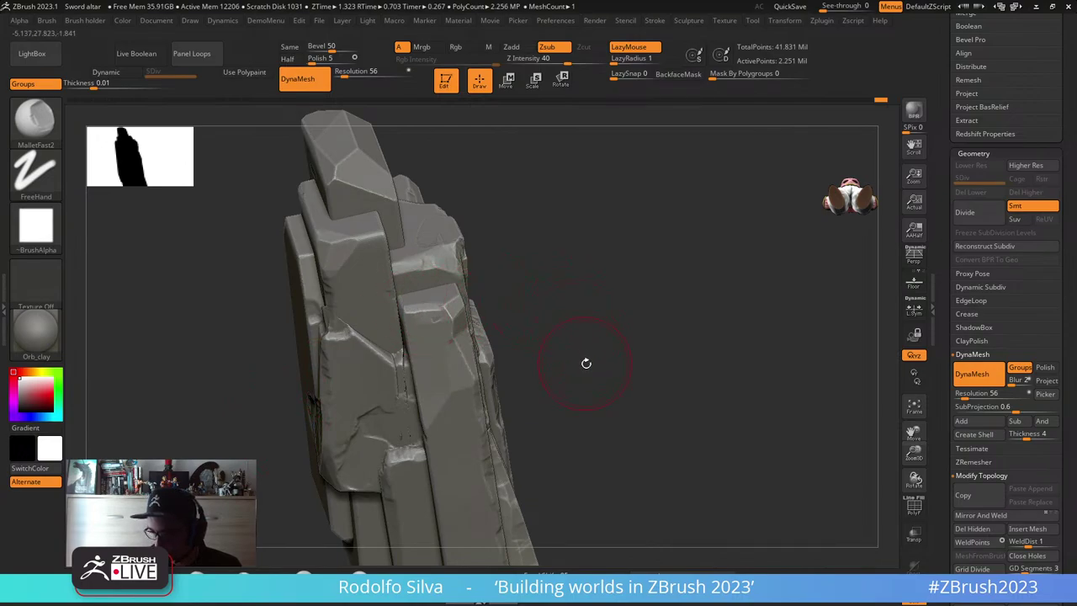
pyautogui.moveTo(586, 361); pyautogui.dragTo(494, 272)
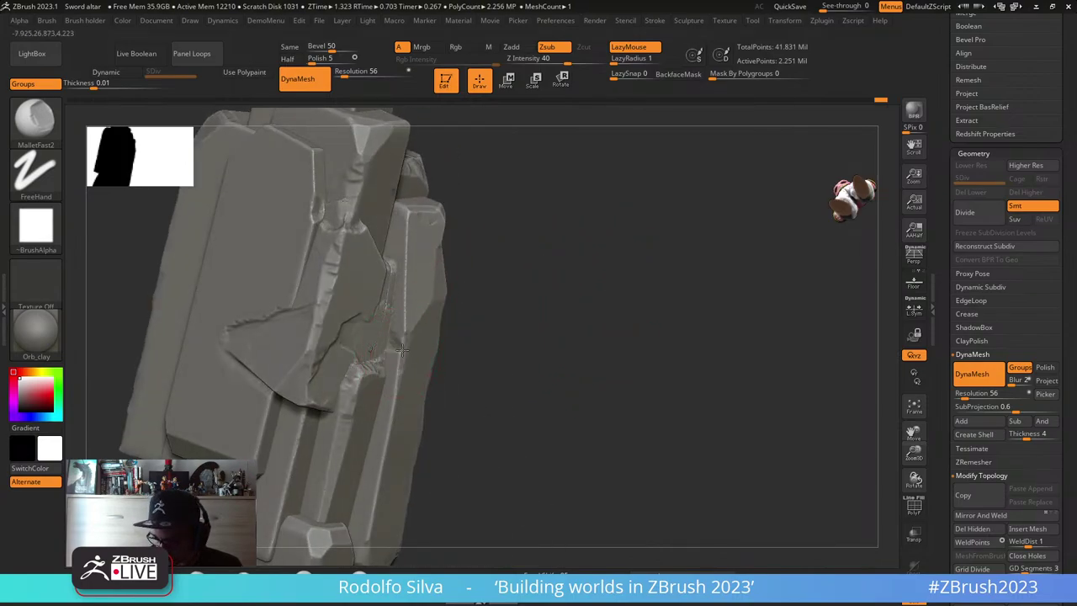
pyautogui.moveTo(407, 339); pyautogui.dragTo(383, 463)
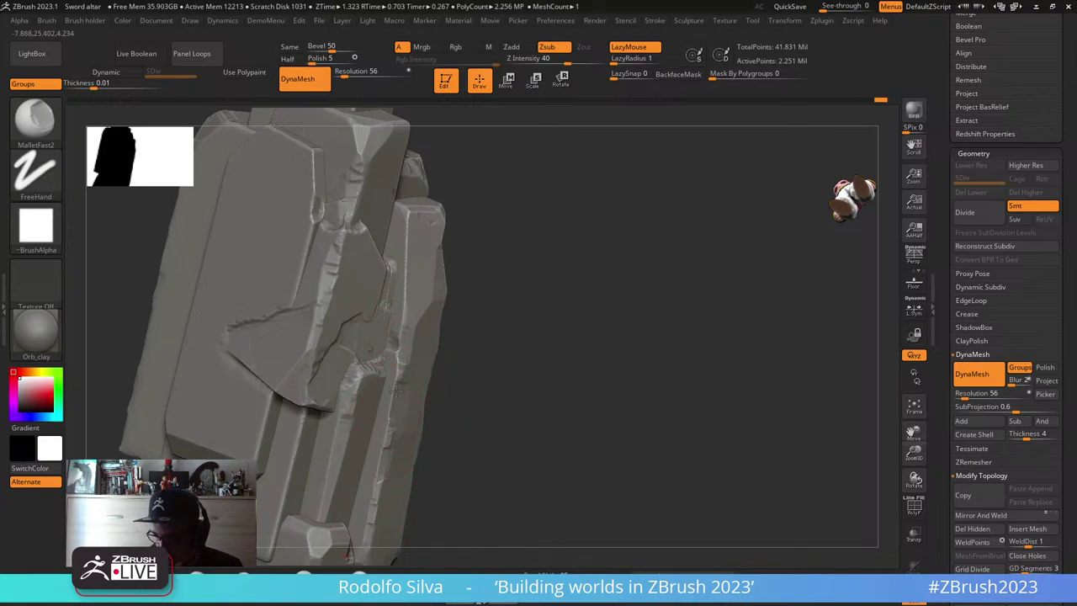
pyautogui.moveTo(577, 358)
pyautogui.mouseDown()
pyautogui.moveTo(623, 334)
pyautogui.moveTo(630, 257)
pyautogui.moveTo(603, 295)
pyautogui.mouseUp()
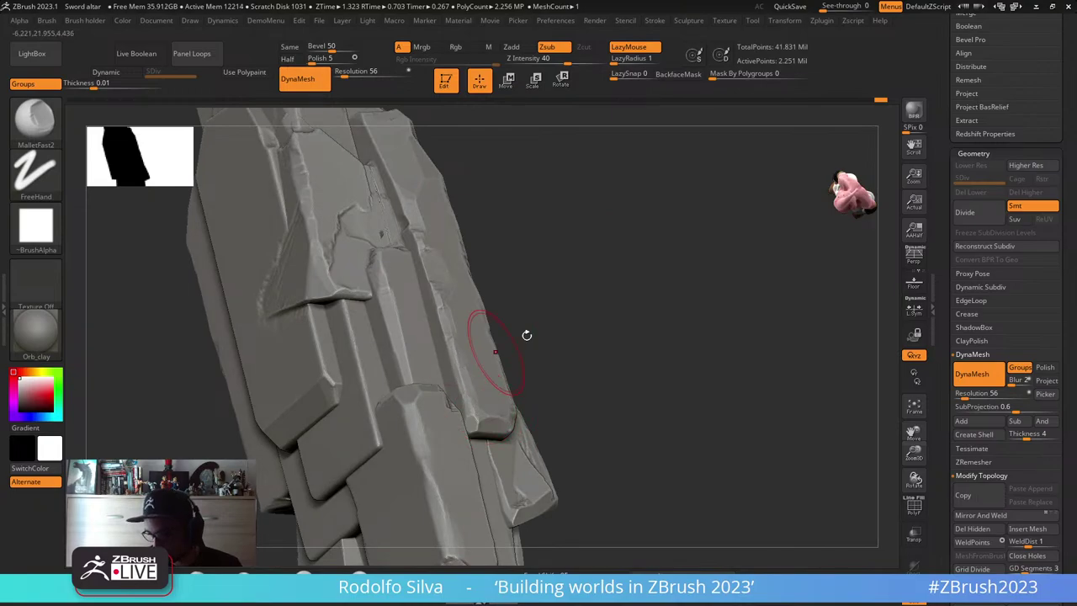
pyautogui.moveTo(524, 336); pyautogui.dragTo(459, 285)
pyautogui.moveTo(388, 239); pyautogui.dragTo(393, 258)
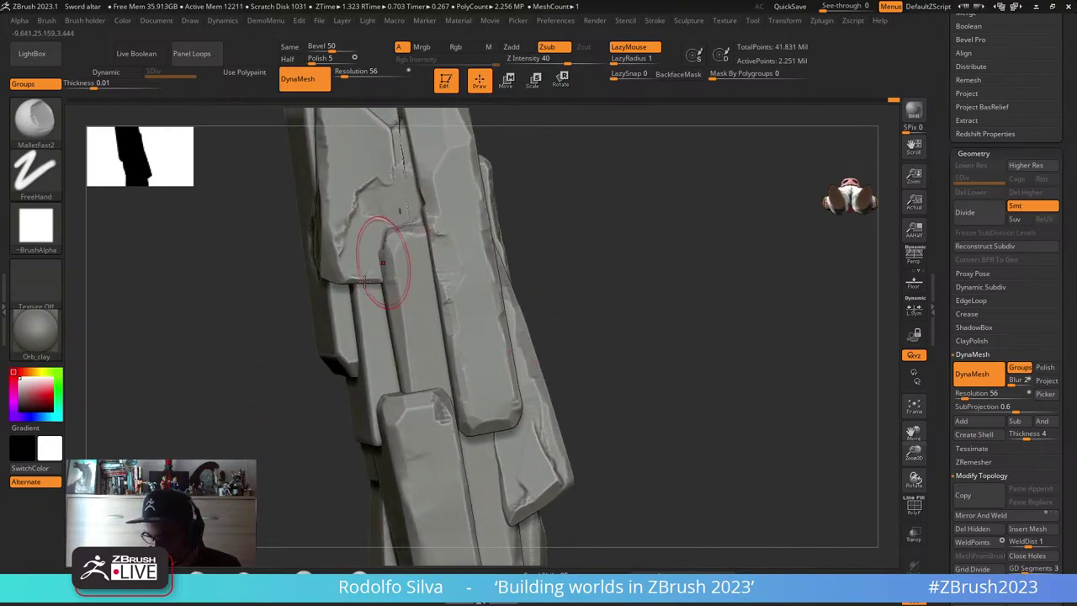
# - Isolate the overlapped long slab, chip its long corner edge and end edge with MalletFast2, and show all slabs again
pyautogui.moveTo(291, 378); pyautogui.dragTo(374, 422)
pyautogui.keyDown('ctrl'); pyautogui.keyDown('shift'); pyautogui.click(351, 417); pyautogui.keyUp('shift'); pyautogui.keyUp('ctrl')
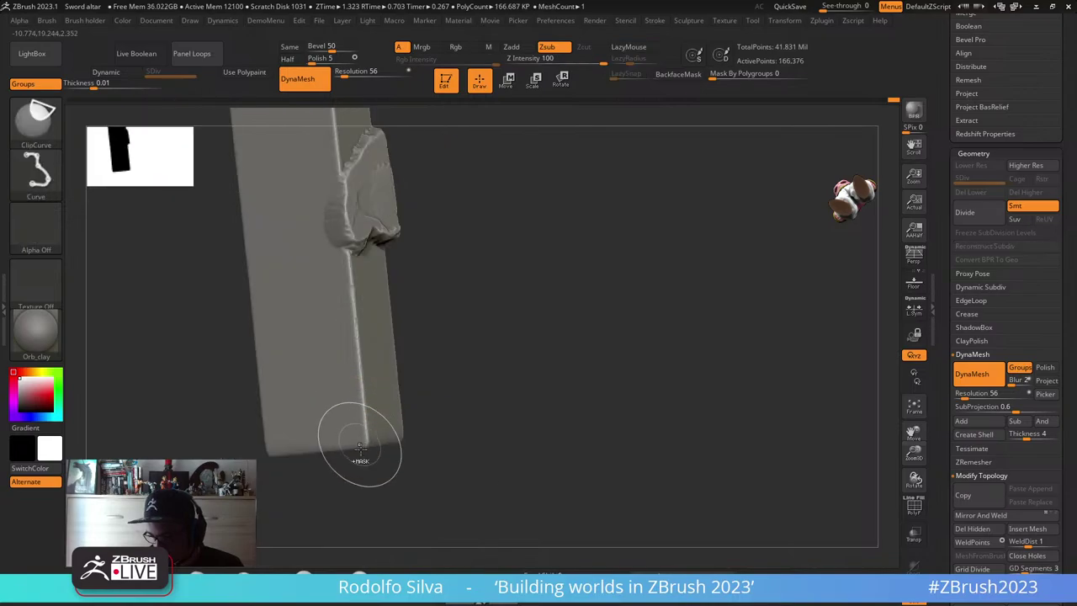
pyautogui.moveTo(357, 397); pyautogui.dragTo(350, 277)
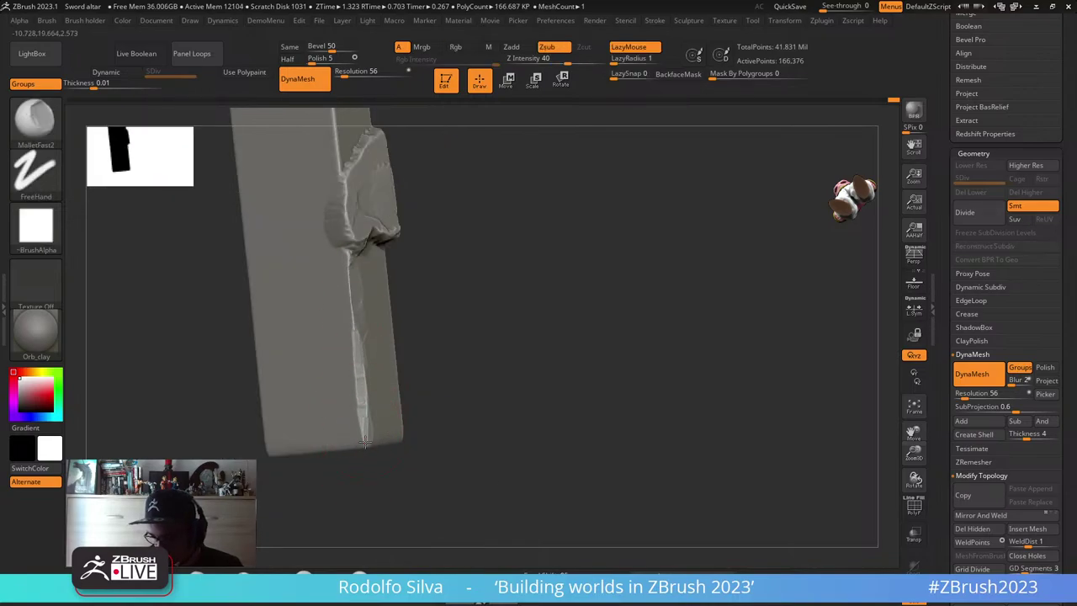
pyautogui.moveTo(456, 408); pyautogui.dragTo(473, 273)
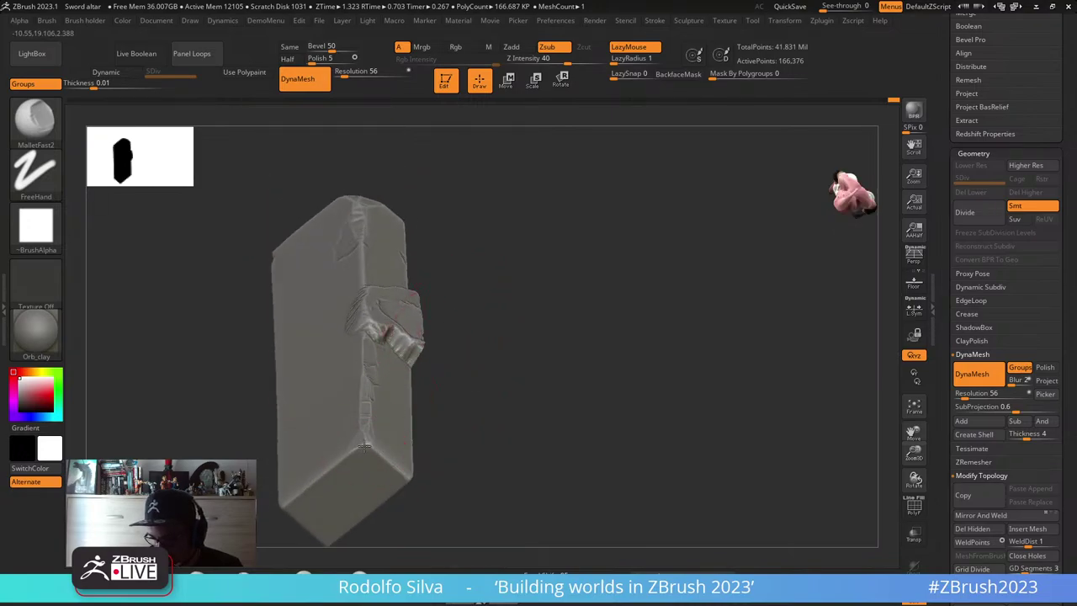
pyautogui.moveTo(339, 460); pyautogui.dragTo(311, 482)
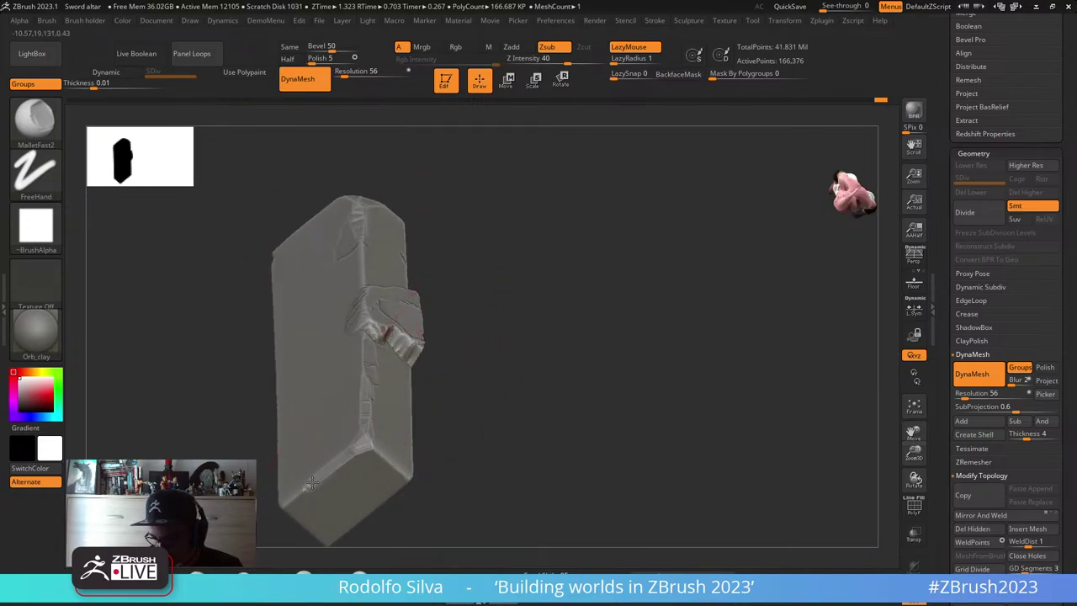
pyautogui.keyDown('ctrl'); pyautogui.keyDown('shift'); pyautogui.click(237, 478); pyautogui.keyUp('shift'); pyautogui.keyUp('ctrl')
# - Mask every polygroup except the chipped long slab and return to Draw mode
pyautogui.moveTo(604, 346)
pyautogui.mouseDown()
pyautogui.moveTo(669, 372)
pyautogui.moveTo(659, 338)
pyautogui.moveTo(531, 363)
pyautogui.moveTo(437, 354)
pyautogui.mouseUp()
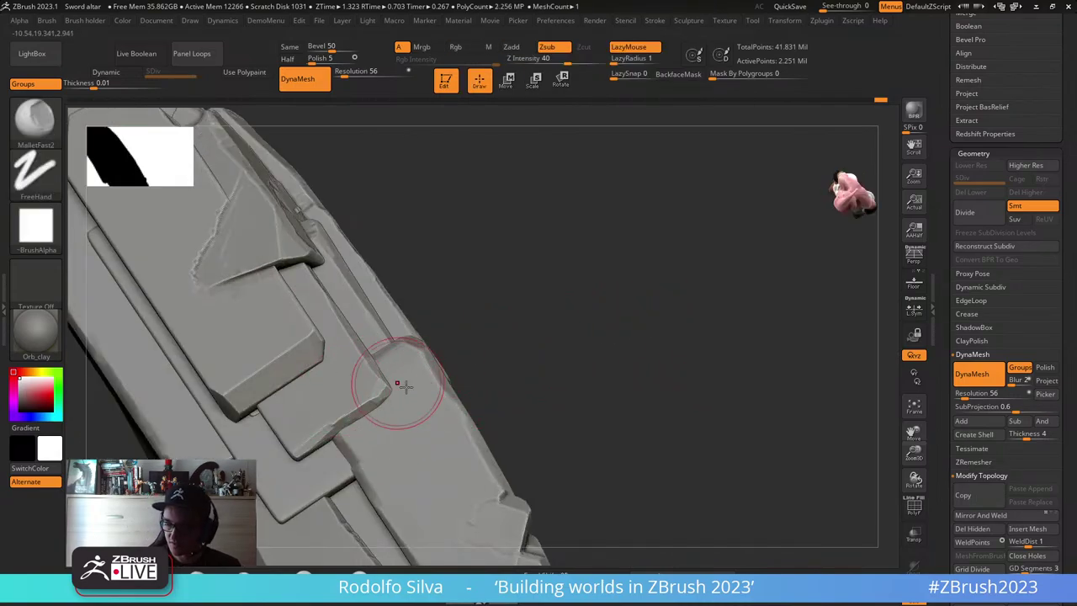
pyautogui.press('w')
pyautogui.keyDown('ctrl'); pyautogui.click(355, 398); pyautogui.keyUp('ctrl')
pyautogui.moveTo(461, 387)
pyautogui.keyDown('shift'); pyautogui.mouseDown()
pyautogui.moveTo(572, 365)
pyautogui.moveTo(552, 336)
pyautogui.mouseUp(); pyautogui.keyUp('shift')
pyautogui.press('q')
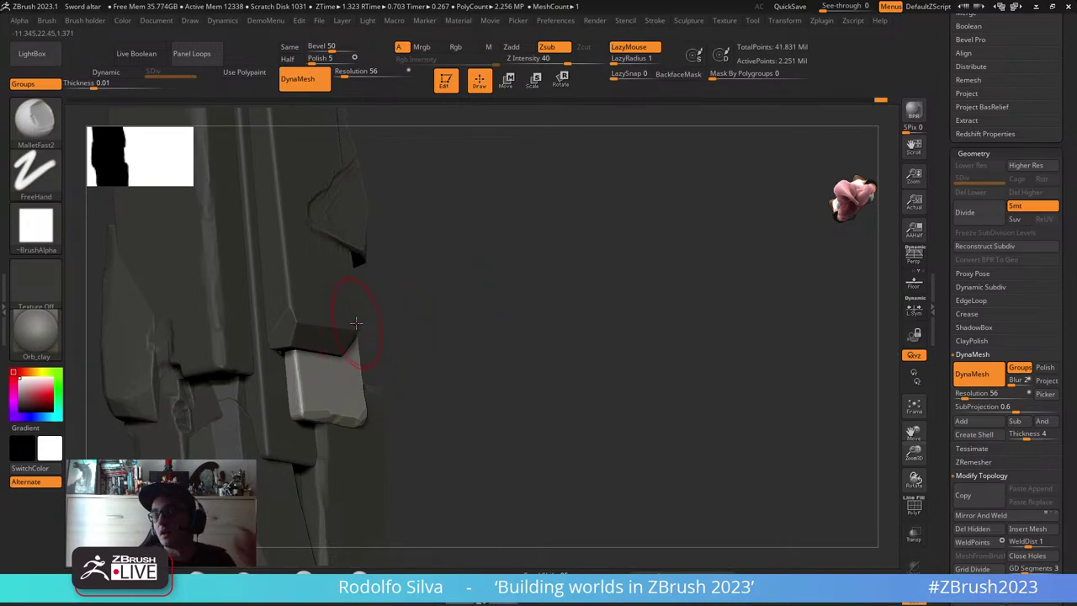
# - Chip the exposed end and side edges of the unmasked slab with MalletFast2
pyautogui.moveTo(552, 410)
pyautogui.mouseDown()
pyautogui.moveTo(502, 419)
pyautogui.moveTo(572, 337)
pyautogui.moveTo(603, 353)
pyautogui.moveTo(541, 360)
pyautogui.mouseUp()
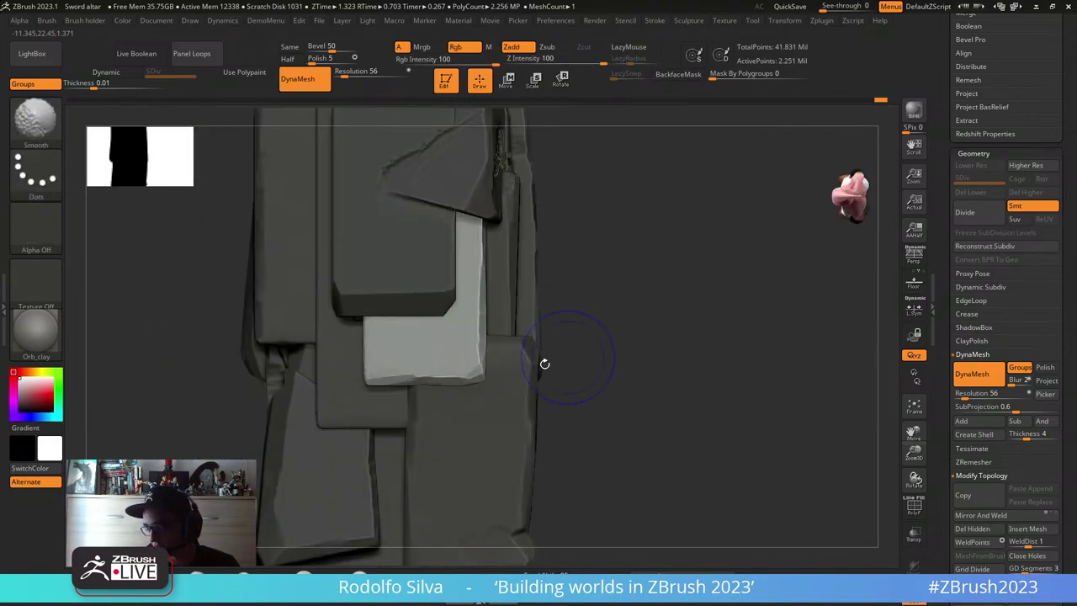
pyautogui.moveTo(314, 406)
pyautogui.mouseDown()
pyautogui.moveTo(357, 378)
pyautogui.moveTo(357, 324)
pyautogui.moveTo(359, 368)
pyautogui.mouseUp()
pyautogui.moveTo(533, 339)
pyautogui.mouseDown()
pyautogui.moveTo(556, 341)
pyautogui.moveTo(518, 333)
pyautogui.mouseUp()
pyautogui.moveTo(668, 256); pyautogui.dragTo(473, 252)
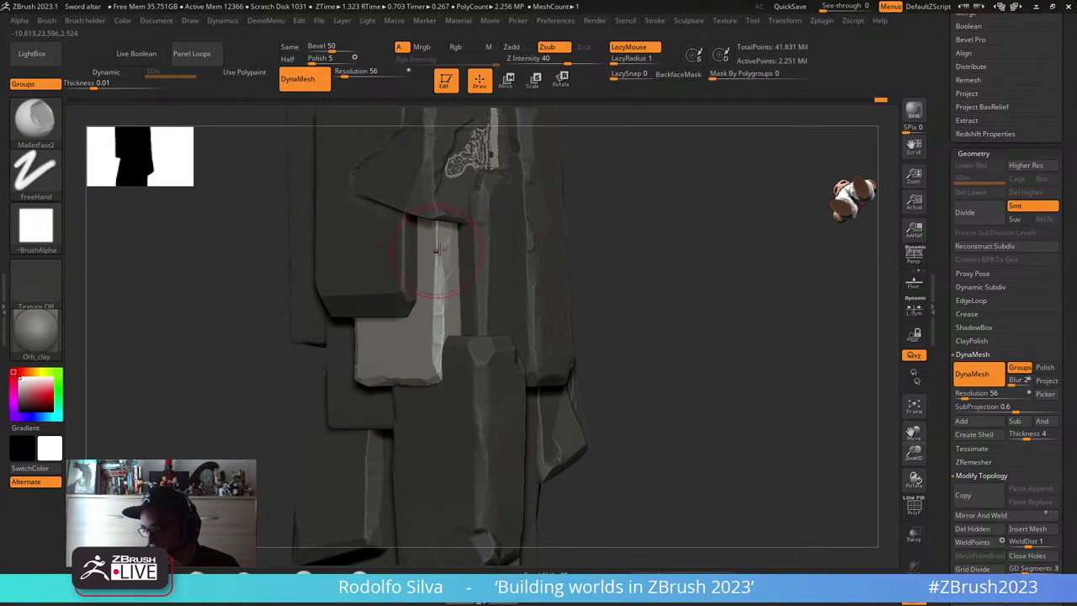
pyautogui.moveTo(630, 252); pyautogui.dragTo(616, 334)
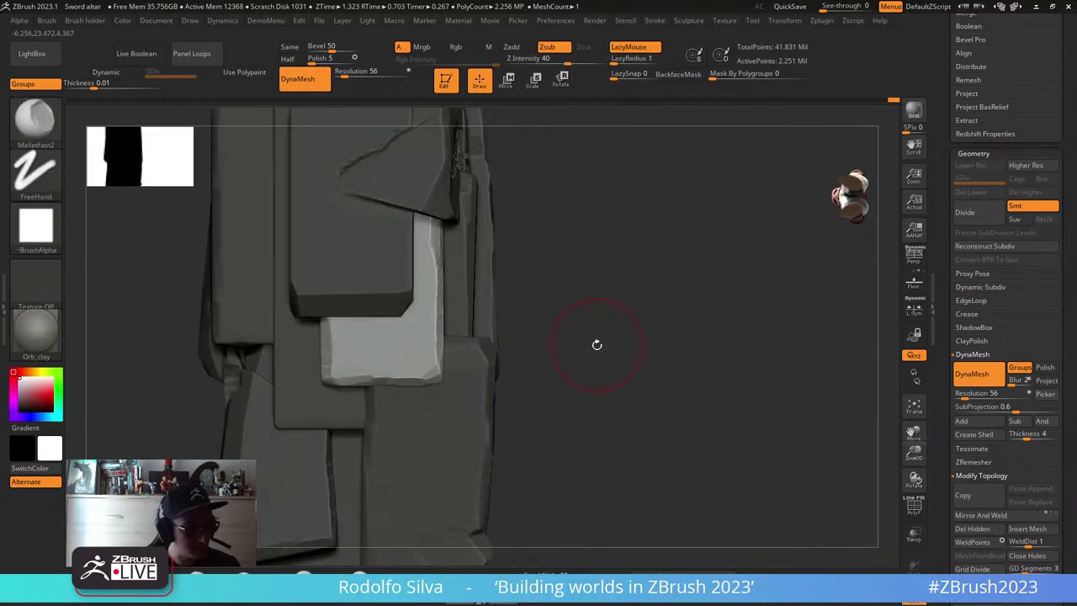
# - Reshape the unmasked slab's end and side outline with the MoveInfiniteDepth brush at a draw size of about 311
pyautogui.press('b')
pyautogui.press('m')
pyautogui.press('i')
pyautogui.press('s')
pyautogui.moveTo(637, 333); pyautogui.dragTo(660, 334)
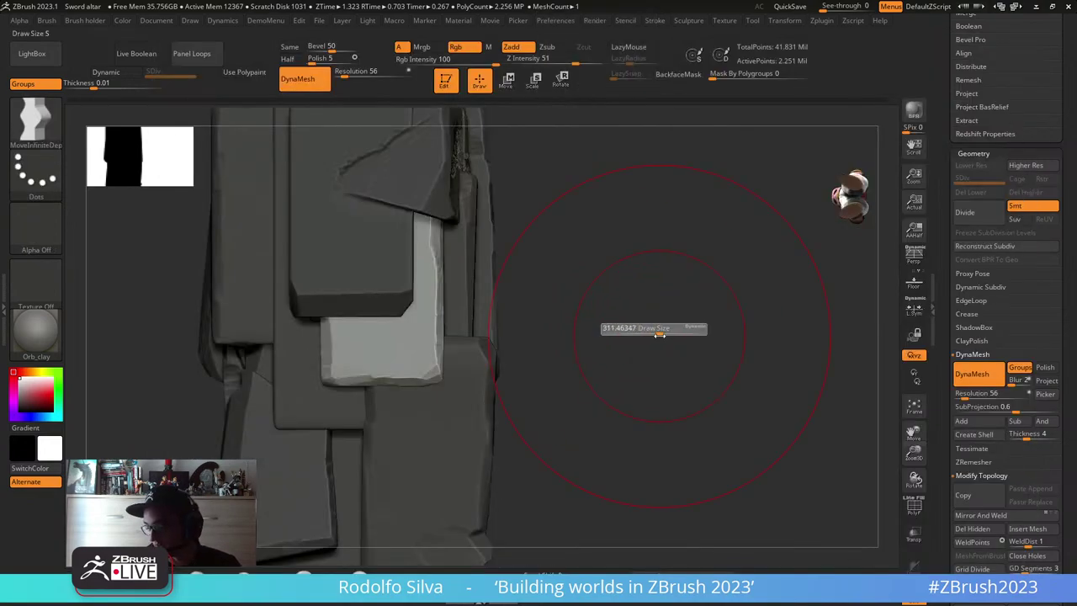
pyautogui.moveTo(398, 373); pyautogui.dragTo(410, 395)
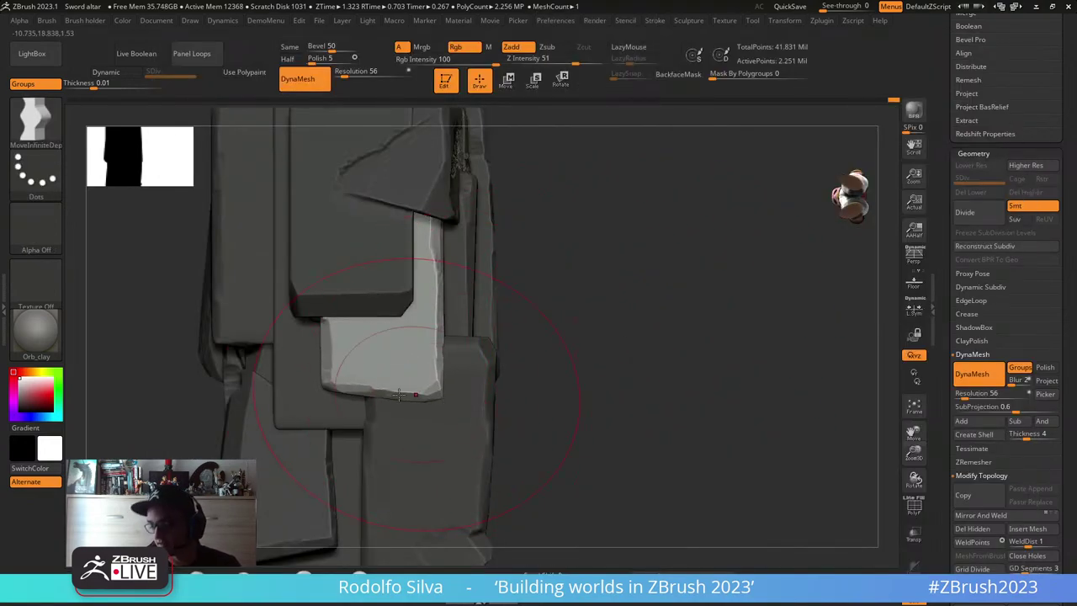
pyautogui.moveTo(329, 370); pyautogui.dragTo(318, 373)
pyautogui.moveTo(438, 392)
pyautogui.mouseDown()
pyautogui.moveTo(446, 389)
pyautogui.moveTo(446, 401)
pyautogui.mouseUp()
pyautogui.moveTo(446, 331); pyautogui.dragTo(443, 331)
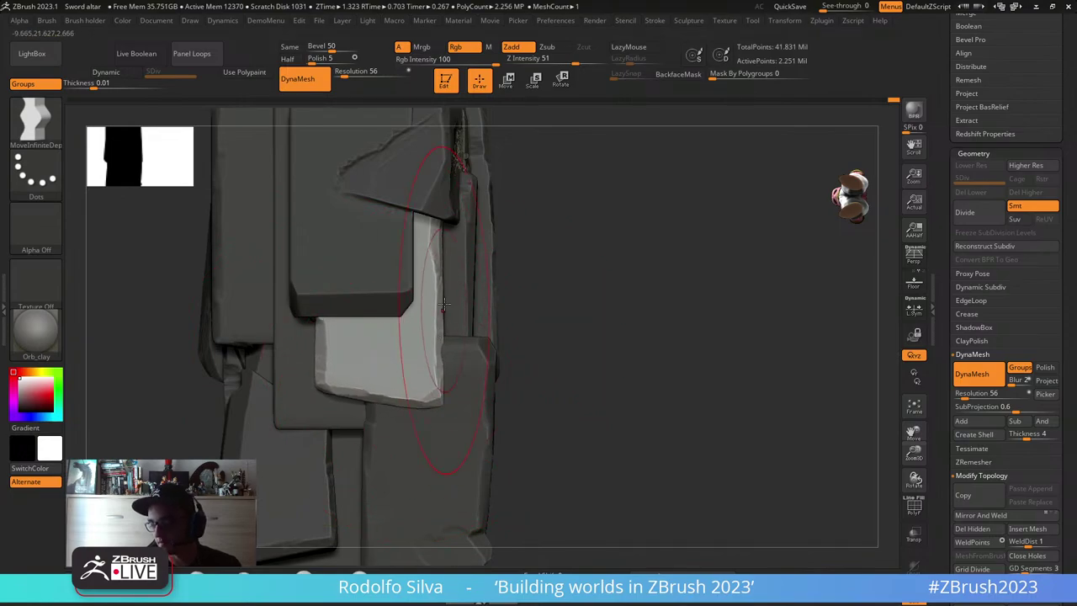
# - Clear the mask from the stacked slabs and switch to the MalletFast2 brush with an adjusted draw size
pyautogui.moveTo(606, 250)
pyautogui.mouseDown()
pyautogui.moveTo(602, 352)
pyautogui.moveTo(579, 332)
pyautogui.moveTo(620, 324)
pyautogui.moveTo(577, 309)
pyautogui.mouseUp()
pyautogui.press('ctrl')
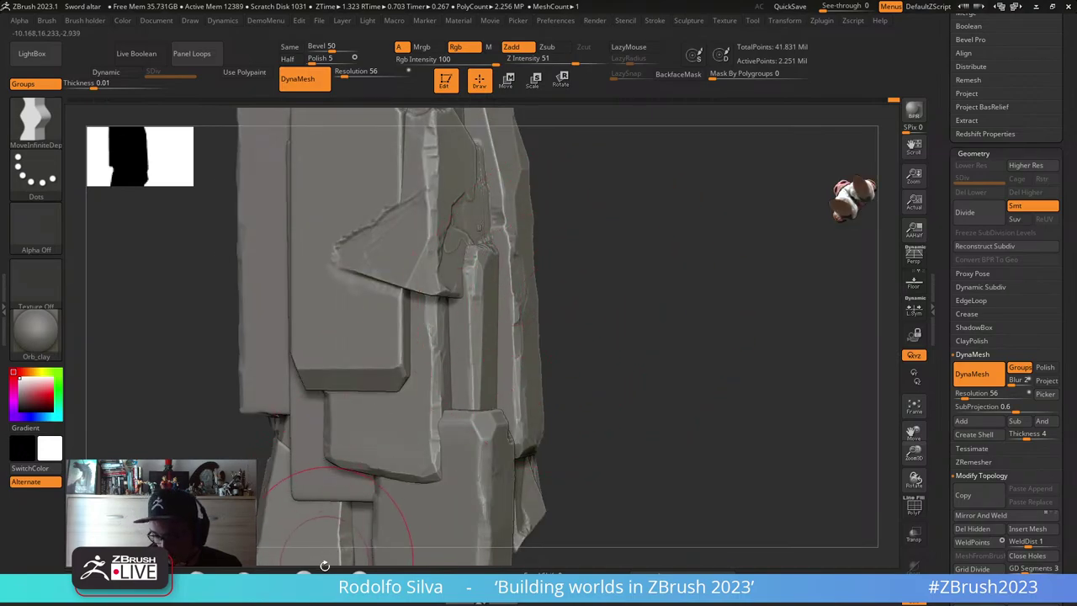
pyautogui.press('b')
pyautogui.press('m')
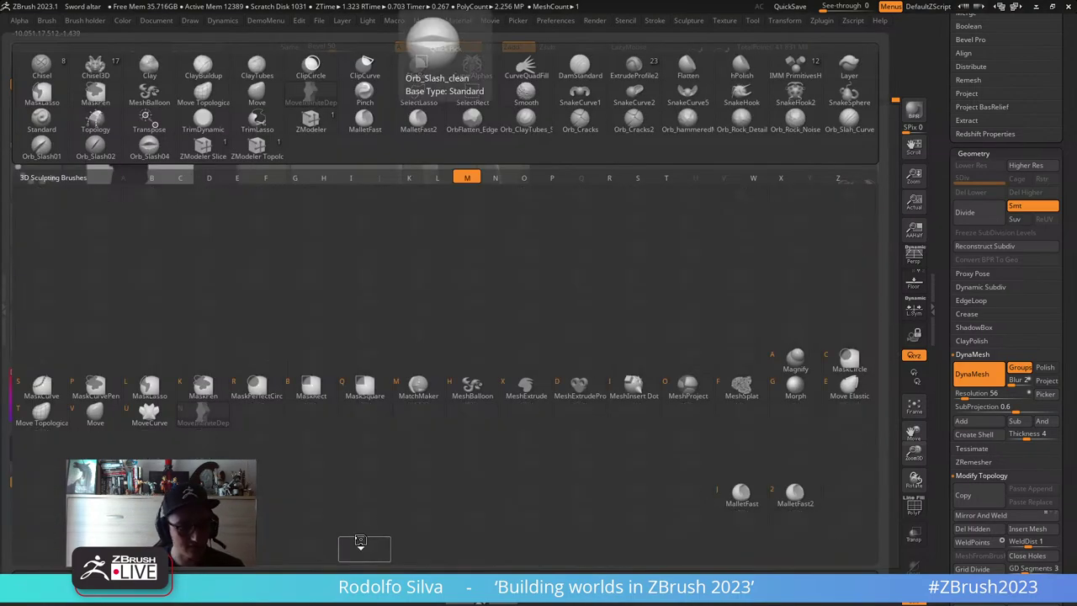
pyautogui.press('f')
pyautogui.moveTo(663, 266); pyautogui.dragTo(600, 279)
pyautogui.press('s')
pyautogui.press('s')
# - Chip the long edges of the slabs beside the cracked triangular piece with MalletFast2
pyautogui.moveTo(490, 210); pyautogui.dragTo(480, 216)
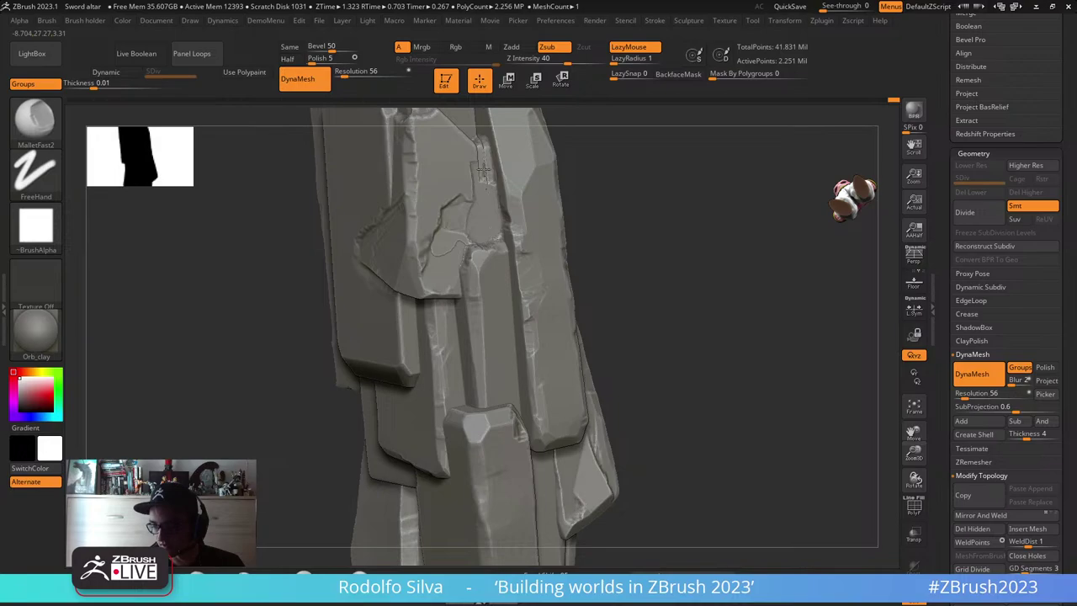
pyautogui.moveTo(572, 121); pyautogui.dragTo(675, 306)
pyautogui.press('s')
pyautogui.moveTo(561, 292); pyautogui.dragTo(555, 292)
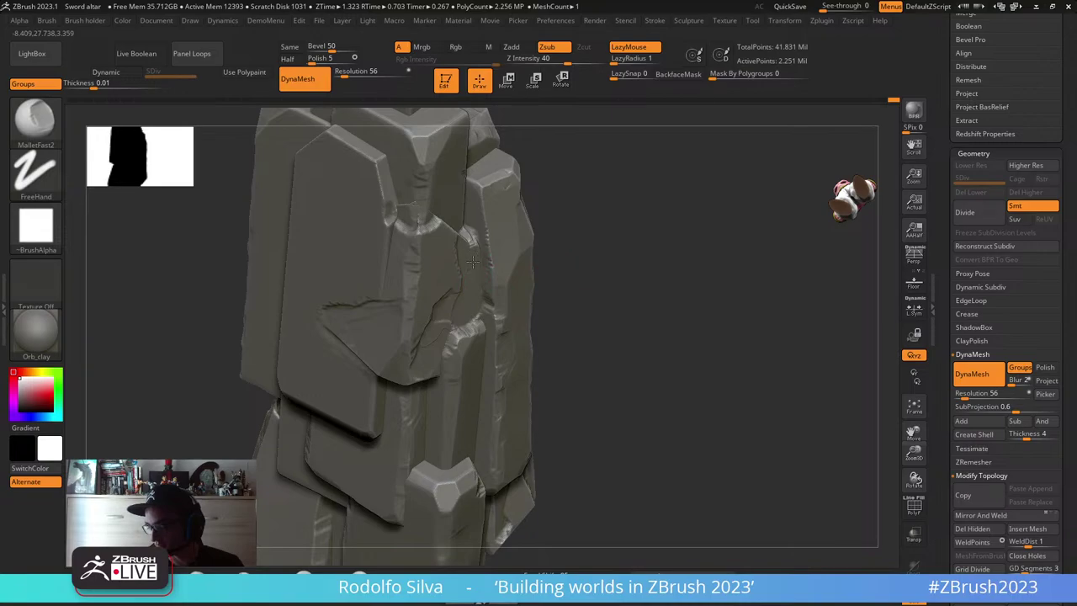
pyautogui.moveTo(581, 286)
pyautogui.mouseDown()
pyautogui.moveTo(679, 271)
pyautogui.moveTo(661, 224)
pyautogui.mouseUp()
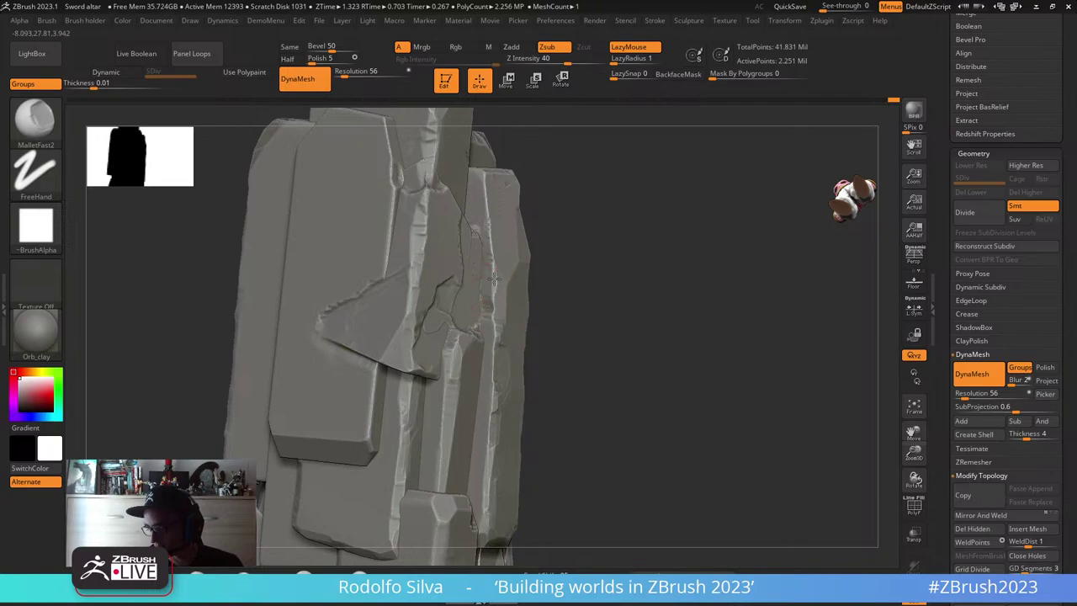
pyautogui.moveTo(487, 232); pyautogui.dragTo(488, 213)
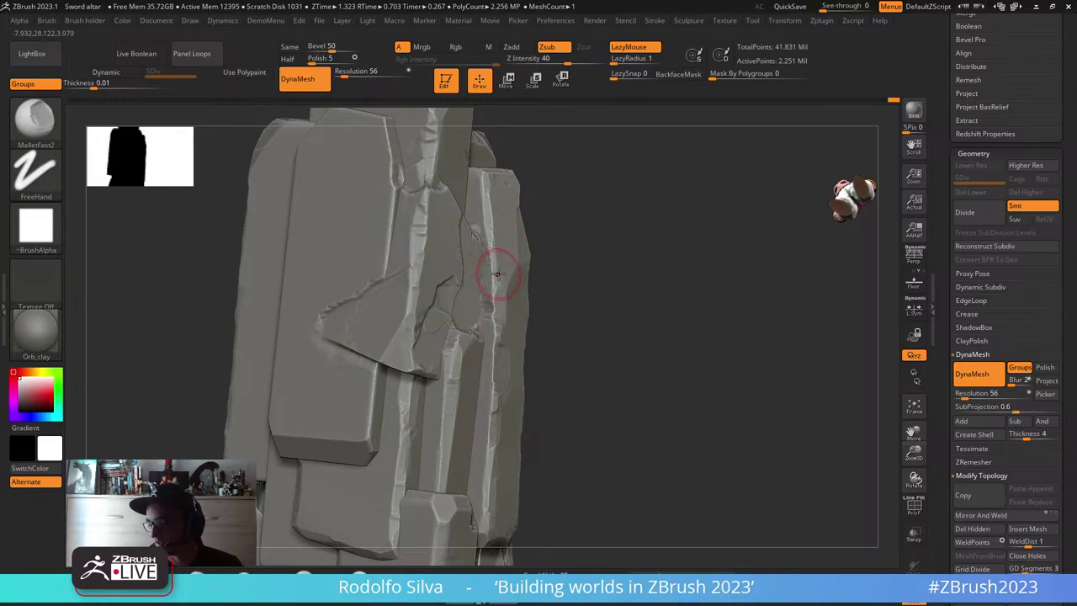
pyautogui.moveTo(493, 326); pyautogui.dragTo(492, 387)
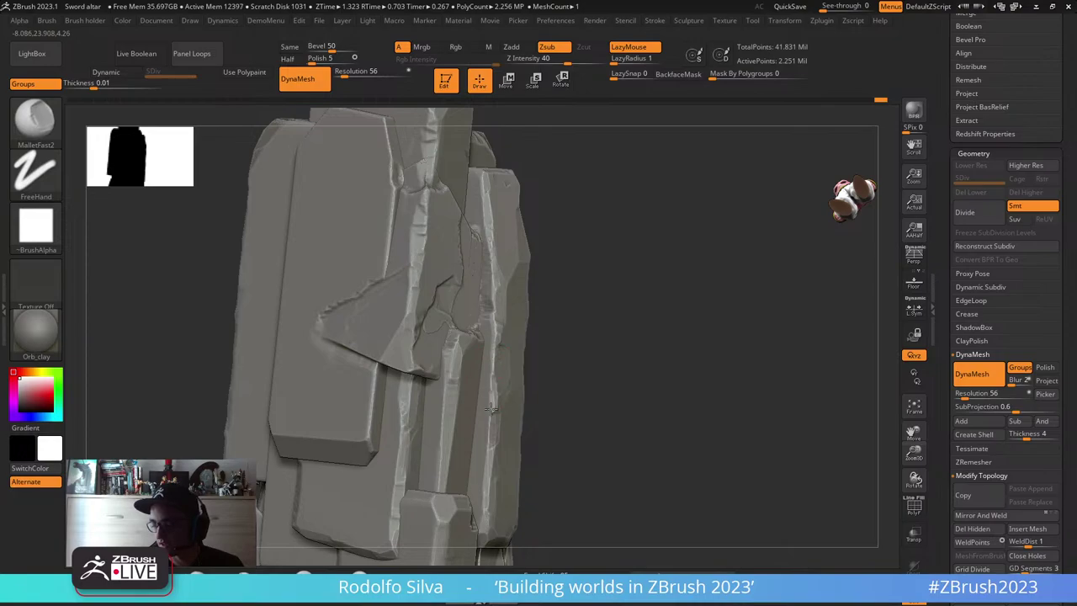
pyautogui.moveTo(485, 476); pyautogui.dragTo(490, 468)
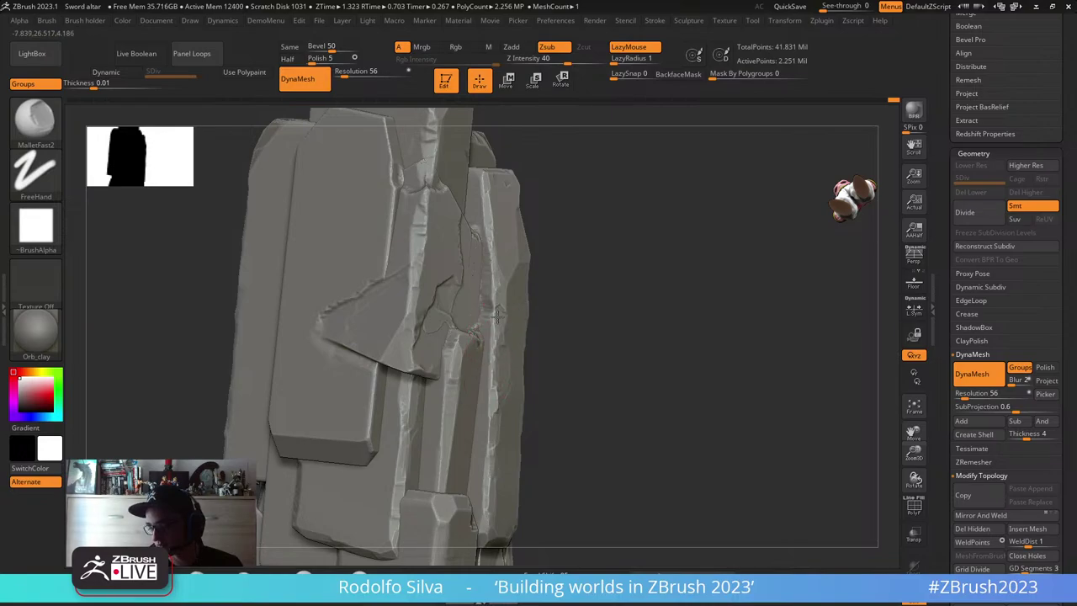
pyautogui.moveTo(497, 317); pyautogui.dragTo(493, 288)
# - Isolate the clean long slab whose end sits just below the tallest slab
pyautogui.moveTo(632, 276)
pyautogui.mouseDown()
pyautogui.moveTo(649, 353)
pyautogui.moveTo(663, 358)
pyautogui.moveTo(663, 309)
pyautogui.moveTo(678, 319)
pyautogui.moveTo(666, 327)
pyautogui.mouseUp()
pyautogui.moveTo(729, 300); pyautogui.dragTo(721, 373)
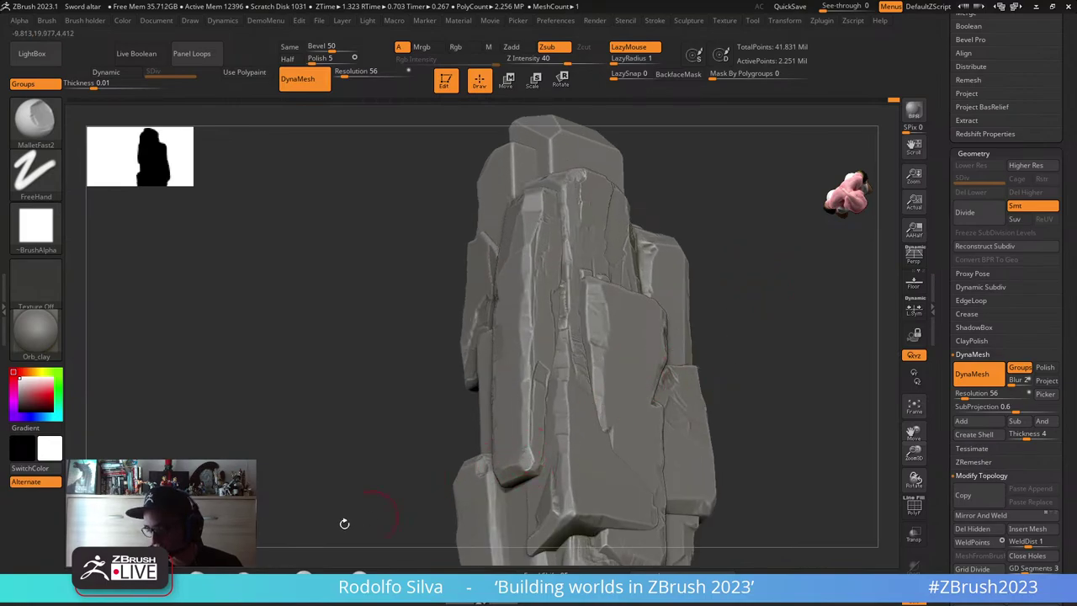
pyautogui.moveTo(344, 523); pyautogui.dragTo(670, 357)
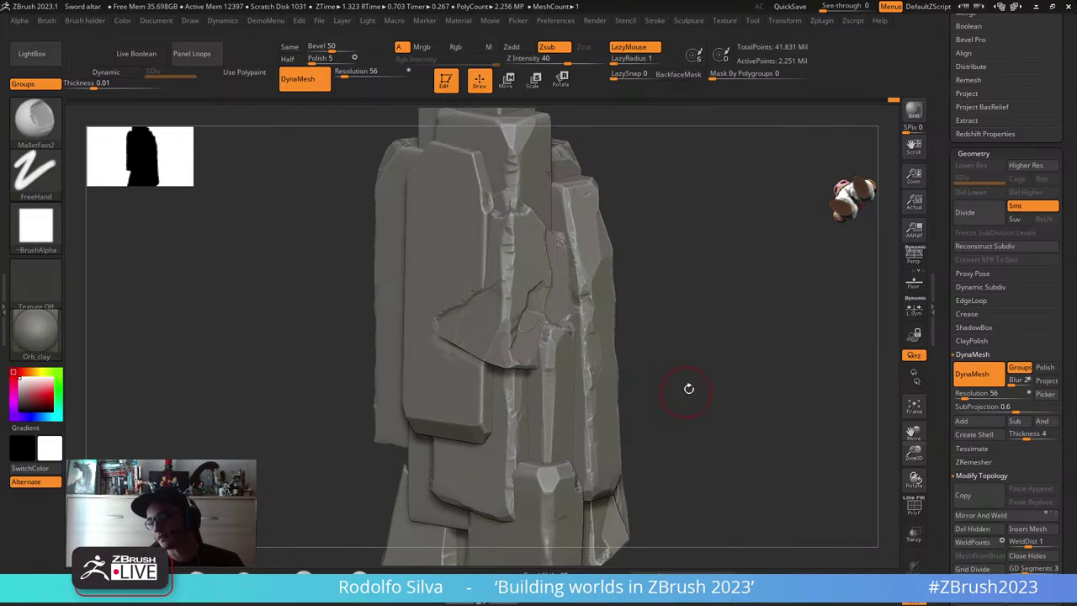
pyautogui.moveTo(688, 387); pyautogui.dragTo(659, 350)
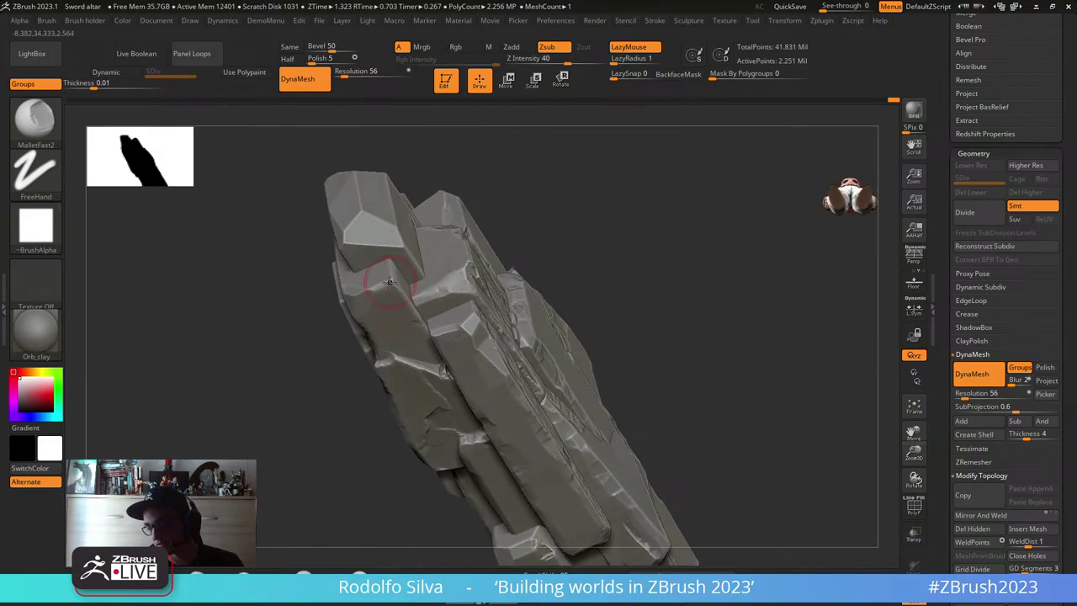
pyautogui.moveTo(625, 269); pyautogui.dragTo(601, 286)
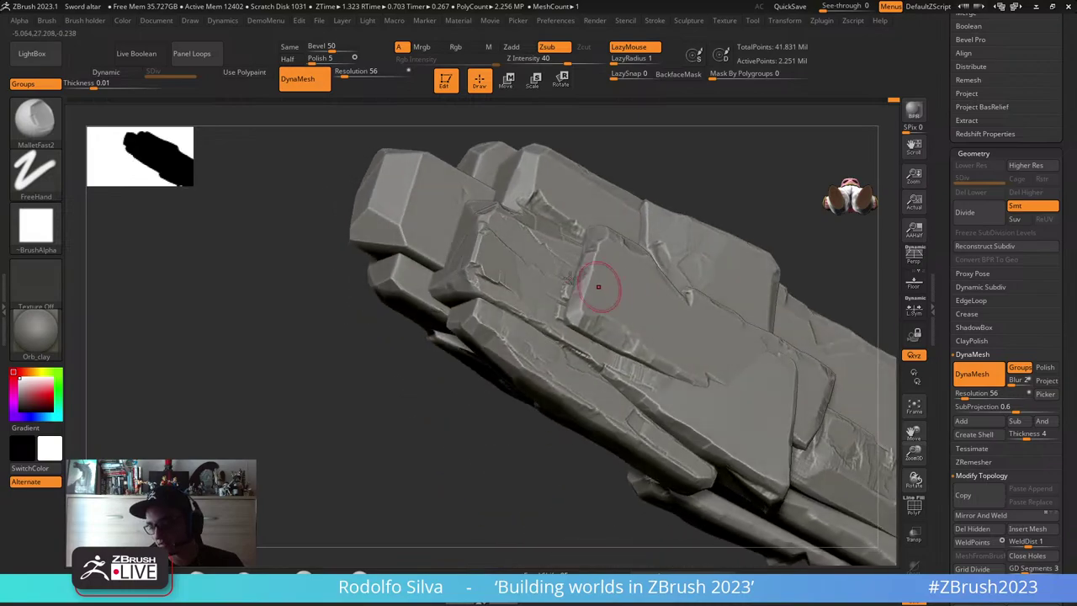
pyautogui.moveTo(332, 336); pyautogui.dragTo(402, 301)
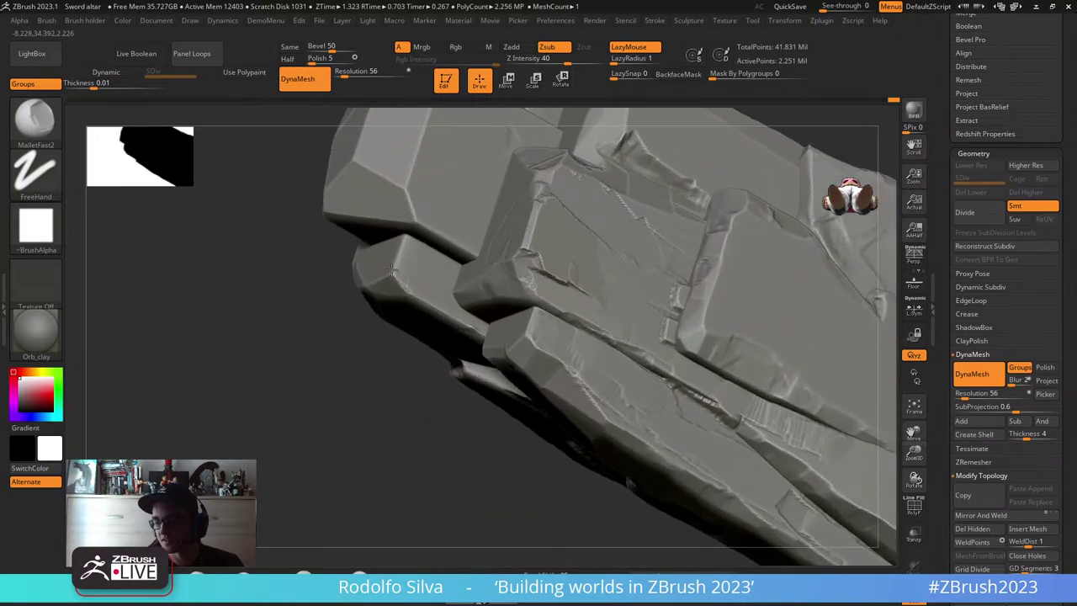
pyautogui.keyDown('alt'); pyautogui.click(393, 266); pyautogui.keyUp('alt')
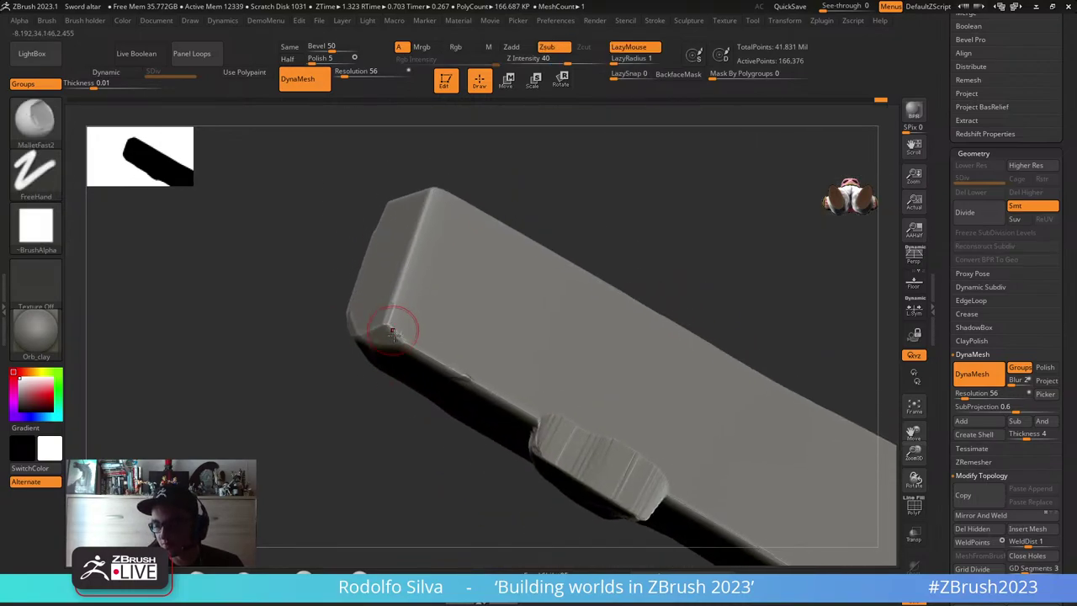
# - Enlarge the MalletFast2 brush and chip the isolated slab's end corner, end edge and adjoining side edge
pyautogui.press('s')
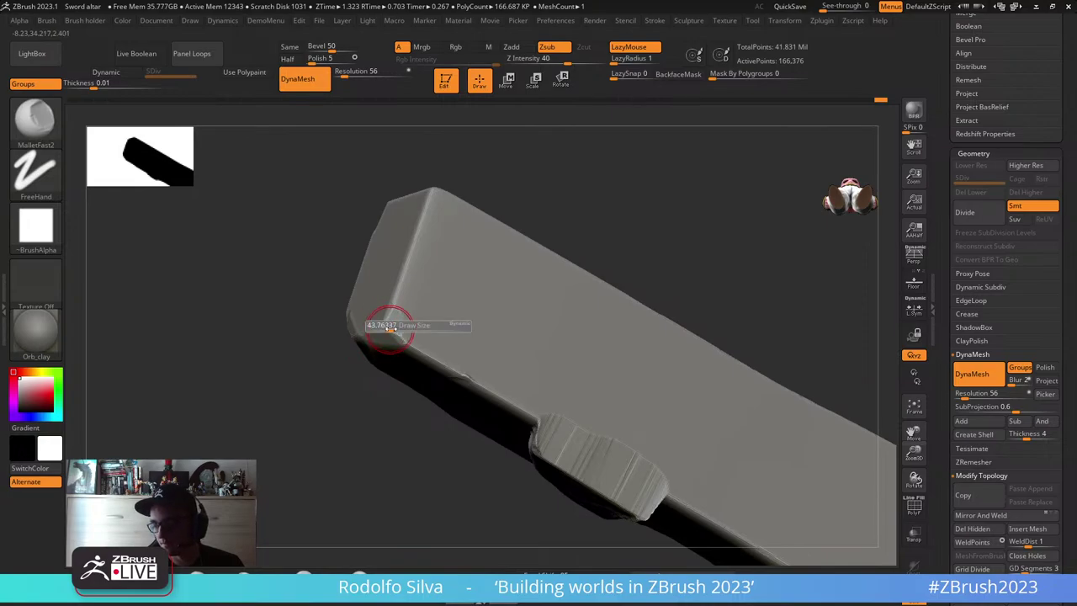
pyautogui.moveTo(385, 324); pyautogui.dragTo(392, 324)
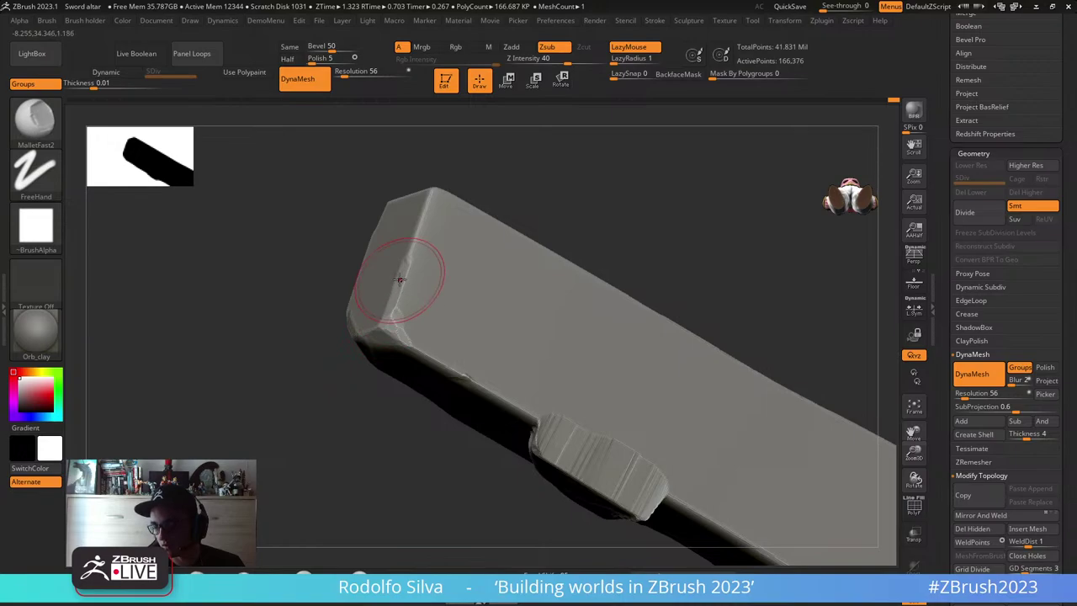
pyautogui.moveTo(389, 281); pyautogui.dragTo(438, 190)
pyautogui.moveTo(414, 263); pyautogui.dragTo(385, 327)
pyautogui.moveTo(288, 428); pyautogui.dragTo(337, 338)
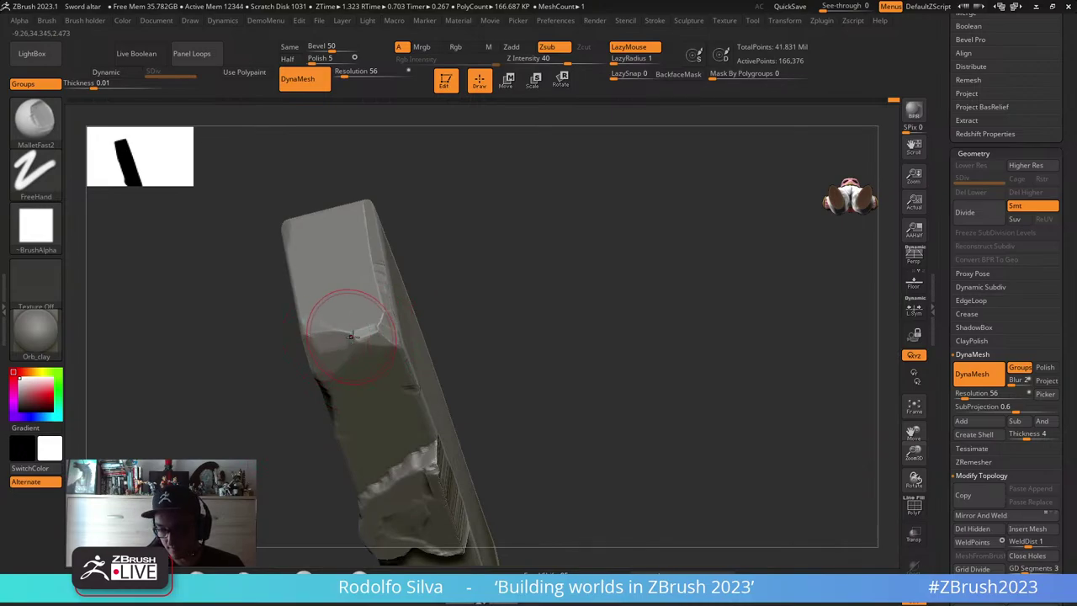
pyautogui.moveTo(519, 336); pyautogui.dragTo(473, 308)
pyautogui.moveTo(406, 356); pyautogui.dragTo(403, 356)
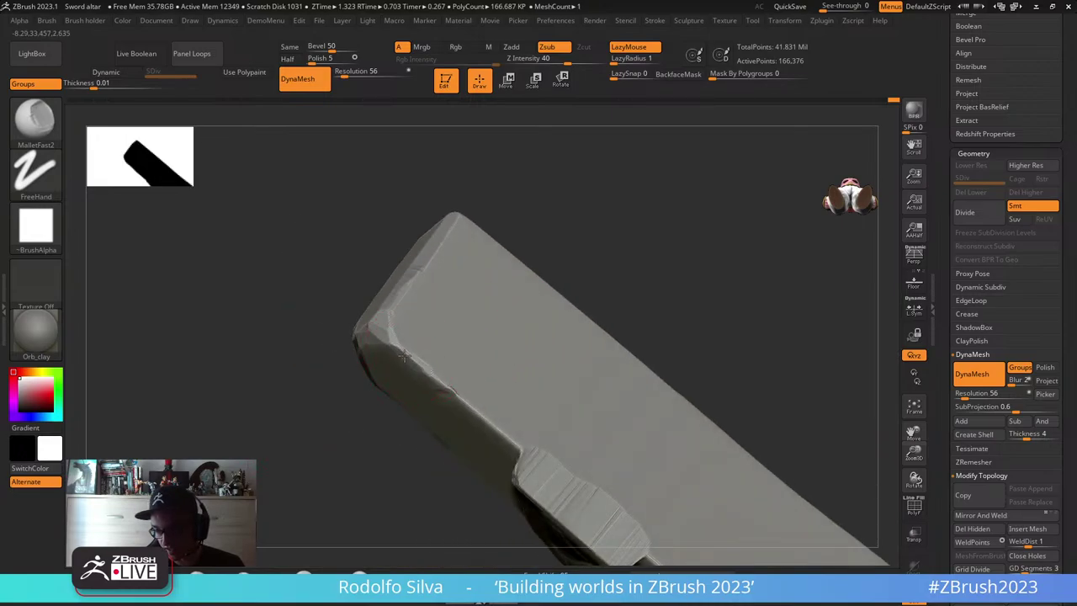
pyautogui.moveTo(441, 392)
pyautogui.mouseDown()
pyautogui.moveTo(502, 432)
pyautogui.moveTo(477, 417)
pyautogui.mouseUp()
# - Chip the end edges and the long edge on the isolated slab's opposite face
pyautogui.moveTo(294, 441)
pyautogui.mouseDown()
pyautogui.moveTo(499, 379)
pyautogui.moveTo(504, 315)
pyautogui.moveTo(417, 277)
pyautogui.mouseUp()
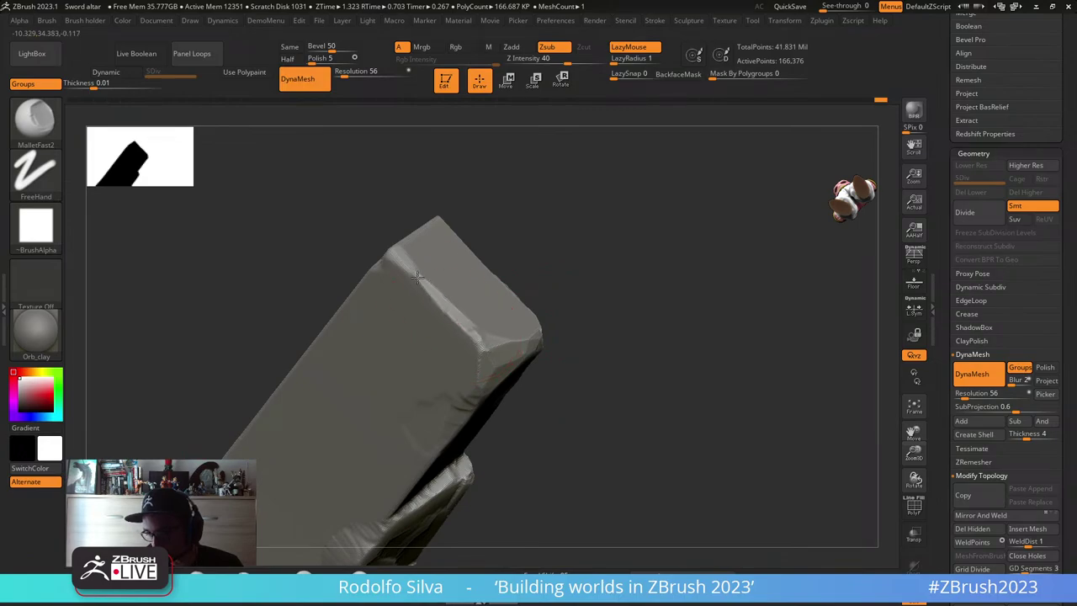
pyautogui.moveTo(308, 284)
pyautogui.mouseDown()
pyautogui.moveTo(391, 268)
pyautogui.moveTo(337, 276)
pyautogui.moveTo(192, 352)
pyautogui.mouseUp()
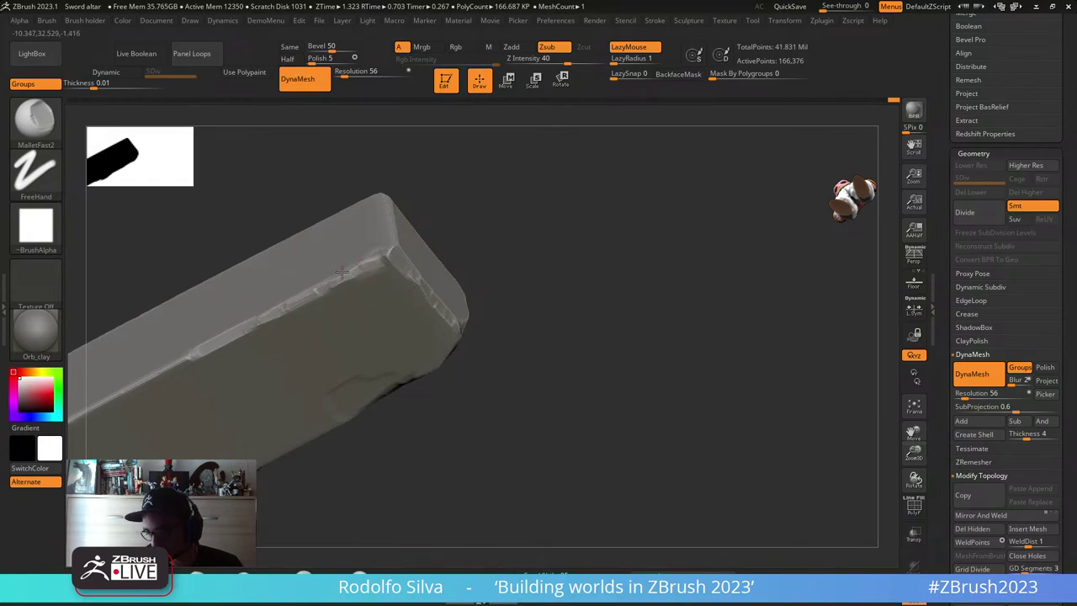
pyautogui.moveTo(341, 272); pyautogui.dragTo(380, 254)
pyautogui.moveTo(534, 244); pyautogui.dragTo(510, 290)
pyautogui.moveTo(393, 241); pyautogui.dragTo(397, 195)
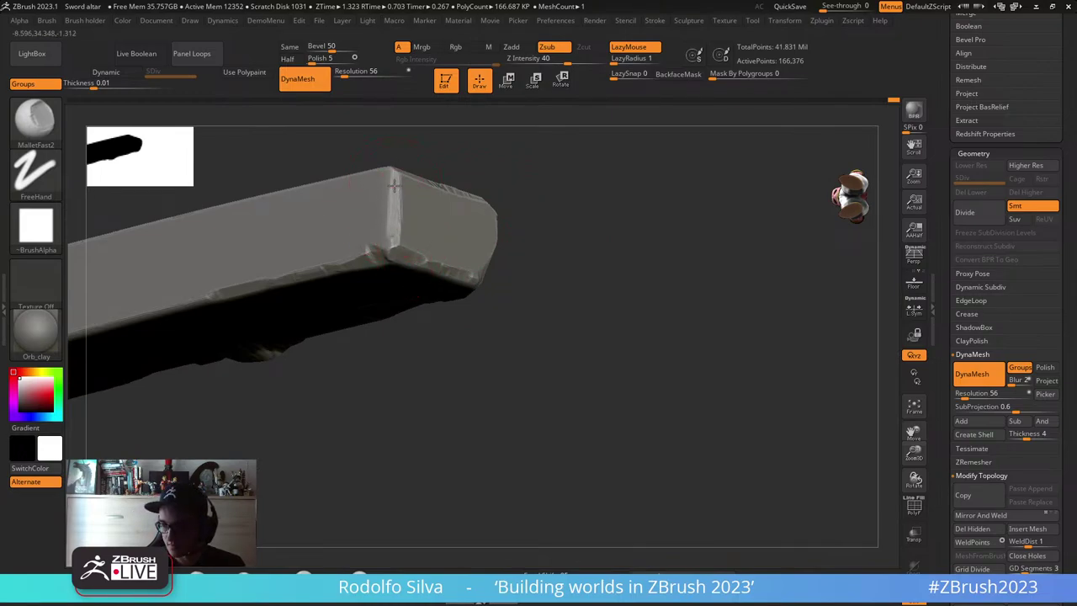
# - Chip the isolated slab's remaining end corner and full-length side edge, and show all slabs again
pyautogui.moveTo(557, 250); pyautogui.dragTo(624, 443, button='right')
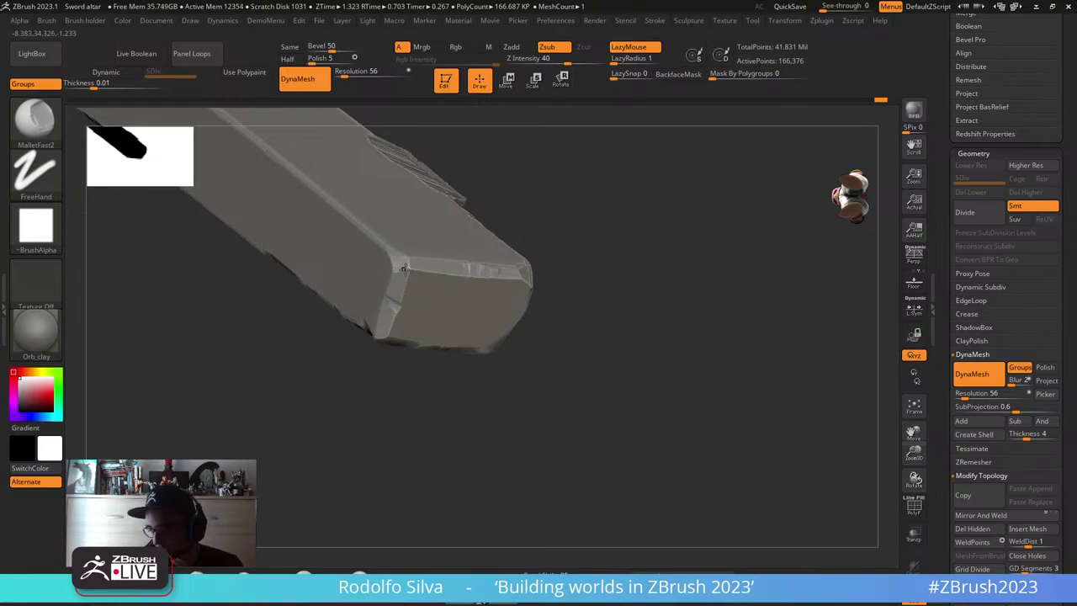
pyautogui.moveTo(411, 281)
pyautogui.mouseDown(button='right')
pyautogui.moveTo(243, 440)
pyautogui.moveTo(312, 361)
pyautogui.mouseUp(button='right')
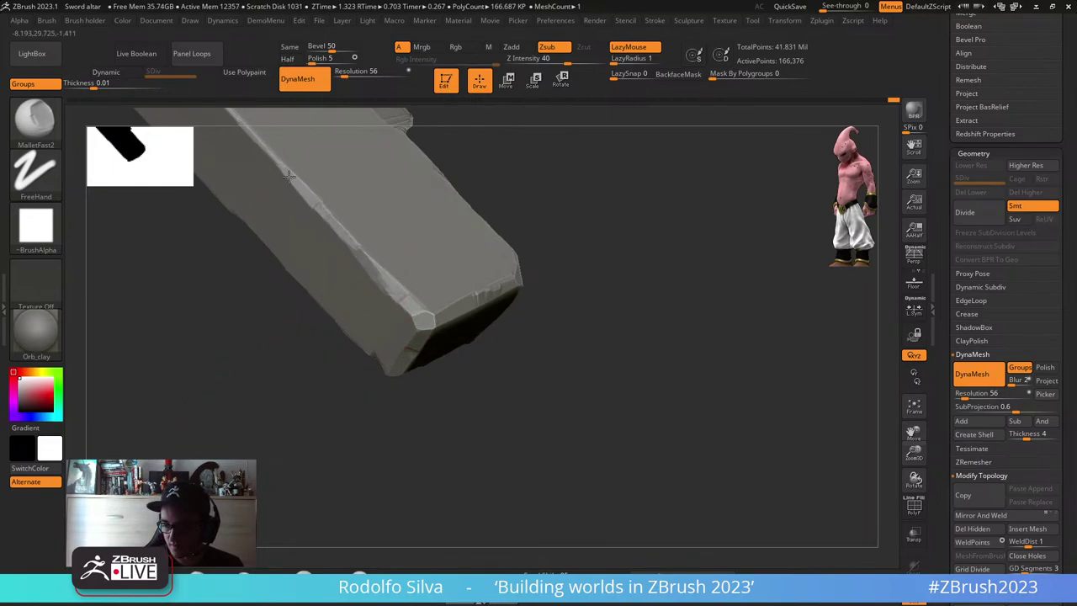
pyautogui.keyDown('alt'); pyautogui.moveTo(241, 343); pyautogui.dragTo(325, 464); pyautogui.keyUp('alt')
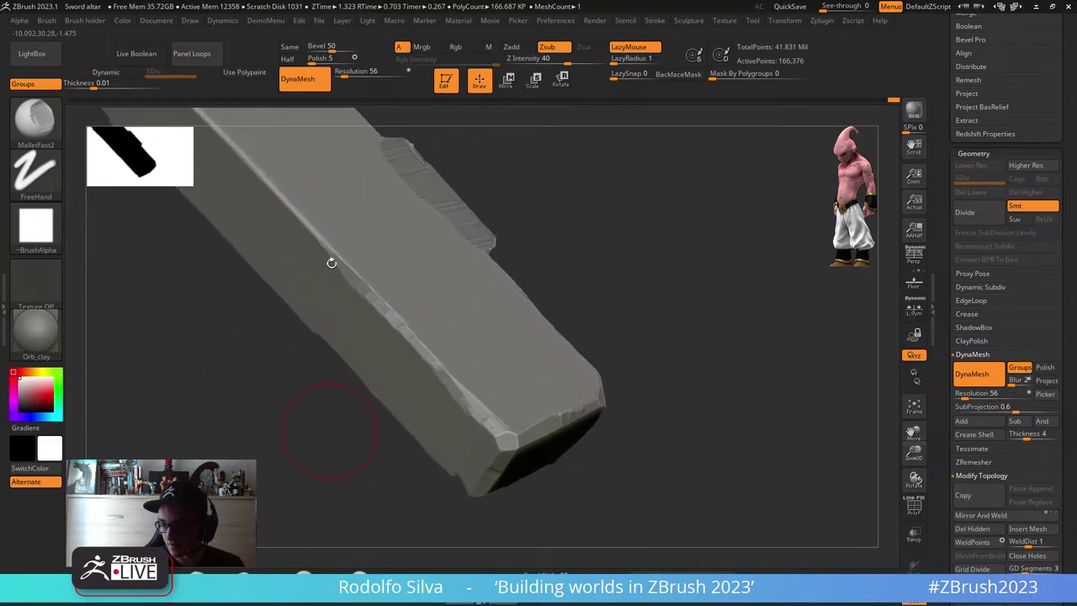
pyautogui.moveTo(328, 240); pyautogui.dragTo(312, 228)
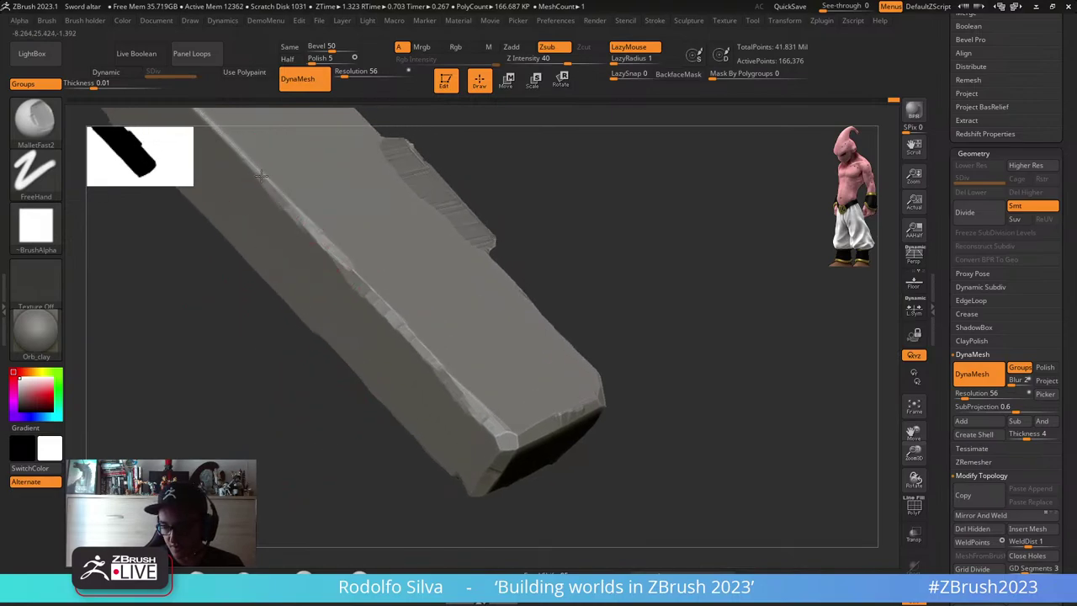
pyautogui.moveTo(243, 158); pyautogui.dragTo(212, 126)
pyautogui.moveTo(252, 353)
pyautogui.keyDown('alt'); pyautogui.mouseDown()
pyautogui.moveTo(266, 394)
pyautogui.moveTo(472, 364)
pyautogui.moveTo(506, 304)
pyautogui.moveTo(647, 290)
pyautogui.moveTo(288, 372)
pyautogui.mouseUp(); pyautogui.keyUp('alt')
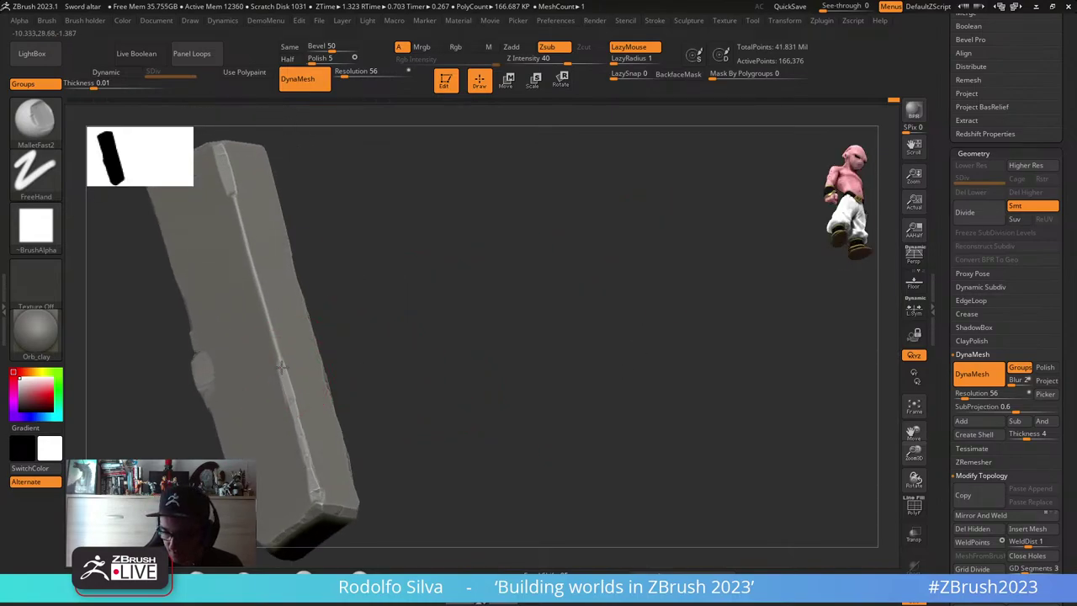
pyautogui.moveTo(273, 335); pyautogui.dragTo(240, 222)
pyautogui.moveTo(497, 344)
pyautogui.mouseDown()
pyautogui.moveTo(513, 361)
pyautogui.moveTo(574, 317)
pyautogui.mouseUp()
pyautogui.press('w')
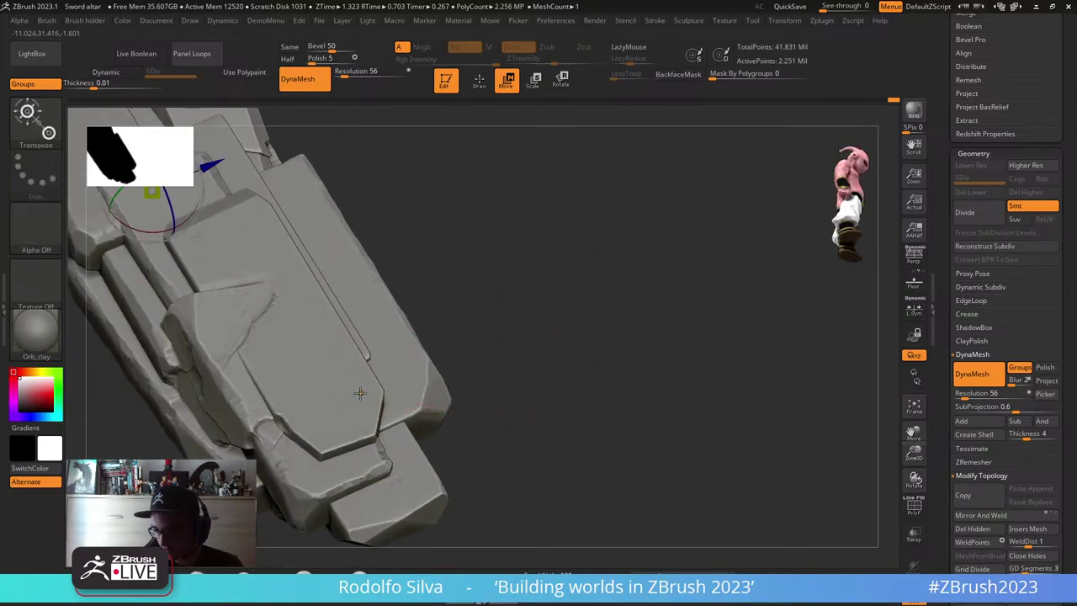
pyautogui.keyDown('ctrl'); pyautogui.click(360, 391); pyautogui.keyUp('ctrl')
pyautogui.press('q')
pyautogui.keyDown('ctrl'); pyautogui.moveTo(547, 390); pyautogui.dragTo(565, 421); pyautogui.keyUp('ctrl')
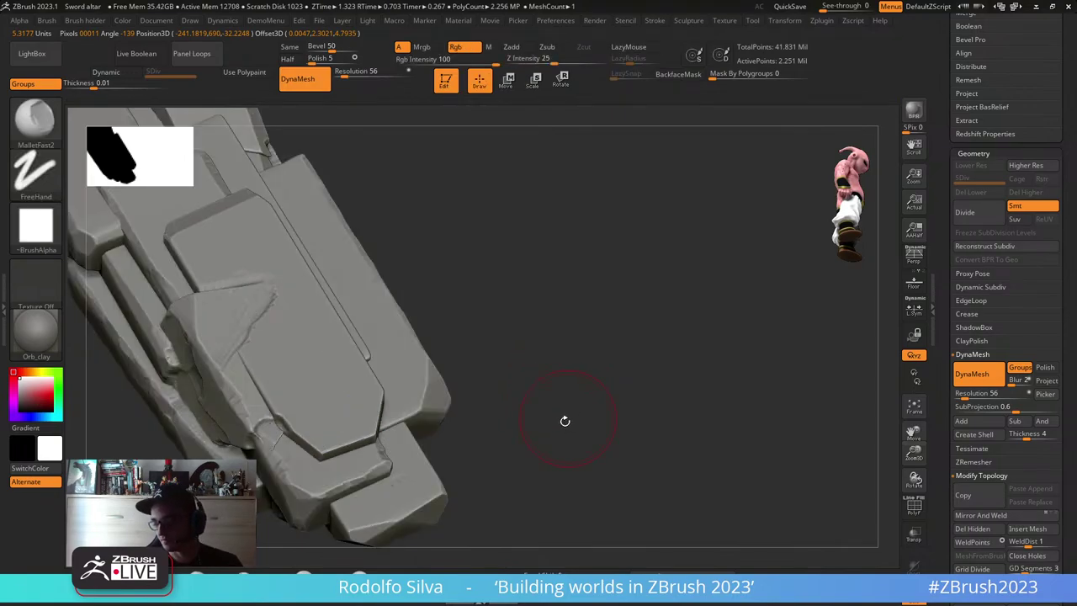
# - Mask every polygroup except the wide bevelled slab next to the triangular chunk and return to Draw mode
pyautogui.press('w')
pyautogui.keyDown('ctrl'); pyautogui.click(323, 393); pyautogui.keyUp('ctrl')
pyautogui.press('q')
pyautogui.moveTo(580, 363); pyautogui.dragTo(528, 404)
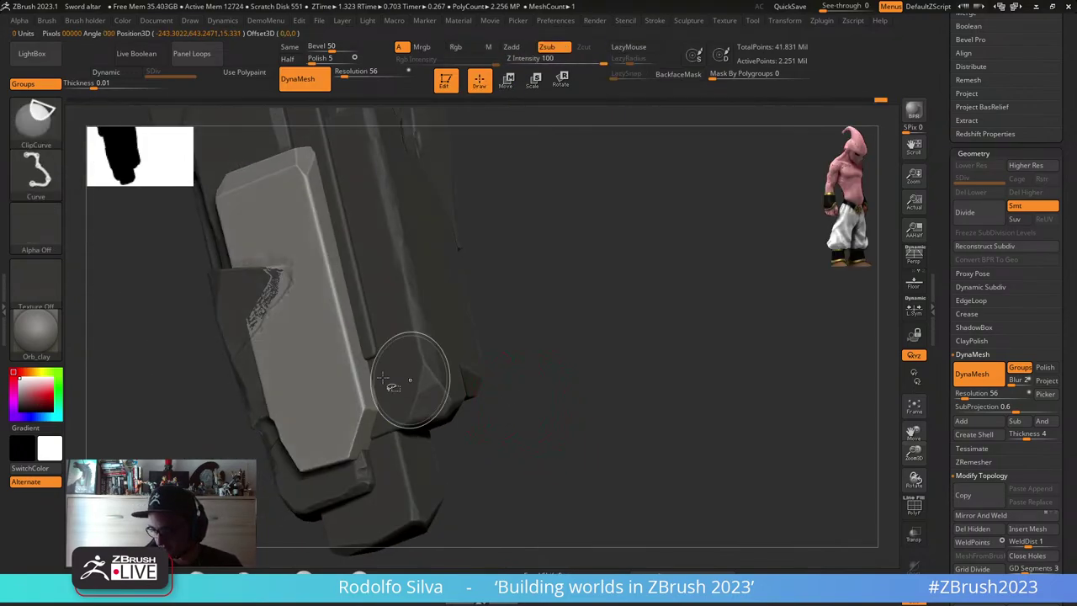
pyautogui.keyDown('ctrl'); pyautogui.moveTo(400, 384); pyautogui.dragTo(348, 381); pyautogui.keyUp('ctrl')
pyautogui.hotkey('ctrl', 'z')
# - Chip the long side edge of the unmasked bevelled slab up to its end corner with MalletFast2
pyautogui.keyDown('alt'); pyautogui.moveTo(562, 378); pyautogui.dragTo(596, 420); pyautogui.keyUp('alt')
pyautogui.moveTo(365, 421)
pyautogui.mouseDown()
pyautogui.moveTo(370, 404)
pyautogui.moveTo(304, 169)
pyautogui.mouseUp()
pyautogui.moveTo(301, 192); pyautogui.dragTo(361, 384, button='right')
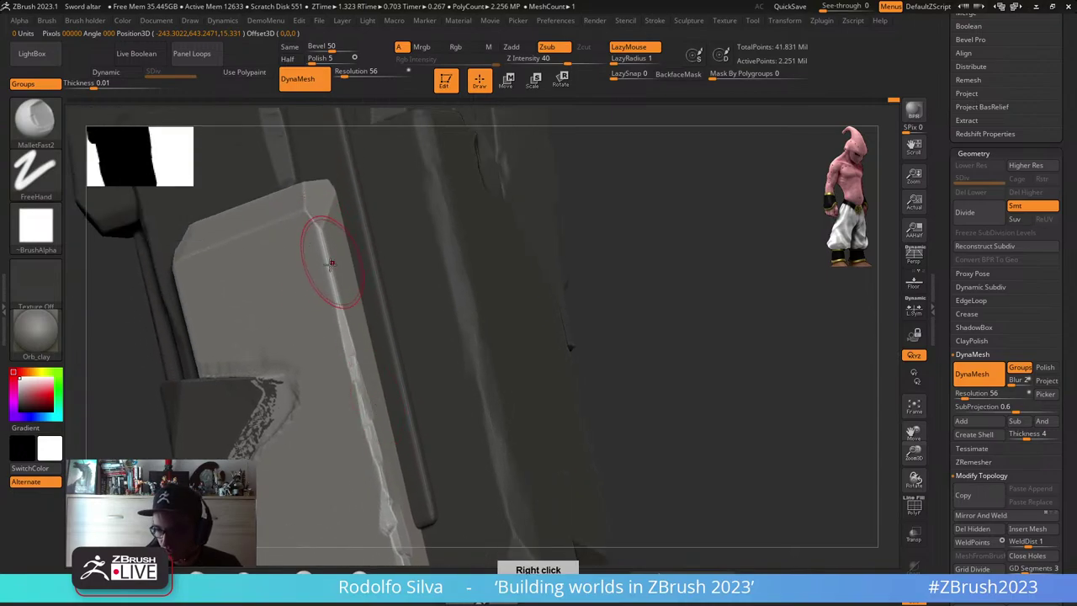
pyautogui.moveTo(321, 238)
pyautogui.mouseDown()
pyautogui.moveTo(335, 299)
pyautogui.moveTo(318, 221)
pyautogui.mouseUp()
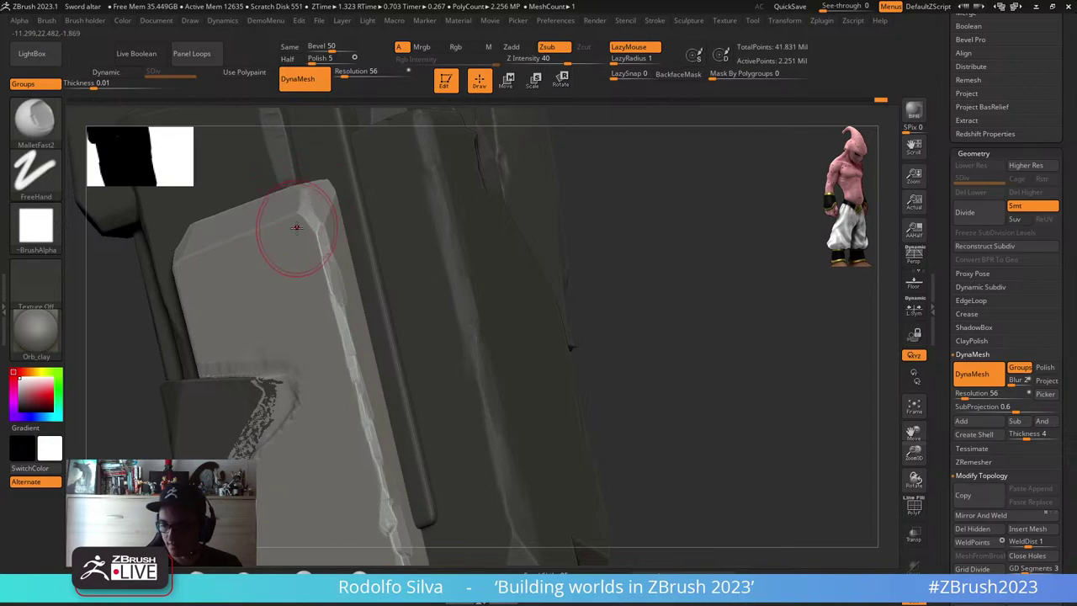
# - Chip the bevelled end face, end edge and adjacent corners of the unmasked slab with MalletFast2
pyautogui.moveTo(288, 241); pyautogui.dragTo(281, 217, button='right')
pyautogui.moveTo(260, 222); pyautogui.dragTo(163, 262)
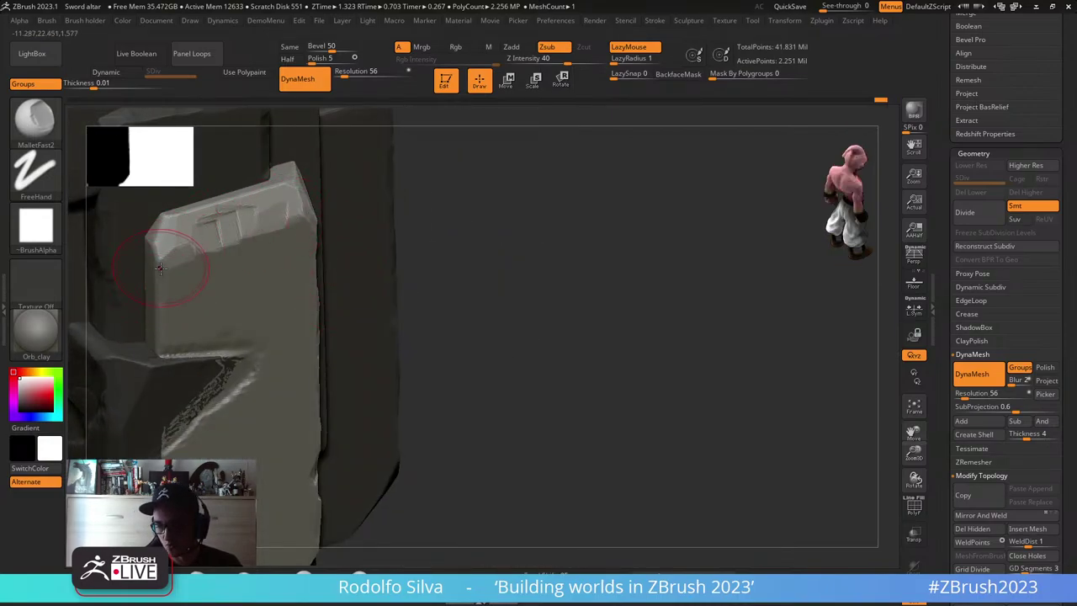
pyautogui.moveTo(193, 264)
pyautogui.mouseDown(button='right')
pyautogui.moveTo(488, 289)
pyautogui.moveTo(468, 286)
pyautogui.mouseUp(button='right')
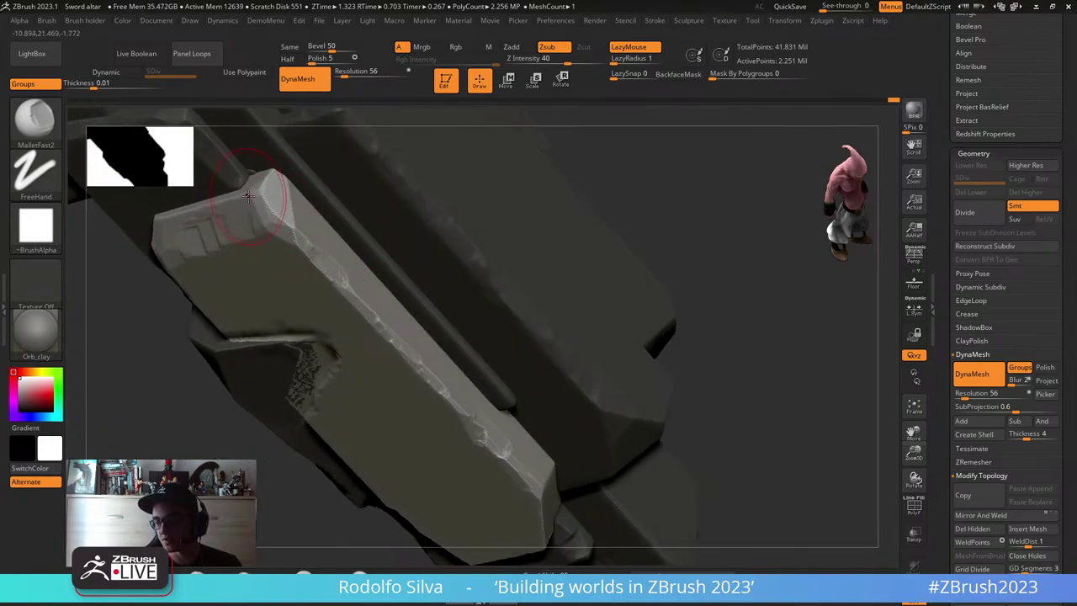
pyautogui.moveTo(244, 193); pyautogui.dragTo(286, 212, button='right')
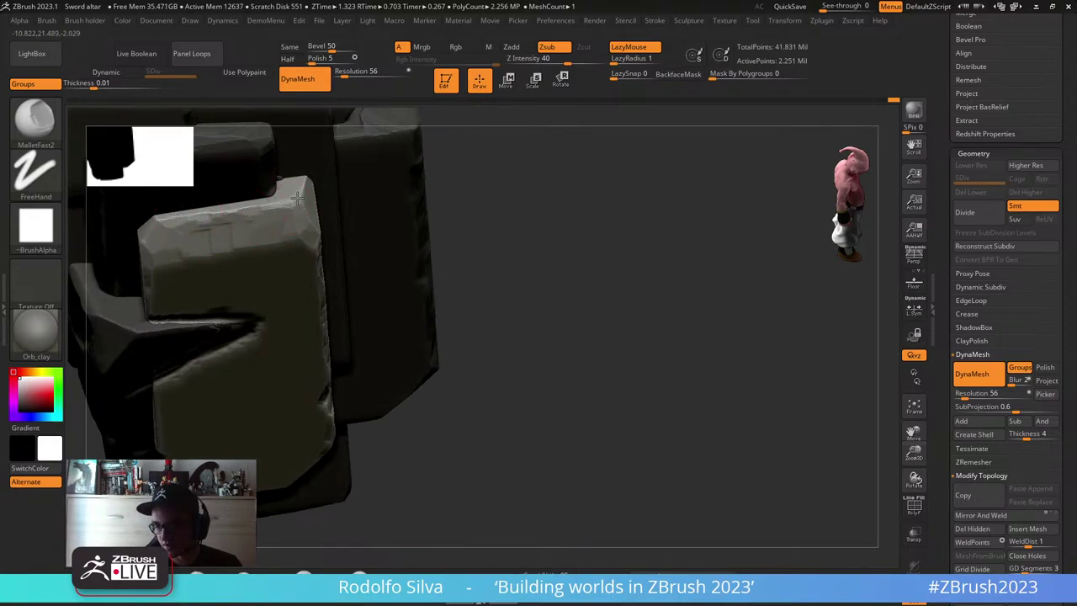
pyautogui.moveTo(569, 270)
pyautogui.mouseDown()
pyautogui.moveTo(530, 280)
pyautogui.moveTo(539, 272)
pyautogui.mouseUp()
pyautogui.moveTo(332, 216); pyautogui.dragTo(324, 189)
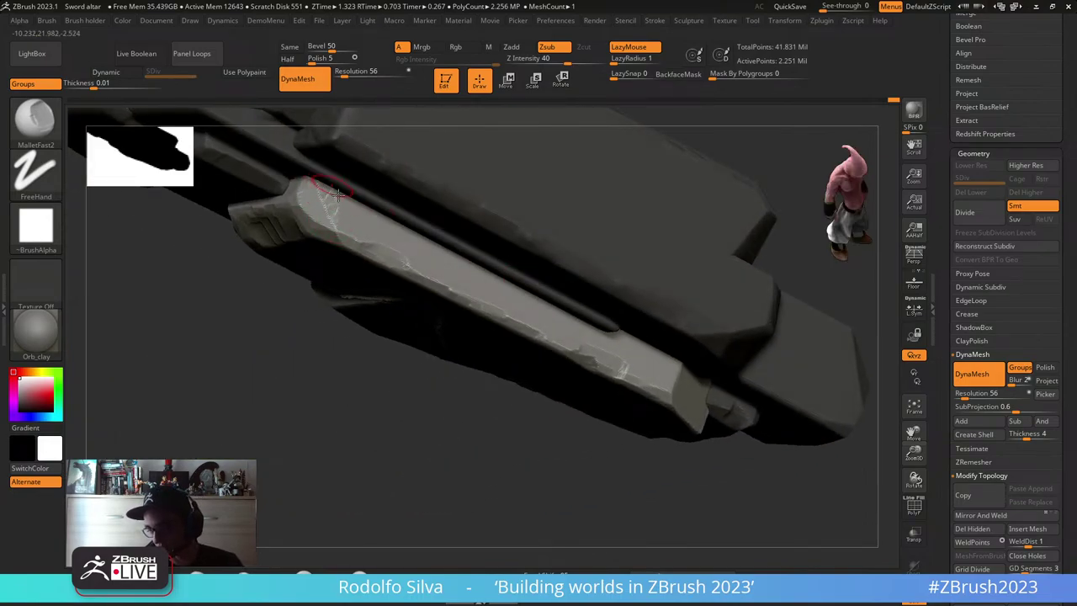
# - Clear the mask and carve a diagonal crack from the triangular chunk across the slab face to its far side edge
pyautogui.moveTo(306, 216)
pyautogui.mouseDown(button='right')
pyautogui.moveTo(594, 387)
pyautogui.moveTo(645, 307)
pyautogui.moveTo(643, 283)
pyautogui.moveTo(642, 324)
pyautogui.moveTo(620, 288)
pyautogui.mouseUp(button='right')
pyautogui.hotkey('ctrl', 'shift')
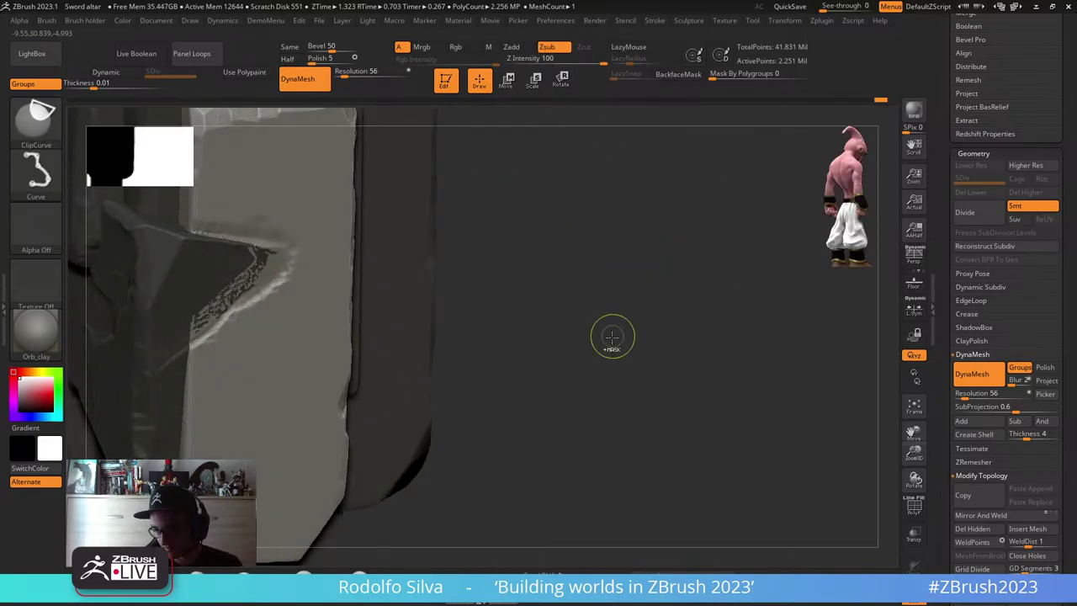
pyautogui.keyDown('ctrl'); pyautogui.moveTo(609, 335); pyautogui.dragTo(615, 350); pyautogui.keyUp('ctrl')
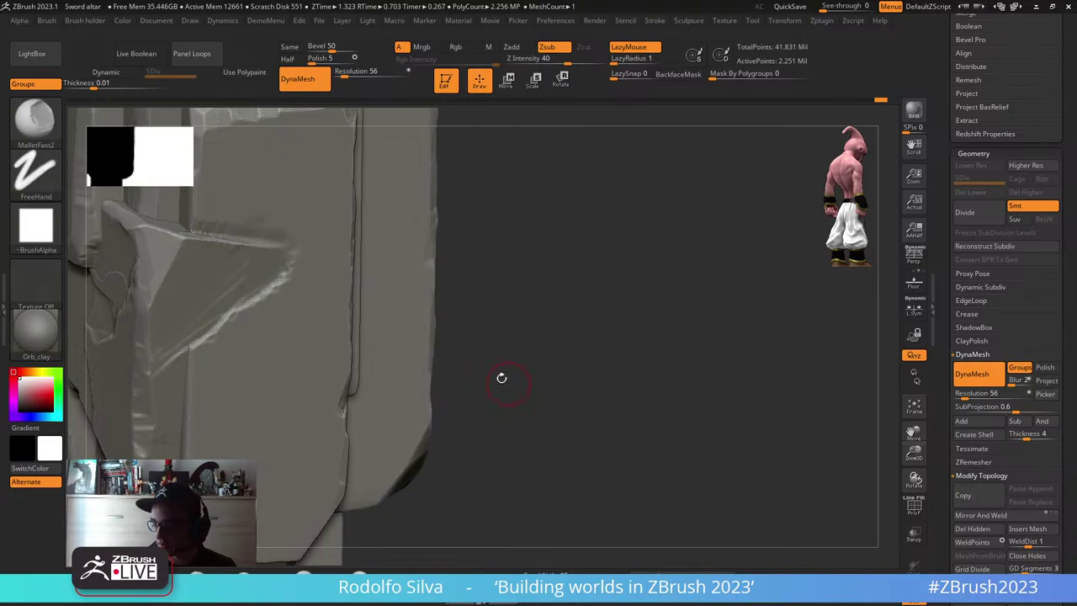
pyautogui.moveTo(573, 365)
pyautogui.mouseDown()
pyautogui.moveTo(718, 334)
pyautogui.moveTo(641, 320)
pyautogui.mouseUp()
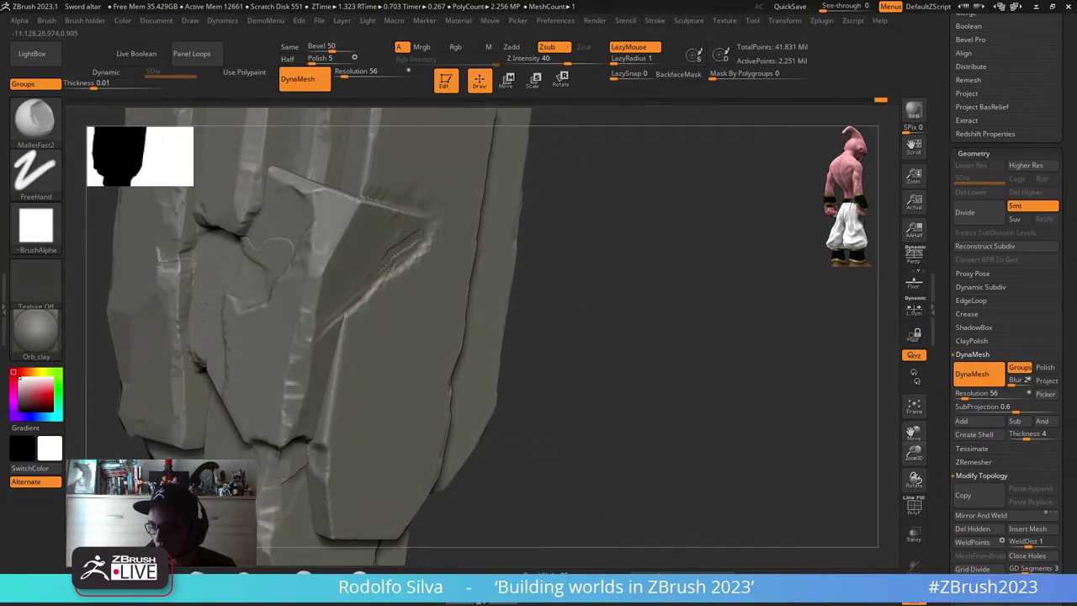
pyautogui.moveTo(424, 238)
pyautogui.mouseDown()
pyautogui.moveTo(470, 208)
pyautogui.moveTo(424, 227)
pyautogui.mouseUp()
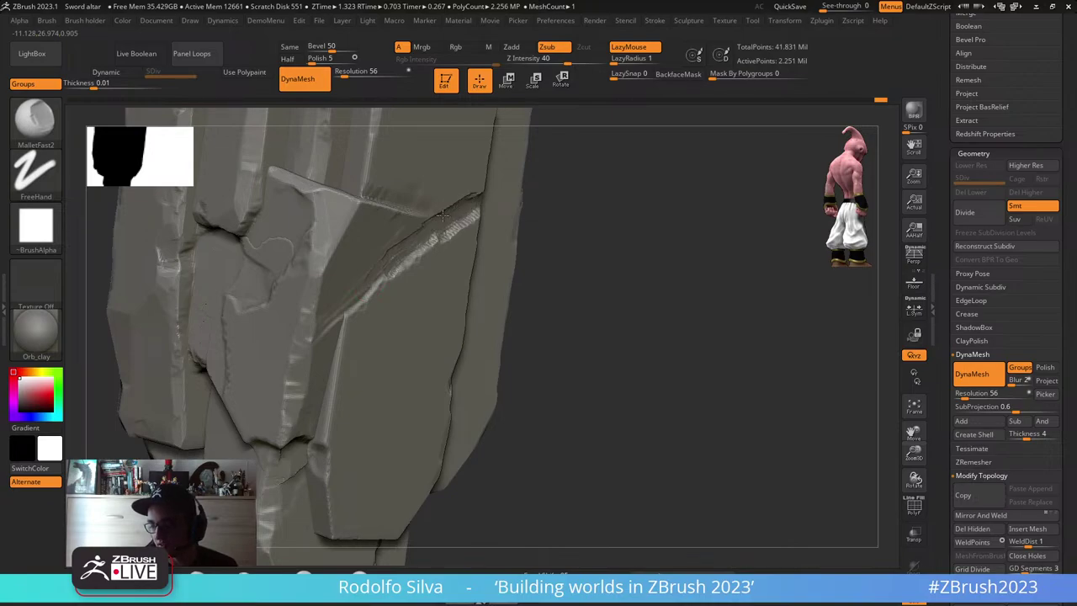
pyautogui.moveTo(471, 190)
pyautogui.mouseDown()
pyautogui.moveTo(446, 201)
pyautogui.moveTo(476, 180)
pyautogui.mouseUp()
# - Deepen the diagonal crack and roughen its lower lip with MalletFast2 strokes
pyautogui.moveTo(595, 230); pyautogui.dragTo(705, 229)
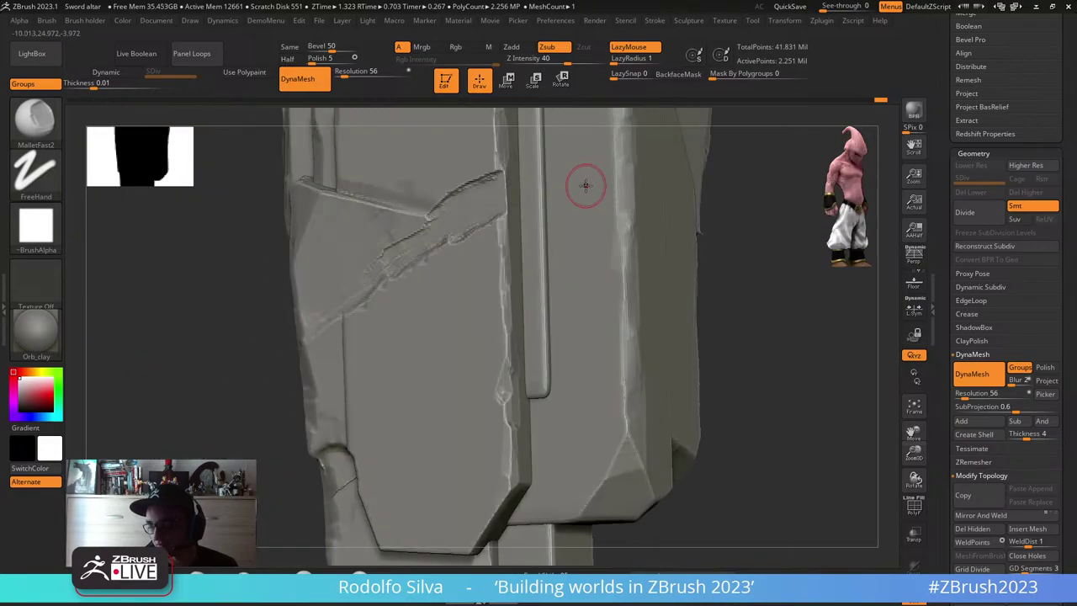
pyautogui.moveTo(407, 229); pyautogui.dragTo(417, 233)
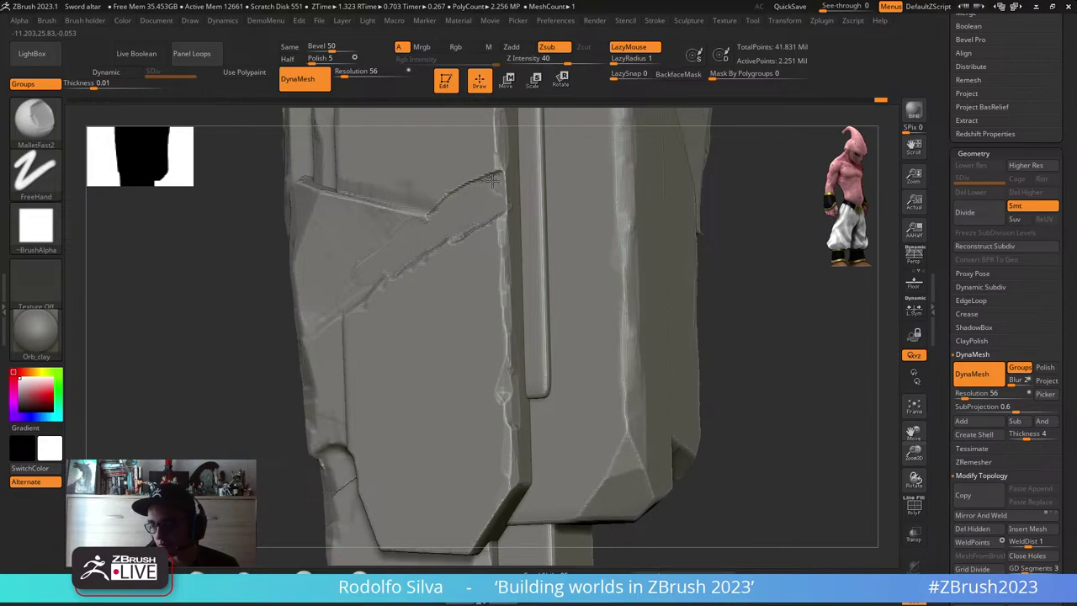
pyautogui.keyDown('alt'); pyautogui.moveTo(374, 290); pyautogui.dragTo(452, 387, button='right'); pyautogui.keyUp('alt')
pyautogui.moveTo(402, 306); pyautogui.dragTo(364, 289)
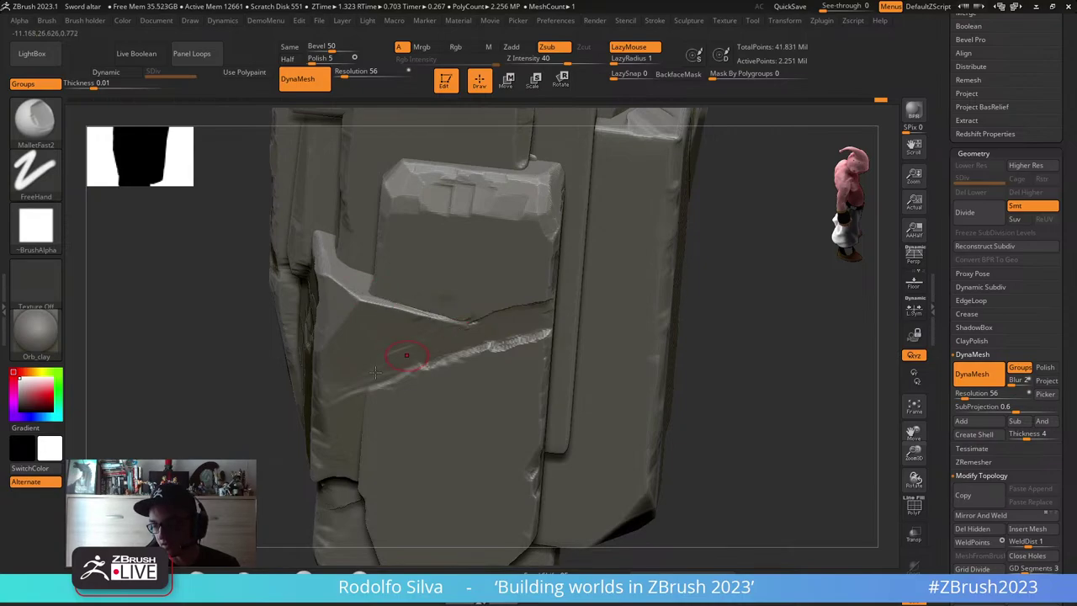
# - Mask every polygroup except the slab crossed by the diagonal crack, chip its edge beside the triangular chunk, and clear the mask
pyautogui.moveTo(396, 365); pyautogui.dragTo(403, 303, button='right')
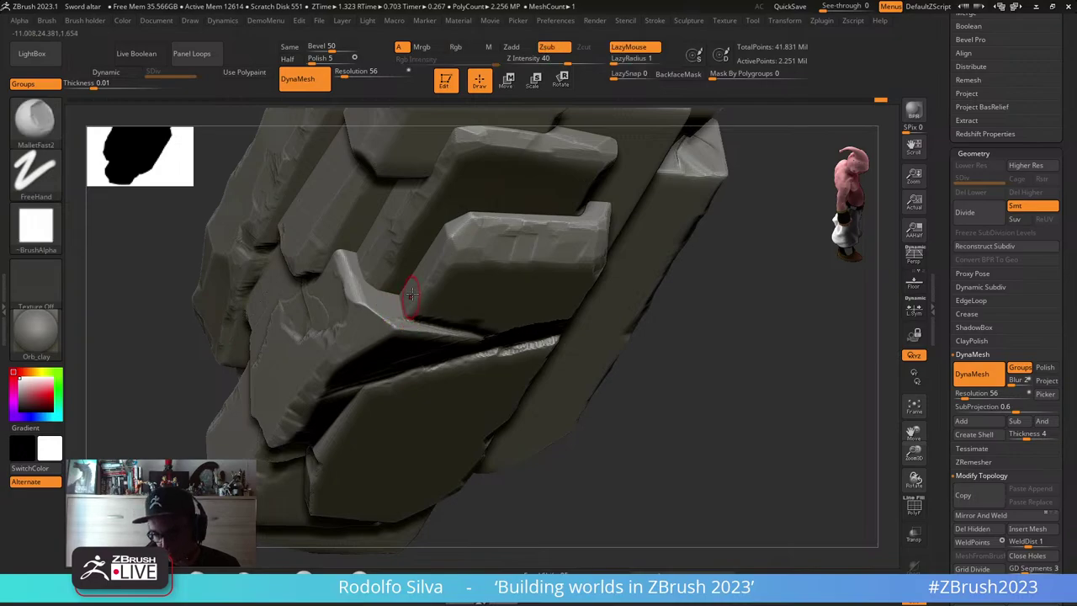
pyautogui.press('w')
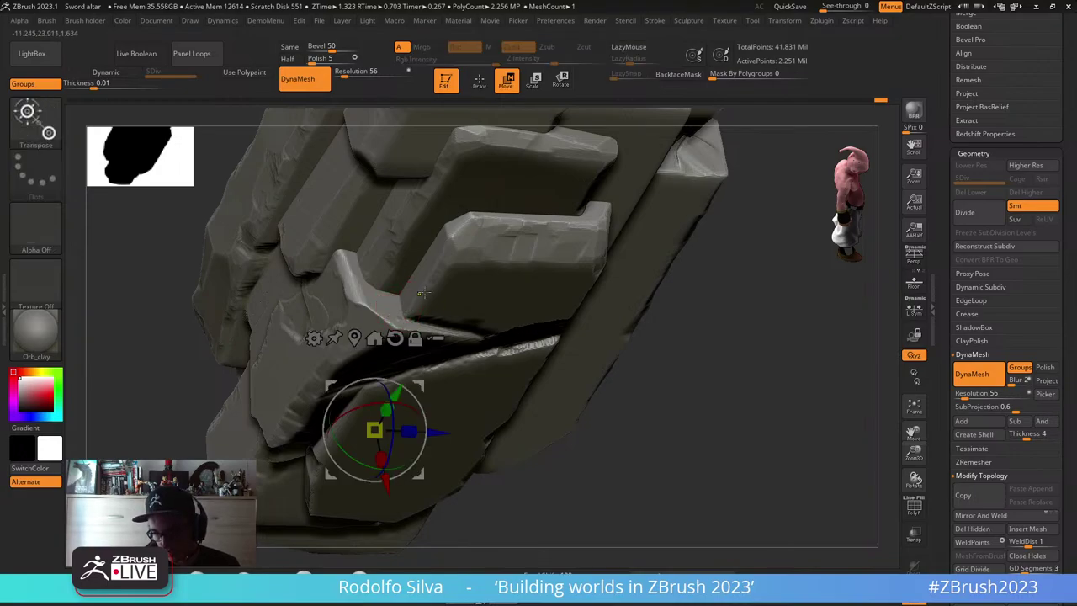
pyautogui.keyDown('ctrl'); pyautogui.click(423, 293); pyautogui.keyUp('ctrl')
pyautogui.press('q')
pyautogui.moveTo(473, 297)
pyautogui.mouseDown(button='right')
pyautogui.moveTo(464, 323)
pyautogui.moveTo(424, 303)
pyautogui.moveTo(392, 313)
pyautogui.moveTo(452, 282)
pyautogui.mouseUp(button='right')
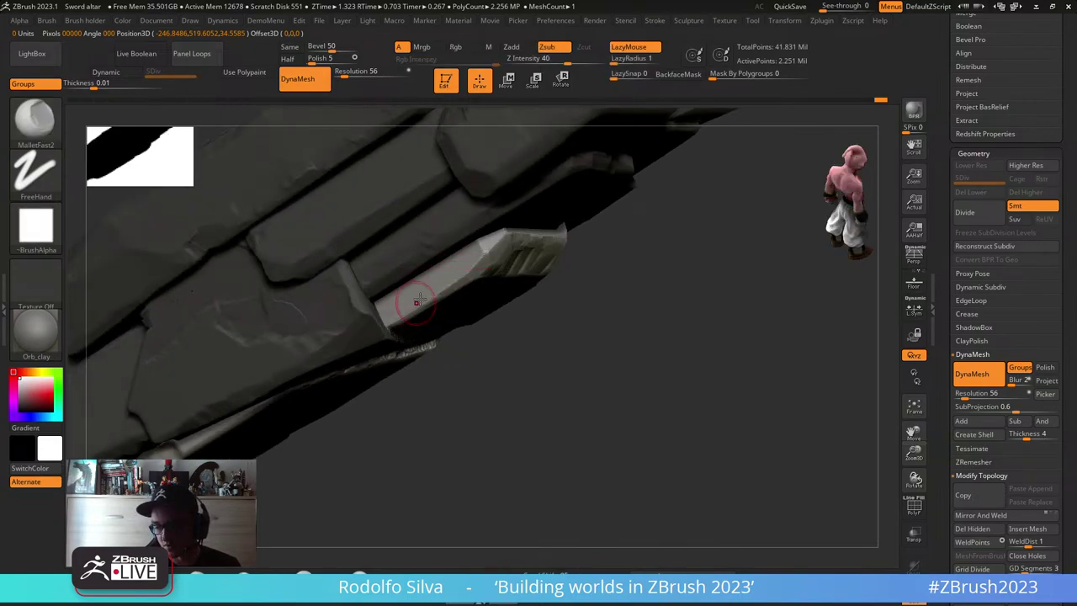
pyautogui.moveTo(460, 329)
pyautogui.mouseDown(button='right')
pyautogui.moveTo(555, 238)
pyautogui.moveTo(586, 315)
pyautogui.moveTo(584, 348)
pyautogui.moveTo(595, 336)
pyautogui.moveTo(644, 344)
pyautogui.mouseUp(button='right')
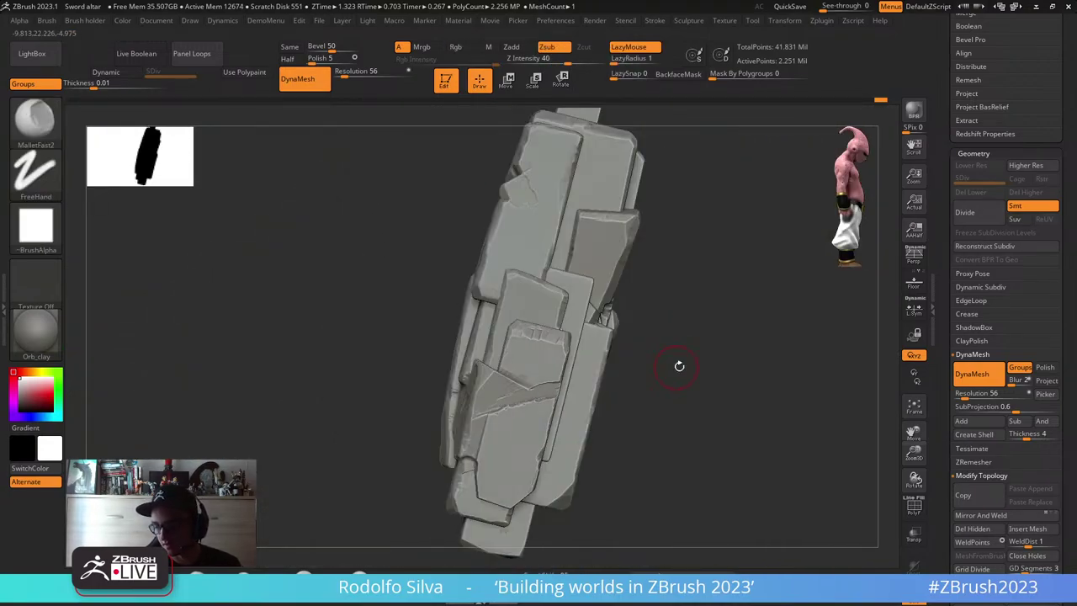
# - Adjust the draw size and chip the cracked slab's bevelled end edge and adjoining corners with MalletFast2
pyautogui.moveTo(694, 378)
pyautogui.mouseDown(button='right')
pyautogui.moveTo(692, 325)
pyautogui.moveTo(667, 384)
pyautogui.mouseUp(button='right')
pyautogui.press('s')
pyautogui.moveTo(412, 399); pyautogui.dragTo(423, 400)
pyautogui.keyDown('ctrl'); pyautogui.moveTo(423, 400); pyautogui.dragTo(423, 381, button='right'); pyautogui.keyUp('ctrl')
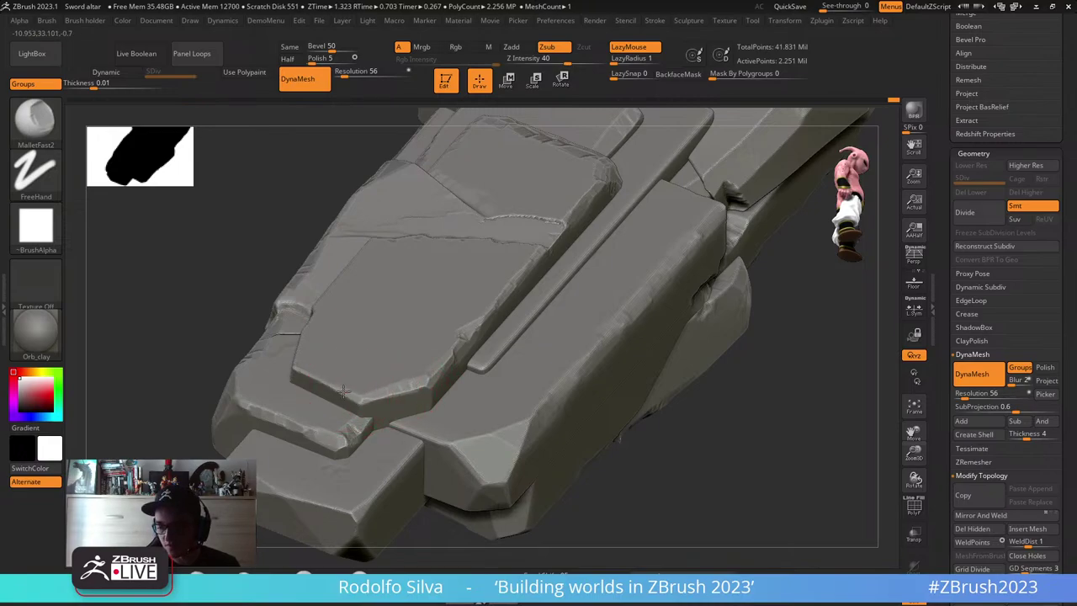
pyautogui.moveTo(325, 385); pyautogui.dragTo(311, 376)
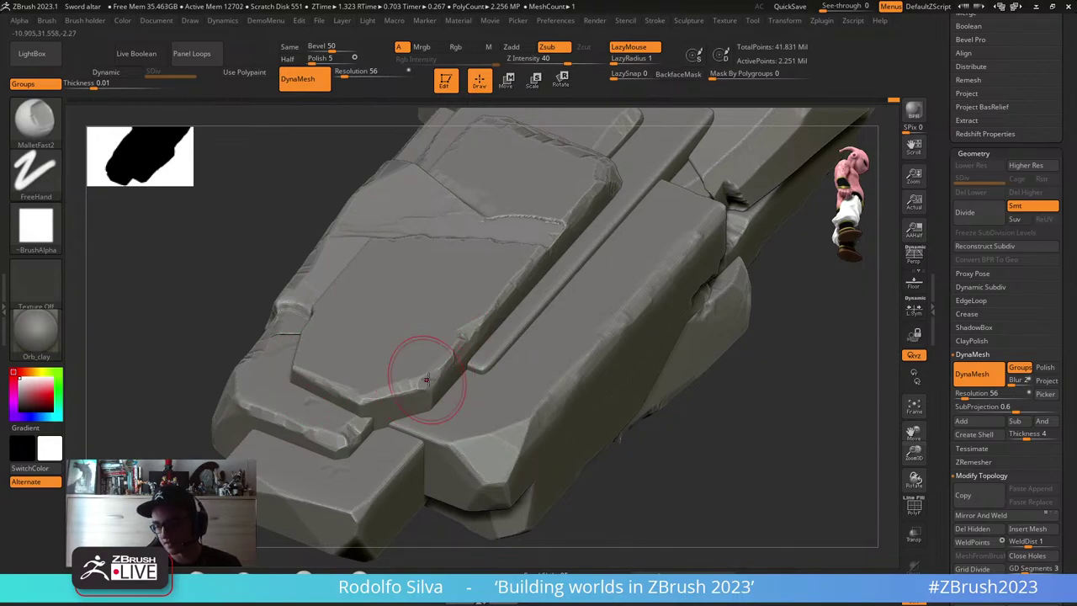
pyautogui.moveTo(447, 358)
pyautogui.mouseDown()
pyautogui.moveTo(444, 337)
pyautogui.moveTo(487, 310)
pyautogui.mouseUp()
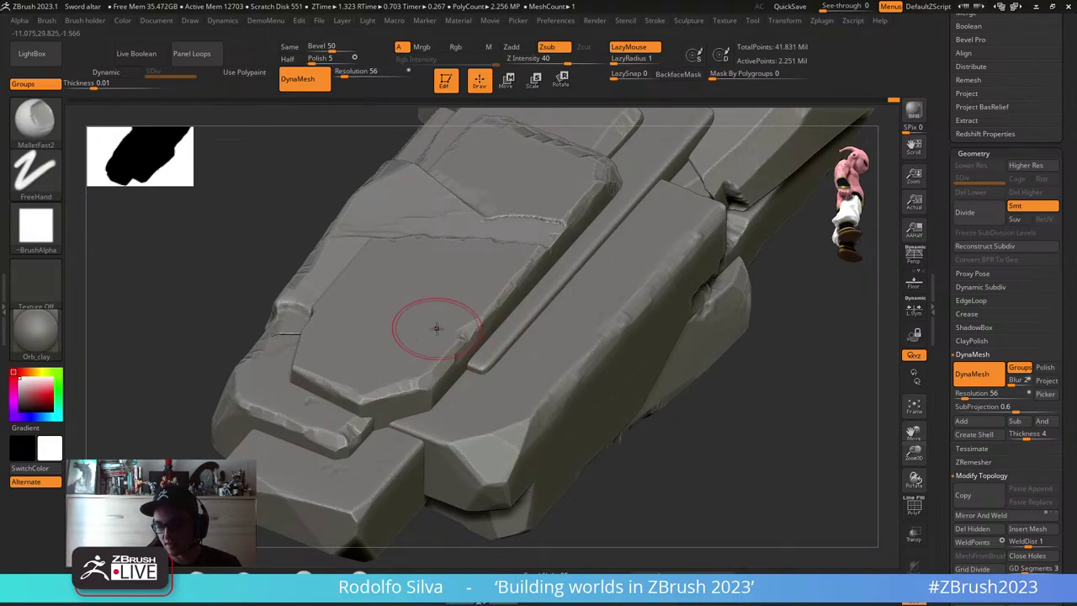
pyautogui.moveTo(437, 328); pyautogui.dragTo(475, 367, button='right')
pyautogui.moveTo(381, 391); pyautogui.dragTo(398, 418)
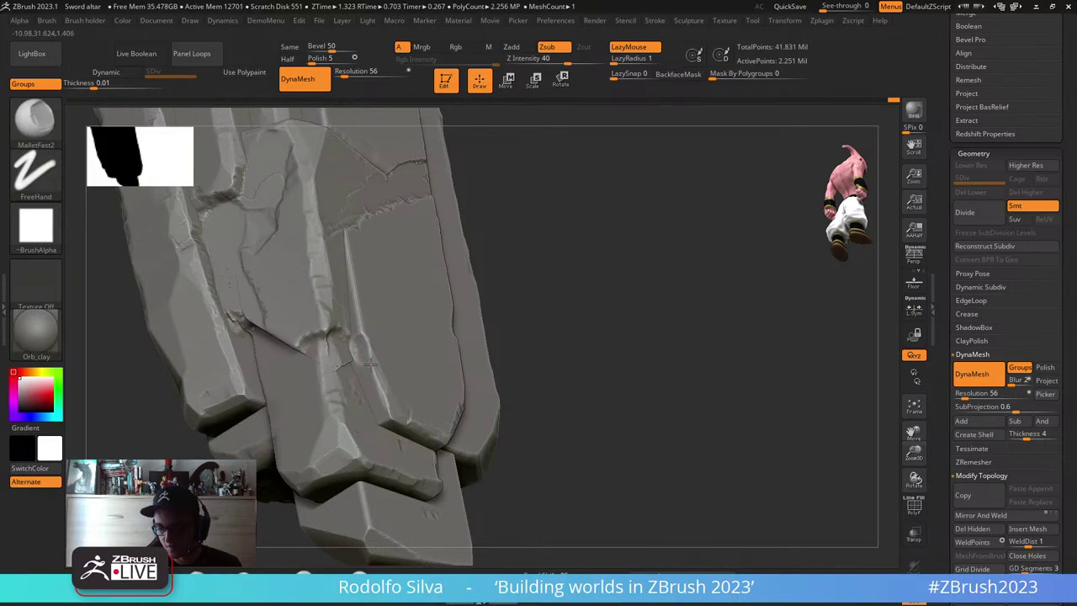
# - Set the draw size to about 33 and carve a thin crack along the side face beneath the triangular chunk
pyautogui.moveTo(373, 348)
pyautogui.mouseDown(button='right')
pyautogui.moveTo(409, 396)
pyautogui.moveTo(349, 324)
pyautogui.moveTo(395, 317)
pyautogui.mouseUp(button='right')
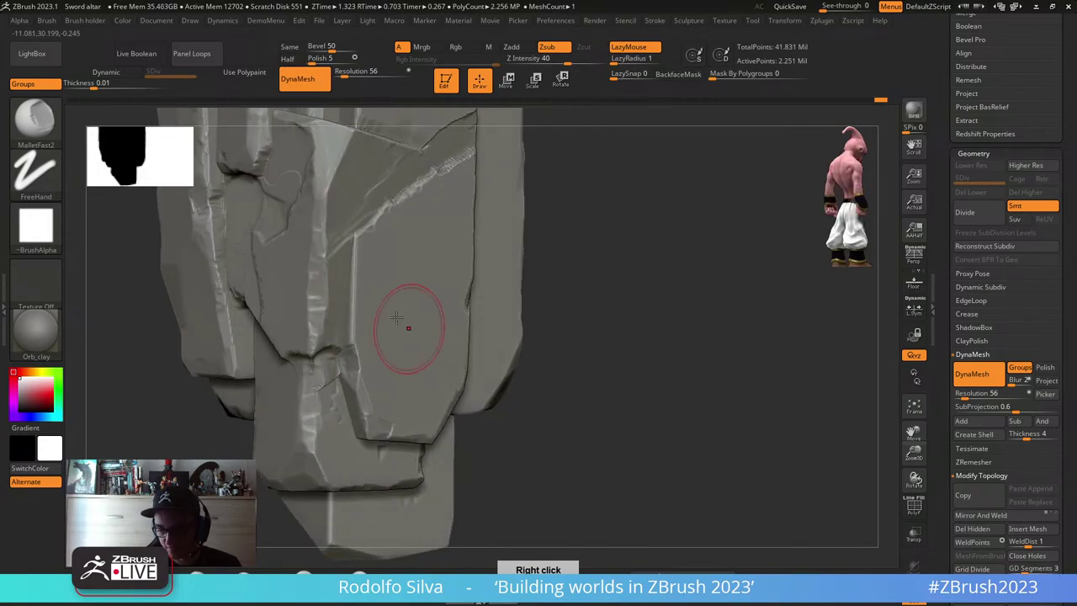
pyautogui.press('s')
pyautogui.moveTo(356, 340); pyautogui.dragTo(351, 341)
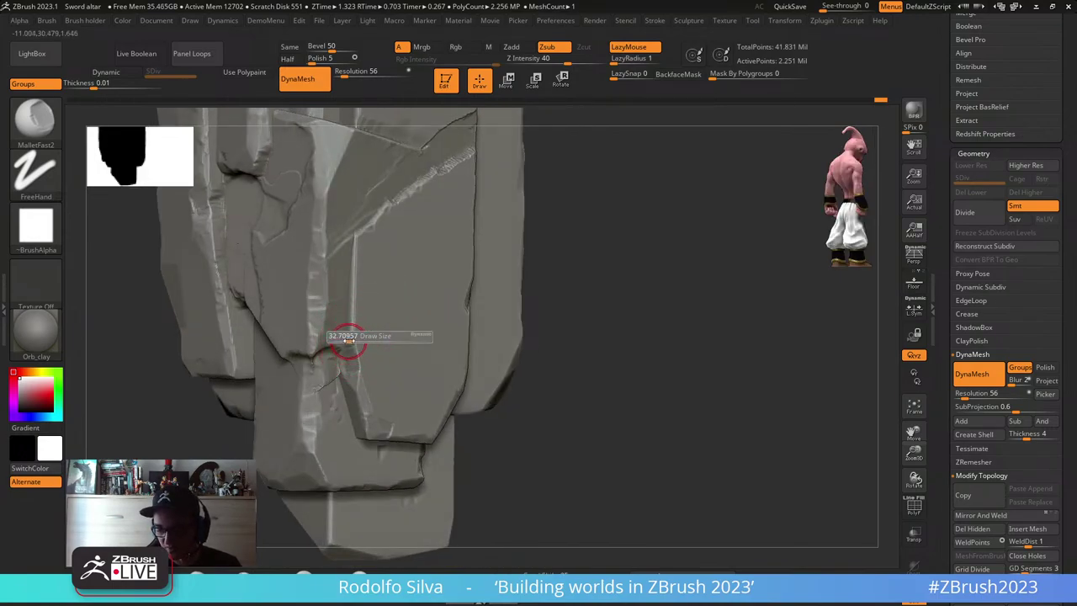
pyautogui.moveTo(345, 342)
pyautogui.mouseDown(button='right')
pyautogui.moveTo(361, 335)
pyautogui.moveTo(337, 328)
pyautogui.mouseUp(button='right')
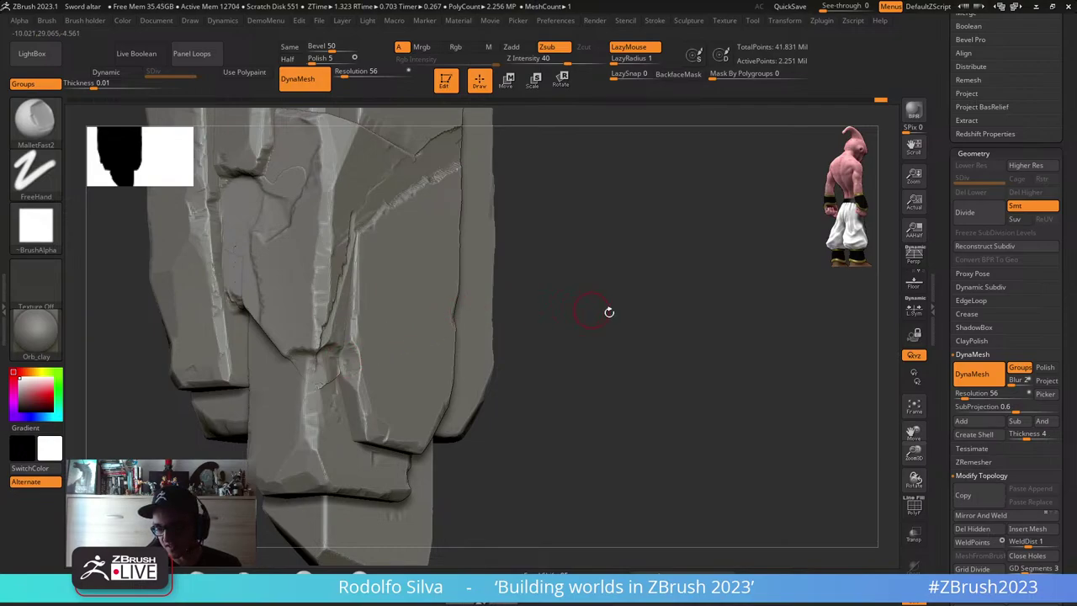
pyautogui.moveTo(609, 311); pyautogui.dragTo(581, 294)
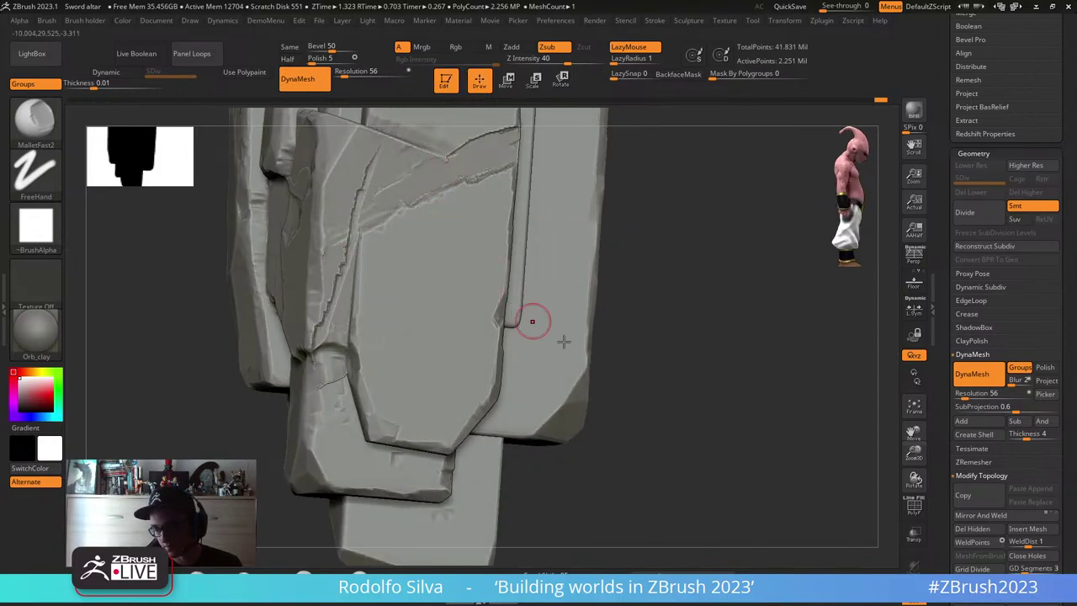
# - Deepen the diagonal crack where it meets the slab's long side edge and carve a short branch crack beside it
pyautogui.moveTo(622, 345)
pyautogui.mouseDown()
pyautogui.moveTo(636, 351)
pyautogui.moveTo(648, 306)
pyautogui.moveTo(643, 251)
pyautogui.moveTo(646, 279)
pyautogui.moveTo(586, 278)
pyautogui.moveTo(598, 339)
pyautogui.moveTo(623, 348)
pyautogui.mouseUp()
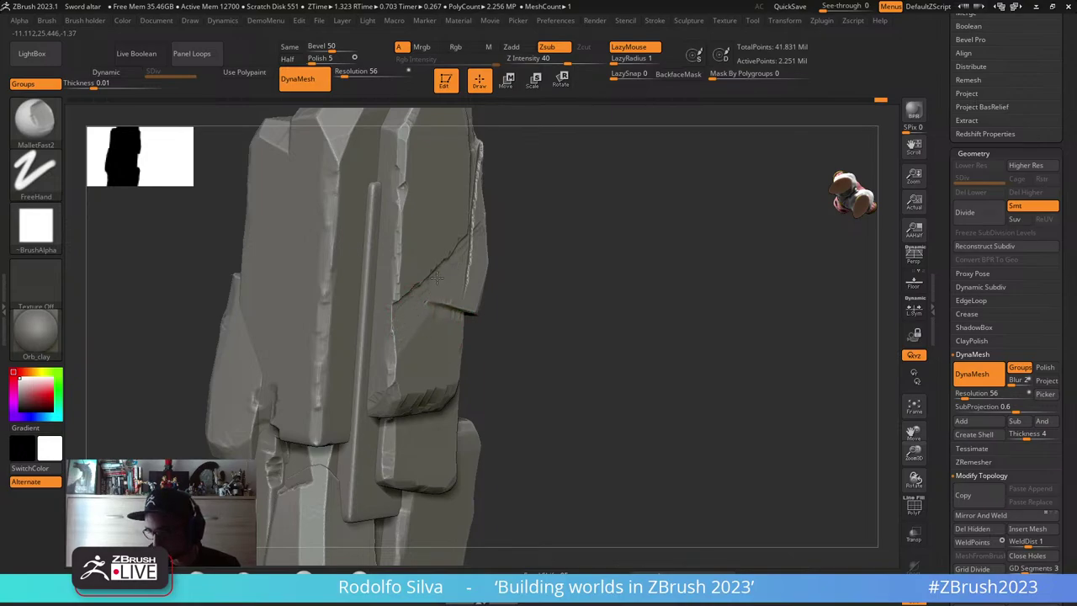
pyautogui.moveTo(618, 269); pyautogui.dragTo(557, 221)
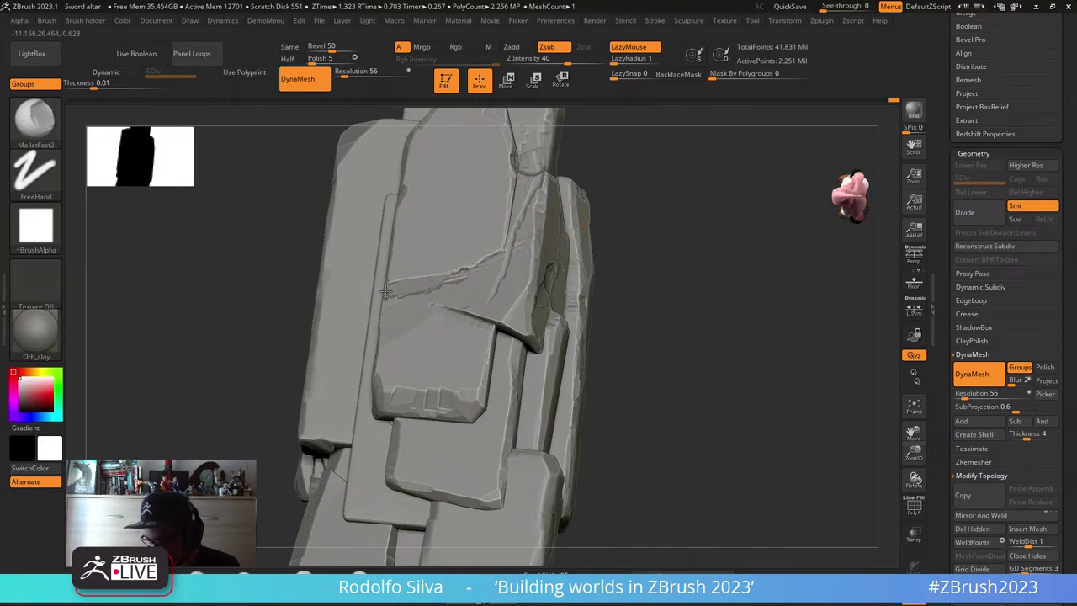
pyautogui.moveTo(194, 391); pyautogui.dragTo(414, 287)
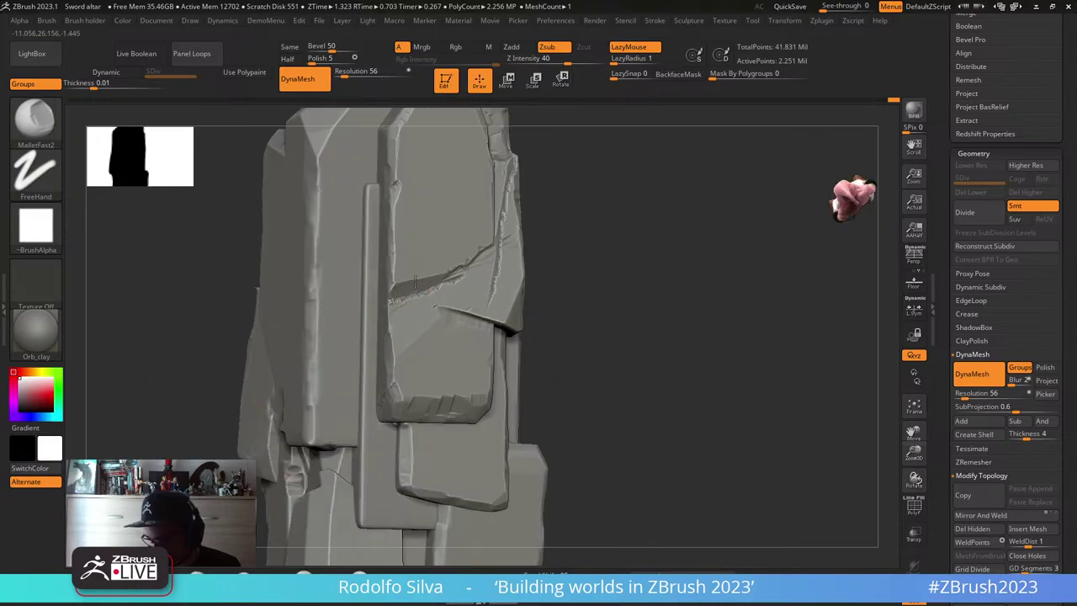
pyautogui.moveTo(553, 258); pyautogui.dragTo(539, 277)
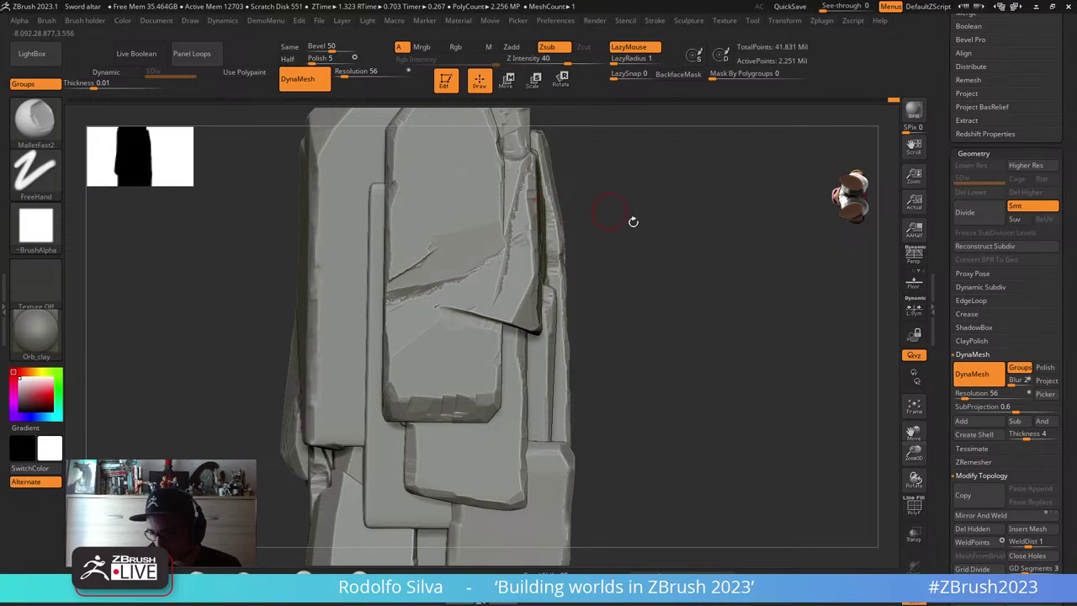
pyautogui.moveTo(633, 222)
pyautogui.mouseDown()
pyautogui.moveTo(650, 286)
pyautogui.moveTo(667, 305)
pyautogui.moveTo(642, 331)
pyautogui.mouseUp()
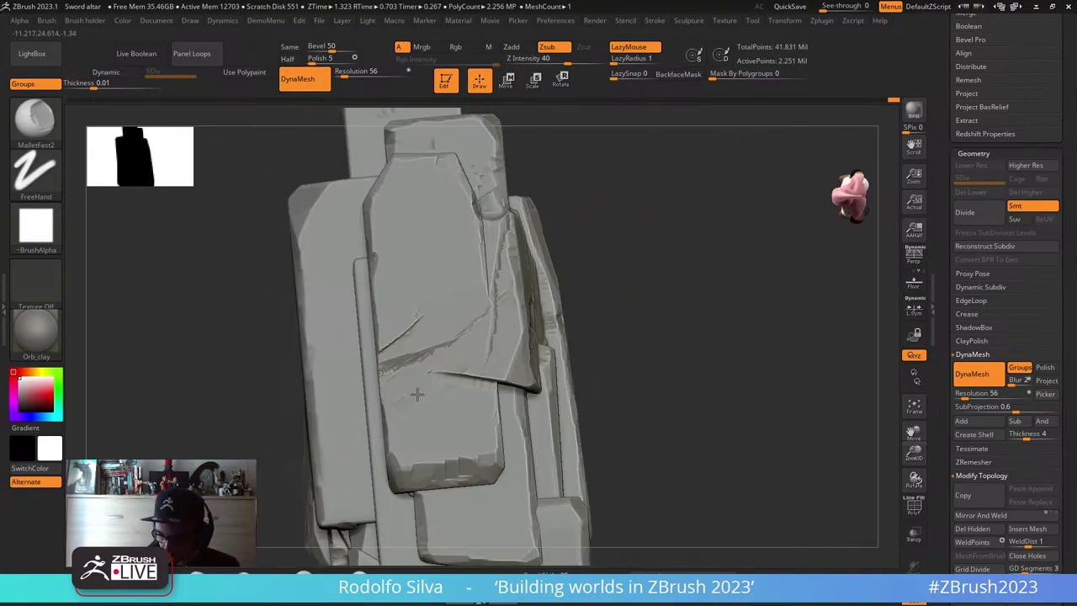
# - Adjust the draw size and chip the slab's long side edge around the crack ends
pyautogui.moveTo(425, 387); pyautogui.dragTo(404, 420, button='right')
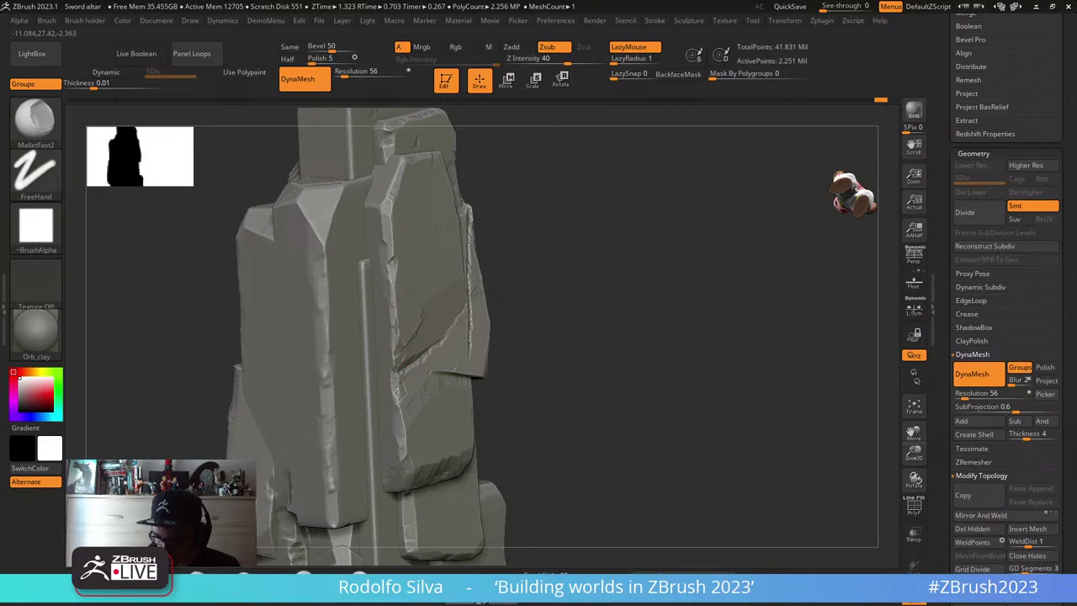
pyautogui.press('s')
pyautogui.moveTo(398, 324); pyautogui.dragTo(409, 329)
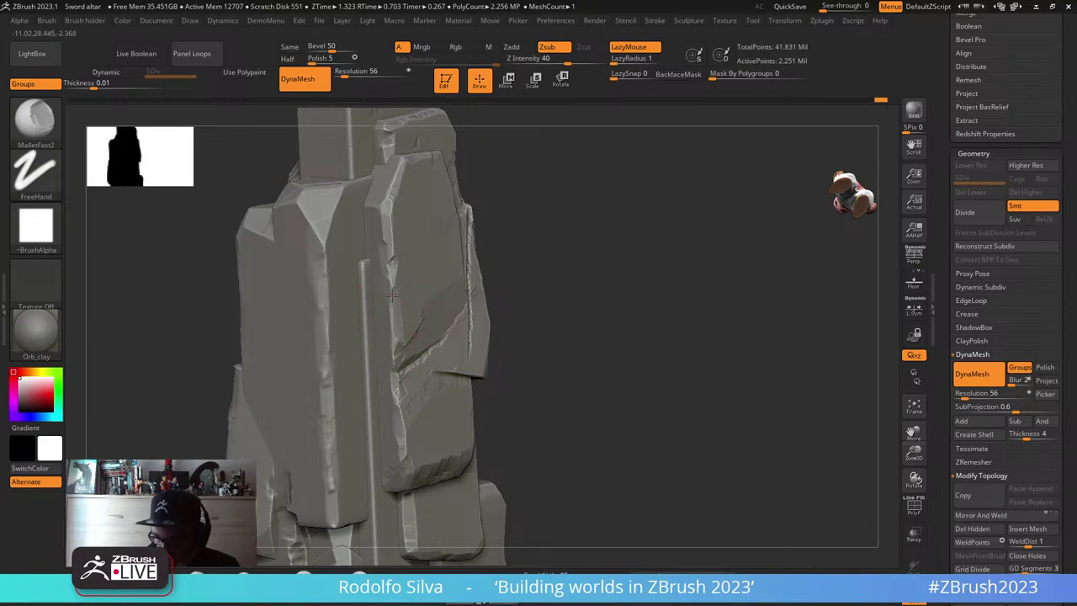
pyautogui.moveTo(647, 291)
pyautogui.mouseDown()
pyautogui.moveTo(648, 325)
pyautogui.moveTo(627, 298)
pyautogui.moveTo(661, 309)
pyautogui.moveTo(635, 309)
pyautogui.mouseUp()
# - Mask every polygroup except the cracked slab and return to Draw mode
pyautogui.press('w')
pyautogui.keyDown('ctrl'); pyautogui.click(465, 285); pyautogui.keyUp('ctrl')
pyautogui.press('q')
# - Try to clip a deep angled notch into the unmasked slab's long side edge with ClipCurve
pyautogui.moveTo(284, 392)
pyautogui.keyDown('ctrl'); pyautogui.keyDown('shift'); pyautogui.mouseDown()
pyautogui.moveTo(395, 279)
pyautogui.moveTo(355, 118)
pyautogui.mouseUp(); pyautogui.keyUp('shift'); pyautogui.keyUp('ctrl')
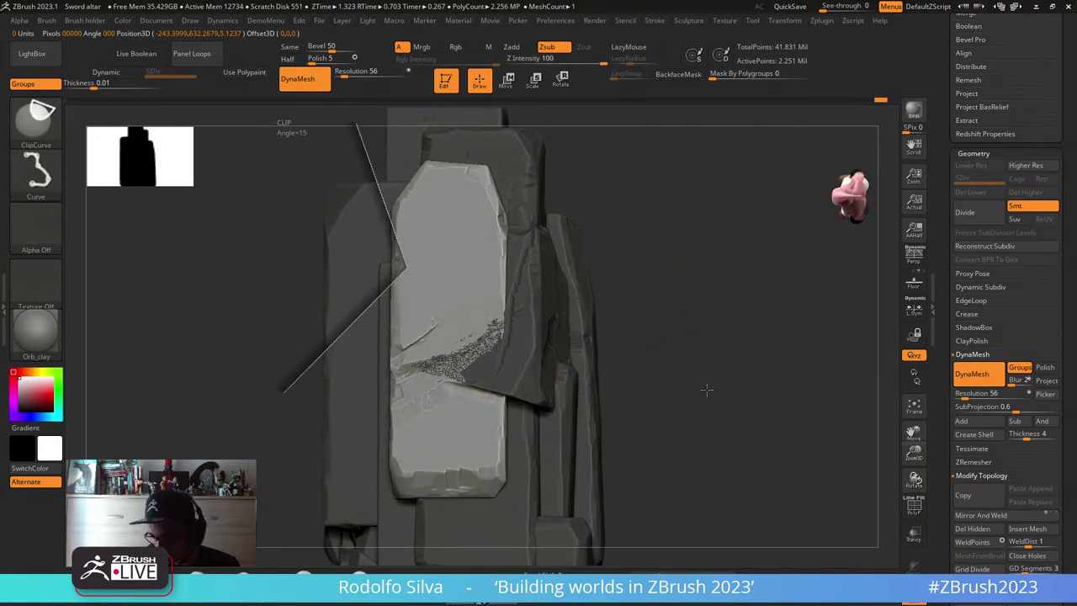
pyautogui.moveTo(706, 390); pyautogui.dragTo(680, 383)
pyautogui.hotkey('ctrl', 'z')
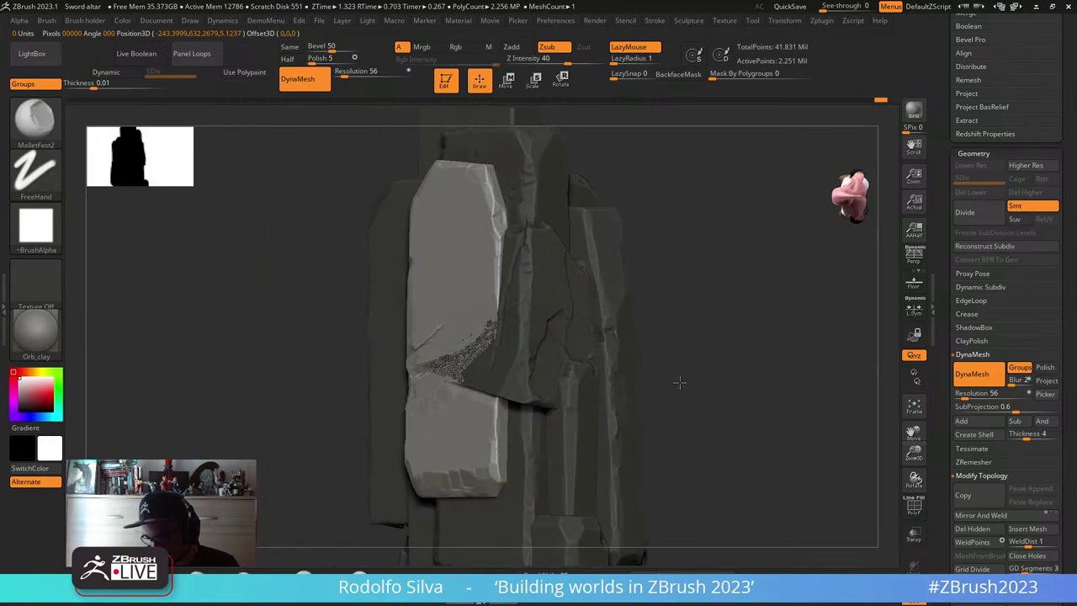
# - Clip a shallow angled bend into the slab's long side edge with ClipCurve, clear the mask, and chip the edge there
pyautogui.moveTo(311, 513)
pyautogui.keyDown('ctrl'); pyautogui.keyDown('shift'); pyautogui.mouseDown()
pyautogui.moveTo(361, 188)
pyautogui.moveTo(421, 263)
pyautogui.moveTo(407, 255)
pyautogui.moveTo(389, 122)
pyautogui.mouseUp(); pyautogui.keyUp('shift'); pyautogui.keyUp('ctrl')
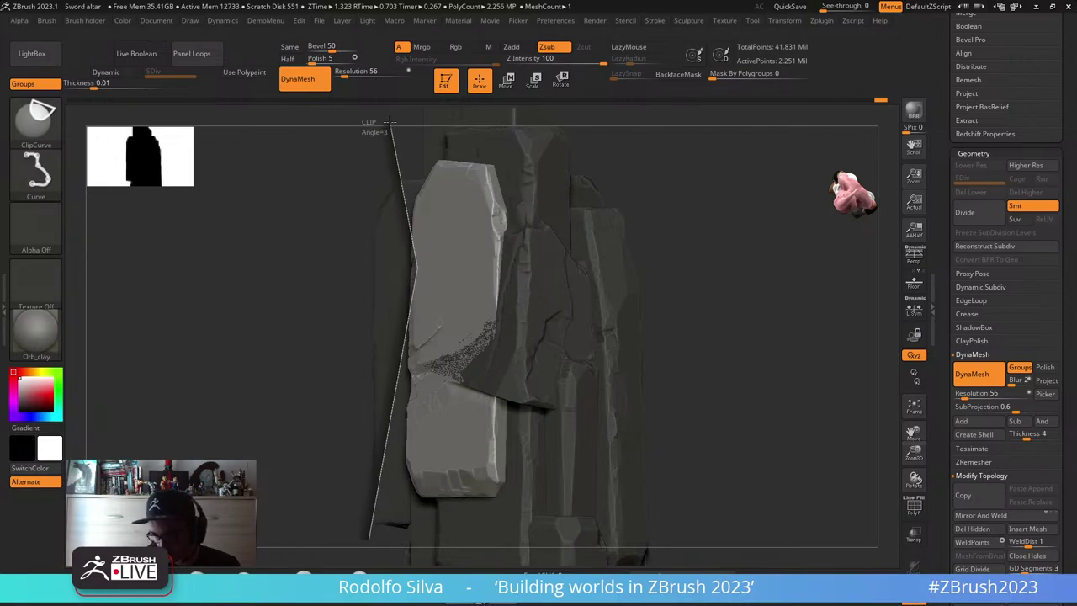
pyautogui.moveTo(721, 404)
pyautogui.mouseDown()
pyautogui.moveTo(771, 413)
pyautogui.moveTo(745, 397)
pyautogui.moveTo(711, 418)
pyautogui.moveTo(742, 418)
pyautogui.mouseUp()
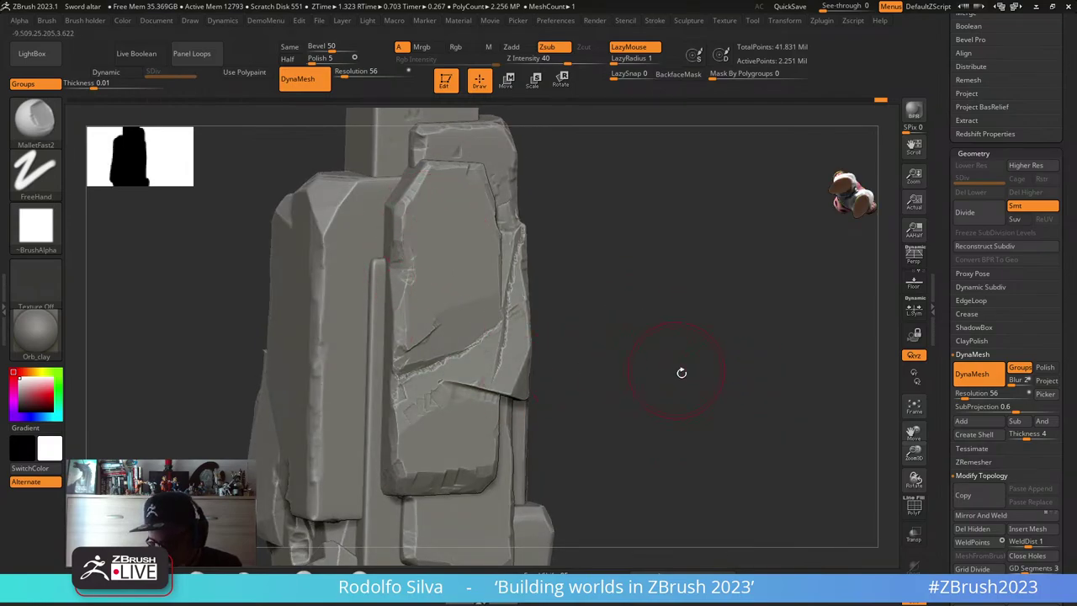
pyautogui.moveTo(681, 372)
pyautogui.mouseDown()
pyautogui.moveTo(743, 385)
pyautogui.moveTo(690, 368)
pyautogui.moveTo(681, 354)
pyautogui.moveTo(640, 374)
pyautogui.moveTo(564, 344)
pyautogui.moveTo(533, 373)
pyautogui.mouseUp()
# - Mask every polygroup except the thin plain slab beneath the cracked slab, and move it slightly along the gizmo's red axis
pyautogui.press('w')
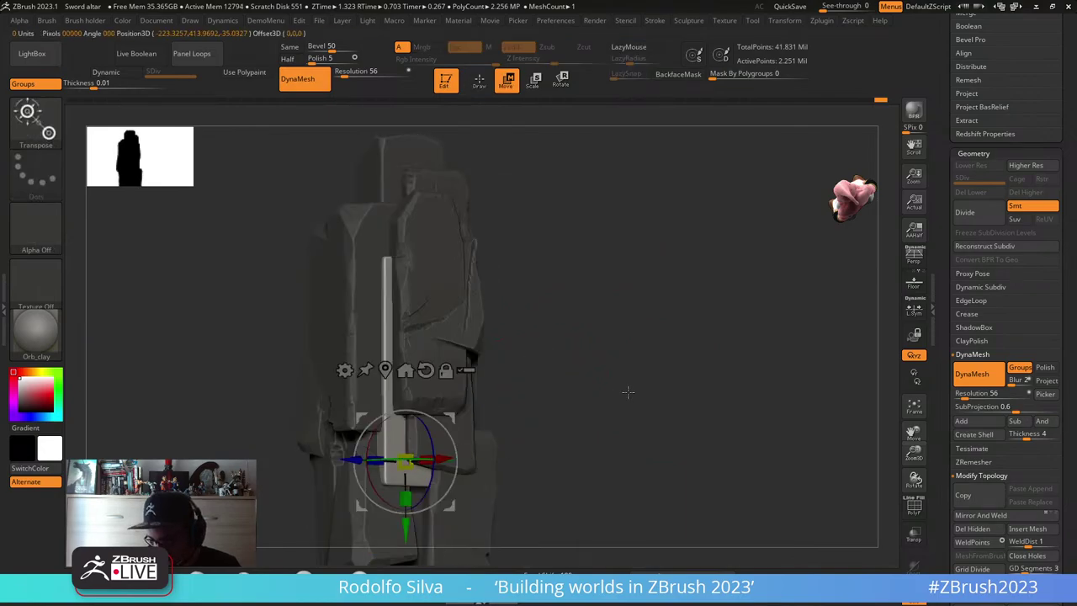
pyautogui.moveTo(628, 392); pyautogui.dragTo(660, 405)
pyautogui.moveTo(457, 474); pyautogui.dragTo(455, 479)
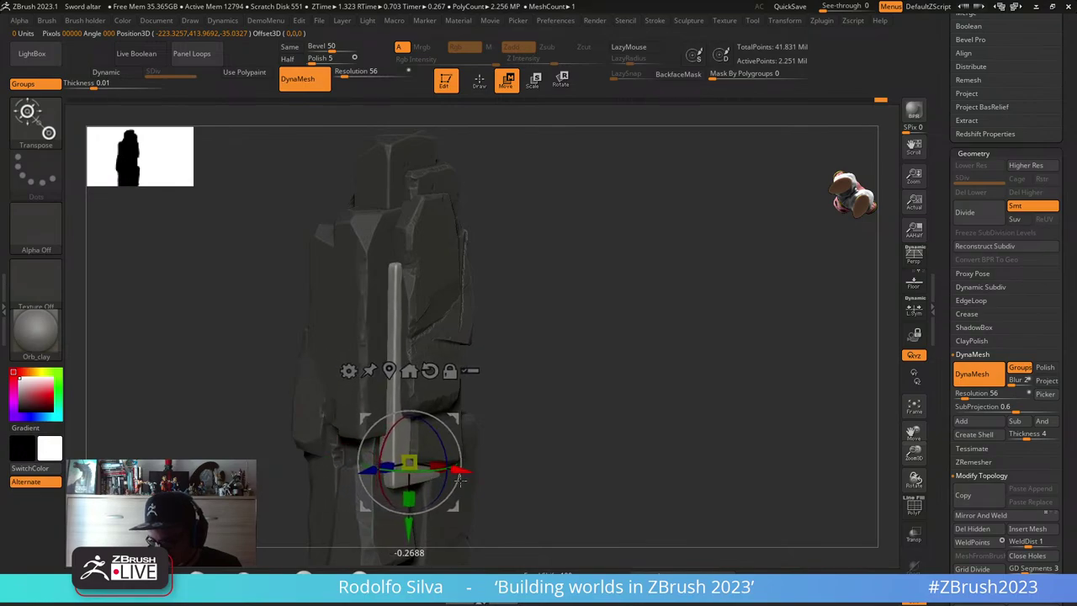
pyautogui.press('q')
# - Isolate the thin plain slab and clip off one end corner at a steep angle with ClipCurve
pyautogui.moveTo(637, 409)
pyautogui.keyDown('alt'); pyautogui.mouseDown()
pyautogui.moveTo(656, 418)
pyautogui.moveTo(646, 392)
pyautogui.mouseUp(); pyautogui.keyUp('alt')
pyautogui.keyDown('ctrl'); pyautogui.keyDown('shift'); pyautogui.click(457, 471); pyautogui.keyUp('shift'); pyautogui.keyUp('ctrl')
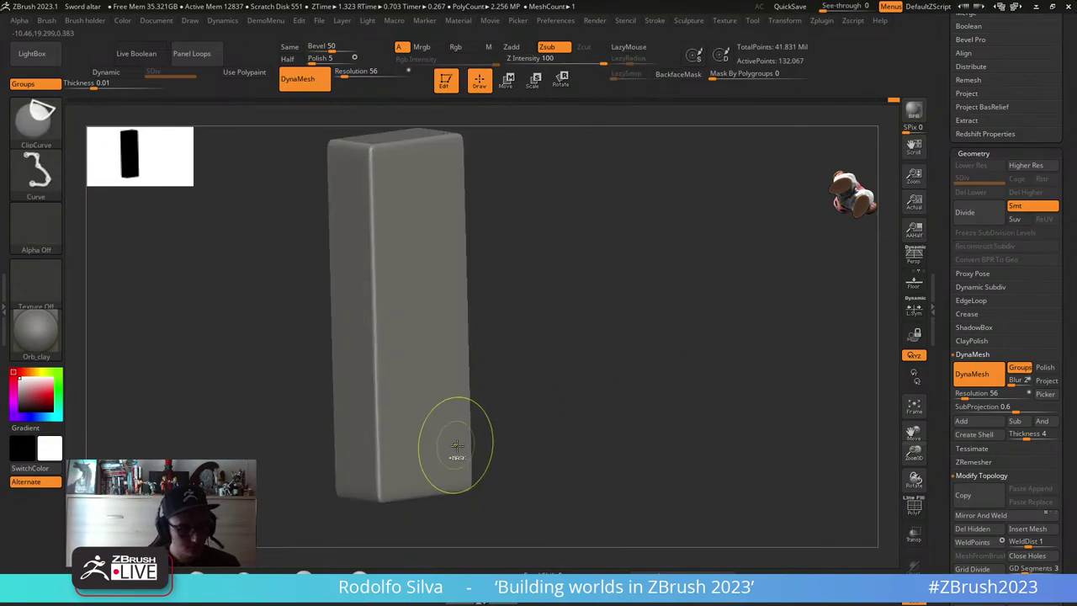
pyautogui.moveTo(582, 343)
pyautogui.mouseDown()
pyautogui.moveTo(552, 351)
pyautogui.moveTo(502, 327)
pyautogui.moveTo(543, 332)
pyautogui.mouseUp()
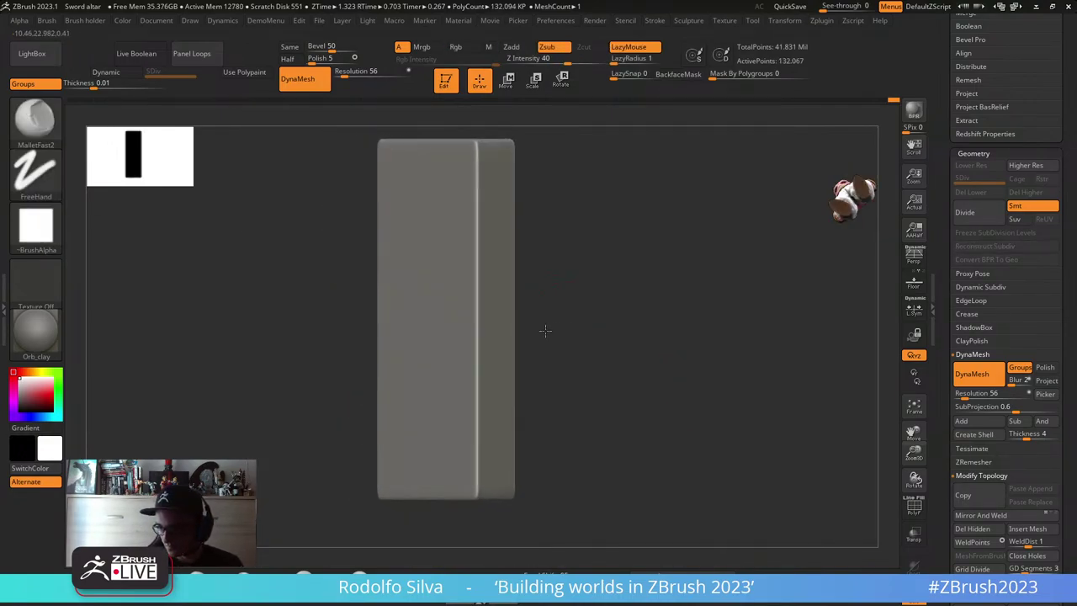
pyautogui.keyDown('ctrl'); pyautogui.keyDown('shift'); pyautogui.moveTo(328, 344); pyautogui.dragTo(430, 44); pyautogui.keyUp('shift'); pyautogui.keyUp('ctrl')
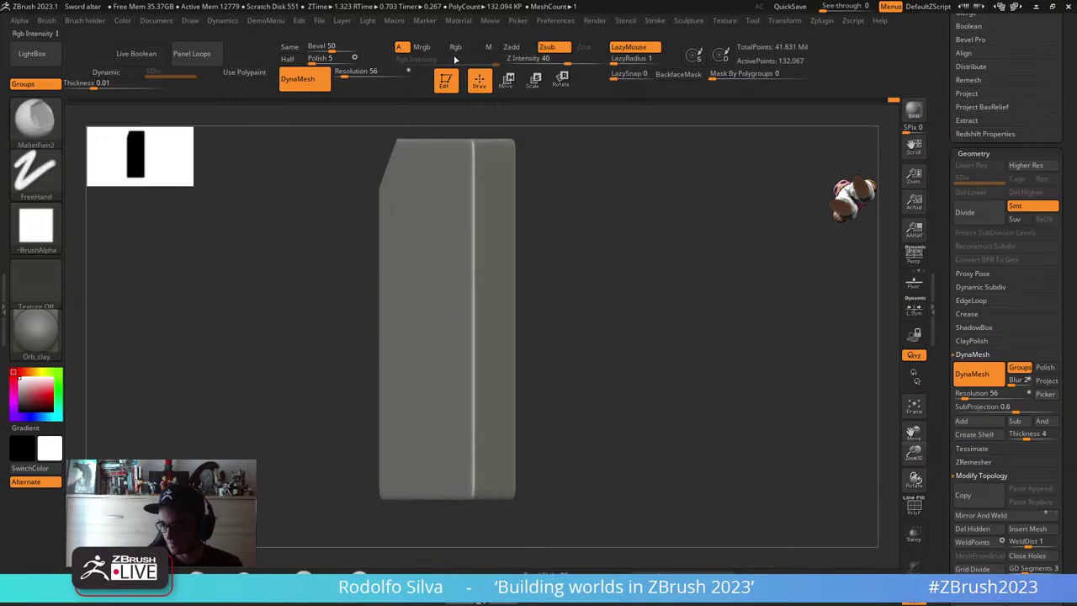
# - Clip the other corners at the thin plain slab's end into angled facets with ClipCurve
pyautogui.moveTo(574, 251); pyautogui.dragTo(624, 291)
pyautogui.moveTo(511, 113)
pyautogui.keyDown('ctrl'); pyautogui.keyDown('shift'); pyautogui.mouseDown()
pyautogui.moveTo(564, 221)
pyautogui.moveTo(552, 221)
pyautogui.moveTo(540, 257)
pyautogui.moveTo(625, 333)
pyautogui.moveTo(642, 255)
pyautogui.mouseUp(); pyautogui.keyUp('shift'); pyautogui.keyUp('ctrl')
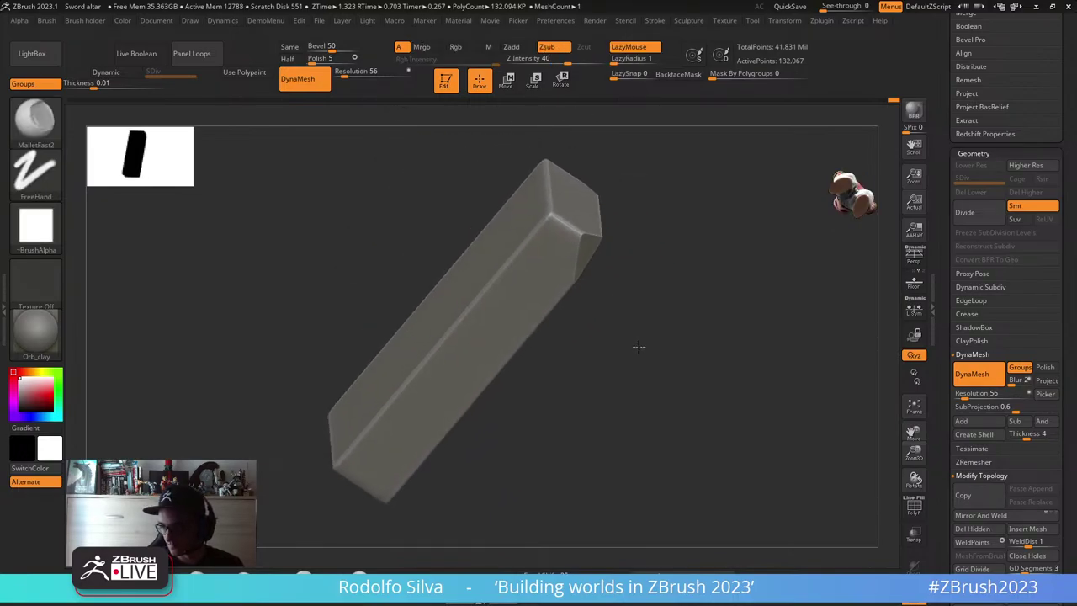
pyautogui.moveTo(630, 161)
pyautogui.keyDown('ctrl'); pyautogui.keyDown('shift'); pyautogui.mouseDown()
pyautogui.moveTo(623, 227)
pyautogui.moveTo(593, 288)
pyautogui.moveTo(615, 315)
pyautogui.moveTo(583, 310)
pyautogui.moveTo(646, 311)
pyautogui.moveTo(639, 334)
pyautogui.moveTo(662, 406)
pyautogui.moveTo(637, 390)
pyautogui.moveTo(630, 337)
pyautogui.mouseUp(); pyautogui.keyUp('shift'); pyautogui.keyUp('ctrl')
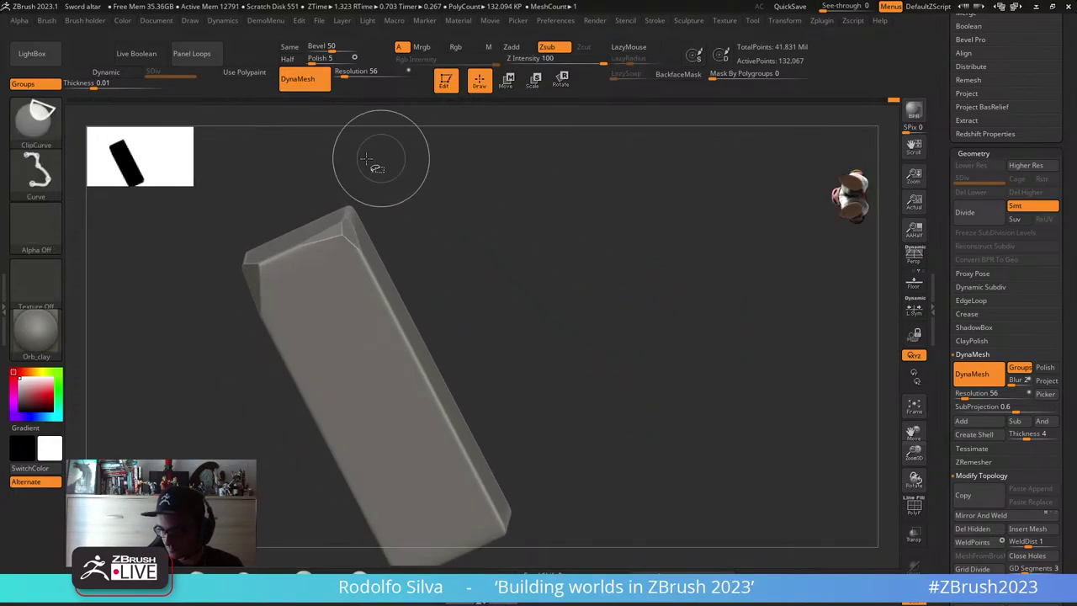
pyautogui.keyDown('ctrl'); pyautogui.keyDown('shift'); pyautogui.moveTo(313, 190); pyautogui.dragTo(404, 229); pyautogui.keyUp('shift'); pyautogui.keyUp('ctrl')
pyautogui.moveTo(507, 256)
pyautogui.mouseDown()
pyautogui.moveTo(539, 253)
pyautogui.moveTo(496, 244)
pyautogui.mouseUp()
pyautogui.moveTo(304, 326)
pyautogui.mouseDown()
pyautogui.moveTo(589, 344)
pyautogui.moveTo(351, 277)
pyautogui.moveTo(423, 172)
pyautogui.moveTo(410, 161)
pyautogui.mouseUp()
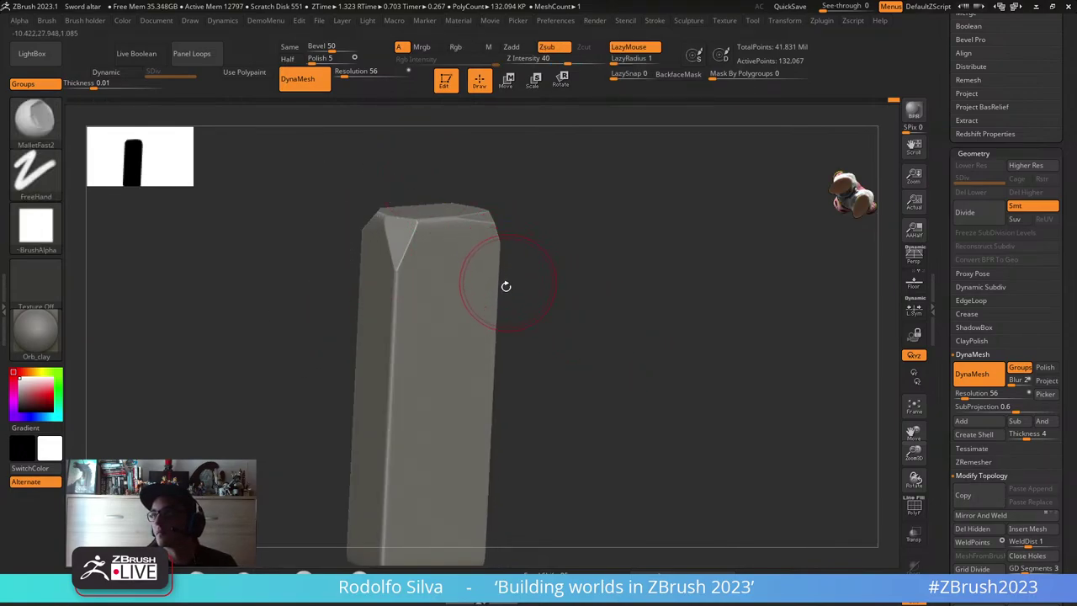
# - Bevel the remaining corners and edges of the slab's faceted end with small ClipCurve cuts from several sides
pyautogui.moveTo(542, 284)
pyautogui.mouseDown()
pyautogui.moveTo(608, 300)
pyautogui.moveTo(620, 320)
pyautogui.moveTo(639, 303)
pyautogui.moveTo(589, 325)
pyautogui.moveTo(615, 329)
pyautogui.moveTo(608, 291)
pyautogui.moveTo(548, 295)
pyautogui.moveTo(547, 279)
pyautogui.mouseUp()
pyautogui.keyDown('ctrl'); pyautogui.keyDown('shift'); pyautogui.moveTo(429, 236); pyautogui.dragTo(472, 218); pyautogui.keyUp('shift'); pyautogui.keyUp('ctrl')
pyautogui.moveTo(570, 283)
pyautogui.mouseDown()
pyautogui.moveTo(630, 341)
pyautogui.moveTo(670, 331)
pyautogui.moveTo(645, 350)
pyautogui.moveTo(633, 318)
pyautogui.mouseUp()
pyautogui.moveTo(437, 226)
pyautogui.keyDown('ctrl'); pyautogui.keyDown('shift'); pyautogui.mouseDown()
pyautogui.moveTo(491, 273)
pyautogui.moveTo(480, 286)
pyautogui.mouseUp(); pyautogui.keyUp('shift'); pyautogui.keyUp('ctrl')
pyautogui.moveTo(565, 266)
pyautogui.mouseDown()
pyautogui.moveTo(505, 319)
pyautogui.moveTo(506, 360)
pyautogui.moveTo(617, 324)
pyautogui.moveTo(651, 300)
pyautogui.moveTo(622, 263)
pyautogui.moveTo(594, 250)
pyautogui.moveTo(550, 272)
pyautogui.moveTo(594, 233)
pyautogui.moveTo(536, 257)
pyautogui.mouseUp()
pyautogui.keyDown('ctrl'); pyautogui.keyDown('shift'); pyautogui.moveTo(439, 288); pyautogui.dragTo(501, 241); pyautogui.keyUp('shift'); pyautogui.keyUp('ctrl')
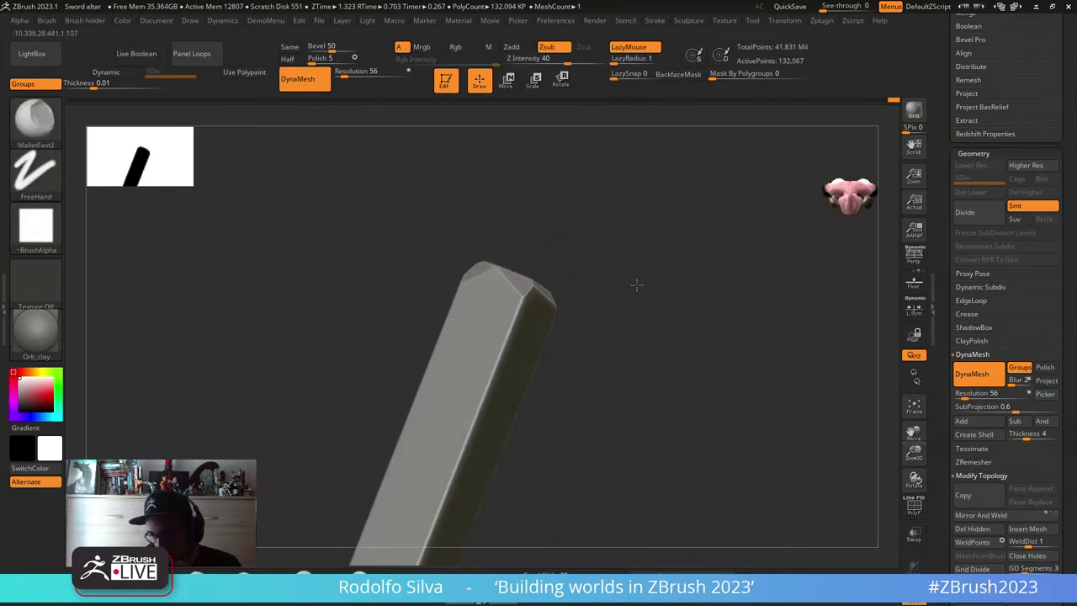
pyautogui.moveTo(636, 283)
pyautogui.mouseDown()
pyautogui.moveTo(673, 307)
pyautogui.moveTo(654, 341)
pyautogui.moveTo(623, 316)
pyautogui.moveTo(630, 288)
pyautogui.mouseUp()
pyautogui.moveTo(391, 296)
pyautogui.keyDown('ctrl'); pyautogui.keyDown('shift'); pyautogui.mouseDown()
pyautogui.moveTo(459, 235)
pyautogui.moveTo(476, 233)
pyautogui.mouseUp(); pyautogui.keyUp('shift'); pyautogui.keyUp('ctrl')
pyautogui.moveTo(623, 310)
pyautogui.mouseDown()
pyautogui.moveTo(685, 365)
pyautogui.moveTo(692, 325)
pyautogui.moveTo(661, 378)
pyautogui.moveTo(673, 299)
pyautogui.moveTo(686, 288)
pyautogui.mouseUp()
pyautogui.keyDown('ctrl'); pyautogui.keyDown('shift'); pyautogui.moveTo(497, 292); pyautogui.dragTo(551, 276); pyautogui.keyUp('shift'); pyautogui.keyUp('ctrl')
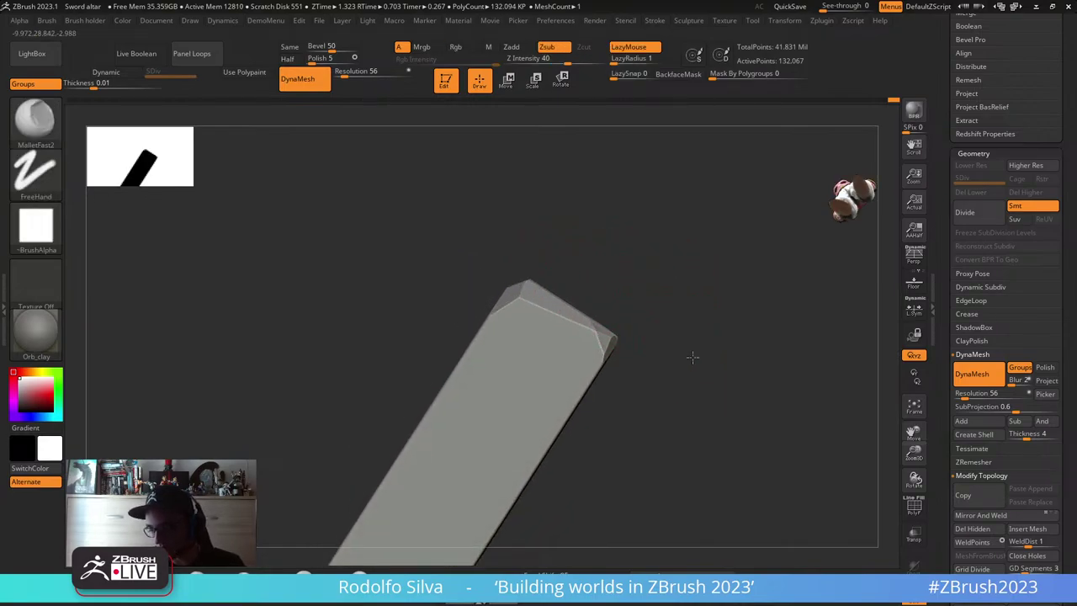
pyautogui.moveTo(690, 355)
pyautogui.mouseDown()
pyautogui.moveTo(608, 283)
pyautogui.moveTo(620, 297)
pyautogui.mouseUp()
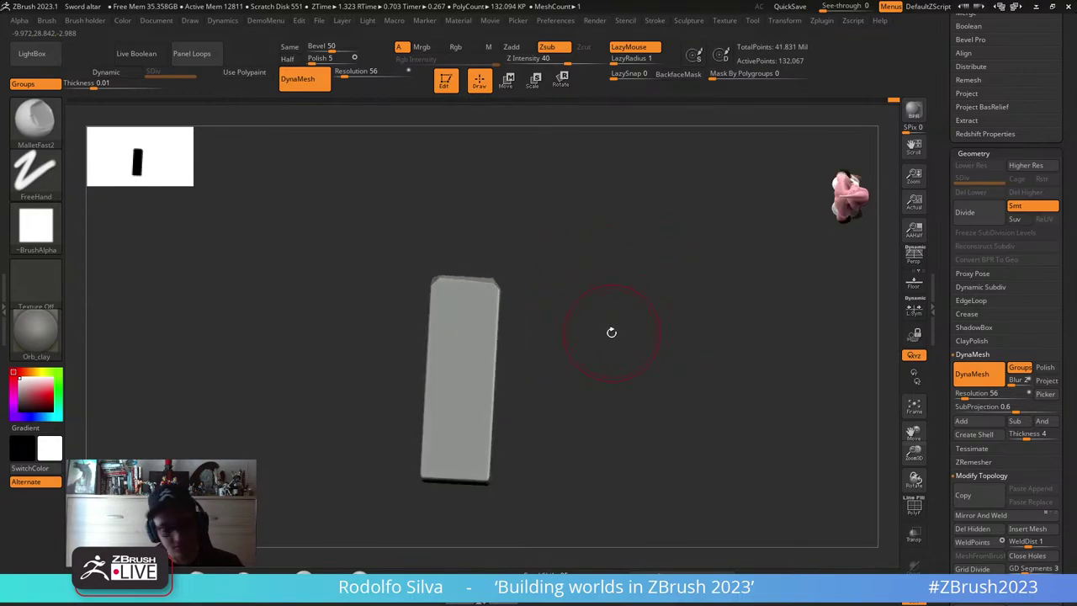
# - Show all the rock slabs again and mask every polygroup except the thin plain slab beneath the cracked slab
pyautogui.keyDown('ctrl'); pyautogui.keyDown('shift'); pyautogui.click(614, 334); pyautogui.keyUp('shift'); pyautogui.keyUp('ctrl')
pyautogui.moveTo(620, 337)
pyautogui.mouseDown()
pyautogui.moveTo(648, 325)
pyautogui.moveTo(632, 317)
pyautogui.moveTo(648, 334)
pyautogui.moveTo(656, 323)
pyautogui.moveTo(733, 315)
pyautogui.mouseUp()
pyautogui.click(645, 314)
pyautogui.keyDown('ctrl'); pyautogui.keyDown('shift'); pyautogui.click(656, 323); pyautogui.keyUp('shift'); pyautogui.keyUp('ctrl')
pyautogui.press('w')
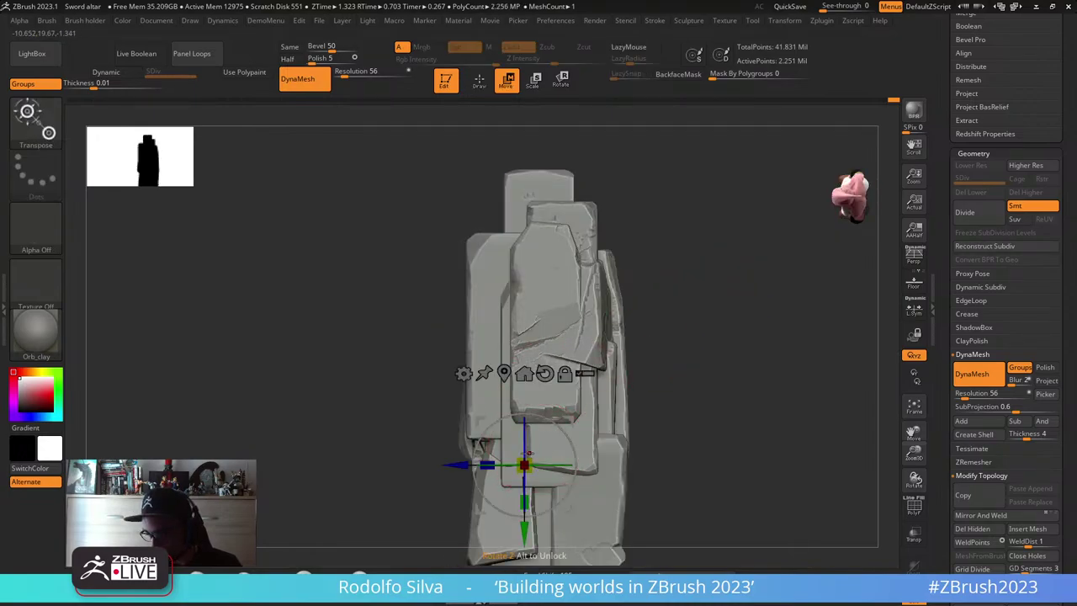
pyautogui.keyDown('alt'); pyautogui.click(511, 437); pyautogui.keyUp('alt')
pyautogui.press('q')
# - Clip the lower end of the unmasked thin slab diagonally with ClipCurve
pyautogui.moveTo(678, 386)
pyautogui.keyDown('alt'); pyautogui.mouseDown()
pyautogui.moveTo(740, 348)
pyautogui.moveTo(711, 256)
pyautogui.mouseUp(); pyautogui.keyUp('alt')
pyautogui.moveTo(538, 330)
pyautogui.mouseDown(button='right')
pyautogui.moveTo(613, 329)
pyautogui.moveTo(601, 361)
pyautogui.moveTo(638, 369)
pyautogui.mouseUp(button='right')
pyautogui.hotkey('ctrl', 'shift')
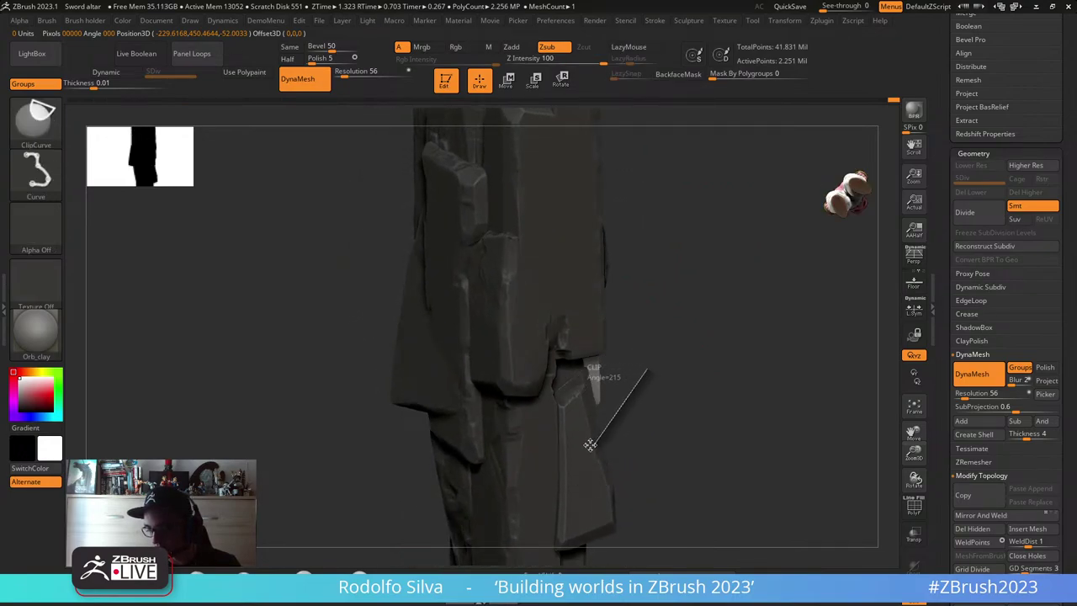
pyautogui.keyDown('ctrl'); pyautogui.keyDown('shift'); pyautogui.moveTo(590, 444); pyautogui.dragTo(571, 431); pyautogui.keyUp('shift'); pyautogui.keyUp('ctrl')
pyautogui.moveTo(679, 406)
pyautogui.mouseDown(button='right')
pyautogui.moveTo(621, 405)
pyautogui.moveTo(660, 408)
pyautogui.moveTo(673, 361)
pyautogui.mouseUp(button='right')
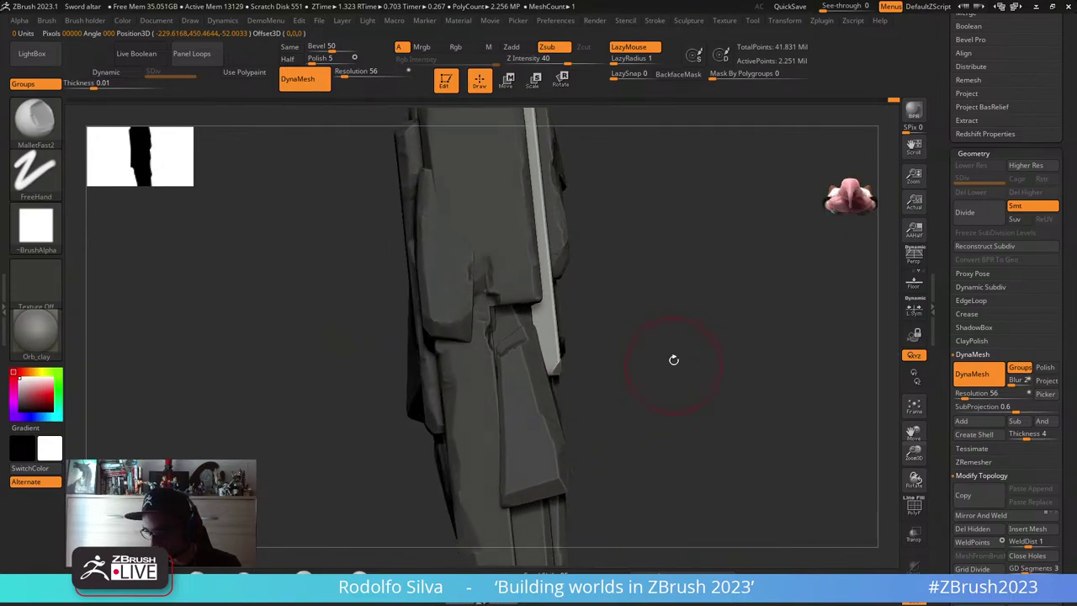
pyautogui.hotkey('ctrl', 'shift')
pyautogui.keyDown('ctrl'); pyautogui.keyDown('shift'); pyautogui.moveTo(623, 347); pyautogui.dragTo(522, 396); pyautogui.keyUp('shift'); pyautogui.keyUp('ctrl')
# - Clip an angled notch into the thin slab's side just above its lower end with ClipCurve
pyautogui.moveTo(589, 396)
pyautogui.mouseDown(button='right')
pyautogui.moveTo(680, 367)
pyautogui.moveTo(552, 372)
pyautogui.mouseUp(button='right')
pyautogui.hotkey('ctrl', 'shift')
pyautogui.keyDown('ctrl'); pyautogui.keyDown('shift'); pyautogui.moveTo(496, 387); pyautogui.dragTo(475, 285); pyautogui.keyUp('shift'); pyautogui.keyUp('ctrl')
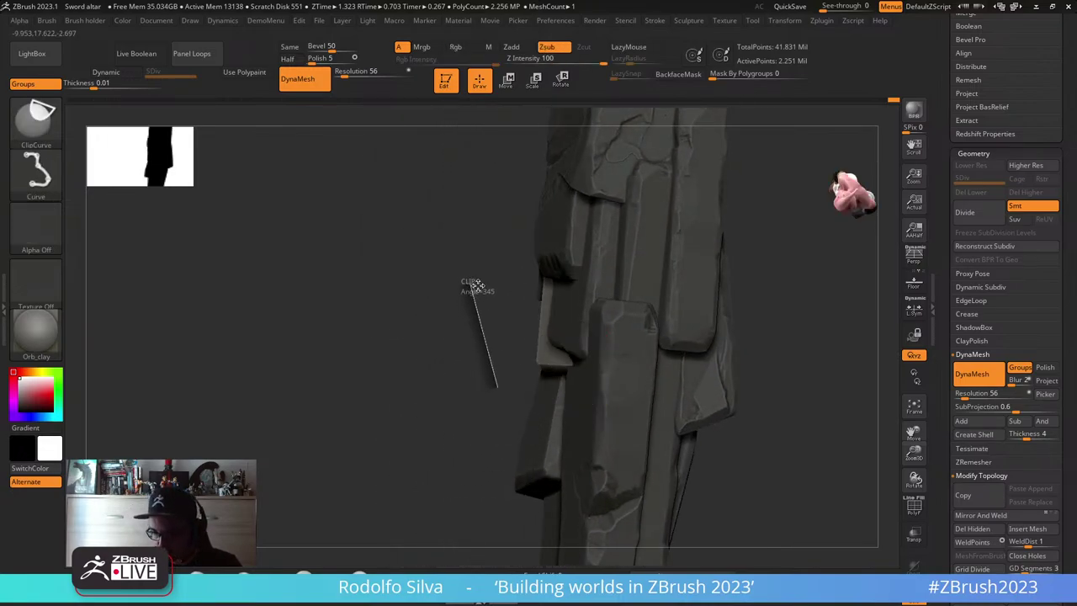
pyautogui.keyDown('ctrl'); pyautogui.keyDown('shift'); pyautogui.moveTo(522, 300); pyautogui.dragTo(513, 280); pyautogui.keyUp('shift'); pyautogui.keyUp('ctrl')
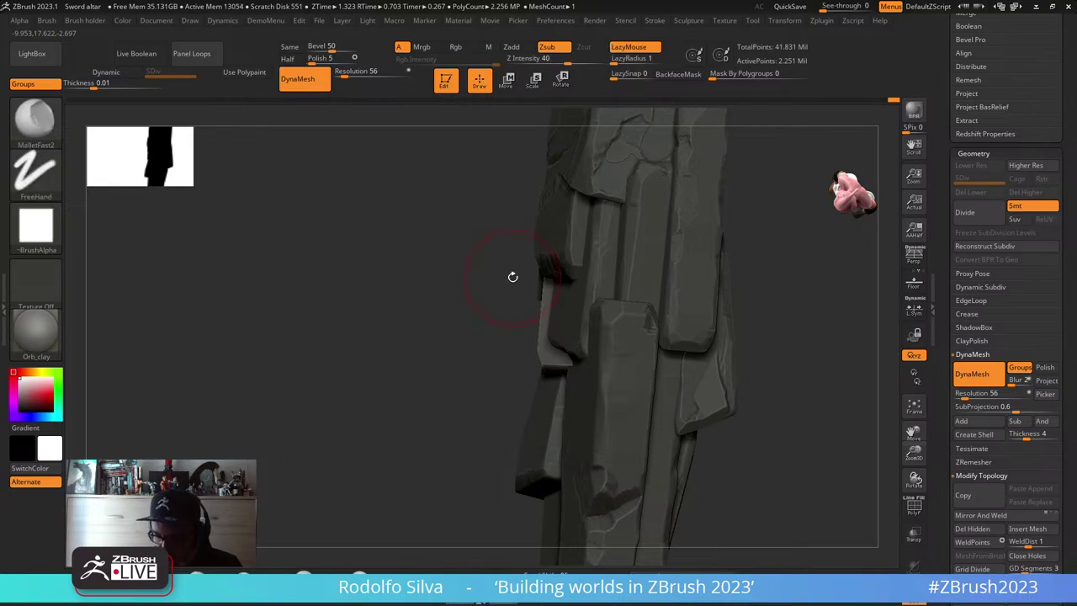
pyautogui.moveTo(420, 410); pyautogui.dragTo(445, 406)
pyautogui.keyDown('ctrl'); pyautogui.keyDown('shift'); pyautogui.moveTo(536, 400); pyautogui.dragTo(492, 316); pyautogui.keyUp('shift'); pyautogui.keyUp('ctrl')
pyautogui.moveTo(824, 359)
pyautogui.mouseDown()
pyautogui.moveTo(892, 357)
pyautogui.moveTo(879, 357)
pyautogui.mouseUp()
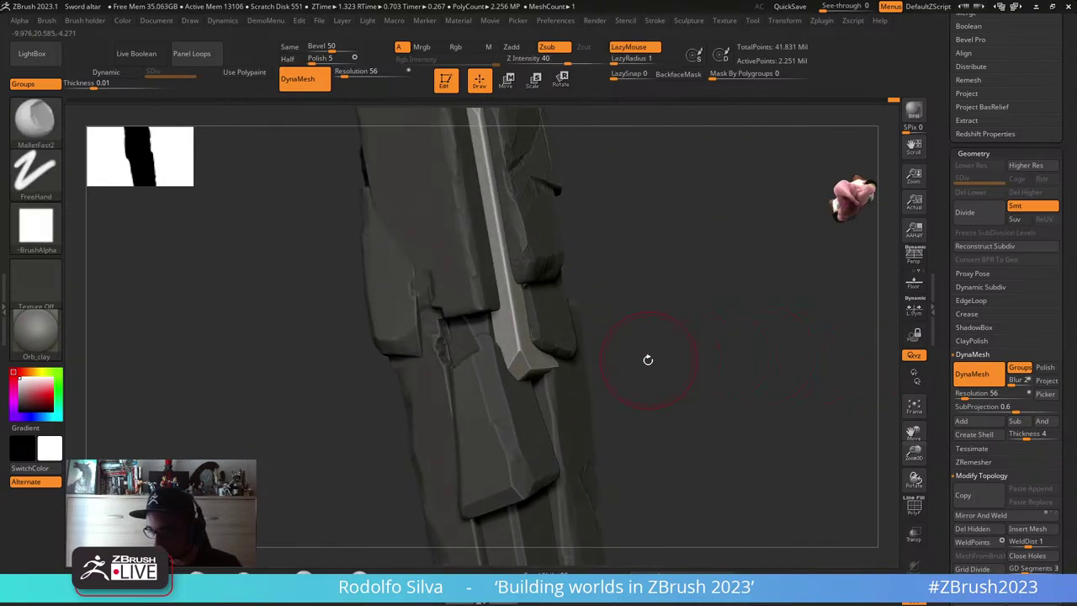
# - Trim the outer corners of the thin slab's notched lower end with steep diagonal ClipCurve cuts
pyautogui.moveTo(648, 360)
pyautogui.mouseDown()
pyautogui.moveTo(685, 368)
pyautogui.moveTo(619, 341)
pyautogui.mouseUp()
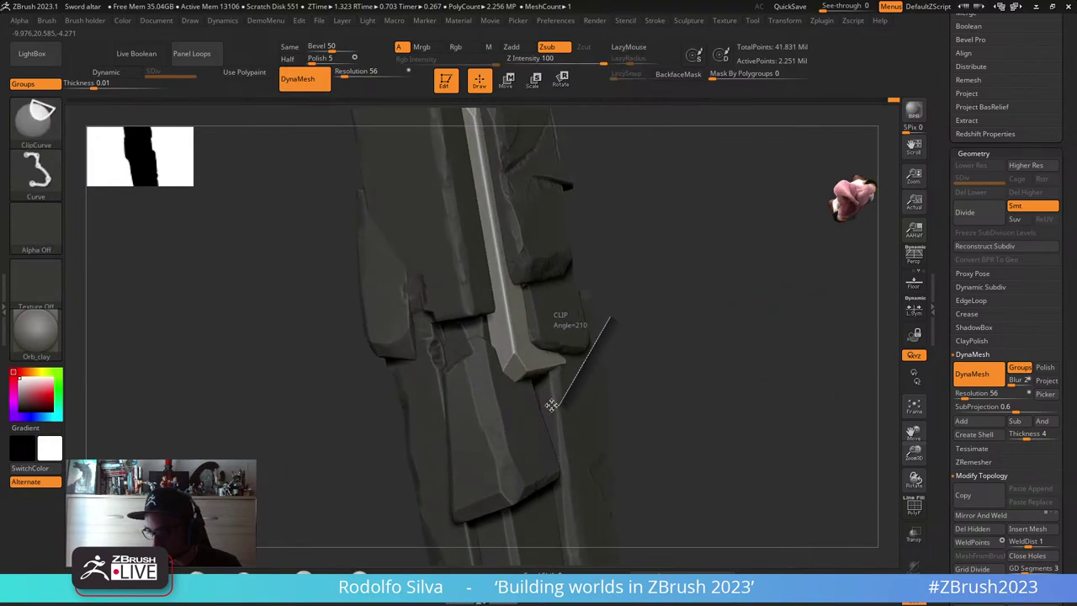
pyautogui.keyDown('ctrl'); pyautogui.keyDown('shift'); pyautogui.moveTo(535, 398); pyautogui.dragTo(533, 401); pyautogui.keyUp('shift'); pyautogui.keyUp('ctrl')
pyautogui.moveTo(767, 361)
pyautogui.mouseDown()
pyautogui.moveTo(736, 339)
pyautogui.moveTo(708, 339)
pyautogui.moveTo(751, 346)
pyautogui.moveTo(682, 297)
pyautogui.moveTo(617, 413)
pyautogui.moveTo(548, 406)
pyautogui.moveTo(731, 344)
pyautogui.moveTo(686, 372)
pyautogui.moveTo(685, 350)
pyautogui.moveTo(787, 365)
pyautogui.mouseUp()
pyautogui.keyDown('ctrl'); pyautogui.keyDown('shift'); pyautogui.moveTo(640, 332); pyautogui.dragTo(575, 422); pyautogui.keyUp('shift'); pyautogui.keyUp('ctrl')
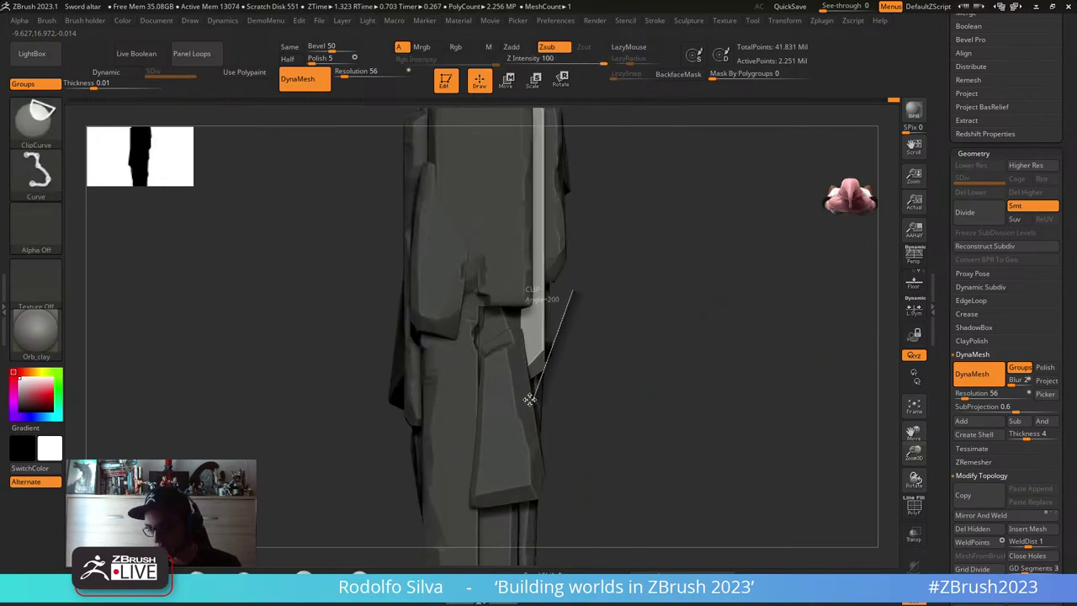
pyautogui.keyDown('ctrl'); pyautogui.keyDown('shift'); pyautogui.moveTo(529, 399); pyautogui.dragTo(527, 402); pyautogui.keyUp('shift'); pyautogui.keyUp('ctrl')
pyautogui.moveTo(668, 367)
pyautogui.mouseDown()
pyautogui.moveTo(618, 361)
pyautogui.moveTo(654, 364)
pyautogui.moveTo(607, 368)
pyautogui.moveTo(561, 402)
pyautogui.moveTo(530, 394)
pyautogui.mouseUp()
# - Clip the thin slab's exposed side corners along its length with diagonal cuts and clear the mask
pyautogui.moveTo(715, 370)
pyautogui.mouseDown()
pyautogui.moveTo(665, 365)
pyautogui.moveTo(662, 308)
pyautogui.moveTo(699, 234)
pyautogui.moveTo(675, 250)
pyautogui.mouseUp()
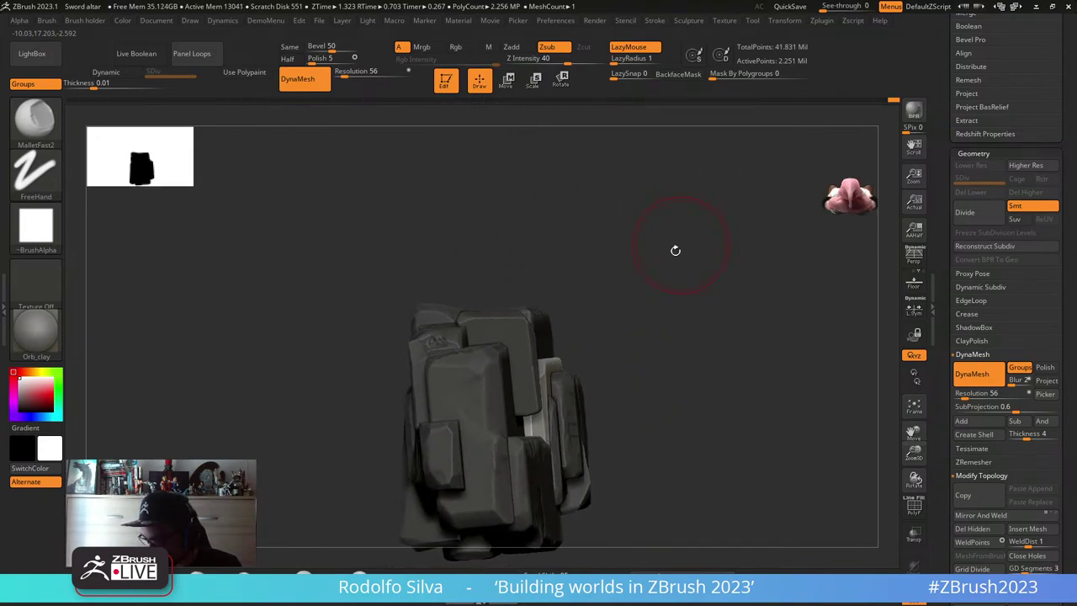
pyautogui.moveTo(641, 313)
pyautogui.keyDown('ctrl'); pyautogui.keyDown('shift'); pyautogui.mouseDown()
pyautogui.moveTo(677, 366)
pyautogui.moveTo(567, 377)
pyautogui.mouseUp(); pyautogui.keyUp('shift'); pyautogui.keyUp('ctrl')
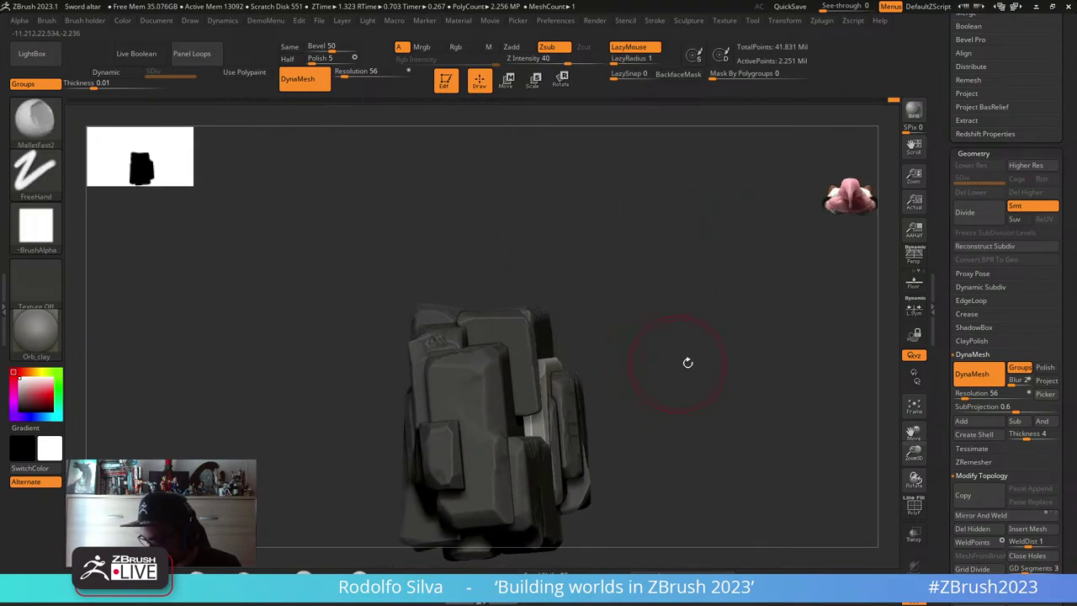
pyautogui.moveTo(687, 363); pyautogui.dragTo(543, 383)
pyautogui.keyDown('ctrl'); pyautogui.keyDown('shift'); pyautogui.moveTo(475, 413); pyautogui.dragTo(559, 331); pyautogui.keyUp('shift'); pyautogui.keyUp('ctrl')
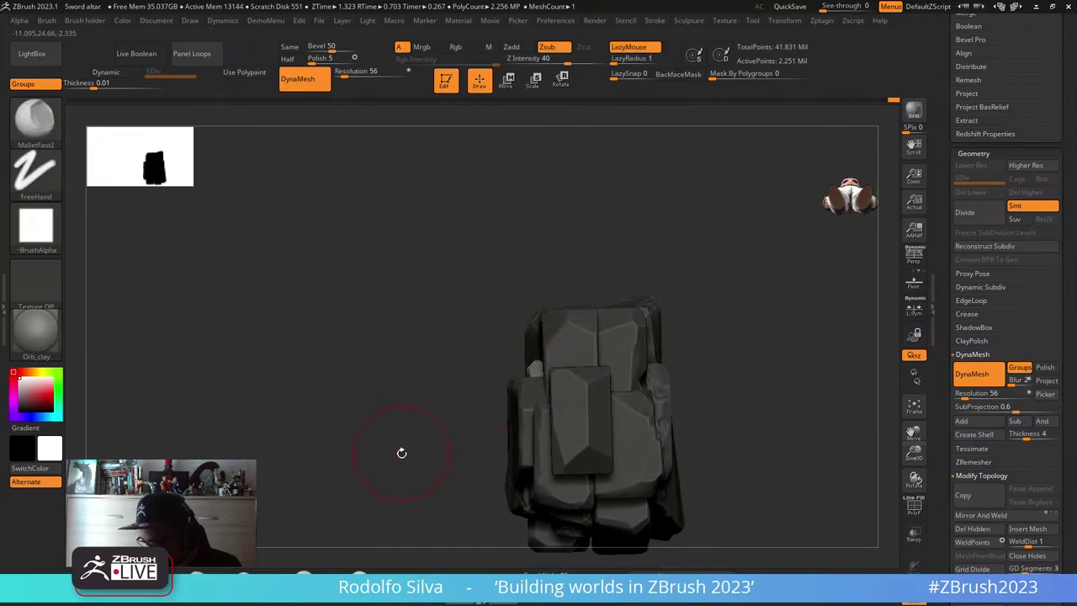
pyautogui.moveTo(401, 449)
pyautogui.mouseDown()
pyautogui.moveTo(773, 281)
pyautogui.moveTo(824, 302)
pyautogui.moveTo(711, 300)
pyautogui.mouseUp()
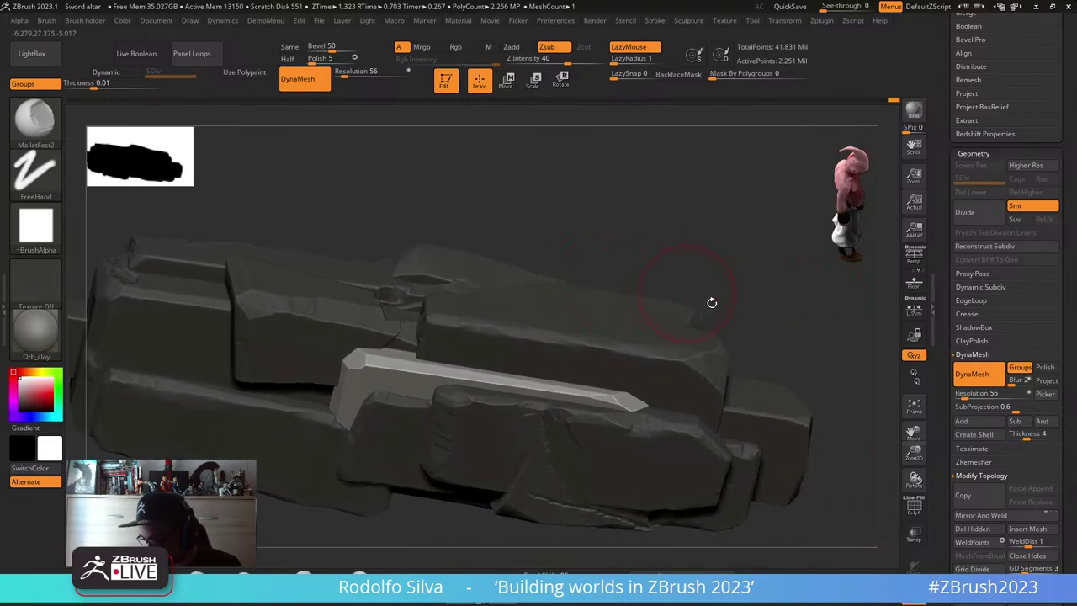
pyautogui.keyDown('ctrl'); pyautogui.click(689, 293); pyautogui.keyUp('ctrl')
# - Mask every polygroup except the tall slab beside the cracked slab and return to sculpting
pyautogui.moveTo(688, 294)
pyautogui.mouseDown(button='right')
pyautogui.moveTo(721, 308)
pyautogui.moveTo(630, 348)
pyautogui.moveTo(589, 320)
pyautogui.moveTo(625, 376)
pyautogui.moveTo(491, 385)
pyautogui.moveTo(490, 396)
pyautogui.moveTo(529, 403)
pyautogui.moveTo(473, 426)
pyautogui.moveTo(500, 373)
pyautogui.moveTo(421, 331)
pyautogui.mouseUp(button='right')
pyautogui.hotkey('ctrl', 'shift')
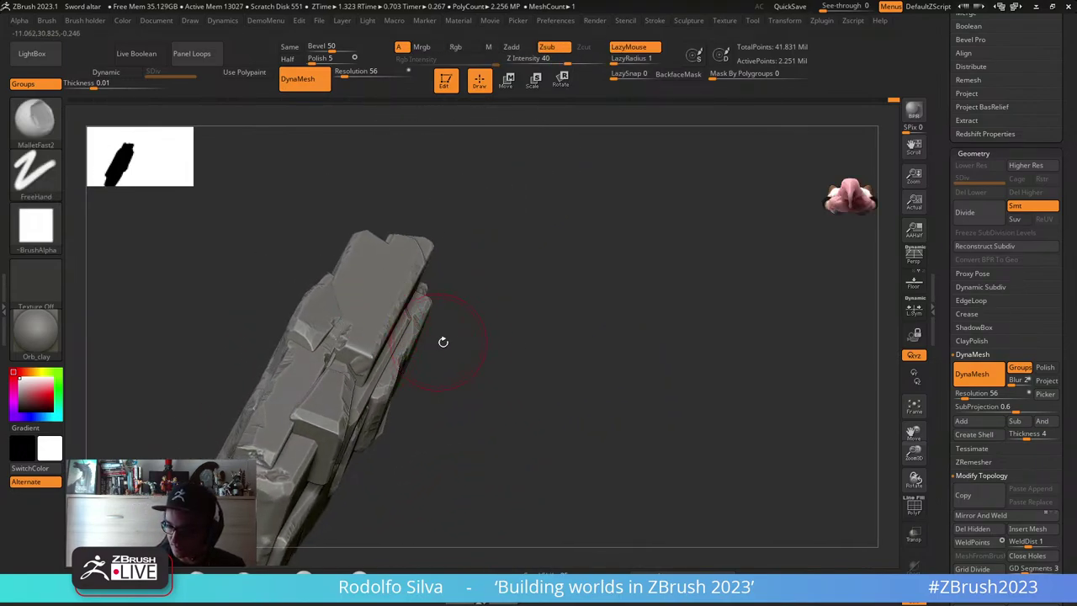
pyautogui.press('w')
pyautogui.keyDown('ctrl'); pyautogui.click(392, 295); pyautogui.keyUp('ctrl')
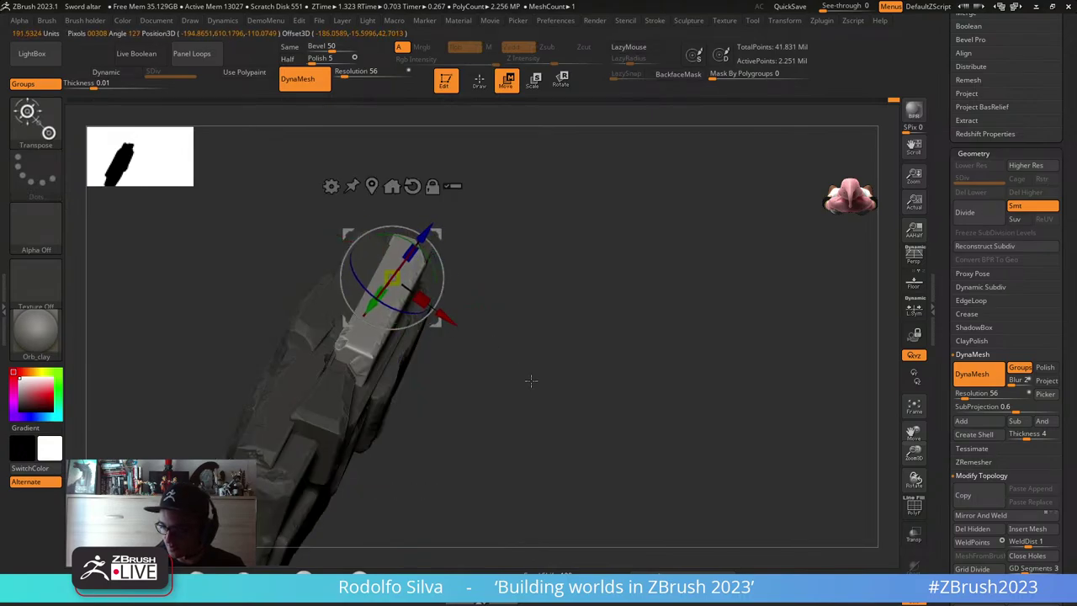
pyautogui.moveTo(499, 371); pyautogui.dragTo(444, 373, button='right')
pyautogui.press('q')
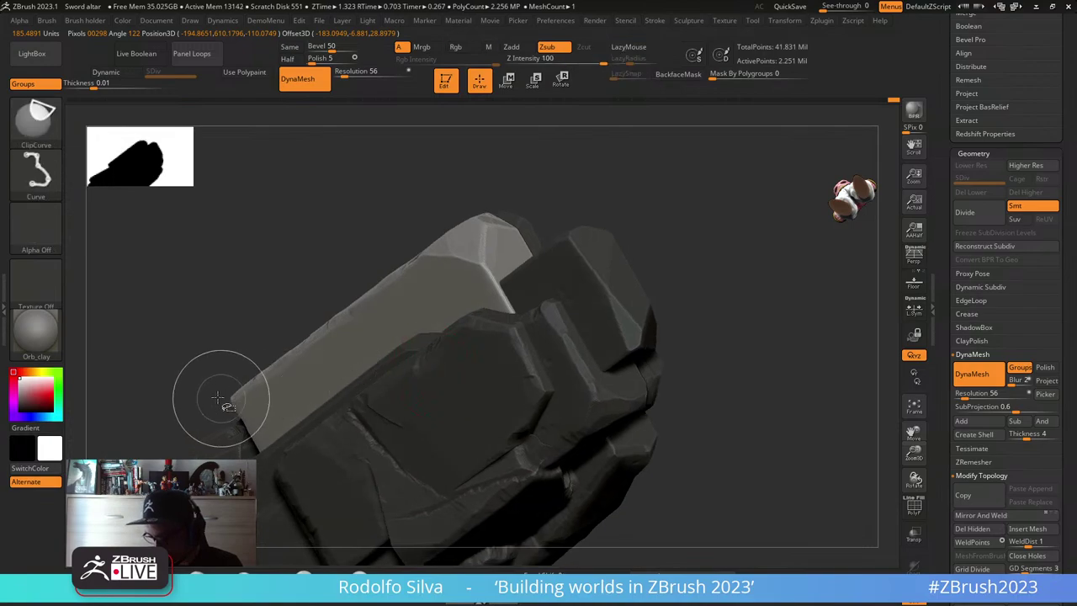
# - Clip the outer lower corner of the unmasked tall slab with diagonal ClipCurve cuts
pyautogui.moveTo(199, 397)
pyautogui.keyDown('ctrl'); pyautogui.keyDown('shift'); pyautogui.mouseDown()
pyautogui.moveTo(183, 290)
pyautogui.moveTo(224, 329)
pyautogui.moveTo(236, 317)
pyautogui.mouseUp(); pyautogui.keyUp('shift'); pyautogui.keyUp('ctrl')
pyautogui.moveTo(201, 408)
pyautogui.mouseDown(button='right')
pyautogui.moveTo(569, 353)
pyautogui.moveTo(599, 404)
pyautogui.moveTo(613, 370)
pyautogui.moveTo(425, 448)
pyautogui.mouseUp(button='right')
pyautogui.moveTo(333, 492)
pyautogui.keyDown('ctrl'); pyautogui.keyDown('shift'); pyautogui.mouseDown()
pyautogui.moveTo(298, 375)
pyautogui.moveTo(403, 346)
pyautogui.moveTo(360, 376)
pyautogui.mouseUp(); pyautogui.keyUp('shift'); pyautogui.keyUp('ctrl')
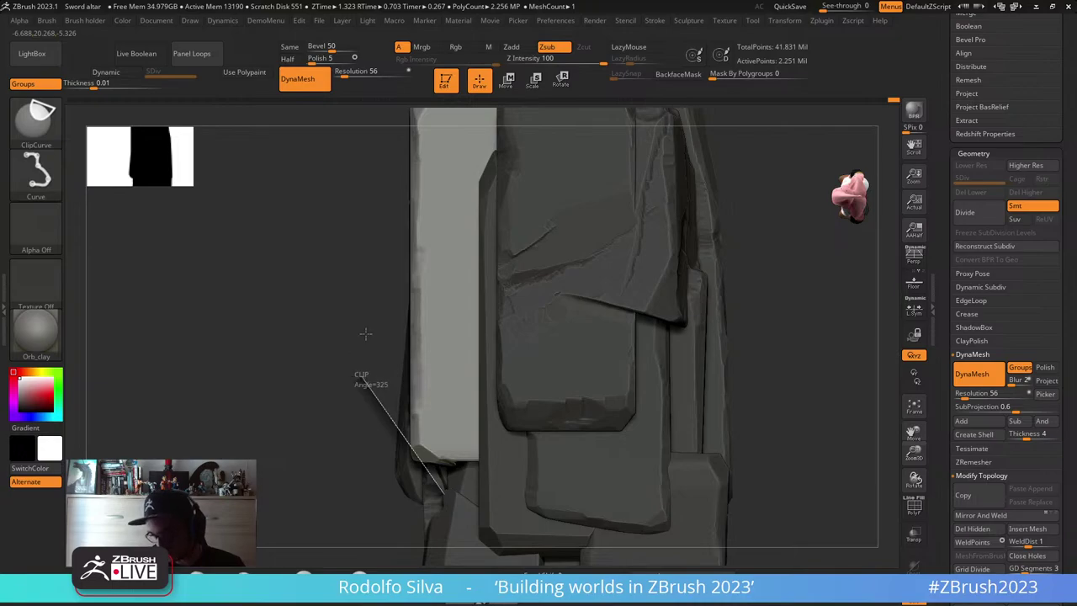
pyautogui.keyDown('ctrl'); pyautogui.keyDown('shift'); pyautogui.moveTo(365, 333); pyautogui.dragTo(393, 415); pyautogui.keyUp('shift'); pyautogui.keyUp('ctrl')
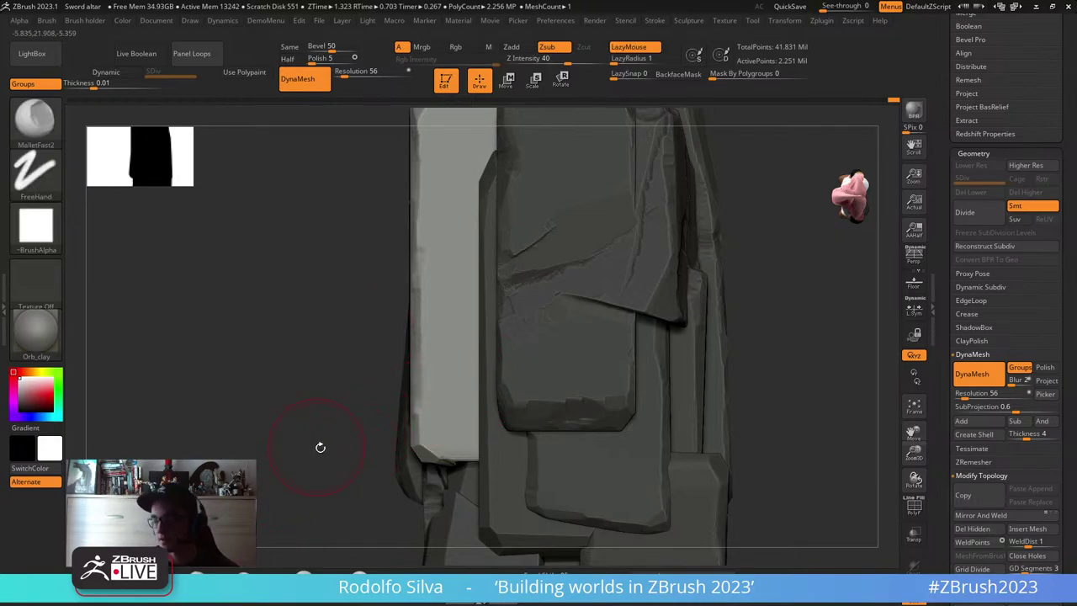
# - Chip the tall slab's lower corner with the MalletFast2 brush and clip its bottom edge diagonally
pyautogui.moveTo(320, 448); pyautogui.dragTo(412, 436)
pyautogui.moveTo(404, 448); pyautogui.dragTo(401, 416)
pyautogui.moveTo(651, 414)
pyautogui.mouseDown()
pyautogui.moveTo(665, 421)
pyautogui.moveTo(654, 420)
pyautogui.mouseUp()
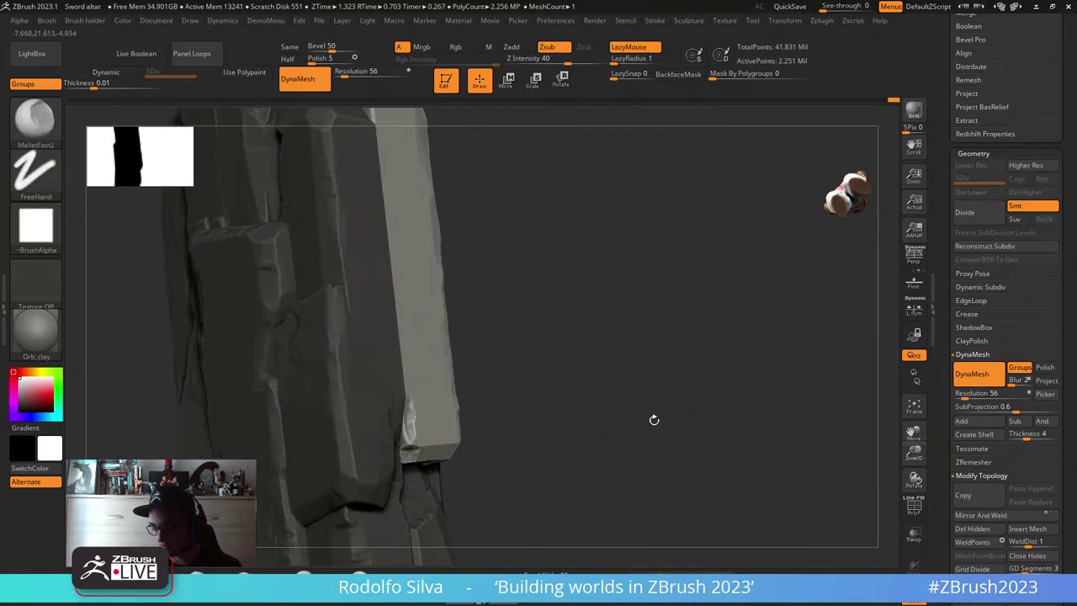
pyautogui.moveTo(653, 419)
pyautogui.mouseDown(button='right')
pyautogui.moveTo(811, 318)
pyautogui.moveTo(757, 336)
pyautogui.mouseUp(button='right')
pyautogui.moveTo(538, 402)
pyautogui.keyDown('ctrl'); pyautogui.keyDown('shift'); pyautogui.mouseDown()
pyautogui.moveTo(424, 412)
pyautogui.moveTo(410, 479)
pyautogui.mouseUp(); pyautogui.keyUp('shift'); pyautogui.keyUp('ctrl')
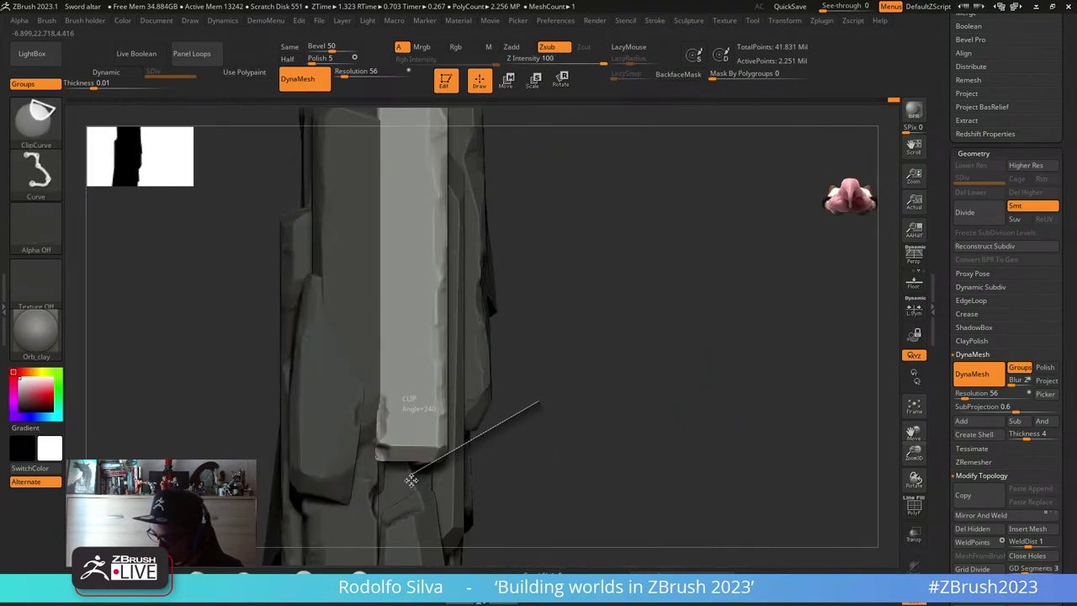
pyautogui.moveTo(563, 407); pyautogui.dragTo(740, 409)
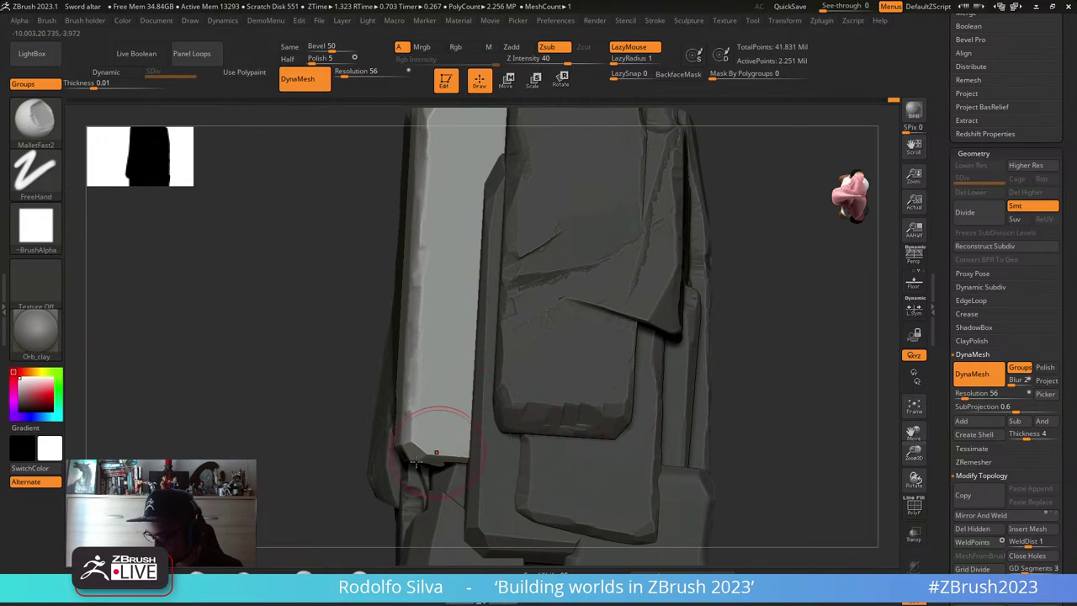
# - Isolate the tall slab and chip its long side edge from the lower corner to the upper end with MalletFast2
pyautogui.moveTo(436, 452); pyautogui.dragTo(324, 511, button='right')
pyautogui.keyDown('ctrl'); pyautogui.keyDown('shift'); pyautogui.click(463, 384); pyautogui.keyUp('shift'); pyautogui.keyUp('ctrl')
pyautogui.moveTo(615, 387); pyautogui.dragTo(571, 360)
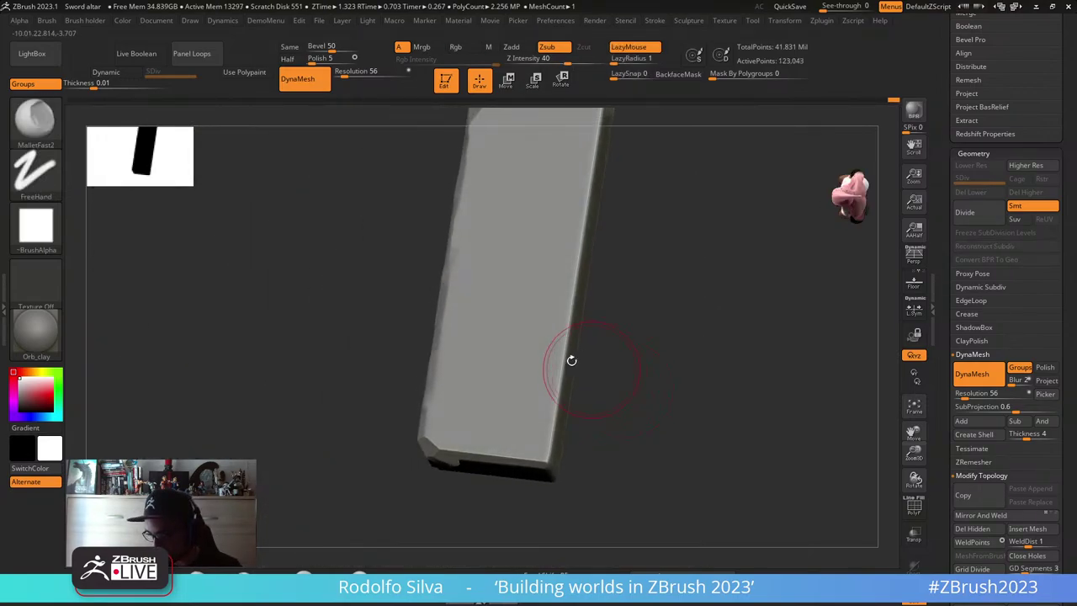
pyautogui.moveTo(379, 445); pyautogui.dragTo(445, 413)
pyautogui.moveTo(582, 390); pyautogui.dragTo(650, 341)
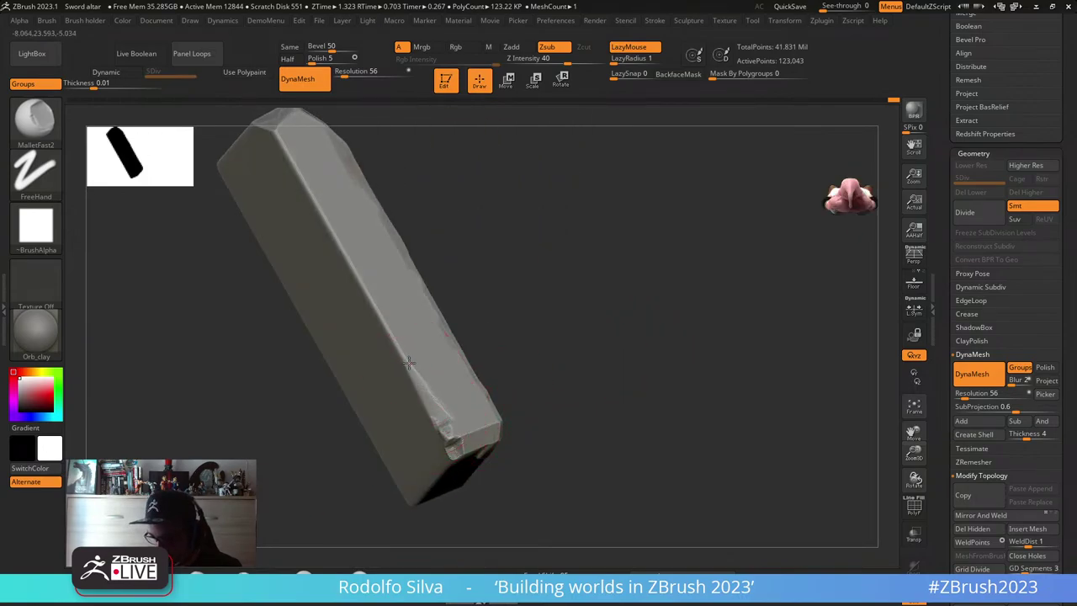
pyautogui.moveTo(395, 340)
pyautogui.mouseDown()
pyautogui.moveTo(300, 174)
pyautogui.moveTo(284, 122)
pyautogui.mouseUp()
pyautogui.moveTo(520, 323); pyautogui.dragTo(468, 390)
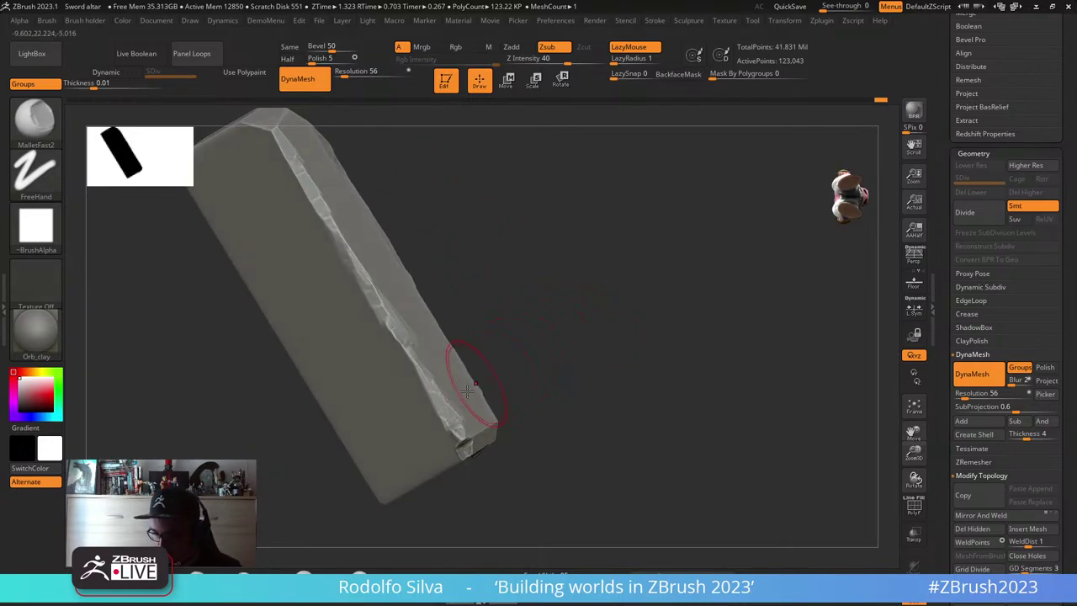
pyautogui.moveTo(412, 360); pyautogui.dragTo(390, 329)
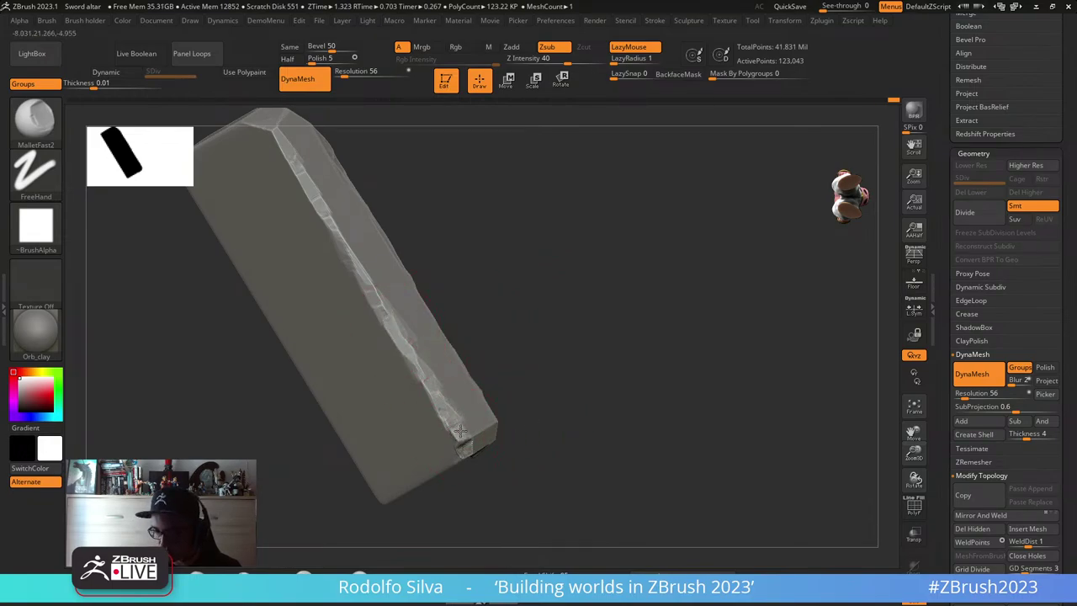
# - Chip the edges and corners at the tall slab's ends with the MalletFast2 brush
pyautogui.moveTo(499, 412); pyautogui.dragTo(603, 367)
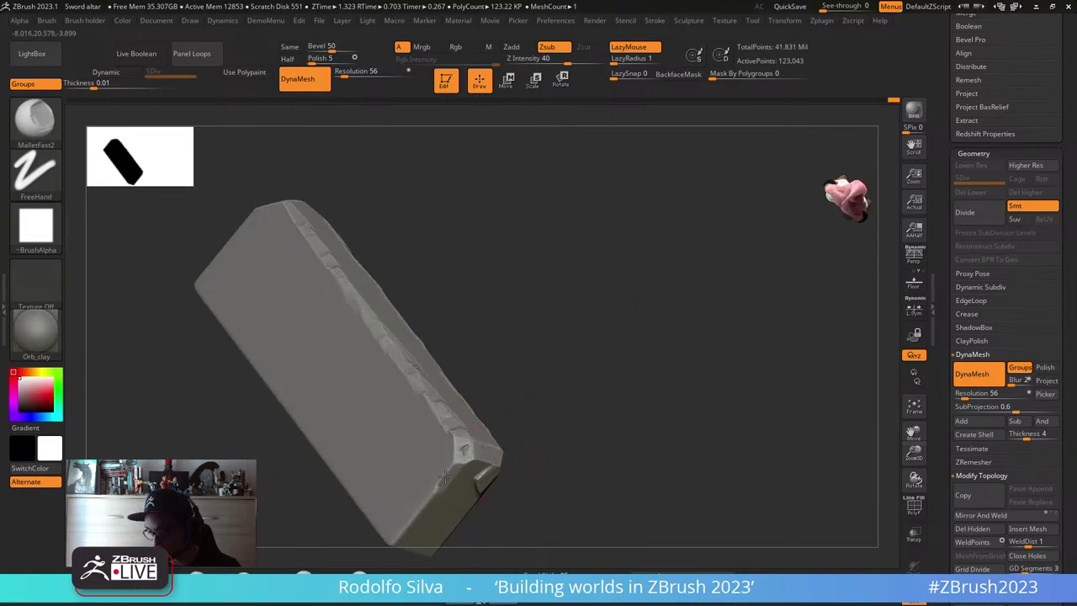
pyautogui.moveTo(426, 502); pyautogui.dragTo(402, 526)
pyautogui.moveTo(572, 382)
pyautogui.mouseDown()
pyautogui.moveTo(699, 413)
pyautogui.moveTo(649, 339)
pyautogui.moveTo(463, 350)
pyautogui.mouseUp()
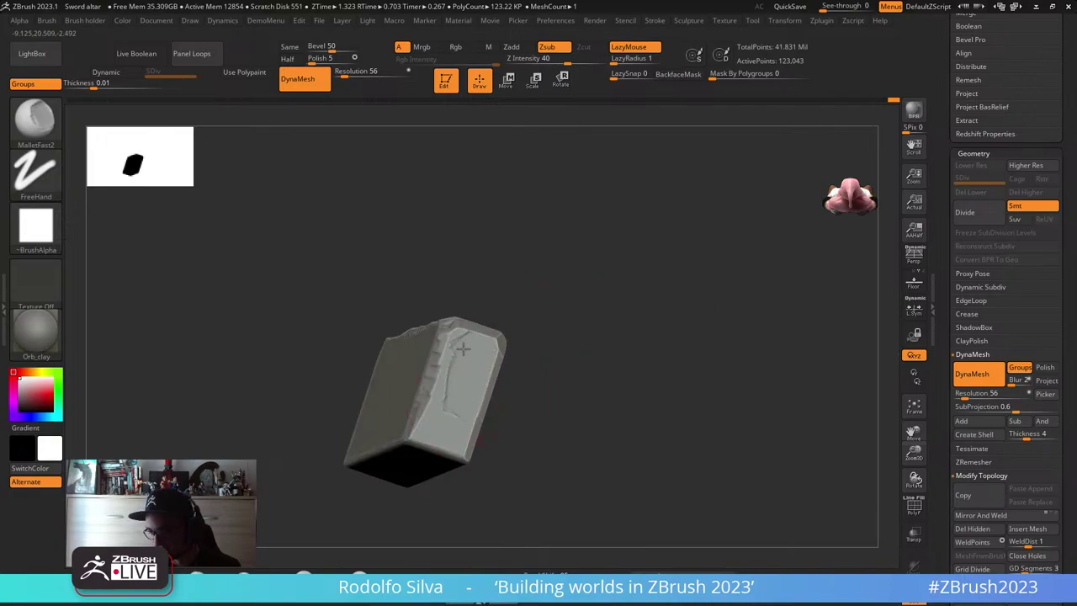
pyautogui.moveTo(610, 384); pyautogui.dragTo(472, 462)
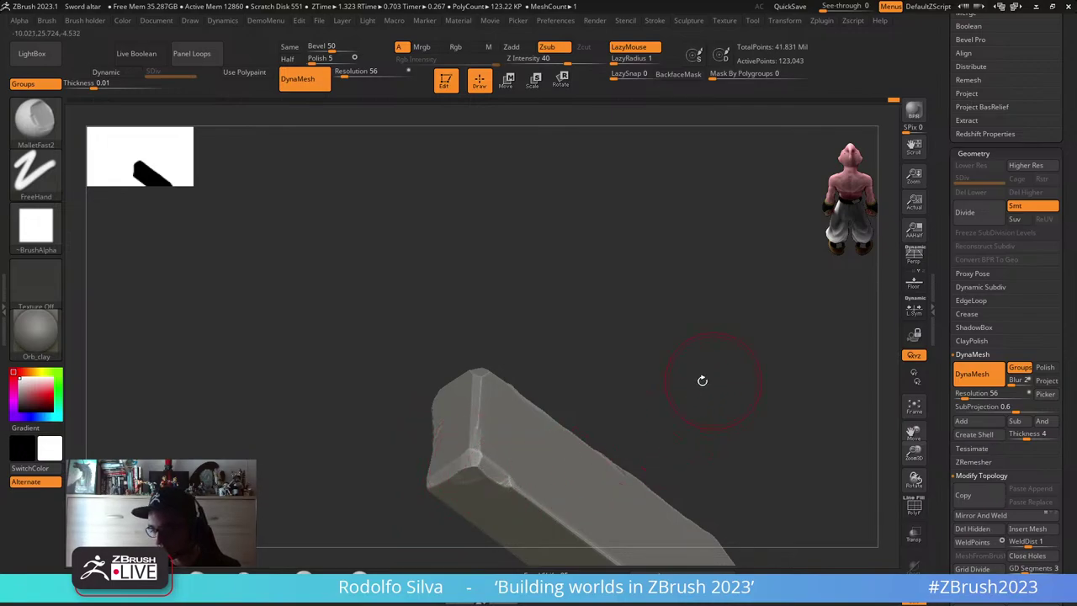
pyautogui.moveTo(699, 379); pyautogui.dragTo(607, 378)
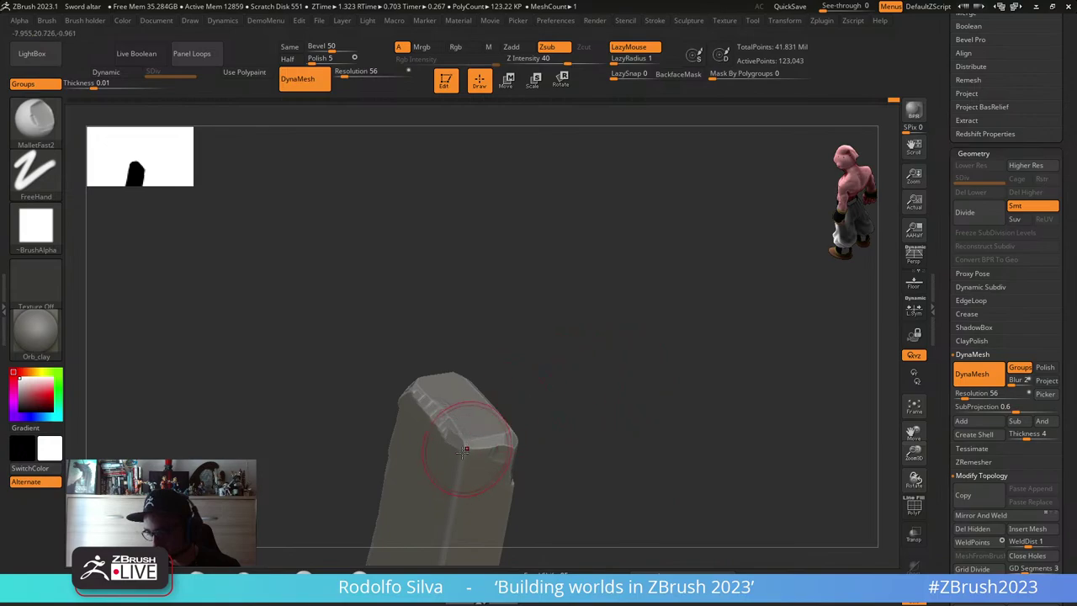
pyautogui.moveTo(466, 448); pyautogui.dragTo(461, 460)
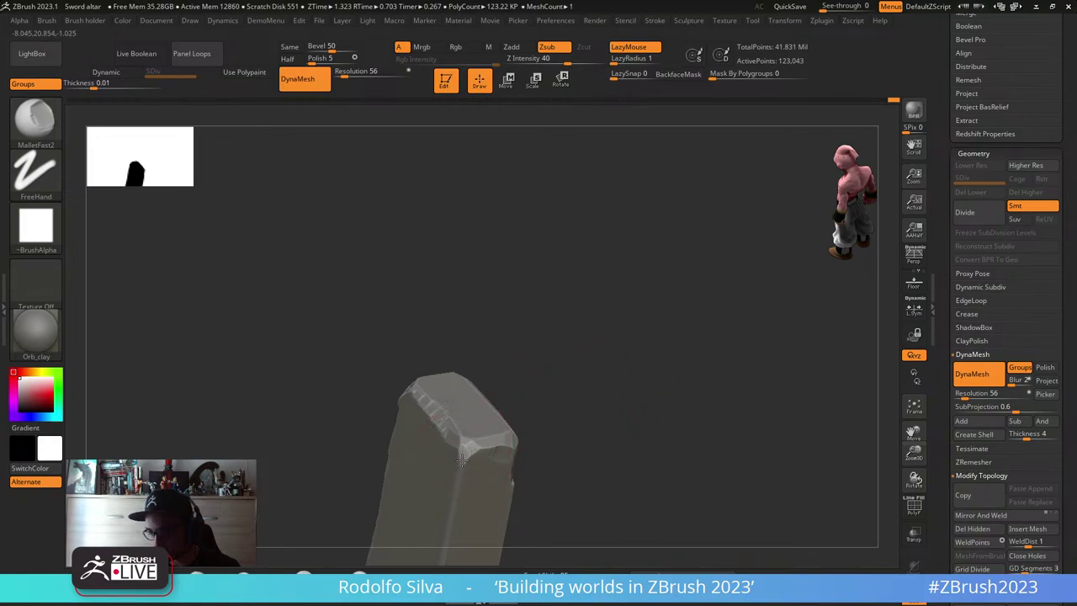
pyautogui.moveTo(660, 420); pyautogui.dragTo(534, 316)
# - Carve a wedge-shaped notch into the tall slab's unchipped long edge and chip the edge around it with MalletFast2
pyautogui.moveTo(505, 353); pyautogui.dragTo(508, 356)
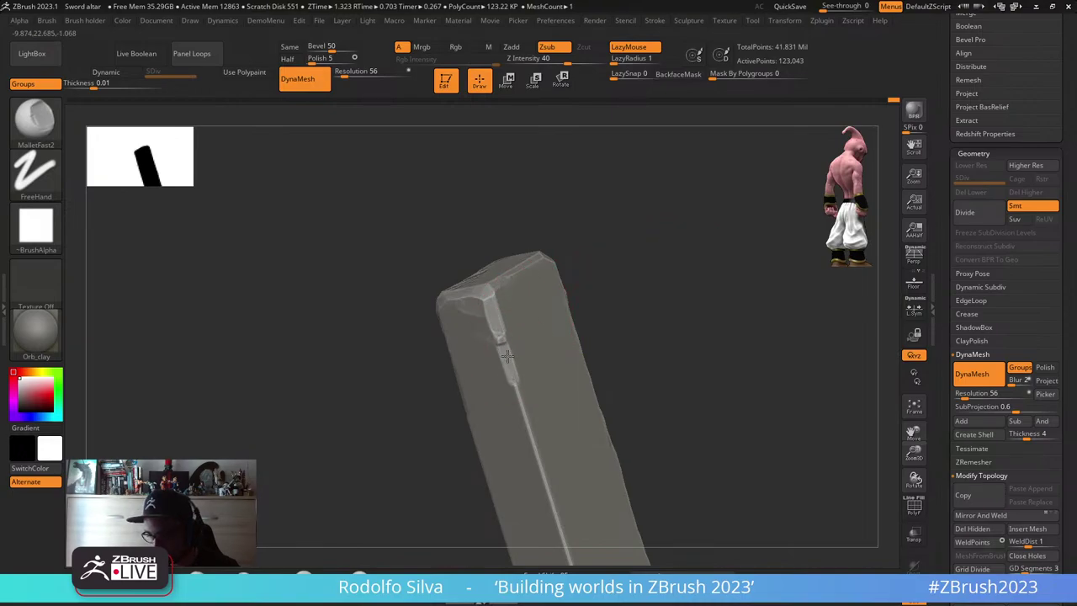
pyautogui.moveTo(523, 419); pyautogui.dragTo(535, 450)
pyautogui.moveTo(552, 513); pyautogui.dragTo(509, 362)
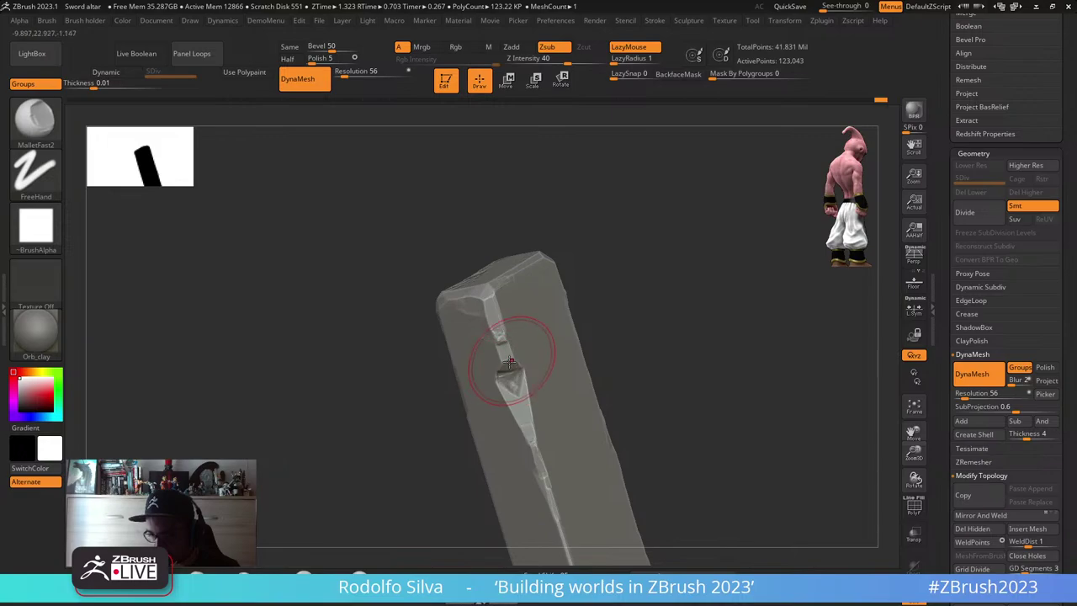
pyautogui.moveTo(492, 316); pyautogui.dragTo(548, 385, button='right')
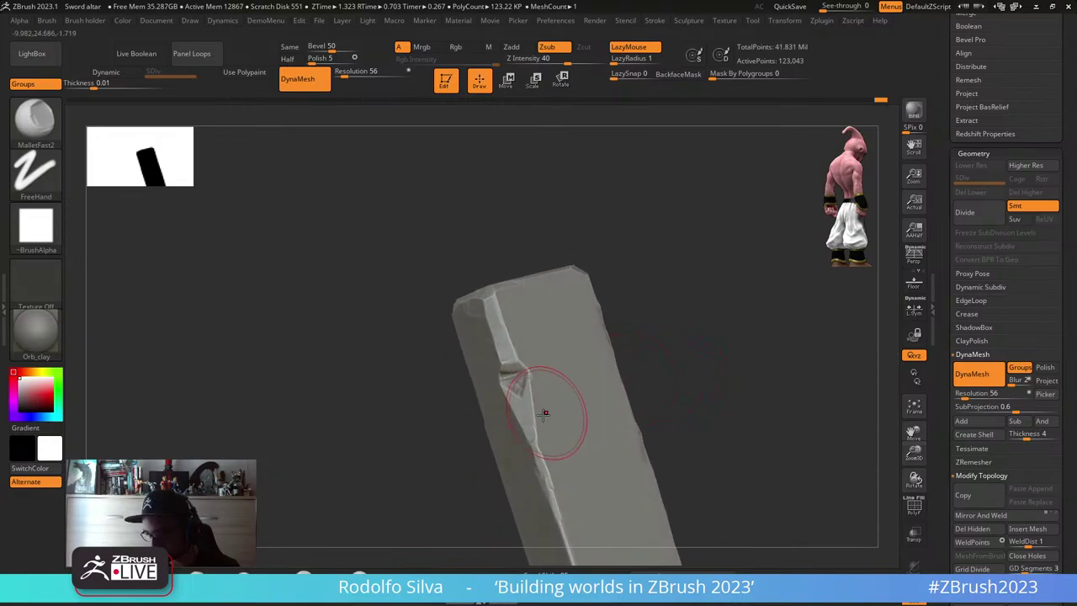
pyautogui.moveTo(516, 388)
pyautogui.mouseDown()
pyautogui.moveTo(513, 378)
pyautogui.moveTo(565, 411)
pyautogui.moveTo(537, 392)
pyautogui.mouseUp()
pyautogui.moveTo(474, 460); pyautogui.dragTo(547, 423, button='right')
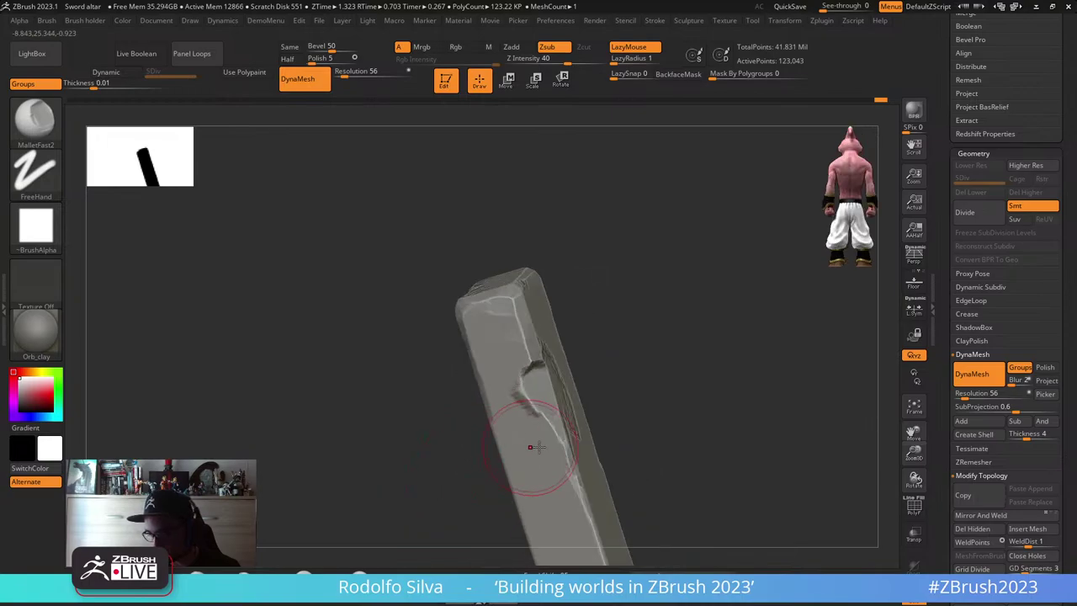
pyautogui.moveTo(512, 391); pyautogui.dragTo(740, 321, button='right')
# - Carve long vertical cracks and stepped grooves across the upper and lower halves of the tall slab's broad face
pyautogui.moveTo(555, 244); pyautogui.dragTo(580, 370)
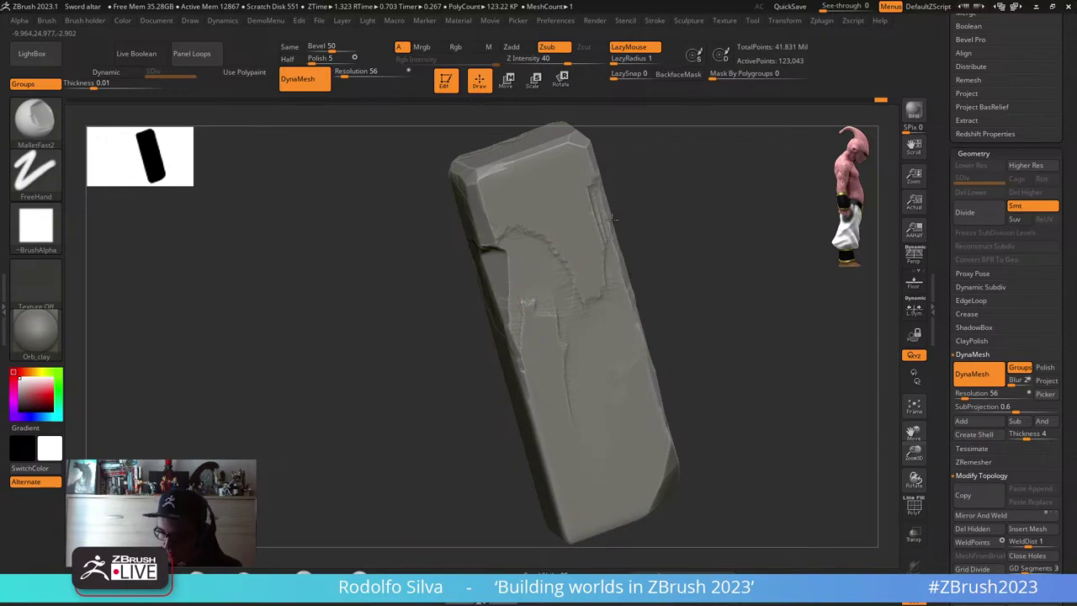
pyautogui.moveTo(611, 219); pyautogui.dragTo(582, 165)
pyautogui.moveTo(599, 286)
pyautogui.mouseDown()
pyautogui.moveTo(558, 171)
pyautogui.moveTo(524, 210)
pyautogui.moveTo(543, 277)
pyautogui.moveTo(515, 197)
pyautogui.moveTo(512, 265)
pyautogui.moveTo(477, 190)
pyautogui.mouseUp()
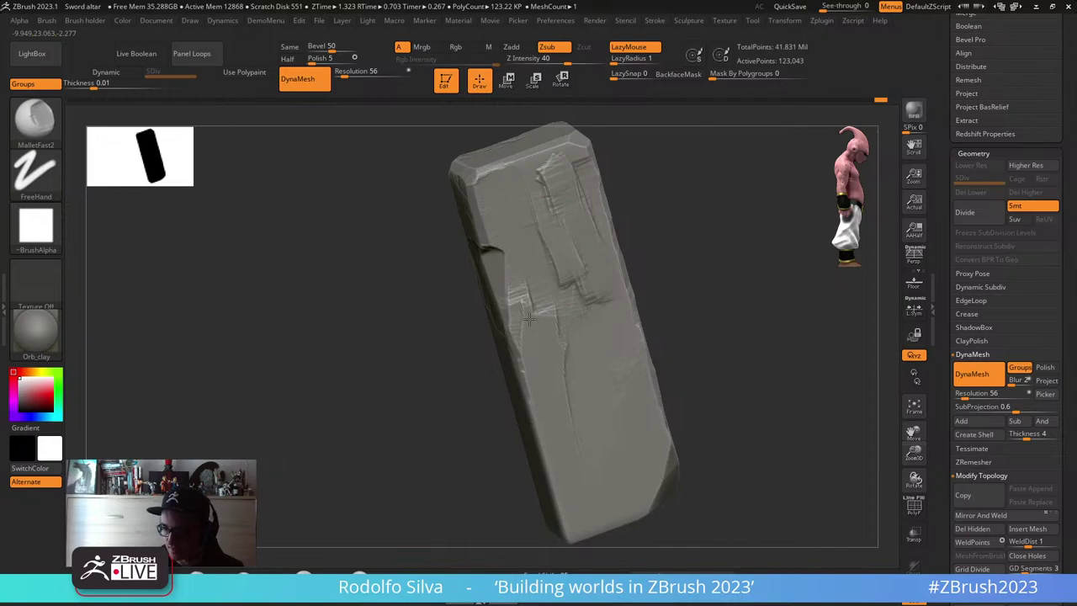
pyautogui.moveTo(528, 318)
pyautogui.mouseDown()
pyautogui.moveTo(542, 412)
pyautogui.moveTo(513, 345)
pyautogui.moveTo(520, 389)
pyautogui.moveTo(572, 438)
pyautogui.moveTo(591, 398)
pyautogui.moveTo(580, 429)
pyautogui.mouseUp()
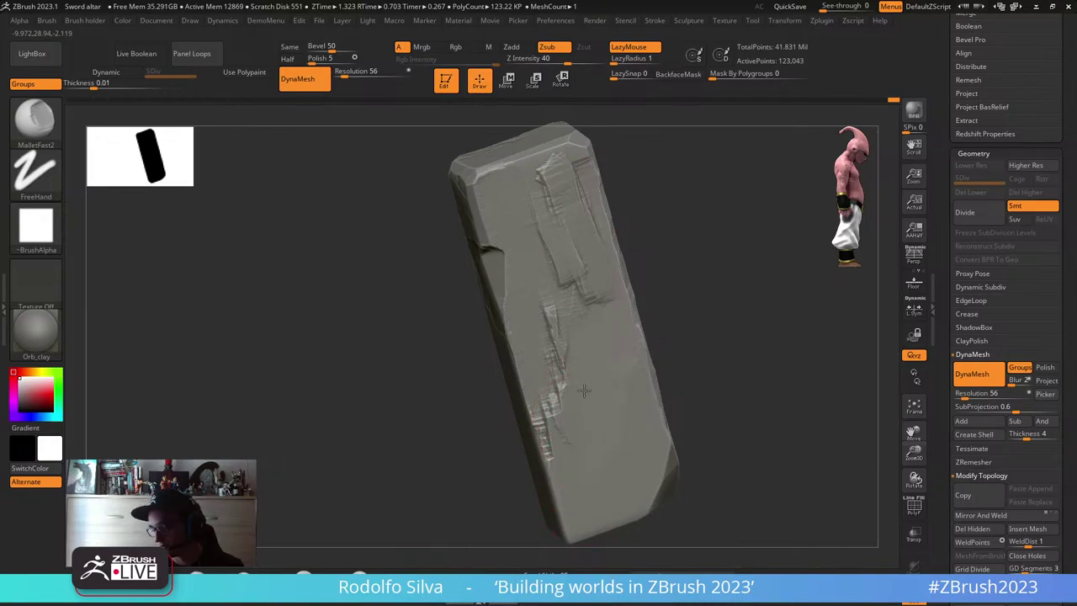
pyautogui.moveTo(582, 391)
pyautogui.mouseDown()
pyautogui.moveTo(617, 452)
pyautogui.moveTo(584, 337)
pyautogui.moveTo(585, 376)
pyautogui.mouseUp()
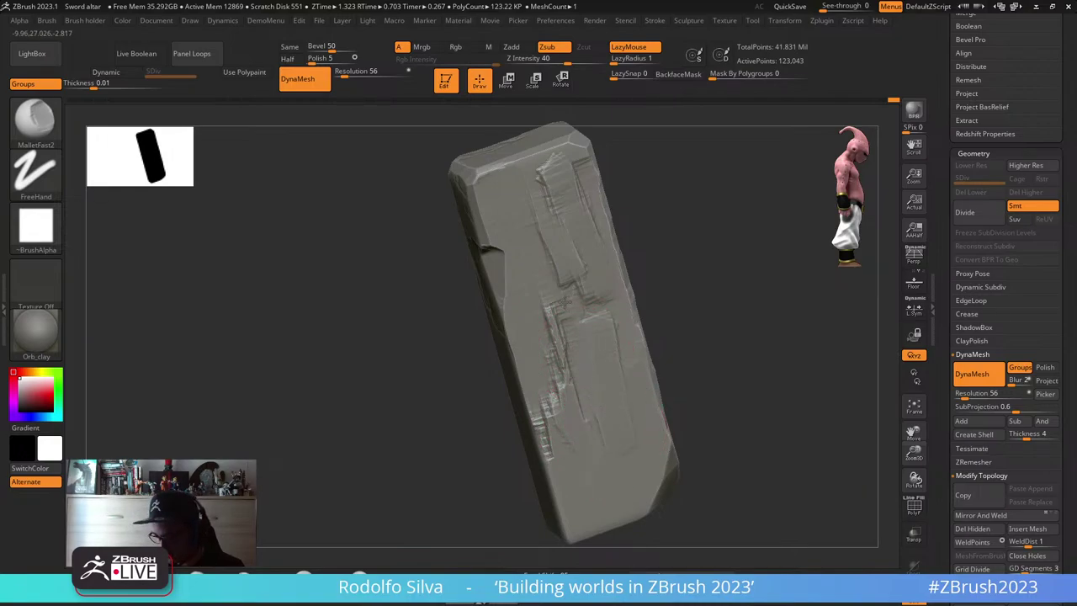
pyautogui.moveTo(564, 302); pyautogui.dragTo(540, 150)
pyautogui.moveTo(678, 278)
pyautogui.mouseDown()
pyautogui.moveTo(739, 286)
pyautogui.moveTo(714, 320)
pyautogui.moveTo(673, 324)
pyautogui.mouseUp()
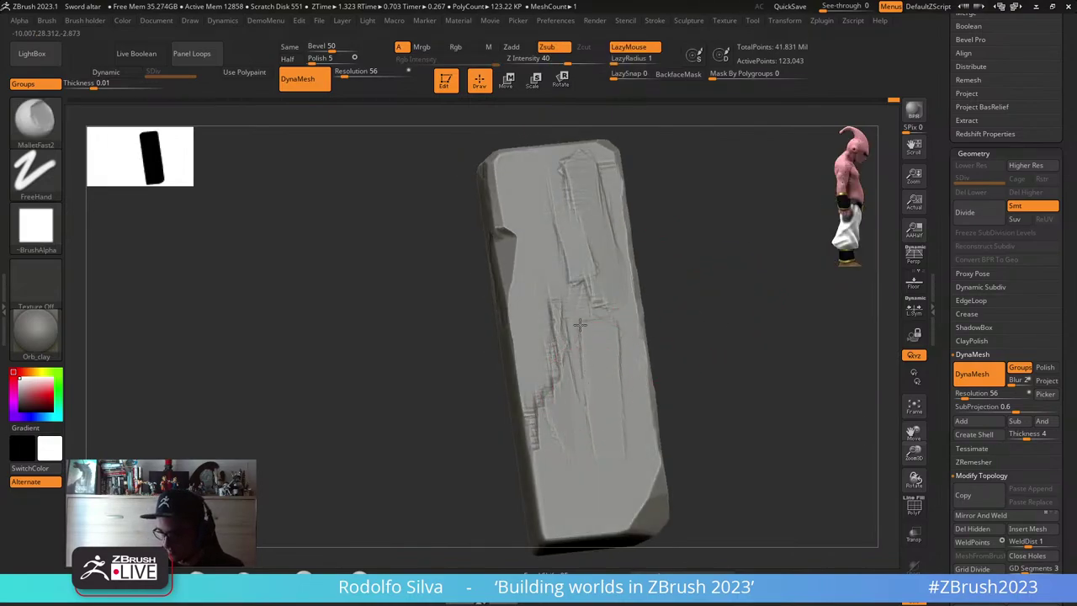
pyautogui.moveTo(563, 219); pyautogui.dragTo(563, 171)
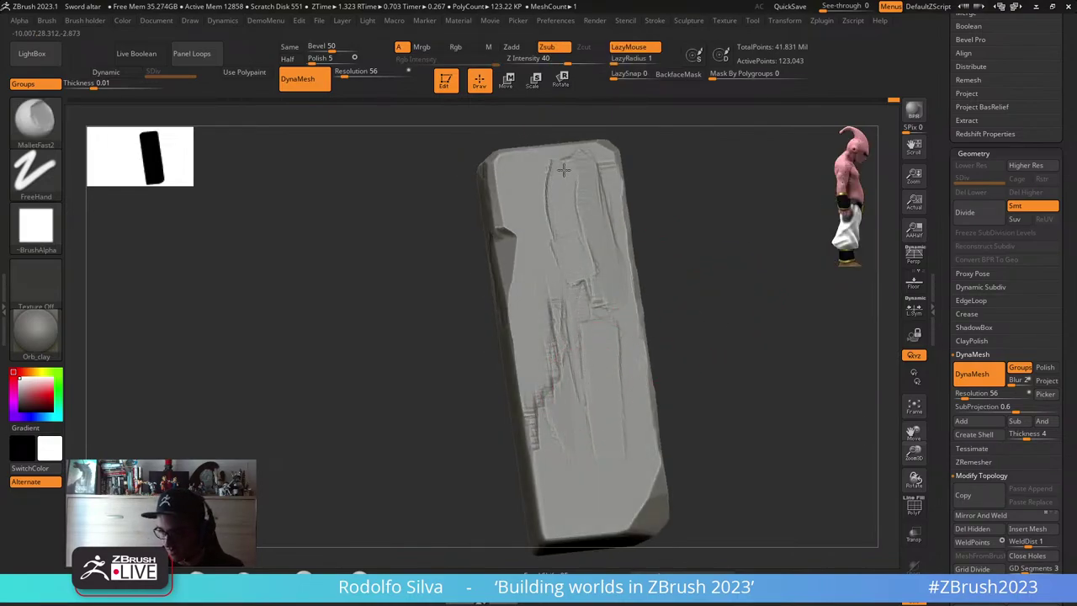
pyautogui.moveTo(692, 328); pyautogui.dragTo(708, 402)
pyautogui.moveTo(642, 476); pyautogui.dragTo(645, 316)
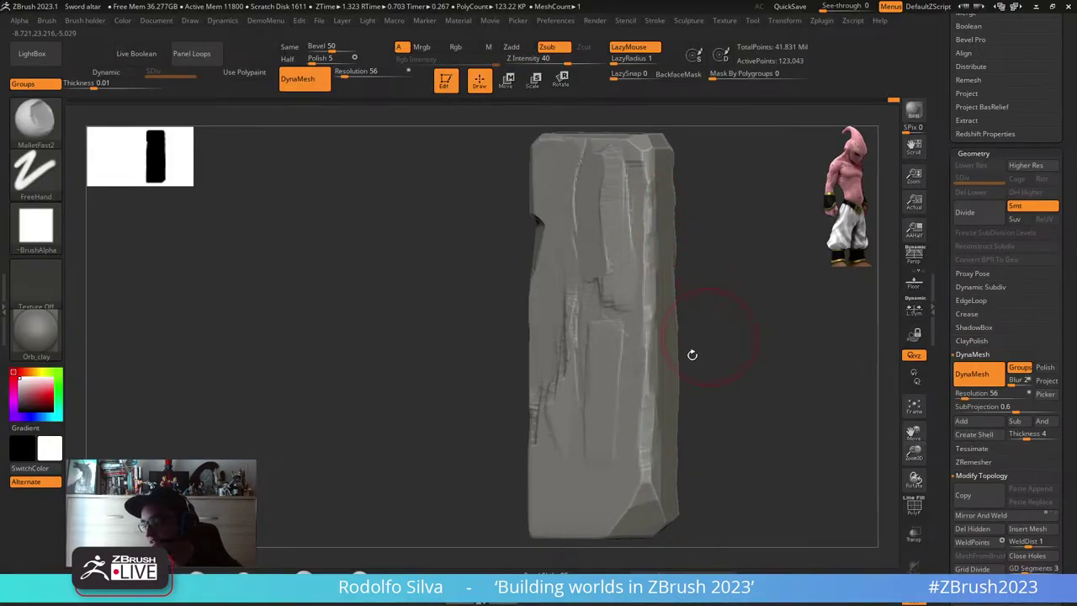
# - Try a ClipCurve cut along the outer long side of the tall slab
pyautogui.moveTo(692, 354)
pyautogui.mouseDown()
pyautogui.moveTo(720, 370)
pyautogui.moveTo(709, 354)
pyautogui.mouseUp()
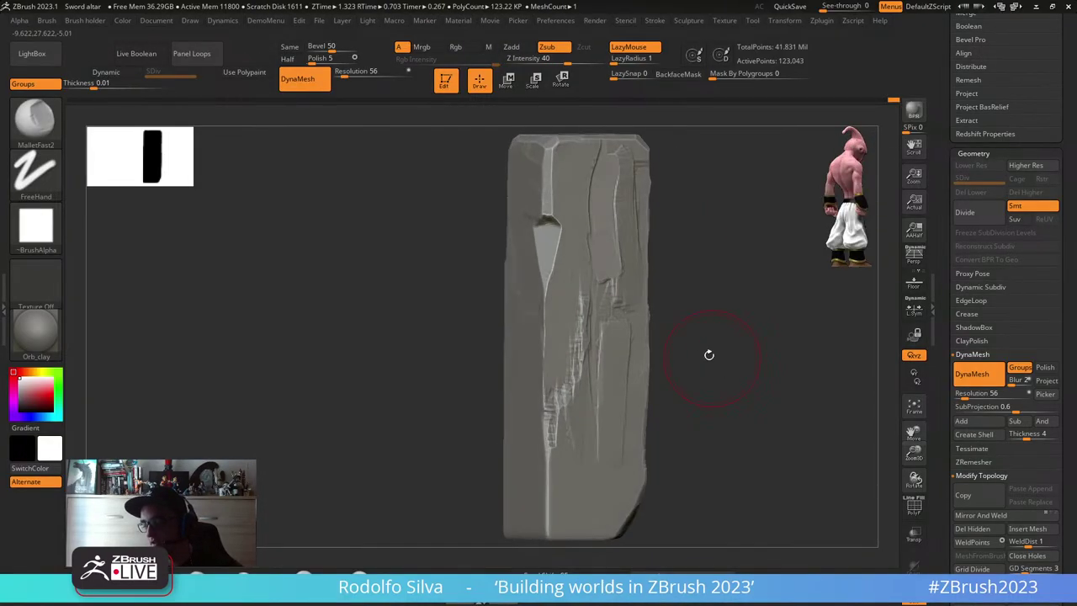
pyautogui.moveTo(691, 274)
pyautogui.keyDown('ctrl'); pyautogui.keyDown('shift'); pyautogui.mouseDown()
pyautogui.moveTo(671, 395)
pyautogui.moveTo(641, 338)
pyautogui.moveTo(663, 492)
pyautogui.mouseUp(); pyautogui.keyUp('shift'); pyautogui.keyUp('ctrl')
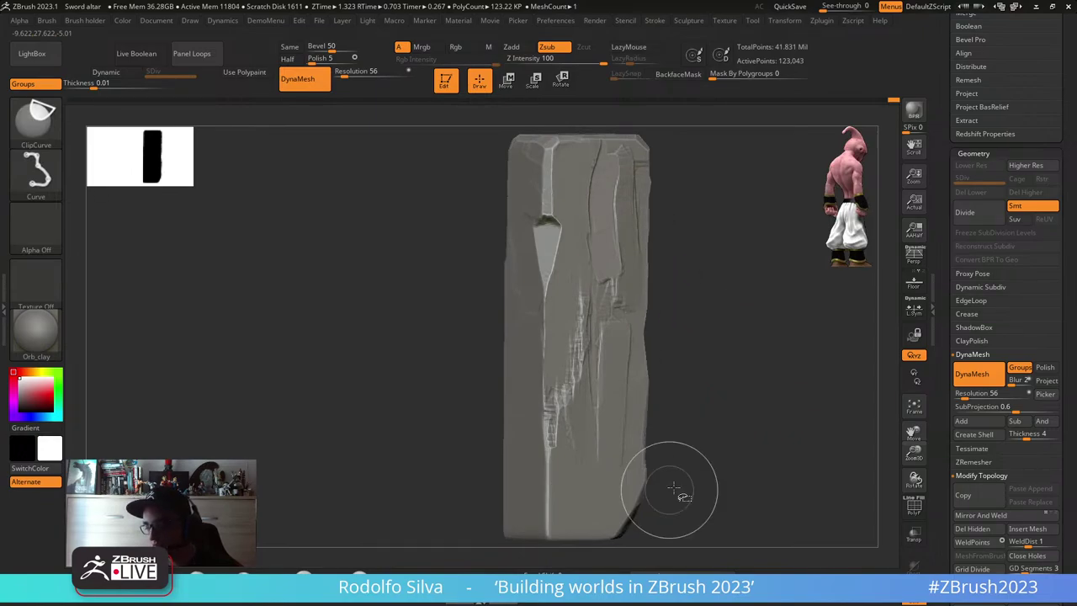
pyautogui.moveTo(731, 436)
pyautogui.mouseDown()
pyautogui.moveTo(725, 427)
pyautogui.moveTo(774, 385)
pyautogui.moveTo(796, 403)
pyautogui.mouseUp()
pyautogui.moveTo(730, 382); pyautogui.dragTo(774, 390)
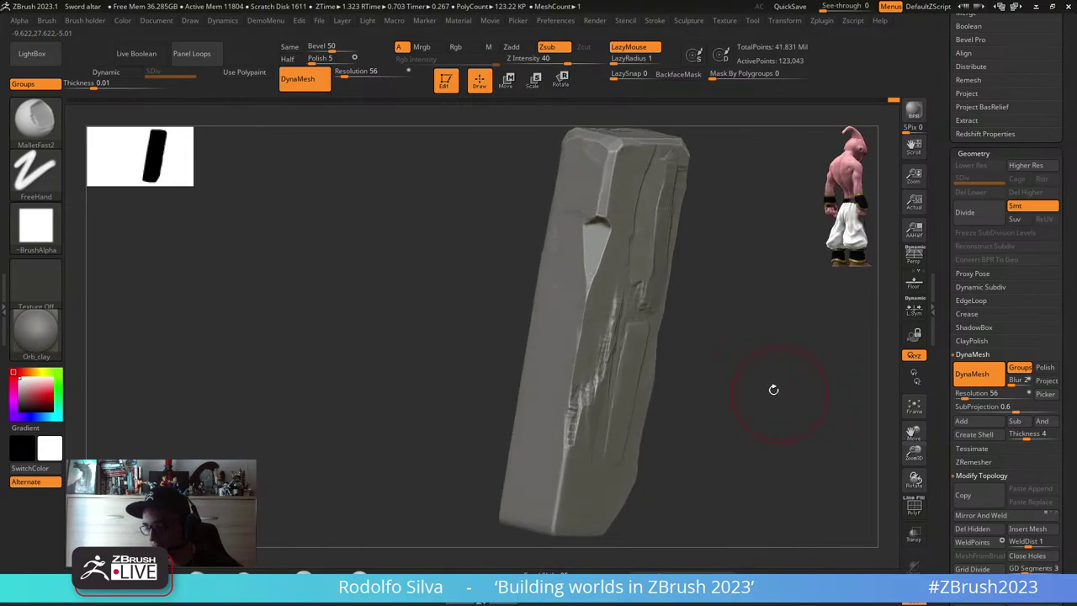
# - Deepen and extend the broad face's cracks with stepped MalletFast2 strokes from the upper end toward the lower side
pyautogui.moveTo(745, 237)
pyautogui.mouseDown()
pyautogui.moveTo(581, 193)
pyautogui.moveTo(572, 304)
pyautogui.mouseUp()
pyautogui.moveTo(724, 277); pyautogui.dragTo(762, 278)
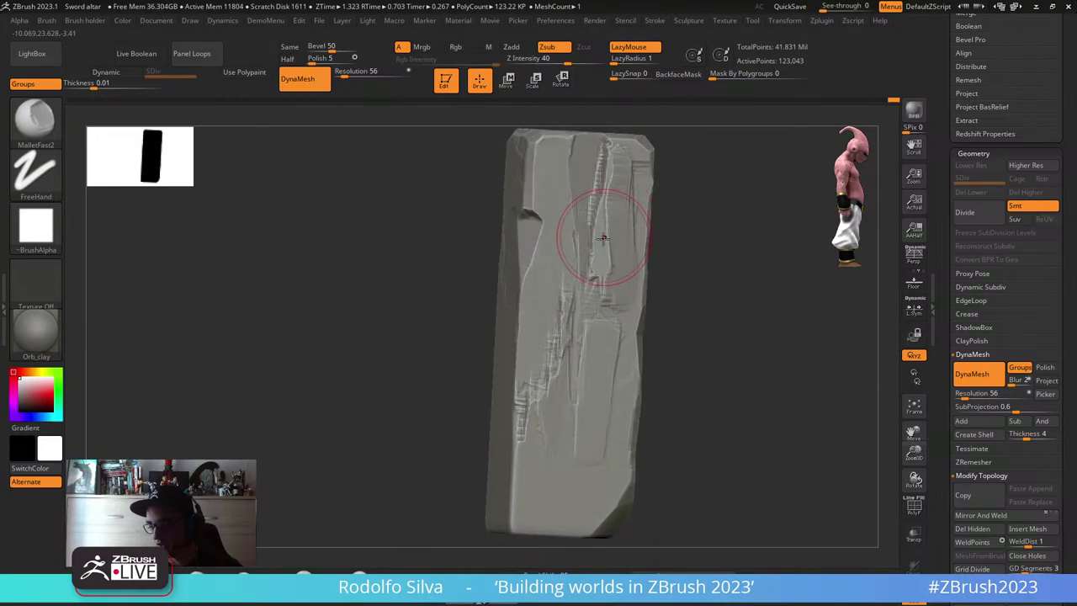
pyautogui.moveTo(603, 238)
pyautogui.mouseDown()
pyautogui.moveTo(605, 153)
pyautogui.moveTo(600, 263)
pyautogui.mouseUp()
pyautogui.moveTo(697, 238)
pyautogui.mouseDown()
pyautogui.moveTo(658, 240)
pyautogui.moveTo(620, 199)
pyautogui.moveTo(621, 144)
pyautogui.mouseUp()
pyautogui.moveTo(715, 265)
pyautogui.mouseDown()
pyautogui.moveTo(765, 347)
pyautogui.moveTo(707, 276)
pyautogui.mouseUp()
pyautogui.moveTo(617, 280); pyautogui.dragTo(593, 331)
pyautogui.moveTo(572, 428)
pyautogui.mouseDown()
pyautogui.moveTo(595, 457)
pyautogui.moveTo(611, 454)
pyautogui.moveTo(624, 399)
pyautogui.moveTo(735, 410)
pyautogui.mouseUp()
pyautogui.moveTo(548, 409)
pyautogui.mouseDown()
pyautogui.moveTo(614, 141)
pyautogui.moveTo(613, 156)
pyautogui.mouseUp()
# - Chip the tall slab's long edge from the wedge-shaped notch down to the lower end
pyautogui.moveTo(780, 333)
pyautogui.mouseDown()
pyautogui.moveTo(737, 350)
pyautogui.moveTo(673, 337)
pyautogui.mouseUp()
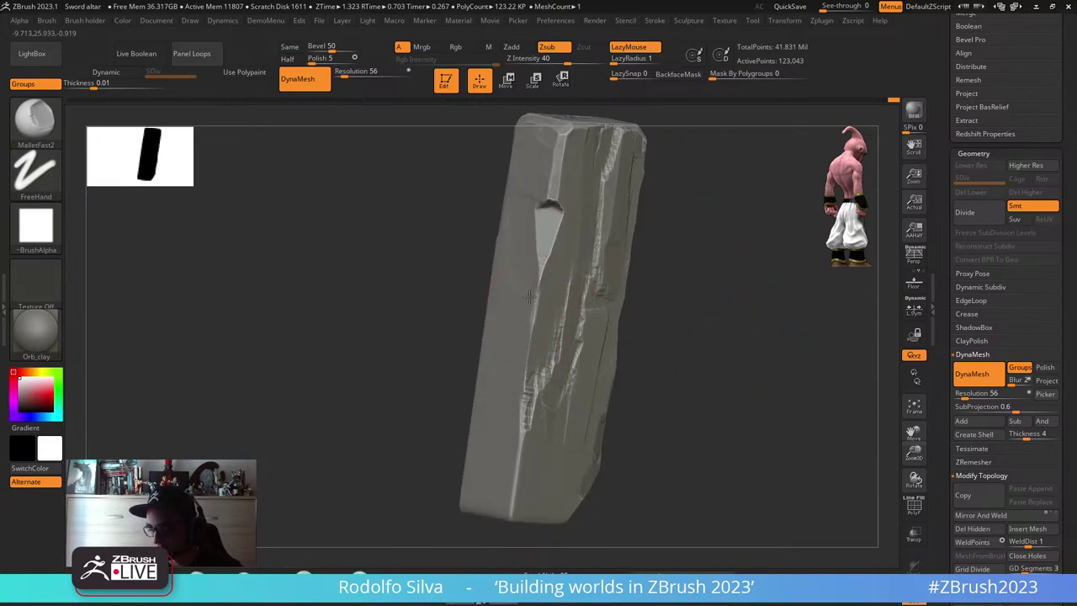
pyautogui.moveTo(535, 313); pyautogui.dragTo(520, 421)
pyautogui.moveTo(522, 461); pyautogui.dragTo(511, 511)
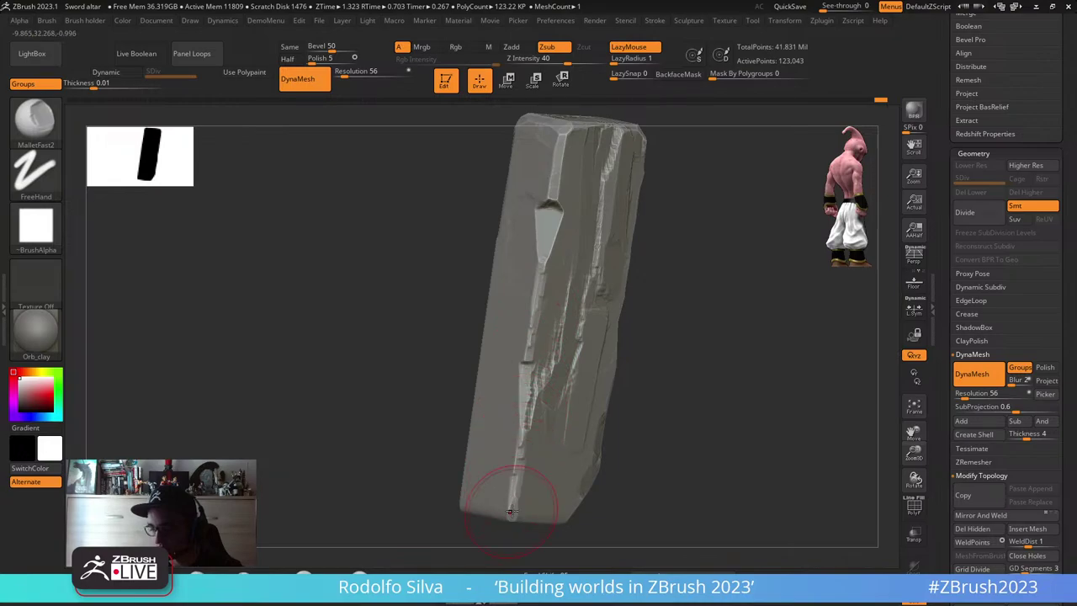
# - Chip the edges and corners around the tall slab's bottom face with MalletFast2
pyautogui.moveTo(709, 450)
pyautogui.mouseDown()
pyautogui.moveTo(733, 384)
pyautogui.moveTo(580, 345)
pyautogui.mouseUp()
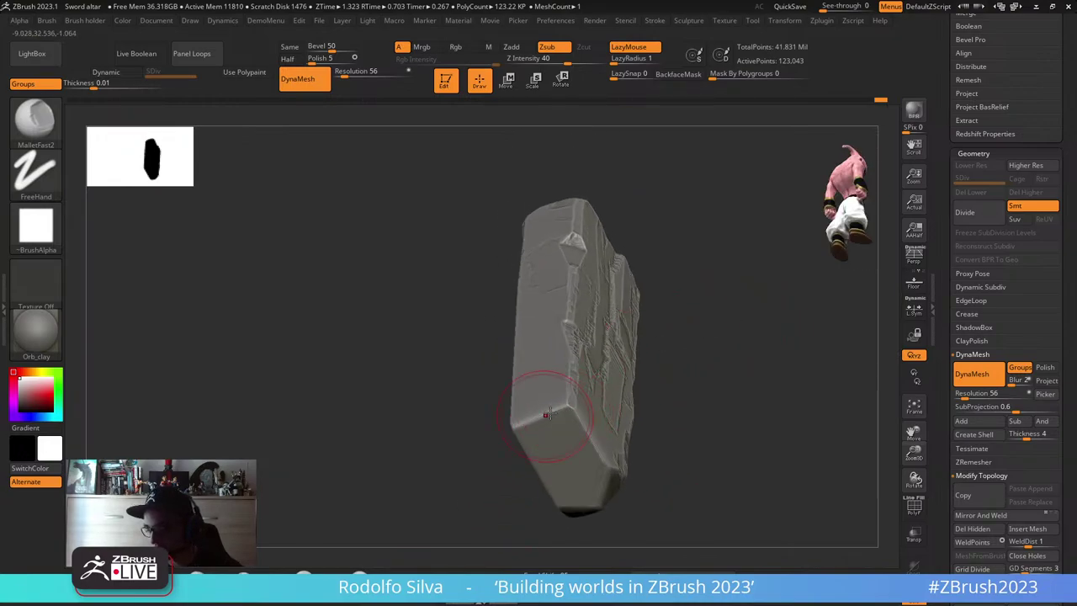
pyautogui.moveTo(572, 408); pyautogui.dragTo(575, 418)
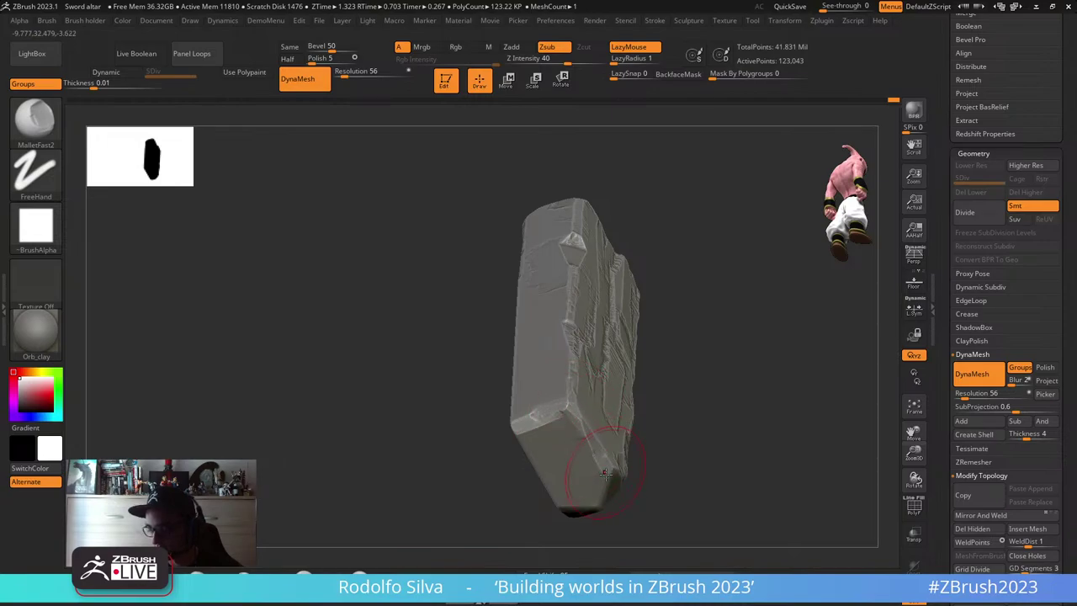
pyautogui.moveTo(673, 457); pyautogui.dragTo(606, 457)
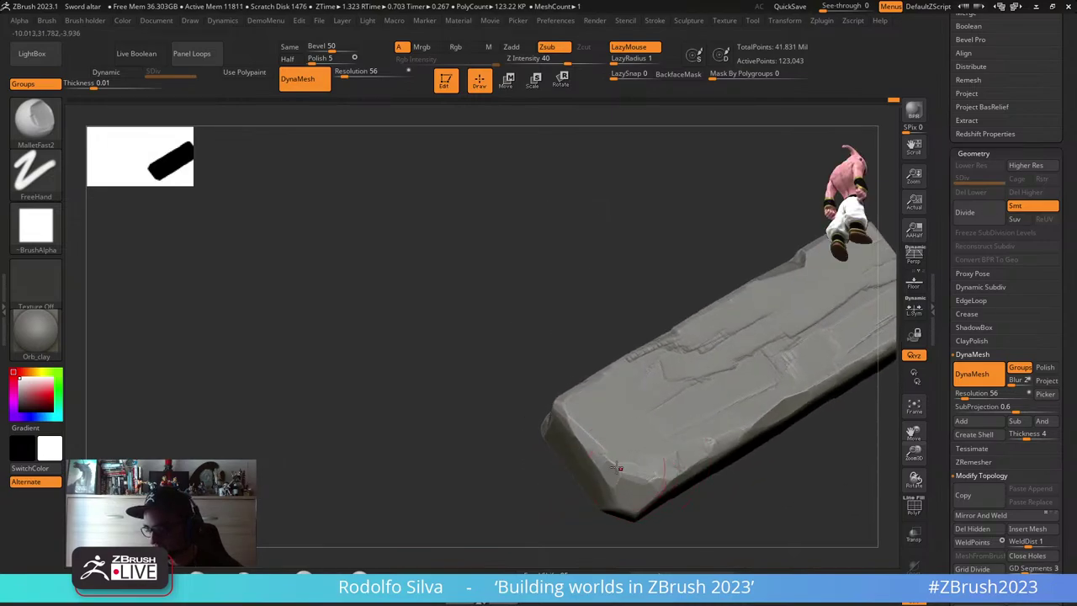
pyautogui.moveTo(519, 429)
pyautogui.mouseDown()
pyautogui.moveTo(432, 438)
pyautogui.moveTo(507, 411)
pyautogui.mouseUp()
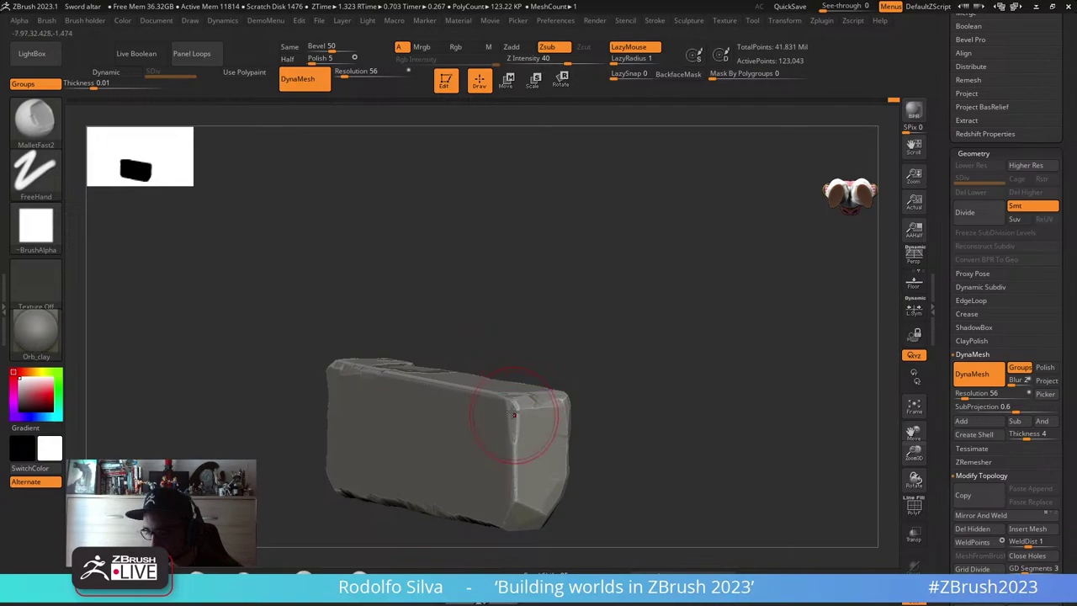
pyautogui.moveTo(513, 413)
pyautogui.mouseDown()
pyautogui.moveTo(517, 489)
pyautogui.moveTo(511, 407)
pyautogui.mouseUp()
# - Show all the slabs again and isolate another slab that still has a sharp long edge
pyautogui.moveTo(707, 399)
pyautogui.mouseDown()
pyautogui.moveTo(659, 464)
pyautogui.moveTo(685, 368)
pyautogui.mouseUp()
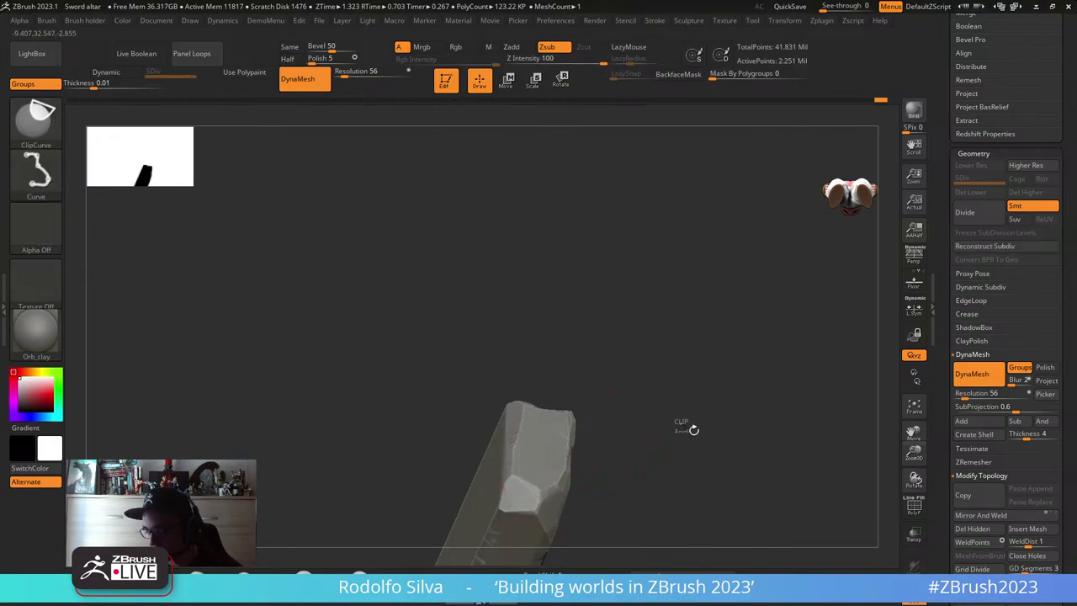
pyautogui.keyDown('ctrl'); pyautogui.keyDown('shift'); pyautogui.click(685, 428); pyautogui.keyUp('shift'); pyautogui.keyUp('ctrl')
pyautogui.moveTo(690, 517)
pyautogui.mouseDown()
pyautogui.moveTo(764, 415)
pyautogui.moveTo(727, 370)
pyautogui.moveTo(781, 382)
pyautogui.moveTo(757, 385)
pyautogui.moveTo(735, 464)
pyautogui.moveTo(738, 385)
pyautogui.moveTo(722, 398)
pyautogui.moveTo(661, 370)
pyautogui.moveTo(690, 377)
pyautogui.moveTo(690, 451)
pyautogui.moveTo(569, 301)
pyautogui.moveTo(476, 288)
pyautogui.moveTo(623, 353)
pyautogui.moveTo(574, 309)
pyautogui.mouseUp()
pyautogui.hotkey('ctrl', 'shift')
pyautogui.keyDown('ctrl'); pyautogui.keyDown('shift'); pyautogui.click(449, 290); pyautogui.keyUp('shift'); pyautogui.keyUp('ctrl')
# - Chip the newly isolated slab's long edges near the upper and lower ends with MalletFast2
pyautogui.moveTo(420, 253); pyautogui.dragTo(422, 286)
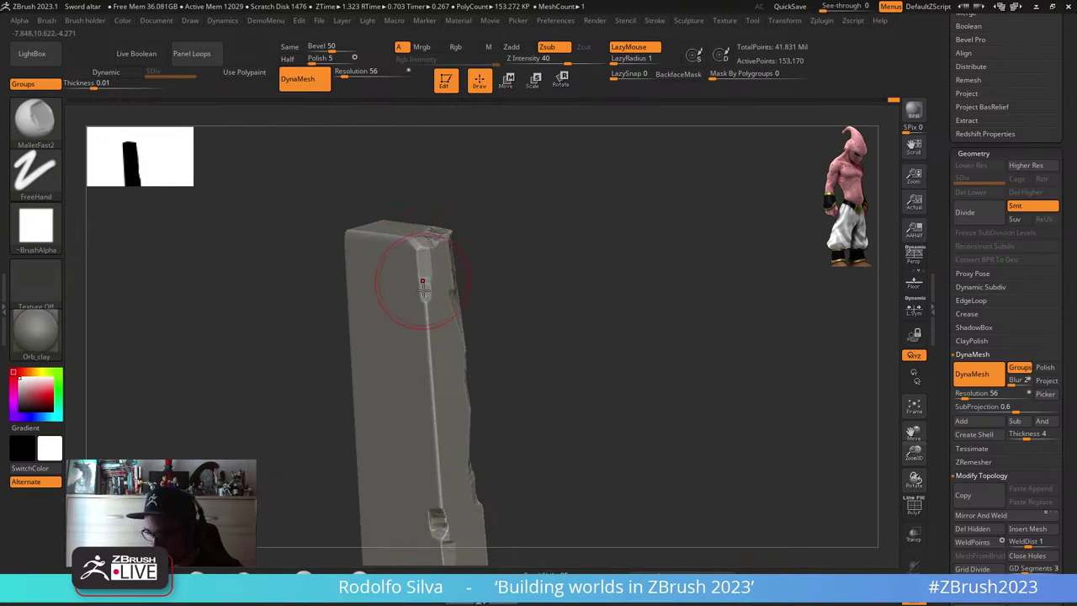
pyautogui.moveTo(430, 353); pyautogui.dragTo(426, 370)
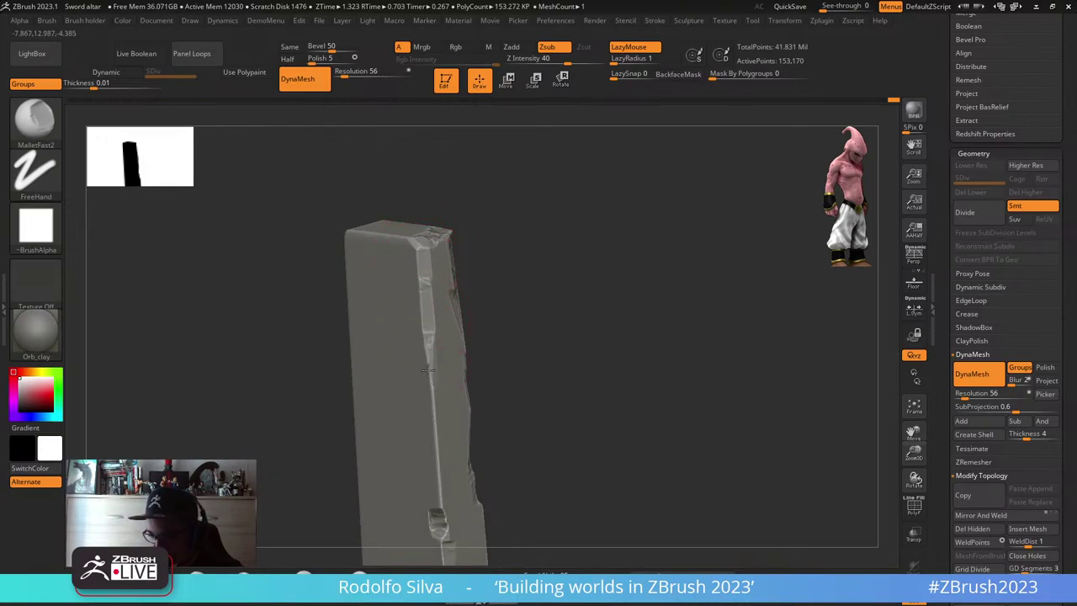
pyautogui.moveTo(429, 415)
pyautogui.mouseDown()
pyautogui.moveTo(435, 449)
pyautogui.moveTo(429, 354)
pyautogui.mouseUp()
pyautogui.moveTo(592, 373)
pyautogui.mouseDown()
pyautogui.moveTo(622, 411)
pyautogui.moveTo(636, 157)
pyautogui.mouseUp()
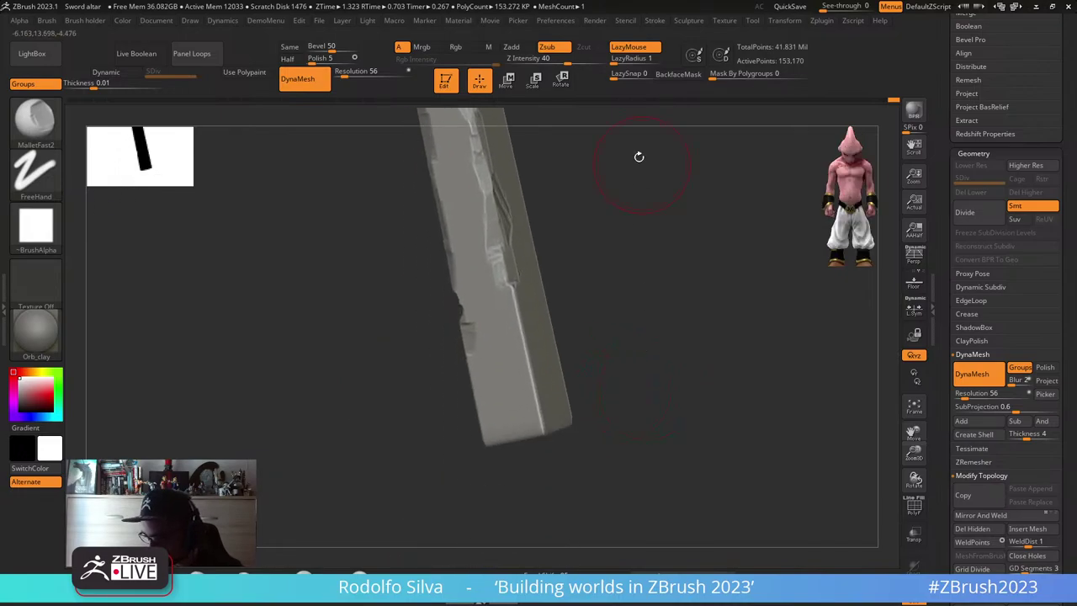
pyautogui.moveTo(516, 314)
pyautogui.mouseDown()
pyautogui.moveTo(516, 385)
pyautogui.moveTo(540, 427)
pyautogui.mouseUp()
pyautogui.moveTo(599, 402)
pyautogui.mouseDown()
pyautogui.moveTo(630, 378)
pyautogui.moveTo(627, 345)
pyautogui.mouseUp()
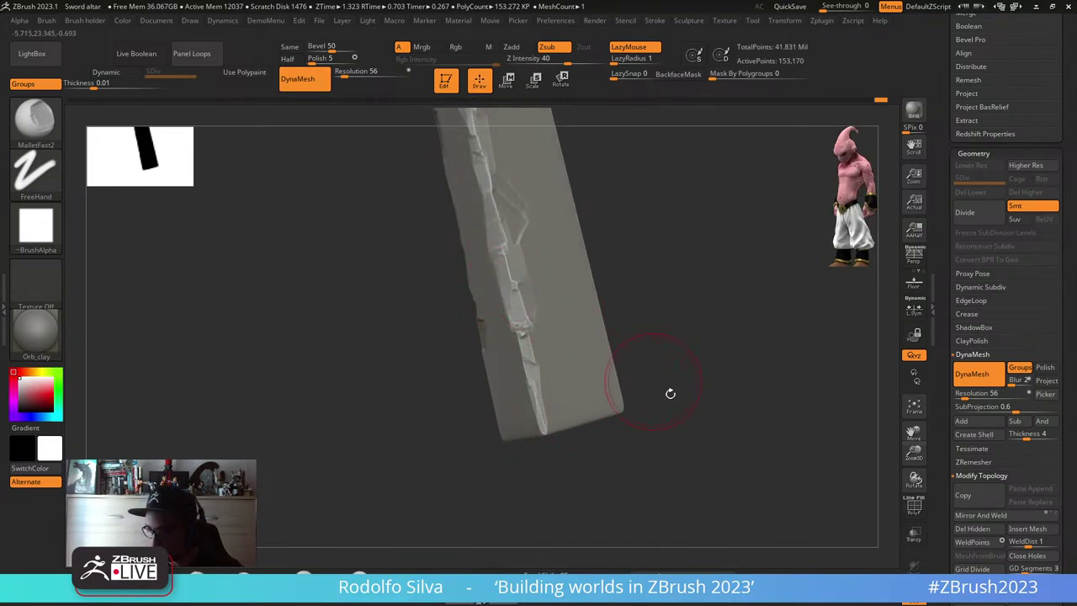
# - Chip the edges around the isolated slab's bottom face with MalletFast2
pyautogui.moveTo(667, 392)
pyautogui.mouseDown()
pyautogui.moveTo(642, 420)
pyautogui.moveTo(637, 384)
pyautogui.moveTo(588, 396)
pyautogui.moveTo(559, 427)
pyautogui.mouseUp()
pyautogui.moveTo(591, 382)
pyautogui.mouseDown()
pyautogui.moveTo(673, 368)
pyautogui.moveTo(721, 344)
pyautogui.mouseUp()
pyautogui.moveTo(627, 370); pyautogui.dragTo(601, 365)
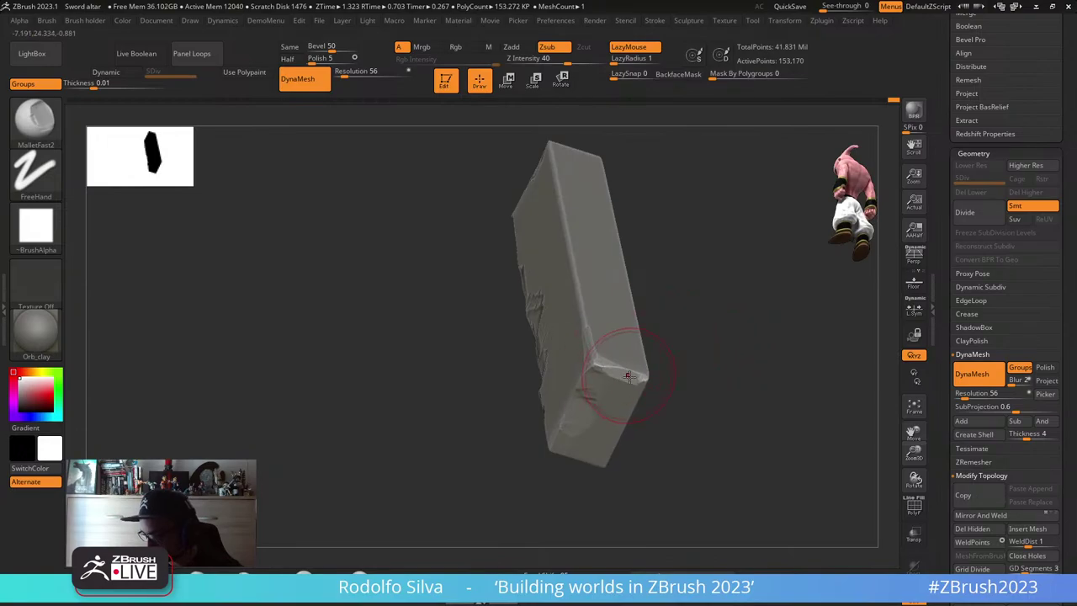
pyautogui.moveTo(663, 384); pyautogui.dragTo(715, 381)
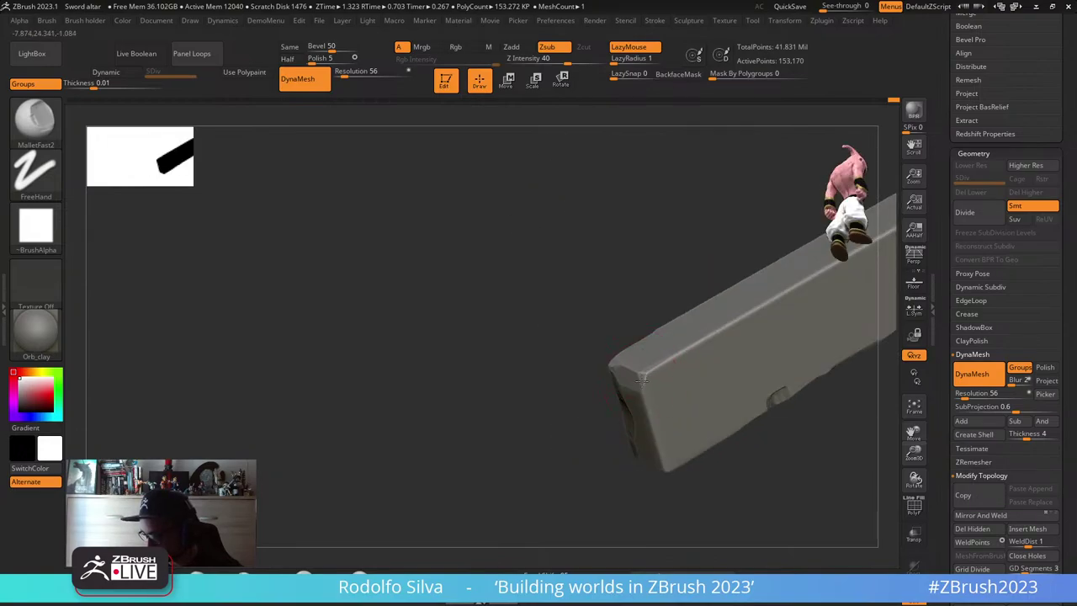
pyautogui.moveTo(638, 385); pyautogui.dragTo(643, 403)
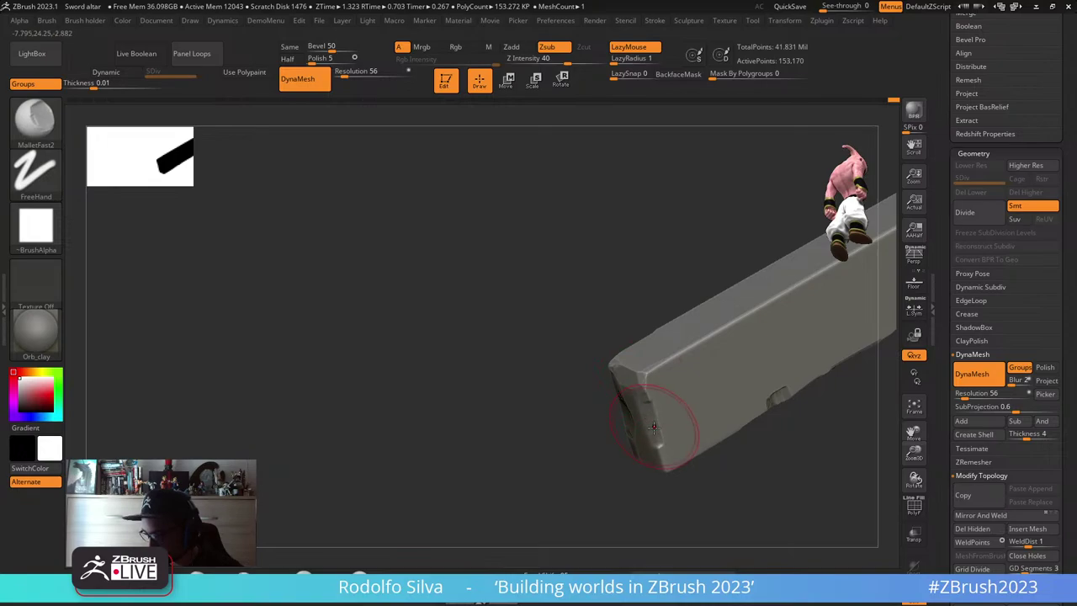
pyautogui.moveTo(677, 486)
pyautogui.mouseDown()
pyautogui.moveTo(662, 473)
pyautogui.moveTo(620, 502)
pyautogui.mouseUp()
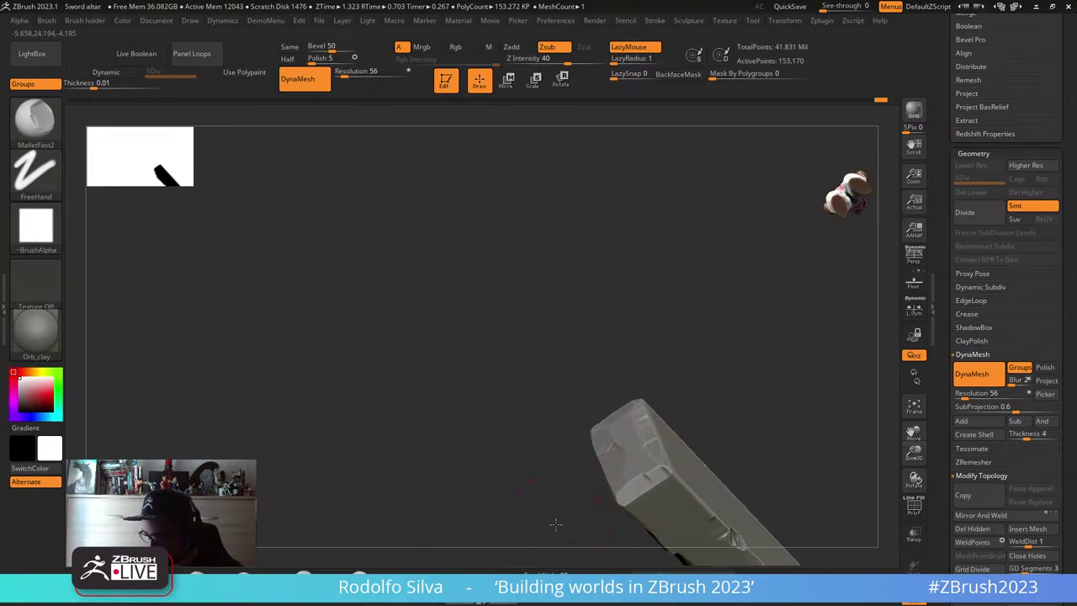
# - Chip the isolated slab's end corners and long edges with MalletFast2, and show all the slabs again
pyautogui.moveTo(555, 524); pyautogui.dragTo(616, 498)
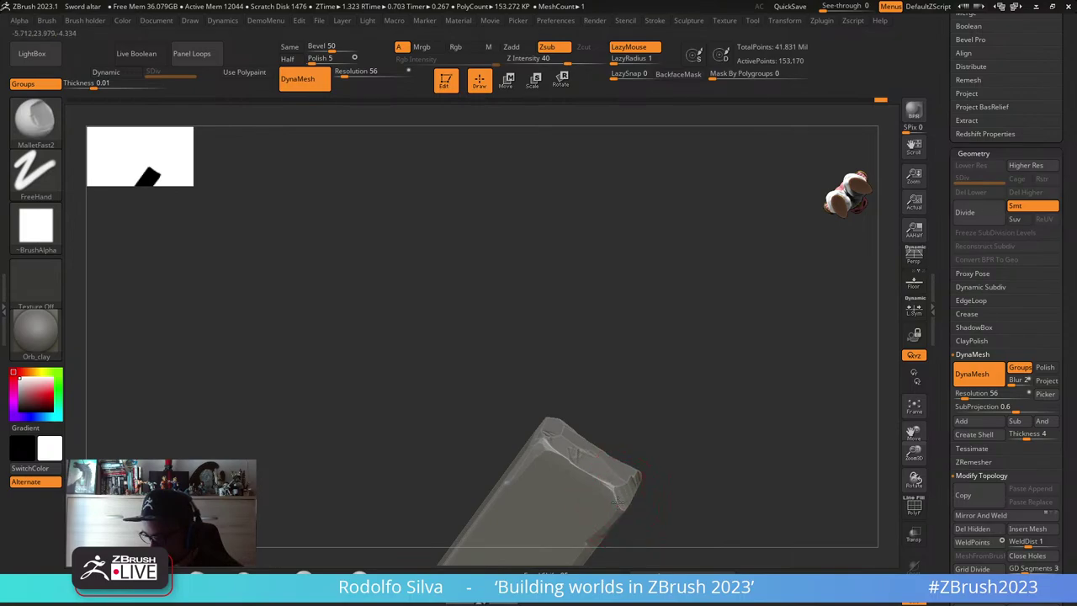
pyautogui.moveTo(666, 484)
pyautogui.mouseDown()
pyautogui.moveTo(707, 481)
pyautogui.moveTo(709, 372)
pyautogui.moveTo(618, 354)
pyautogui.moveTo(580, 380)
pyautogui.moveTo(532, 372)
pyautogui.mouseUp()
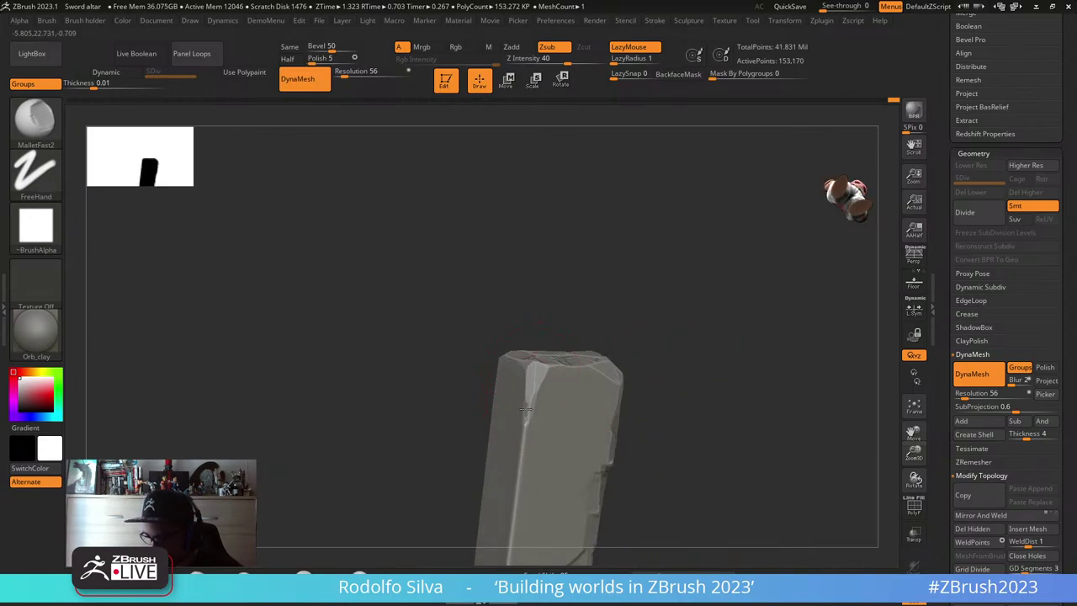
pyautogui.moveTo(526, 409); pyautogui.dragTo(512, 552)
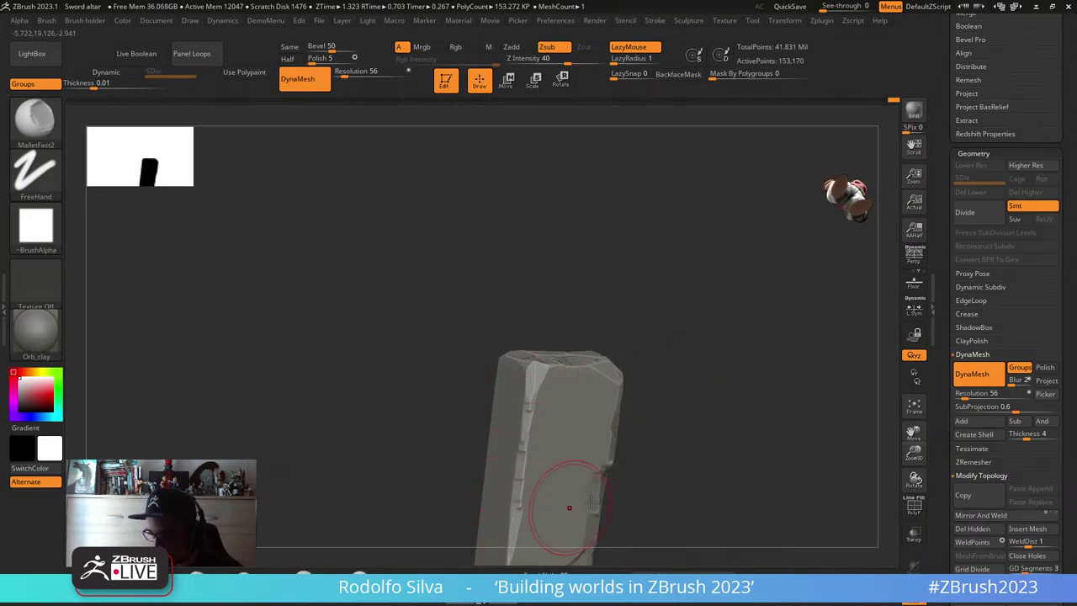
pyautogui.moveTo(728, 454)
pyautogui.keyDown('alt'); pyautogui.mouseDown()
pyautogui.moveTo(751, 320)
pyautogui.moveTo(799, 304)
pyautogui.mouseUp(); pyautogui.keyUp('alt')
pyautogui.moveTo(543, 383); pyautogui.dragTo(529, 461)
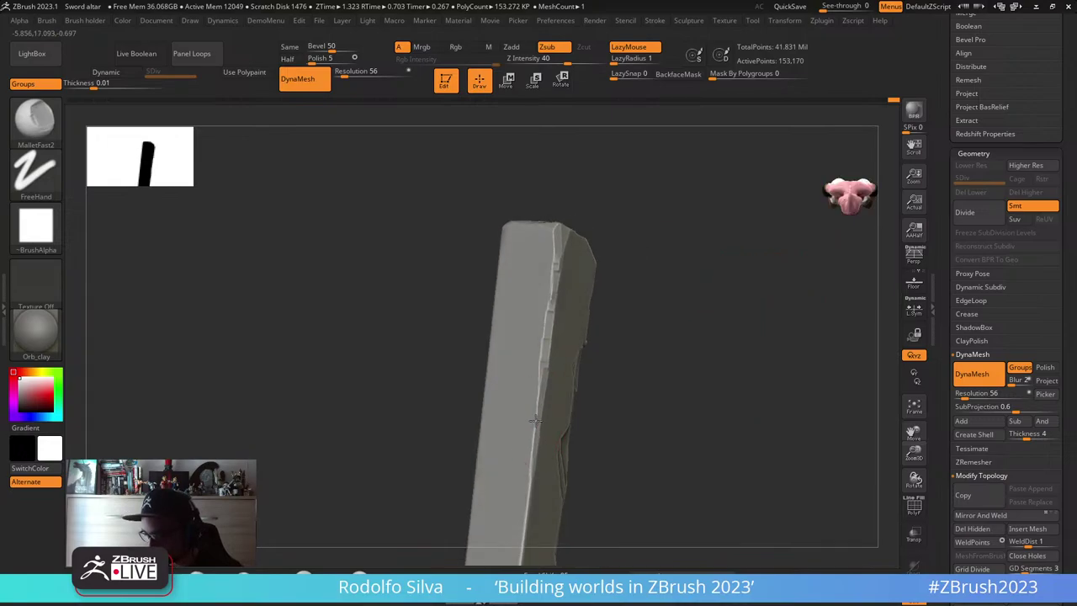
pyautogui.keyDown('ctrl'); pyautogui.keyDown('shift'); pyautogui.click(741, 376); pyautogui.keyUp('shift'); pyautogui.keyUp('ctrl')
# - Compare the plain blockout Blockout_Cliff2_1 with the sculpted rock Blockout_Cliff2_2, and inspect the sculpted rock from several sides
pyautogui.moveTo(741, 375); pyautogui.dragTo(594, 411)
pyautogui.keyDown('alt'); pyautogui.click(629, 370); pyautogui.keyUp('alt')
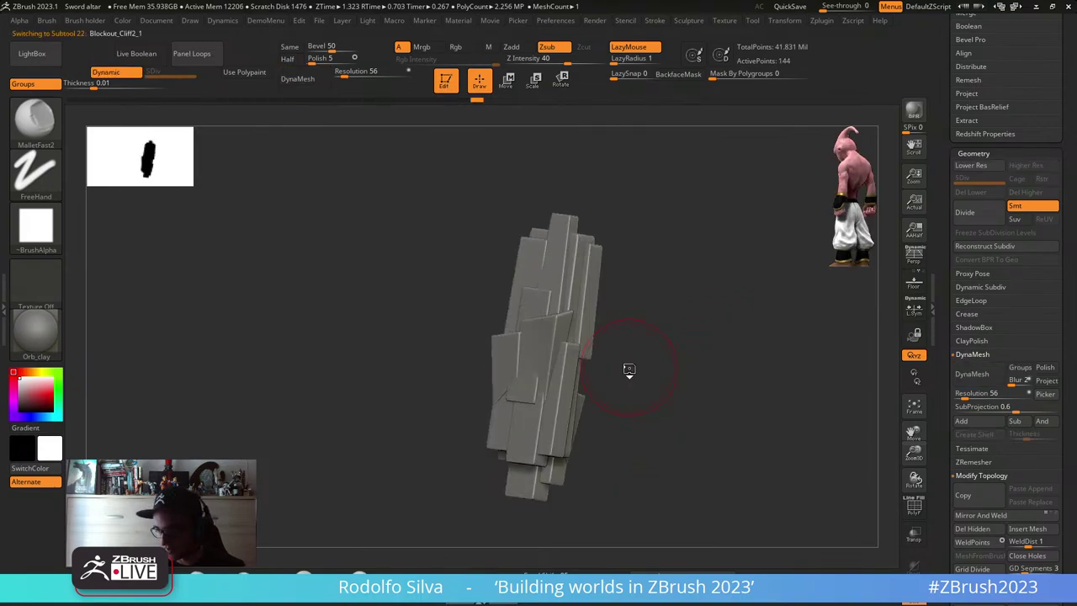
pyautogui.hotkey('shift', 'd')
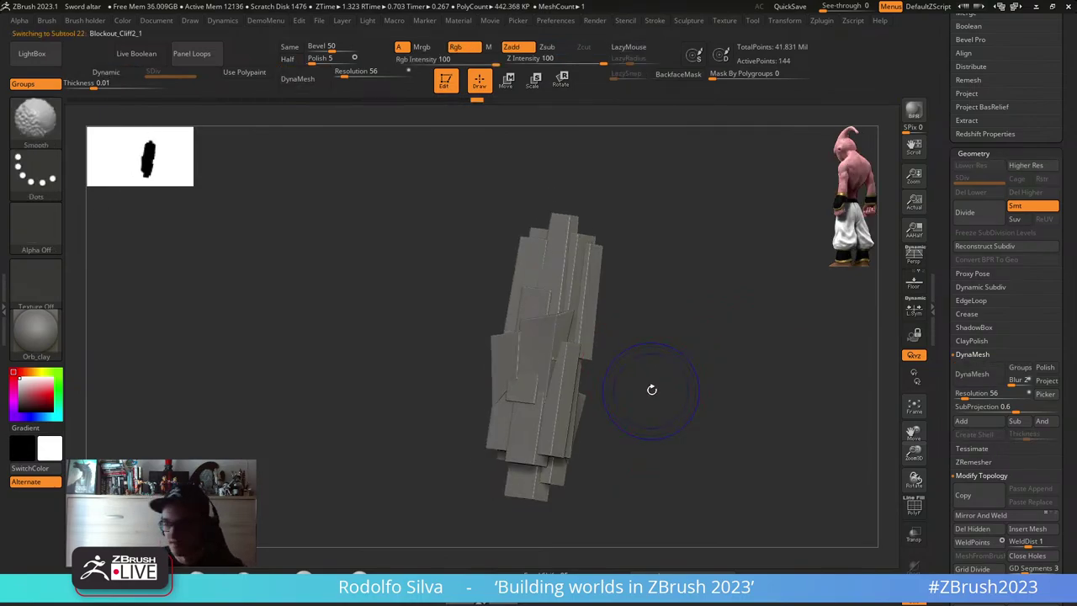
pyautogui.moveTo(658, 385); pyautogui.dragTo(615, 389)
pyautogui.press('Down')
pyautogui.keyDown('alt'); pyautogui.click(600, 378); pyautogui.keyUp('alt')
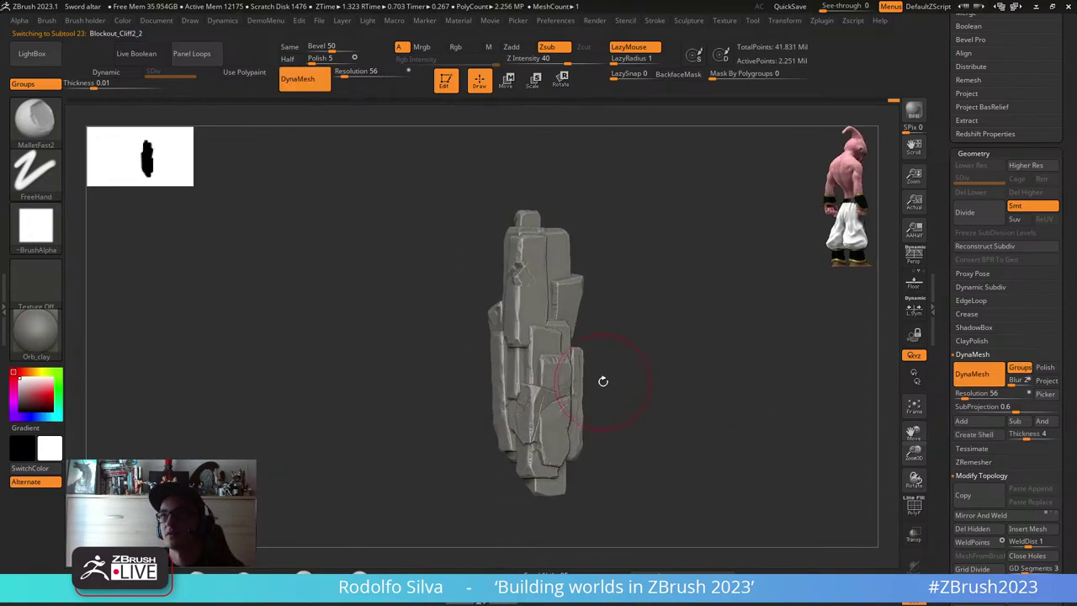
pyautogui.keyDown('alt'); pyautogui.click(603, 383); pyautogui.keyUp('alt')
pyautogui.press('Down')
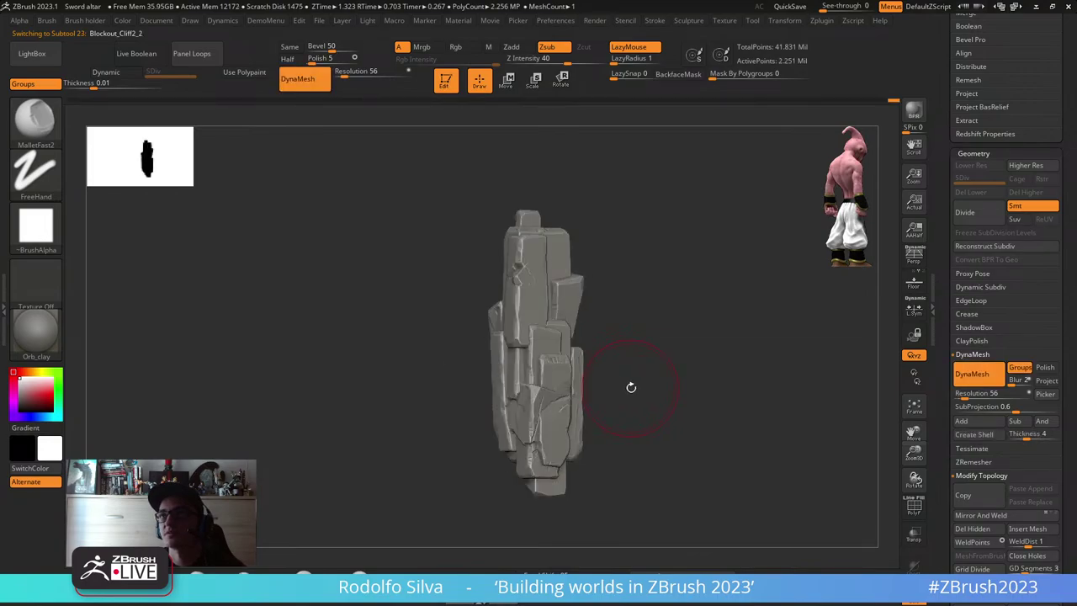
pyautogui.moveTo(630, 387); pyautogui.dragTo(705, 390)
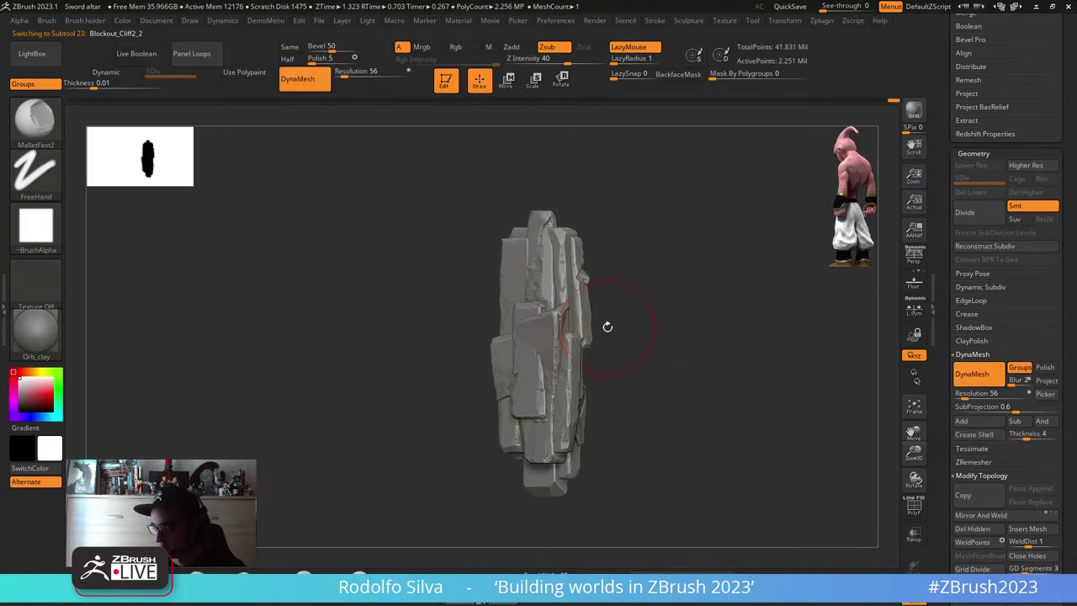
# - Carve a diagonal crack across the broad overlapping front slab with a smaller MalletFast2 brush
pyautogui.keyDown('ctrl'); pyautogui.moveTo(605, 325); pyautogui.dragTo(659, 365, button='right'); pyautogui.keyUp('ctrl')
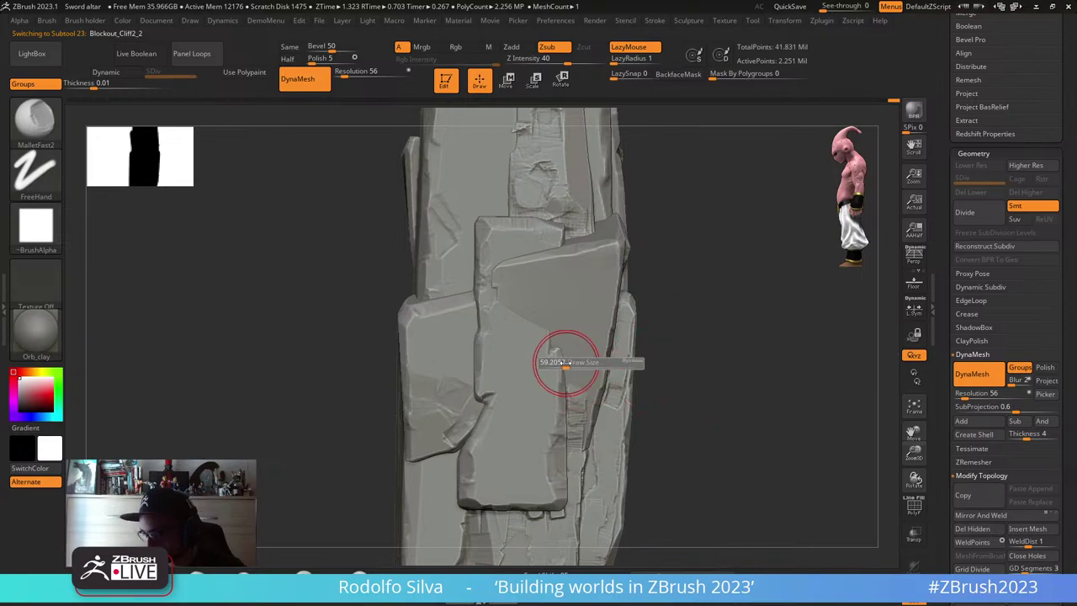
pyautogui.moveTo(666, 375); pyautogui.dragTo(662, 397)
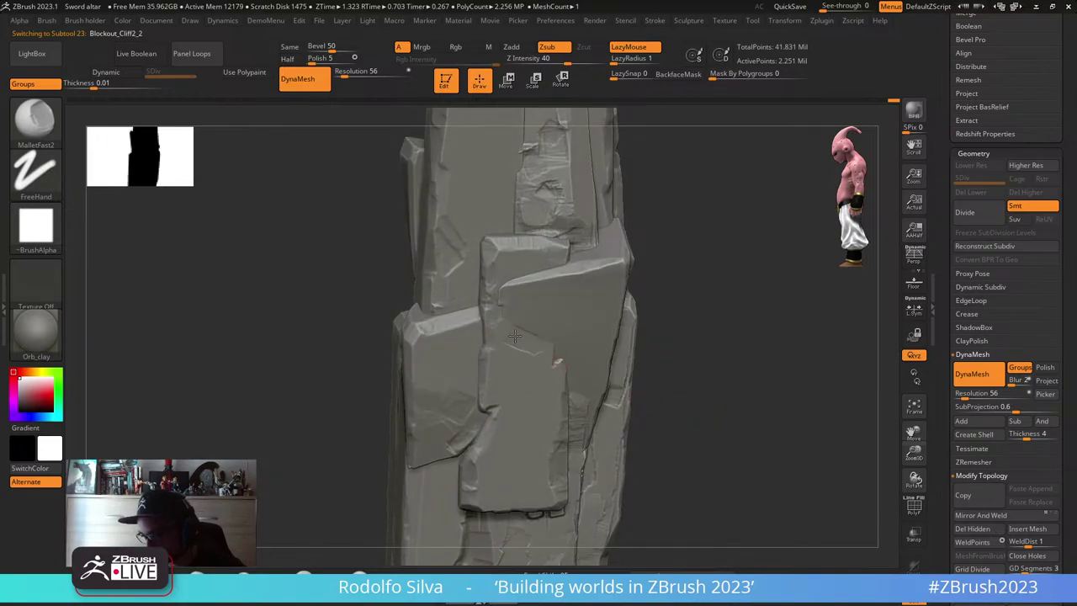
pyautogui.moveTo(684, 389); pyautogui.dragTo(668, 356)
pyautogui.moveTo(566, 315)
pyautogui.mouseDown()
pyautogui.moveTo(545, 337)
pyautogui.moveTo(515, 315)
pyautogui.moveTo(574, 376)
pyautogui.mouseUp()
pyautogui.moveTo(532, 333)
pyautogui.mouseDown()
pyautogui.moveTo(586, 383)
pyautogui.moveTo(581, 395)
pyautogui.moveTo(495, 315)
pyautogui.mouseUp()
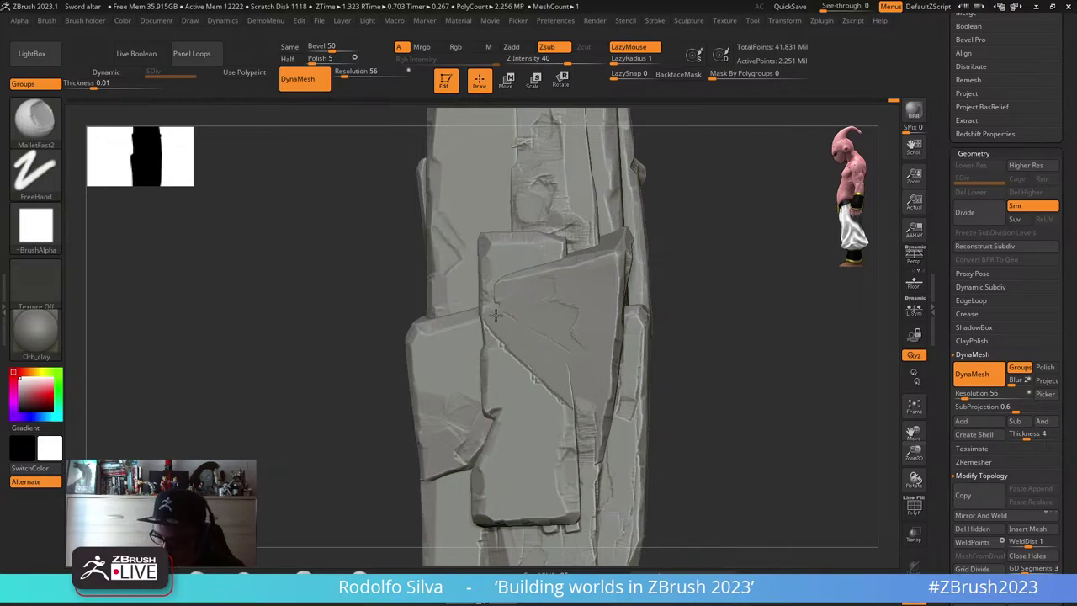
pyautogui.moveTo(756, 394); pyautogui.dragTo(756, 424)
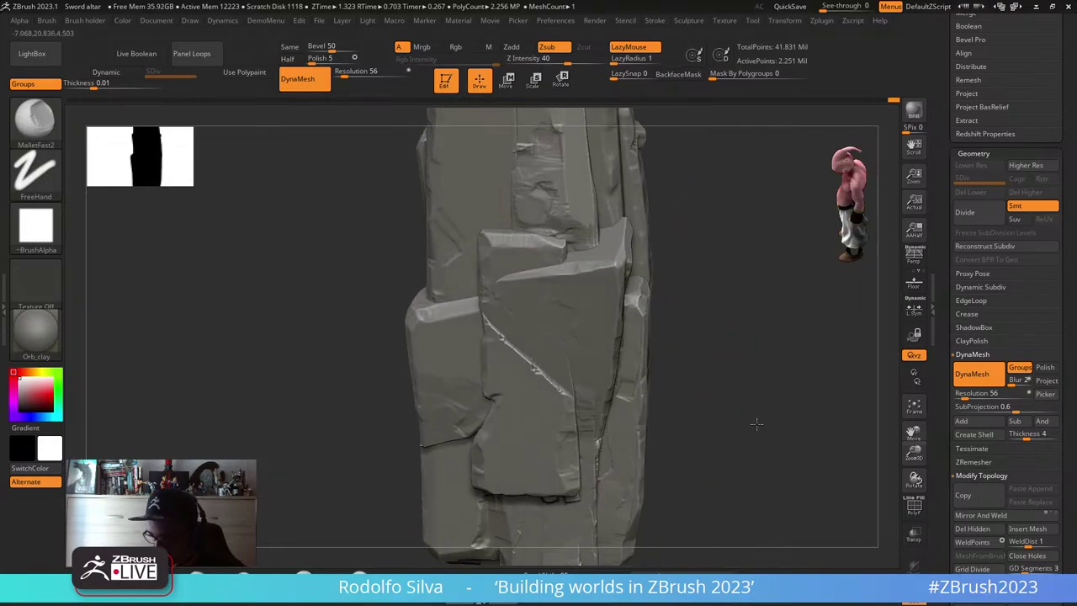
pyautogui.moveTo(745, 321); pyautogui.dragTo(632, 378)
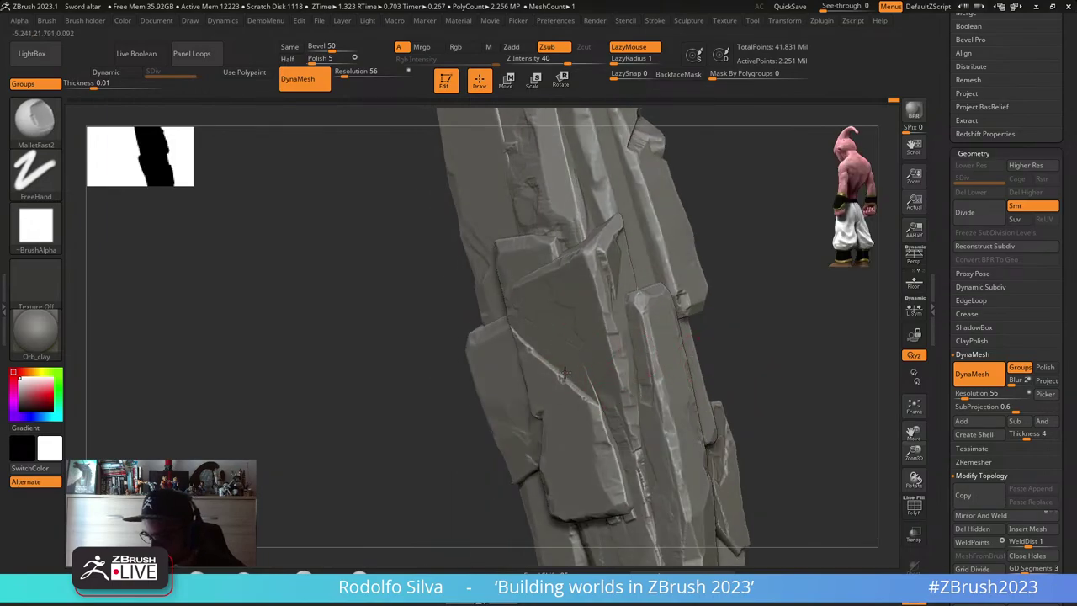
# - Refine the front slab's diagonal crack and chip the slab's lower side edge below it with MalletFast2
pyautogui.moveTo(562, 373)
pyautogui.mouseDown()
pyautogui.moveTo(588, 383)
pyautogui.moveTo(562, 333)
pyautogui.moveTo(572, 257)
pyautogui.moveTo(596, 293)
pyautogui.mouseUp()
pyautogui.hotkey('ctrl', 'z')
pyautogui.moveTo(748, 384); pyautogui.dragTo(613, 310)
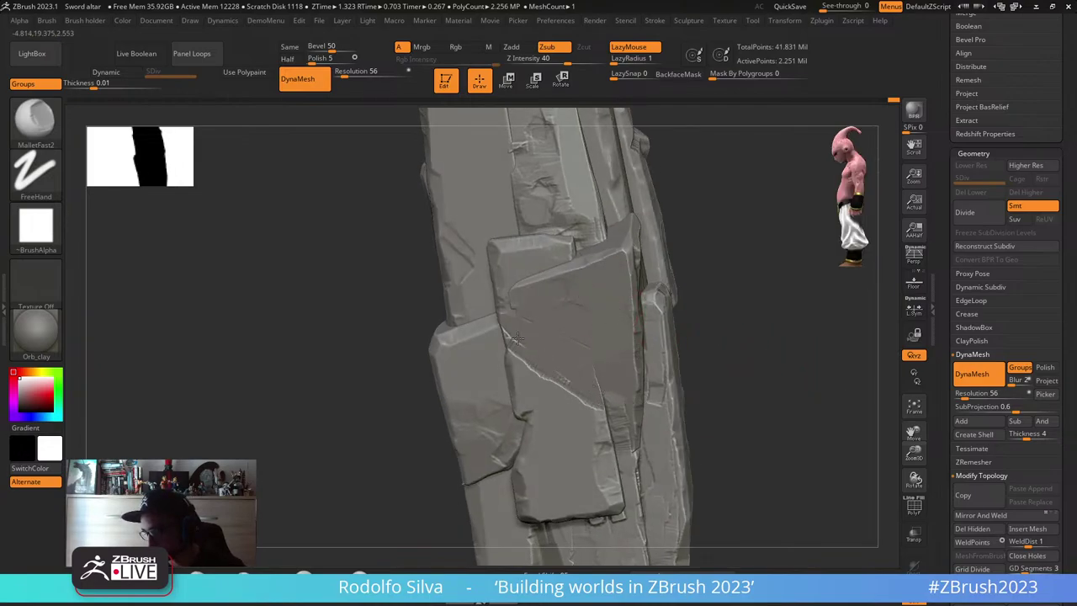
pyautogui.moveTo(415, 308)
pyautogui.mouseDown()
pyautogui.moveTo(732, 433)
pyautogui.moveTo(807, 435)
pyautogui.moveTo(747, 428)
pyautogui.mouseUp()
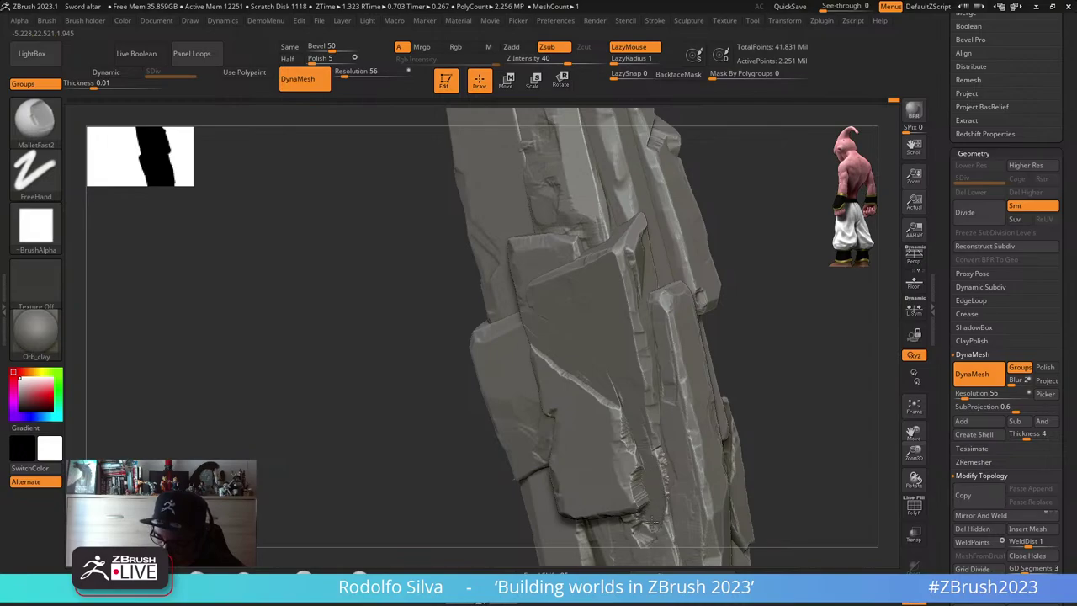
pyautogui.moveTo(653, 522); pyautogui.dragTo(664, 503)
pyautogui.moveTo(791, 420)
pyautogui.keyDown('alt'); pyautogui.mouseDown()
pyautogui.moveTo(800, 322)
pyautogui.moveTo(827, 357)
pyautogui.mouseUp(); pyautogui.keyUp('alt')
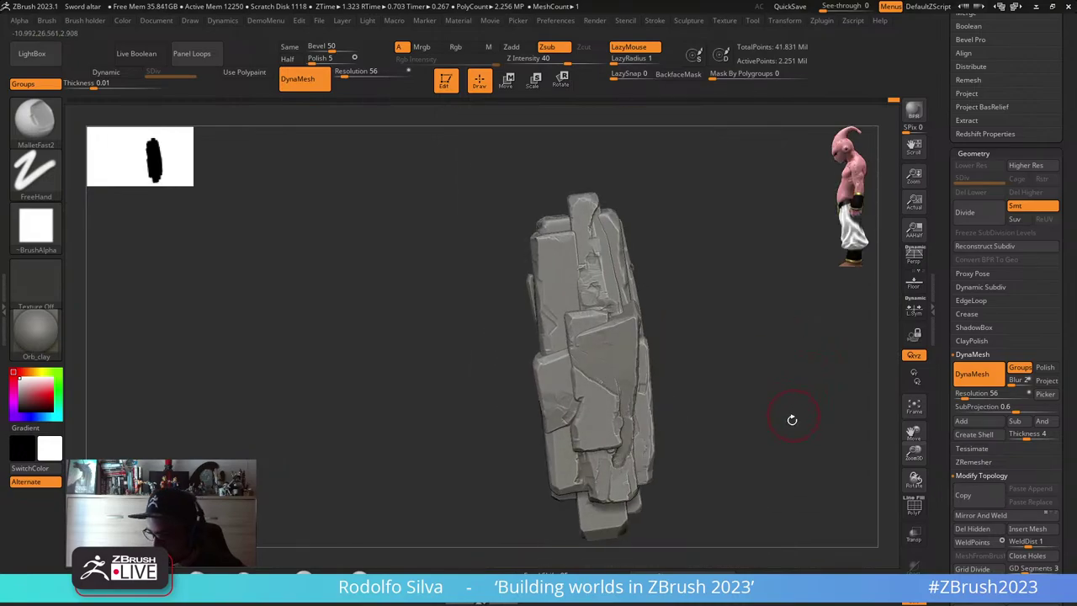
pyautogui.keyDown('alt'); pyautogui.moveTo(788, 432); pyautogui.dragTo(802, 485); pyautogui.keyUp('alt')
pyautogui.moveTo(802, 484); pyautogui.dragTo(836, 472)
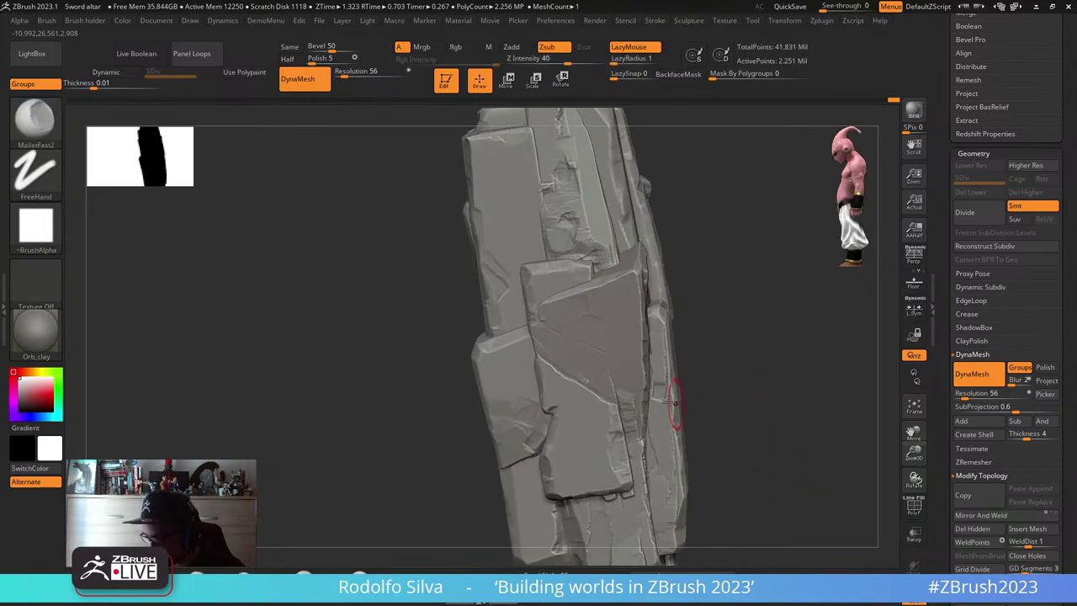
pyautogui.moveTo(673, 402)
pyautogui.mouseDown()
pyautogui.moveTo(631, 402)
pyautogui.moveTo(648, 476)
pyautogui.mouseUp()
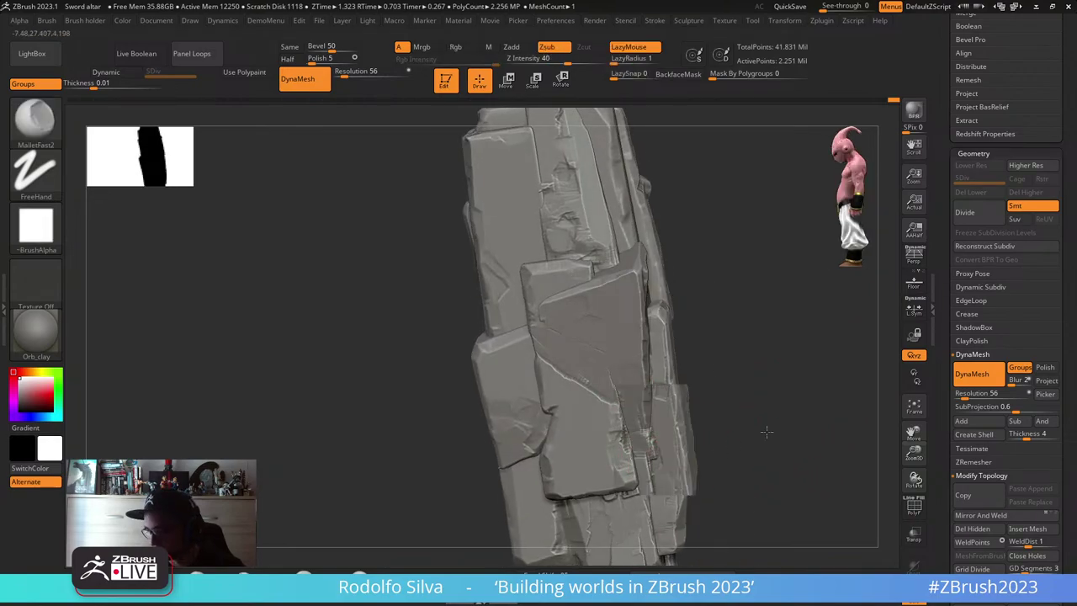
# - Chip the broad front slab's upper edge and pointed corner with MalletFast2, and update the DynaMesh
pyautogui.moveTo(766, 431); pyautogui.dragTo(665, 378)
pyautogui.moveTo(807, 471); pyautogui.dragTo(813, 410)
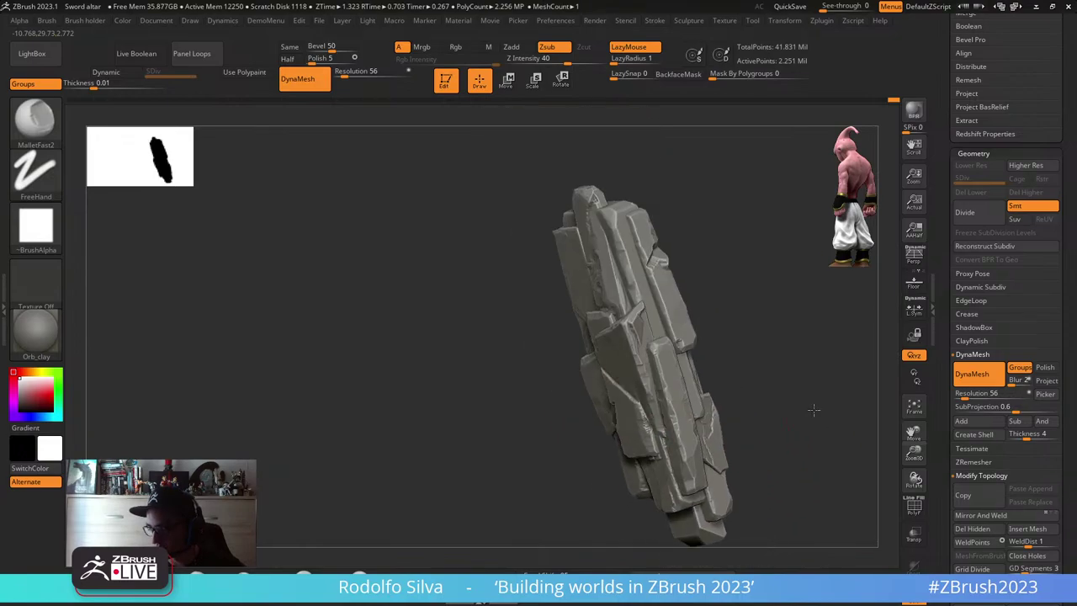
pyautogui.moveTo(813, 410); pyautogui.dragTo(637, 180, button='right')
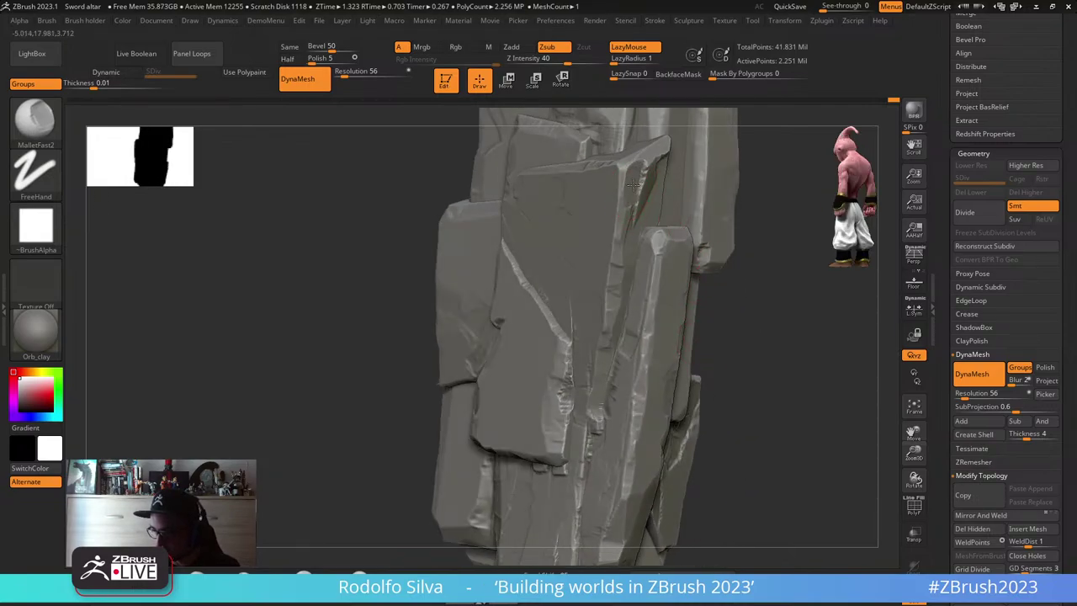
pyautogui.moveTo(632, 185)
pyautogui.mouseDown()
pyautogui.moveTo(653, 160)
pyautogui.moveTo(638, 207)
pyautogui.moveTo(669, 172)
pyautogui.moveTo(697, 198)
pyautogui.moveTo(669, 164)
pyautogui.moveTo(689, 148)
pyautogui.moveTo(653, 168)
pyautogui.mouseUp()
pyautogui.moveTo(852, 202)
pyautogui.mouseDown()
pyautogui.moveTo(852, 228)
pyautogui.moveTo(825, 284)
pyautogui.moveTo(854, 191)
pyautogui.mouseUp()
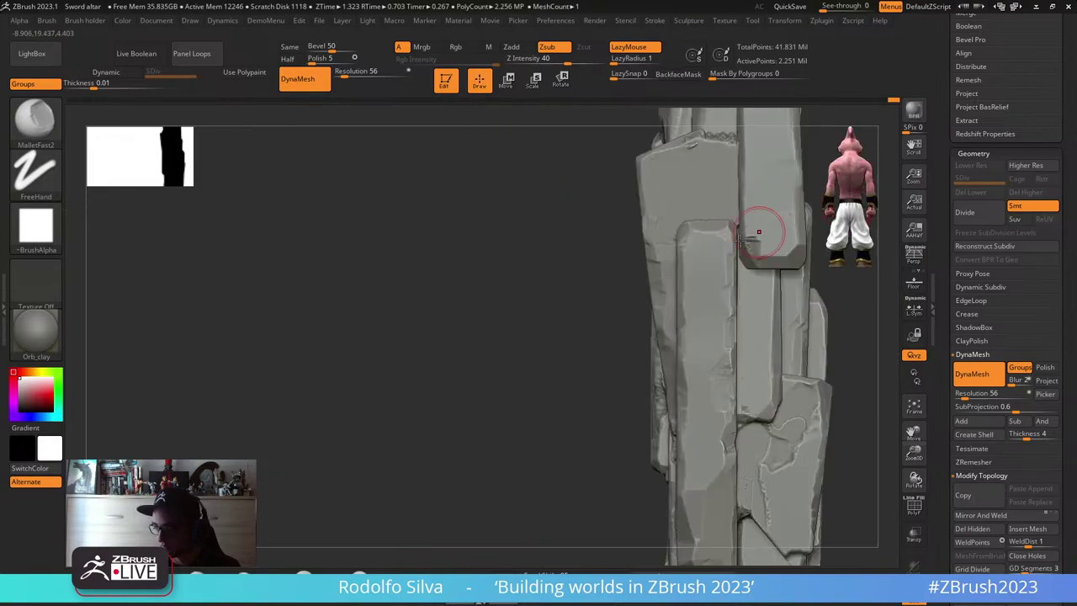
pyautogui.moveTo(759, 228); pyautogui.dragTo(559, 286, button='right')
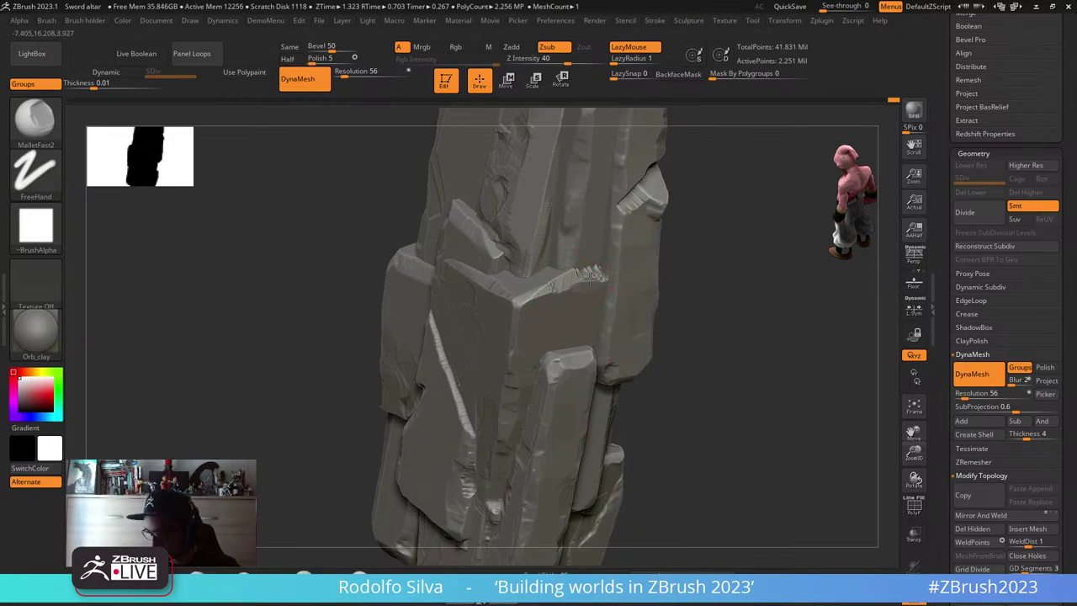
pyautogui.moveTo(577, 280)
pyautogui.mouseDown()
pyautogui.moveTo(561, 281)
pyautogui.moveTo(596, 279)
pyautogui.moveTo(595, 262)
pyautogui.moveTo(601, 271)
pyautogui.moveTo(574, 290)
pyautogui.mouseUp()
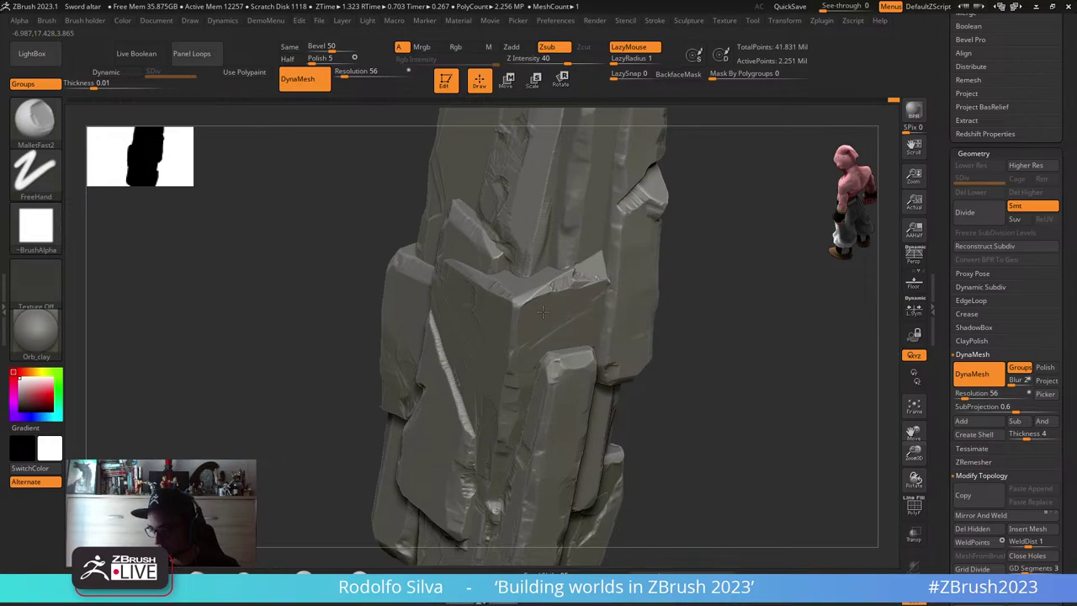
pyautogui.moveTo(603, 315); pyautogui.dragTo(617, 296)
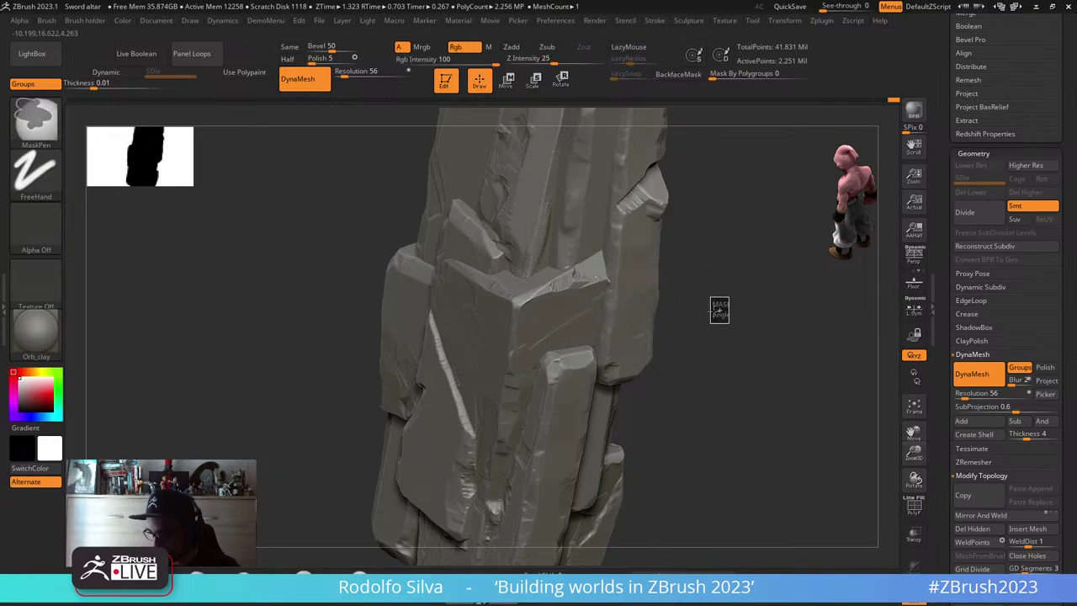
pyautogui.moveTo(716, 308)
pyautogui.mouseDown()
pyautogui.moveTo(715, 324)
pyautogui.moveTo(630, 306)
pyautogui.mouseUp()
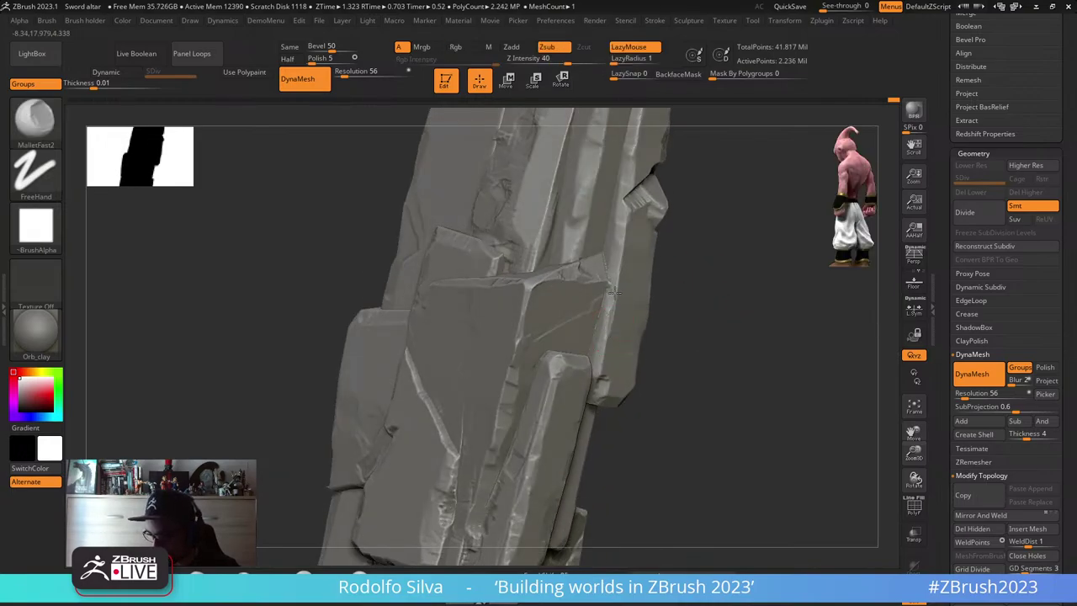
# - Chip the front slab's side edge where it meets the neighbouring tall slab
pyautogui.moveTo(614, 271); pyautogui.dragTo(625, 217)
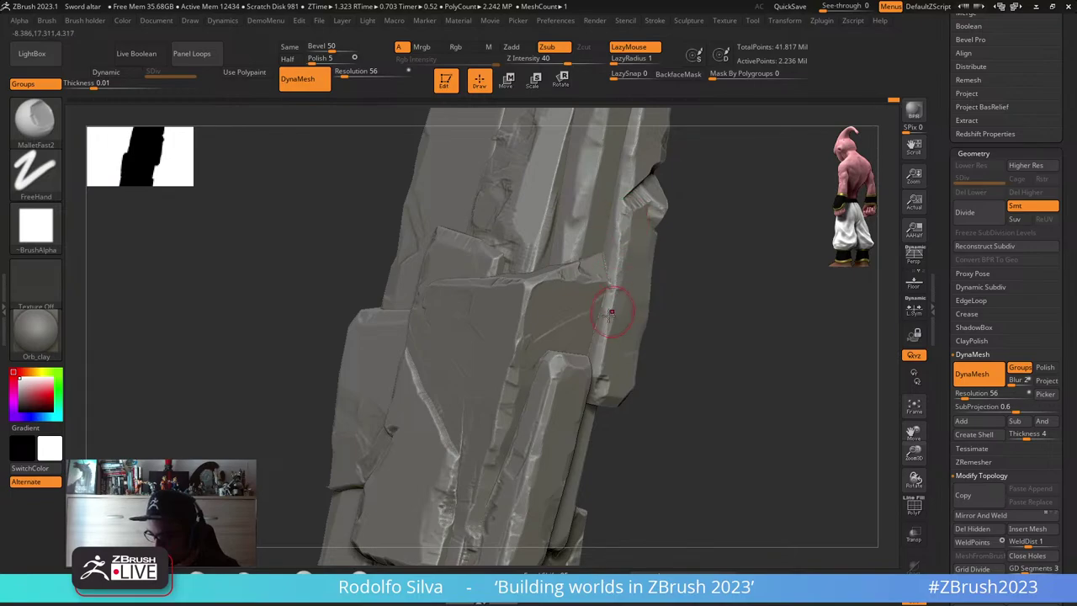
pyautogui.moveTo(612, 310)
pyautogui.mouseDown()
pyautogui.moveTo(599, 362)
pyautogui.moveTo(614, 296)
pyautogui.mouseUp()
pyautogui.moveTo(731, 279); pyautogui.dragTo(670, 344)
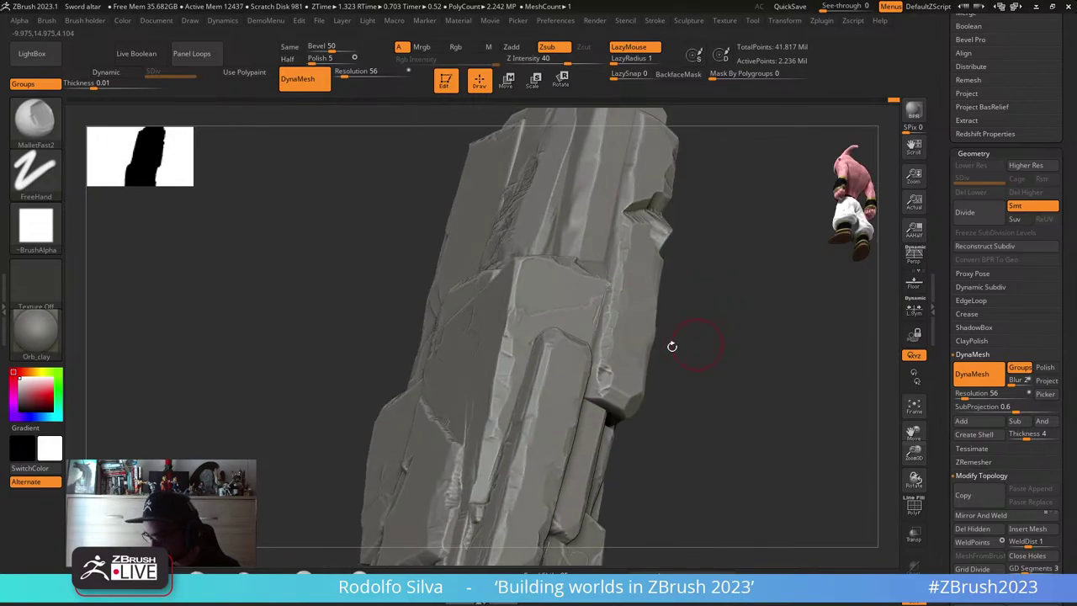
pyautogui.moveTo(602, 389); pyautogui.dragTo(624, 345)
# - Carve a break around the narrow corner slab's vertical edge and chip the edge below it with MalletFast2
pyautogui.moveTo(715, 337); pyautogui.dragTo(595, 311)
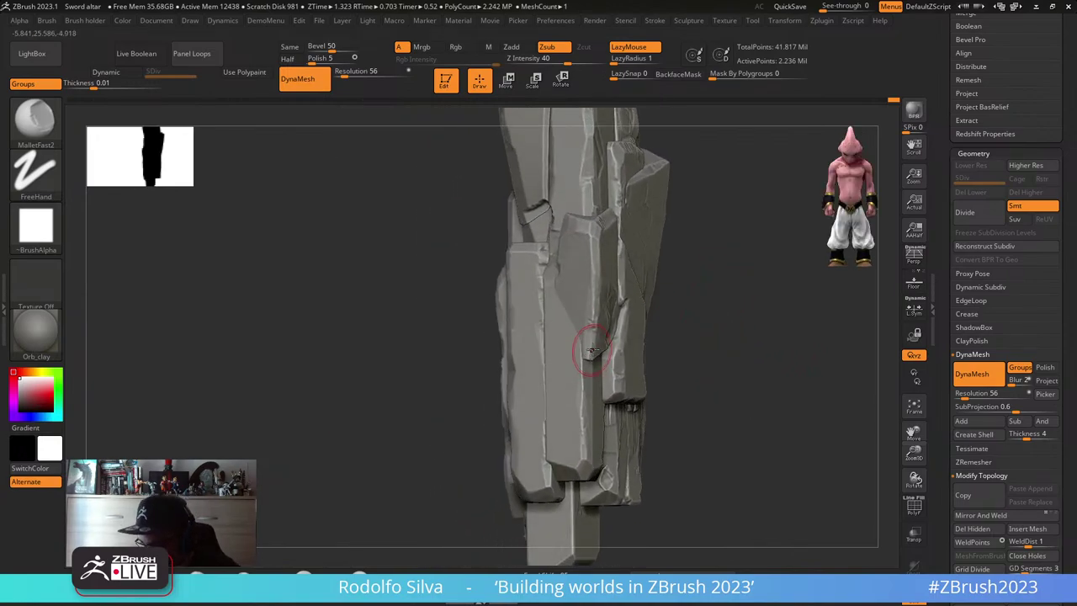
pyautogui.moveTo(725, 352); pyautogui.dragTo(603, 369)
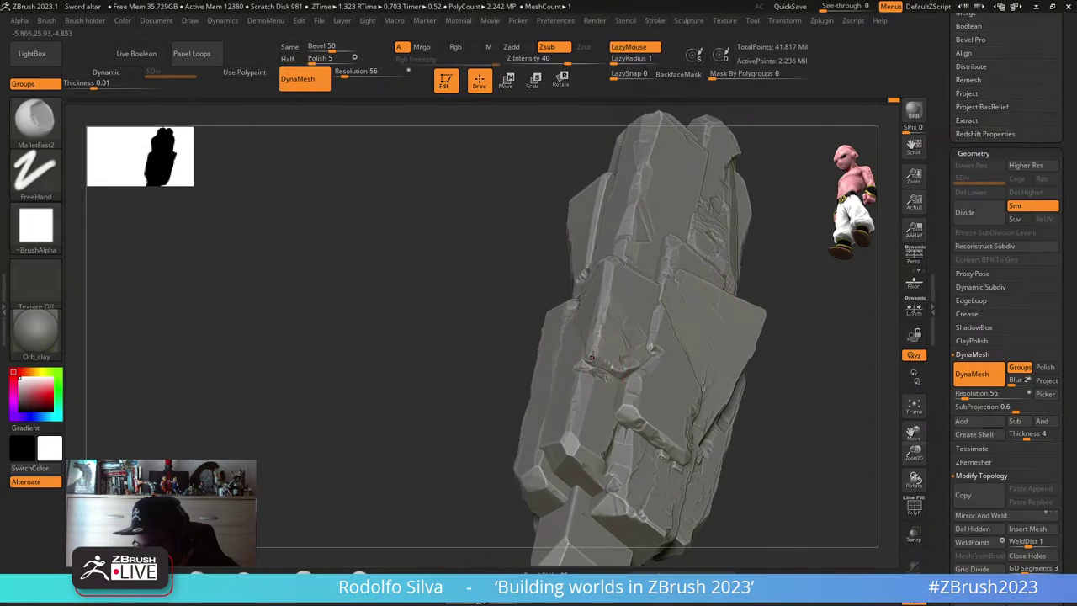
pyautogui.moveTo(426, 420)
pyautogui.mouseDown()
pyautogui.moveTo(421, 462)
pyautogui.moveTo(595, 360)
pyautogui.mouseUp()
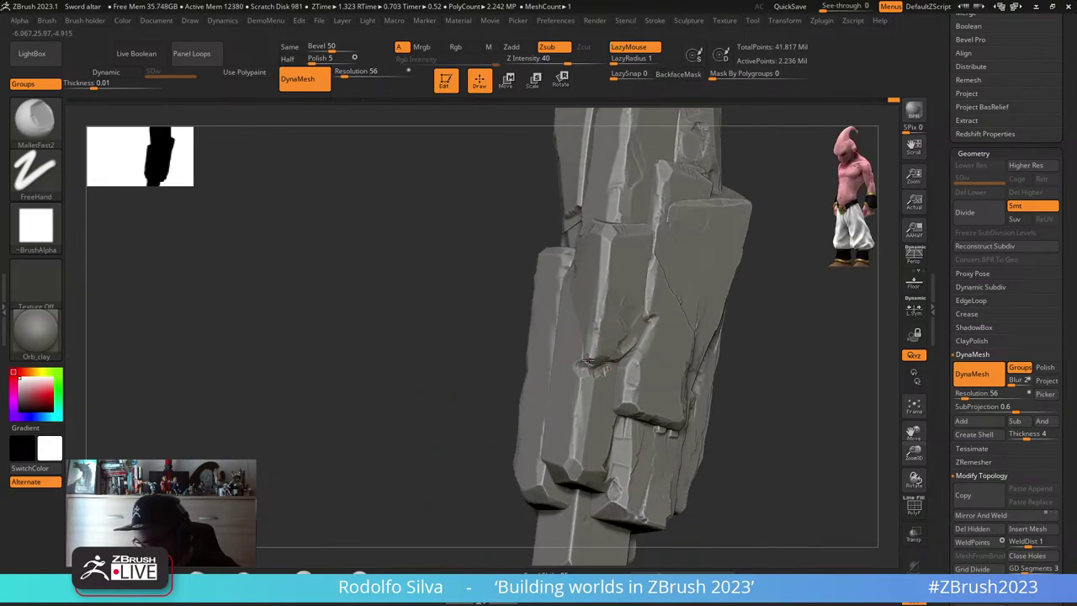
pyautogui.moveTo(412, 423); pyautogui.dragTo(577, 353)
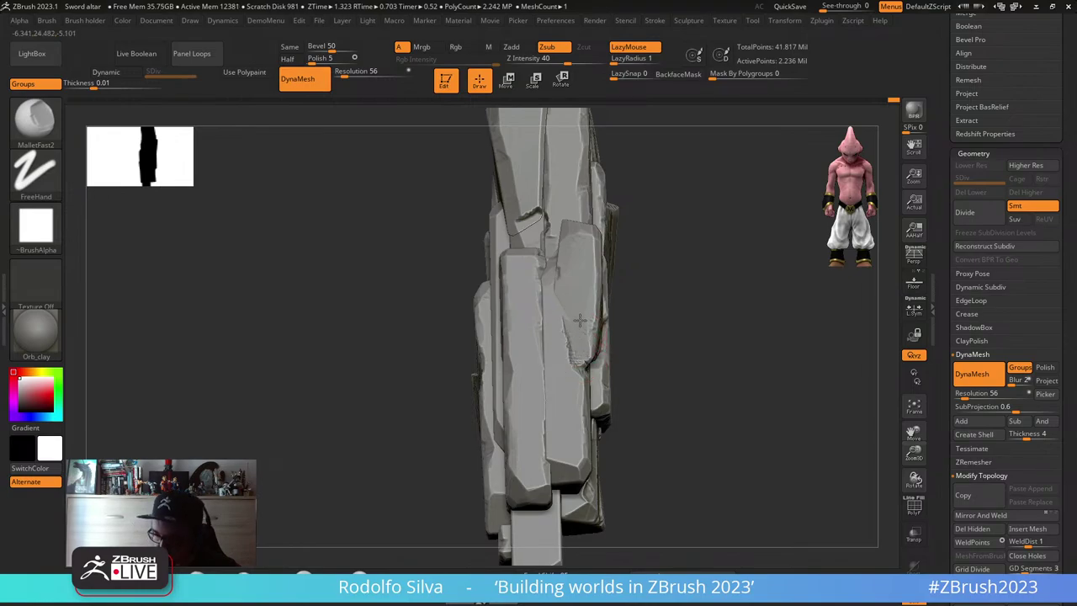
pyautogui.moveTo(637, 398); pyautogui.dragTo(468, 449)
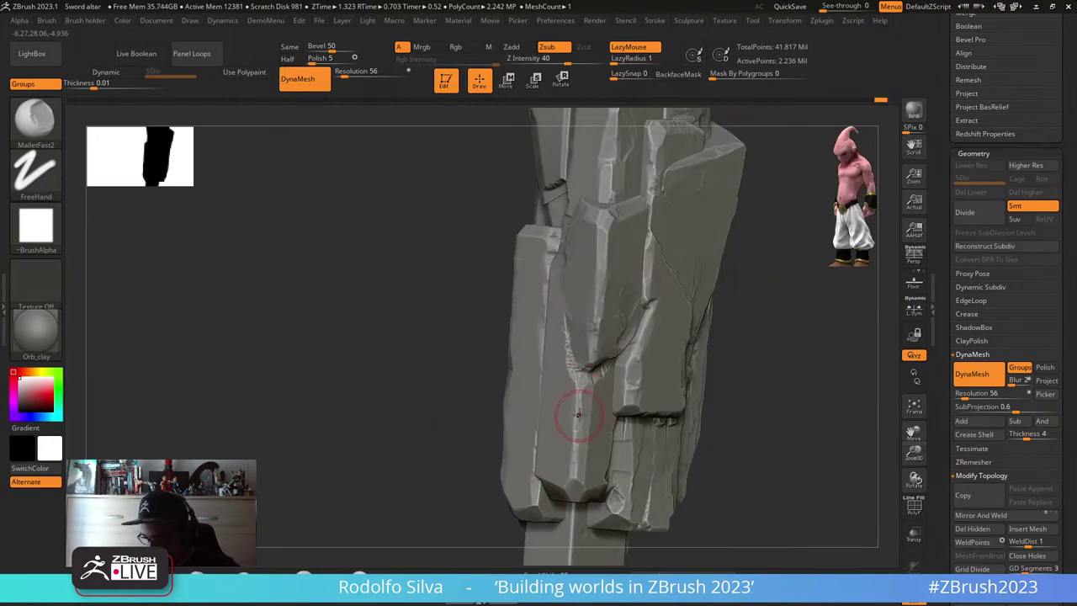
pyautogui.click(580, 391)
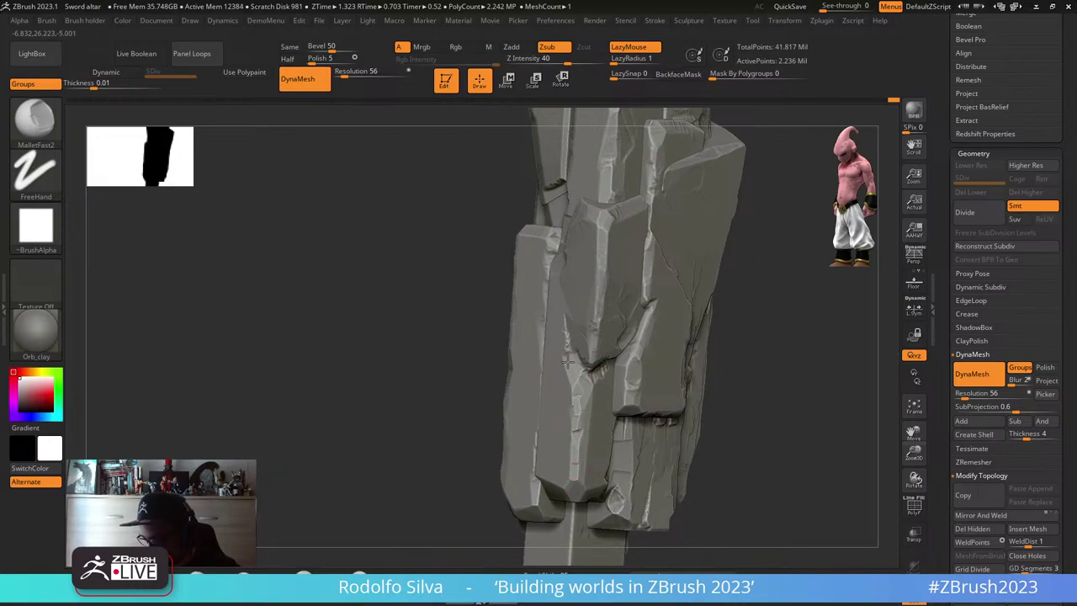
# - Extend the narrow slab's break diagonally up its side face and across the adjacent slab
pyautogui.moveTo(587, 330); pyautogui.dragTo(578, 313, button='right')
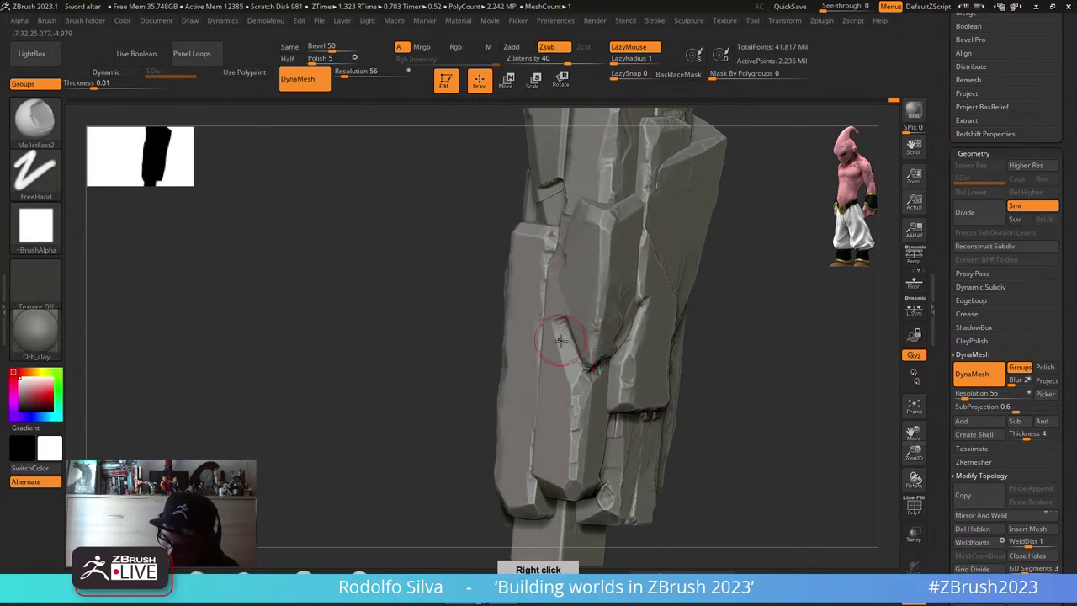
pyautogui.moveTo(526, 234)
pyautogui.mouseDown(button='right')
pyautogui.moveTo(808, 400)
pyautogui.moveTo(737, 431)
pyautogui.mouseUp(button='right')
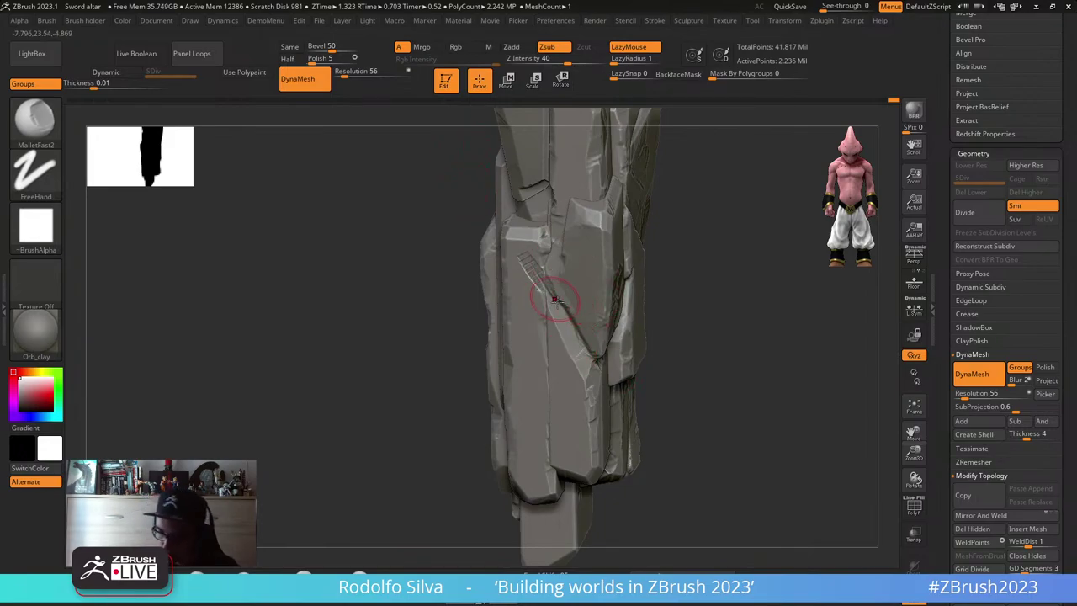
pyautogui.moveTo(680, 379)
pyautogui.mouseDown(button='right')
pyautogui.moveTo(740, 379)
pyautogui.moveTo(738, 408)
pyautogui.moveTo(761, 377)
pyautogui.moveTo(719, 267)
pyautogui.moveTo(817, 387)
pyautogui.moveTo(685, 365)
pyautogui.moveTo(749, 361)
pyautogui.moveTo(752, 397)
pyautogui.moveTo(737, 329)
pyautogui.moveTo(692, 336)
pyautogui.moveTo(701, 341)
pyautogui.mouseUp(button='right')
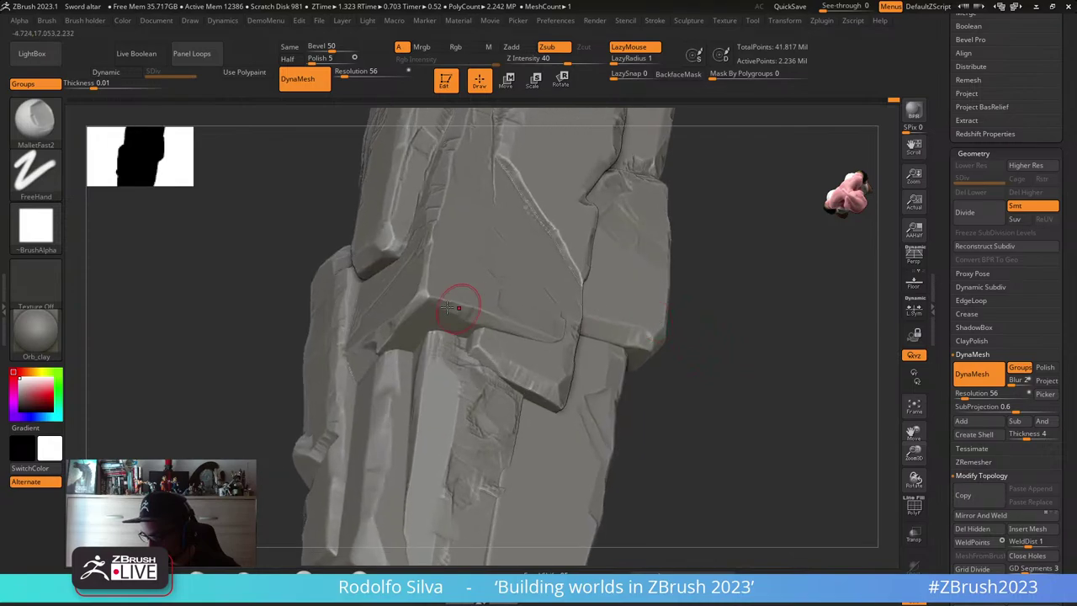
# - Chip the overhanging front slab's lower corner and underside edge with a larger MalletFast2 brush
pyautogui.press('s')
pyautogui.moveTo(428, 302); pyautogui.dragTo(422, 295)
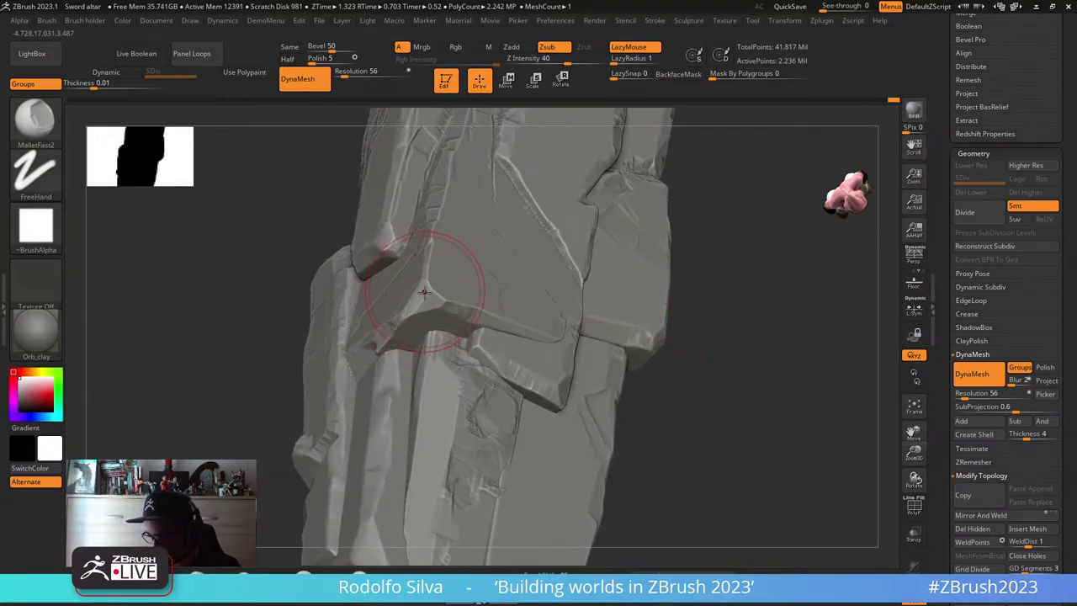
pyautogui.moveTo(473, 354)
pyautogui.mouseDown()
pyautogui.moveTo(455, 362)
pyautogui.moveTo(446, 345)
pyautogui.mouseUp()
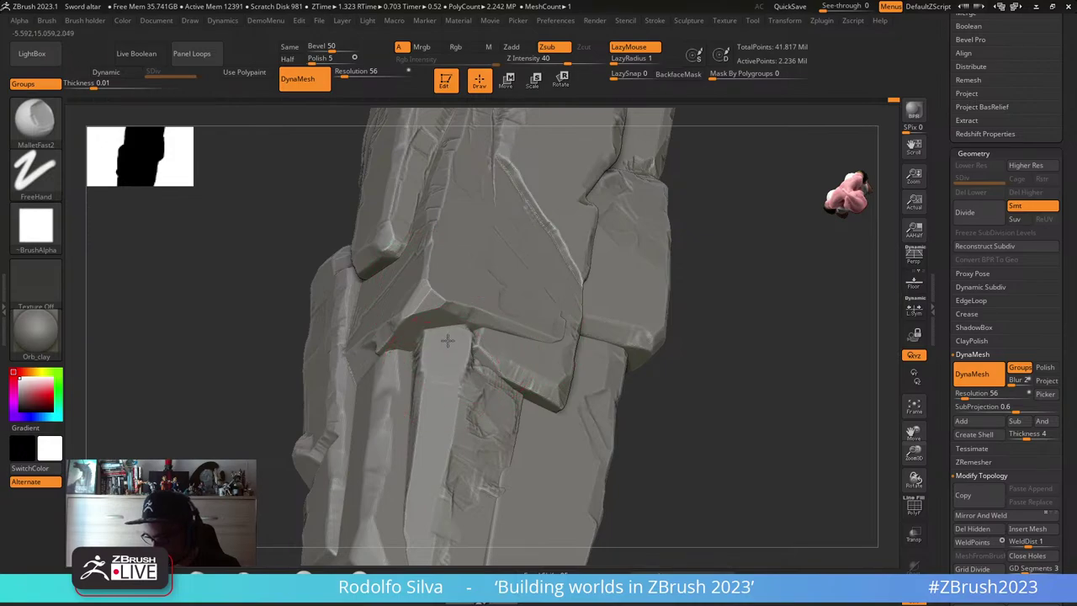
# - Carve a jagged break into the upper side edge of the slab beneath the overhang and flatten its rough chips
pyautogui.moveTo(439, 356)
pyautogui.mouseDown(button='right')
pyautogui.moveTo(471, 394)
pyautogui.moveTo(439, 394)
pyautogui.mouseUp(button='right')
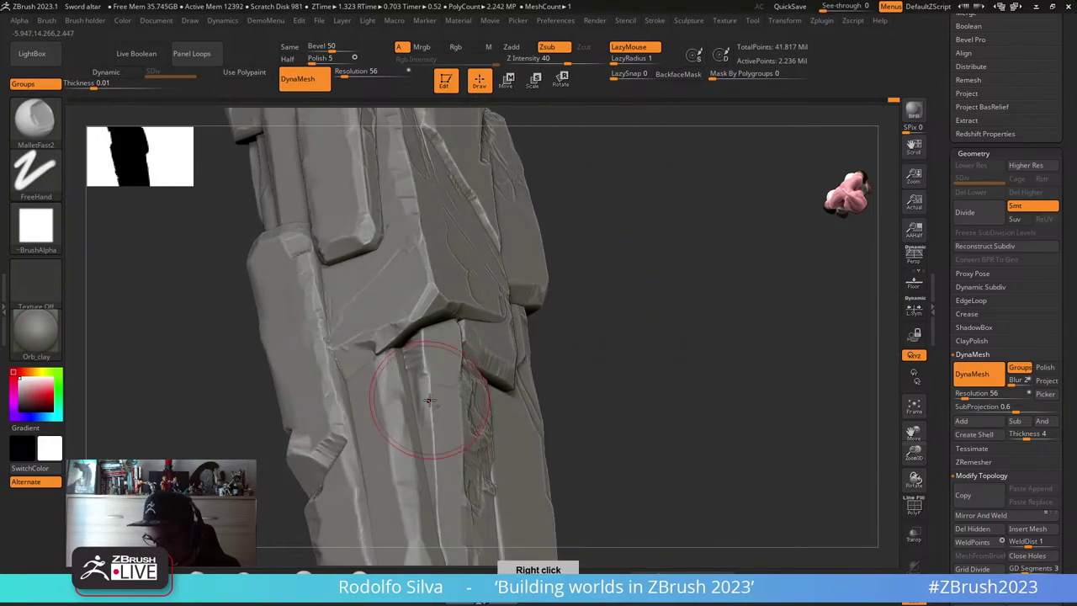
pyautogui.moveTo(427, 374); pyautogui.dragTo(429, 354)
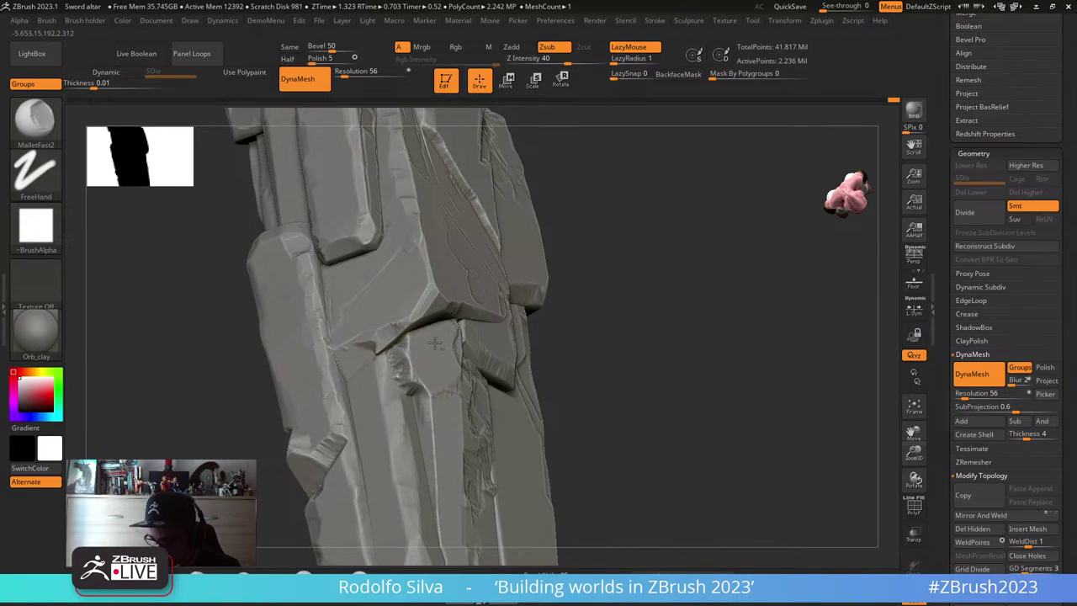
pyautogui.moveTo(467, 332); pyautogui.dragTo(441, 402, button='right')
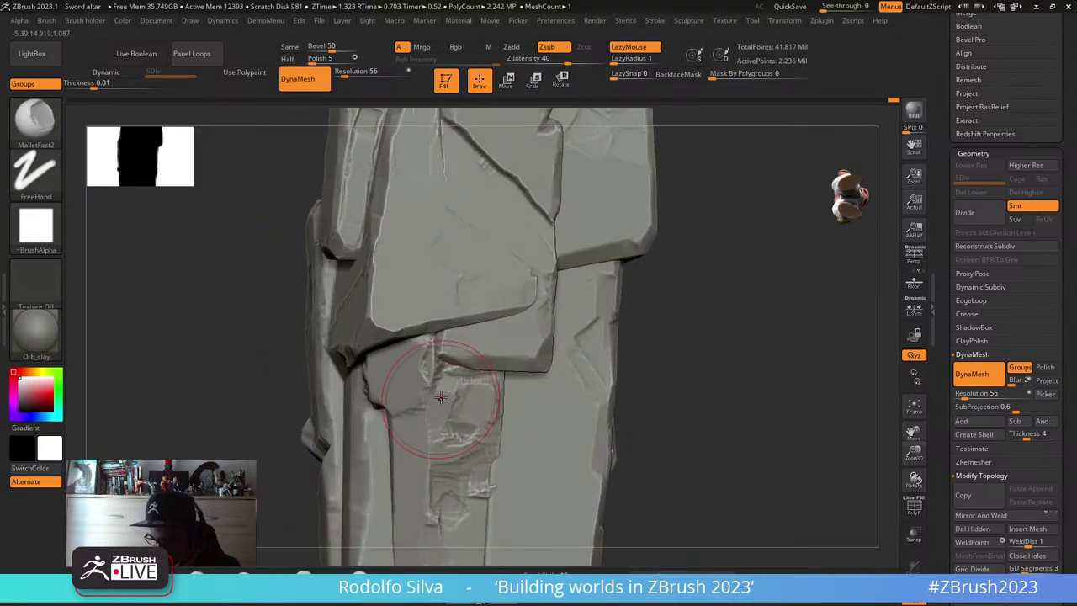
pyautogui.moveTo(443, 399)
pyautogui.mouseDown()
pyautogui.moveTo(439, 438)
pyautogui.moveTo(469, 458)
pyautogui.moveTo(485, 405)
pyautogui.moveTo(444, 397)
pyautogui.moveTo(415, 357)
pyautogui.moveTo(423, 397)
pyautogui.moveTo(437, 393)
pyautogui.moveTo(382, 473)
pyautogui.moveTo(328, 412)
pyautogui.mouseUp()
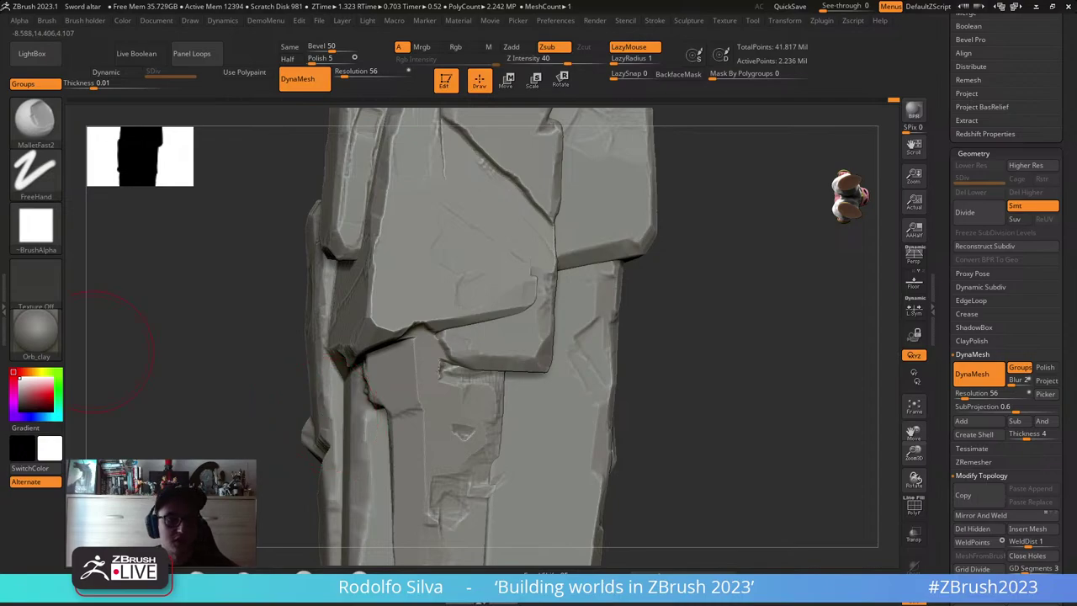
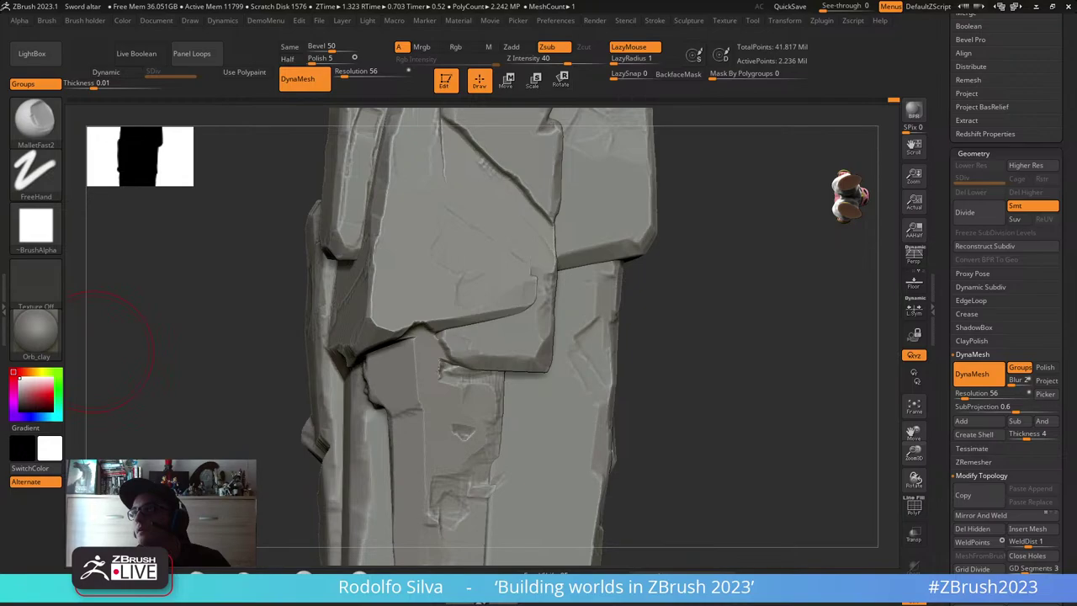
# - Chip the broad front slab's long vertical edge and lower corner with the large MalletFast2 brush
pyautogui.moveTo(676, 218); pyautogui.dragTo(570, 279, button='right')
pyautogui.moveTo(569, 280); pyautogui.dragTo(605, 338)
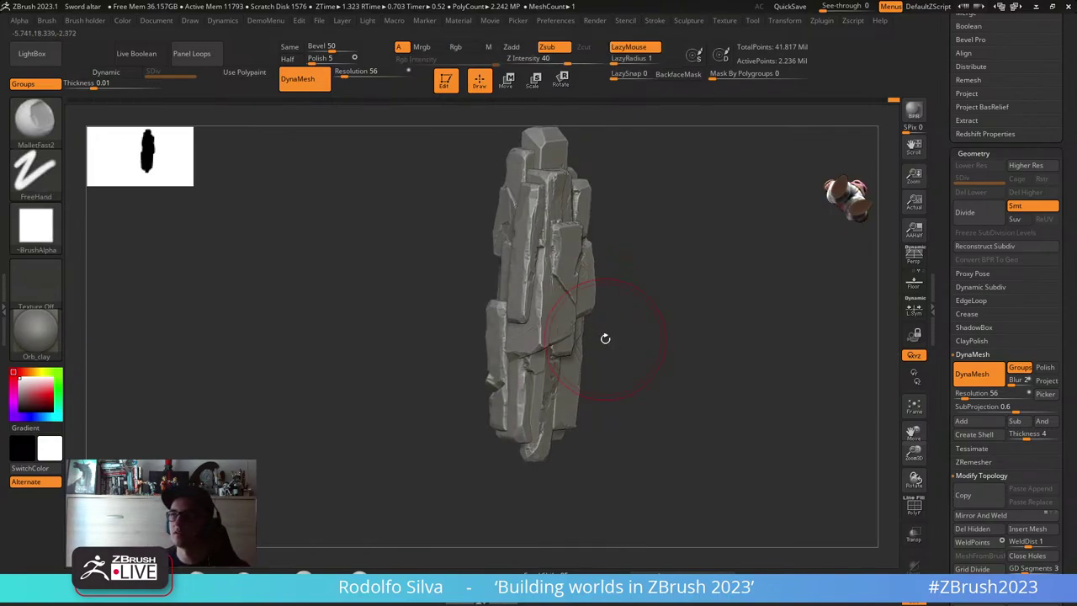
pyautogui.moveTo(609, 334)
pyautogui.mouseDown()
pyautogui.moveTo(627, 338)
pyautogui.moveTo(616, 340)
pyautogui.mouseUp()
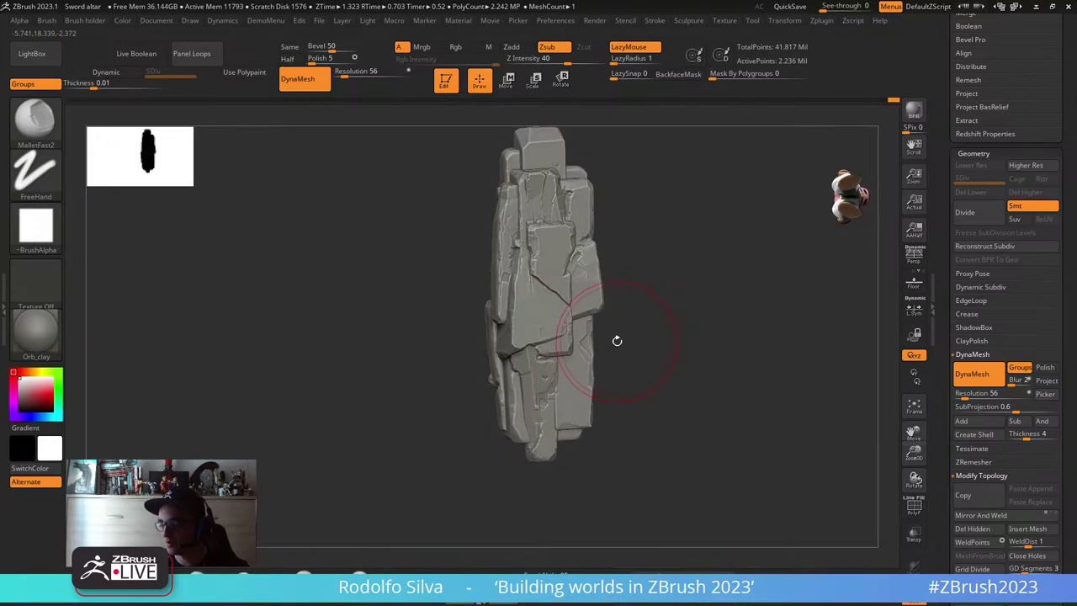
pyautogui.keyDown('ctrl'); pyautogui.moveTo(617, 341); pyautogui.dragTo(625, 377, button='right'); pyautogui.keyUp('ctrl')
pyautogui.moveTo(525, 363); pyautogui.dragTo(566, 361, button='right')
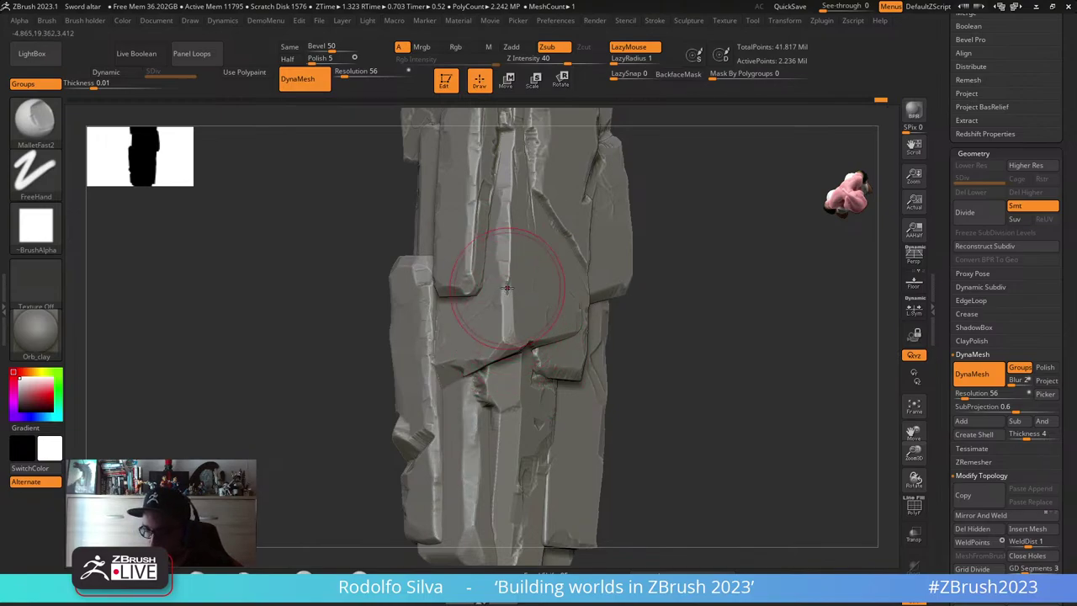
pyautogui.moveTo(506, 339); pyautogui.dragTo(494, 354)
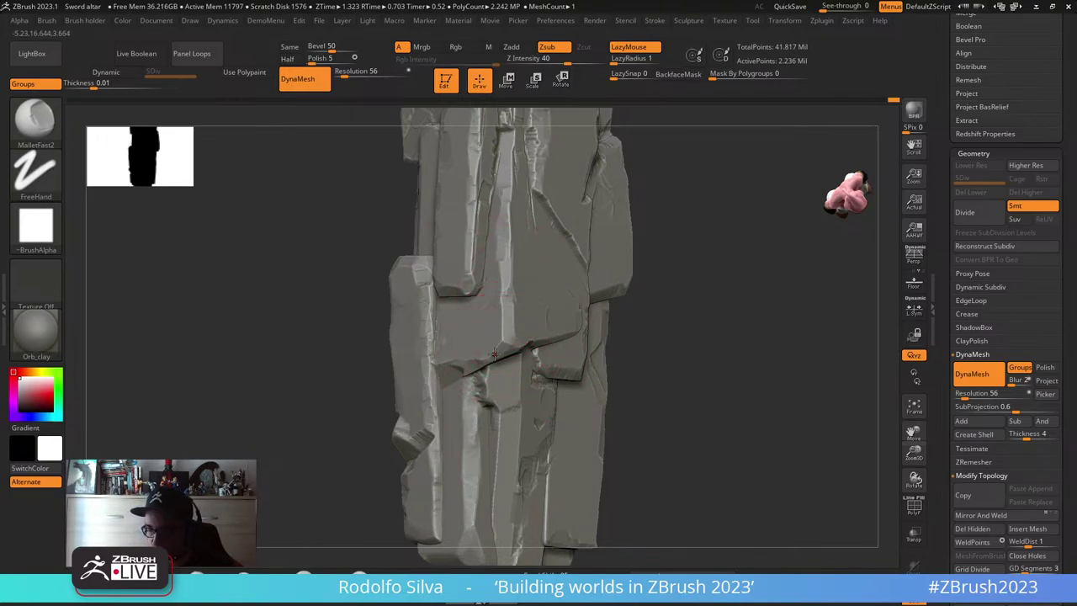
pyautogui.moveTo(700, 301); pyautogui.dragTo(718, 362)
pyautogui.moveTo(506, 308); pyautogui.dragTo(504, 268)
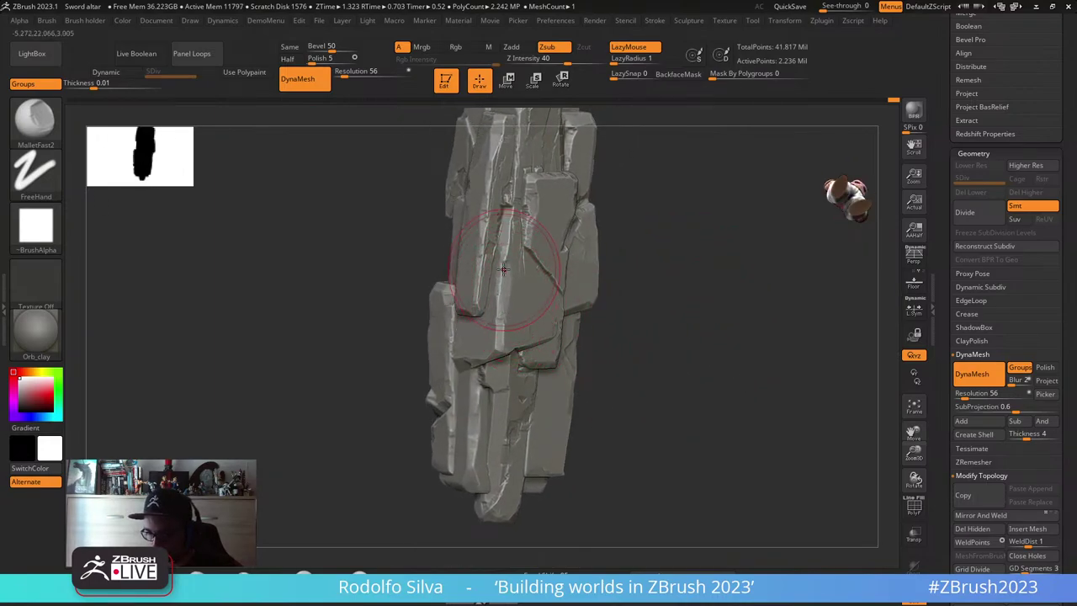
# - Widen the broad front slab's diagonal crack with a smaller MalletFast2 brush and cut a stepped notch into its lower half
pyautogui.moveTo(635, 252)
pyautogui.mouseDown()
pyautogui.moveTo(681, 343)
pyautogui.moveTo(719, 345)
pyautogui.mouseUp()
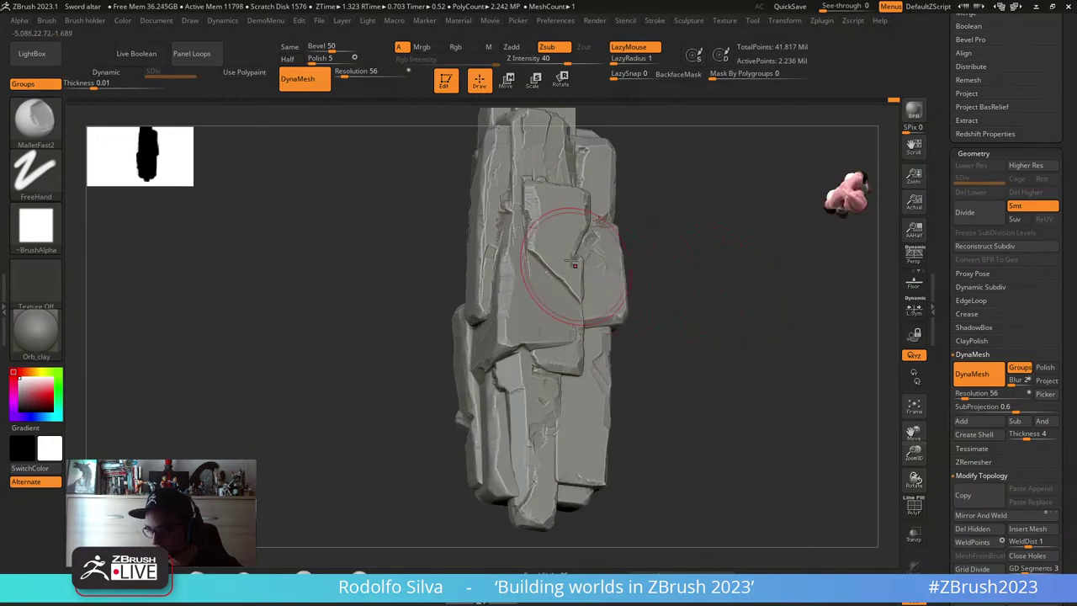
pyautogui.moveTo(671, 285)
pyautogui.keyDown('alt'); pyautogui.mouseDown()
pyautogui.moveTo(697, 322)
pyautogui.moveTo(751, 343)
pyautogui.mouseUp(); pyautogui.keyUp('alt')
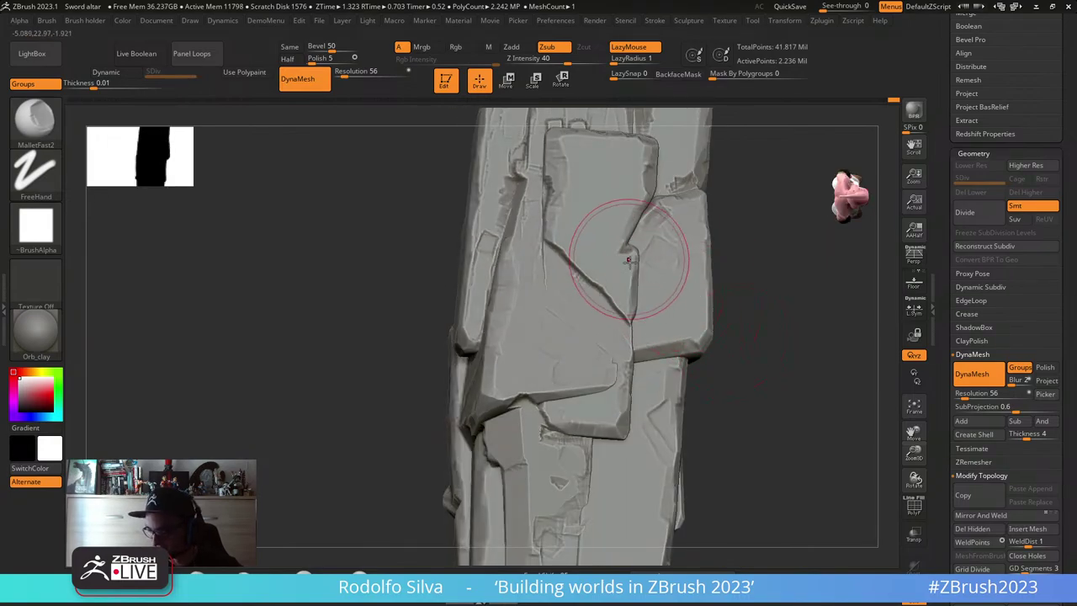
pyautogui.press('s')
pyautogui.moveTo(626, 273); pyautogui.dragTo(567, 286)
pyautogui.moveTo(567, 286); pyautogui.dragTo(471, 312, button='right')
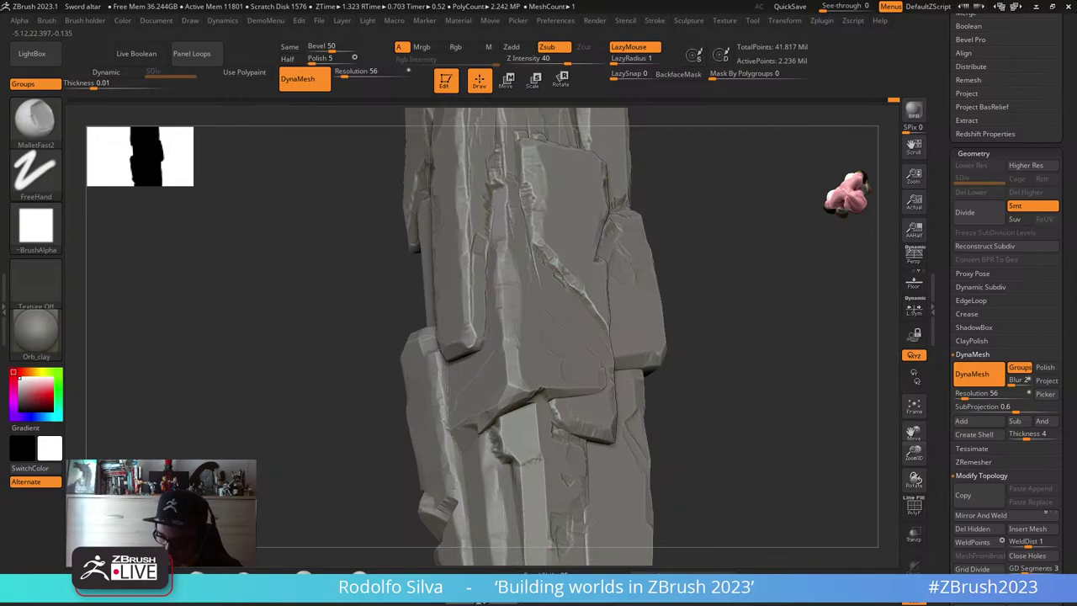
pyautogui.moveTo(582, 289); pyautogui.dragTo(552, 258)
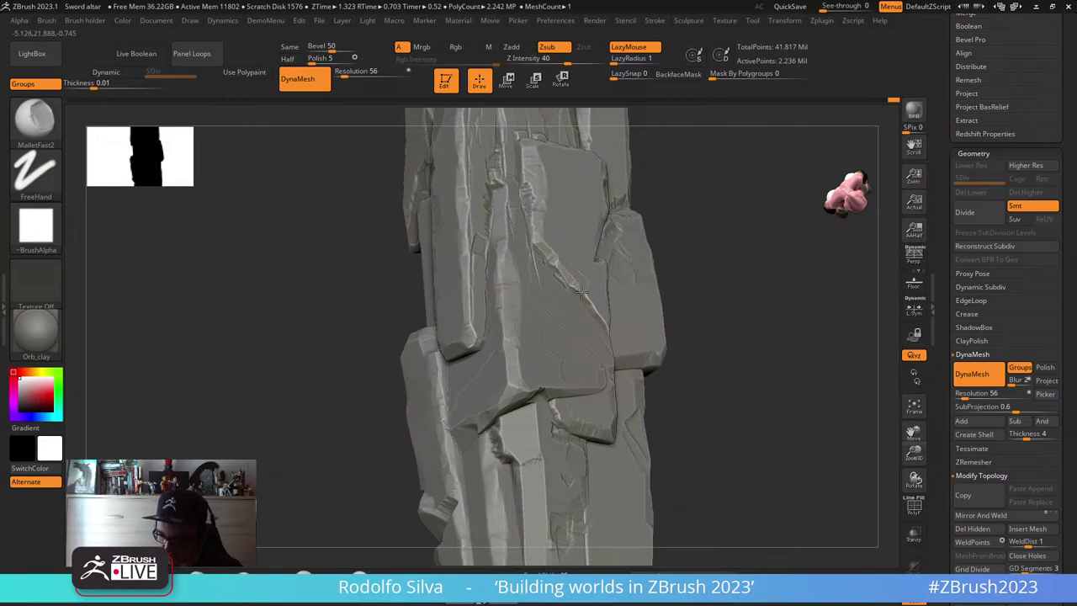
pyautogui.moveTo(580, 291); pyautogui.dragTo(593, 310)
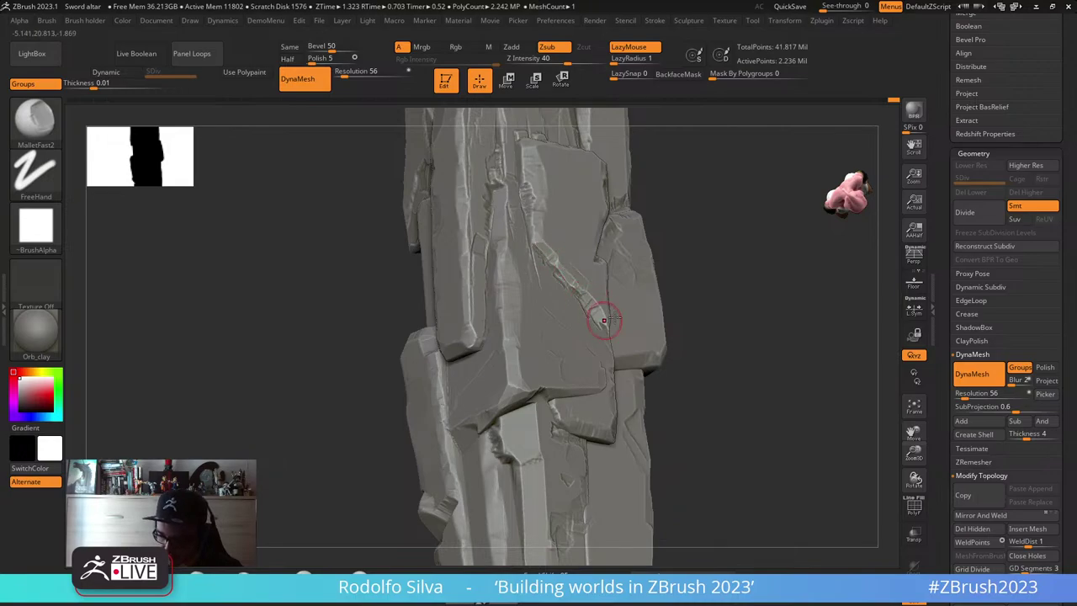
pyautogui.moveTo(762, 339); pyautogui.dragTo(804, 353)
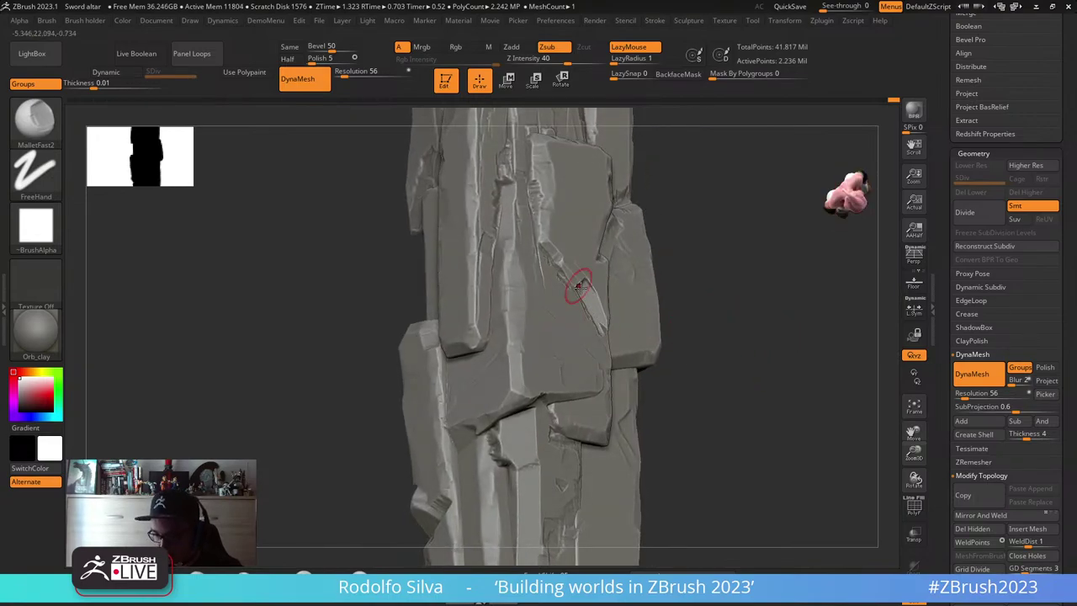
pyautogui.moveTo(752, 373); pyautogui.dragTo(654, 334)
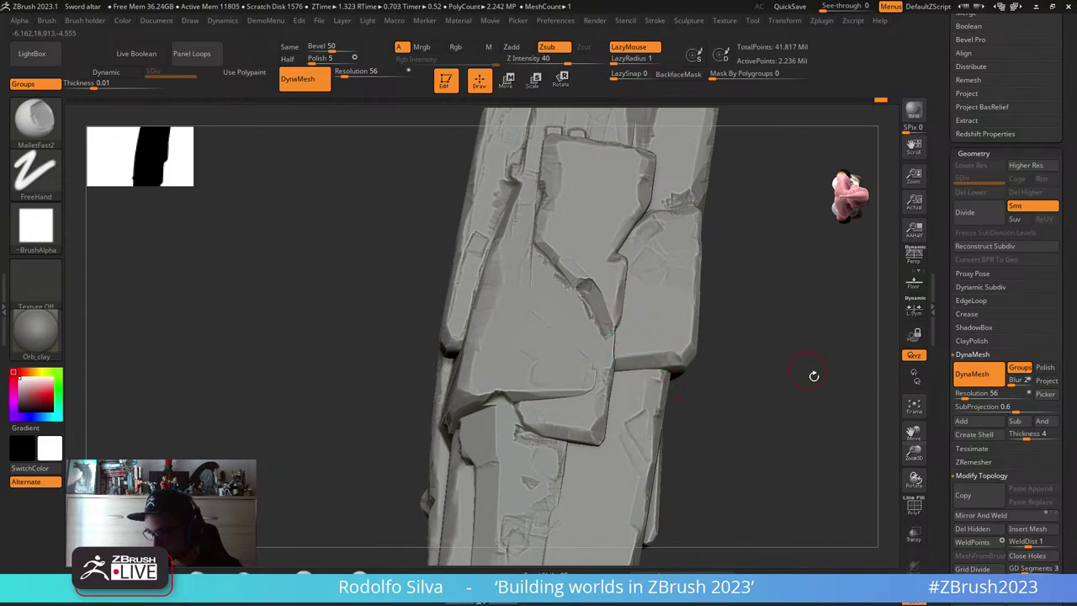
# - Carve fine irregular cracks across the broad front slab's face below the diagonal crack and refine the stepped notch
pyautogui.moveTo(813, 375)
pyautogui.mouseDown()
pyautogui.moveTo(961, 428)
pyautogui.moveTo(587, 336)
pyautogui.mouseUp()
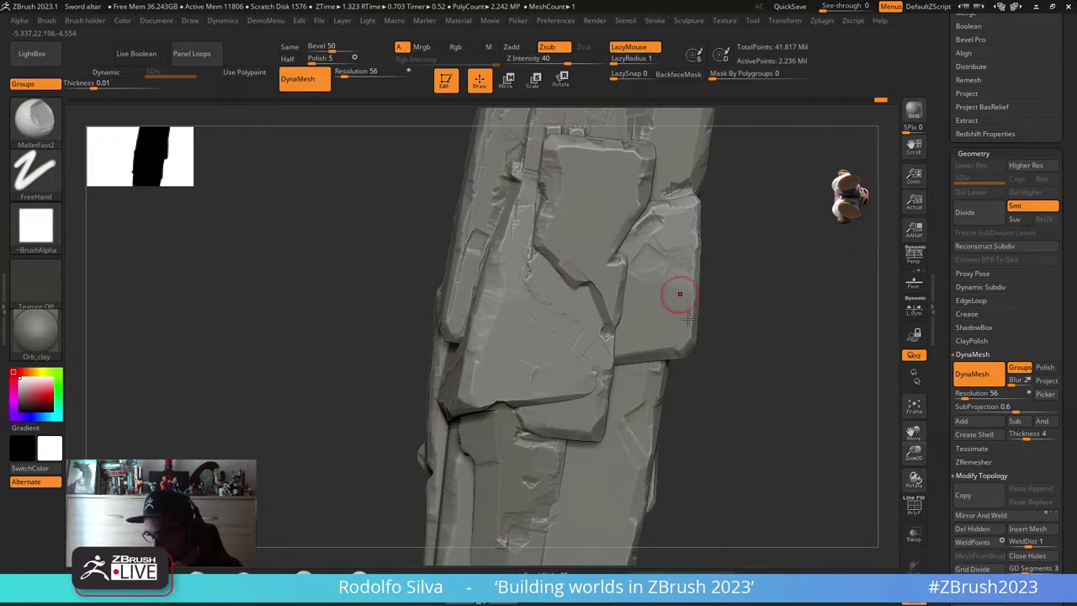
pyautogui.moveTo(680, 295); pyautogui.dragTo(723, 349)
pyautogui.moveTo(740, 400); pyautogui.dragTo(714, 358)
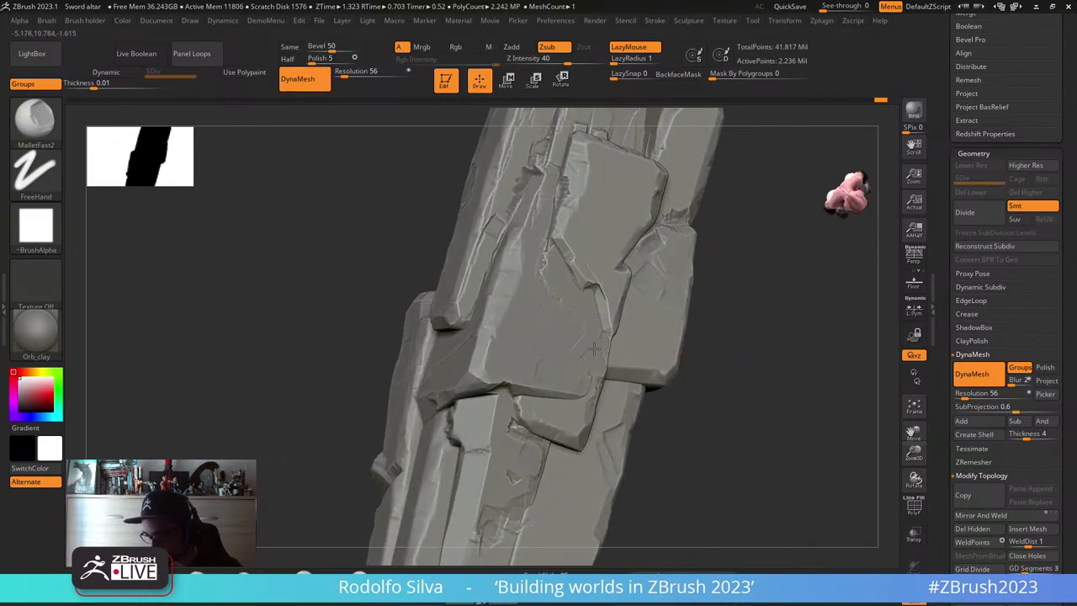
pyautogui.moveTo(768, 431)
pyautogui.mouseDown()
pyautogui.moveTo(749, 404)
pyautogui.moveTo(726, 446)
pyautogui.moveTo(740, 438)
pyautogui.moveTo(762, 459)
pyautogui.moveTo(755, 449)
pyautogui.mouseUp()
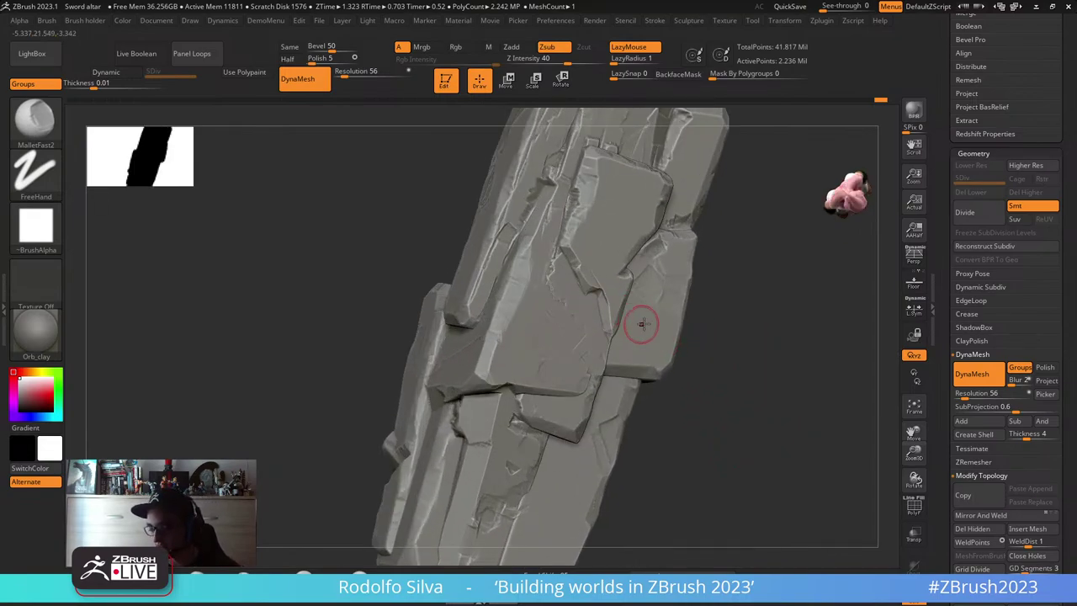
pyautogui.moveTo(642, 323)
pyautogui.keyDown('ctrl'); pyautogui.mouseDown(button='right')
pyautogui.moveTo(665, 355)
pyautogui.moveTo(643, 313)
pyautogui.mouseUp(button='right'); pyautogui.keyUp('ctrl')
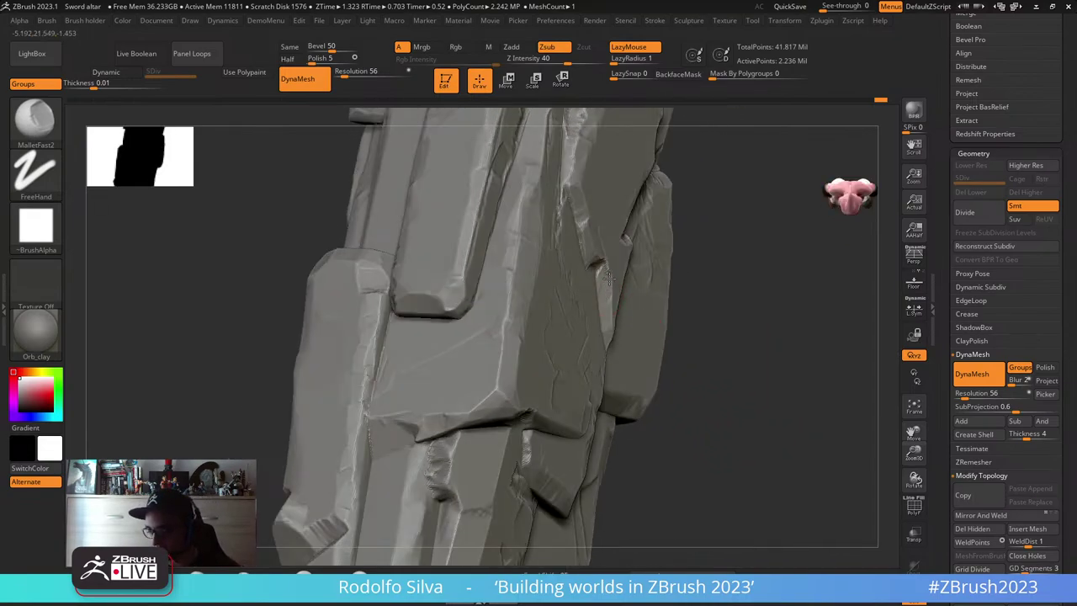
pyautogui.moveTo(760, 361)
pyautogui.mouseDown()
pyautogui.moveTo(735, 375)
pyautogui.moveTo(709, 361)
pyautogui.mouseUp()
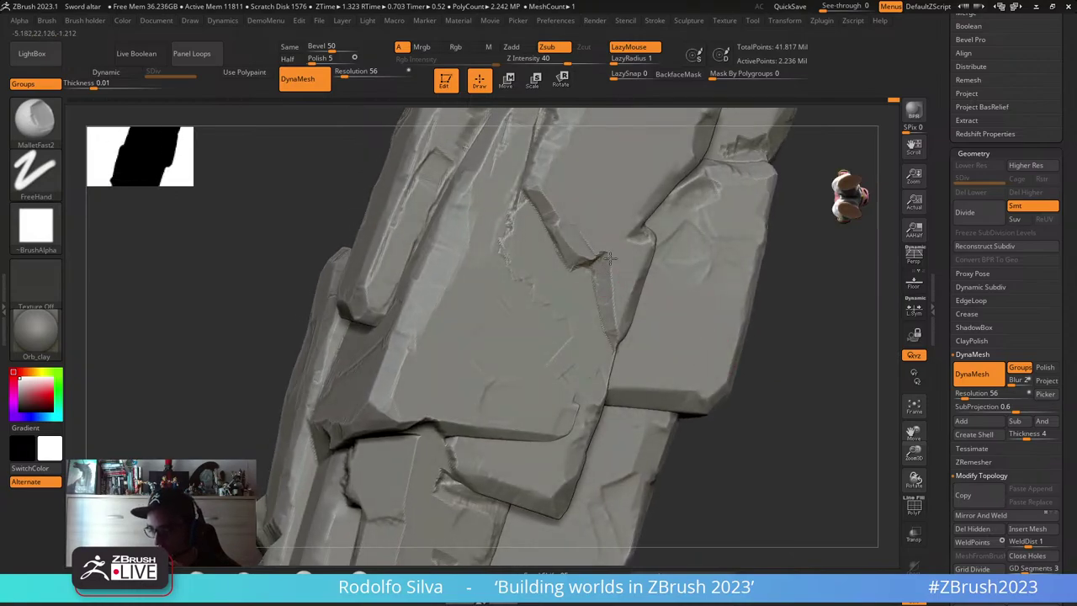
# - Isolate the upper front slab with the diagonal crack and chip its side edge beneath the overhang notch
pyautogui.moveTo(805, 379)
pyautogui.mouseDown(button='right')
pyautogui.moveTo(868, 365)
pyautogui.moveTo(586, 311)
pyautogui.mouseUp(button='right')
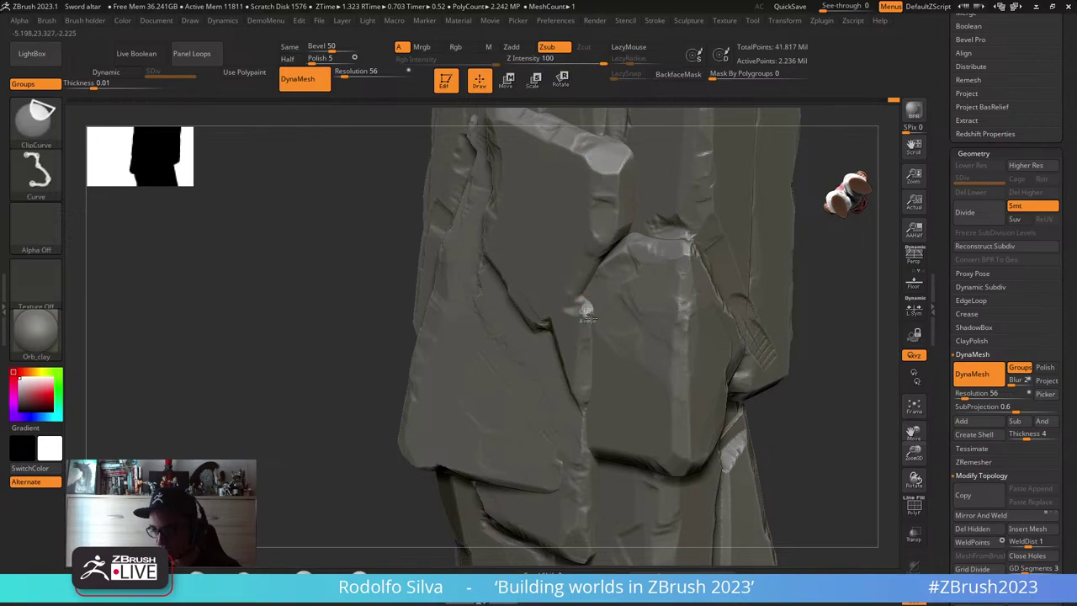
pyautogui.keyDown('alt'); pyautogui.click(582, 311); pyautogui.keyUp('alt')
pyautogui.moveTo(594, 302)
pyautogui.mouseDown()
pyautogui.moveTo(583, 316)
pyautogui.moveTo(648, 308)
pyautogui.moveTo(593, 300)
pyautogui.mouseUp()
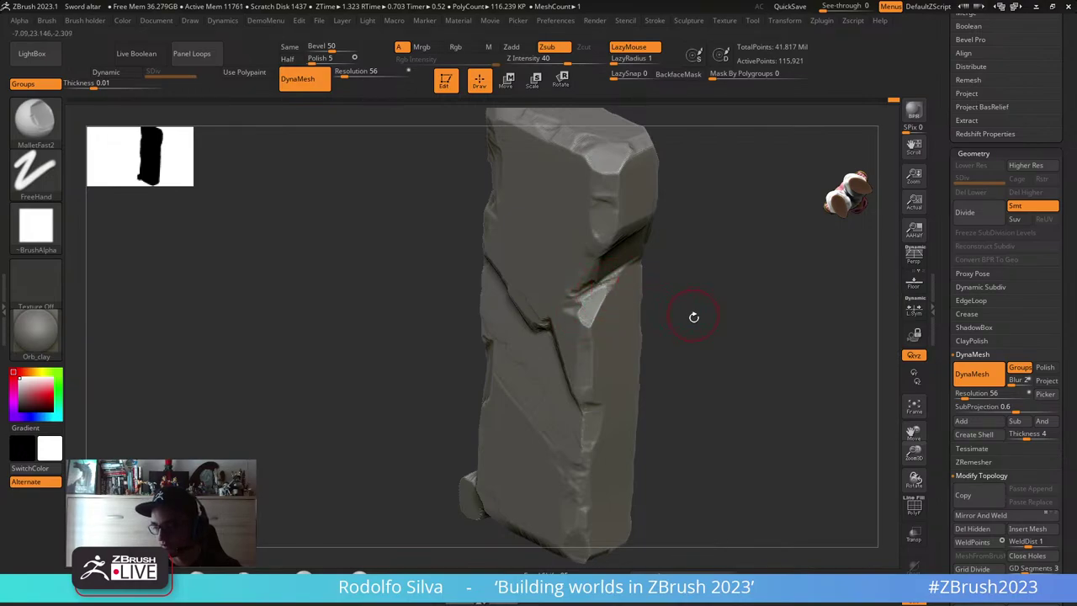
pyautogui.moveTo(693, 316)
pyautogui.mouseDown()
pyautogui.moveTo(653, 288)
pyautogui.moveTo(683, 328)
pyautogui.moveTo(648, 324)
pyautogui.mouseUp()
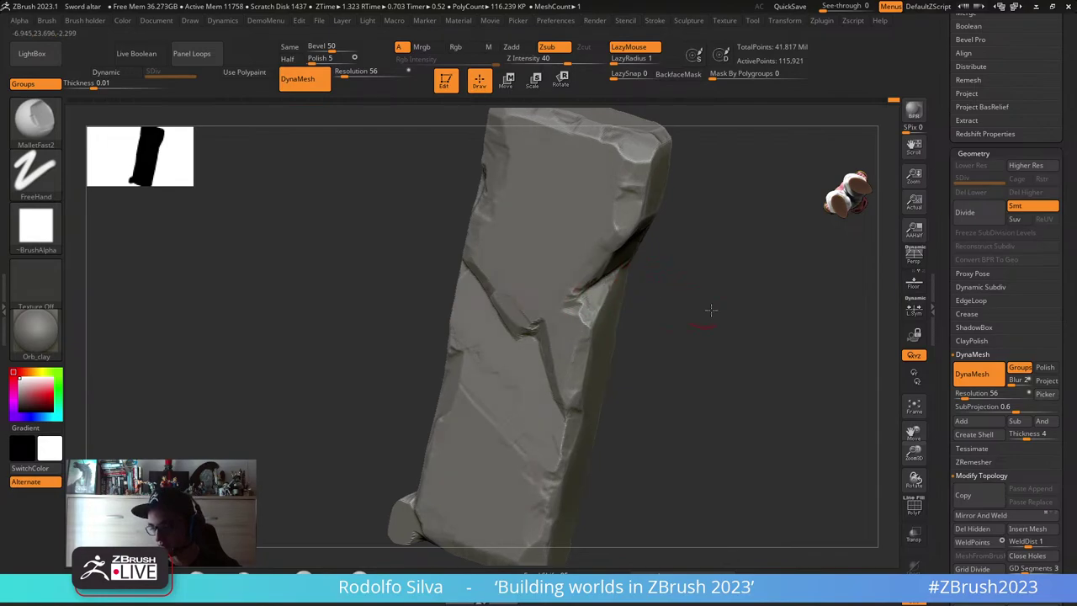
pyautogui.moveTo(709, 312); pyautogui.dragTo(596, 299)
pyautogui.moveTo(690, 315); pyautogui.dragTo(729, 314)
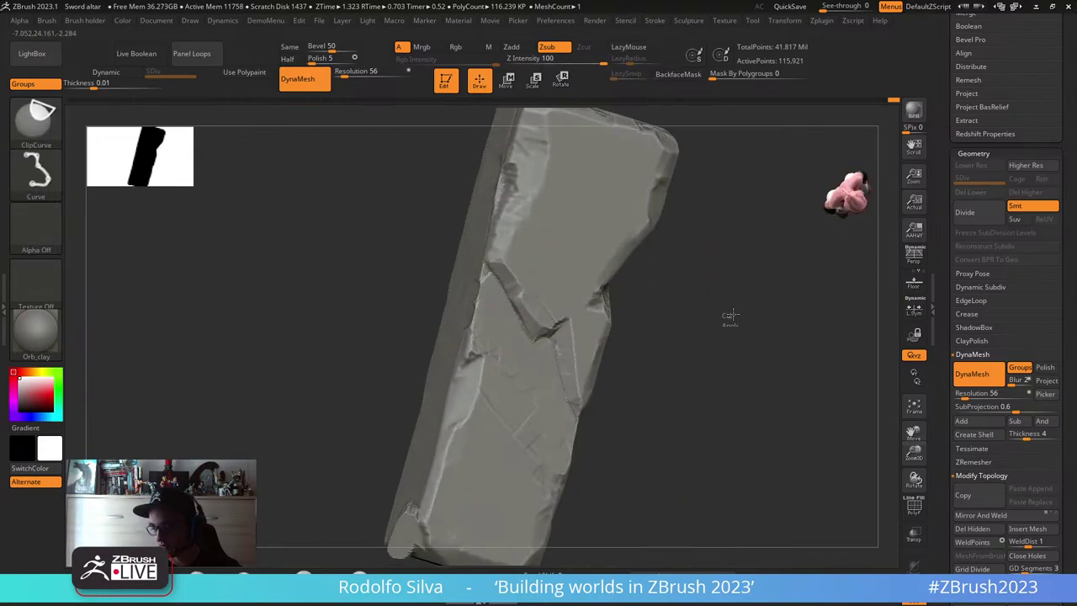
pyautogui.keyDown('ctrl'); pyautogui.keyDown('shift'); pyautogui.click(729, 318); pyautogui.keyUp('shift'); pyautogui.keyUp('ctrl')
pyautogui.moveTo(728, 323); pyautogui.dragTo(697, 344, button='right')
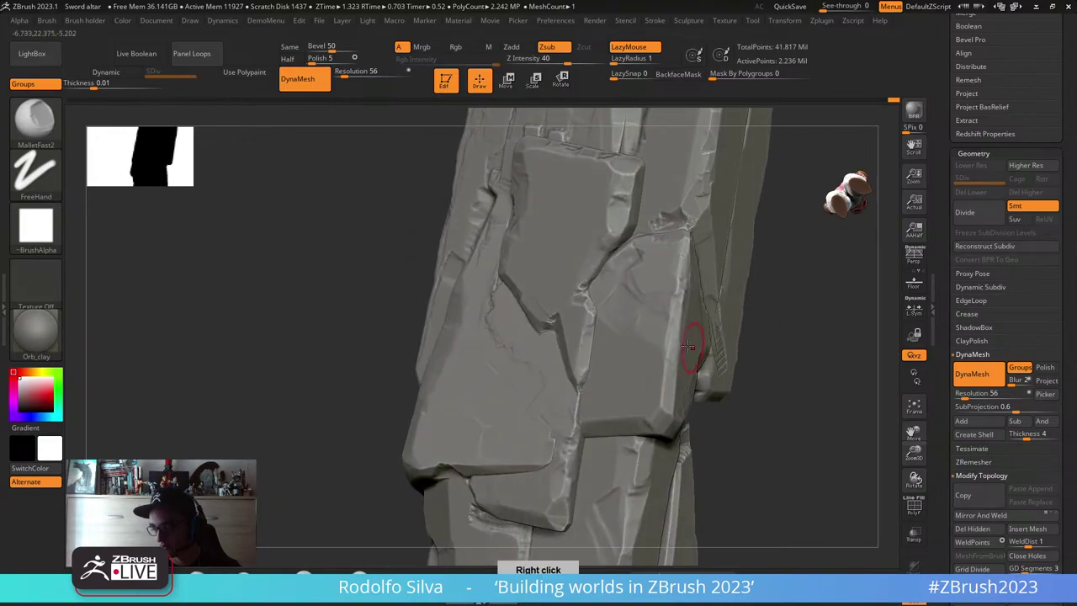
# - Isolate the cracked front slab again and flatten the chipped corner just below its overhang
pyautogui.keyDown('ctrl'); pyautogui.keyDown('shift'); pyautogui.click(592, 325); pyautogui.keyUp('shift'); pyautogui.keyUp('ctrl')
pyautogui.moveTo(606, 355); pyautogui.dragTo(554, 286, button='right')
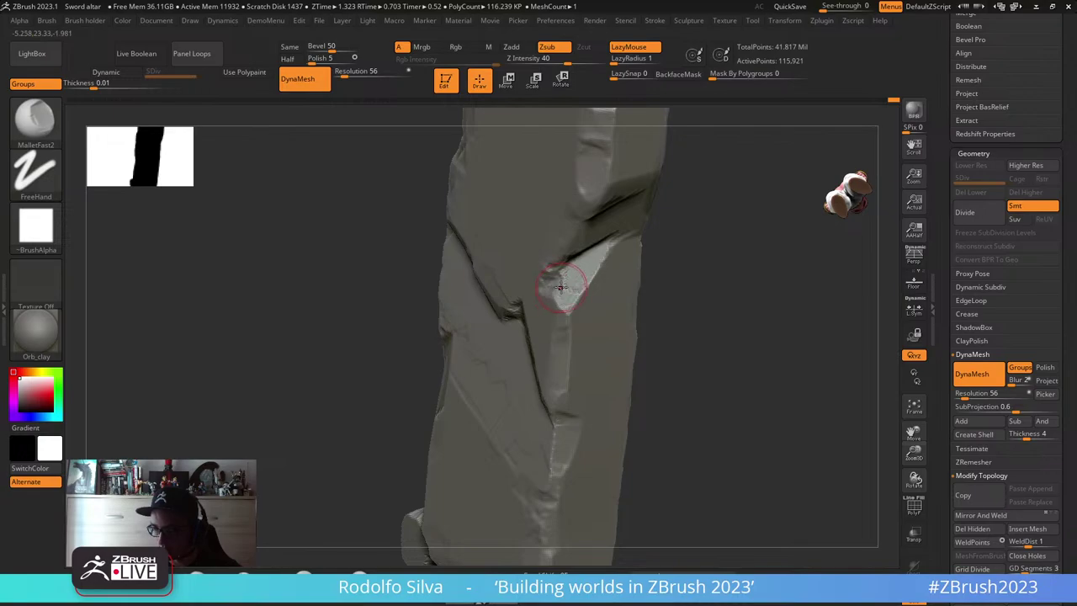
pyautogui.moveTo(561, 288)
pyautogui.mouseDown()
pyautogui.moveTo(557, 274)
pyautogui.moveTo(564, 281)
pyautogui.moveTo(582, 264)
pyautogui.mouseUp()
pyautogui.moveTo(629, 313)
pyautogui.keyDown('ctrl'); pyautogui.mouseDown(button='right')
pyautogui.moveTo(664, 315)
pyautogui.moveTo(698, 383)
pyautogui.moveTo(724, 378)
pyautogui.mouseUp(button='right'); pyautogui.keyUp('ctrl')
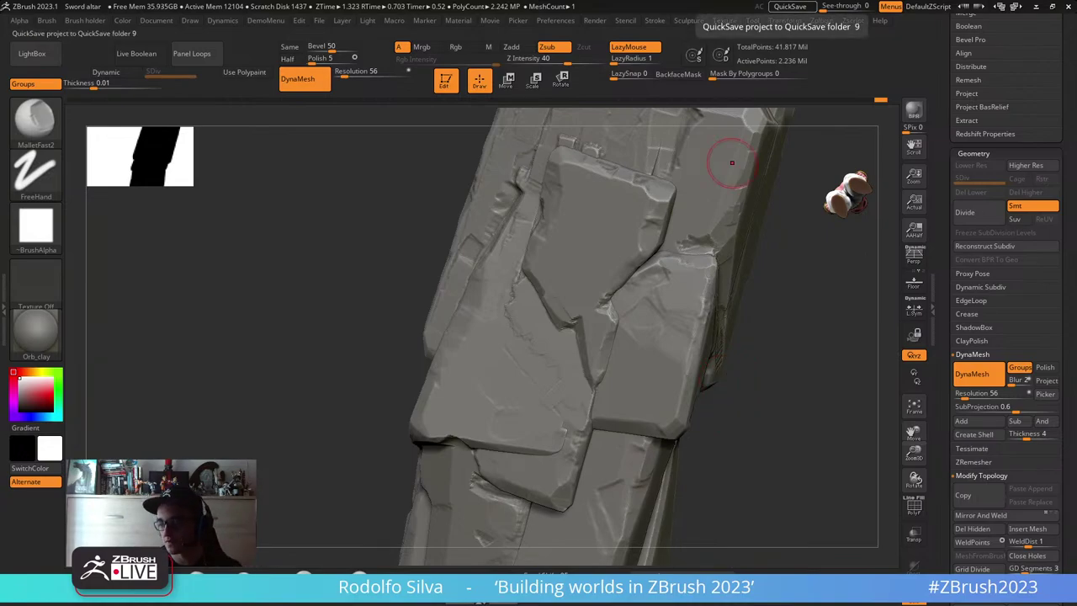
# - Isolate the tall slab with the side stub and chip its long edge with a resized MalletFast2 brush
pyautogui.moveTo(731, 163); pyautogui.dragTo(724, 416, button='right')
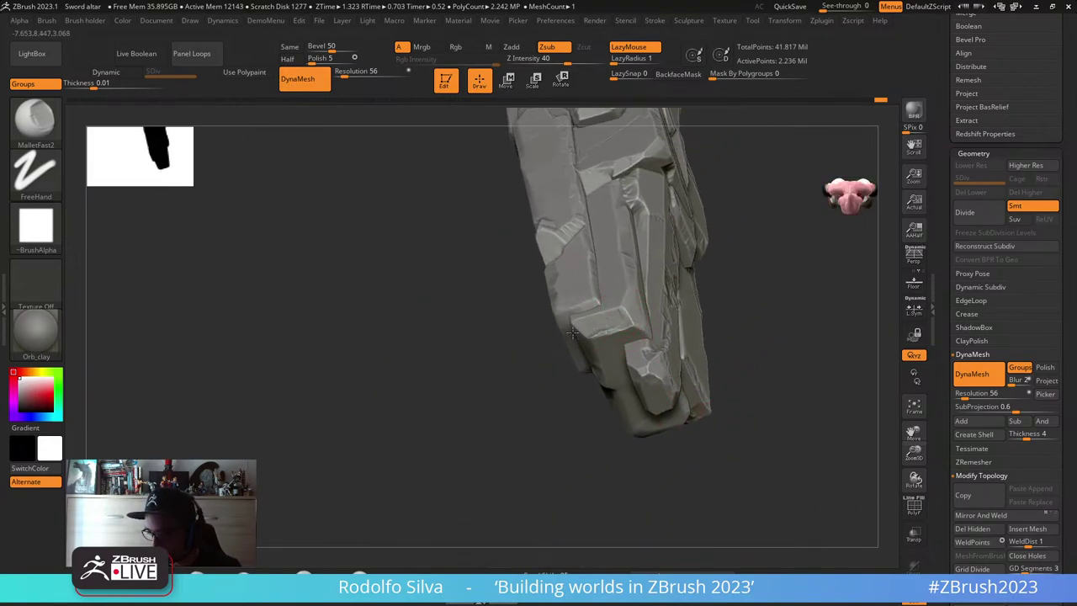
pyautogui.moveTo(597, 333)
pyautogui.mouseDown(button='right')
pyautogui.moveTo(781, 360)
pyautogui.moveTo(766, 346)
pyautogui.mouseUp(button='right')
pyautogui.keyDown('ctrl'); pyautogui.keyDown('shift'); pyautogui.click(619, 363); pyautogui.keyUp('shift'); pyautogui.keyUp('ctrl')
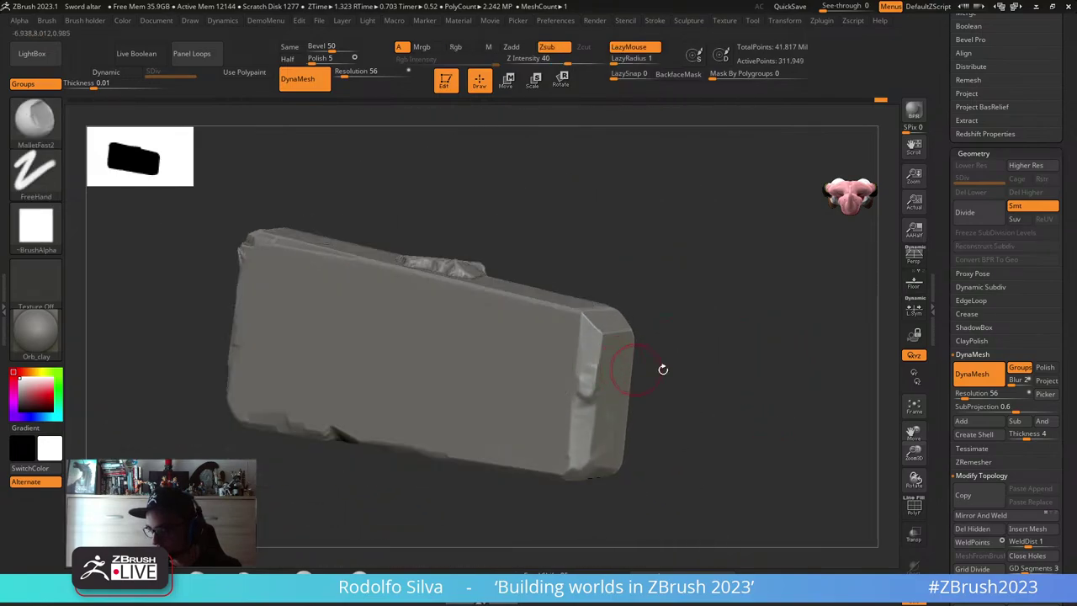
pyautogui.moveTo(663, 368); pyautogui.dragTo(601, 350, button='right')
pyautogui.press('s')
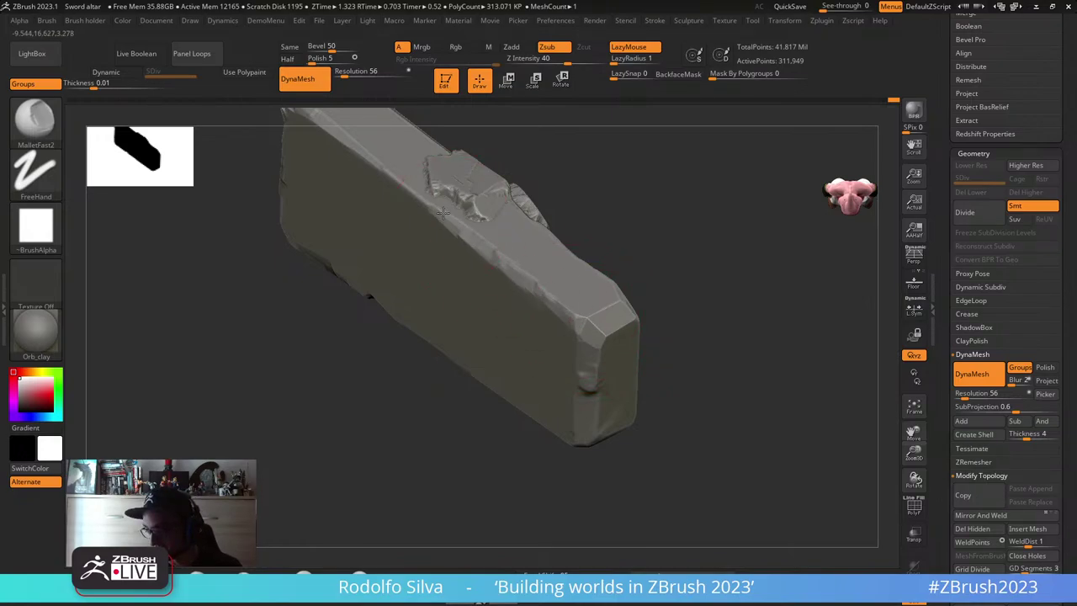
pyautogui.moveTo(639, 277)
pyautogui.mouseDown()
pyautogui.moveTo(690, 356)
pyautogui.moveTo(661, 341)
pyautogui.moveTo(641, 361)
pyautogui.moveTo(409, 325)
pyautogui.mouseUp()
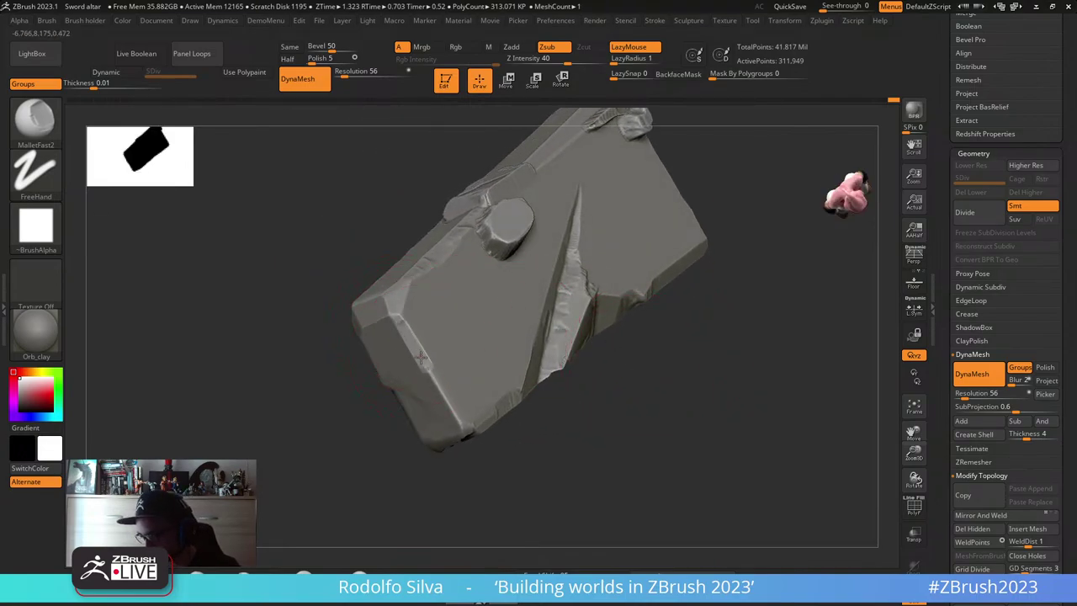
# - Chip the tall slab's top-end edges and its corner beside the diagonal crack with the MalletFast2 brush
pyautogui.moveTo(437, 381)
pyautogui.mouseDown()
pyautogui.moveTo(451, 408)
pyautogui.moveTo(606, 442)
pyautogui.moveTo(496, 387)
pyautogui.mouseUp()
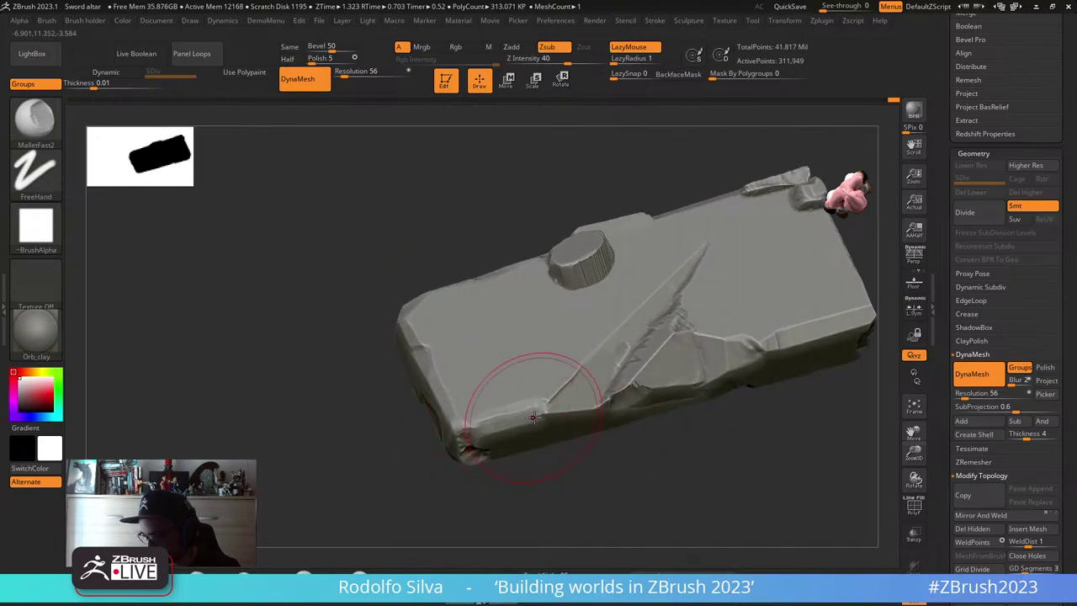
pyautogui.moveTo(781, 435)
pyautogui.mouseDown()
pyautogui.moveTo(577, 372)
pyautogui.moveTo(560, 392)
pyautogui.mouseUp()
pyautogui.moveTo(447, 462); pyautogui.dragTo(620, 385)
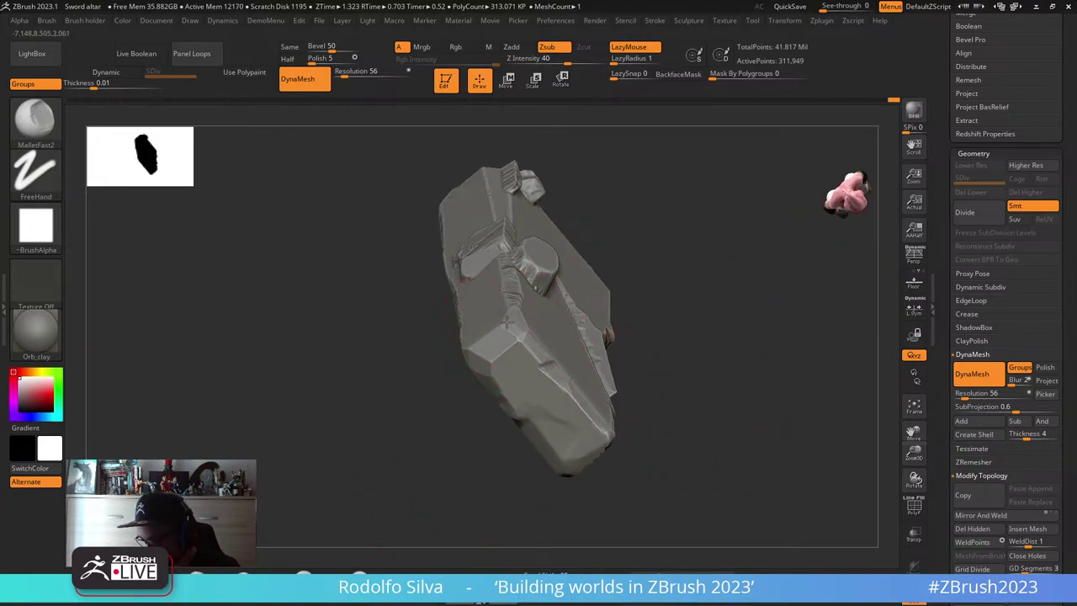
pyautogui.moveTo(506, 322); pyautogui.dragTo(555, 365)
pyautogui.moveTo(687, 368); pyautogui.dragTo(637, 384)
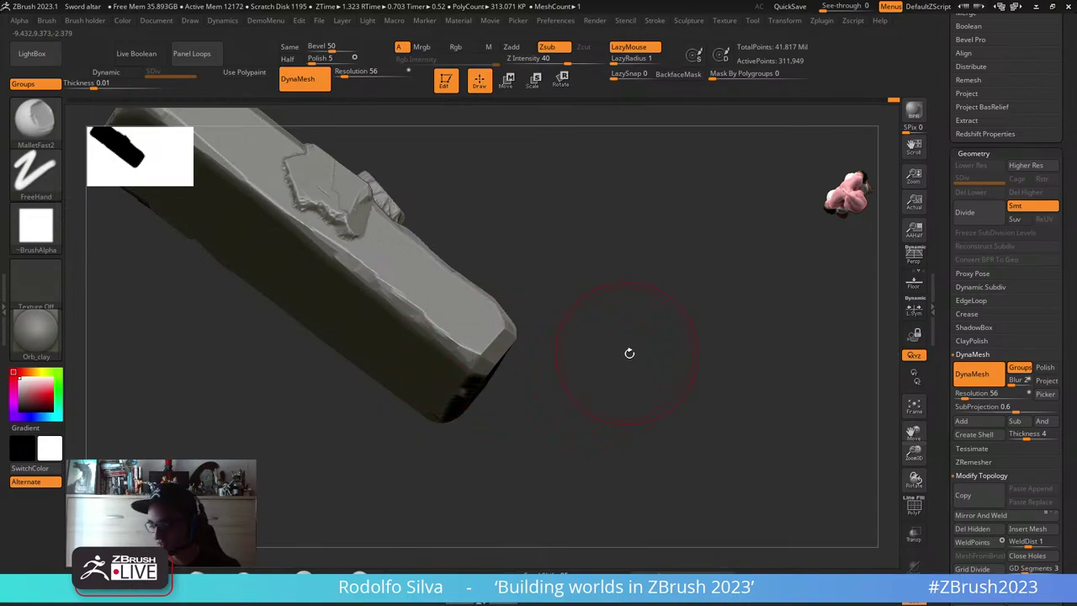
pyautogui.moveTo(620, 388); pyautogui.dragTo(619, 324)
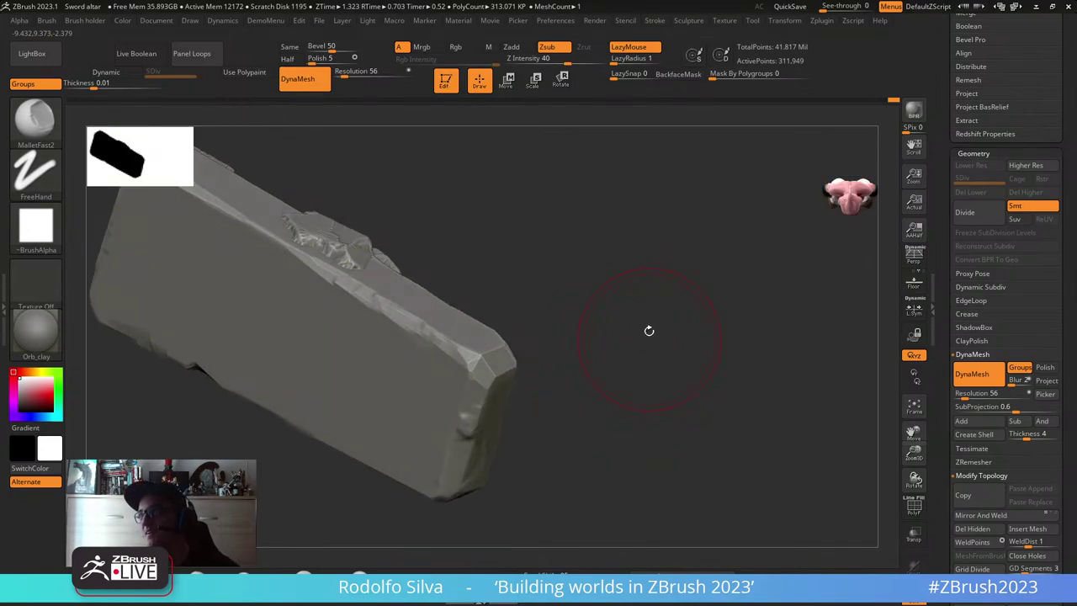
# - Break up and flatten the beveled edge on the tall slab's end face, and restore the full rock
pyautogui.moveTo(651, 346); pyautogui.dragTo(456, 356)
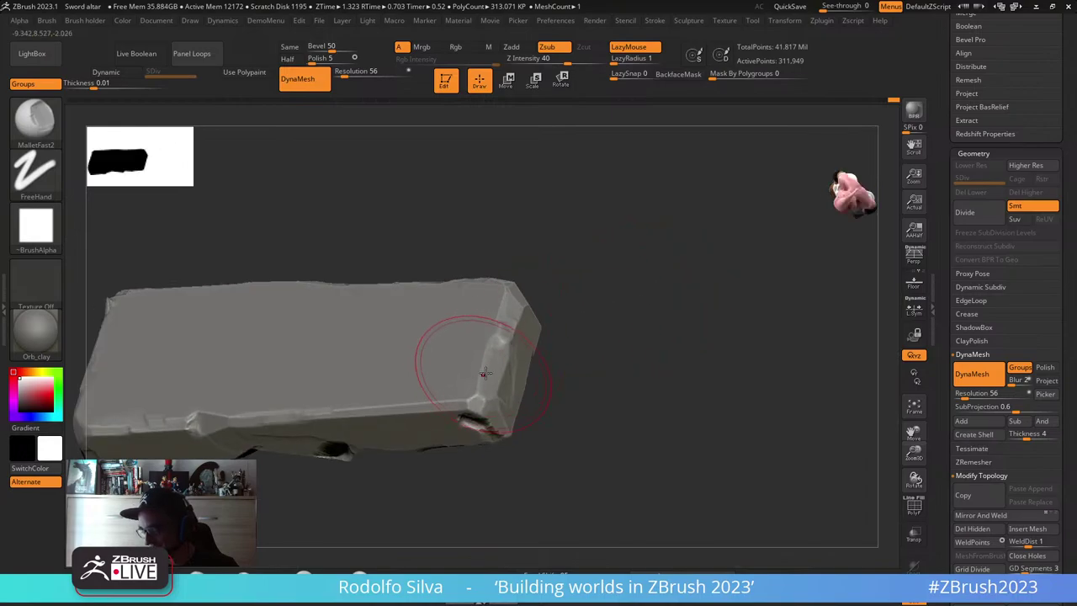
pyautogui.moveTo(622, 322); pyautogui.dragTo(577, 355)
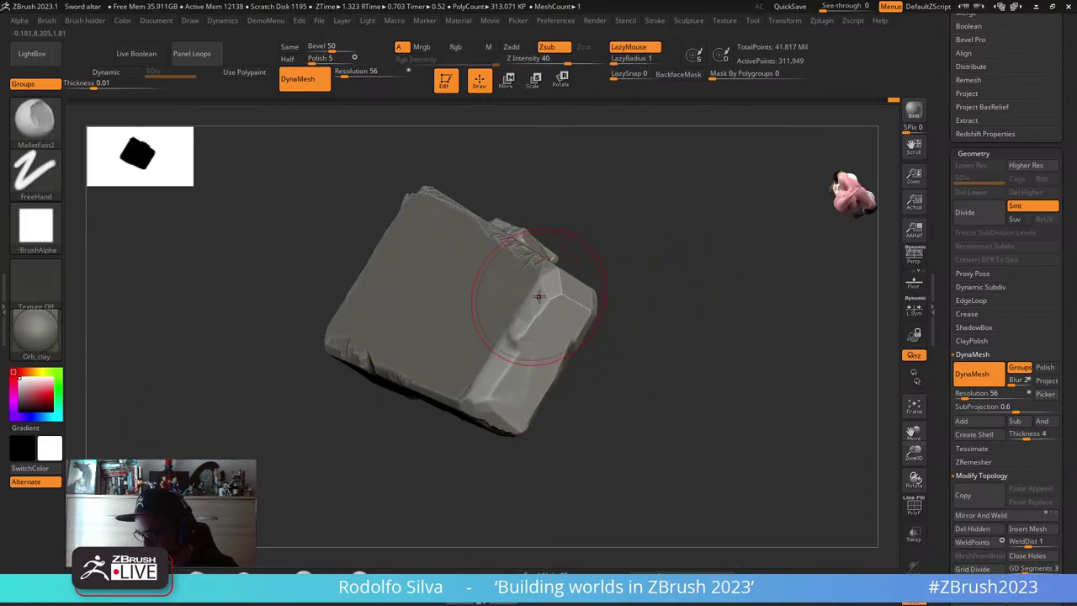
pyautogui.moveTo(527, 328); pyautogui.dragTo(553, 291)
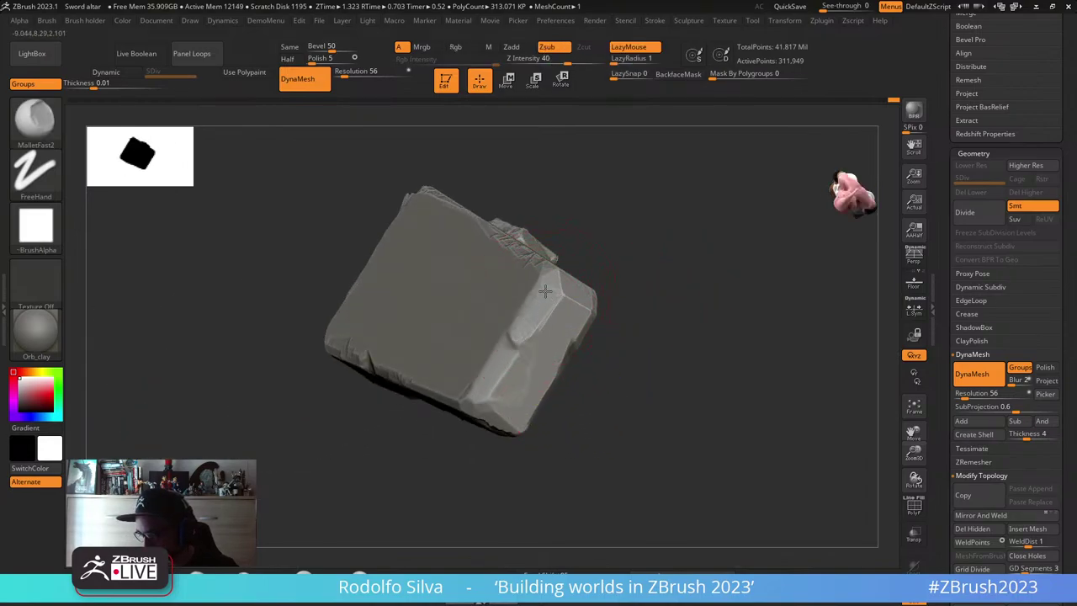
pyautogui.moveTo(514, 334); pyautogui.dragTo(521, 345)
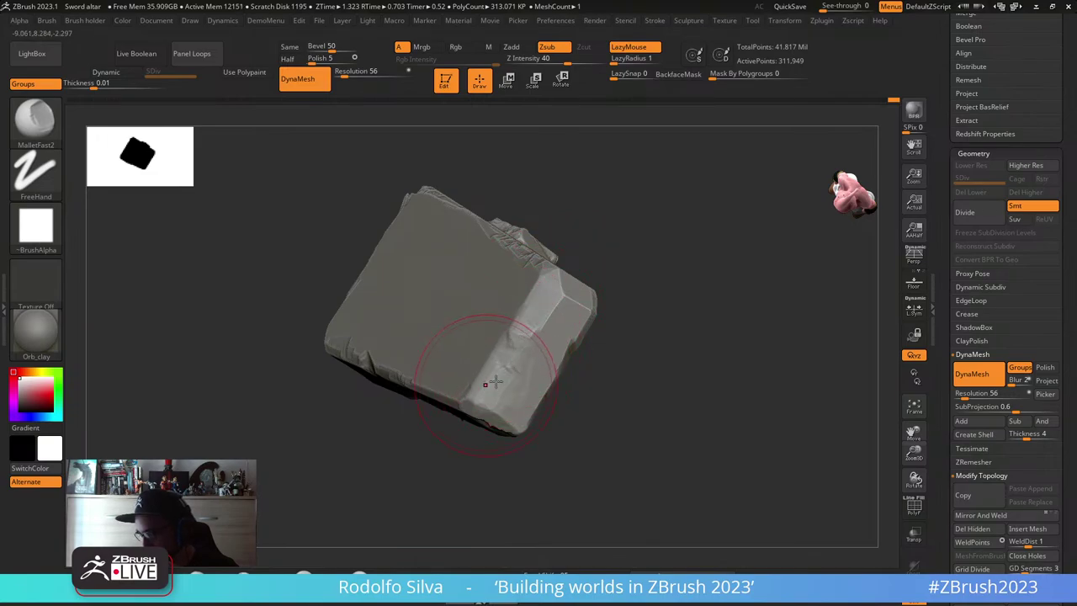
pyautogui.moveTo(505, 349); pyautogui.dragTo(574, 279, button='right')
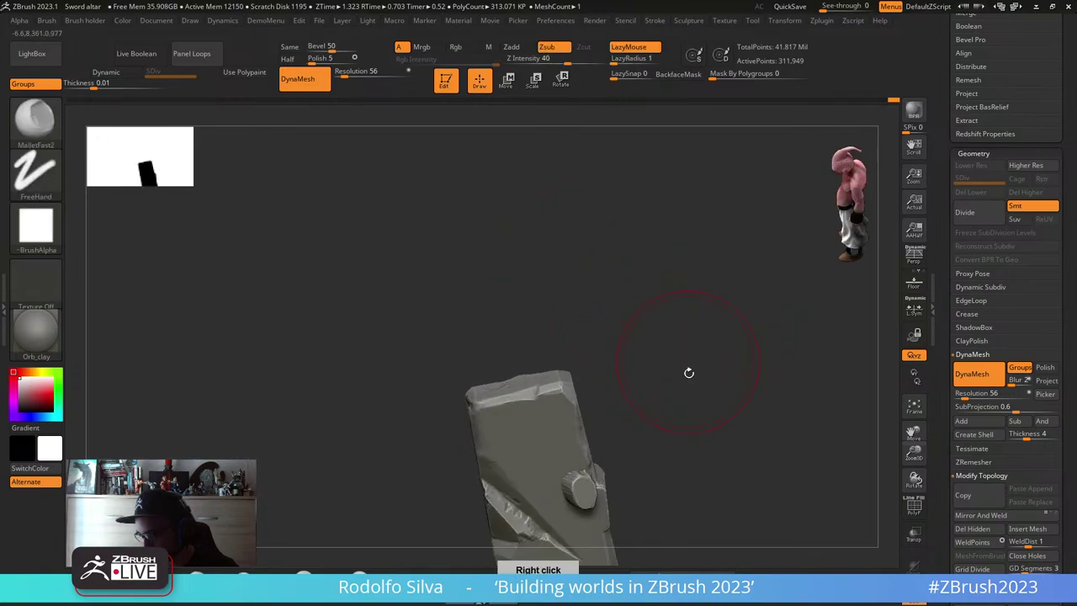
pyautogui.moveTo(692, 375); pyautogui.dragTo(607, 347, button='right')
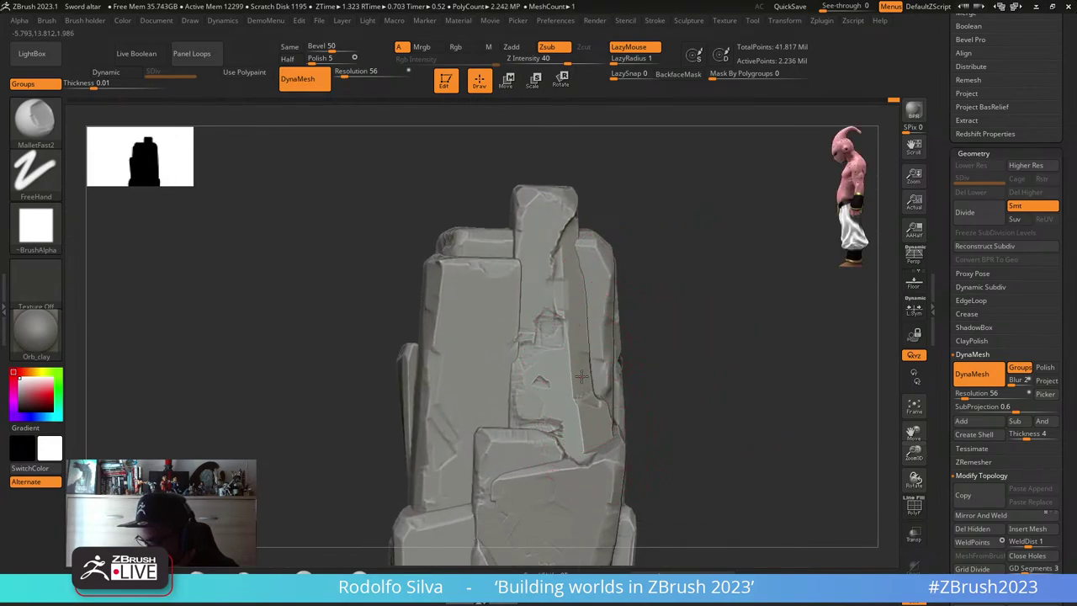
# - Carve rough chips into the lower side face of the central slab, just above the broad front slab
pyautogui.press('s')
pyautogui.moveTo(617, 418); pyautogui.dragTo(594, 393)
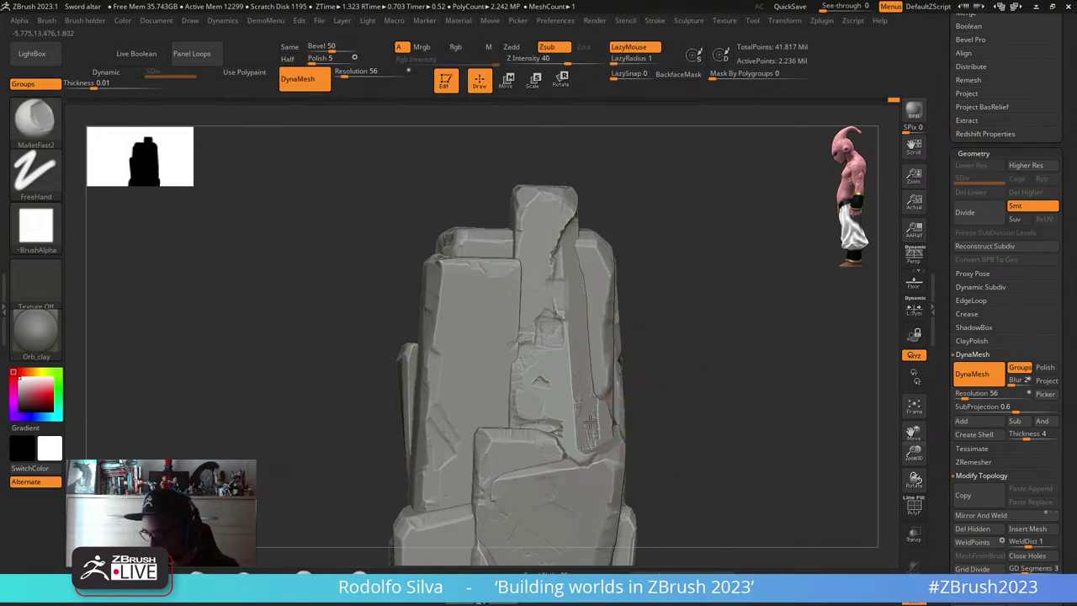
pyautogui.moveTo(704, 404); pyautogui.dragTo(685, 349, button='right')
pyautogui.keyDown('ctrl'); pyautogui.keyDown('shift'); pyautogui.click(646, 418); pyautogui.keyUp('shift'); pyautogui.keyUp('ctrl')
pyautogui.moveTo(673, 405)
pyautogui.mouseDown(button='right')
pyautogui.moveTo(695, 464)
pyautogui.moveTo(687, 413)
pyautogui.moveTo(673, 395)
pyautogui.moveTo(656, 411)
pyautogui.moveTo(666, 362)
pyautogui.moveTo(656, 370)
pyautogui.mouseUp(button='right')
pyautogui.keyDown('ctrl'); pyautogui.keyDown('shift'); pyautogui.click(720, 406); pyautogui.keyUp('shift'); pyautogui.keyUp('ctrl')
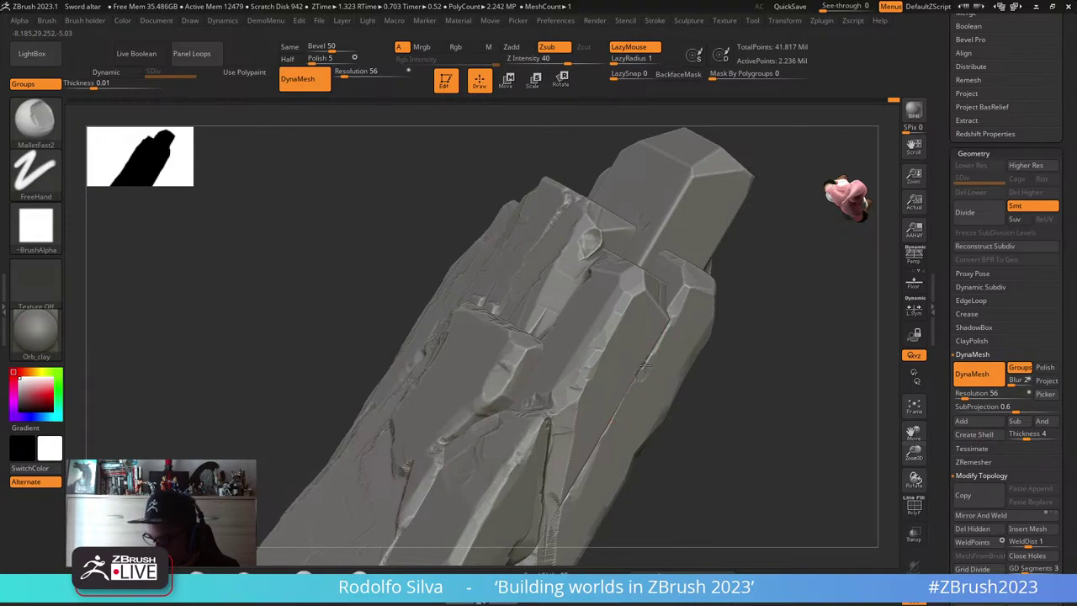
# - Try to chip the upper seam between the two tall beveled side slabs
pyautogui.moveTo(631, 392); pyautogui.dragTo(641, 352, button='right')
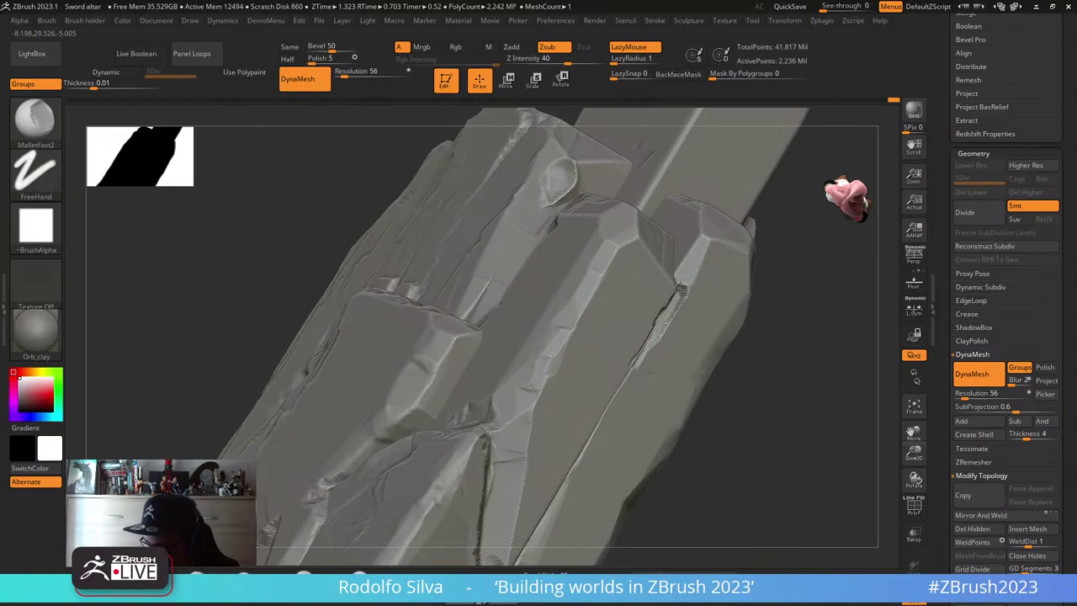
pyautogui.moveTo(686, 280)
pyautogui.mouseDown()
pyautogui.moveTo(673, 320)
pyautogui.moveTo(698, 272)
pyautogui.moveTo(683, 271)
pyautogui.mouseUp()
pyautogui.moveTo(797, 354); pyautogui.dragTo(689, 333, button='right')
# - Mask everything except the tall rear side slab and chip its long seam edge, undoing the last stroke
pyautogui.press('w')
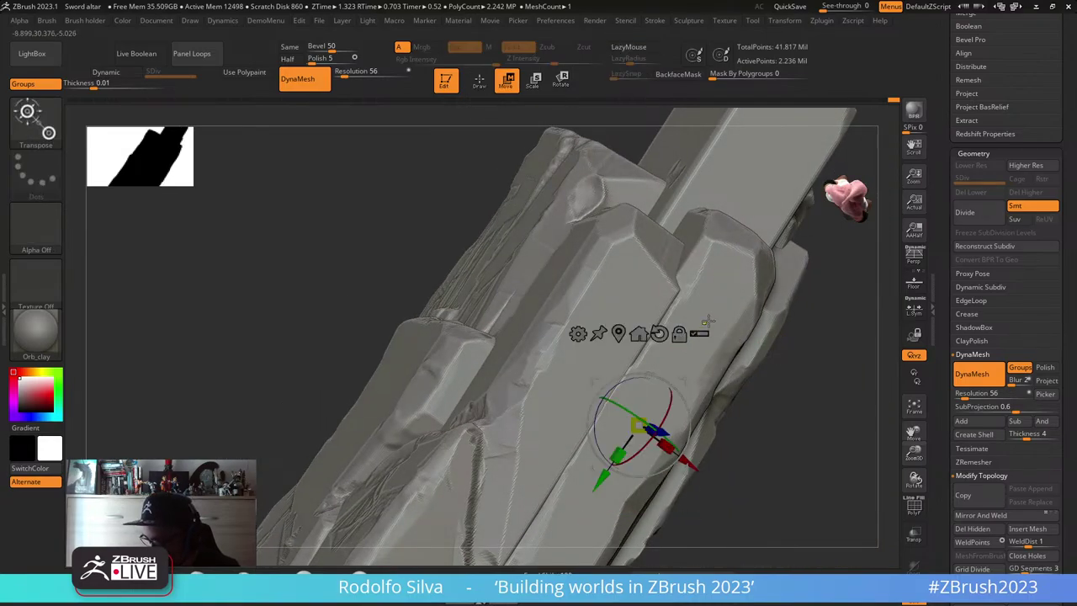
pyautogui.keyDown('ctrl'); pyautogui.click(708, 321); pyautogui.keyUp('ctrl')
pyautogui.press('q')
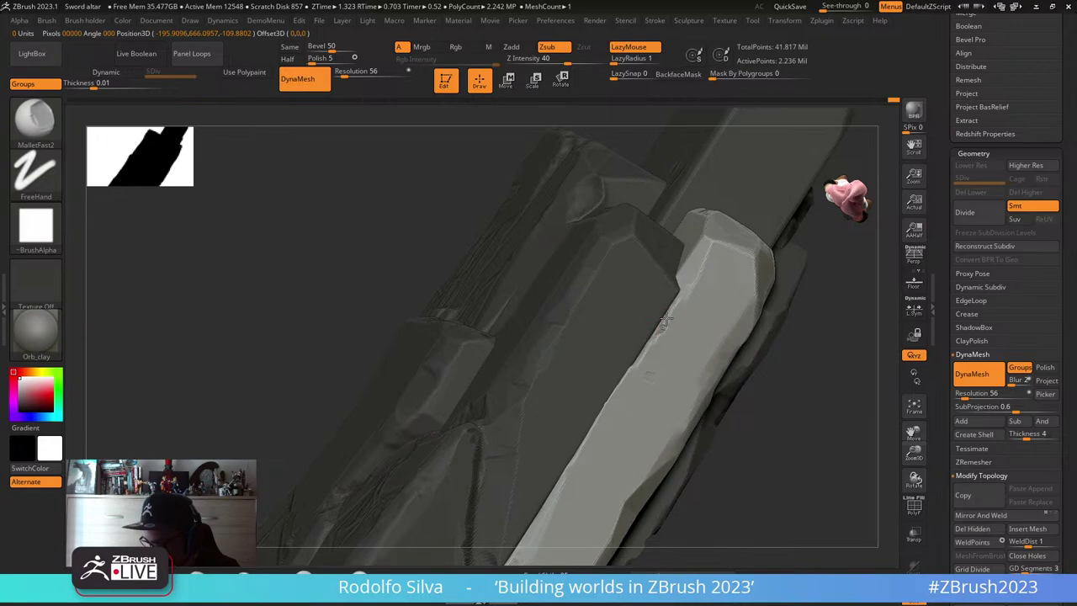
pyautogui.moveTo(677, 314); pyautogui.dragTo(662, 323)
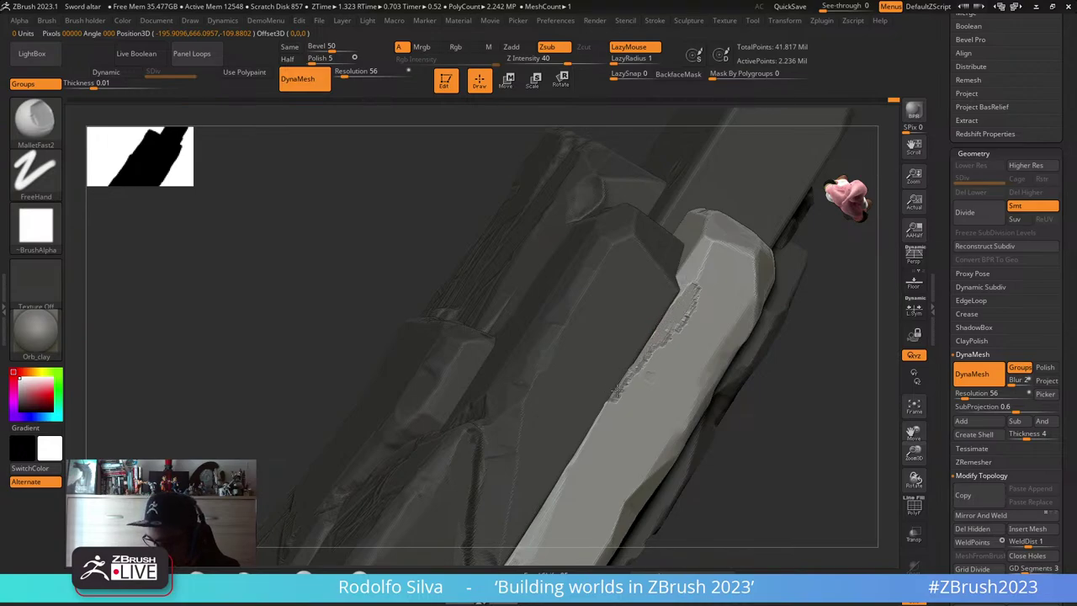
pyautogui.moveTo(617, 391); pyautogui.dragTo(605, 422)
pyautogui.hotkey('ctrl', 'z')
pyautogui.keyDown('shift'); pyautogui.moveTo(776, 428); pyautogui.dragTo(811, 378); pyautogui.keyUp('shift')
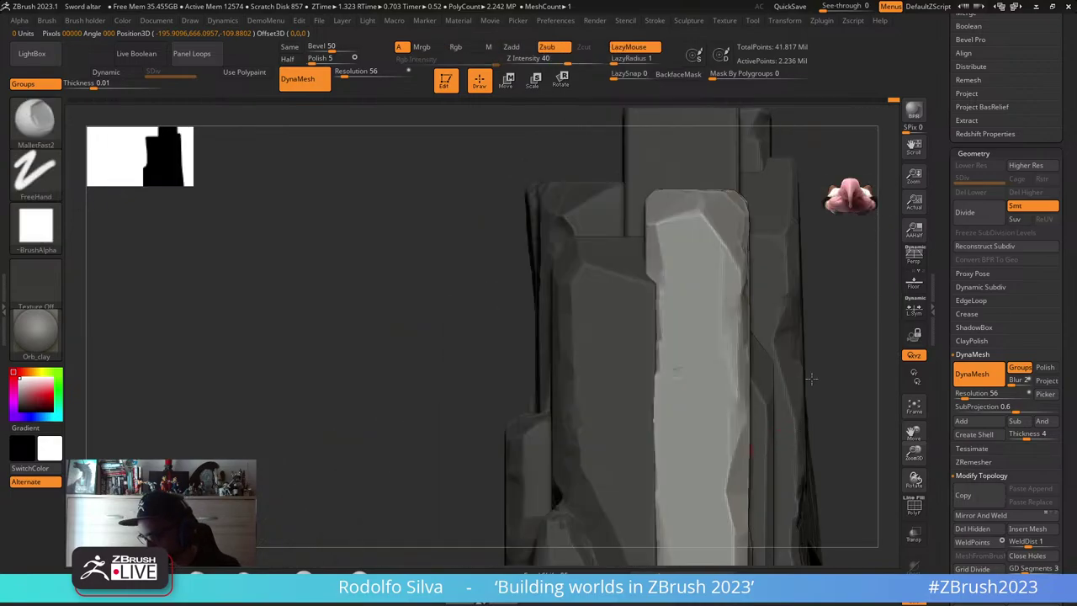
pyautogui.press('shift')
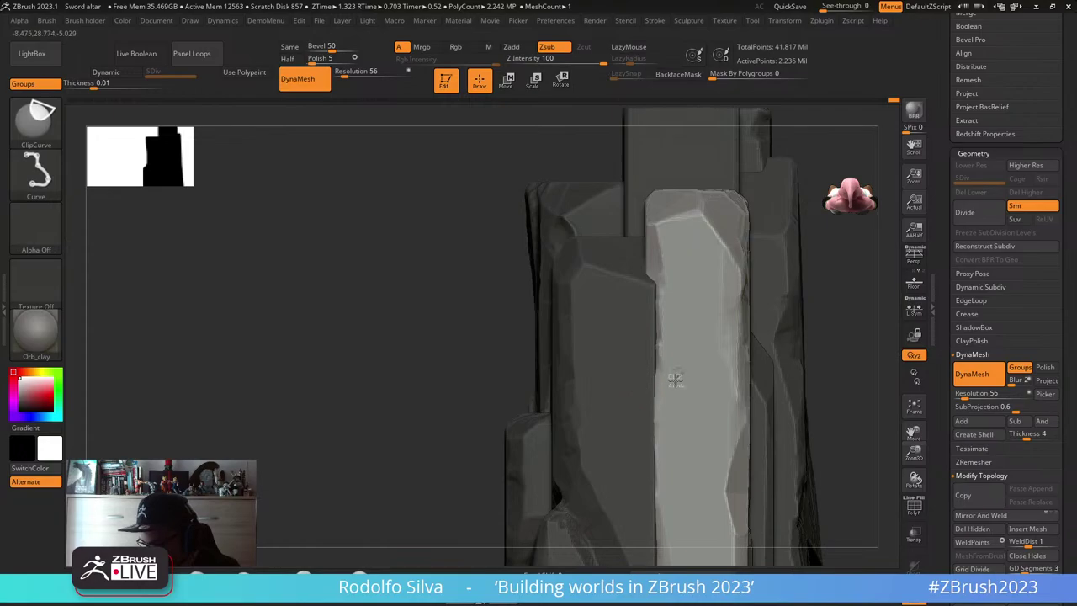
# - Isolate the tall rear side slab and chip its long vertical edge, and clear the mask on the full rock
pyautogui.keyDown('ctrl'); pyautogui.keyDown('shift'); pyautogui.click(676, 380); pyautogui.keyUp('shift'); pyautogui.keyUp('ctrl')
pyautogui.moveTo(690, 393); pyautogui.dragTo(707, 396, button='right')
pyautogui.press('s')
pyautogui.moveTo(663, 389); pyautogui.dragTo(651, 507)
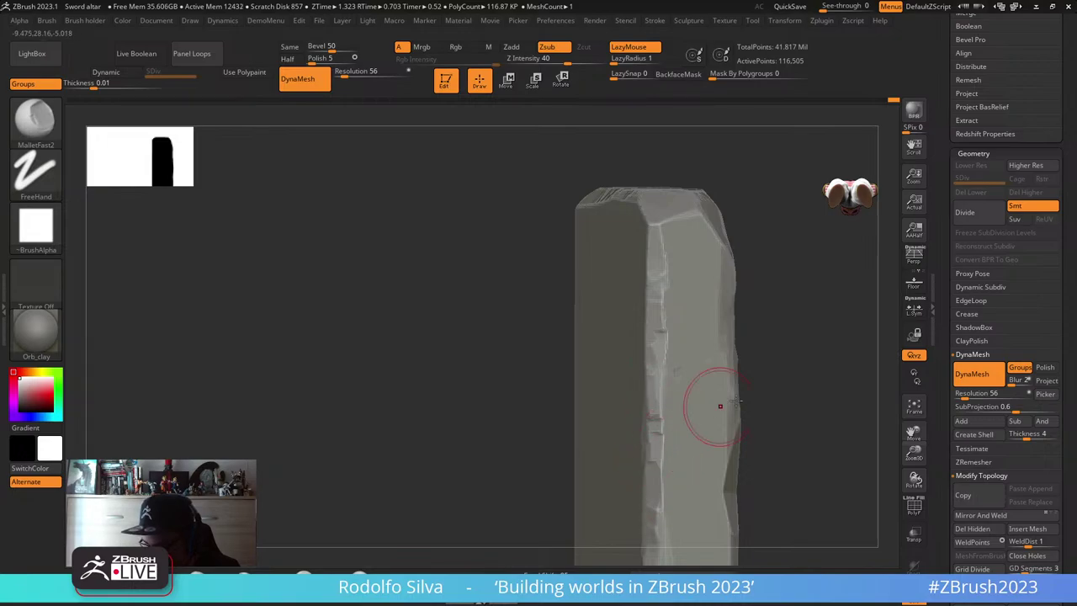
pyautogui.moveTo(812, 392); pyautogui.dragTo(797, 393, button='right')
pyautogui.keyDown('ctrl'); pyautogui.keyDown('shift'); pyautogui.click(805, 385); pyautogui.keyUp('shift'); pyautogui.keyUp('ctrl')
pyautogui.keyDown('ctrl'); pyautogui.keyDown('shift'); pyautogui.click(740, 414); pyautogui.keyUp('shift'); pyautogui.keyUp('ctrl')
pyautogui.moveTo(661, 443); pyautogui.dragTo(659, 461)
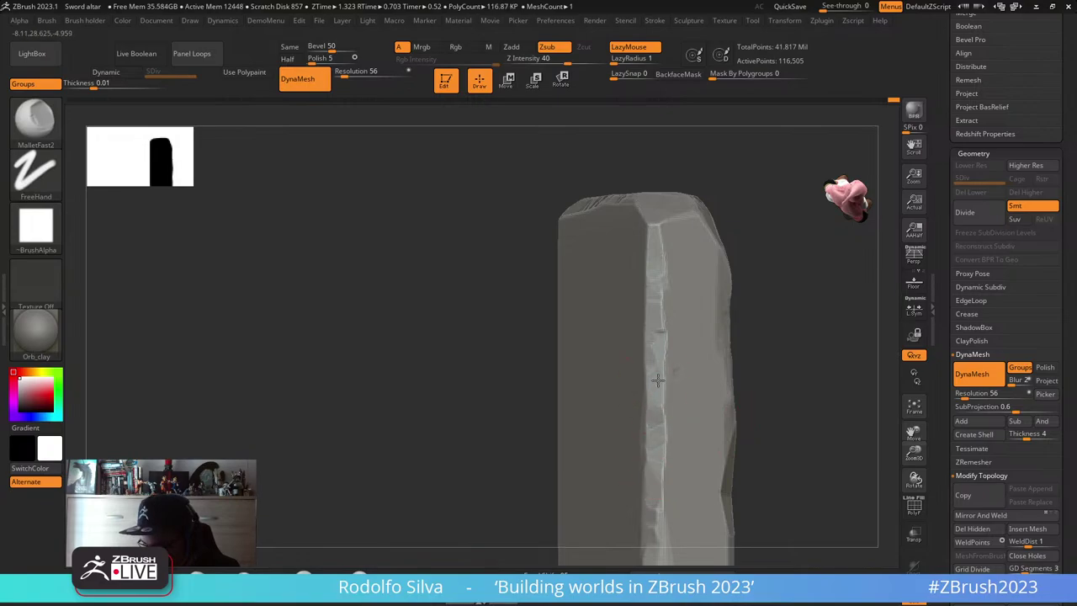
pyautogui.keyDown('ctrl'); pyautogui.keyDown('shift'); pyautogui.click(808, 396); pyautogui.keyUp('shift'); pyautogui.keyUp('ctrl')
pyautogui.moveTo(808, 396); pyautogui.dragTo(761, 370, button='right')
pyautogui.keyDown('ctrl'); pyautogui.moveTo(514, 464); pyautogui.dragTo(518, 466); pyautogui.keyUp('ctrl')
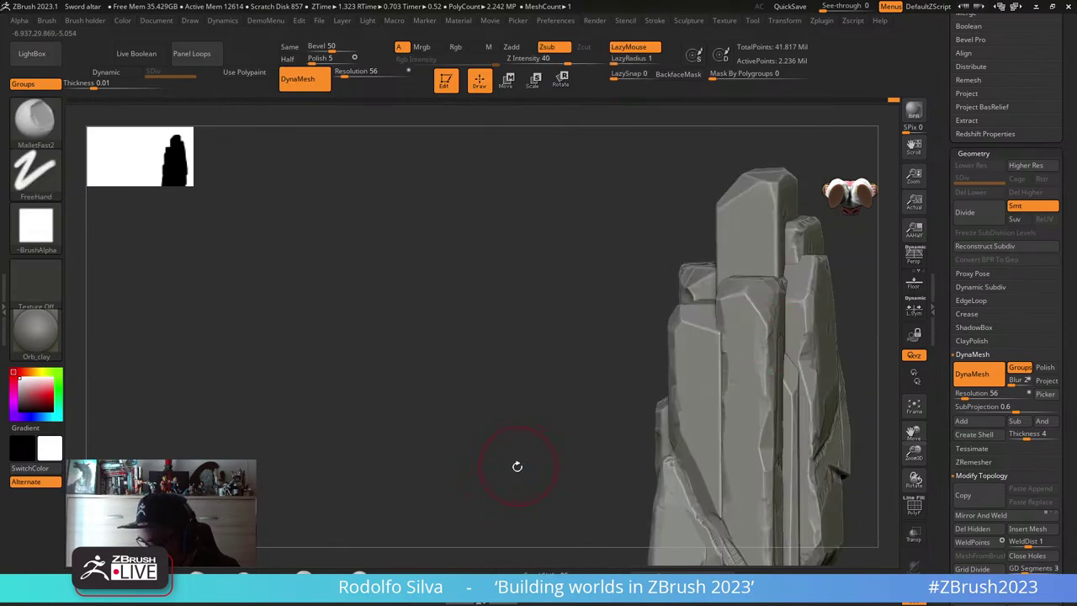
# - Mask everything except the two tall adjacent side slabs that share the long vertical seam
pyautogui.moveTo(518, 466); pyautogui.dragTo(550, 461, button='right')
pyautogui.keyDown('alt'); pyautogui.moveTo(841, 424); pyautogui.dragTo(747, 389, button='right'); pyautogui.keyUp('alt')
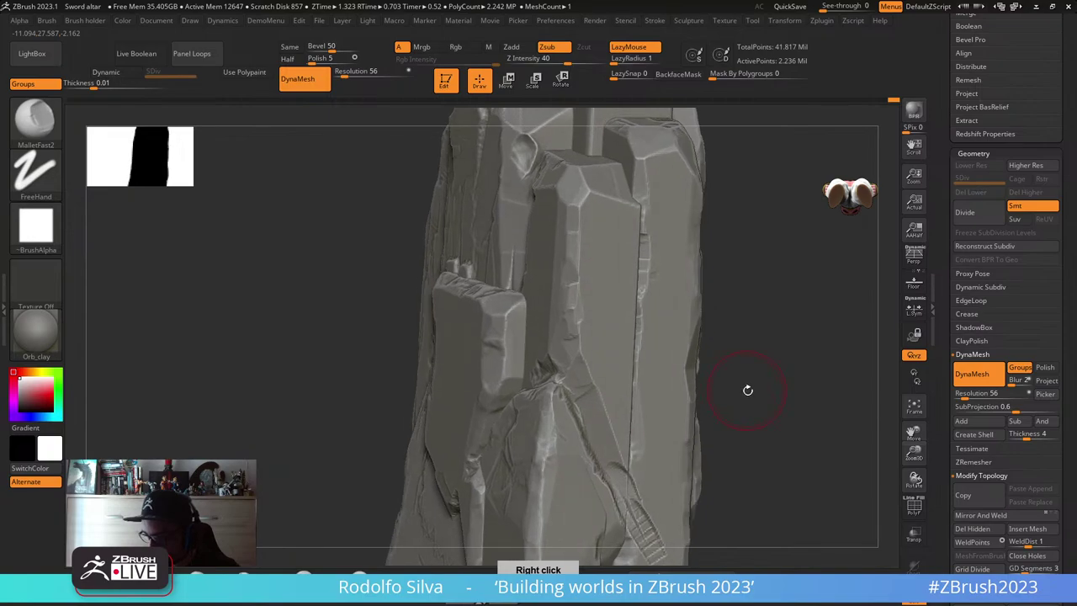
pyautogui.moveTo(661, 412); pyautogui.dragTo(644, 342, button='right')
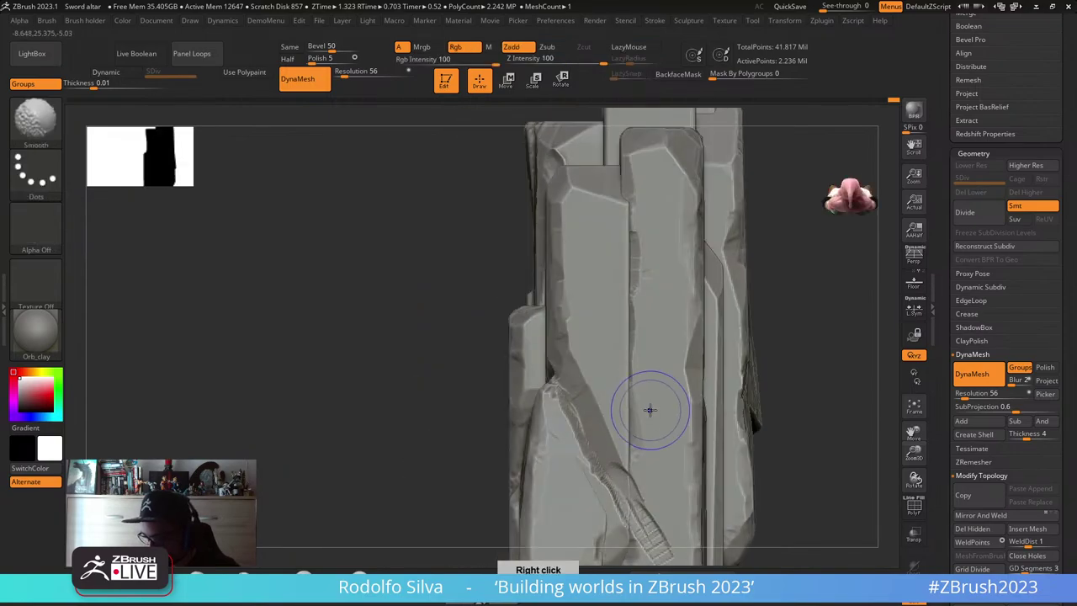
pyautogui.press('w')
pyautogui.keyDown('ctrl'); pyautogui.click(665, 348); pyautogui.keyUp('ctrl')
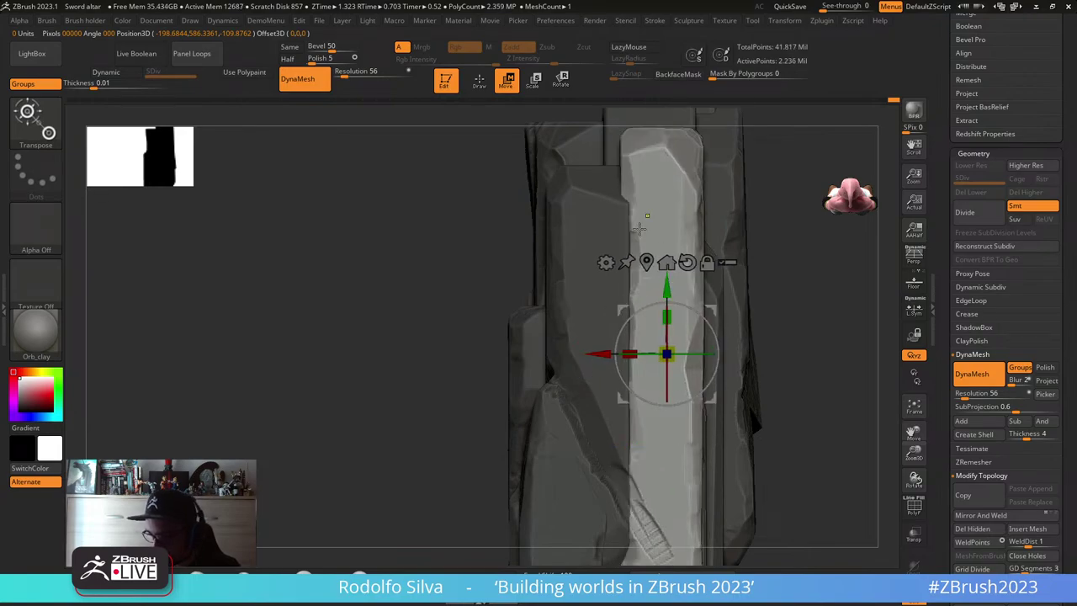
pyautogui.keyDown('ctrl'); pyautogui.click(583, 215); pyautogui.keyUp('ctrl')
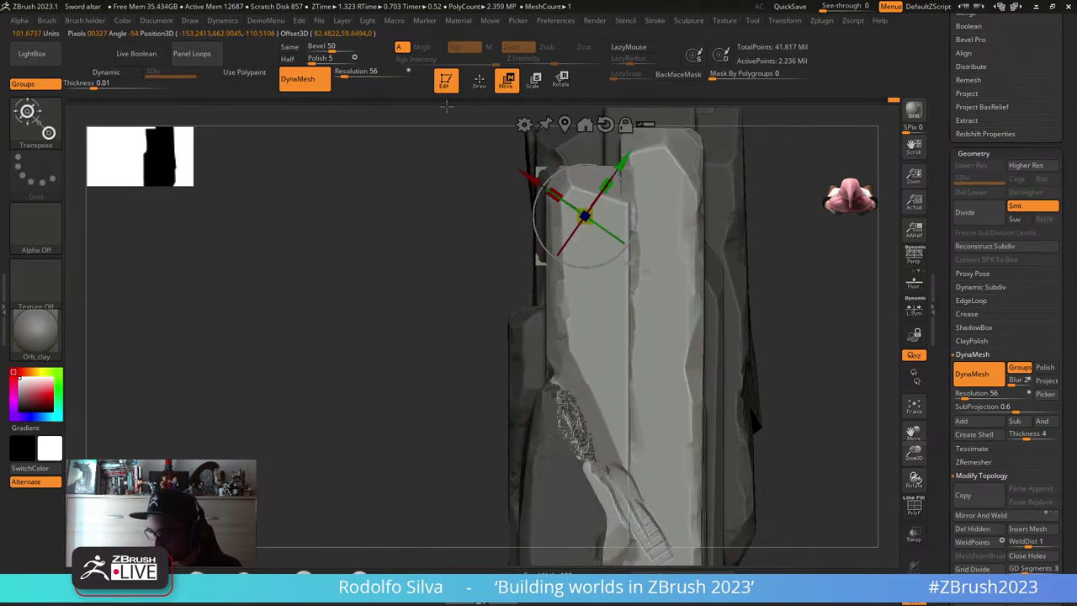
pyautogui.moveTo(778, 429)
pyautogui.mouseDown(button='right')
pyautogui.moveTo(815, 428)
pyautogui.moveTo(761, 434)
pyautogui.mouseUp(button='right')
pyautogui.press('q')
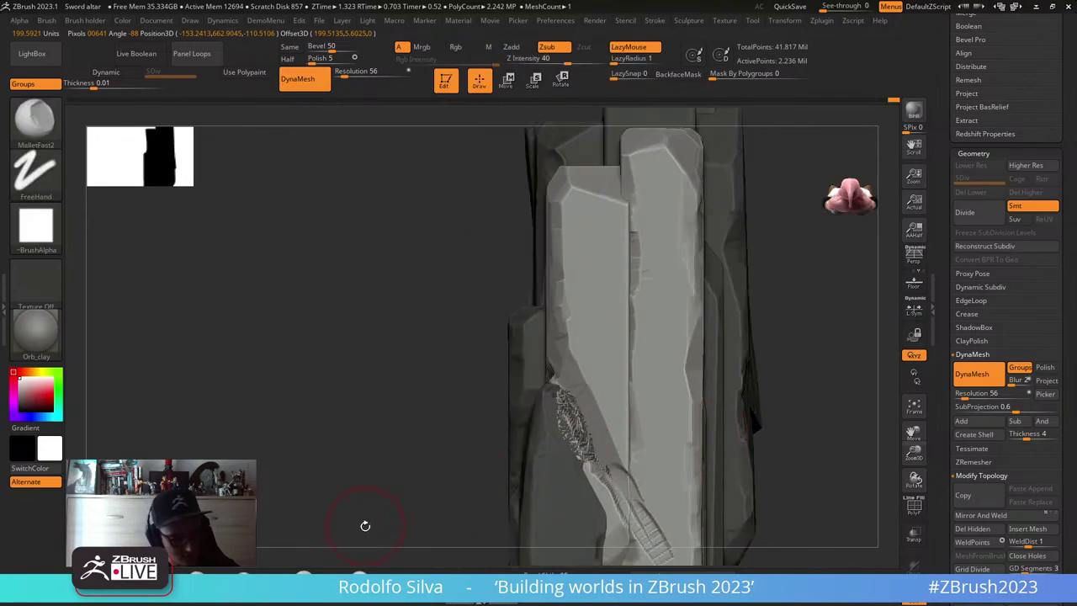
# - Bend the lower part of the seam between the two tall side slabs with the MoveInfiniteDepth brush
pyautogui.press('b')
pyautogui.press('m')
pyautogui.press('i')
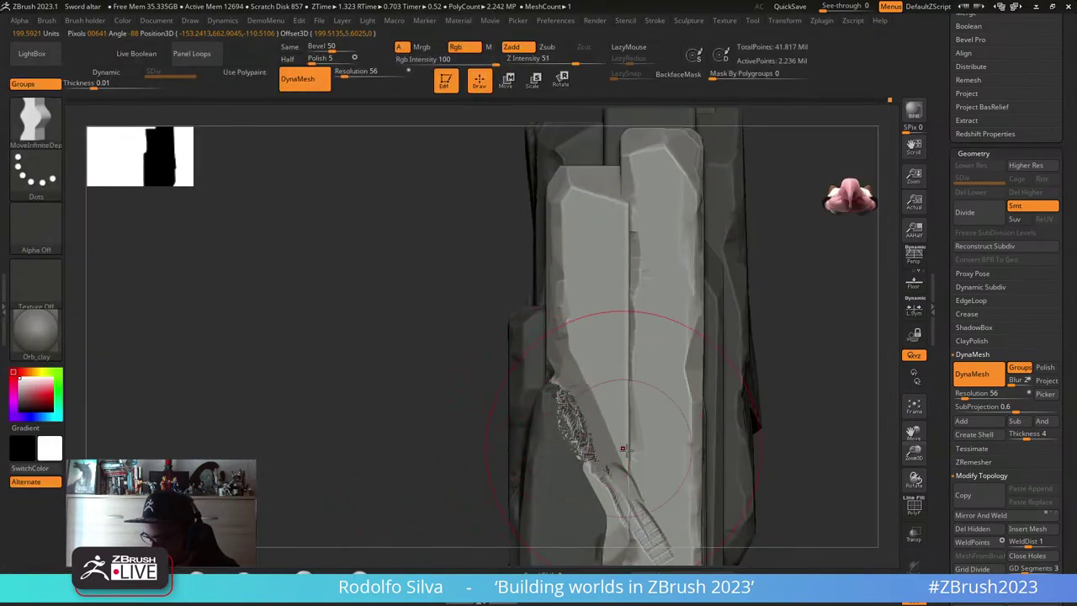
pyautogui.moveTo(631, 452)
pyautogui.mouseDown()
pyautogui.moveTo(608, 457)
pyautogui.moveTo(622, 452)
pyautogui.moveTo(629, 423)
pyautogui.mouseUp()
pyautogui.press('s')
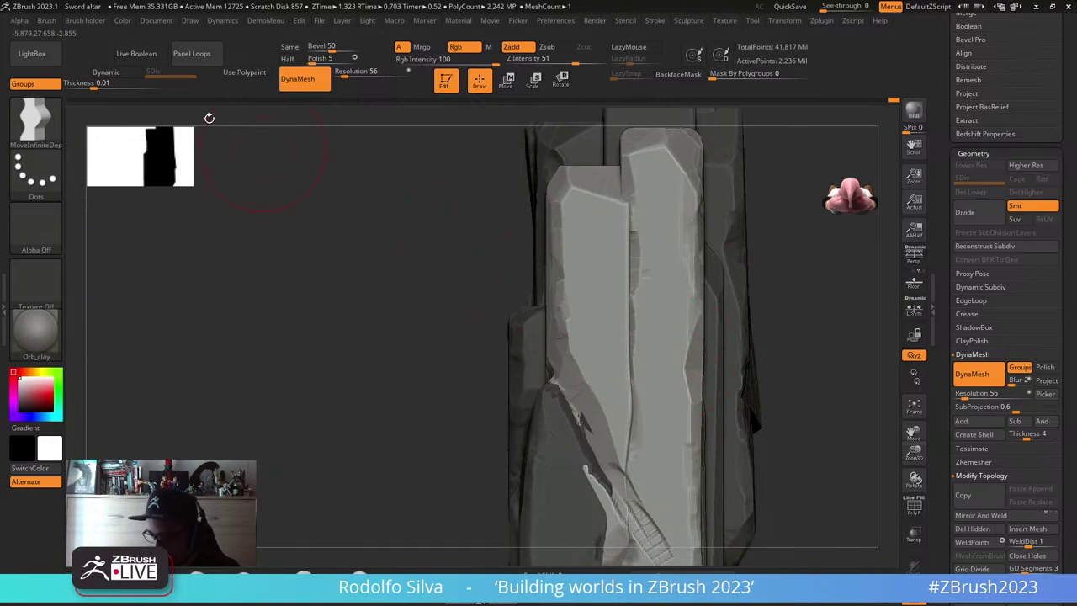
pyautogui.click(47, 21)
pyautogui.moveTo(168, 338); pyautogui.dragTo(165, 230)
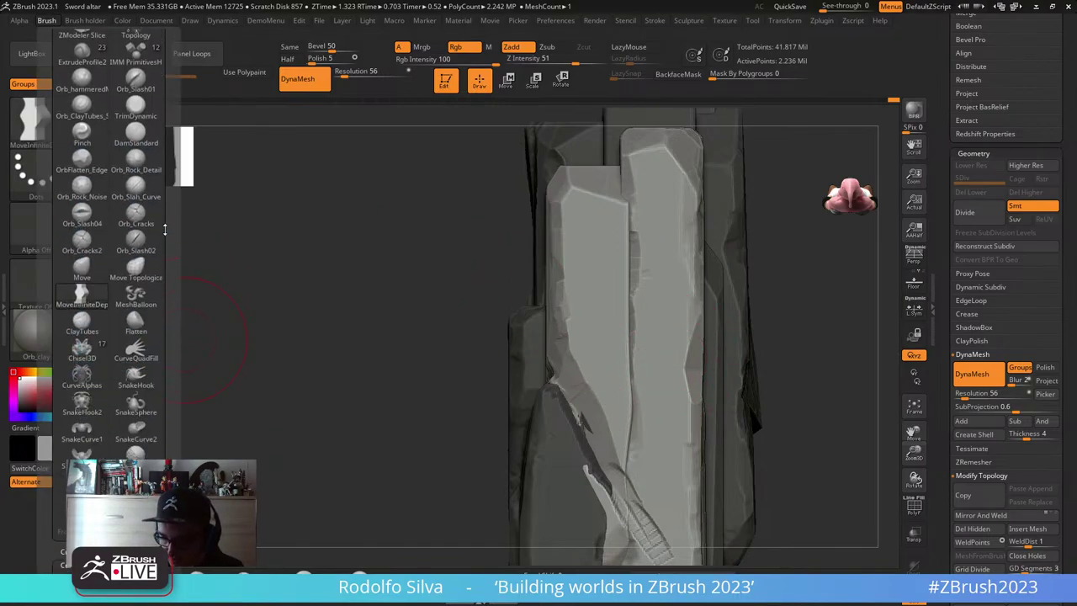
pyautogui.scroll(-3, 165, 229)
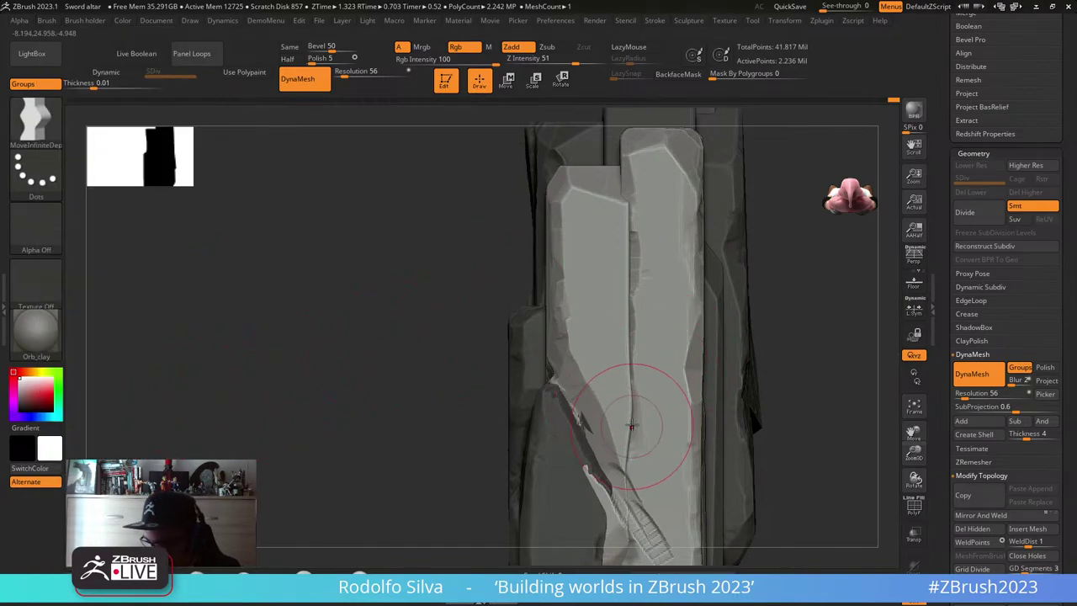
pyautogui.moveTo(629, 455); pyautogui.dragTo(623, 459)
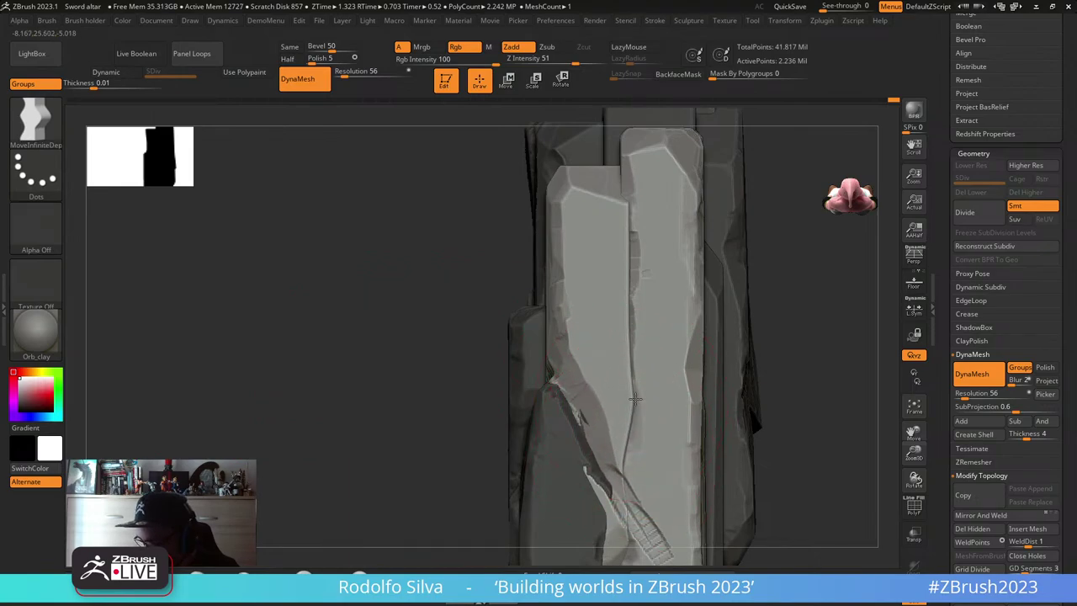
# - Warp the middle and upper seam between the two slabs into an irregular line and clear the mask
pyautogui.moveTo(635, 398)
pyautogui.mouseDown()
pyautogui.moveTo(630, 277)
pyautogui.moveTo(637, 352)
pyautogui.moveTo(615, 284)
pyautogui.moveTo(629, 235)
pyautogui.moveTo(645, 300)
pyautogui.moveTo(630, 425)
pyautogui.moveTo(627, 244)
pyautogui.moveTo(629, 319)
pyautogui.moveTo(625, 266)
pyautogui.mouseUp()
pyautogui.moveTo(795, 269)
pyautogui.mouseDown()
pyautogui.moveTo(798, 365)
pyautogui.moveTo(757, 319)
pyautogui.mouseUp()
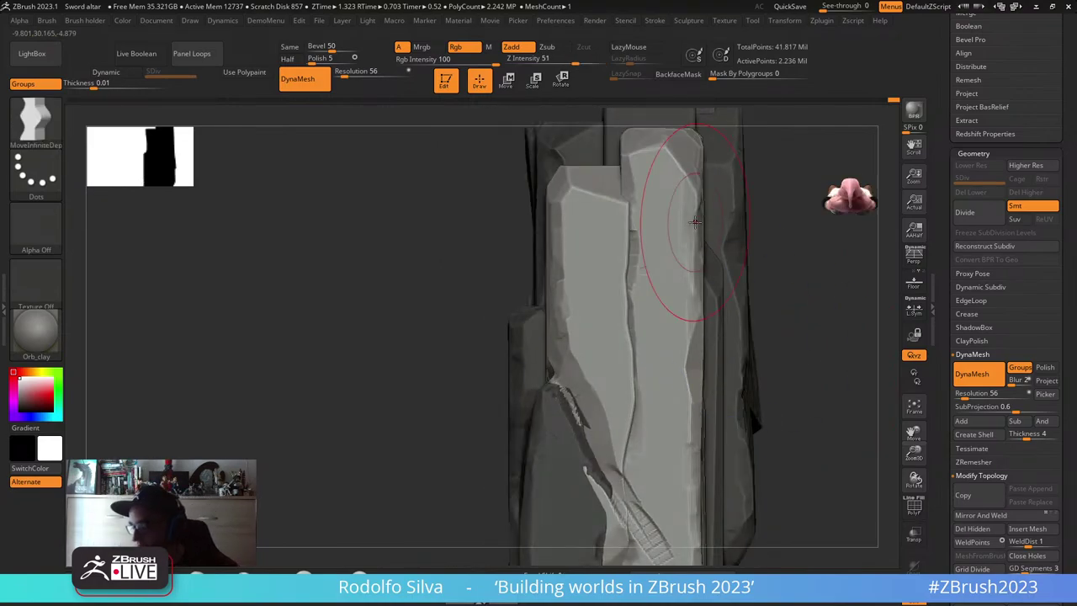
pyautogui.moveTo(632, 222); pyautogui.dragTo(622, 218)
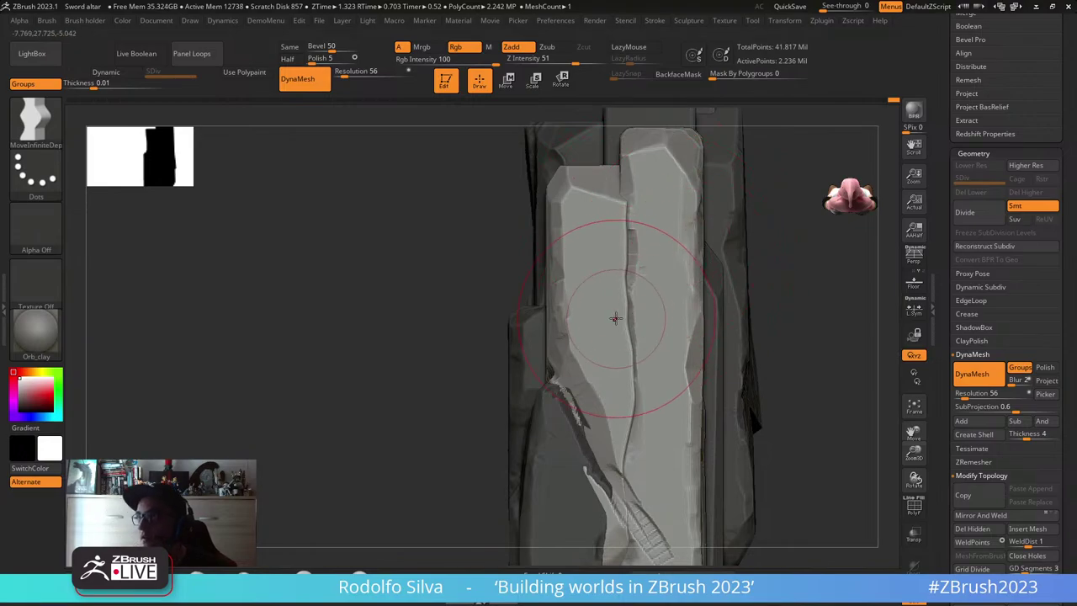
pyautogui.moveTo(615, 317); pyautogui.dragTo(547, 412)
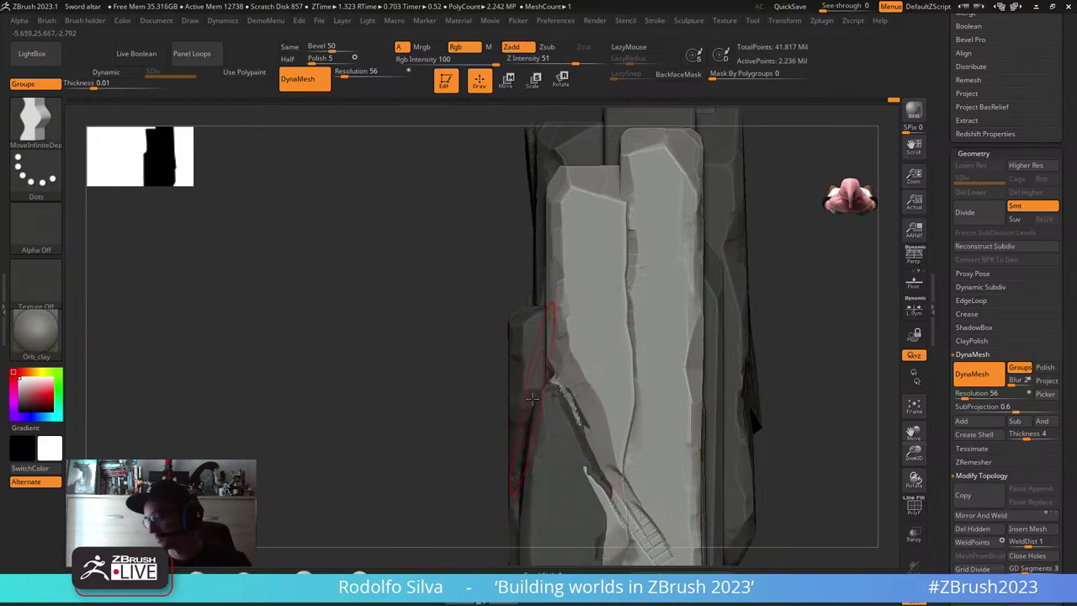
pyautogui.moveTo(814, 349)
pyautogui.keyDown('ctrl'); pyautogui.mouseDown()
pyautogui.moveTo(807, 378)
pyautogui.moveTo(816, 348)
pyautogui.moveTo(804, 352)
pyautogui.mouseUp(); pyautogui.keyUp('ctrl')
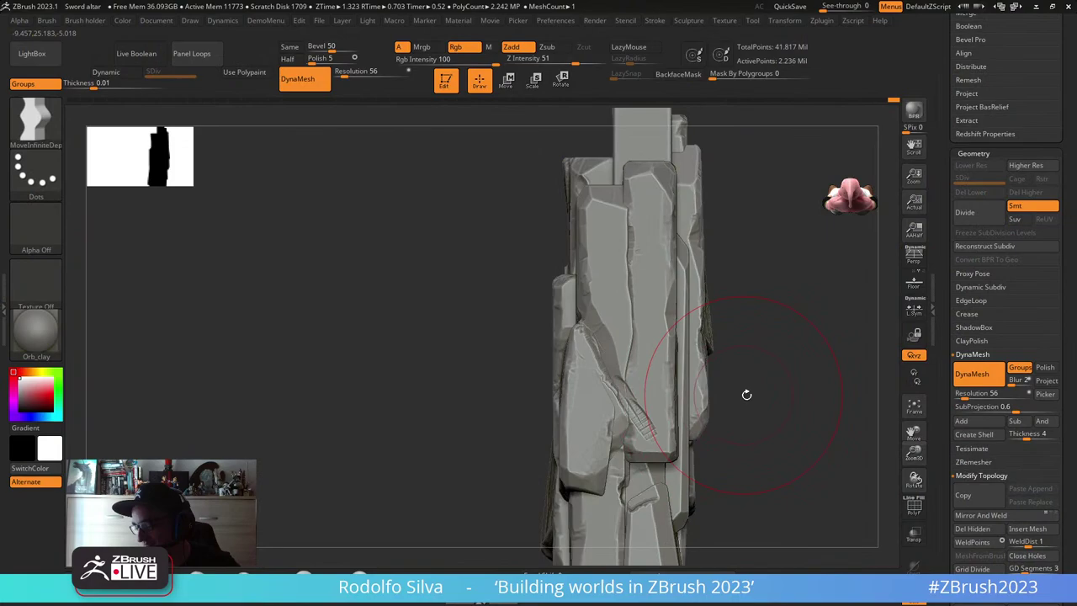
# - Stamp a shallow squarish dent into the lower face of the tall side slab with the MalletFast2 brush
pyautogui.moveTo(745, 392); pyautogui.dragTo(737, 448)
pyautogui.press('f')
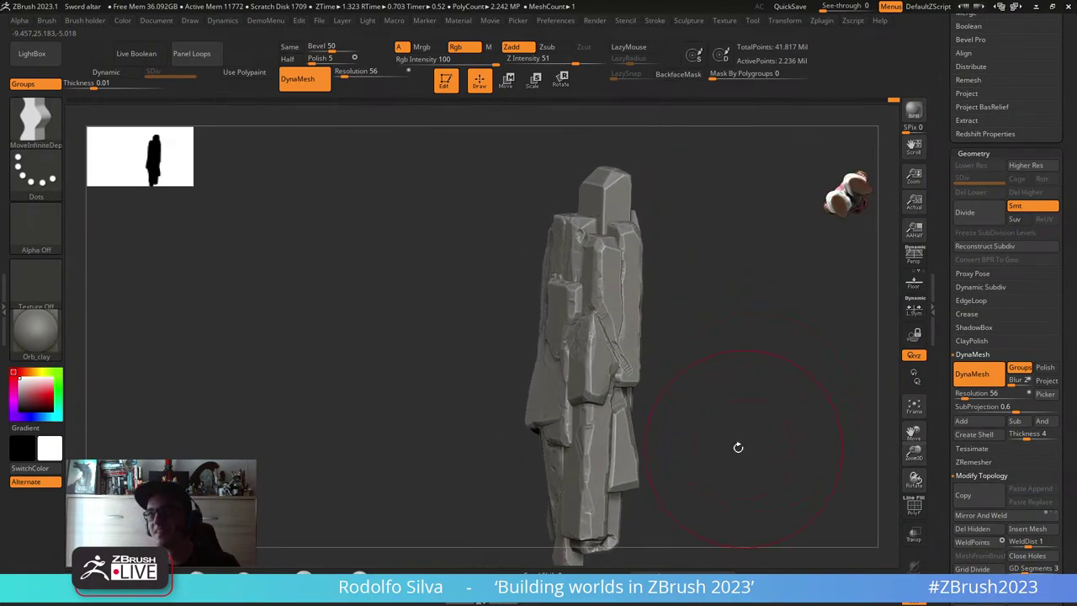
pyautogui.moveTo(643, 321); pyautogui.dragTo(627, 348, button='right')
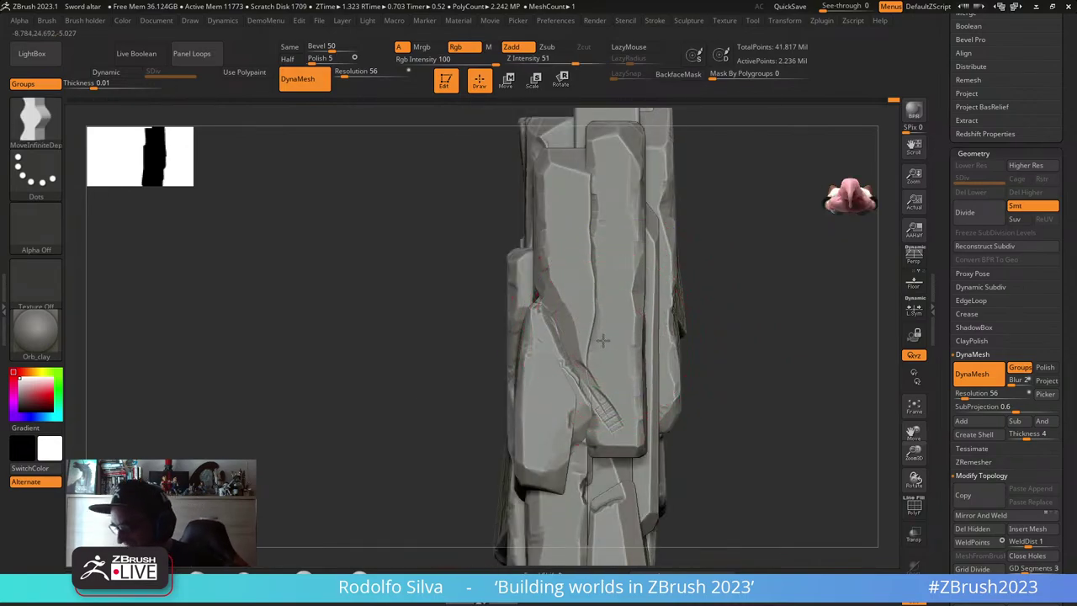
pyautogui.press('w')
pyautogui.press('s')
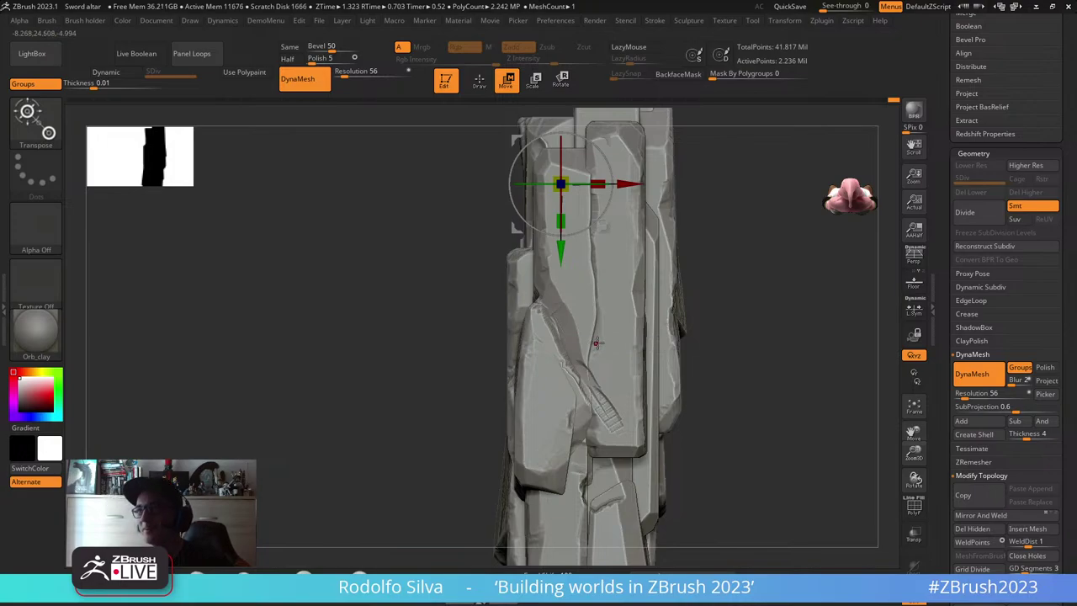
pyautogui.press('q')
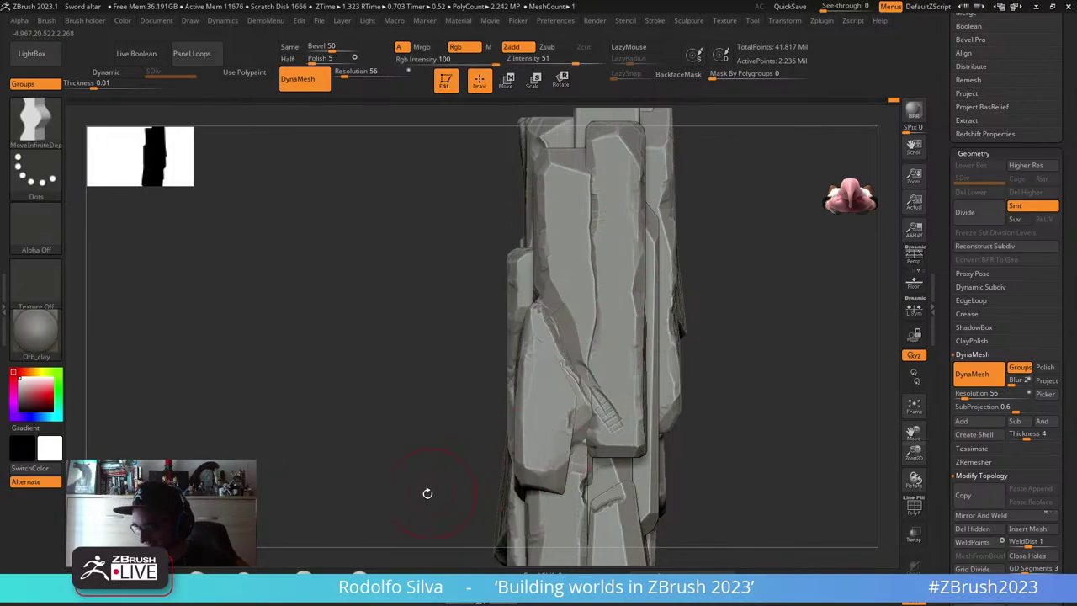
pyautogui.press('b')
pyautogui.press('m')
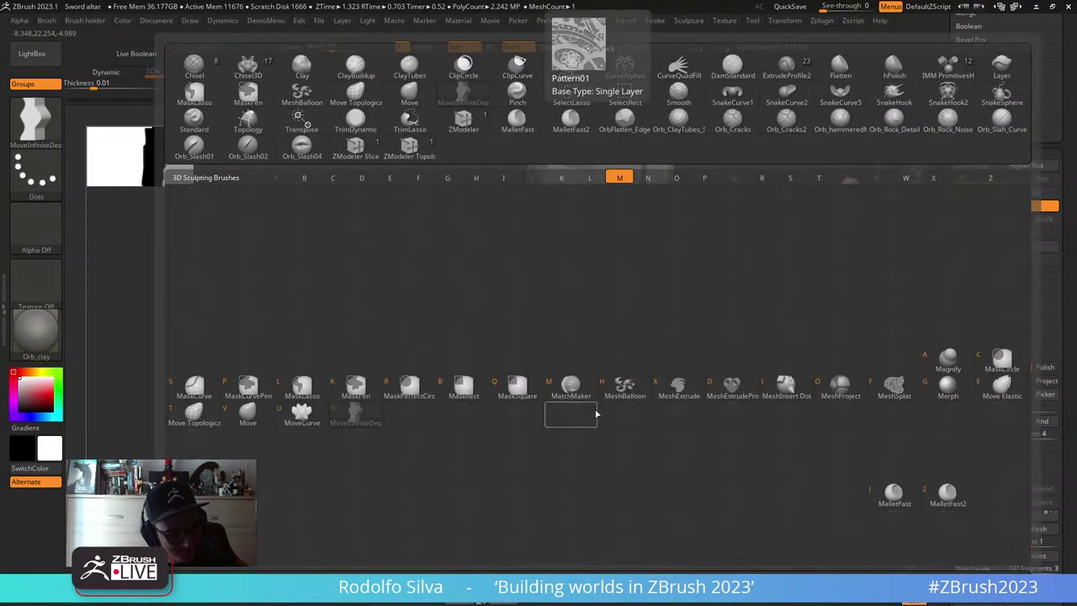
pyautogui.press('m')
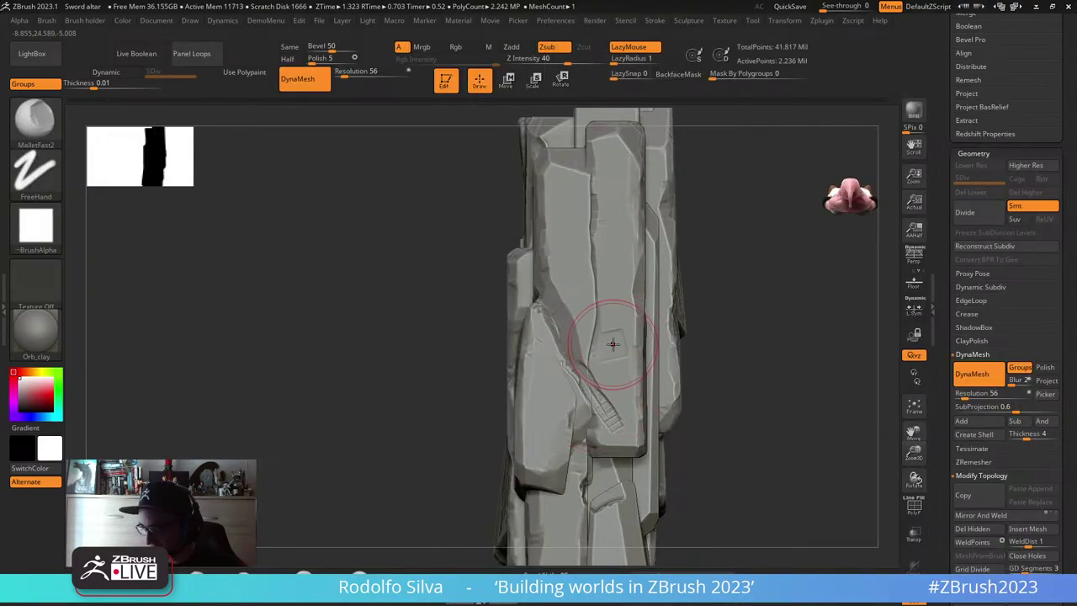
# - Save the project to the QuickSave folder
pyautogui.hotkey('ctrl', 's')
pyautogui.press('Escape')
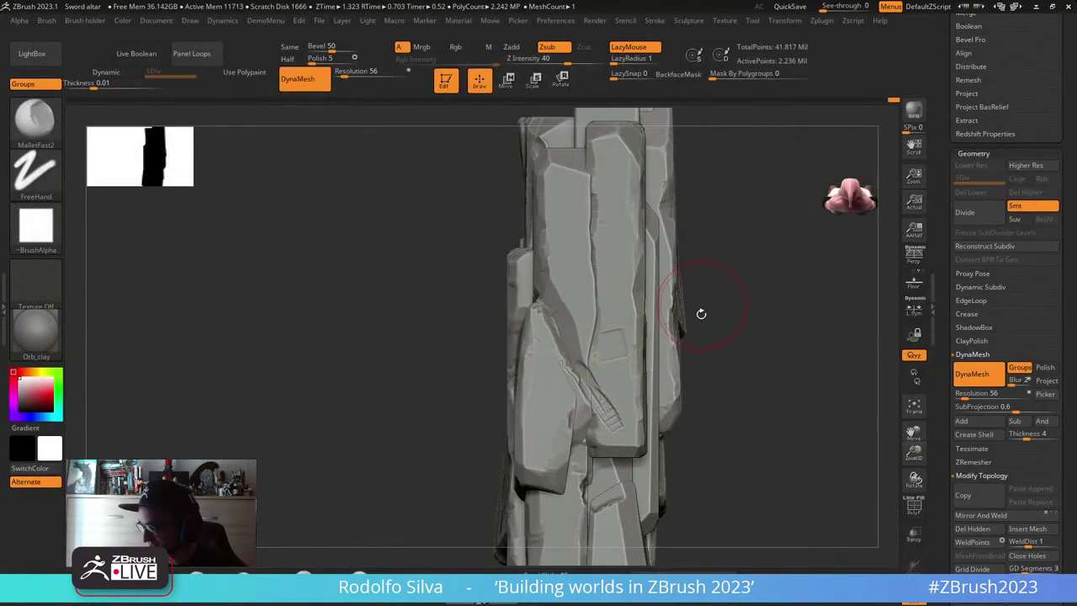
pyautogui.moveTo(702, 314); pyautogui.dragTo(721, 330)
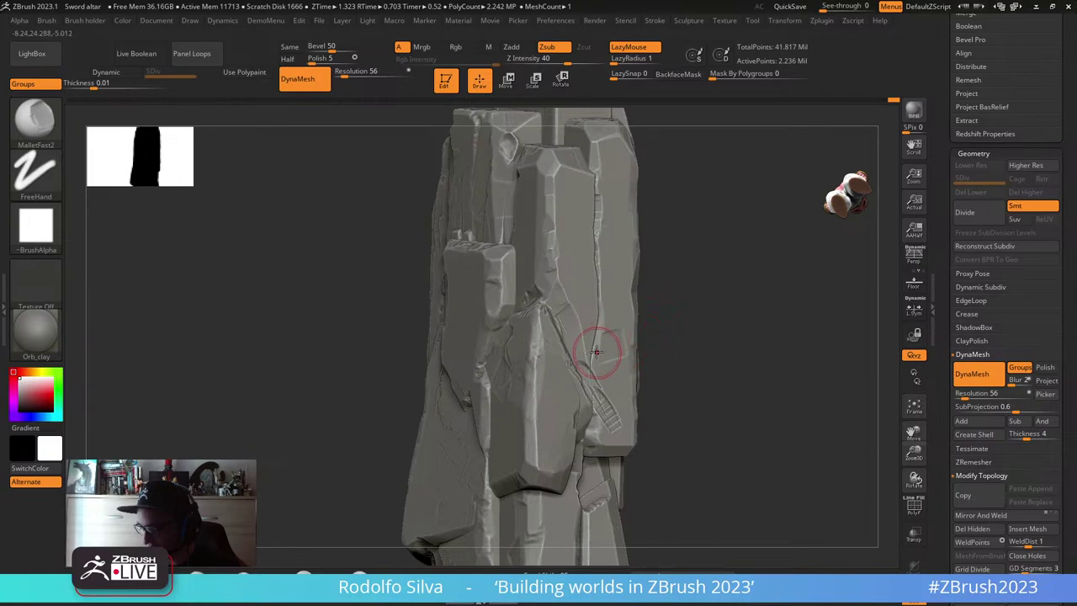
pyautogui.click(790, 7)
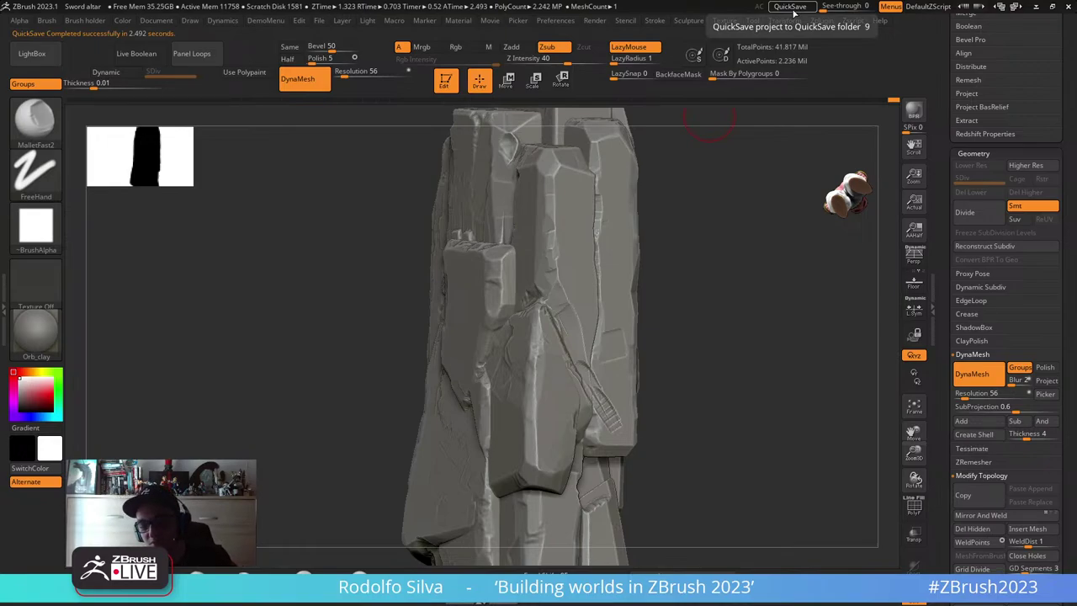
# - Carve a crack with the Orb_Slah_Curve brush from the seam's lower end into the diagonal break between the side slabs
pyautogui.moveTo(703, 390); pyautogui.dragTo(628, 387)
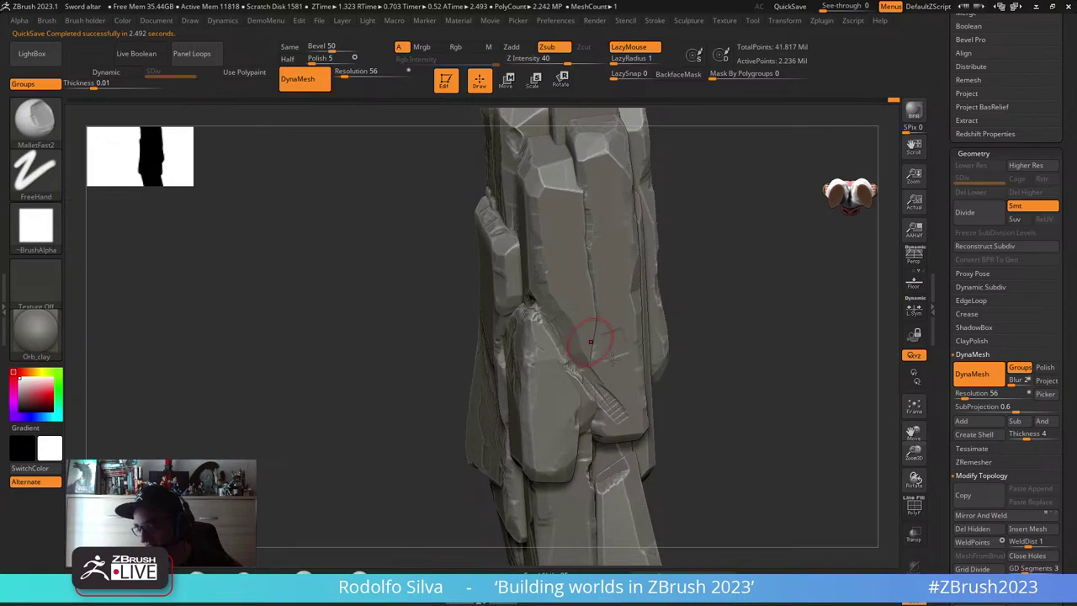
pyautogui.moveTo(697, 397)
pyautogui.mouseDown()
pyautogui.moveTo(704, 379)
pyautogui.moveTo(591, 371)
pyautogui.mouseUp()
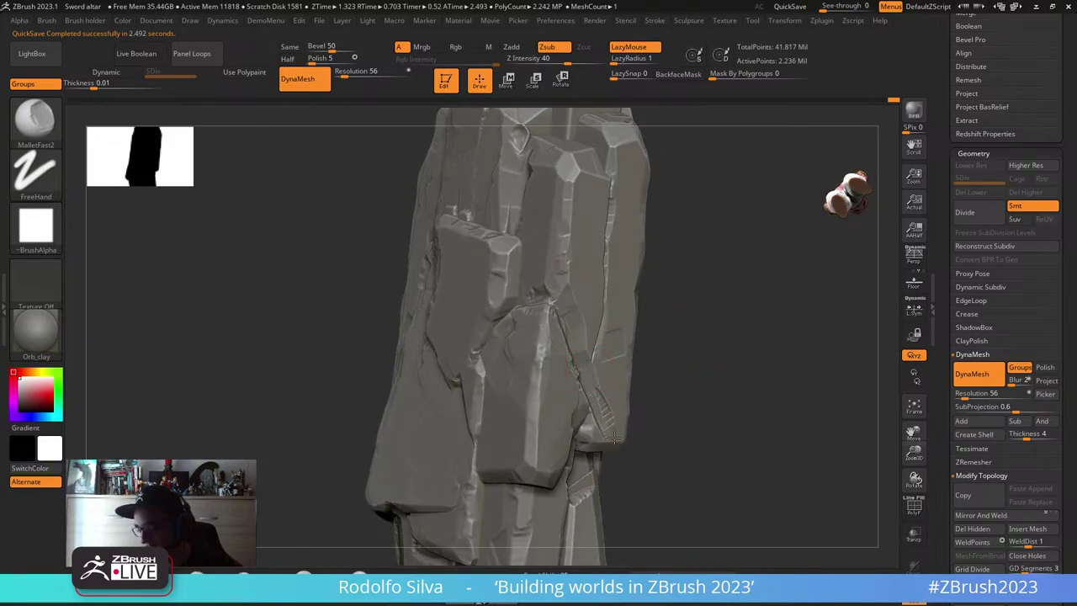
pyautogui.moveTo(614, 437)
pyautogui.mouseDown()
pyautogui.moveTo(639, 404)
pyautogui.moveTo(601, 373)
pyautogui.mouseUp()
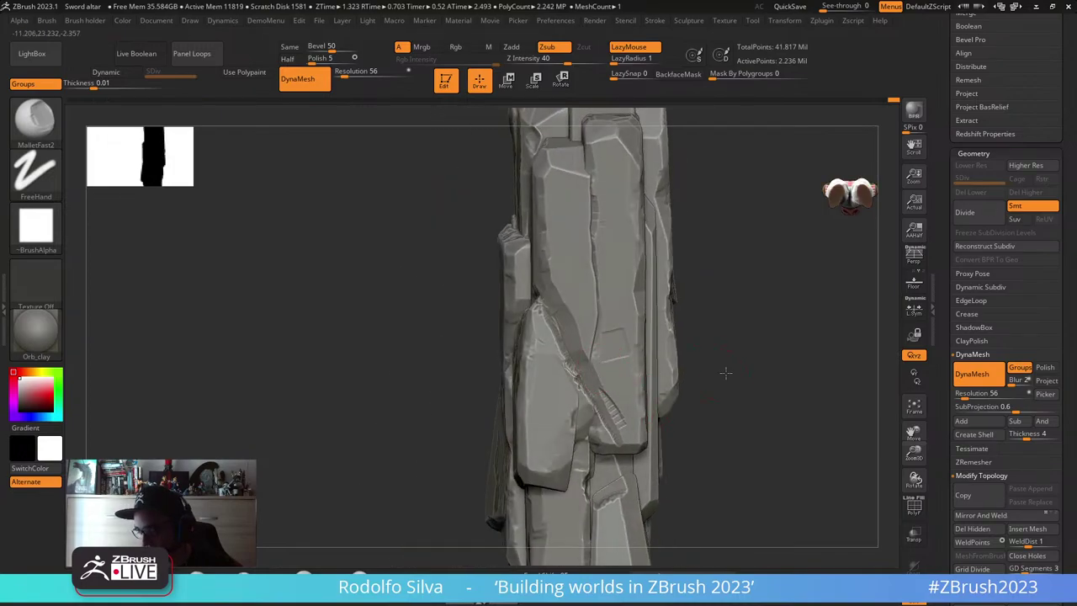
pyautogui.moveTo(725, 373); pyautogui.dragTo(737, 437)
pyautogui.hotkey('ctrl', 'b')
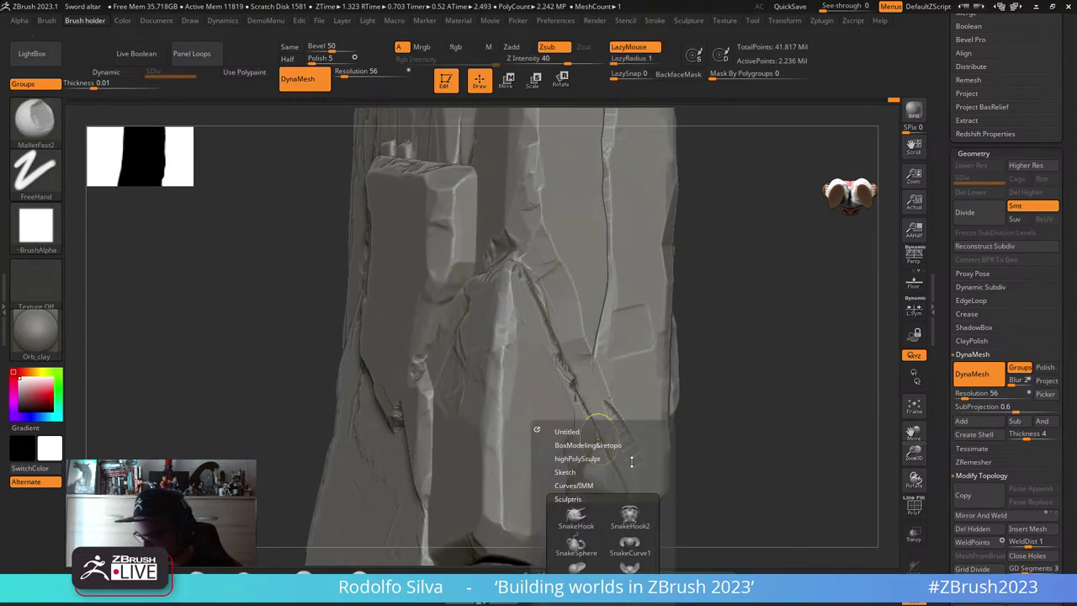
pyautogui.click(580, 458)
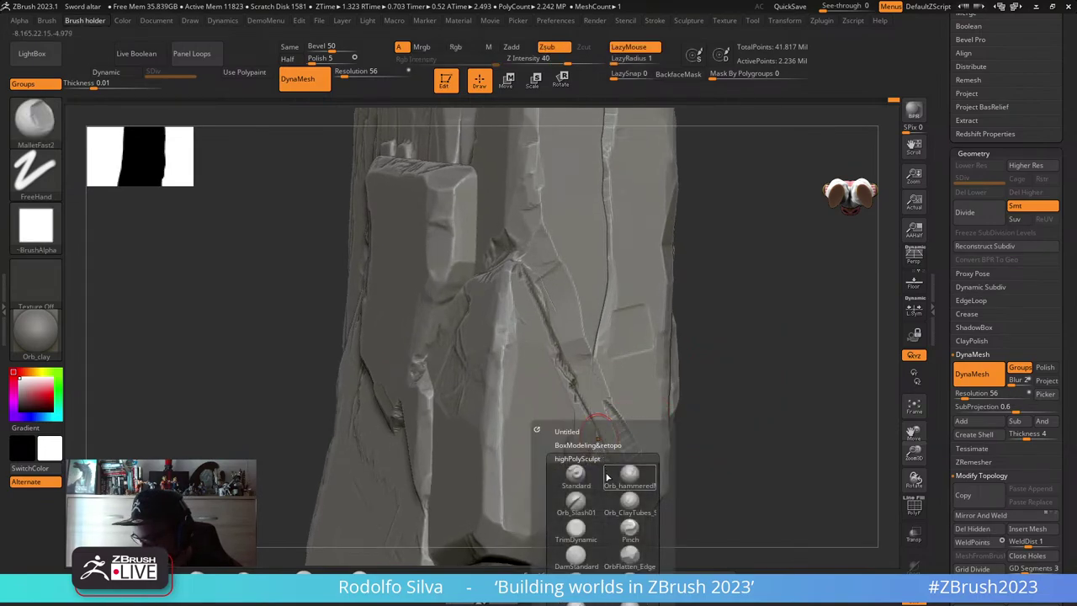
pyautogui.scroll(-3, 599, 481)
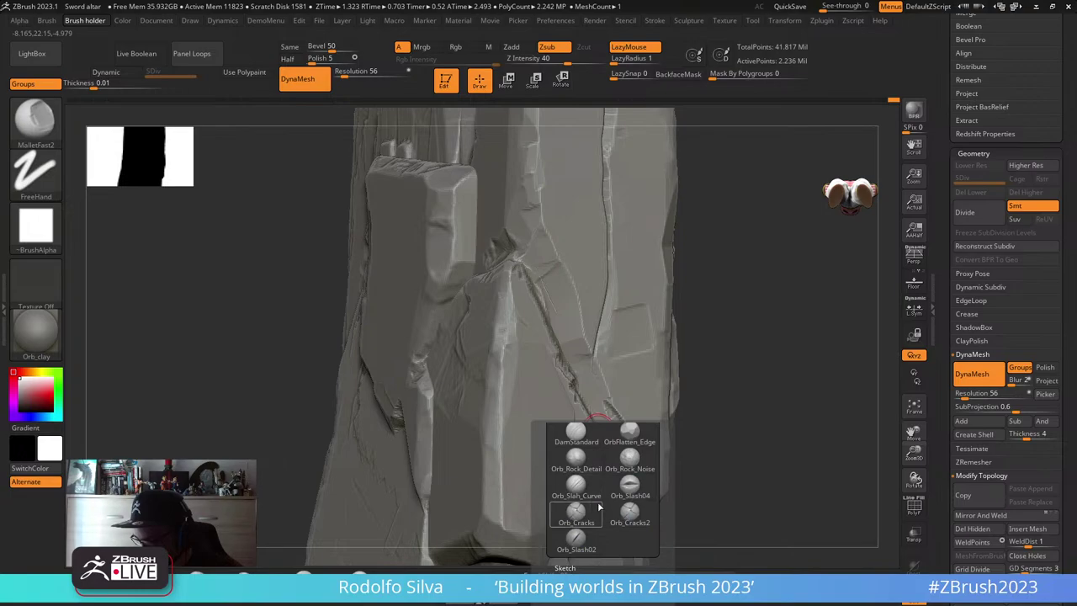
pyautogui.click(597, 484)
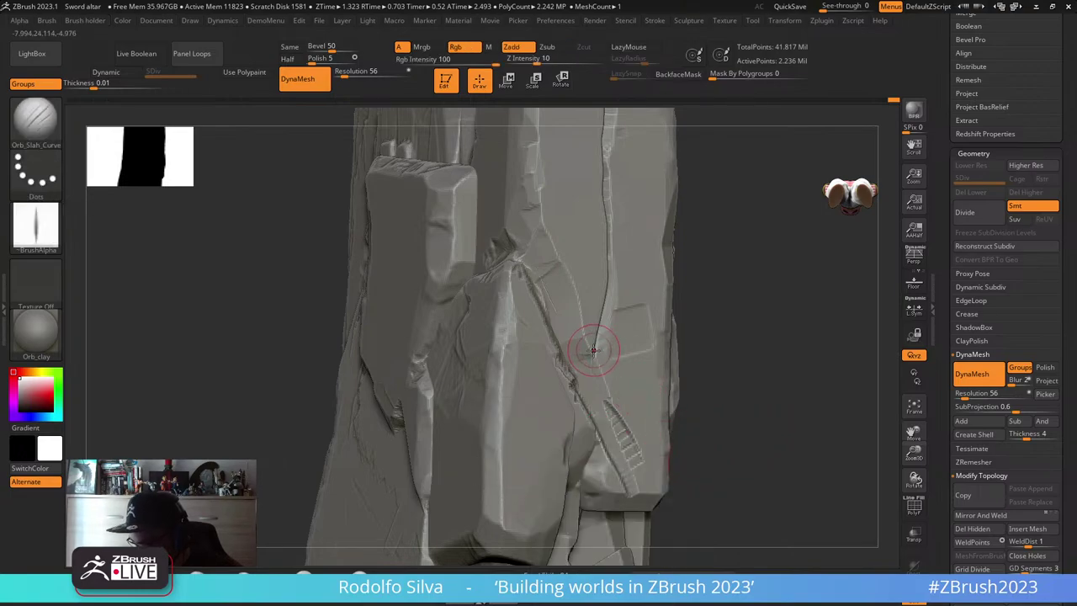
pyautogui.moveTo(694, 396)
pyautogui.mouseDown()
pyautogui.moveTo(627, 397)
pyautogui.moveTo(691, 390)
pyautogui.mouseUp()
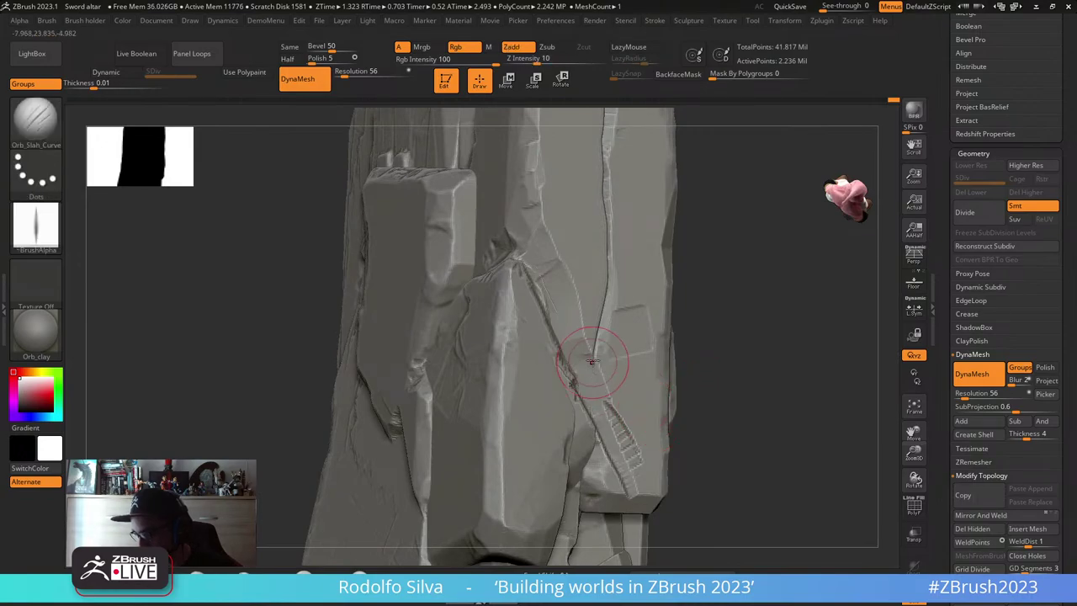
pyautogui.moveTo(594, 356); pyautogui.dragTo(578, 392)
pyautogui.moveTo(720, 430)
pyautogui.keyDown('alt'); pyautogui.mouseDown()
pyautogui.moveTo(703, 383)
pyautogui.moveTo(706, 426)
pyautogui.moveTo(685, 419)
pyautogui.mouseUp(); pyautogui.keyUp('alt')
pyautogui.moveTo(601, 378)
pyautogui.mouseDown(button='right')
pyautogui.moveTo(697, 427)
pyautogui.moveTo(589, 348)
pyautogui.moveTo(615, 387)
pyautogui.moveTo(591, 346)
pyautogui.mouseUp(button='right')
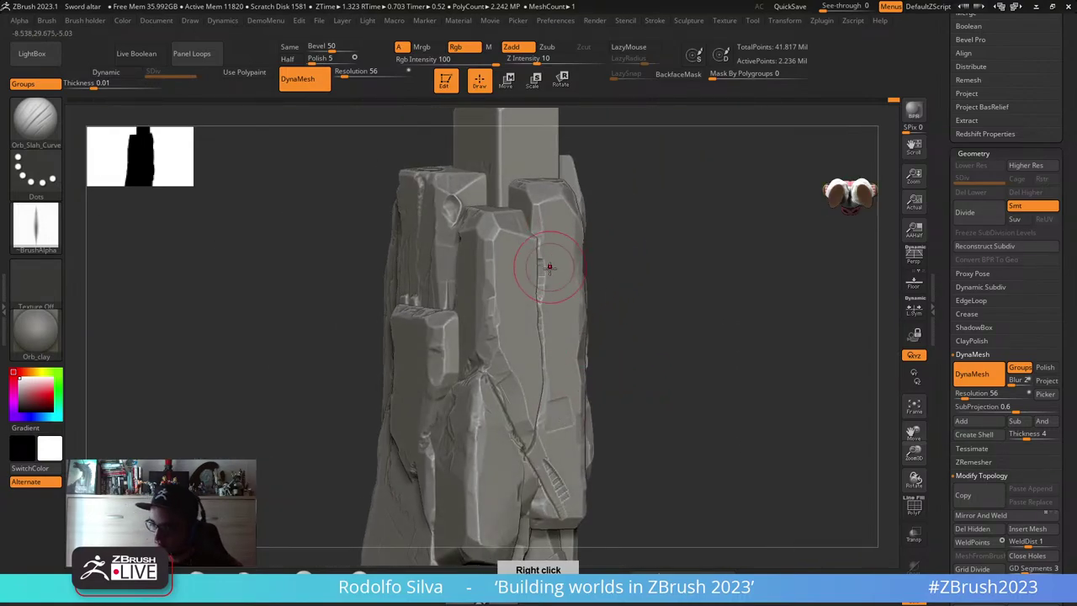
# - Mask everything except the small slab protruding at the rock's side and choose the MoveInfiniteDepth brush with a smaller draw size
pyautogui.moveTo(549, 267)
pyautogui.mouseDown(button='right')
pyautogui.moveTo(557, 313)
pyautogui.moveTo(625, 331)
pyautogui.moveTo(613, 272)
pyautogui.moveTo(673, 253)
pyautogui.moveTo(680, 235)
pyautogui.moveTo(675, 298)
pyautogui.moveTo(648, 299)
pyautogui.moveTo(715, 250)
pyautogui.moveTo(705, 451)
pyautogui.moveTo(682, 443)
pyautogui.moveTo(699, 456)
pyautogui.moveTo(678, 408)
pyautogui.moveTo(695, 397)
pyautogui.moveTo(729, 409)
pyautogui.moveTo(710, 406)
pyautogui.mouseUp(button='right')
pyautogui.press('w')
pyautogui.keyDown('ctrl'); pyautogui.click(621, 317); pyautogui.keyUp('ctrl')
pyautogui.press('q')
pyautogui.press('s')
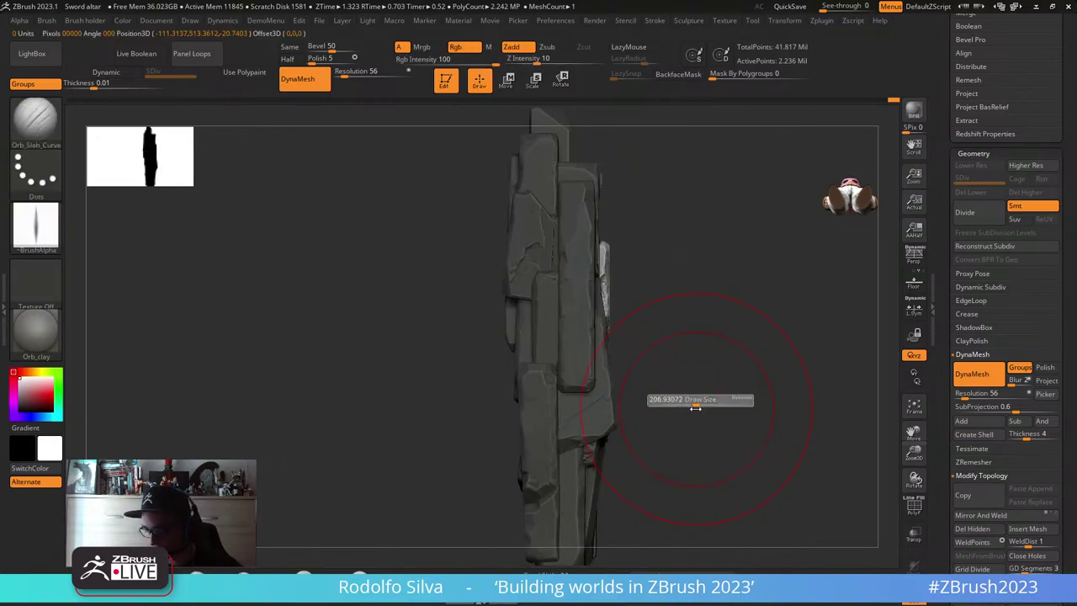
pyautogui.moveTo(695, 408); pyautogui.dragTo(692, 409)
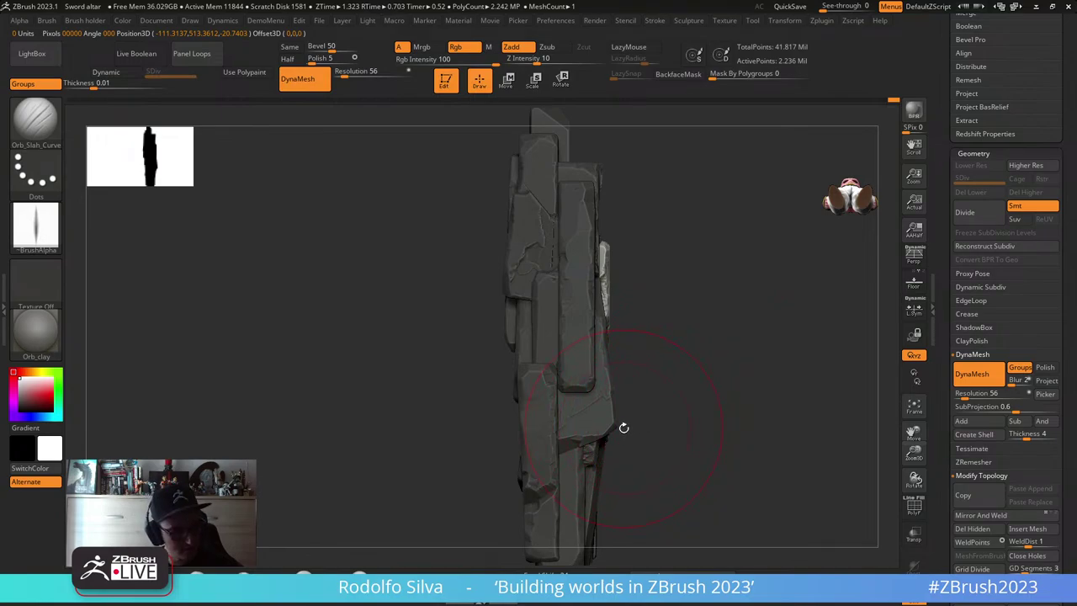
pyautogui.press('b')
pyautogui.press('m')
pyautogui.press('i')
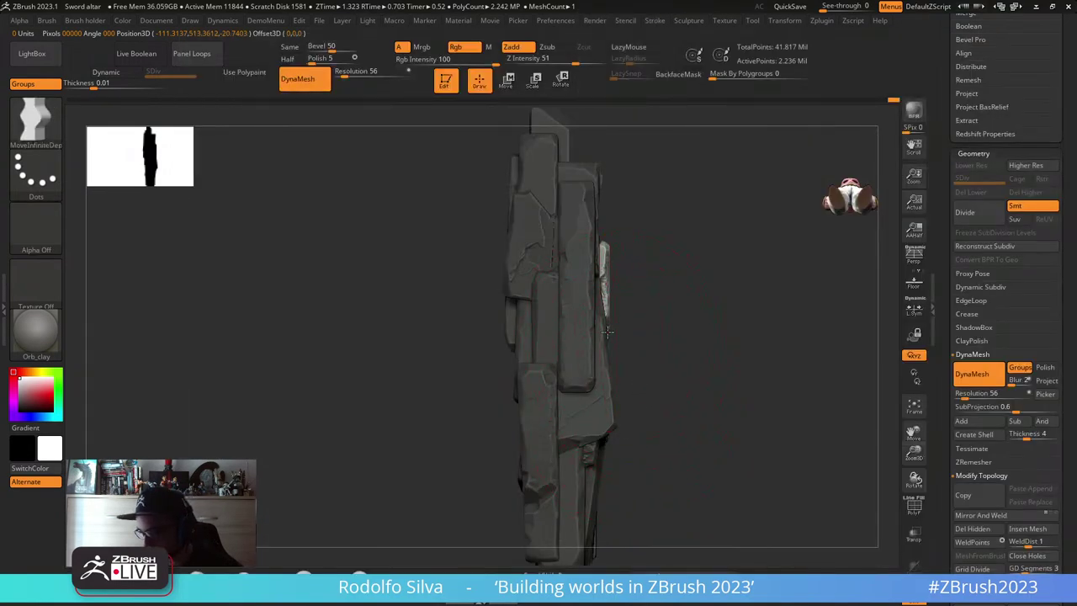
# - Reshape the small protruding slab's silhouette closer against the rock with the MoveInfiniteDepth brush and clear the mask
pyautogui.moveTo(654, 354)
pyautogui.mouseDown()
pyautogui.moveTo(581, 359)
pyautogui.moveTo(658, 367)
pyautogui.mouseUp()
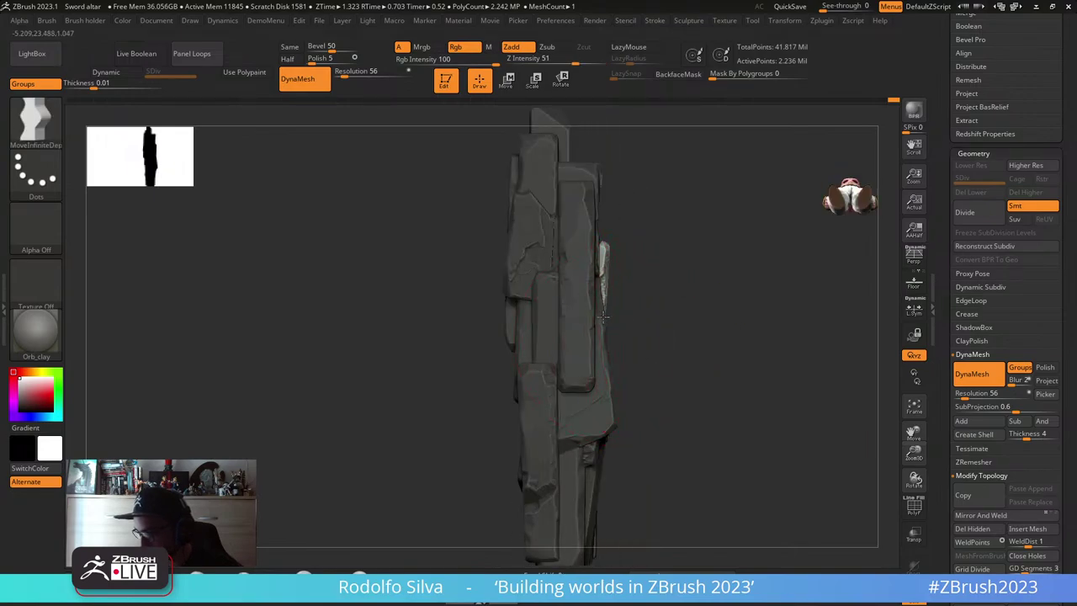
pyautogui.moveTo(603, 317)
pyautogui.mouseDown(button='right')
pyautogui.moveTo(698, 368)
pyautogui.moveTo(656, 308)
pyautogui.mouseUp(button='right')
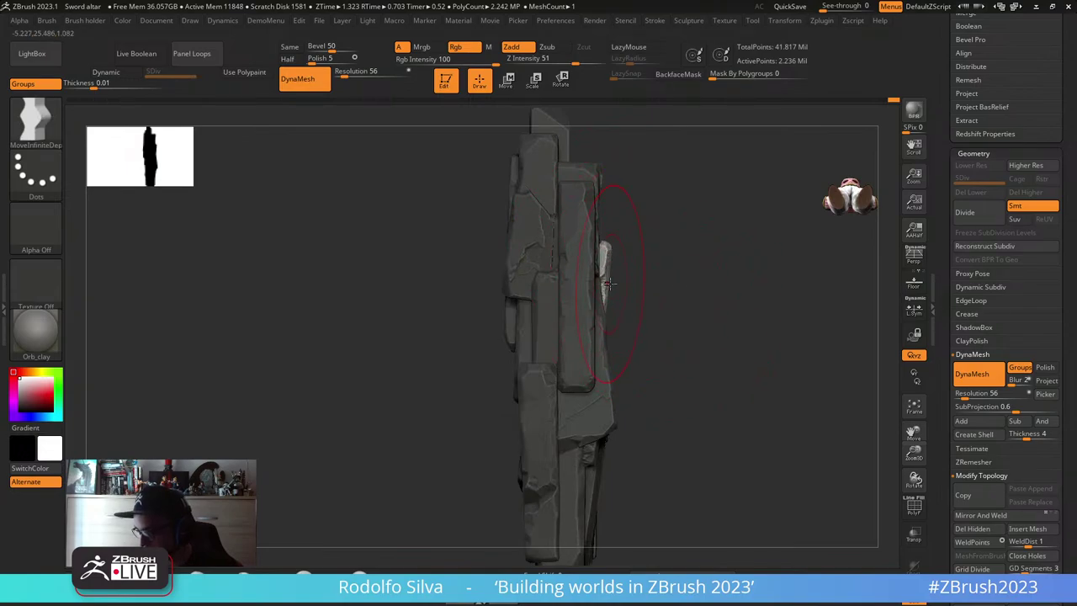
pyautogui.keyDown('ctrl'); pyautogui.moveTo(612, 283); pyautogui.dragTo(668, 400, button='right'); pyautogui.keyUp('ctrl')
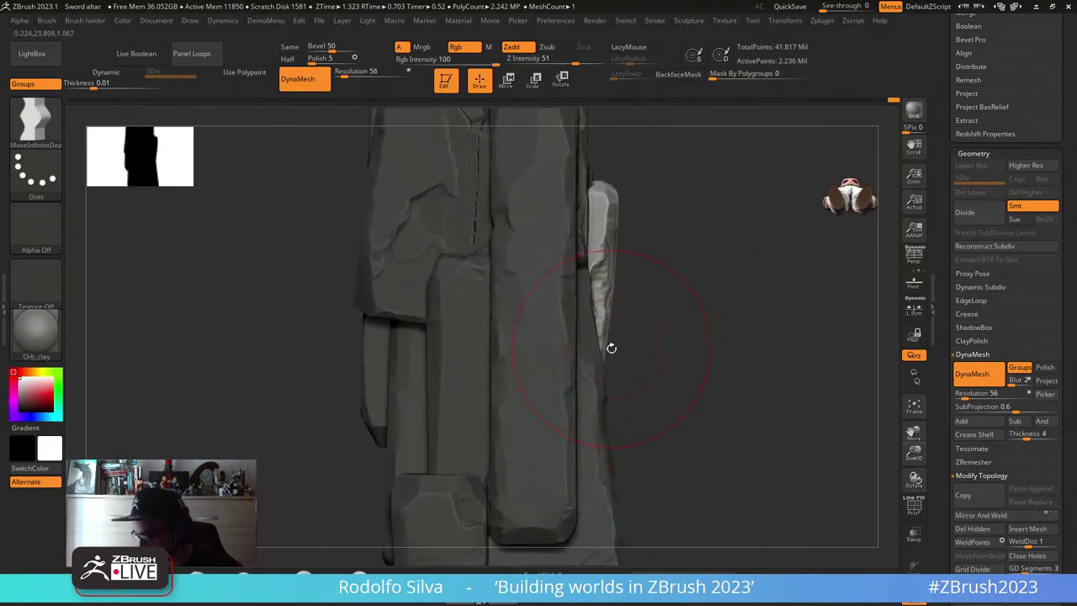
pyautogui.moveTo(607, 349)
pyautogui.mouseDown(button='right')
pyautogui.moveTo(682, 378)
pyautogui.moveTo(639, 370)
pyautogui.moveTo(589, 384)
pyautogui.mouseUp(button='right')
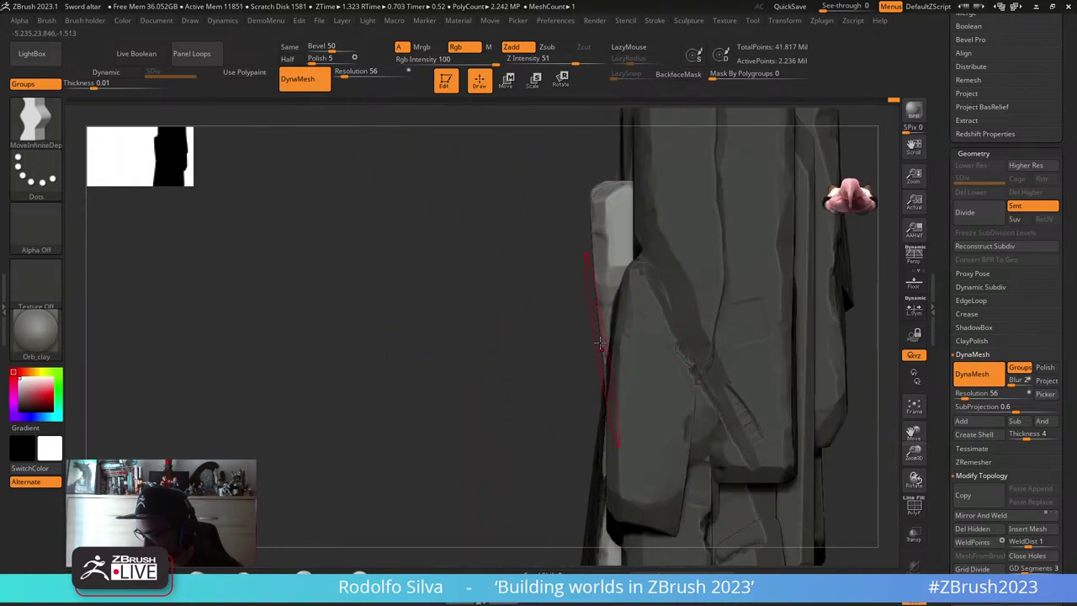
pyautogui.moveTo(598, 331)
pyautogui.mouseDown(button='right')
pyautogui.moveTo(783, 408)
pyautogui.moveTo(602, 336)
pyautogui.mouseUp(button='right')
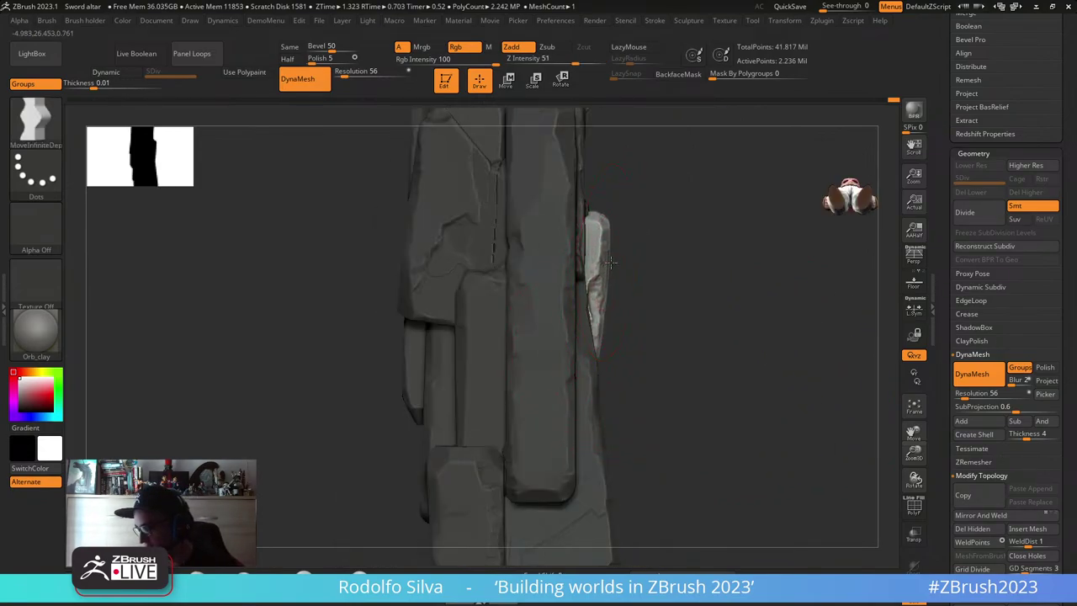
pyautogui.keyDown('ctrl'); pyautogui.moveTo(742, 382); pyautogui.dragTo(716, 397); pyautogui.keyUp('ctrl')
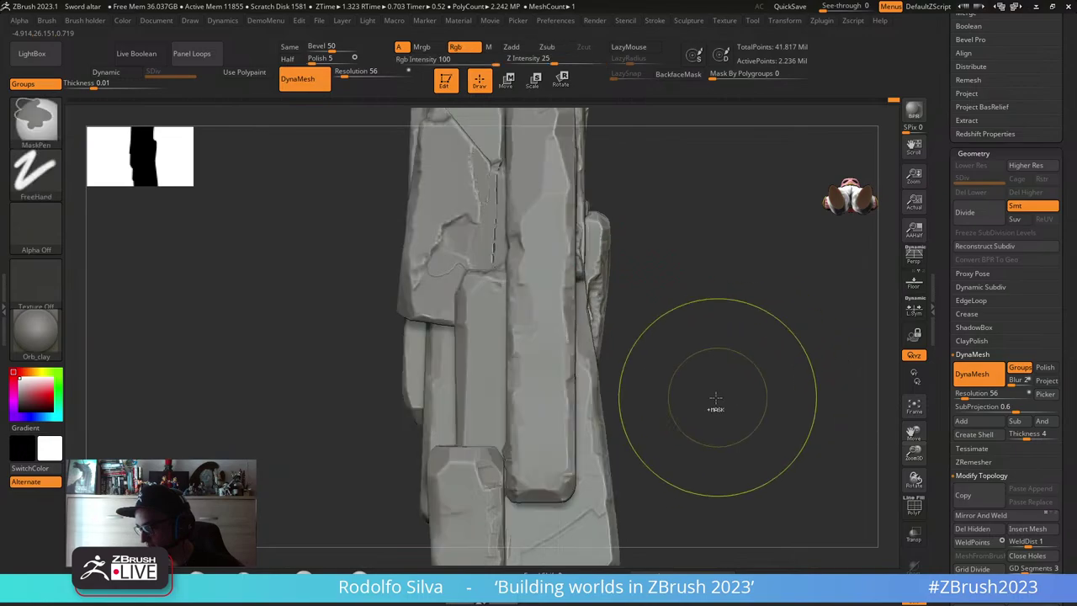
# - Hammer uneven facets and chips into the face and lower edge of the squarish middle slab with the MalletFast2 brush
pyautogui.moveTo(715, 397)
pyautogui.mouseDown(button='right')
pyautogui.moveTo(676, 399)
pyautogui.moveTo(648, 370)
pyautogui.mouseUp(button='right')
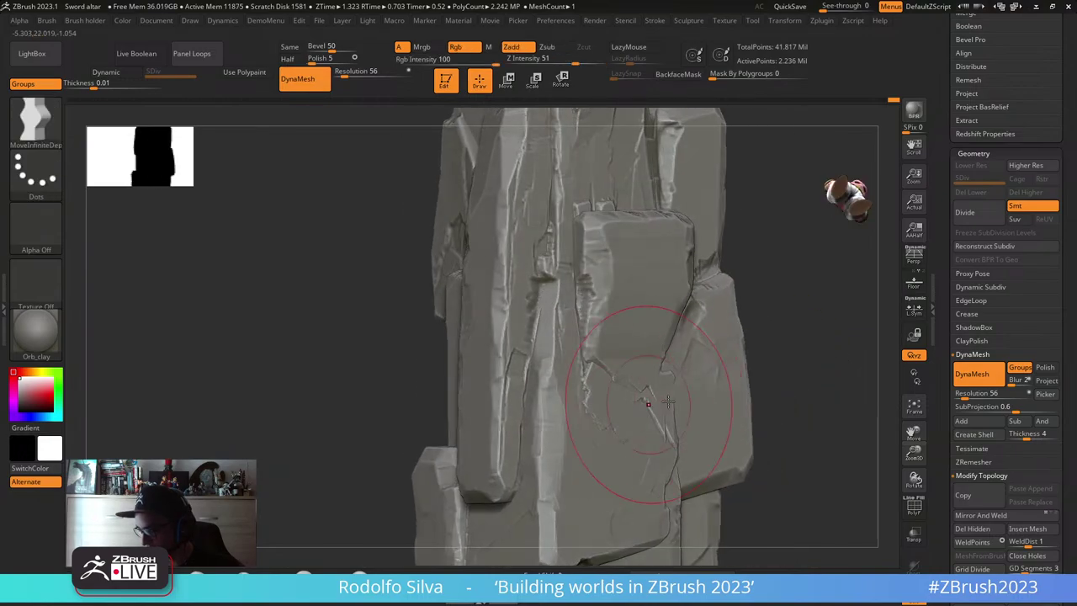
pyautogui.hotkey('ctrl', 'z')
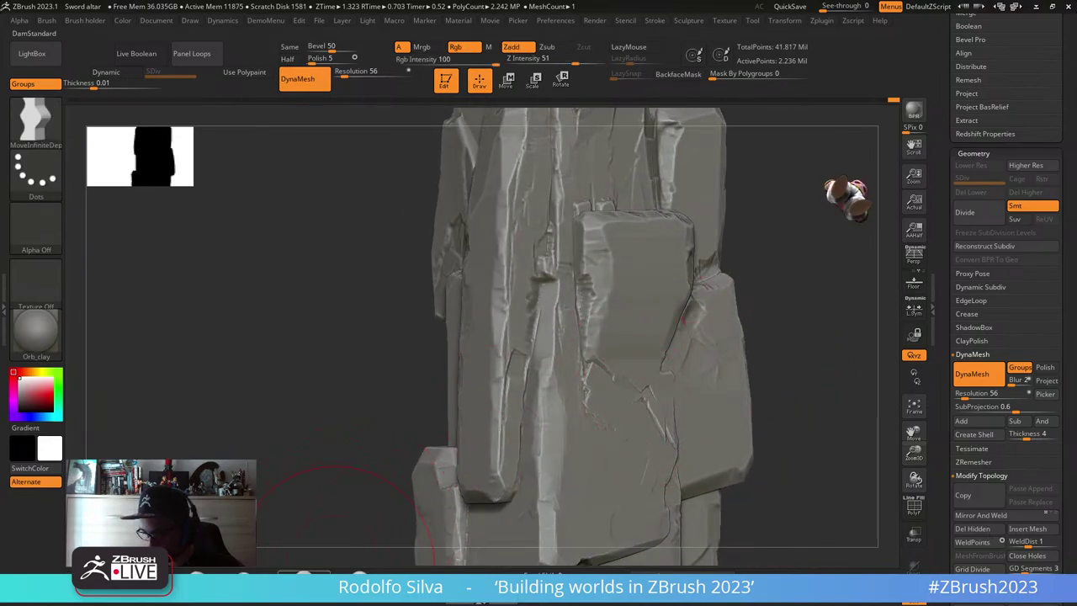
pyautogui.press('b')
pyautogui.press('m')
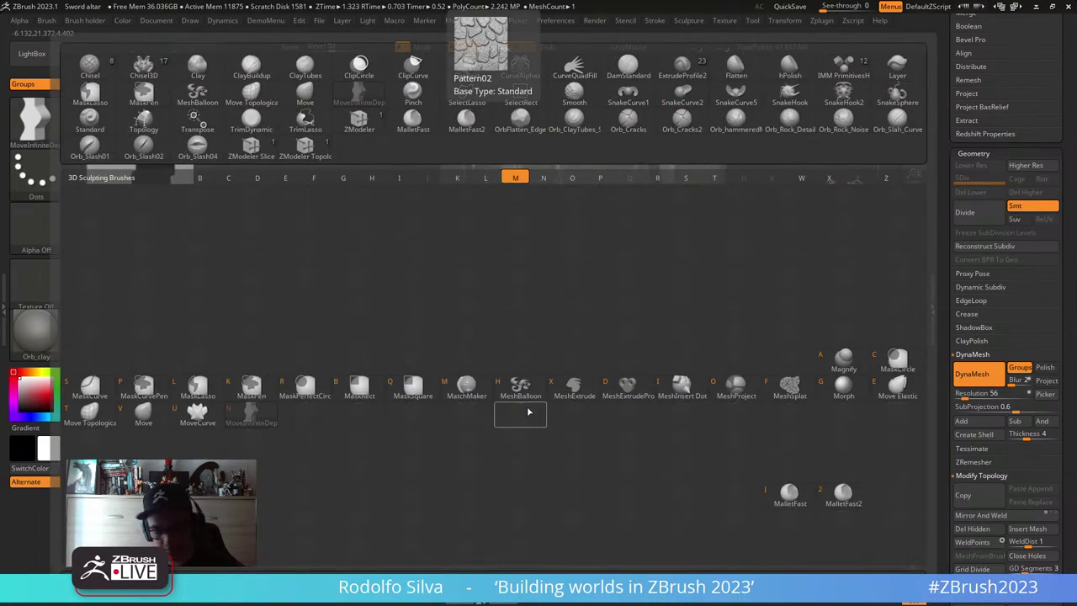
pyautogui.press('2')
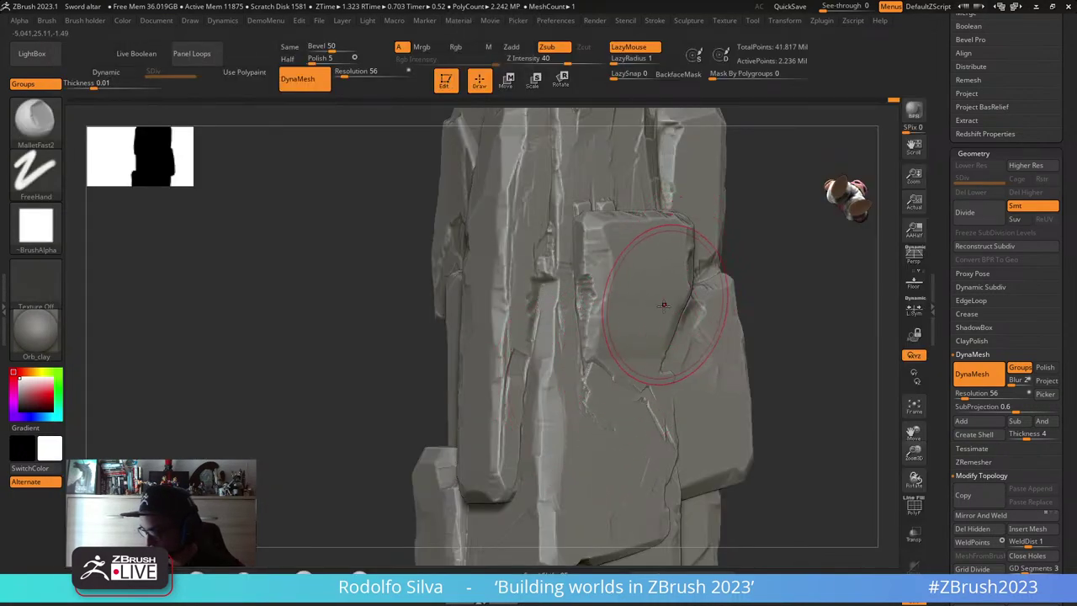
pyautogui.moveTo(644, 296); pyautogui.dragTo(638, 342)
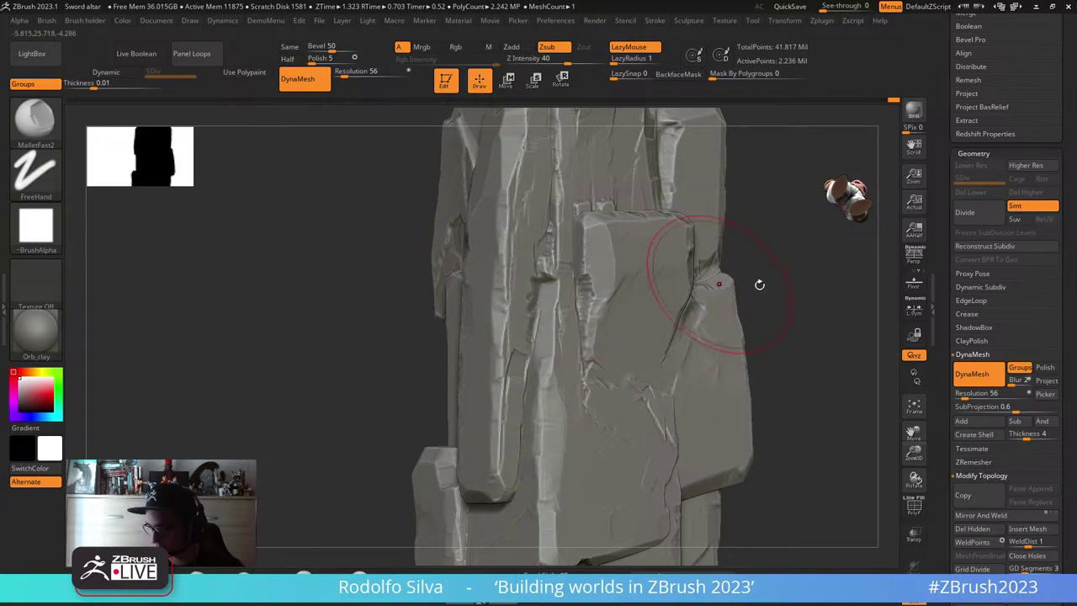
pyautogui.moveTo(757, 283)
pyautogui.mouseDown()
pyautogui.moveTo(817, 365)
pyautogui.moveTo(762, 369)
pyautogui.moveTo(817, 385)
pyautogui.moveTo(698, 329)
pyautogui.mouseUp()
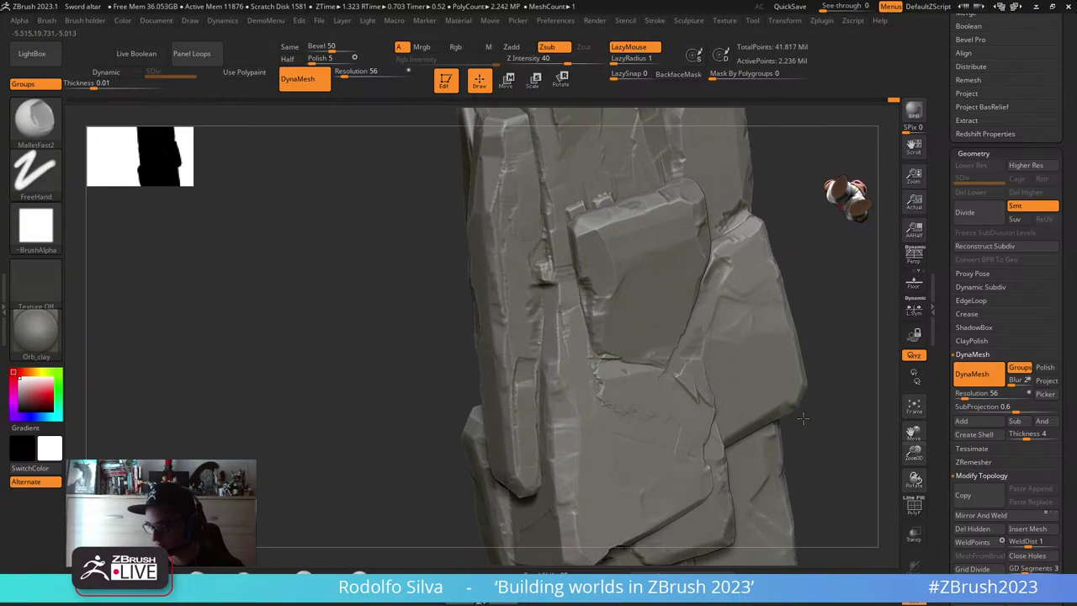
pyautogui.moveTo(607, 369)
pyautogui.mouseDown(button='right')
pyautogui.moveTo(781, 421)
pyautogui.moveTo(732, 413)
pyautogui.mouseUp(button='right')
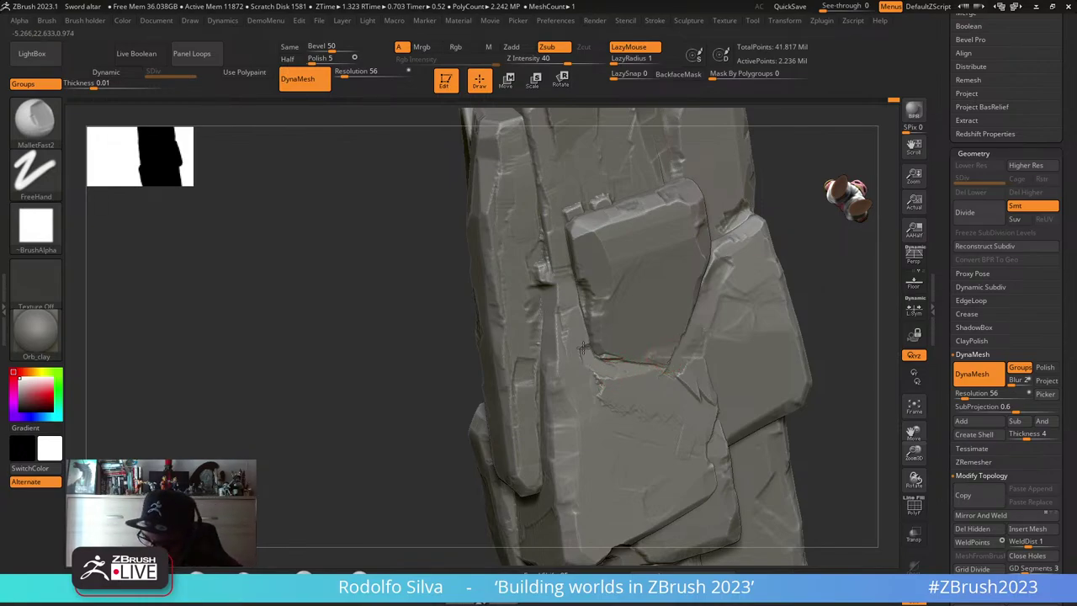
pyautogui.moveTo(582, 348)
pyautogui.mouseDown(button='right')
pyautogui.moveTo(382, 428)
pyautogui.moveTo(617, 370)
pyautogui.mouseUp(button='right')
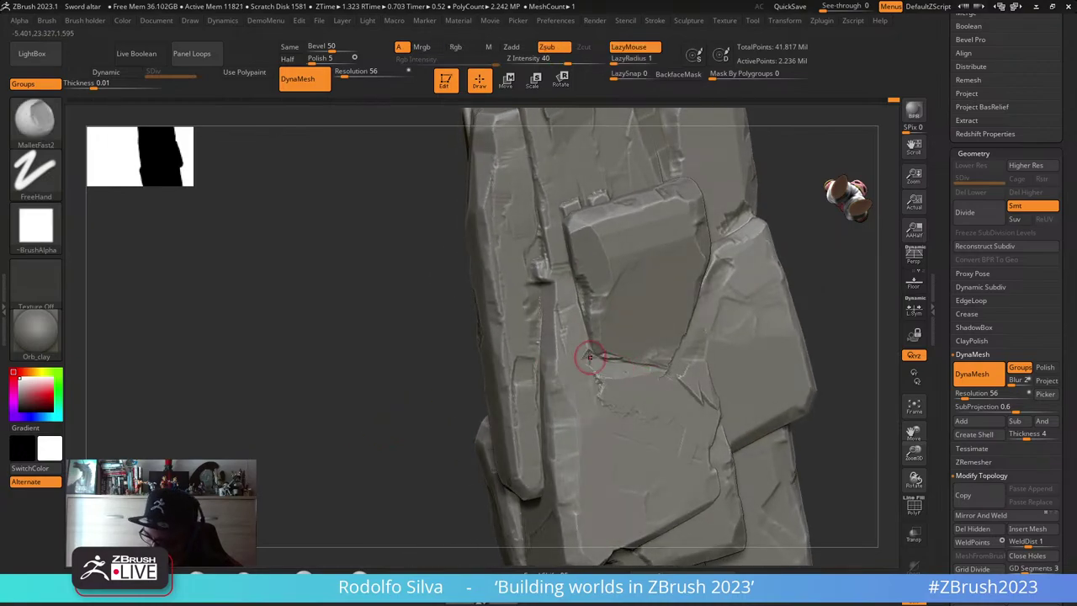
pyautogui.keyDown('ctrl'); pyautogui.moveTo(402, 500); pyautogui.dragTo(719, 420, button='right'); pyautogui.keyUp('ctrl')
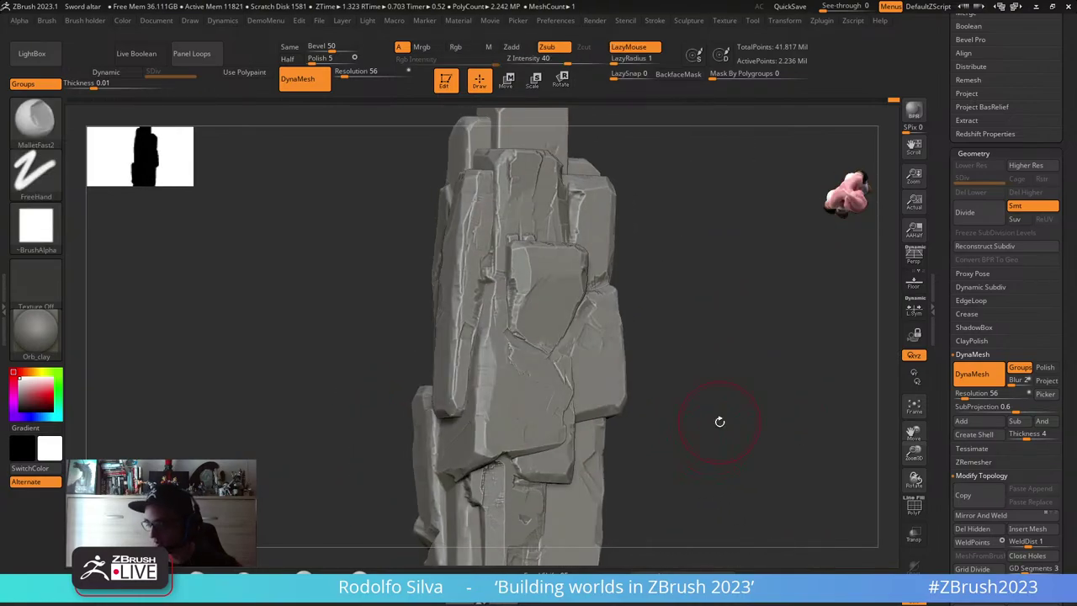
# - Chip the overhanging lower corner of the large front slab using a larger MalletFast2 brush
pyautogui.press('s')
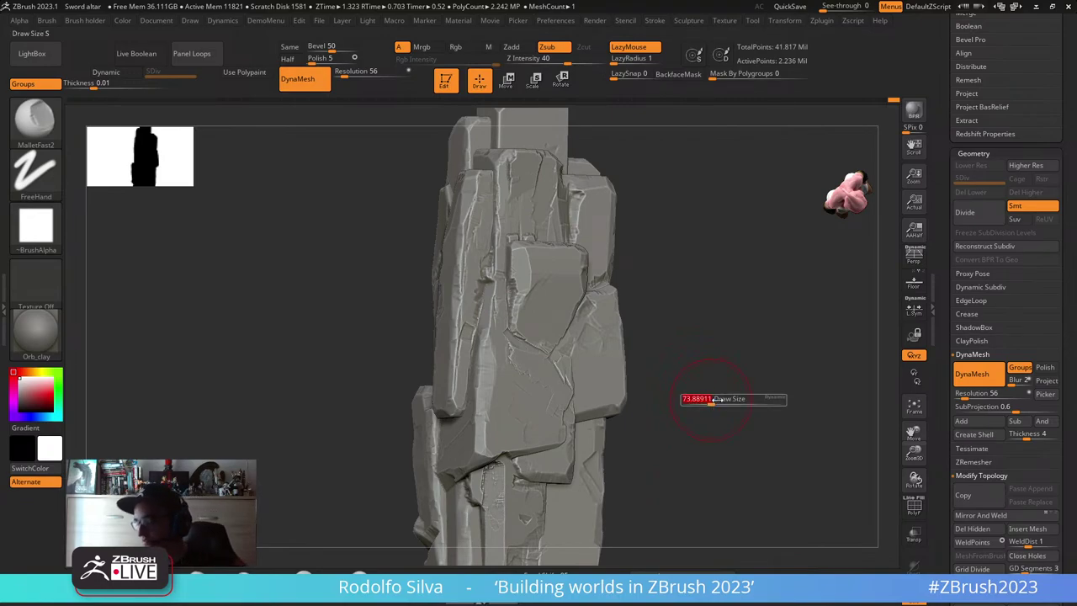
pyautogui.moveTo(698, 398); pyautogui.dragTo(720, 400)
pyautogui.moveTo(720, 403)
pyautogui.mouseDown(button='right')
pyautogui.moveTo(728, 368)
pyautogui.moveTo(707, 364)
pyautogui.mouseUp(button='right')
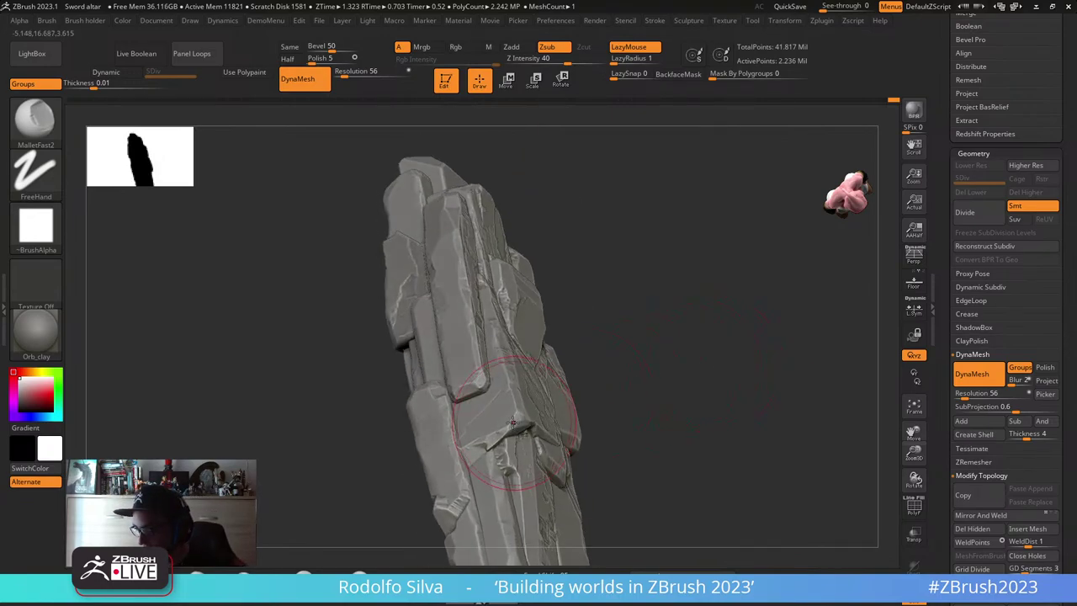
pyautogui.moveTo(512, 419); pyautogui.dragTo(514, 417)
# - Frame the whole rock and enlarge the silhouette thumbnail to size 220
pyautogui.moveTo(513, 416); pyautogui.dragTo(152, 155, button='right')
pyautogui.click(155, 156)
pyautogui.keyDown('alt'); pyautogui.moveTo(291, 250); pyautogui.dragTo(389, 398, button='right'); pyautogui.keyUp('alt')
pyautogui.moveTo(732, 381); pyautogui.dragTo(409, 260, button='right')
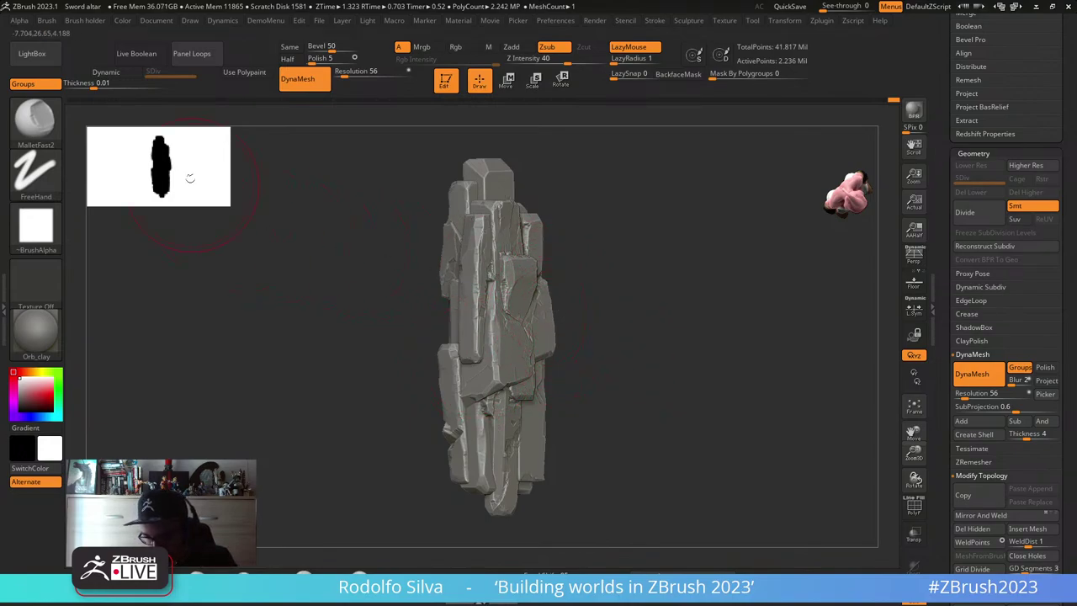
pyautogui.moveTo(190, 178); pyautogui.dragTo(298, 261)
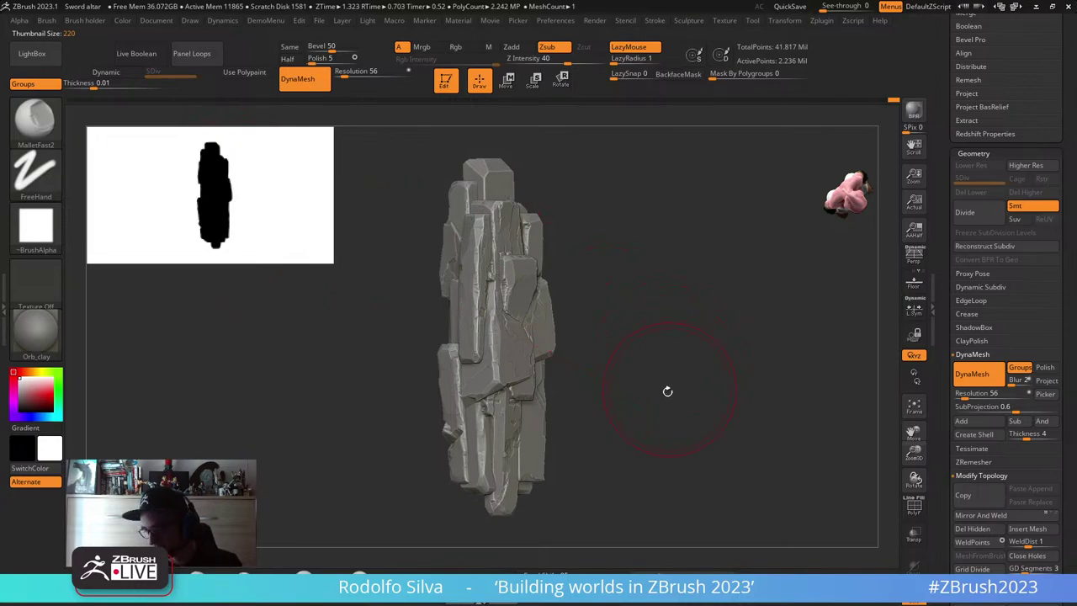
# - Examine the rock's silhouette and slab edges from all sides, both as a single piece and as arrayed copies
pyautogui.moveTo(667, 391); pyautogui.dragTo(452, 336)
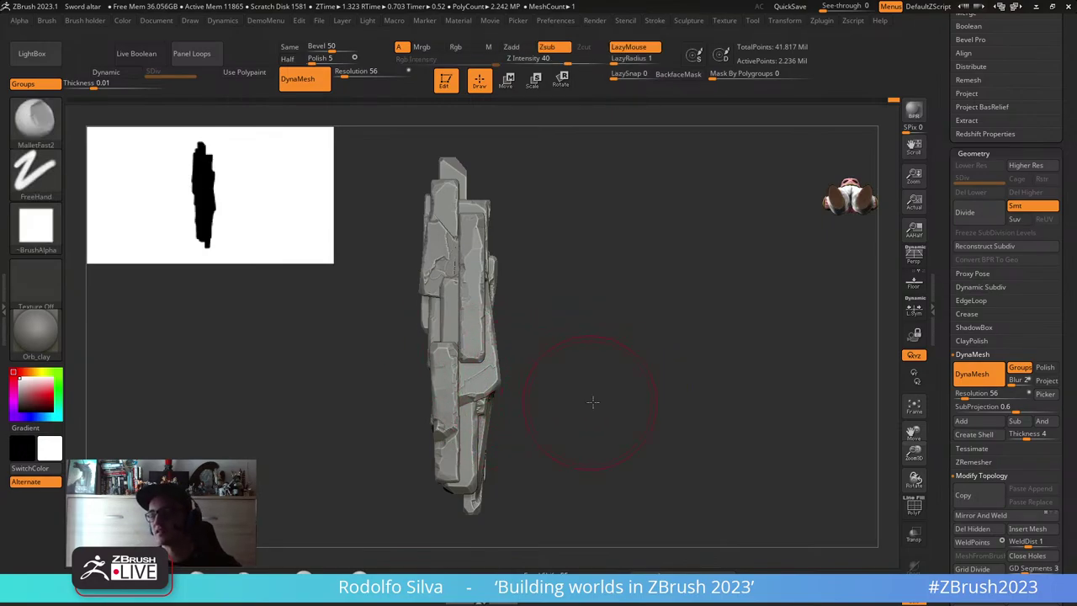
pyautogui.moveTo(592, 402); pyautogui.dragTo(559, 315)
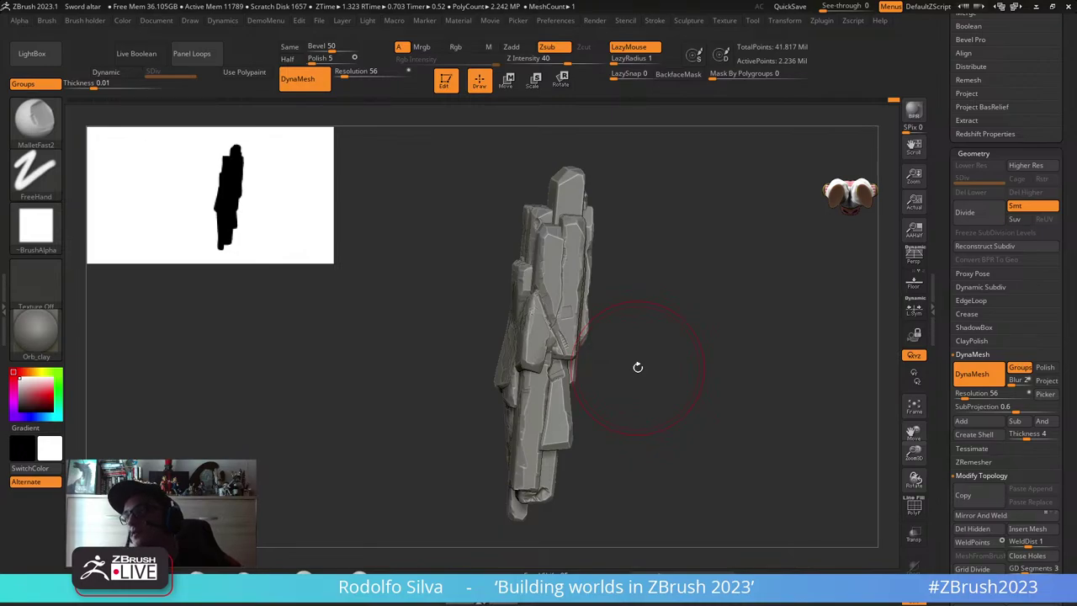
pyautogui.moveTo(616, 349); pyautogui.dragTo(581, 320)
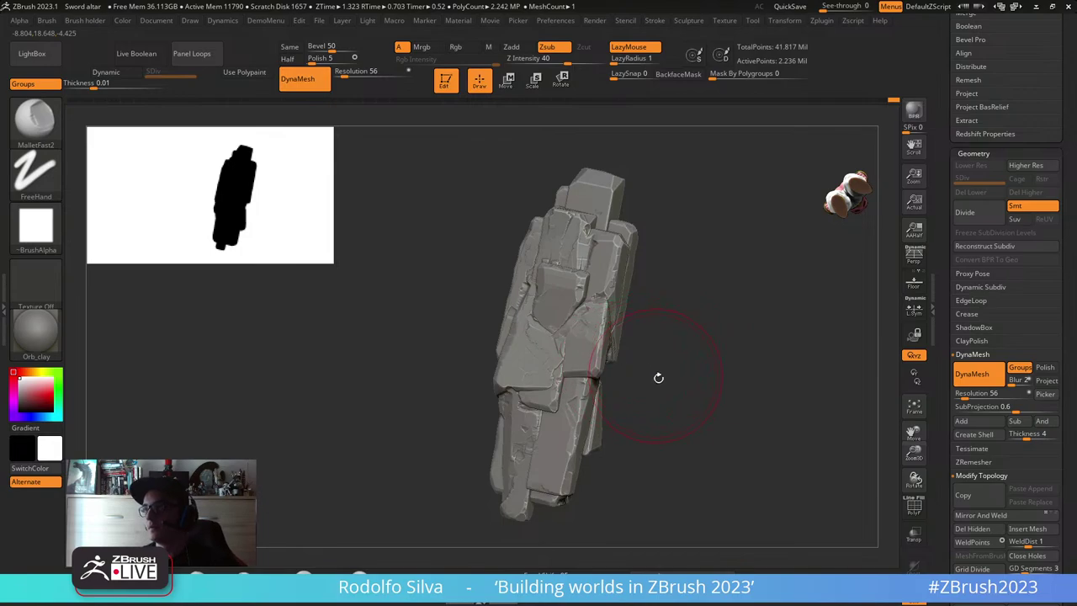
pyautogui.keyDown('alt'); pyautogui.moveTo(658, 377); pyautogui.dragTo(665, 454); pyautogui.keyUp('alt')
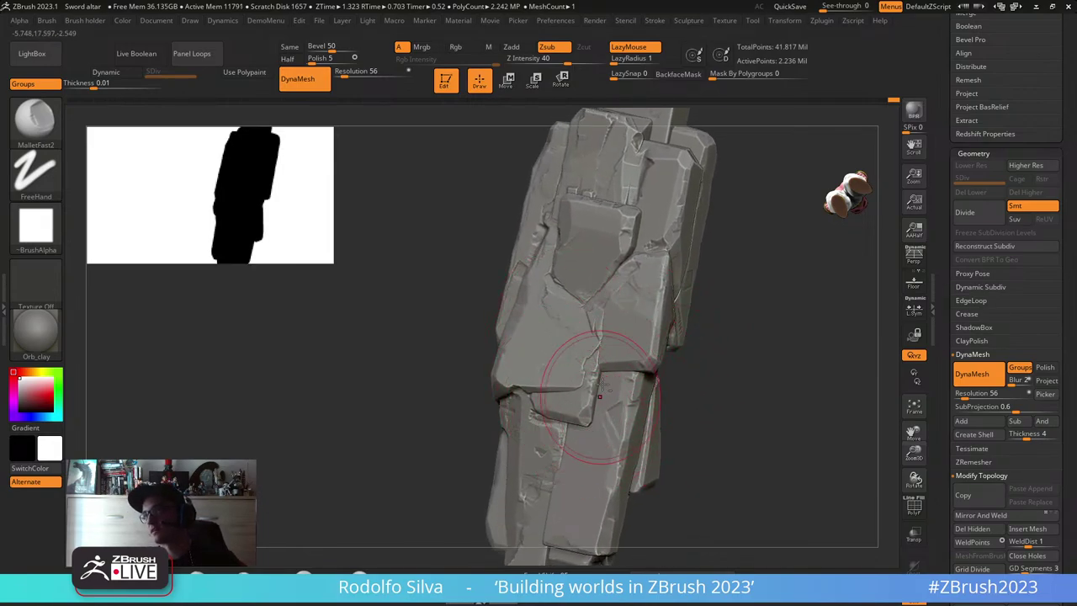
pyautogui.moveTo(599, 395); pyautogui.dragTo(602, 383)
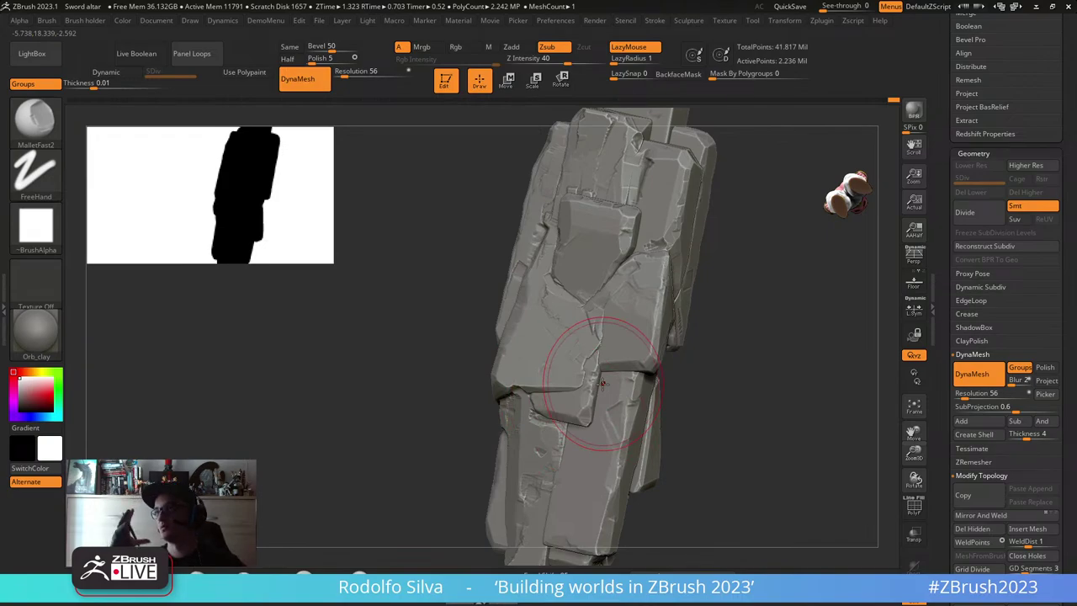
pyautogui.moveTo(732, 375)
pyautogui.keyDown('alt'); pyautogui.mouseDown()
pyautogui.moveTo(707, 373)
pyautogui.moveTo(727, 375)
pyautogui.mouseUp(); pyautogui.keyUp('alt')
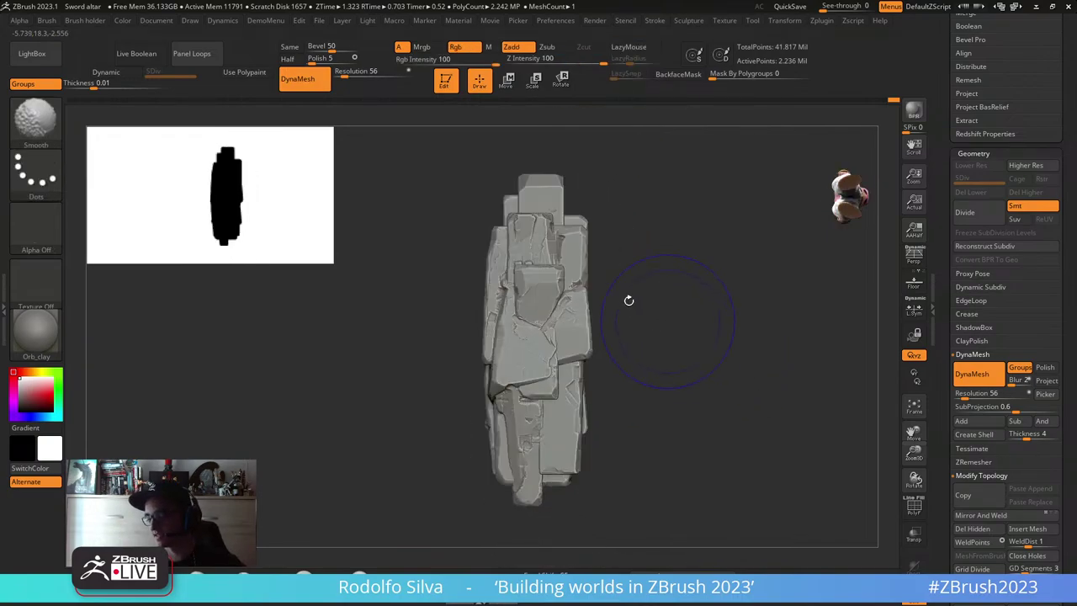
pyautogui.moveTo(617, 425)
pyautogui.mouseDown(button='right')
pyautogui.moveTo(649, 428)
pyautogui.moveTo(647, 361)
pyautogui.mouseUp(button='right')
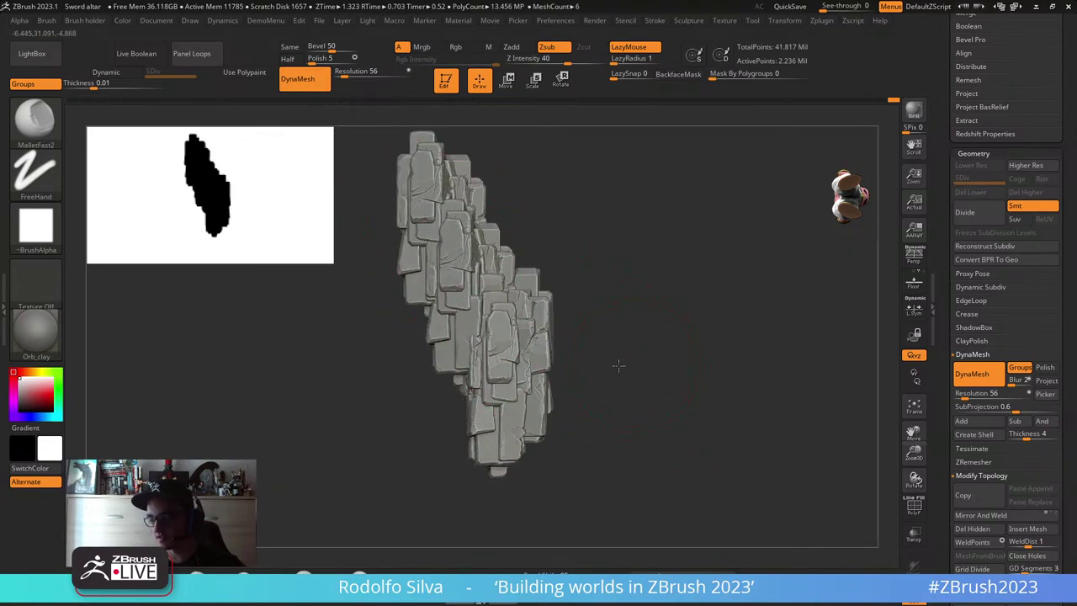
pyautogui.moveTo(618, 366); pyautogui.dragTo(623, 396)
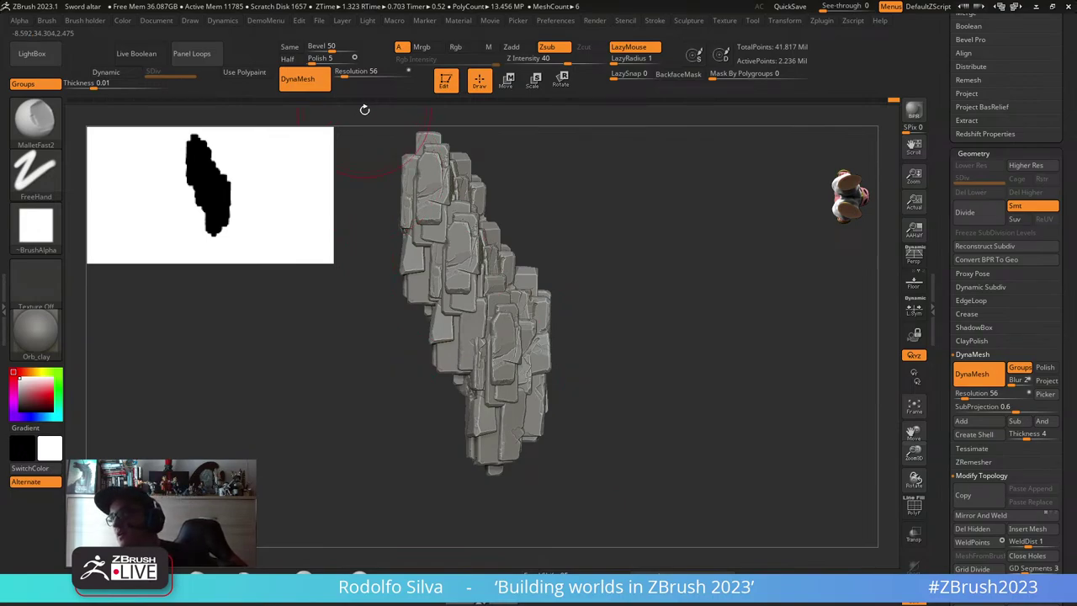
pyautogui.moveTo(617, 405); pyautogui.dragTo(751, 392, button='right')
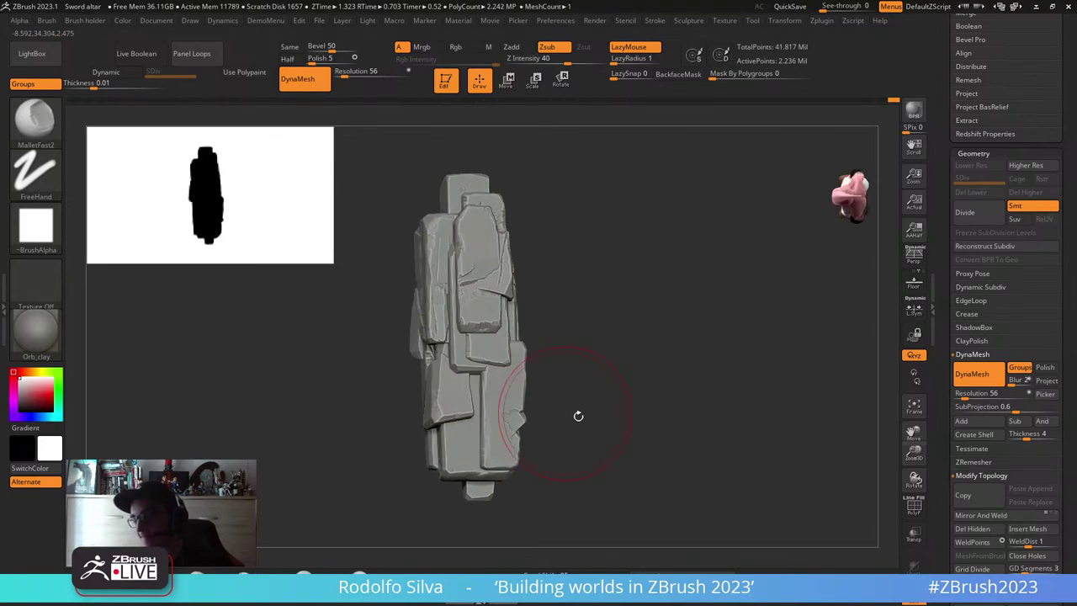
pyautogui.moveTo(577, 413); pyautogui.dragTo(582, 469, button='right')
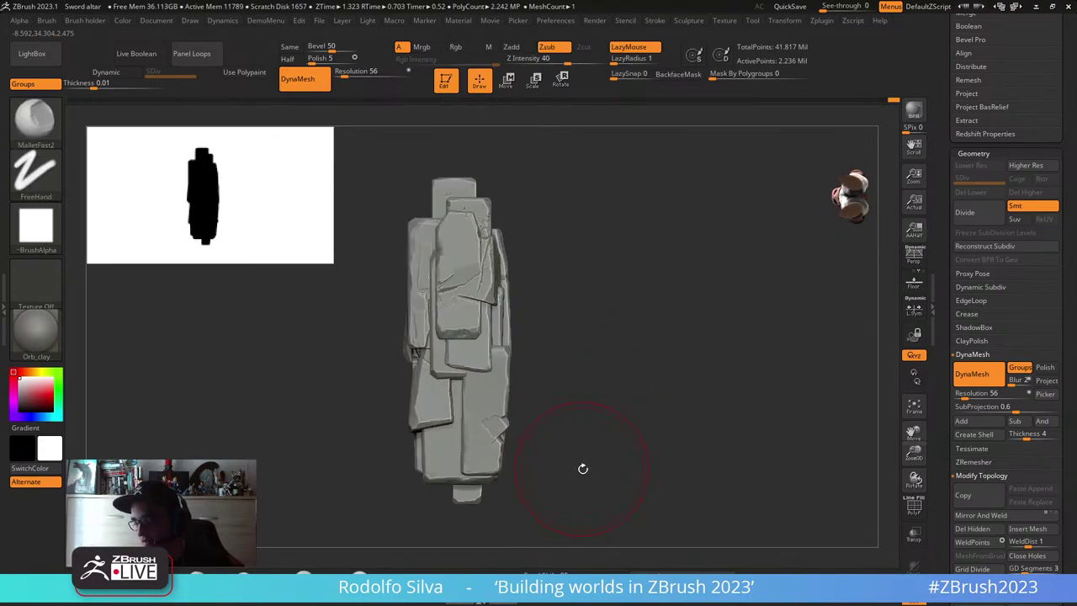
# - Show the rock as an array and turn on X Mirror for transform stage 1 of the ArrayMesh
pyautogui.keyDown('ctrl'); pyautogui.keyDown('shift'); pyautogui.click(631, 433); pyautogui.keyUp('shift'); pyautogui.keyUp('ctrl')
pyautogui.keyDown('ctrl'); pyautogui.moveTo(648, 423); pyautogui.dragTo(867, 378, button='right'); pyautogui.keyUp('ctrl')
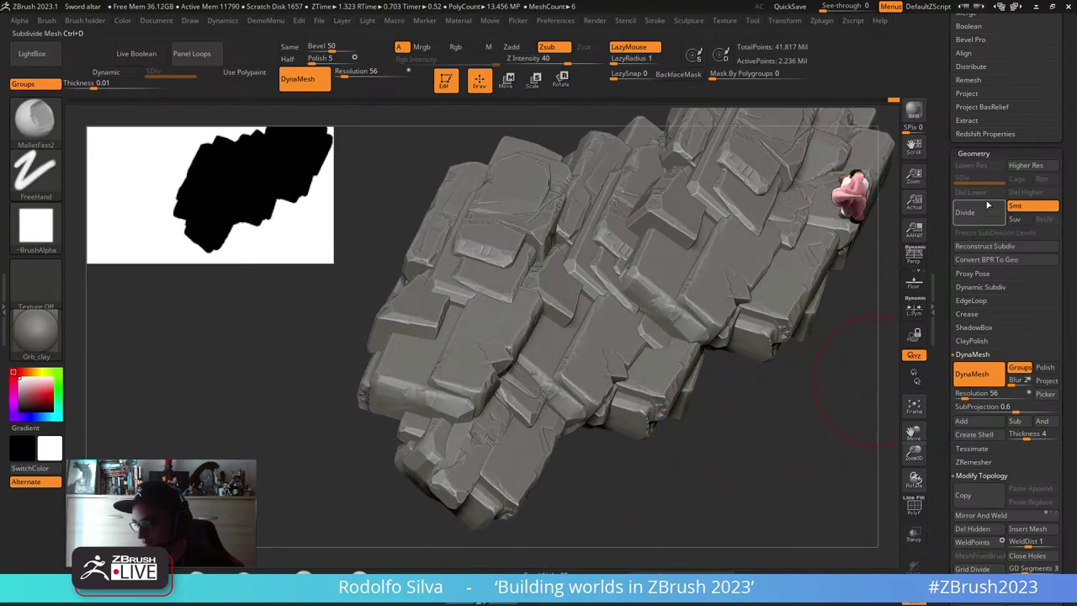
pyautogui.keyDown('shift'); pyautogui.click(990, 153); pyautogui.keyUp('shift')
pyautogui.click(974, 133)
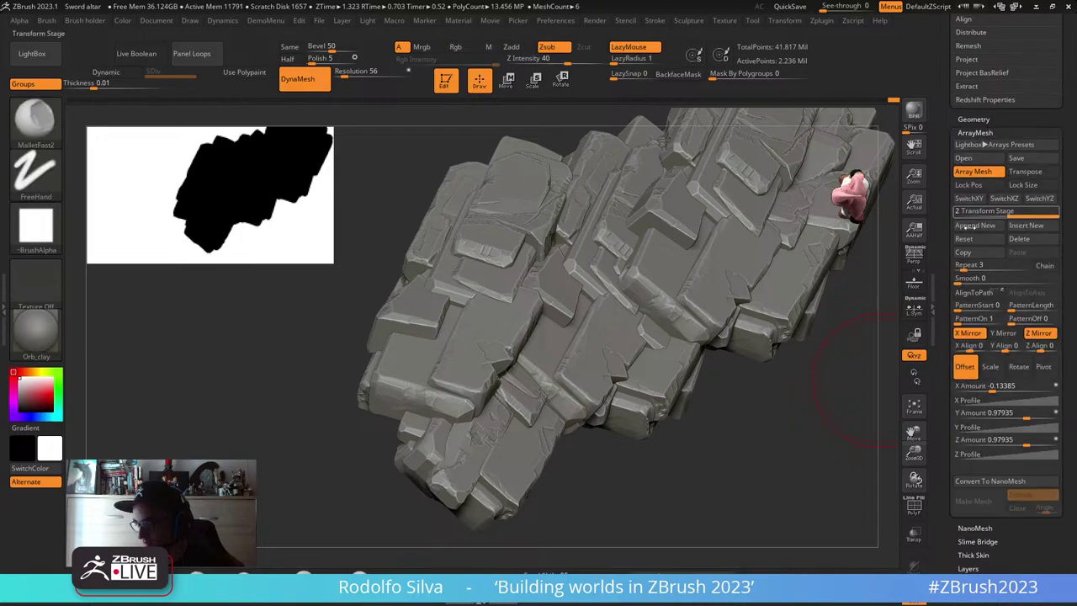
pyautogui.moveTo(777, 382)
pyautogui.mouseDown()
pyautogui.moveTo(745, 459)
pyautogui.moveTo(666, 413)
pyautogui.moveTo(675, 469)
pyautogui.moveTo(707, 449)
pyautogui.moveTo(699, 416)
pyautogui.mouseUp()
pyautogui.click(1025, 225)
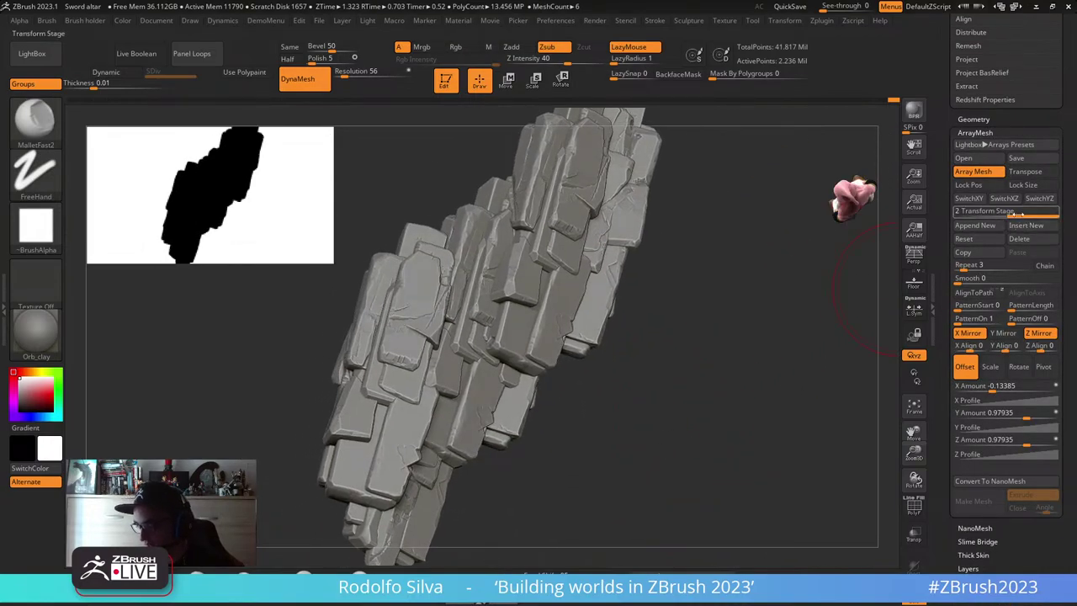
pyautogui.moveTo(734, 447); pyautogui.dragTo(725, 471)
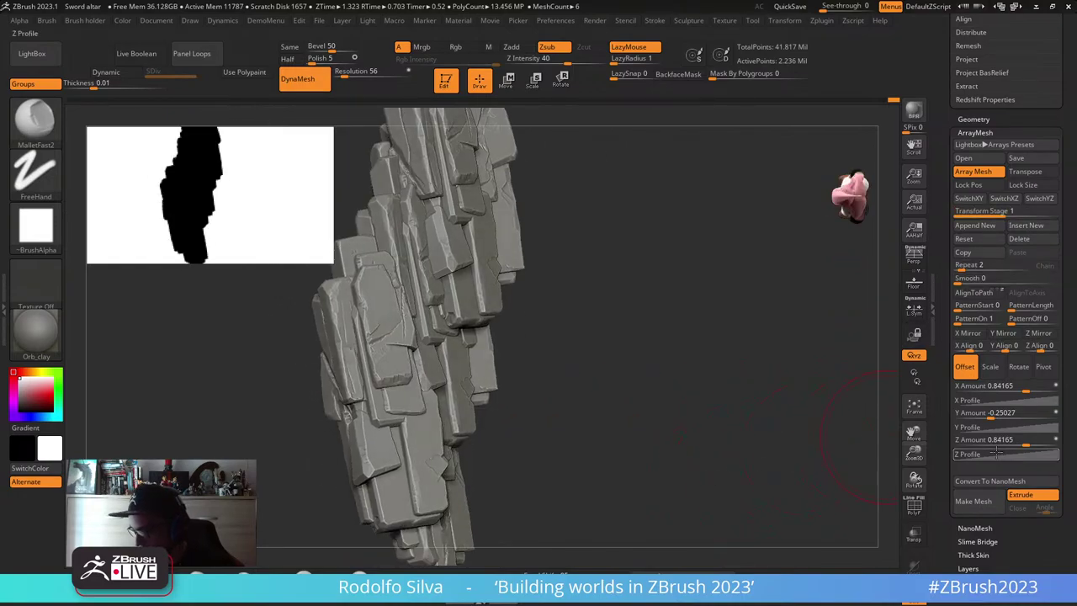
pyautogui.click(967, 333)
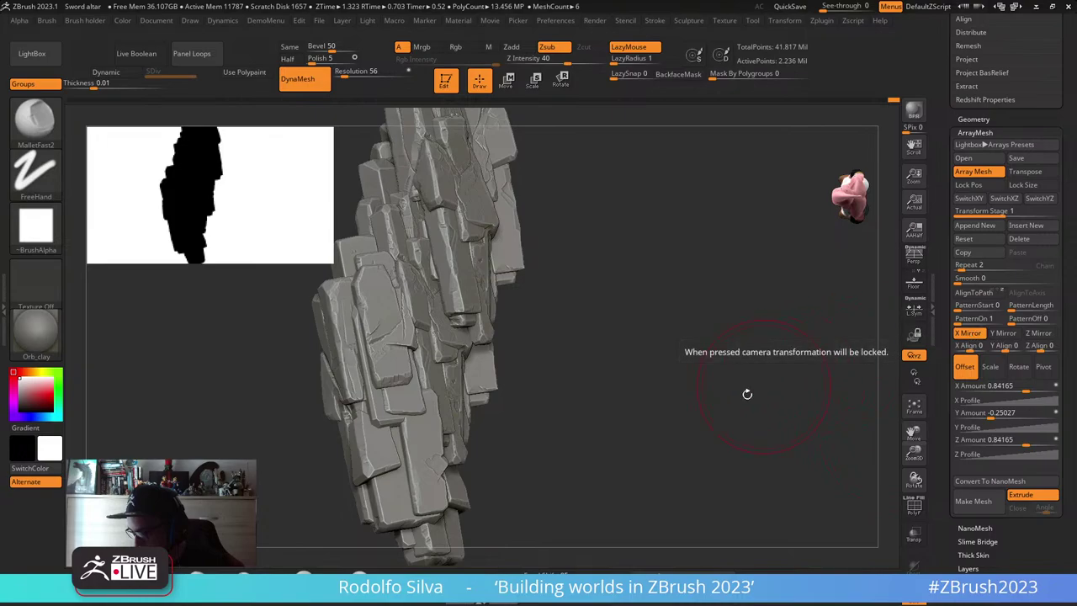
# - Try Z Mirror on the array's first stage, switch it off, and examine the mirrored copies from several angles
pyautogui.moveTo(747, 389)
pyautogui.mouseDown()
pyautogui.moveTo(686, 404)
pyautogui.moveTo(649, 378)
pyautogui.moveTo(665, 361)
pyautogui.moveTo(620, 384)
pyautogui.moveTo(594, 360)
pyautogui.moveTo(593, 394)
pyautogui.moveTo(635, 449)
pyautogui.moveTo(572, 458)
pyautogui.moveTo(479, 425)
pyautogui.mouseUp()
pyautogui.hotkey('ctrl', 'z')
pyautogui.click(1040, 333)
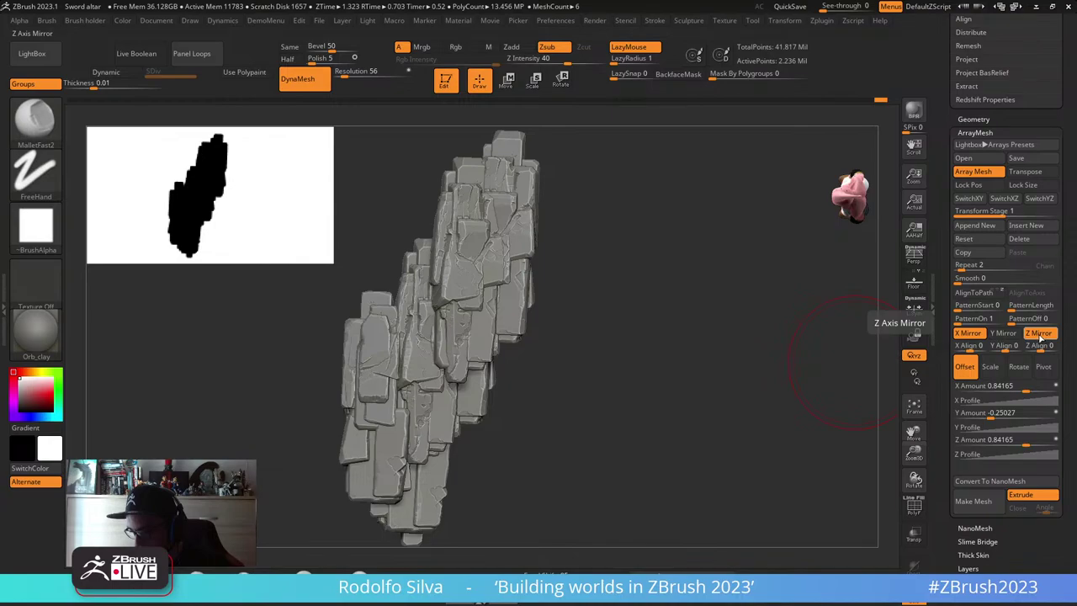
pyautogui.click(1040, 333)
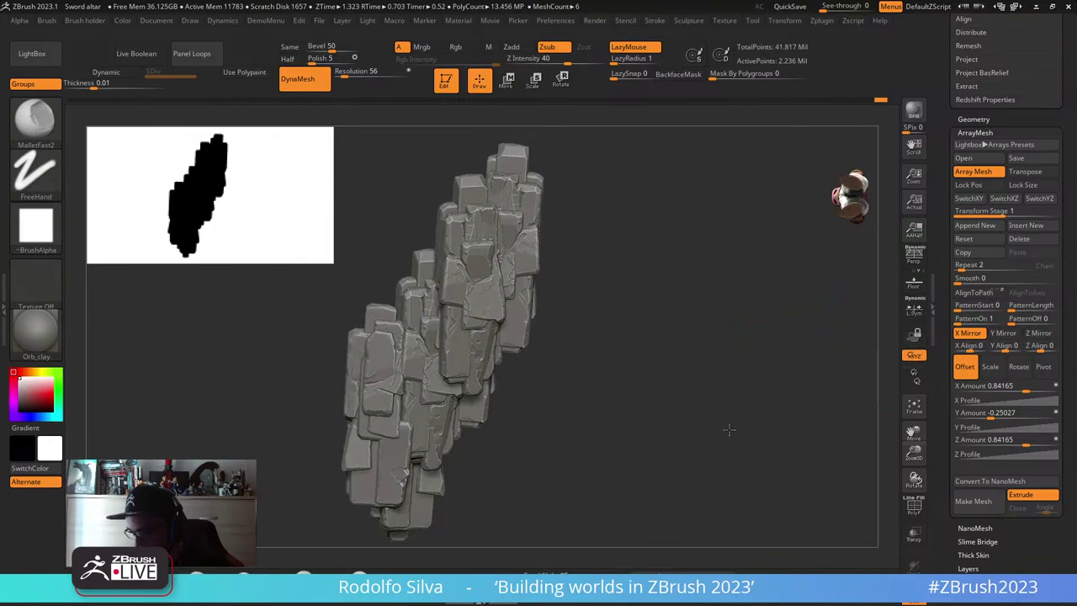
pyautogui.moveTo(738, 447); pyautogui.dragTo(548, 332)
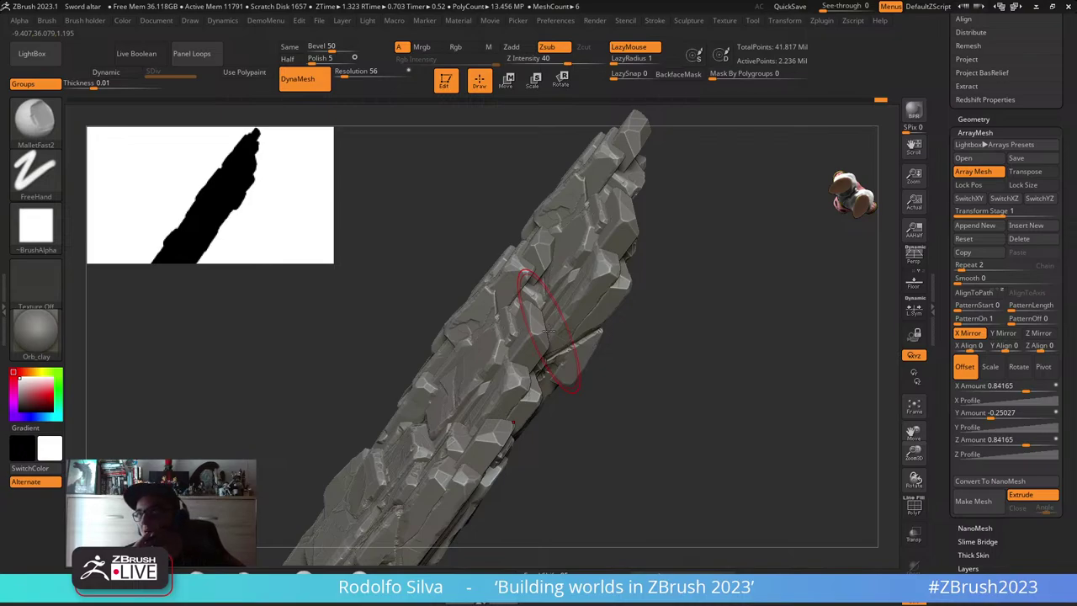
pyautogui.moveTo(700, 390); pyautogui.dragTo(715, 362)
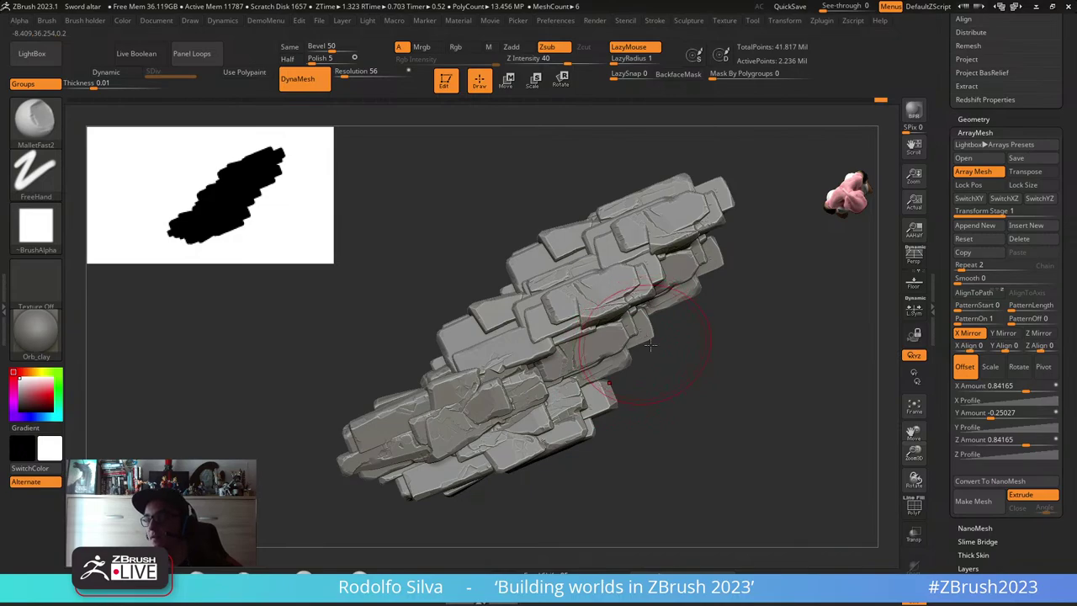
pyautogui.moveTo(718, 376); pyautogui.dragTo(672, 332)
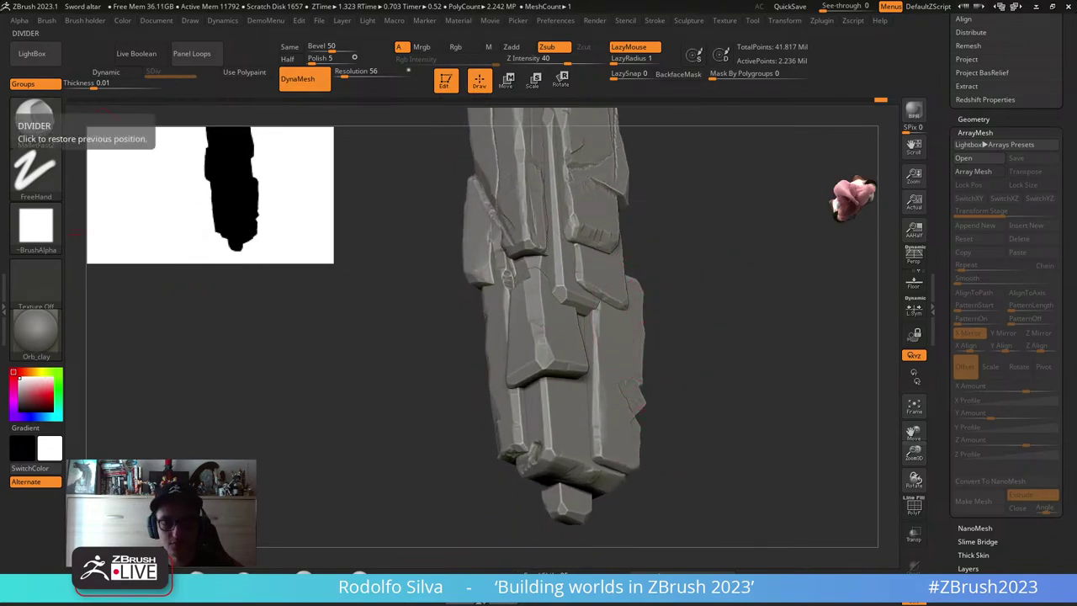
# - Isolate the short slanted slab near the base, chip its edges and slanted end with MalletFast2, and reveal the whole rock
pyautogui.moveTo(665, 324); pyautogui.dragTo(507, 303)
pyautogui.moveTo(508, 302); pyautogui.dragTo(534, 397, button='right')
pyautogui.moveTo(527, 401)
pyautogui.mouseDown()
pyautogui.moveTo(545, 343)
pyautogui.moveTo(523, 308)
pyautogui.moveTo(554, 340)
pyautogui.mouseUp()
pyautogui.keyDown('ctrl'); pyautogui.keyDown('shift'); pyautogui.click(562, 326); pyautogui.keyUp('shift'); pyautogui.keyUp('ctrl')
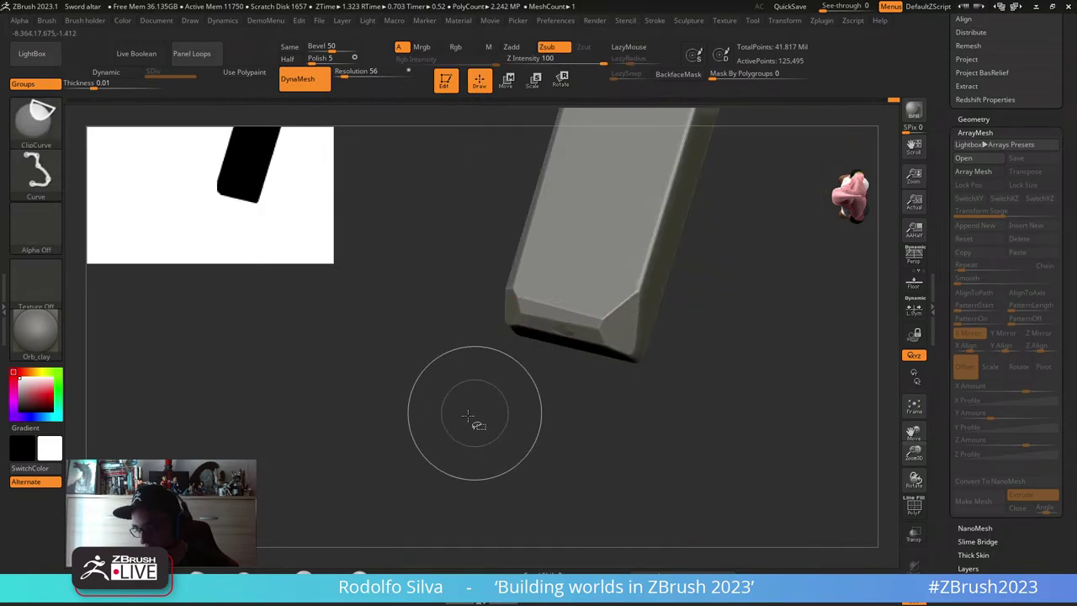
pyautogui.keyDown('ctrl'); pyautogui.keyDown('shift'); pyautogui.click(405, 414); pyautogui.keyUp('shift'); pyautogui.keyUp('ctrl')
pyautogui.keyDown('ctrl'); pyautogui.keyDown('shift'); pyautogui.click(414, 467); pyautogui.keyUp('shift'); pyautogui.keyUp('ctrl')
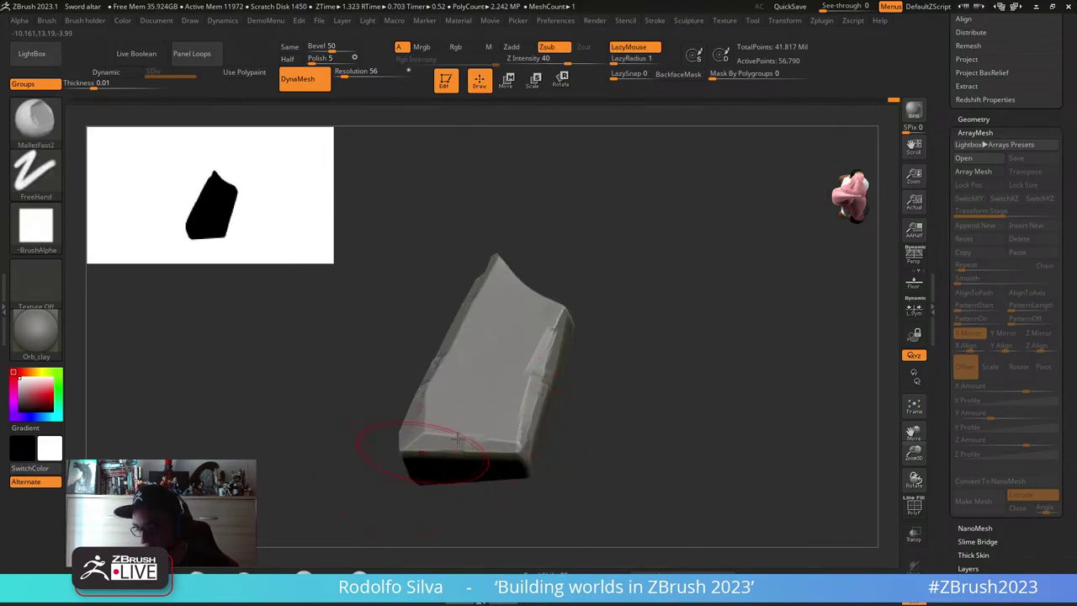
pyautogui.moveTo(600, 380); pyautogui.dragTo(575, 471)
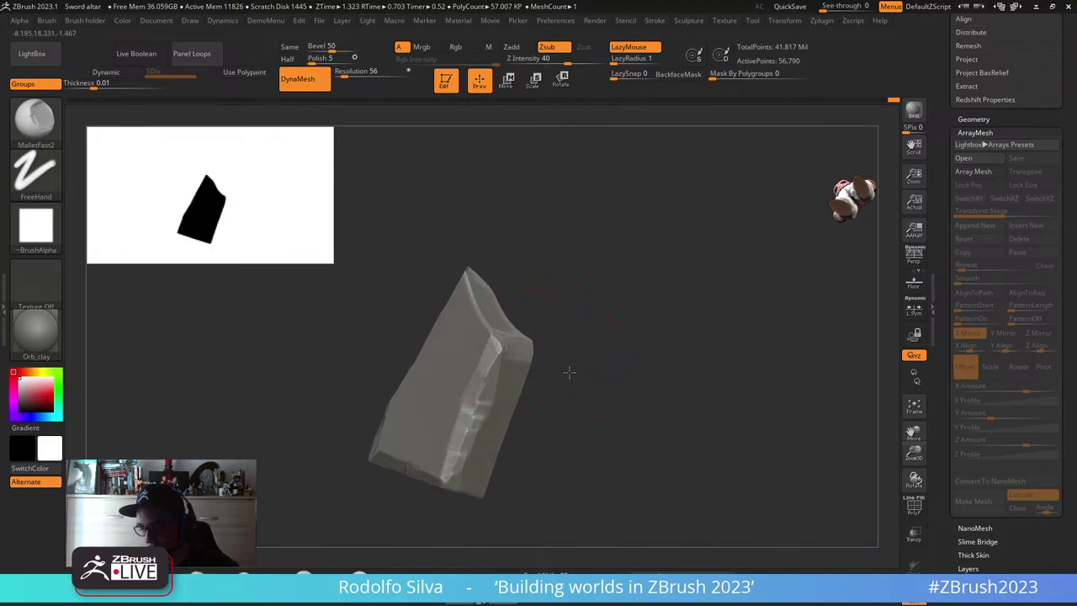
pyautogui.moveTo(567, 373); pyautogui.dragTo(486, 347, button='right')
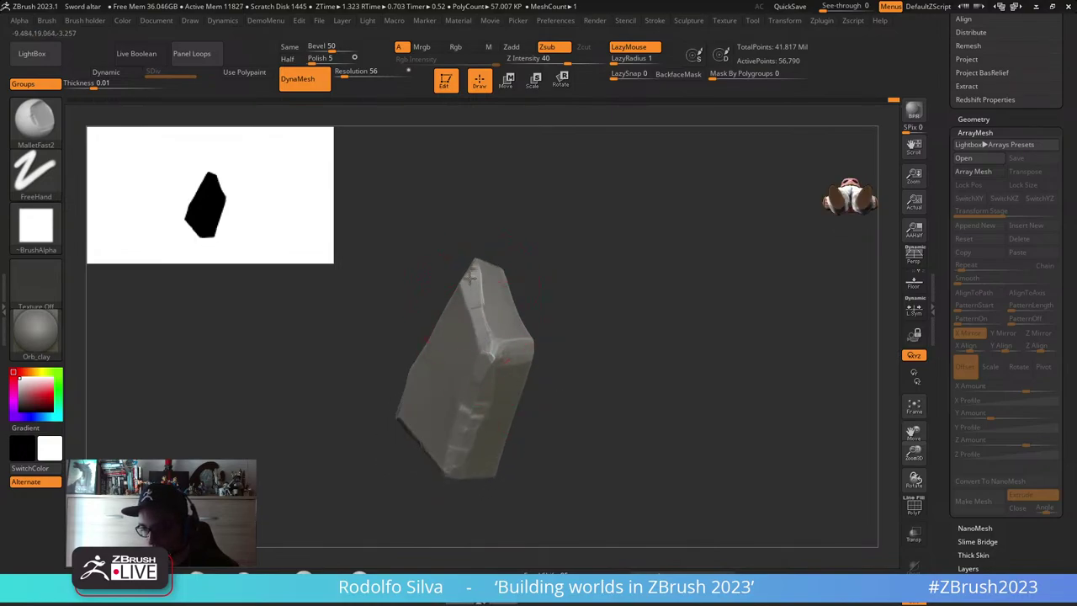
pyautogui.moveTo(584, 329); pyautogui.dragTo(478, 267, button='right')
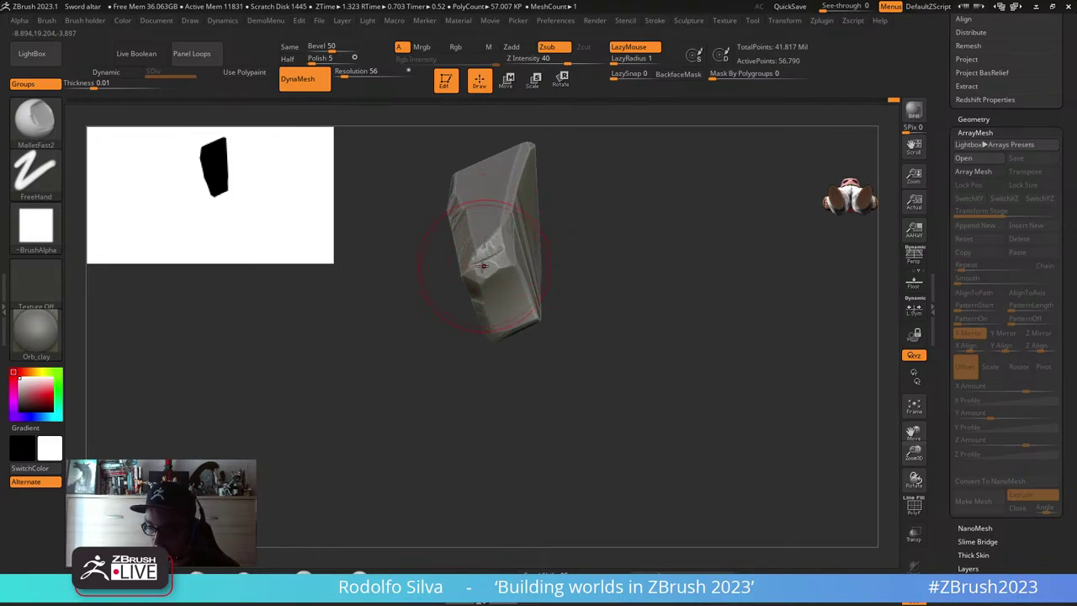
pyautogui.moveTo(610, 269); pyautogui.dragTo(496, 252, button='right')
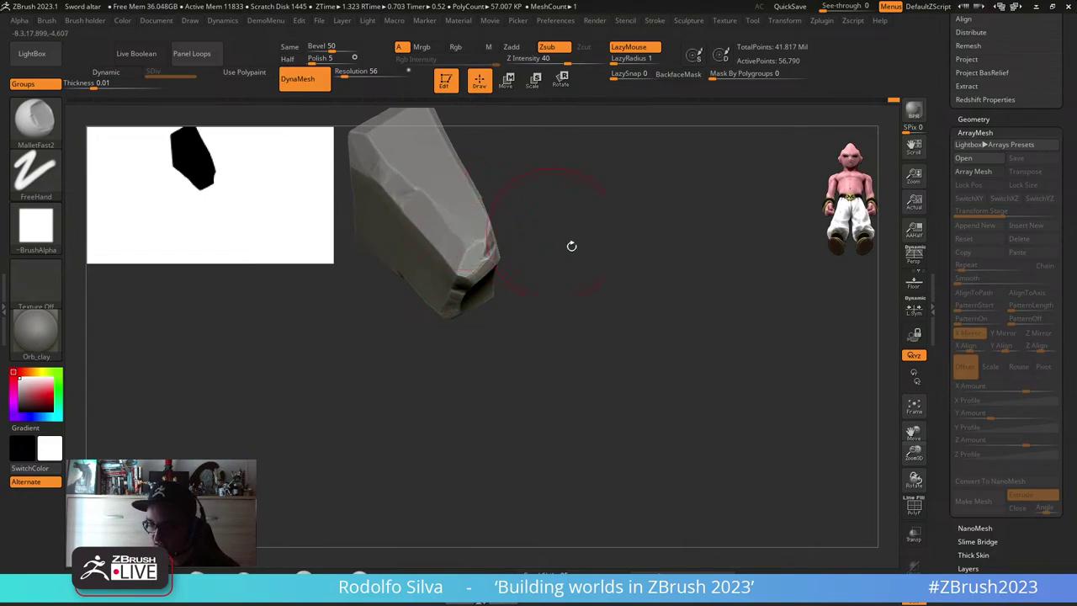
pyautogui.moveTo(571, 246); pyautogui.dragTo(572, 264)
pyautogui.keyDown('ctrl'); pyautogui.keyDown('shift'); pyautogui.click(574, 270); pyautogui.keyUp('shift'); pyautogui.keyUp('ctrl')
# - Hammer the short slab's end where it meets the neighbouring slabs, checking the pieces in isolation
pyautogui.moveTo(494, 331)
pyautogui.mouseDown(button='right')
pyautogui.moveTo(496, 382)
pyautogui.moveTo(522, 404)
pyautogui.moveTo(548, 372)
pyautogui.moveTo(553, 432)
pyautogui.moveTo(545, 312)
pyautogui.moveTo(540, 337)
pyautogui.moveTo(535, 317)
pyautogui.mouseUp(button='right')
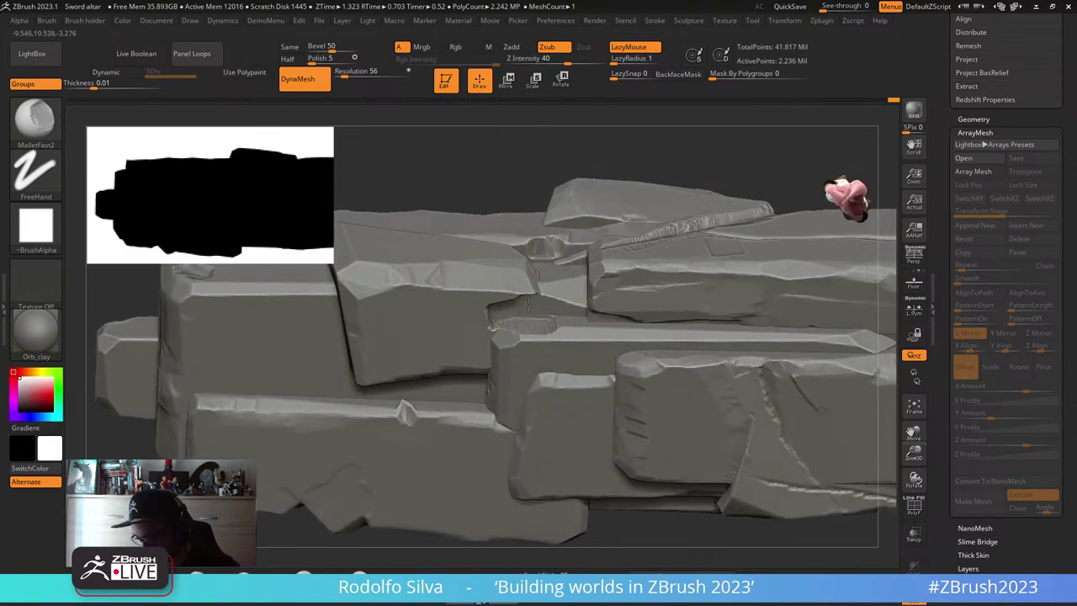
pyautogui.moveTo(528, 304); pyautogui.dragTo(536, 311, button='right')
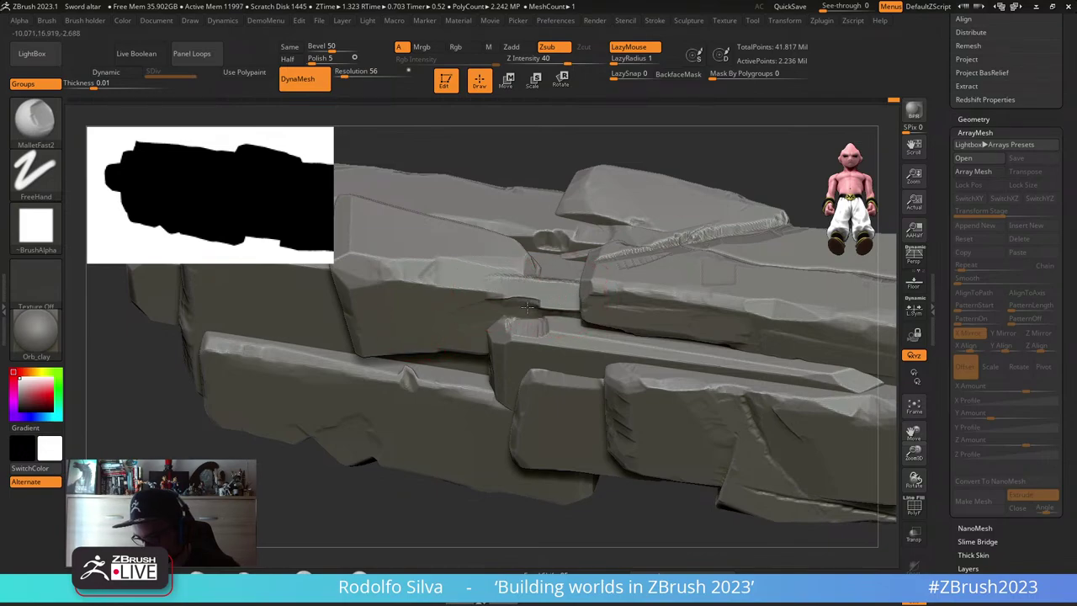
pyautogui.moveTo(431, 323); pyautogui.dragTo(431, 328, button='right')
pyautogui.keyDown('ctrl'); pyautogui.keyDown('shift'); pyautogui.click(432, 332); pyautogui.keyUp('shift'); pyautogui.keyUp('ctrl')
pyautogui.keyDown('ctrl'); pyautogui.keyDown('shift'); pyautogui.click(438, 374); pyautogui.keyUp('shift'); pyautogui.keyUp('ctrl')
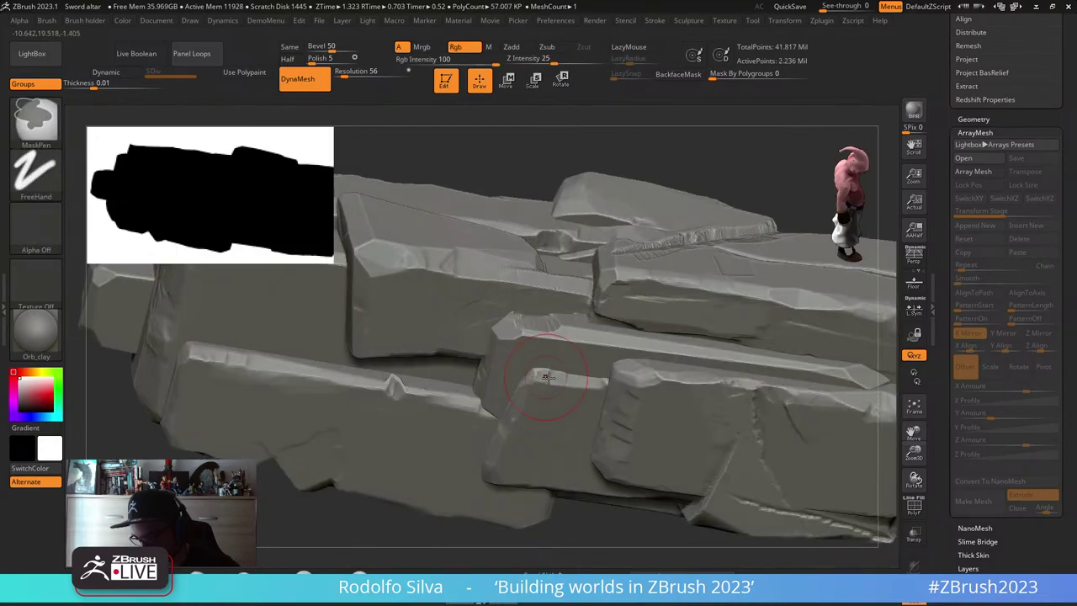
pyautogui.keyDown('ctrl'); pyautogui.keyDown('shift'); pyautogui.click(570, 323); pyautogui.keyUp('shift'); pyautogui.keyUp('ctrl')
pyautogui.keyDown('ctrl'); pyautogui.keyDown('shift'); pyautogui.click(600, 209); pyautogui.keyUp('shift'); pyautogui.keyUp('ctrl')
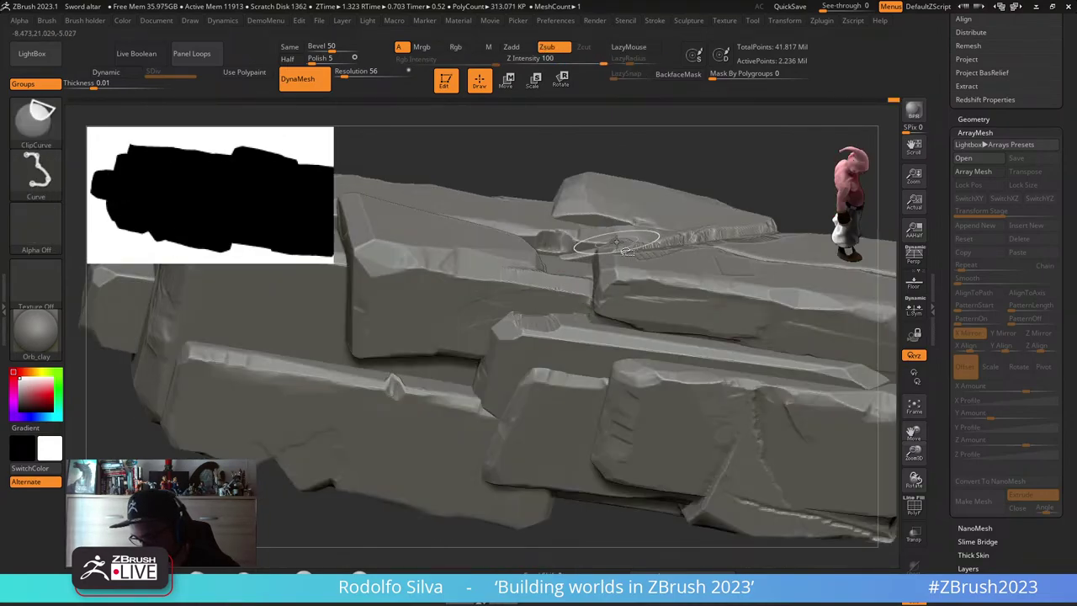
# - Hammer a ragged break into the end of the short slab beside the diagonal crack and facet its underside
pyautogui.moveTo(600, 299)
pyautogui.mouseDown(button='right')
pyautogui.moveTo(594, 355)
pyautogui.moveTo(611, 415)
pyautogui.moveTo(601, 348)
pyautogui.mouseUp(button='right')
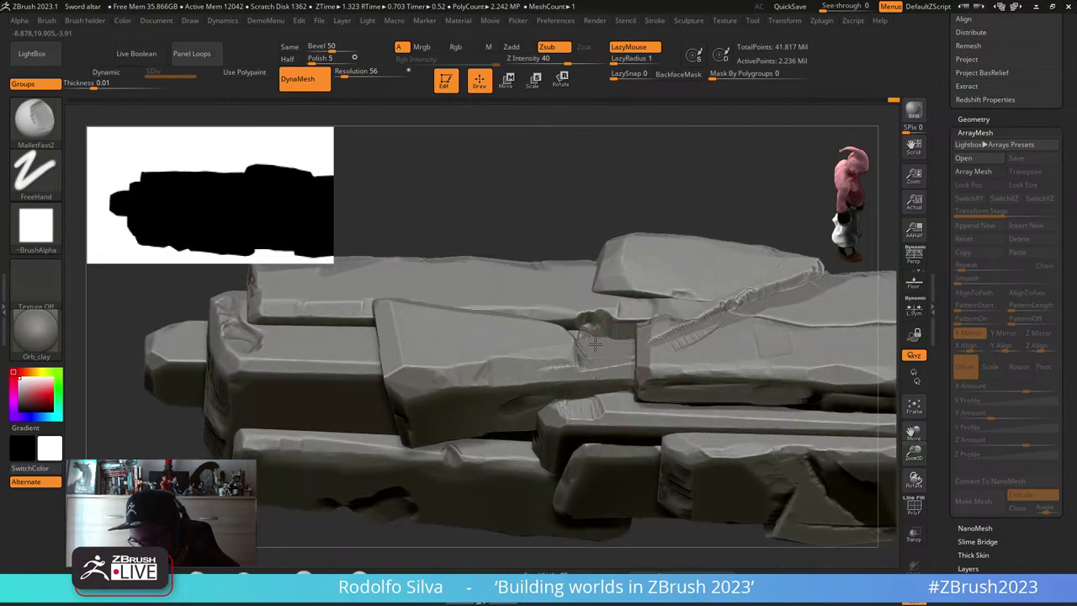
pyautogui.moveTo(588, 340)
pyautogui.mouseDown(button='right')
pyautogui.moveTo(580, 370)
pyautogui.moveTo(606, 387)
pyautogui.moveTo(597, 360)
pyautogui.mouseUp(button='right')
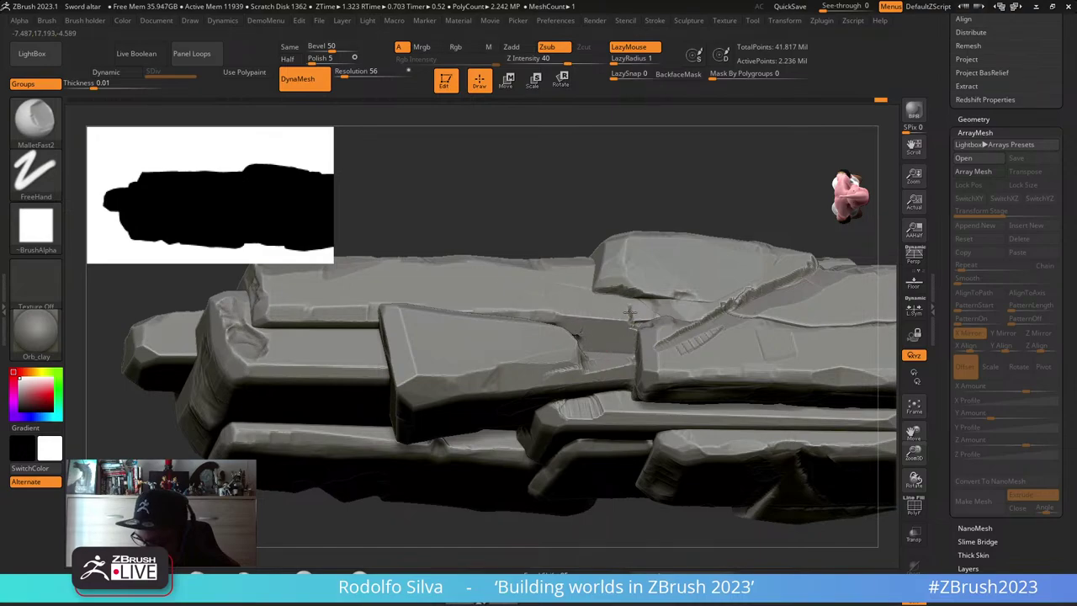
pyautogui.moveTo(629, 313); pyautogui.dragTo(670, 320, button='right')
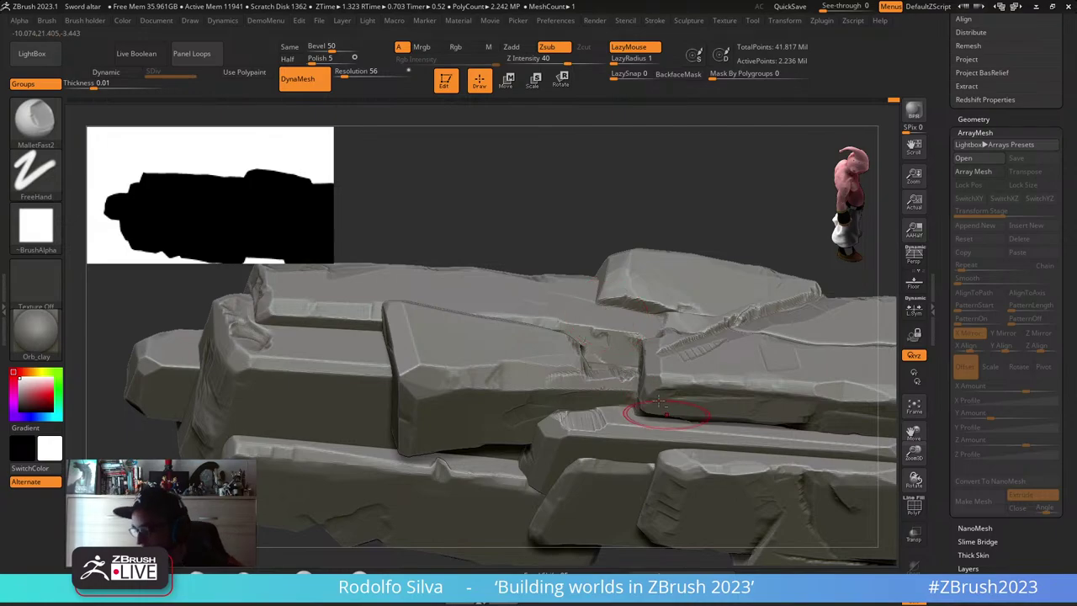
pyautogui.moveTo(661, 403); pyautogui.dragTo(650, 370, button='right')
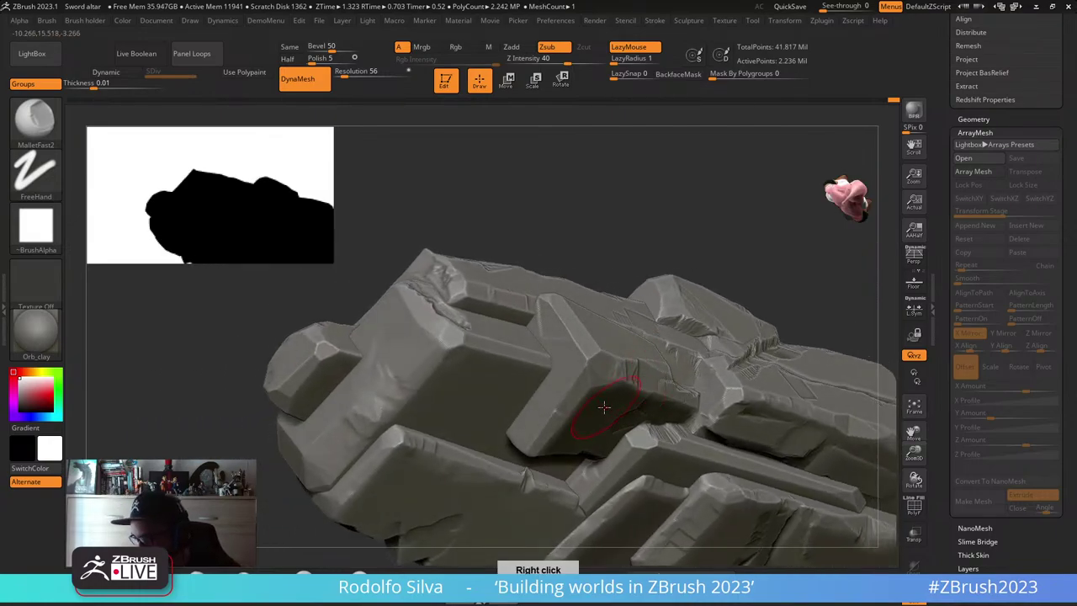
pyautogui.moveTo(604, 407); pyautogui.dragTo(576, 381, button='right')
pyautogui.moveTo(554, 414); pyautogui.dragTo(558, 413)
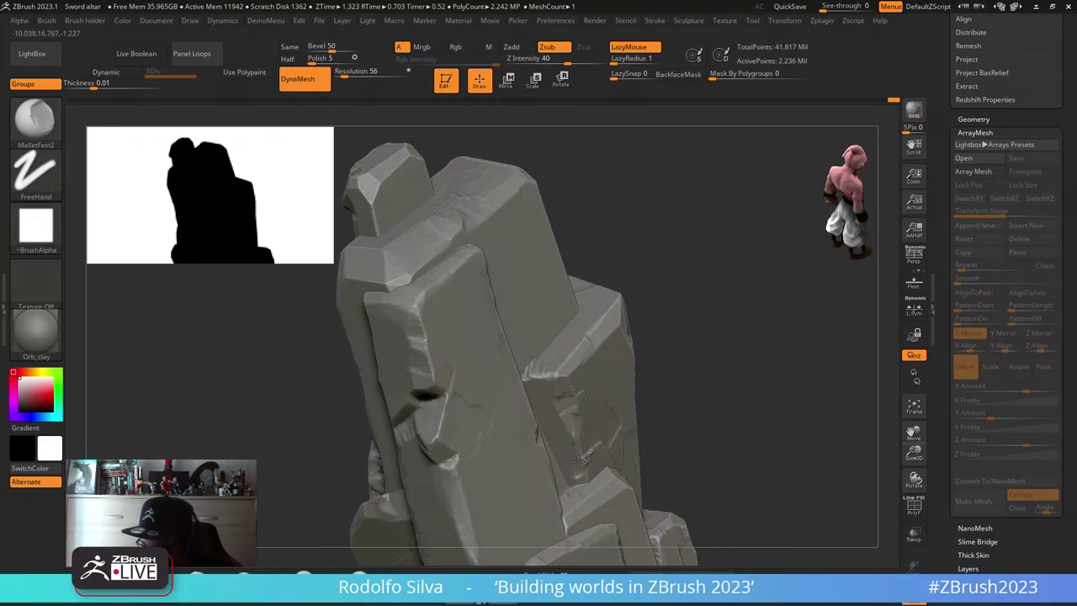
# - Mask everything except the large front slab, cut off its lower corner diagonally with ClipCurve, and clear the mask
pyautogui.moveTo(712, 408)
pyautogui.mouseDown(button='right')
pyautogui.moveTo(673, 370)
pyautogui.moveTo(665, 315)
pyautogui.moveTo(737, 434)
pyautogui.moveTo(555, 243)
pyautogui.moveTo(606, 252)
pyautogui.moveTo(651, 289)
pyautogui.moveTo(583, 259)
pyautogui.moveTo(596, 205)
pyautogui.moveTo(559, 455)
pyautogui.moveTo(538, 403)
pyautogui.moveTo(548, 397)
pyautogui.moveTo(513, 442)
pyautogui.moveTo(554, 363)
pyautogui.mouseUp(button='right')
pyautogui.press('w')
pyautogui.click(554, 364)
pyautogui.press('q')
pyautogui.moveTo(644, 382)
pyautogui.mouseDown(button='right')
pyautogui.moveTo(568, 380)
pyautogui.moveTo(620, 377)
pyautogui.mouseUp(button='right')
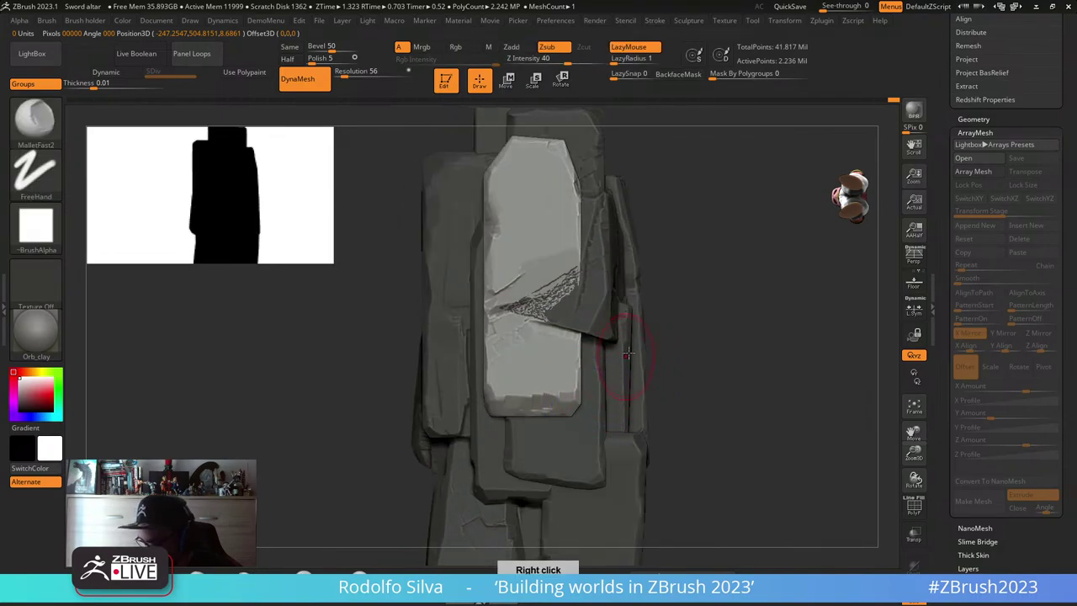
pyautogui.keyDown('ctrl'); pyautogui.keyDown('shift'); pyautogui.moveTo(676, 353); pyautogui.dragTo(657, 398); pyautogui.keyUp('shift'); pyautogui.keyUp('ctrl')
pyautogui.keyDown('ctrl'); pyautogui.keyDown('shift'); pyautogui.moveTo(561, 414); pyautogui.dragTo(560, 417); pyautogui.keyUp('shift'); pyautogui.keyUp('ctrl')
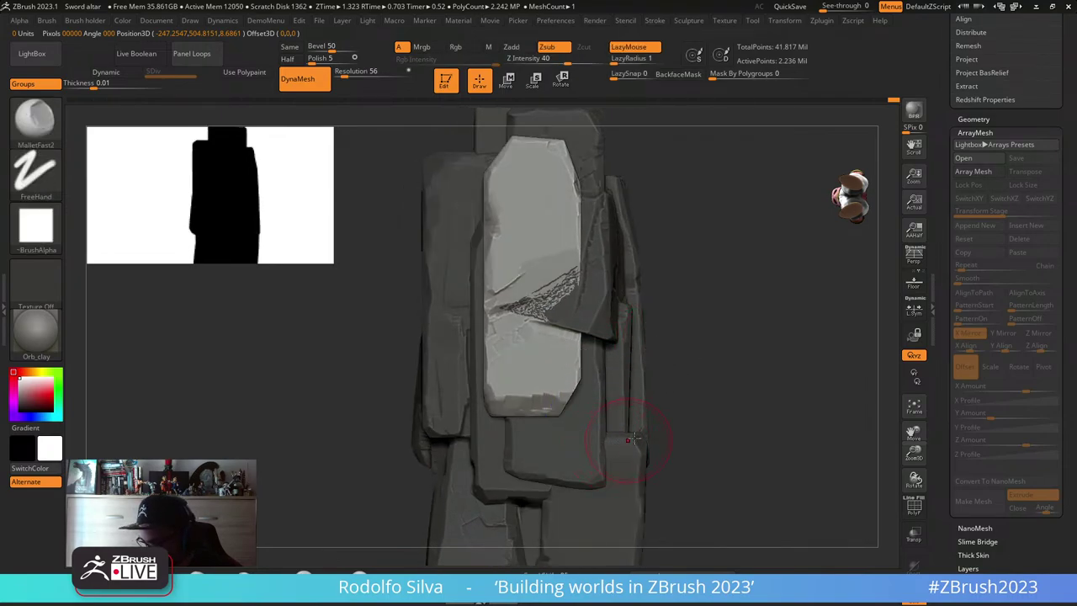
pyautogui.moveTo(719, 390); pyautogui.dragTo(742, 382, button='right')
pyautogui.keyDown('ctrl'); pyautogui.moveTo(742, 381); pyautogui.dragTo(728, 382); pyautogui.keyUp('ctrl')
# - Hammer rough facets and chips into the front slab's clipped lower corner with MalletFast2
pyautogui.moveTo(729, 382); pyautogui.dragTo(701, 378, button='right')
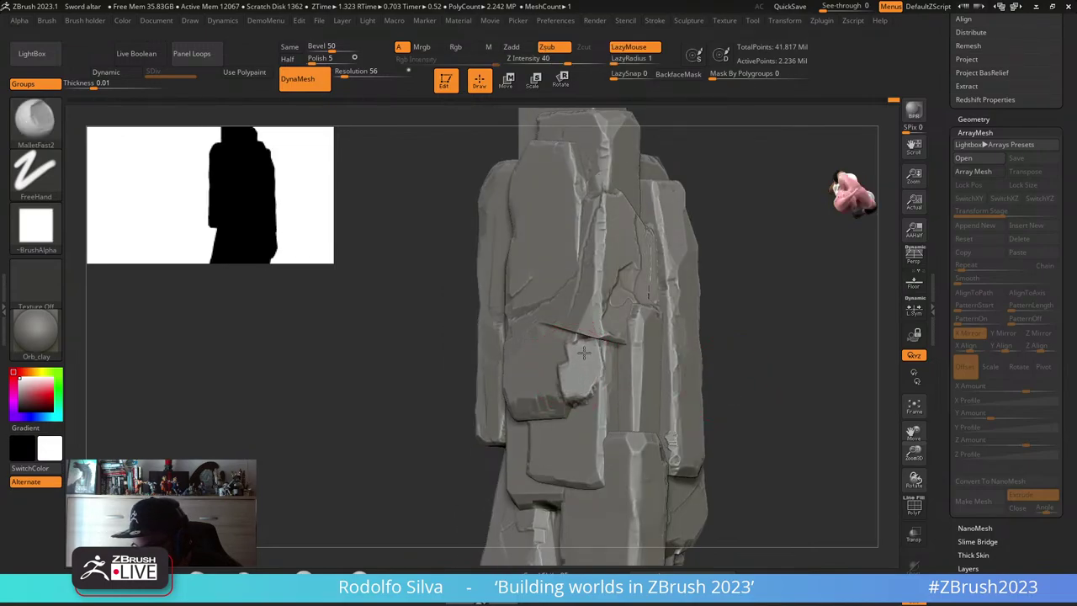
pyautogui.moveTo(685, 328); pyautogui.dragTo(553, 372, button='right')
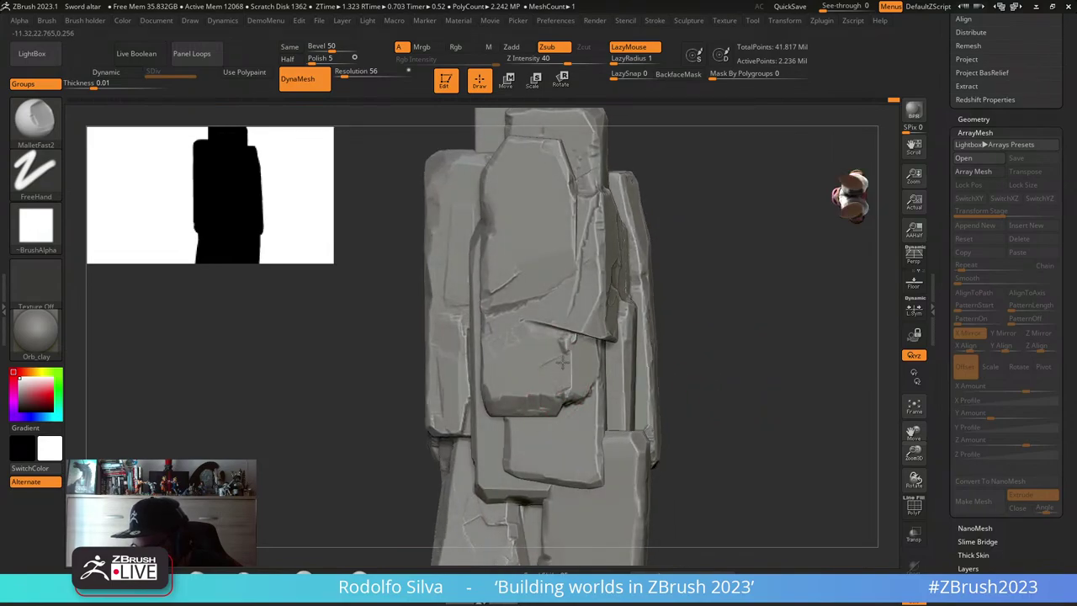
pyautogui.moveTo(714, 387)
pyautogui.mouseDown(button='right')
pyautogui.moveTo(773, 336)
pyautogui.moveTo(707, 357)
pyautogui.moveTo(712, 379)
pyautogui.mouseUp(button='right')
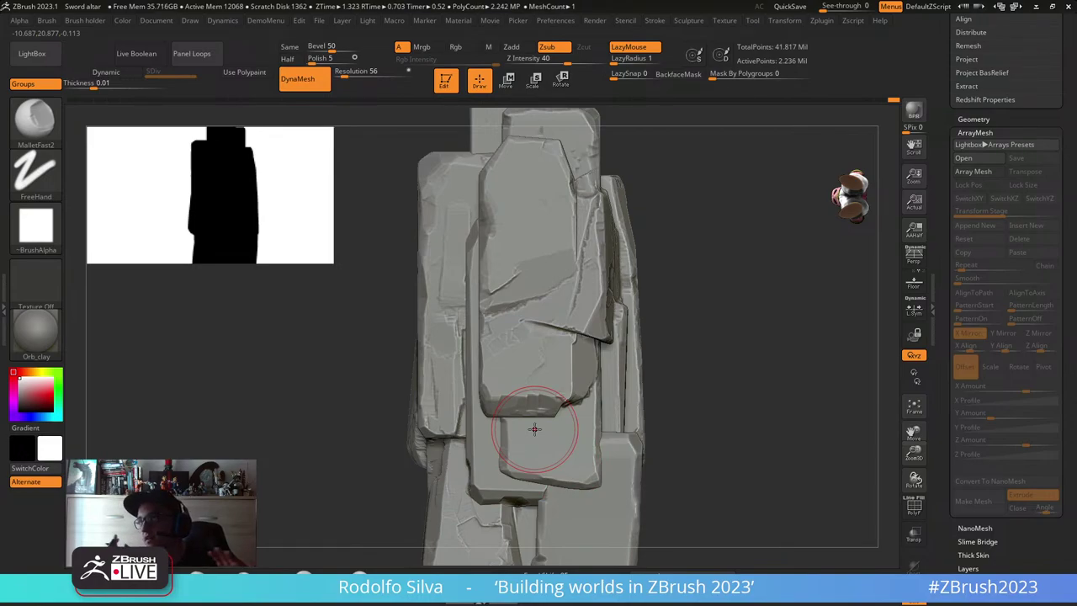
pyautogui.moveTo(524, 318)
pyautogui.mouseDown()
pyautogui.moveTo(546, 308)
pyautogui.moveTo(597, 328)
pyautogui.mouseUp()
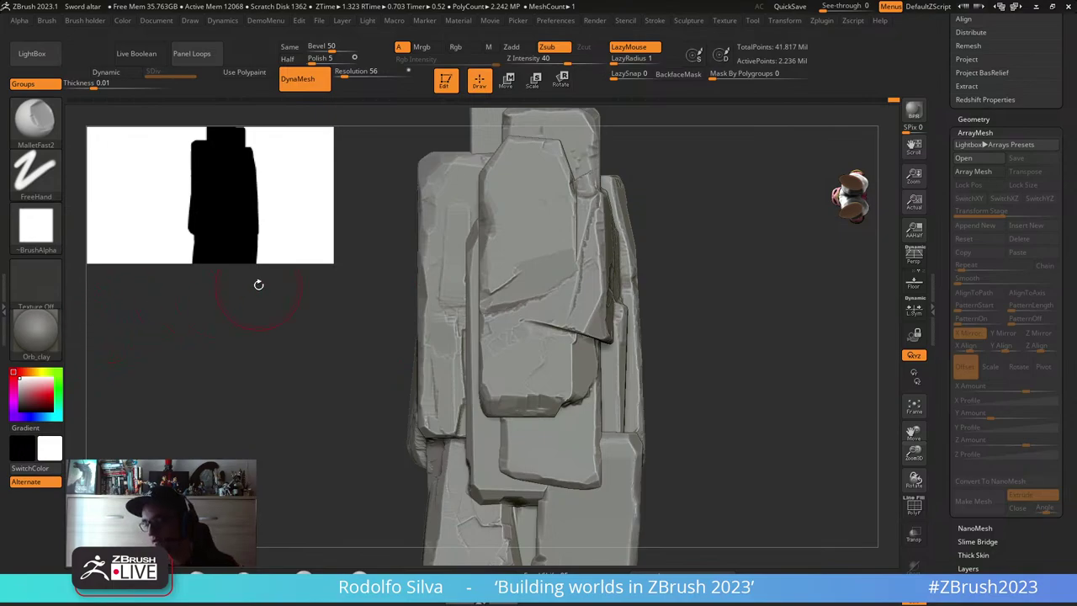
# - Change the display material to BumpViewerMaterial and examine the slabs' breakup from the front
pyautogui.click(30, 332)
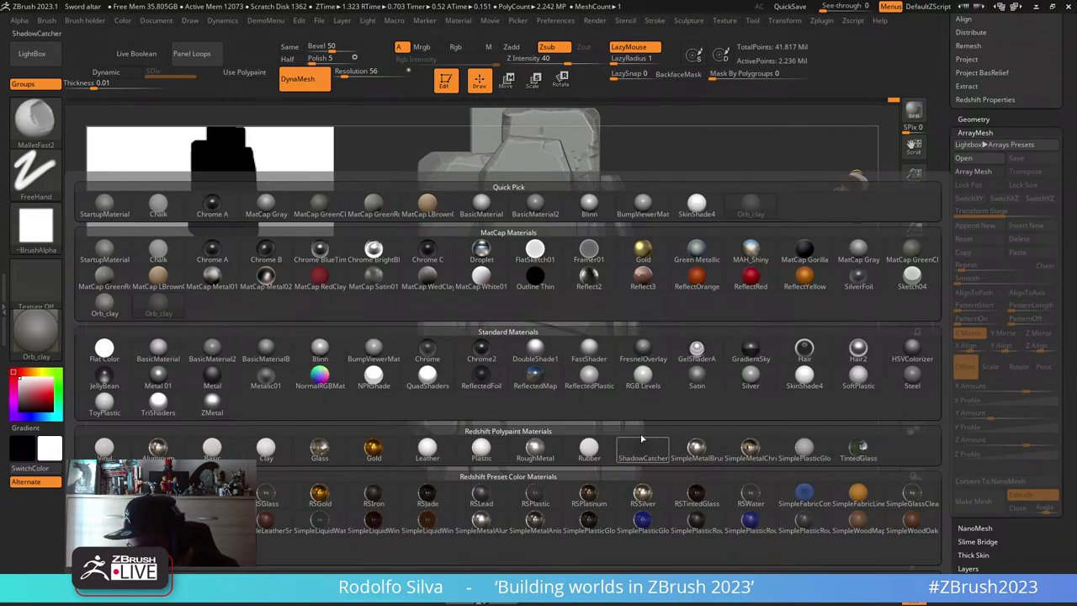
pyautogui.click(374, 348)
pyautogui.keyDown('alt'); pyautogui.moveTo(704, 395); pyautogui.dragTo(691, 374); pyautogui.keyUp('alt')
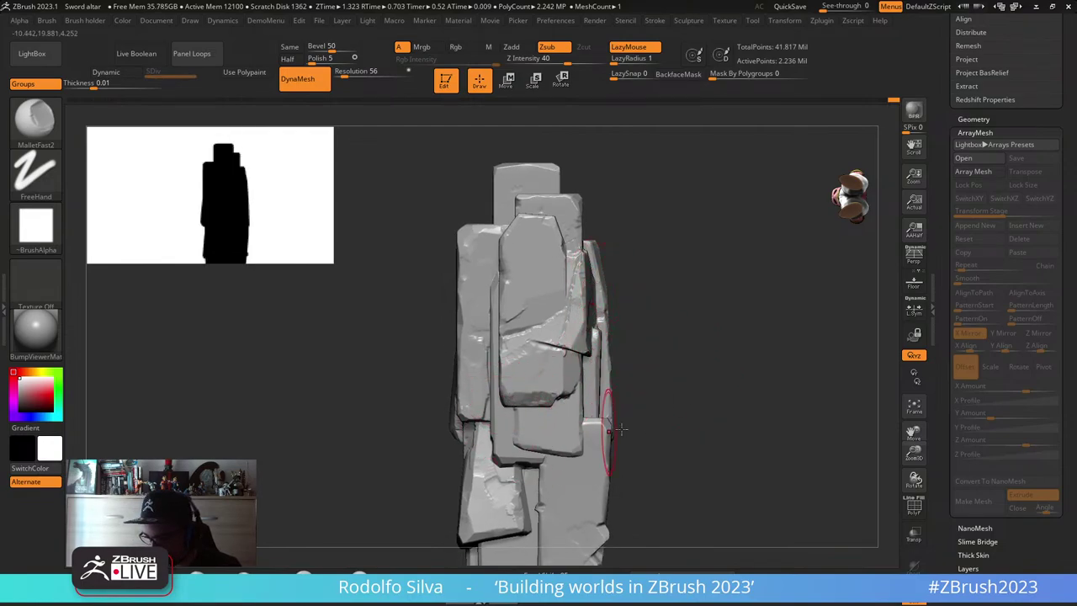
pyautogui.moveTo(611, 454)
pyautogui.mouseDown()
pyautogui.moveTo(685, 337)
pyautogui.moveTo(680, 433)
pyautogui.mouseUp()
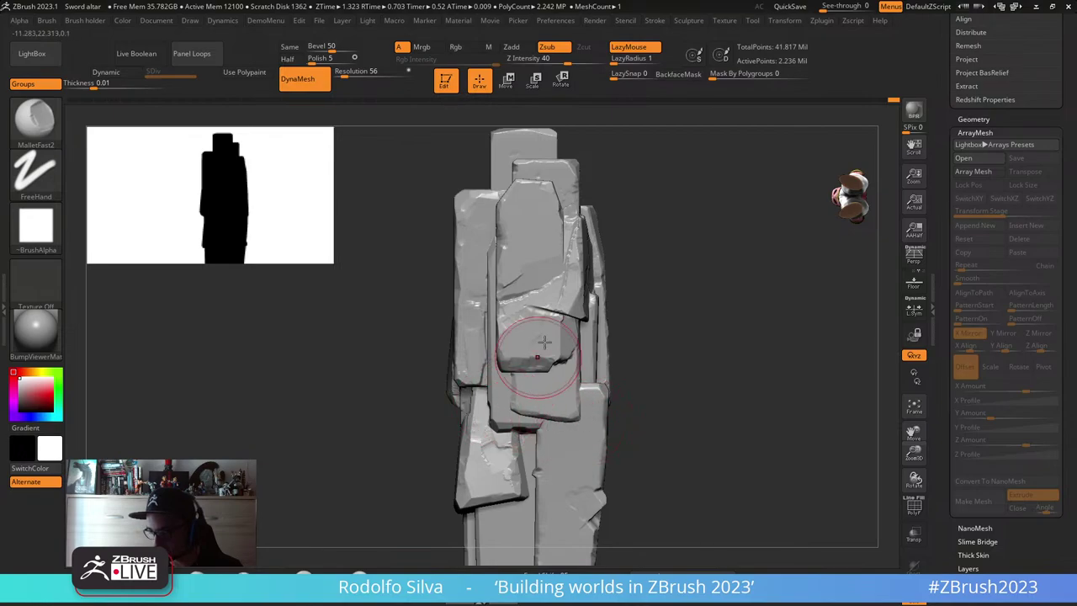
pyautogui.moveTo(544, 341)
pyautogui.mouseDown()
pyautogui.moveTo(524, 283)
pyautogui.moveTo(567, 253)
pyautogui.moveTo(554, 199)
pyautogui.mouseUp()
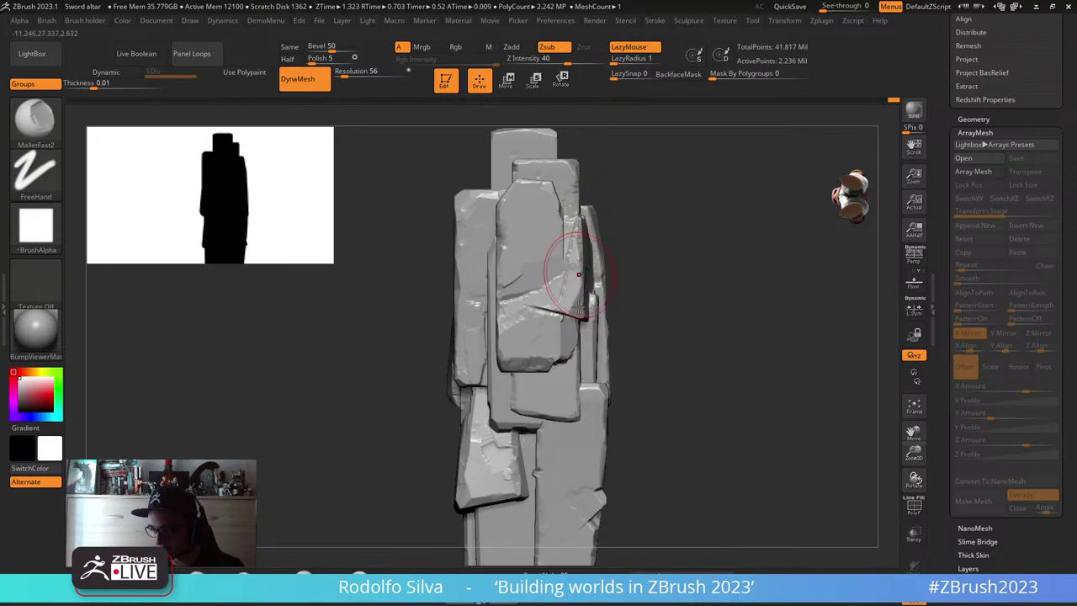
# - Chip the front slab's side edge near the diagonal crack and the lower edge of the slab beneath it with MalletFast2
pyautogui.moveTo(579, 272)
pyautogui.mouseDown()
pyautogui.moveTo(587, 266)
pyautogui.moveTo(584, 283)
pyautogui.moveTo(578, 256)
pyautogui.mouseUp()
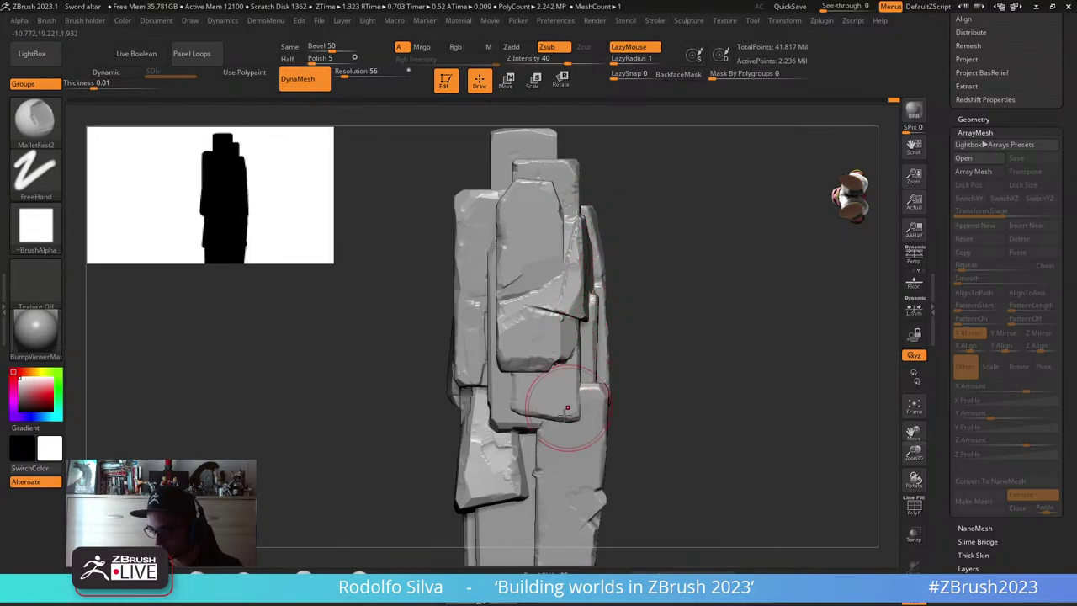
pyautogui.moveTo(565, 323)
pyautogui.mouseDown()
pyautogui.moveTo(496, 387)
pyautogui.moveTo(484, 444)
pyautogui.moveTo(494, 421)
pyautogui.moveTo(509, 427)
pyautogui.mouseUp()
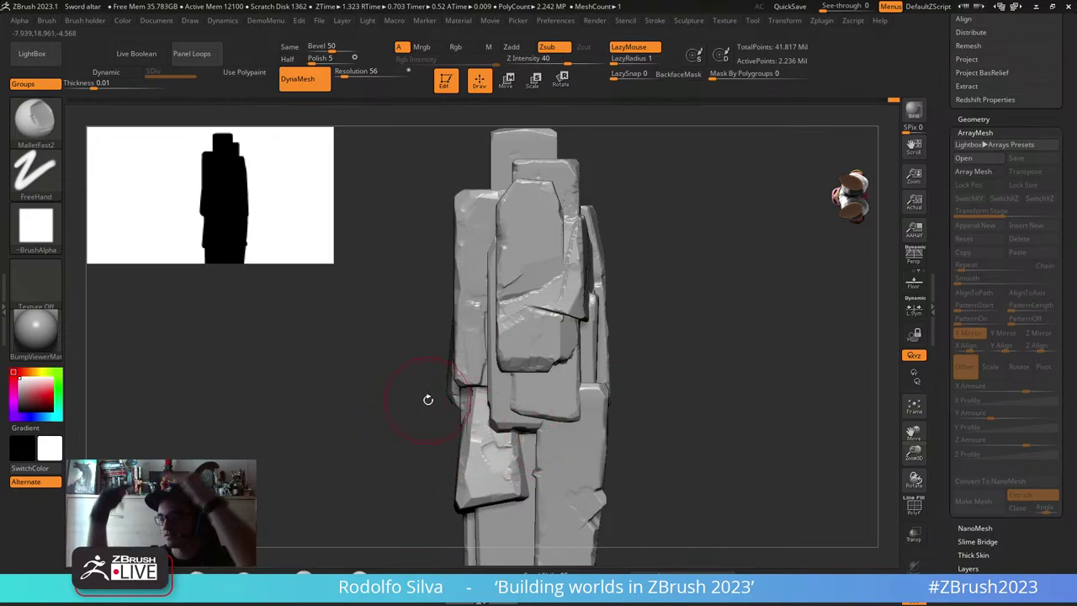
# - Turn on Array Mesh to examine the chipped slabs as a mirrored array from several angles, and return to the single rock
pyautogui.moveTo(427, 399); pyautogui.dragTo(709, 421)
pyautogui.press('a')
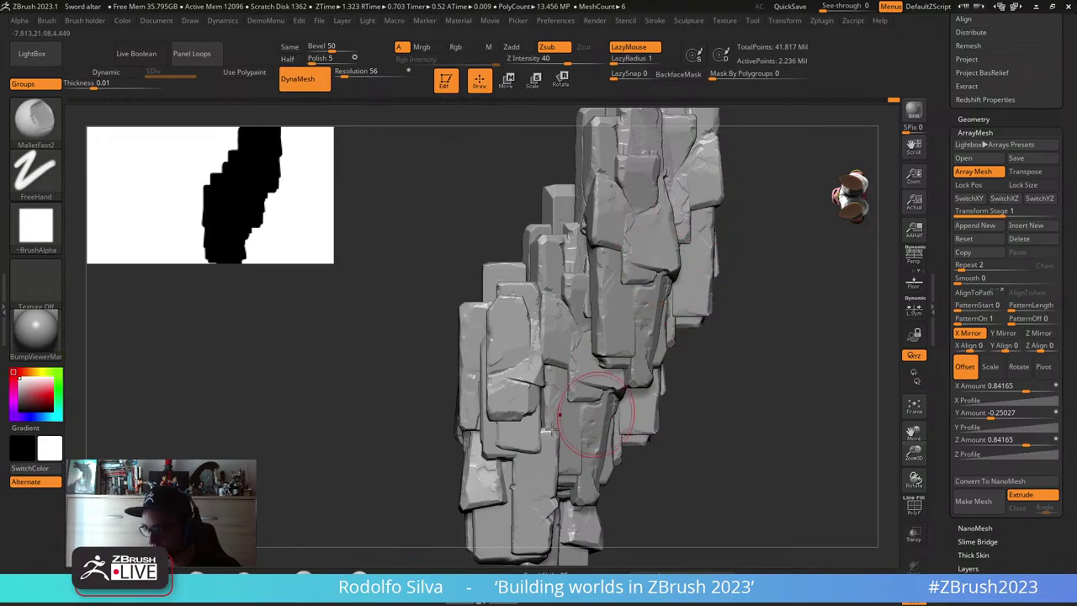
pyautogui.moveTo(538, 379)
pyautogui.mouseDown(button='right')
pyautogui.moveTo(751, 446)
pyautogui.moveTo(558, 372)
pyautogui.mouseUp(button='right')
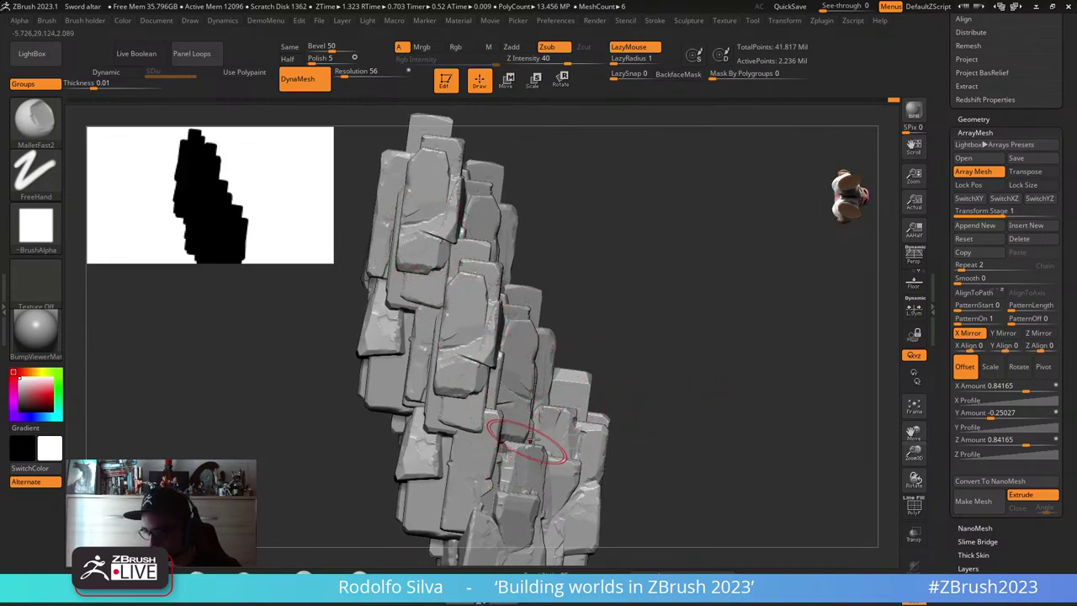
pyautogui.moveTo(688, 402); pyautogui.dragTo(653, 179, button='right')
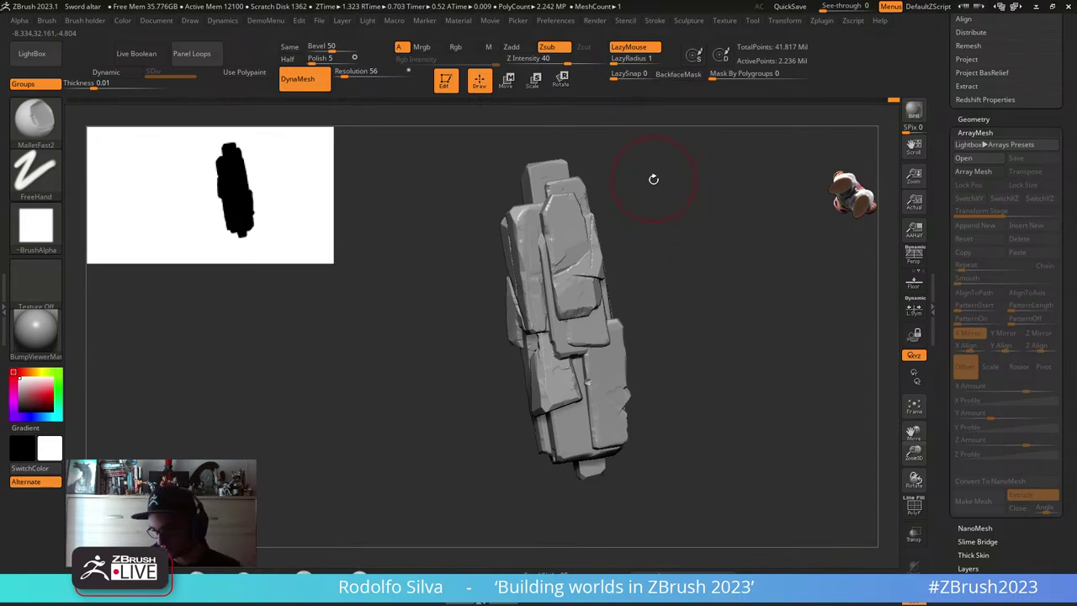
# - Change the display material to Orb_clay for a close view of the front slab's faceted lower end
pyautogui.scroll(3, 685, 360)
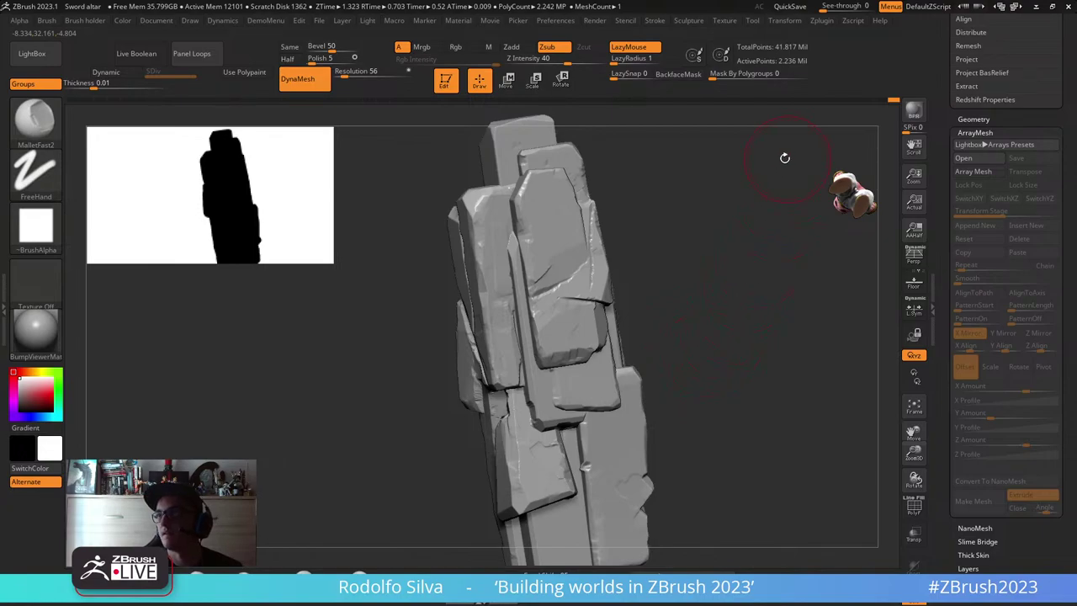
pyautogui.moveTo(661, 264); pyautogui.dragTo(654, 228, button='right')
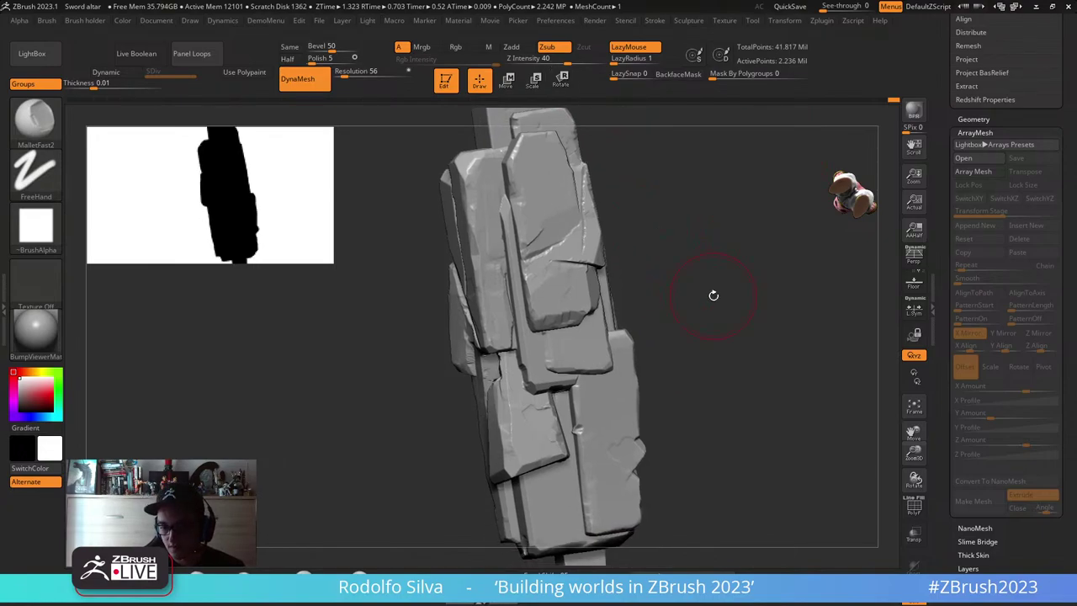
pyautogui.keyDown('ctrl'); pyautogui.moveTo(712, 294); pyautogui.dragTo(709, 270, button='right'); pyautogui.keyUp('ctrl')
pyautogui.scroll(3, 649, 345)
pyautogui.moveTo(649, 345)
pyautogui.mouseDown(button='right')
pyautogui.moveTo(469, 279)
pyautogui.moveTo(500, 283)
pyautogui.mouseUp(button='right')
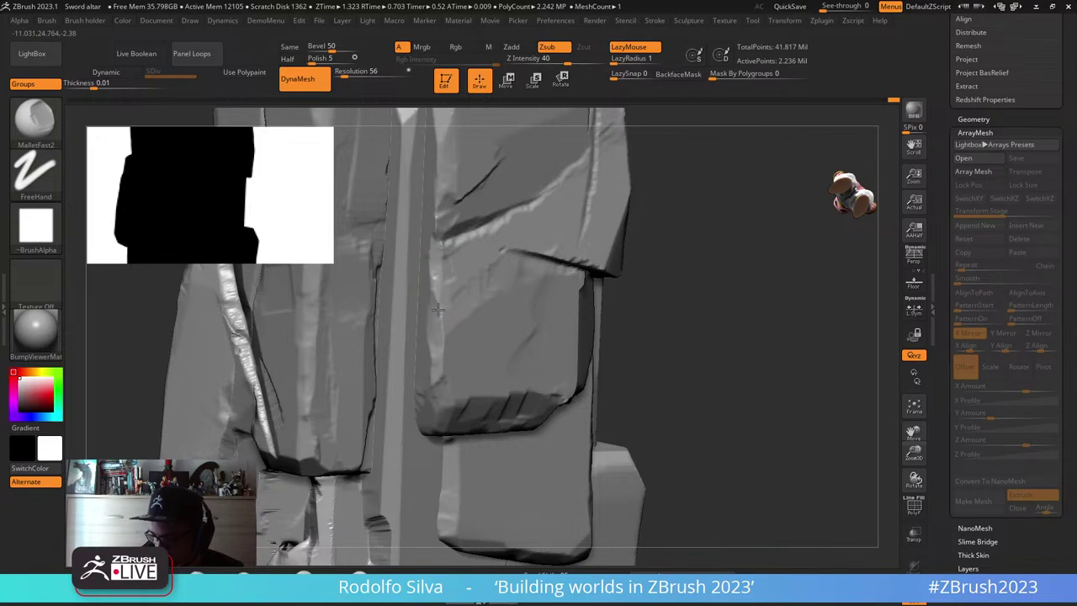
pyautogui.click(35, 328)
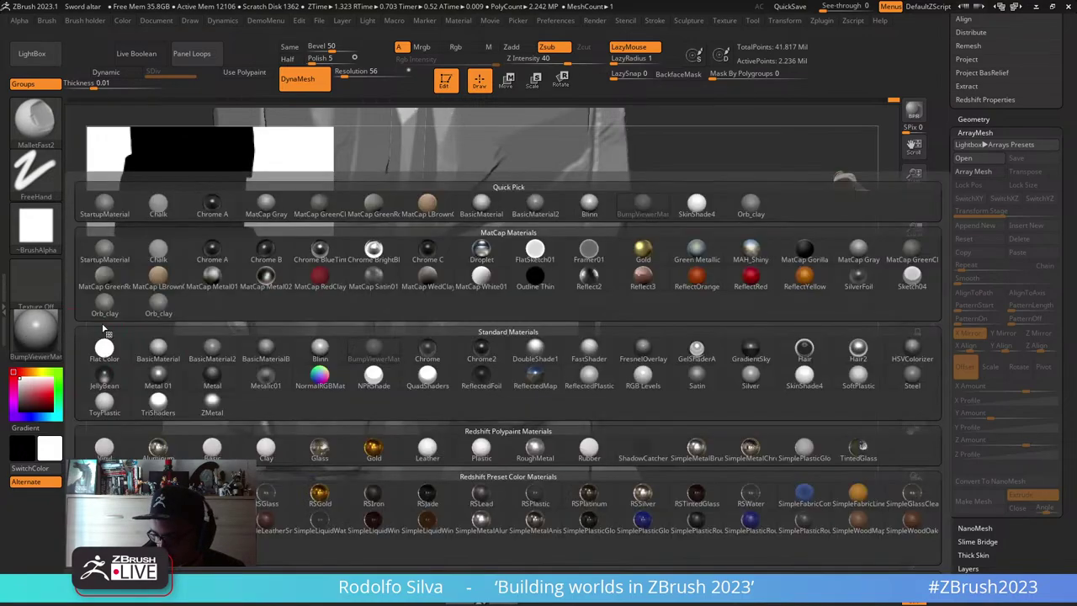
pyautogui.click(156, 311)
# - Hammer chips into the lower end of the narrow slab behind the front slab and undo the last stroke
pyautogui.moveTo(437, 341)
pyautogui.keyDown('ctrl'); pyautogui.mouseDown(button='right')
pyautogui.moveTo(490, 365)
pyautogui.moveTo(427, 373)
pyautogui.mouseUp(button='right'); pyautogui.keyUp('ctrl')
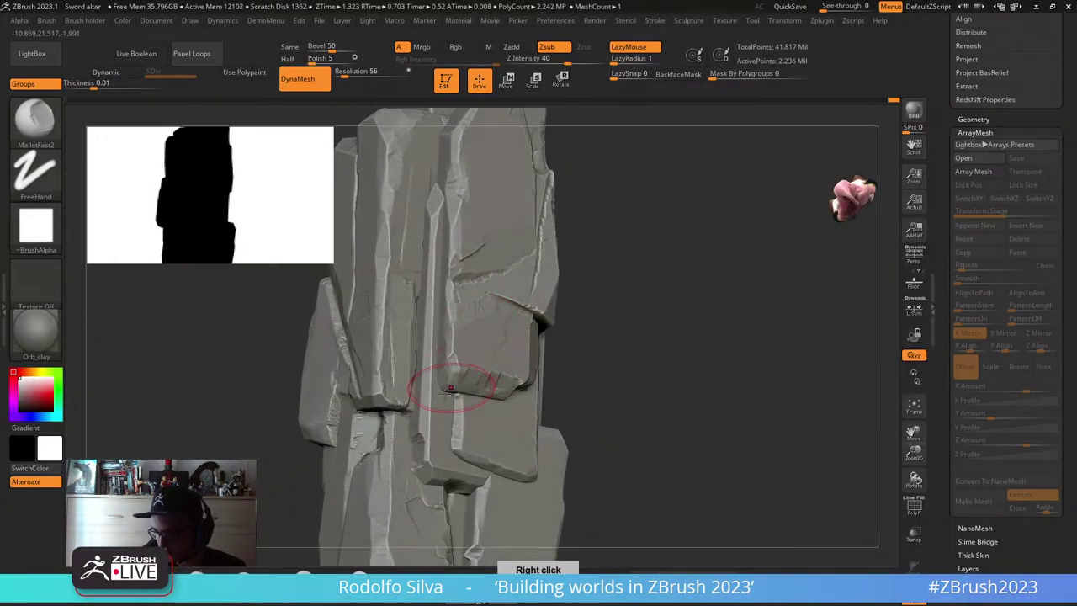
pyautogui.moveTo(412, 432)
pyautogui.mouseDown()
pyautogui.moveTo(427, 426)
pyautogui.moveTo(407, 451)
pyautogui.moveTo(407, 420)
pyautogui.moveTo(440, 451)
pyautogui.mouseUp()
pyautogui.hotkey('ctrl', 'z')
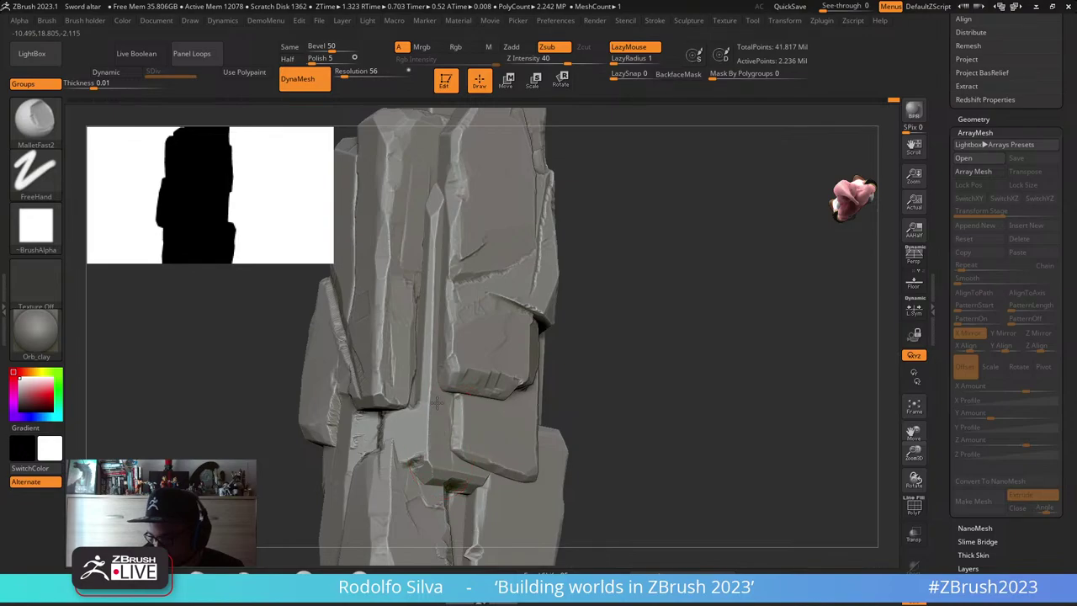
pyautogui.moveTo(589, 414); pyautogui.dragTo(591, 326)
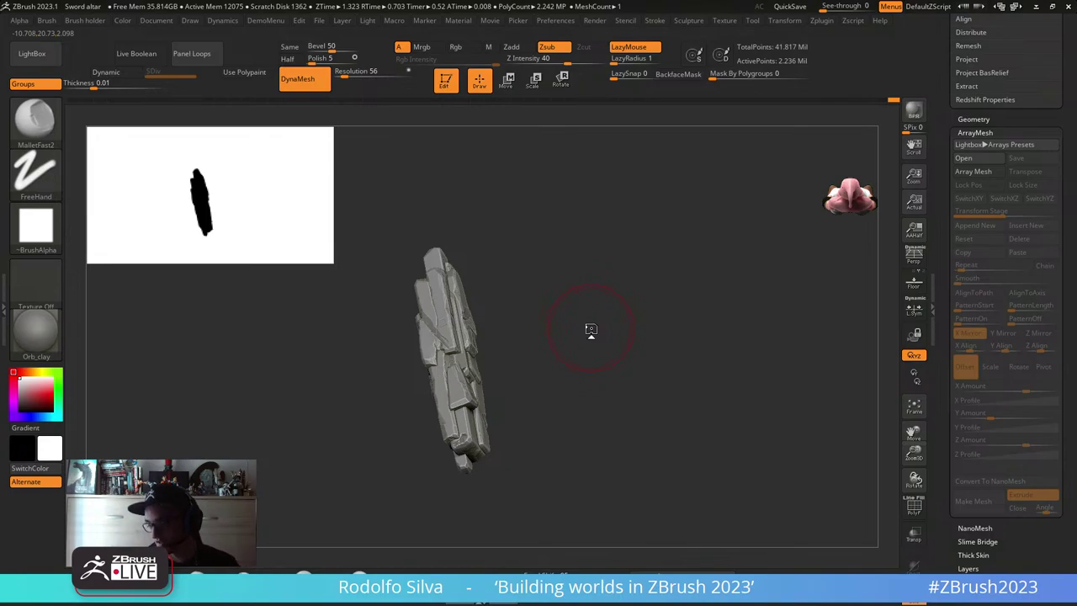
pyautogui.moveTo(590, 327); pyautogui.dragTo(673, 409)
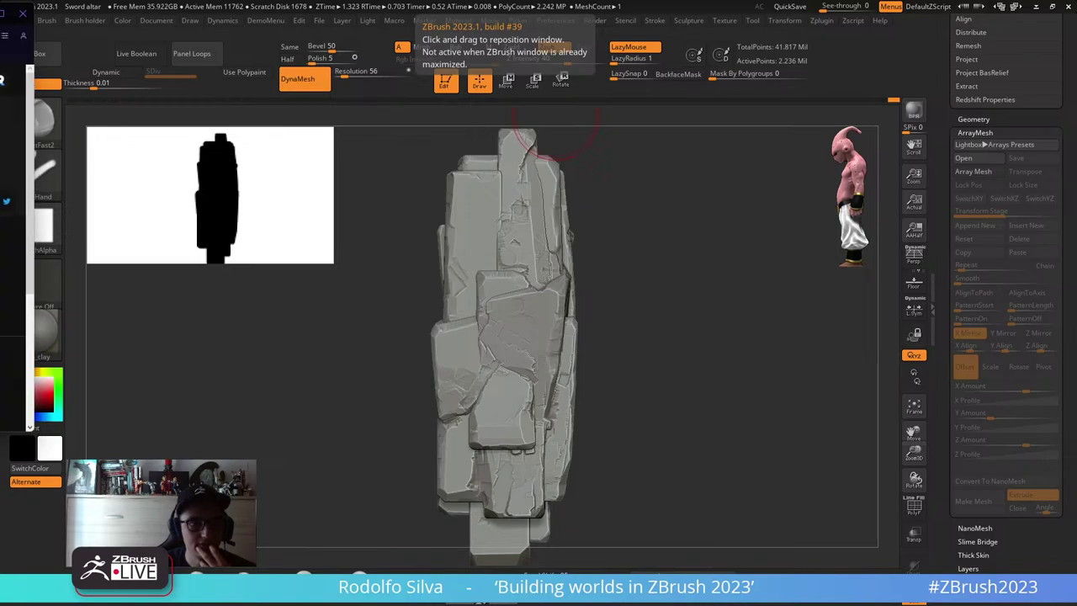
# - Switch to the web browser, view the artist's YouTube channel page in a maximized window, and return to ZBrush
pyautogui.moveTo(371, 0); pyautogui.dragTo(554, 82)
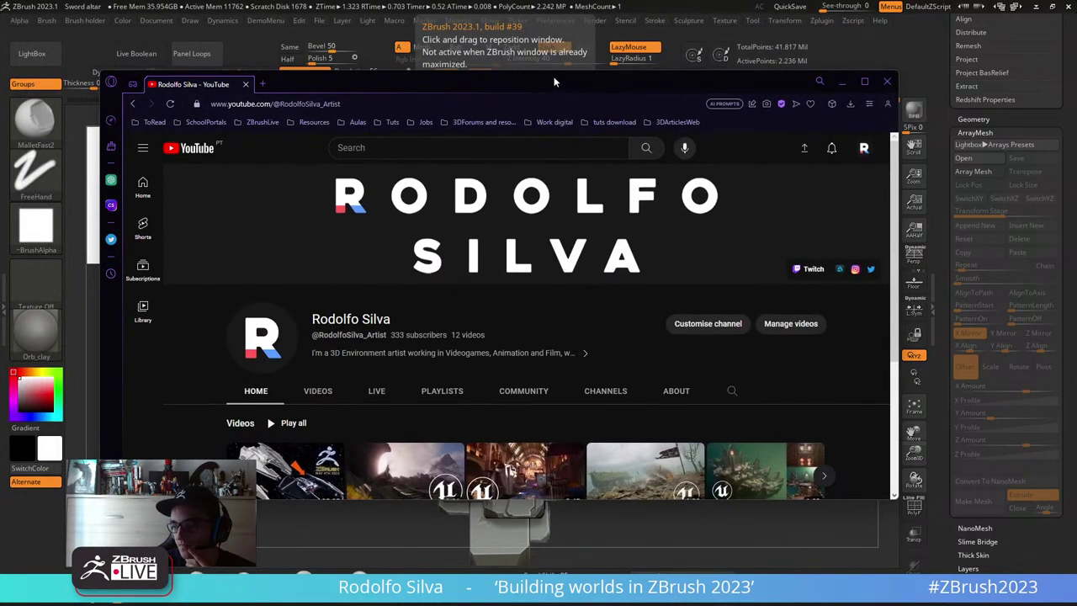
pyautogui.doubleClick(554, 81)
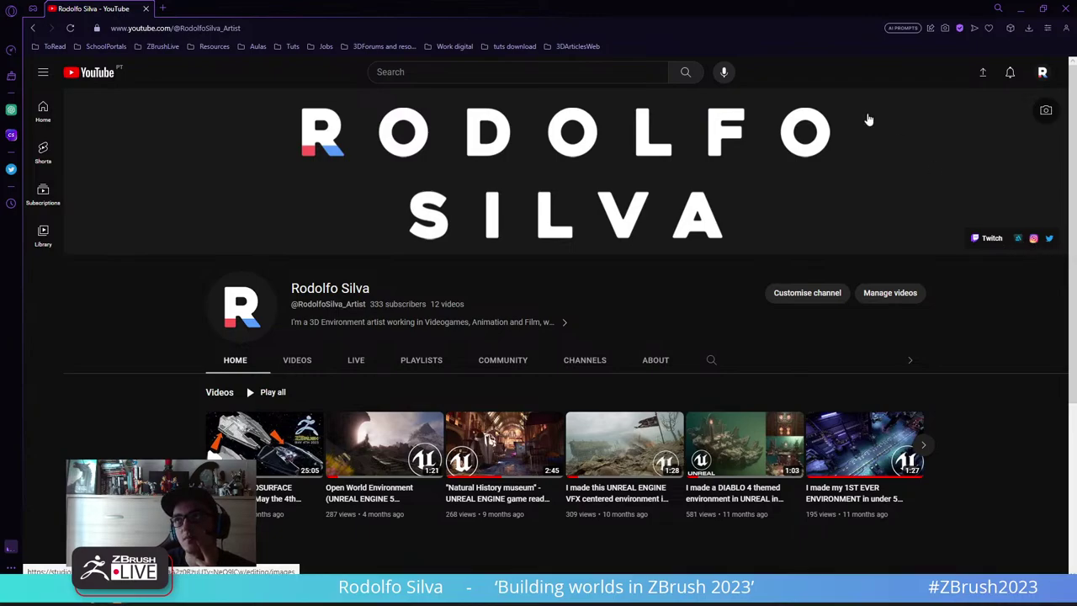
pyautogui.moveTo(530, 17); pyautogui.dragTo(0, 36)
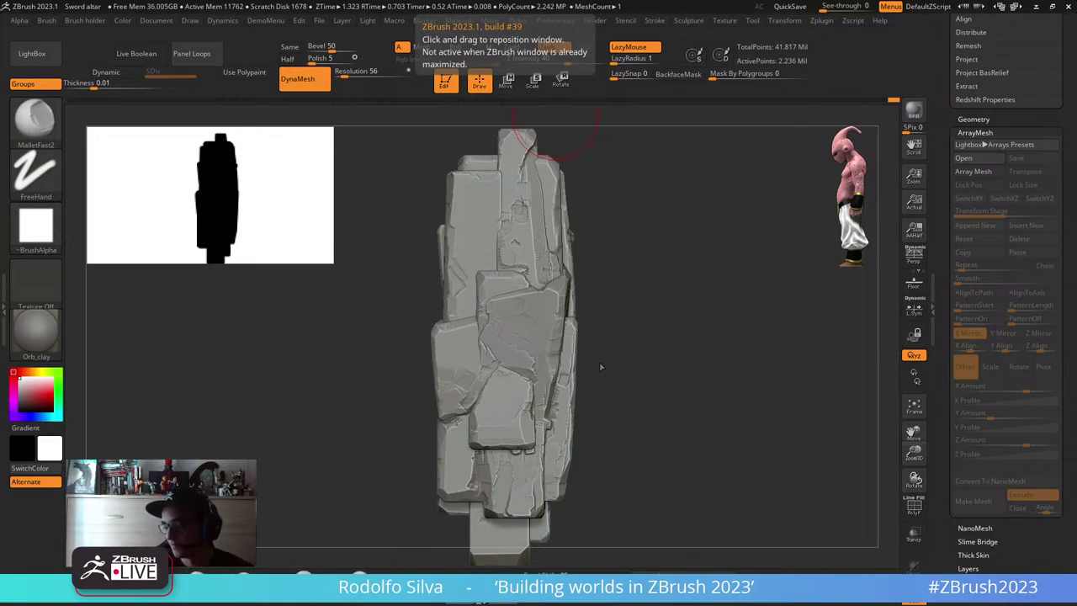
pyautogui.moveTo(588, 355); pyautogui.dragTo(630, 356)
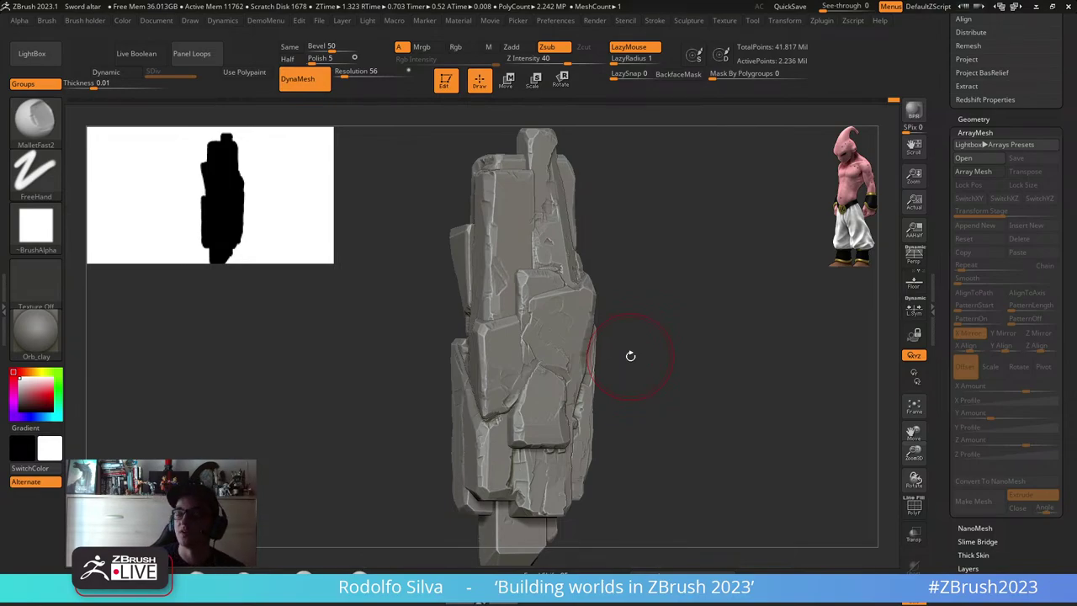
pyautogui.moveTo(684, 336); pyautogui.dragTo(605, 326)
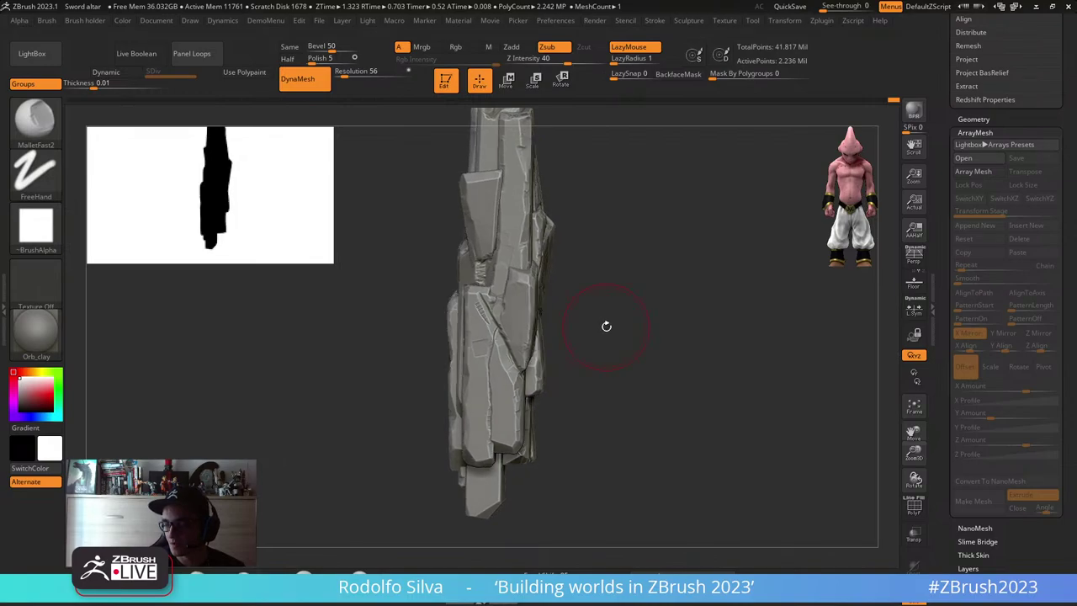